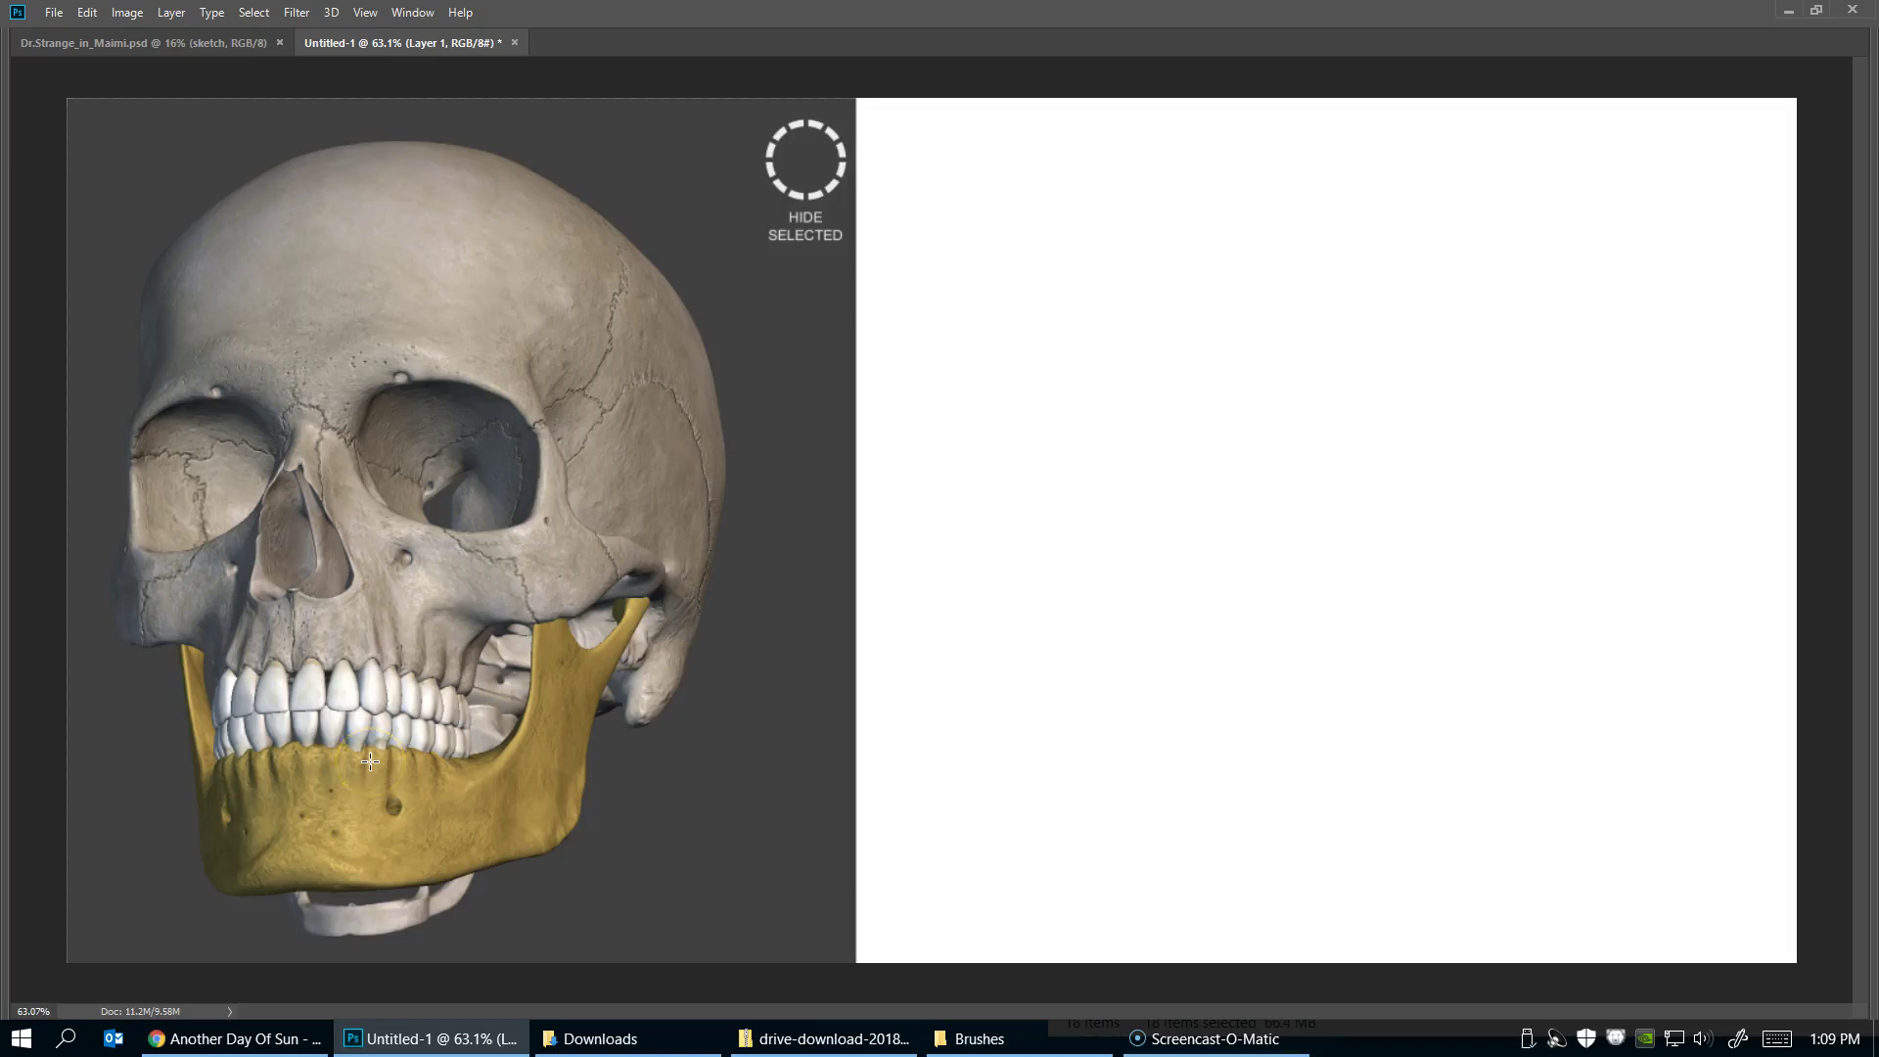
# Add a new empty layer above Layer 1 and close Dr.Strange_in_Maimi.psd
pyautogui.press('Tab')
pyautogui.press('F5')
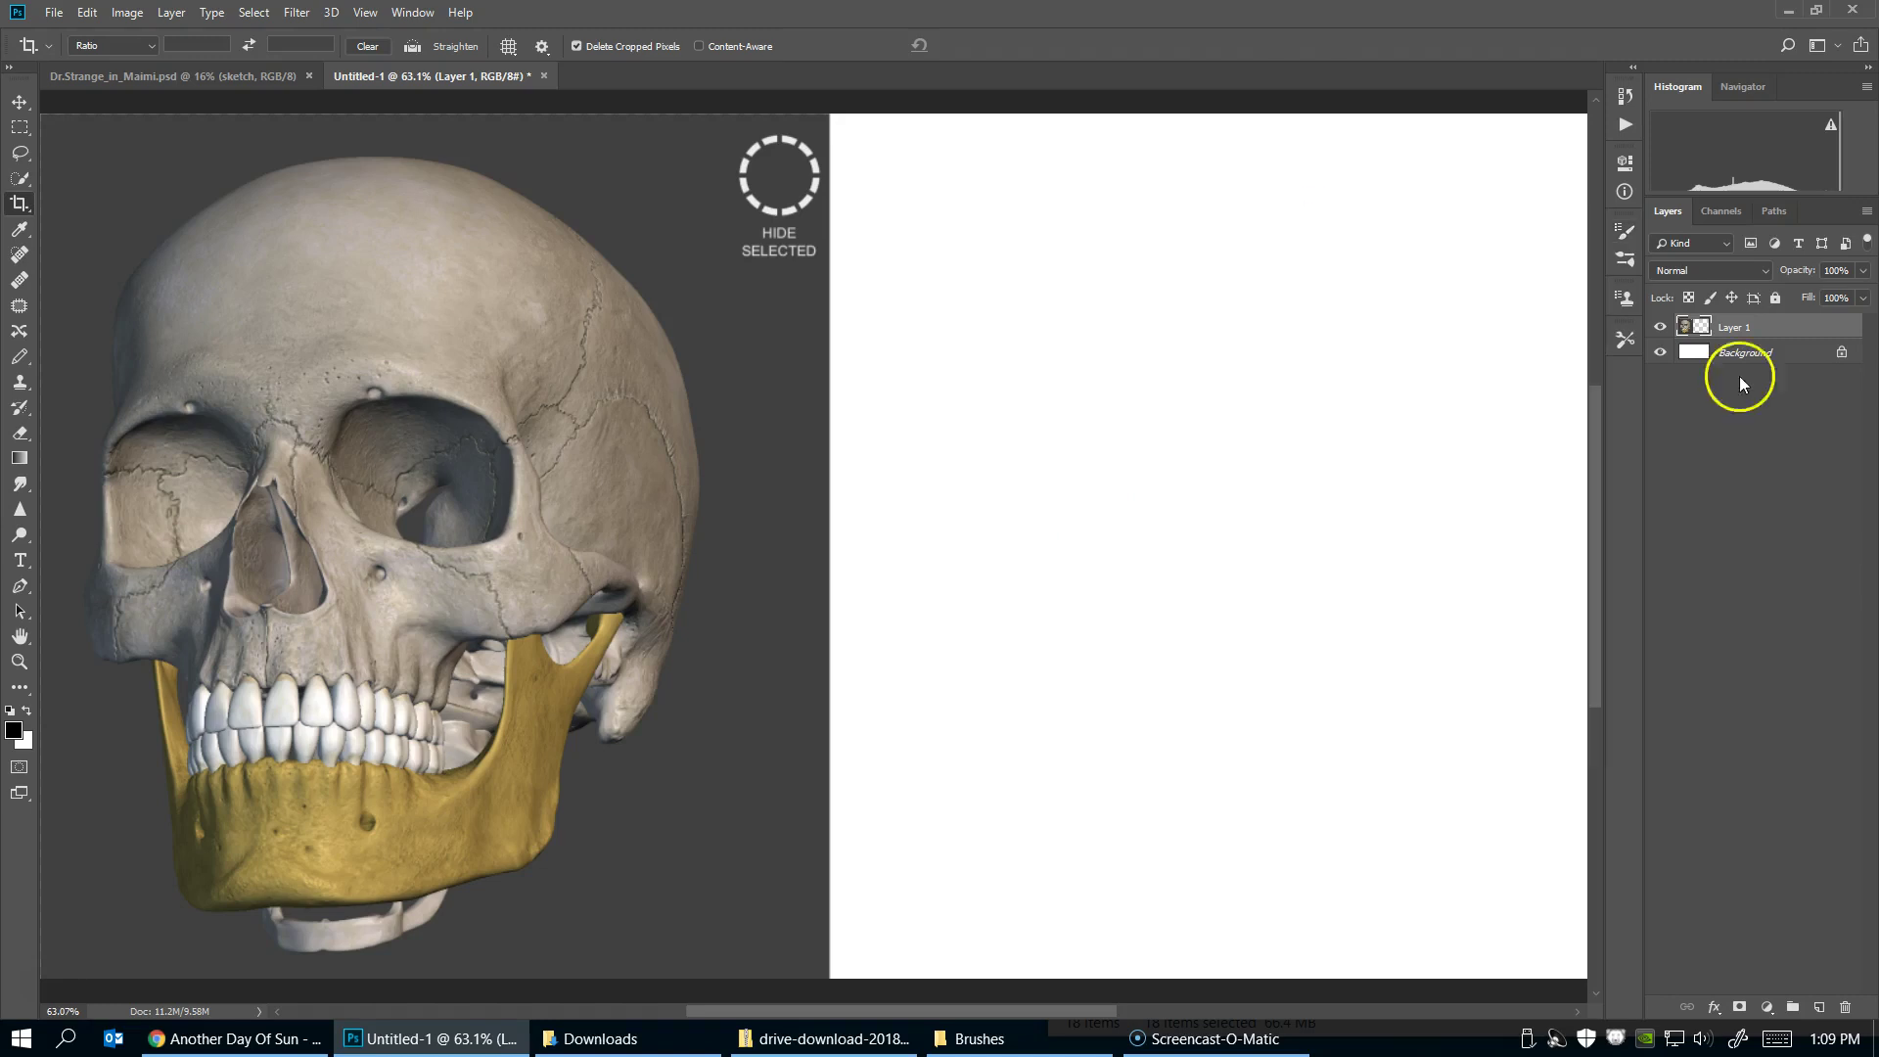
pyautogui.click(1817, 1007)
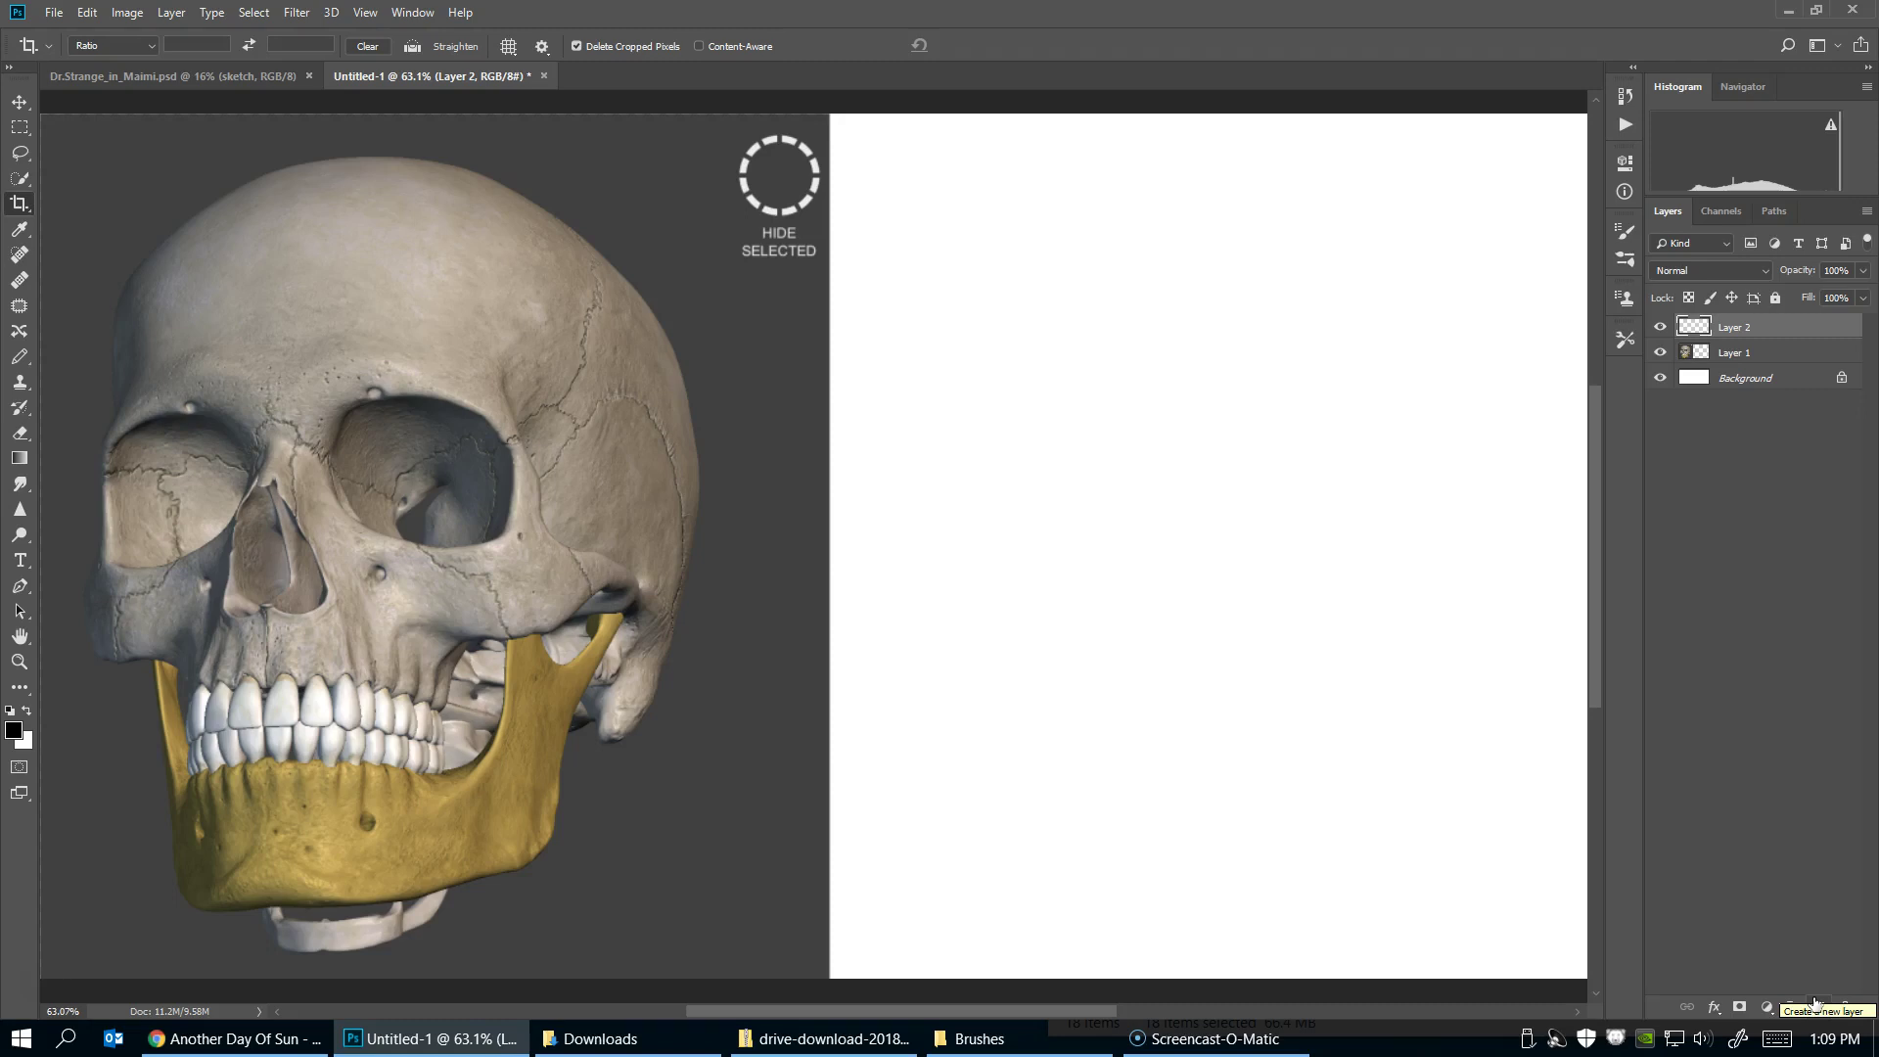
pyautogui.click(305, 75)
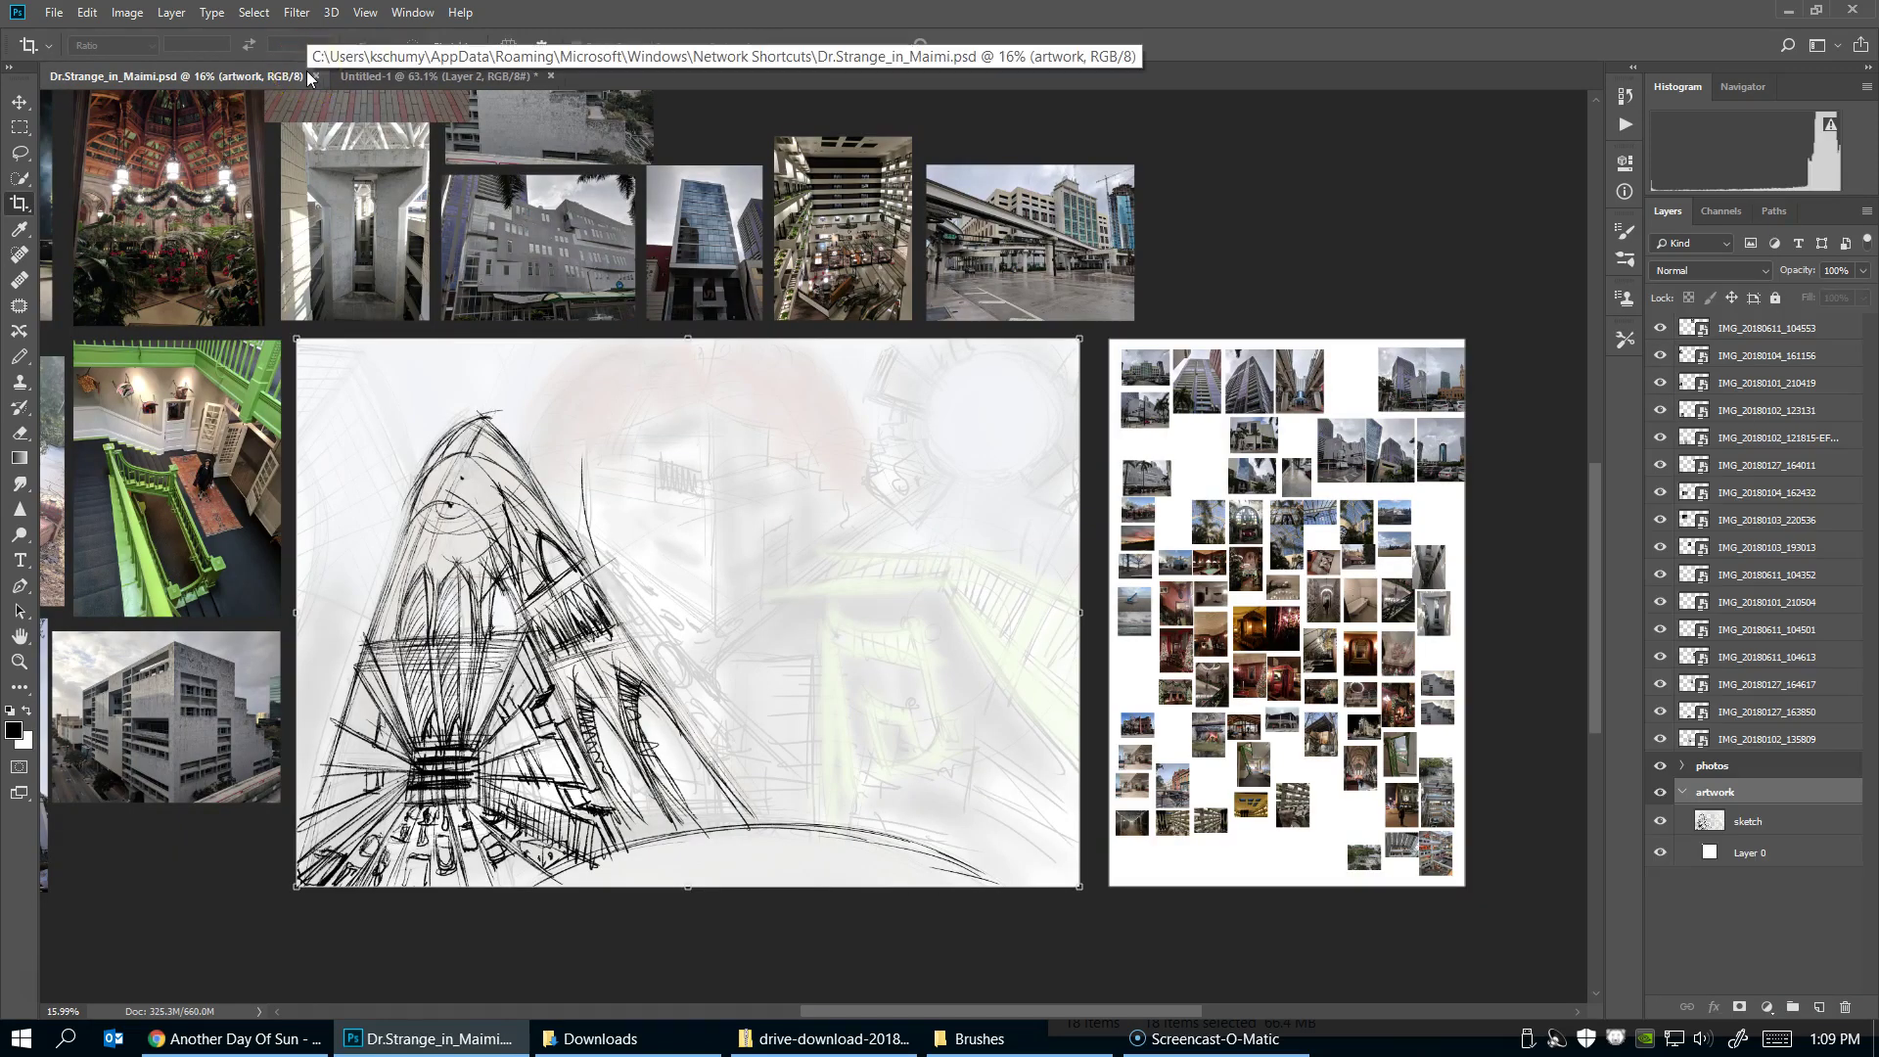
pyautogui.click(305, 60)
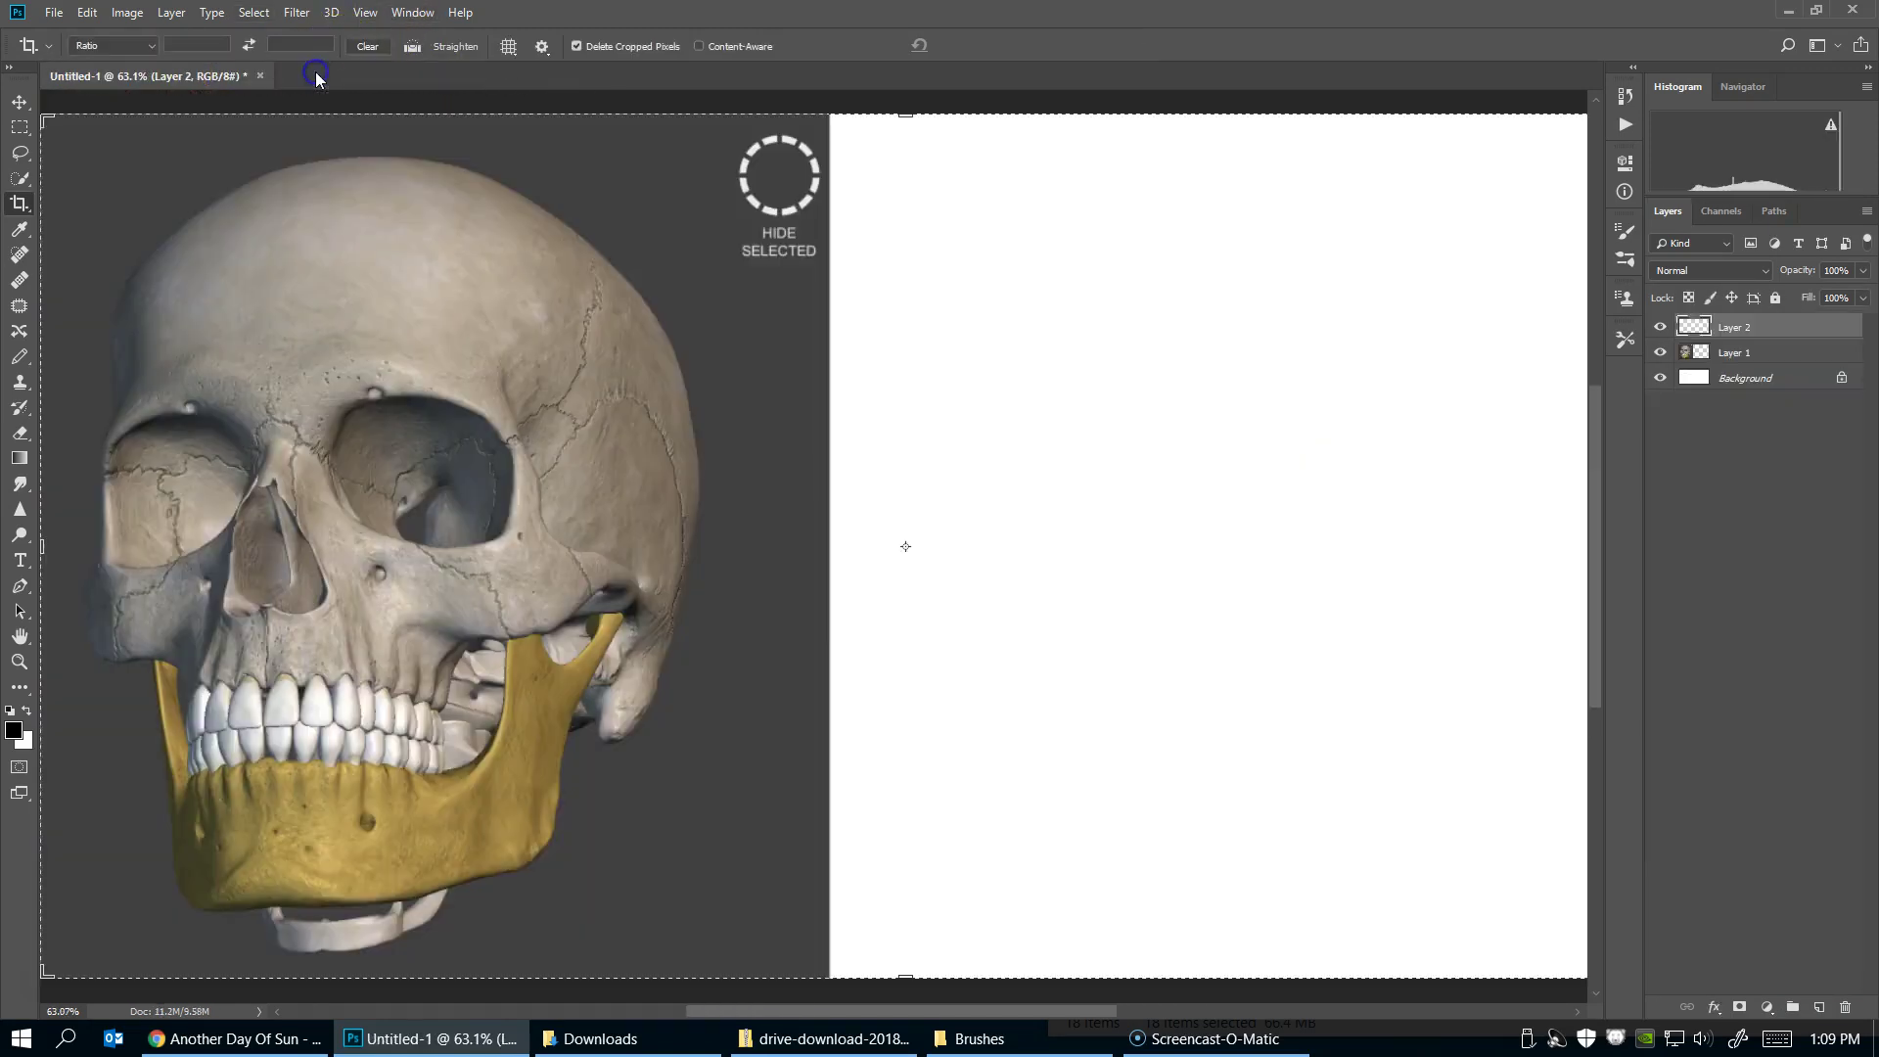
pyautogui.click(315, 75)
# Try a test pencil stroke on the canvas and undo it
pyautogui.press('v')
pyautogui.press('b')
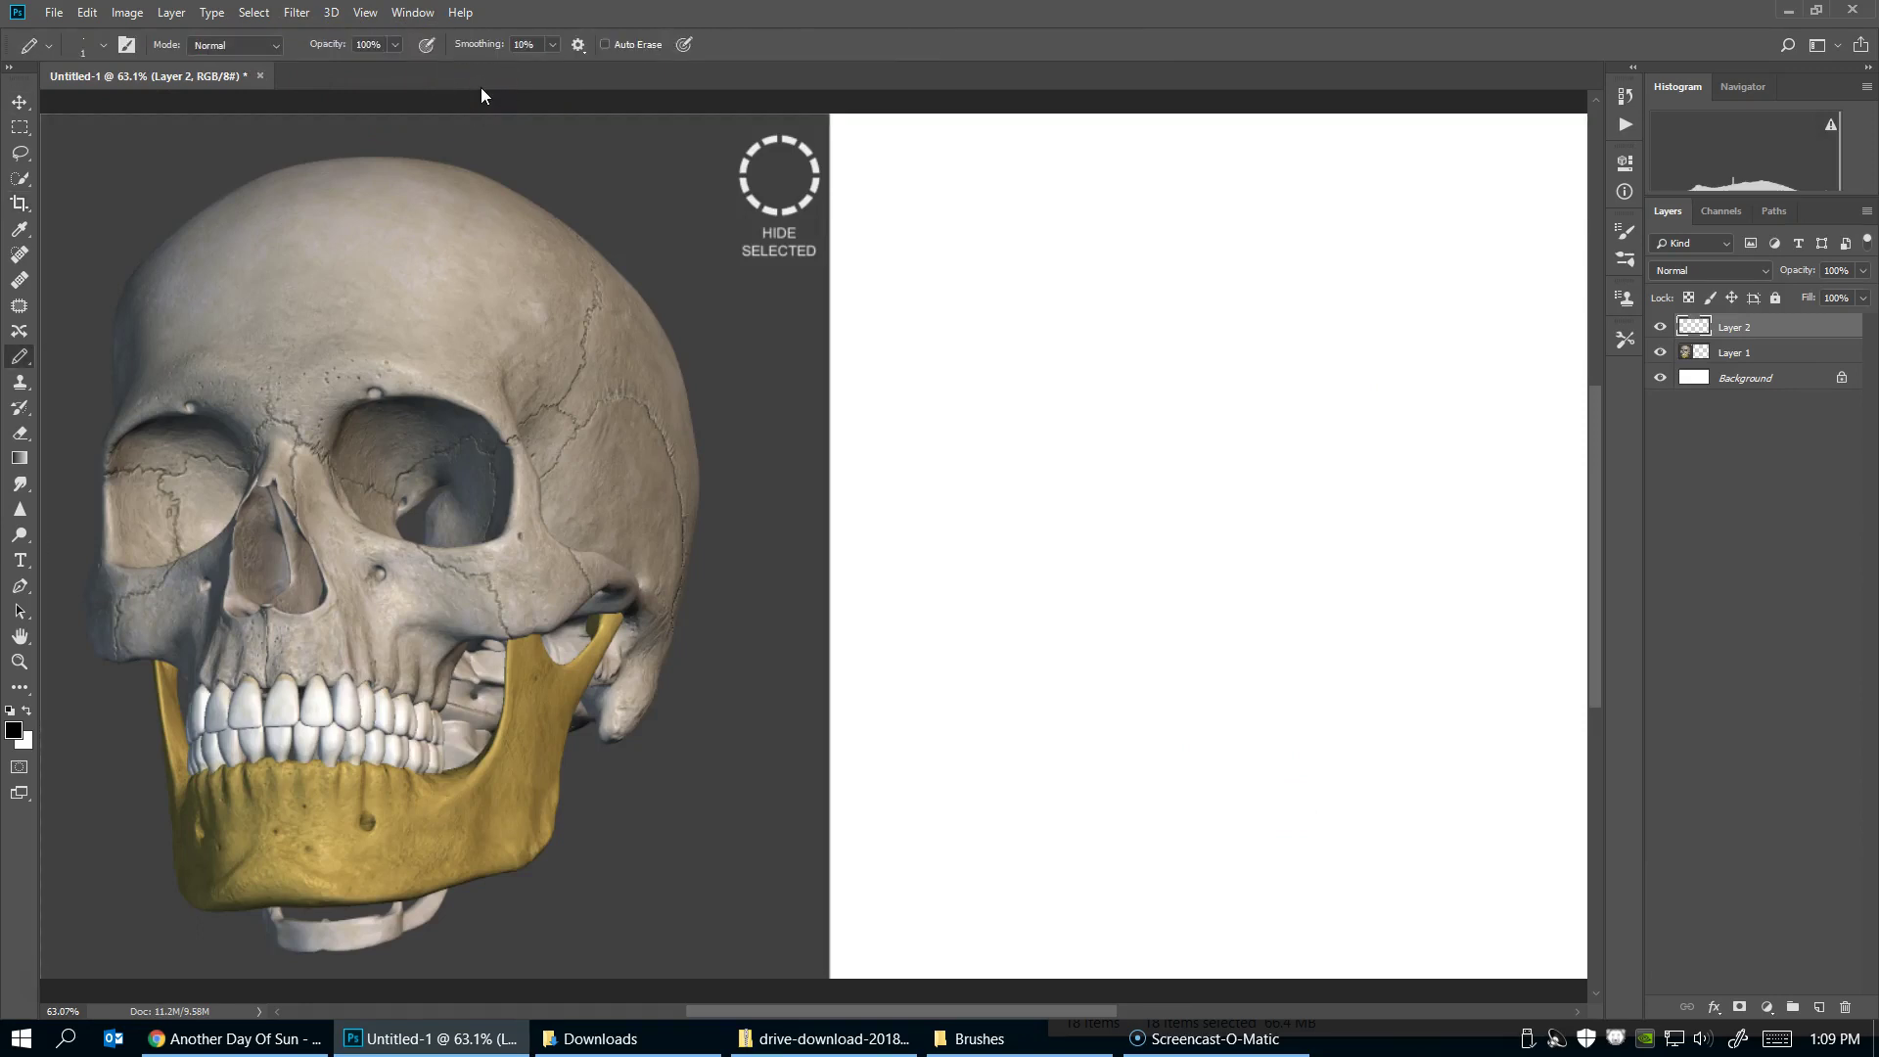
pyautogui.moveTo(1162, 294); pyautogui.dragTo(1195, 483)
pyautogui.hotkey('ctrl', 'z')
# Open the brush list and lower the system volume slightly
pyautogui.click(1644, 259)
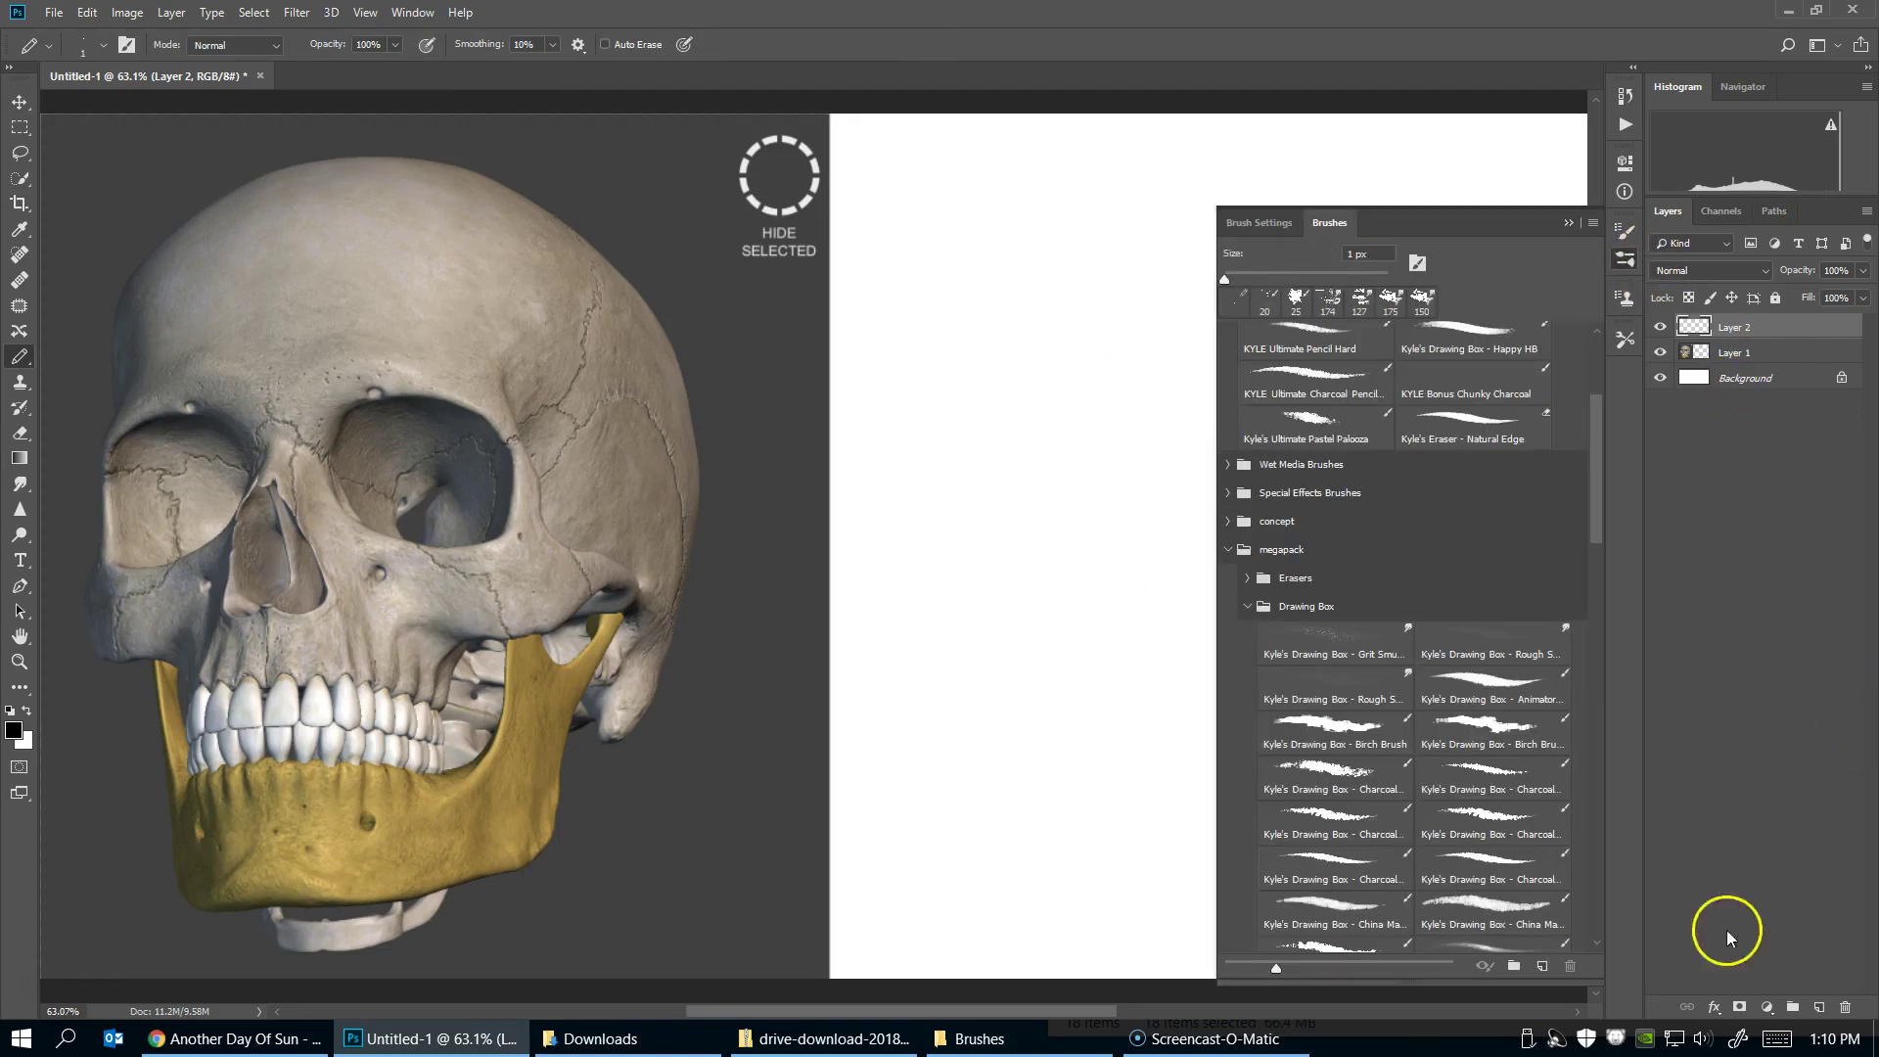
pyautogui.click(1705, 1042)
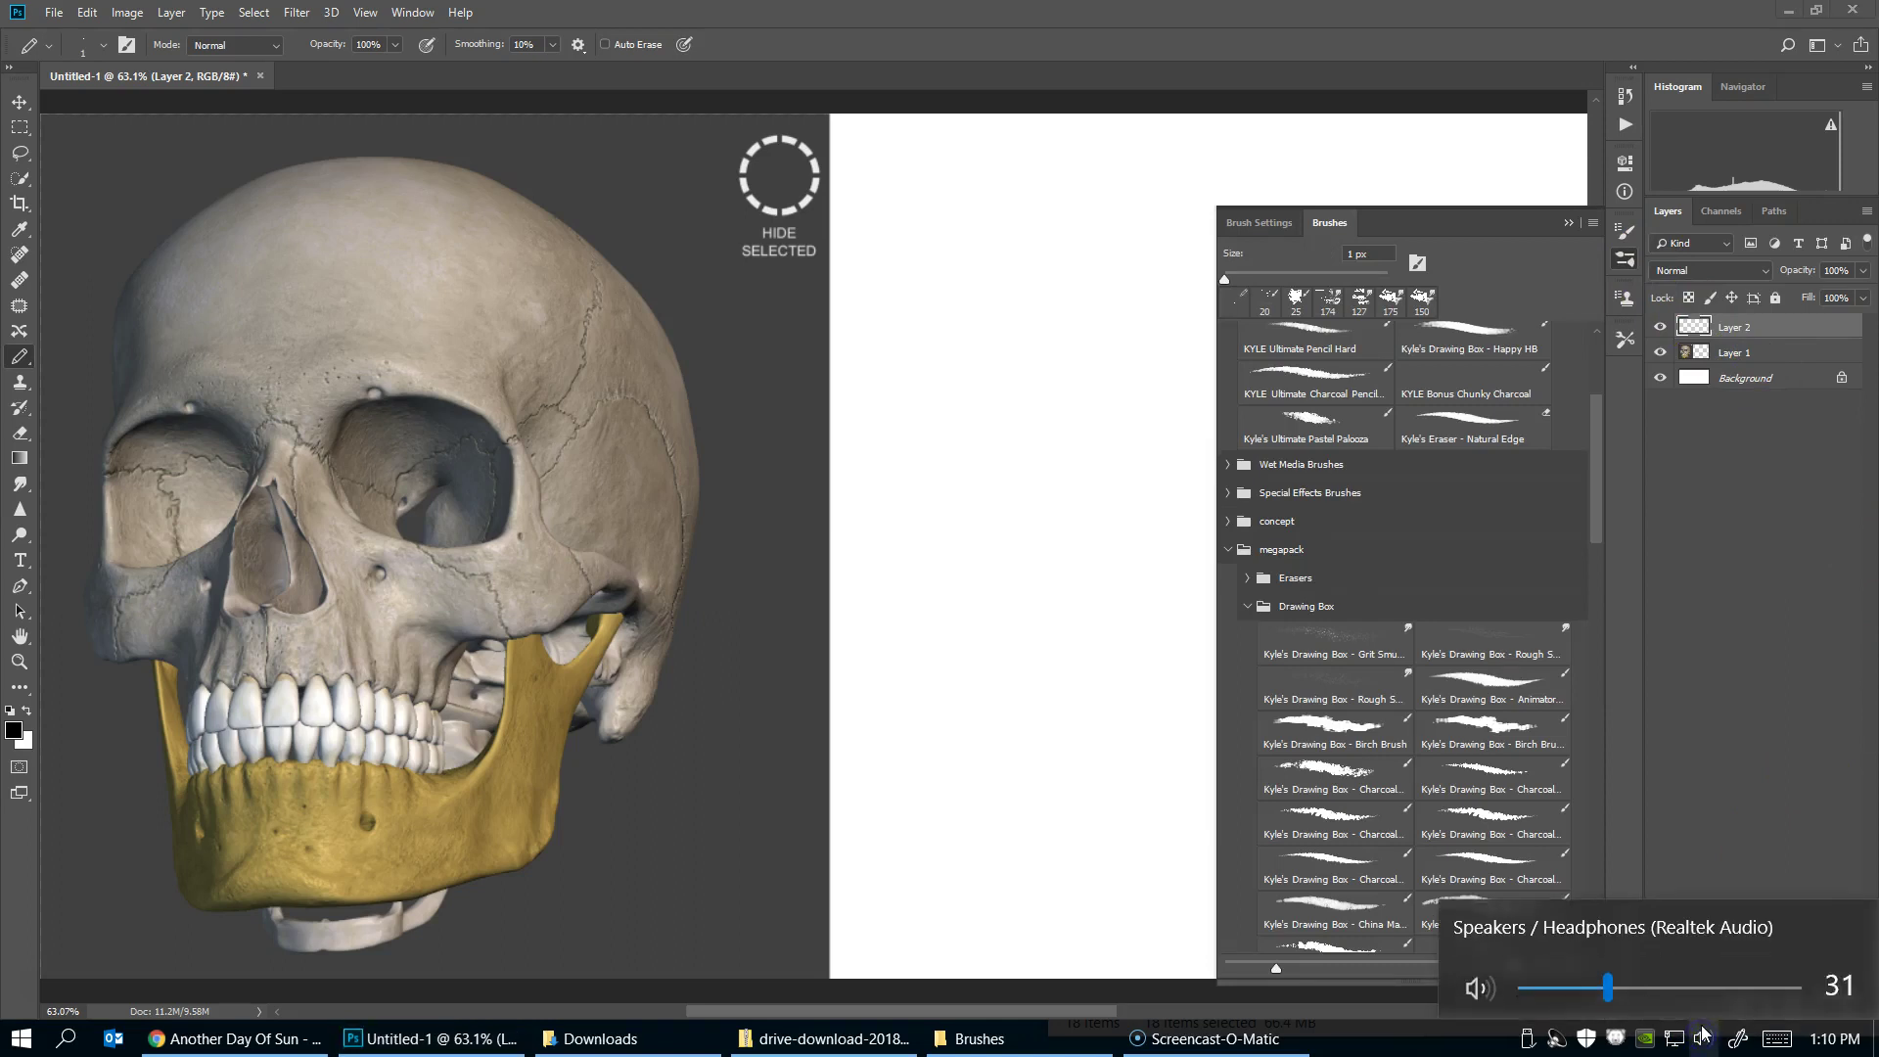
pyautogui.moveTo(1610, 982); pyautogui.dragTo(1605, 989)
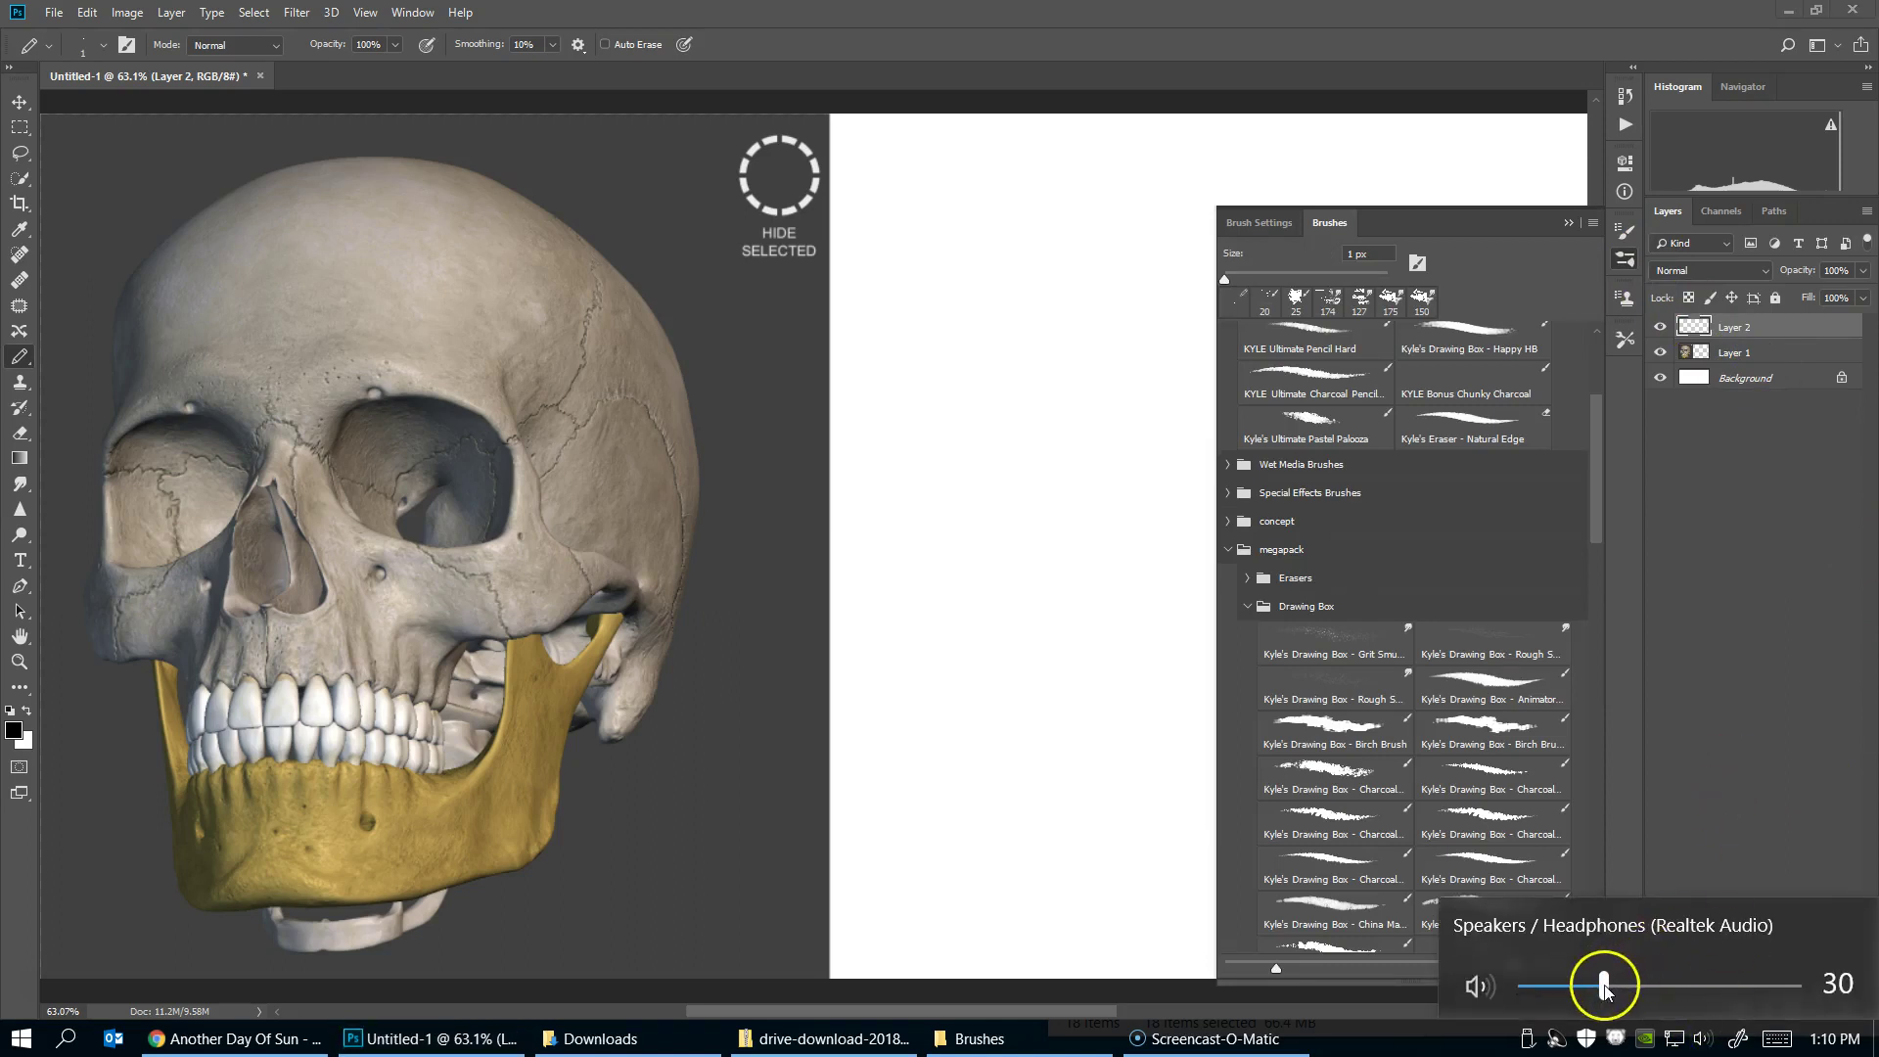
pyautogui.click(1748, 709)
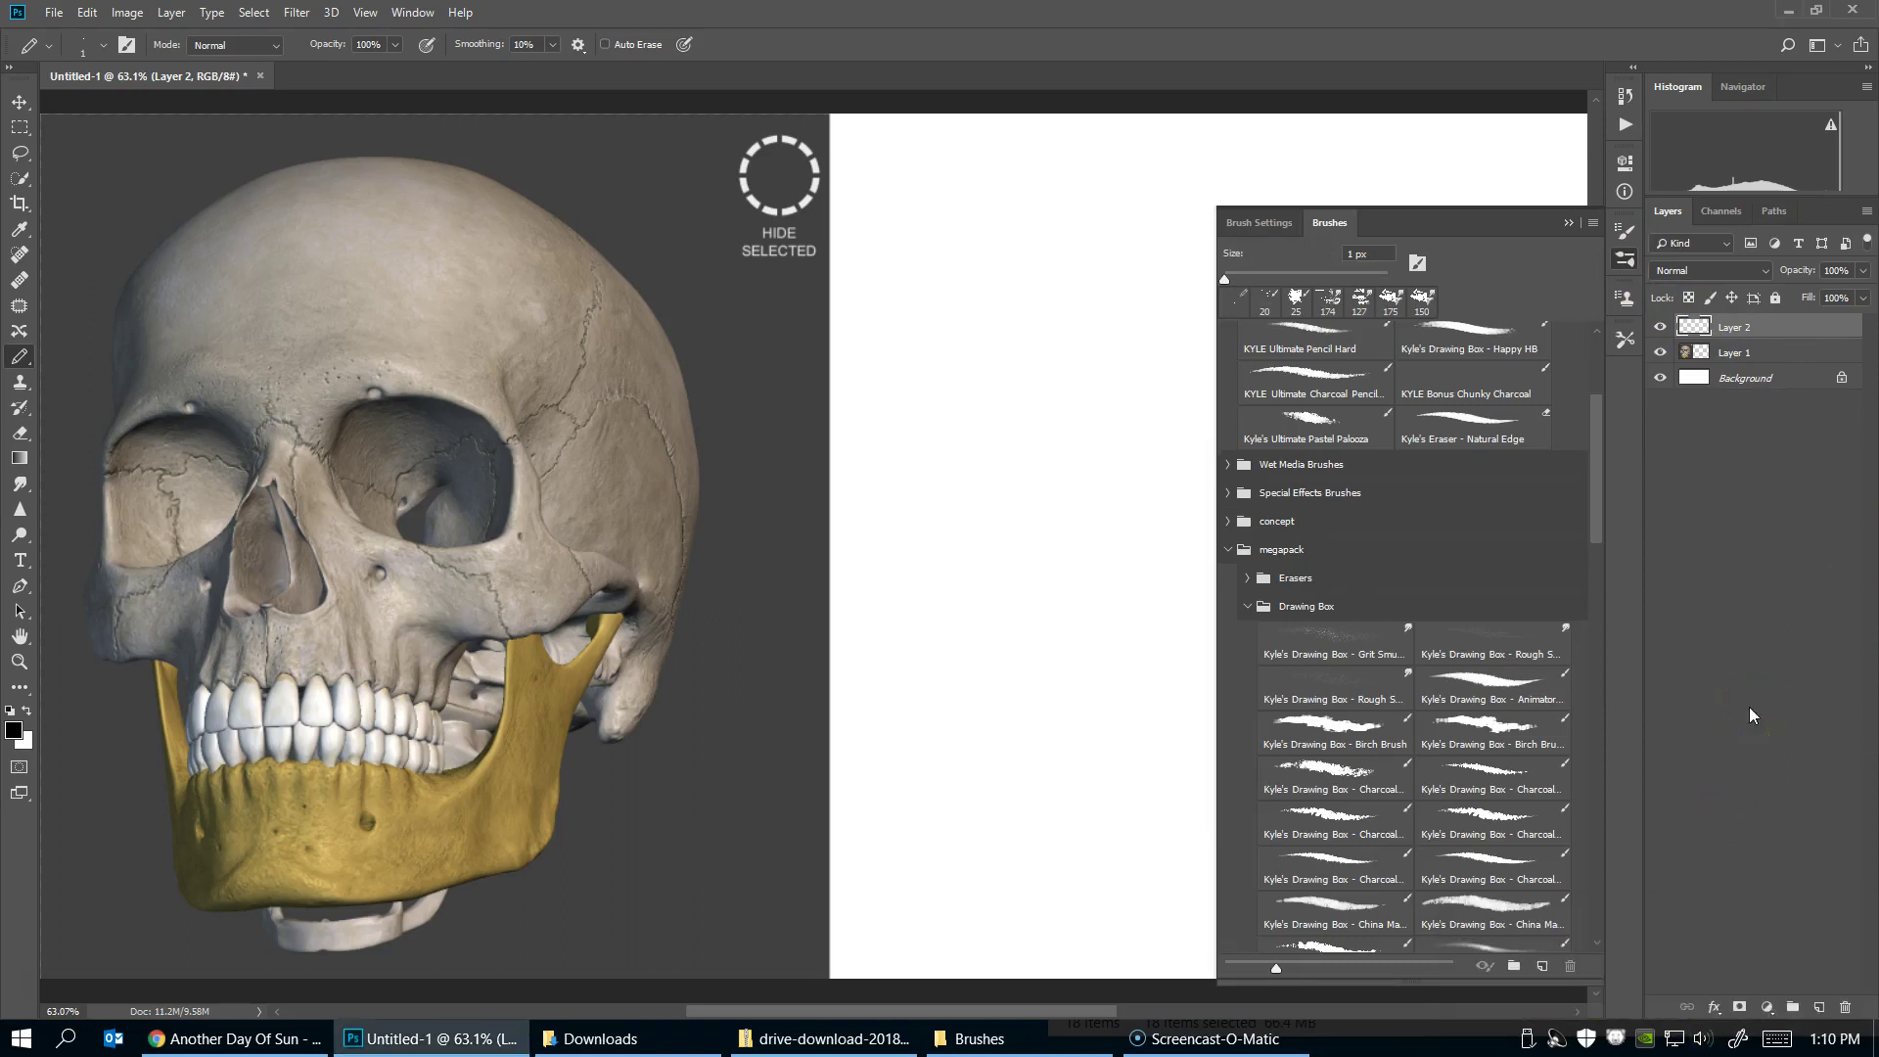
pyautogui.moveTo(1595, 477); pyautogui.dragTo(1593, 554)
# Select the Kyle's Drawing Box Graphite brush at 80 px, testing and undoing a stroke
pyautogui.click(1495, 711)
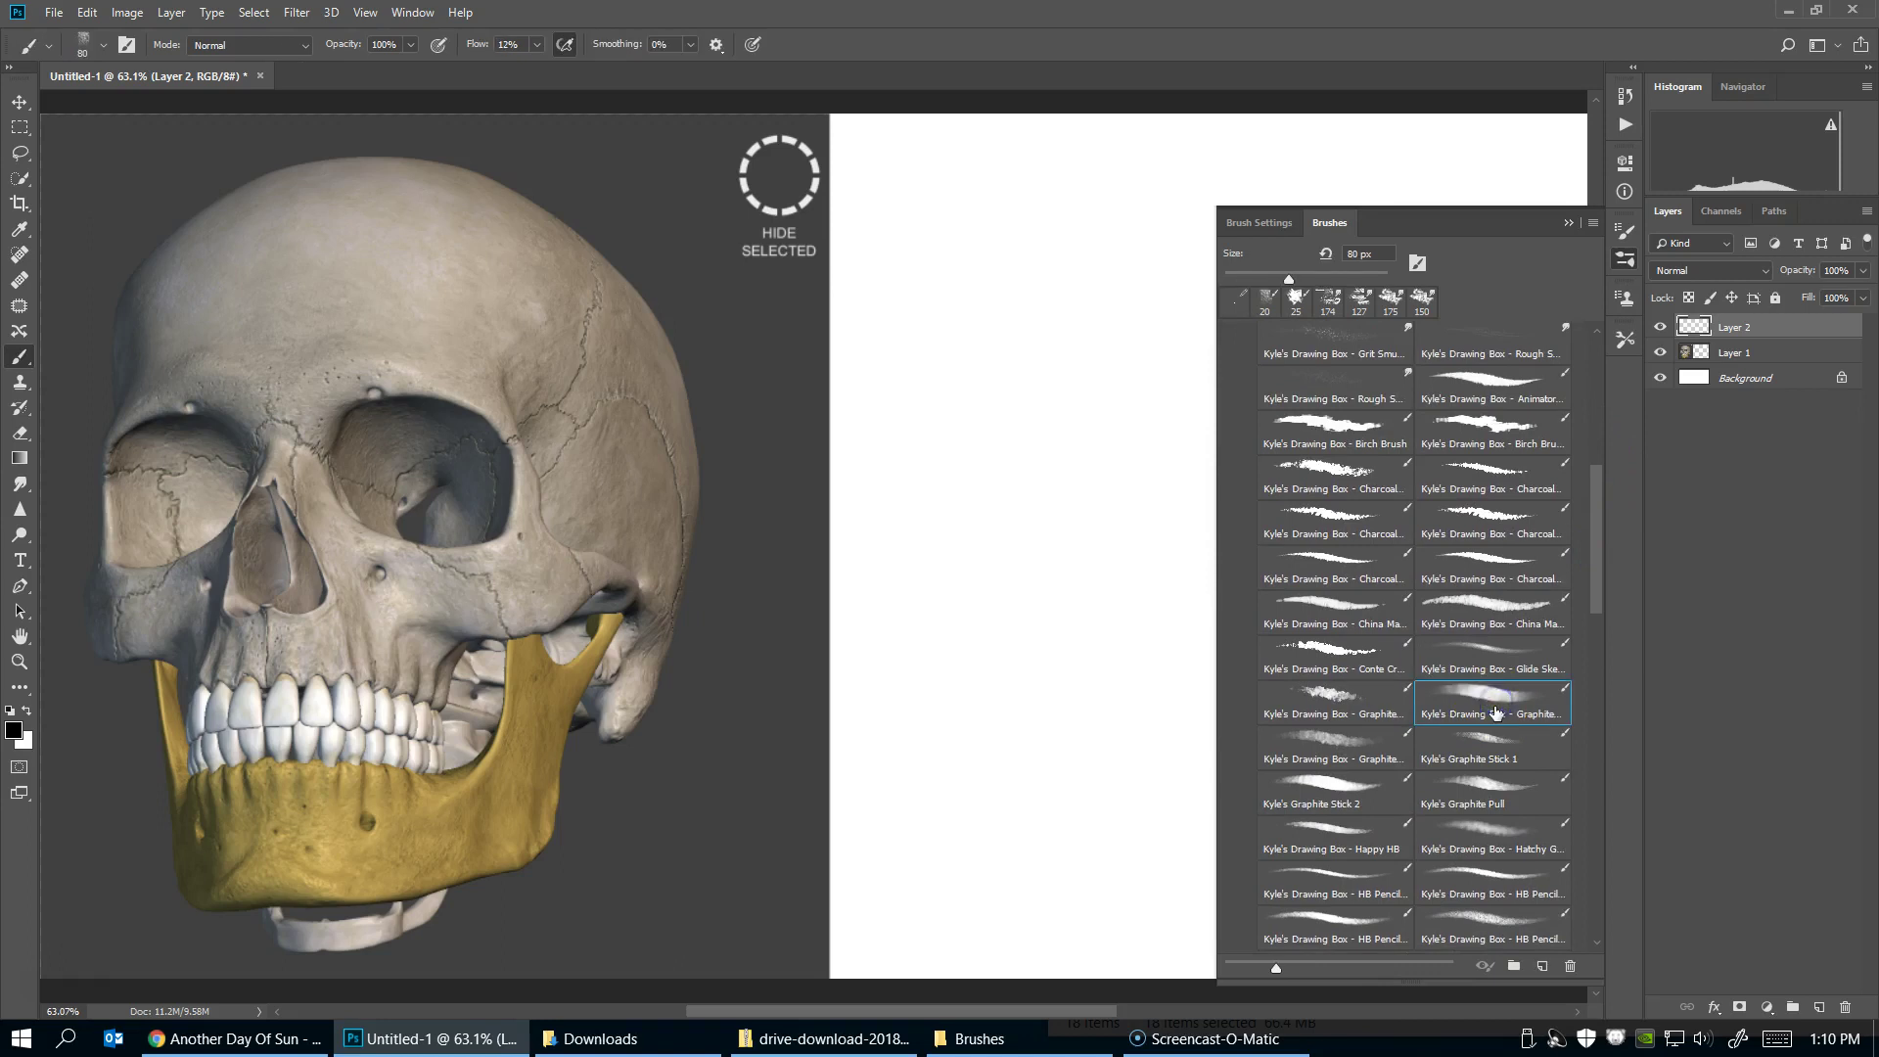
pyautogui.moveTo(1048, 435)
pyautogui.mouseDown()
pyautogui.moveTo(997, 549)
pyautogui.moveTo(987, 725)
pyautogui.mouseUp()
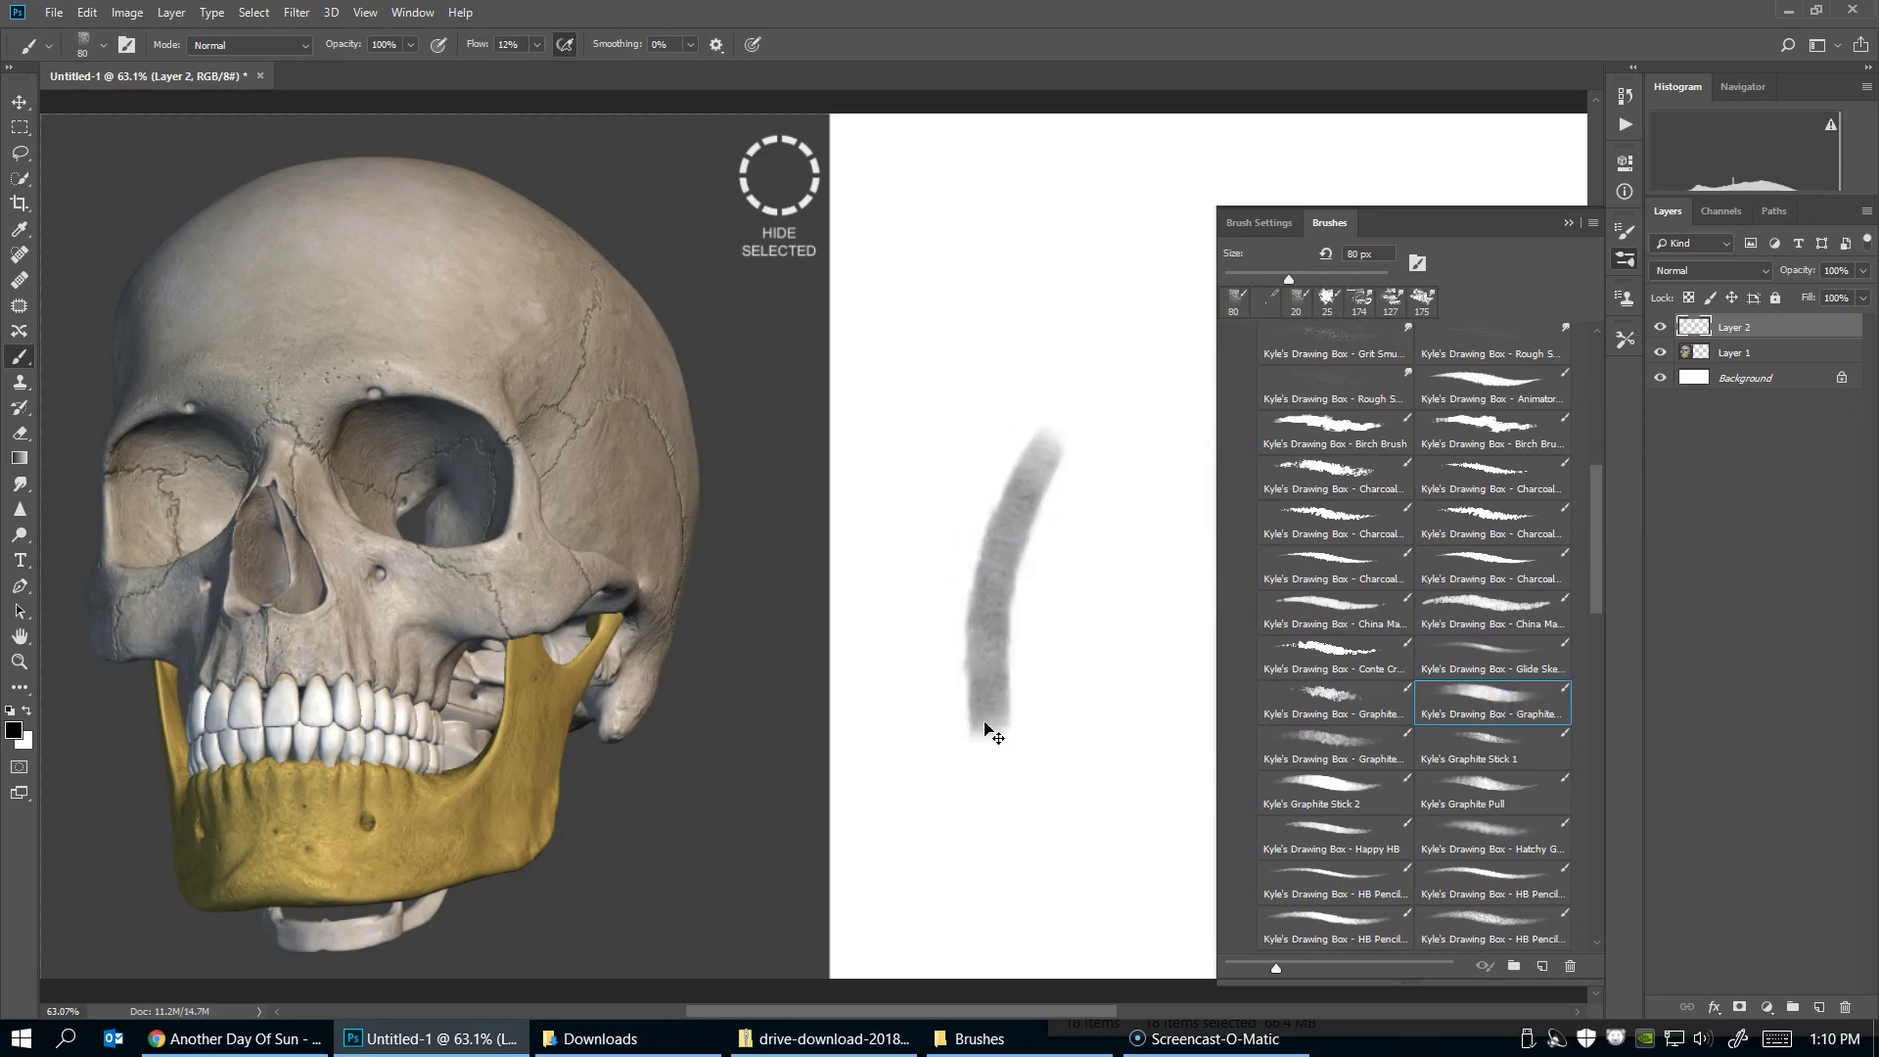
pyautogui.hotkey('ctrl', 'z')
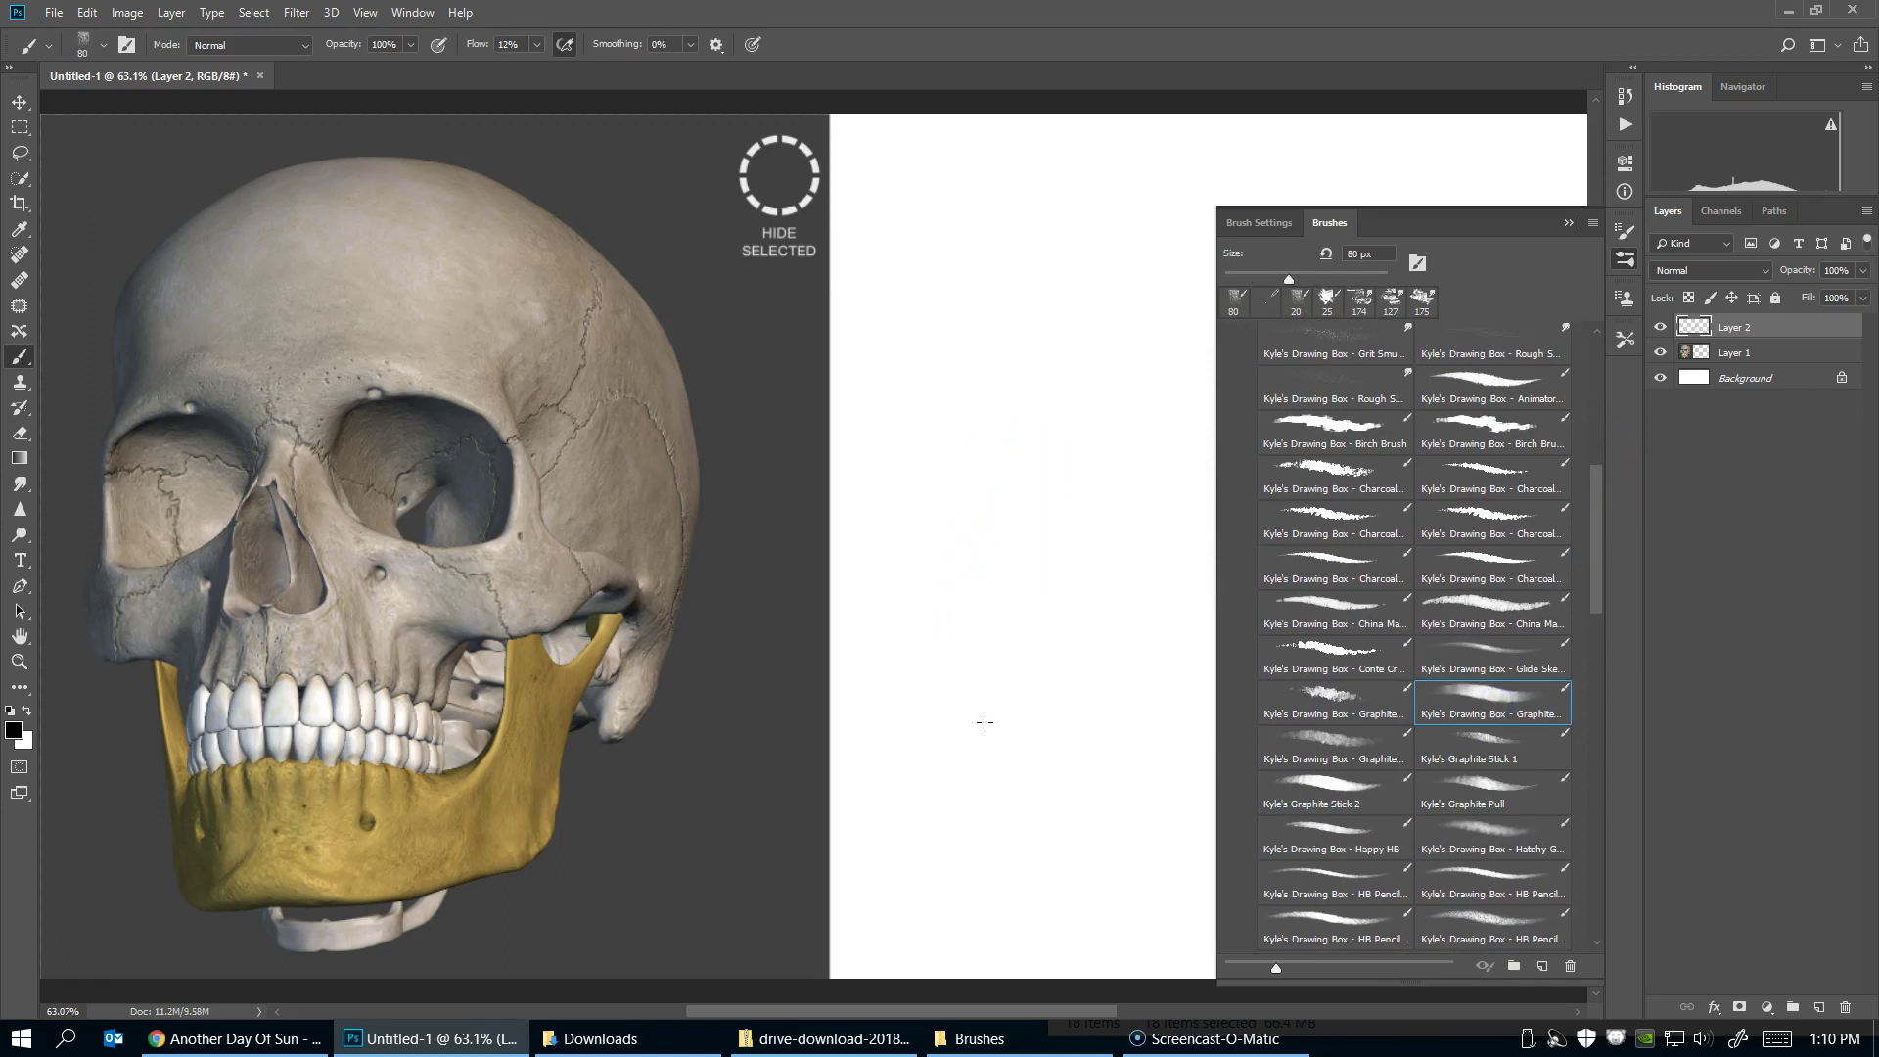
pyautogui.press('Tab')
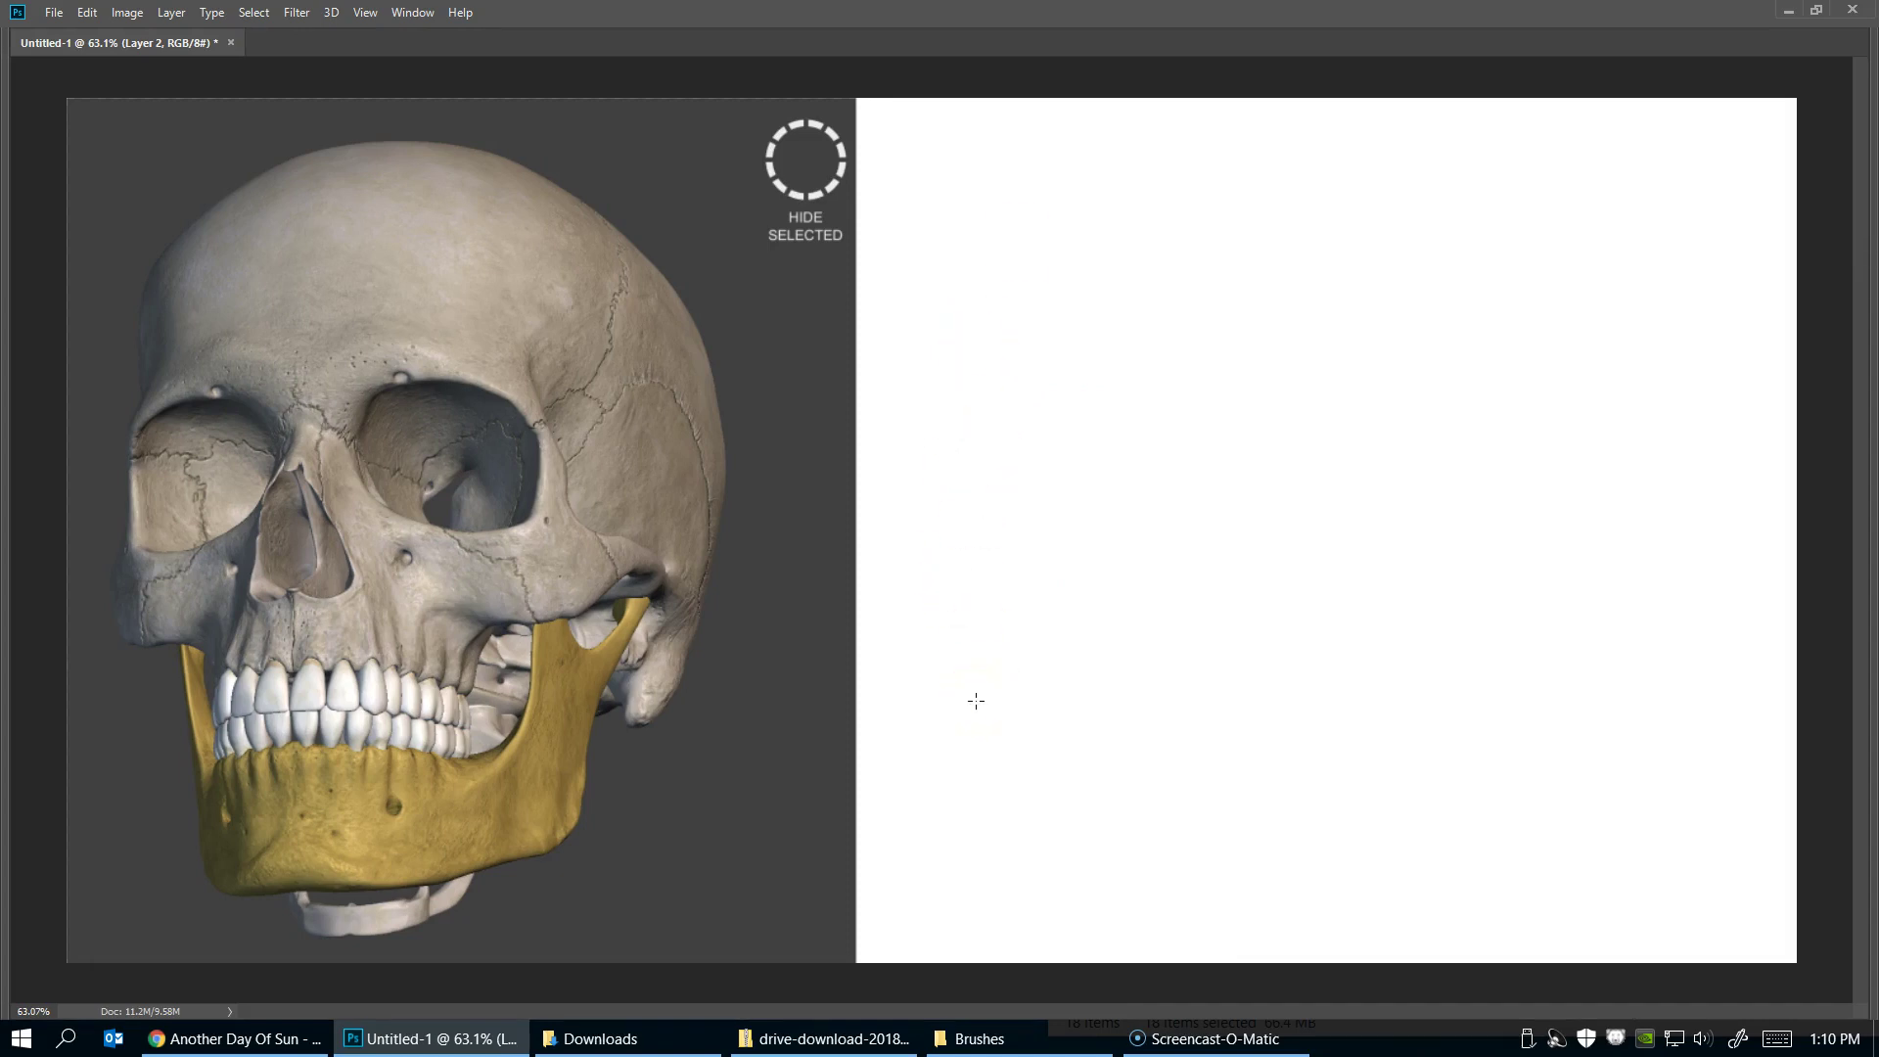
# Sketch the cranium outline with centre, jaw-base, middle and diagonal guide lines
pyautogui.moveTo(1028, 301); pyautogui.dragTo(981, 669)
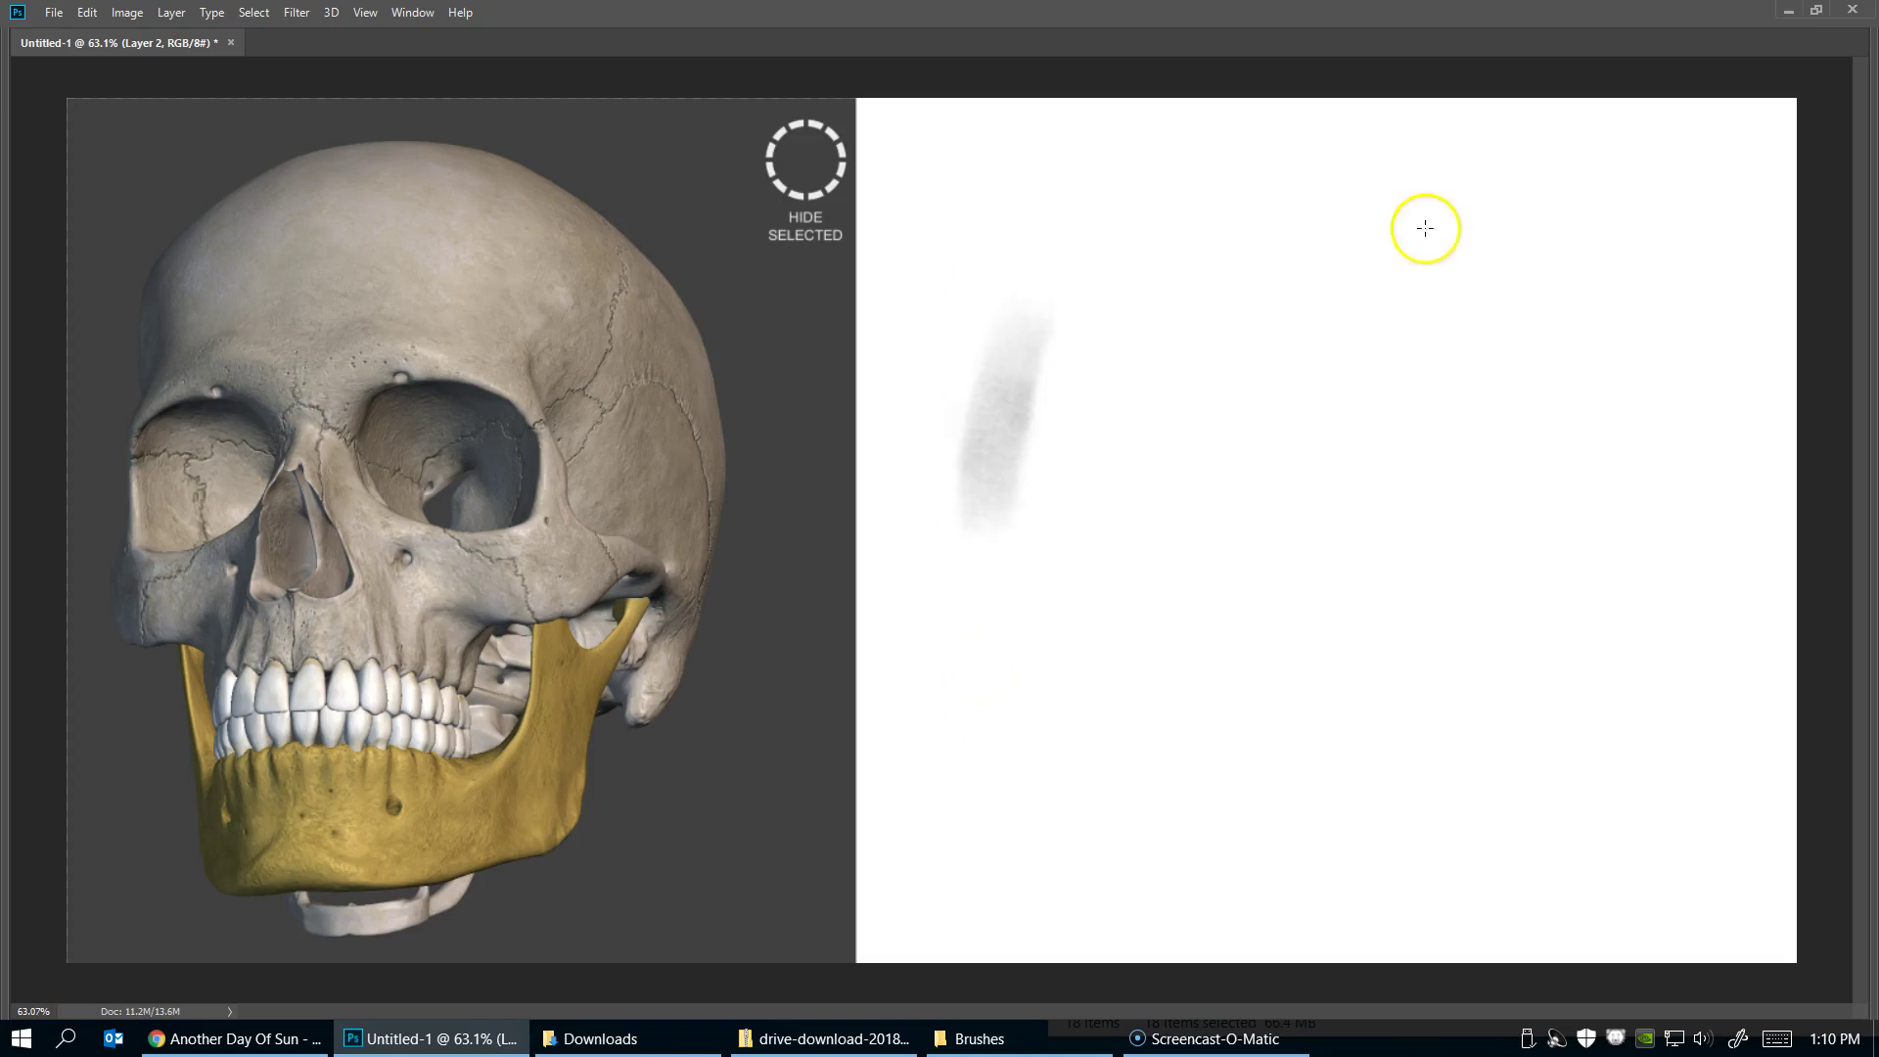
pyautogui.moveTo(1046, 247); pyautogui.dragTo(1463, 201)
pyautogui.moveTo(1212, 122); pyautogui.dragTo(1189, 888)
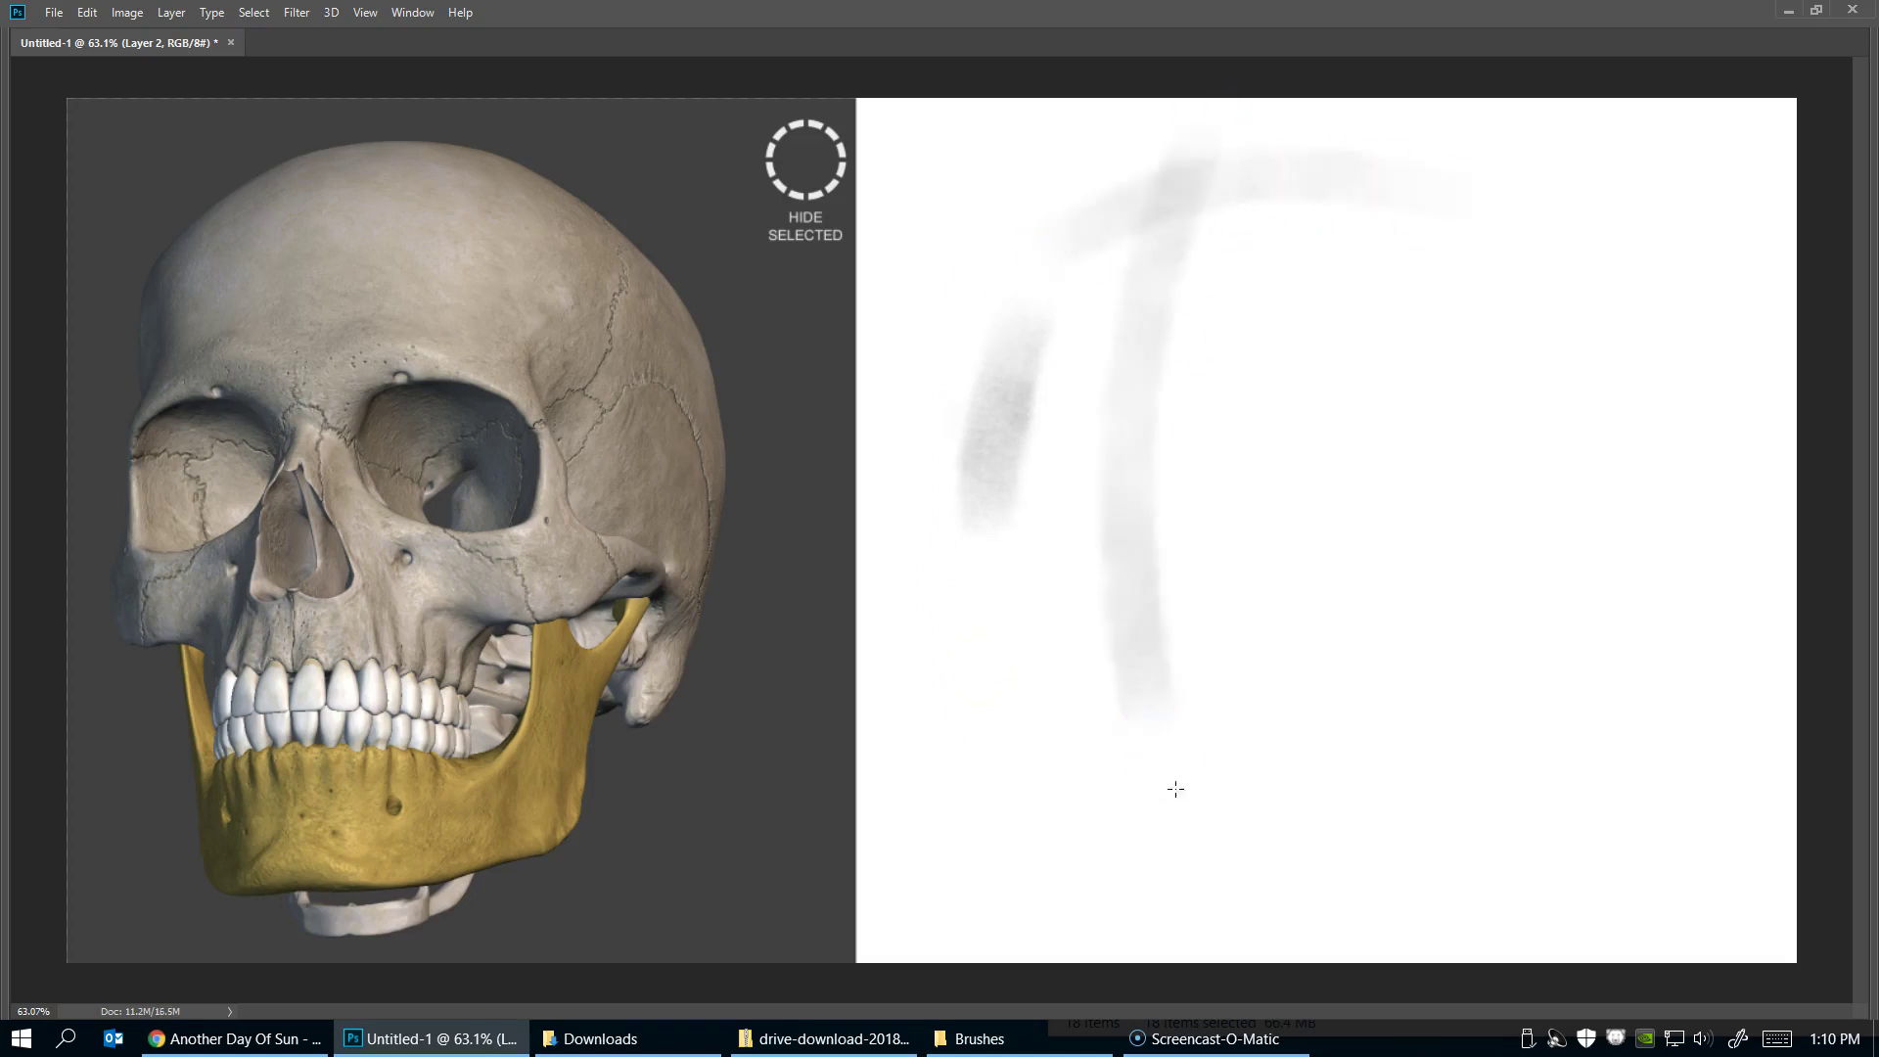
pyautogui.moveTo(1045, 838); pyautogui.dragTo(1389, 813)
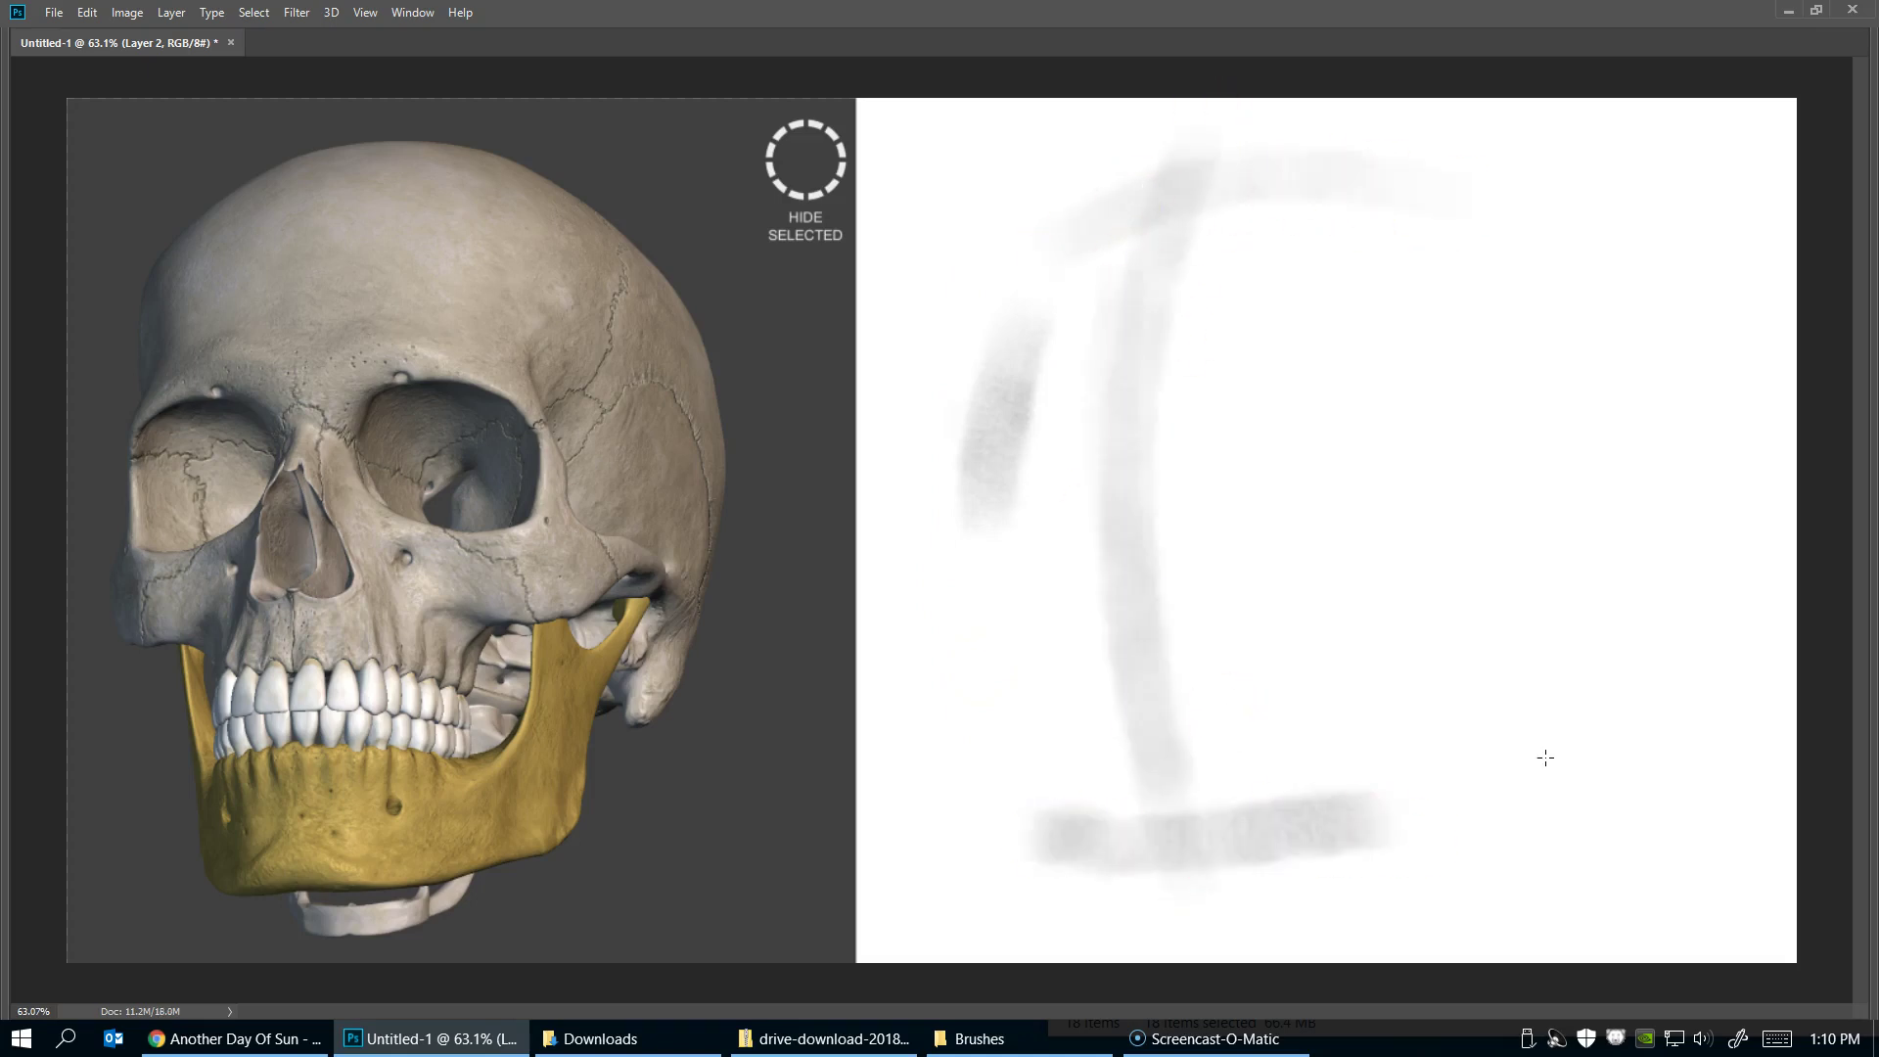
pyautogui.moveTo(974, 549); pyautogui.dragTo(1463, 514)
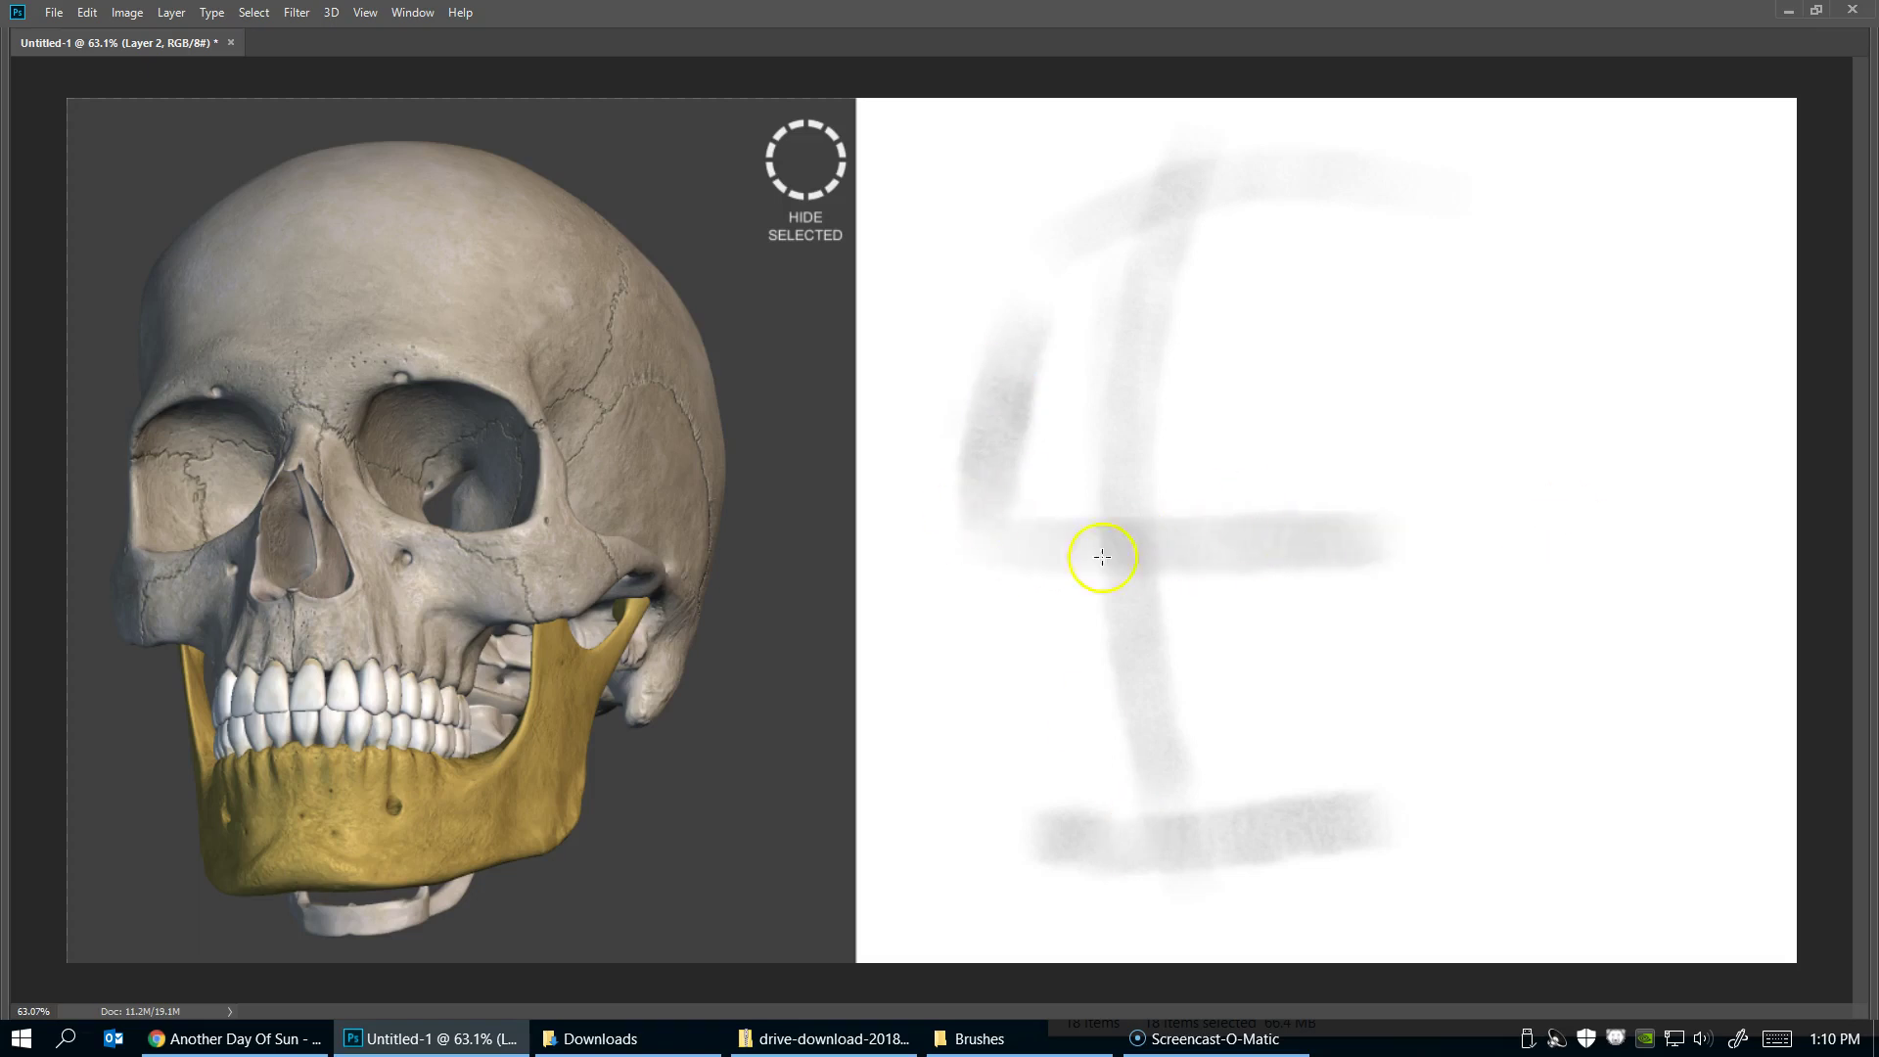
pyautogui.moveTo(1311, 419)
pyautogui.mouseDown()
pyautogui.moveTo(1532, 492)
pyautogui.moveTo(1189, 664)
pyautogui.moveTo(1003, 328)
pyautogui.moveTo(1517, 231)
pyautogui.mouseUp()
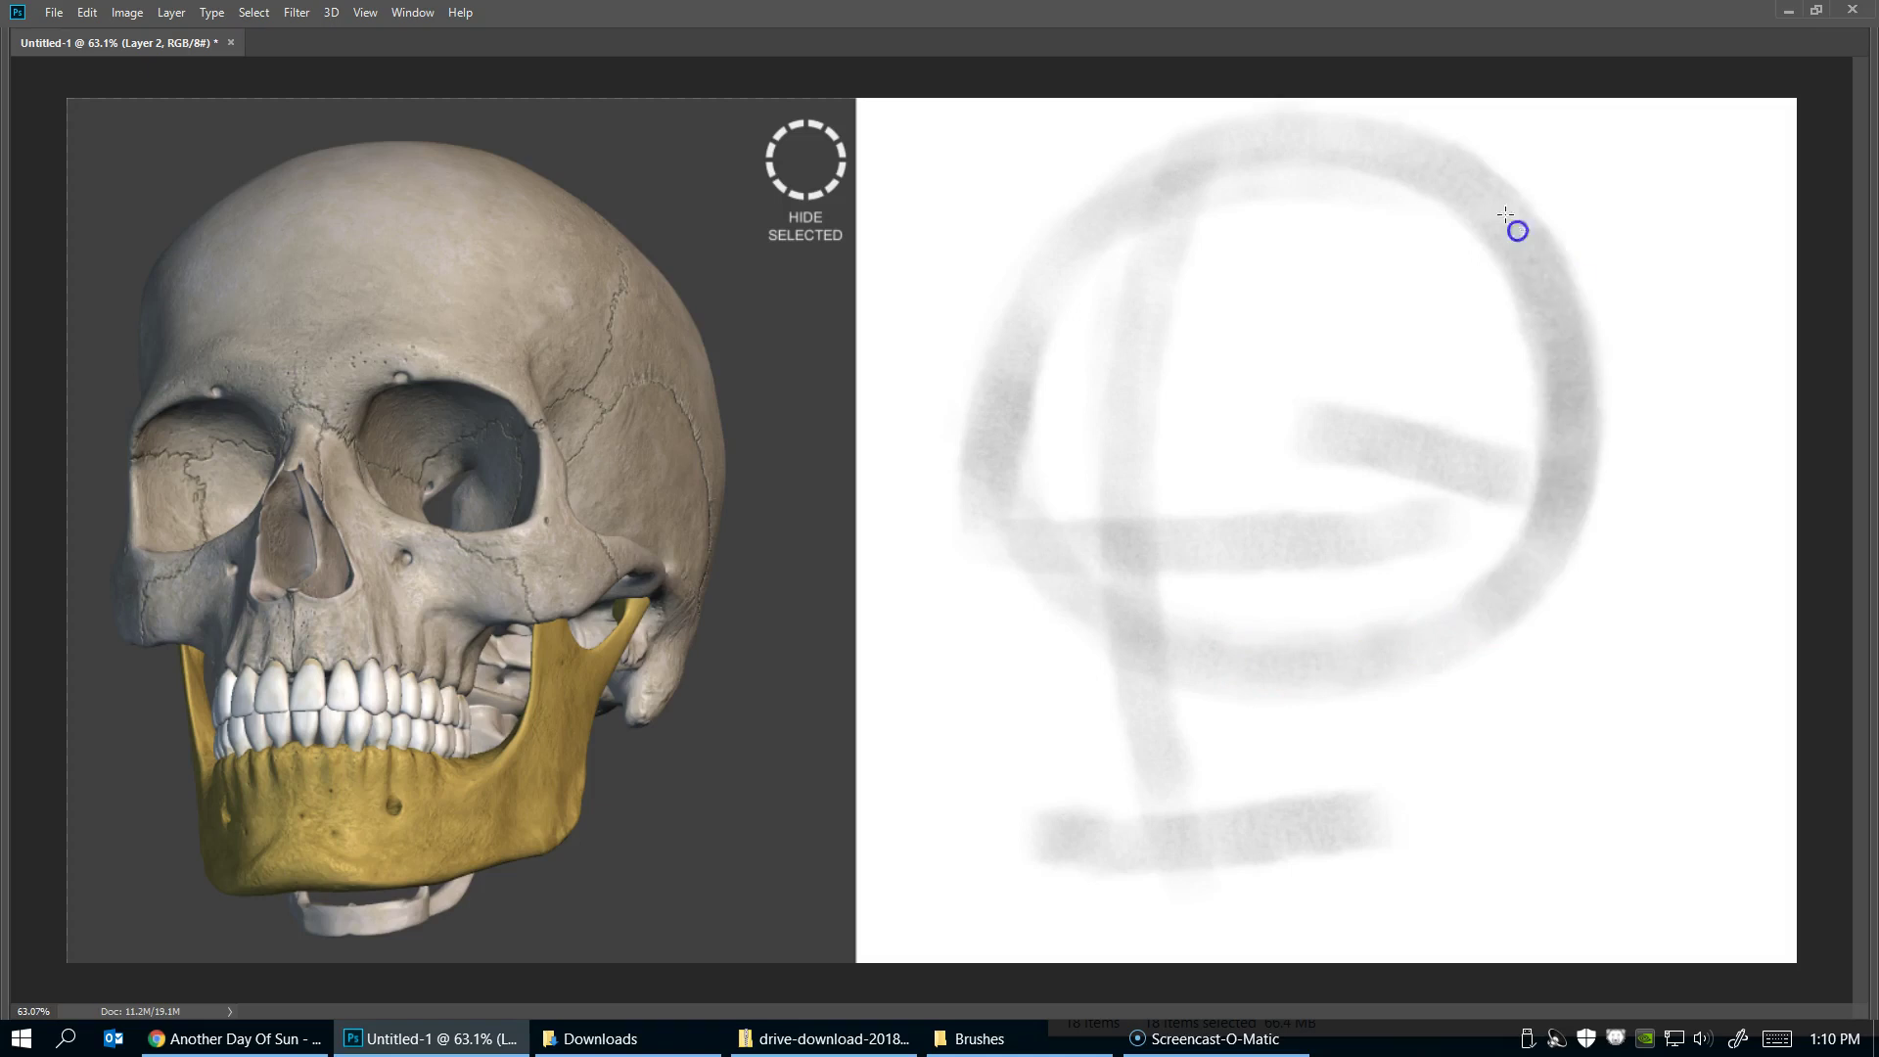
pyautogui.moveTo(1689, 597)
pyautogui.mouseDown()
pyautogui.moveTo(966, 495)
pyautogui.moveTo(1042, 841)
pyautogui.mouseUp()
pyautogui.moveTo(1452, 508)
pyautogui.mouseDown()
pyautogui.moveTo(1296, 919)
pyautogui.moveTo(1413, 739)
pyautogui.moveTo(1535, 613)
pyautogui.moveTo(1489, 626)
pyautogui.mouseUp()
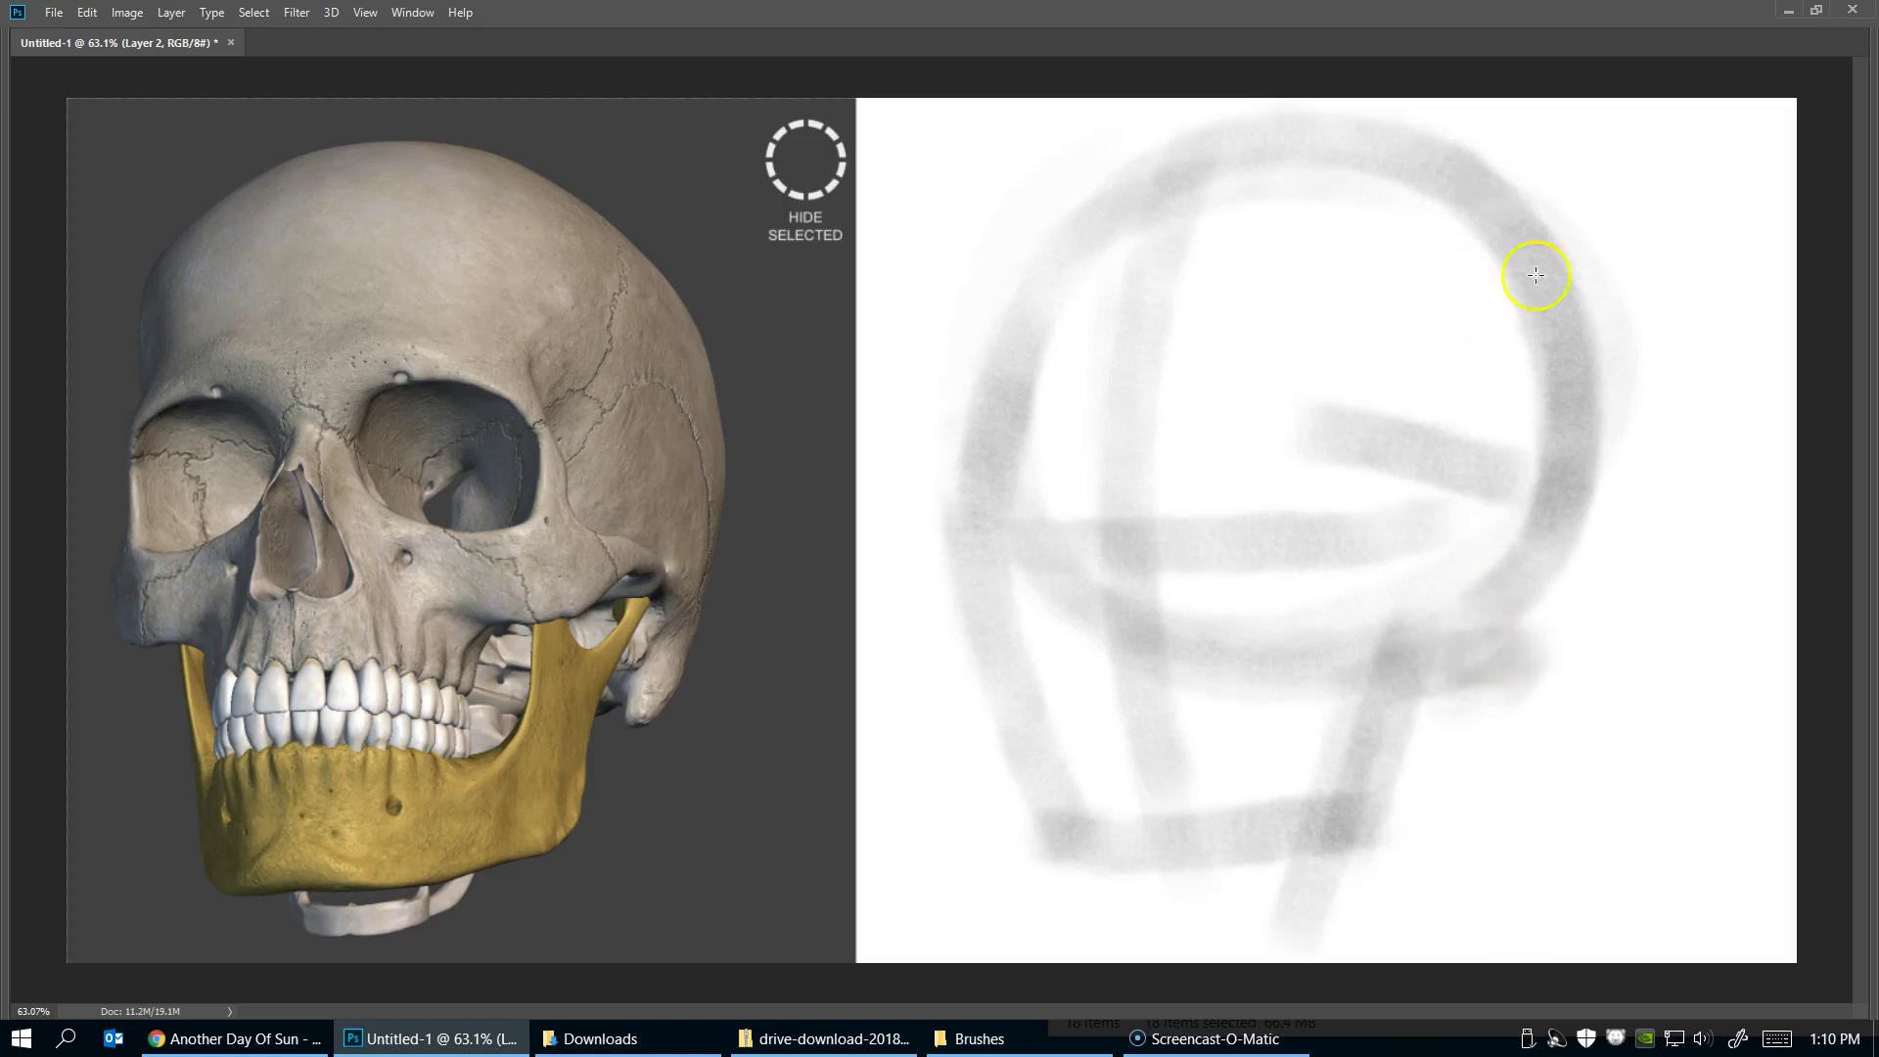
# Darken the cranium's right edge and lay in the brow and lower bands
pyautogui.moveTo(1532, 446); pyautogui.dragTo(1463, 627)
pyautogui.moveTo(1502, 210); pyautogui.dragTo(1459, 618)
pyautogui.moveTo(1456, 226)
pyautogui.mouseDown()
pyautogui.moveTo(1438, 607)
pyautogui.moveTo(1365, 594)
pyautogui.mouseUp()
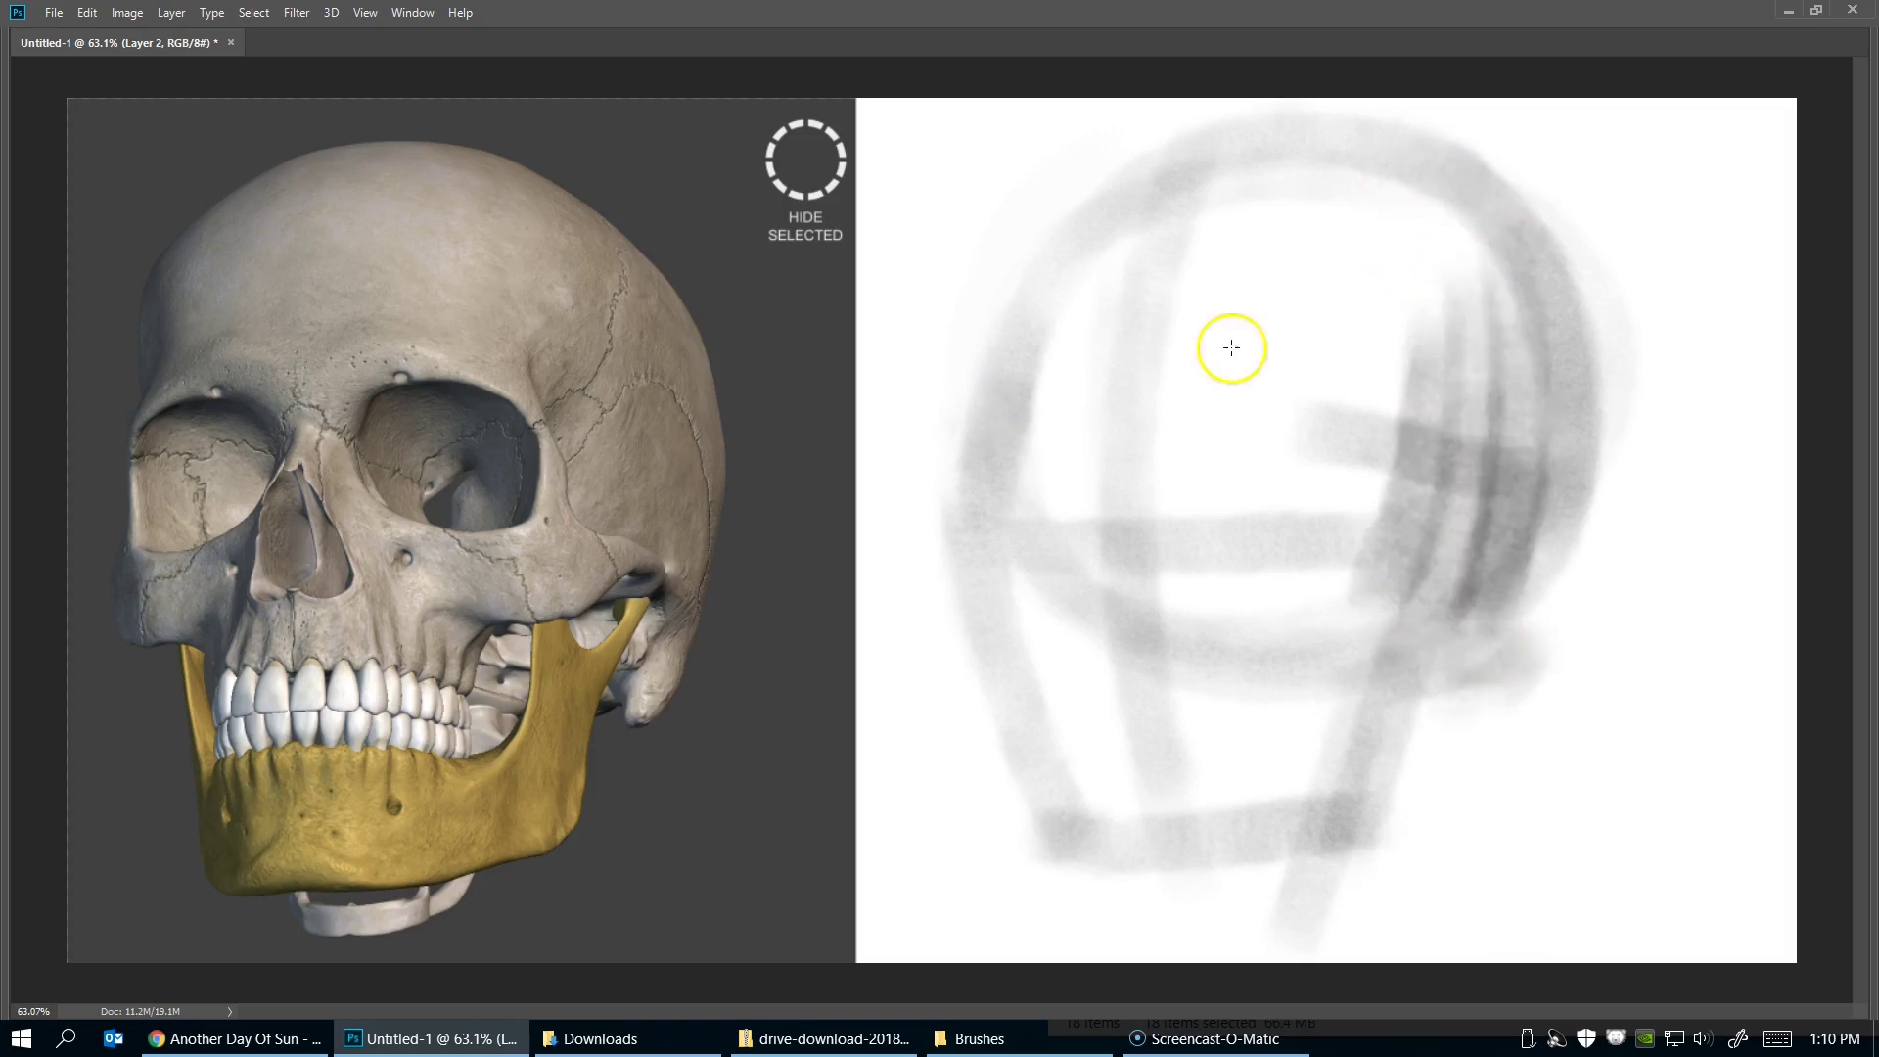
pyautogui.moveTo(960, 369); pyautogui.dragTo(1498, 424)
pyautogui.moveTo(990, 407); pyautogui.dragTo(1365, 409)
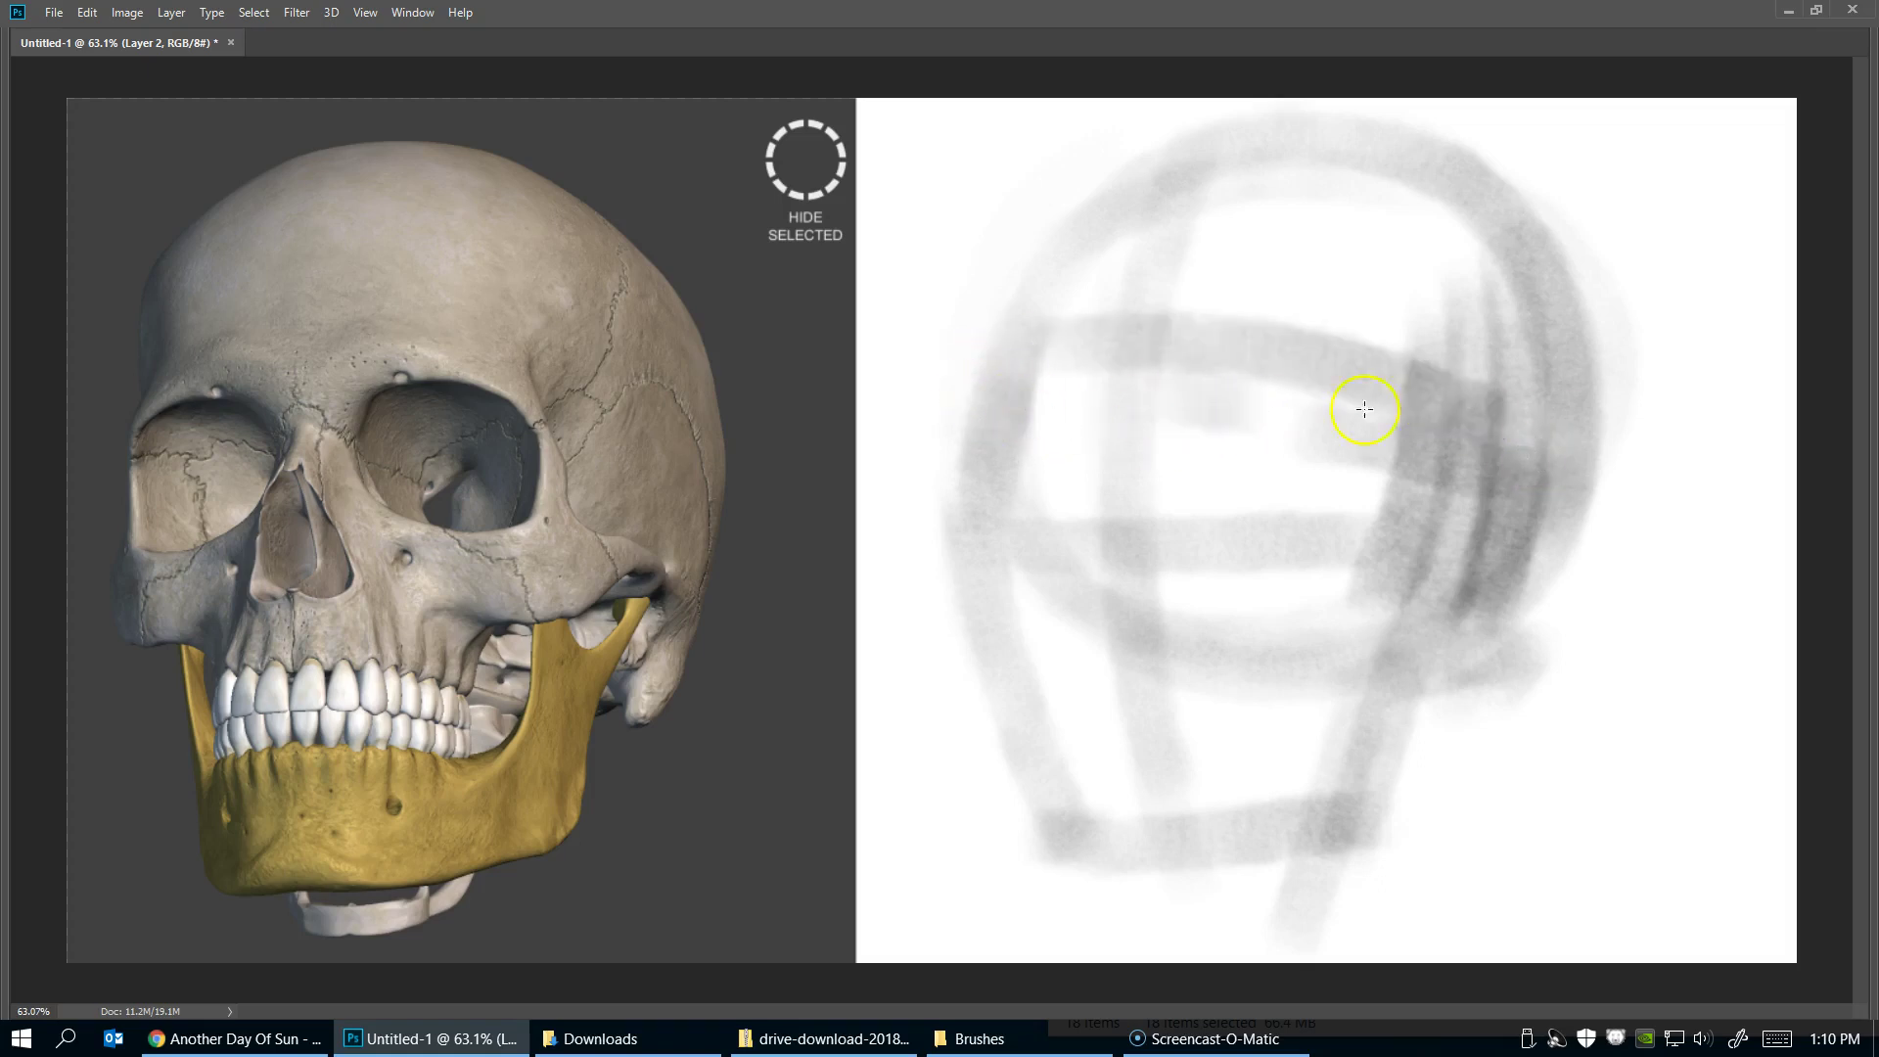
pyautogui.moveTo(1003, 394); pyautogui.dragTo(1468, 372)
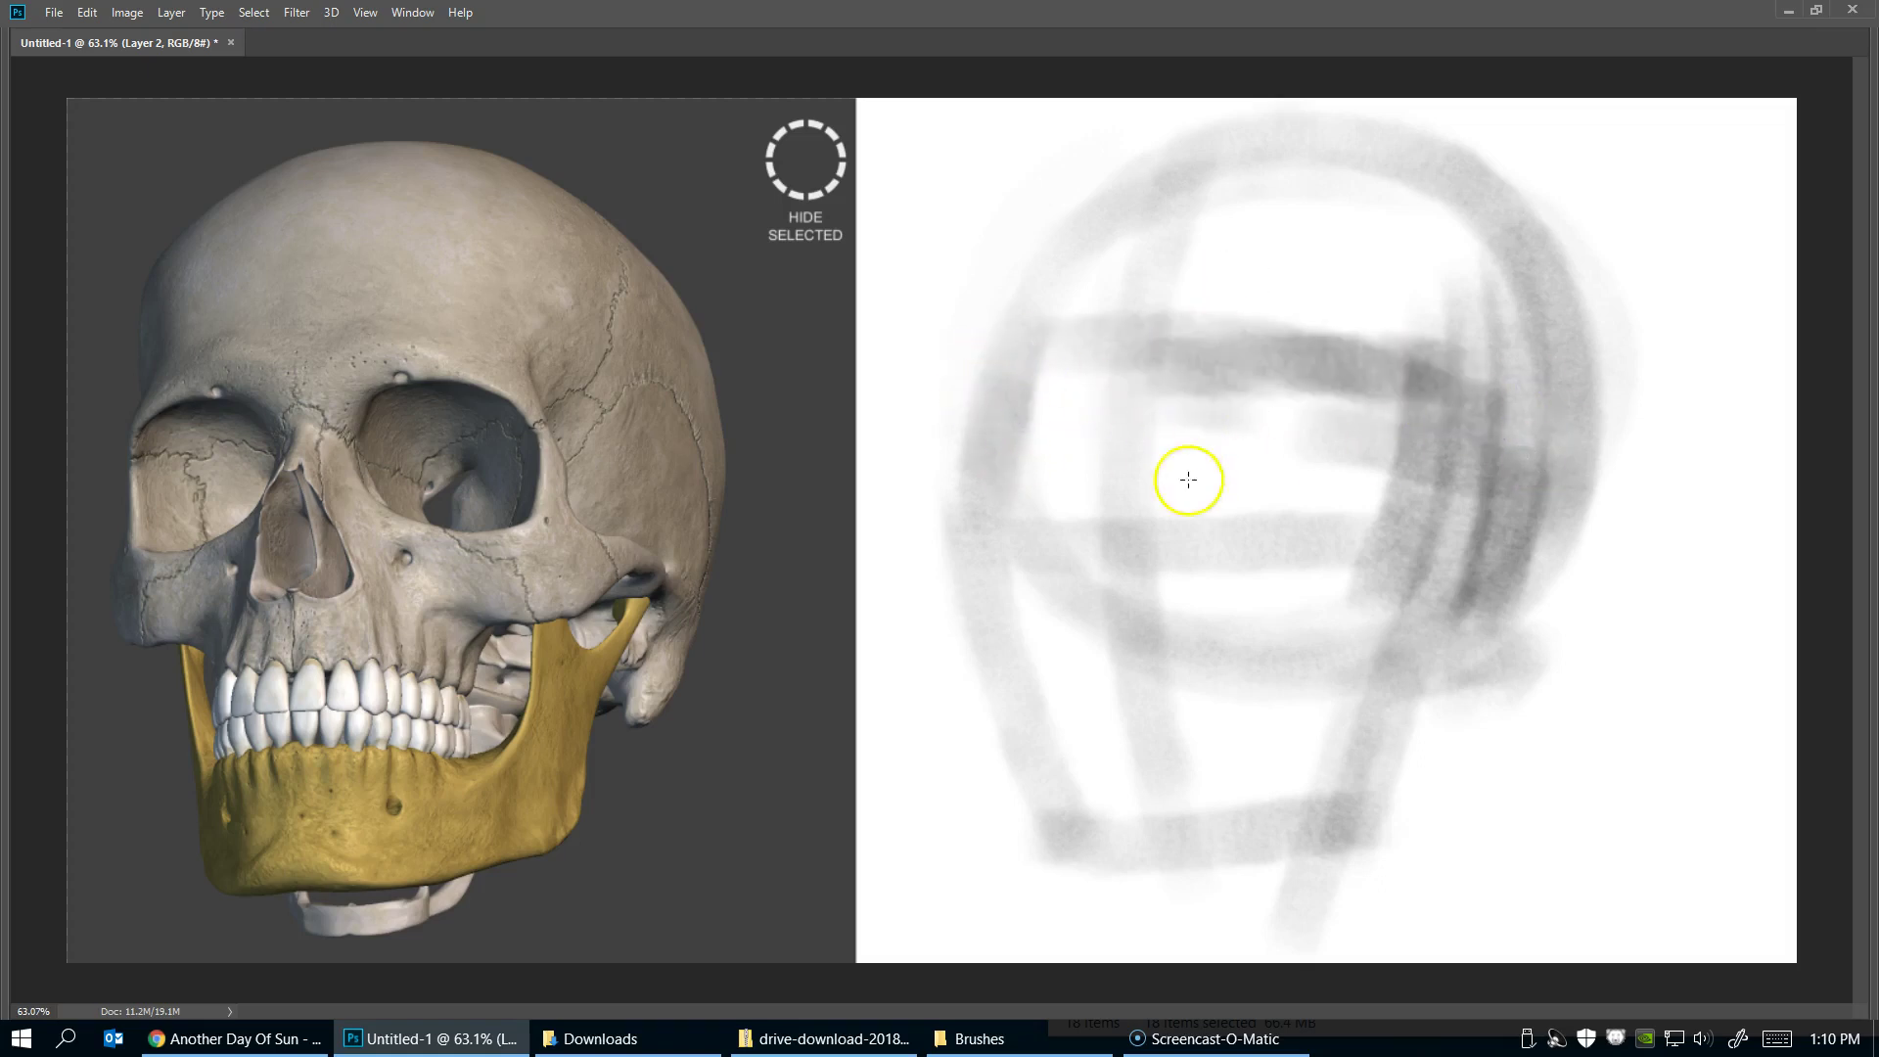
pyautogui.moveTo(1018, 519); pyautogui.dragTo(1449, 519)
# Hatch shading into both eye sockets, the nose cavity and the left cheek
pyautogui.moveTo(1098, 407)
pyautogui.mouseDown()
pyautogui.moveTo(1065, 399)
pyautogui.moveTo(994, 541)
pyautogui.mouseUp()
pyautogui.moveTo(1200, 438)
pyautogui.mouseDown()
pyautogui.moveTo(1191, 377)
pyautogui.moveTo(1246, 408)
pyautogui.moveTo(1289, 499)
pyautogui.moveTo(1314, 390)
pyautogui.mouseUp()
pyautogui.moveTo(1195, 407)
pyautogui.mouseDown()
pyautogui.moveTo(1314, 496)
pyautogui.moveTo(1189, 387)
pyautogui.moveTo(1188, 470)
pyautogui.moveTo(1323, 512)
pyautogui.mouseUp()
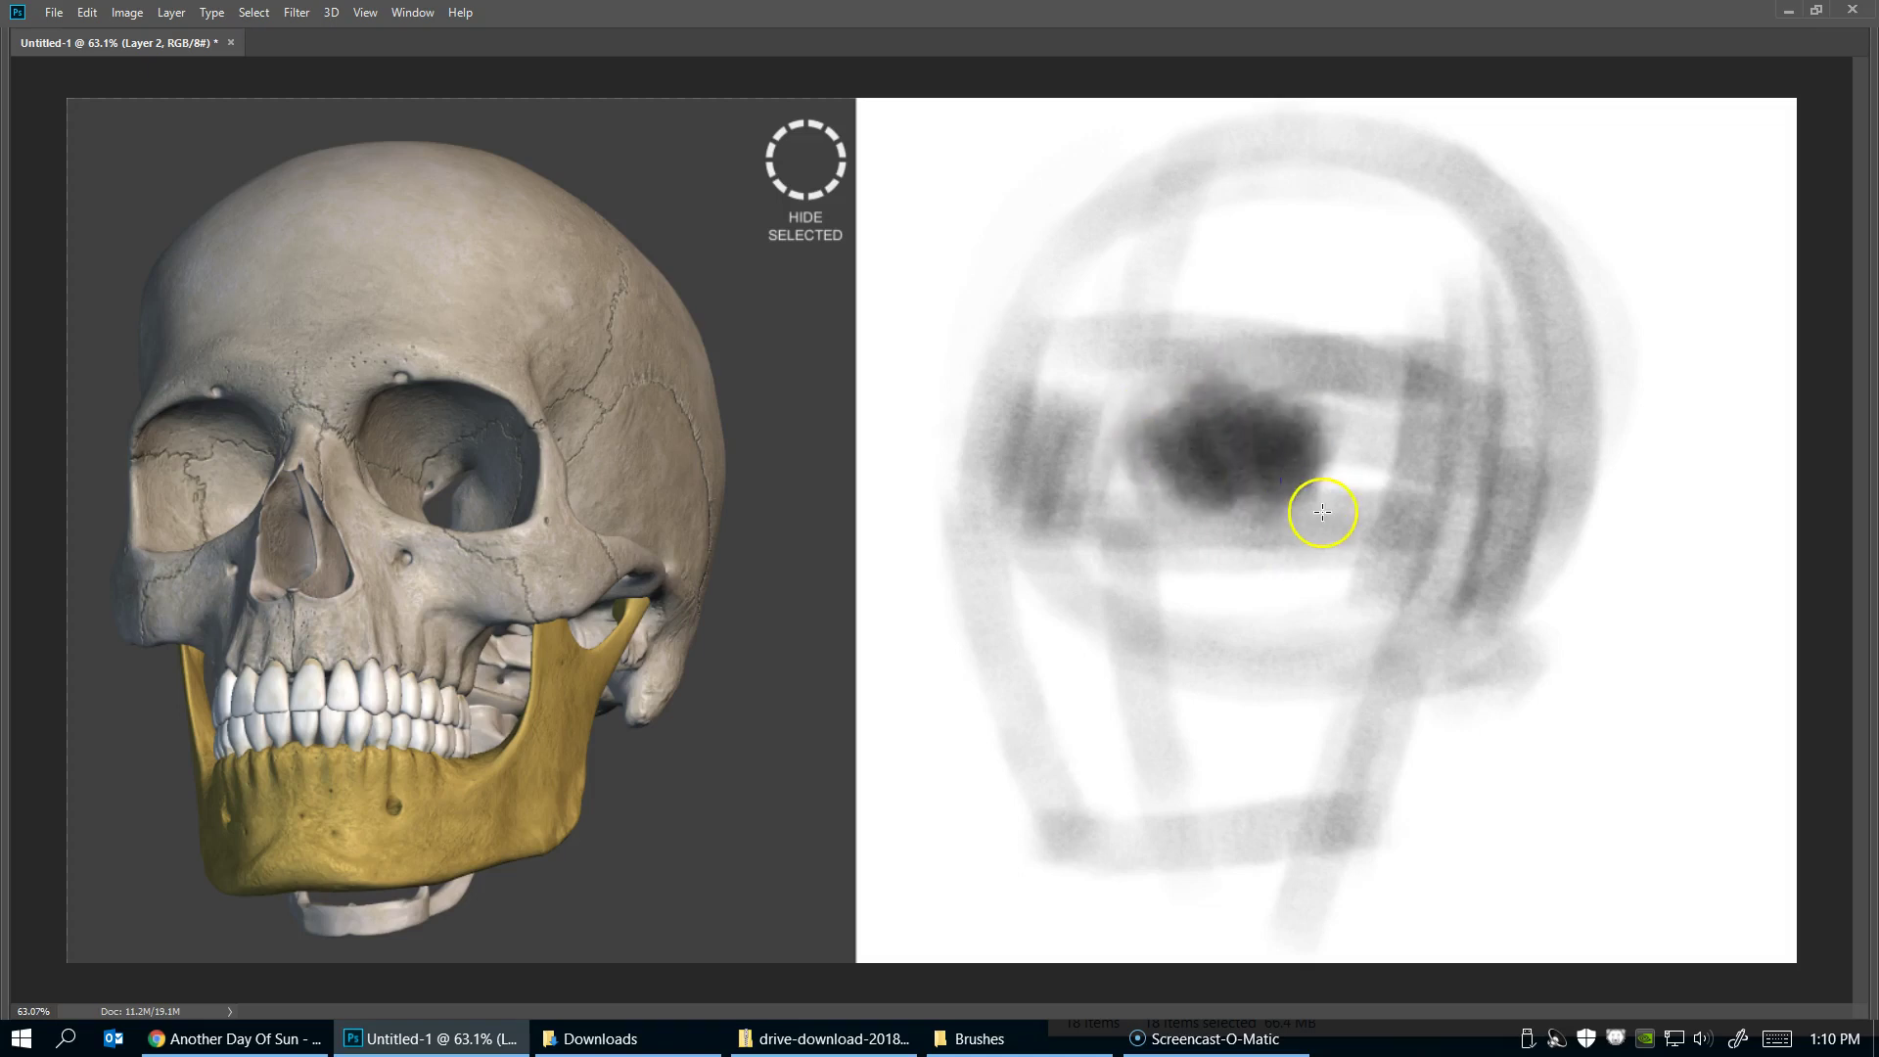
pyautogui.moveTo(1067, 401)
pyautogui.mouseDown()
pyautogui.moveTo(1023, 519)
pyautogui.moveTo(979, 518)
pyautogui.mouseUp()
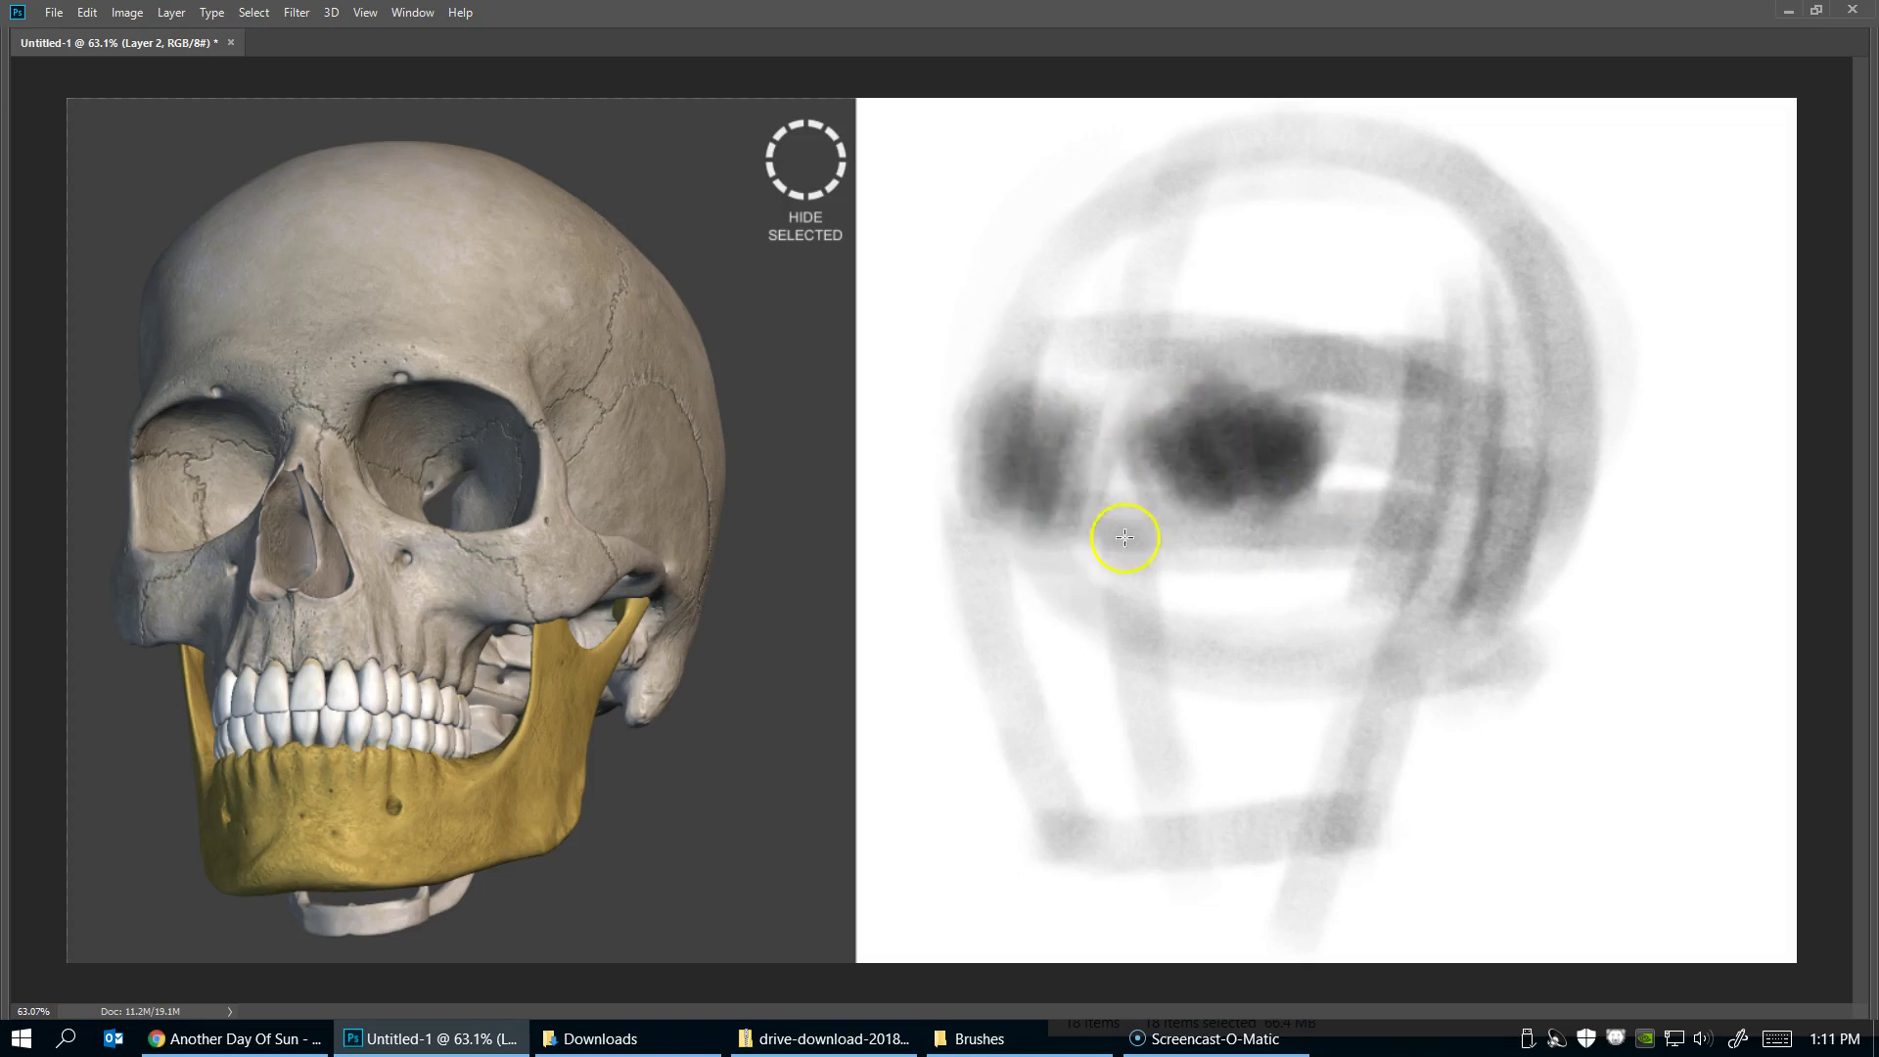
pyautogui.moveTo(1107, 492)
pyautogui.mouseDown()
pyautogui.moveTo(1132, 525)
pyautogui.moveTo(1101, 591)
pyautogui.mouseUp()
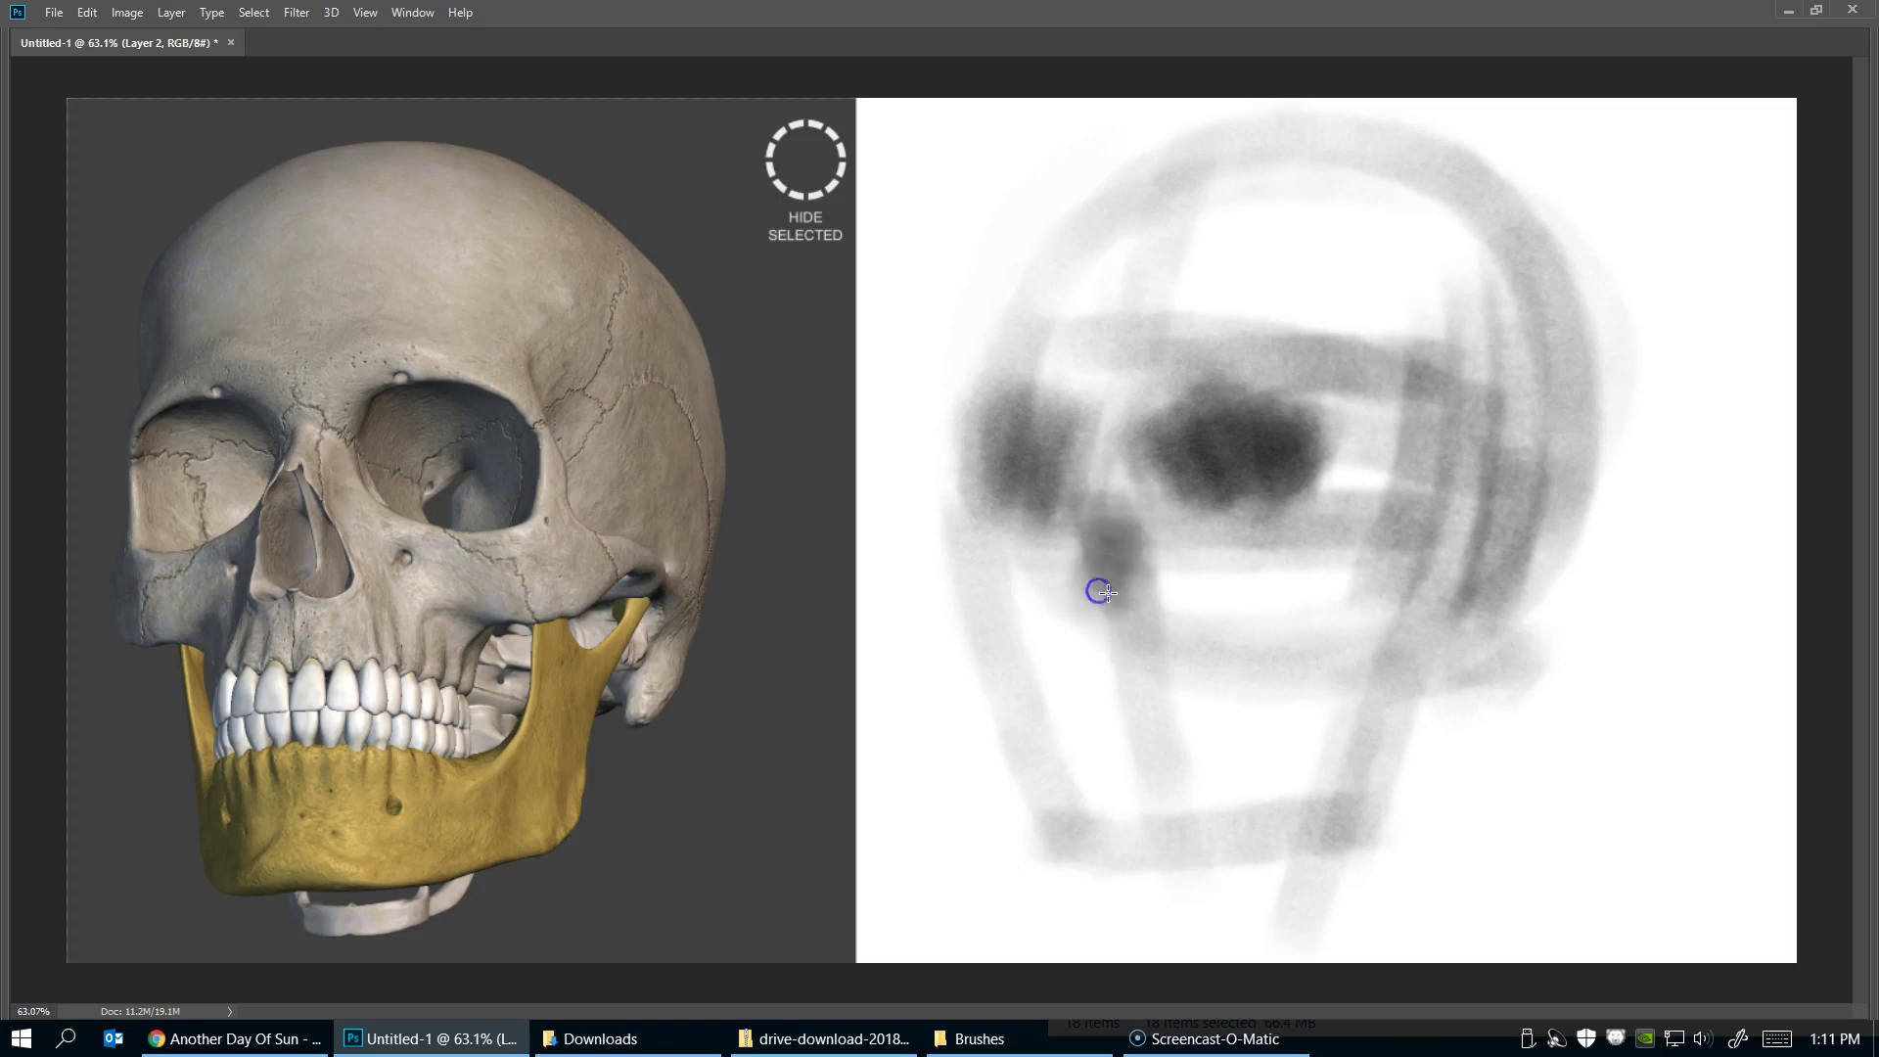
pyautogui.moveTo(1071, 431); pyautogui.dragTo(1057, 604)
pyautogui.moveTo(979, 484); pyautogui.dragTo(1007, 620)
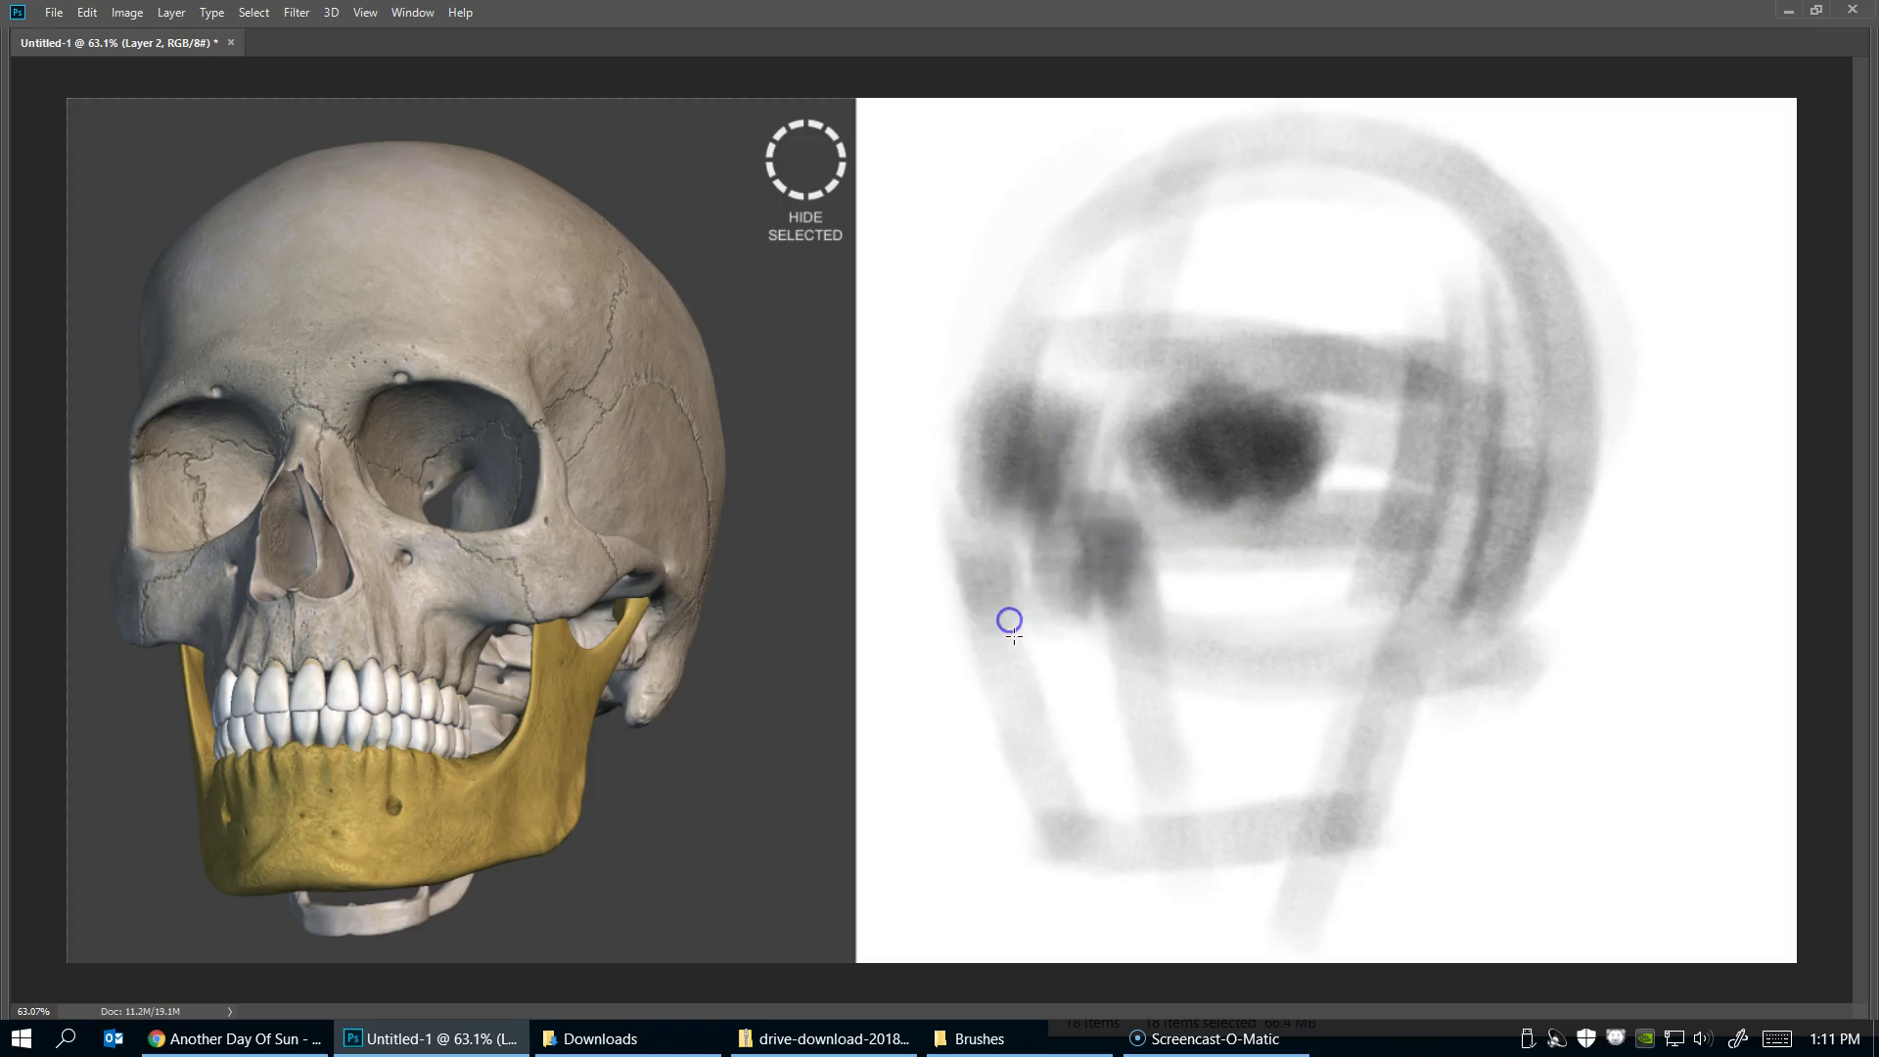
pyautogui.press('Tab')
# Fill the Background layer with a dark grey custom colour via Edit > Fill
pyautogui.click(1691, 385)
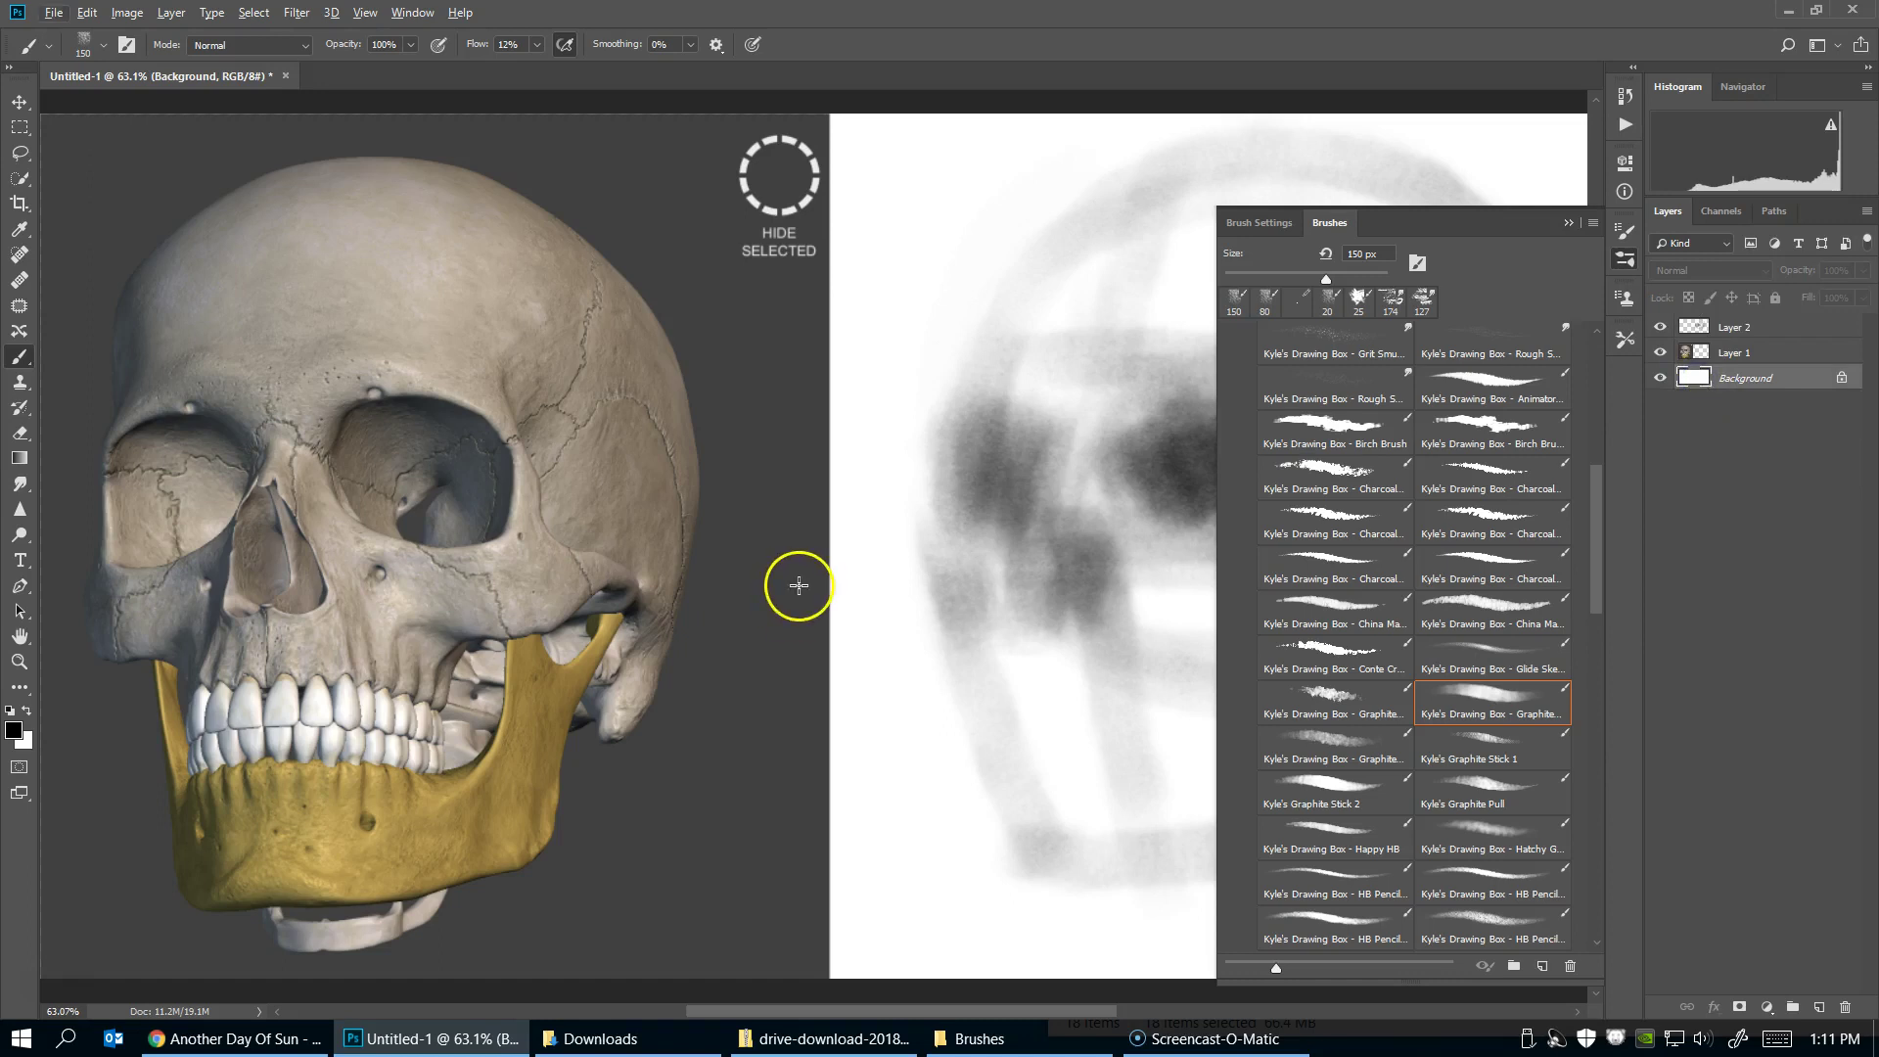
pyautogui.click(87, 14)
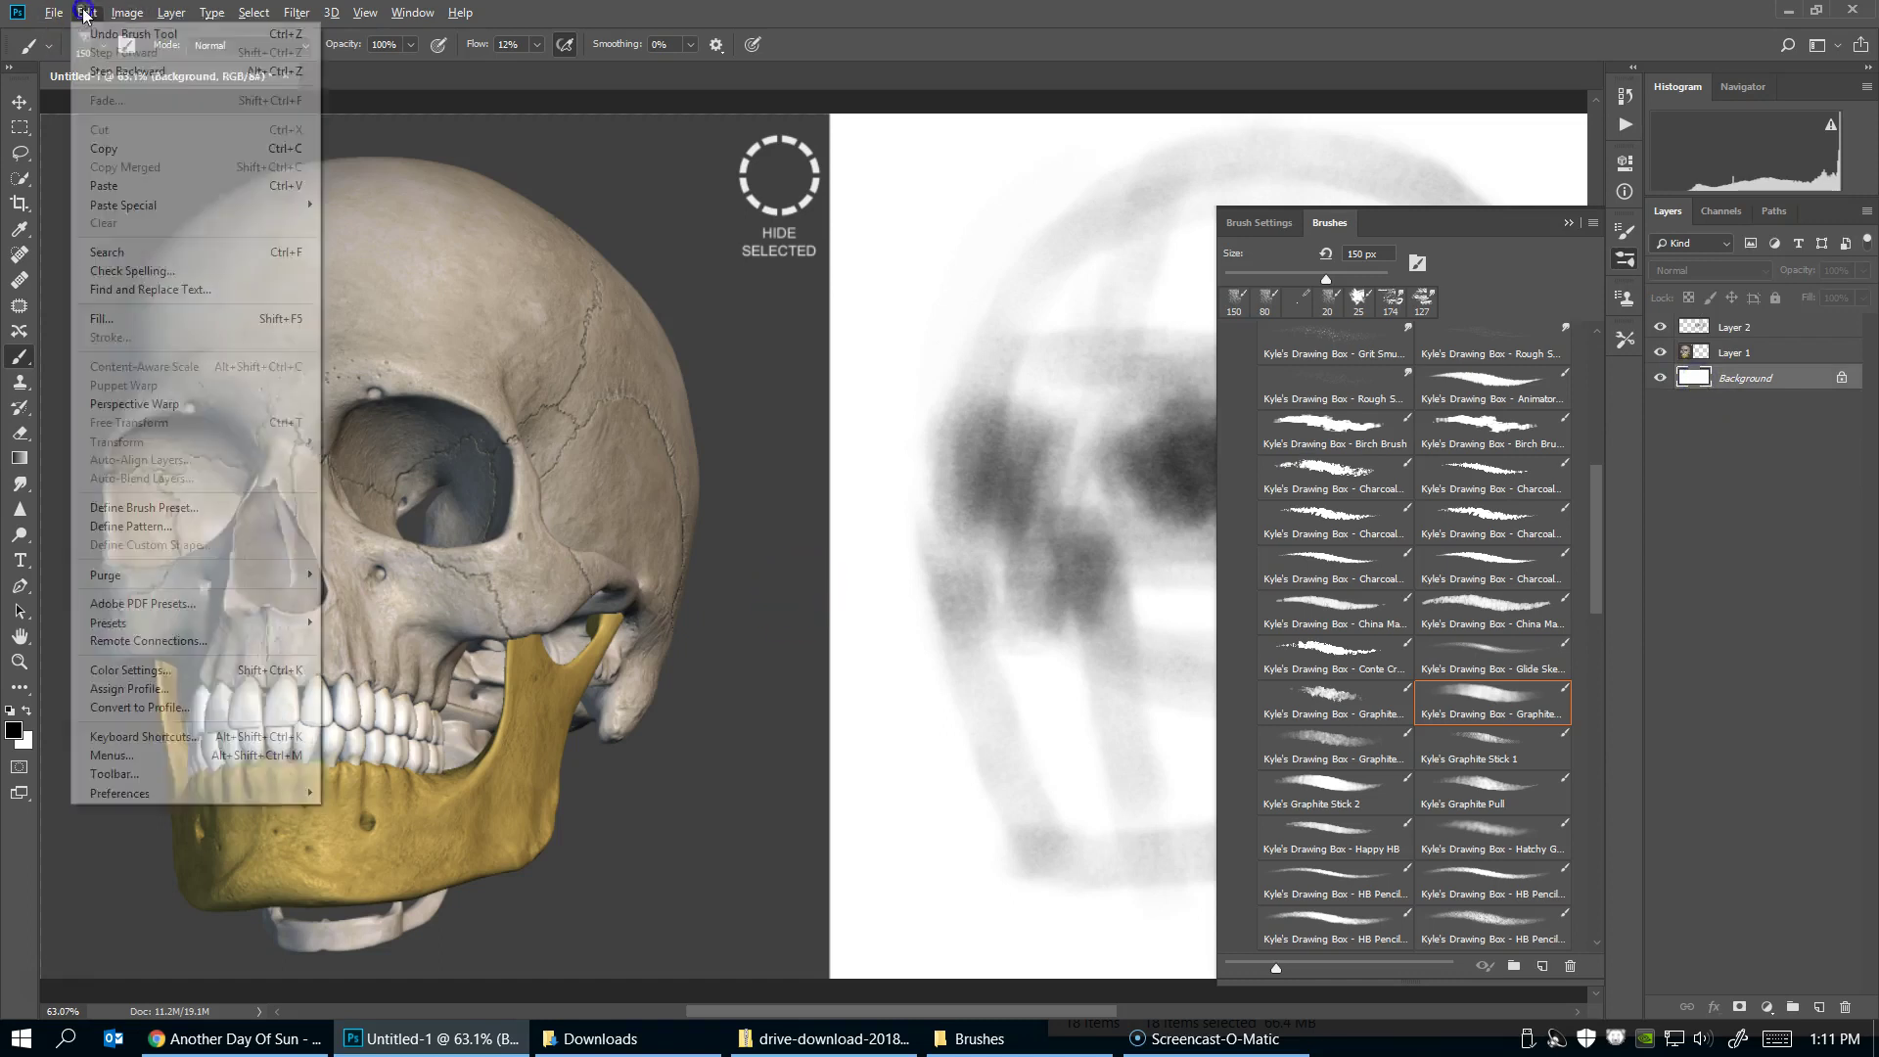
pyautogui.click(112, 317)
pyautogui.click(943, 272)
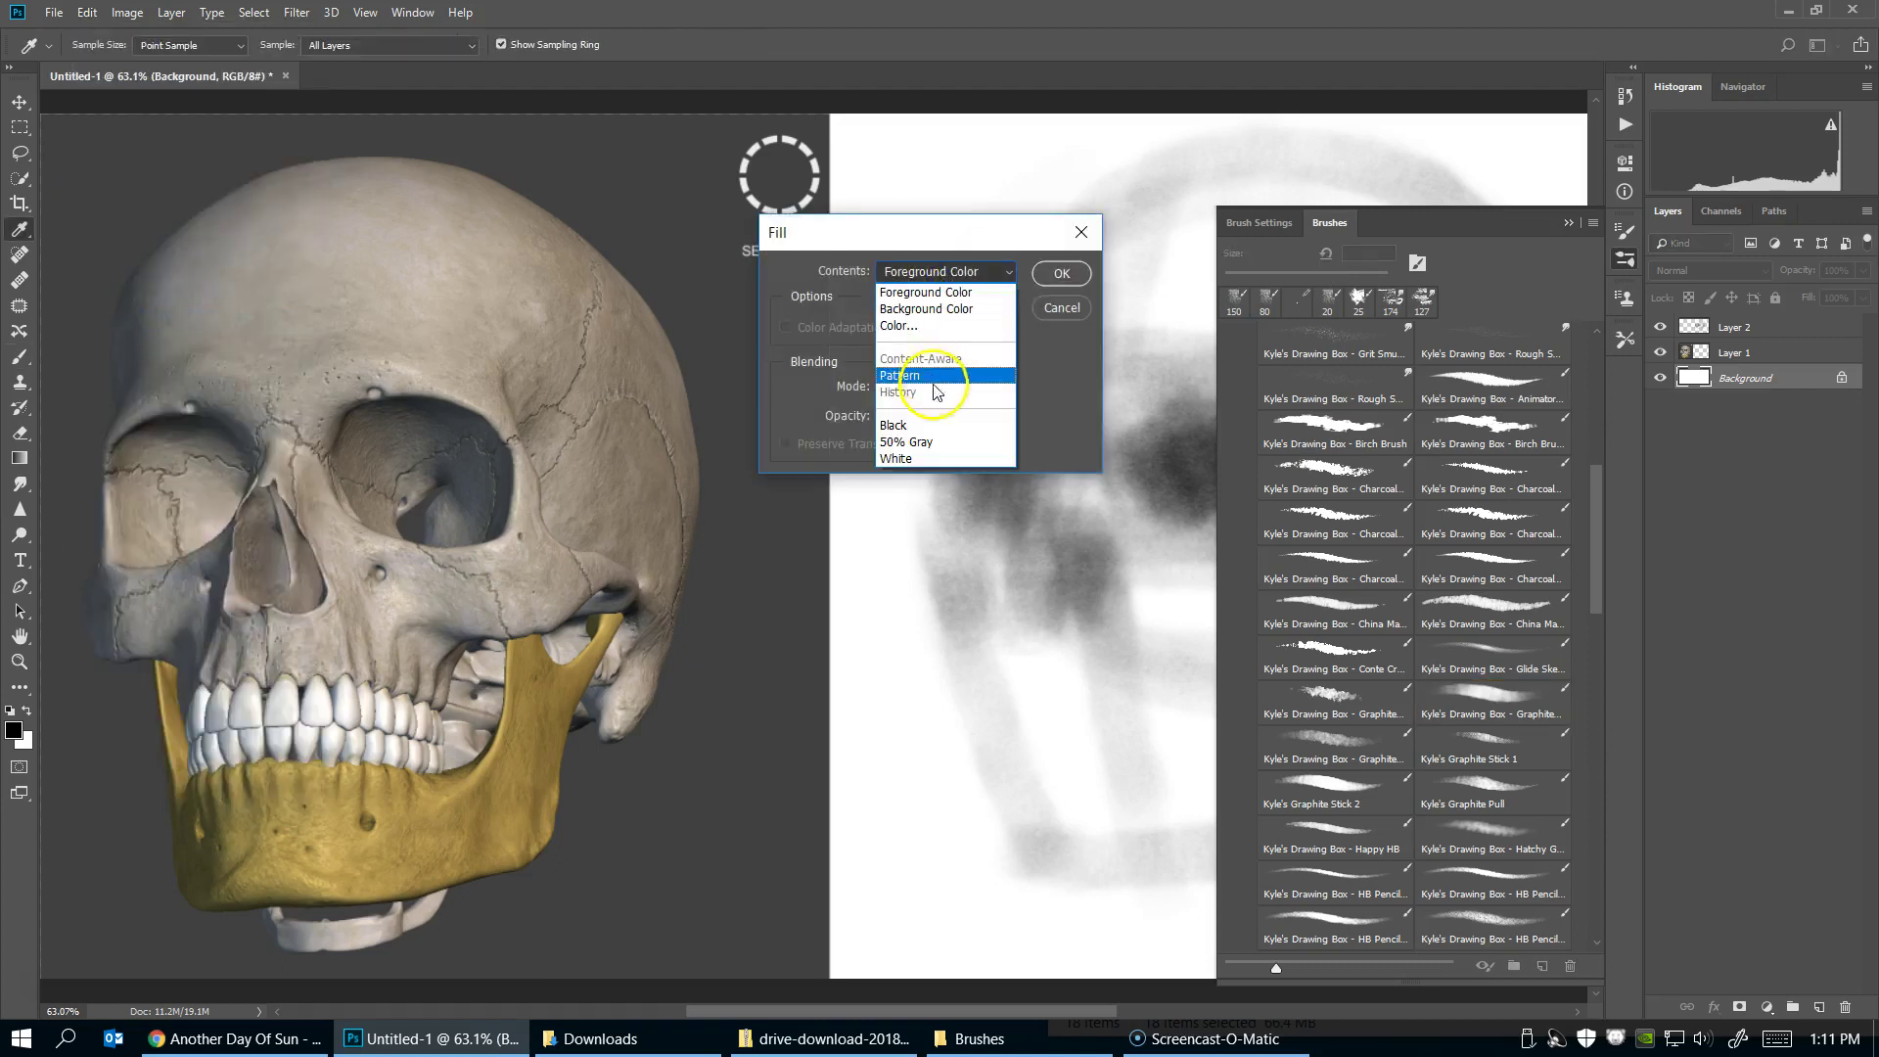
pyautogui.click(919, 327)
pyautogui.click(1126, 222)
pyautogui.click(1076, 281)
# Switch to the Brush and set the foreground colour to dark blue-grey #40464a
pyautogui.press('b')
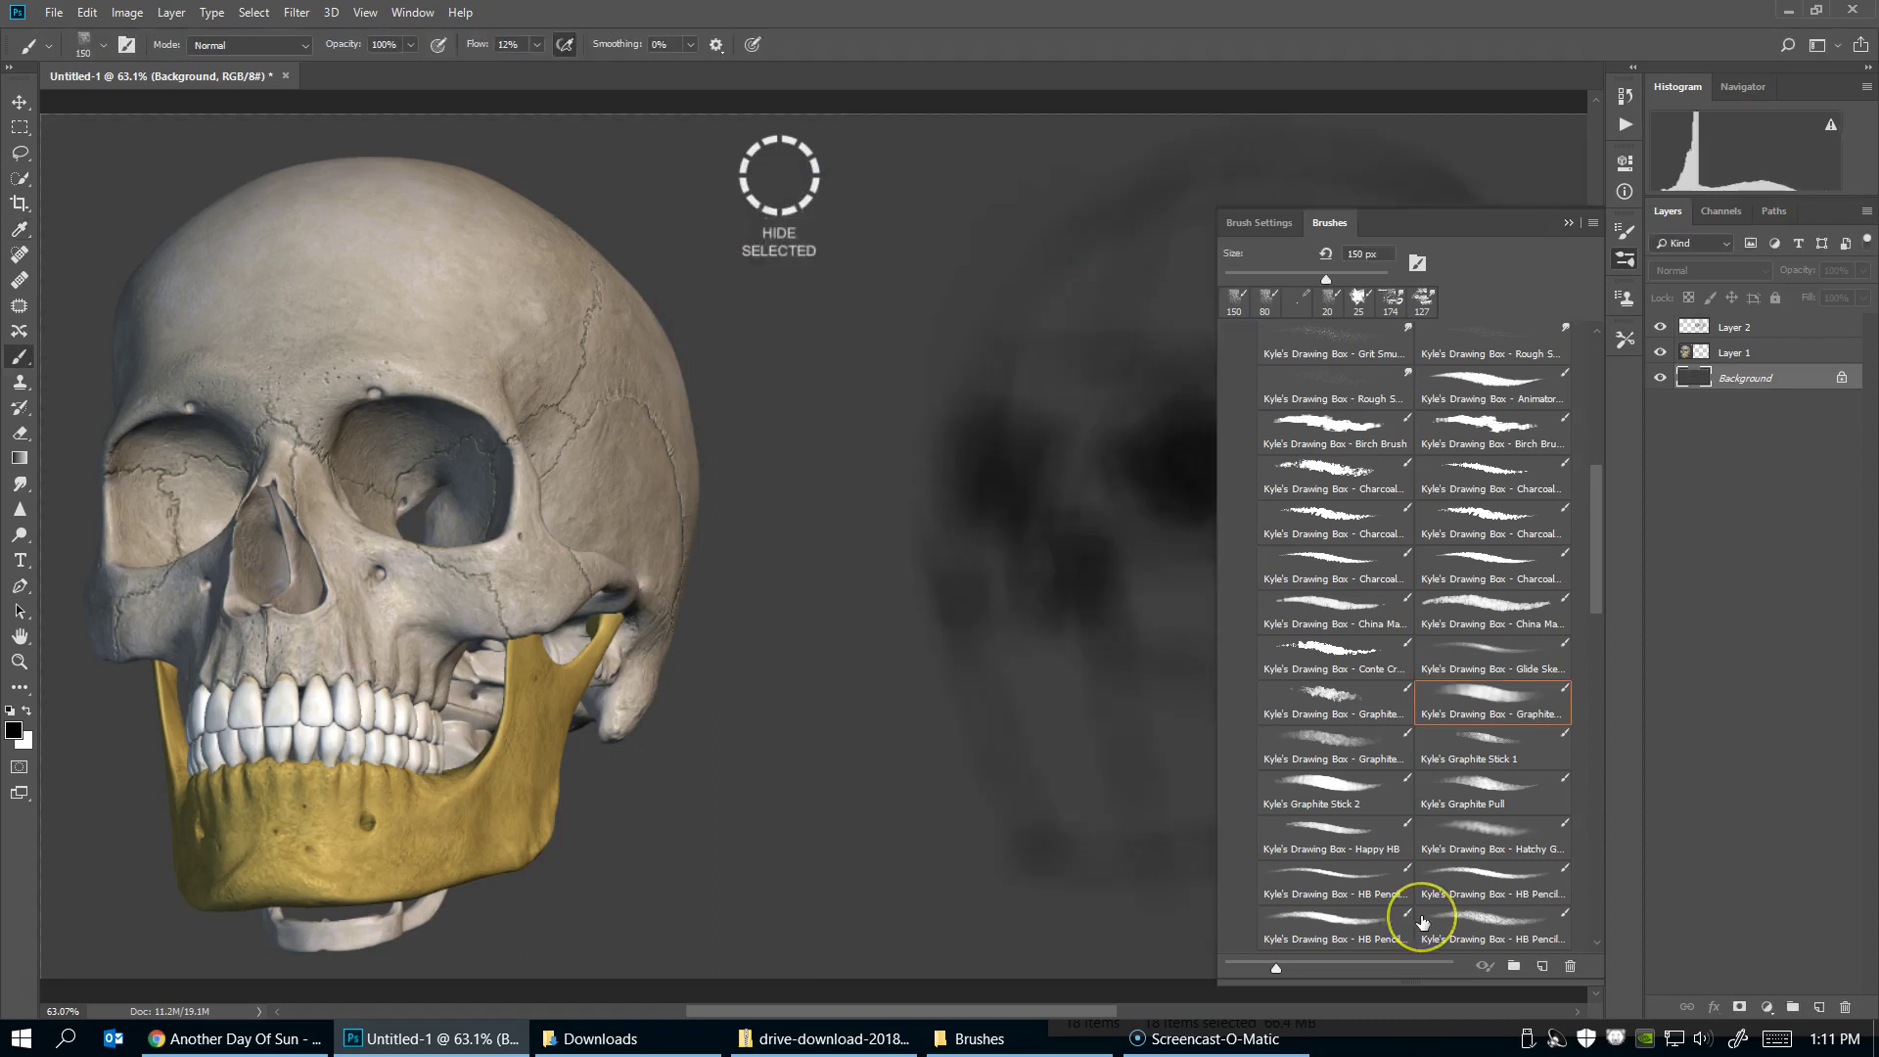
pyautogui.press('Tab')
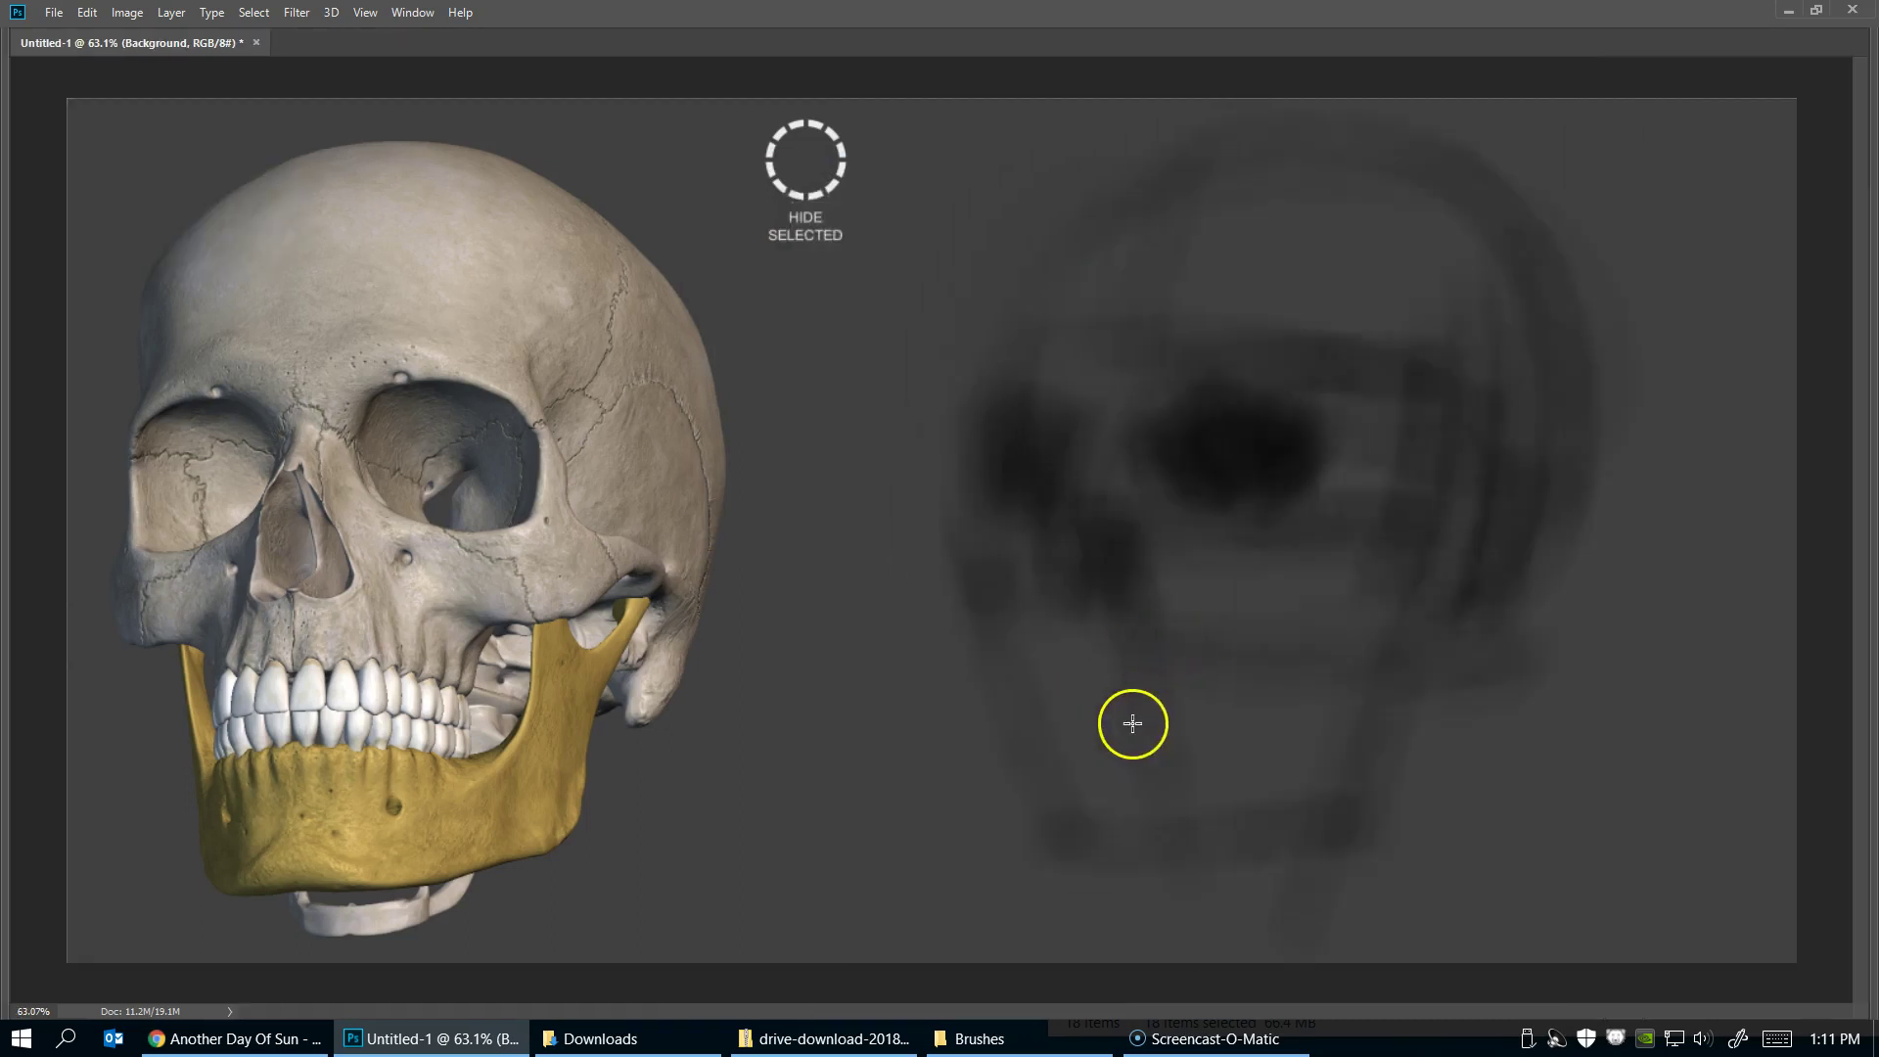
pyautogui.press('Tab')
pyautogui.press('Tab')
pyautogui.press('Tab')
pyautogui.click(14, 730)
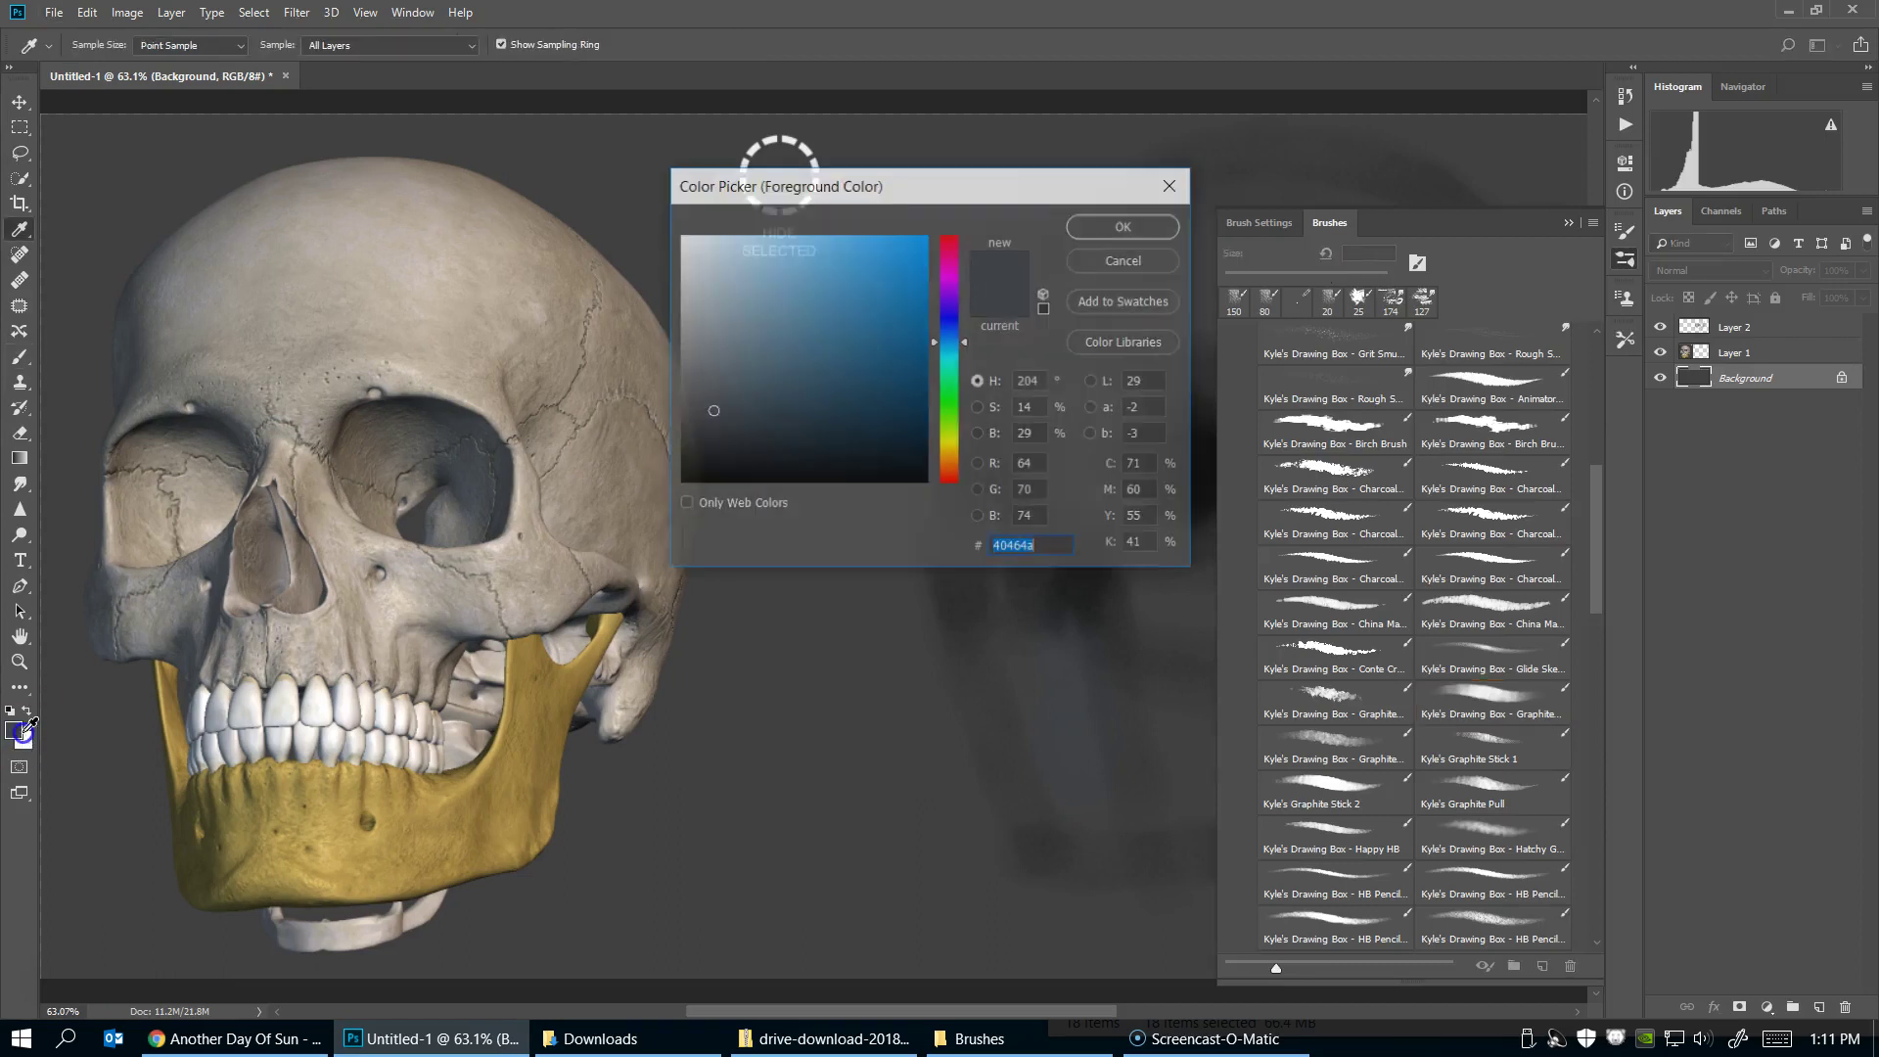
pyautogui.click(886, 448)
pyautogui.click(1114, 227)
pyautogui.press('Tab')
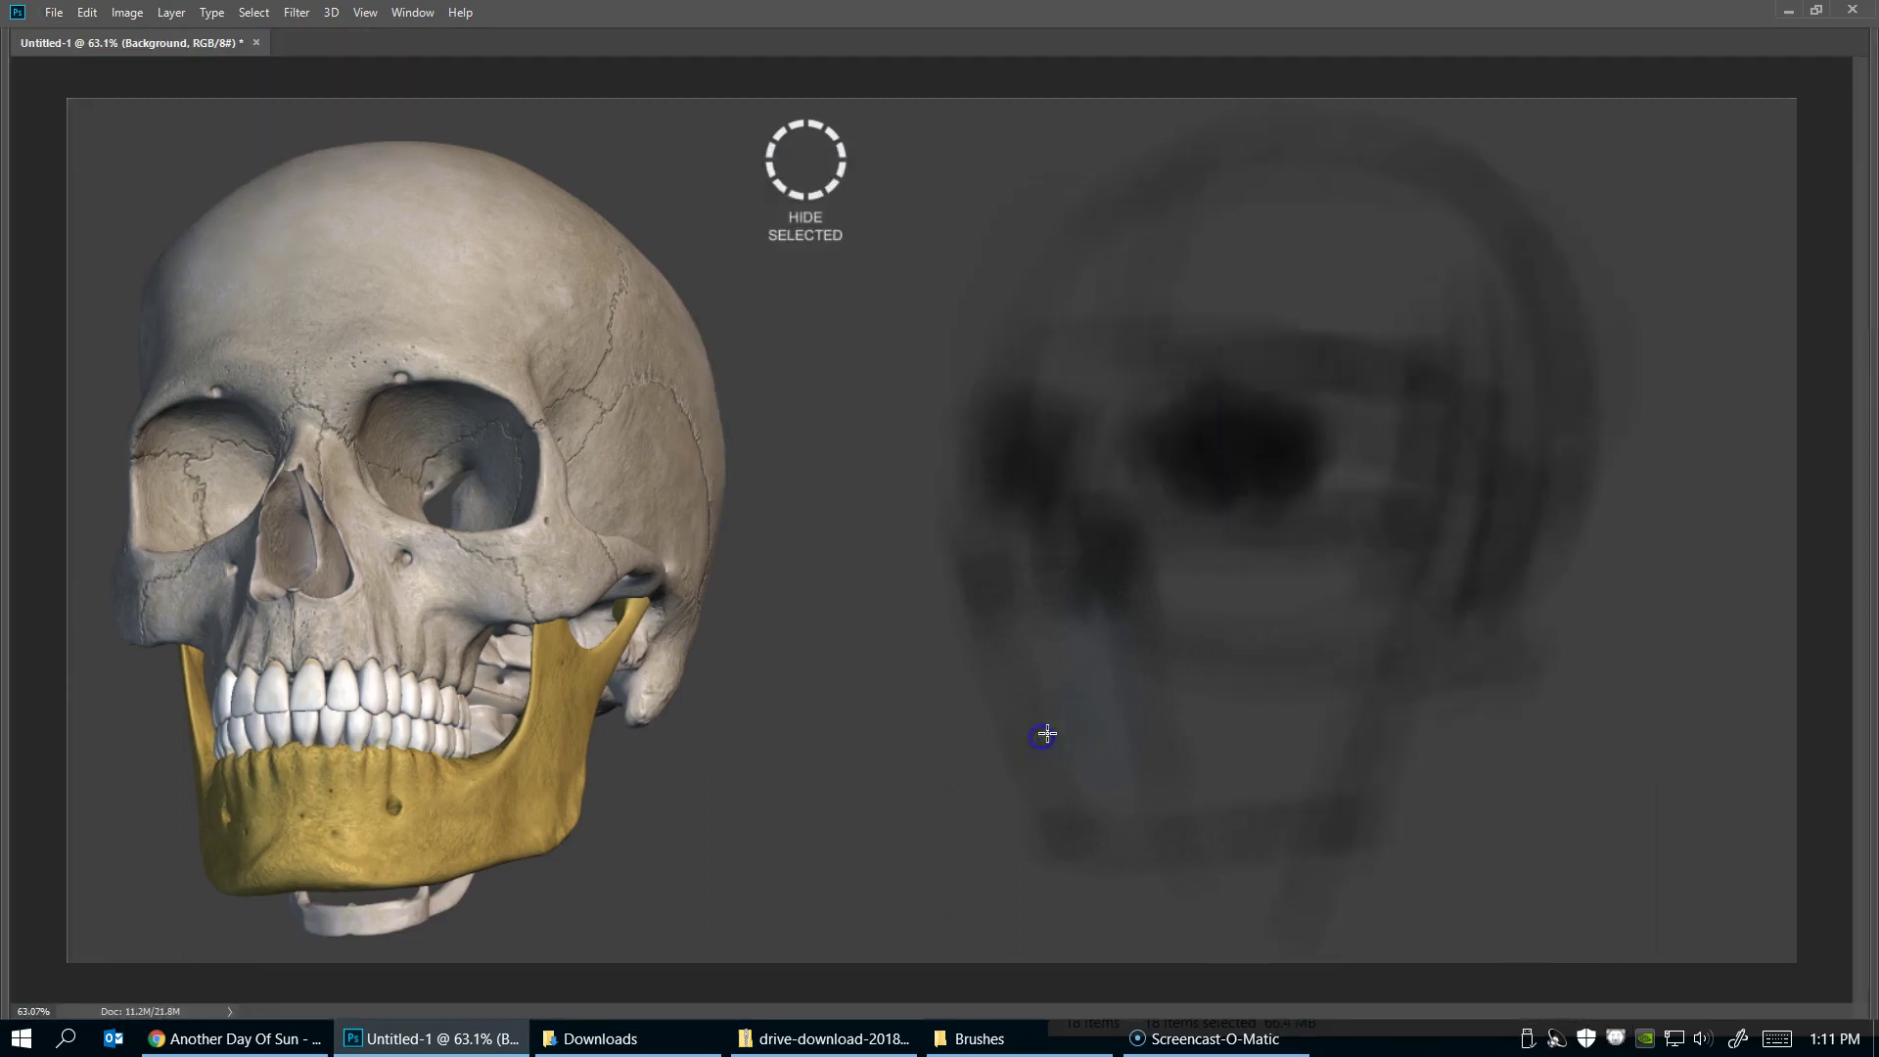
# Darken the mouth, both sides of the eye socket and the sketch's left edge
pyautogui.moveTo(1204, 621); pyautogui.dragTo(1191, 659)
pyautogui.moveTo(1351, 460); pyautogui.dragTo(1277, 480)
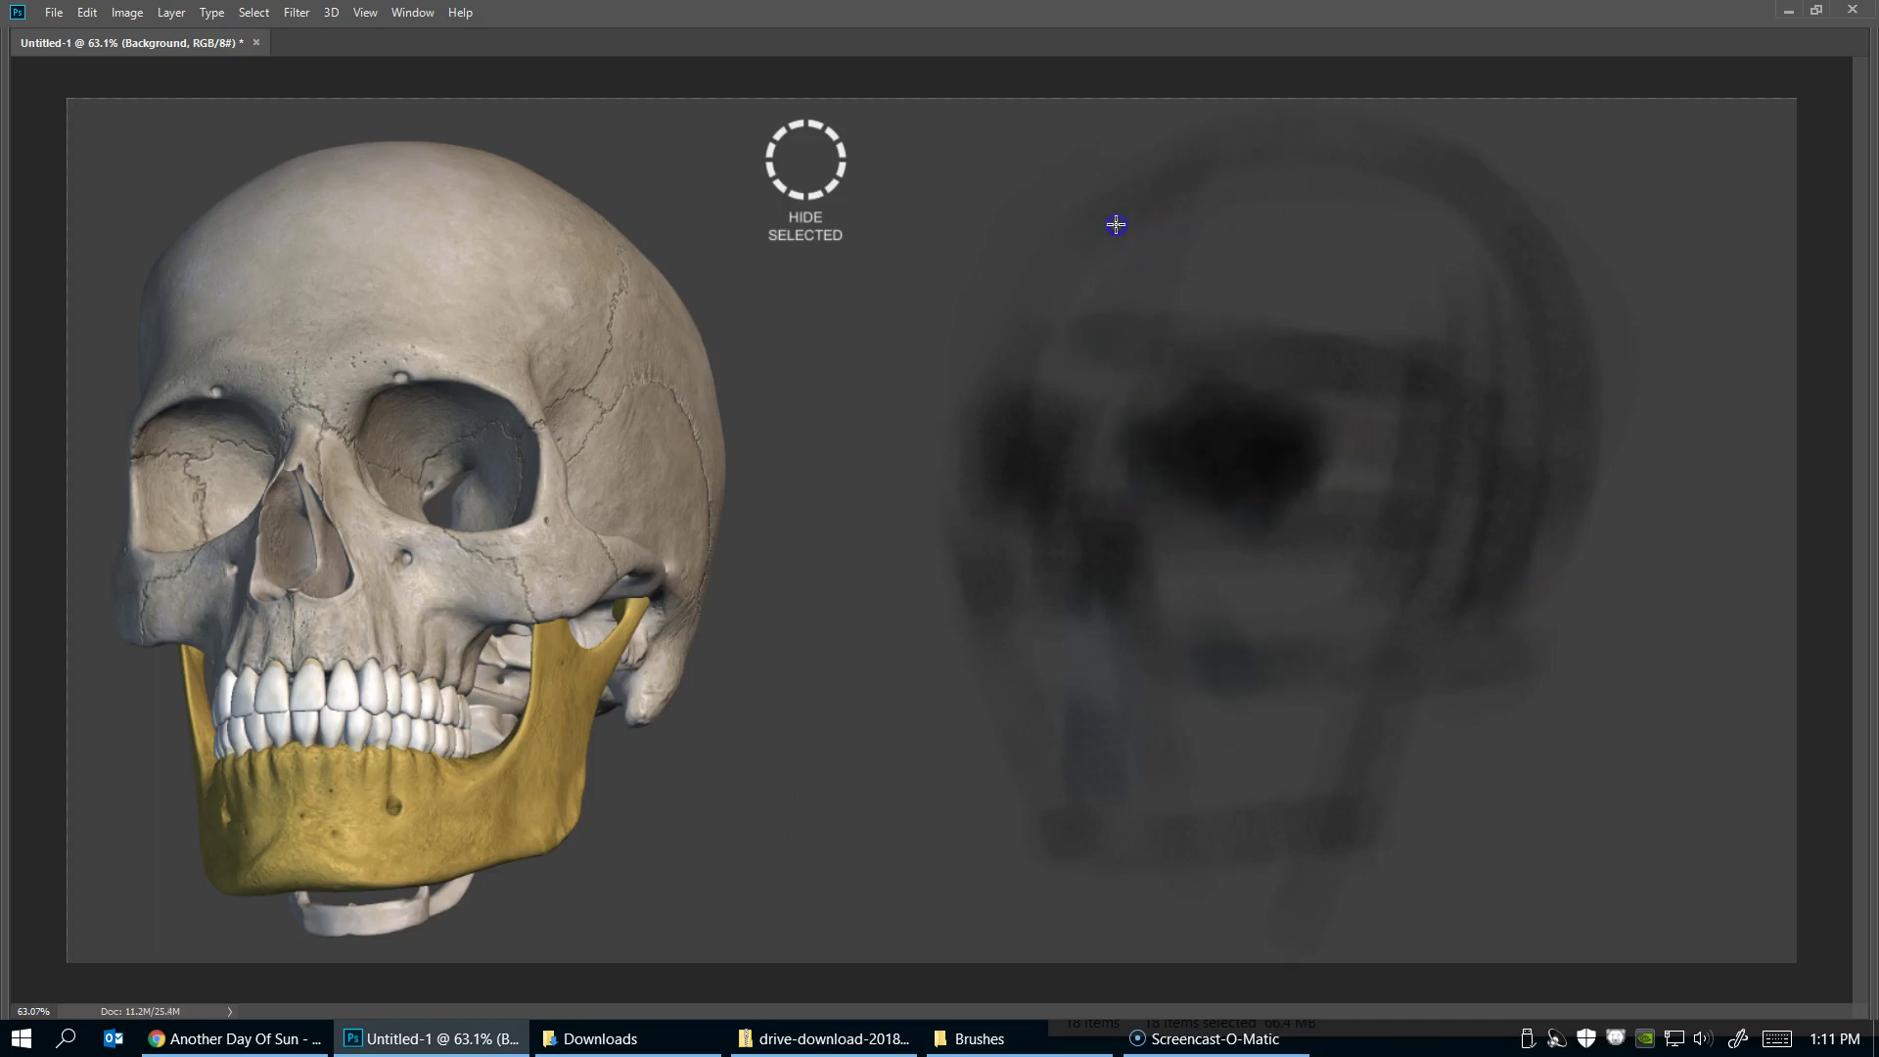
pyautogui.click(997, 500)
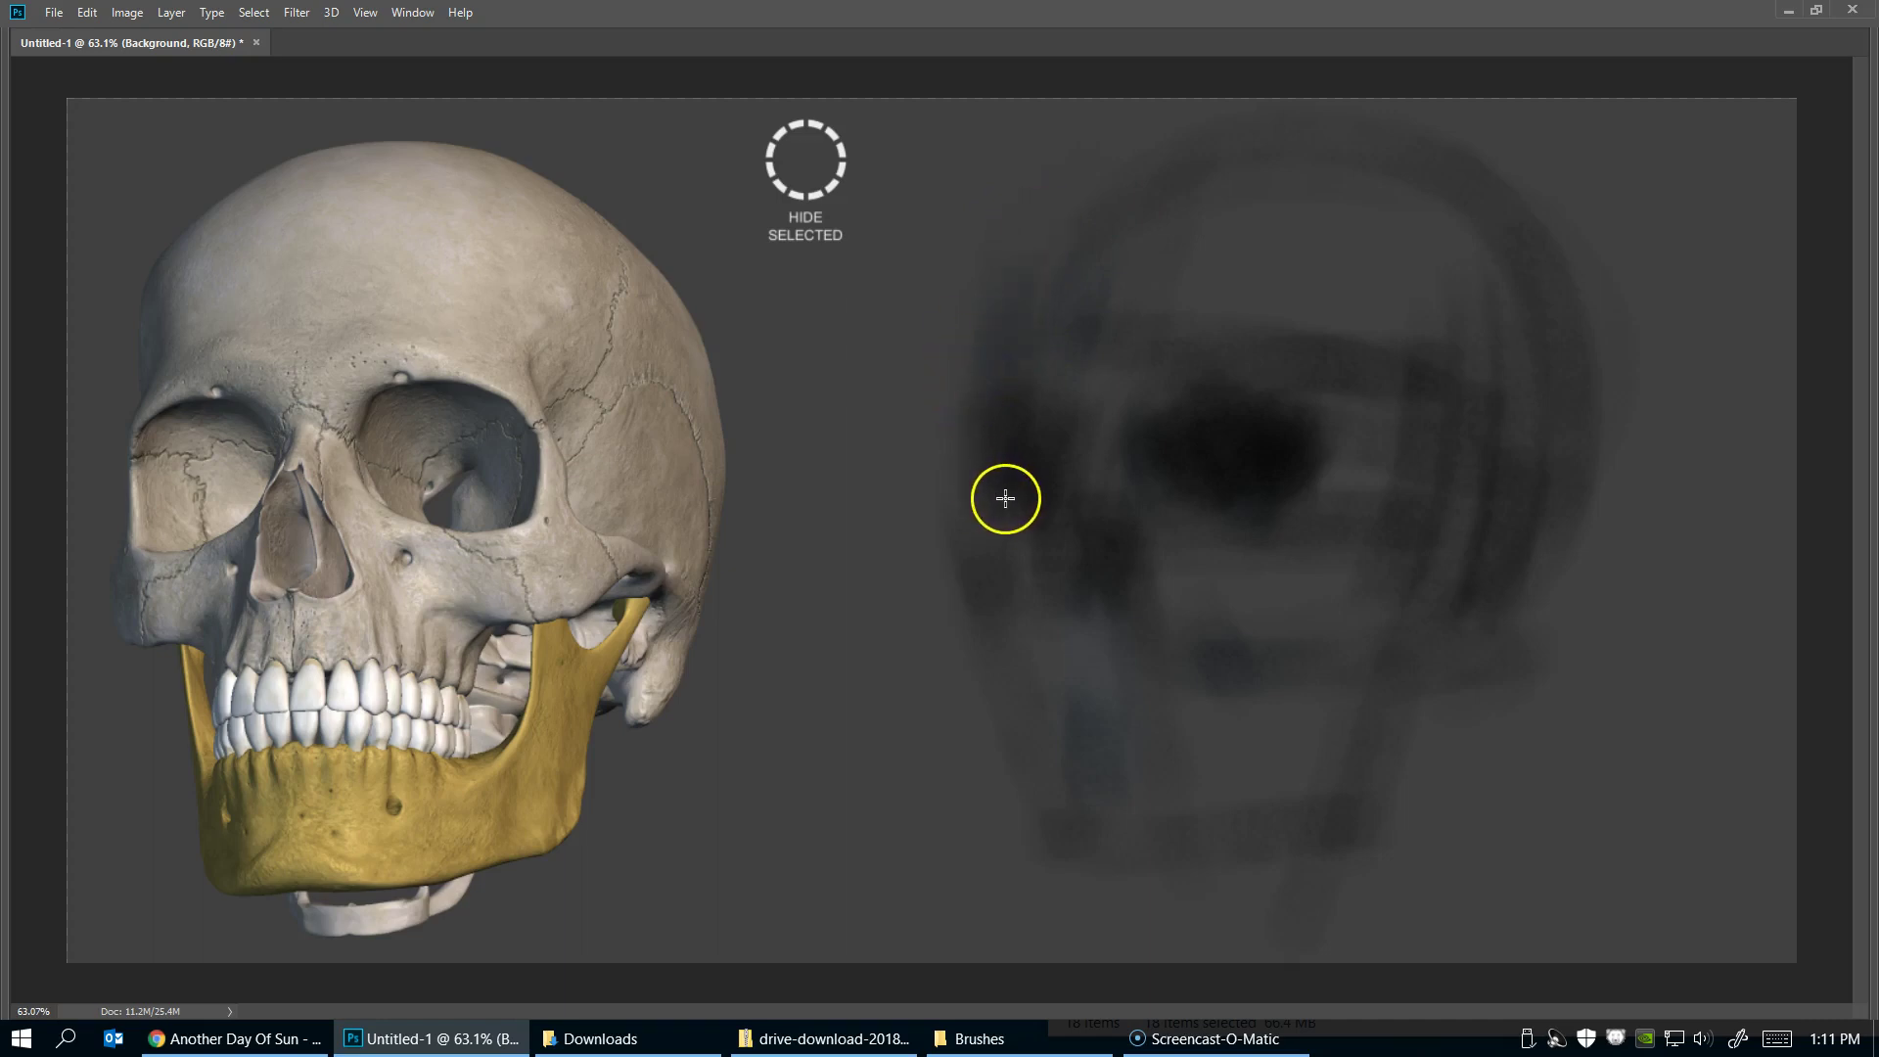
pyautogui.moveTo(998, 502); pyautogui.dragTo(985, 607)
pyautogui.click(1075, 413)
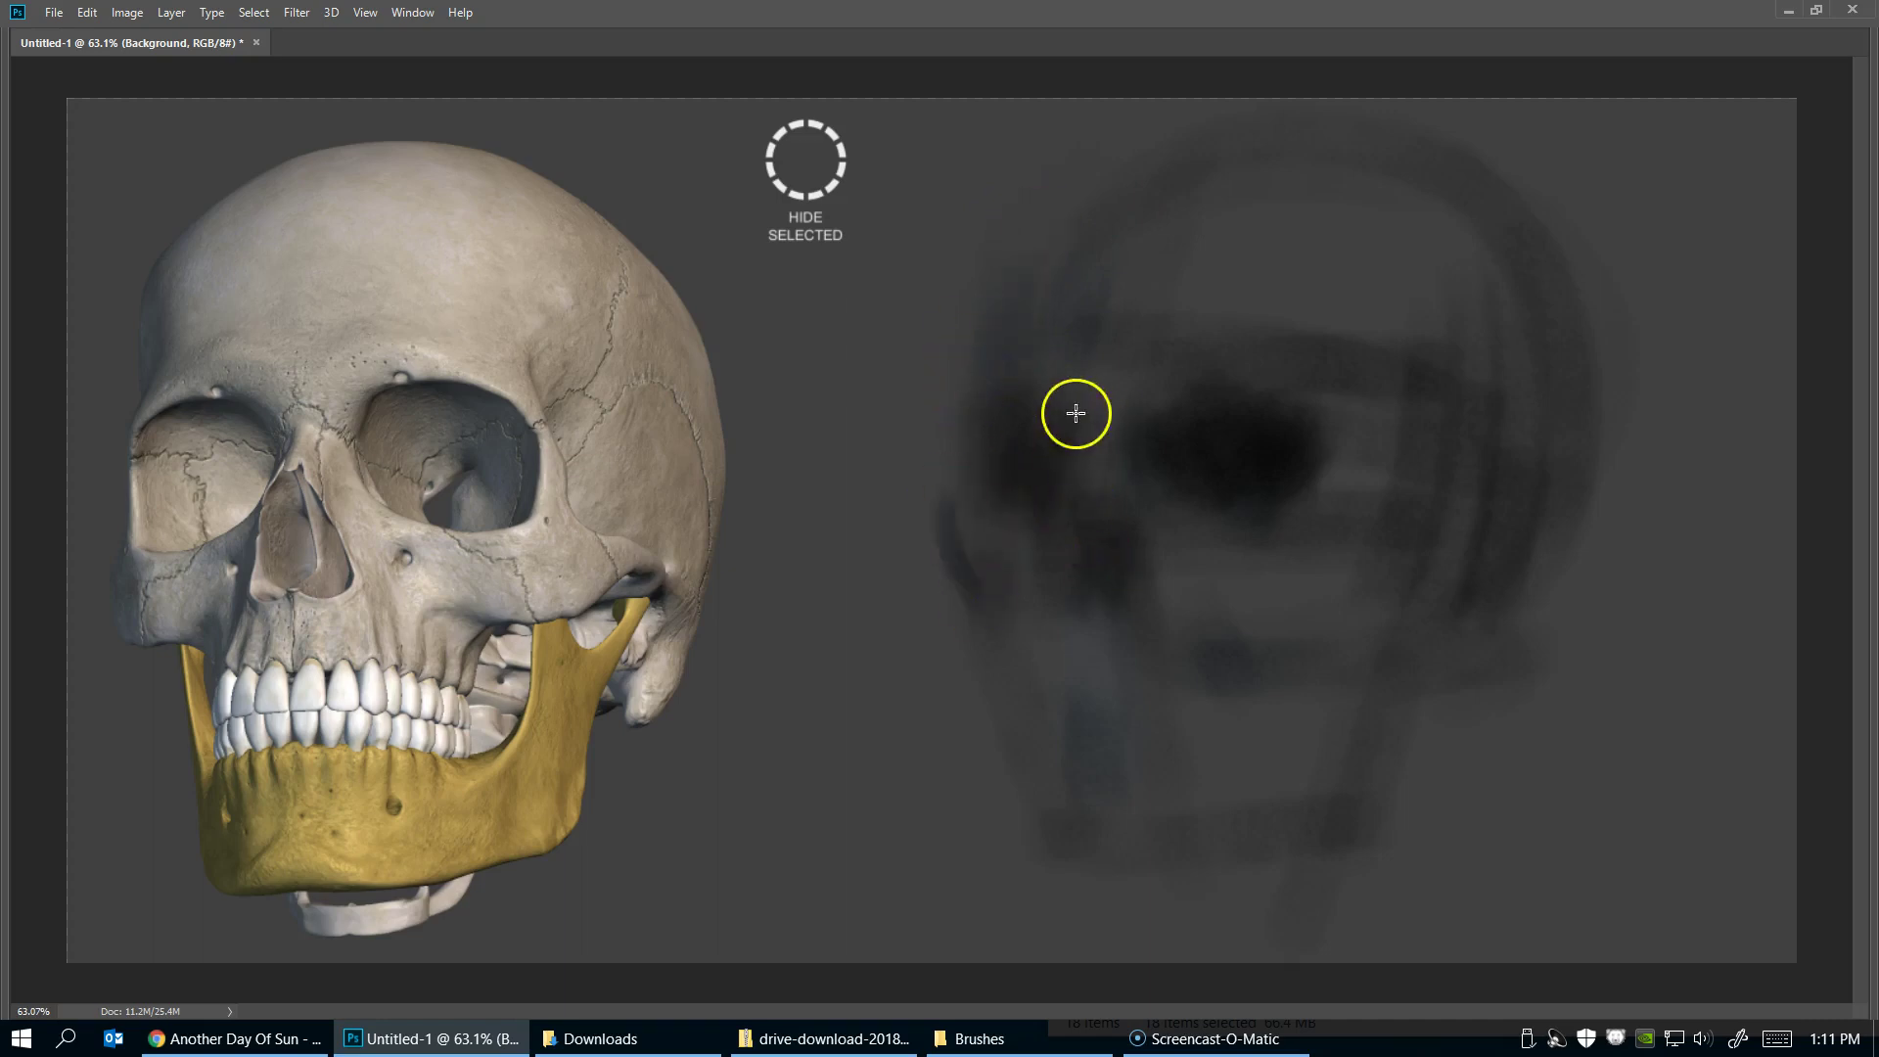
pyautogui.moveTo(1038, 541)
pyautogui.mouseDown()
pyautogui.moveTo(969, 570)
pyautogui.moveTo(1082, 705)
pyautogui.moveTo(1041, 692)
pyautogui.moveTo(1217, 663)
pyautogui.moveTo(1218, 691)
pyautogui.moveTo(1284, 664)
pyautogui.moveTo(1250, 621)
pyautogui.moveTo(1418, 537)
pyautogui.moveTo(1460, 464)
pyautogui.mouseUp()
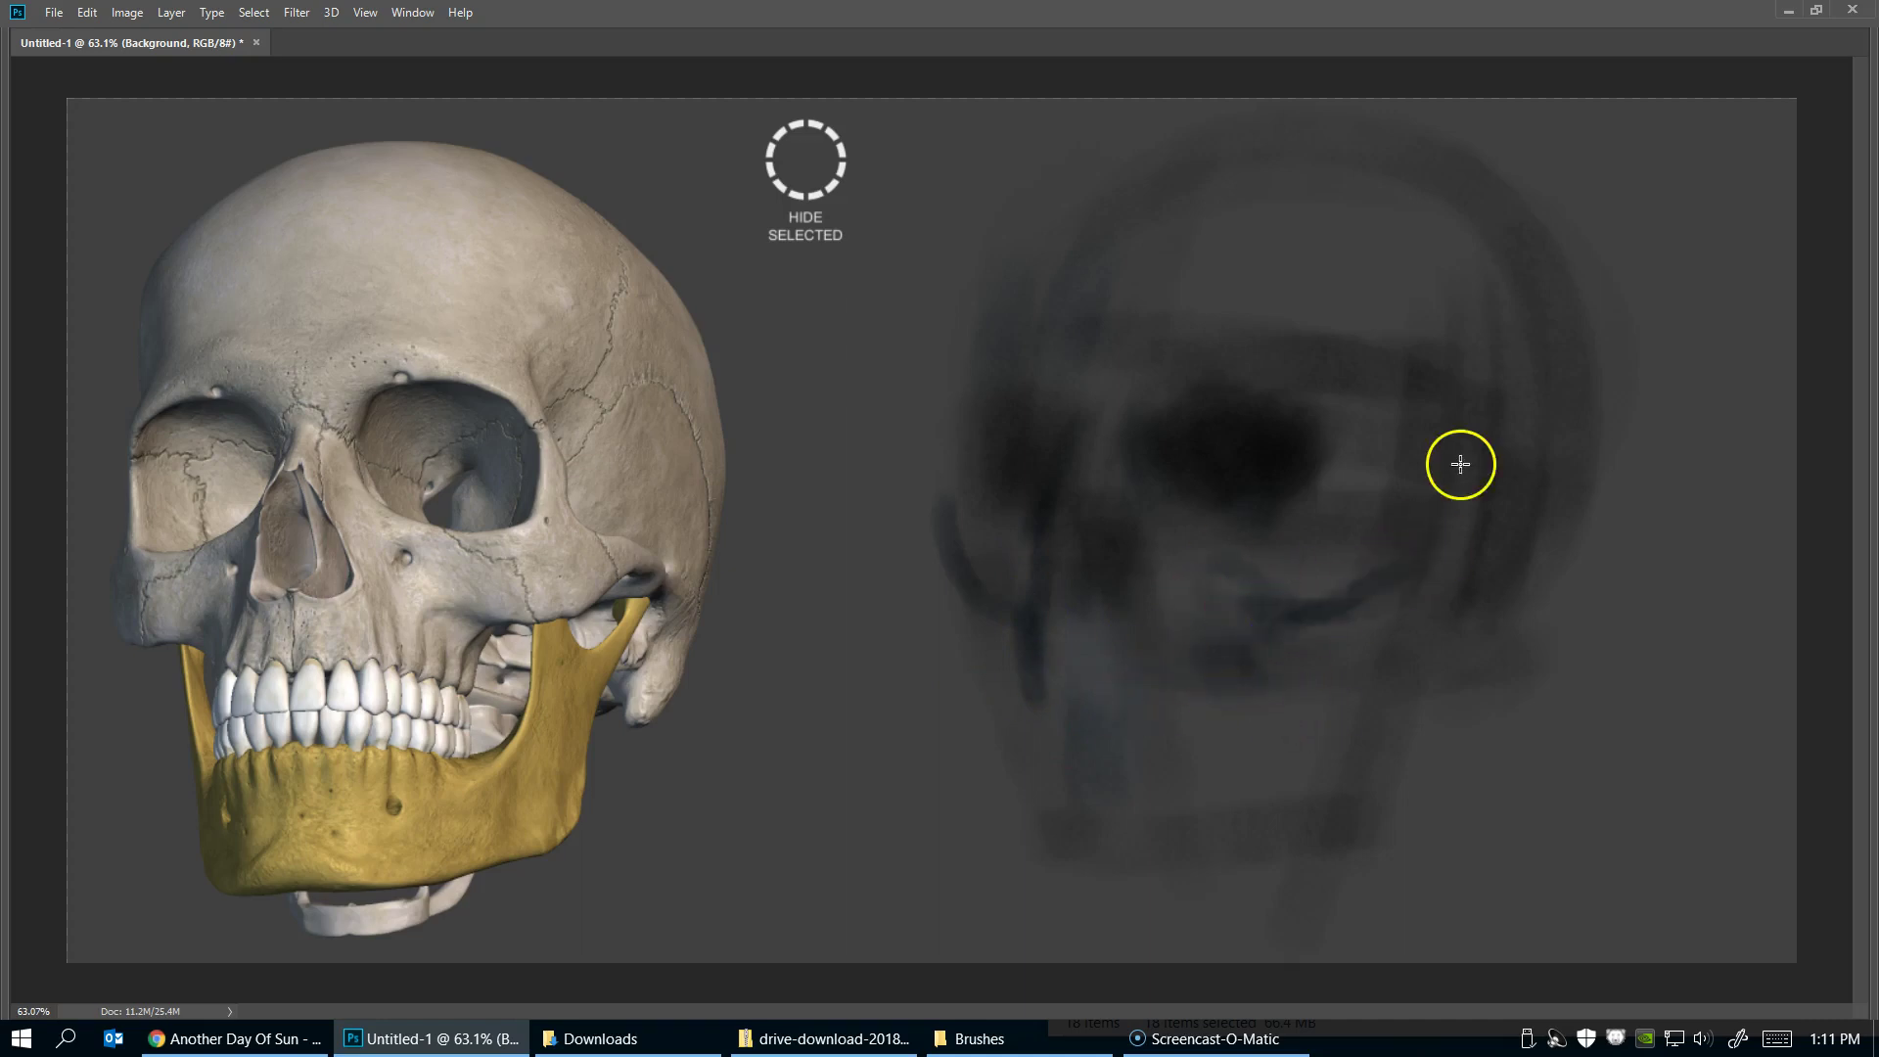
pyautogui.moveTo(1151, 474)
pyautogui.mouseDown()
pyautogui.moveTo(1195, 356)
pyautogui.moveTo(1158, 428)
pyautogui.moveTo(1406, 469)
pyautogui.moveTo(1326, 441)
pyautogui.moveTo(1278, 511)
pyautogui.mouseUp()
pyautogui.click(1172, 453)
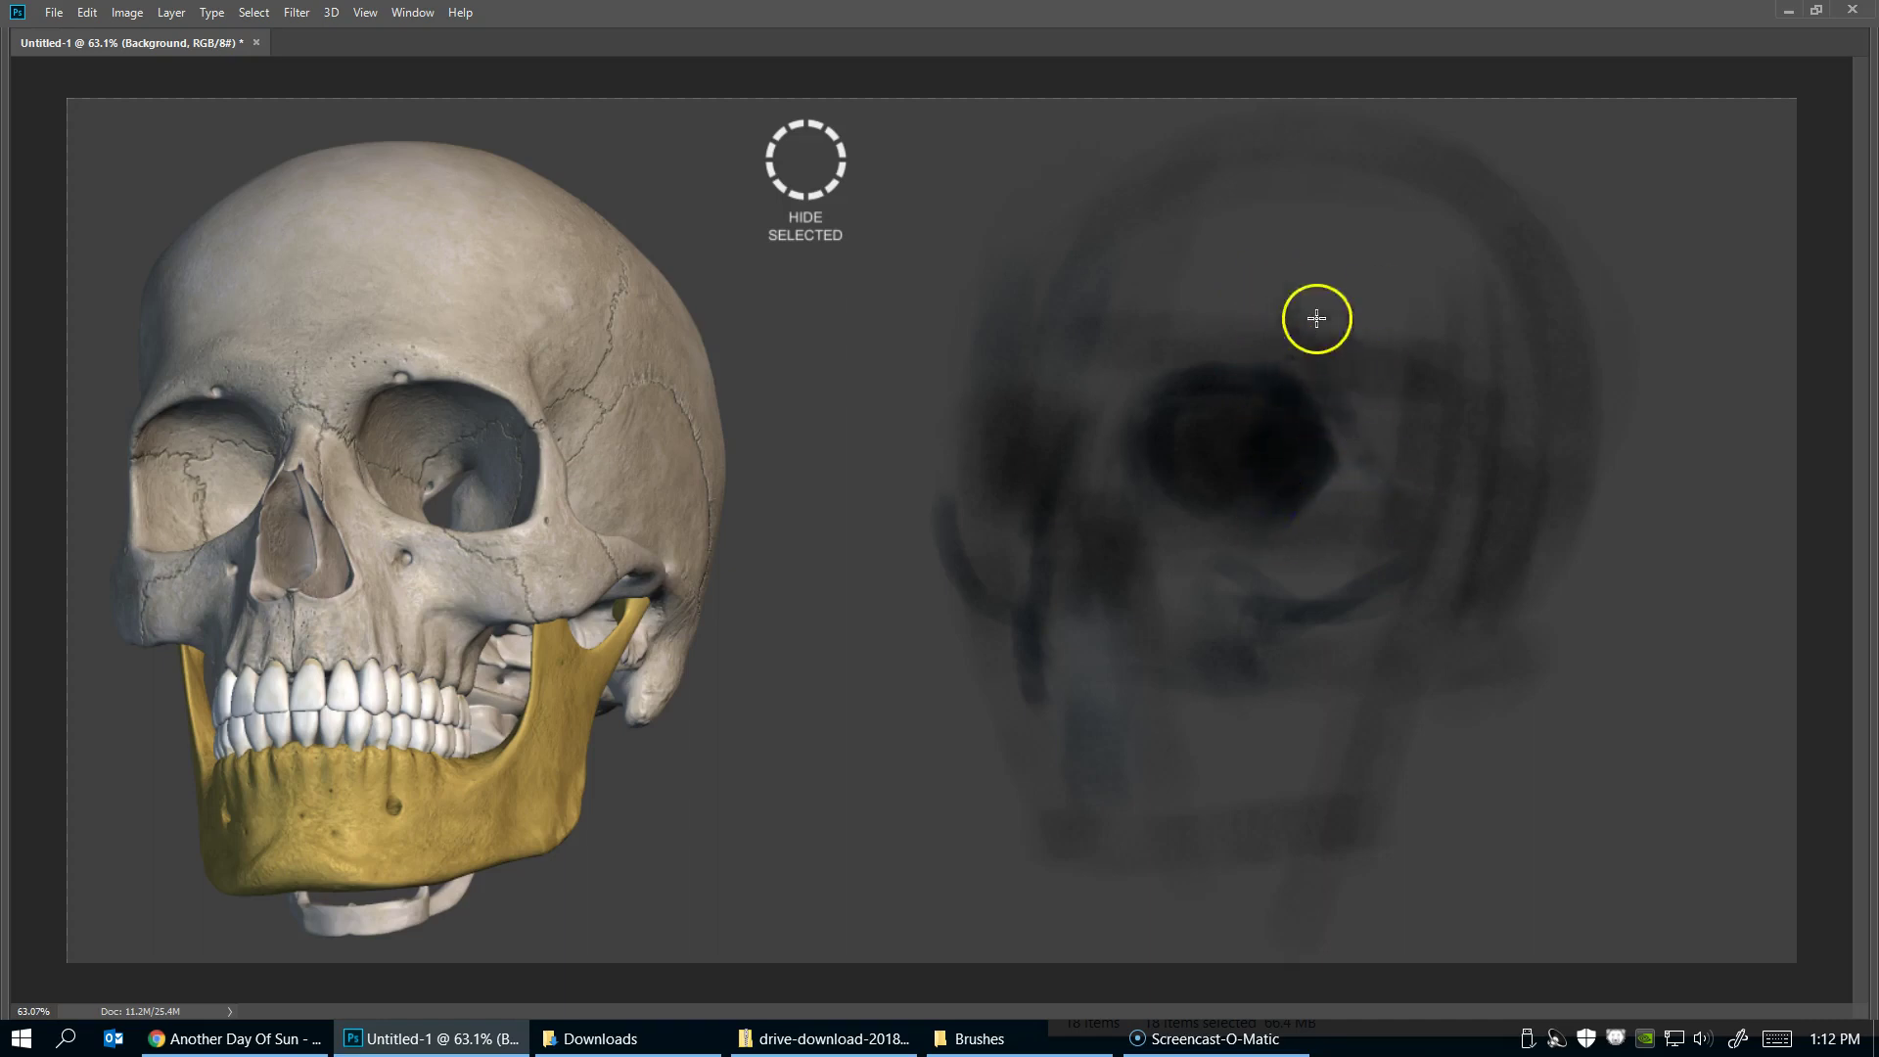
# Paint the skull's top arc, left temple and right-side outline, deepening the eye socket
pyautogui.click(1423, 258)
pyautogui.moveTo(1165, 191)
pyautogui.mouseDown()
pyautogui.moveTo(1225, 176)
pyautogui.moveTo(1409, 238)
pyautogui.mouseUp()
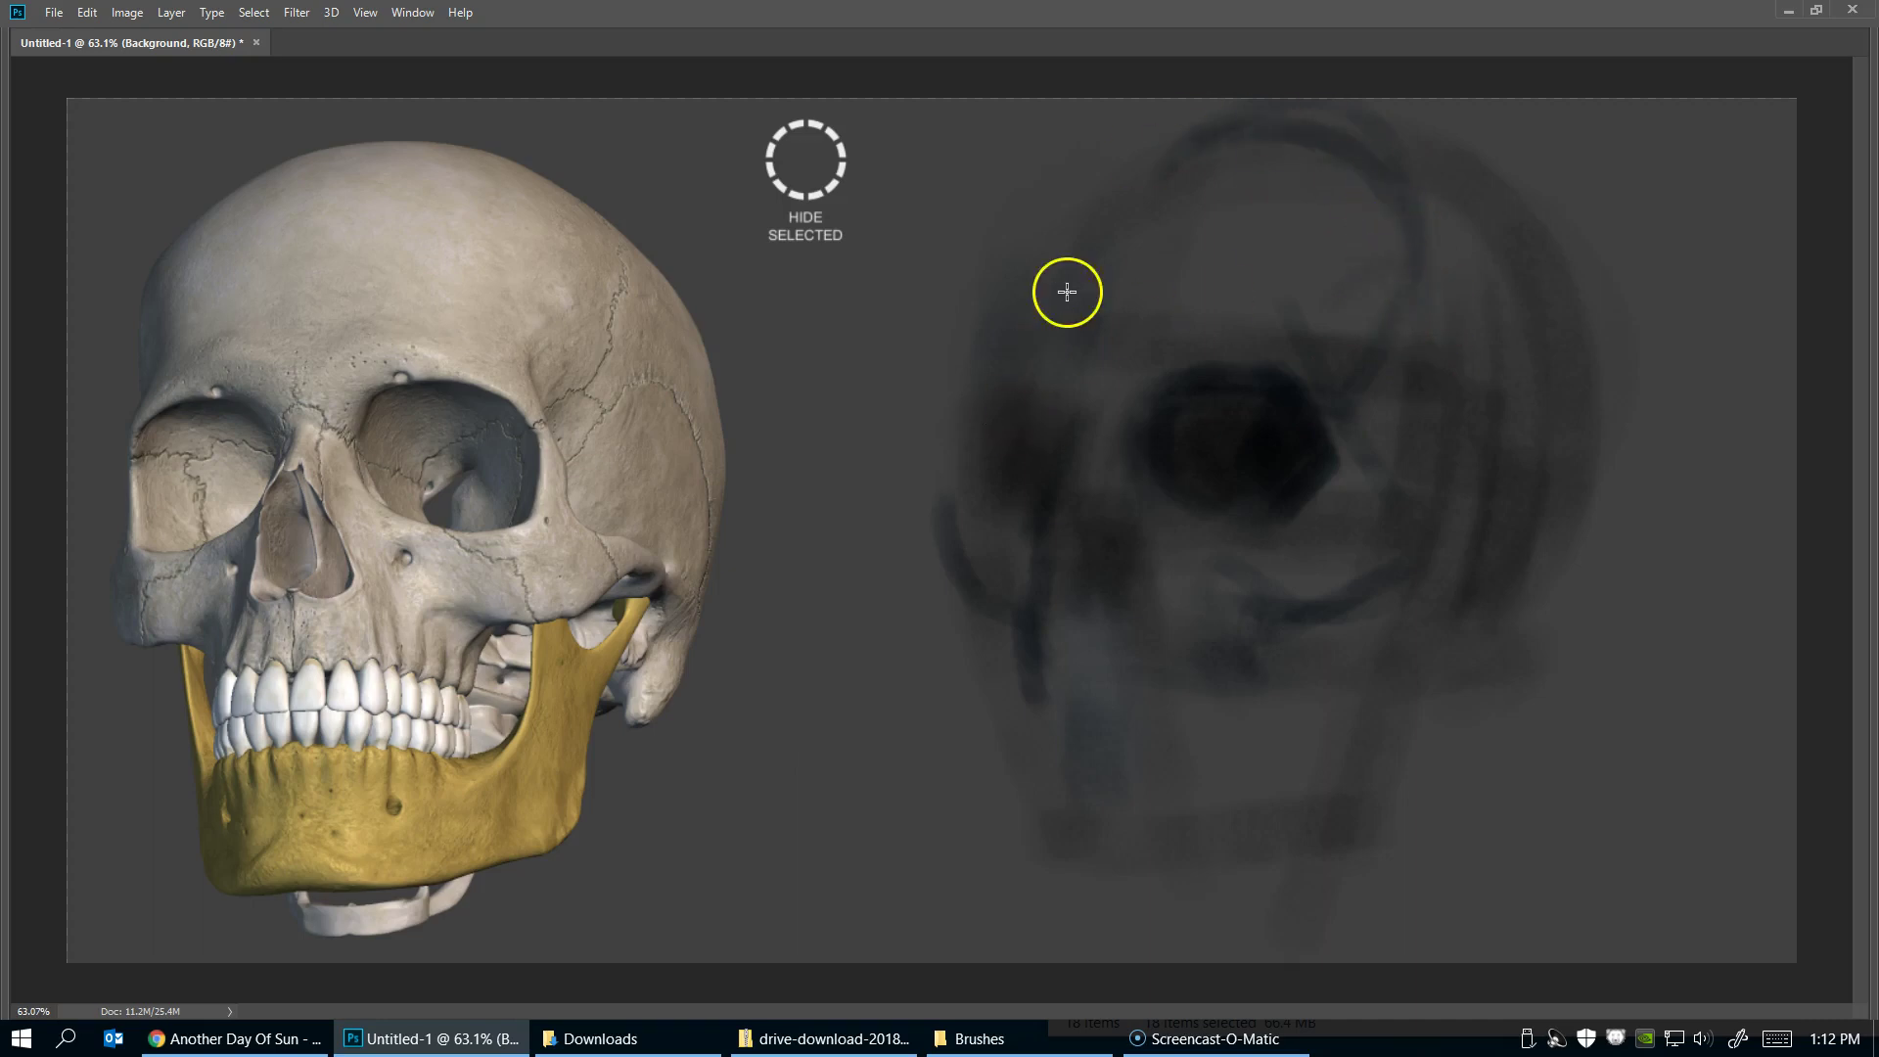
pyautogui.moveTo(1053, 160); pyautogui.dragTo(1030, 433)
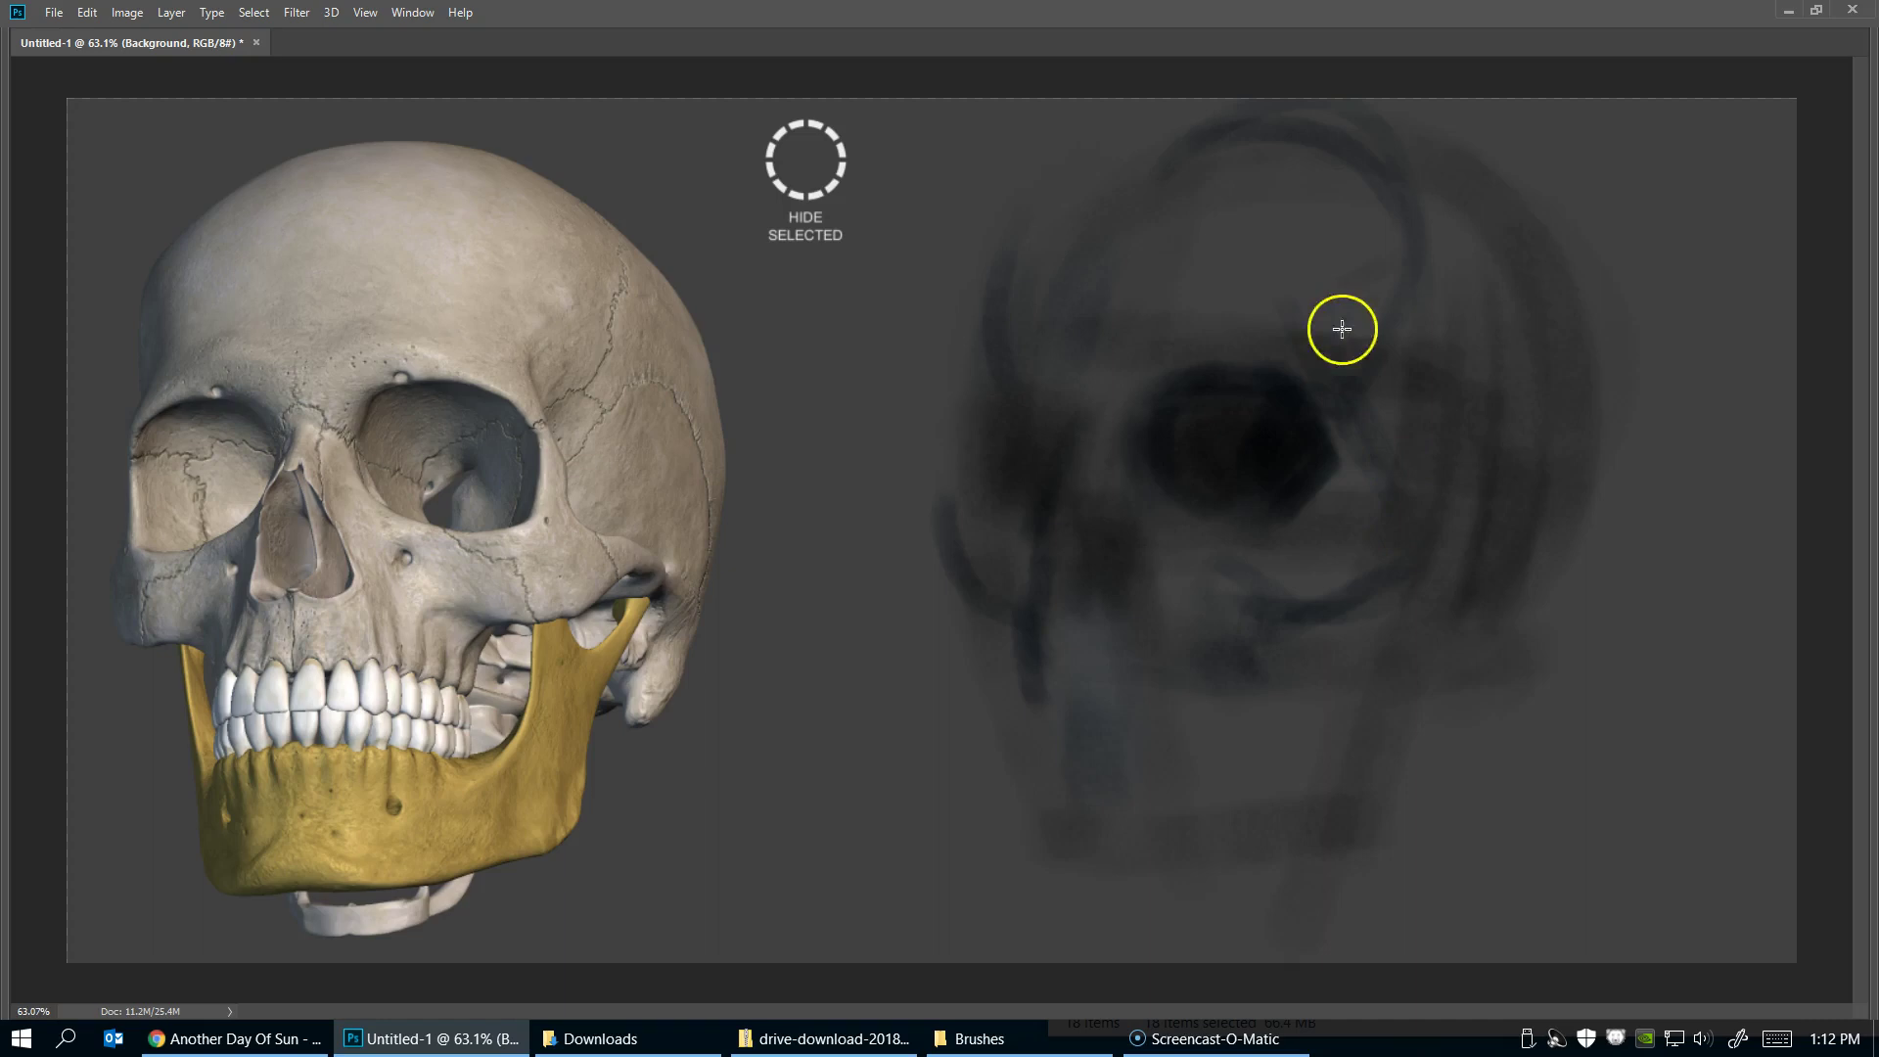
pyautogui.moveTo(1401, 239); pyautogui.dragTo(1406, 424)
pyautogui.moveTo(1355, 365)
pyautogui.mouseDown()
pyautogui.moveTo(1349, 510)
pyautogui.moveTo(1347, 407)
pyautogui.moveTo(1390, 530)
pyautogui.moveTo(1477, 512)
pyautogui.mouseUp()
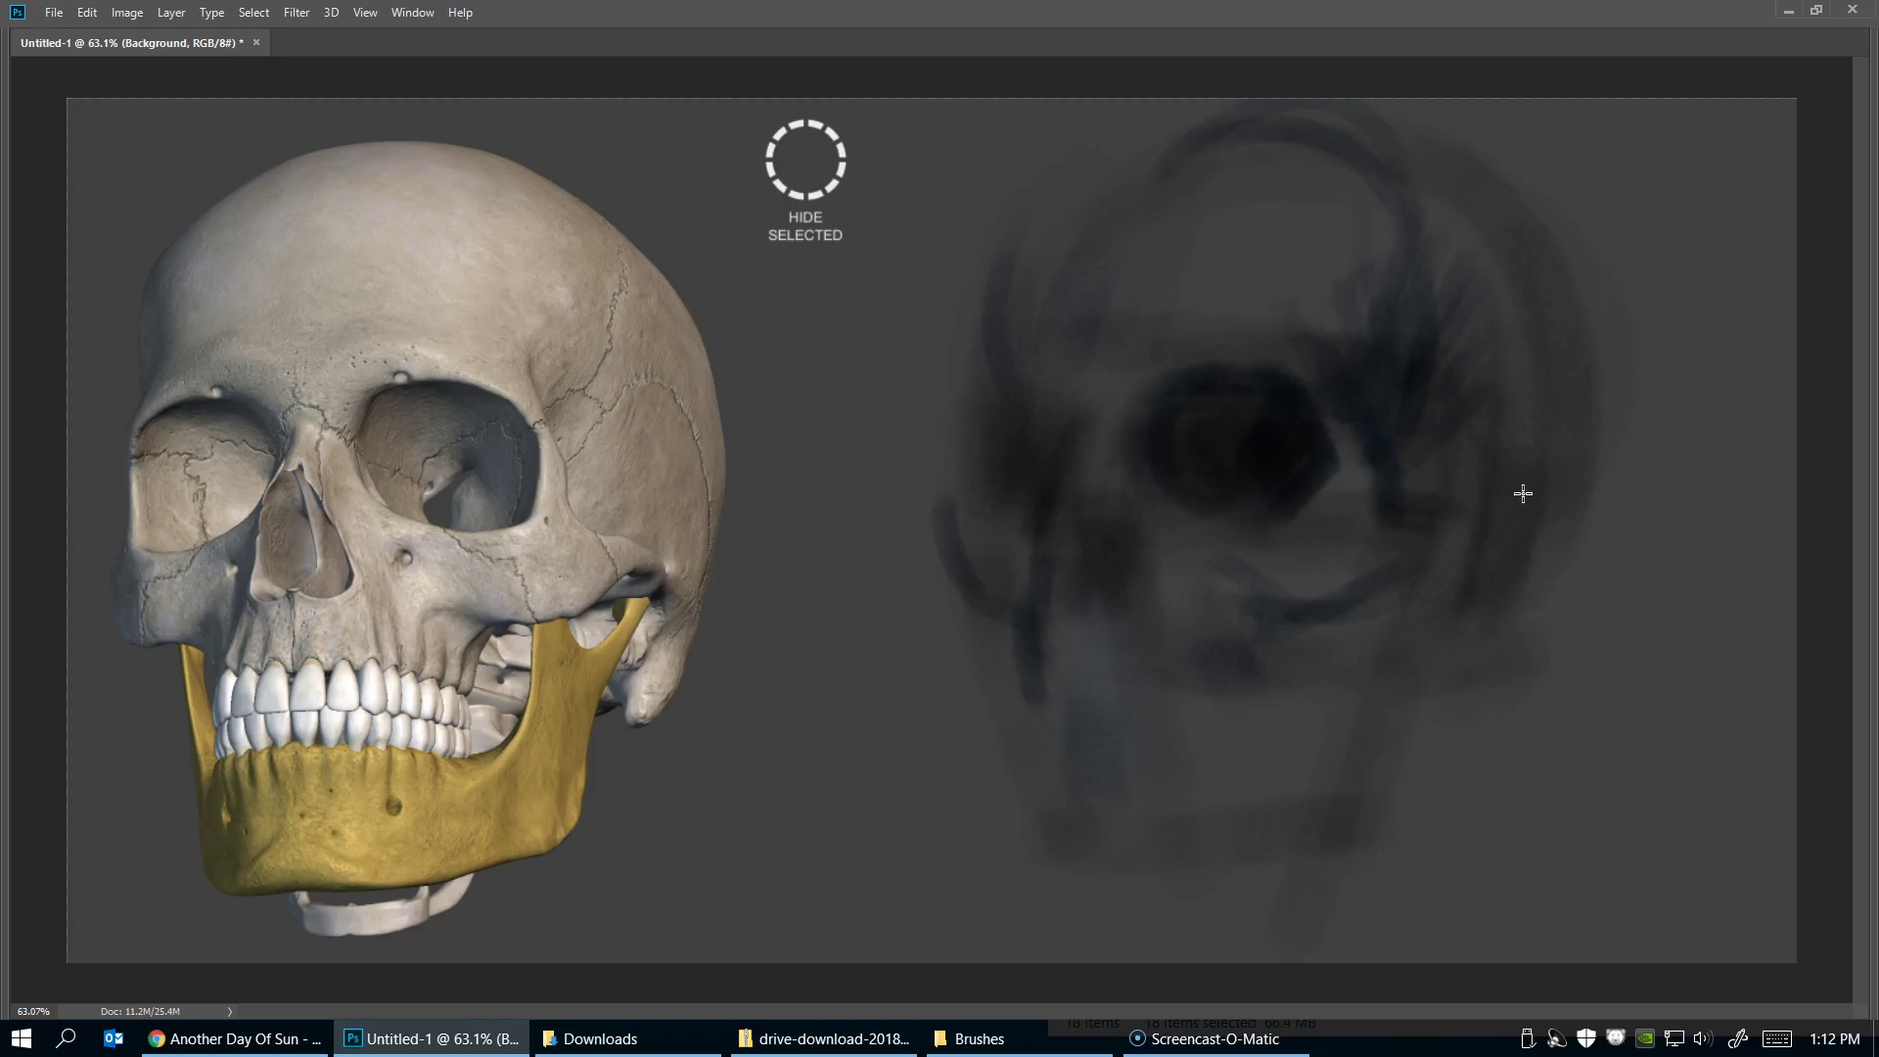
pyautogui.moveTo(1386, 590); pyautogui.dragTo(1330, 505)
pyautogui.moveTo(1202, 415); pyautogui.dragTo(1173, 419)
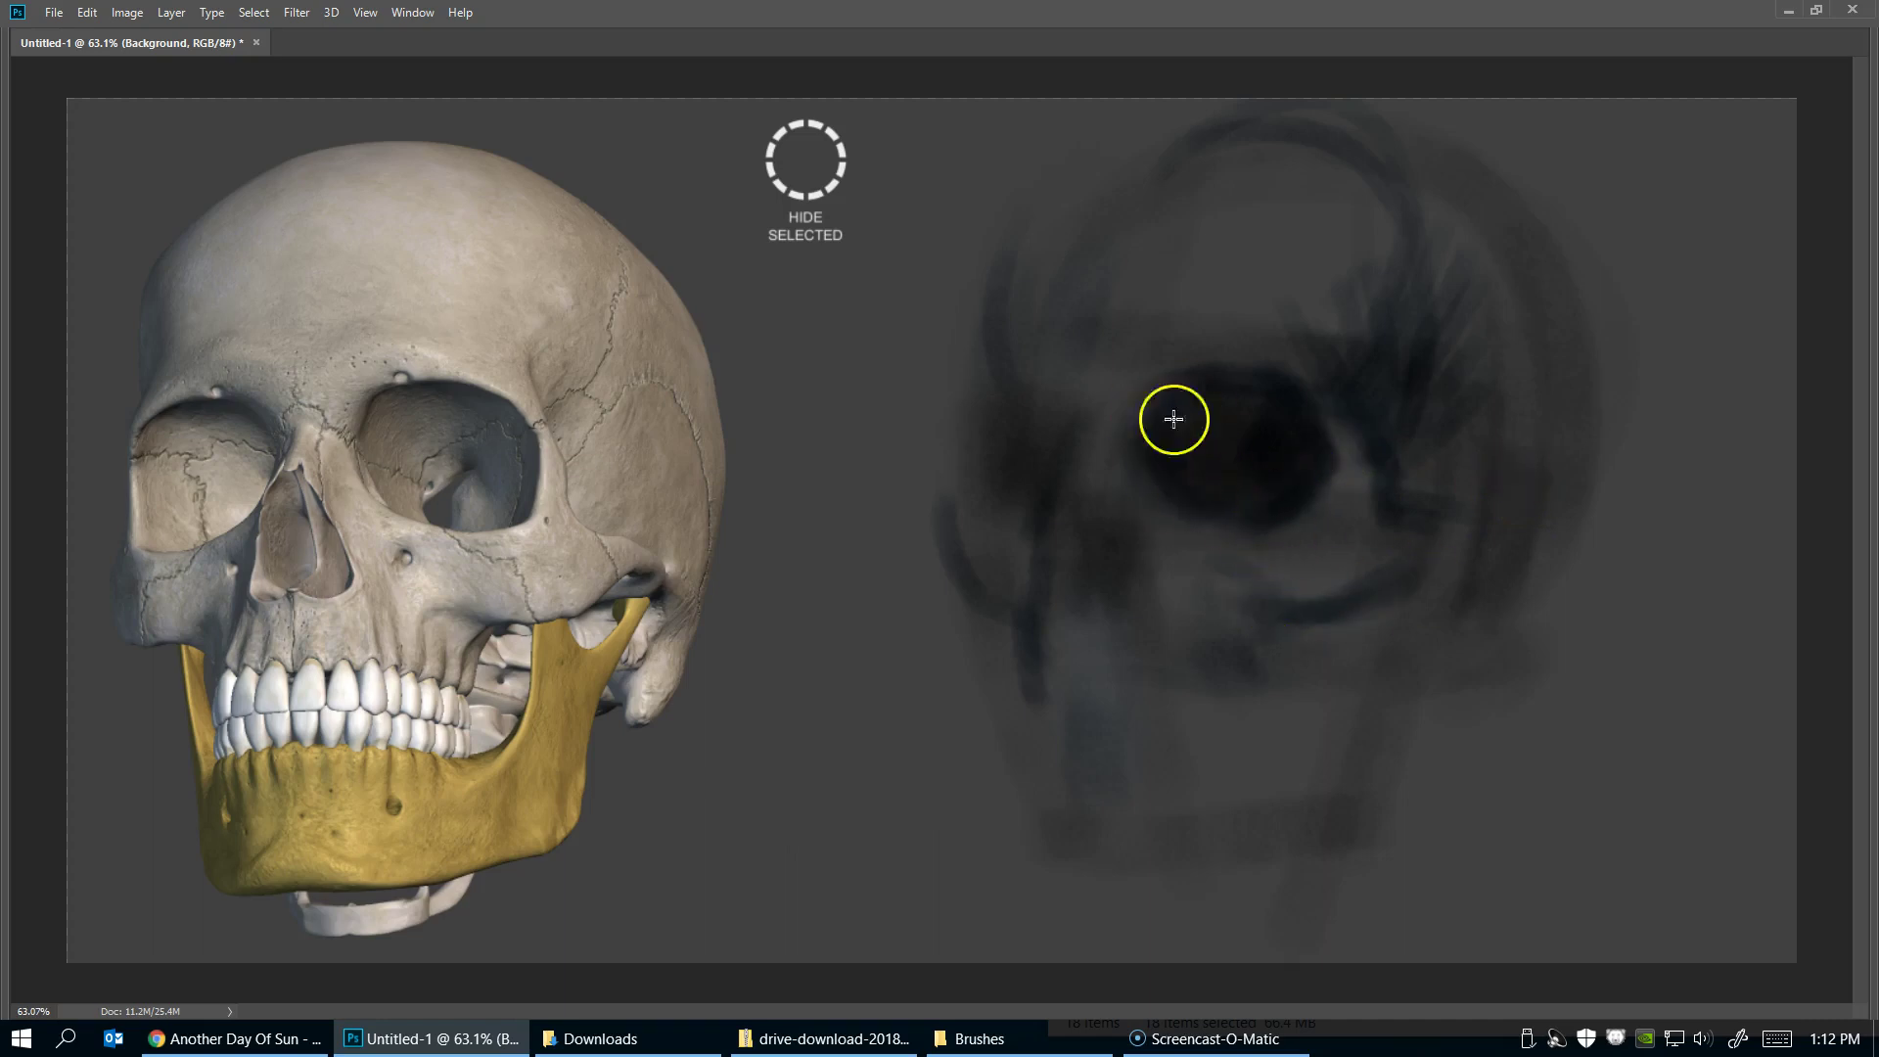
# Darken the left eye socket, paint a line down the left cheek and shade the jaw
pyautogui.moveTo(1045, 382); pyautogui.dragTo(1048, 507)
pyautogui.moveTo(1044, 440); pyautogui.dragTo(1069, 486)
pyautogui.moveTo(1090, 420); pyautogui.dragTo(996, 387)
pyautogui.moveTo(977, 454)
pyautogui.mouseDown()
pyautogui.moveTo(1061, 537)
pyautogui.moveTo(1088, 428)
pyautogui.mouseUp()
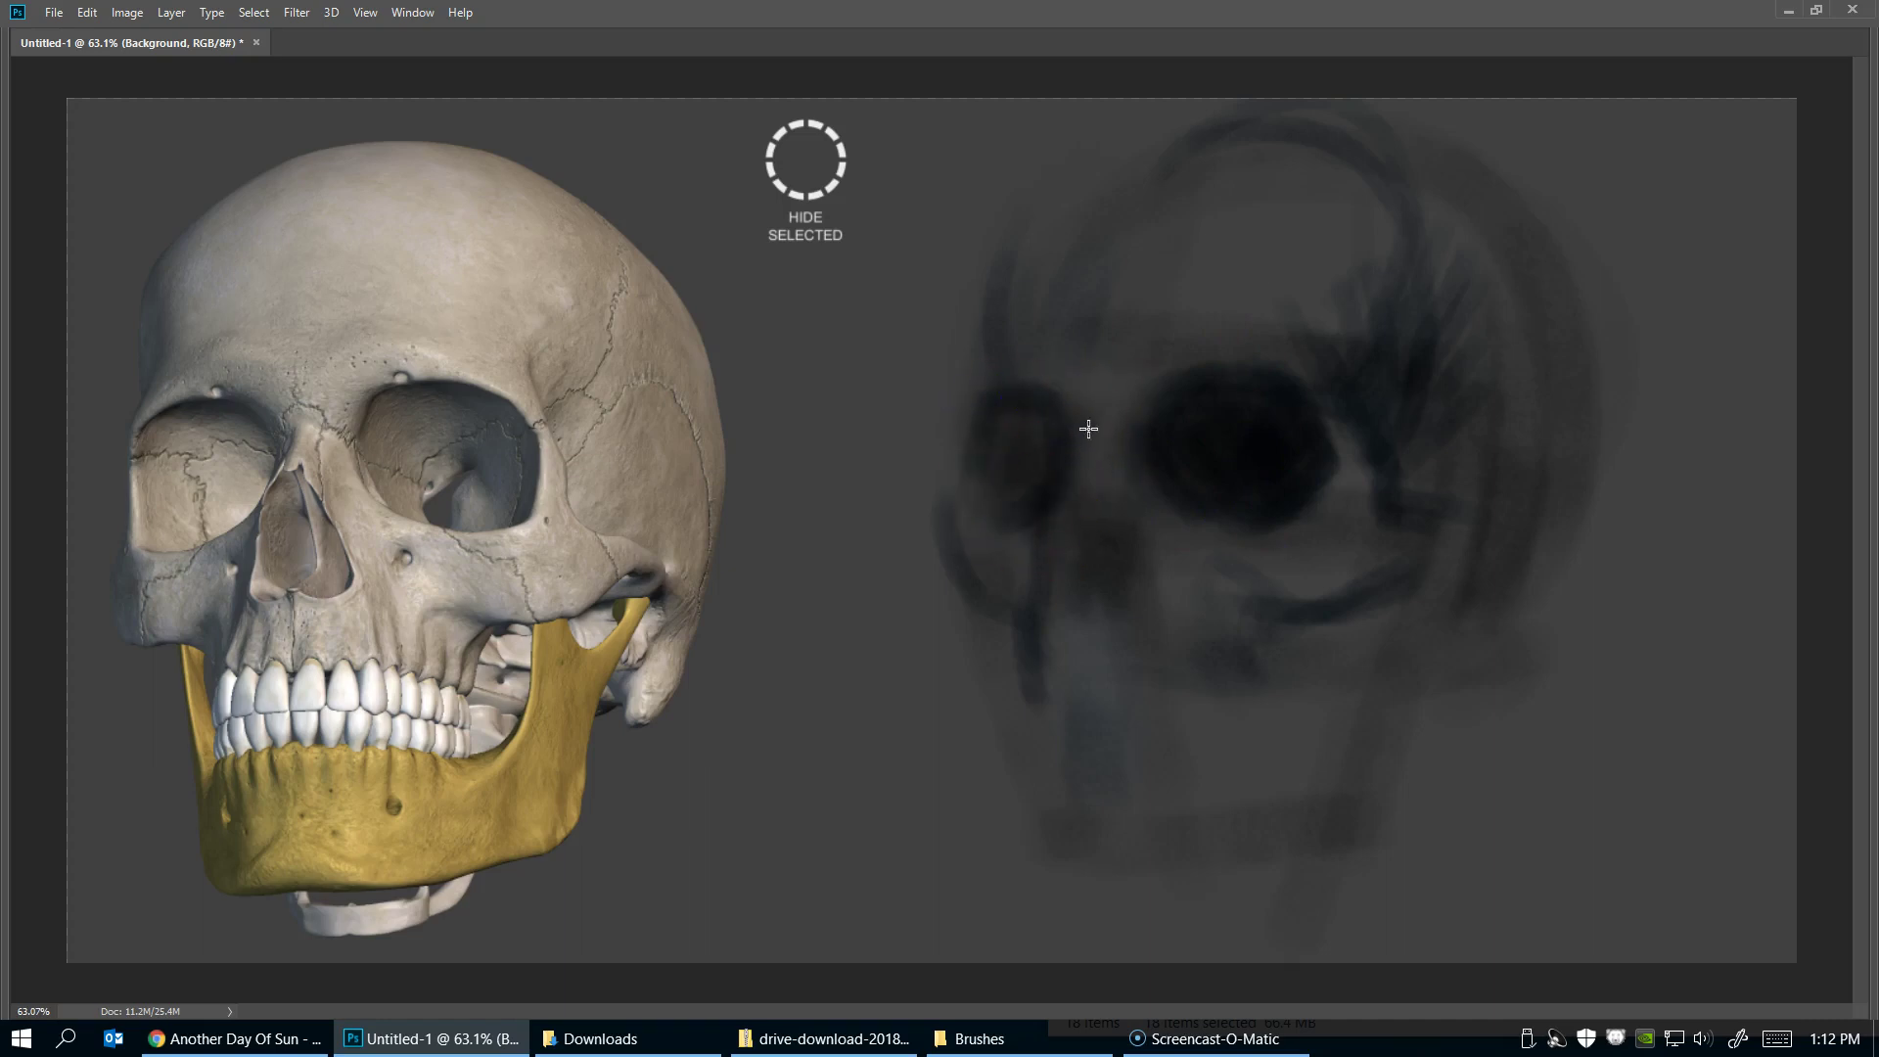
pyautogui.moveTo(969, 497)
pyautogui.mouseDown()
pyautogui.moveTo(989, 616)
pyautogui.moveTo(1040, 642)
pyautogui.moveTo(1032, 580)
pyautogui.moveTo(1057, 679)
pyautogui.moveTo(1070, 490)
pyautogui.moveTo(1022, 643)
pyautogui.moveTo(1019, 591)
pyautogui.moveTo(1029, 755)
pyautogui.mouseUp()
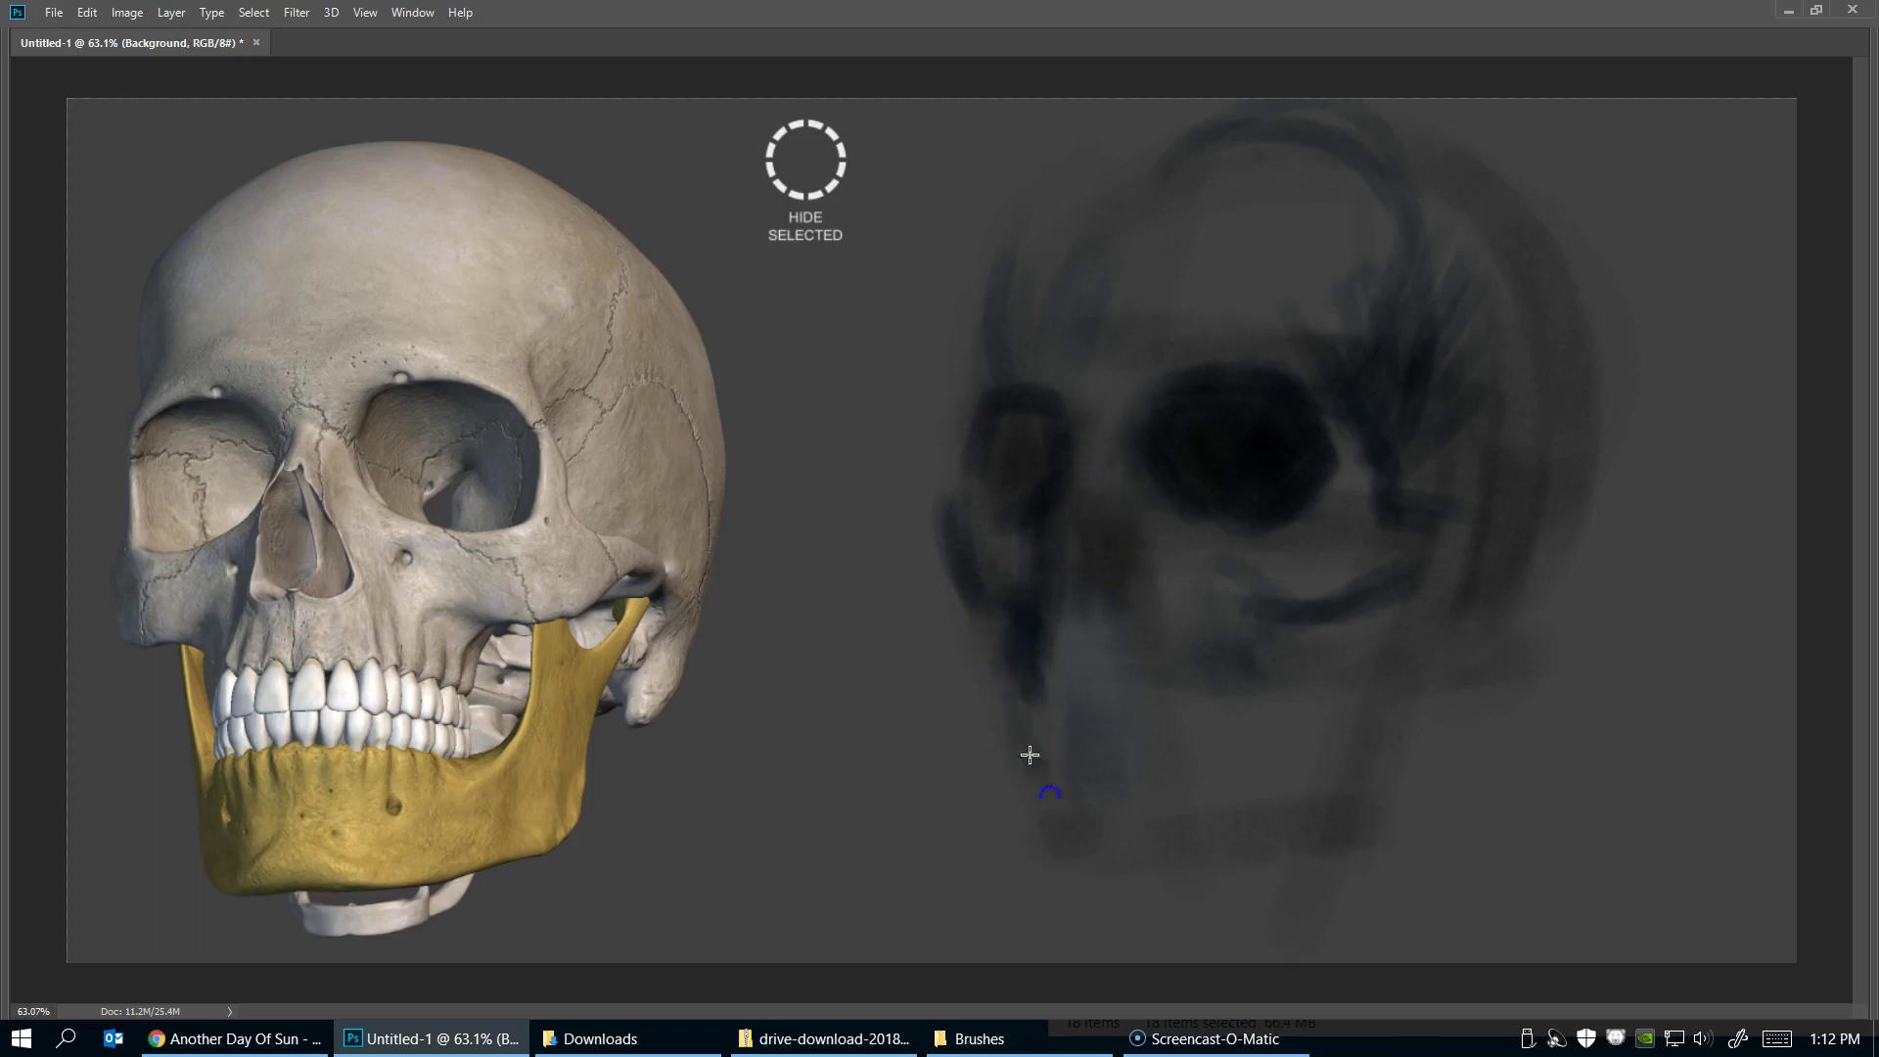
pyautogui.moveTo(1057, 886)
pyautogui.mouseDown()
pyautogui.moveTo(1028, 755)
pyautogui.moveTo(1061, 735)
pyautogui.moveTo(1300, 712)
pyautogui.moveTo(1237, 675)
pyautogui.moveTo(1351, 562)
pyautogui.moveTo(1247, 726)
pyautogui.mouseUp()
pyautogui.moveTo(1234, 587)
pyautogui.mouseDown()
pyautogui.moveTo(1203, 613)
pyautogui.moveTo(1376, 619)
pyautogui.moveTo(1401, 587)
pyautogui.mouseUp()
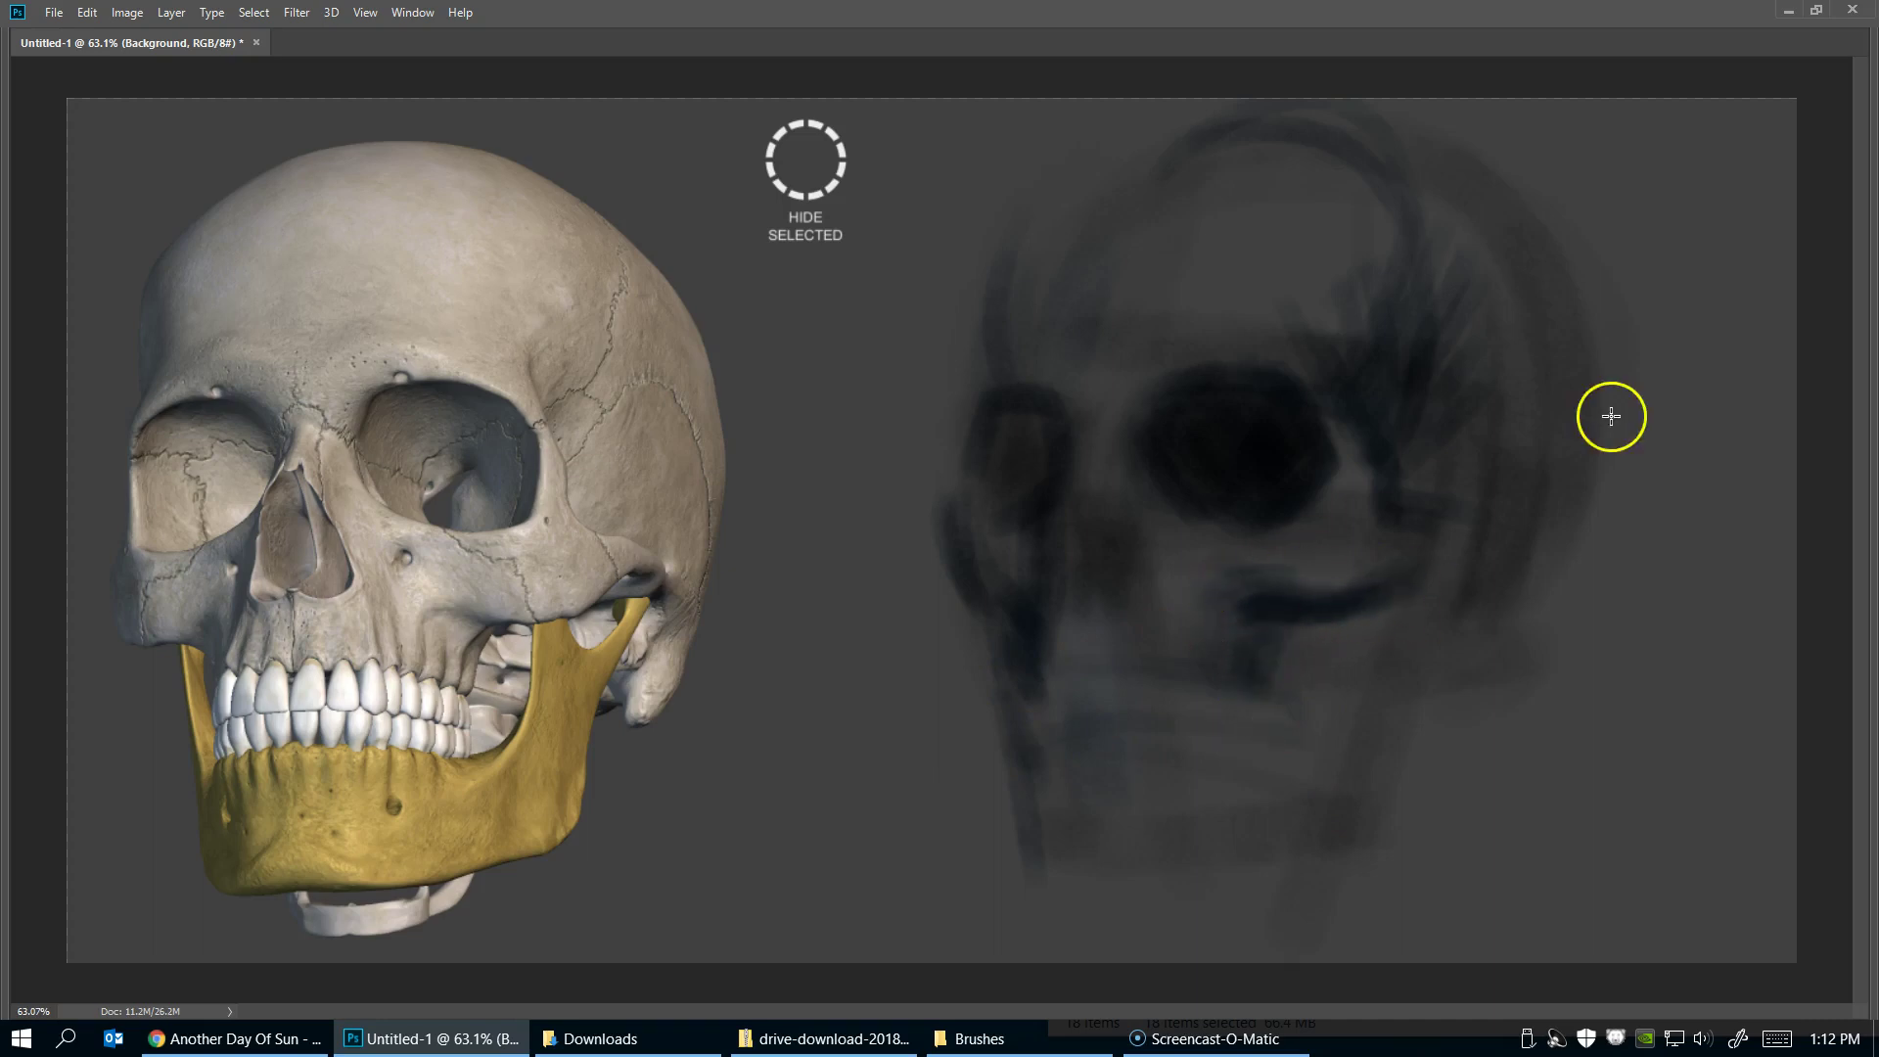
# Strengthen the left and right cranium outlines and add dark mouth and jaw strokes
pyautogui.moveTo(1134, 347); pyautogui.dragTo(1305, 306)
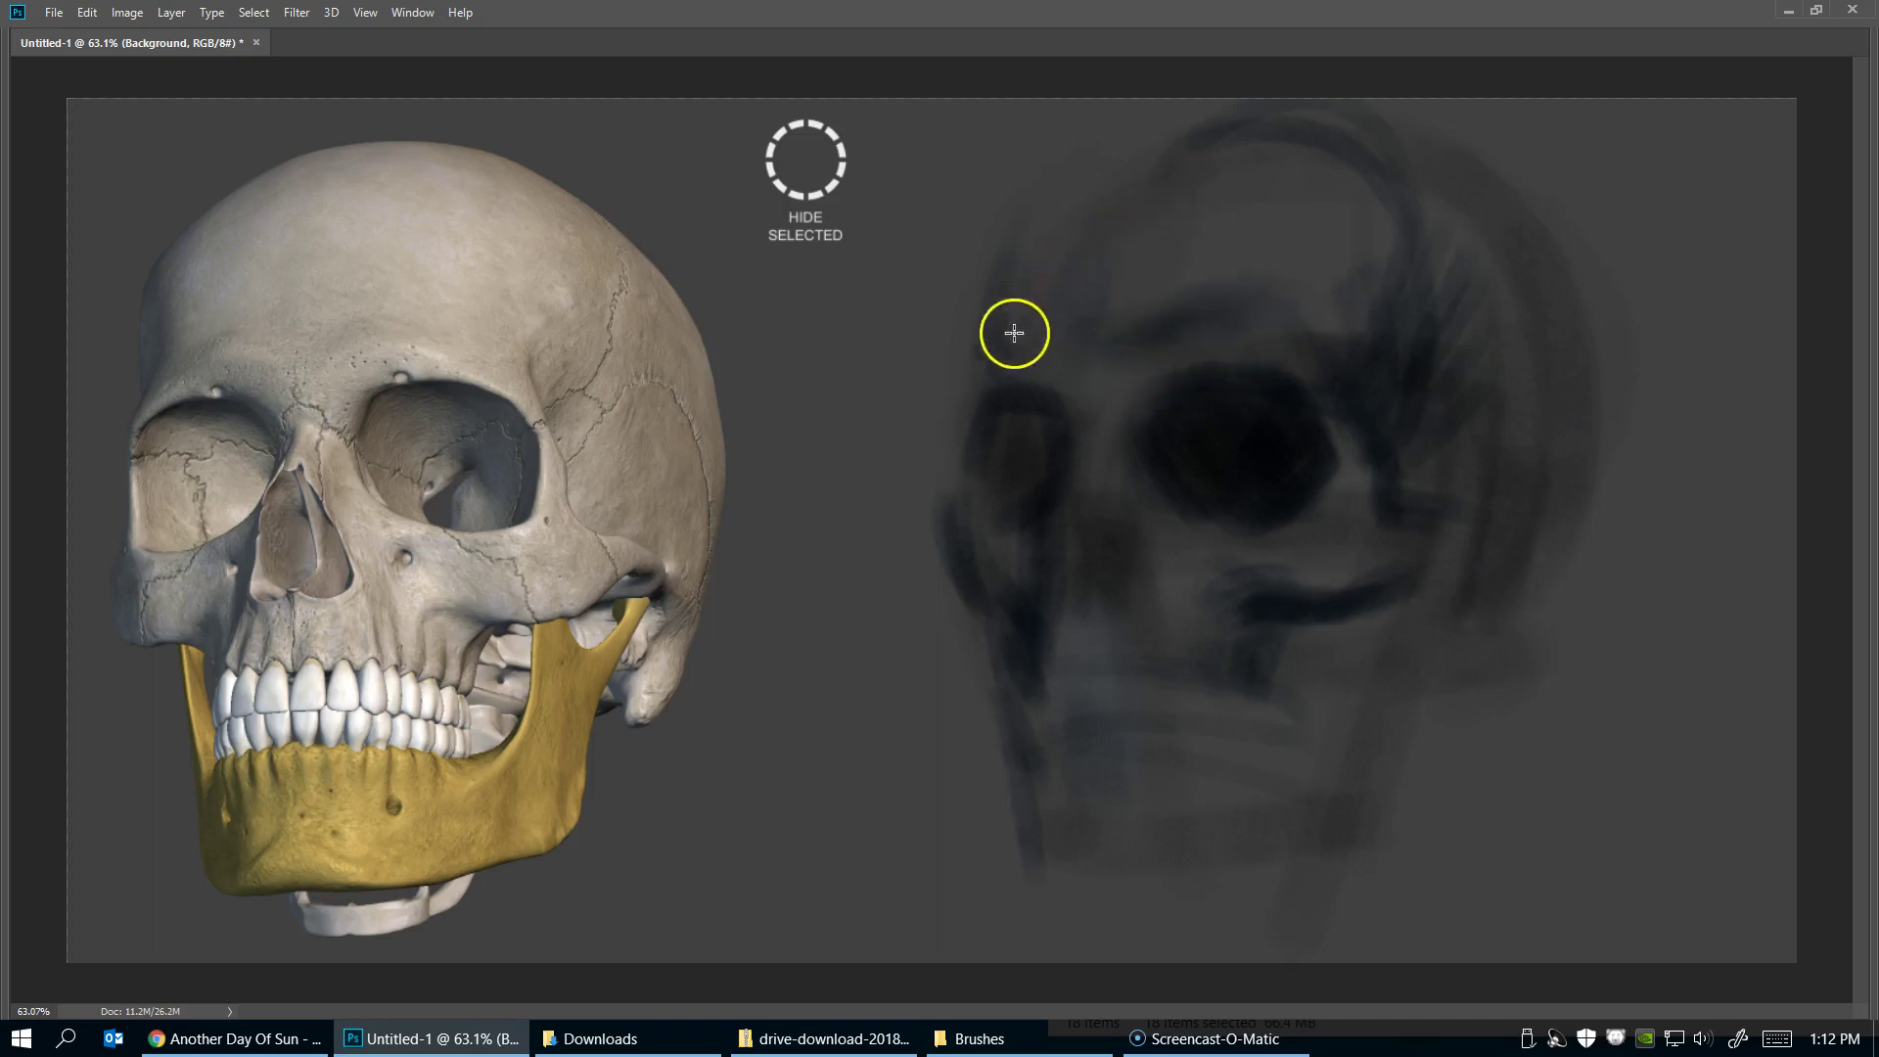
pyautogui.moveTo(1191, 202); pyautogui.dragTo(1038, 257)
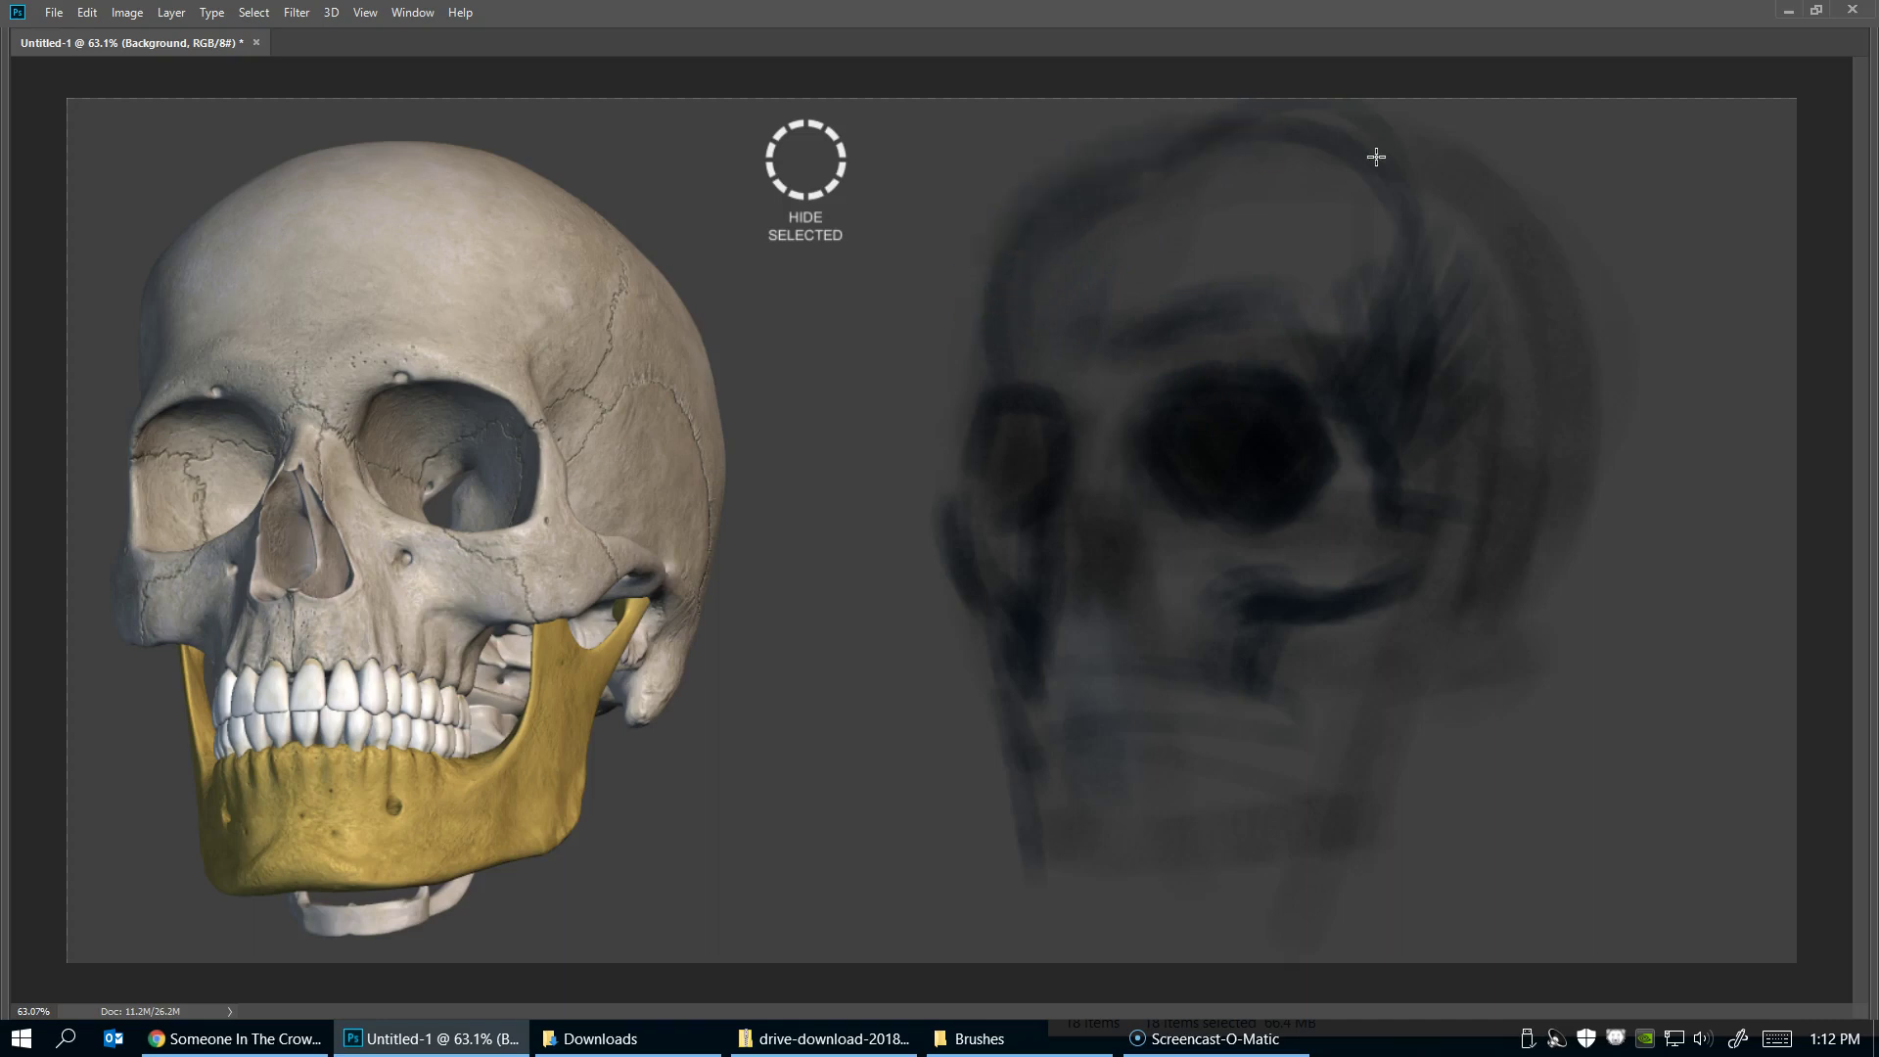
pyautogui.moveTo(1441, 215)
pyautogui.mouseDown()
pyautogui.moveTo(1490, 254)
pyautogui.moveTo(1485, 573)
pyautogui.mouseUp()
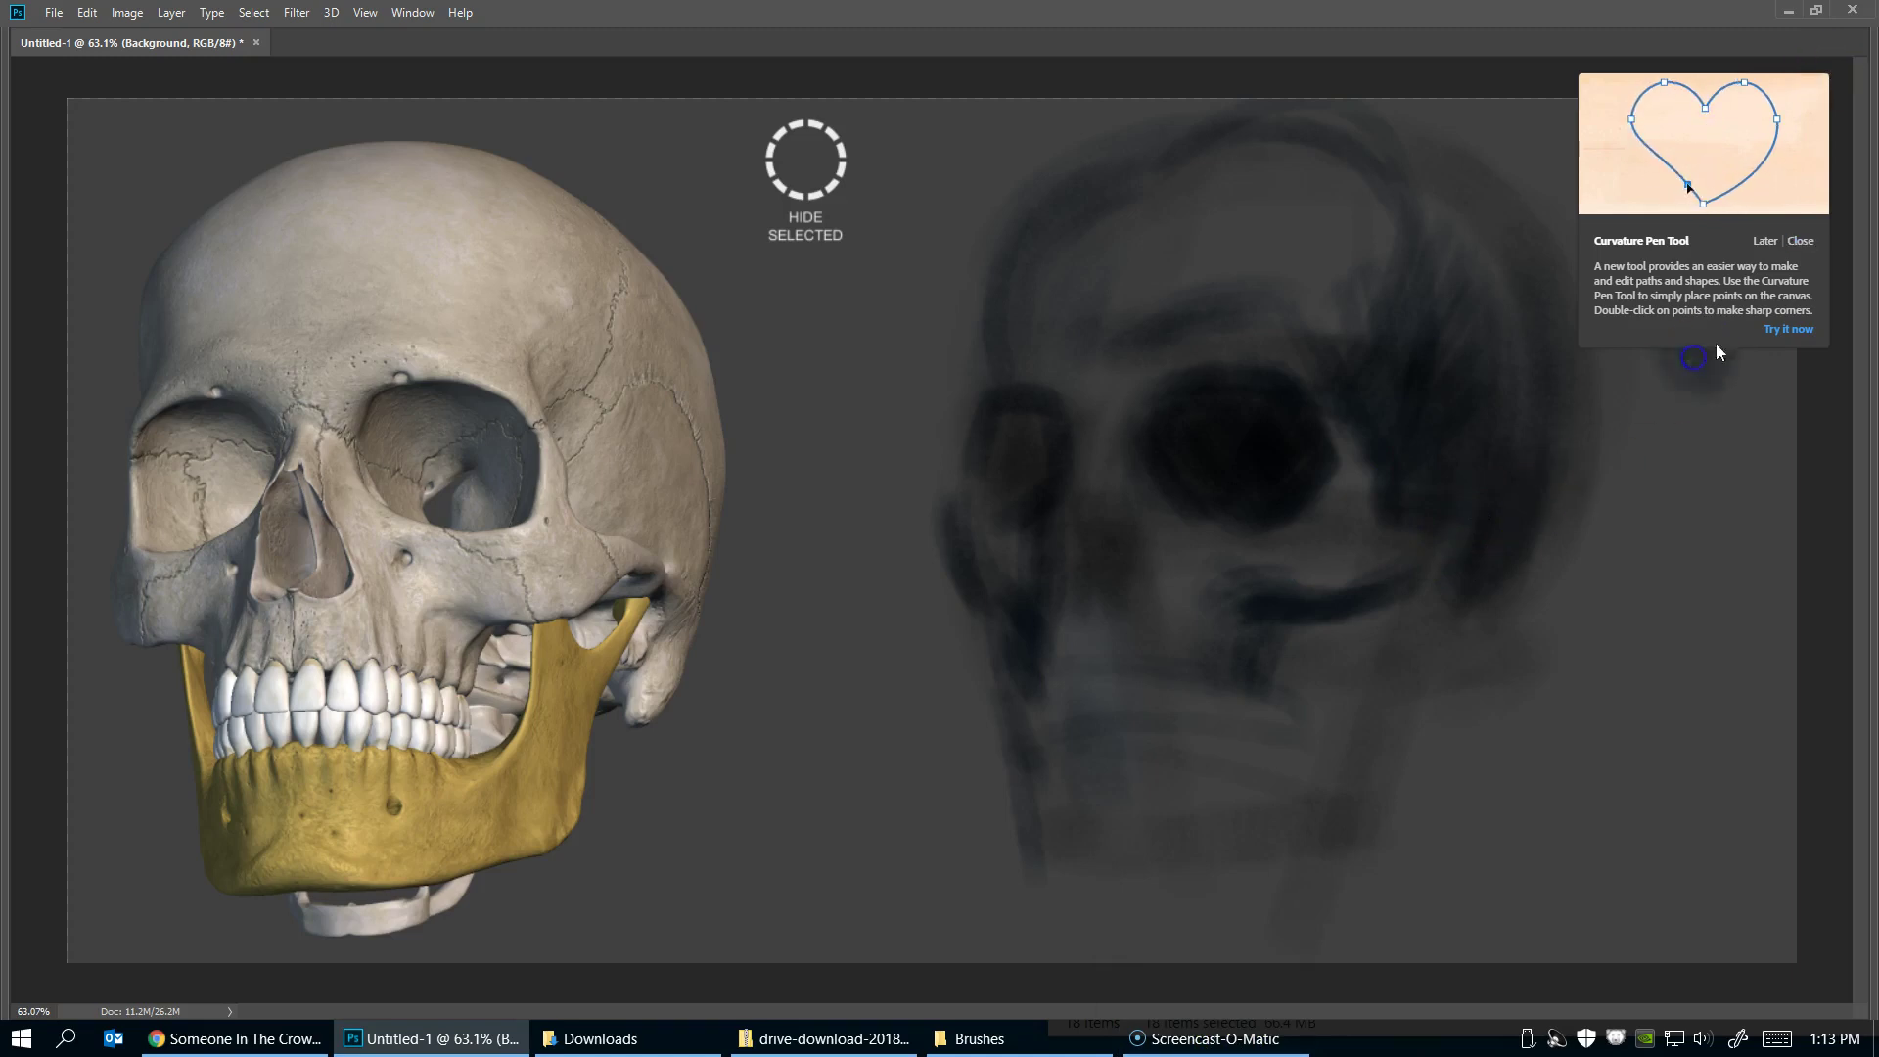
pyautogui.click(1794, 243)
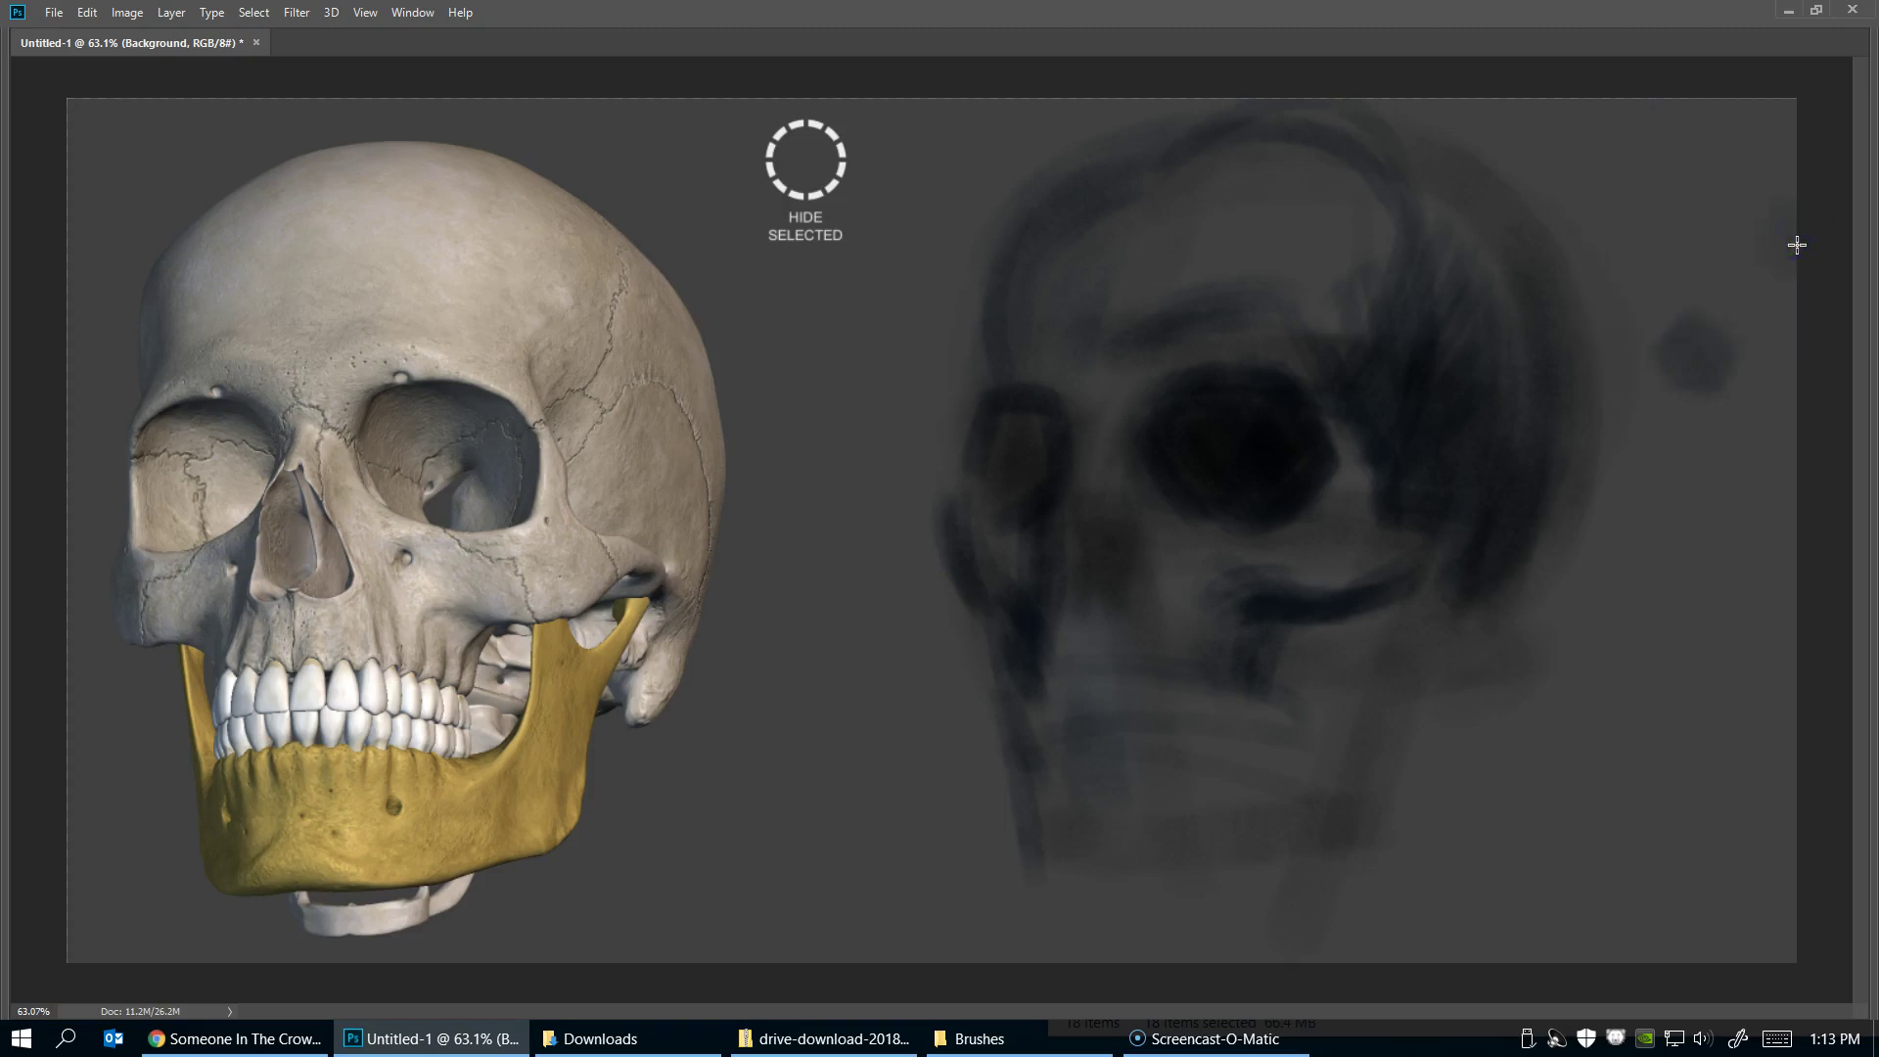
pyautogui.moveTo(1350, 611); pyautogui.dragTo(1363, 714)
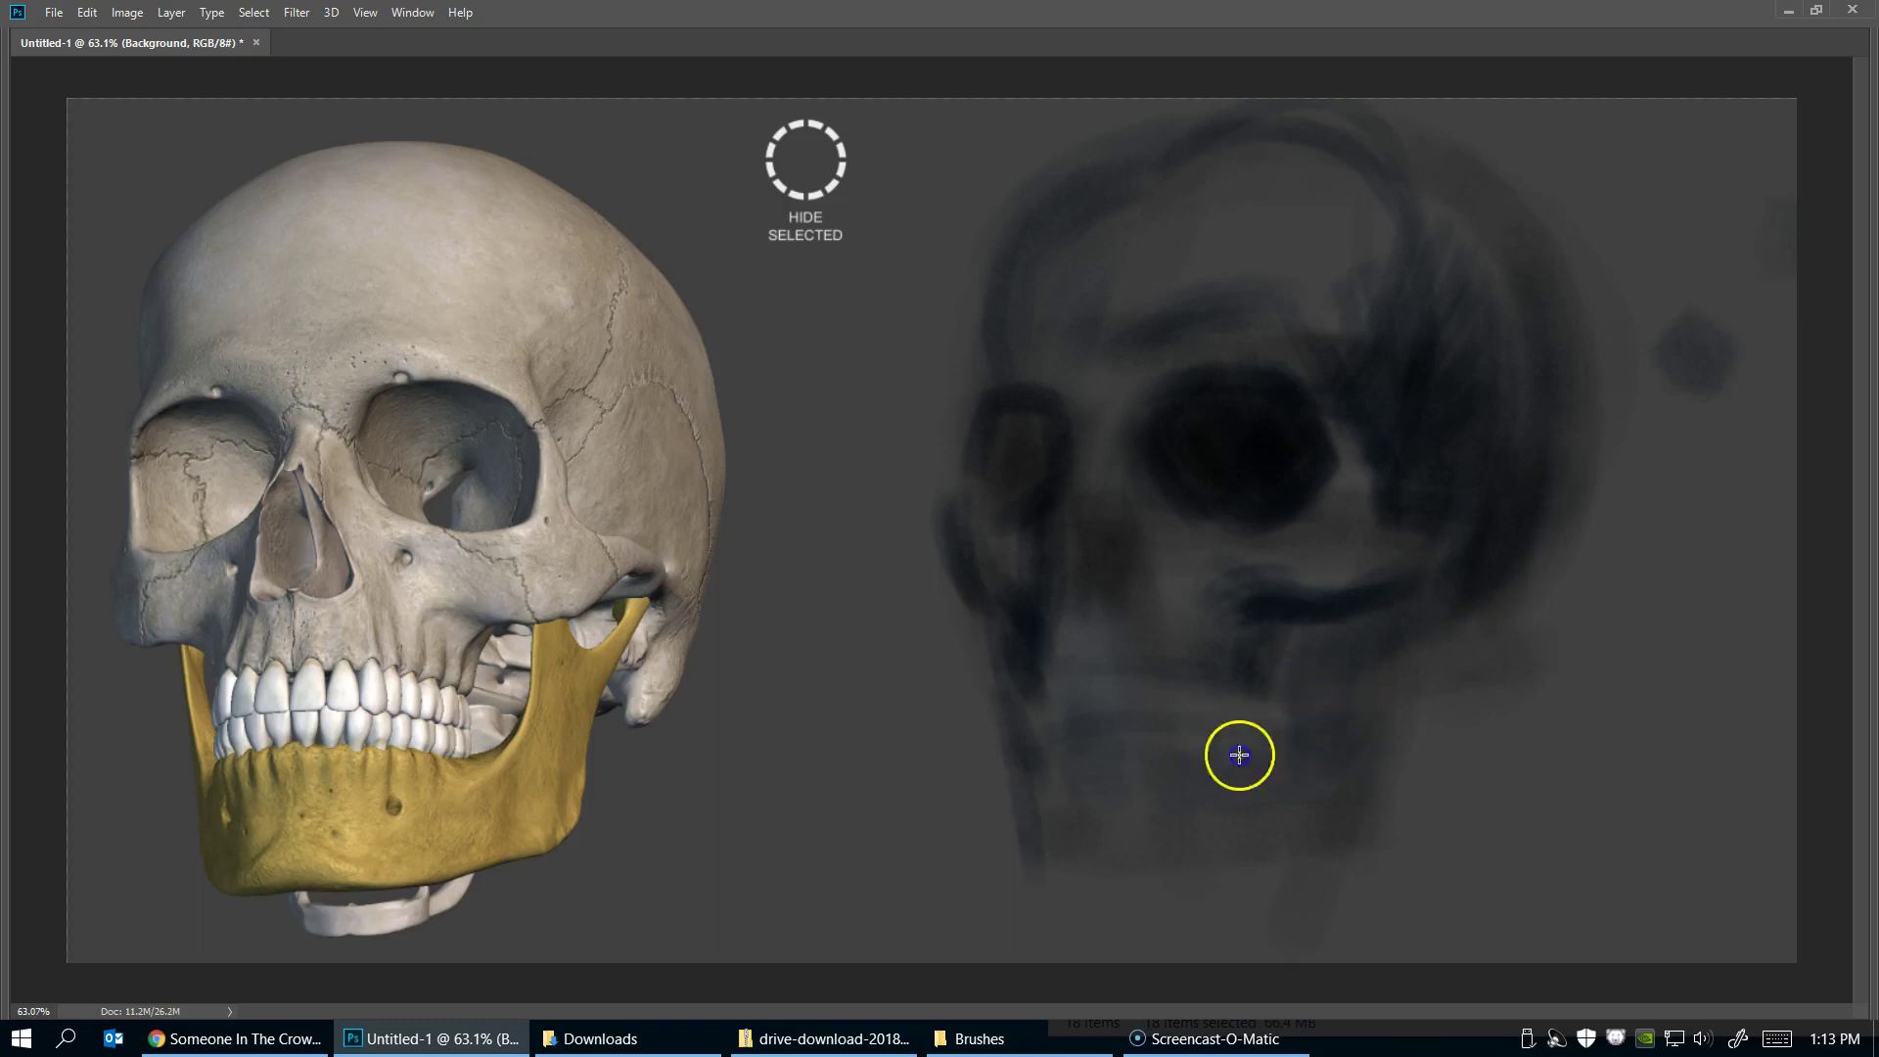
pyautogui.moveTo(1240, 754); pyautogui.dragTo(1077, 754)
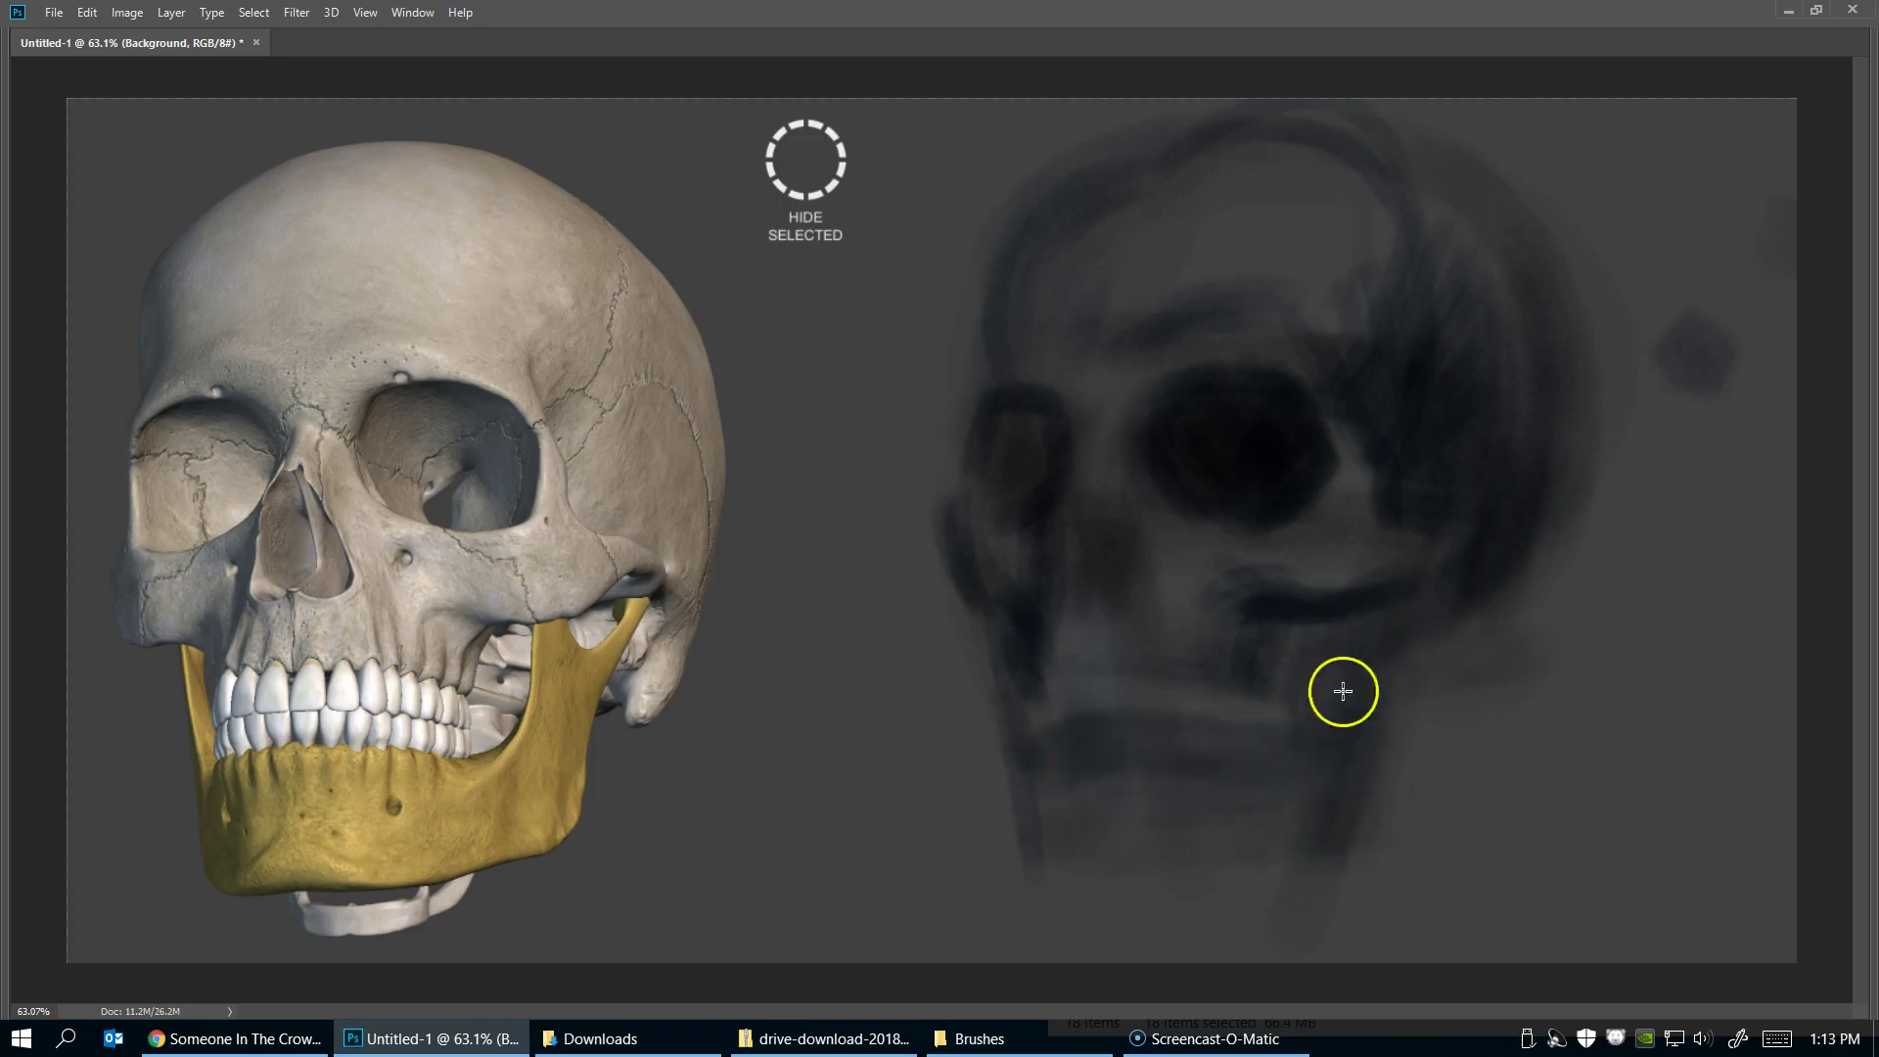
pyautogui.moveTo(1250, 639); pyautogui.dragTo(1271, 628)
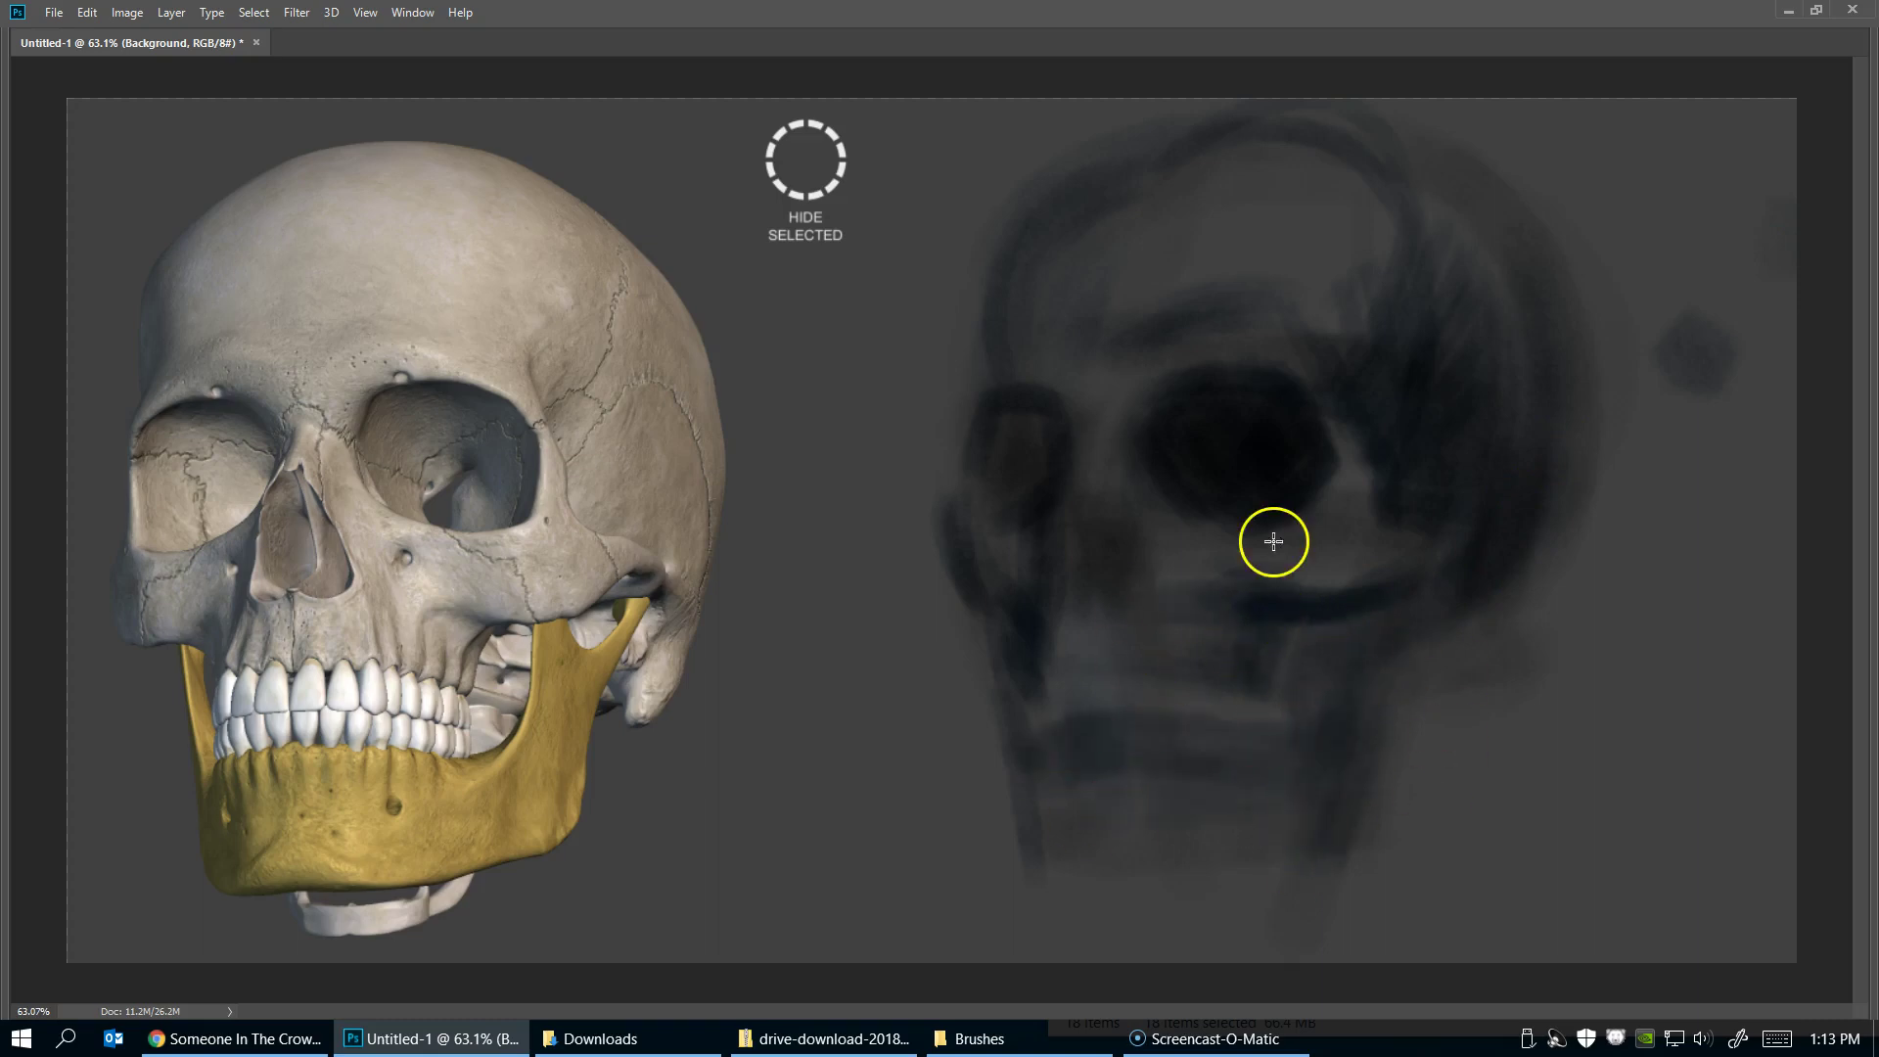
# Paint a dark line along the jaw bottom and darken the skull's left outline
pyautogui.click(1019, 681)
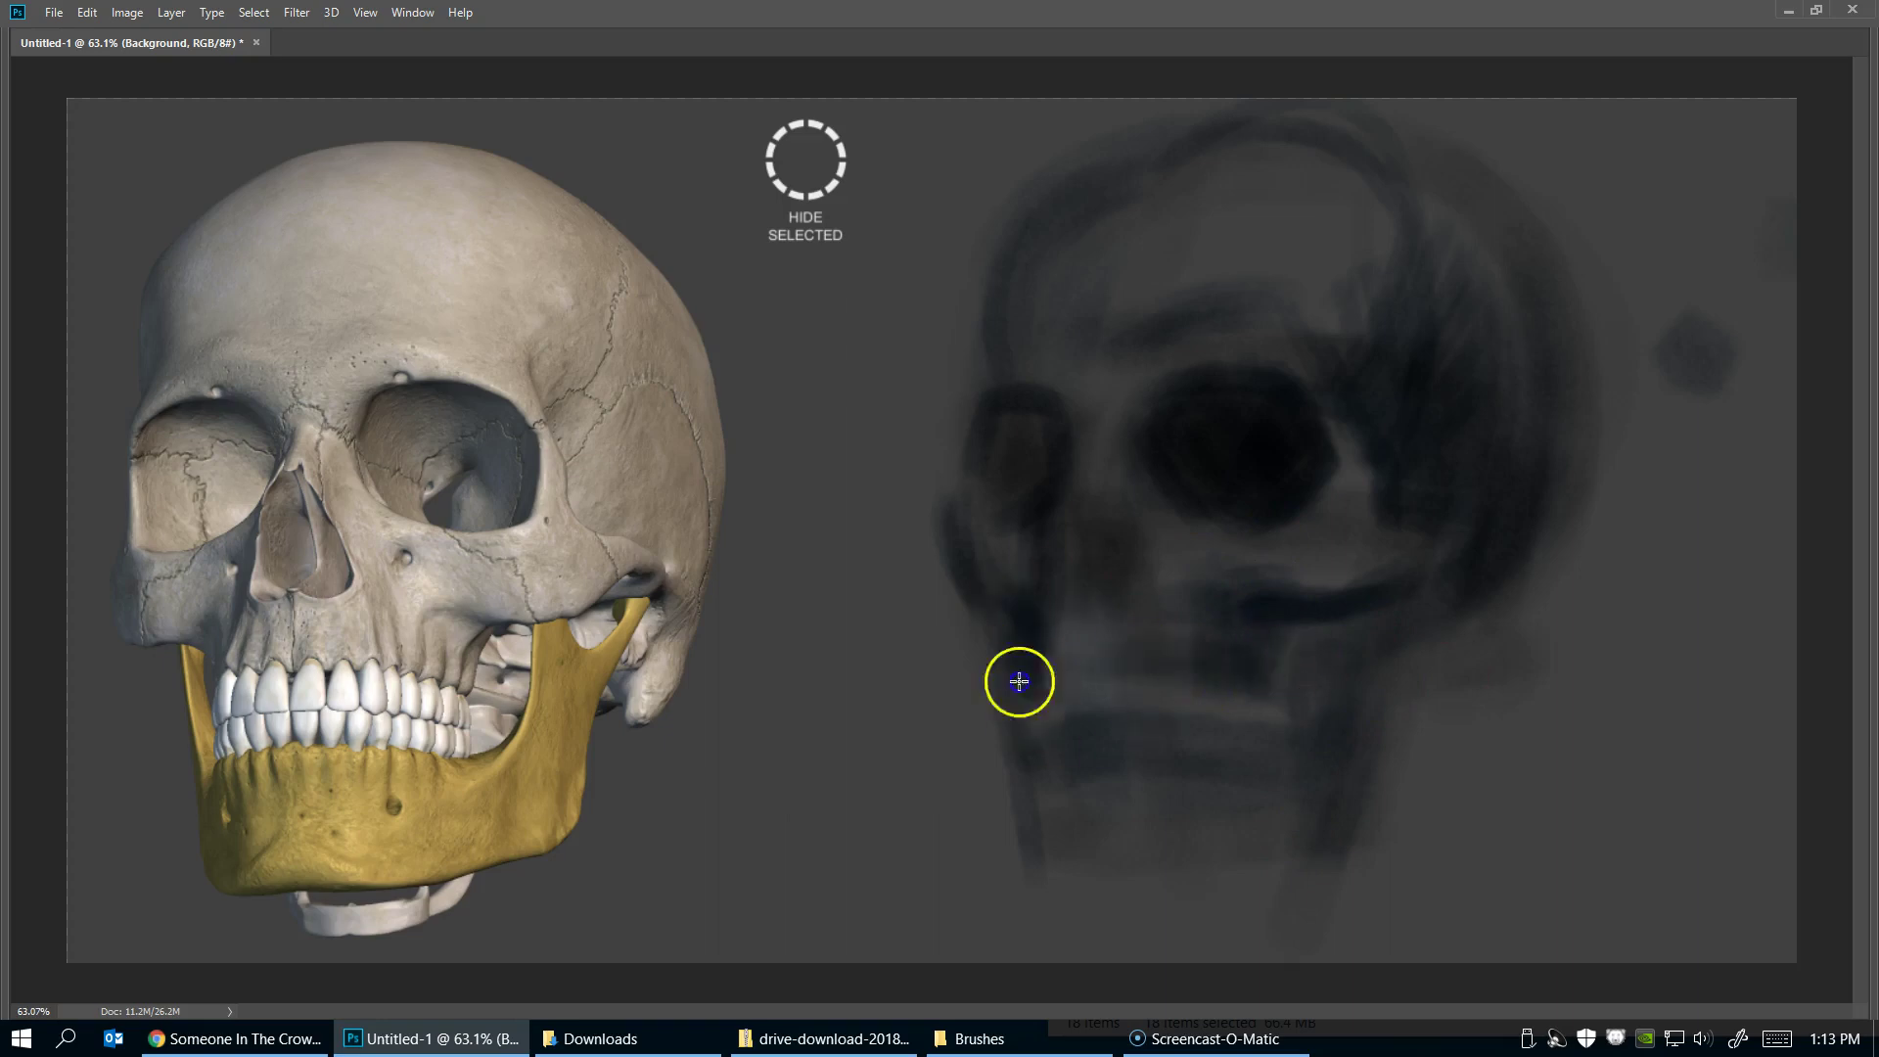
pyautogui.click(1028, 789)
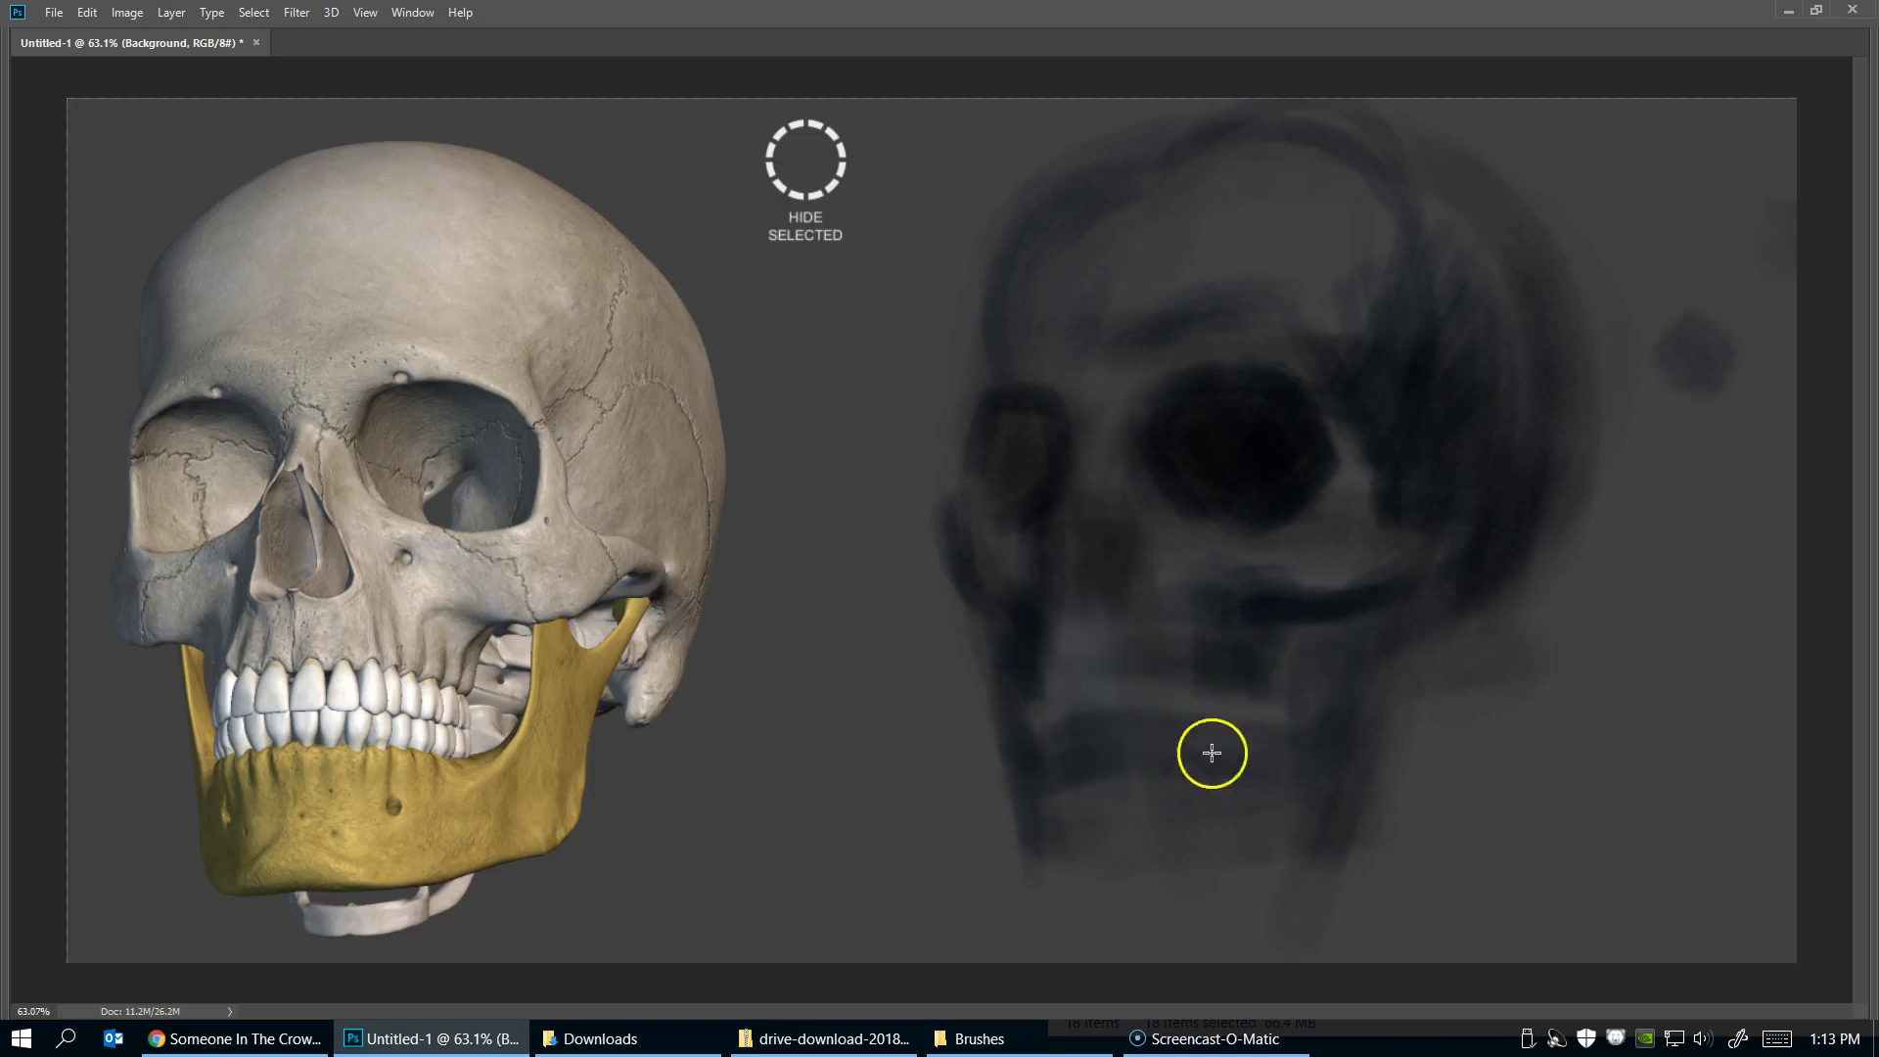
pyautogui.moveTo(1399, 860); pyautogui.dragTo(1010, 858)
pyautogui.moveTo(1283, 314); pyautogui.dragTo(1119, 310)
pyautogui.moveTo(1087, 176); pyautogui.dragTo(990, 523)
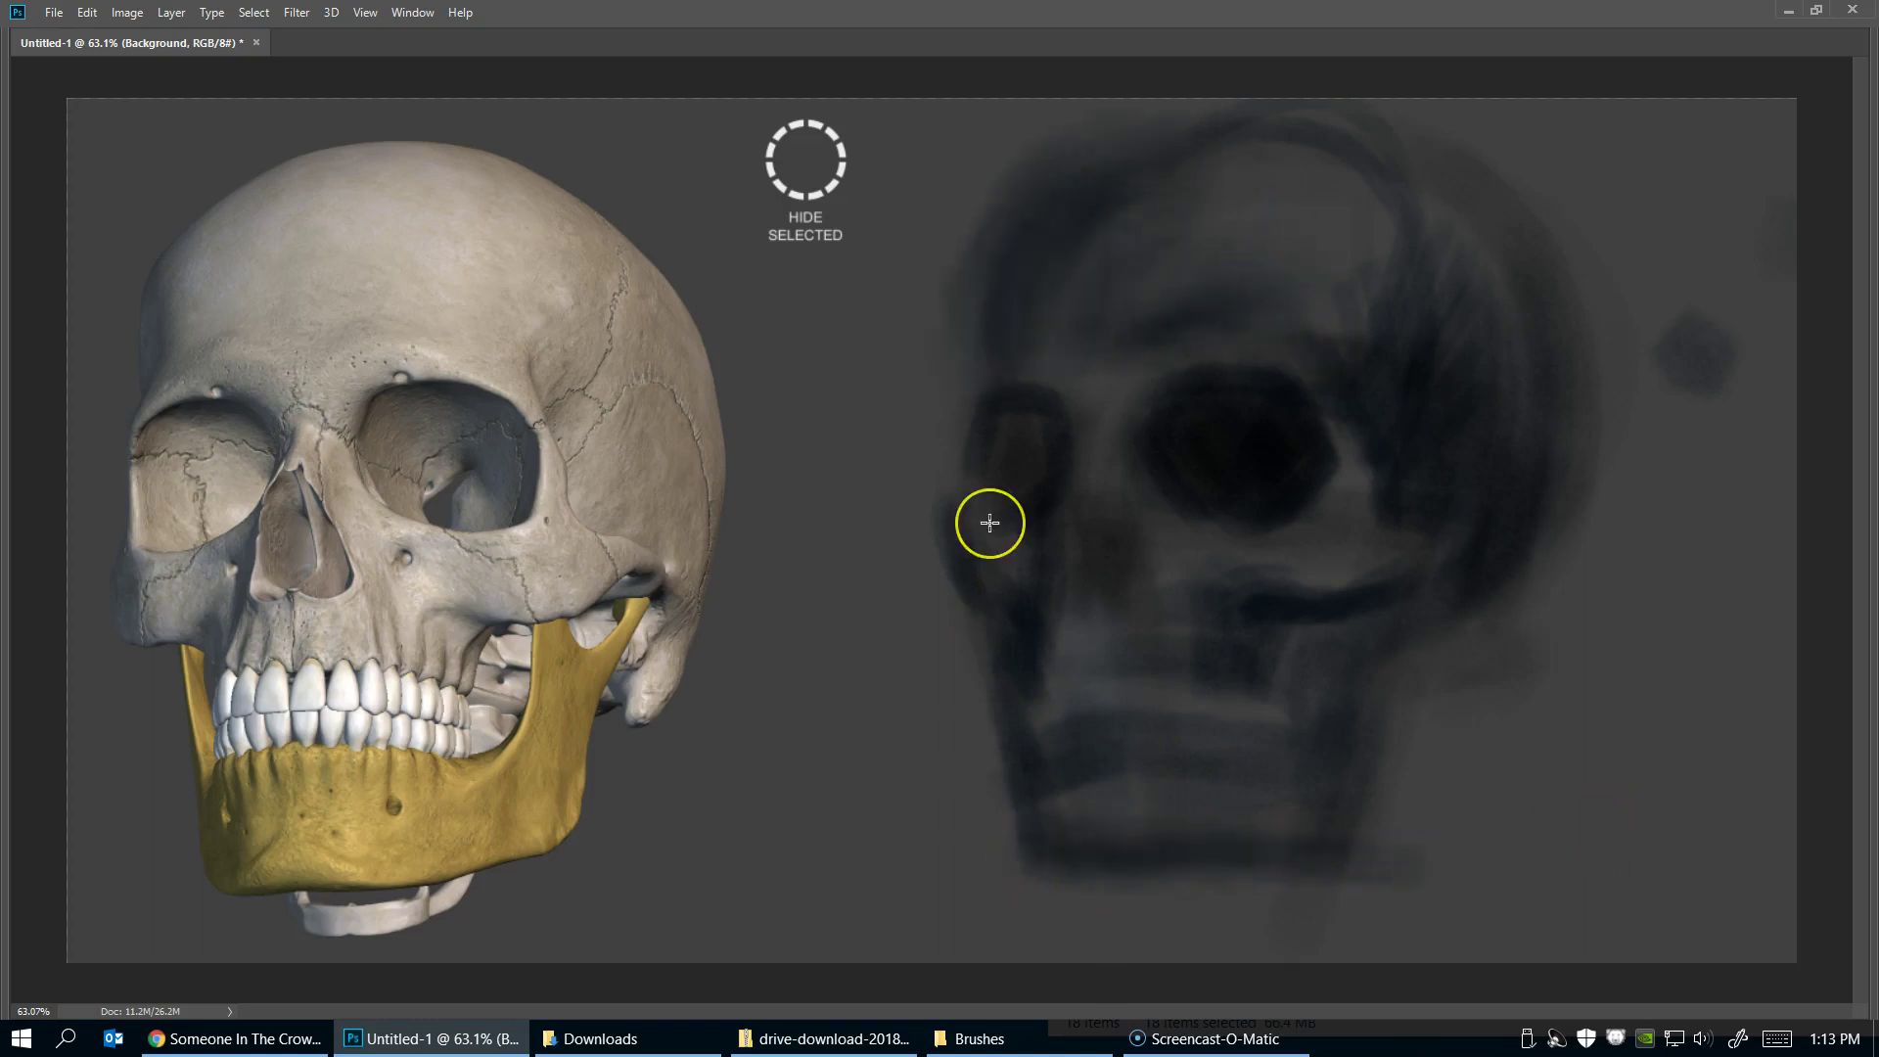
# Sample the light bone colour from the reference forehead and paint a forehead highlight
pyautogui.keyDown('alt'); pyautogui.click(448, 252); pyautogui.keyUp('alt')
pyautogui.moveTo(1302, 189); pyautogui.dragTo(1208, 365)
pyautogui.moveTo(1275, 202); pyautogui.dragTo(1334, 193)
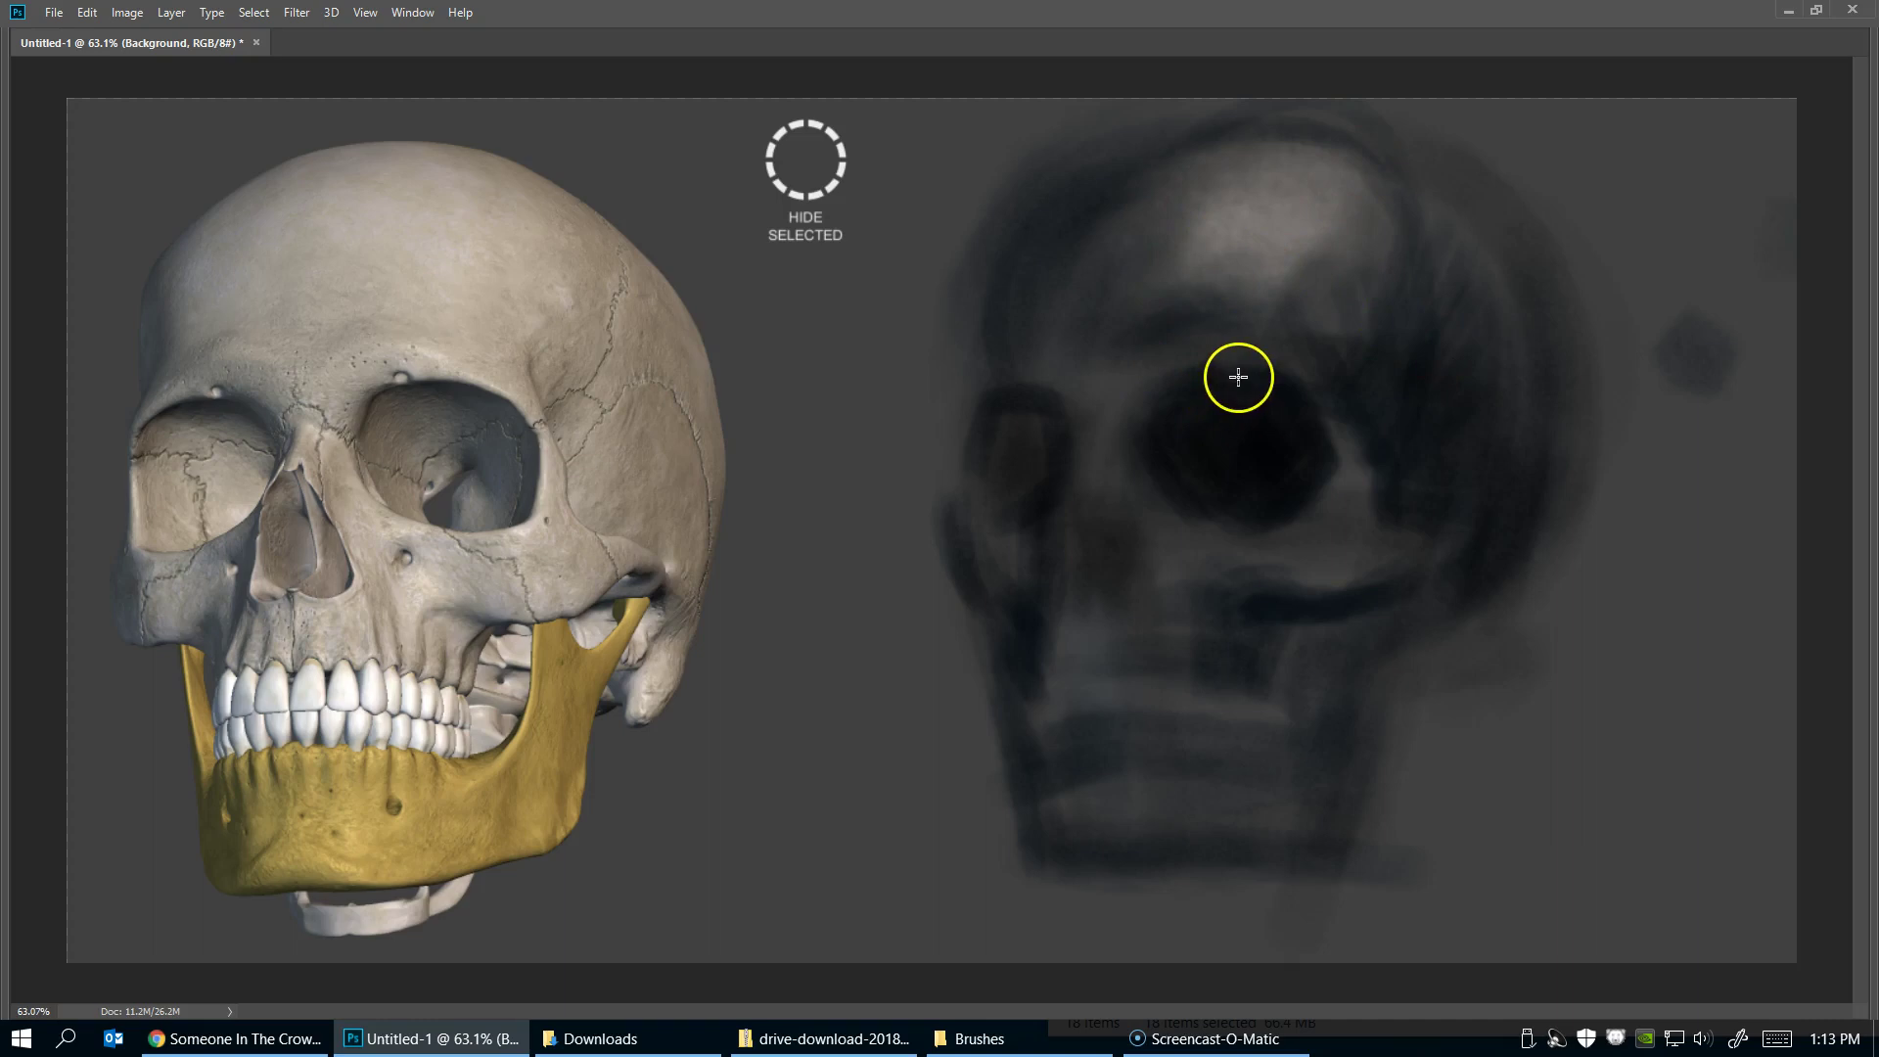
# Brighten the forehead, brow ridge and lower eye-socket rim with light cream strokes
pyautogui.moveTo(1260, 159); pyautogui.dragTo(1073, 266)
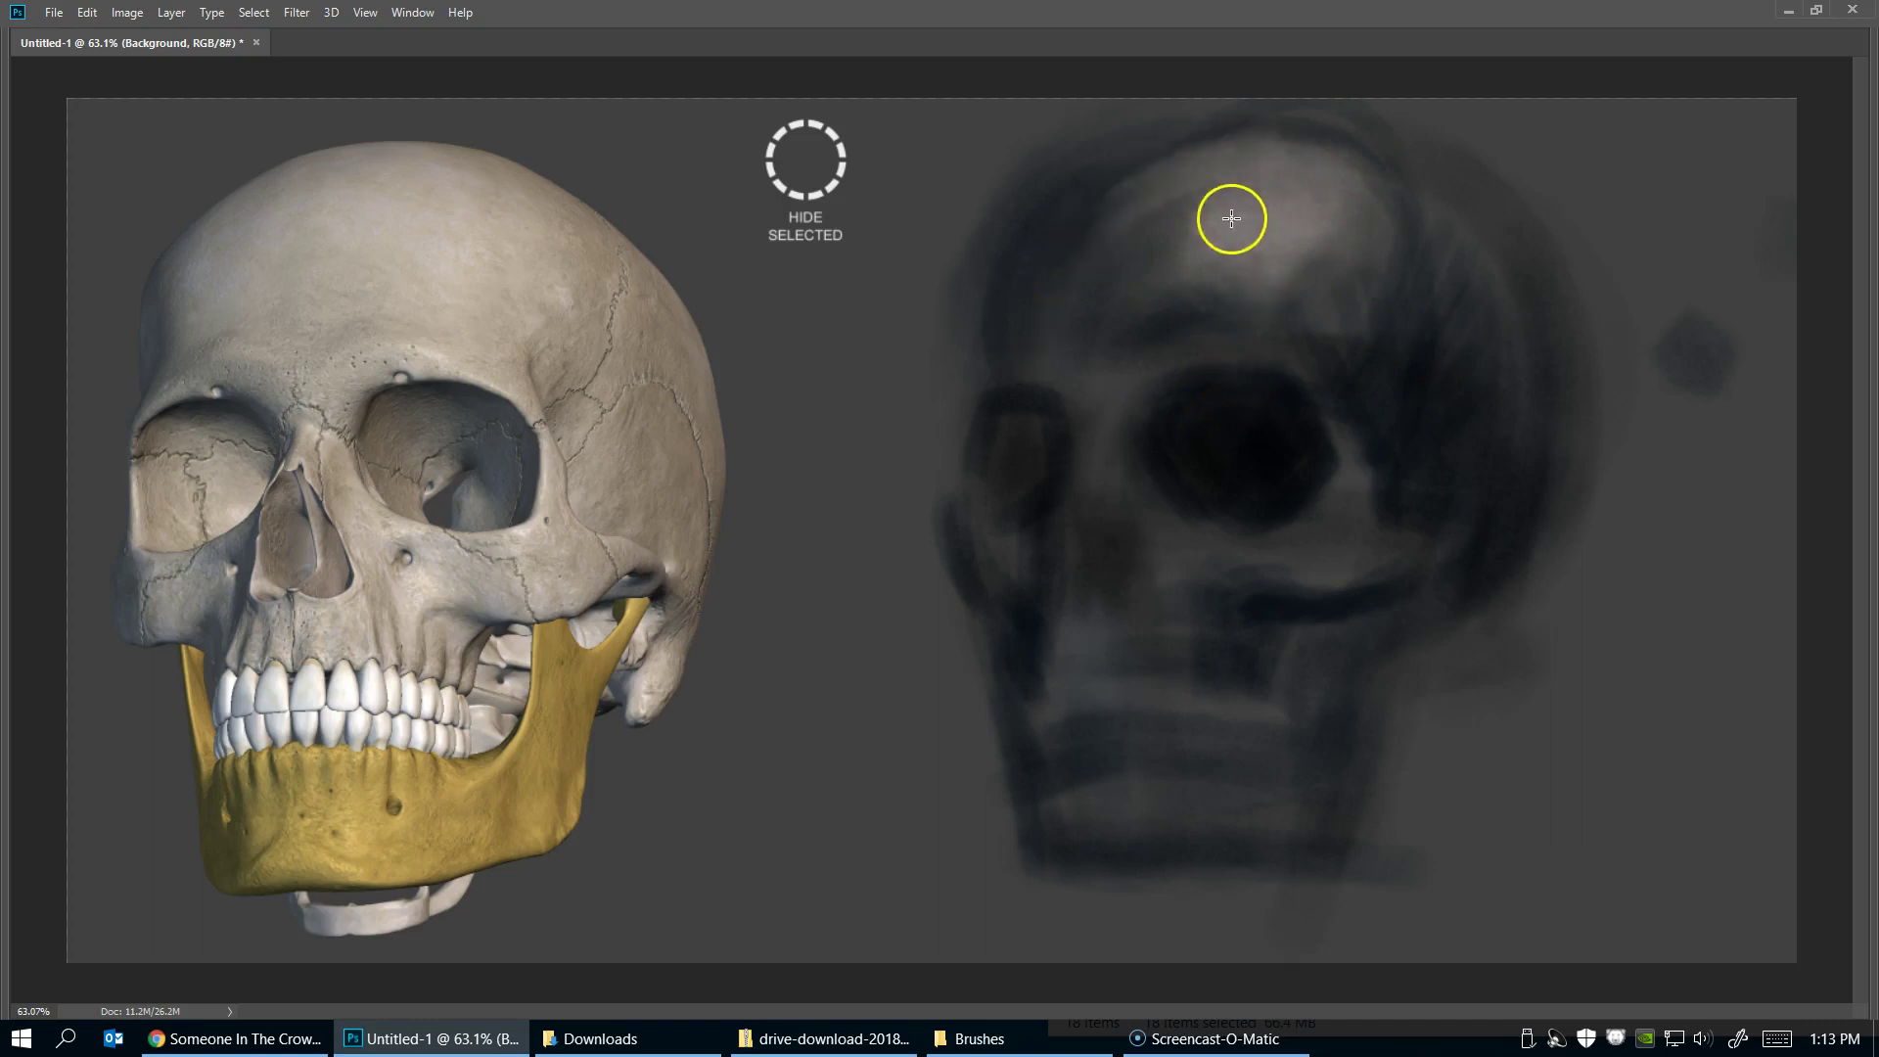
pyautogui.click(1163, 215)
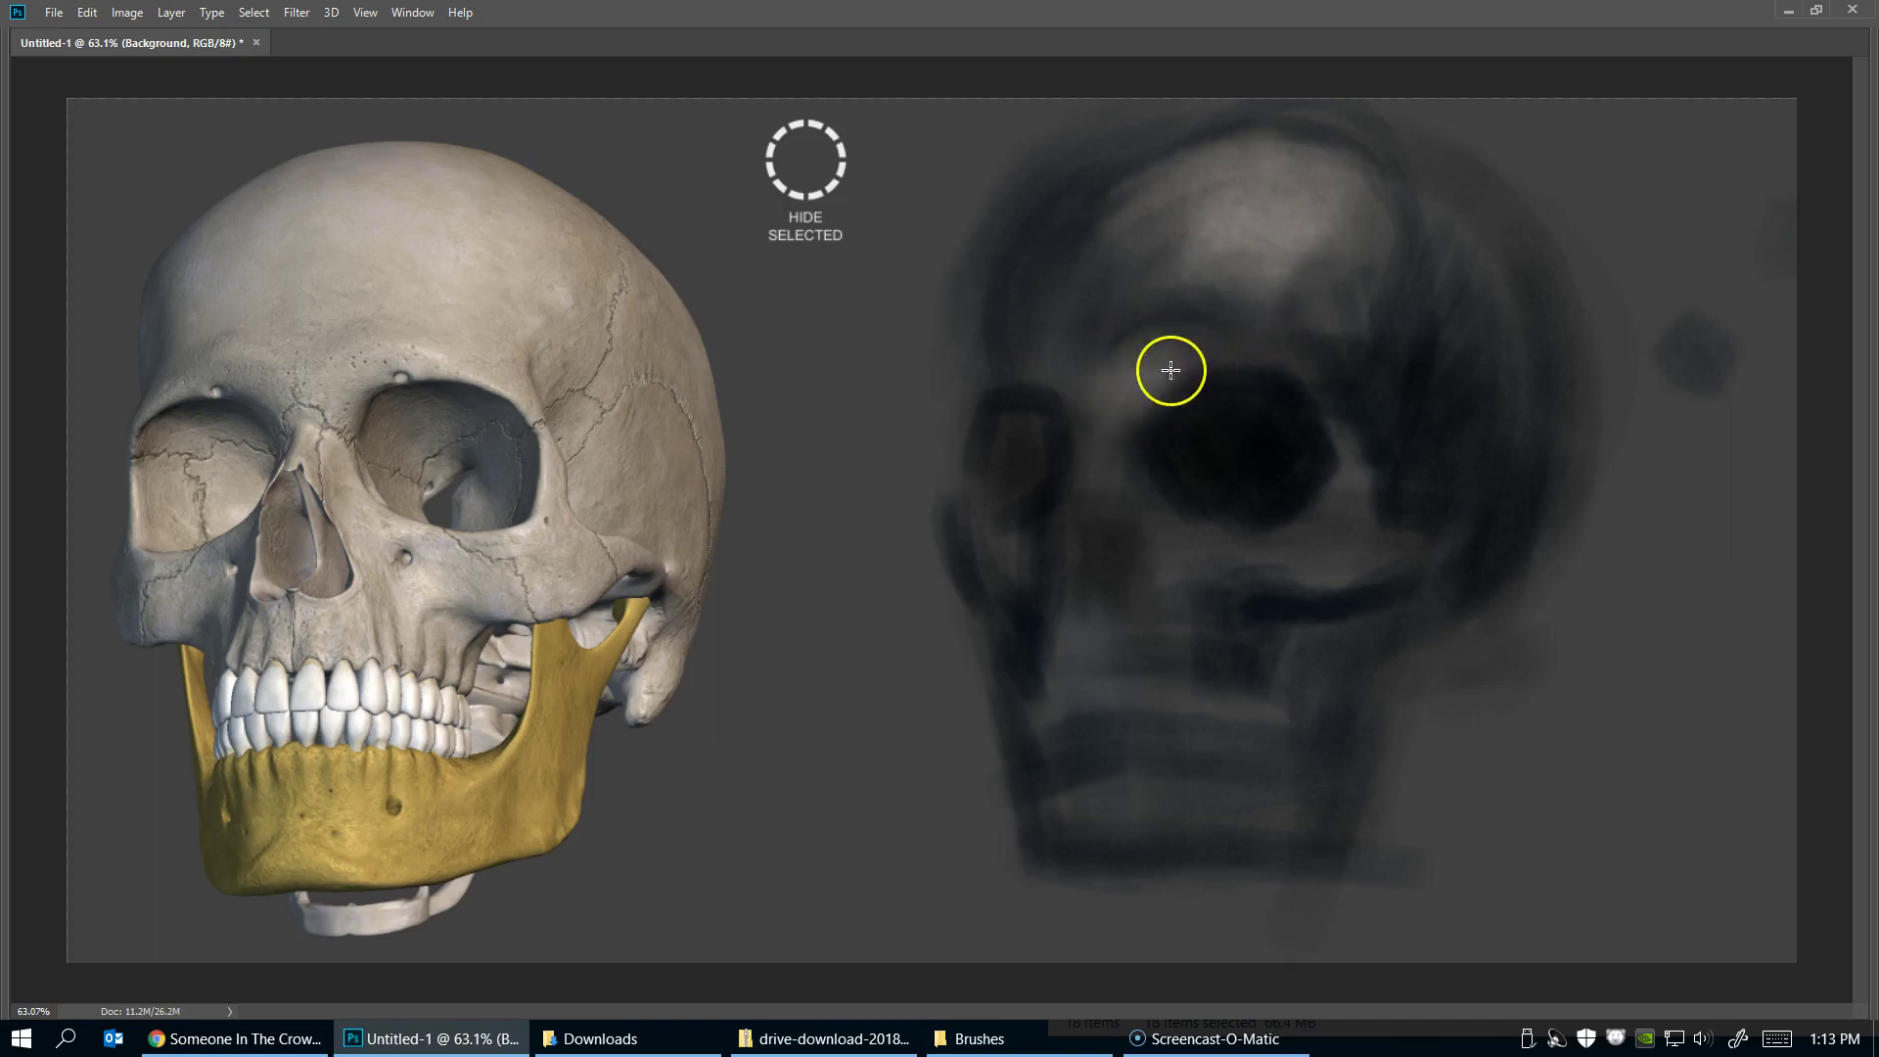
pyautogui.moveTo(1162, 356); pyautogui.dragTo(1234, 362)
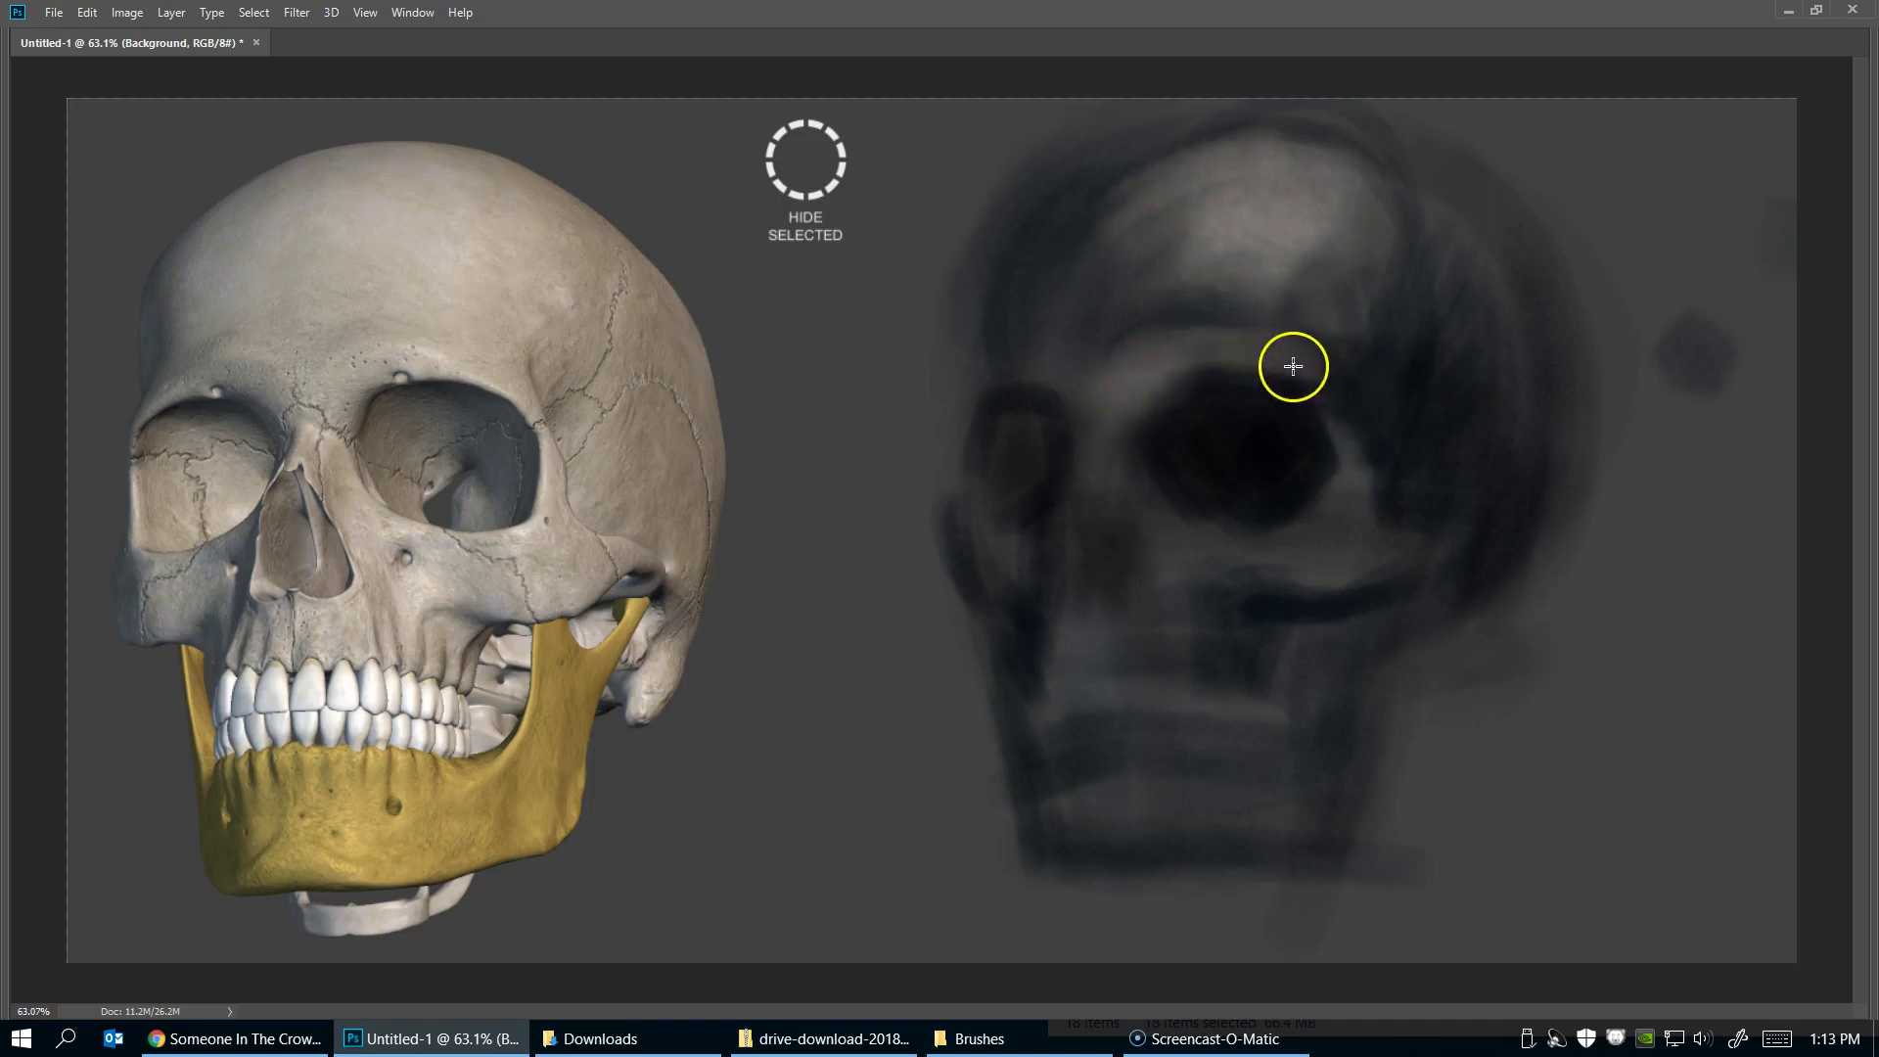
pyautogui.moveTo(1351, 435); pyautogui.dragTo(1208, 591)
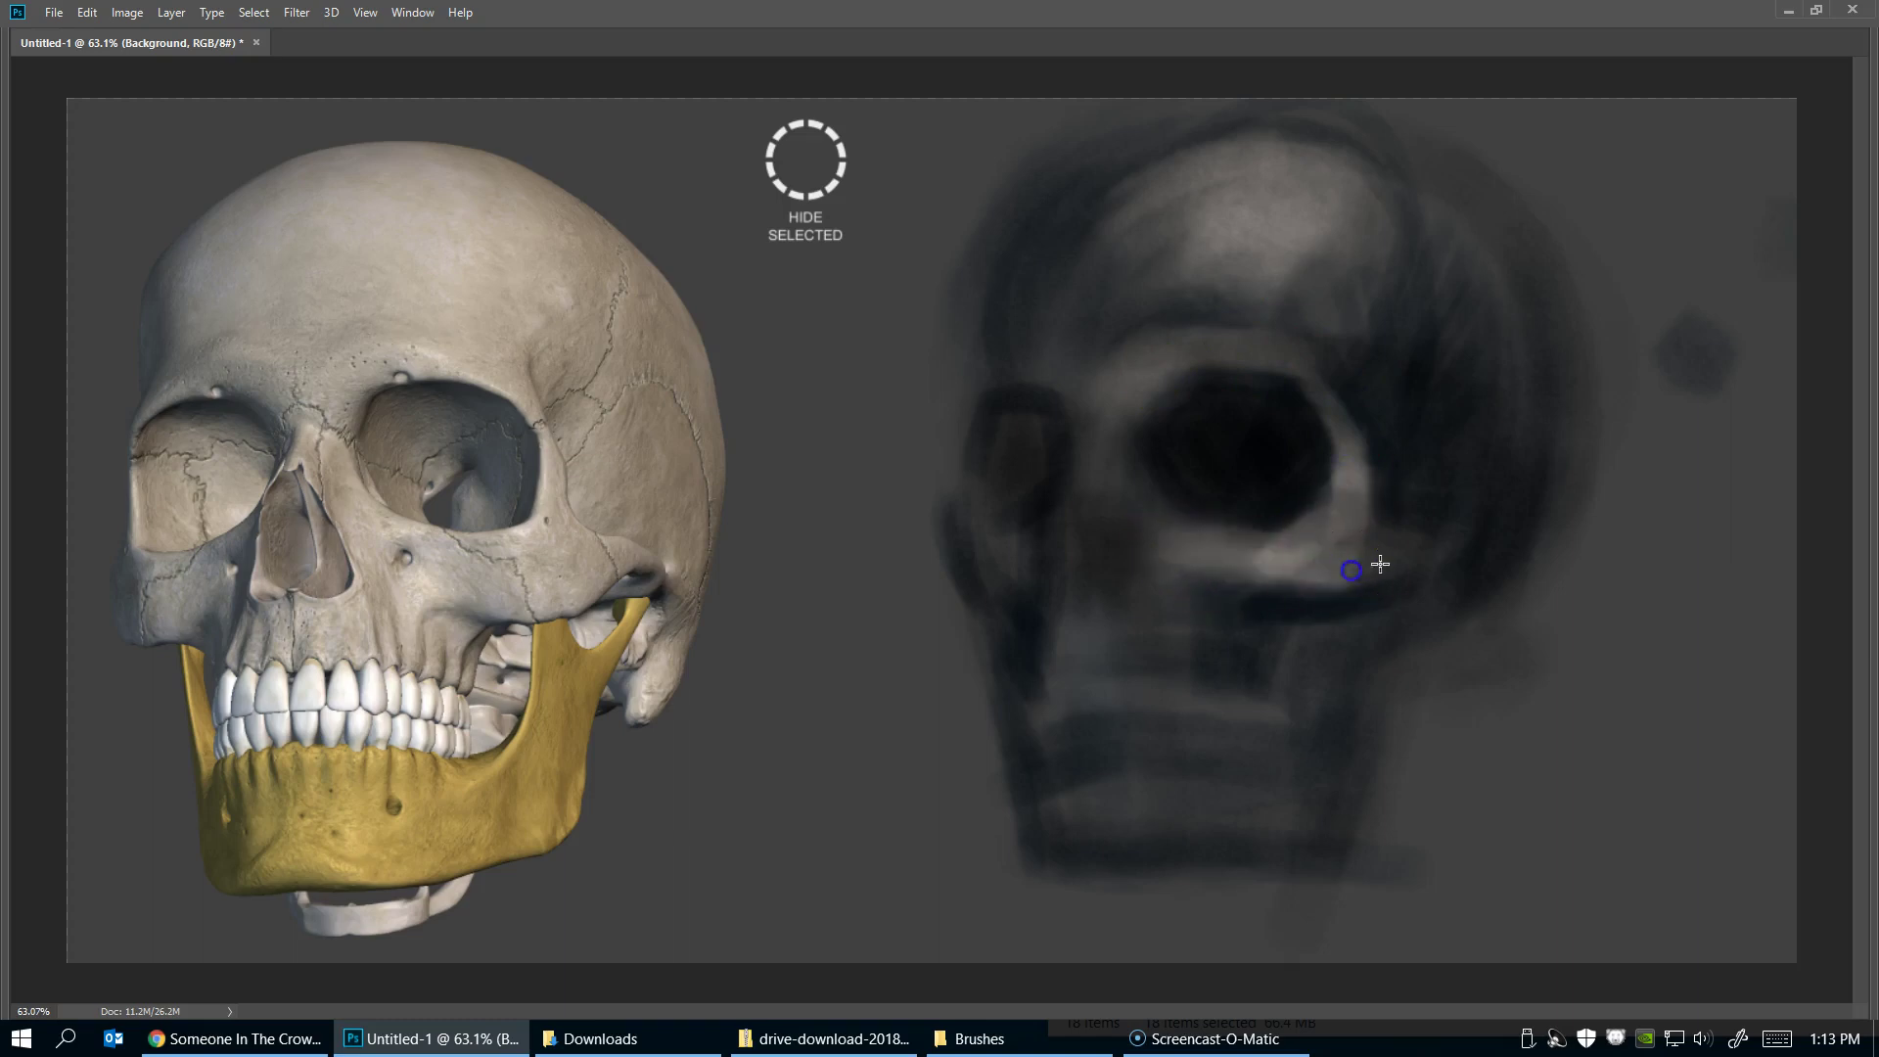
pyautogui.moveTo(1367, 512)
pyautogui.mouseDown()
pyautogui.moveTo(1094, 458)
pyautogui.moveTo(1169, 568)
pyautogui.mouseUp()
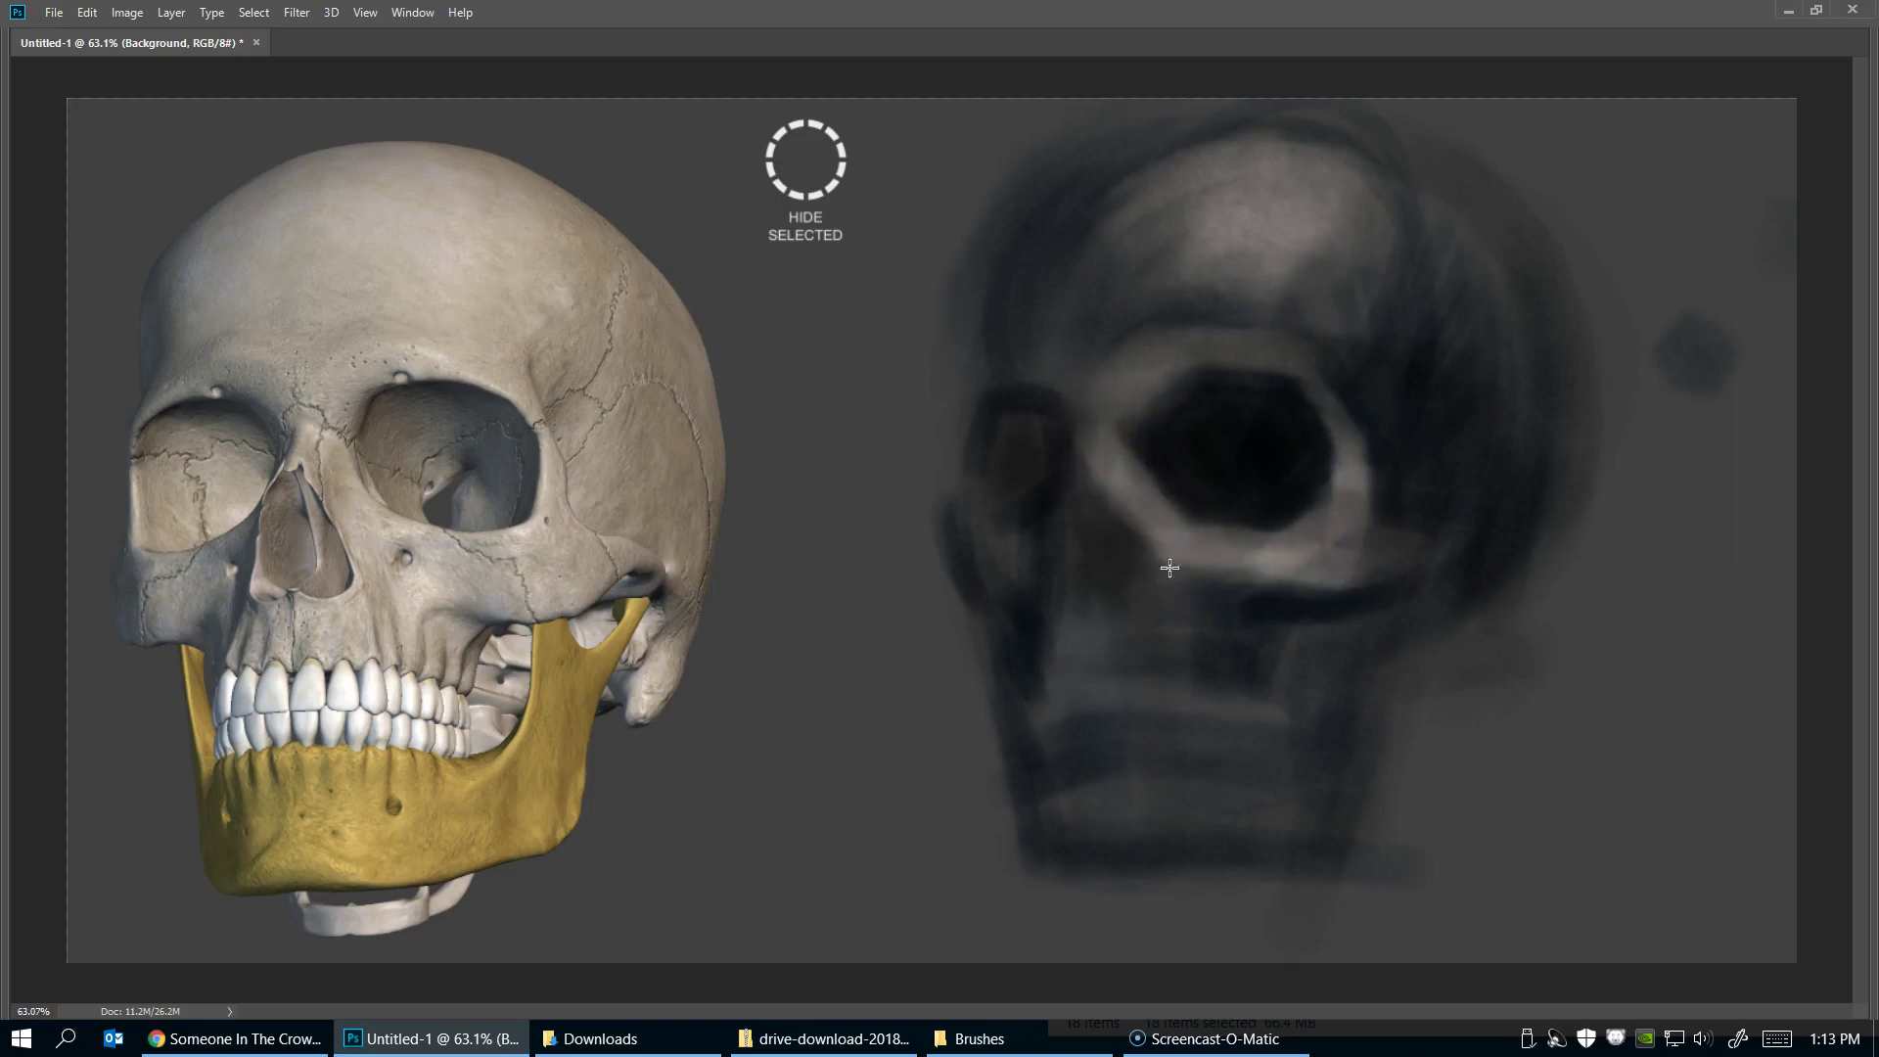
# Highlight the eye socket's left and upper-left rim and the skull's left edge
pyautogui.moveTo(1082, 468); pyautogui.dragTo(1074, 486)
pyautogui.moveTo(1087, 408)
pyautogui.mouseDown()
pyautogui.moveTo(1047, 343)
pyautogui.moveTo(982, 398)
pyautogui.mouseUp()
pyautogui.moveTo(1106, 333)
pyautogui.mouseDown()
pyautogui.moveTo(995, 398)
pyautogui.moveTo(1158, 319)
pyautogui.moveTo(973, 475)
pyautogui.moveTo(965, 579)
pyautogui.mouseUp()
pyautogui.click(1087, 547)
pyautogui.moveTo(1048, 480)
pyautogui.mouseDown()
pyautogui.moveTo(1060, 443)
pyautogui.moveTo(1016, 497)
pyautogui.mouseUp()
pyautogui.moveTo(1009, 402); pyautogui.dragTo(981, 508)
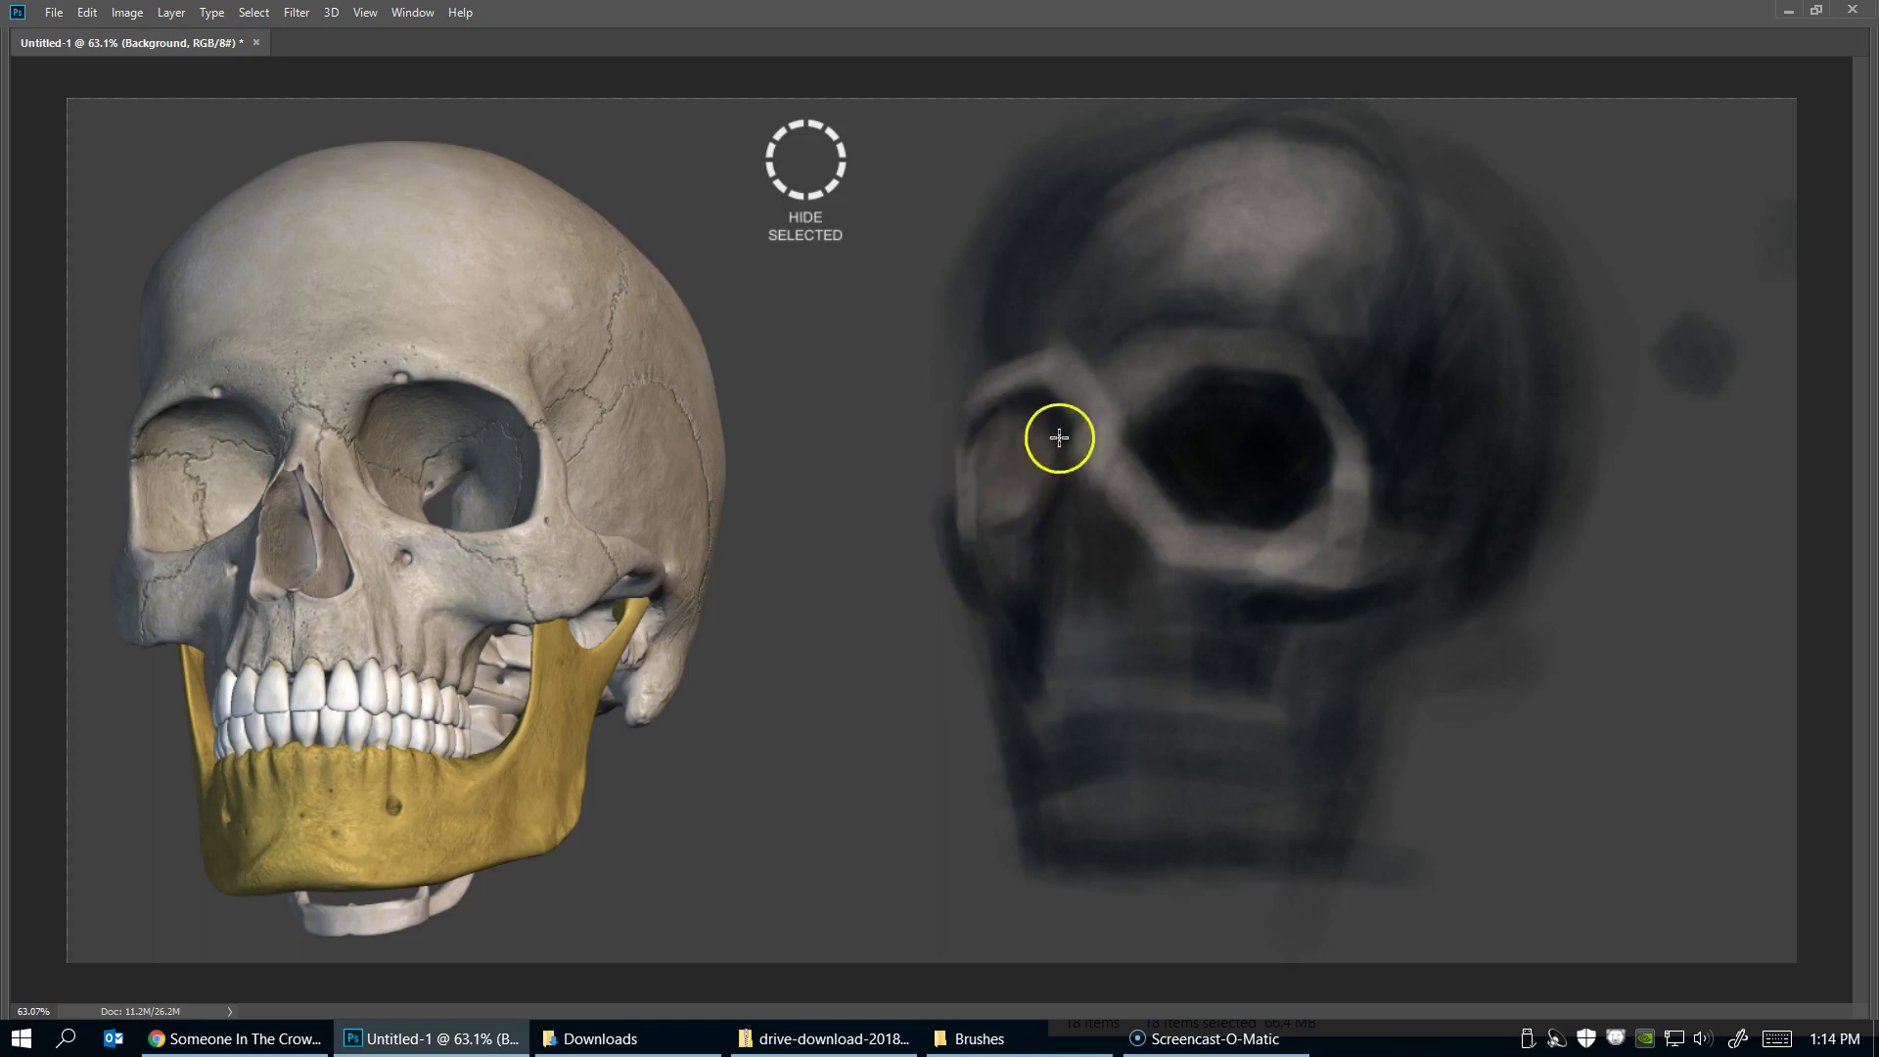
# Repaint the lower socket edge and cheekbone, adding a highlight above-right of the socket
pyautogui.moveTo(1169, 460)
pyautogui.mouseDown()
pyautogui.moveTo(1195, 496)
pyautogui.moveTo(1281, 407)
pyautogui.moveTo(1158, 466)
pyautogui.moveTo(1210, 543)
pyautogui.moveTo(1250, 495)
pyautogui.moveTo(1330, 558)
pyautogui.moveTo(1351, 499)
pyautogui.mouseUp()
pyautogui.moveTo(1210, 544)
pyautogui.mouseDown()
pyautogui.moveTo(1125, 469)
pyautogui.moveTo(1171, 613)
pyautogui.moveTo(1171, 596)
pyautogui.moveTo(1149, 663)
pyautogui.moveTo(1158, 528)
pyautogui.moveTo(1390, 590)
pyautogui.moveTo(1334, 591)
pyautogui.moveTo(1376, 538)
pyautogui.moveTo(1334, 562)
pyautogui.moveTo(1434, 553)
pyautogui.moveTo(1342, 487)
pyautogui.moveTo(1426, 554)
pyautogui.moveTo(1397, 587)
pyautogui.moveTo(1478, 575)
pyautogui.moveTo(1351, 529)
pyautogui.moveTo(1468, 570)
pyautogui.moveTo(1435, 544)
pyautogui.moveTo(1412, 608)
pyautogui.mouseUp()
pyautogui.moveTo(1479, 495); pyautogui.dragTo(1392, 437)
# Rework the cheekbone highlight and smooth and lighten the forehead and brow
pyautogui.moveTo(1426, 335)
pyautogui.mouseDown()
pyautogui.moveTo(1398, 458)
pyautogui.moveTo(1422, 449)
pyautogui.moveTo(1455, 369)
pyautogui.mouseUp()
pyautogui.moveTo(1405, 495)
pyautogui.mouseDown()
pyautogui.moveTo(1468, 320)
pyautogui.moveTo(1418, 520)
pyautogui.moveTo(1516, 519)
pyautogui.moveTo(1489, 538)
pyautogui.mouseUp()
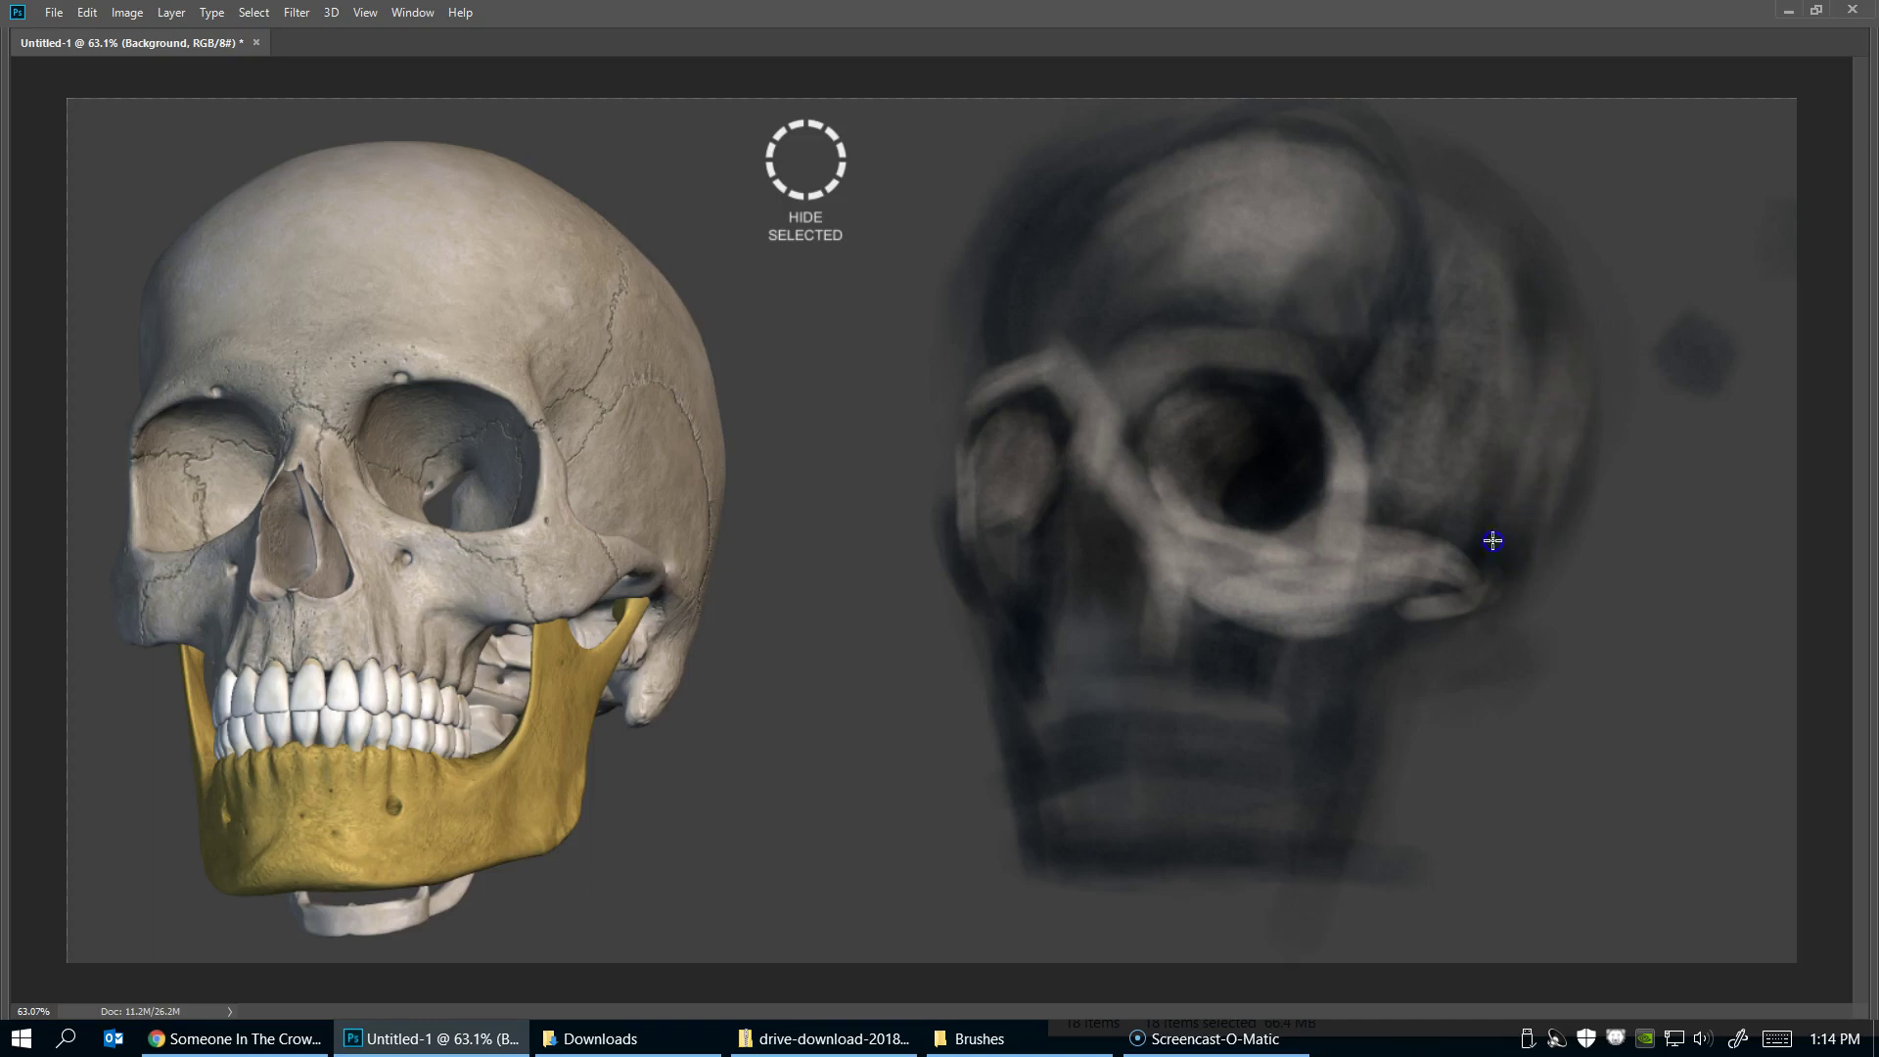
pyautogui.moveTo(1393, 461)
pyautogui.mouseDown()
pyautogui.moveTo(1513, 549)
pyautogui.moveTo(1482, 555)
pyautogui.mouseUp()
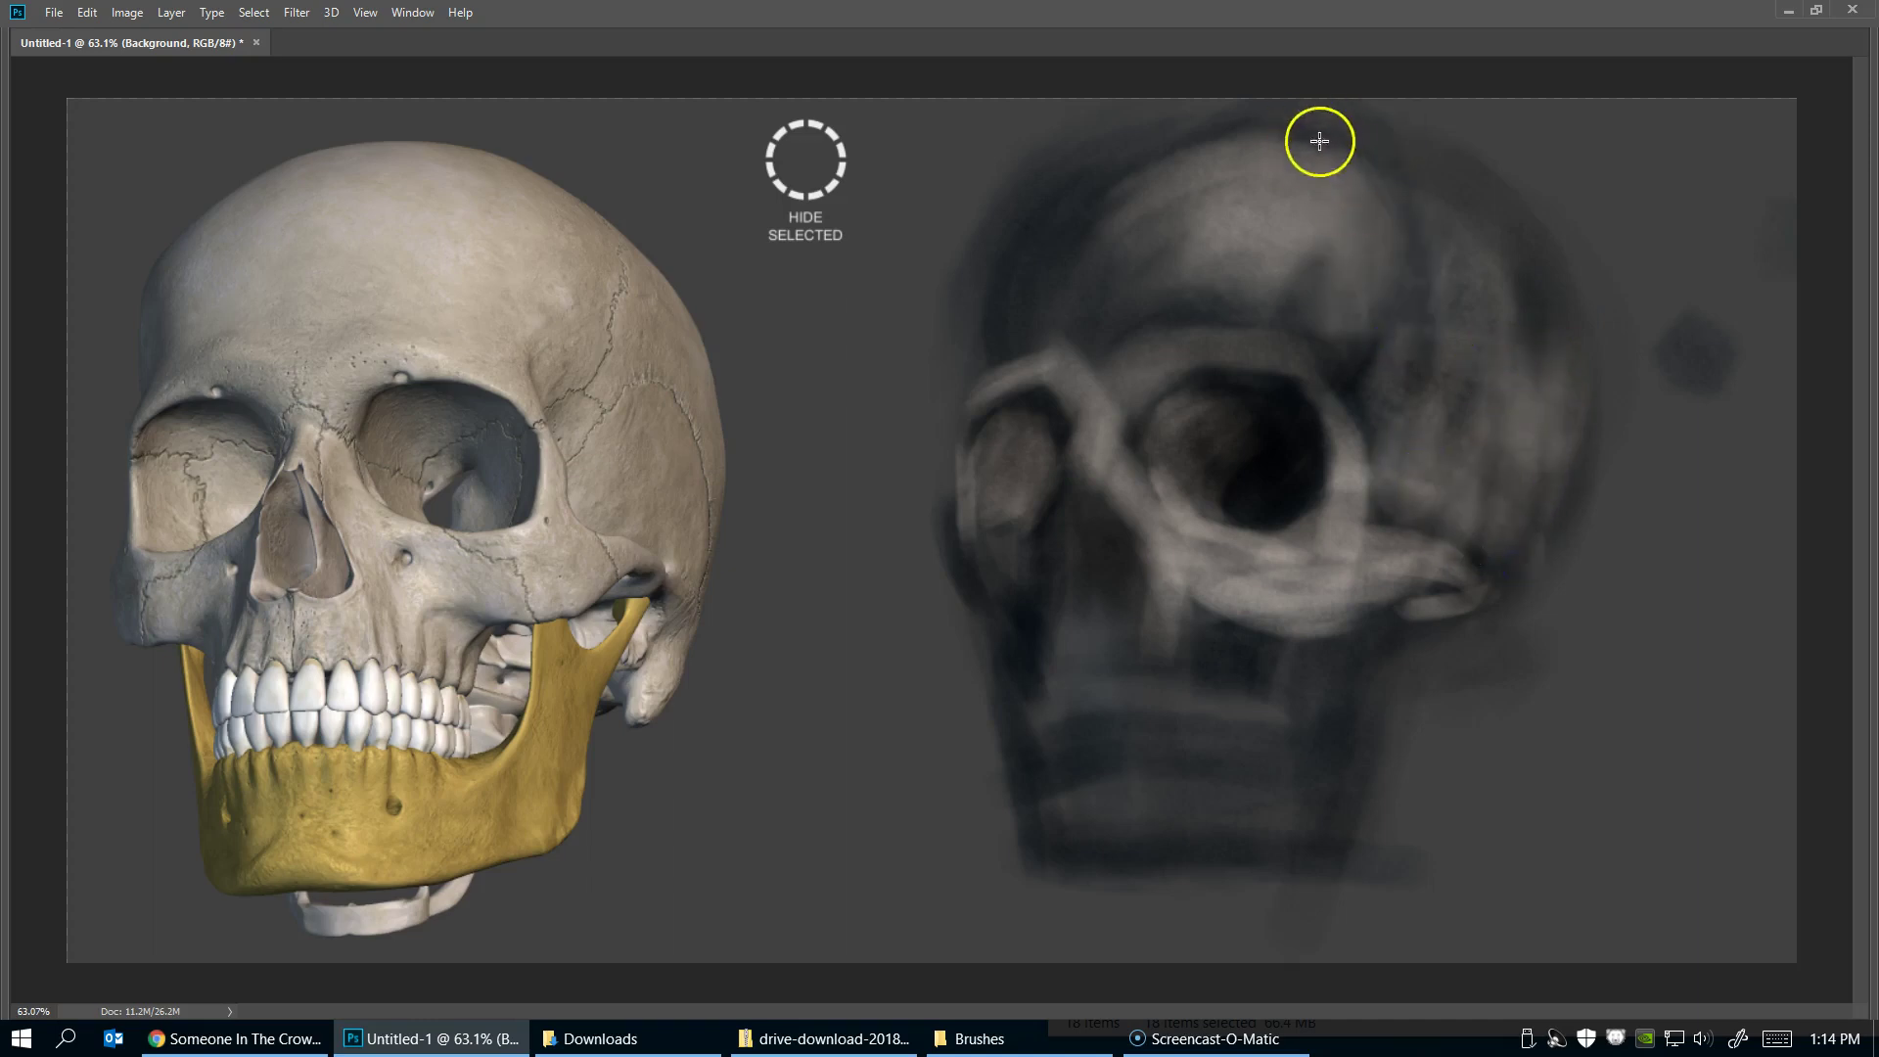
pyautogui.moveTo(1408, 171)
pyautogui.mouseDown()
pyautogui.moveTo(1128, 231)
pyautogui.moveTo(1242, 155)
pyautogui.moveTo(1007, 310)
pyautogui.mouseUp()
pyautogui.moveTo(1210, 223)
pyautogui.mouseDown()
pyautogui.moveTo(1279, 264)
pyautogui.moveTo(1059, 334)
pyautogui.mouseUp()
pyautogui.moveTo(1202, 161)
pyautogui.mouseDown()
pyautogui.moveTo(1175, 407)
pyautogui.moveTo(1242, 293)
pyautogui.mouseUp()
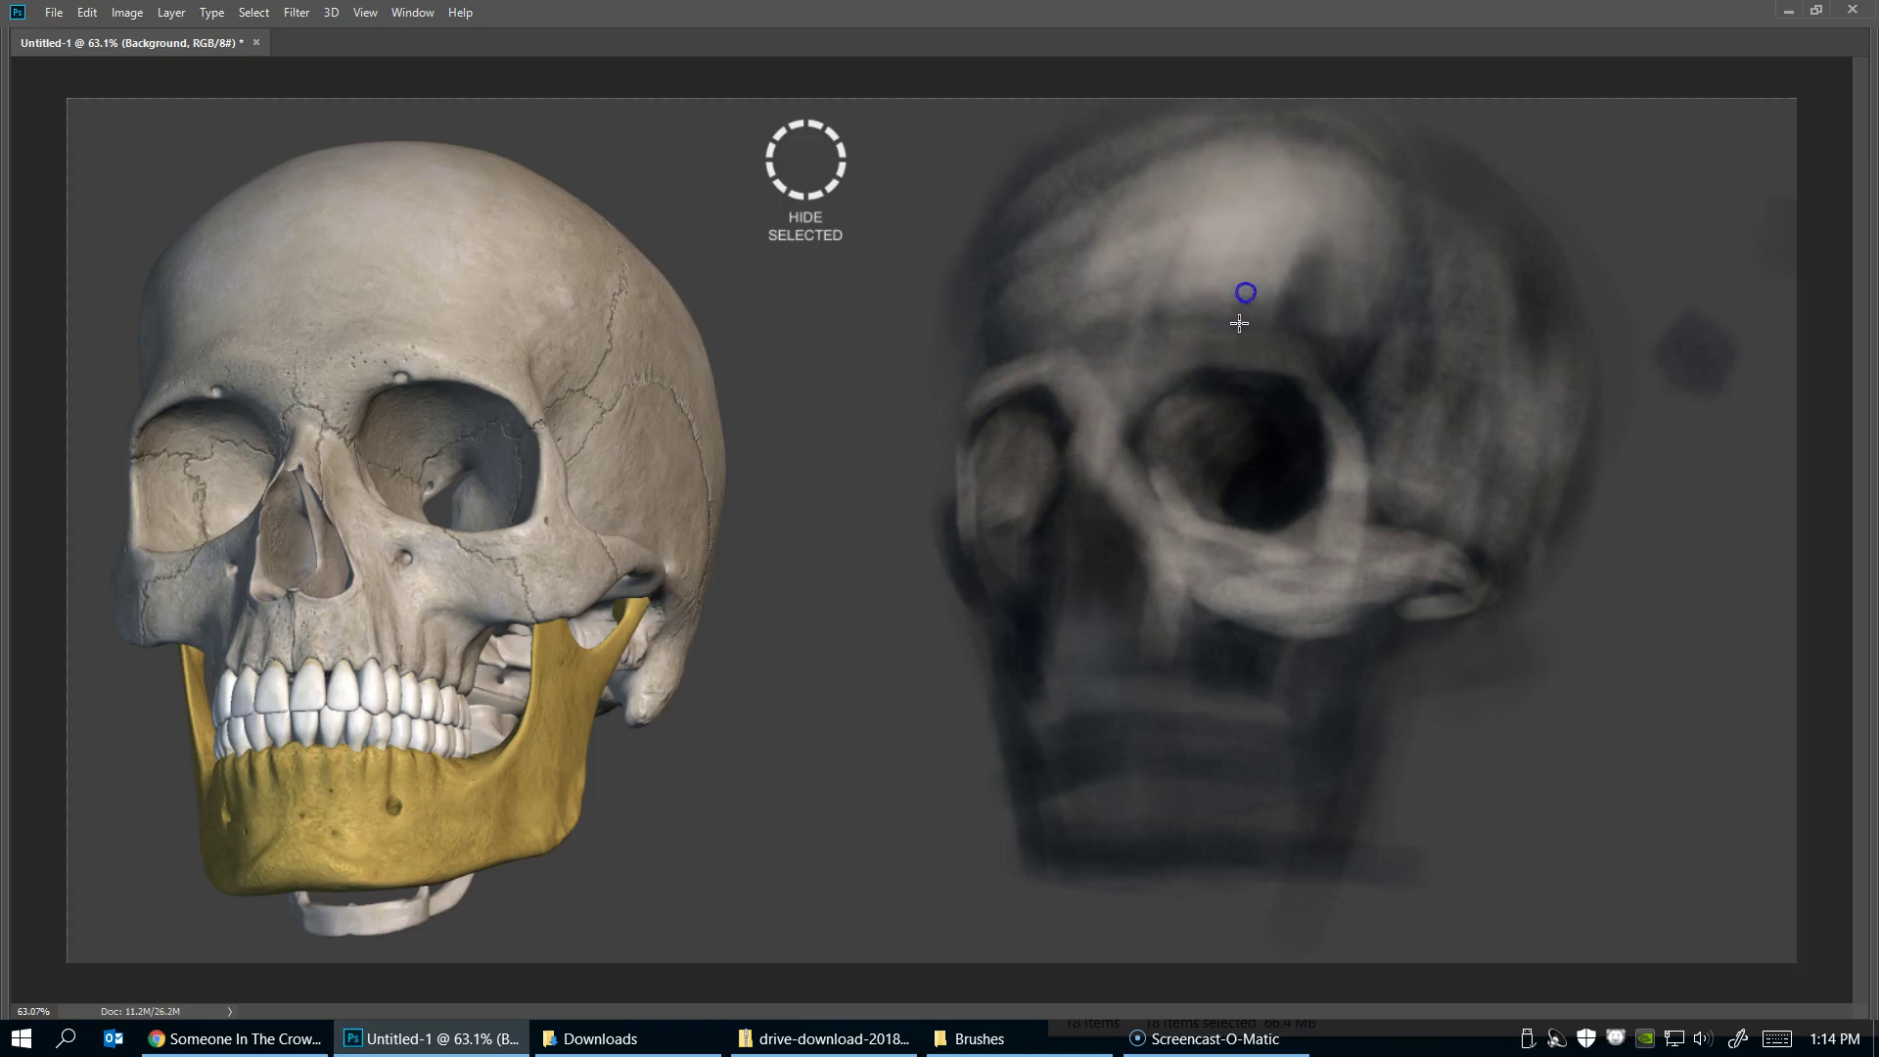
pyautogui.moveTo(1325, 209); pyautogui.dragTo(1308, 460)
# Lighten the right side of the cranium and add first light strokes on the jaw
pyautogui.moveTo(1380, 189)
pyautogui.mouseDown()
pyautogui.moveTo(1484, 277)
pyautogui.moveTo(1572, 452)
pyautogui.mouseUp()
pyautogui.moveTo(1376, 130)
pyautogui.mouseDown()
pyautogui.moveTo(1397, 193)
pyautogui.moveTo(1451, 168)
pyautogui.moveTo(1532, 304)
pyautogui.mouseUp()
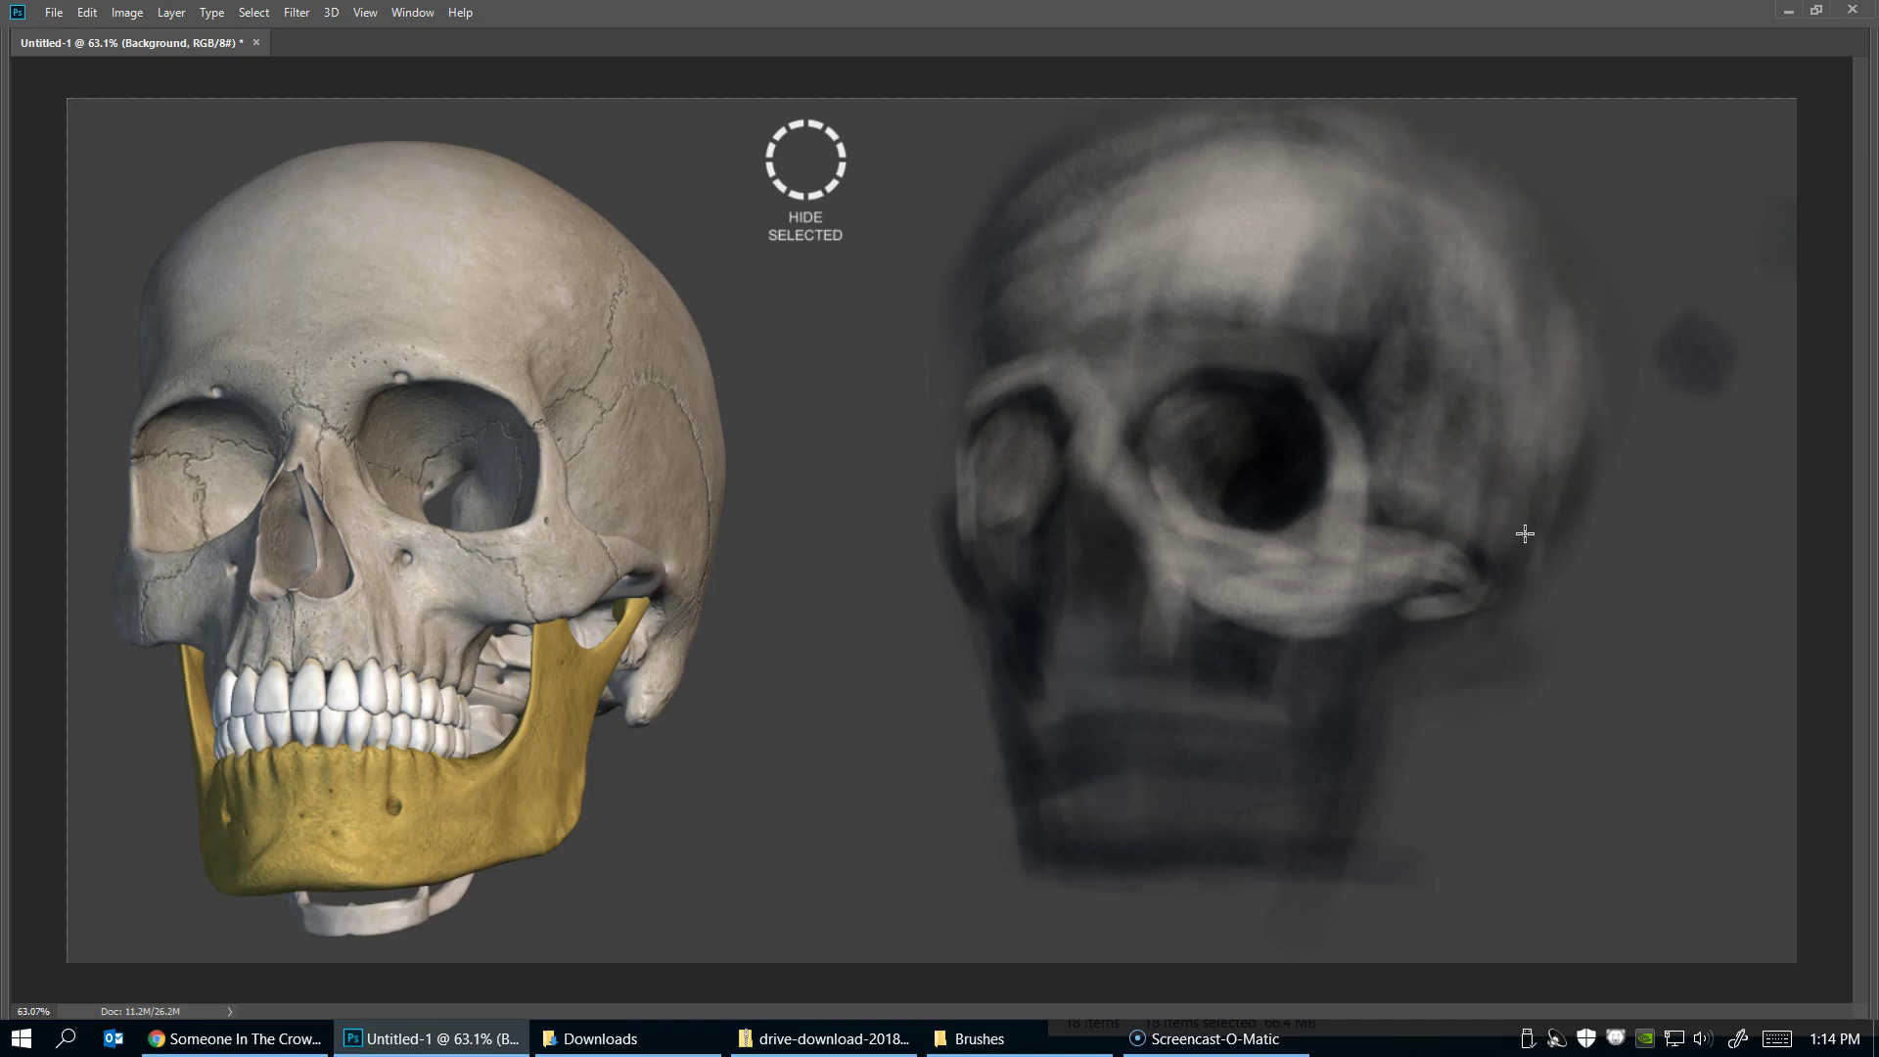
pyautogui.moveTo(1398, 177)
pyautogui.mouseDown()
pyautogui.moveTo(1439, 461)
pyautogui.moveTo(1406, 532)
pyautogui.moveTo(1531, 545)
pyautogui.moveTo(1550, 493)
pyautogui.mouseUp()
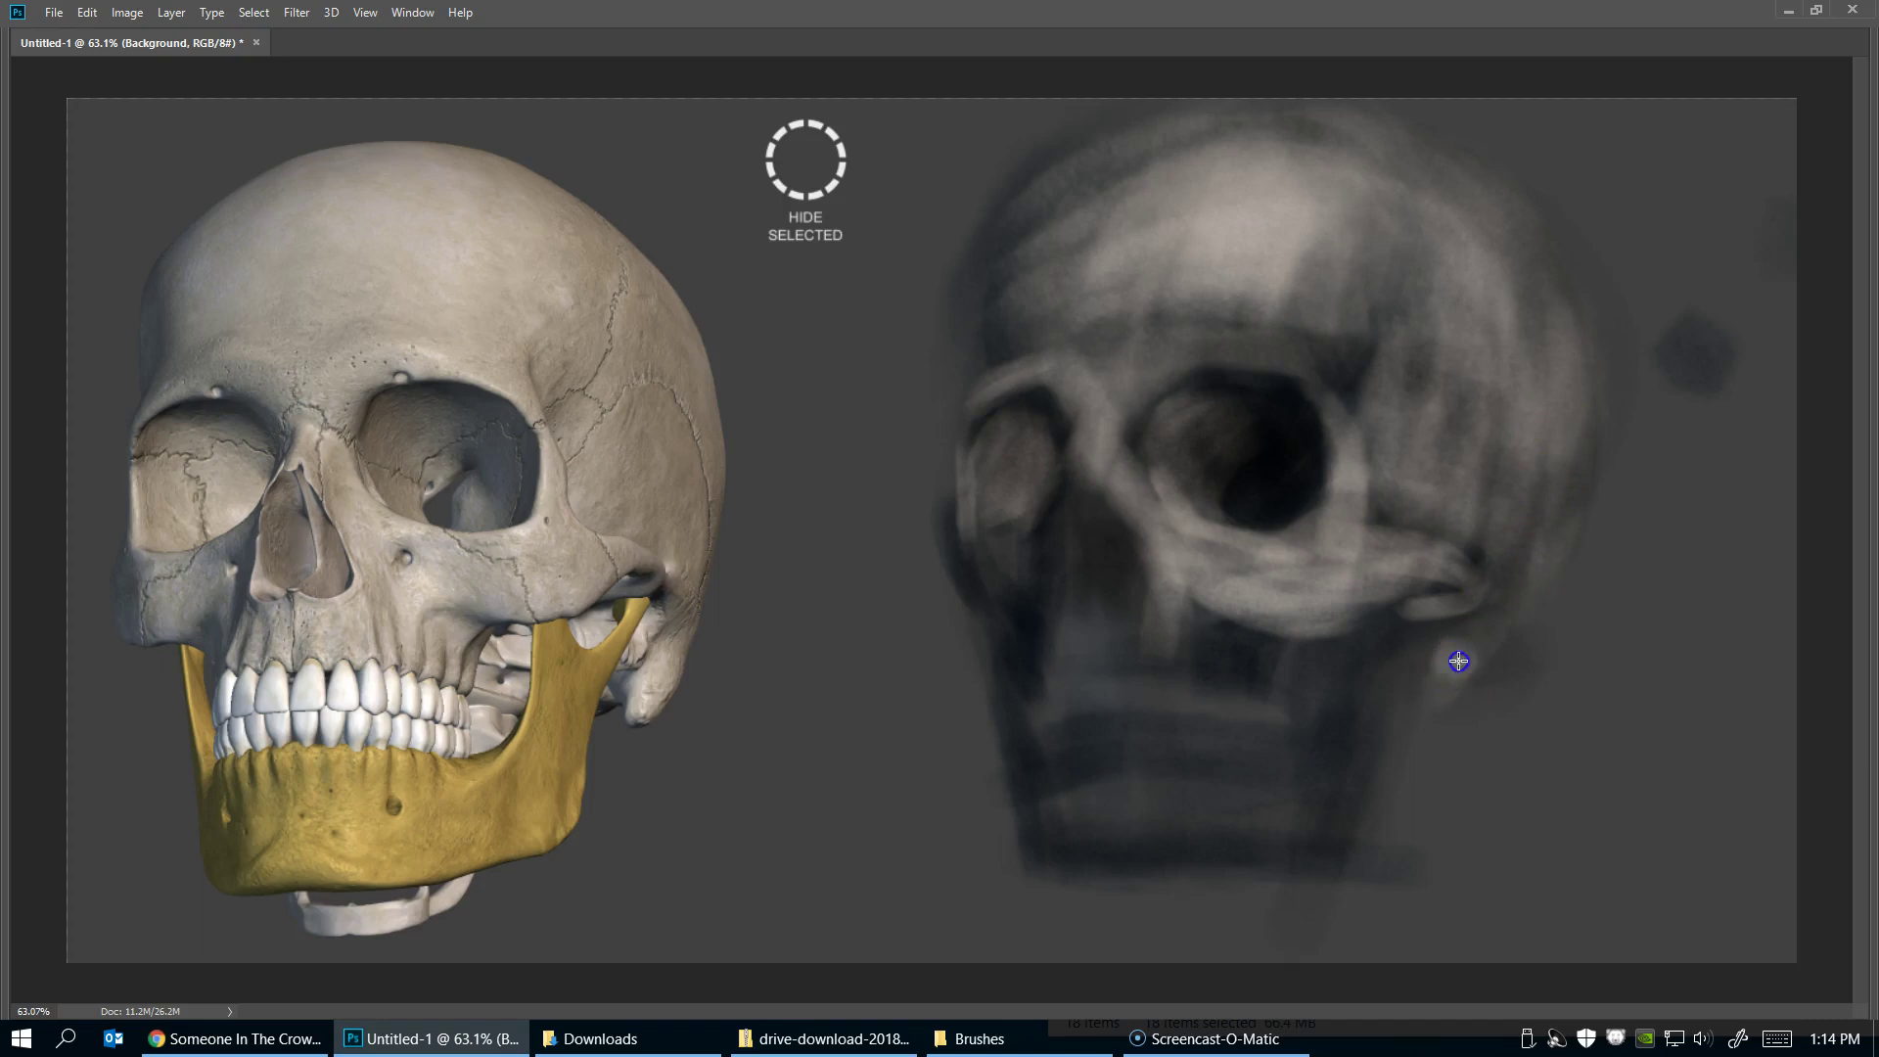
pyautogui.moveTo(1451, 666); pyautogui.dragTo(1355, 714)
pyautogui.moveTo(1338, 642)
pyautogui.mouseDown()
pyautogui.moveTo(1319, 772)
pyautogui.moveTo(1250, 800)
pyautogui.mouseUp()
# Brighten the left cheek, temple and cranium edge with light strokes
pyautogui.moveTo(1129, 637); pyautogui.dragTo(1237, 666)
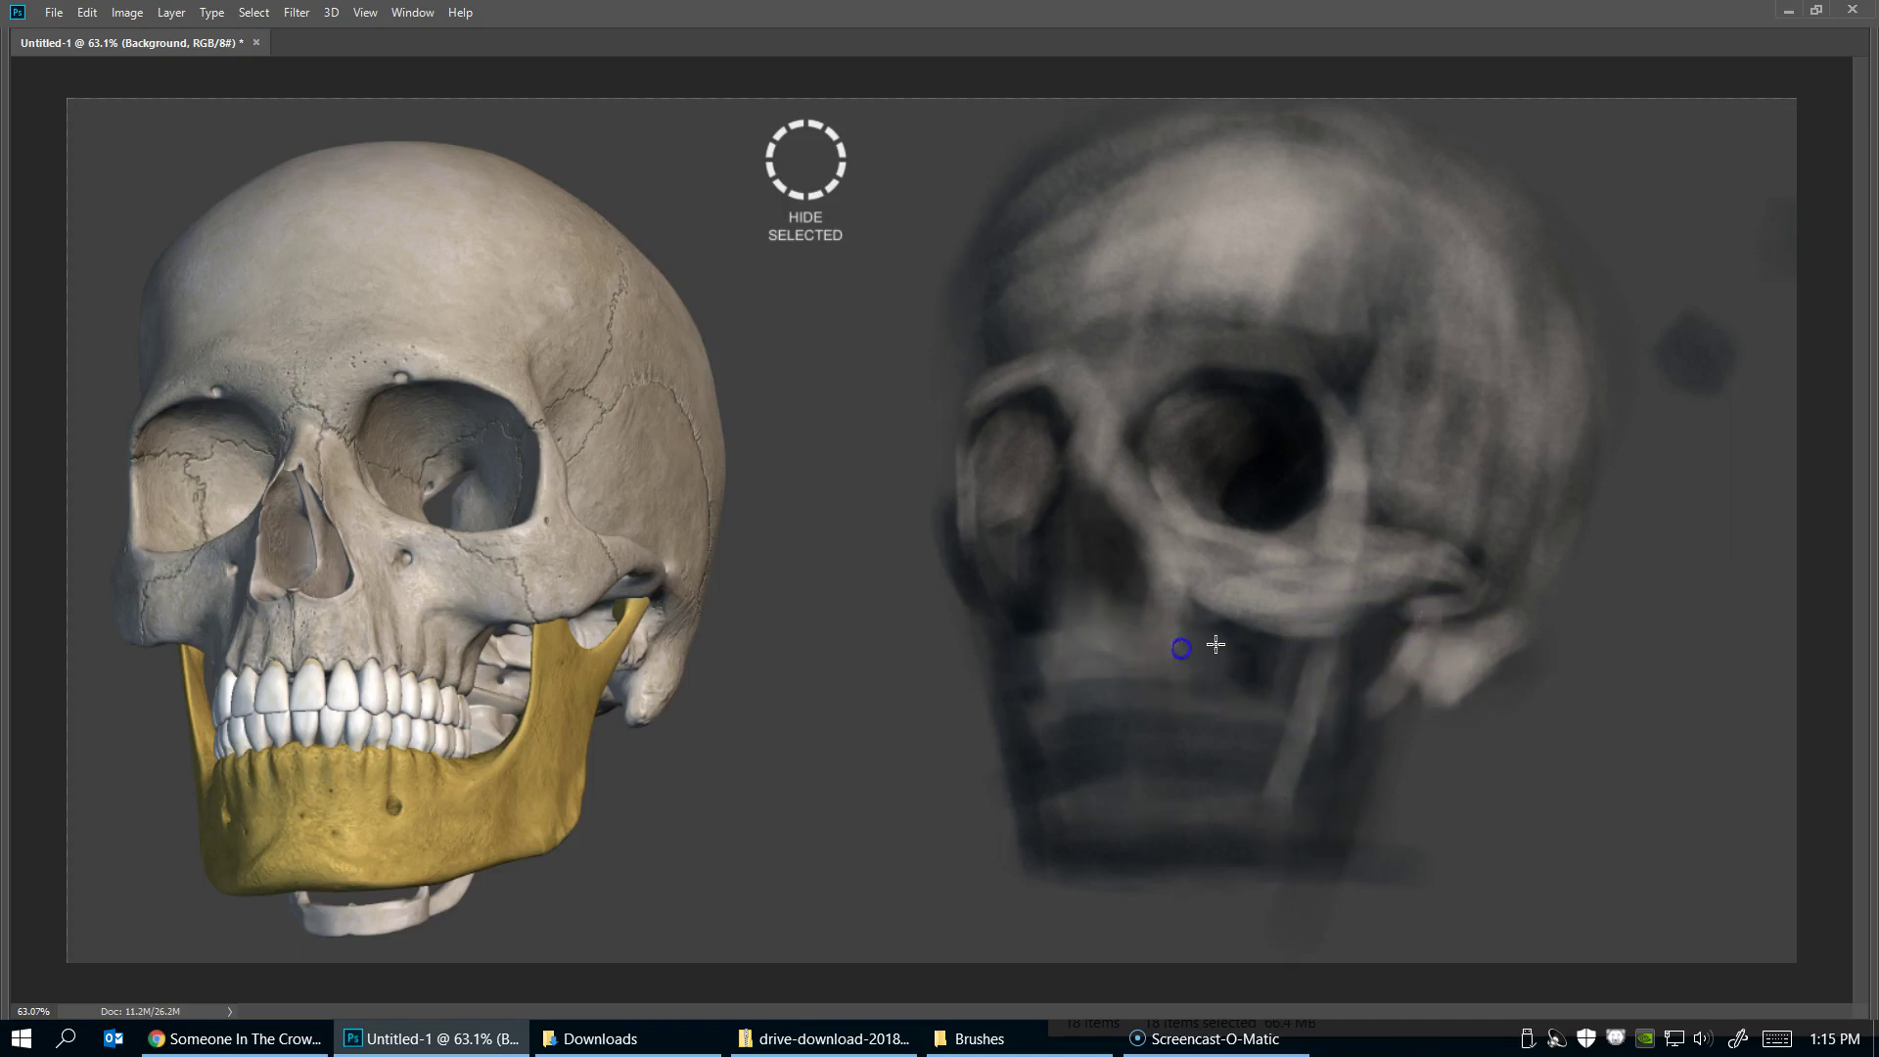
pyautogui.moveTo(1082, 600); pyautogui.dragTo(1052, 521)
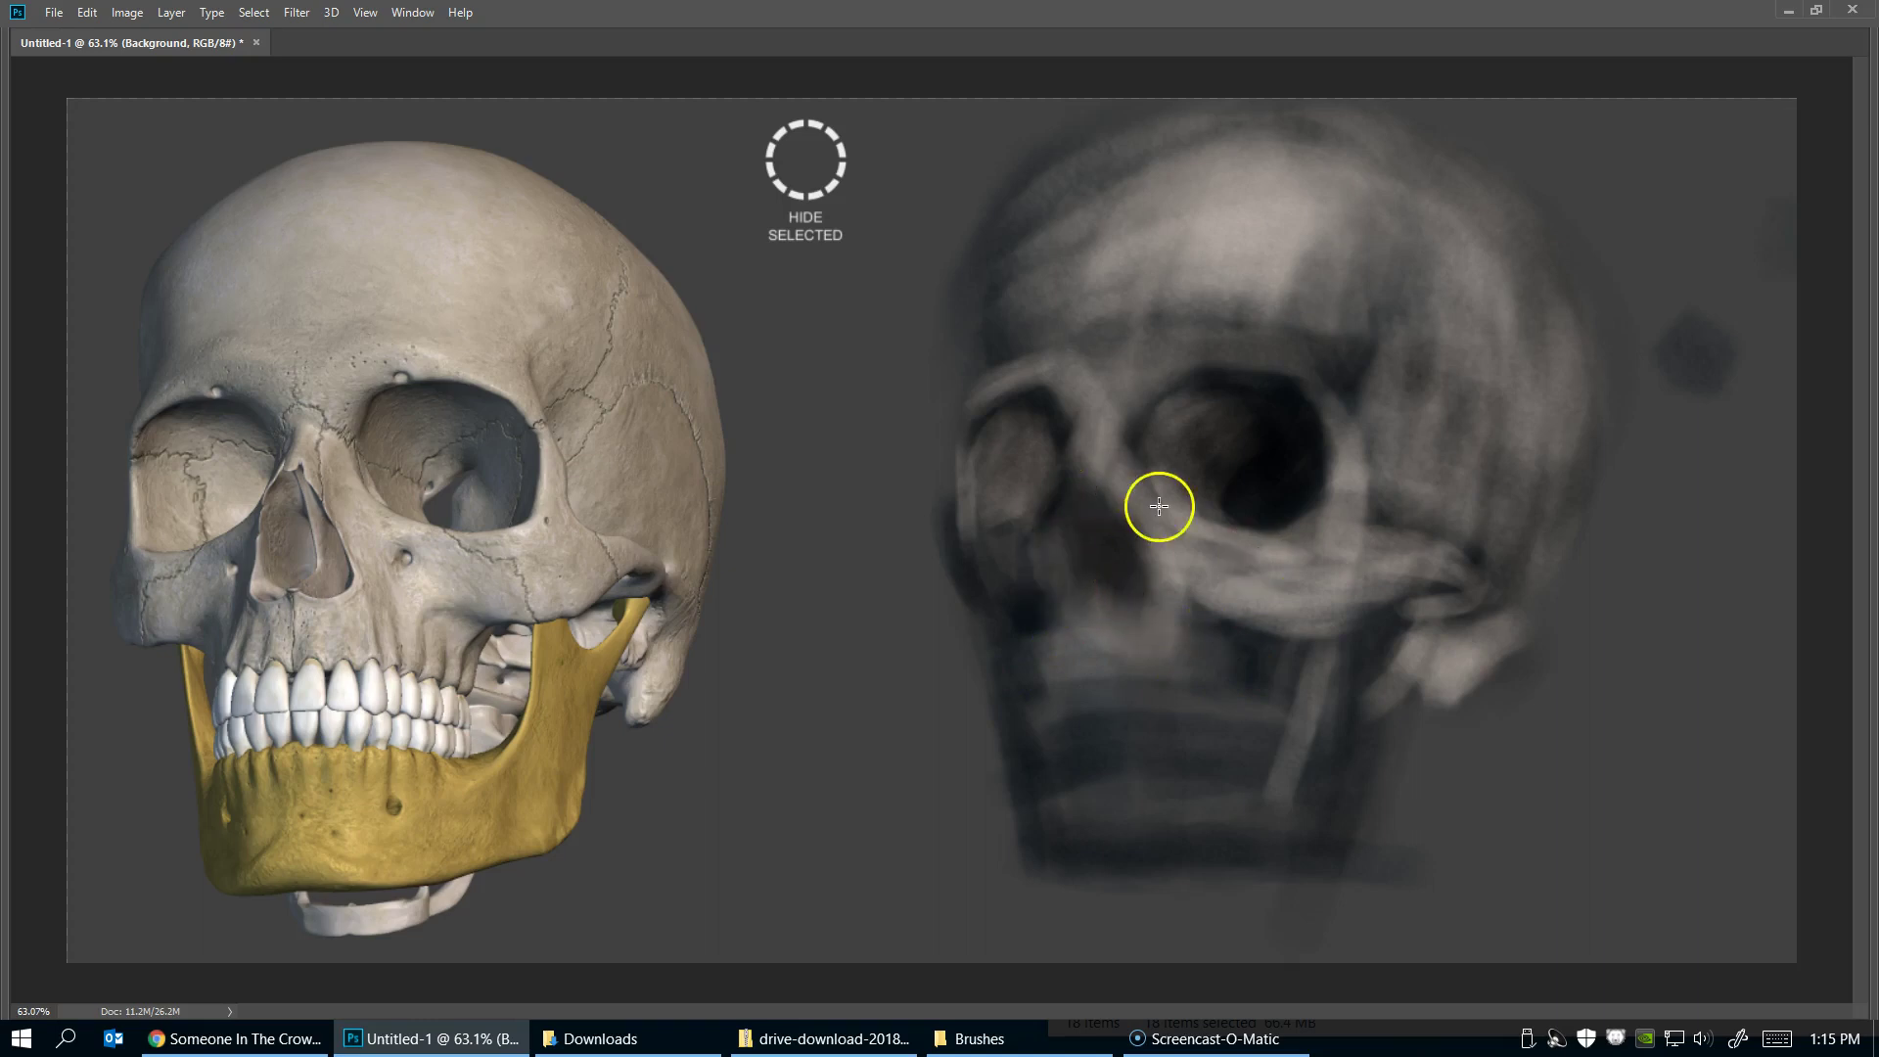
pyautogui.moveTo(929, 500)
pyautogui.mouseDown()
pyautogui.moveTo(973, 596)
pyautogui.moveTo(973, 466)
pyautogui.moveTo(957, 512)
pyautogui.moveTo(952, 436)
pyautogui.mouseUp()
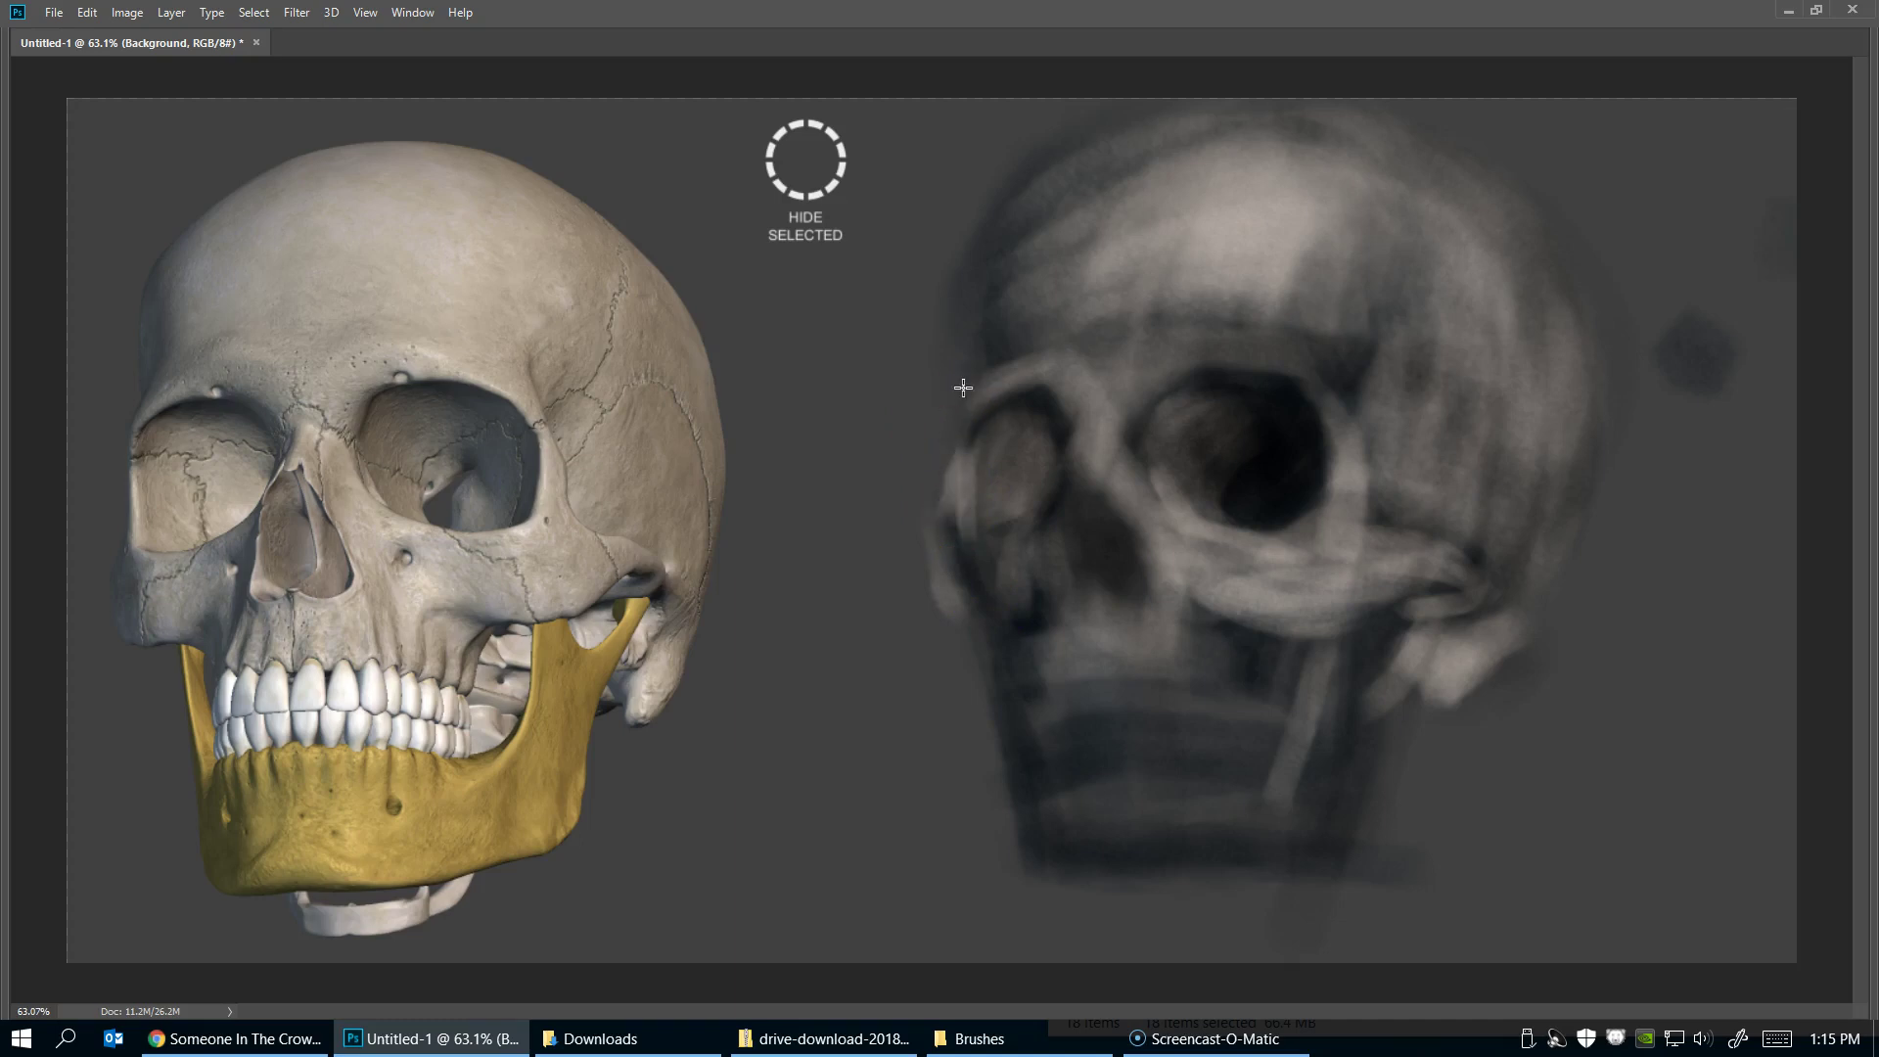
pyautogui.moveTo(991, 602)
pyautogui.mouseDown()
pyautogui.moveTo(1007, 399)
pyautogui.moveTo(1019, 586)
pyautogui.mouseUp()
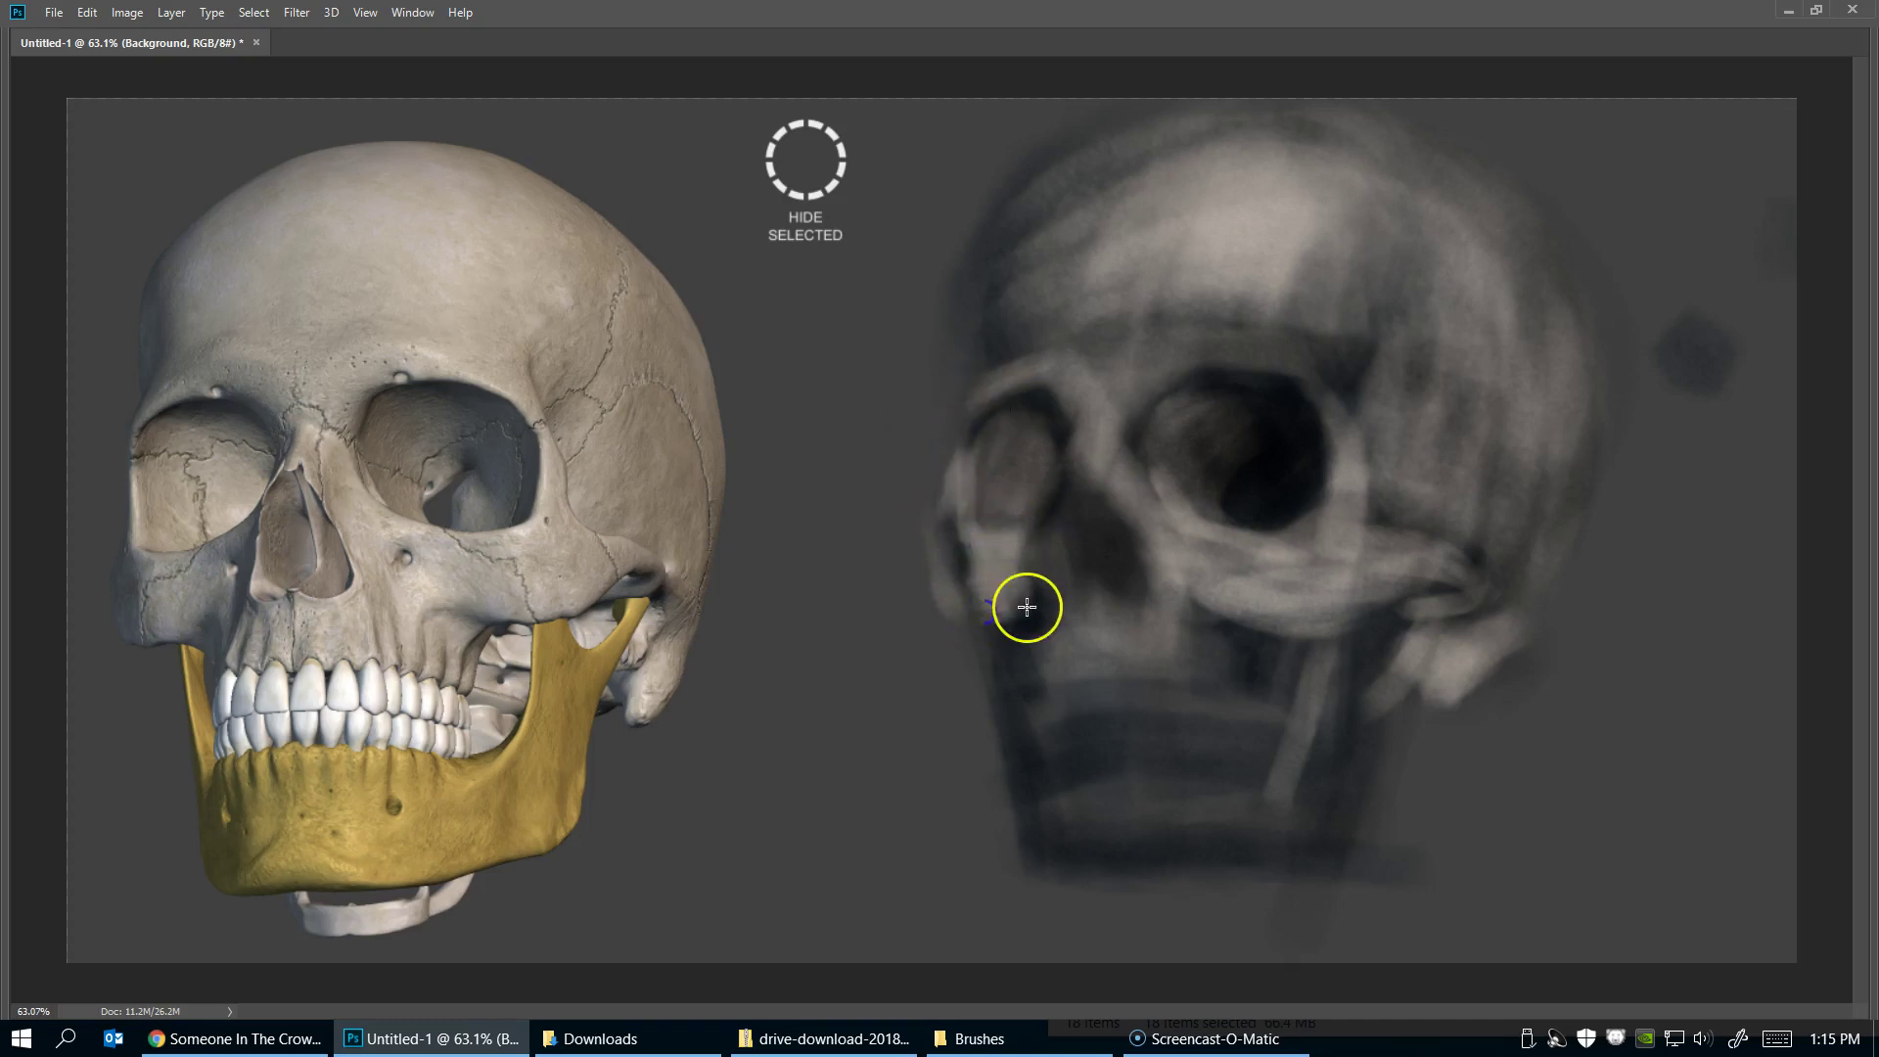
pyautogui.moveTo(1107, 203)
pyautogui.mouseDown()
pyautogui.moveTo(965, 298)
pyautogui.moveTo(979, 336)
pyautogui.moveTo(1011, 249)
pyautogui.mouseUp()
pyautogui.moveTo(1216, 146)
pyautogui.mouseDown()
pyautogui.moveTo(993, 353)
pyautogui.moveTo(960, 424)
pyautogui.moveTo(980, 397)
pyautogui.mouseUp()
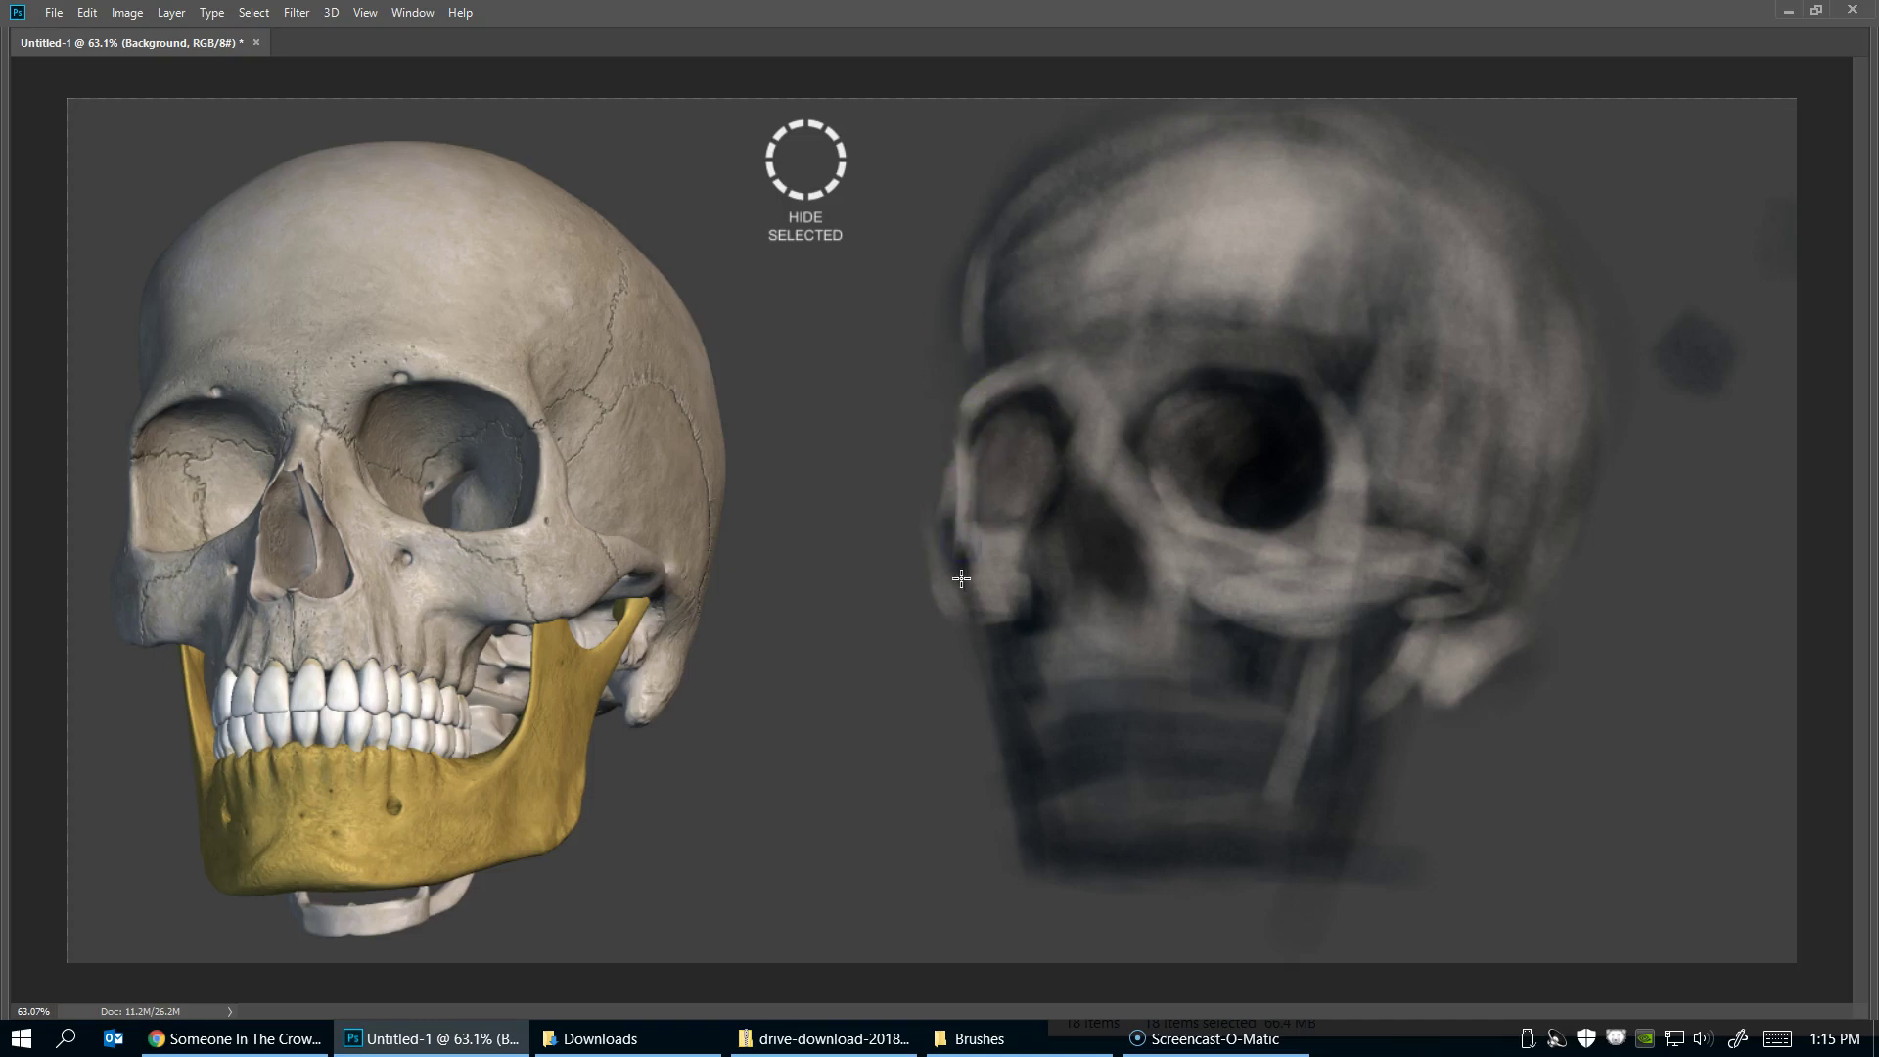
# Highlight the nasal bridge and paint a pale band across the upper teeth
pyautogui.moveTo(1106, 407); pyautogui.dragTo(1152, 588)
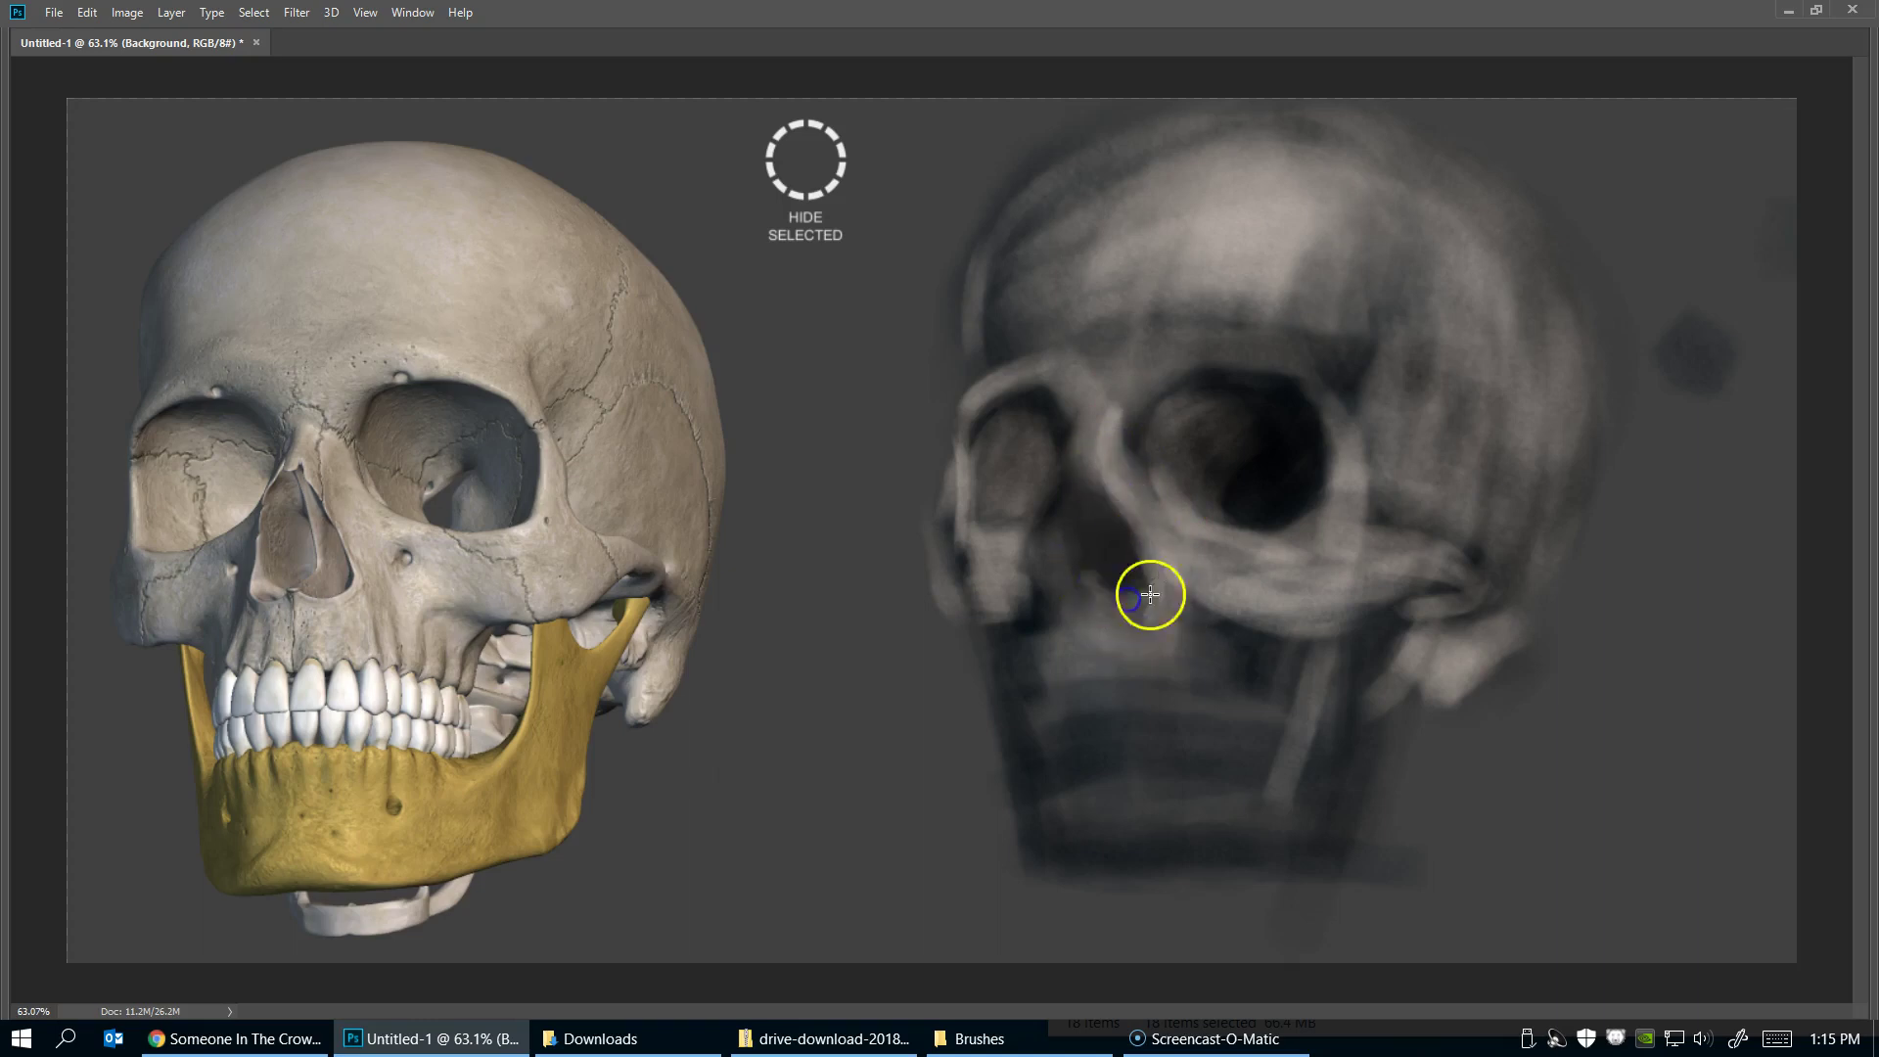
pyautogui.moveTo(1072, 497)
pyautogui.mouseDown()
pyautogui.moveTo(1041, 528)
pyautogui.moveTo(1083, 520)
pyautogui.moveTo(1045, 575)
pyautogui.moveTo(1104, 608)
pyautogui.mouseUp()
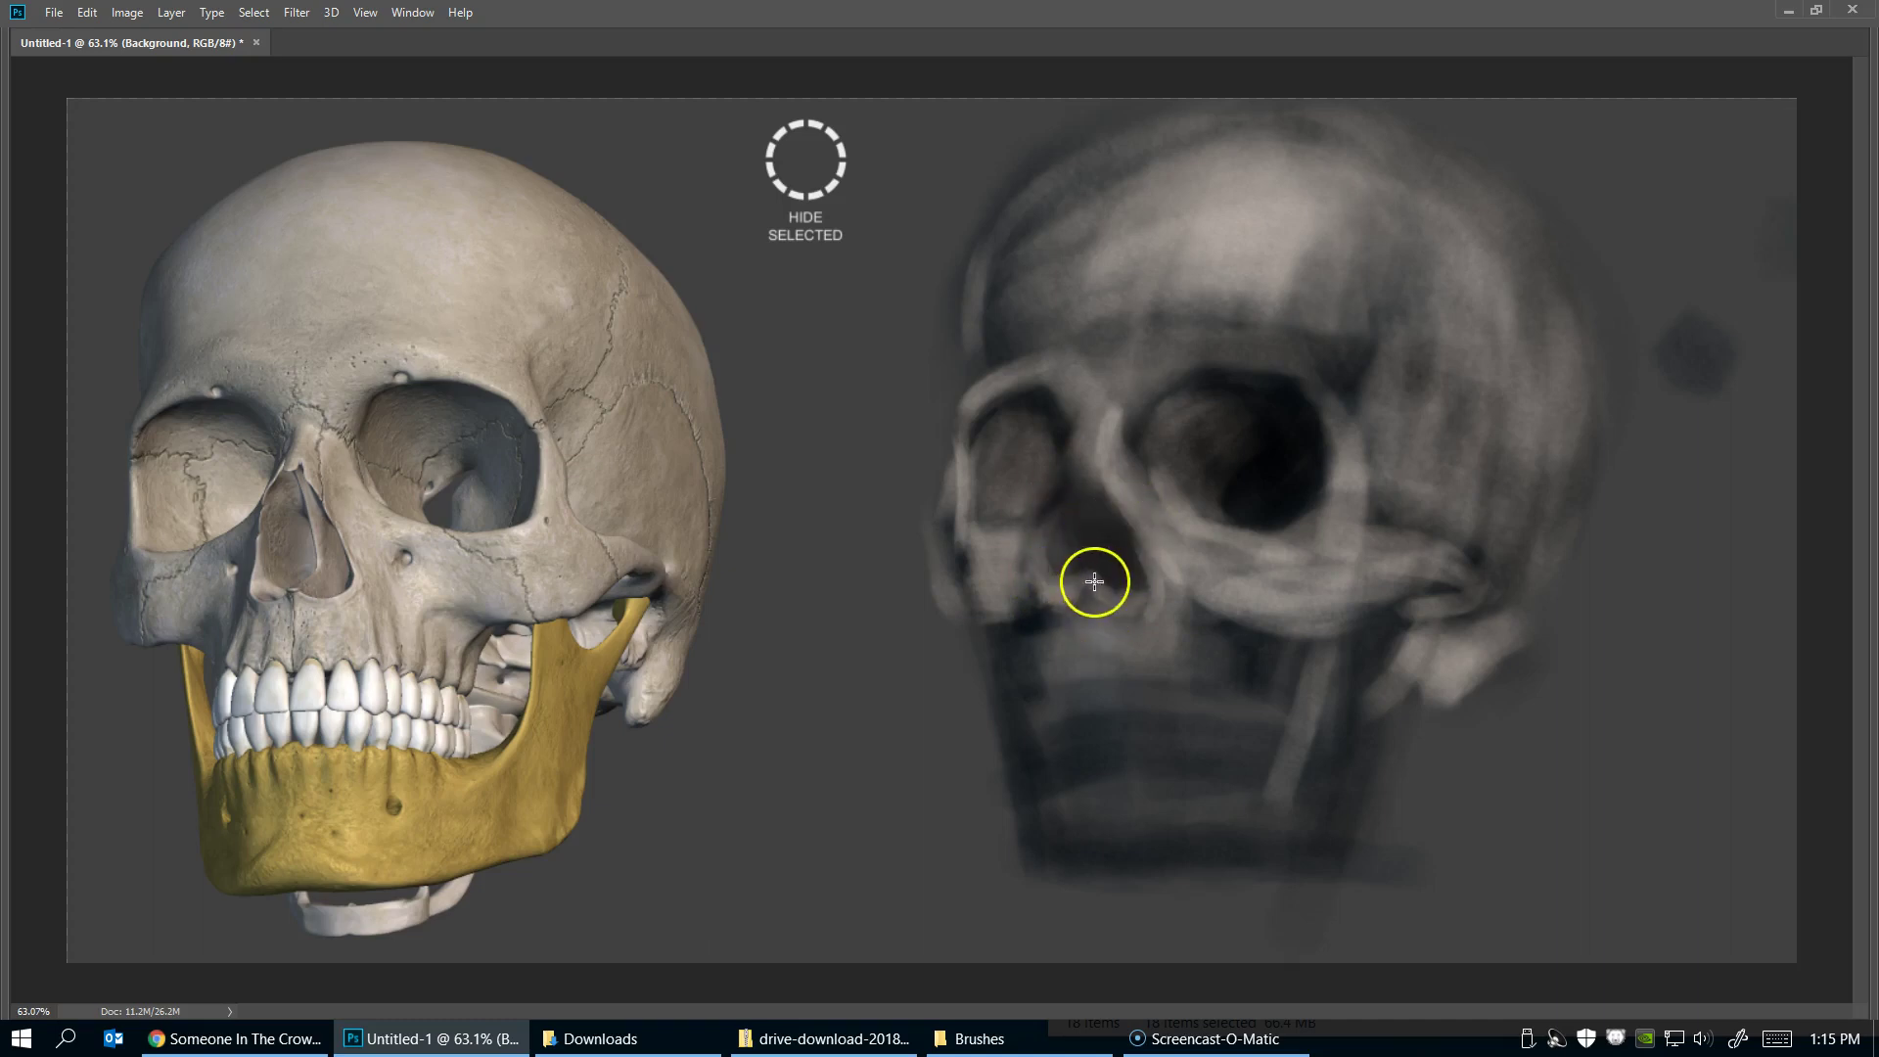
pyautogui.moveTo(1101, 668)
pyautogui.mouseDown()
pyautogui.moveTo(1208, 649)
pyautogui.moveTo(1124, 650)
pyautogui.moveTo(1148, 614)
pyautogui.mouseUp()
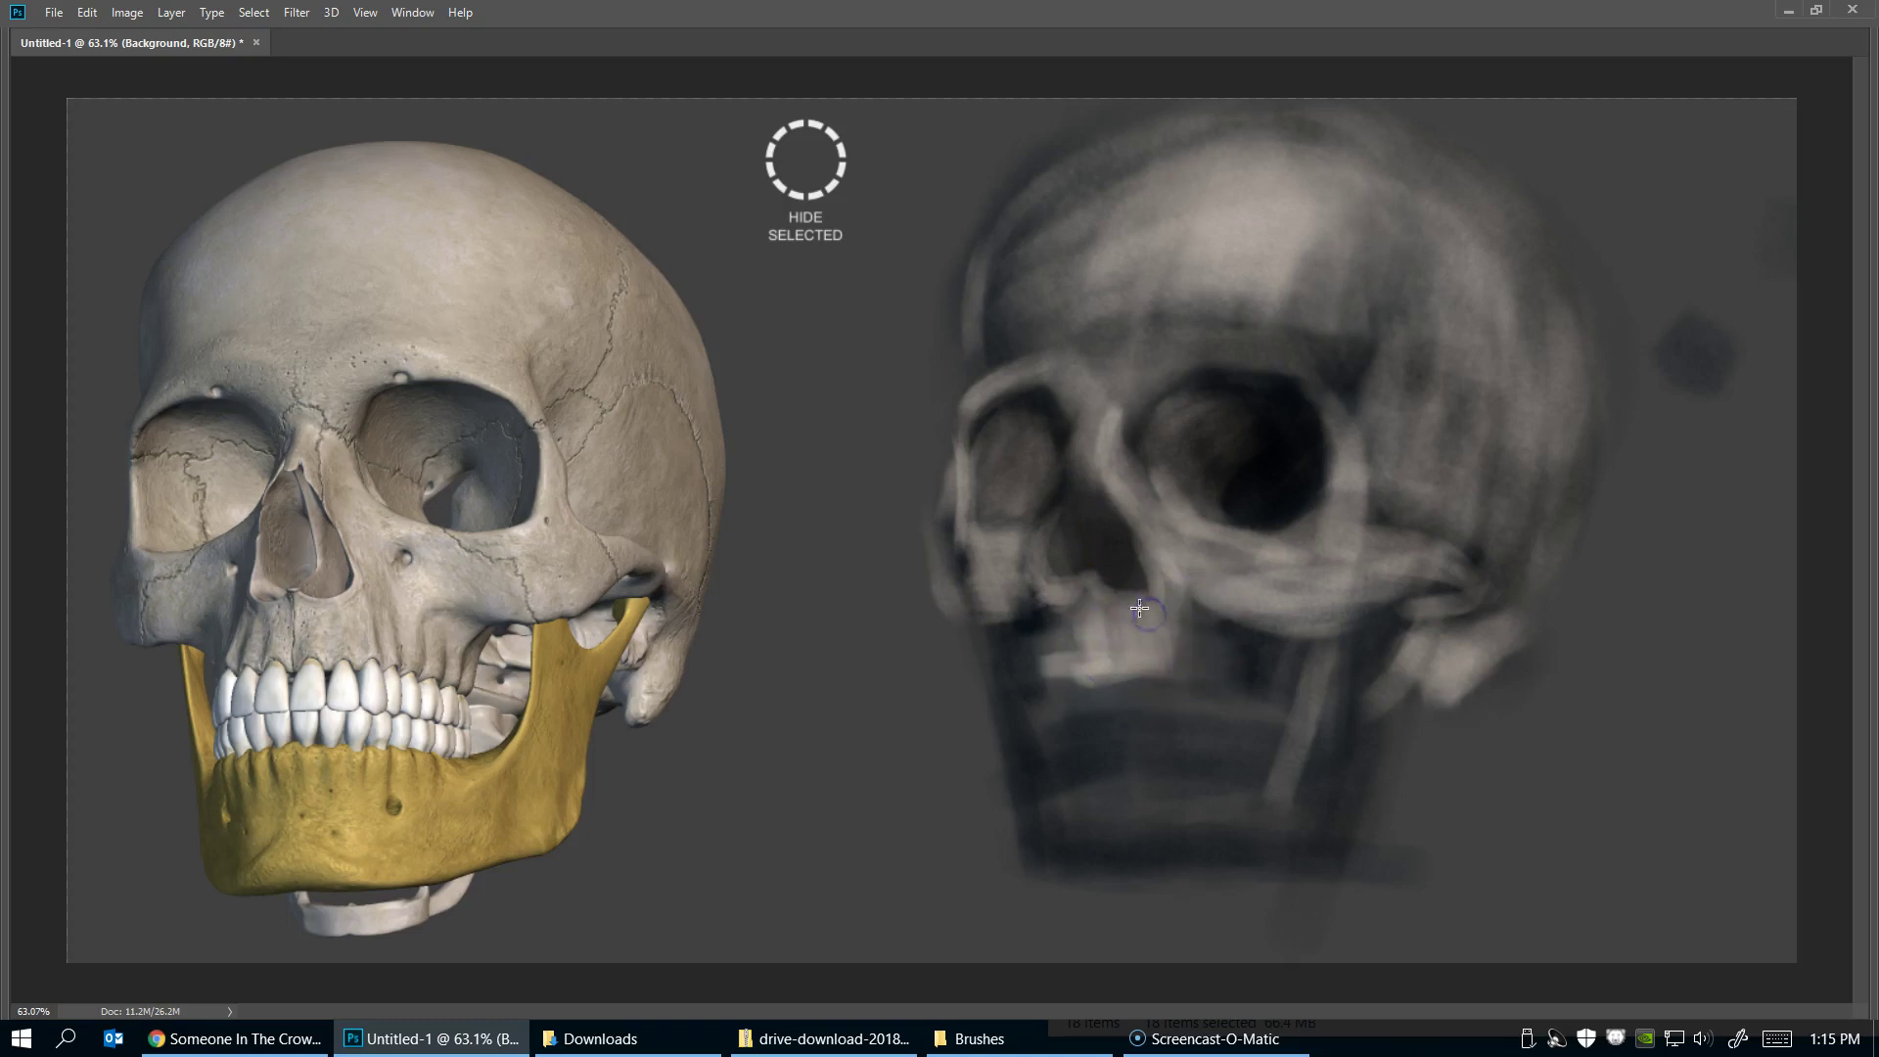
pyautogui.moveTo(1169, 702)
pyautogui.mouseDown()
pyautogui.moveTo(1174, 562)
pyautogui.moveTo(1208, 705)
pyautogui.moveTo(1221, 613)
pyautogui.moveTo(1214, 585)
pyautogui.moveTo(1200, 642)
pyautogui.moveTo(1200, 541)
pyautogui.moveTo(1220, 621)
pyautogui.moveTo(1304, 592)
pyautogui.mouseUp()
pyautogui.click(1243, 678)
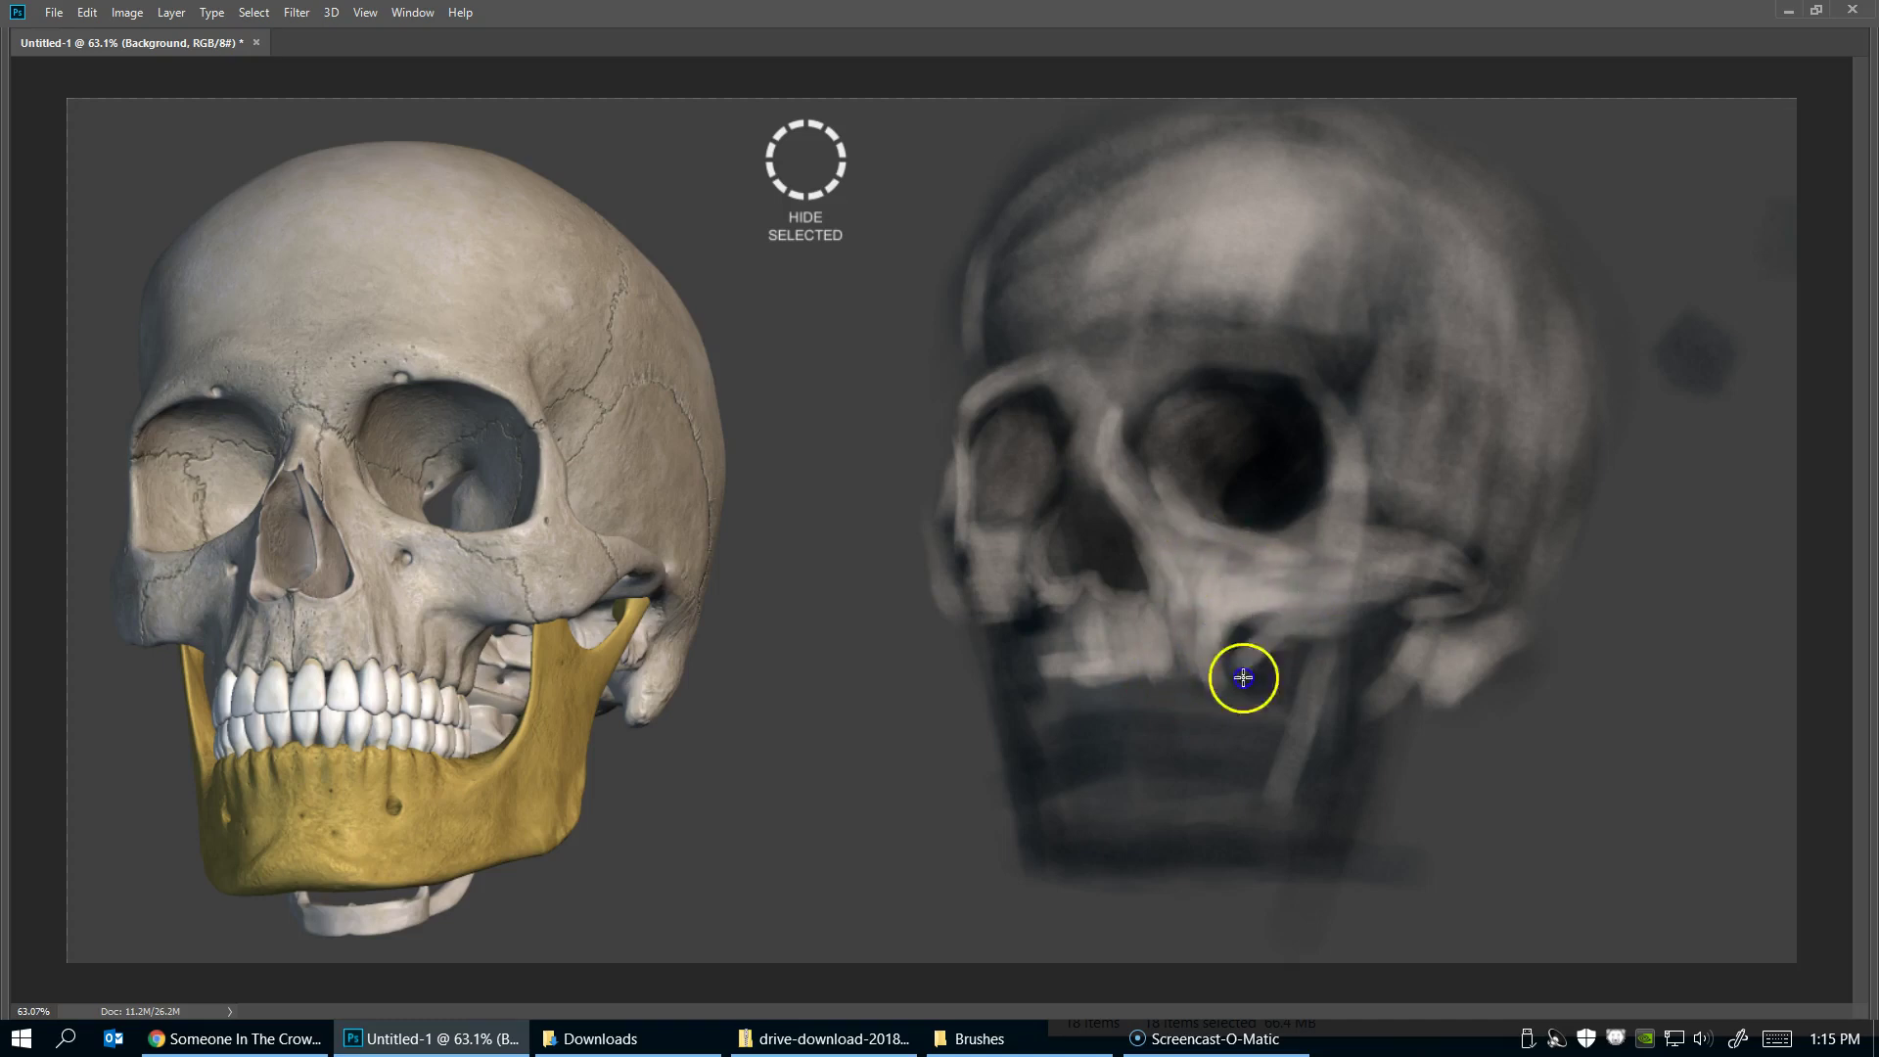
pyautogui.moveTo(1327, 592)
pyautogui.mouseDown()
pyautogui.moveTo(1247, 761)
pyautogui.moveTo(1201, 693)
pyautogui.moveTo(1247, 713)
pyautogui.moveTo(1223, 726)
pyautogui.moveTo(1165, 689)
pyautogui.moveTo(1259, 713)
pyautogui.moveTo(1211, 693)
pyautogui.mouseUp()
pyautogui.moveTo(1079, 703)
pyautogui.mouseDown()
pyautogui.moveTo(1070, 671)
pyautogui.moveTo(1057, 734)
pyautogui.moveTo(1019, 742)
pyautogui.moveTo(1250, 742)
pyautogui.mouseUp()
# Darken and then highlight the skull's left jaw edge with brush strokes
pyautogui.click(1014, 701)
pyautogui.moveTo(987, 641); pyautogui.dragTo(1009, 795)
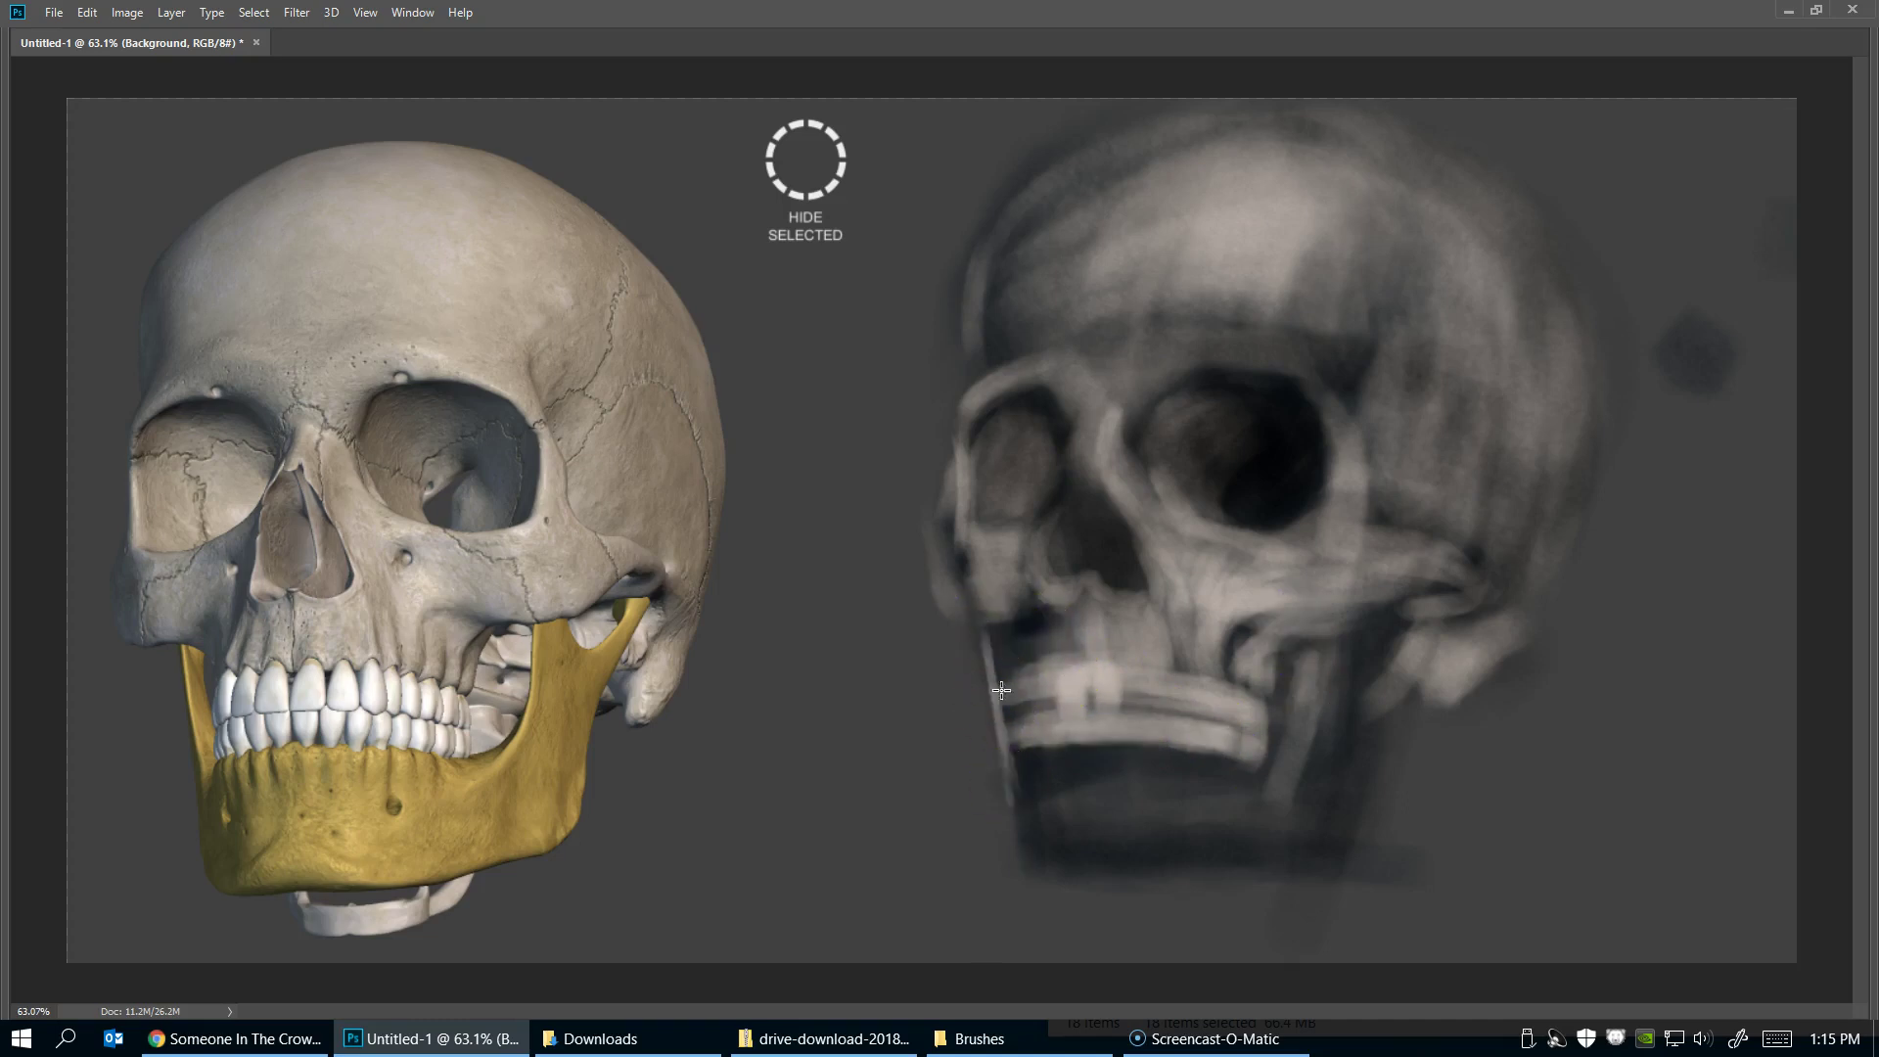
pyautogui.moveTo(1003, 646); pyautogui.dragTo(1019, 744)
pyautogui.moveTo(1013, 803); pyautogui.dragTo(1019, 739)
# Darken above the teeth, add tooth highlights, and lighten the chin and lower jaw
pyautogui.moveTo(1092, 661)
pyautogui.mouseDown()
pyautogui.moveTo(1040, 768)
pyautogui.moveTo(1120, 747)
pyautogui.moveTo(1041, 738)
pyautogui.moveTo(1158, 743)
pyautogui.moveTo(1077, 783)
pyautogui.moveTo(1044, 772)
pyautogui.moveTo(1091, 839)
pyautogui.moveTo(1053, 842)
pyautogui.moveTo(1082, 826)
pyautogui.moveTo(1067, 842)
pyautogui.moveTo(1144, 860)
pyautogui.moveTo(1035, 860)
pyautogui.moveTo(1035, 796)
pyautogui.moveTo(1086, 849)
pyautogui.moveTo(1311, 863)
pyautogui.mouseUp()
pyautogui.moveTo(1200, 789); pyautogui.dragTo(1334, 768)
pyautogui.moveTo(1143, 740)
pyautogui.mouseDown()
pyautogui.moveTo(1195, 848)
pyautogui.moveTo(1238, 877)
pyautogui.mouseUp()
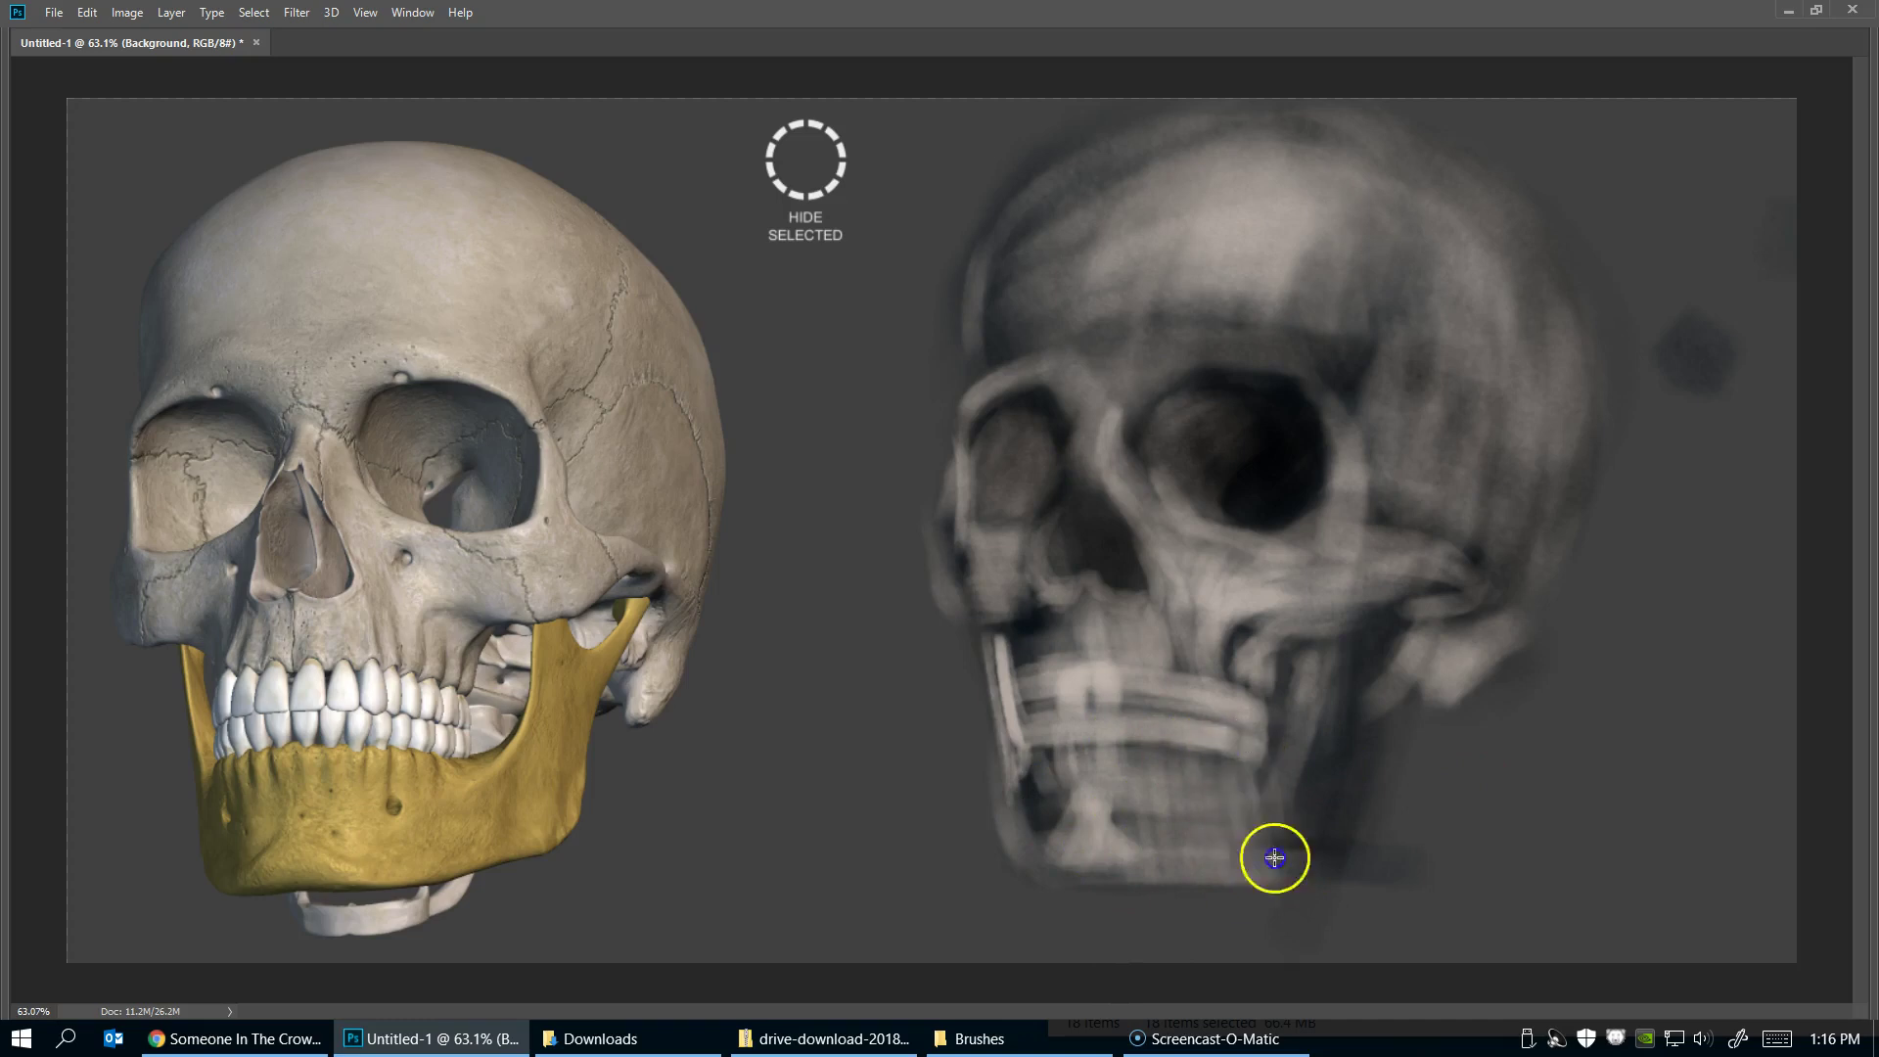
pyautogui.moveTo(1340, 650); pyautogui.dragTo(1264, 875)
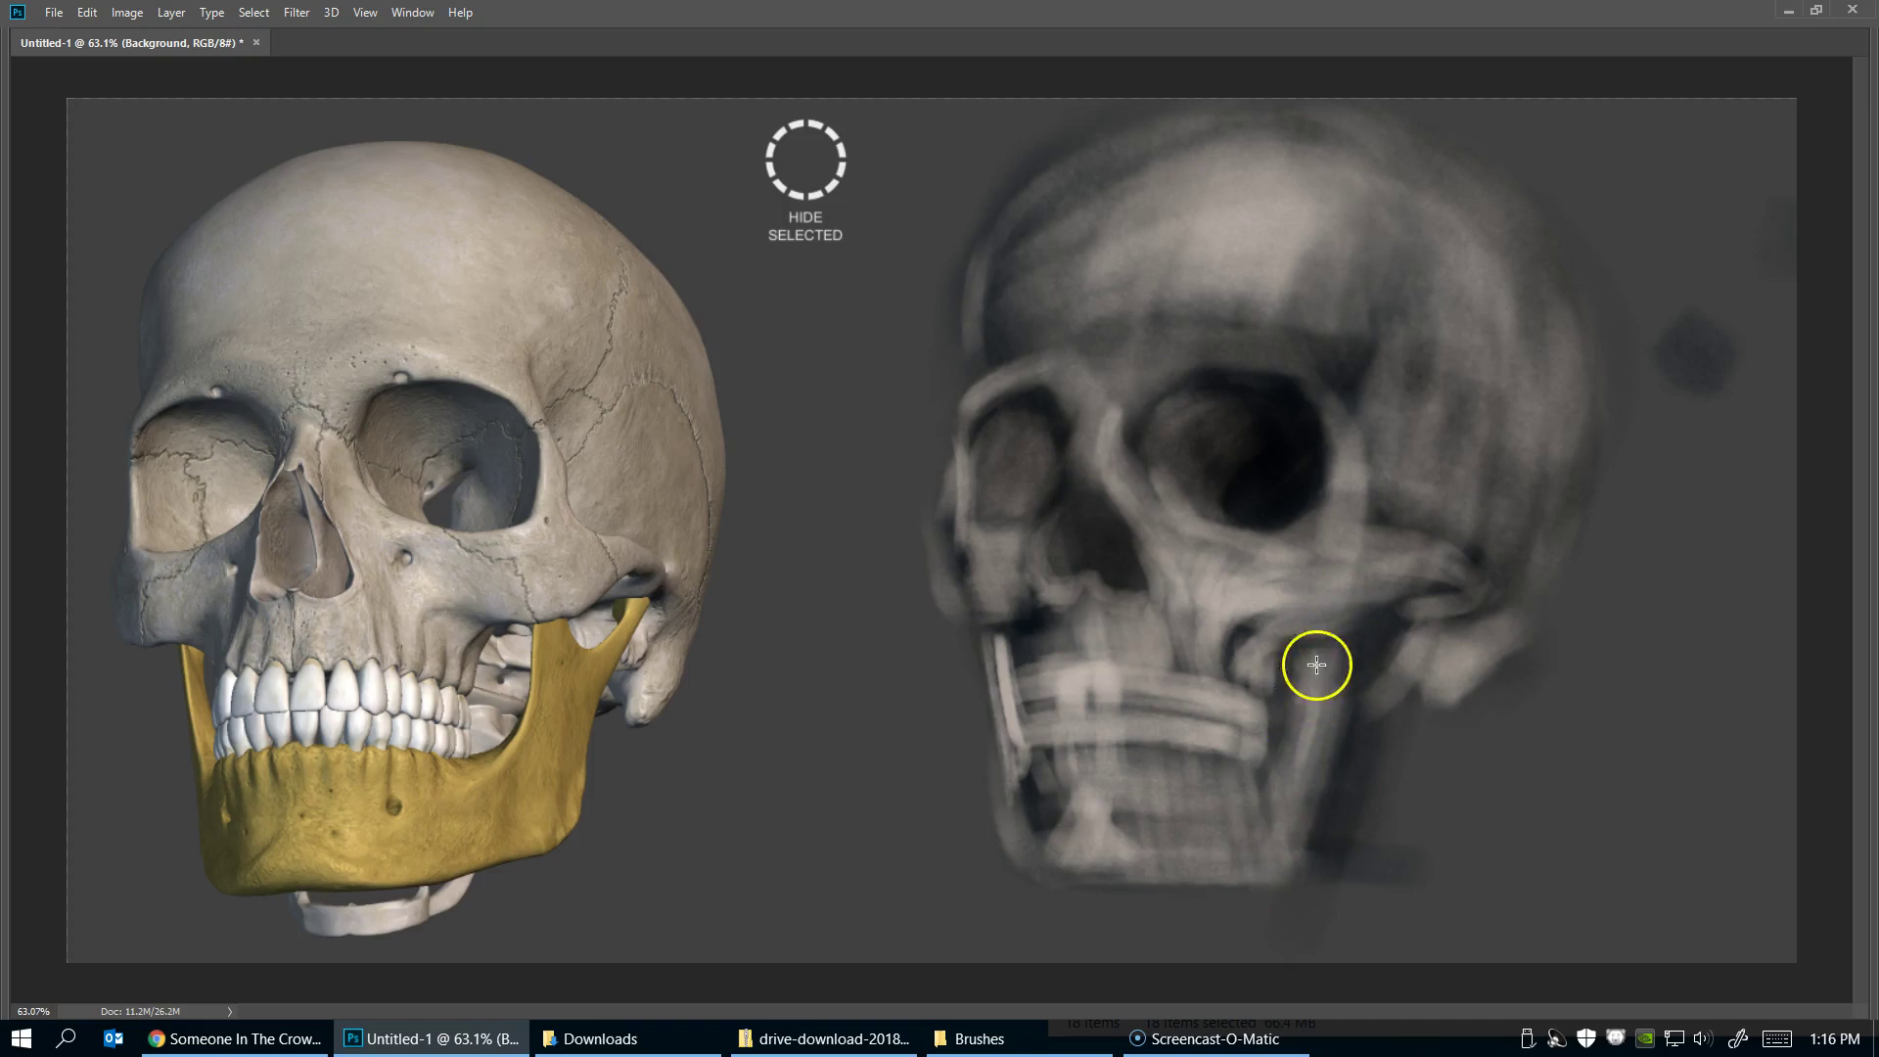
# Highlight the back edge of the jaw and repaint the ramus and jaw joint lighter
pyautogui.moveTo(1318, 648)
pyautogui.mouseDown()
pyautogui.moveTo(1256, 789)
pyautogui.moveTo(1213, 817)
pyautogui.moveTo(1162, 784)
pyautogui.moveTo(1305, 789)
pyautogui.moveTo(1271, 843)
pyautogui.moveTo(1204, 872)
pyautogui.moveTo(1321, 854)
pyautogui.moveTo(1380, 751)
pyautogui.mouseUp()
pyautogui.moveTo(1401, 651)
pyautogui.mouseDown()
pyautogui.moveTo(1409, 634)
pyautogui.moveTo(1317, 789)
pyautogui.moveTo(1384, 608)
pyautogui.moveTo(1325, 680)
pyautogui.moveTo(1343, 748)
pyautogui.mouseUp()
pyautogui.moveTo(1432, 655)
pyautogui.mouseDown()
pyautogui.moveTo(1393, 646)
pyautogui.moveTo(1455, 627)
pyautogui.moveTo(1439, 725)
pyautogui.moveTo(1439, 650)
pyautogui.moveTo(1542, 625)
pyautogui.mouseUp()
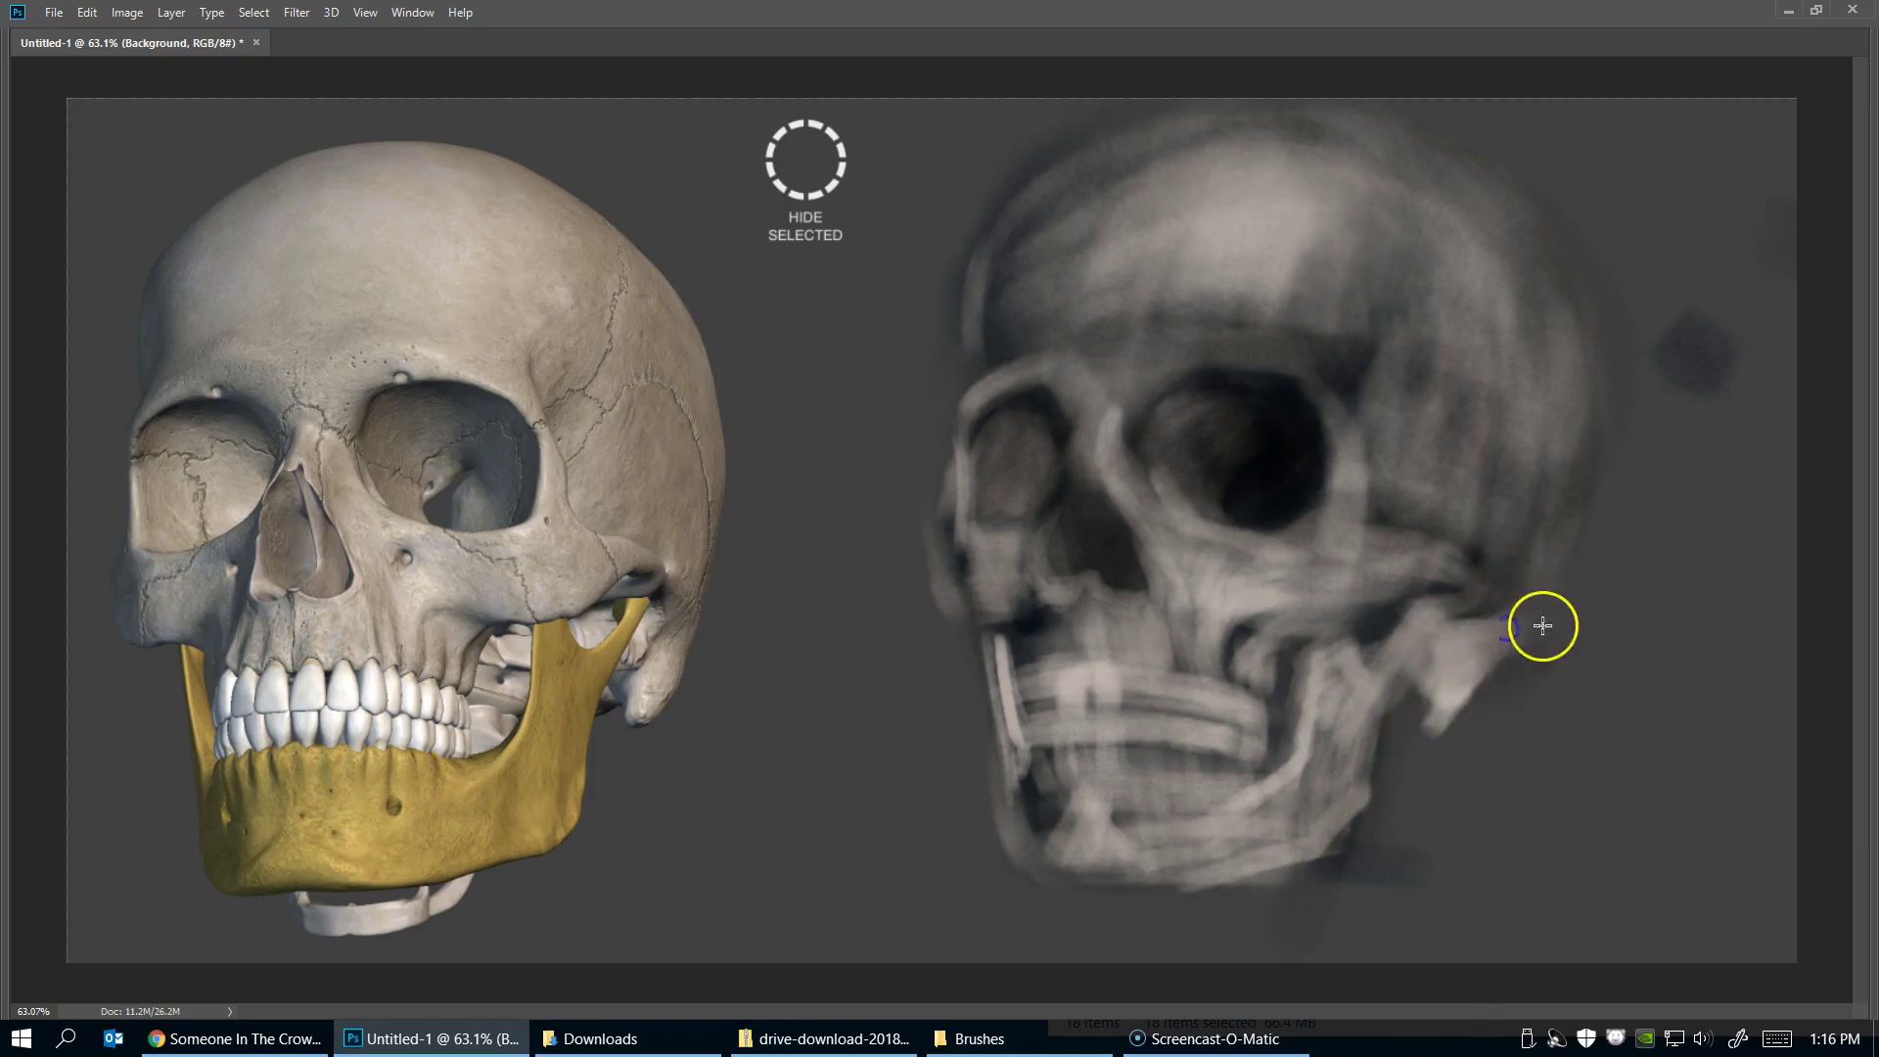
# Lighten the back edge of the cranium and add faint dabs across the skull
pyautogui.moveTo(1615, 461); pyautogui.dragTo(1527, 620)
pyautogui.moveTo(1544, 348)
pyautogui.mouseDown()
pyautogui.moveTo(1566, 451)
pyautogui.moveTo(1552, 665)
pyautogui.mouseUp()
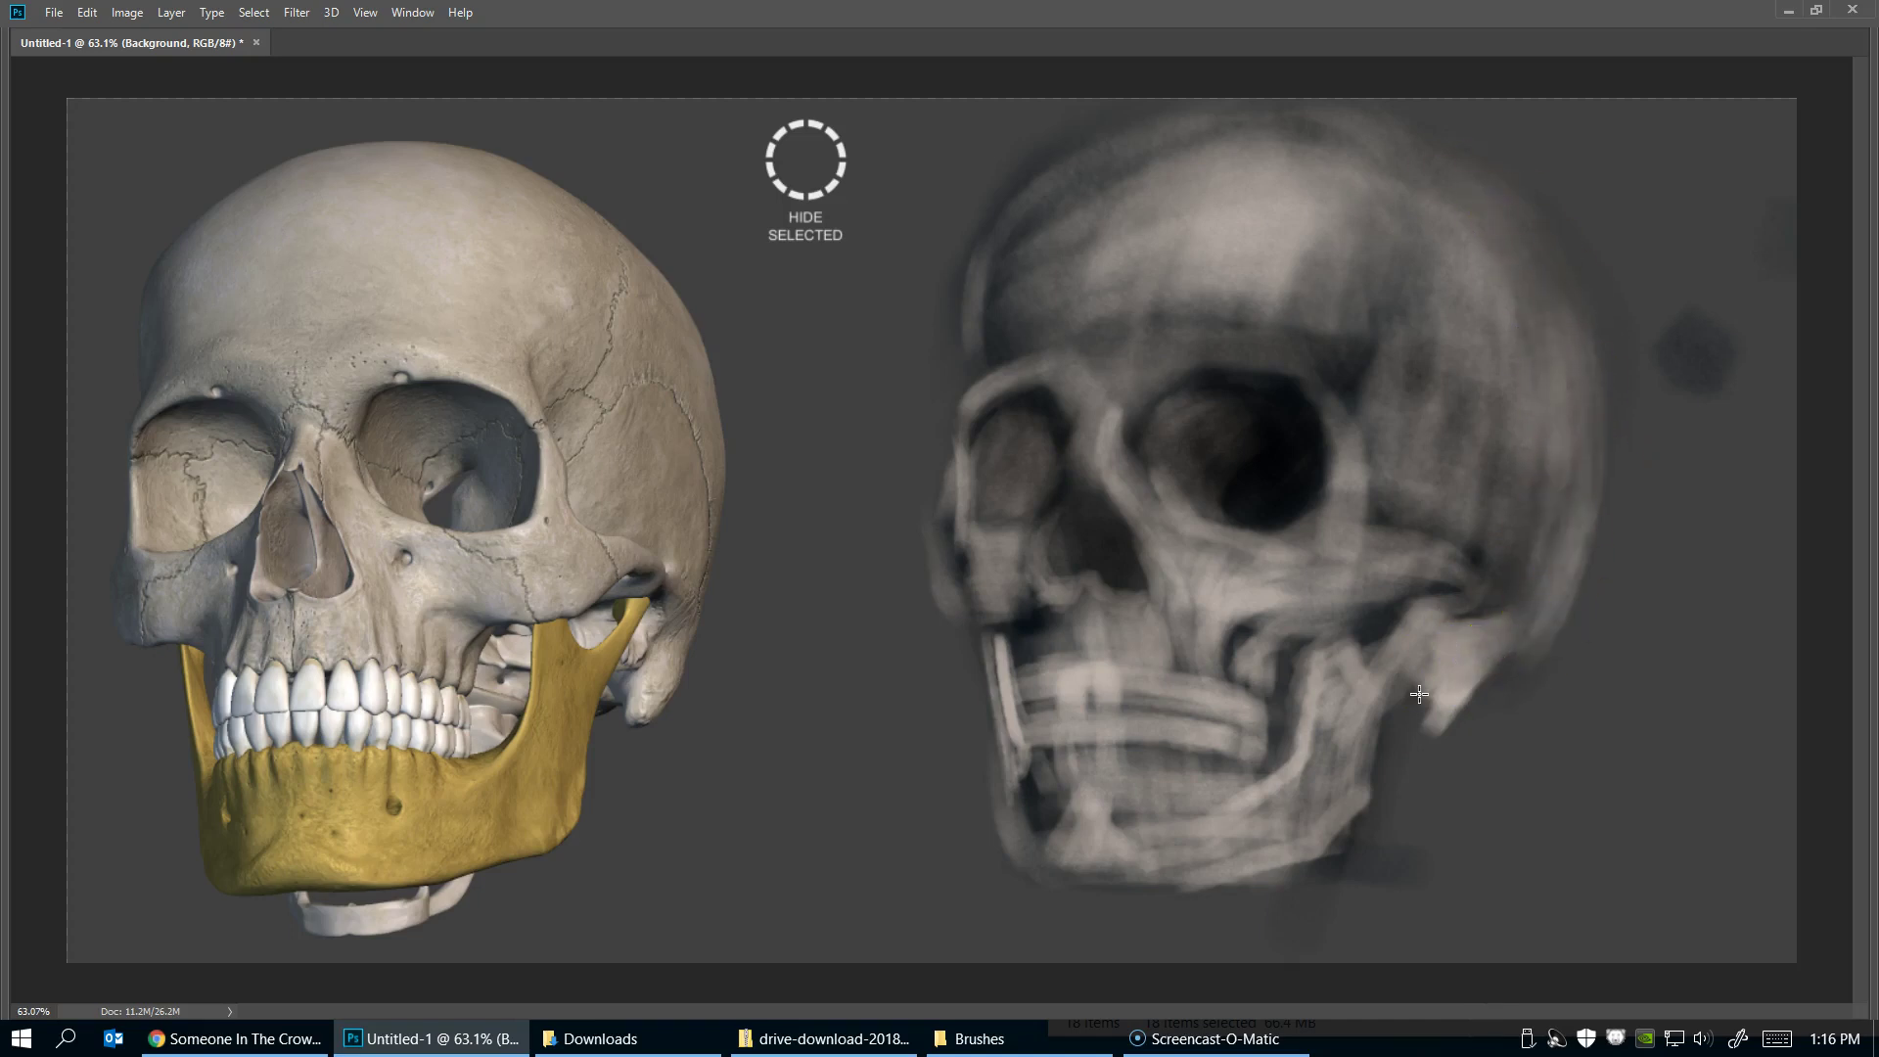
pyautogui.moveTo(1450, 385); pyautogui.dragTo(1422, 383)
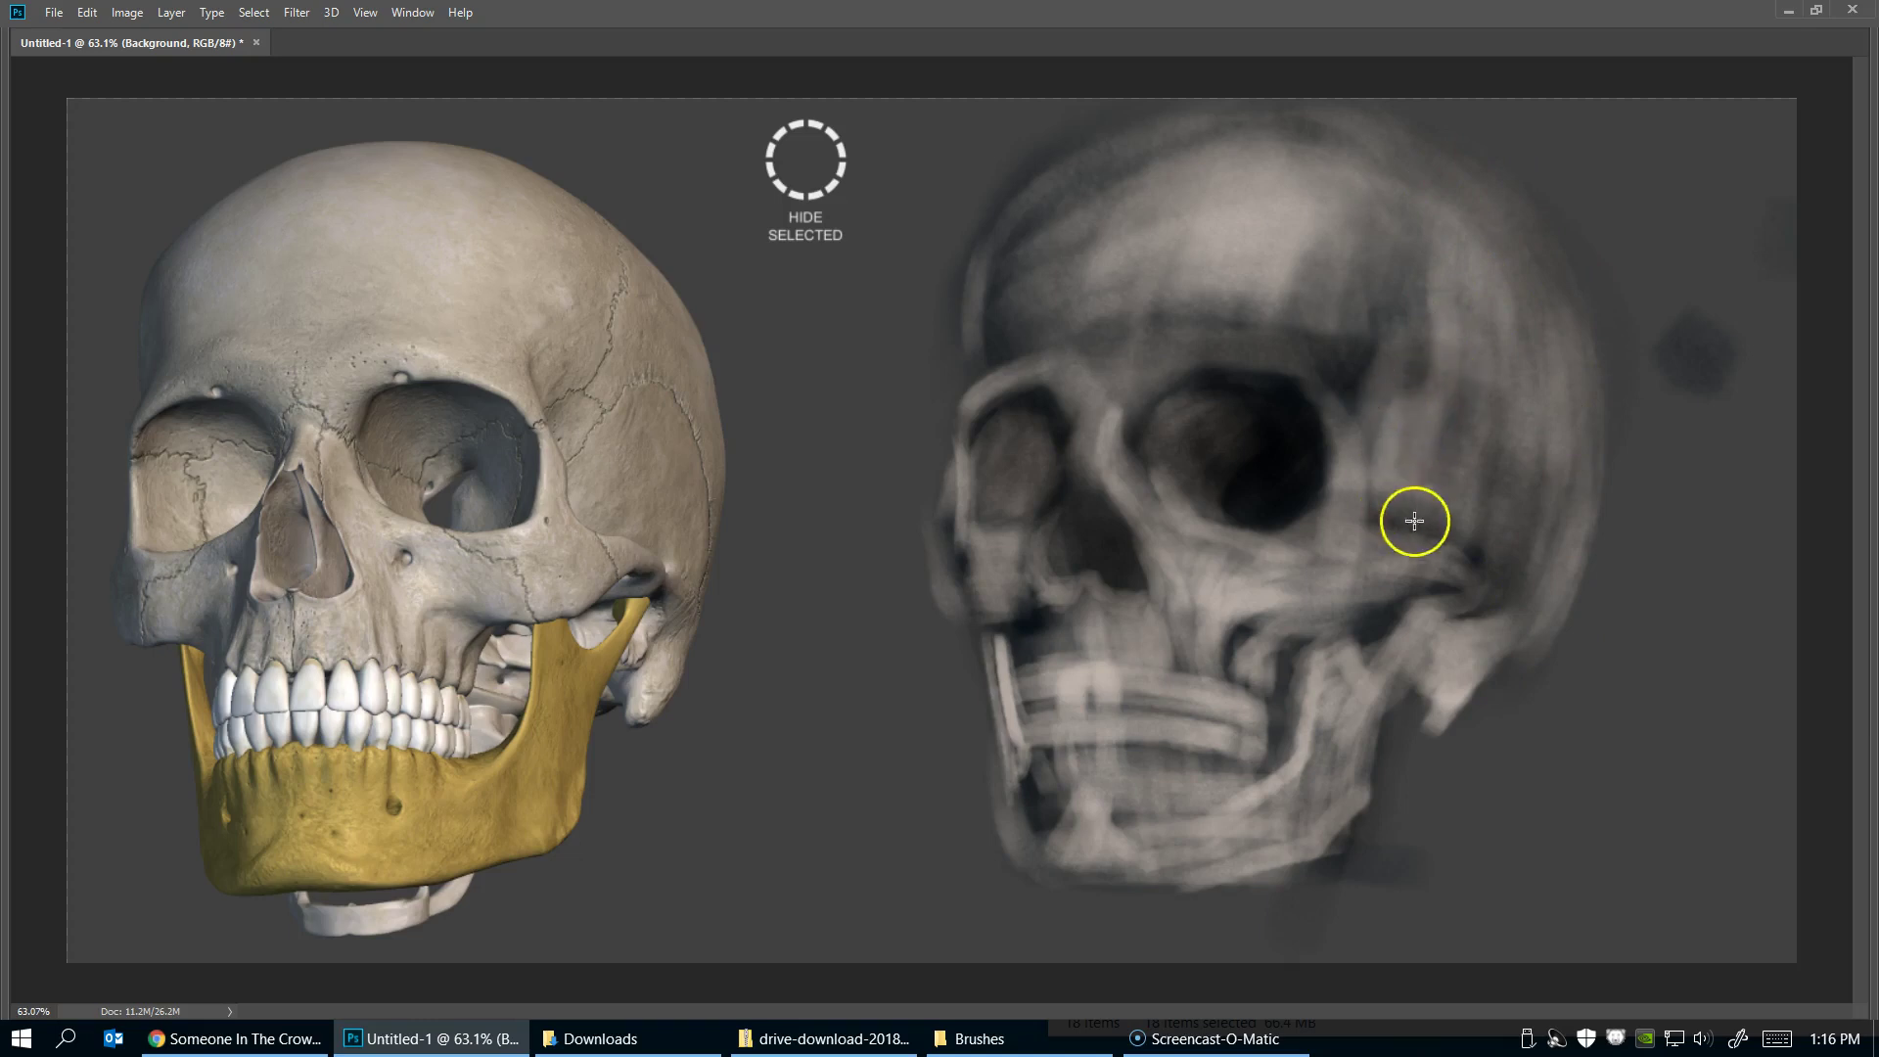
pyautogui.moveTo(1393, 452); pyautogui.dragTo(1384, 503)
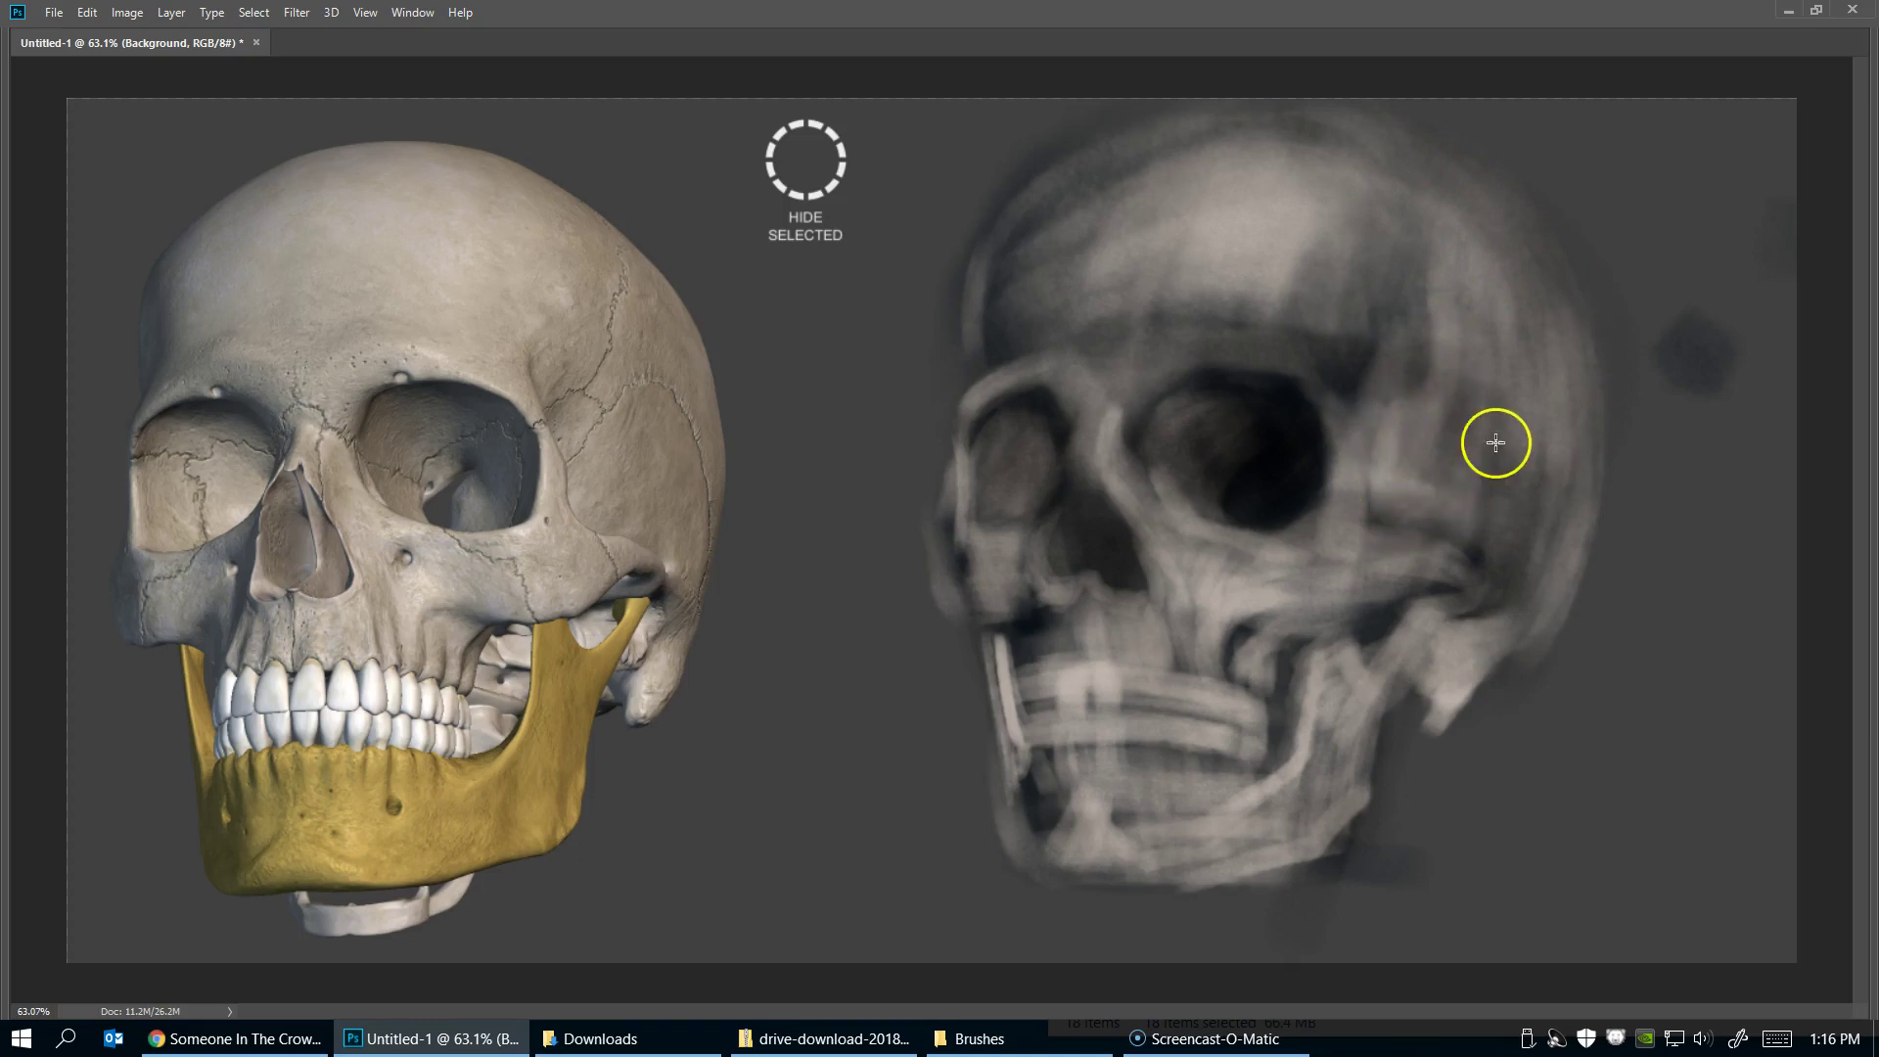
pyautogui.moveTo(1284, 566); pyautogui.dragTo(1300, 530)
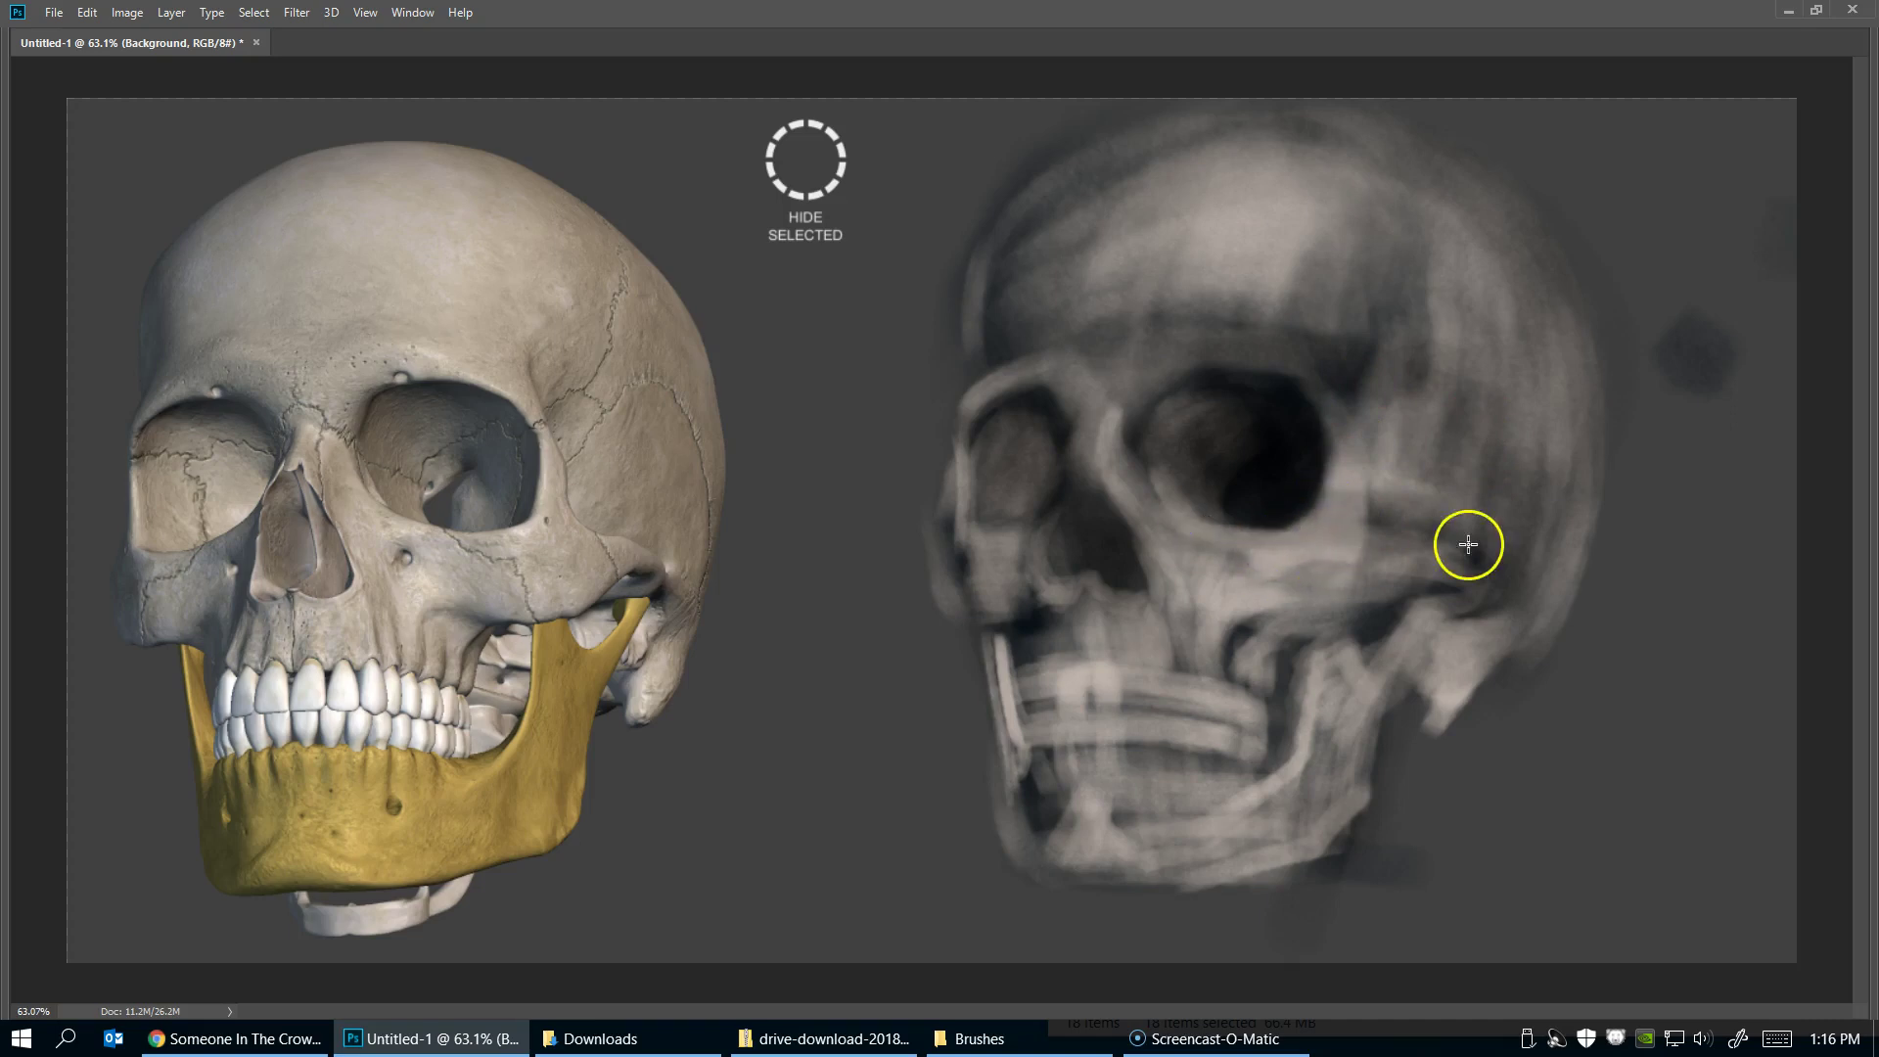
pyautogui.click(1129, 677)
# Touch up around the eye socket and add highlights below it and in the nasal area
pyautogui.moveTo(1393, 436); pyautogui.dragTo(1340, 525)
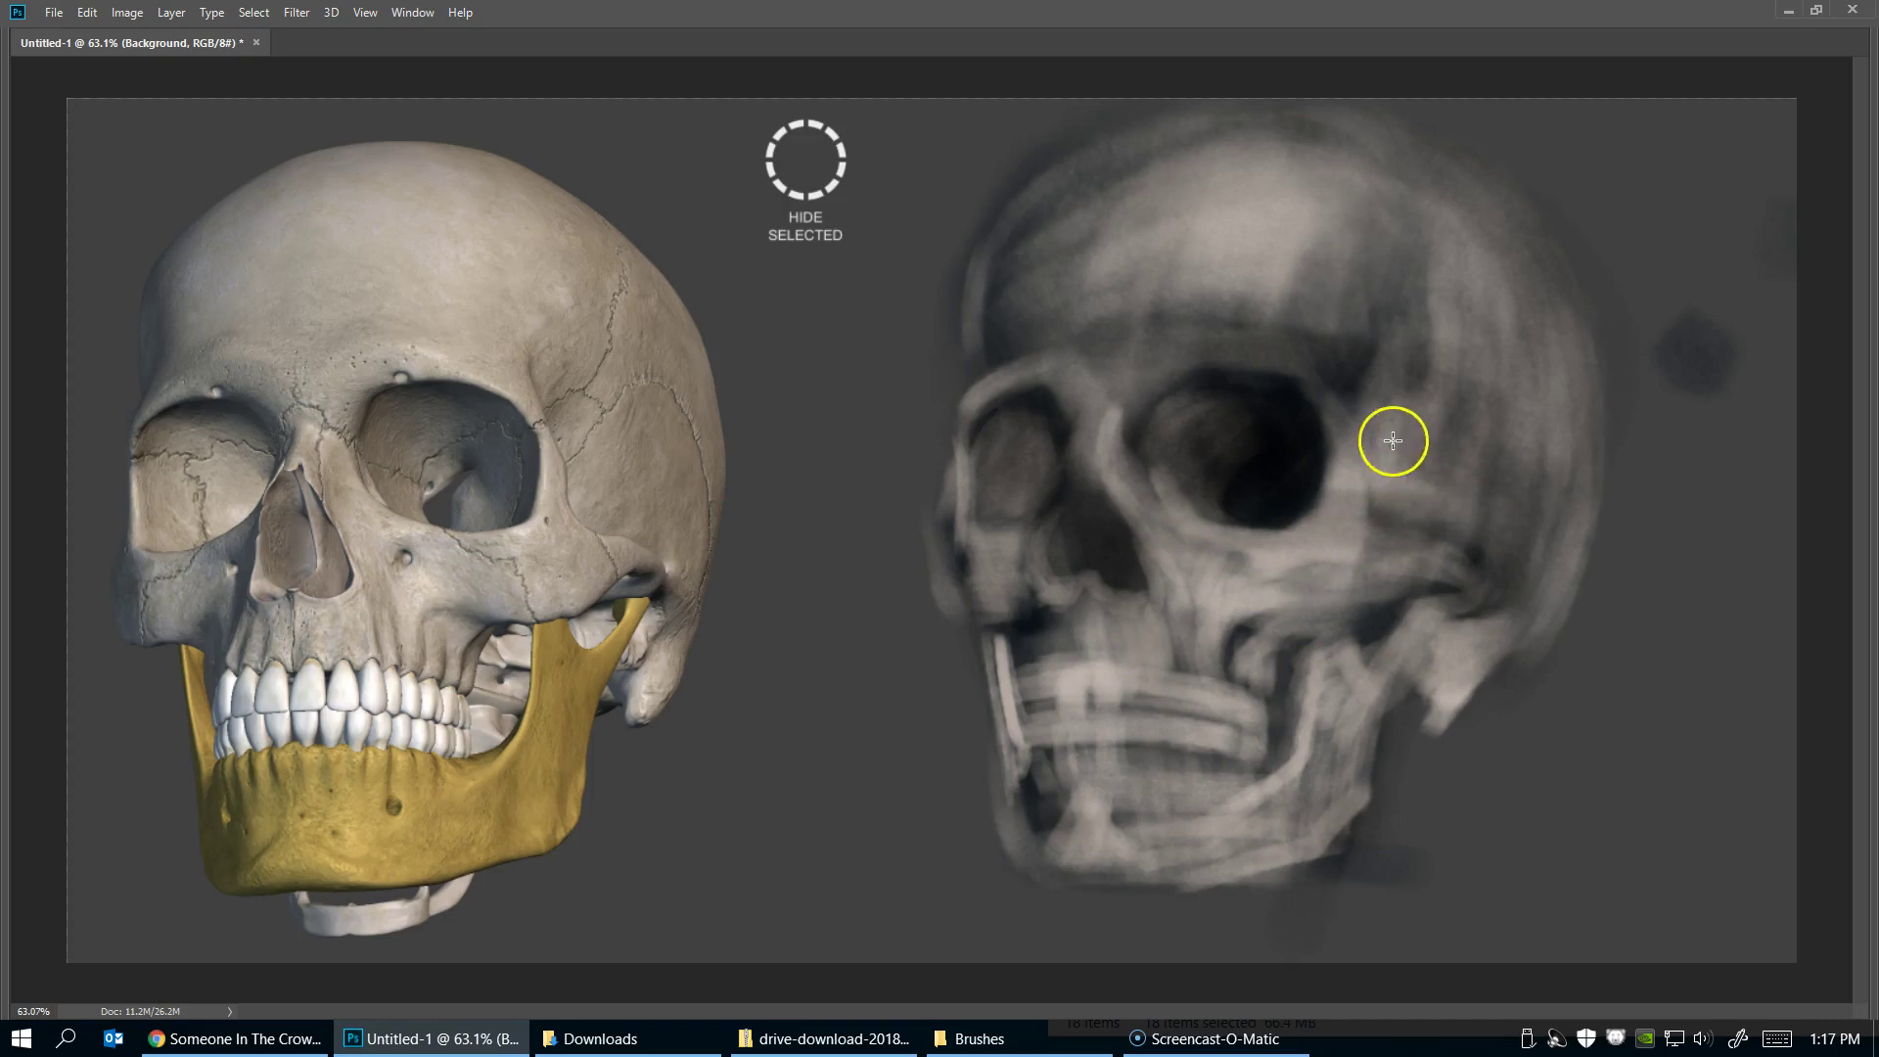
pyautogui.moveTo(1147, 524)
pyautogui.mouseDown()
pyautogui.moveTo(1172, 565)
pyautogui.moveTo(1146, 555)
pyautogui.mouseUp()
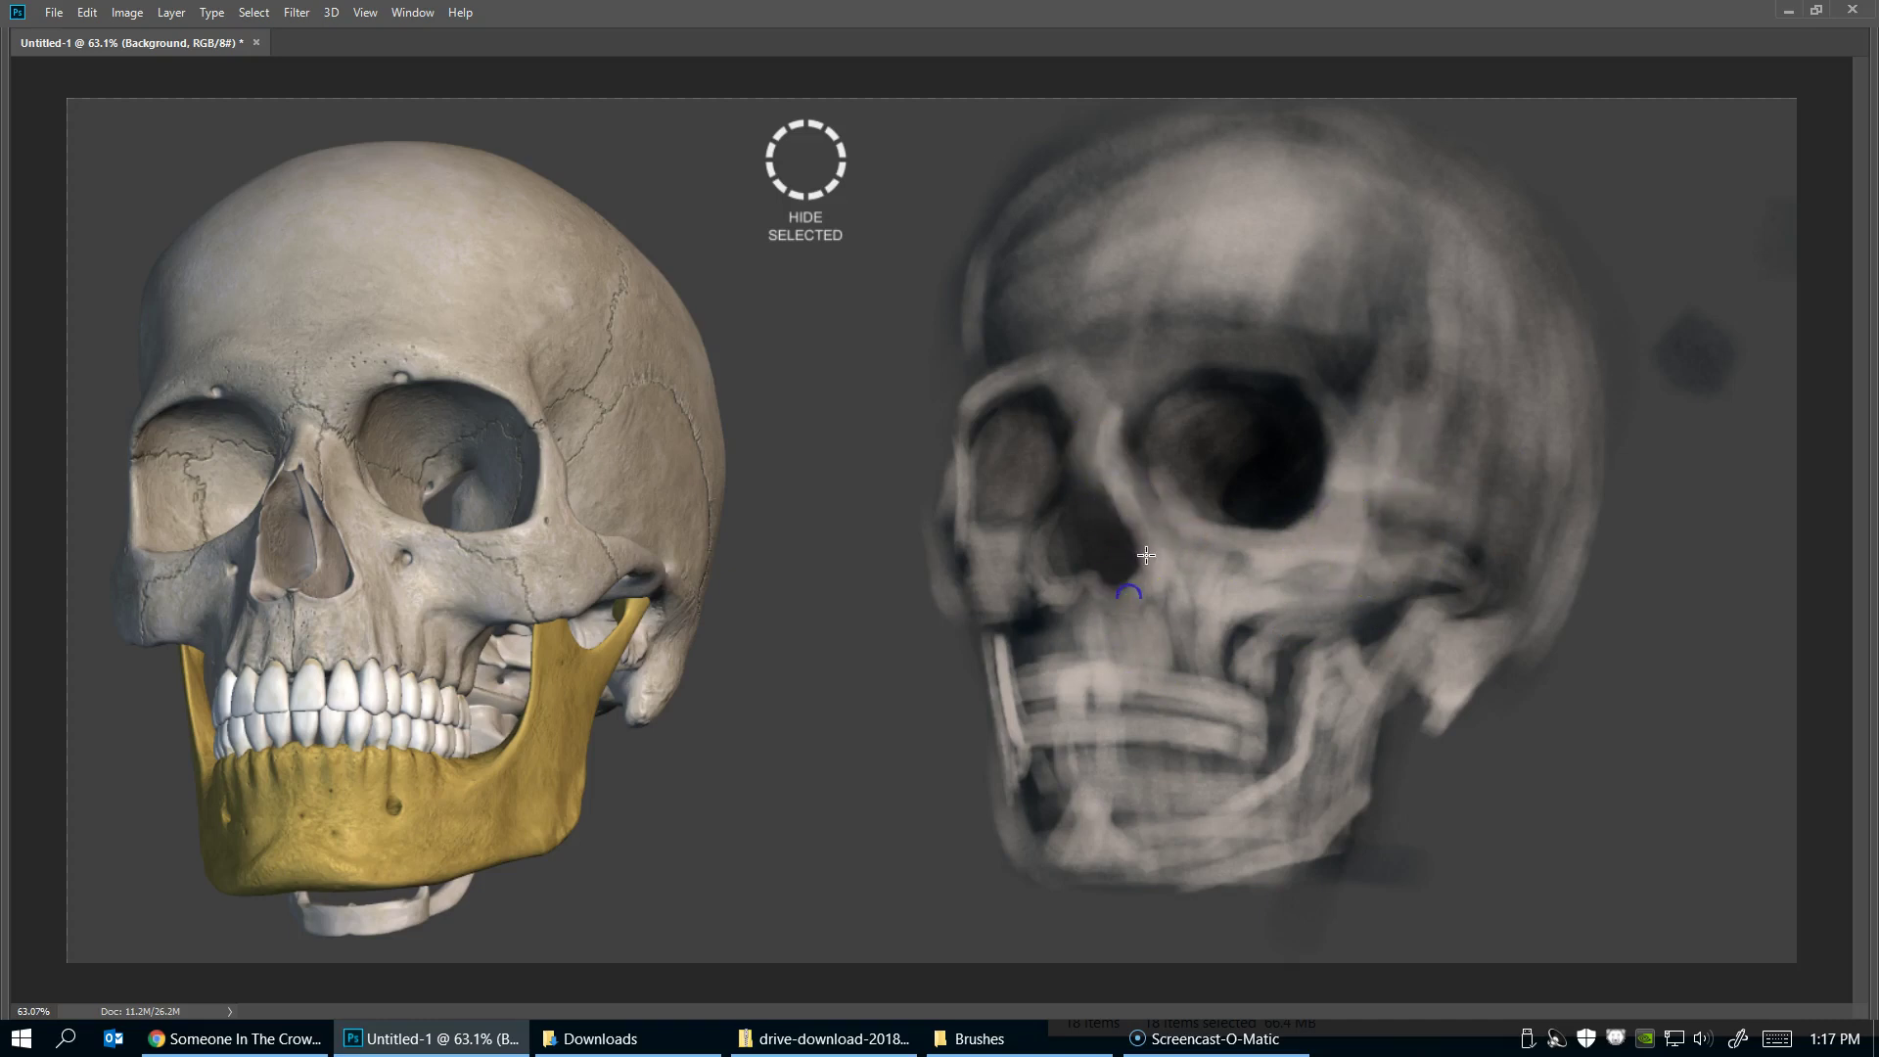
pyautogui.moveTo(1069, 575)
pyautogui.mouseDown()
pyautogui.moveTo(1074, 447)
pyautogui.moveTo(1109, 342)
pyautogui.moveTo(1270, 365)
pyautogui.moveTo(1166, 310)
pyautogui.moveTo(1342, 336)
pyautogui.moveTo(1181, 361)
pyautogui.moveTo(1341, 361)
pyautogui.moveTo(1220, 327)
pyautogui.moveTo(1132, 386)
pyautogui.moveTo(1230, 333)
pyautogui.moveTo(1339, 400)
pyautogui.mouseUp()
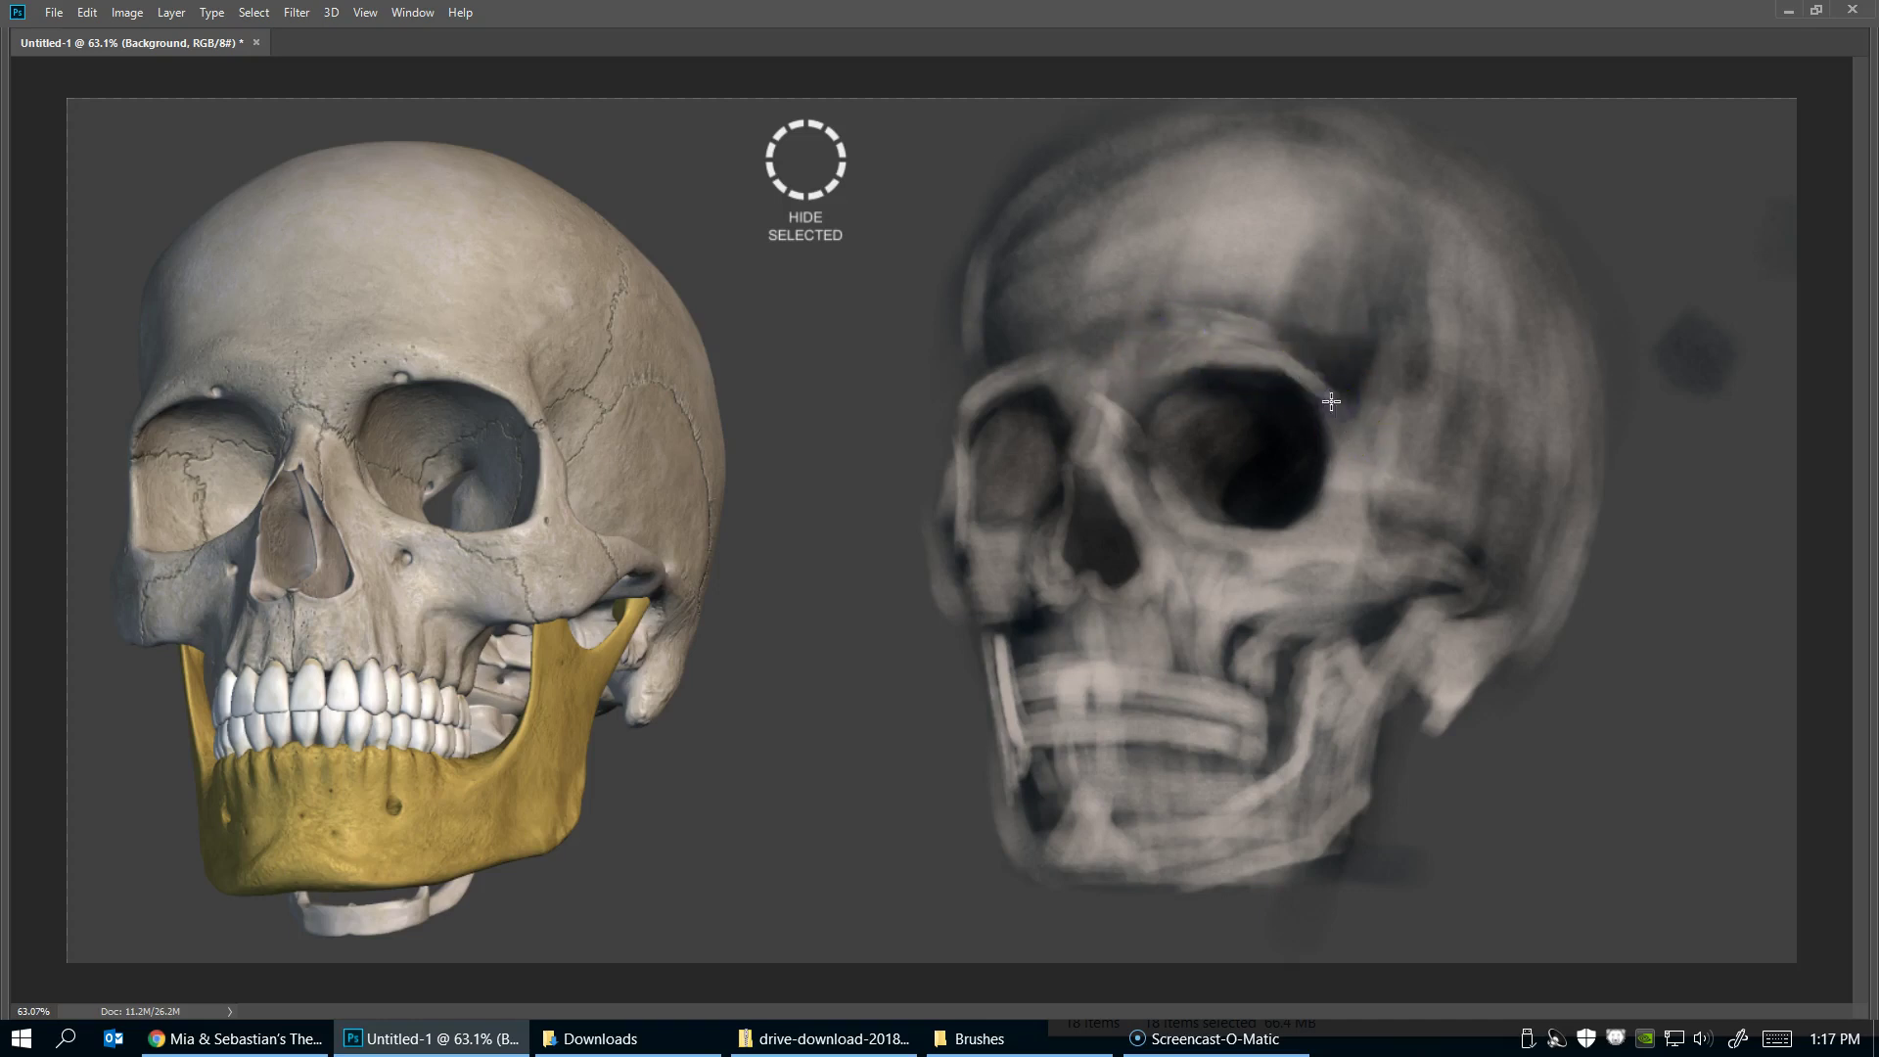
# Lighten the brow ridge above the right eye socket and up the temple
pyautogui.moveTo(1284, 297); pyautogui.dragTo(1312, 352)
pyautogui.click(1266, 282)
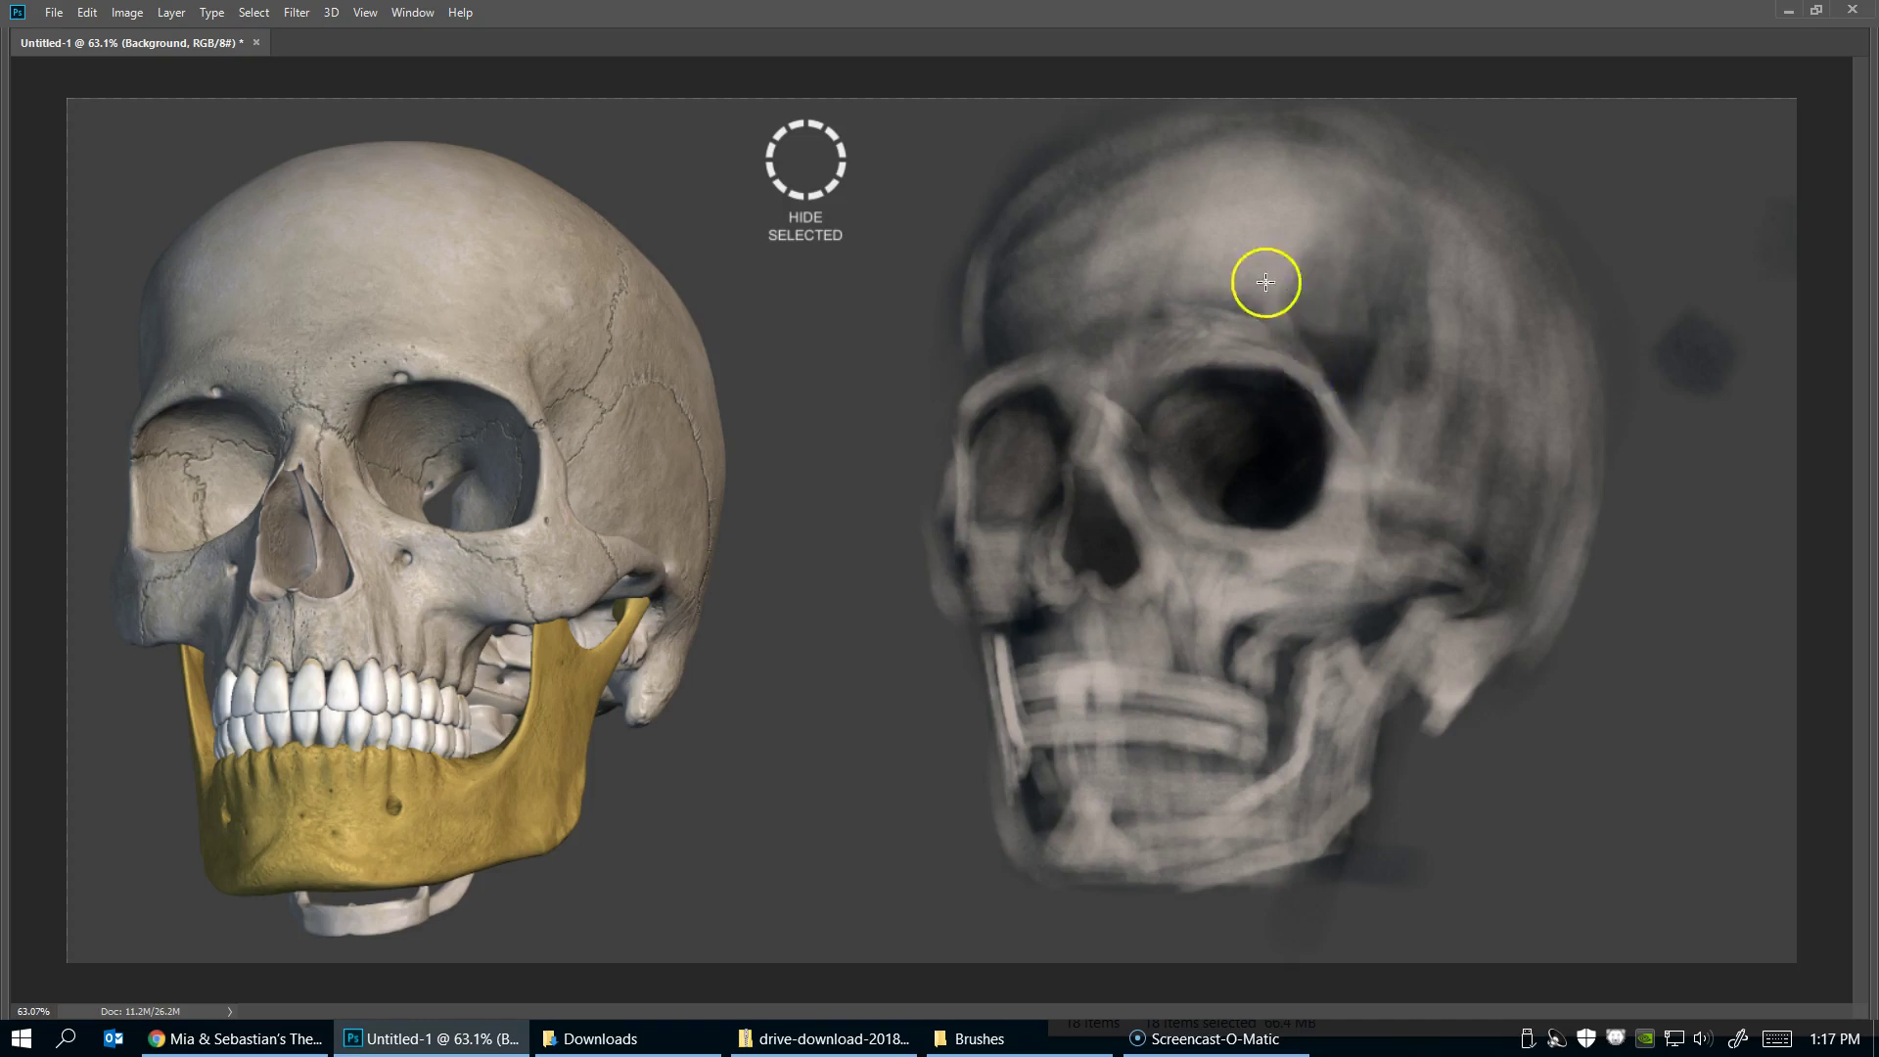
pyautogui.moveTo(1297, 328); pyautogui.dragTo(1400, 237)
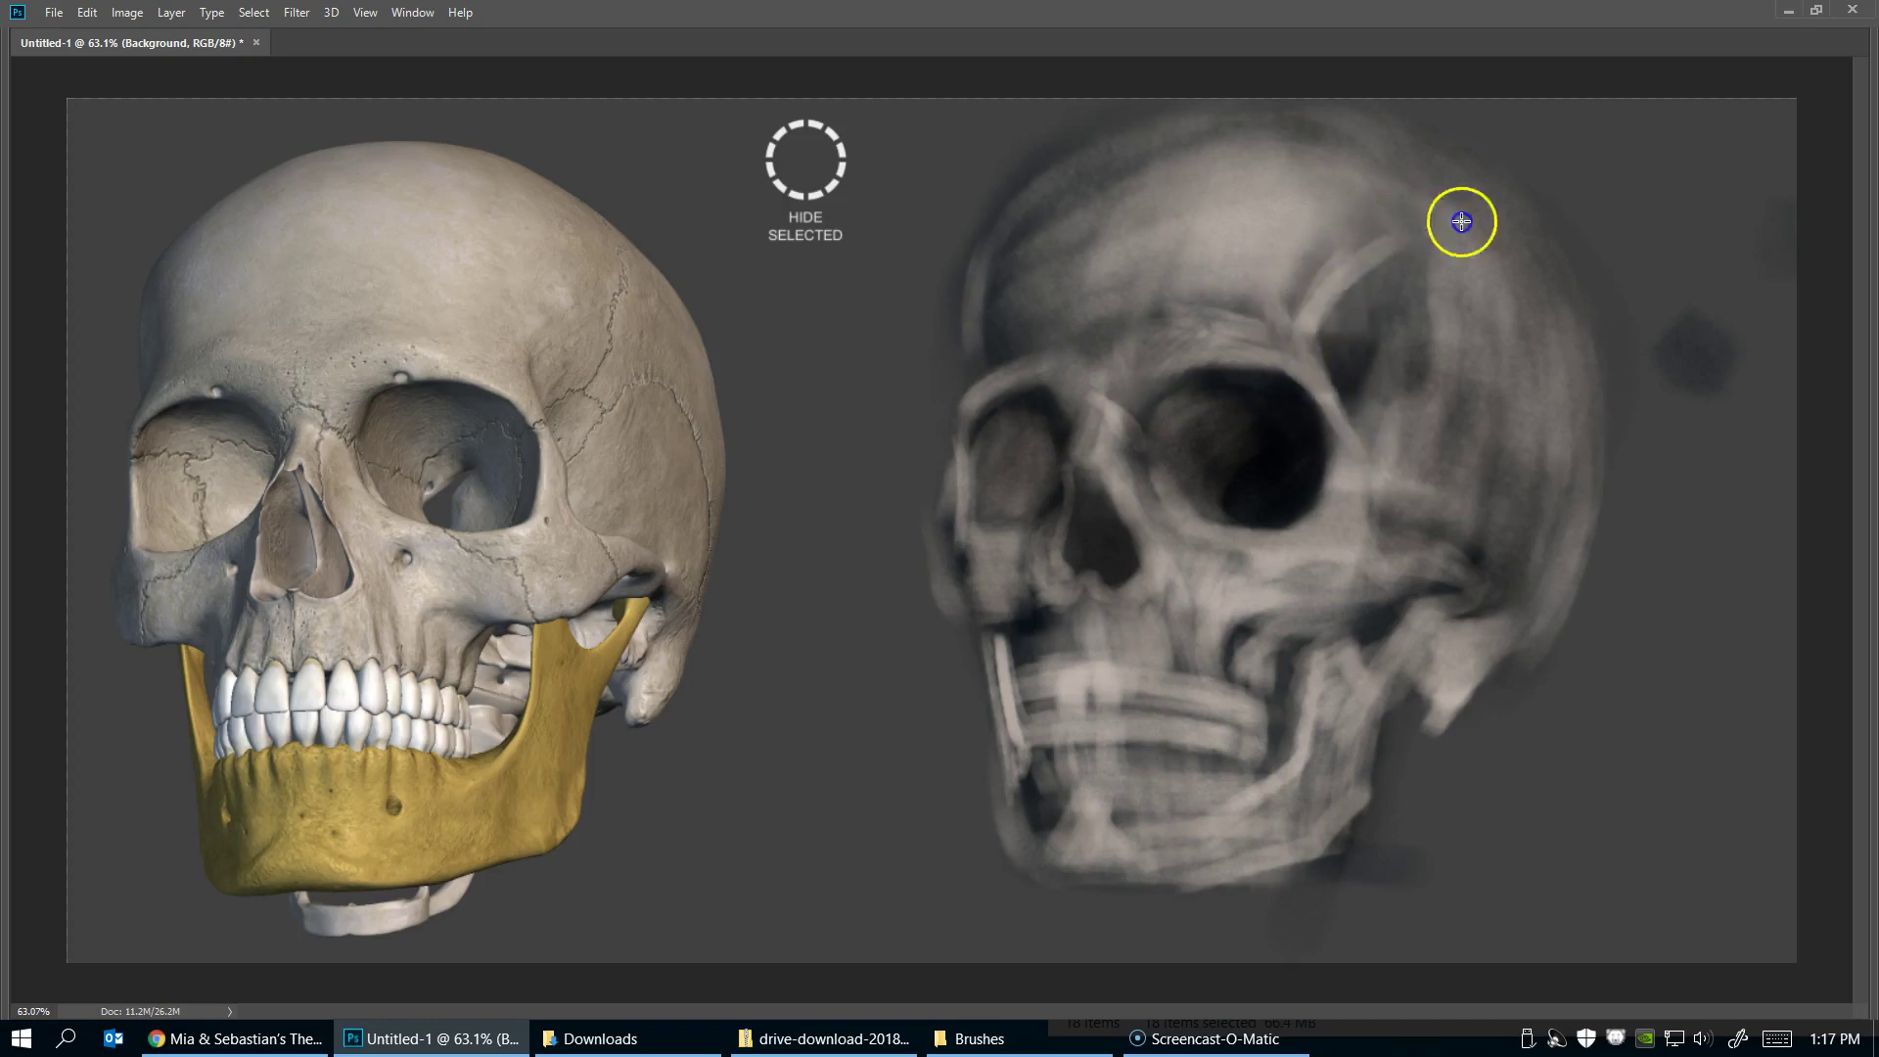
pyautogui.moveTo(1293, 311)
pyautogui.mouseDown()
pyautogui.moveTo(1497, 231)
pyautogui.moveTo(1292, 264)
pyautogui.moveTo(1259, 314)
pyautogui.moveTo(1288, 328)
pyautogui.moveTo(1019, 327)
pyautogui.moveTo(1170, 261)
pyautogui.mouseUp()
pyautogui.moveTo(1311, 274)
pyautogui.mouseDown()
pyautogui.moveTo(1387, 233)
pyautogui.moveTo(1091, 162)
pyautogui.mouseUp()
pyautogui.moveTo(1462, 307)
pyautogui.mouseDown()
pyautogui.moveTo(1380, 255)
pyautogui.moveTo(1426, 365)
pyautogui.moveTo(1472, 361)
pyautogui.mouseUp()
# Brighten the cranium's right outline, the cheekbone and the top of the forehead
pyautogui.moveTo(1479, 452)
pyautogui.mouseDown()
pyautogui.moveTo(1523, 239)
pyautogui.moveTo(1455, 176)
pyautogui.moveTo(1553, 314)
pyautogui.moveTo(1557, 478)
pyautogui.mouseUp()
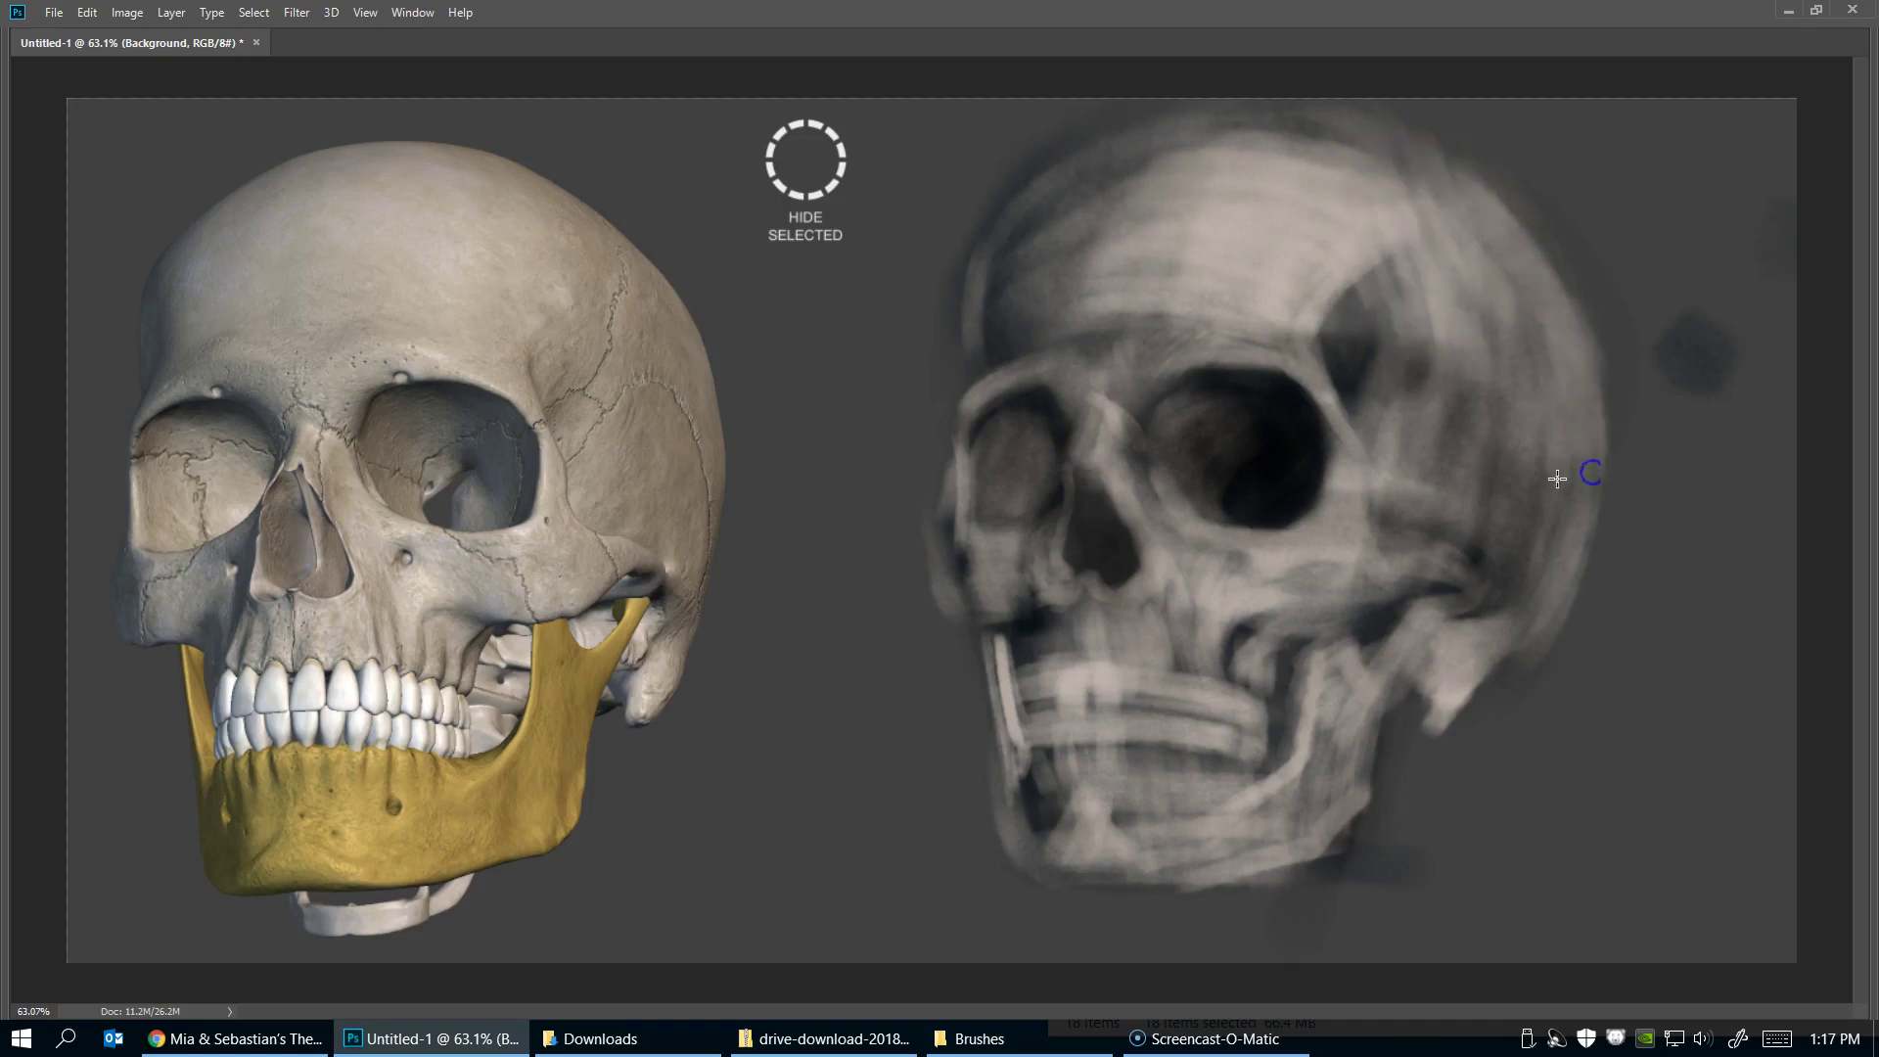
pyautogui.moveTo(1542, 303)
pyautogui.mouseDown()
pyautogui.moveTo(1565, 474)
pyautogui.moveTo(1560, 403)
pyautogui.mouseUp()
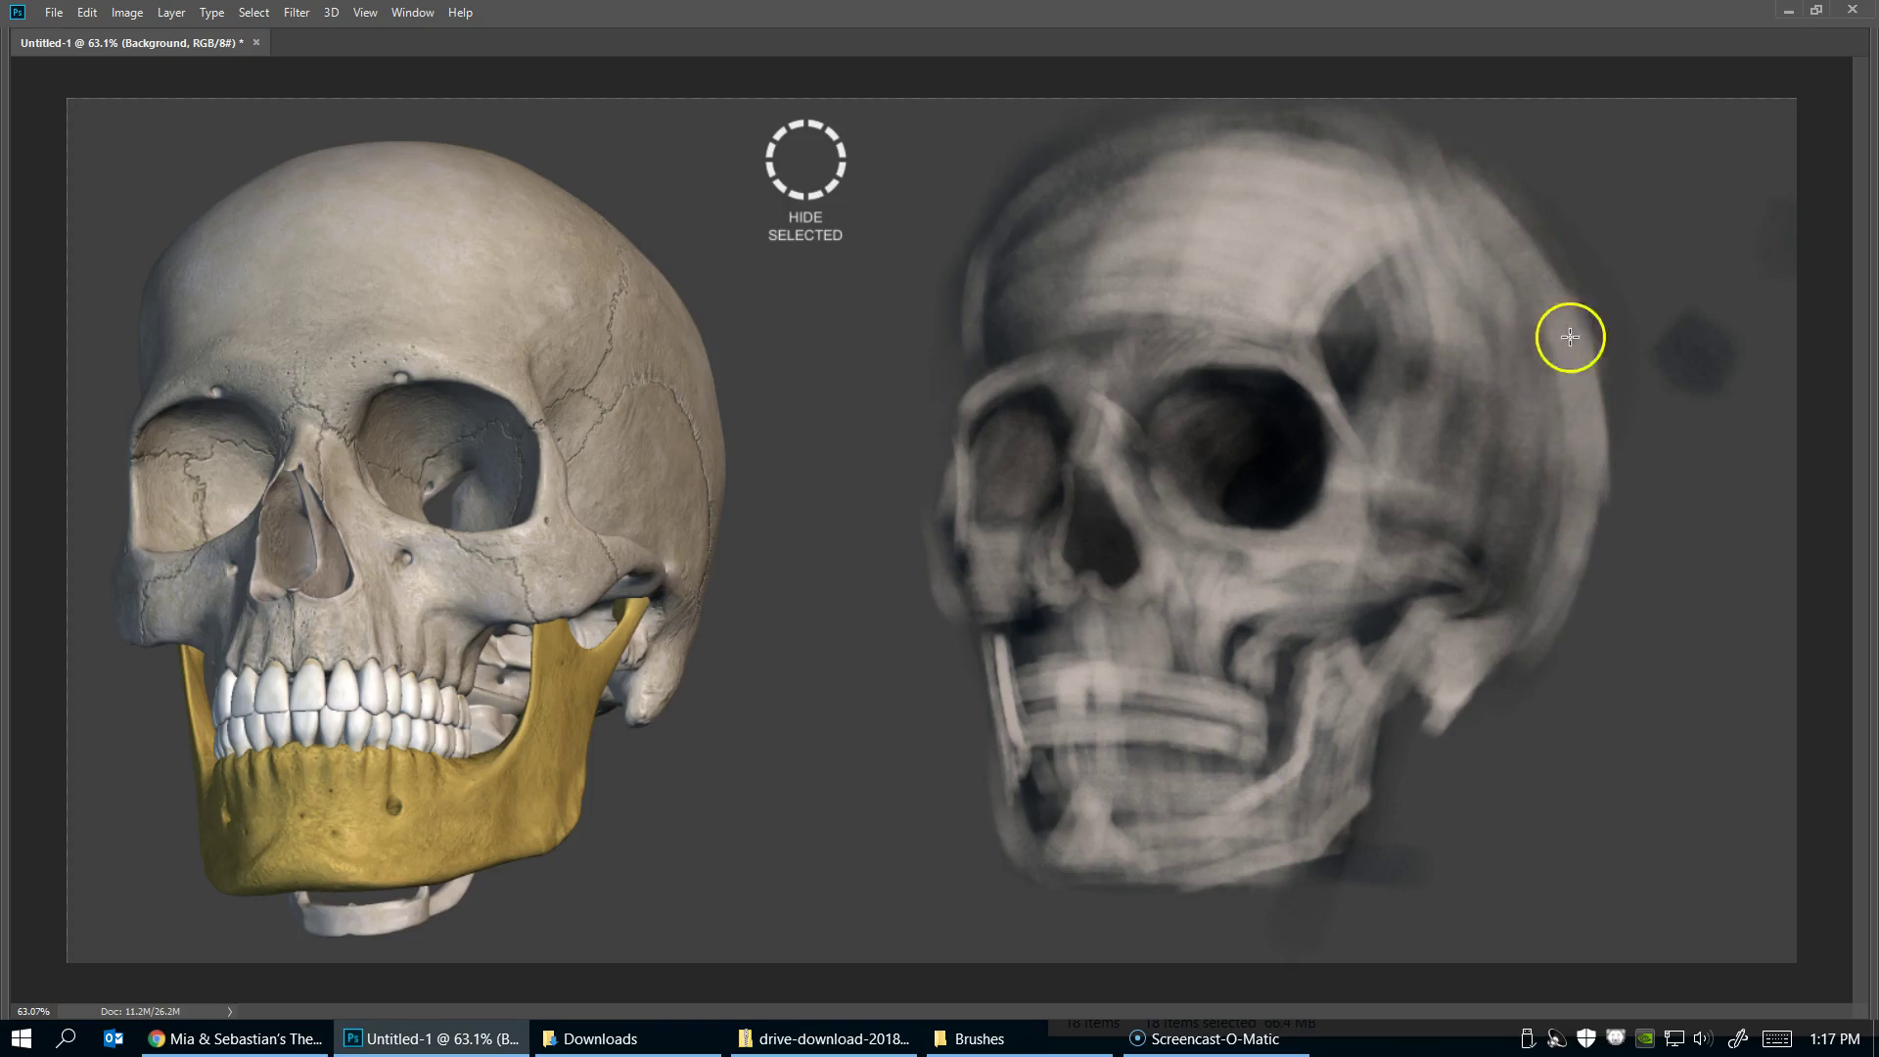
pyautogui.moveTo(1540, 304)
pyautogui.mouseDown()
pyautogui.moveTo(1393, 420)
pyautogui.moveTo(1448, 327)
pyautogui.moveTo(1400, 453)
pyautogui.moveTo(1481, 575)
pyautogui.mouseUp()
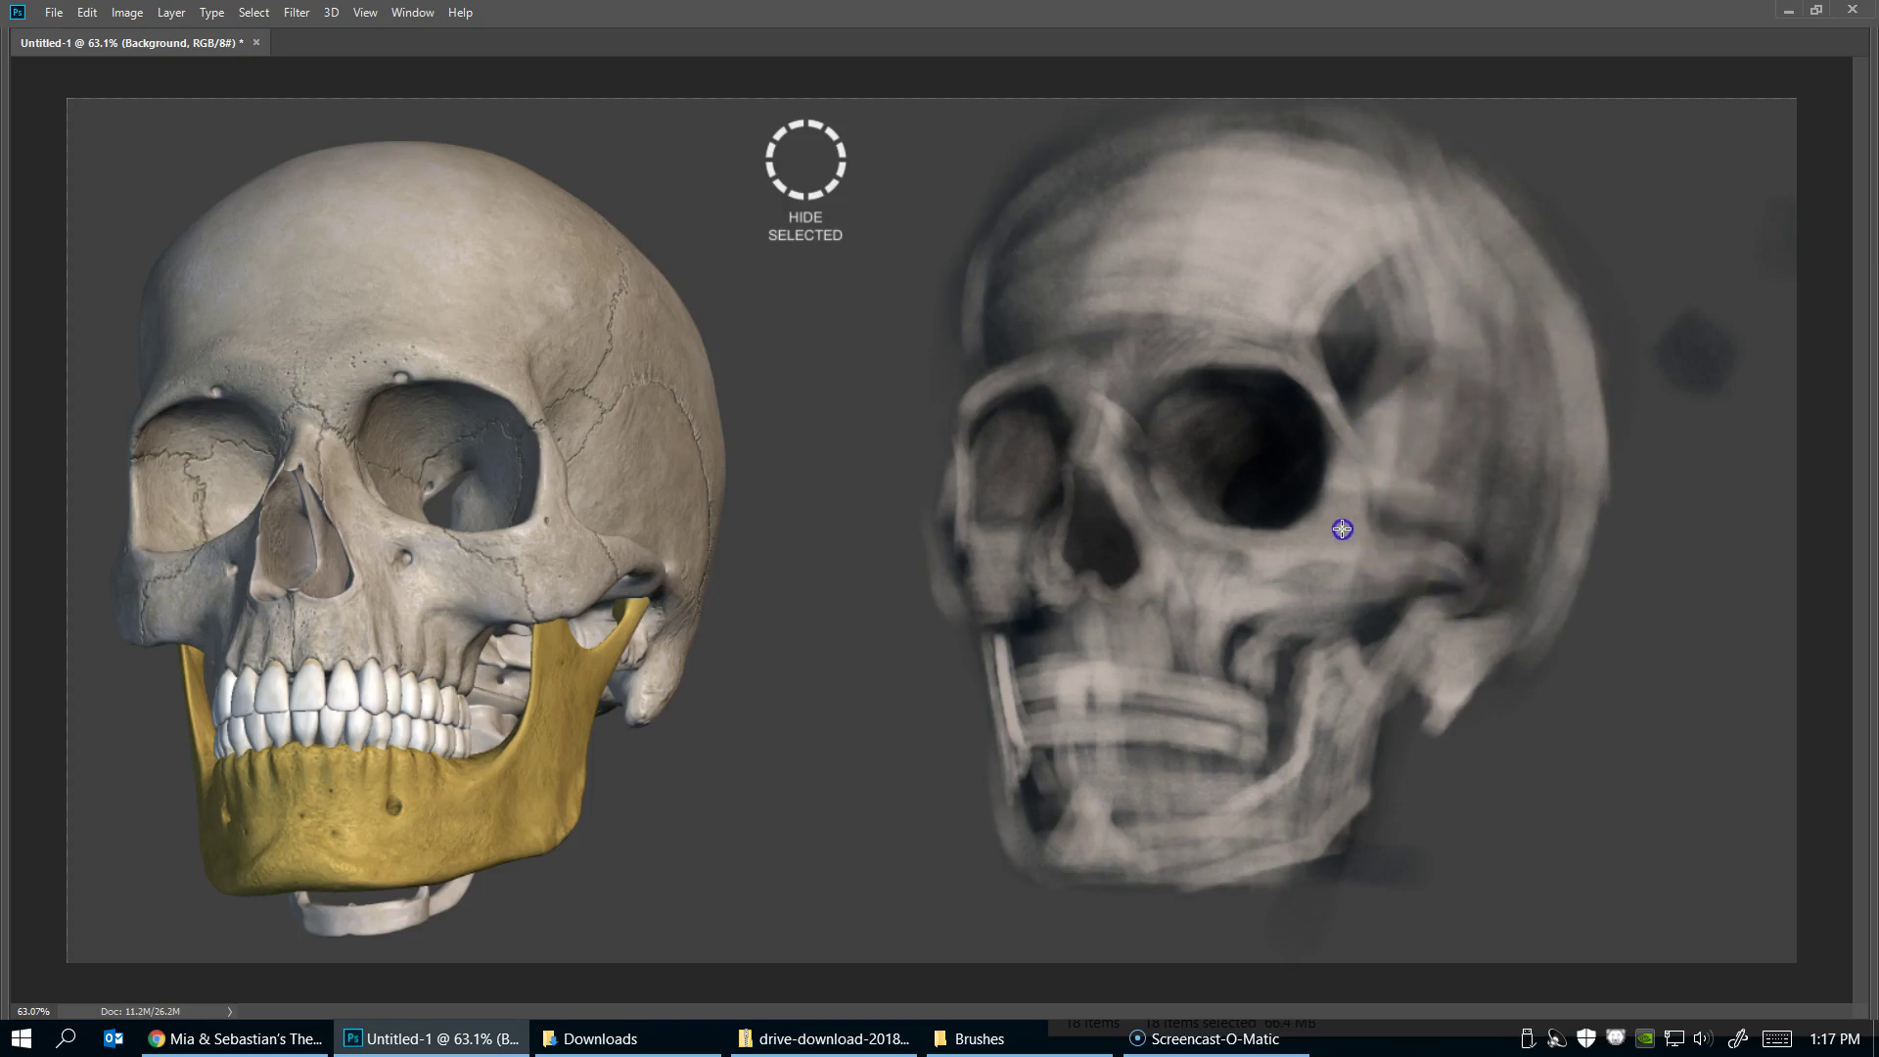
pyautogui.moveTo(1477, 502)
pyautogui.mouseDown()
pyautogui.moveTo(1380, 500)
pyautogui.moveTo(1472, 431)
pyautogui.moveTo(1546, 437)
pyautogui.moveTo(1512, 632)
pyautogui.mouseUp()
pyautogui.moveTo(1210, 137)
pyautogui.mouseDown()
pyautogui.moveTo(1038, 196)
pyautogui.moveTo(1177, 217)
pyautogui.mouseUp()
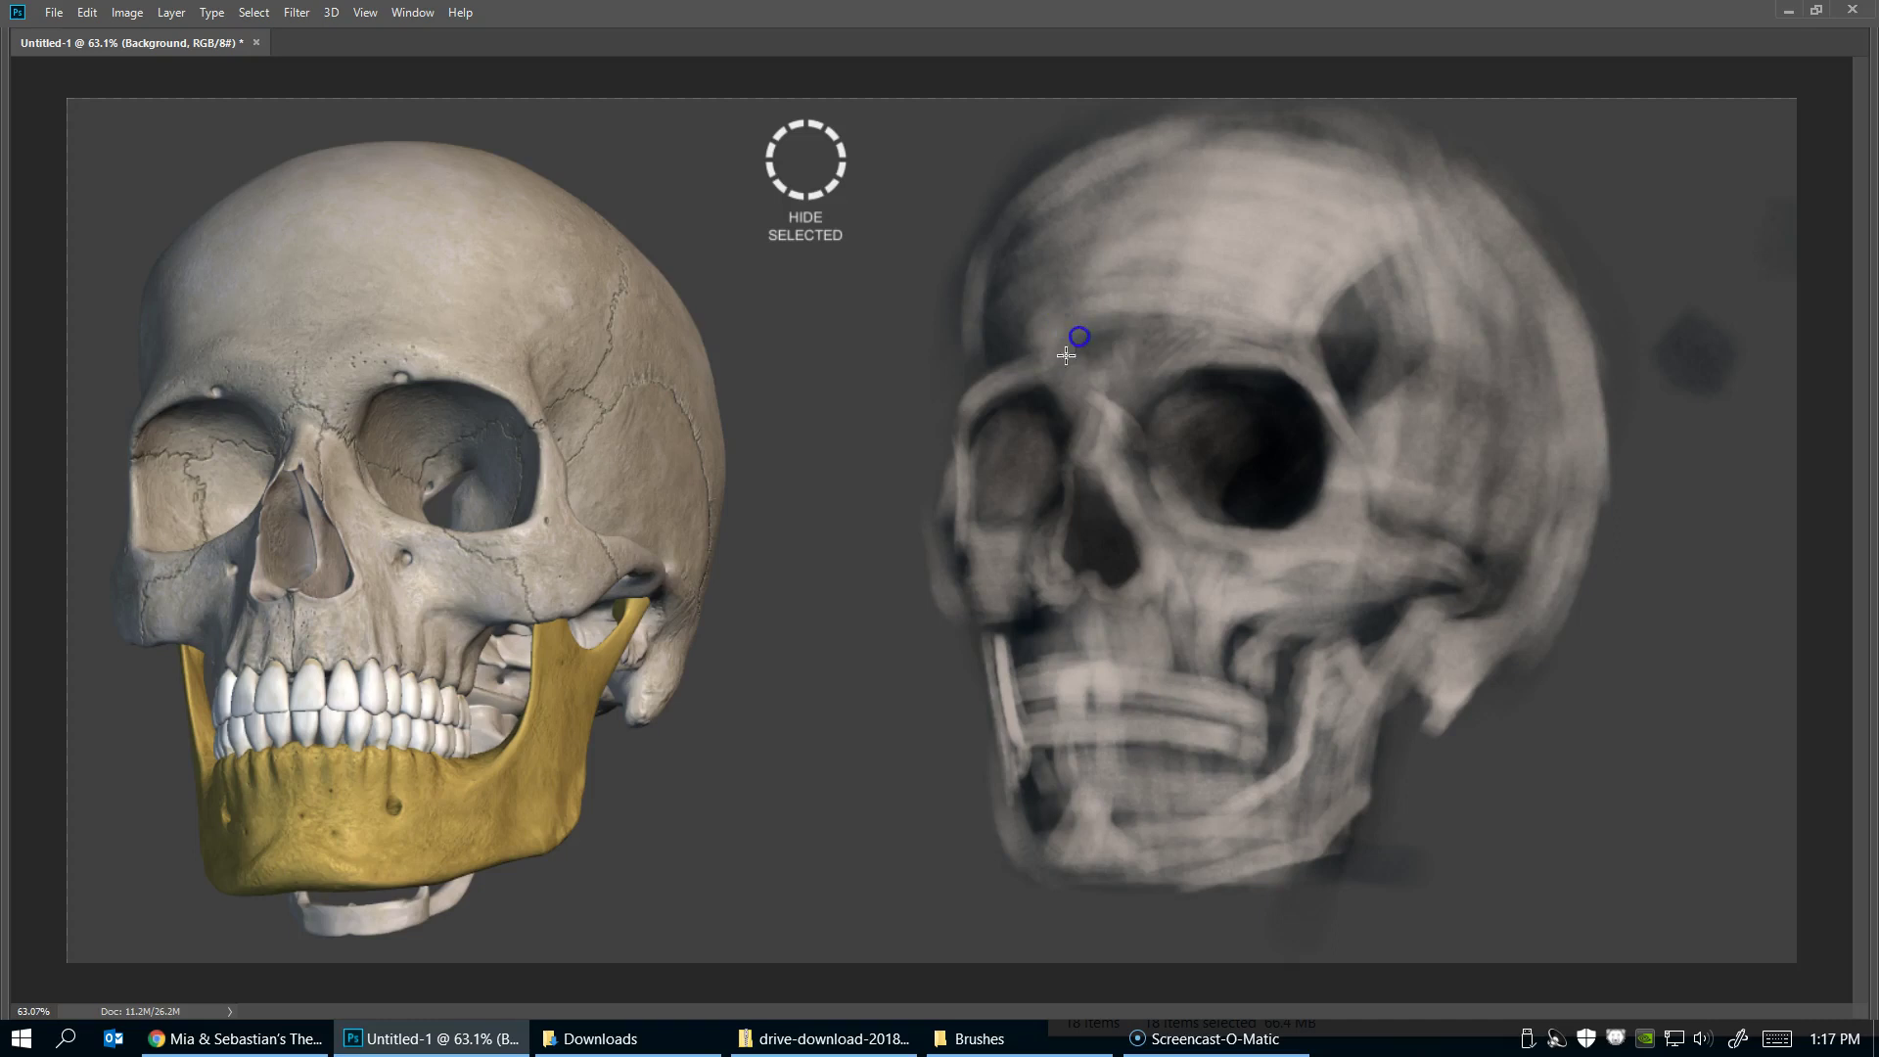
# Shade the skull's left edge and soften the shading in both eye sockets
pyautogui.moveTo(980, 390); pyautogui.dragTo(1013, 296)
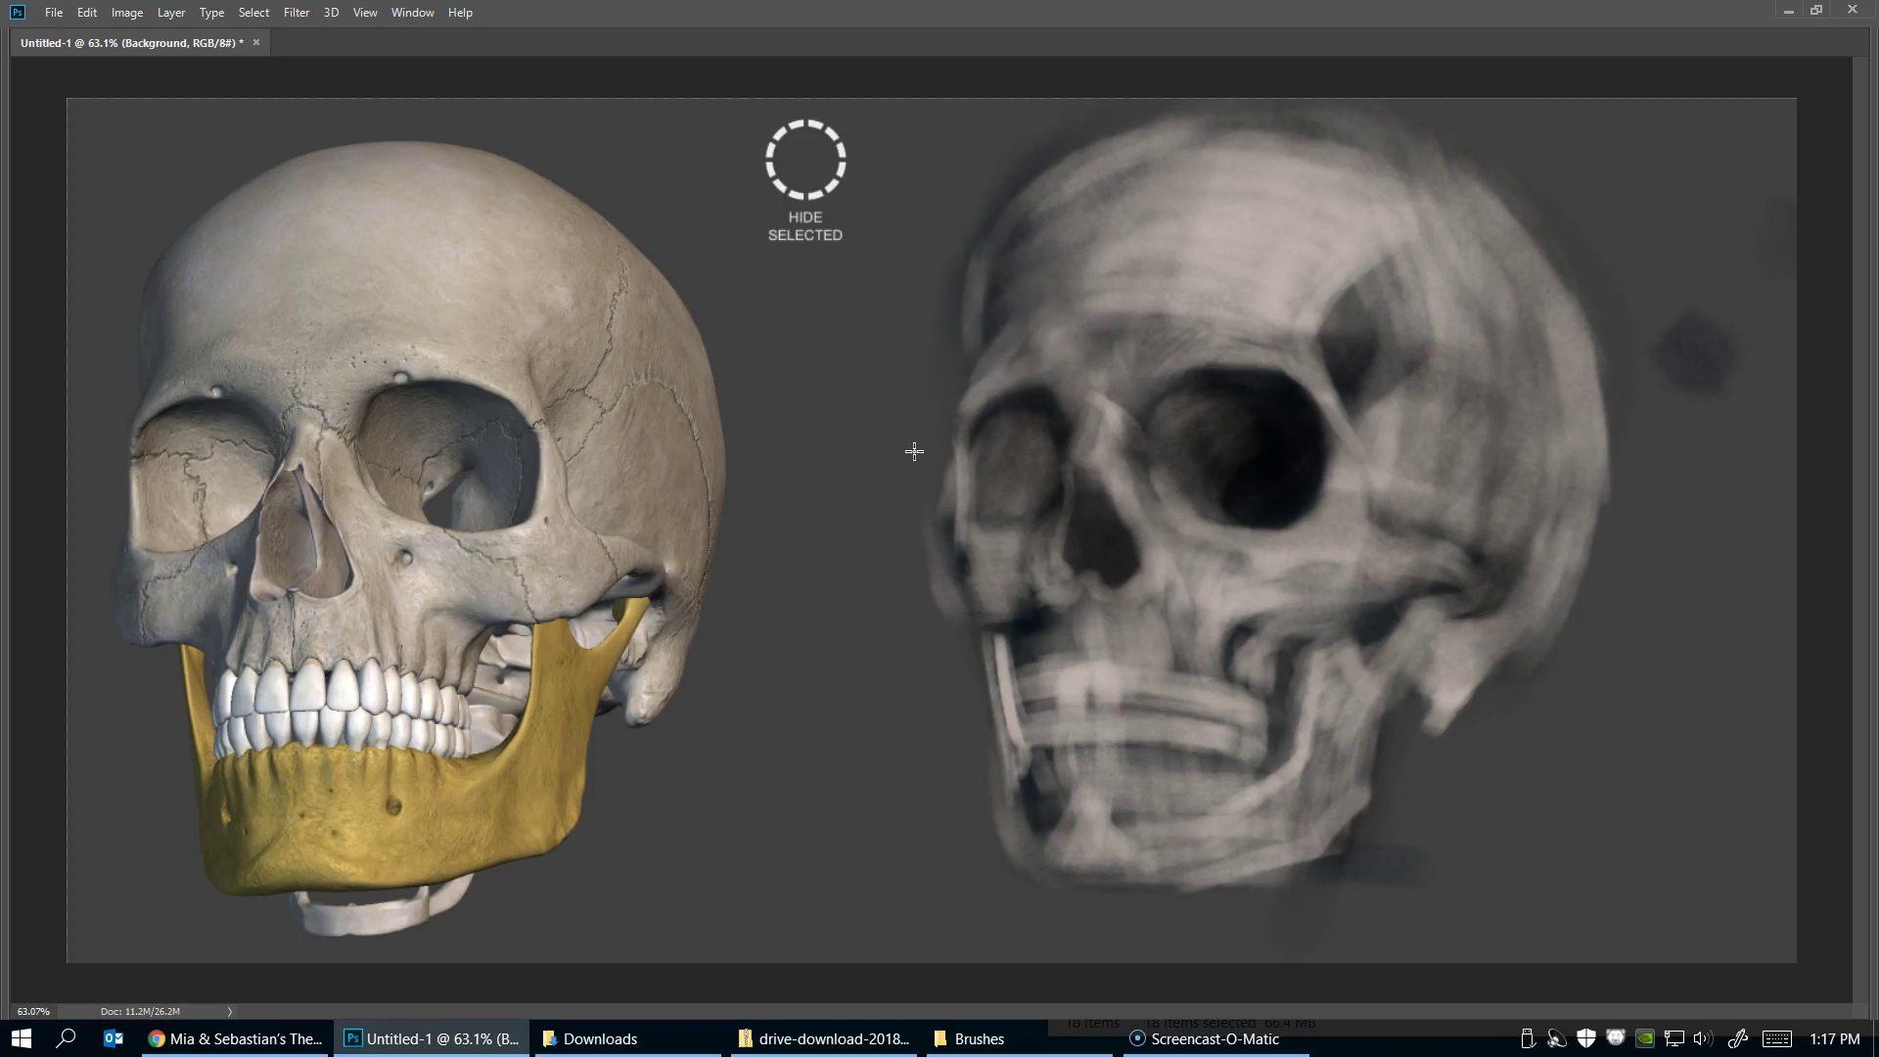
pyautogui.moveTo(976, 392); pyautogui.dragTo(936, 536)
pyautogui.moveTo(961, 445)
pyautogui.mouseDown()
pyautogui.moveTo(962, 516)
pyautogui.moveTo(1023, 510)
pyautogui.mouseUp()
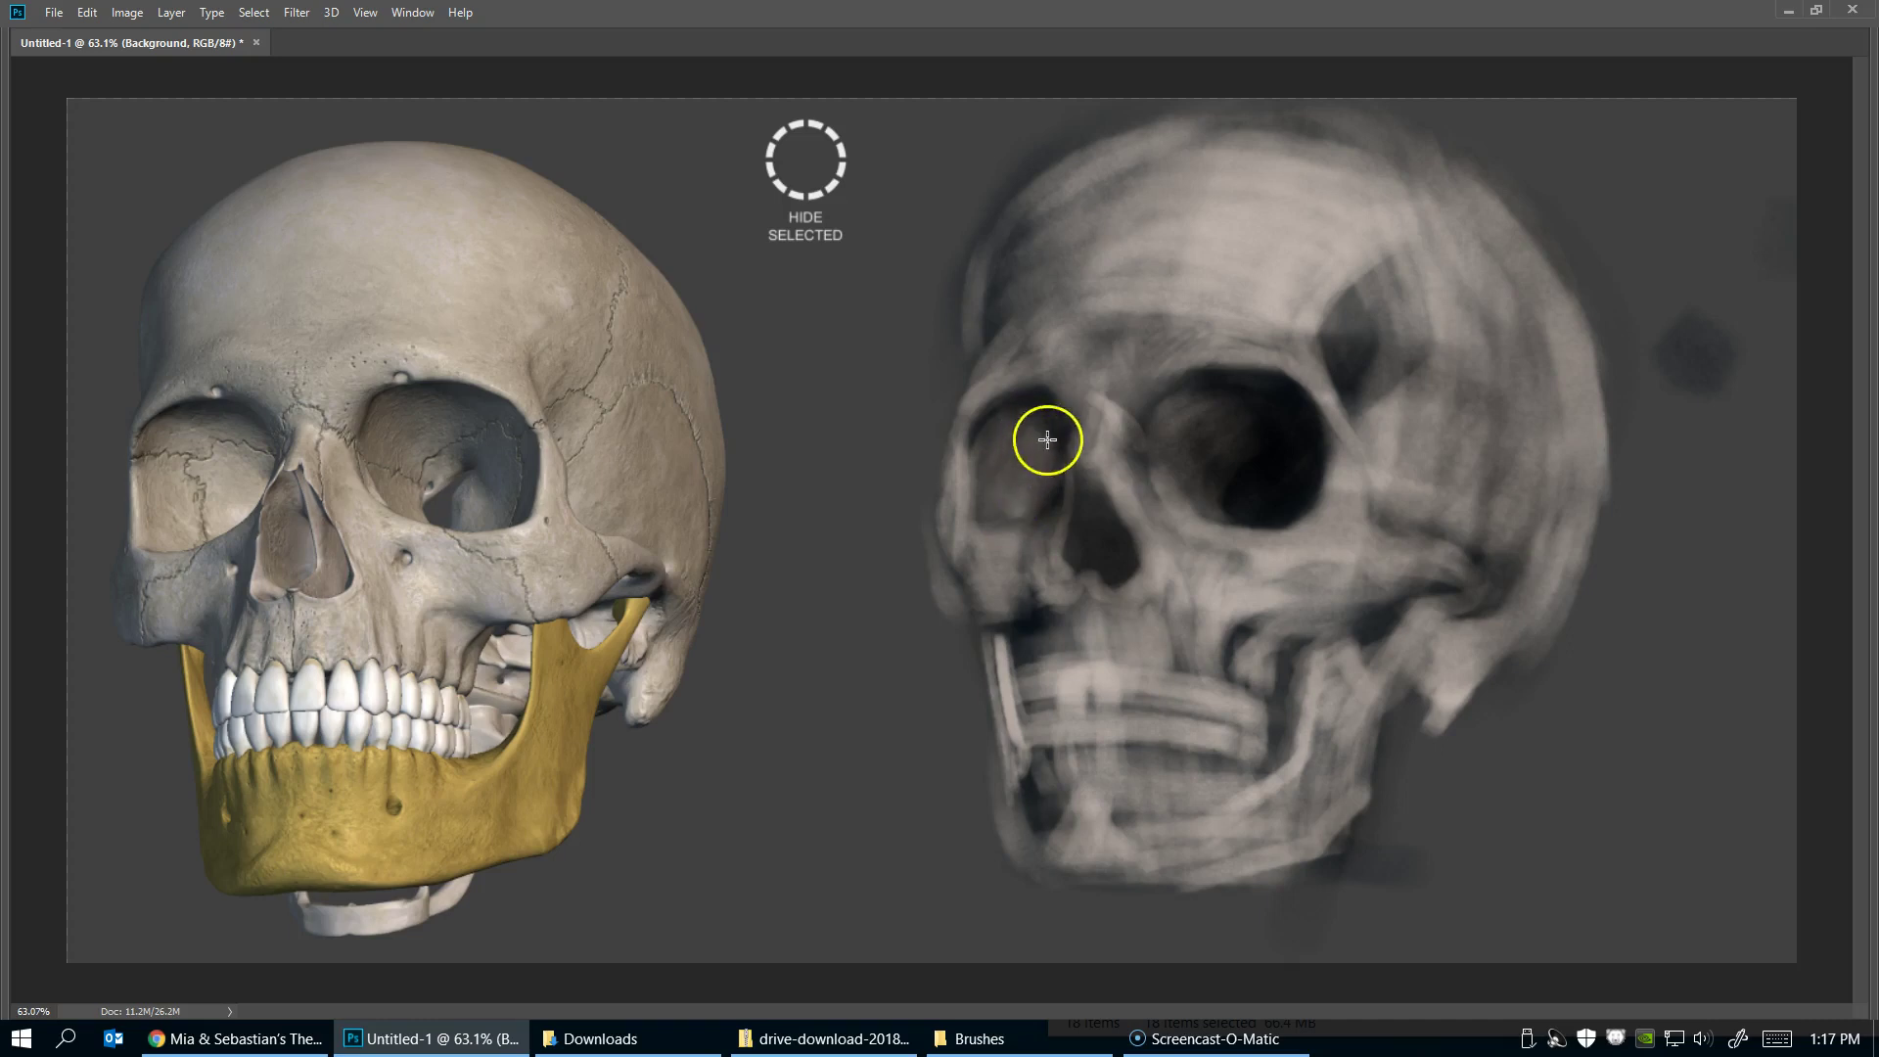
pyautogui.moveTo(1023, 423); pyautogui.dragTo(1028, 507)
pyautogui.moveTo(939, 351); pyautogui.dragTo(886, 507)
pyautogui.moveTo(1045, 461); pyautogui.dragTo(1039, 500)
pyautogui.moveTo(1215, 450)
pyautogui.mouseDown()
pyautogui.moveTo(1200, 496)
pyautogui.moveTo(1218, 397)
pyautogui.mouseUp()
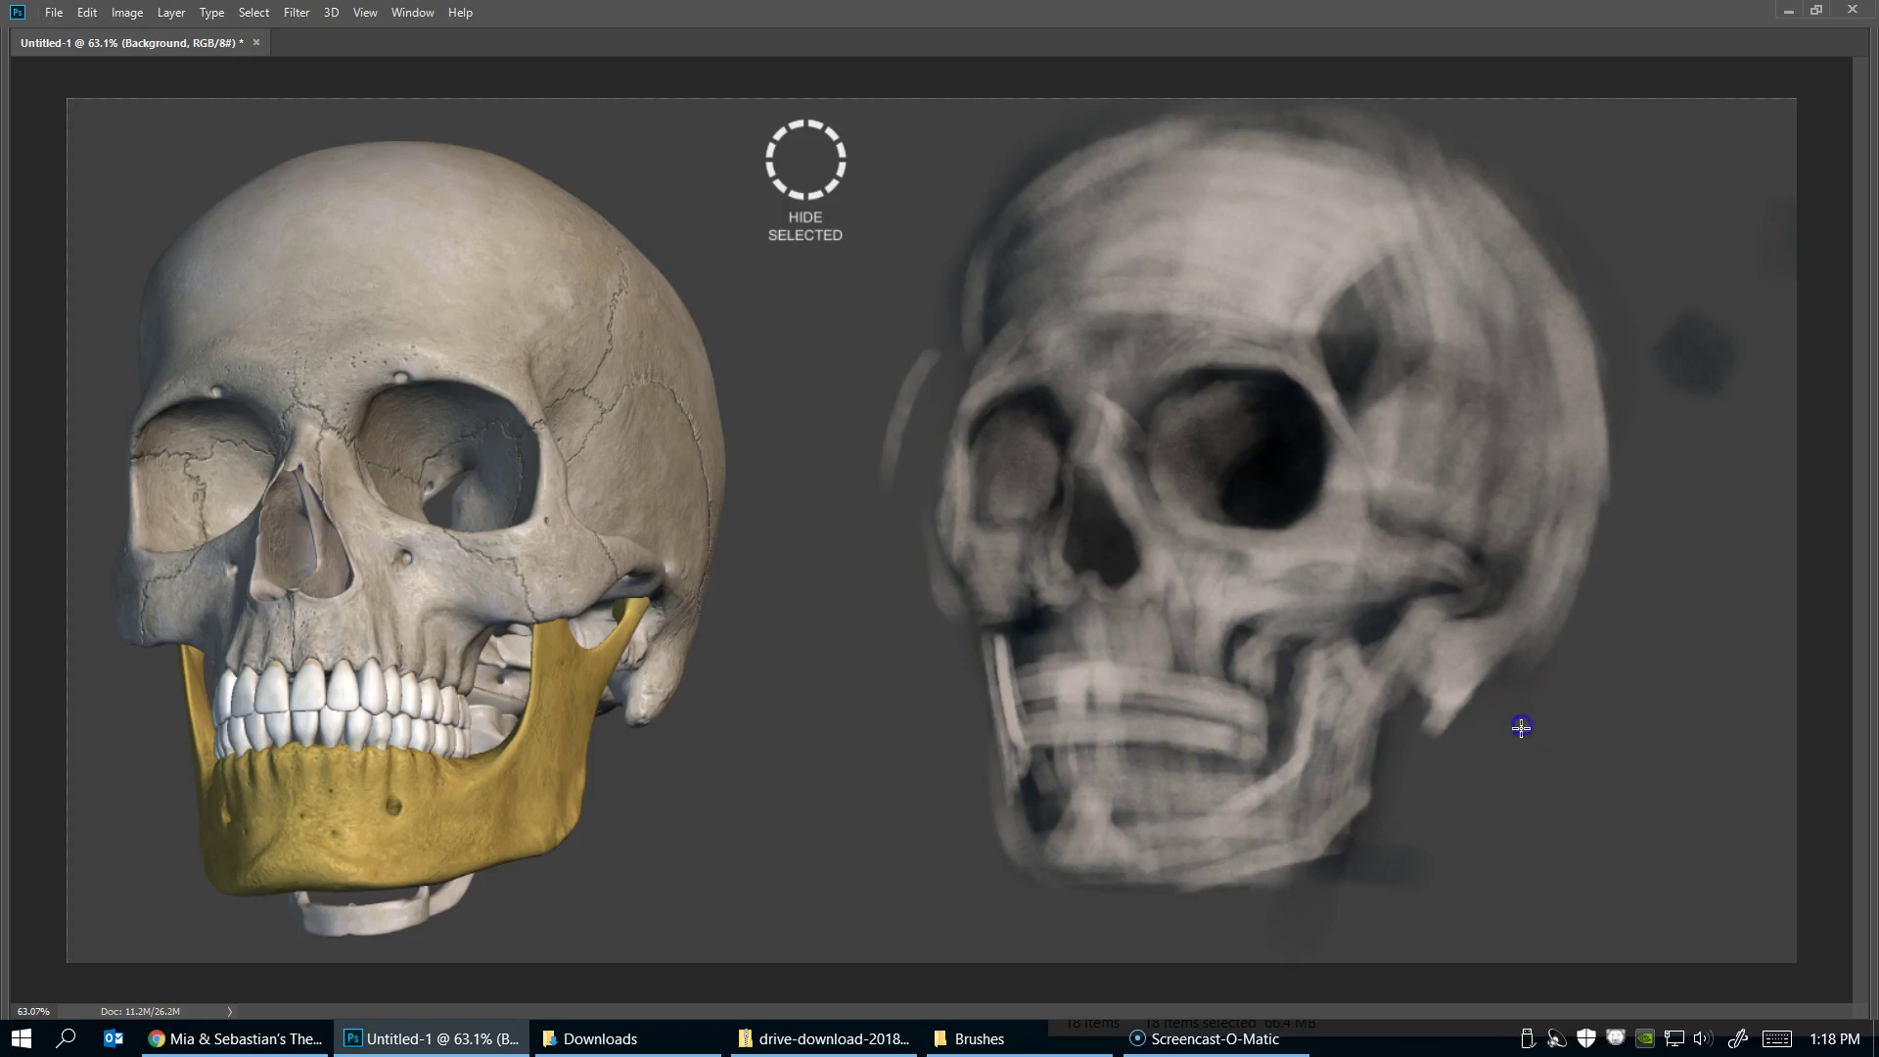
# Switch to the Graphite Stick 2 brush with black as the foreground colour
pyautogui.press('Tab')
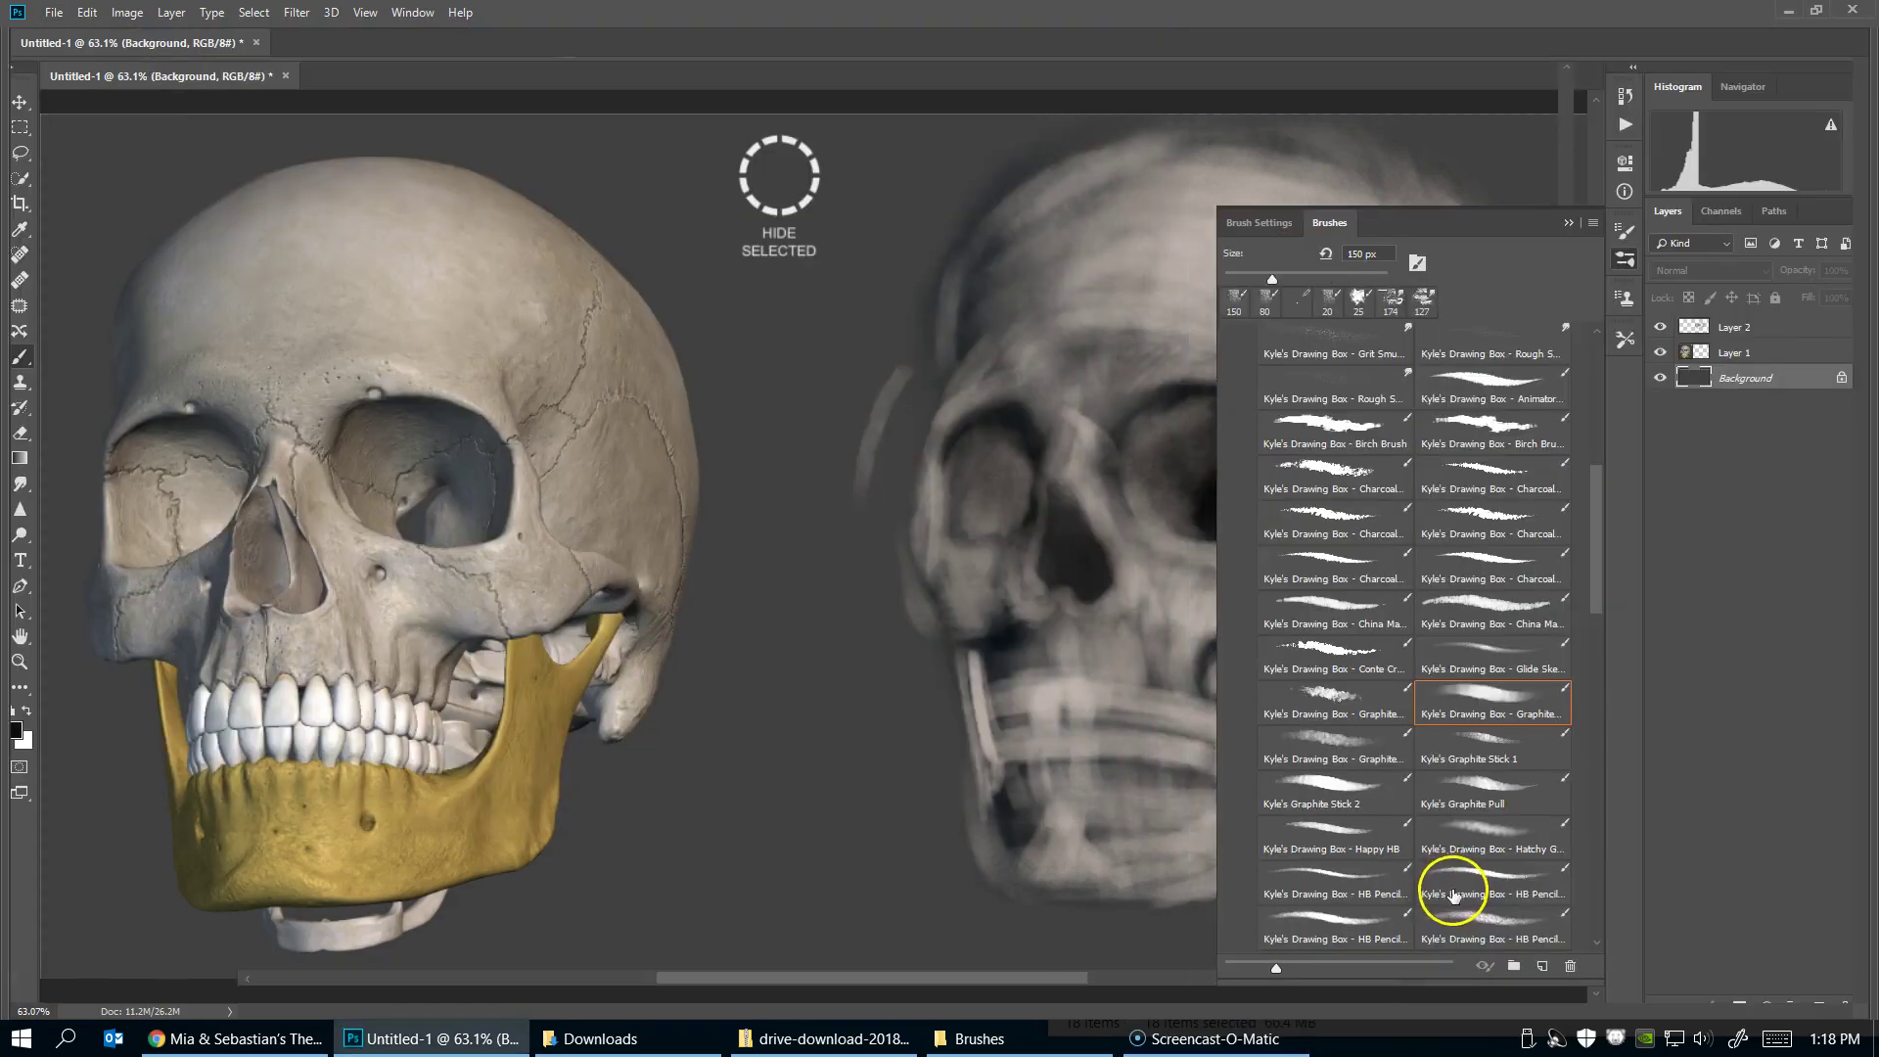
pyautogui.click(1366, 783)
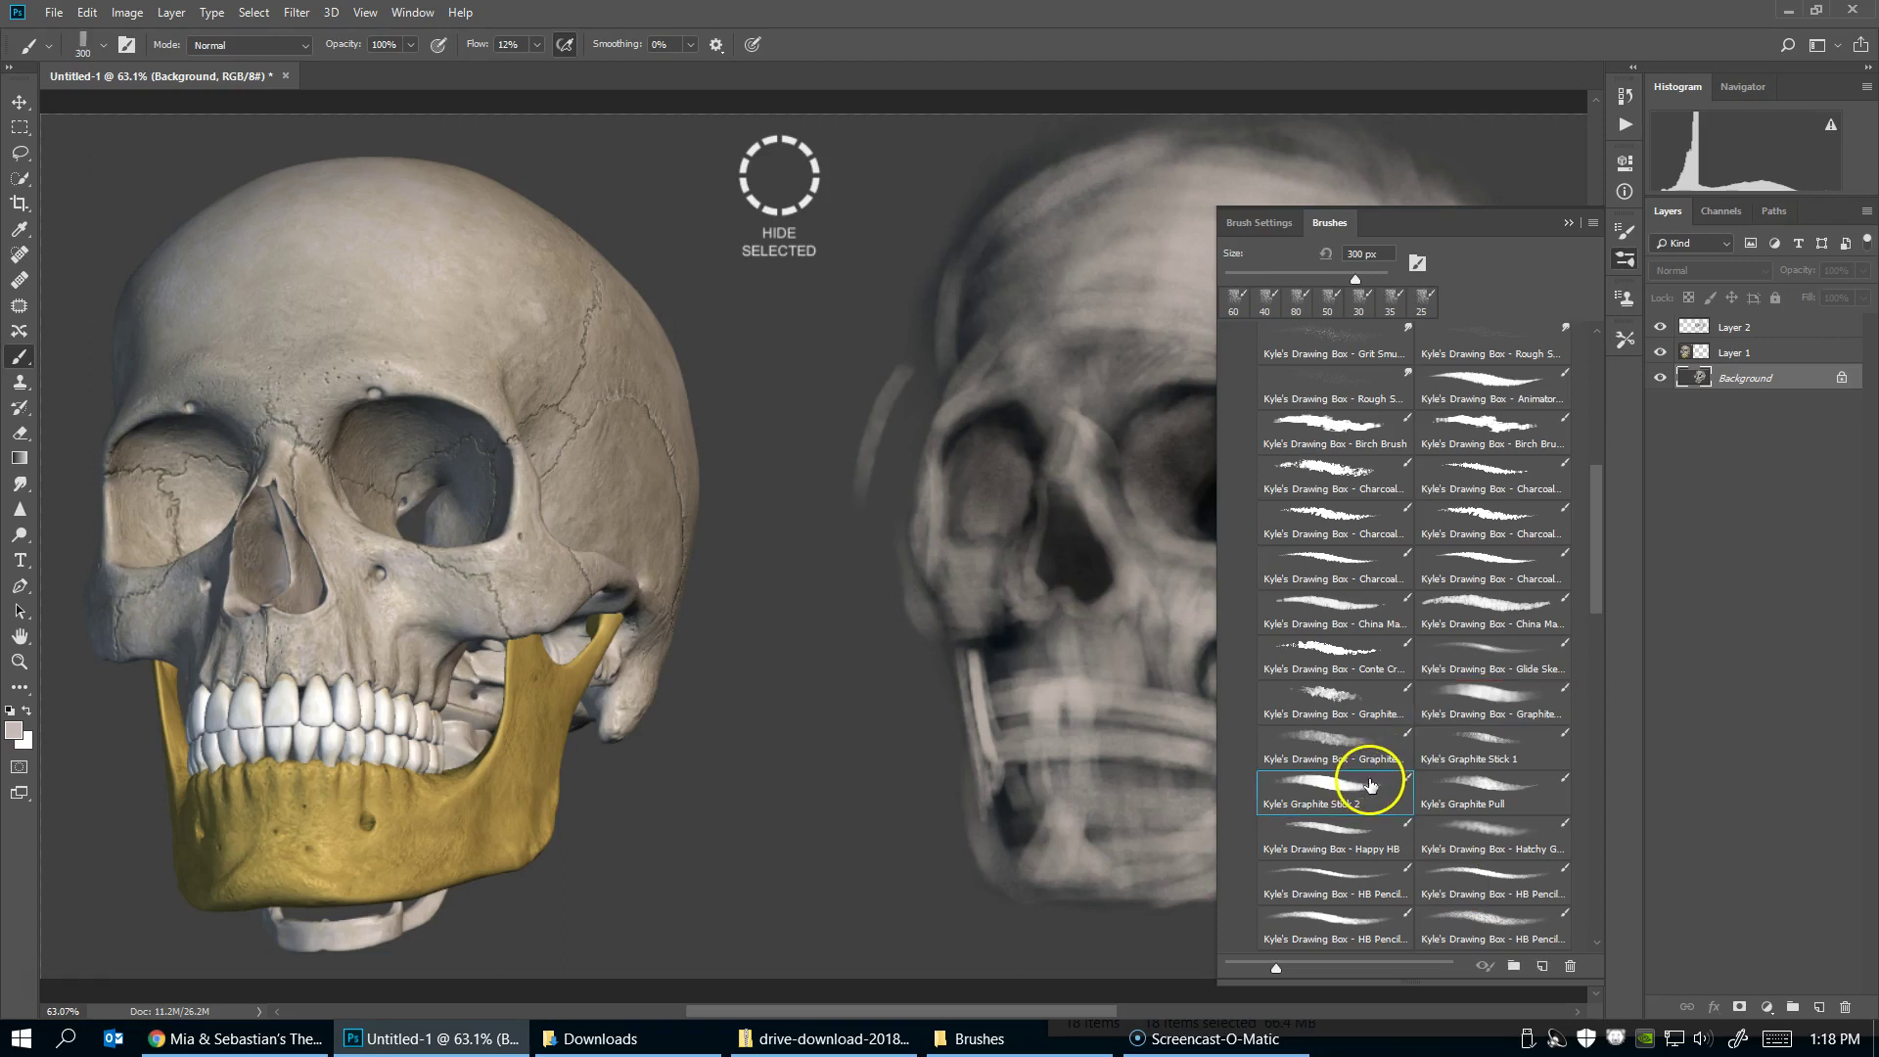
pyautogui.press('Tab')
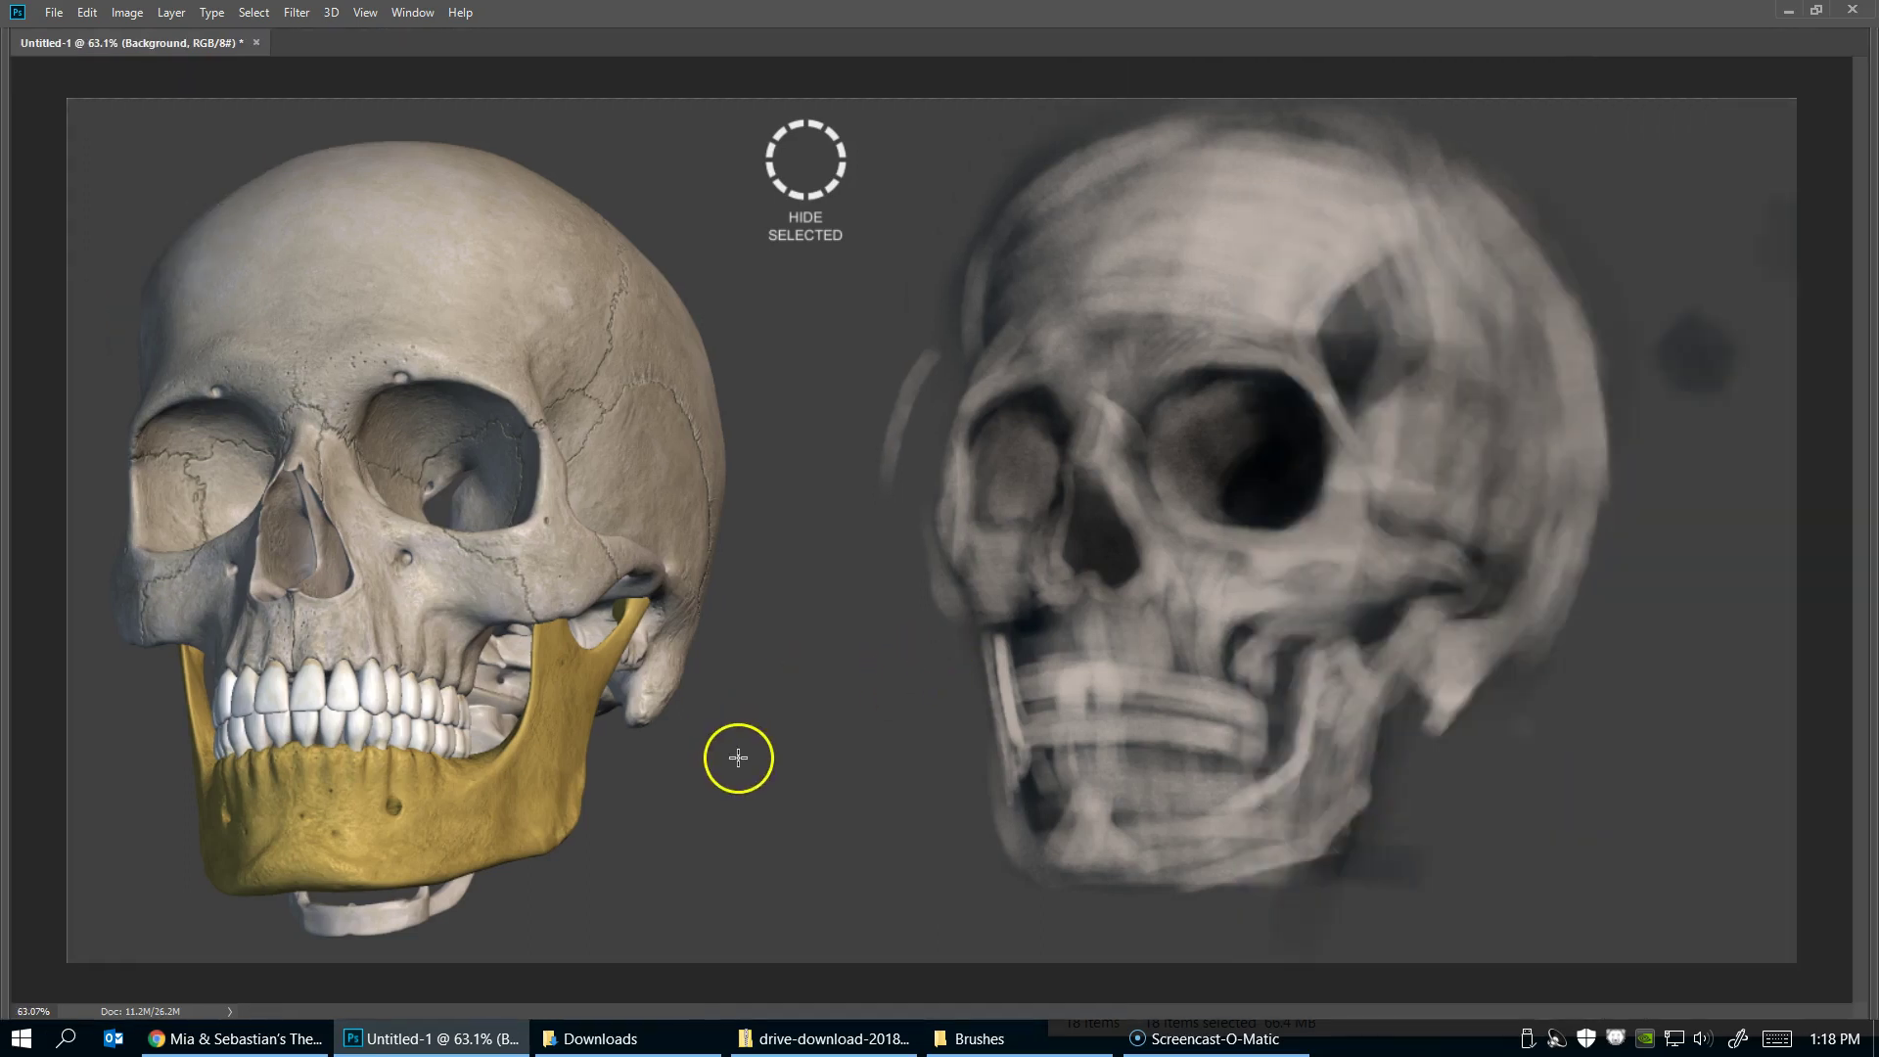
pyautogui.press('Tab')
pyautogui.press('Tab')
pyautogui.press('Tab')
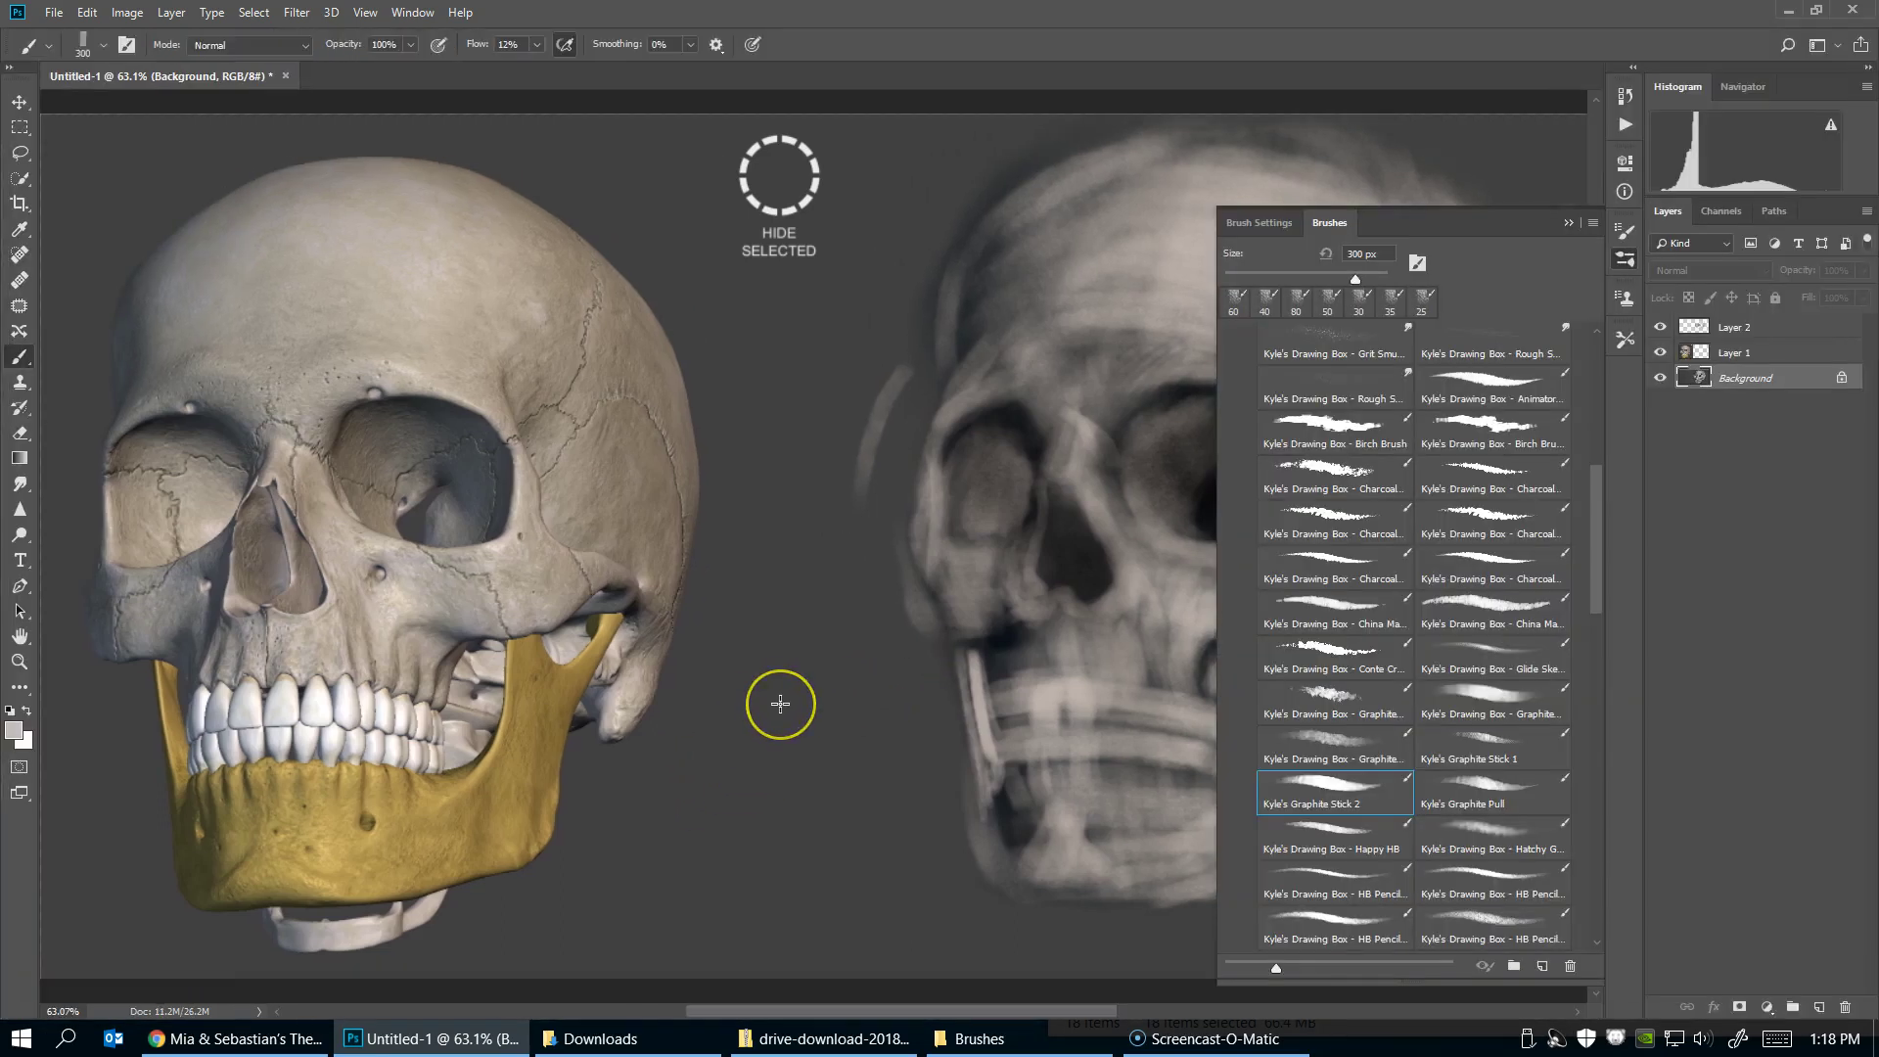
pyautogui.click(14, 729)
pyautogui.click(930, 484)
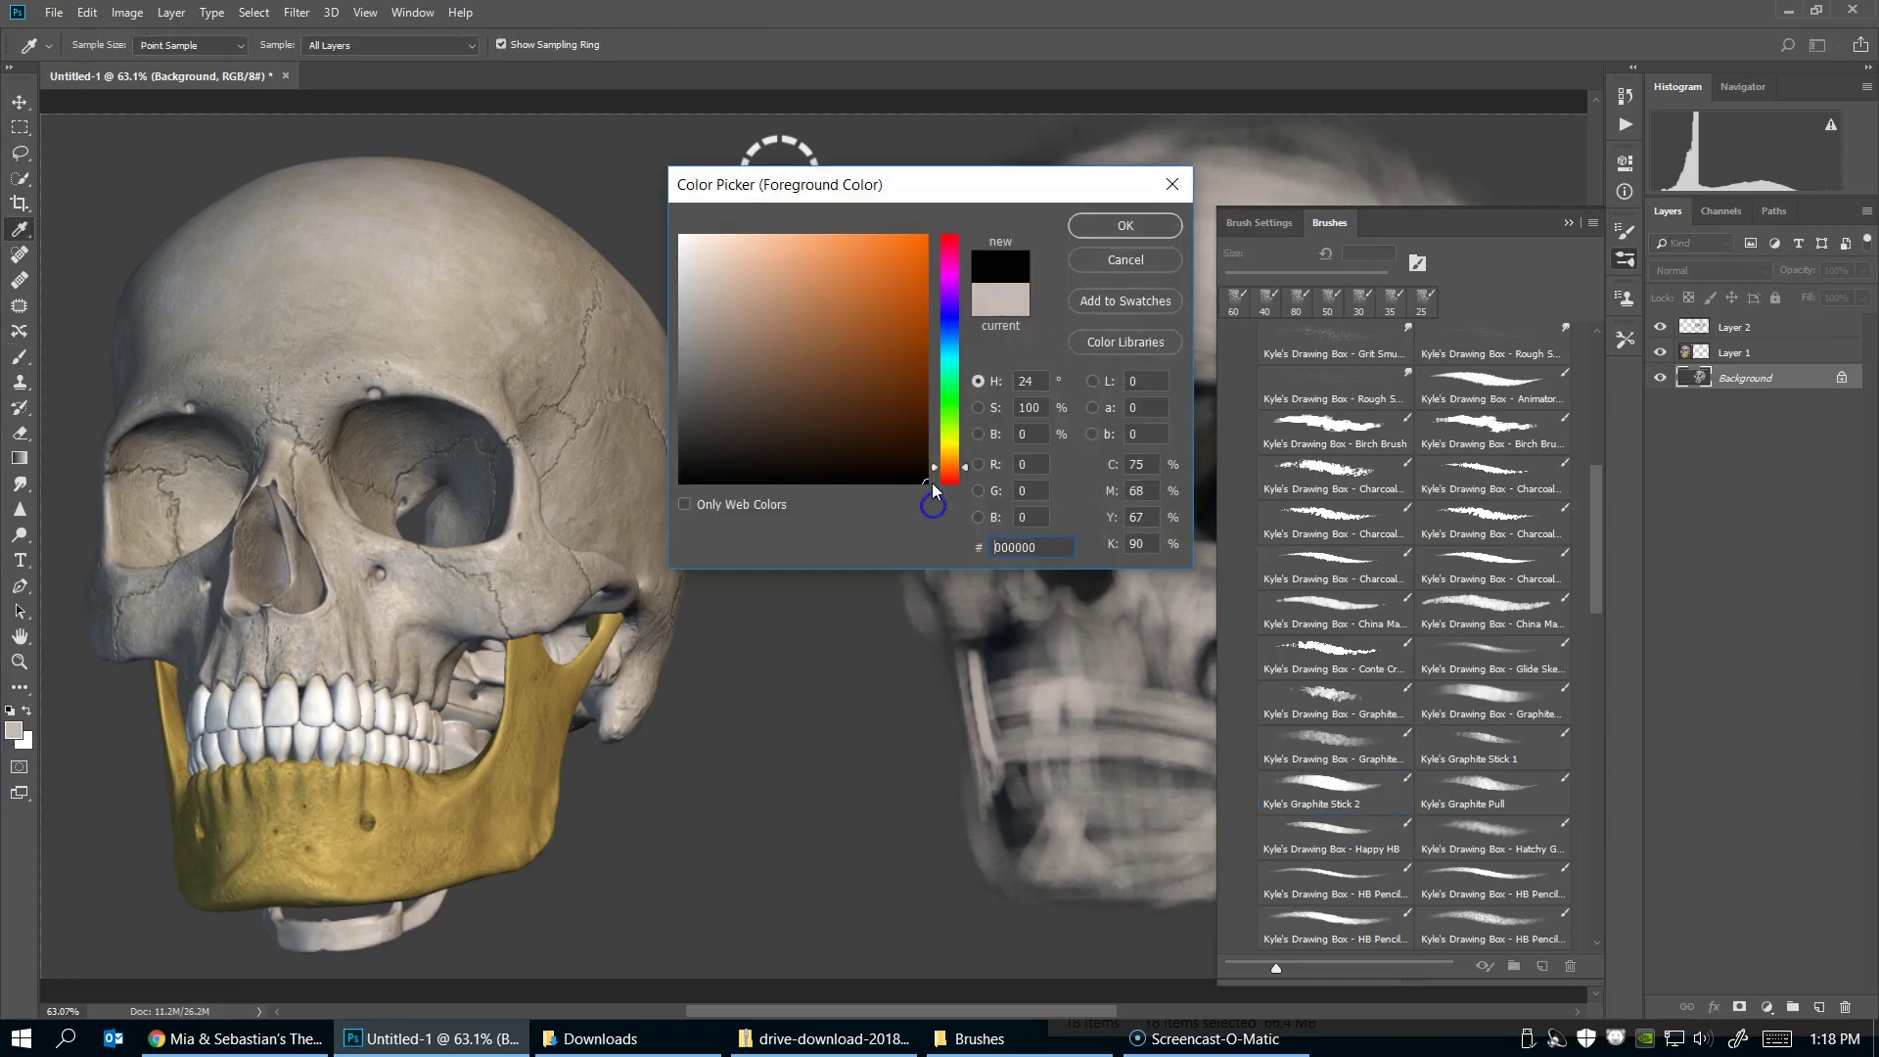
pyautogui.click(1138, 225)
pyautogui.press('Tab')
# Paint dark test strokes beside the jaw and bottom-right, then lasso the left ones
pyautogui.moveTo(1250, 656); pyautogui.dragTo(1219, 766)
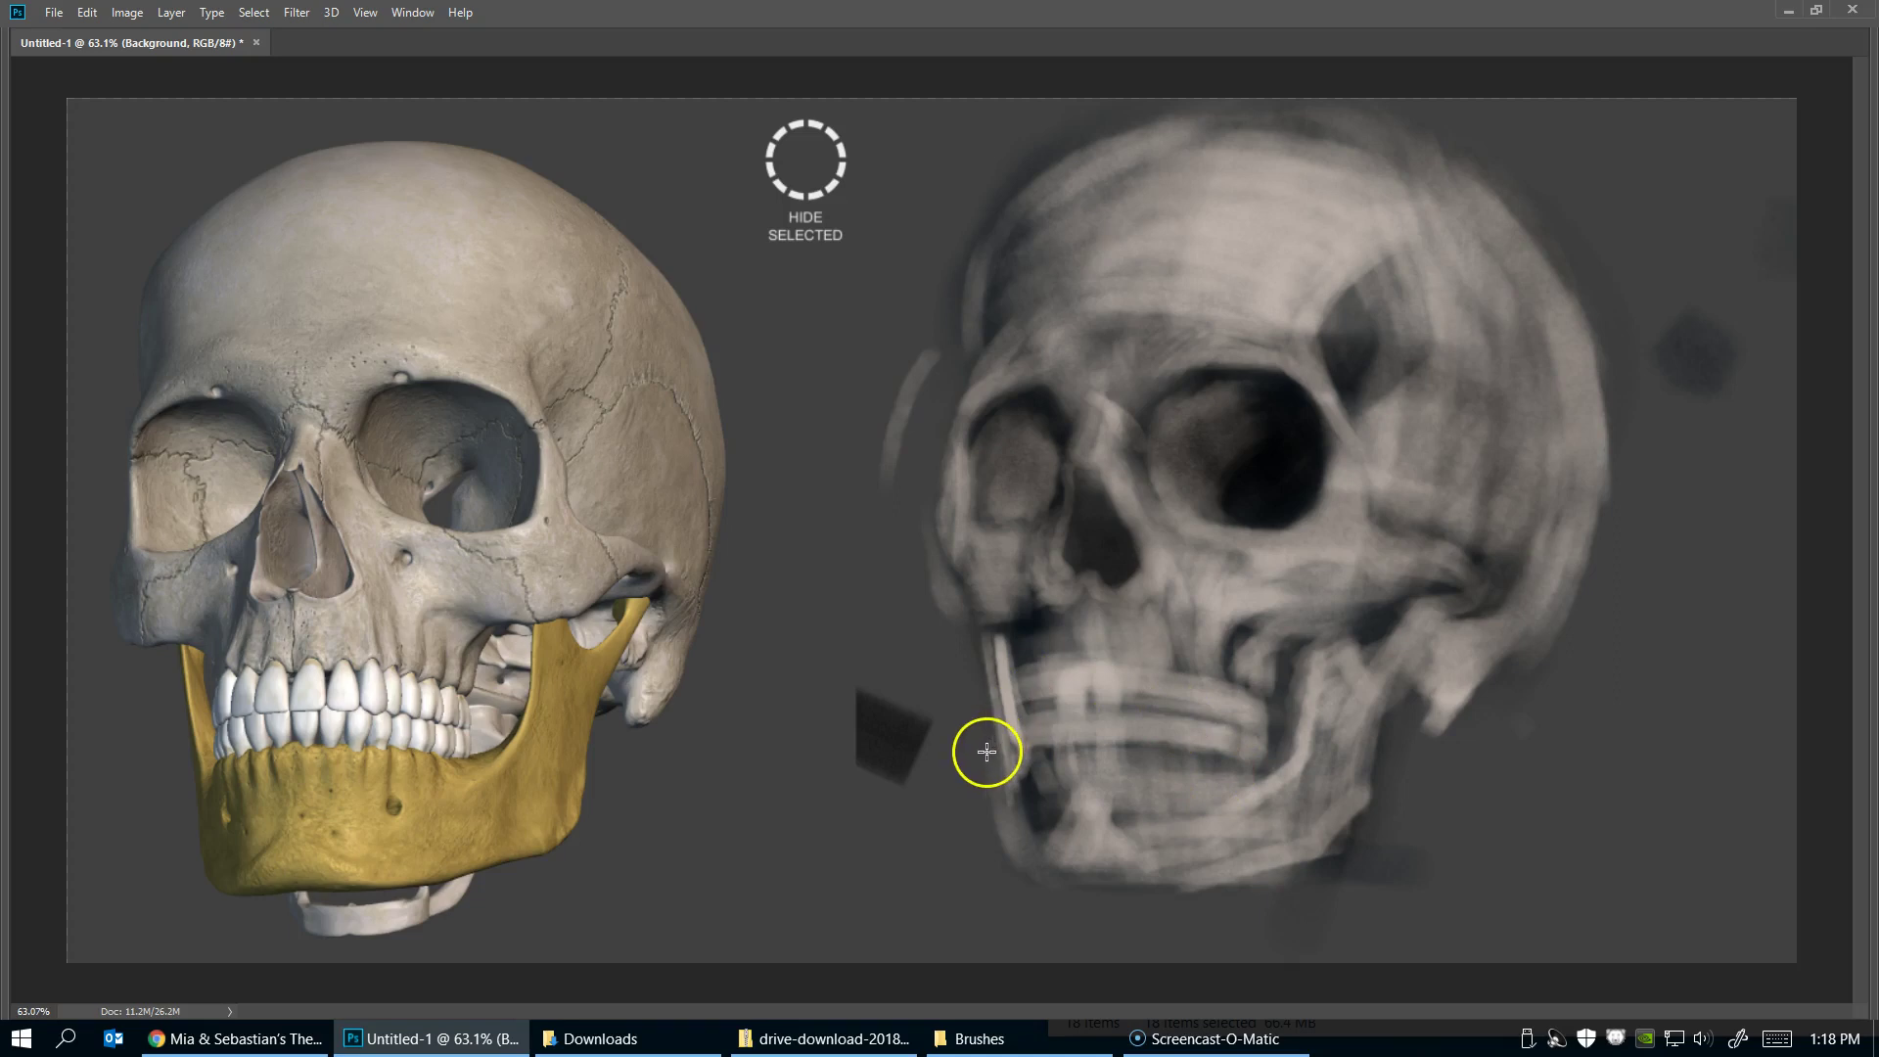
pyautogui.moveTo(838, 849)
pyautogui.mouseDown()
pyautogui.moveTo(836, 952)
pyautogui.moveTo(783, 839)
pyautogui.moveTo(829, 953)
pyautogui.mouseUp()
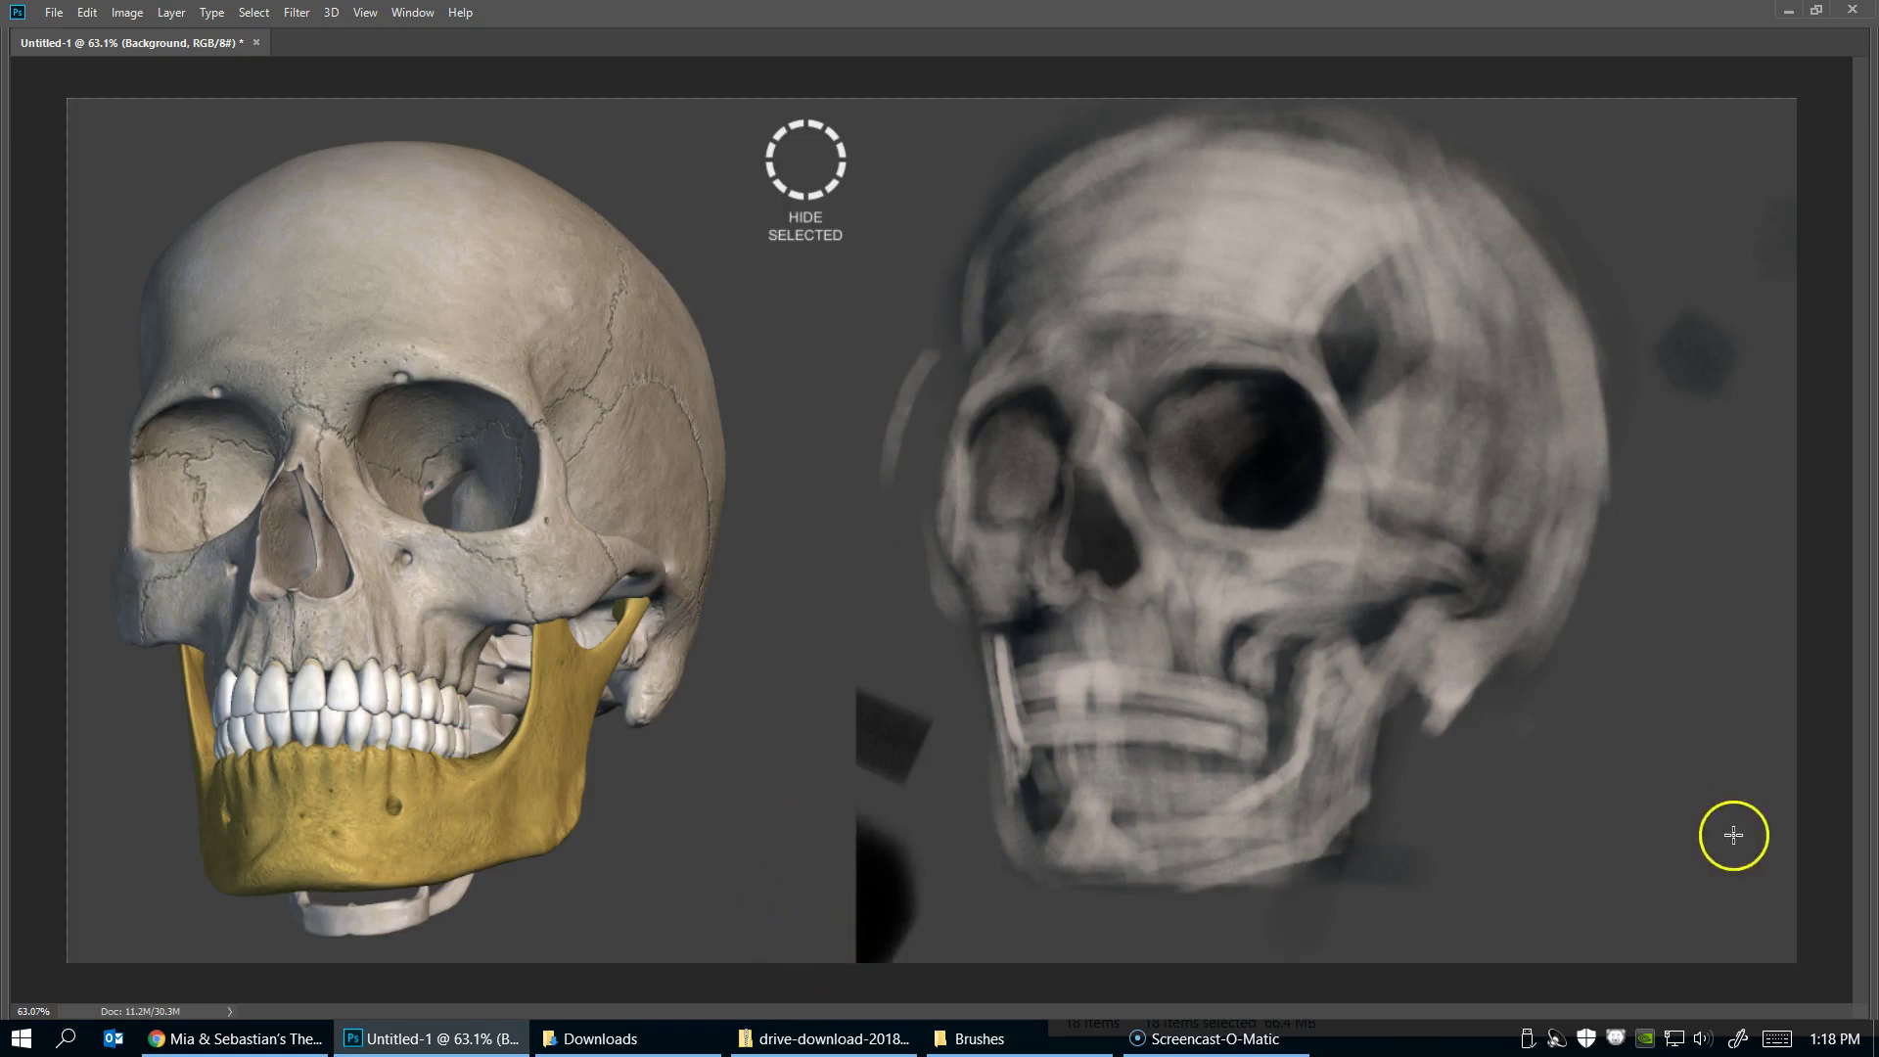
pyautogui.moveTo(1734, 835); pyautogui.dragTo(1720, 881)
pyautogui.moveTo(1690, 783)
pyautogui.mouseDown()
pyautogui.moveTo(1723, 738)
pyautogui.moveTo(1740, 756)
pyautogui.mouseUp()
pyautogui.click(1748, 642)
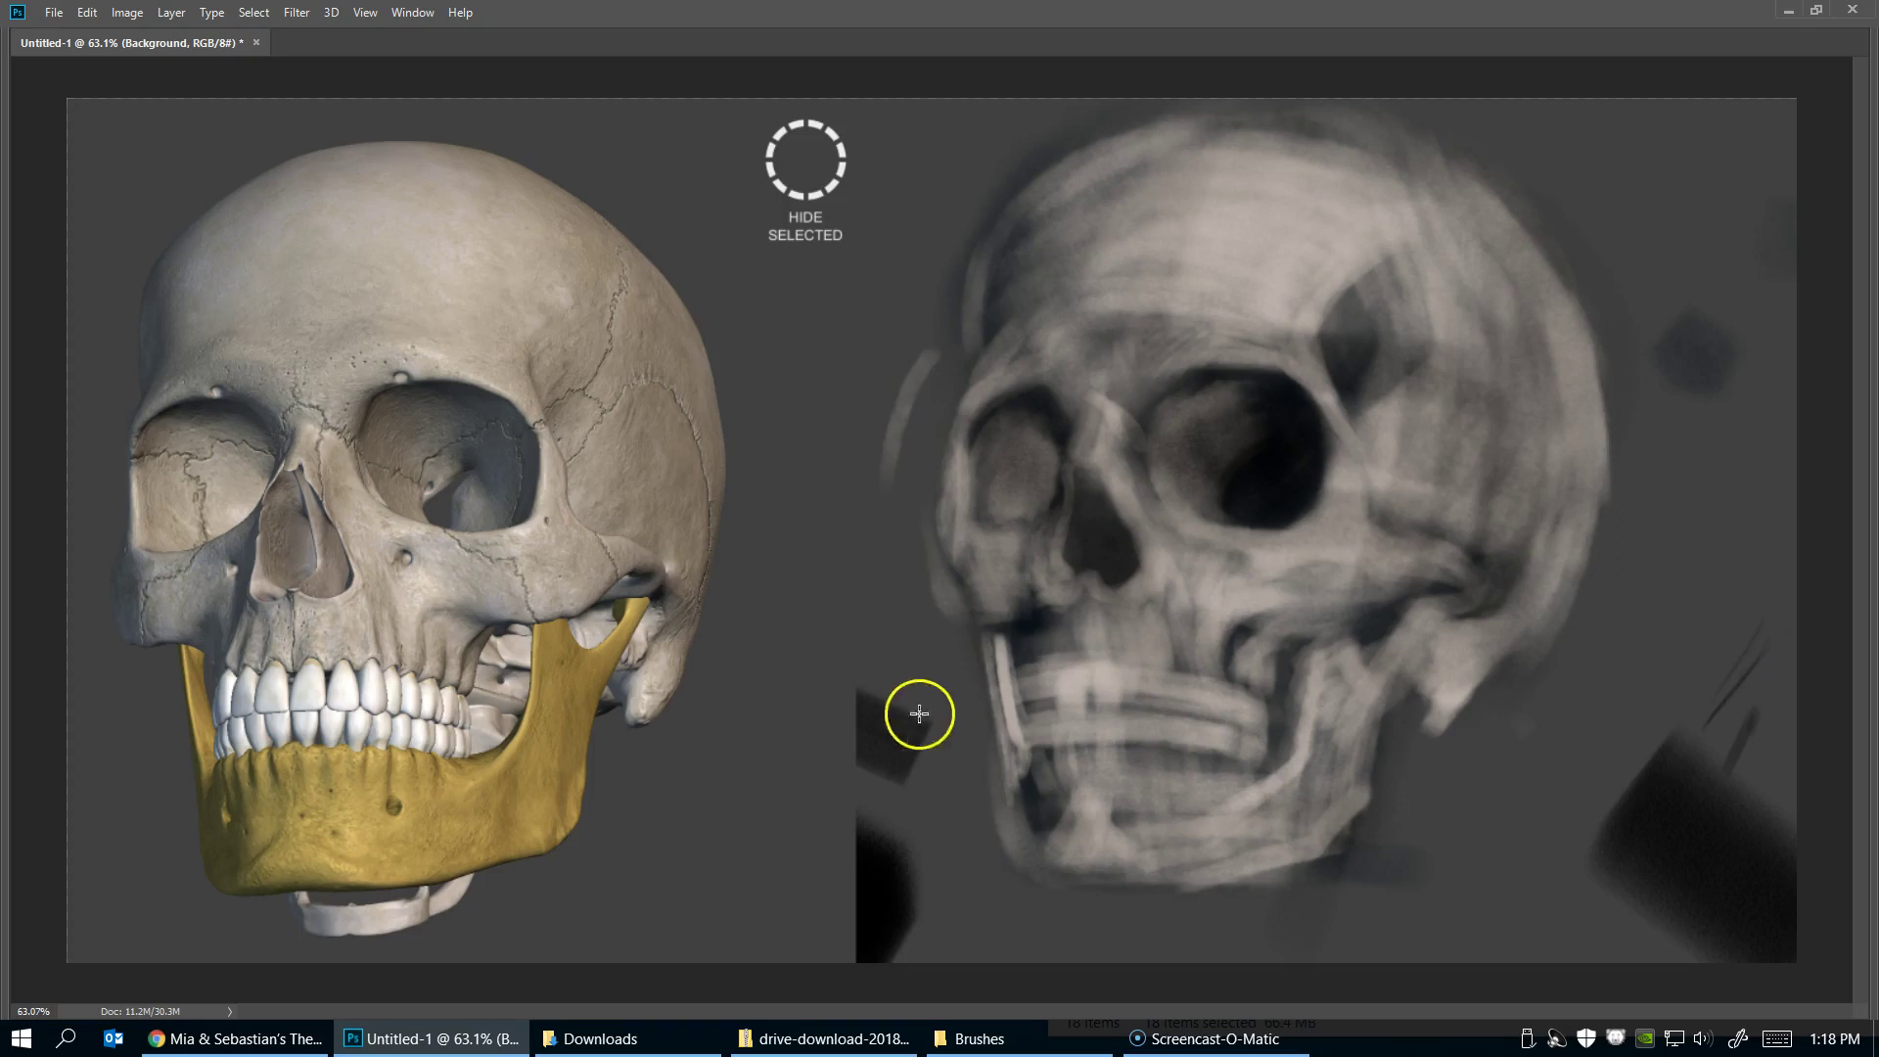
pyautogui.moveTo(947, 769); pyautogui.dragTo(777, 681)
# Fill the stray strokes beside the jaw and left of the skull with background grey
pyautogui.hotkey('shift', 'F5')
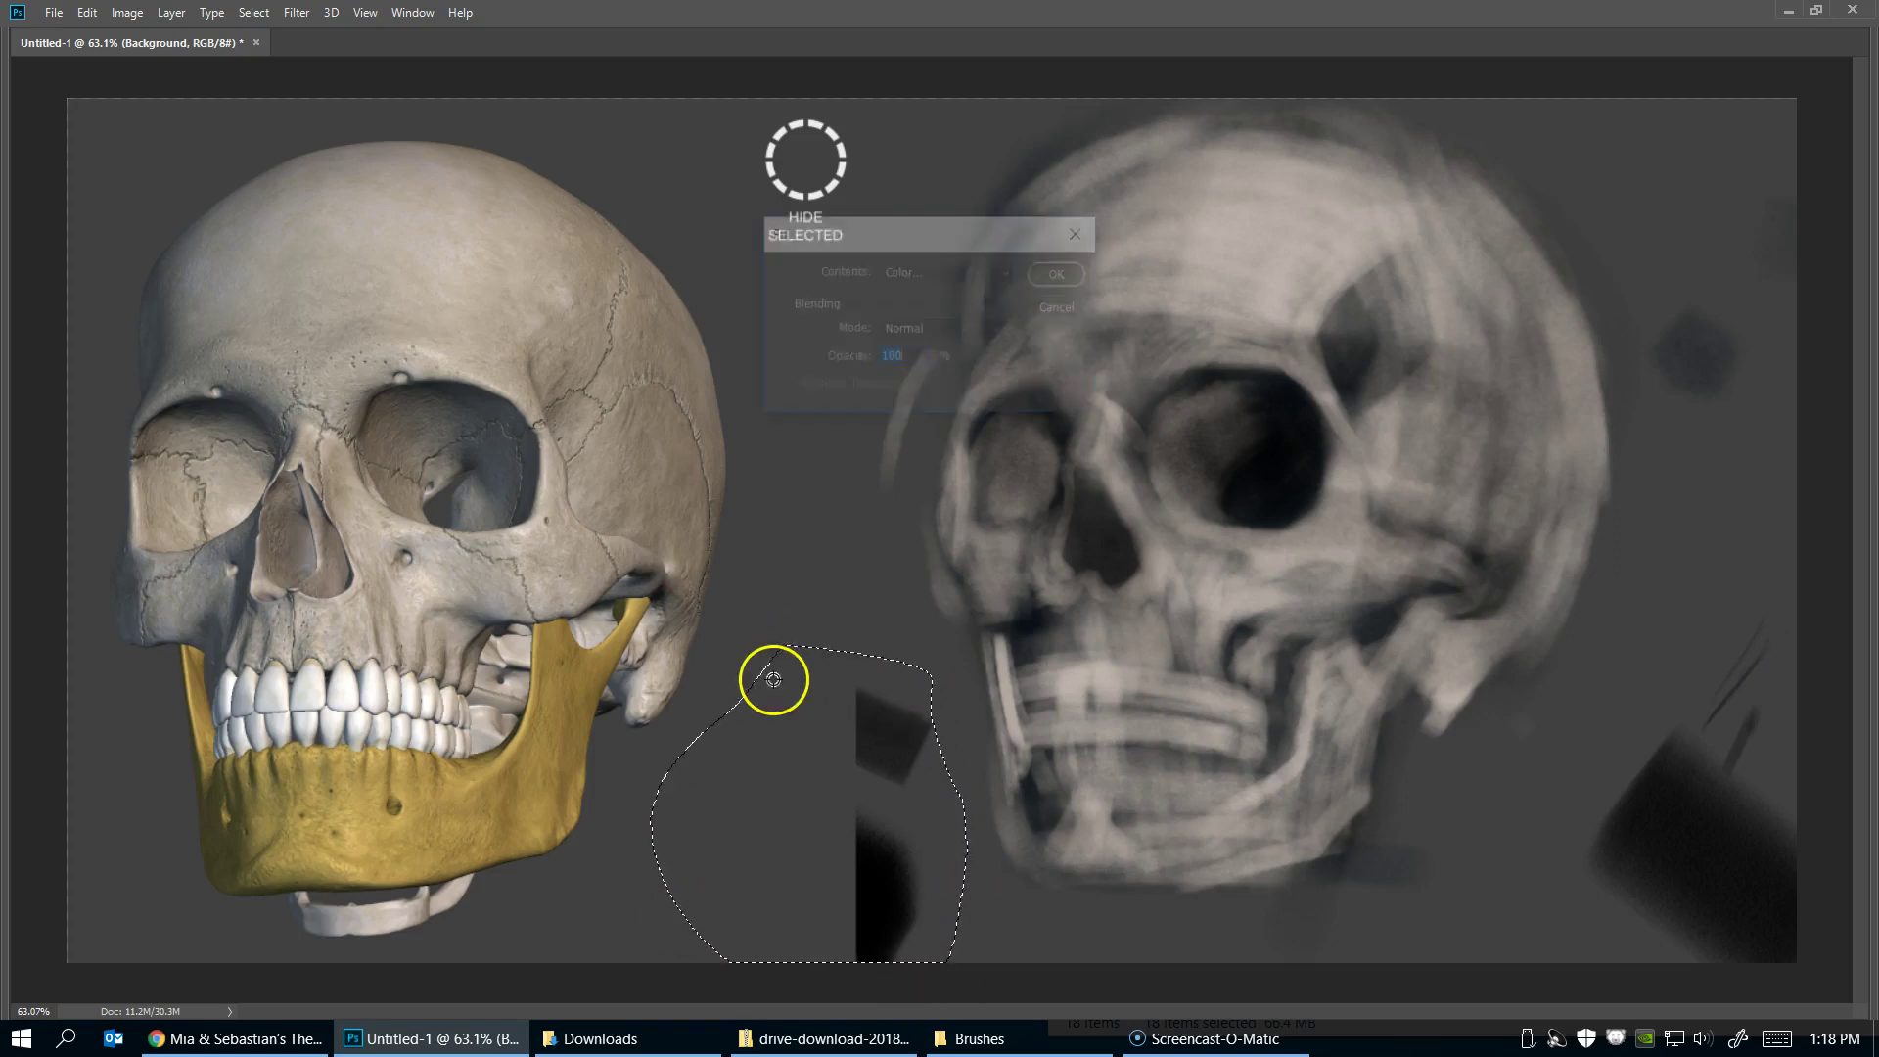
pyautogui.click(1049, 266)
pyautogui.moveTo(893, 282)
pyautogui.mouseDown()
pyautogui.moveTo(950, 397)
pyautogui.moveTo(851, 365)
pyautogui.mouseUp()
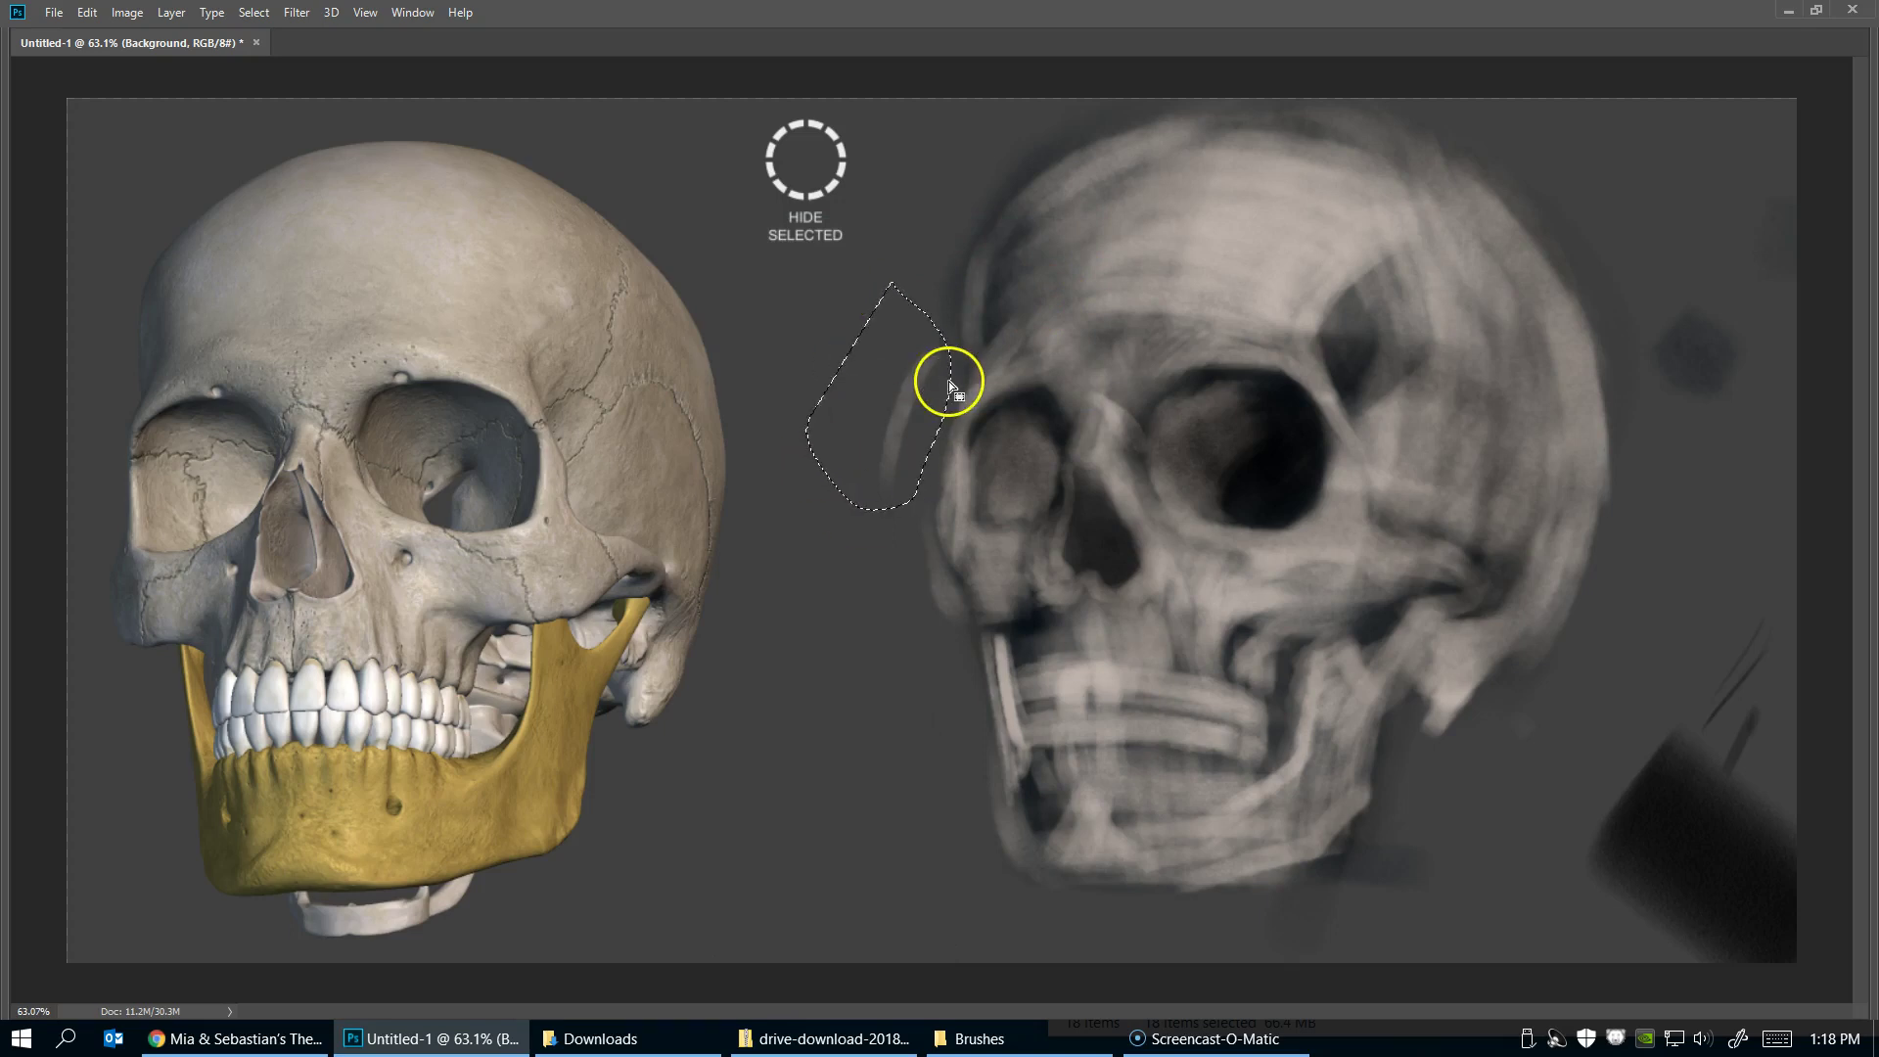
pyautogui.hotkey('shift', 'F5')
pyautogui.click(1062, 279)
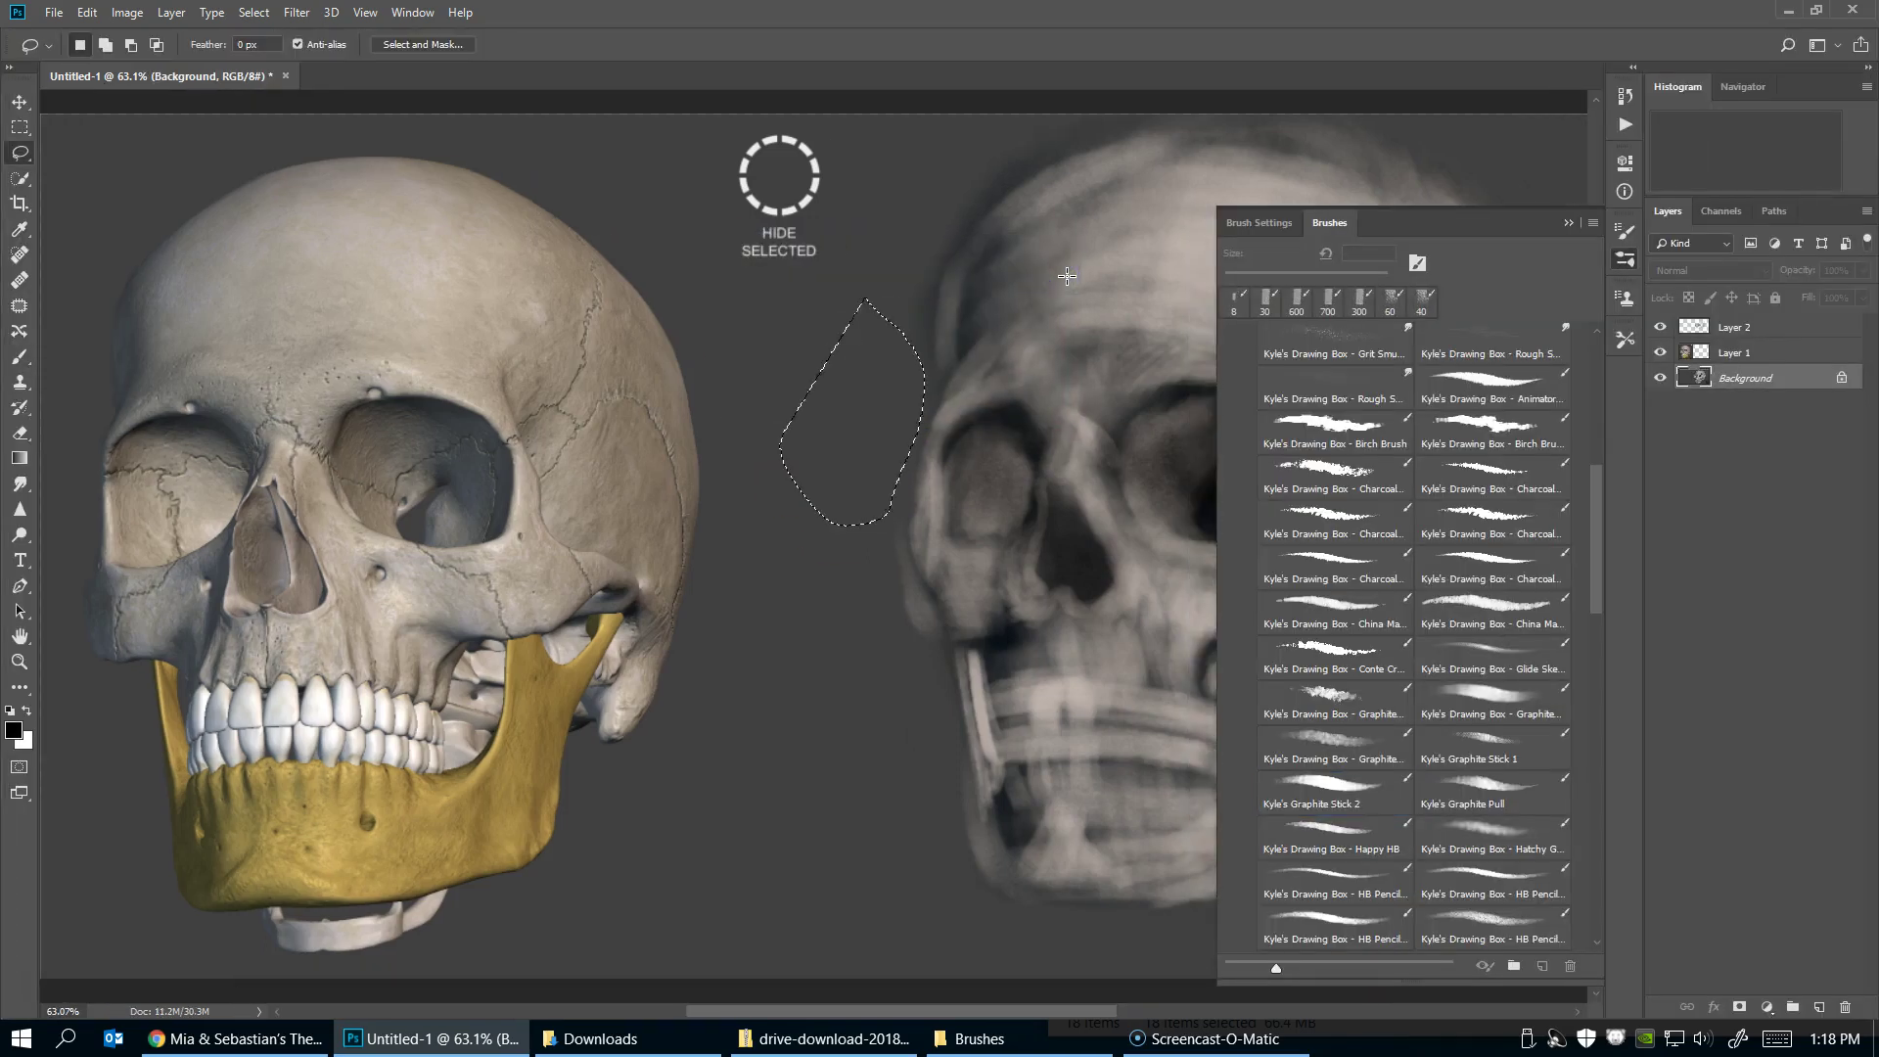
# Cover the dark strokes along the right edge with grey fill and deselect
pyautogui.press('Tab')
pyautogui.moveTo(1650, 238)
pyautogui.mouseDown()
pyautogui.moveTo(1605, 651)
pyautogui.moveTo(1646, 245)
pyautogui.mouseUp()
pyautogui.hotkey('shift', 'F5')
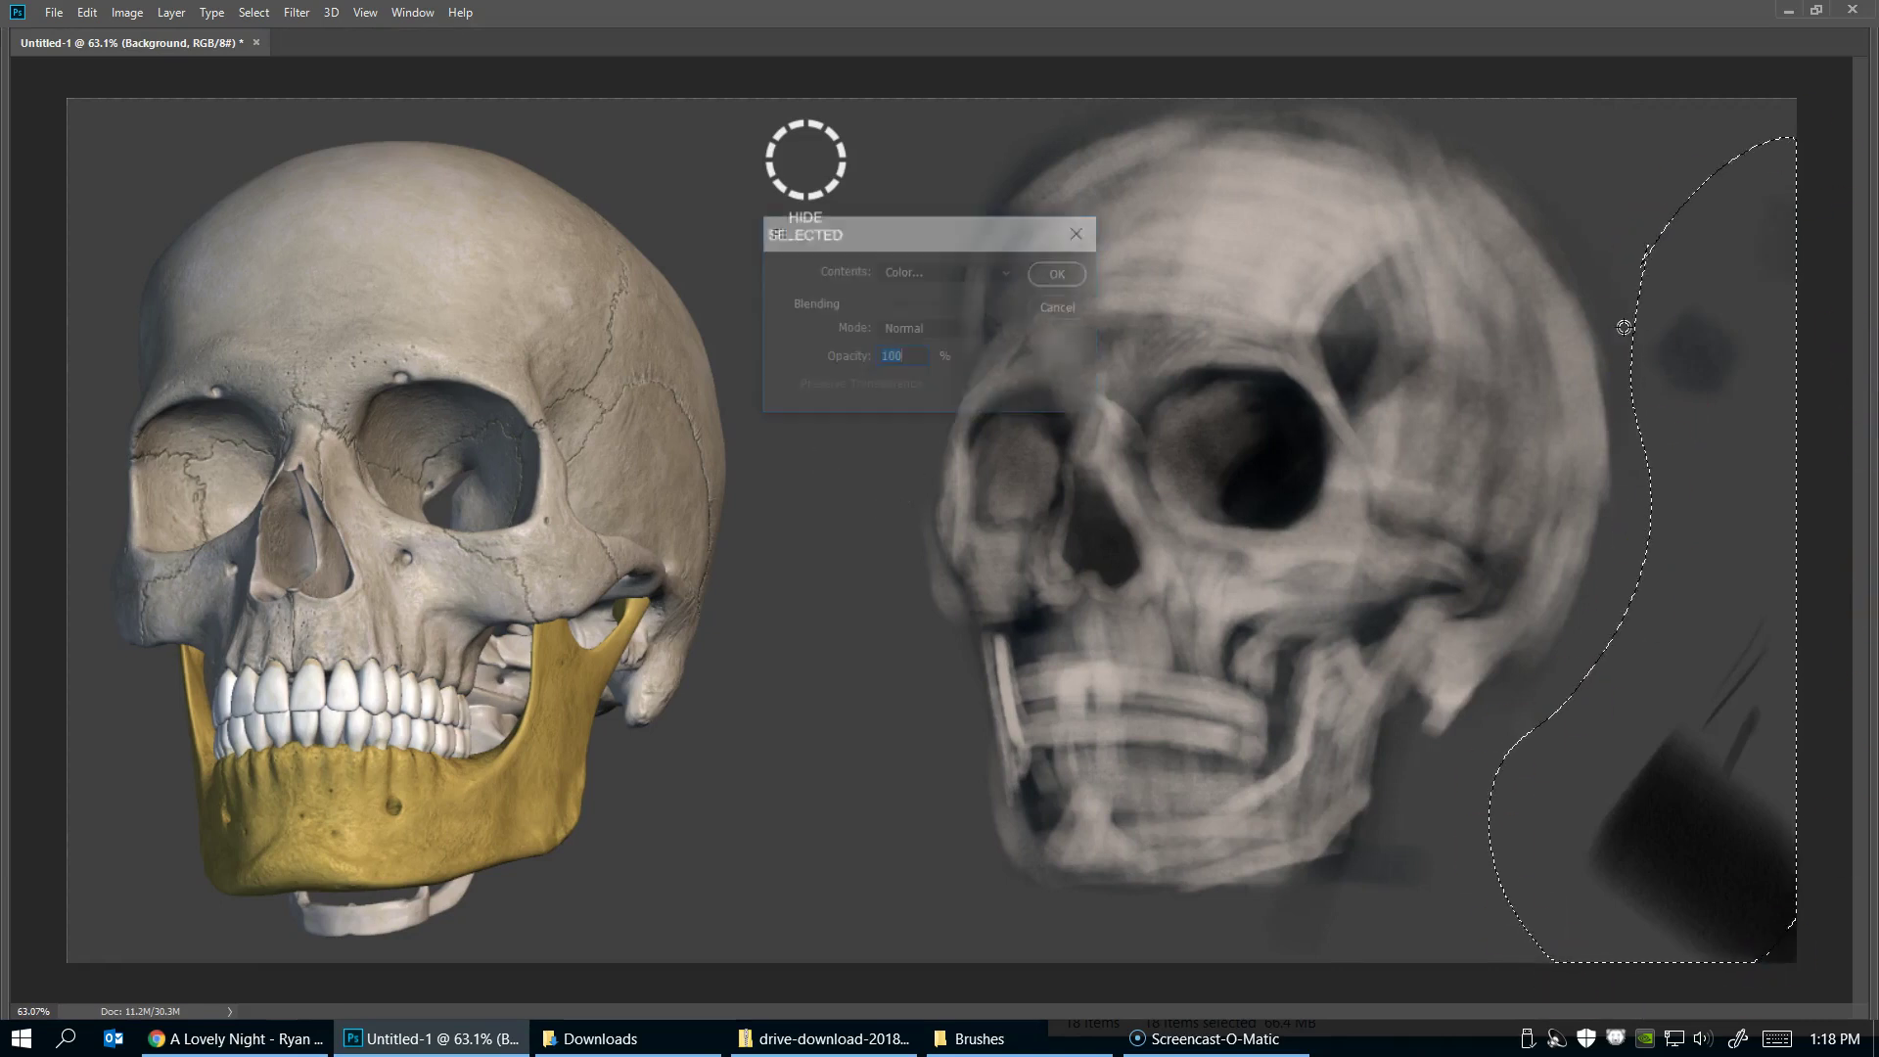
pyautogui.press('Return')
pyautogui.hotkey('ctrl', 'd')
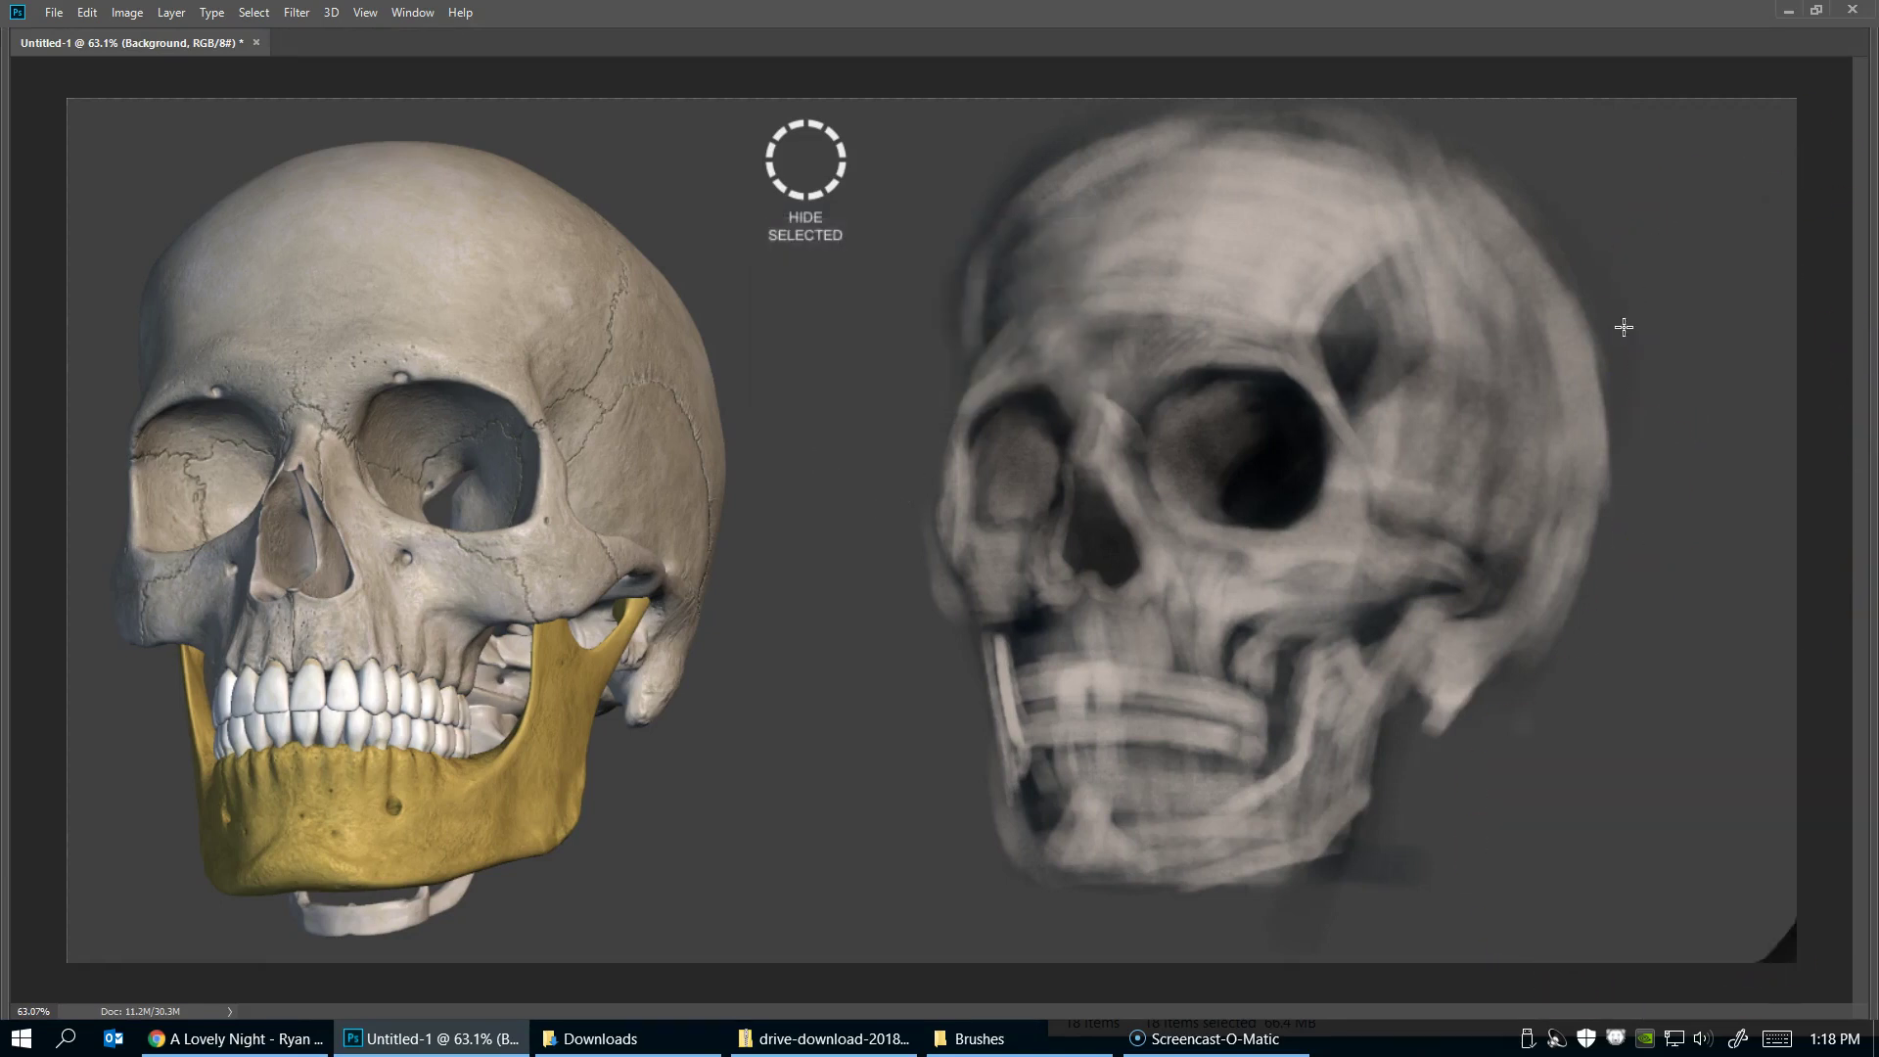
# Return to the brush and paint a faint dark stroke in the eye socket
pyautogui.moveTo(1160, 393); pyautogui.dragTo(1170, 425)
pyautogui.press('b')
pyautogui.moveTo(1246, 428)
pyautogui.mouseDown()
pyautogui.moveTo(1137, 440)
pyautogui.moveTo(1195, 369)
pyautogui.mouseUp()
pyautogui.press('Tab')
# Confirm the dark foreground colour, adjust brush flow, and sharpen the edge beside the eye socket
pyautogui.click(14, 729)
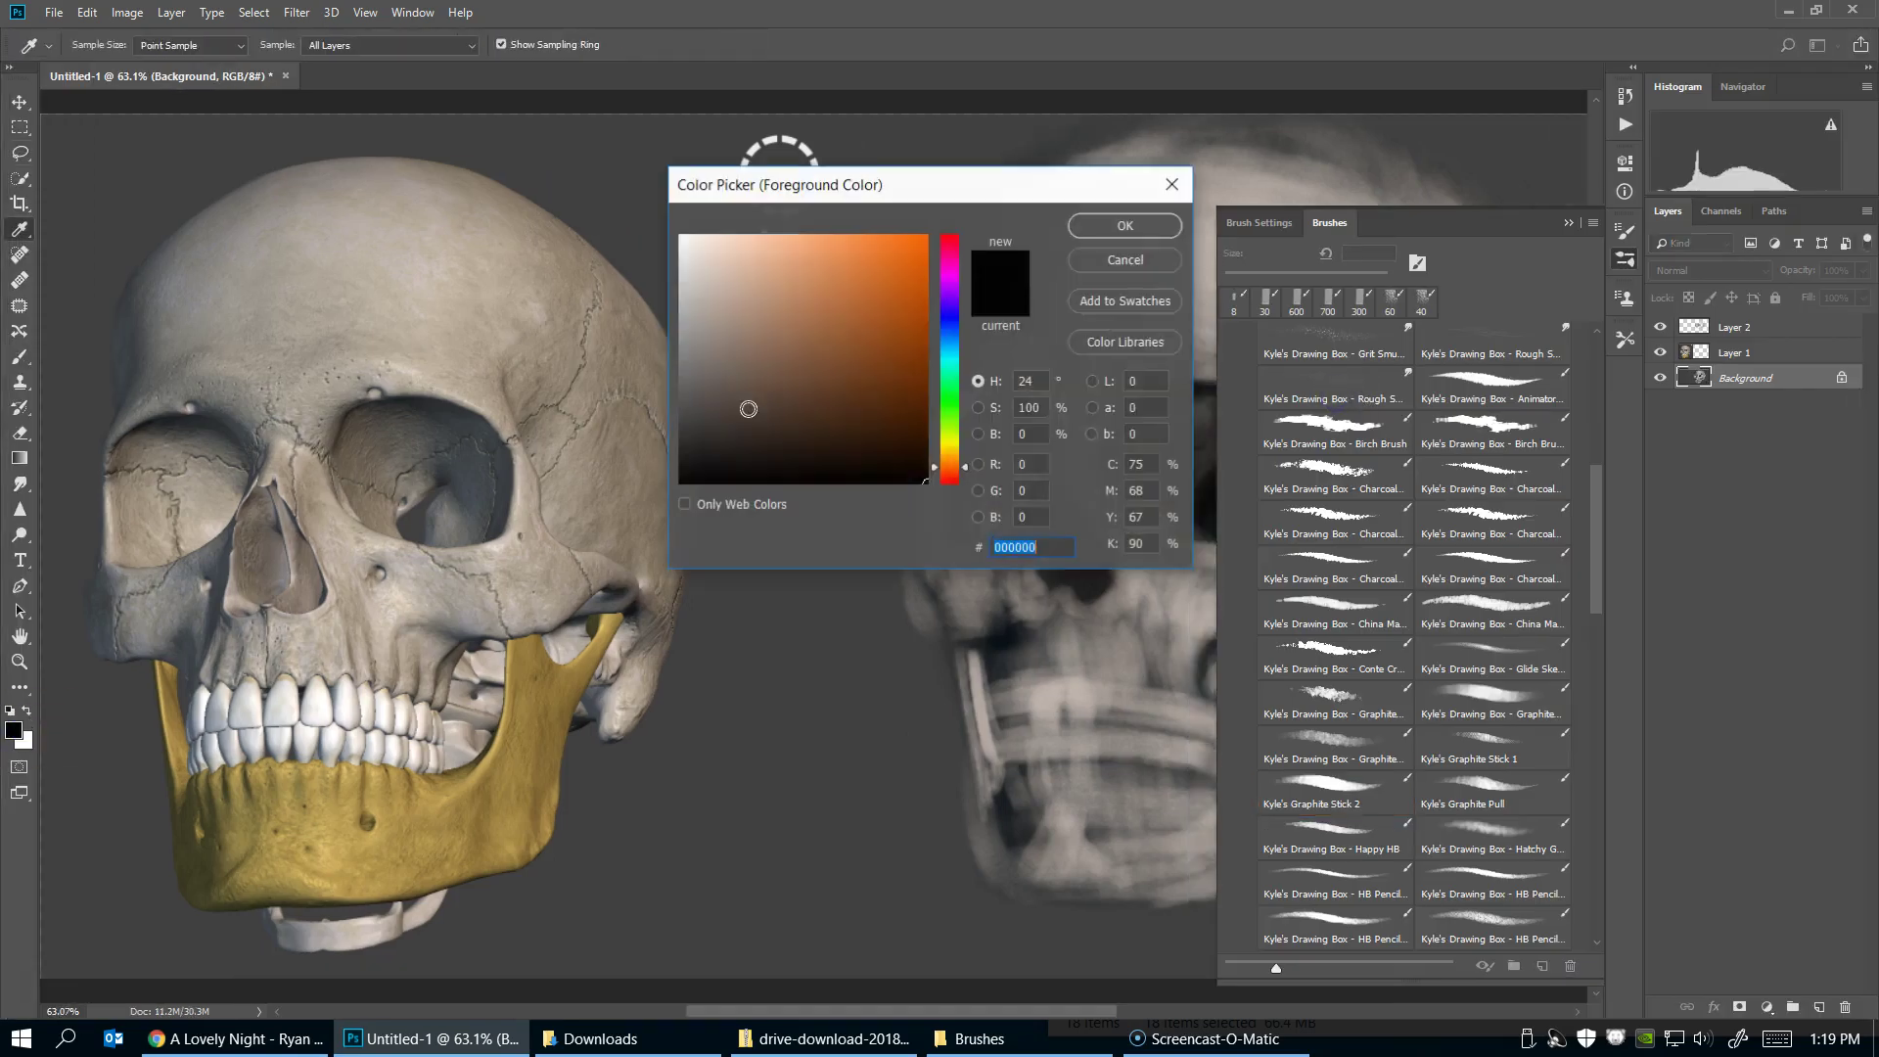
pyautogui.click(1145, 226)
pyautogui.press('Tab')
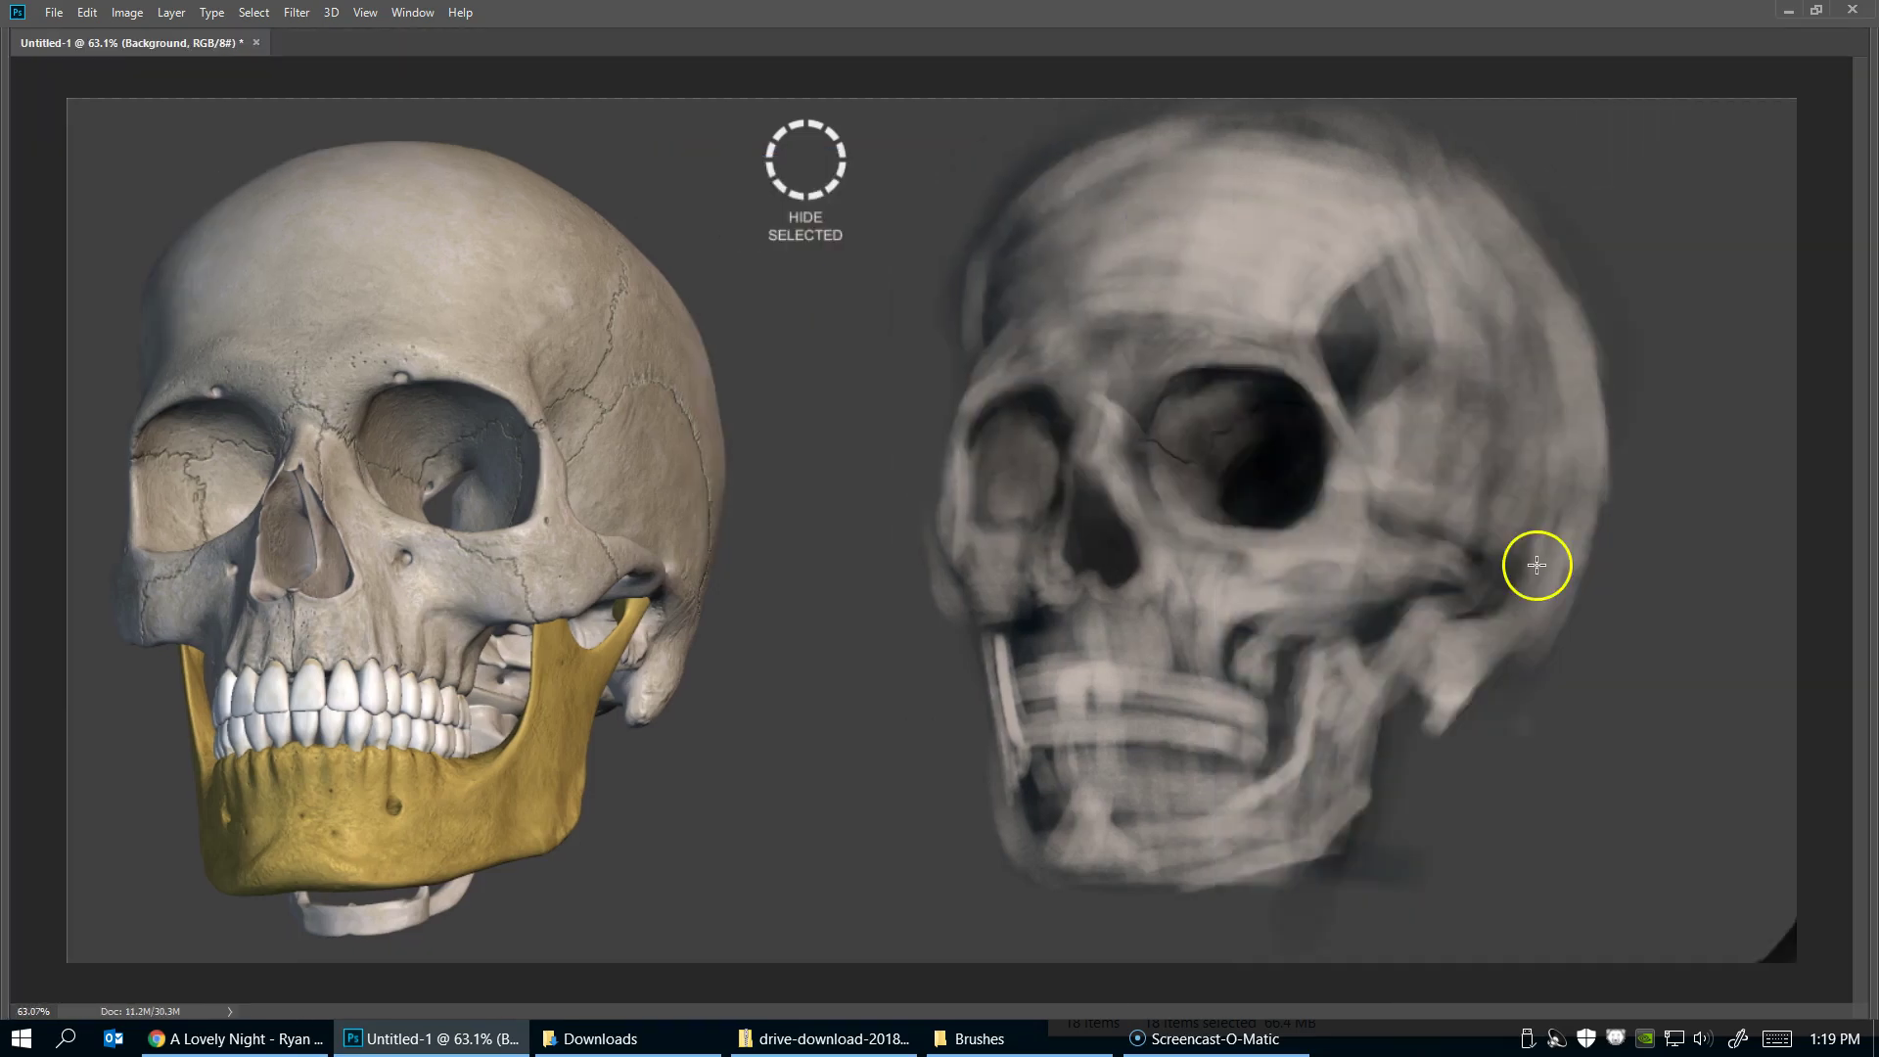
pyautogui.press('Tab')
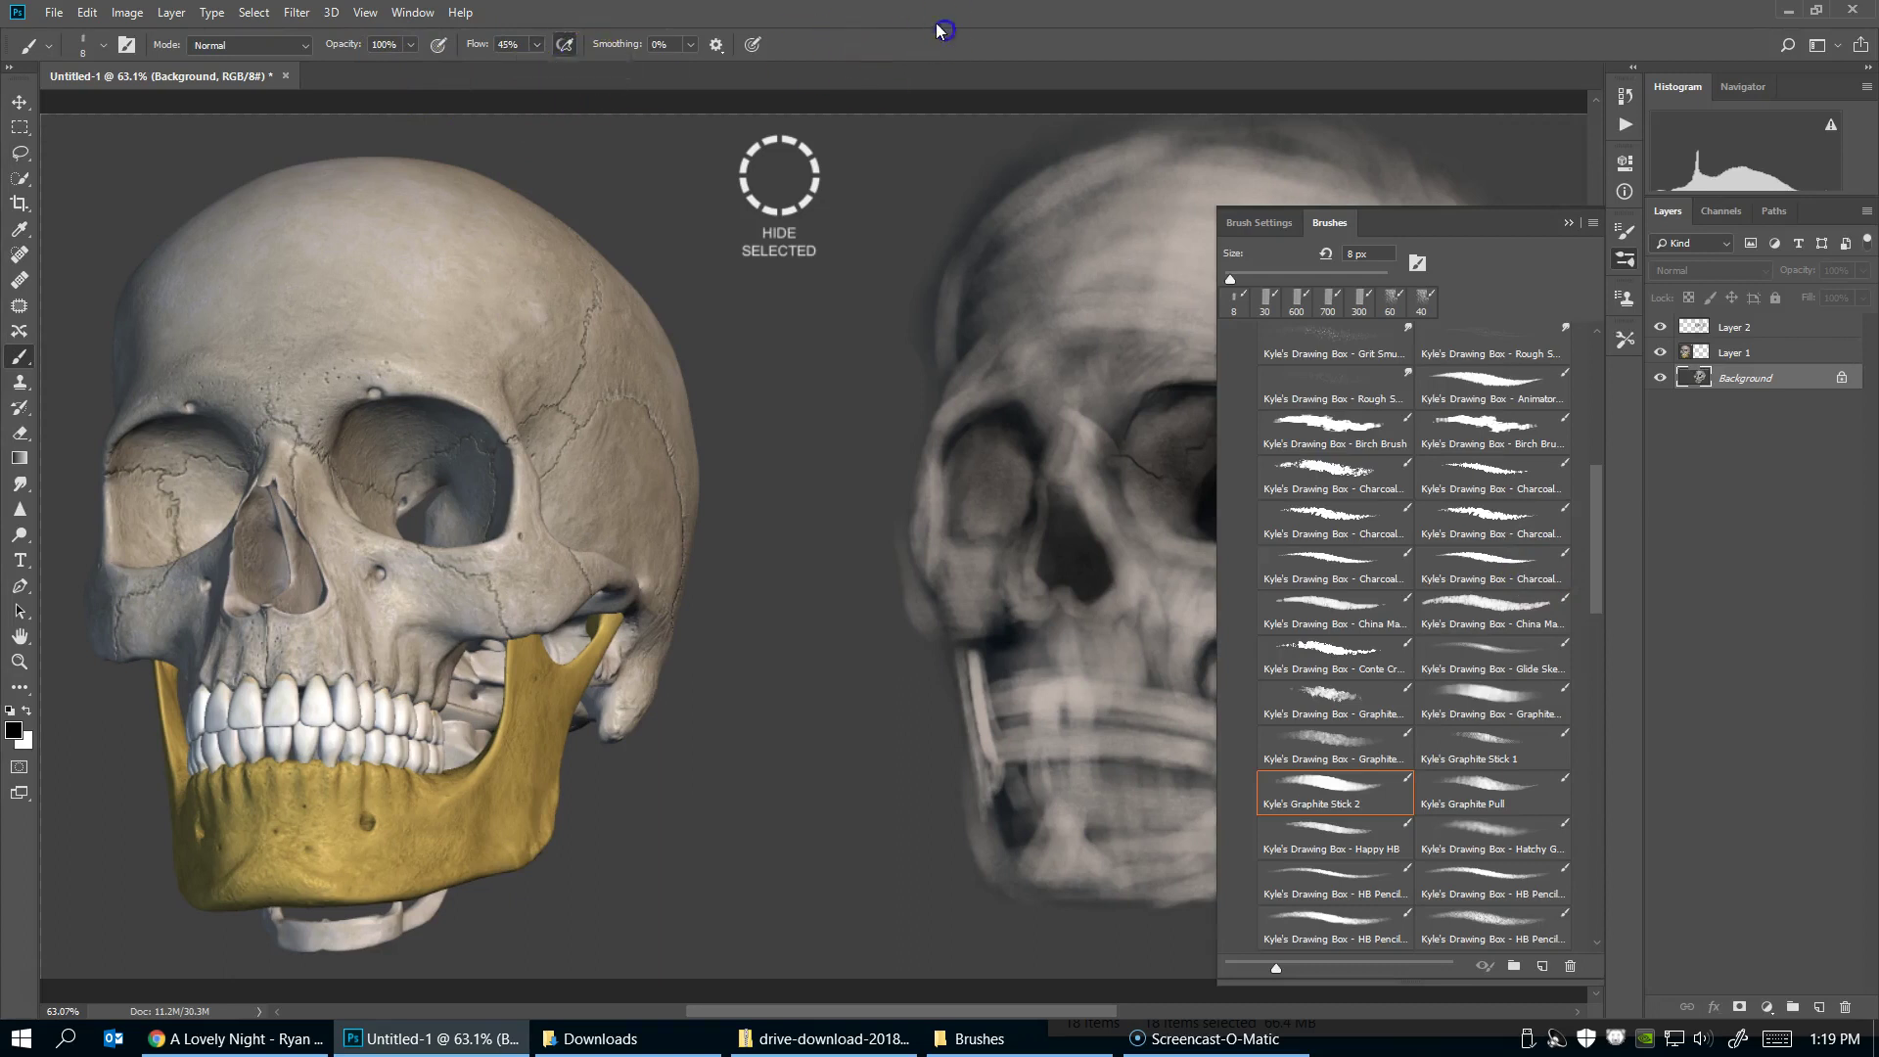
pyautogui.press('Tab')
pyautogui.moveTo(1292, 335); pyautogui.dragTo(1355, 424)
pyautogui.click(1471, 192)
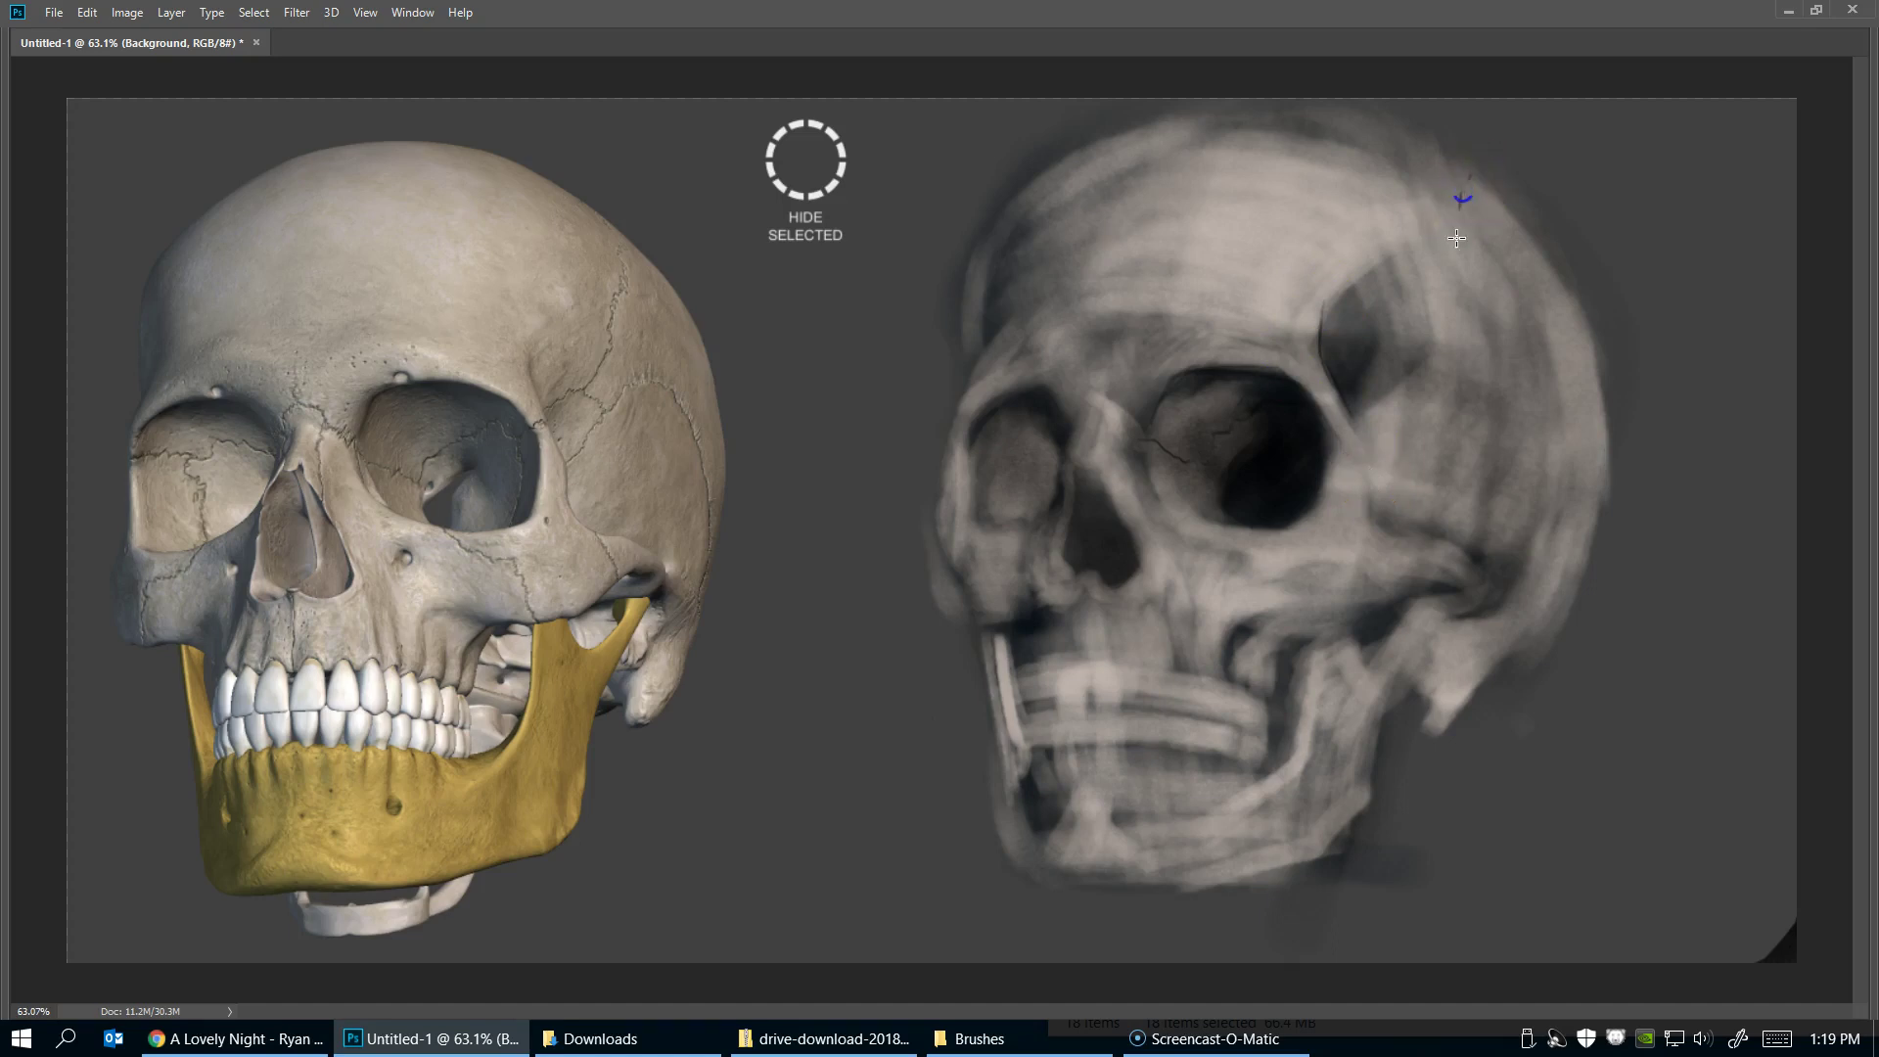
# Draw dark contours along the left temple, the skull top and its upper-right edge
pyautogui.moveTo(985, 388); pyautogui.dragTo(973, 396)
pyautogui.click(1126, 120)
pyautogui.moveTo(1034, 169); pyautogui.dragTo(1263, 104)
pyautogui.moveTo(1481, 142); pyautogui.dragTo(1448, 161)
pyautogui.click(1332, 108)
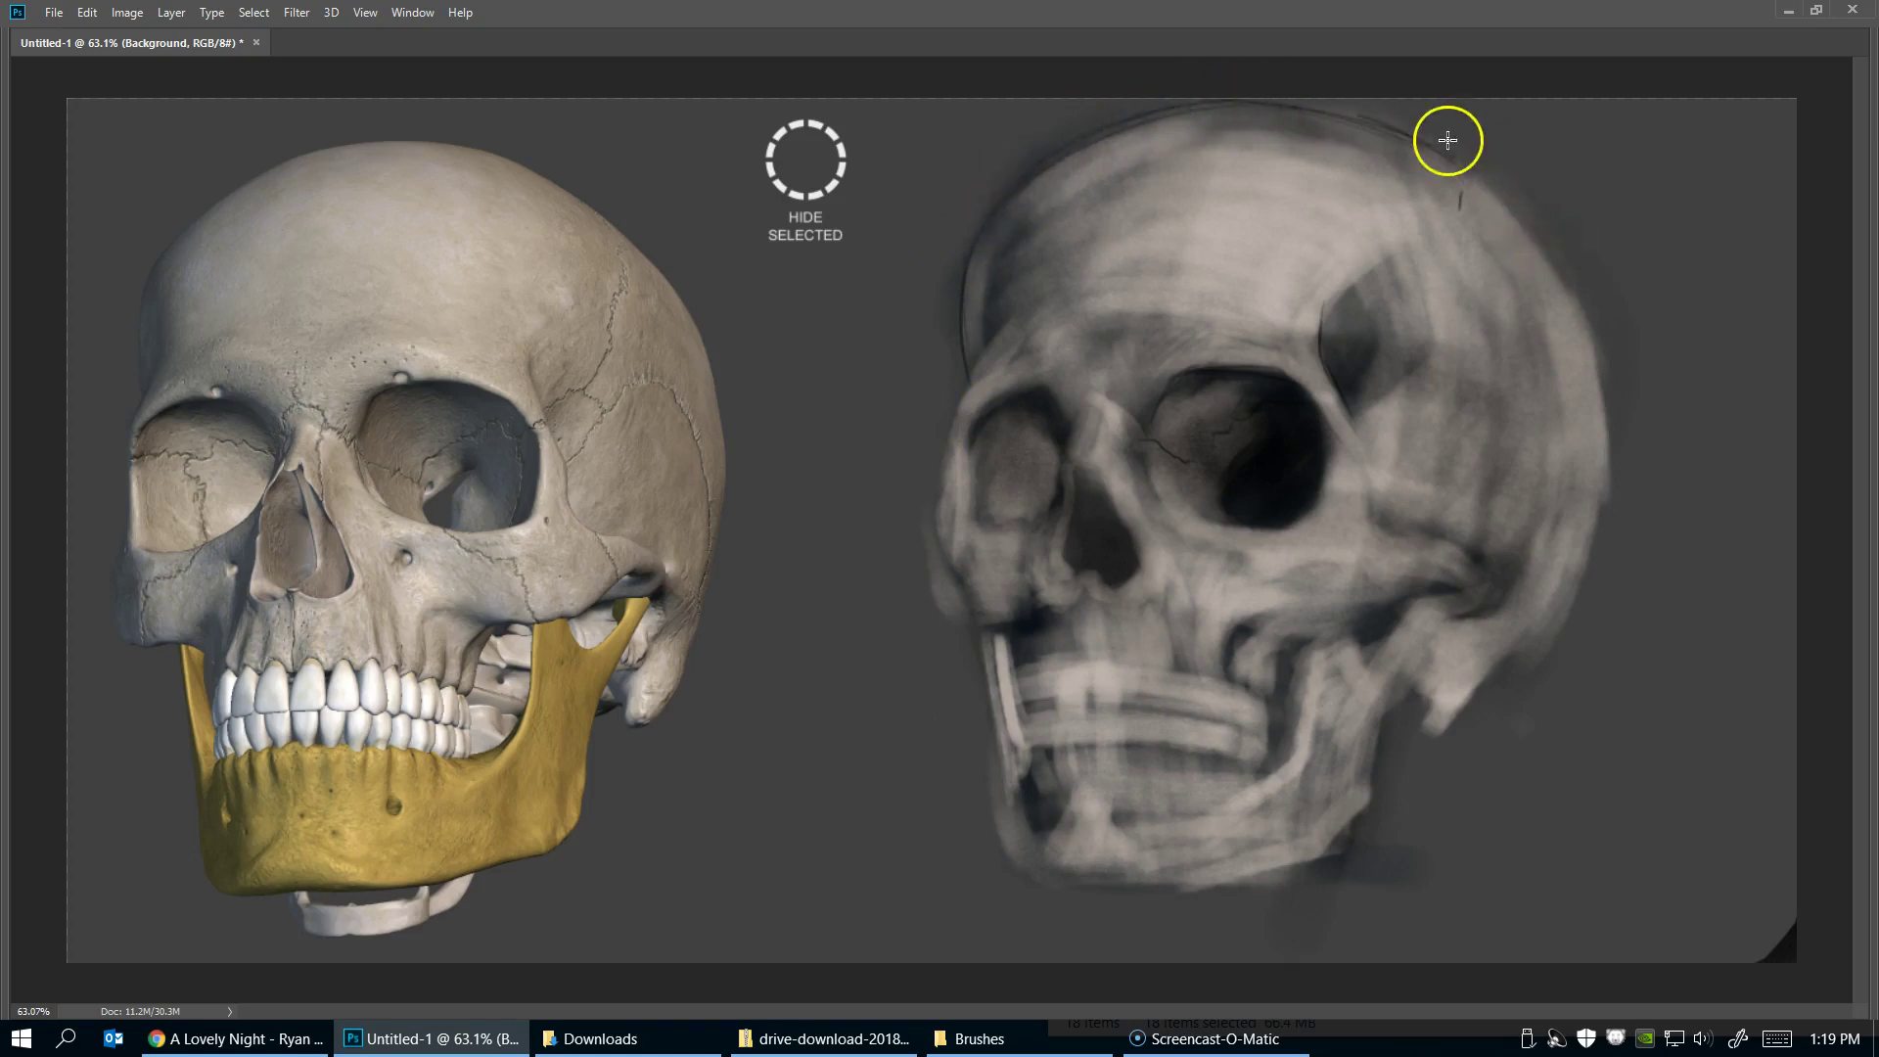
pyautogui.moveTo(1447, 138); pyautogui.dragTo(1613, 338)
pyautogui.moveTo(1508, 219); pyautogui.dragTo(1533, 256)
pyautogui.click(1558, 288)
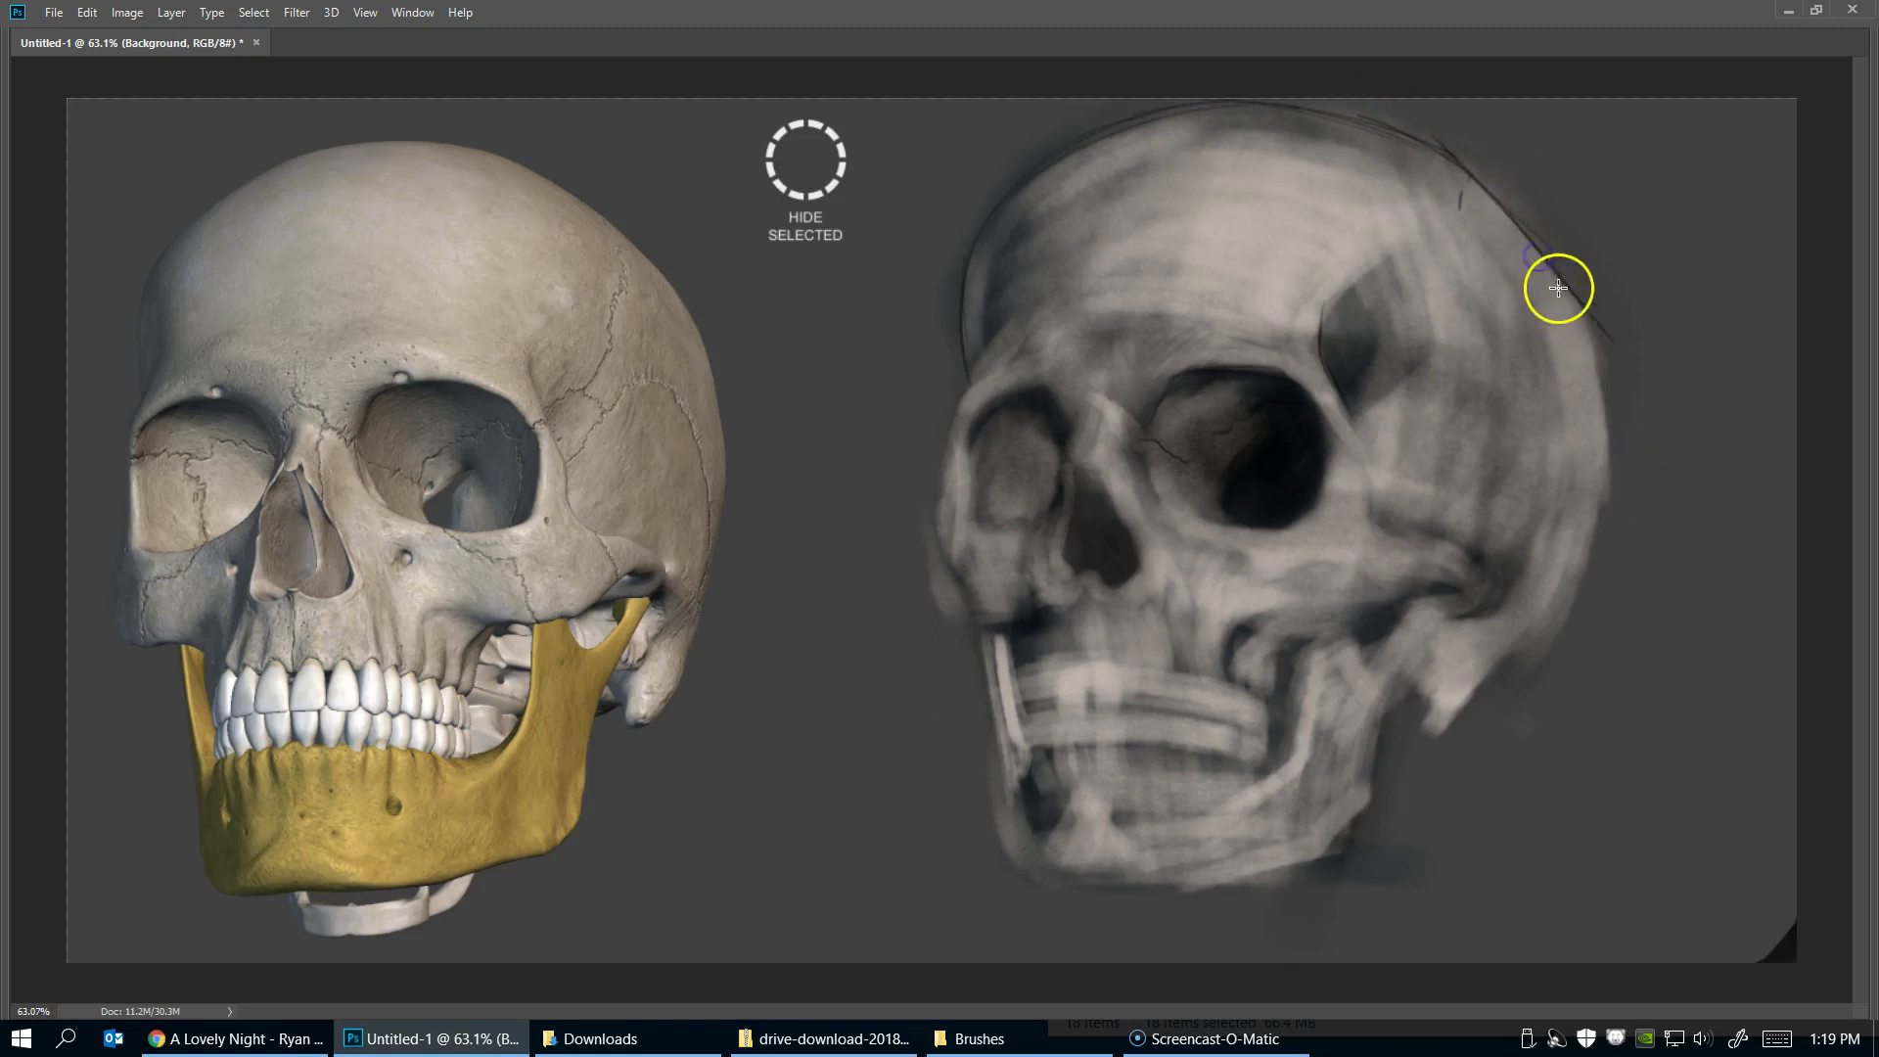
# Trace the skull's right outline down to the jaw and its curved bottom edge
pyautogui.moveTo(1578, 371); pyautogui.dragTo(1613, 499)
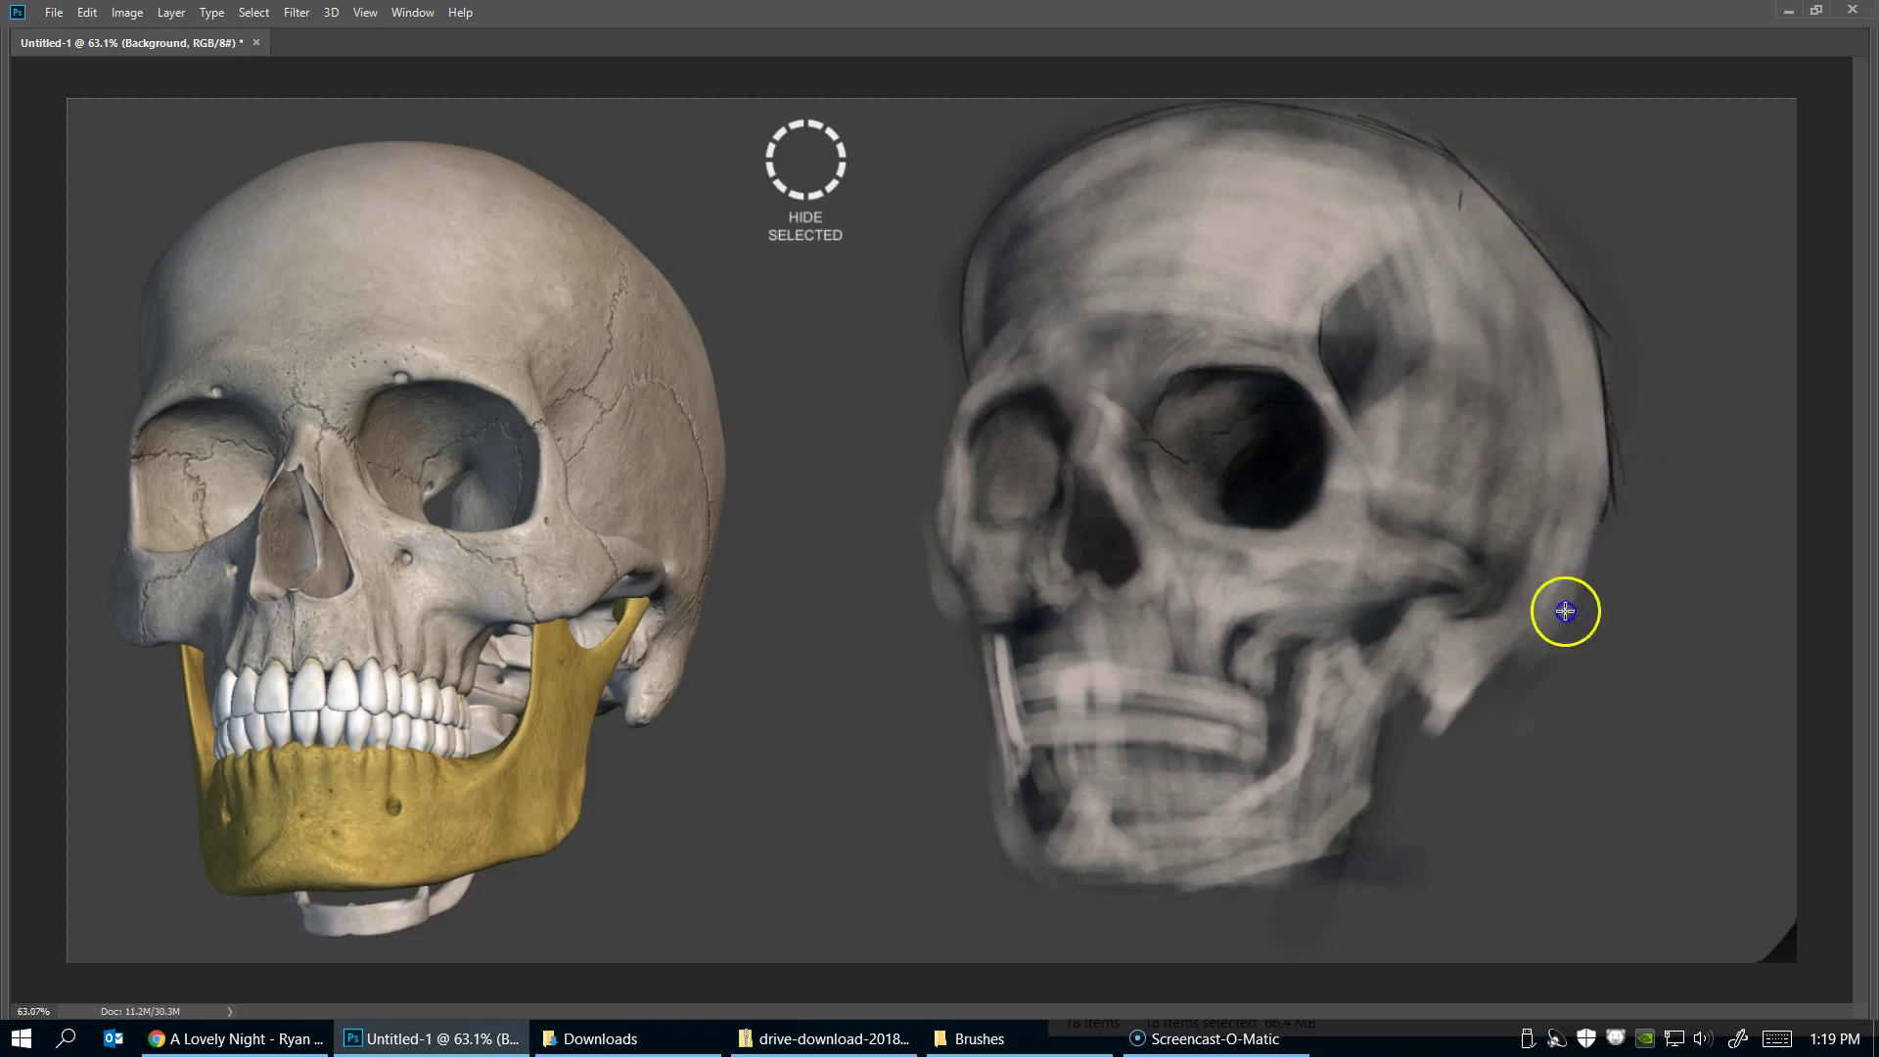
pyautogui.moveTo(1582, 559); pyautogui.dragTo(1463, 735)
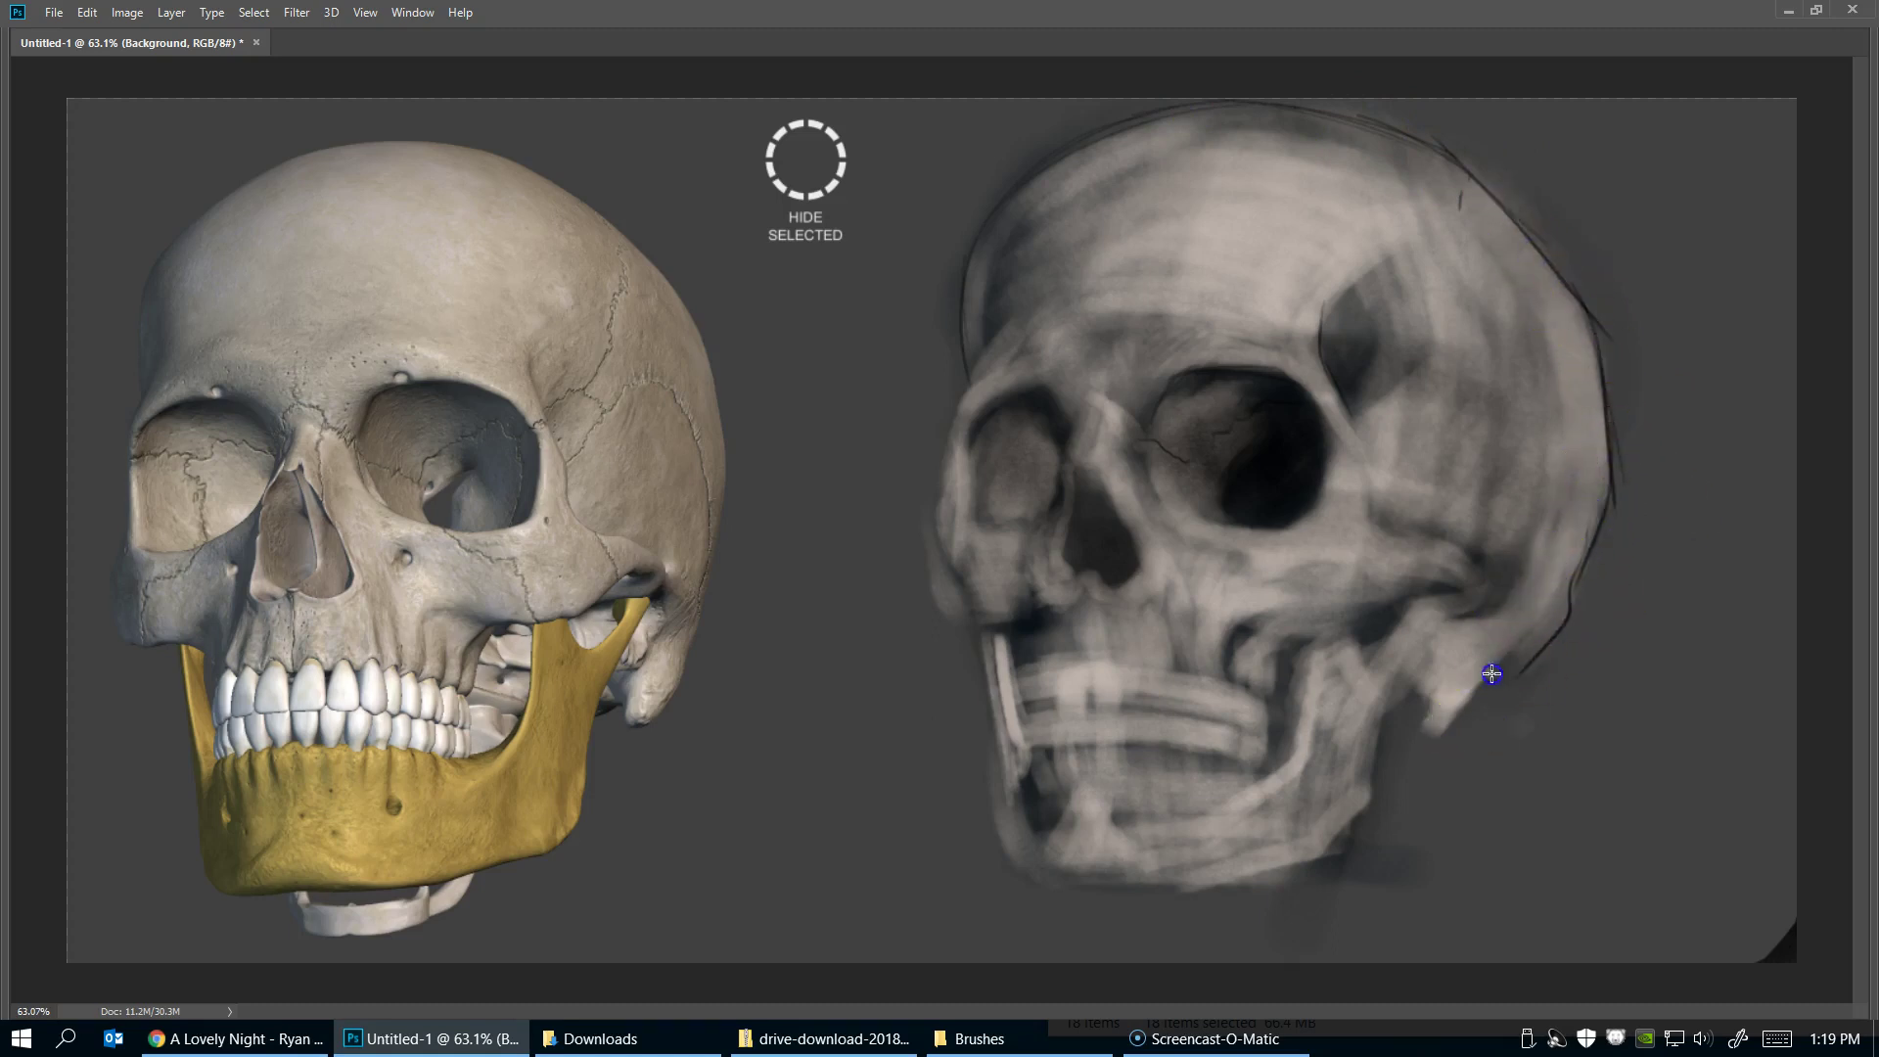
pyautogui.moveTo(1504, 654)
pyautogui.mouseDown()
pyautogui.moveTo(1489, 700)
pyautogui.moveTo(1448, 693)
pyautogui.mouseUp()
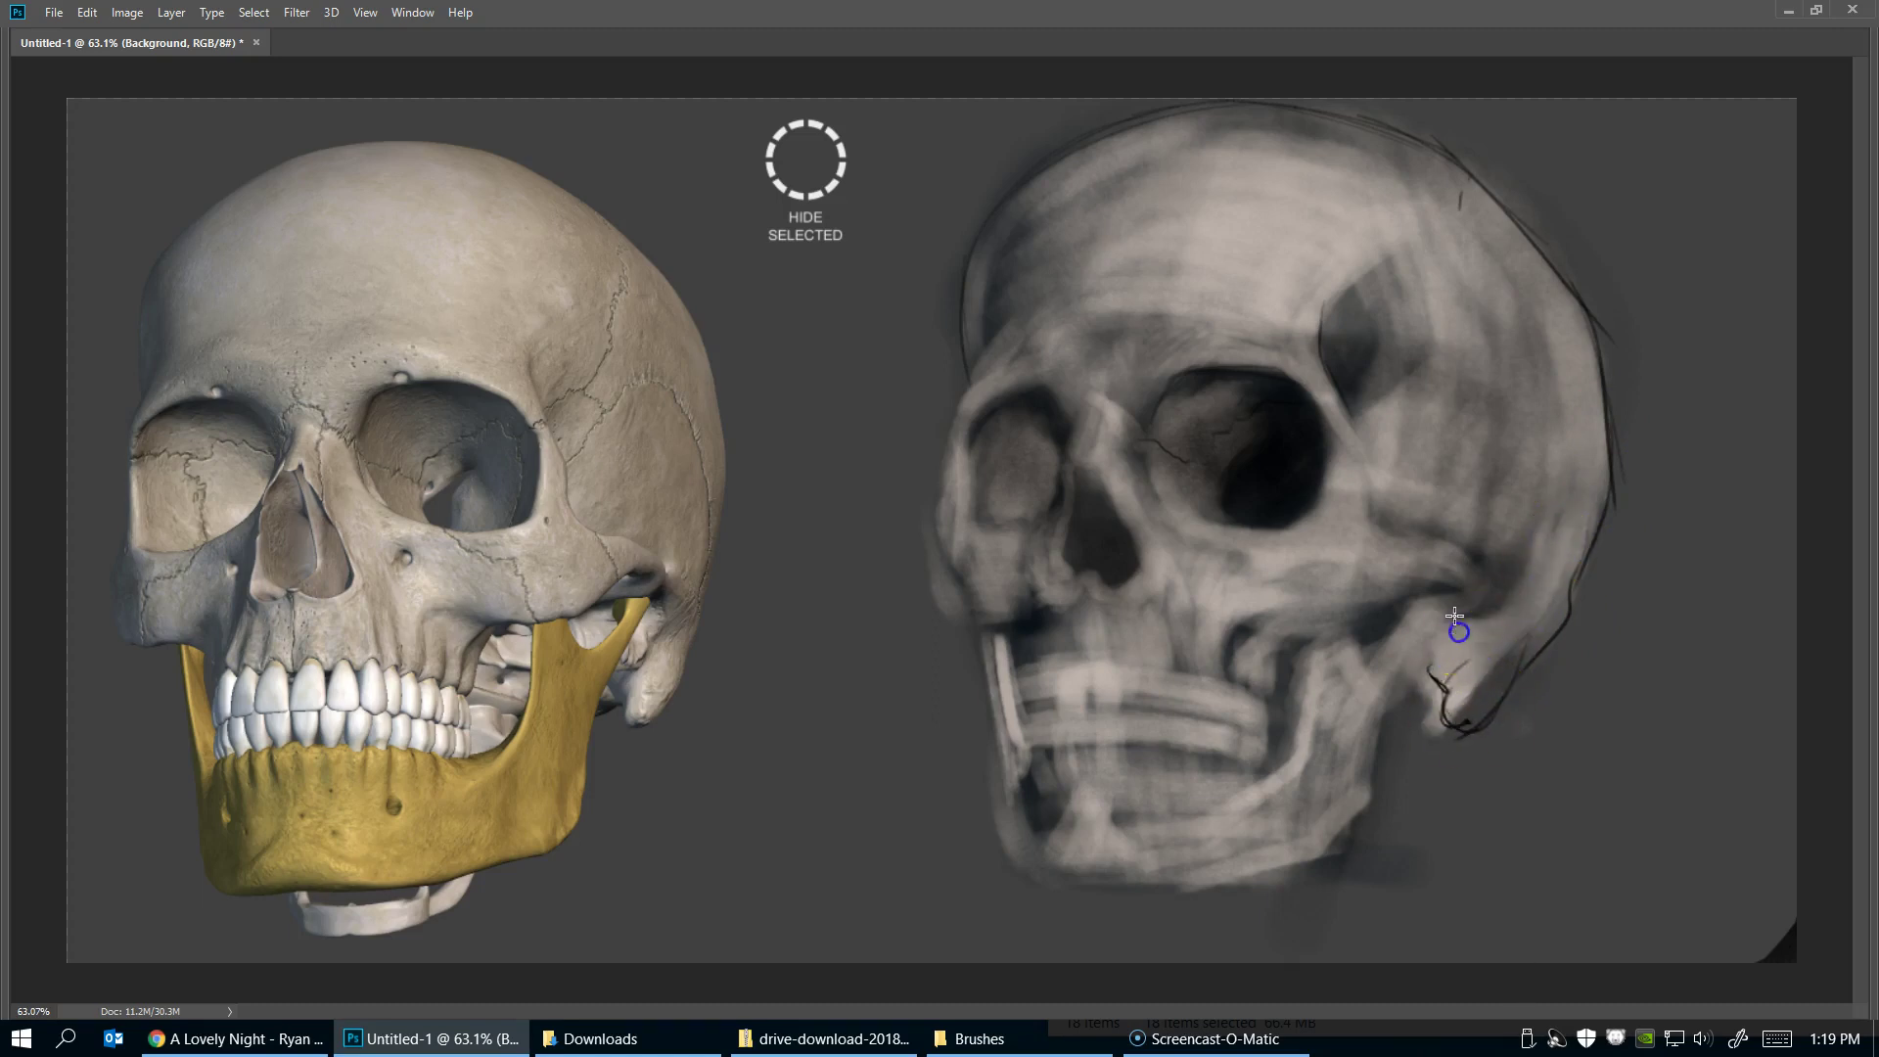
pyautogui.moveTo(1446, 621); pyautogui.dragTo(1350, 856)
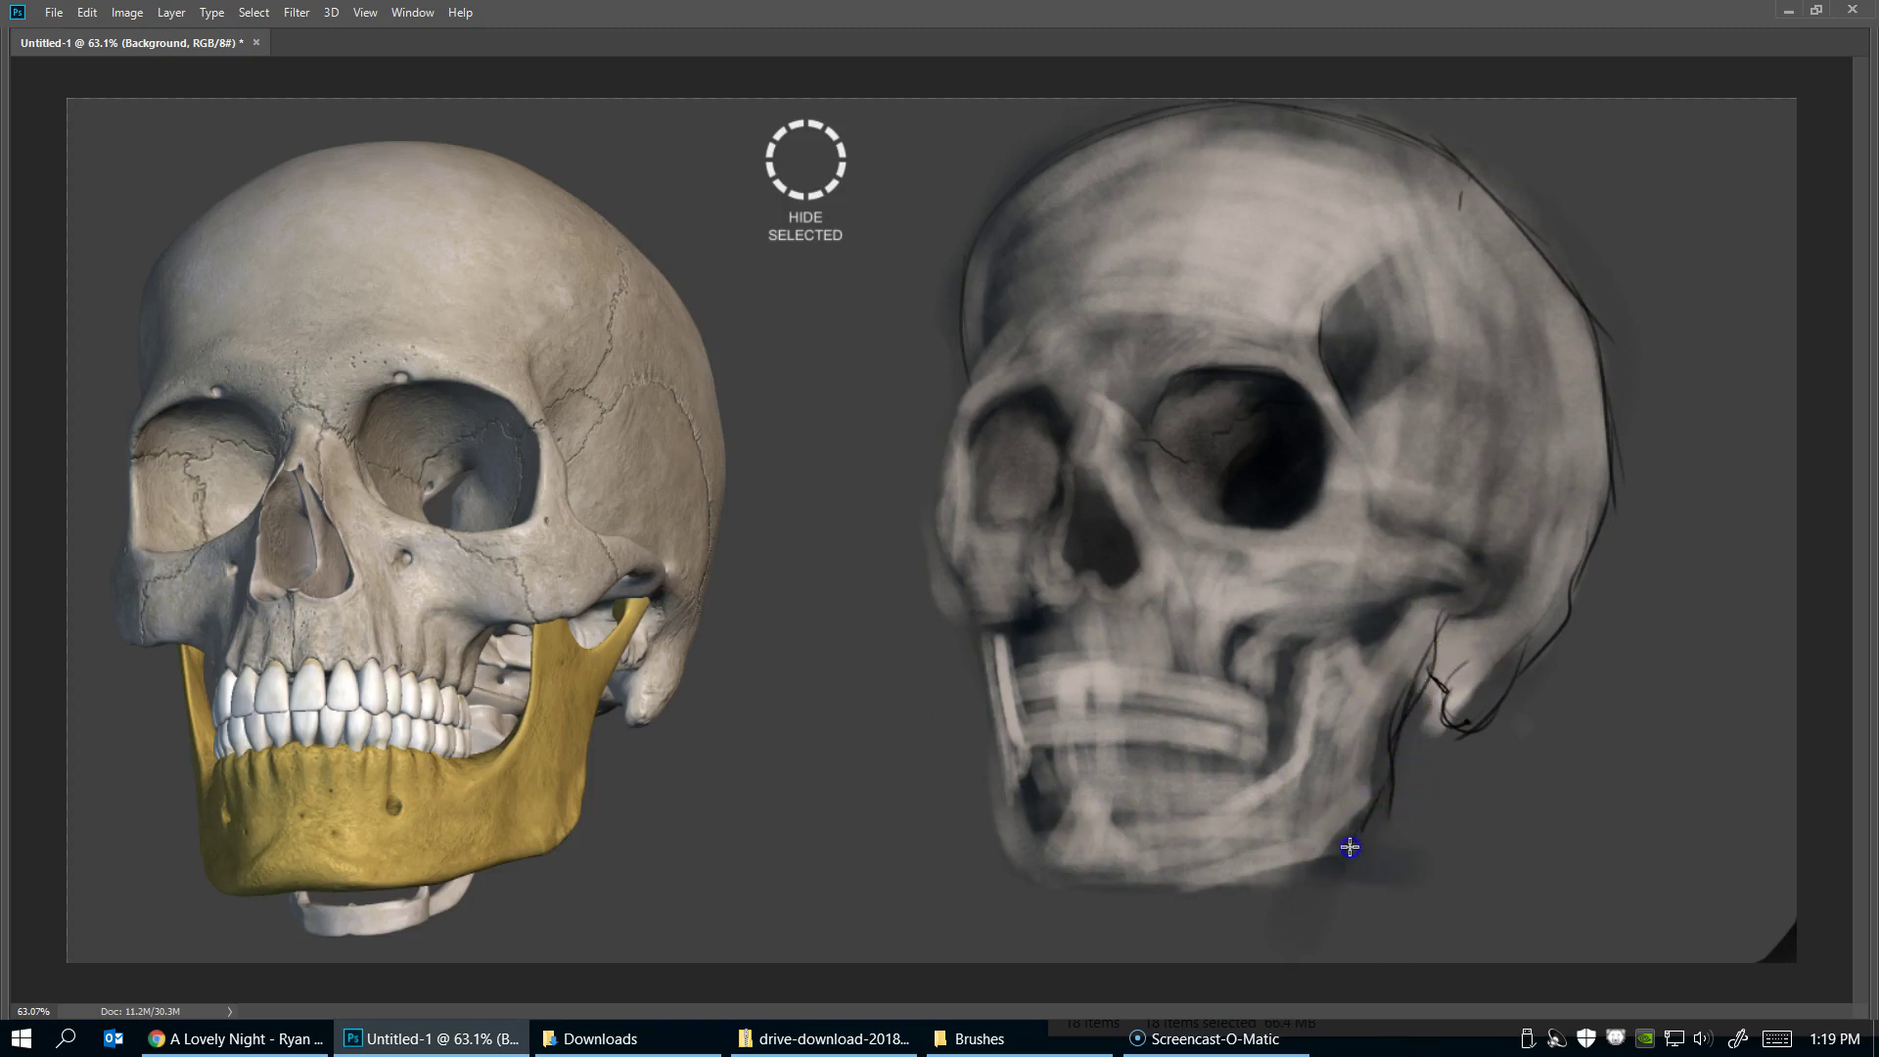
pyautogui.moveTo(1181, 893); pyautogui.dragTo(1361, 853)
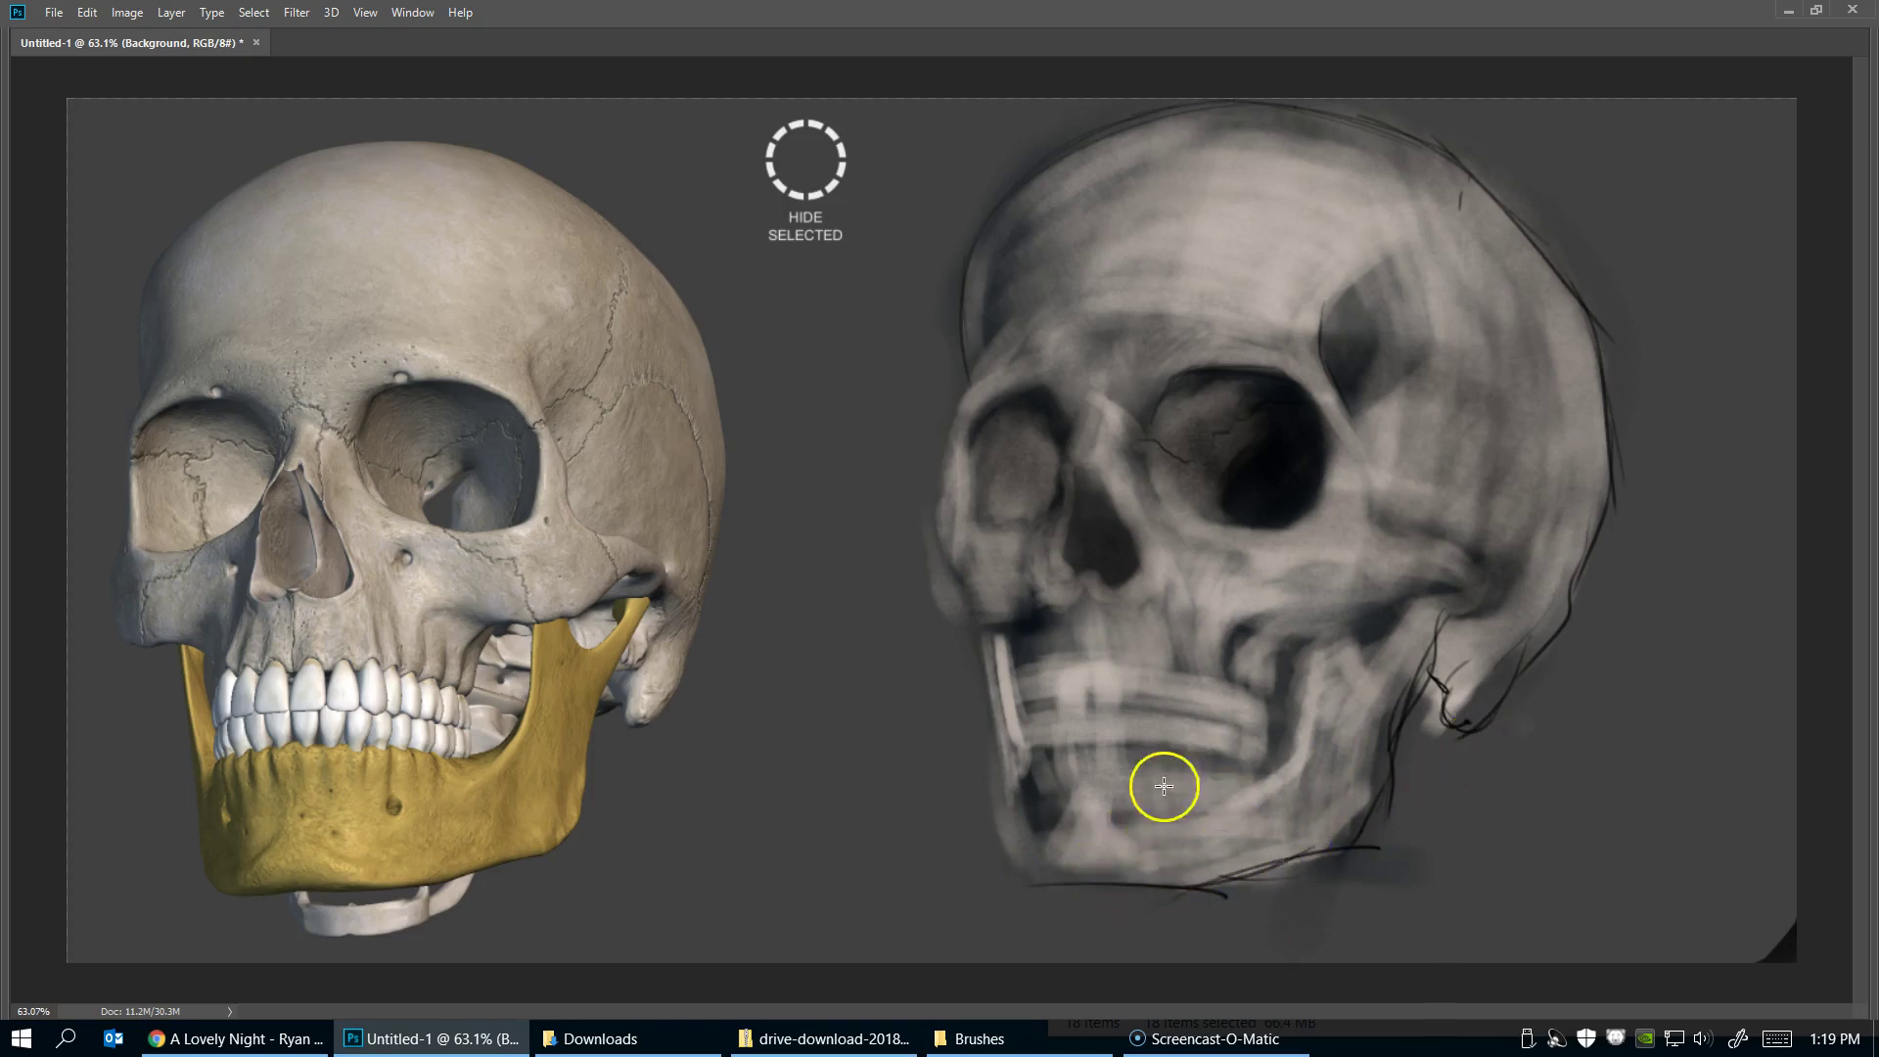
# Draw three lines across the teeth and hatch the left jaw and cheek
pyautogui.click(1105, 737)
pyautogui.moveTo(1106, 737)
pyautogui.mouseDown()
pyautogui.moveTo(1039, 741)
pyautogui.moveTo(1257, 707)
pyautogui.mouseUp()
pyautogui.moveTo(1013, 673); pyautogui.dragTo(1224, 673)
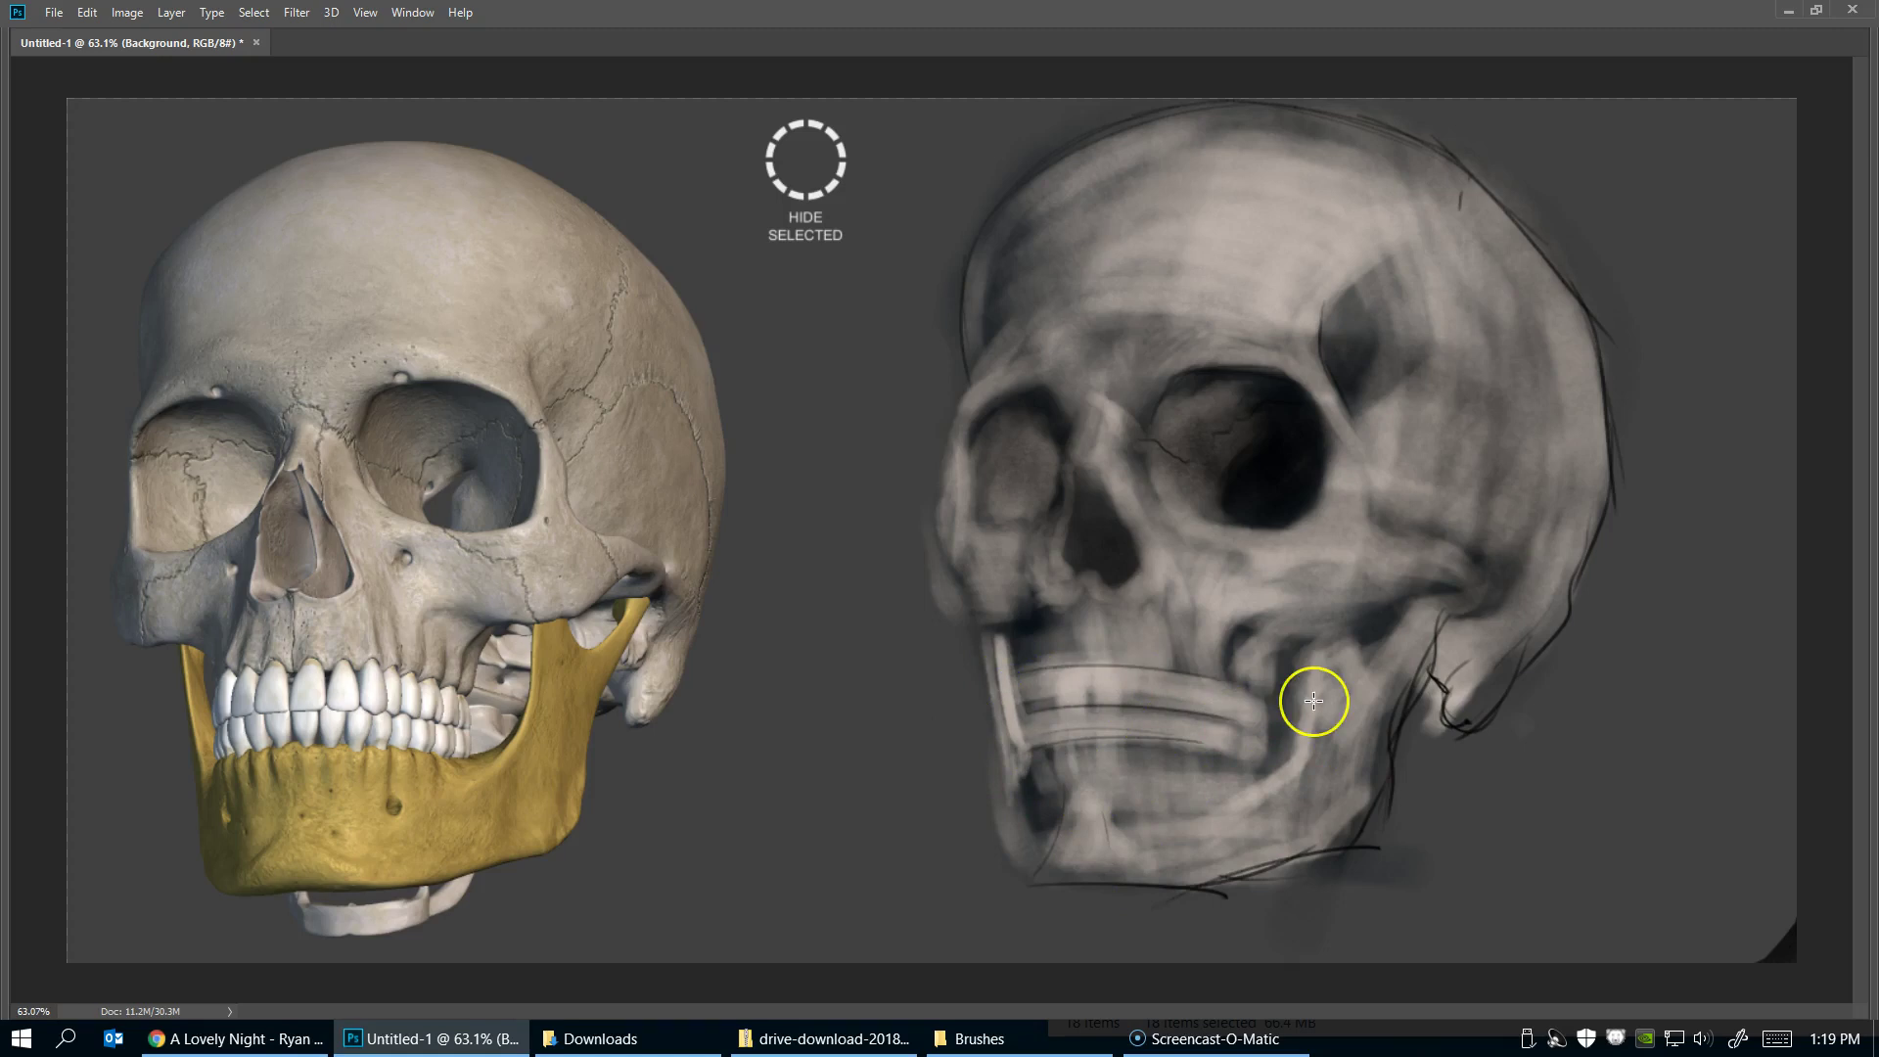
pyautogui.click(1011, 808)
pyautogui.moveTo(1071, 792)
pyautogui.mouseDown()
pyautogui.moveTo(1069, 820)
pyautogui.moveTo(994, 798)
pyautogui.moveTo(1049, 769)
pyautogui.moveTo(1062, 789)
pyautogui.mouseUp()
pyautogui.moveTo(1046, 853); pyautogui.dragTo(1072, 818)
pyautogui.moveTo(994, 651); pyautogui.dragTo(1007, 776)
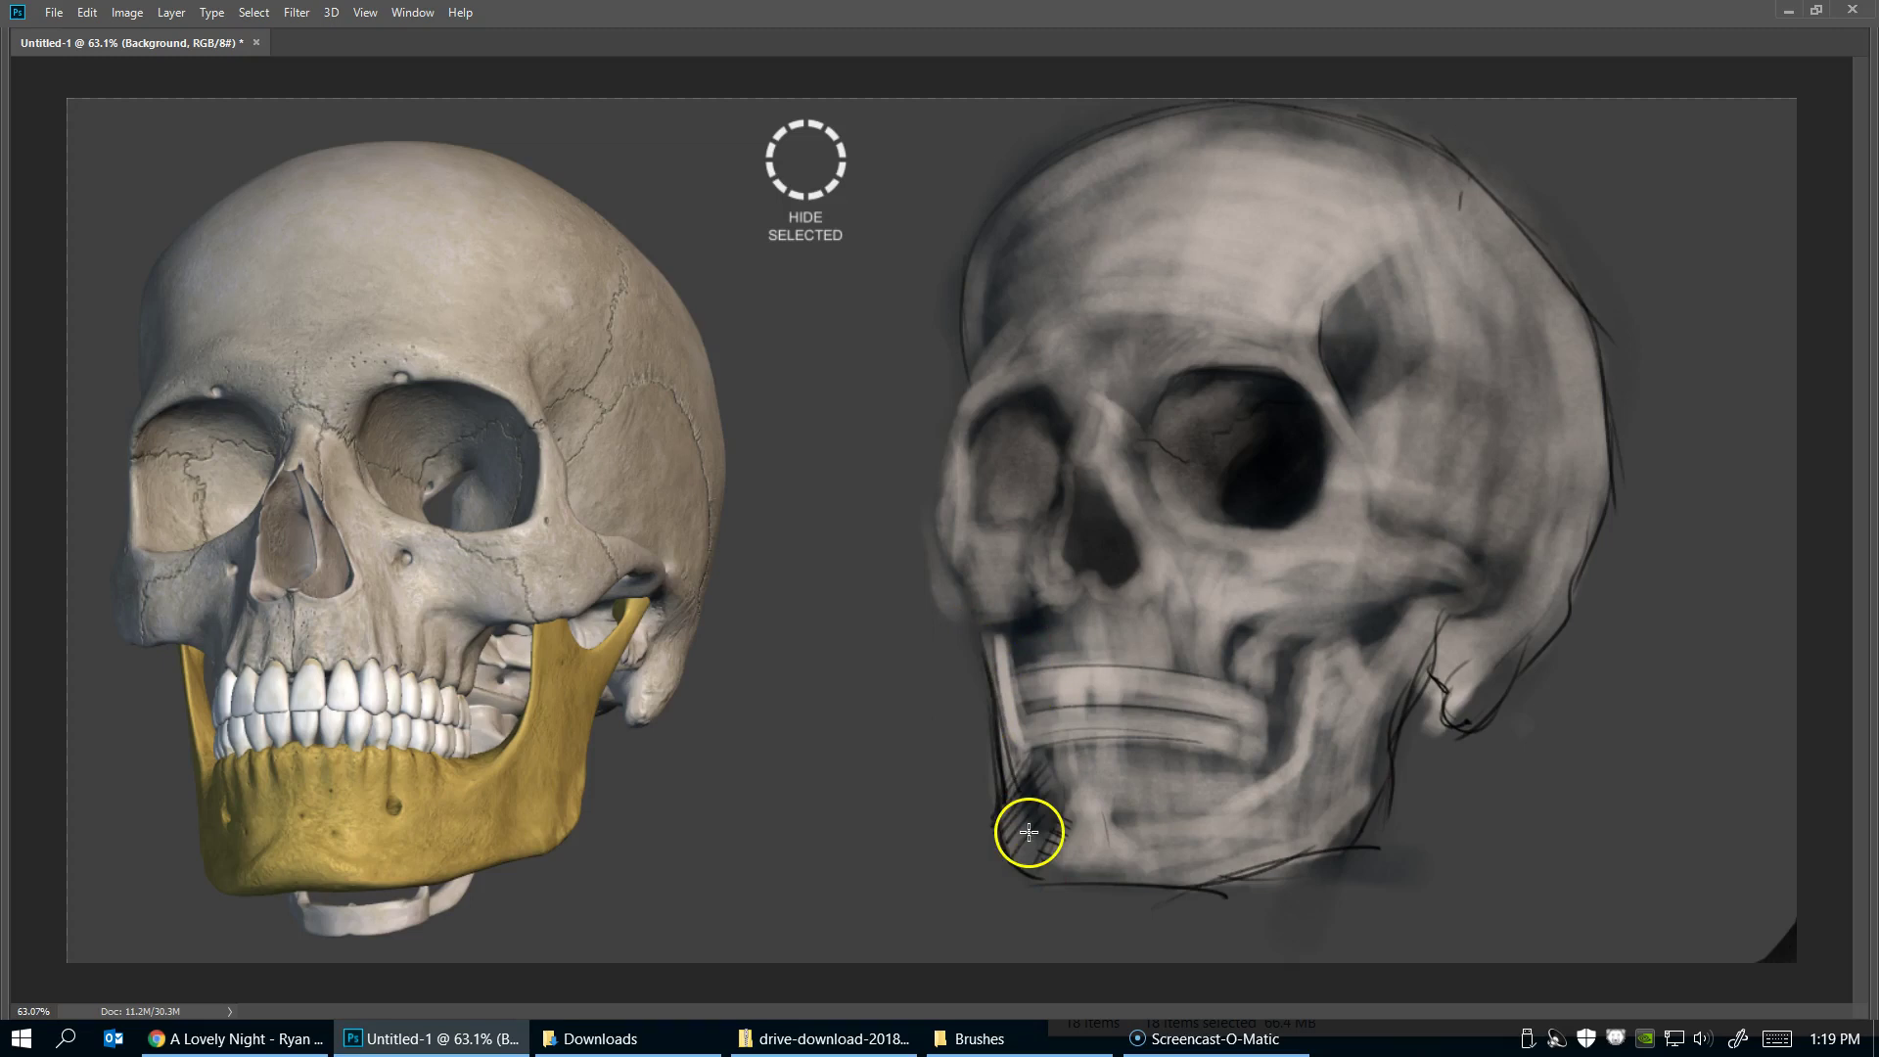
pyautogui.moveTo(940, 612); pyautogui.dragTo(1029, 623)
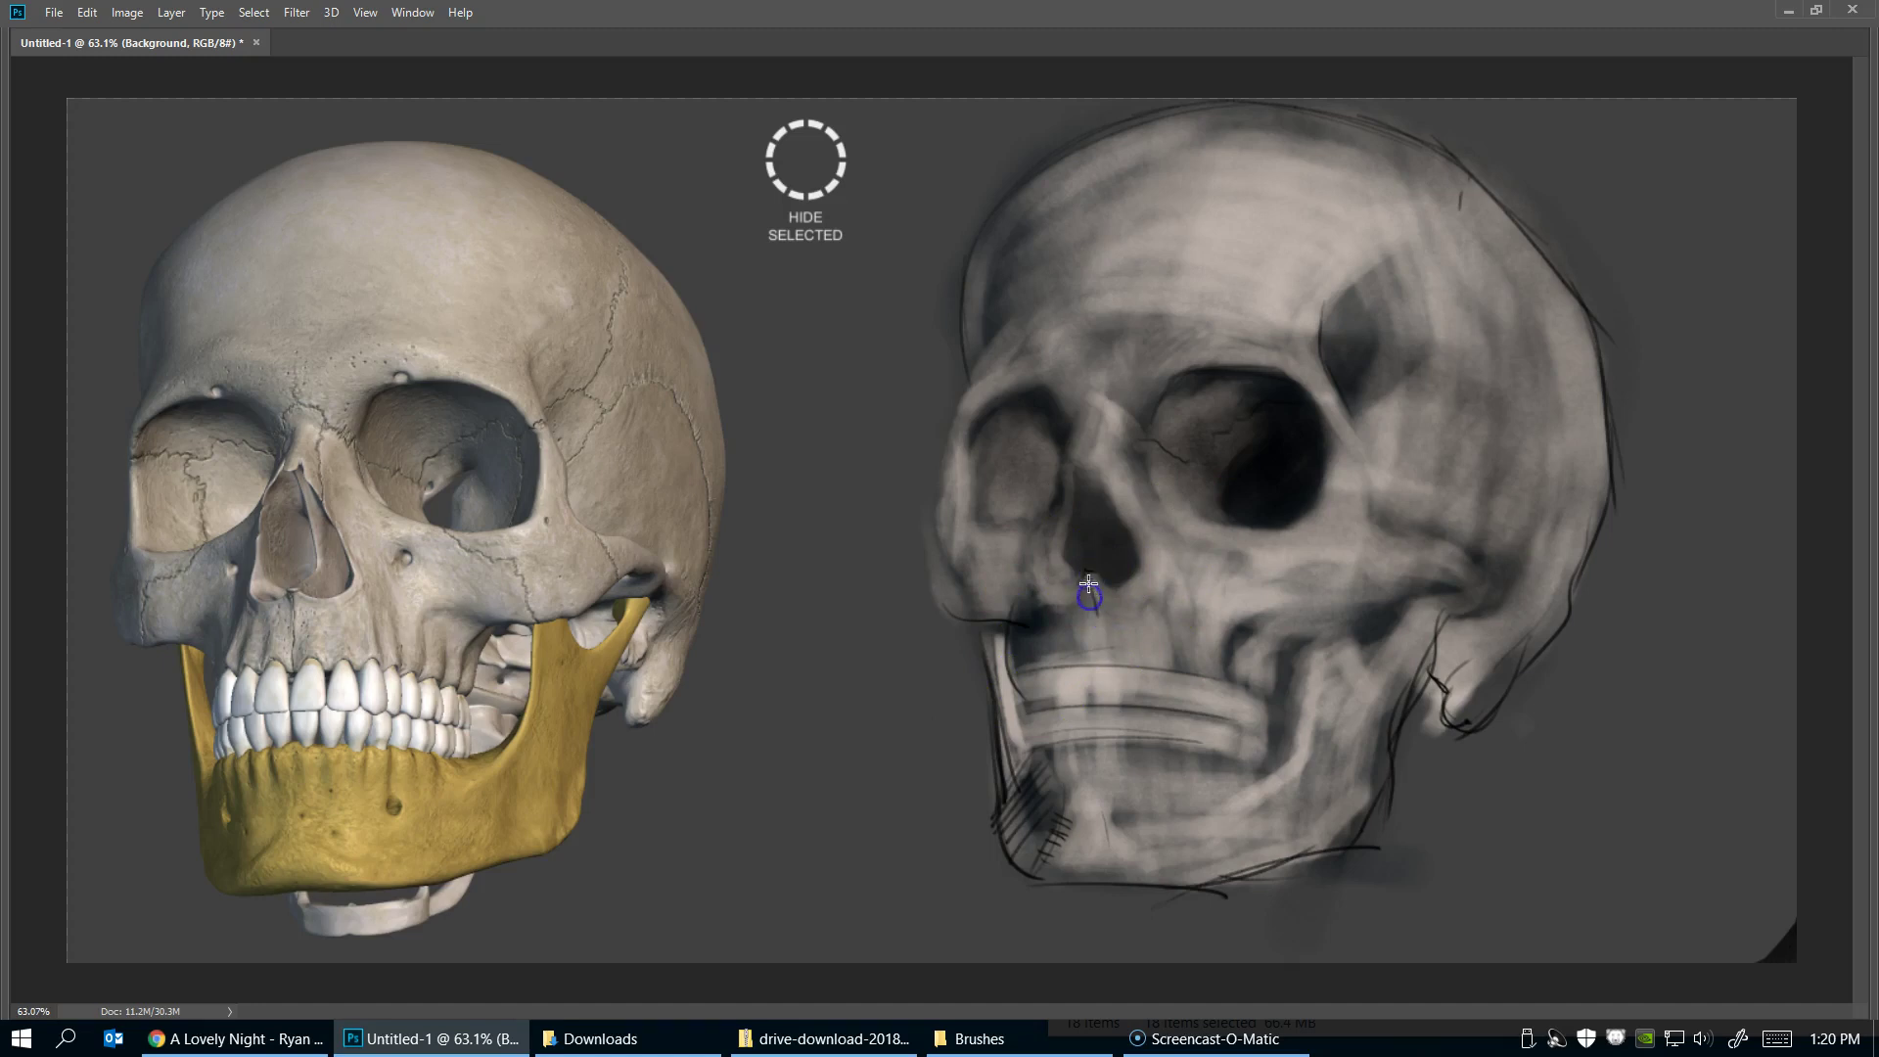
# Outline the nasal opening, highlight the nasal bone, and hatch beside the nose
pyautogui.moveTo(1085, 576); pyautogui.dragTo(1145, 583)
pyautogui.moveTo(1130, 511); pyautogui.dragTo(1144, 578)
pyautogui.moveTo(1112, 499); pyautogui.dragTo(1093, 458)
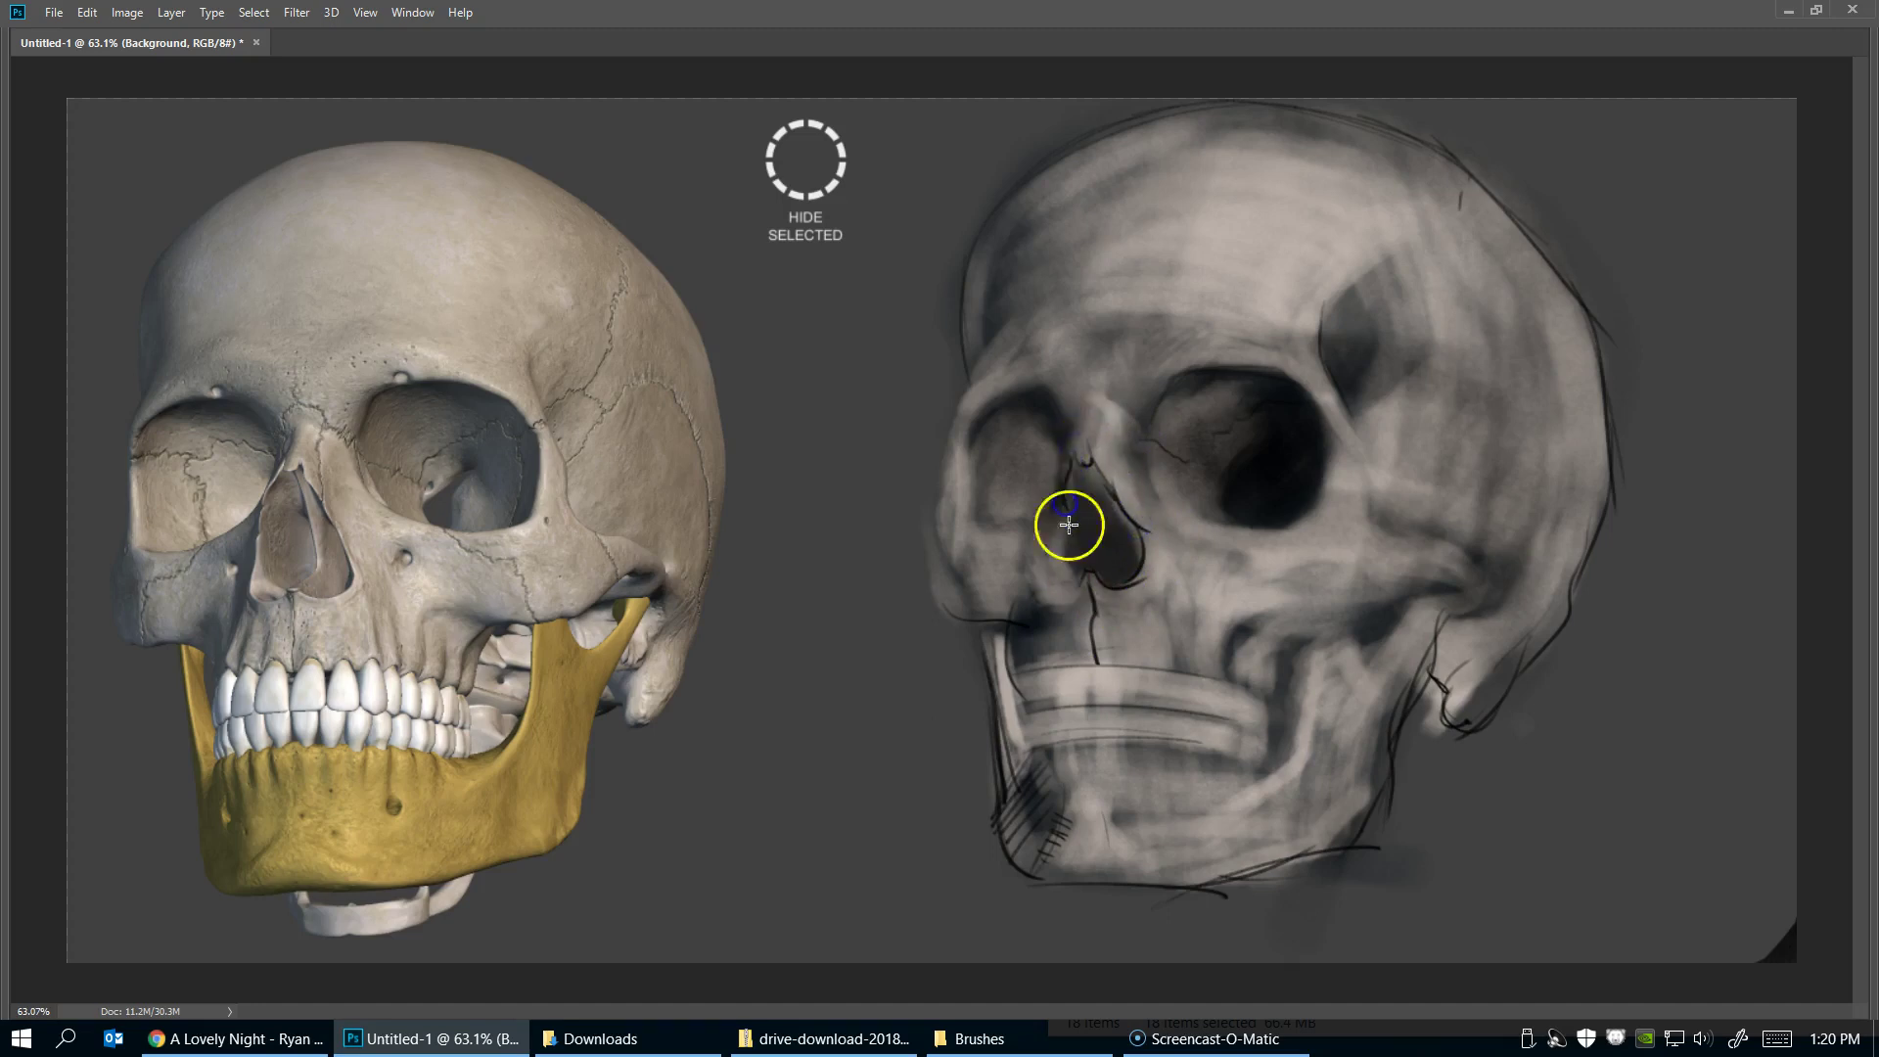
pyautogui.moveTo(1074, 462)
pyautogui.mouseDown()
pyautogui.moveTo(1080, 586)
pyautogui.moveTo(1028, 521)
pyautogui.mouseUp()
pyautogui.moveTo(1099, 427); pyautogui.dragTo(1070, 493)
pyautogui.moveTo(1014, 564)
pyautogui.mouseDown()
pyautogui.moveTo(1046, 578)
pyautogui.moveTo(999, 533)
pyautogui.moveTo(1057, 558)
pyautogui.moveTo(994, 620)
pyautogui.mouseUp()
pyautogui.moveTo(1028, 533); pyautogui.dragTo(1029, 547)
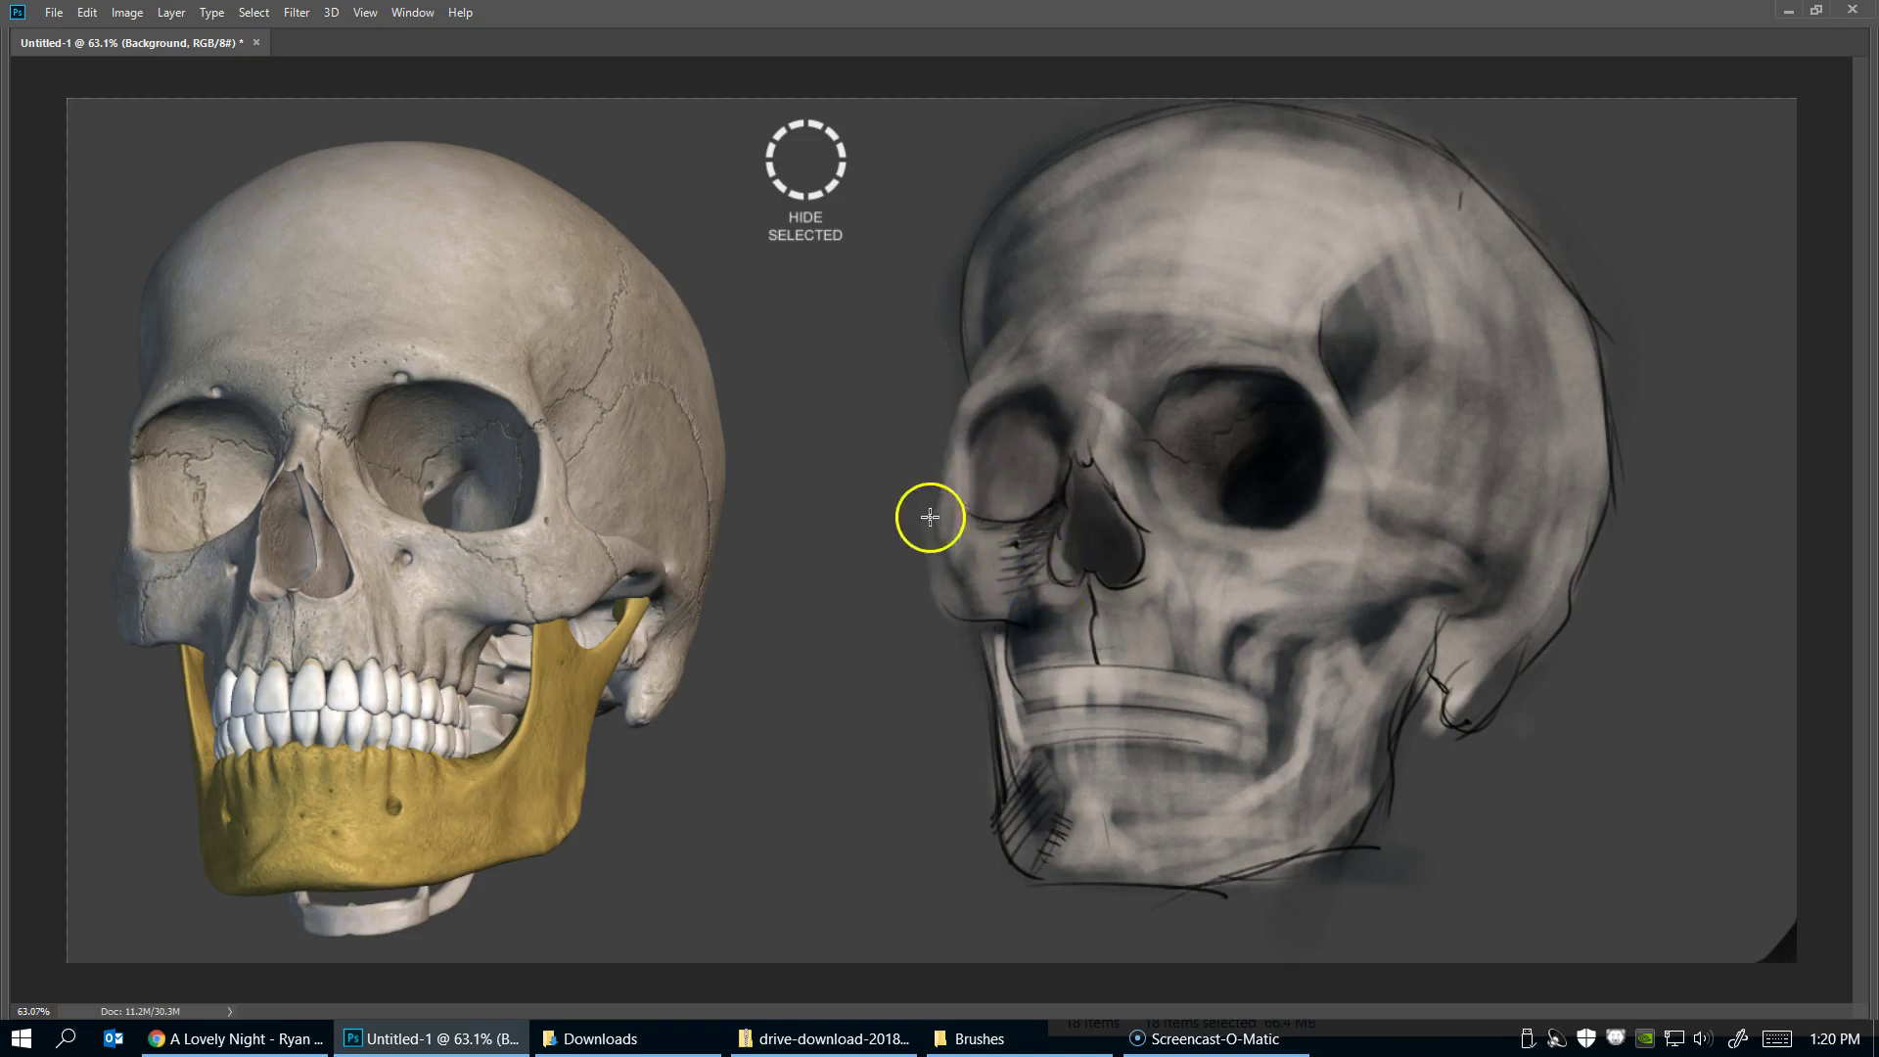
# Draw dark contours around the left eye socket and down the left cheek
pyautogui.moveTo(930, 462)
pyautogui.mouseDown()
pyautogui.moveTo(973, 617)
pyautogui.moveTo(927, 518)
pyautogui.mouseUp()
pyautogui.moveTo(973, 424); pyautogui.dragTo(961, 454)
pyautogui.moveTo(956, 398)
pyautogui.mouseDown()
pyautogui.moveTo(946, 505)
pyautogui.moveTo(919, 407)
pyautogui.moveTo(943, 501)
pyautogui.mouseUp()
pyautogui.moveTo(950, 595)
pyautogui.mouseDown()
pyautogui.moveTo(977, 581)
pyautogui.moveTo(957, 495)
pyautogui.moveTo(1003, 551)
pyautogui.mouseUp()
pyautogui.moveTo(999, 401)
pyautogui.mouseDown()
pyautogui.moveTo(1078, 373)
pyautogui.moveTo(974, 426)
pyautogui.mouseUp()
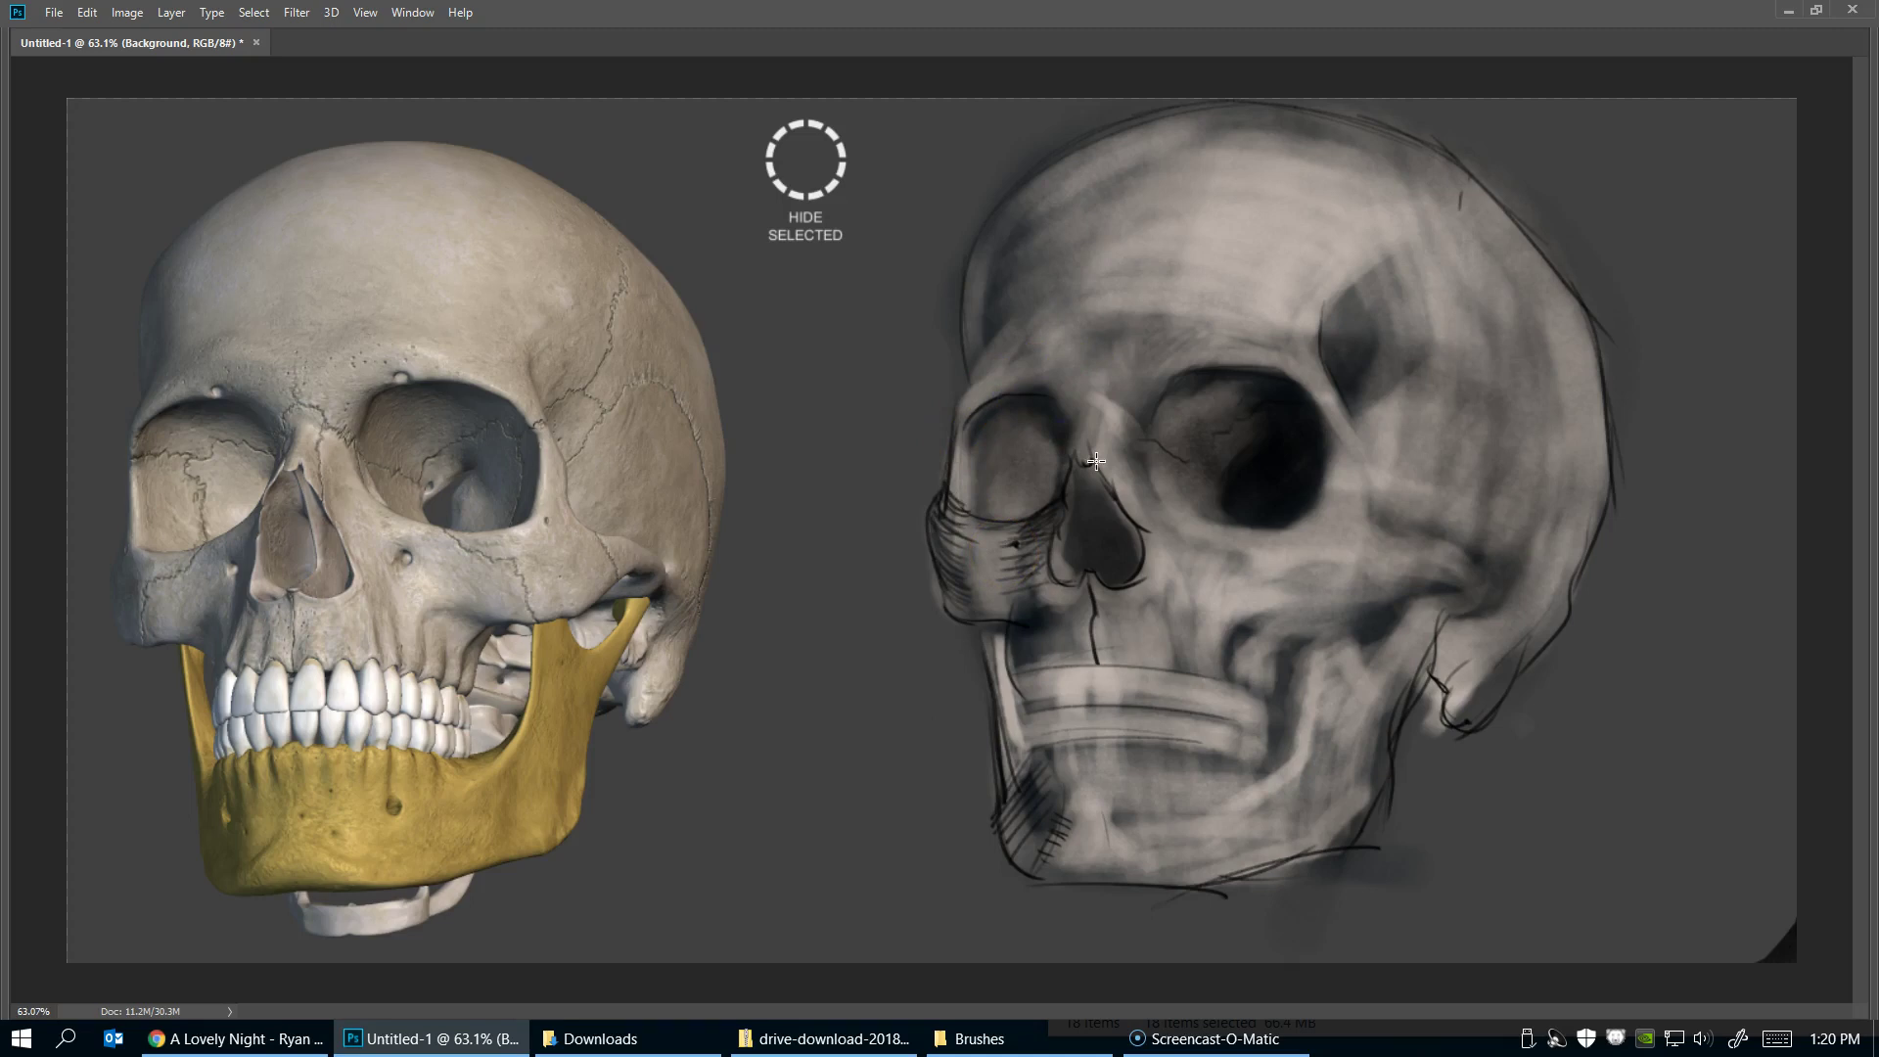
pyautogui.moveTo(1081, 460); pyautogui.dragTo(1076, 475)
pyautogui.moveTo(981, 520)
pyautogui.mouseDown()
pyautogui.moveTo(967, 426)
pyautogui.moveTo(977, 514)
pyautogui.moveTo(973, 437)
pyautogui.moveTo(963, 455)
pyautogui.mouseUp()
# Redraw the nasal bridge, hatch the upper-left forehead, and add crack and temple strokes
pyautogui.moveTo(1055, 449); pyautogui.dragTo(1061, 462)
pyautogui.click(1056, 428)
pyautogui.moveTo(1070, 401); pyautogui.dragTo(1095, 336)
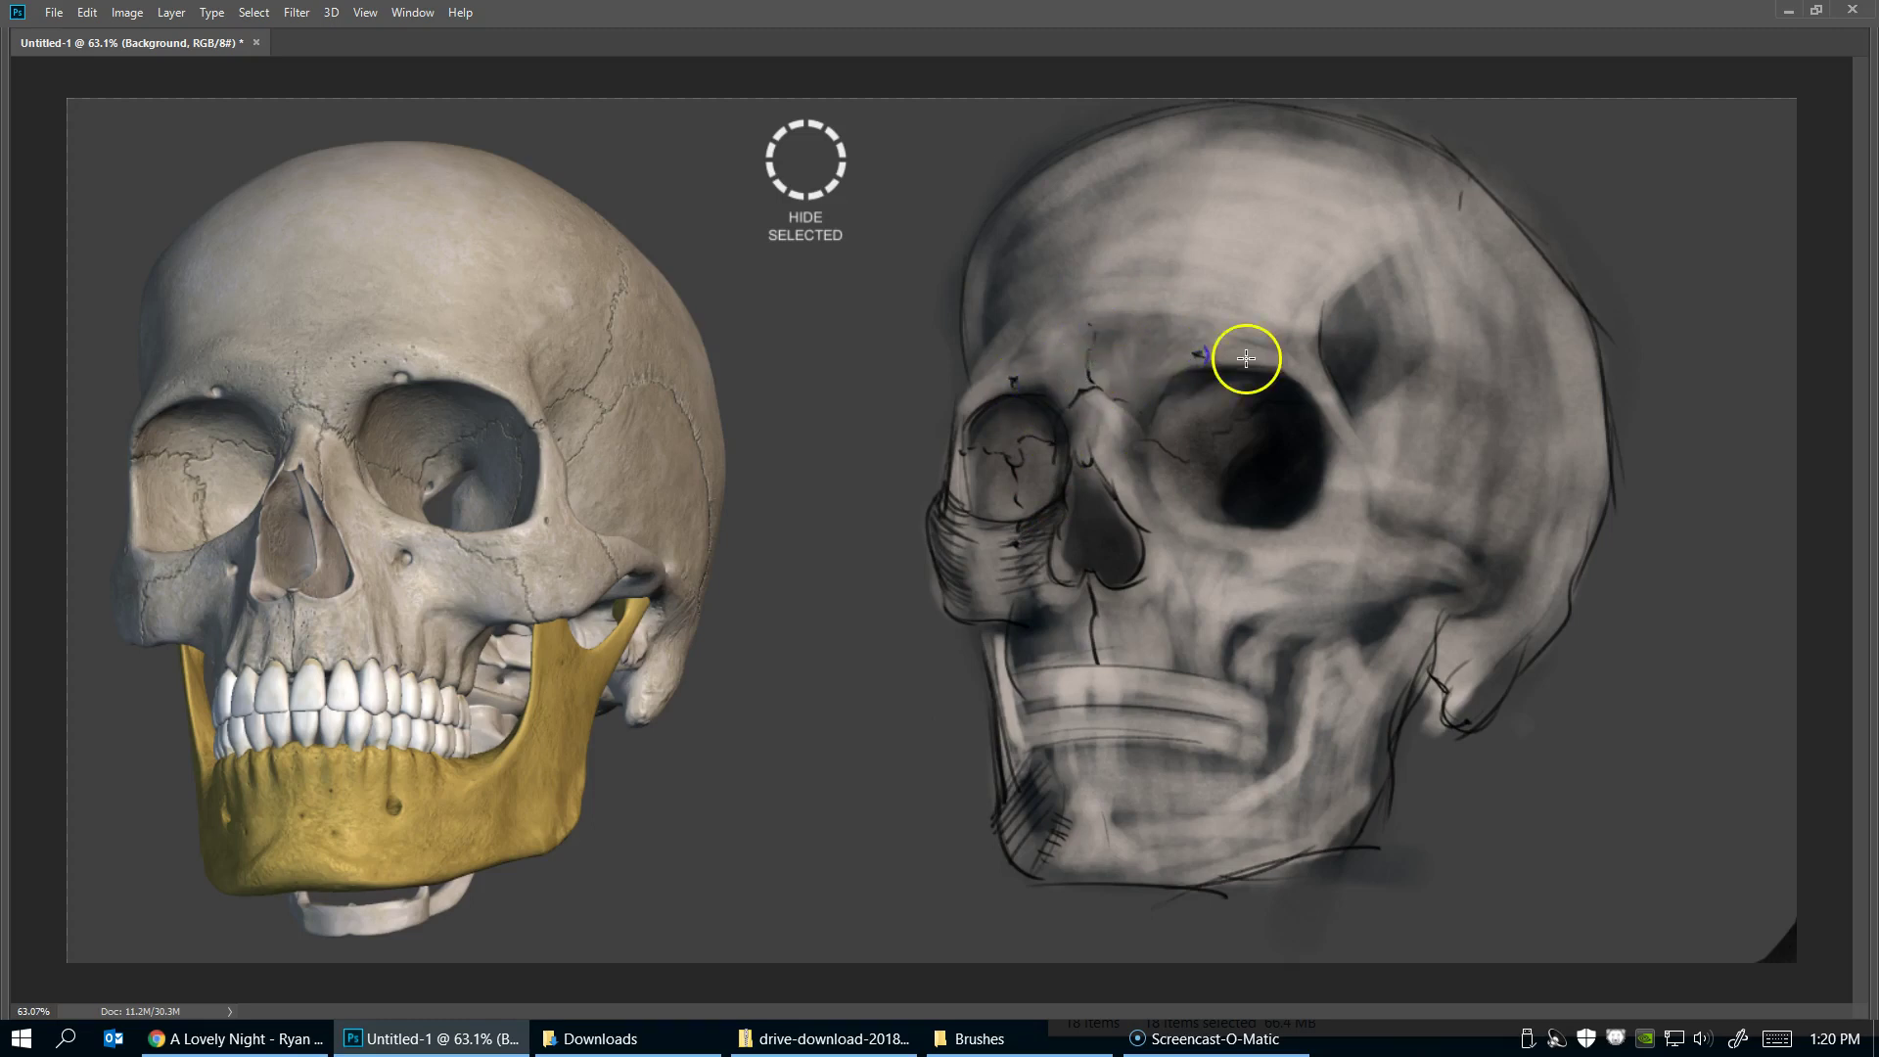
pyautogui.moveTo(990, 208); pyautogui.dragTo(979, 313)
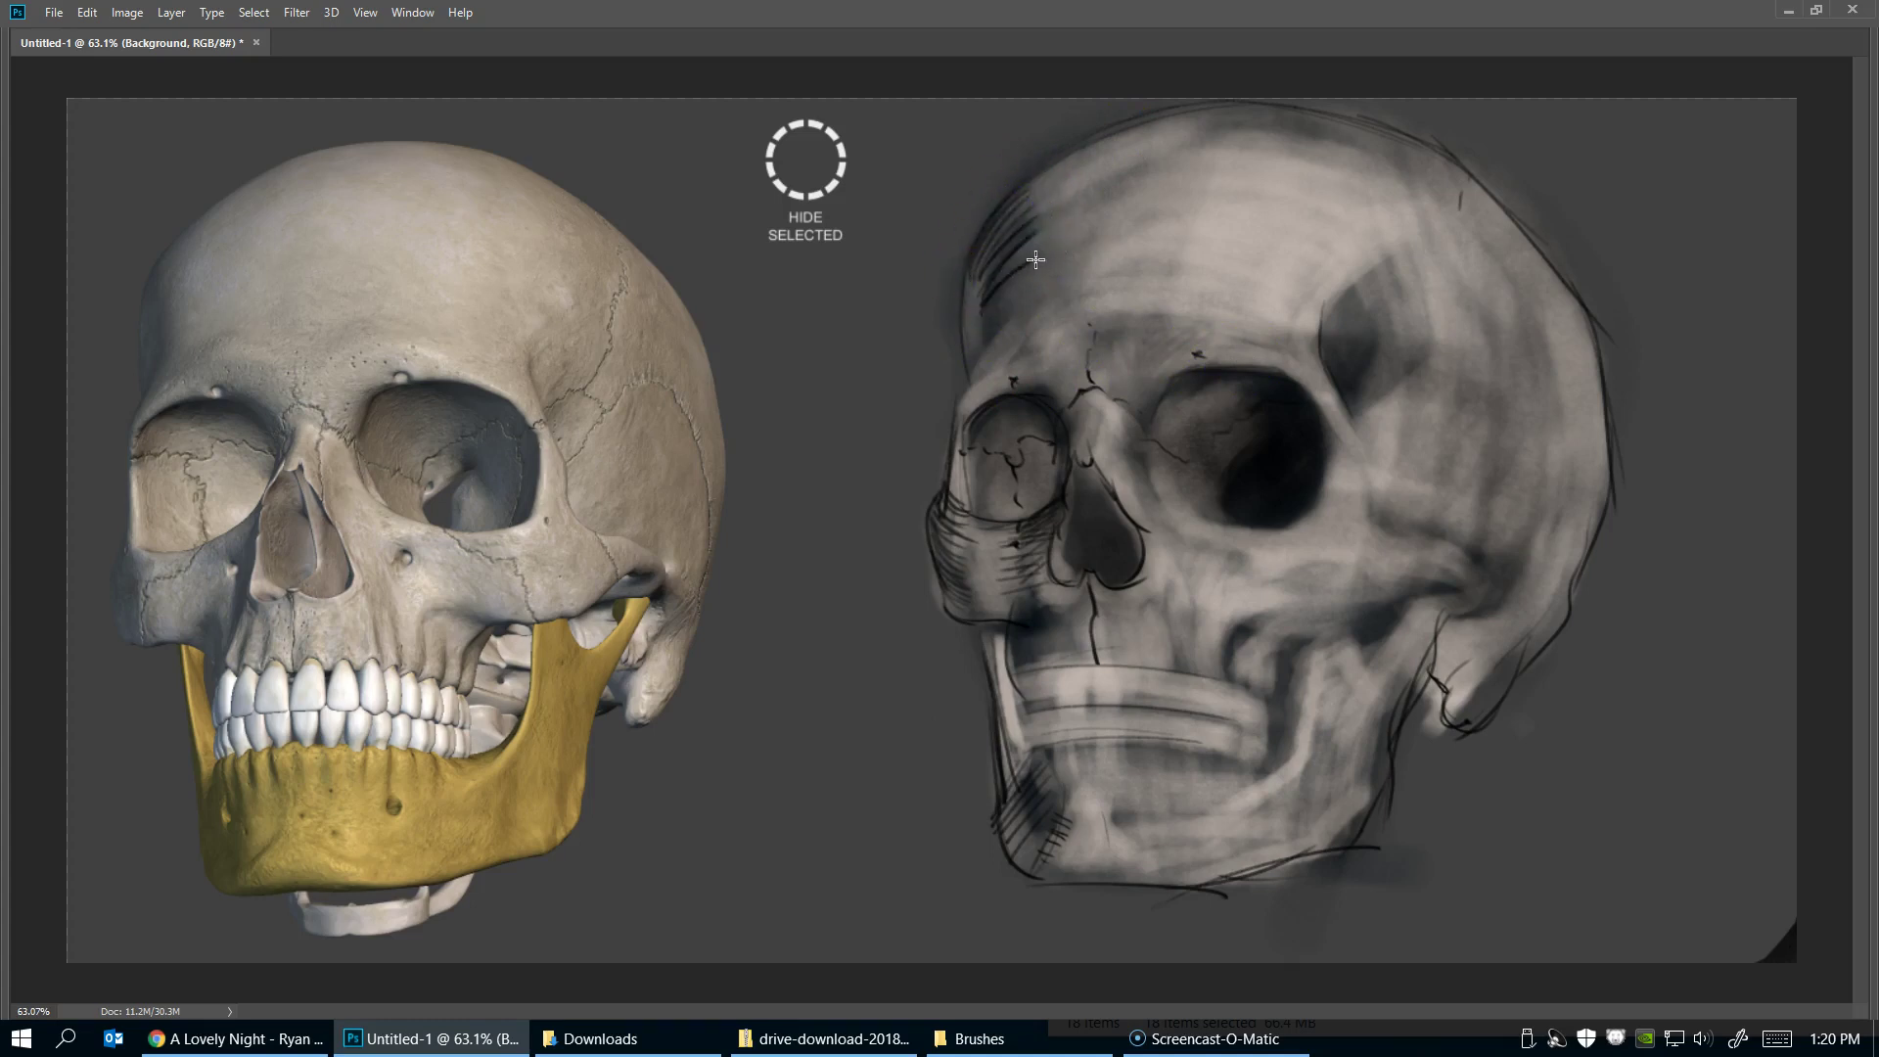
pyautogui.moveTo(1023, 255); pyautogui.dragTo(979, 353)
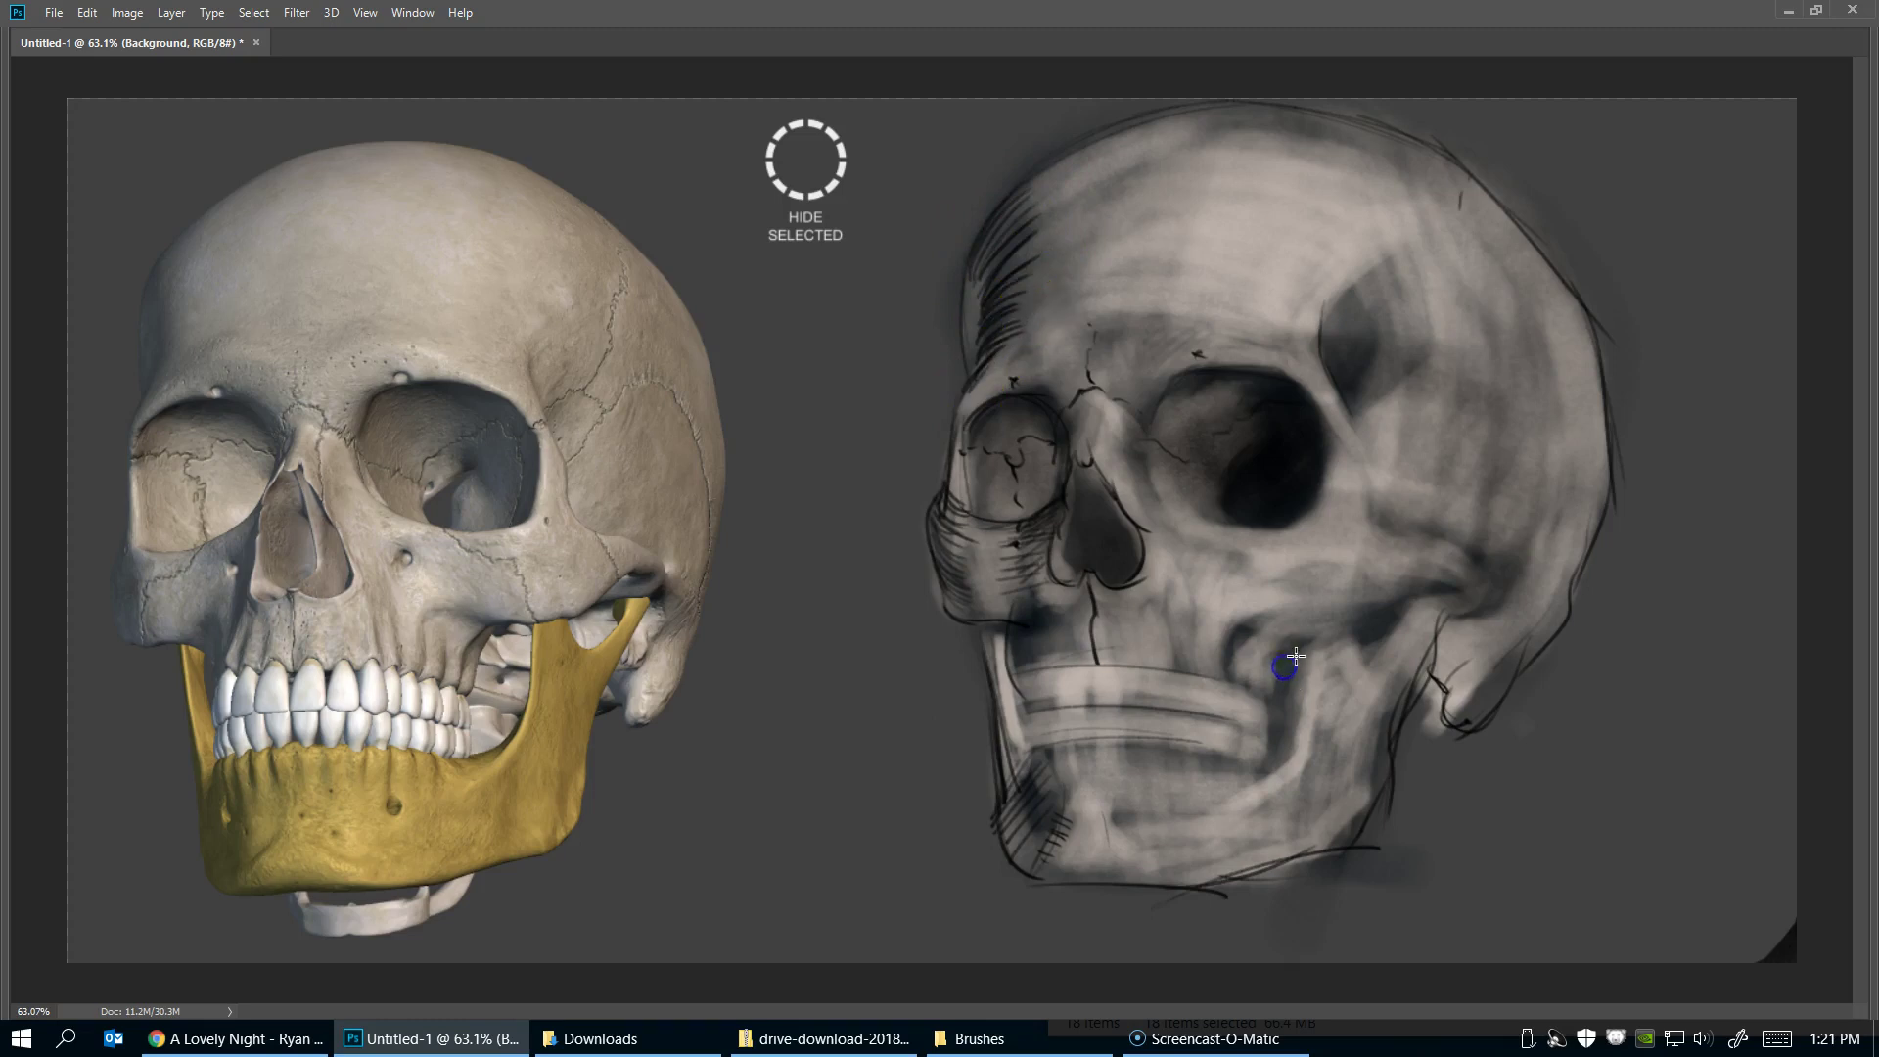
pyautogui.moveTo(1141, 399); pyautogui.dragTo(1132, 396)
pyautogui.moveTo(1339, 350); pyautogui.dragTo(1360, 341)
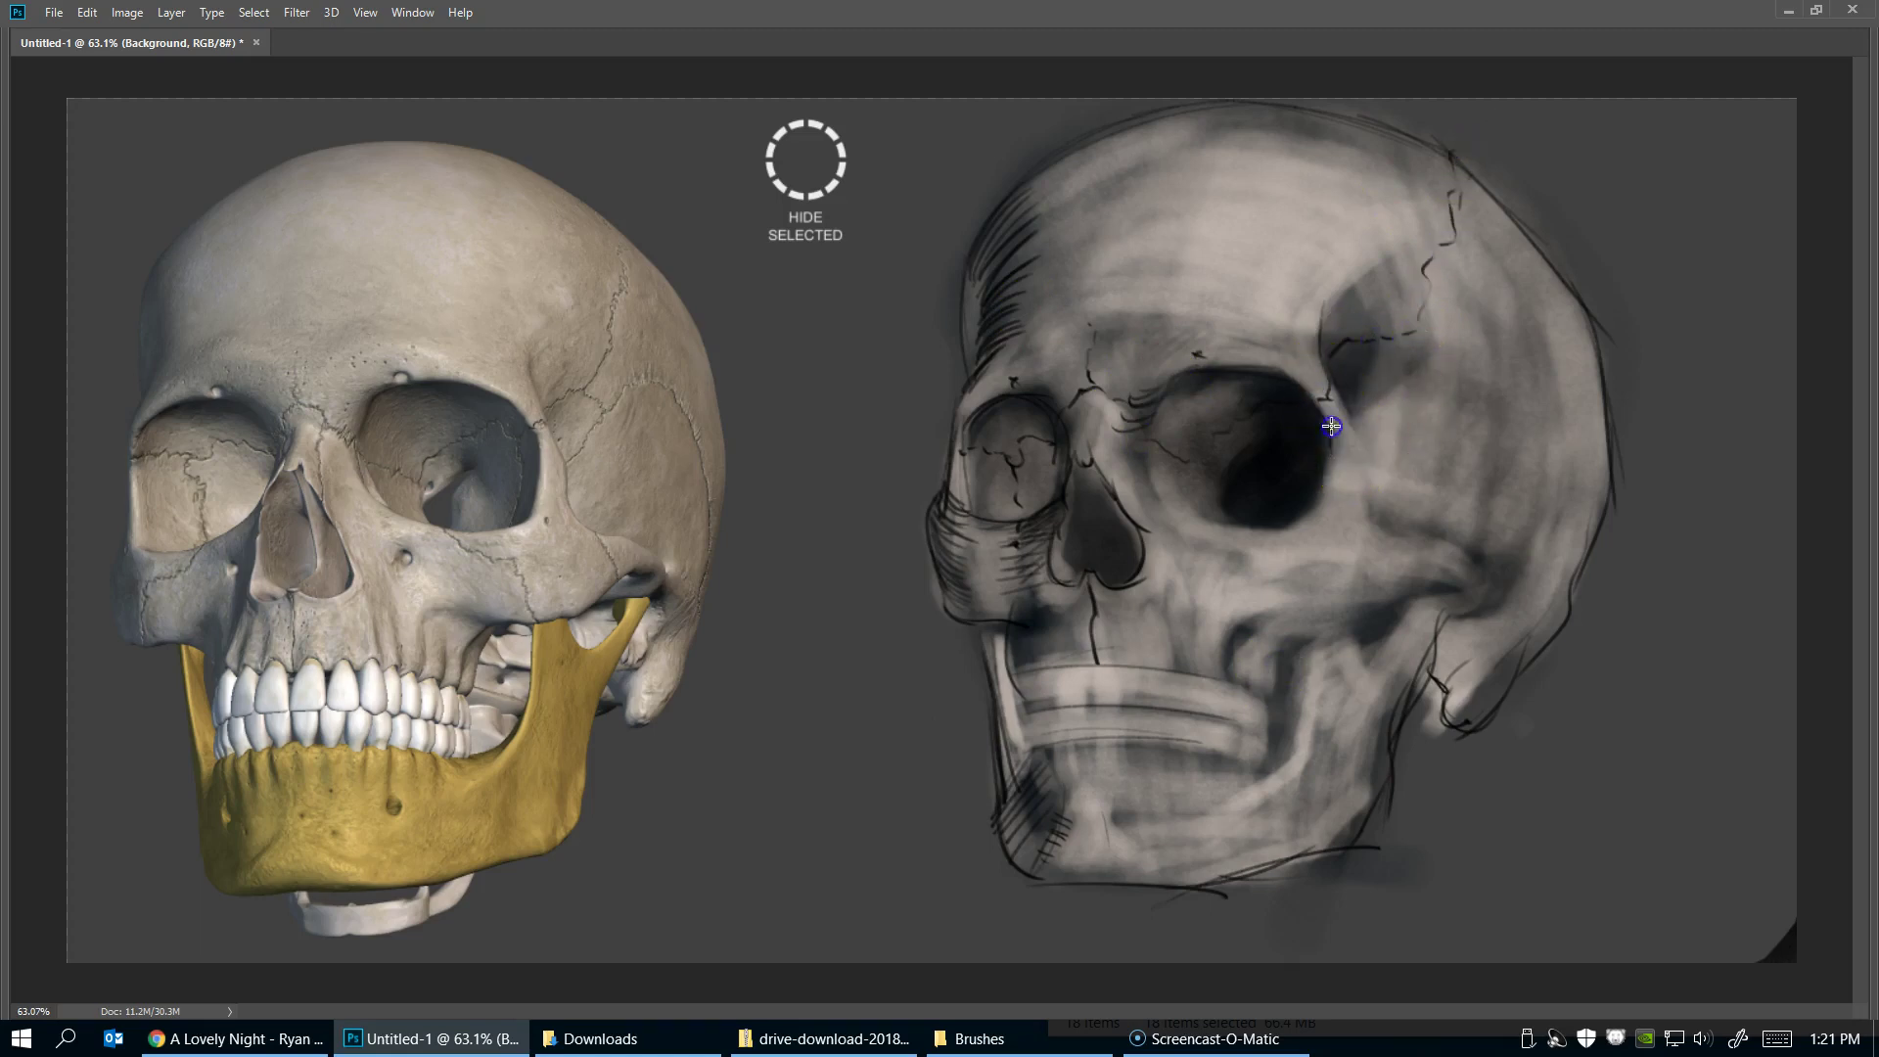
# Mark the tooth divisions and lower teeth line, then draw curved contours along the jaw
pyautogui.click(1098, 669)
pyautogui.moveTo(1098, 665)
pyautogui.mouseDown()
pyautogui.moveTo(1099, 701)
pyautogui.moveTo(1143, 663)
pyautogui.moveTo(1096, 666)
pyautogui.mouseUp()
pyautogui.click(1045, 708)
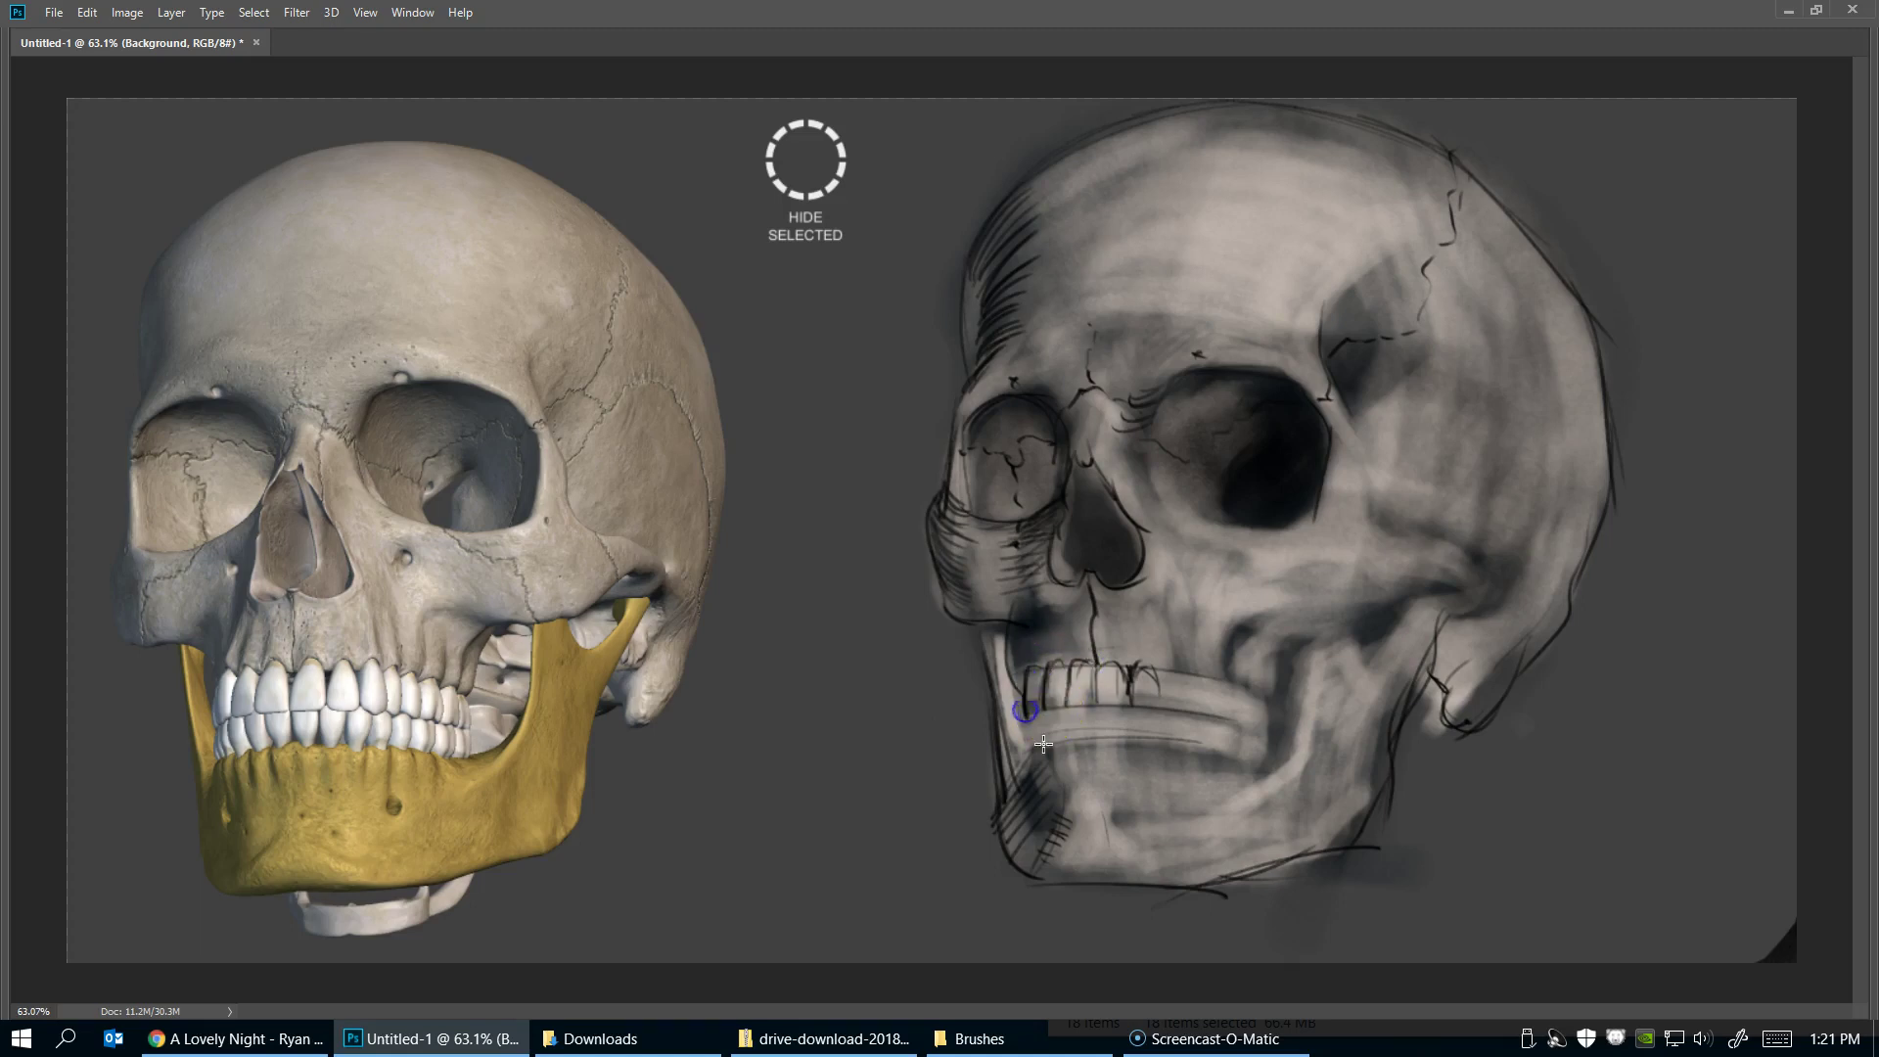
pyautogui.moveTo(1057, 692)
pyautogui.mouseDown()
pyautogui.moveTo(1035, 721)
pyautogui.moveTo(1048, 746)
pyautogui.mouseUp()
pyautogui.click(1098, 699)
pyautogui.moveTo(1099, 742); pyautogui.dragTo(1156, 734)
pyautogui.moveTo(1368, 650); pyautogui.dragTo(1272, 750)
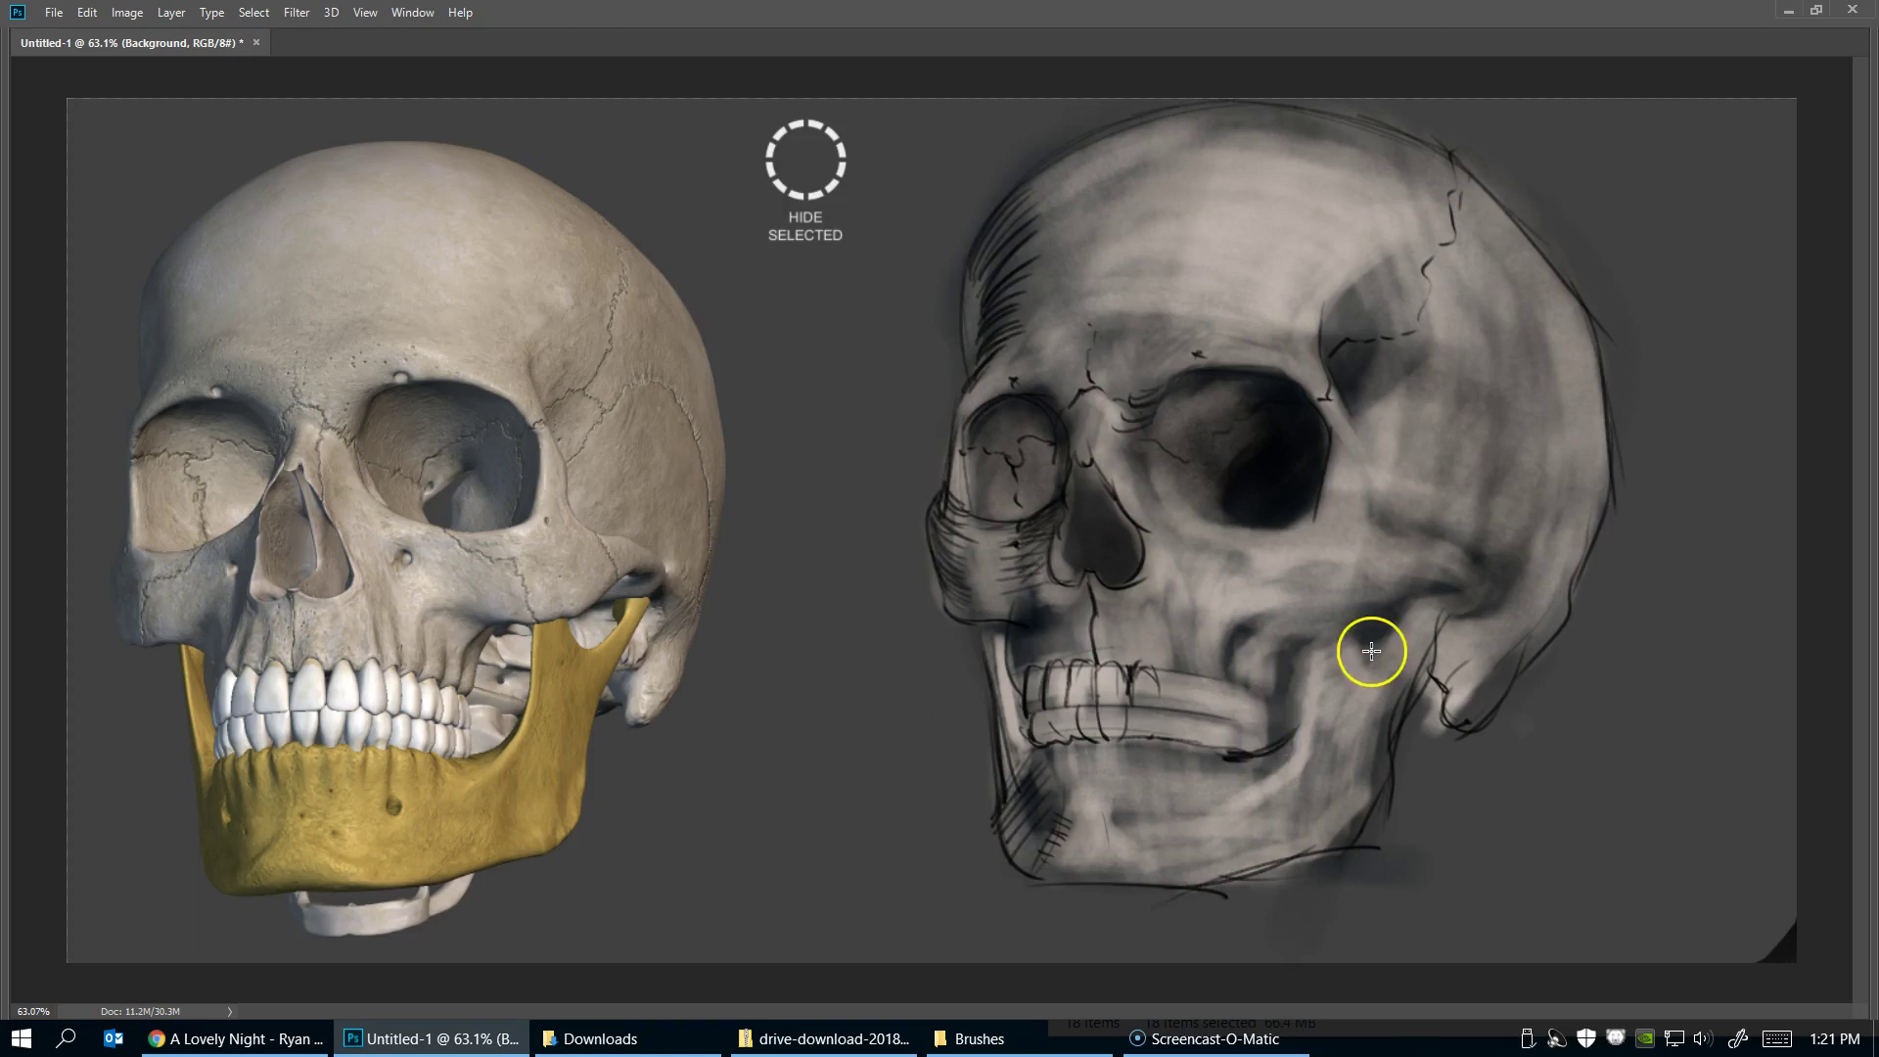
pyautogui.moveTo(1322, 634)
pyautogui.mouseDown()
pyautogui.moveTo(1325, 671)
pyautogui.moveTo(1248, 758)
pyautogui.mouseUp()
pyautogui.moveTo(1266, 663)
pyautogui.mouseDown()
pyautogui.moveTo(1245, 724)
pyautogui.moveTo(1281, 627)
pyautogui.moveTo(1407, 596)
pyautogui.mouseUp()
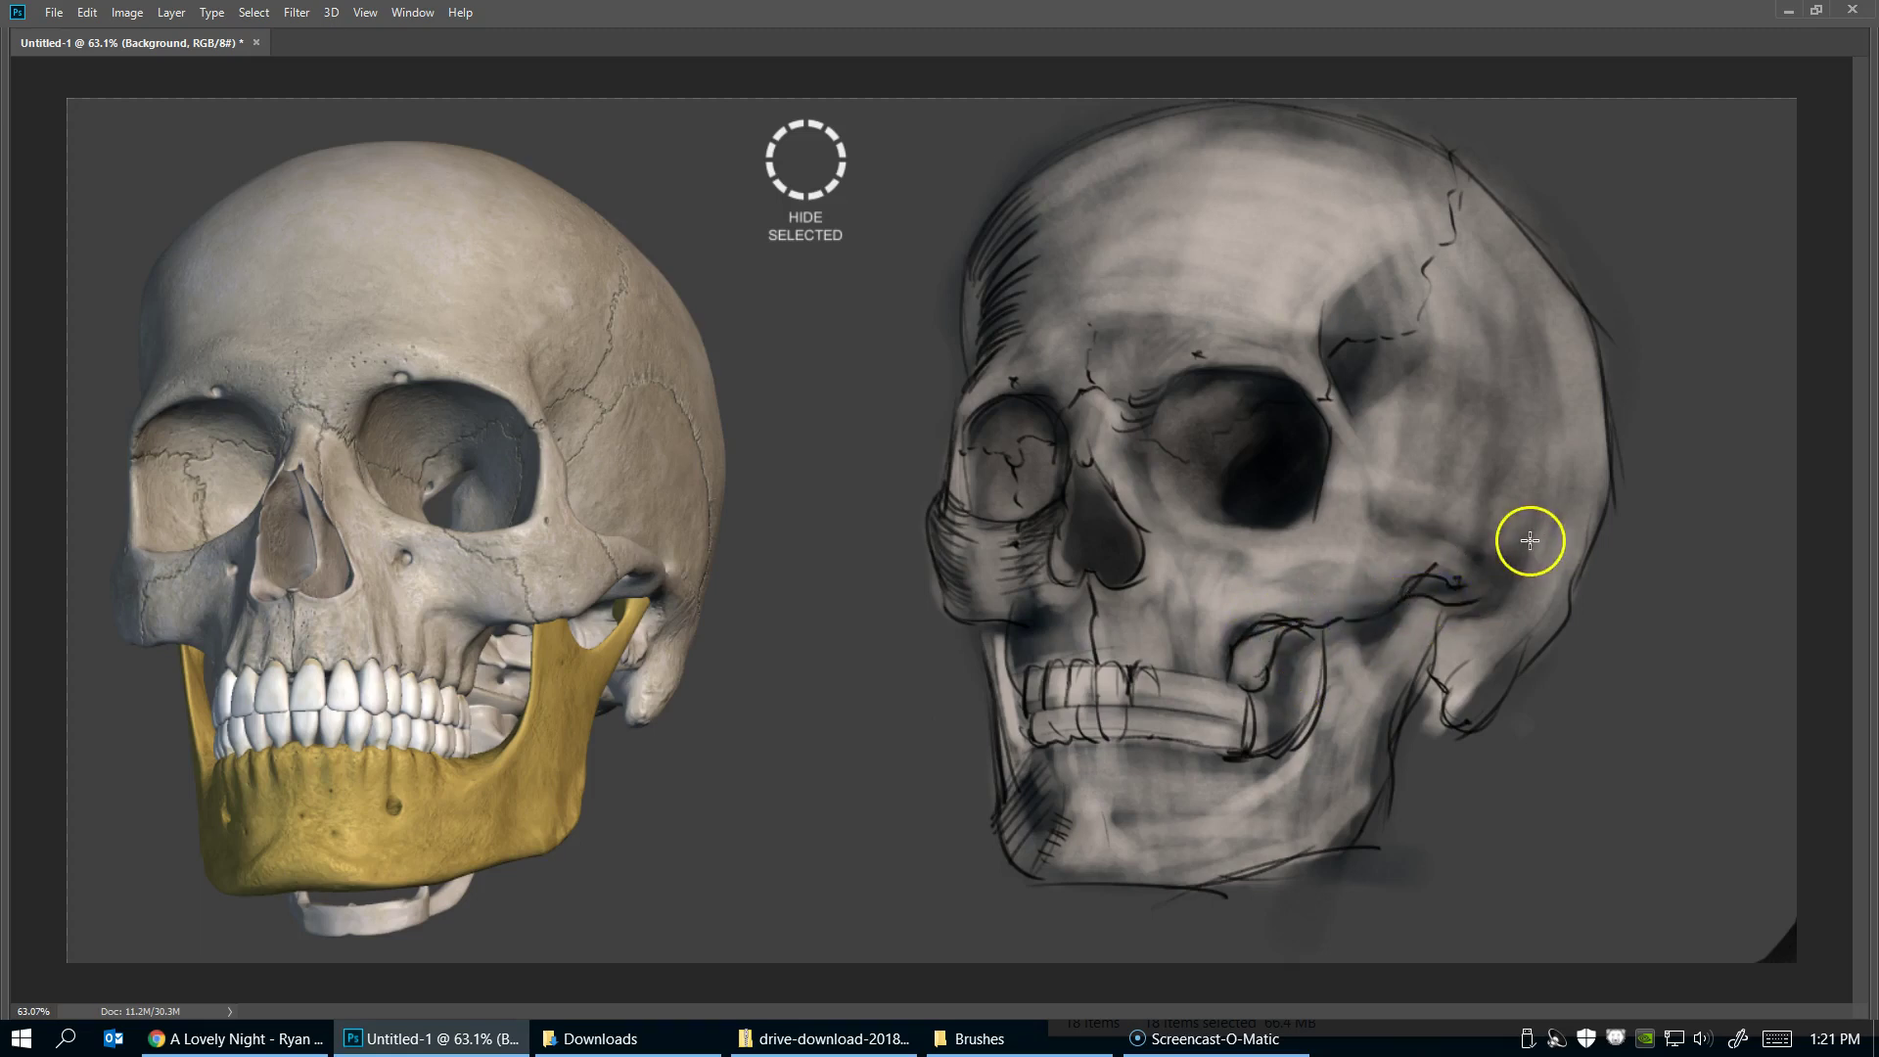
# Draw contours along the cheekbone and eye-socket rim, then hatch the temple diagonally
pyautogui.moveTo(1444, 605); pyautogui.dragTo(1498, 568)
pyautogui.moveTo(1369, 465)
pyautogui.mouseDown()
pyautogui.moveTo(1384, 537)
pyautogui.moveTo(1468, 560)
pyautogui.mouseUp()
pyautogui.moveTo(1333, 398)
pyautogui.mouseDown()
pyautogui.moveTo(1407, 544)
pyautogui.moveTo(1480, 373)
pyautogui.mouseUp()
pyautogui.moveTo(1370, 499)
pyautogui.mouseDown()
pyautogui.moveTo(1502, 369)
pyautogui.moveTo(1527, 382)
pyautogui.mouseUp()
pyautogui.moveTo(1512, 508); pyautogui.dragTo(1562, 444)
# Hatch along the cheek and jaw line and darken the ear contour
pyautogui.moveTo(1169, 553); pyautogui.dragTo(1183, 555)
pyautogui.moveTo(1277, 712)
pyautogui.mouseDown()
pyautogui.moveTo(1312, 756)
pyautogui.moveTo(1236, 764)
pyautogui.mouseUp()
pyautogui.moveTo(1334, 631); pyautogui.dragTo(1337, 665)
pyautogui.moveTo(1295, 743); pyautogui.dragTo(1268, 747)
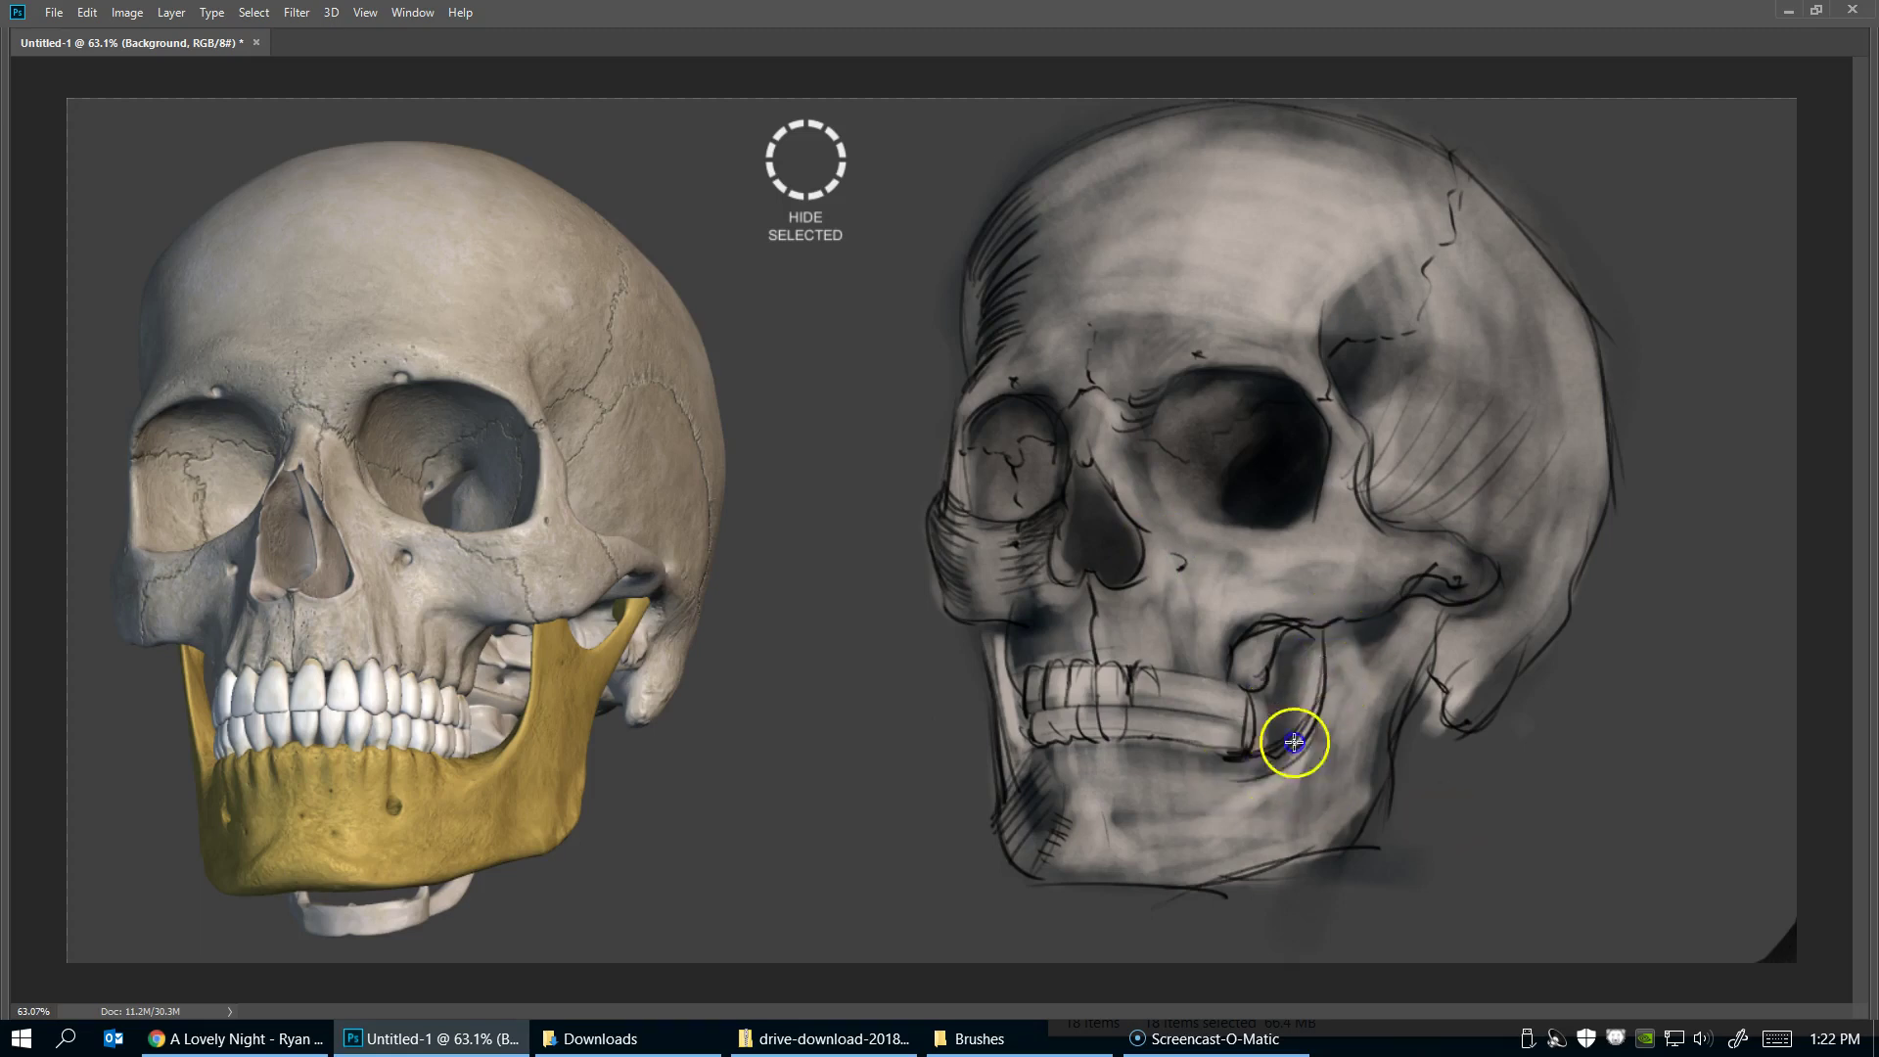
pyautogui.moveTo(1323, 631); pyautogui.dragTo(1326, 690)
pyautogui.moveTo(1287, 760)
pyautogui.mouseDown()
pyautogui.moveTo(1314, 719)
pyautogui.moveTo(1254, 782)
pyautogui.moveTo(1314, 721)
pyautogui.mouseUp()
pyautogui.moveTo(1478, 548)
pyautogui.mouseDown()
pyautogui.moveTo(1465, 600)
pyautogui.moveTo(1498, 584)
pyautogui.mouseUp()
pyautogui.moveTo(1393, 663)
pyautogui.mouseDown()
pyautogui.moveTo(1364, 651)
pyautogui.moveTo(1427, 630)
pyautogui.moveTo(1416, 597)
pyautogui.moveTo(1331, 657)
pyautogui.mouseUp()
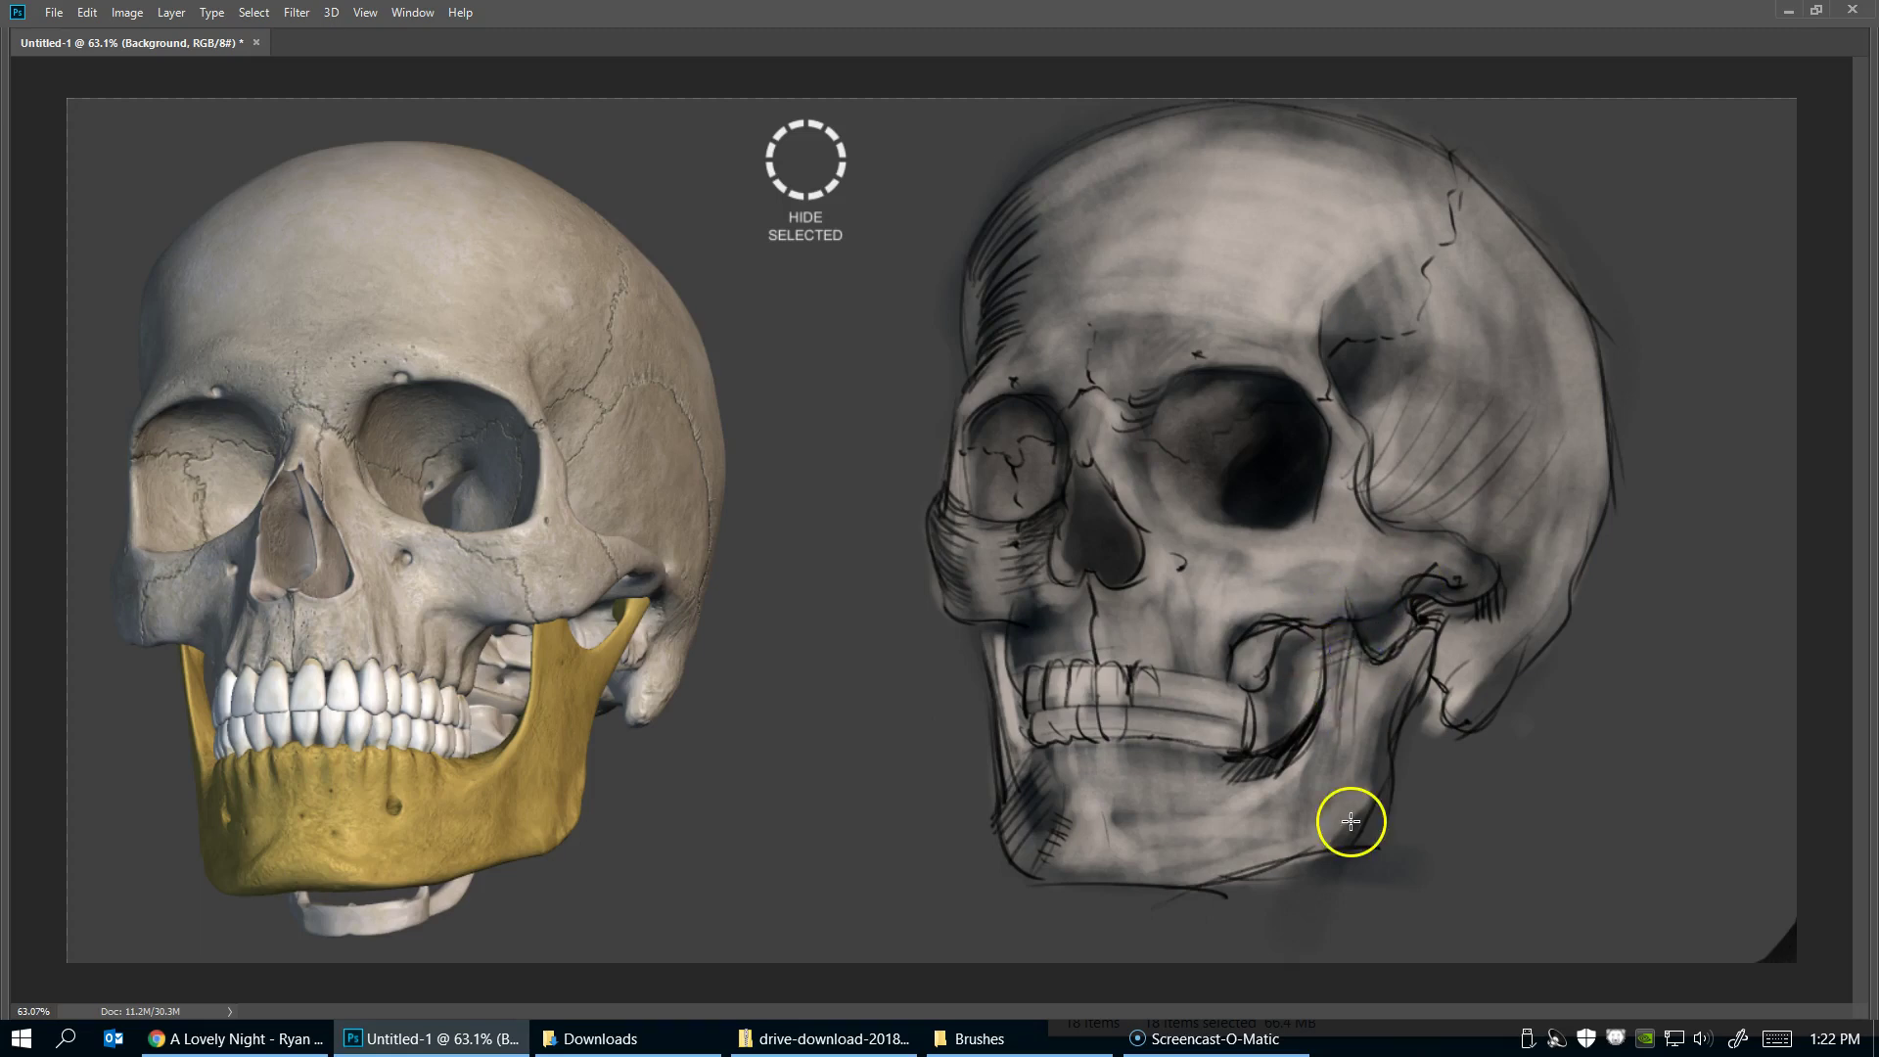
# Hatch the cheek below the jaw joint, the jaw ramus and the lower jaw
pyautogui.moveTo(1351, 626)
pyautogui.mouseDown()
pyautogui.moveTo(1289, 617)
pyautogui.moveTo(1267, 650)
pyautogui.moveTo(1204, 609)
pyautogui.moveTo(1284, 650)
pyautogui.moveTo(1226, 592)
pyautogui.moveTo(1206, 598)
pyautogui.moveTo(1269, 545)
pyautogui.mouseUp()
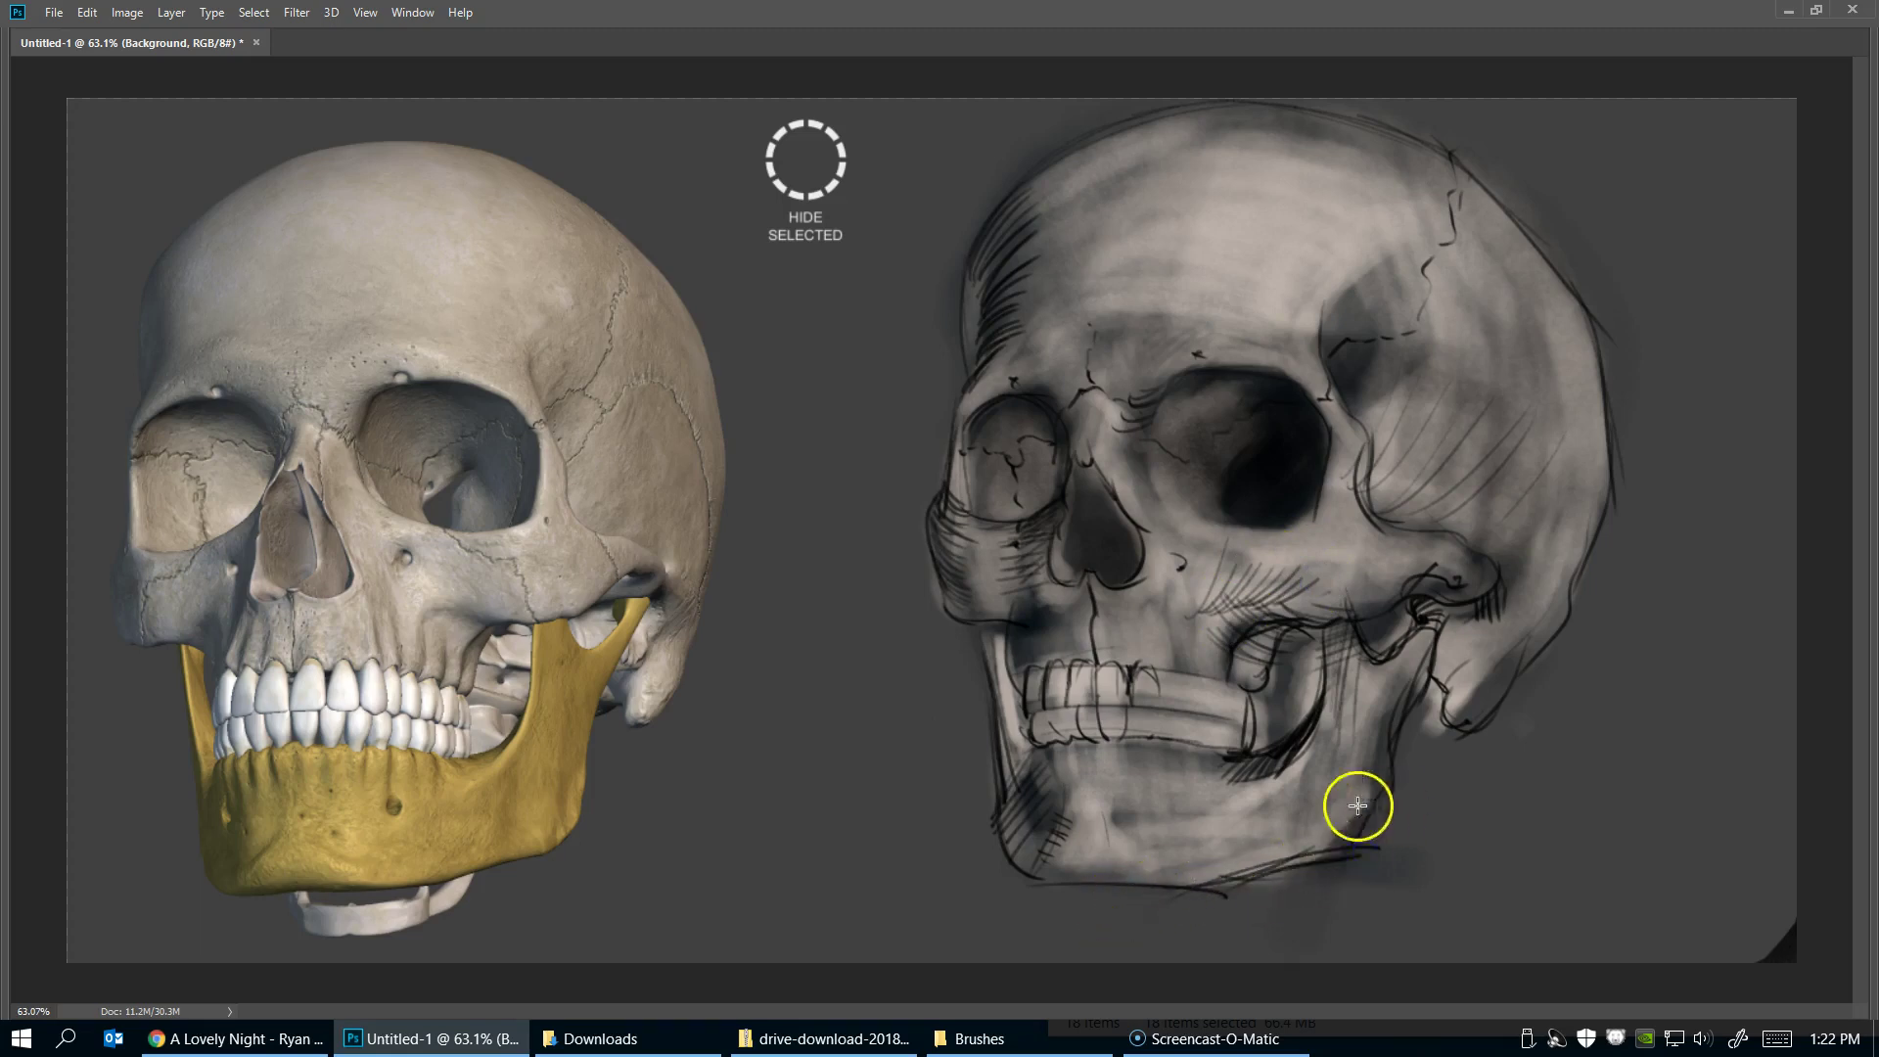
pyautogui.moveTo(1334, 736); pyautogui.dragTo(1259, 650)
pyautogui.moveTo(1266, 789); pyautogui.dragTo(1301, 819)
pyautogui.moveTo(1356, 665); pyautogui.dragTo(1340, 731)
pyautogui.moveTo(1303, 823)
pyautogui.mouseDown()
pyautogui.moveTo(1314, 722)
pyautogui.moveTo(1347, 785)
pyautogui.mouseUp()
pyautogui.moveTo(1361, 673)
pyautogui.mouseDown()
pyautogui.moveTo(1321, 764)
pyautogui.moveTo(1283, 724)
pyautogui.mouseUp()
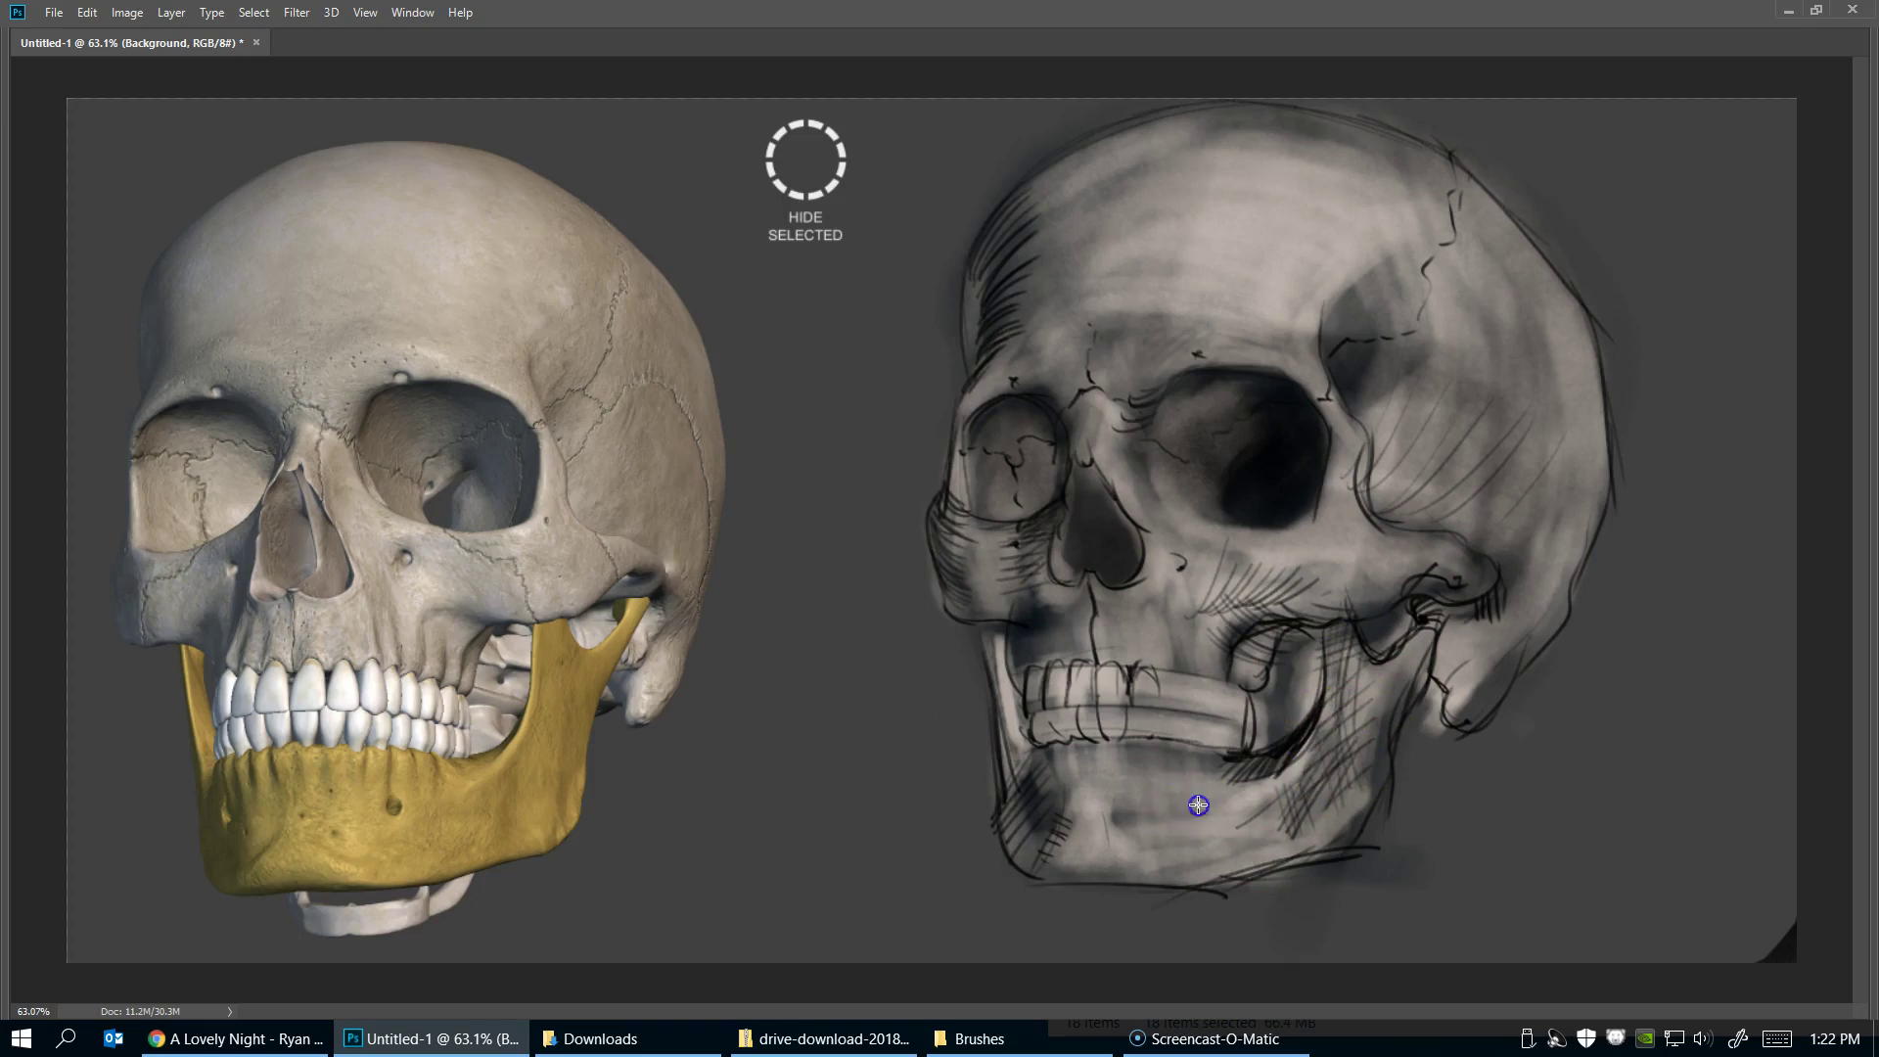
# Darken the chin edge, the left jaw edge, and the cheekbone and nasal edge
pyautogui.moveTo(1193, 800); pyautogui.dragTo(1087, 847)
pyautogui.moveTo(1019, 780)
pyautogui.mouseDown()
pyautogui.moveTo(1040, 858)
pyautogui.moveTo(1073, 826)
pyautogui.moveTo(1040, 797)
pyautogui.moveTo(1053, 851)
pyautogui.moveTo(1027, 848)
pyautogui.mouseUp()
pyautogui.moveTo(995, 685); pyautogui.dragTo(1009, 832)
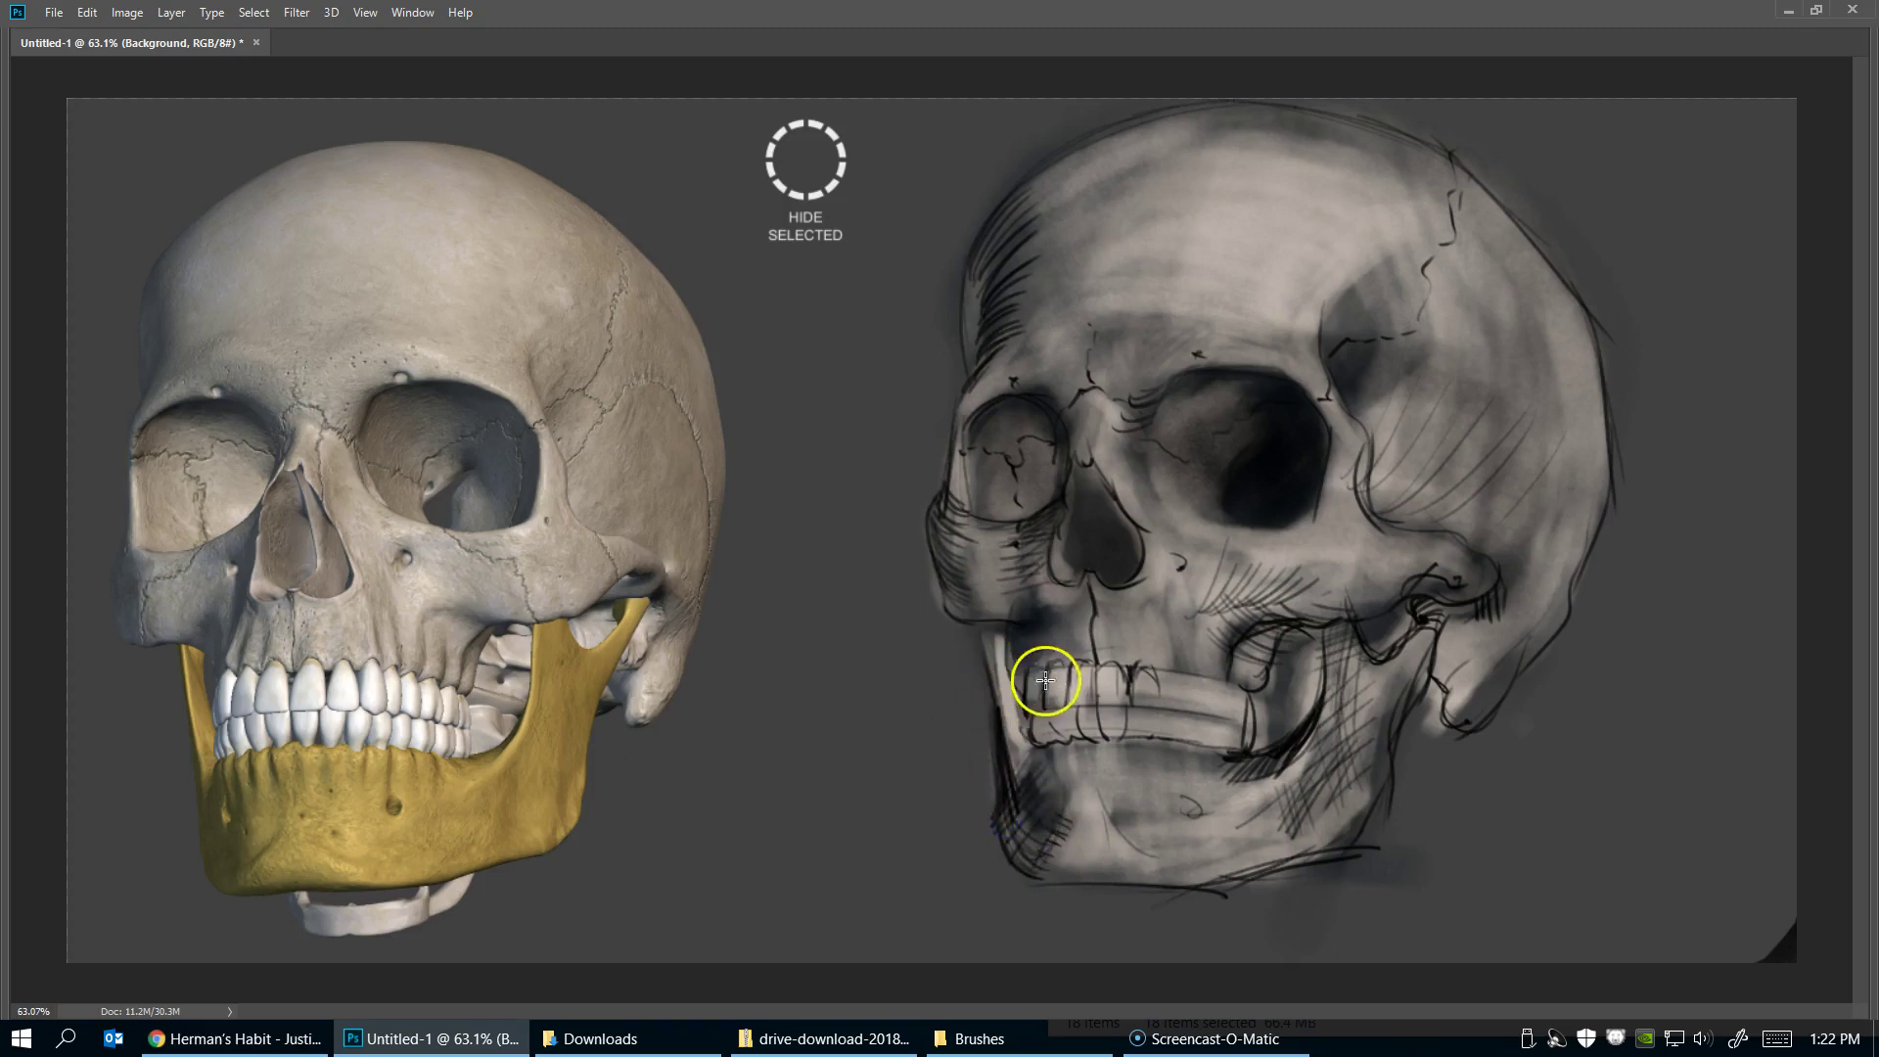
pyautogui.moveTo(1008, 602); pyautogui.dragTo(1025, 690)
pyautogui.moveTo(1035, 556)
pyautogui.mouseDown()
pyautogui.moveTo(1039, 597)
pyautogui.moveTo(1054, 507)
pyautogui.mouseUp()
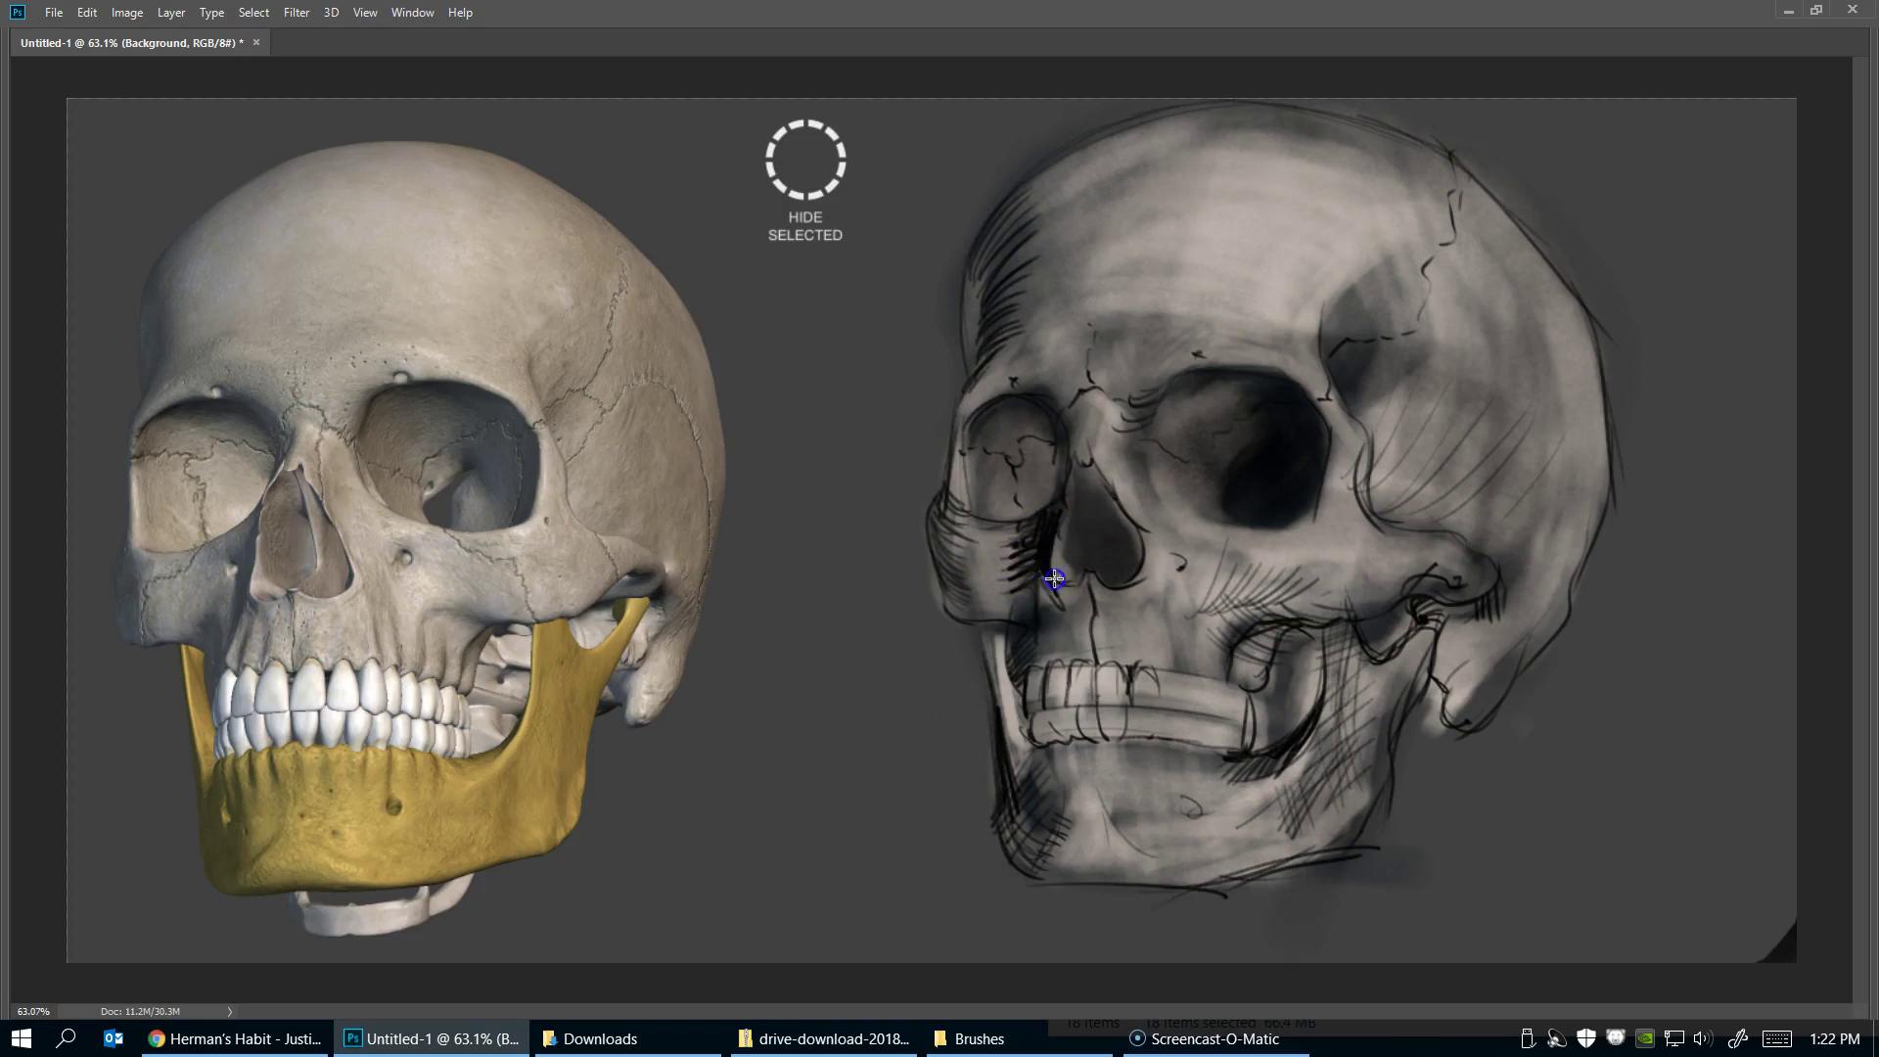
pyautogui.moveTo(1065, 607)
pyautogui.mouseDown()
pyautogui.moveTo(1024, 612)
pyautogui.moveTo(1113, 543)
pyautogui.moveTo(1095, 441)
pyautogui.moveTo(1123, 525)
pyautogui.moveTo(1101, 481)
pyautogui.mouseUp()
# Mark the nose bridge and eye socket, and hatch the brow above it
pyautogui.moveTo(1069, 397); pyautogui.dragTo(1065, 395)
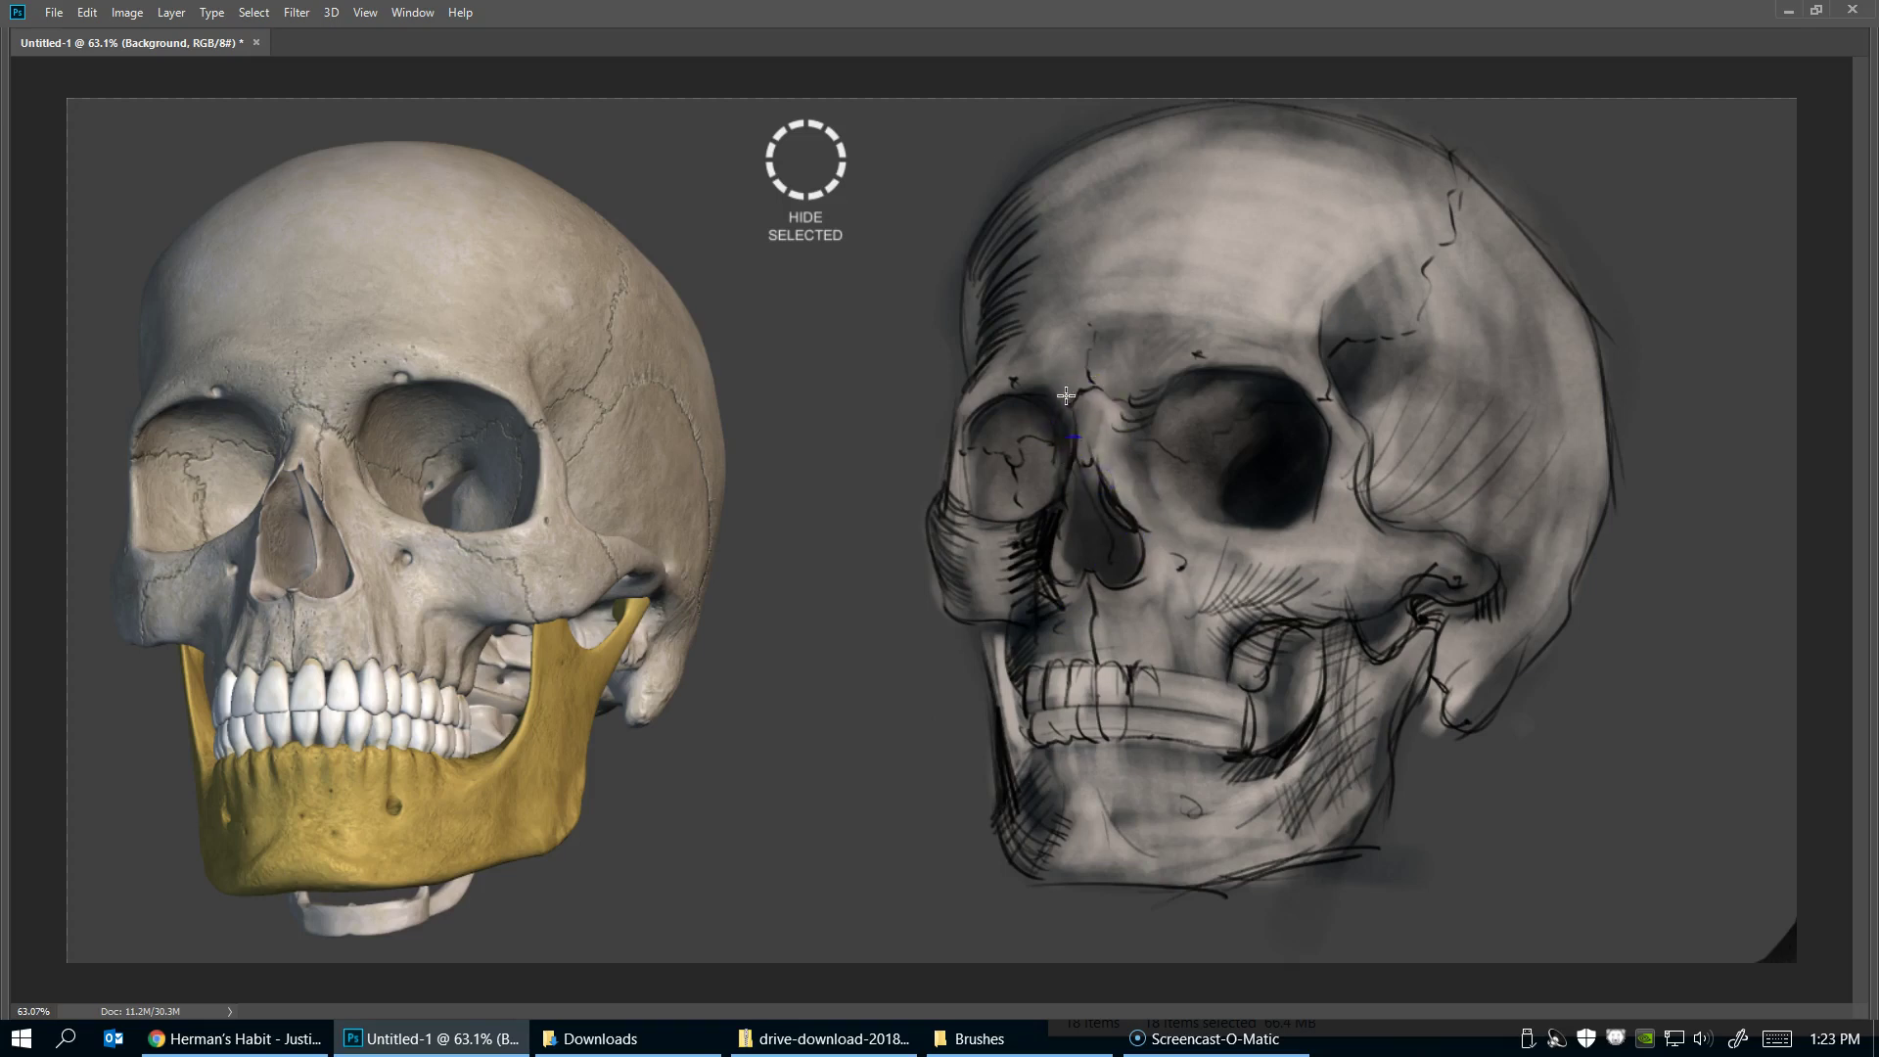
pyautogui.click(1038, 384)
pyautogui.click(1049, 416)
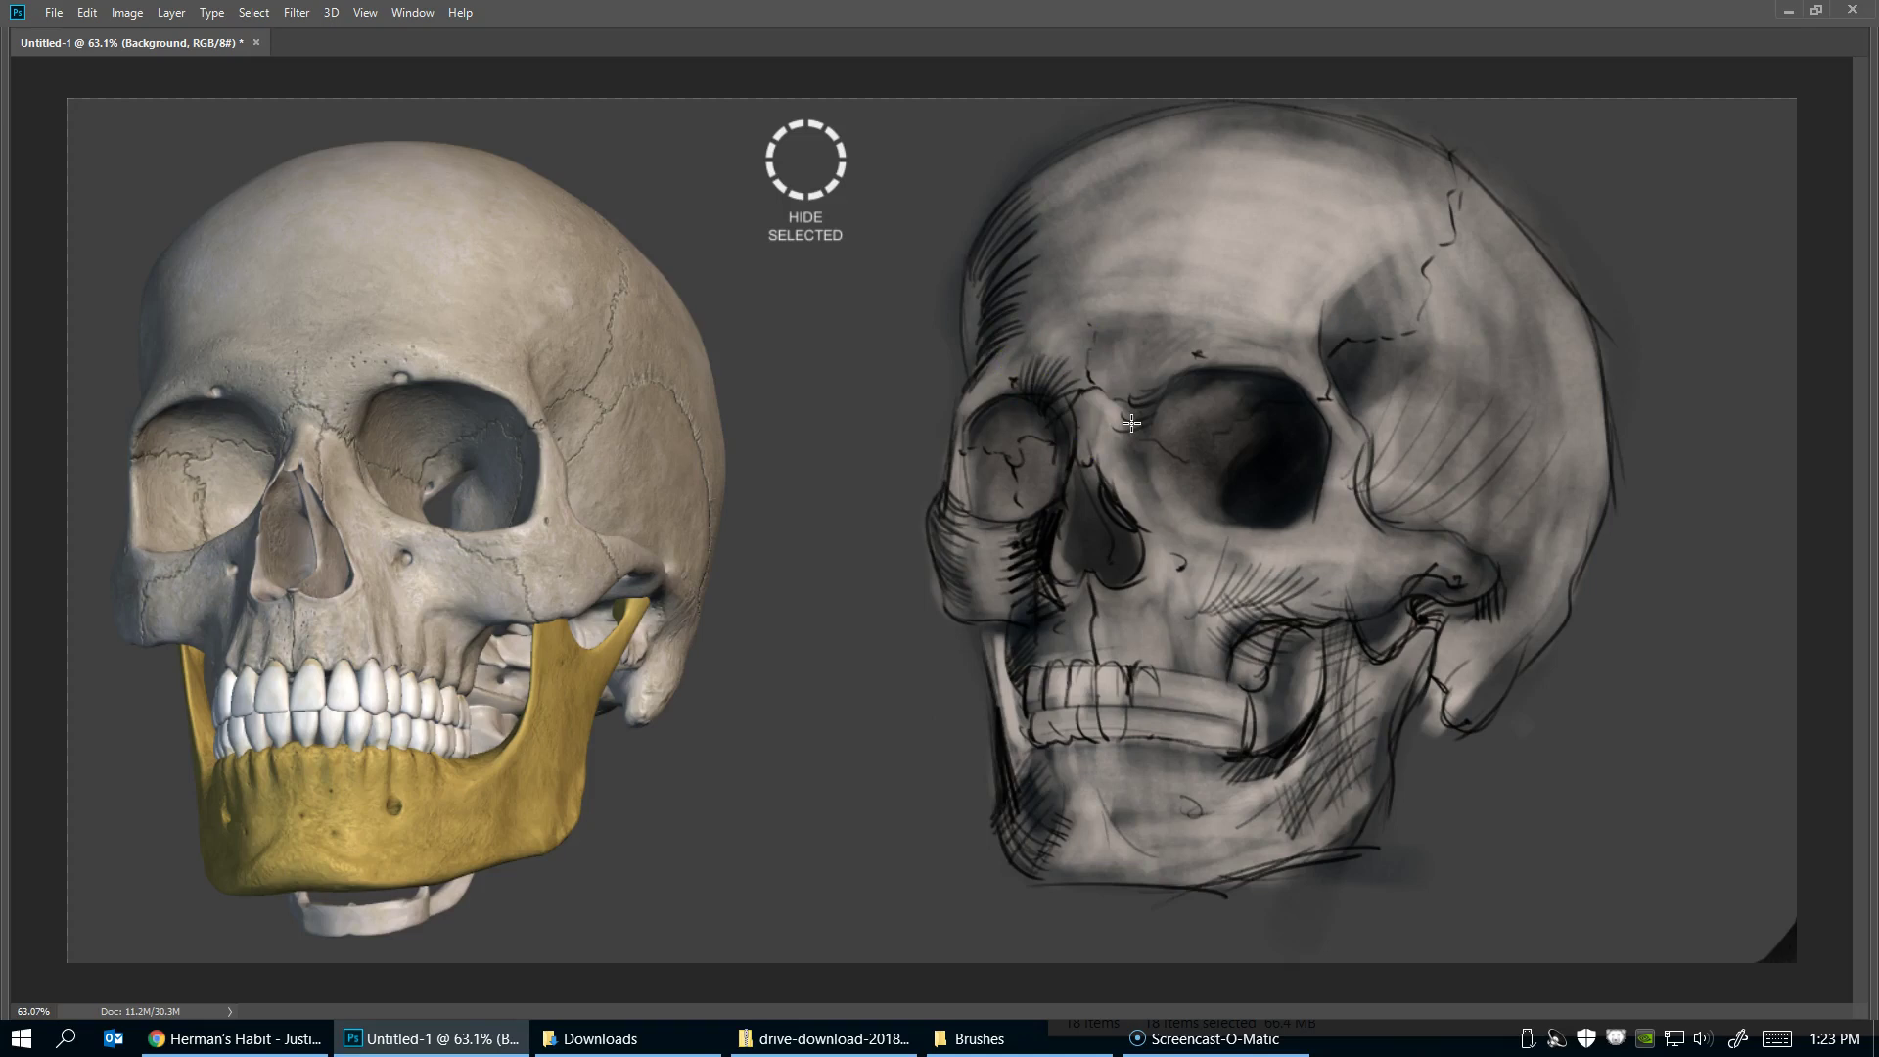
pyautogui.moveTo(1135, 351); pyautogui.dragTo(1170, 320)
# Sample cream from the reference teeth and highlight the nasal edge and left orbit rim
pyautogui.keyDown('alt'); pyautogui.click(347, 694); pyautogui.keyUp('alt')
pyautogui.moveTo(1157, 453); pyautogui.dragTo(1077, 456)
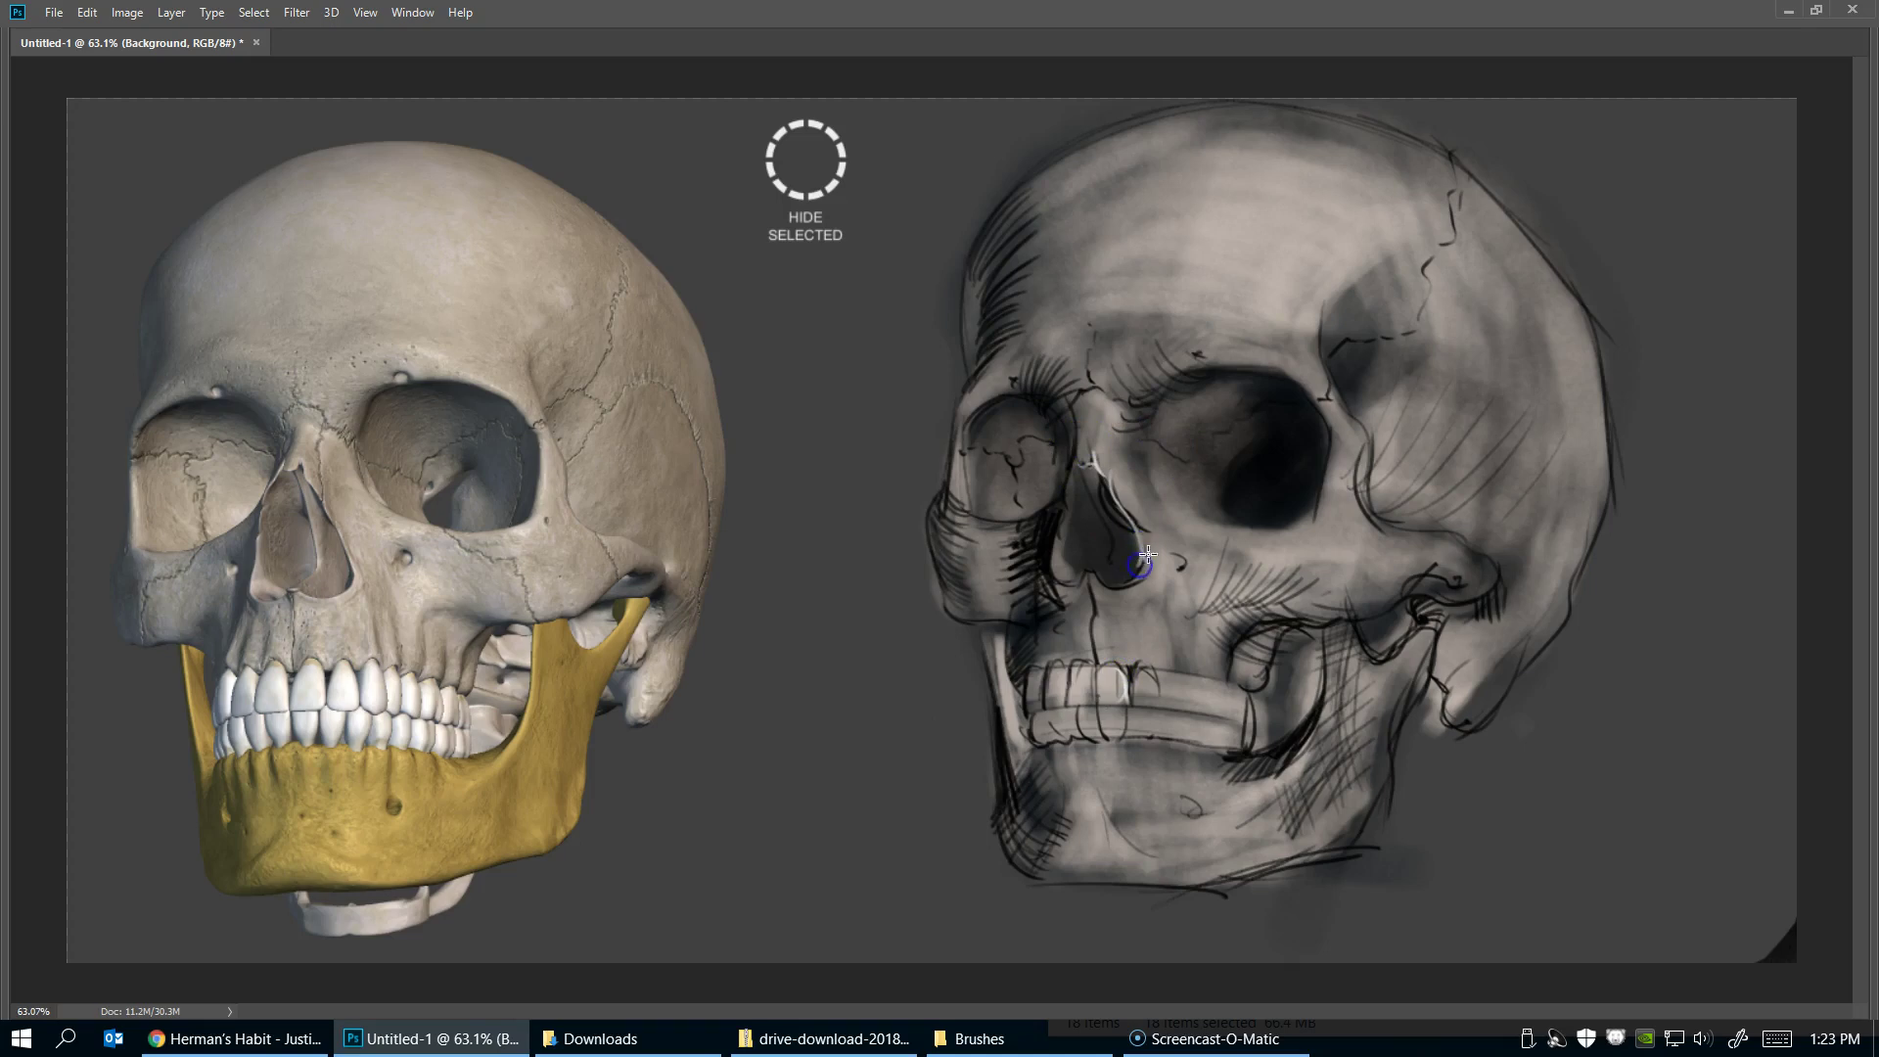
pyautogui.moveTo(1098, 588)
pyautogui.mouseDown()
pyautogui.moveTo(1061, 518)
pyautogui.moveTo(1071, 552)
pyautogui.moveTo(1057, 545)
pyautogui.moveTo(1082, 554)
pyautogui.mouseUp()
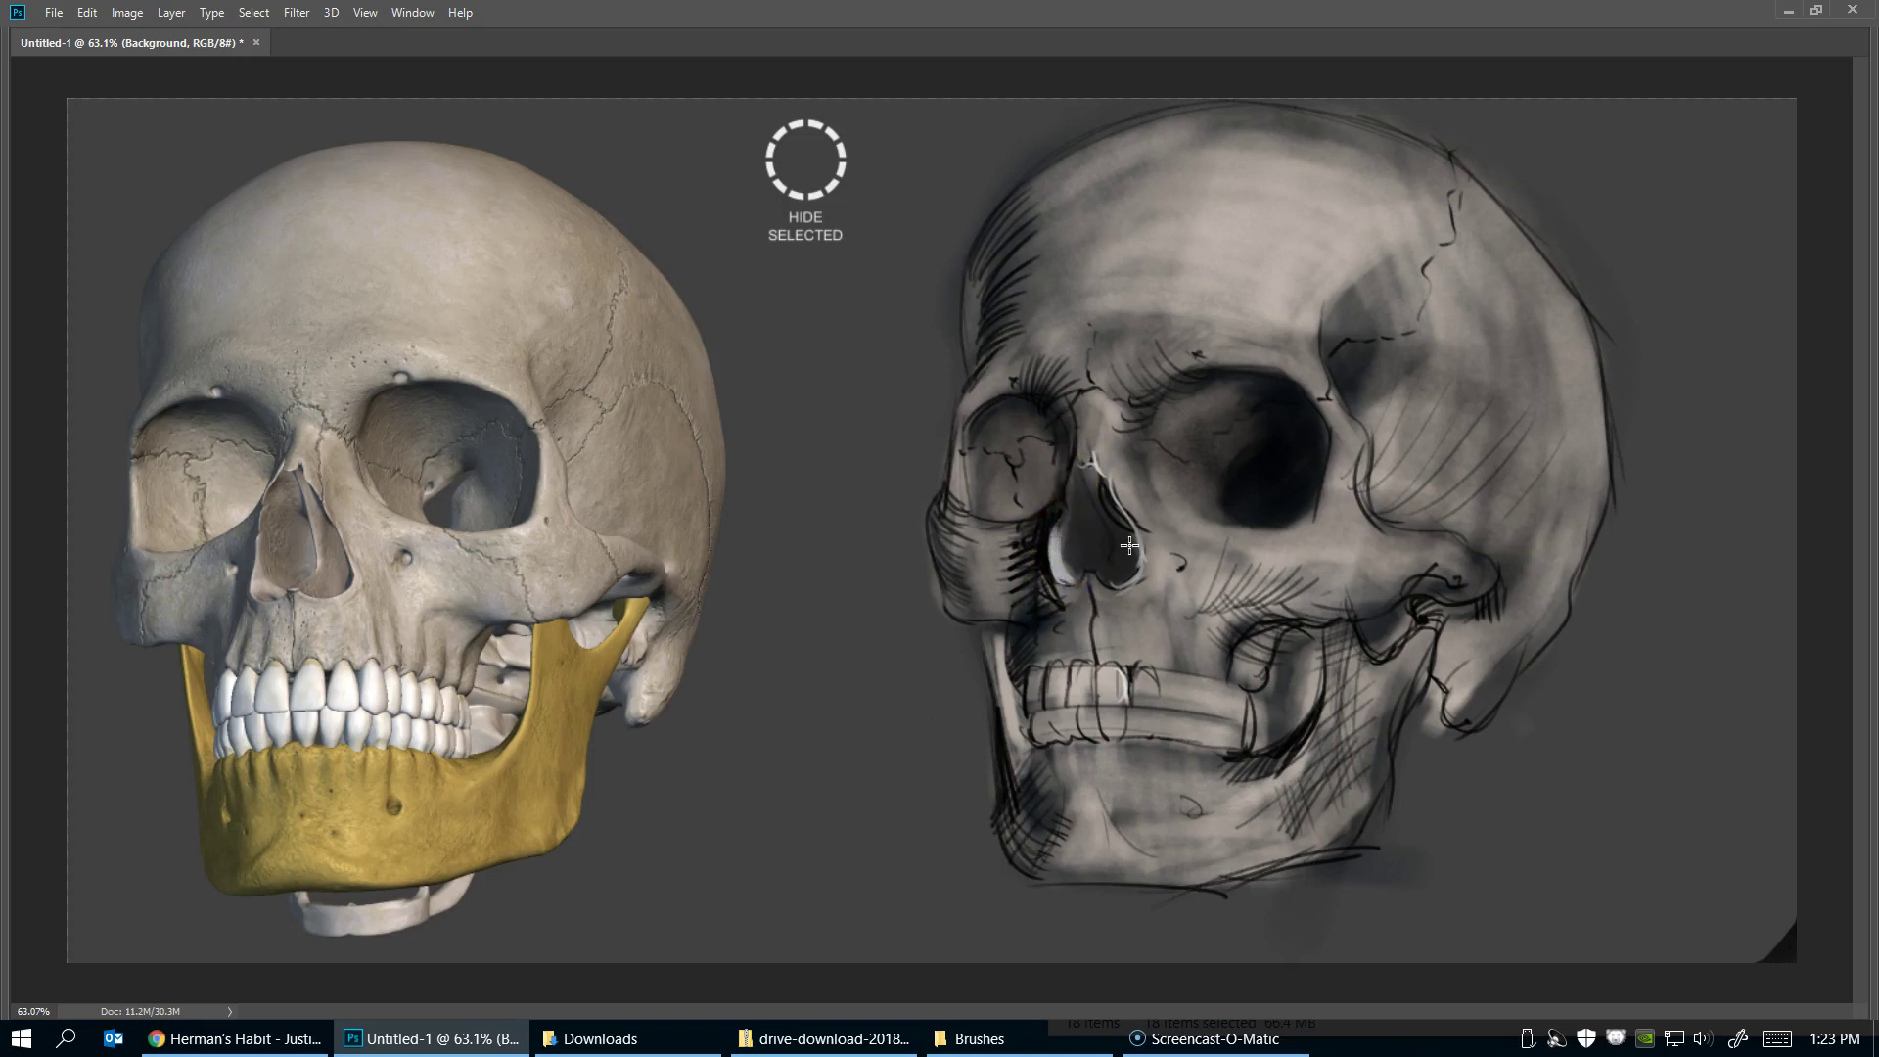
pyautogui.moveTo(1086, 436)
pyautogui.mouseDown()
pyautogui.moveTo(1023, 506)
pyautogui.moveTo(1049, 461)
pyautogui.moveTo(1024, 432)
pyautogui.moveTo(1003, 509)
pyautogui.mouseUp()
pyautogui.click(1045, 450)
pyautogui.moveTo(1003, 509)
pyautogui.mouseDown()
pyautogui.moveTo(1054, 434)
pyautogui.moveTo(957, 441)
pyautogui.moveTo(999, 558)
pyautogui.moveTo(931, 533)
pyautogui.moveTo(969, 600)
pyautogui.moveTo(969, 572)
pyautogui.moveTo(1058, 538)
pyautogui.moveTo(1047, 509)
pyautogui.moveTo(968, 504)
pyautogui.mouseUp()
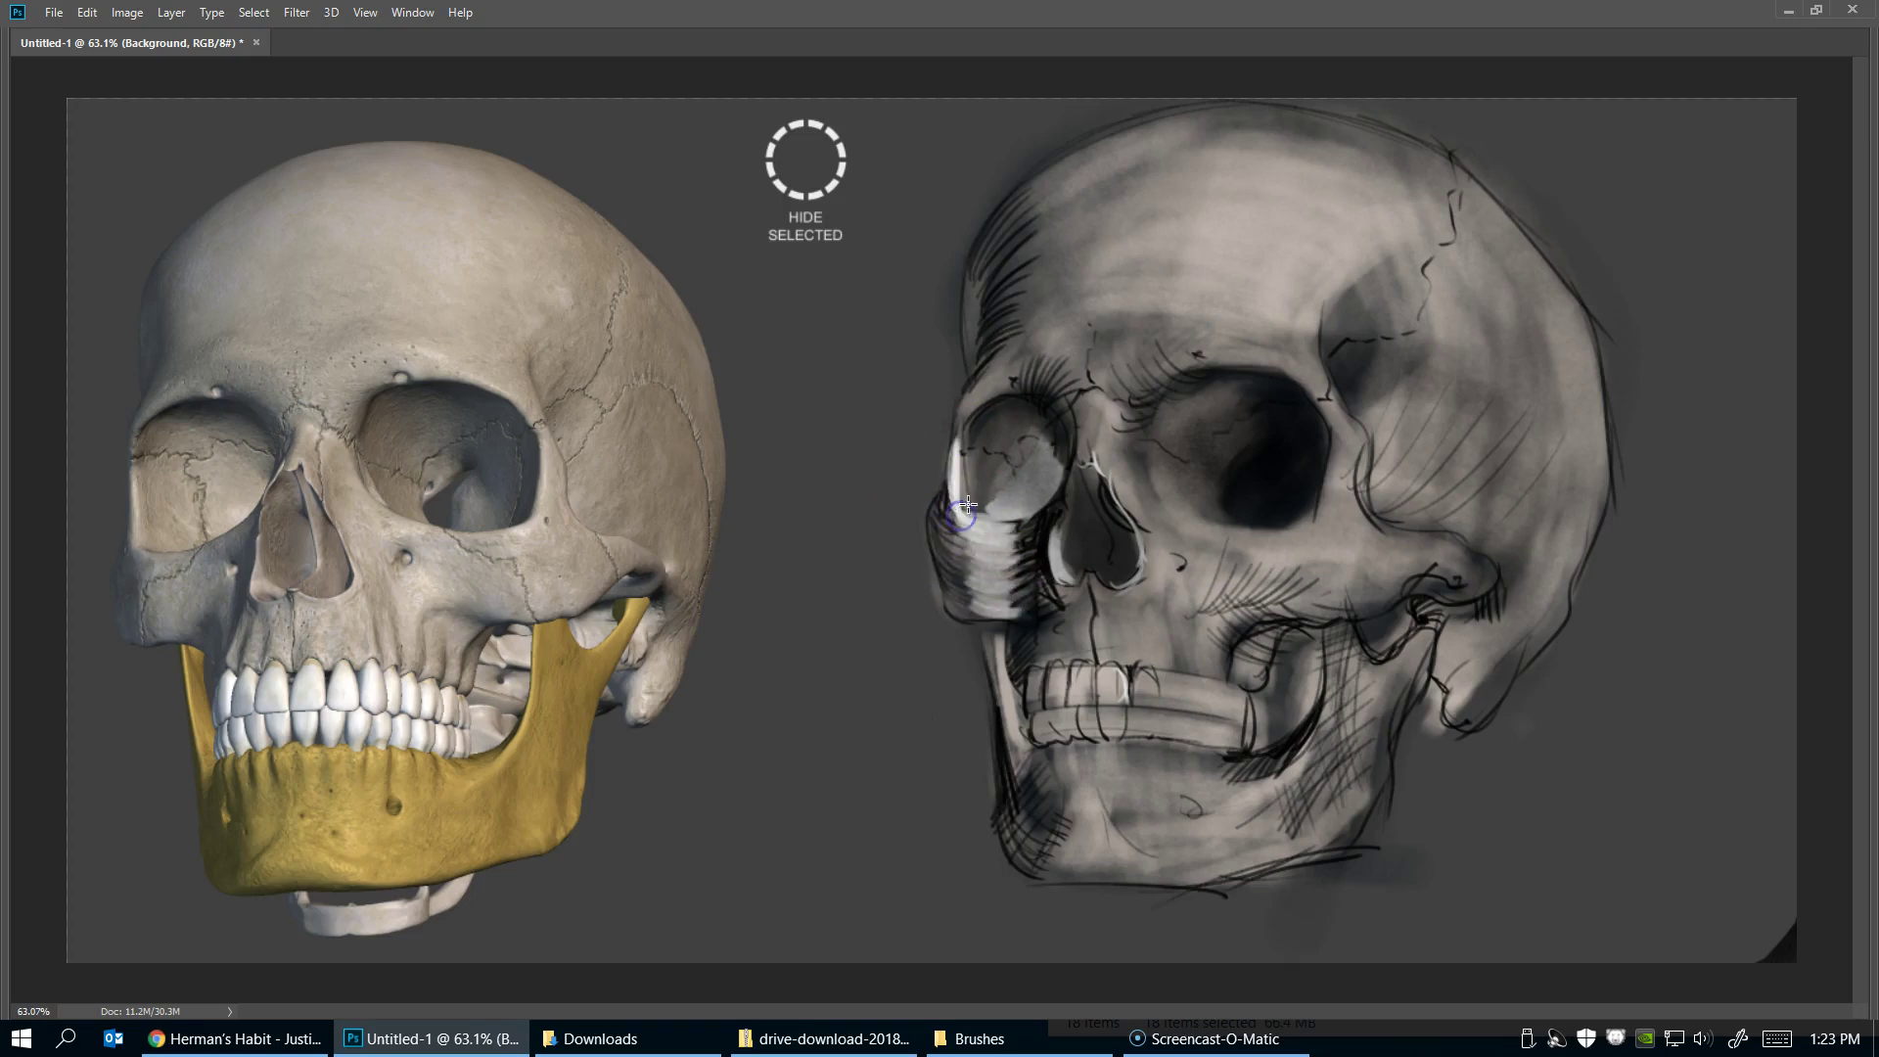
# Paint light highlights on the left brow and along the right orbit rim
pyautogui.moveTo(1068, 339)
pyautogui.mouseDown()
pyautogui.moveTo(1044, 326)
pyautogui.moveTo(1077, 343)
pyautogui.mouseUp()
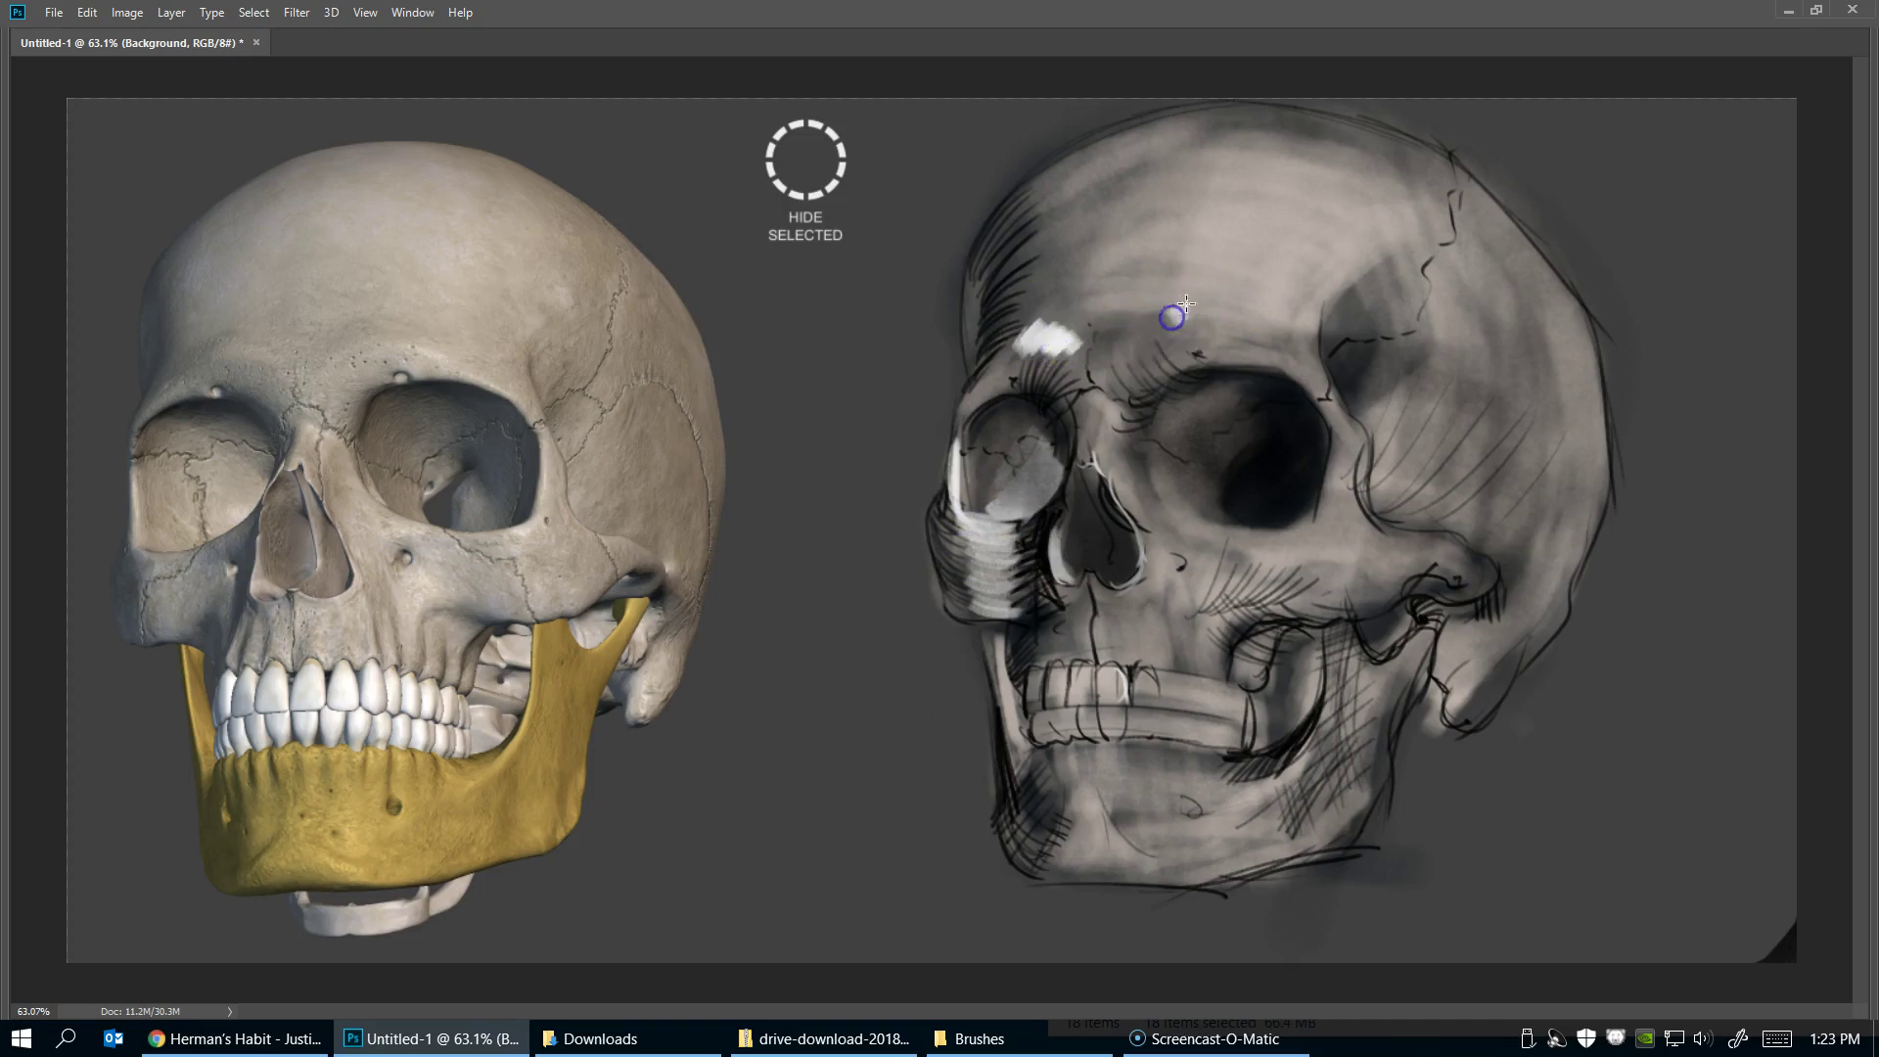
pyautogui.moveTo(1179, 319); pyautogui.dragTo(1233, 314)
pyautogui.moveTo(1384, 378)
pyautogui.mouseDown()
pyautogui.moveTo(1292, 369)
pyautogui.moveTo(1342, 504)
pyautogui.mouseUp()
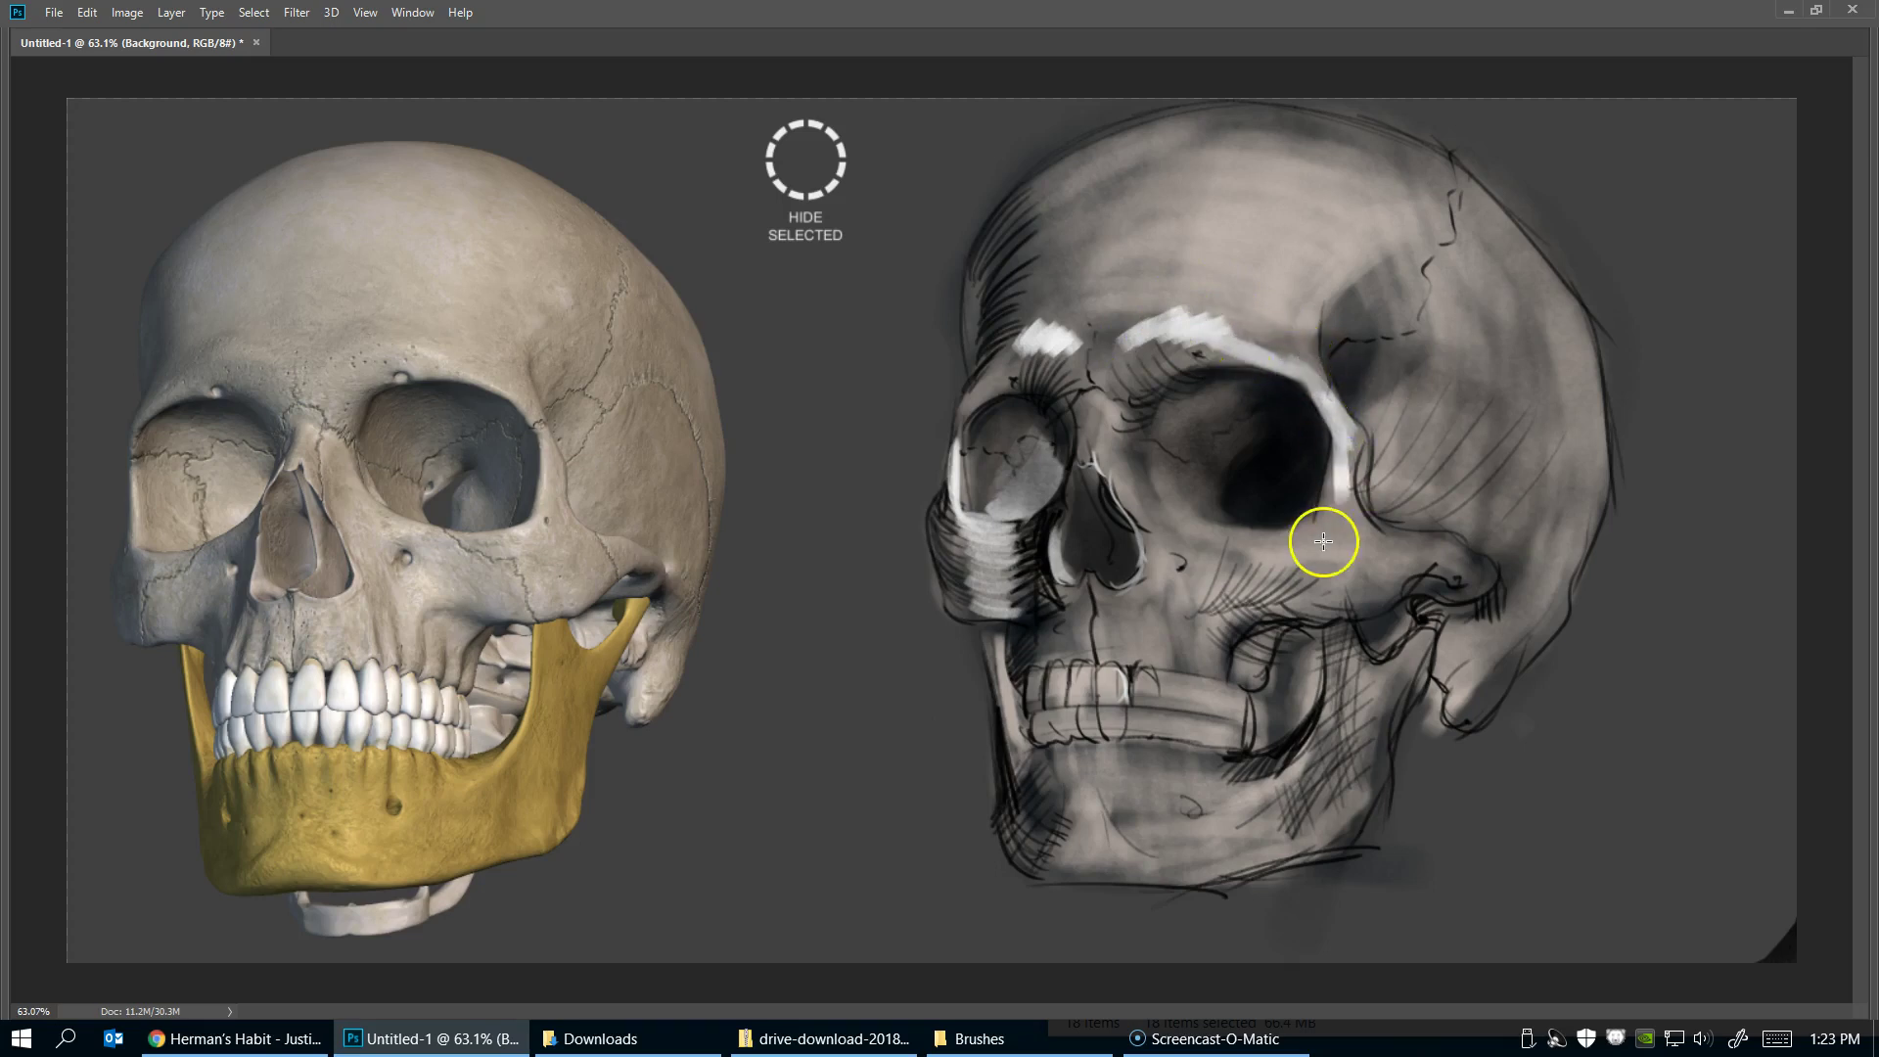
pyautogui.moveTo(1239, 392)
pyautogui.mouseDown()
pyautogui.moveTo(1217, 503)
pyautogui.moveTo(1182, 506)
pyautogui.mouseUp()
# Highlight below the right eye socket, beside the nose, and along its lower and right rim
pyautogui.moveTo(1106, 416); pyautogui.dragTo(1218, 529)
pyautogui.moveTo(1116, 450)
pyautogui.mouseDown()
pyautogui.moveTo(1228, 552)
pyautogui.moveTo(1228, 578)
pyautogui.moveTo(1308, 540)
pyautogui.mouseUp()
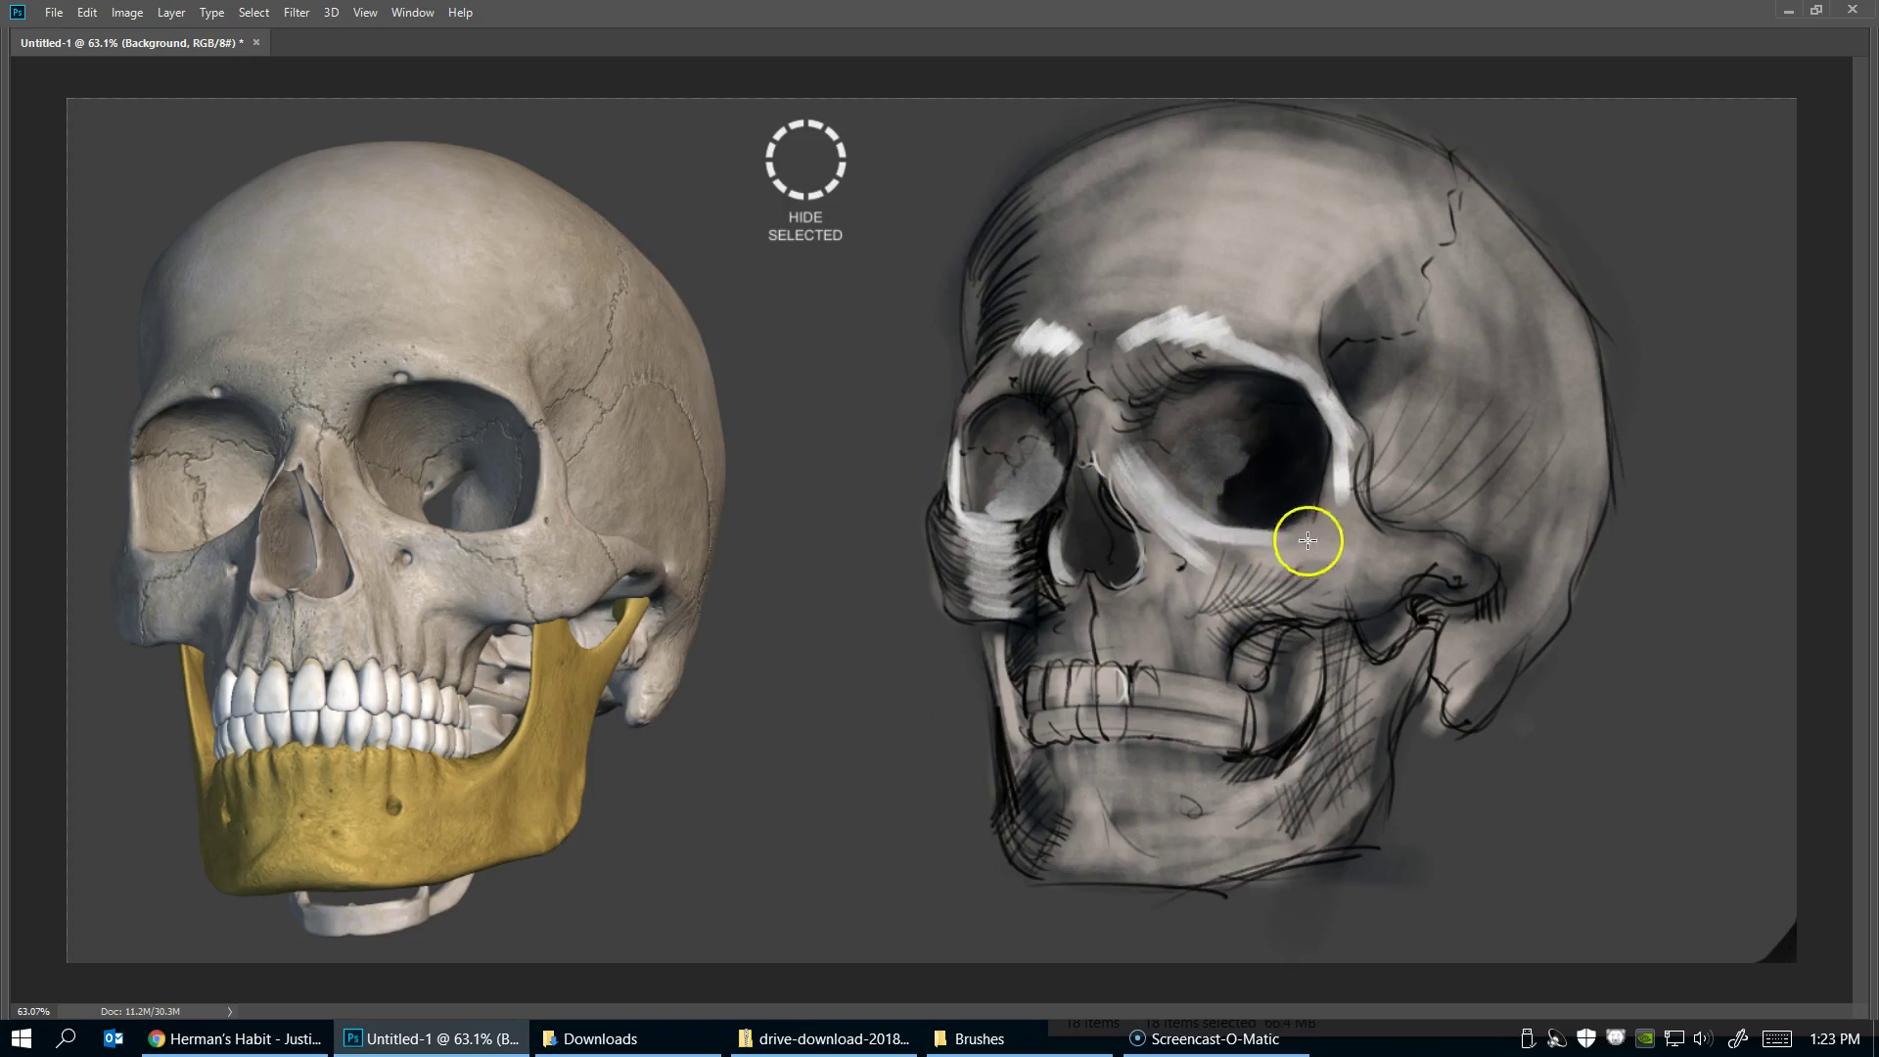
pyautogui.moveTo(1104, 440); pyautogui.dragTo(1191, 597)
pyautogui.moveTo(1356, 548); pyautogui.dragTo(1300, 545)
pyautogui.moveTo(1355, 411)
pyautogui.mouseDown()
pyautogui.moveTo(1364, 441)
pyautogui.moveTo(1280, 525)
pyautogui.mouseUp()
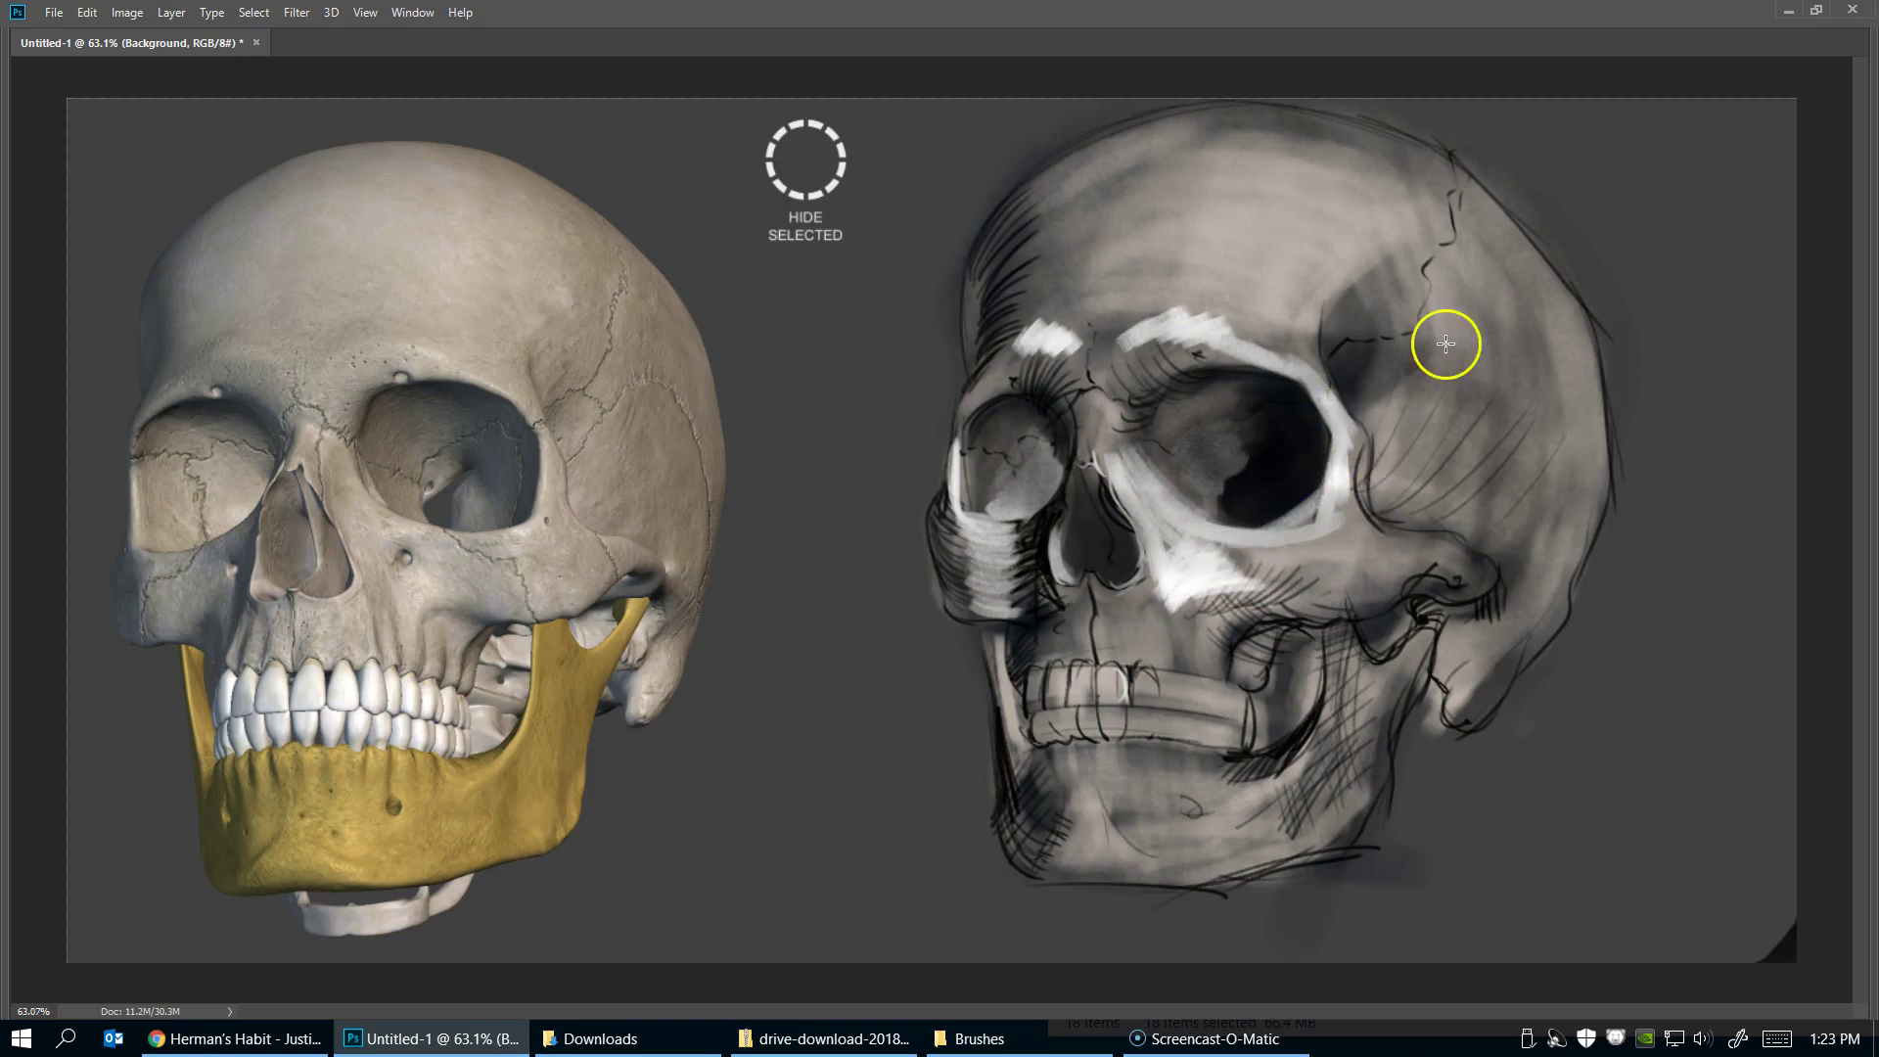
# Paint a broad, bright highlight across the cranium top, adjusting brush opacity and repainting
pyautogui.moveTo(1126, 132); pyautogui.dragTo(1331, 115)
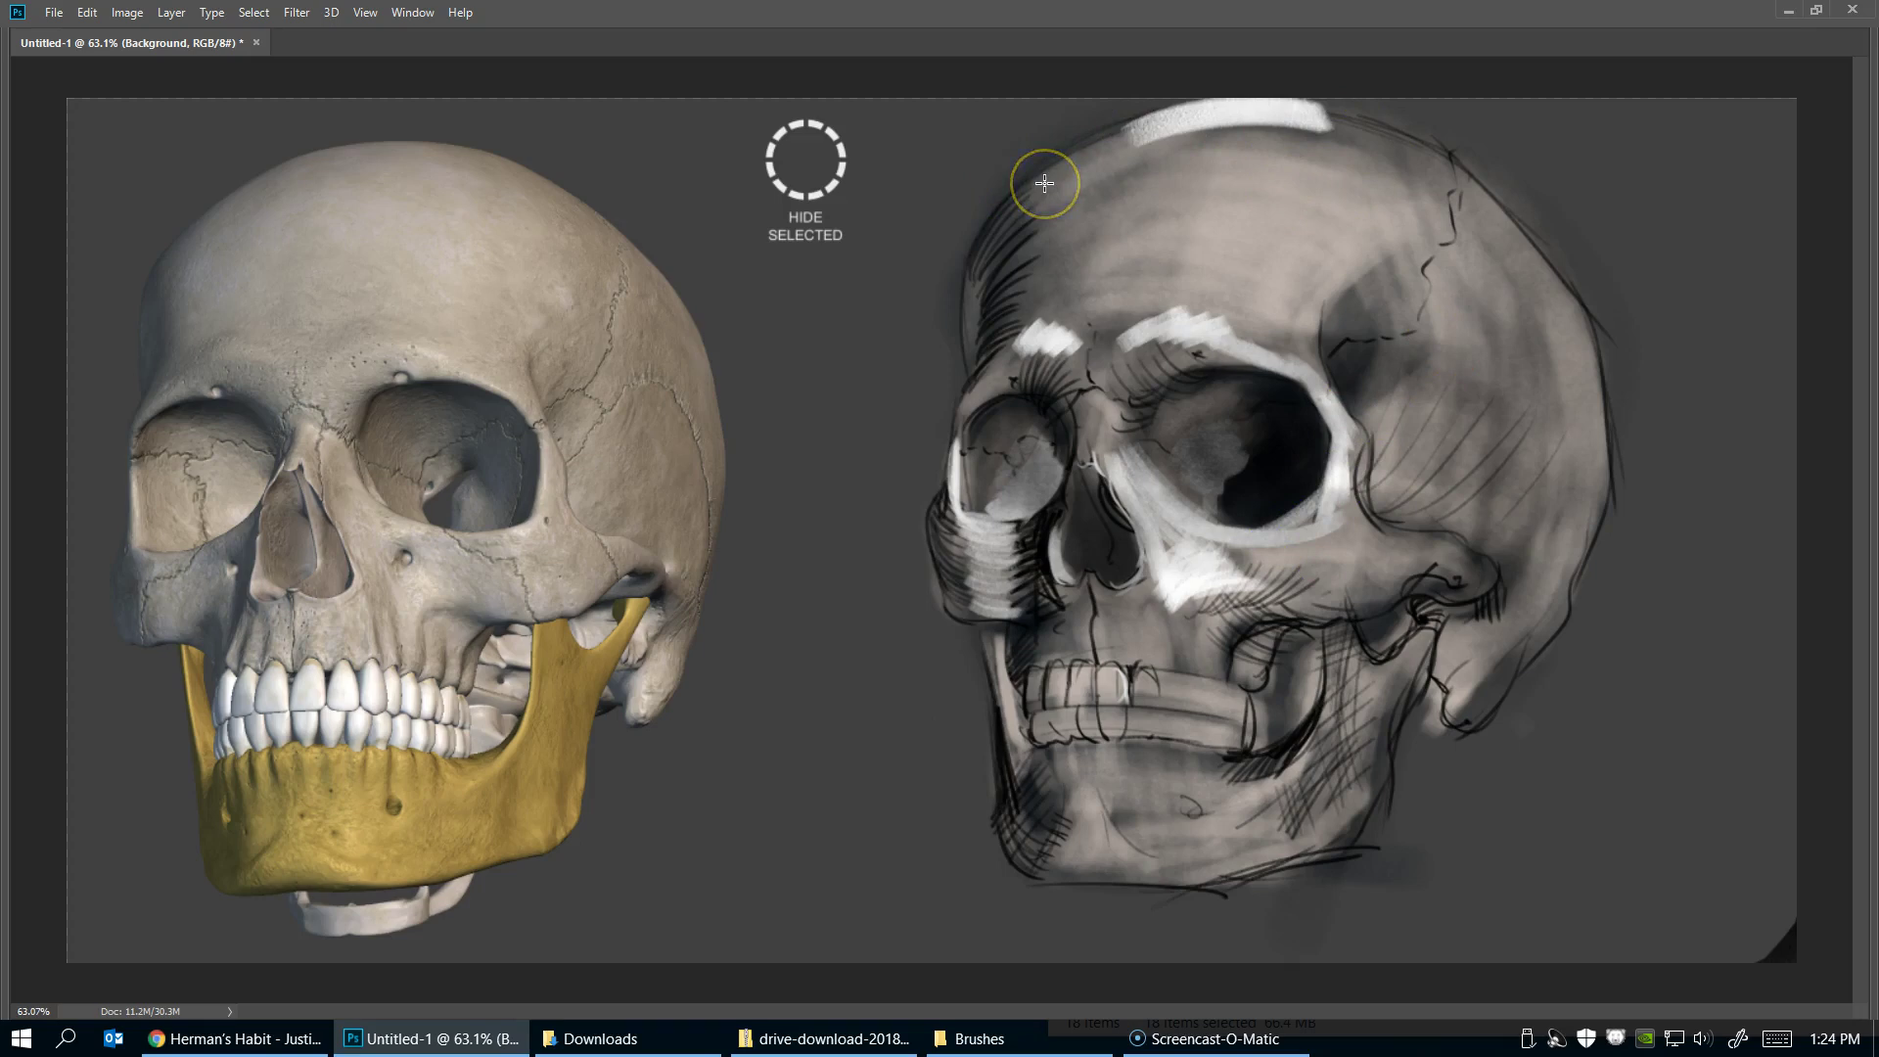
pyautogui.hotkey('ctrl', 'z')
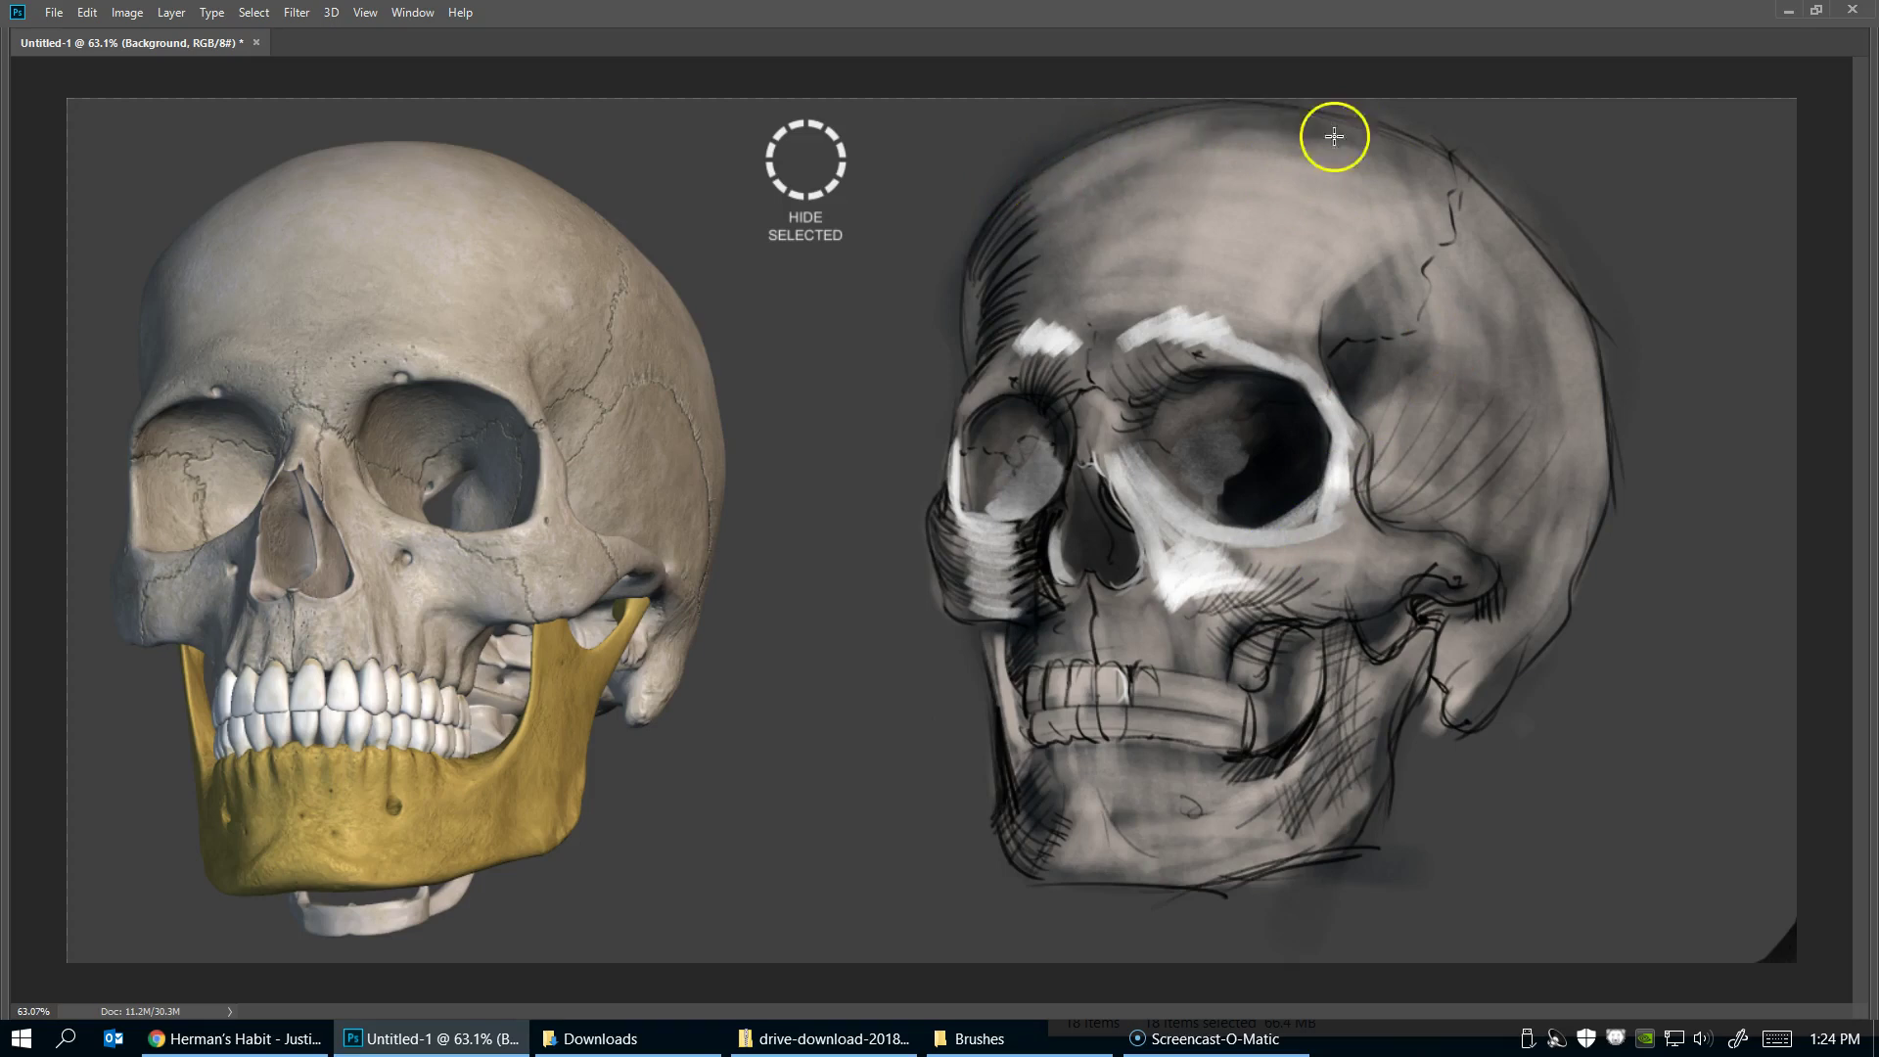
pyautogui.moveTo(1179, 122); pyautogui.dragTo(1390, 137)
pyautogui.press('Tab')
pyautogui.moveTo(411, 45); pyautogui.dragTo(375, 64)
pyautogui.press('Tab')
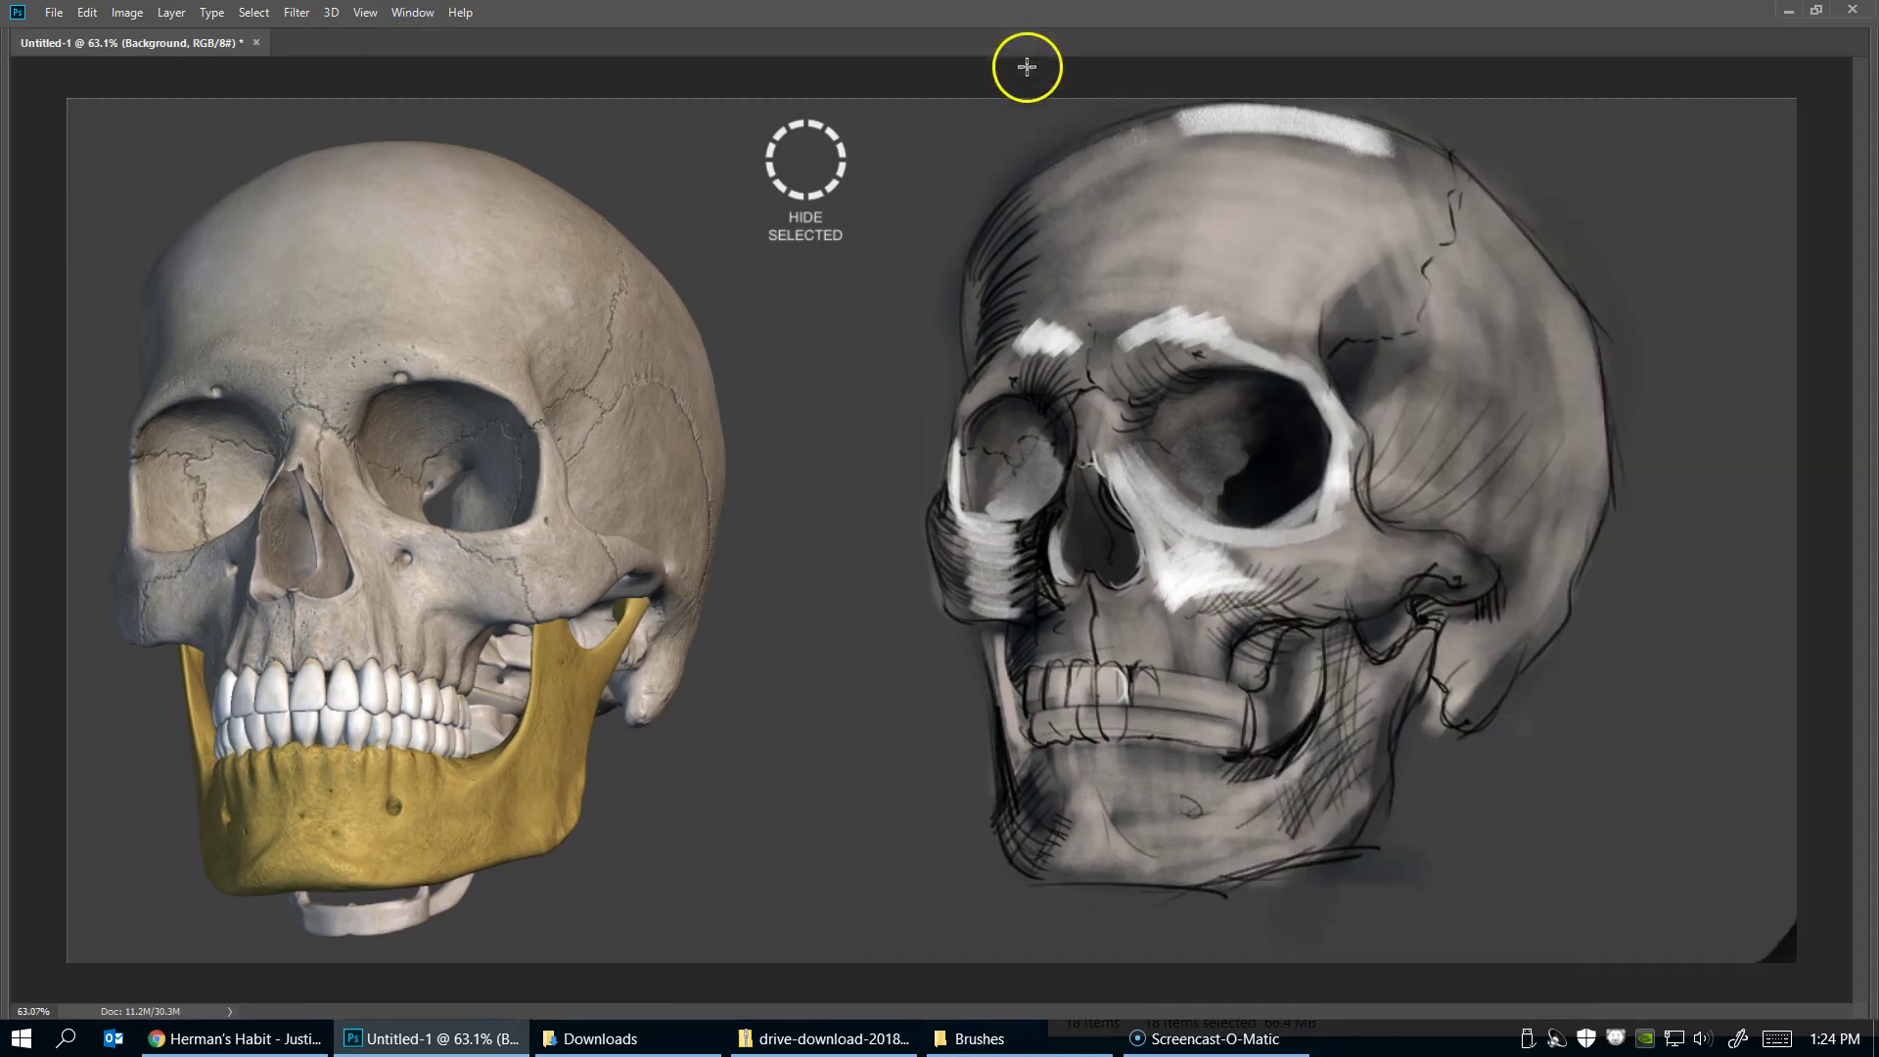
pyautogui.moveTo(1106, 147)
pyautogui.mouseDown()
pyautogui.moveTo(1413, 185)
pyautogui.moveTo(1111, 138)
pyautogui.moveTo(1301, 176)
pyautogui.moveTo(1116, 189)
pyautogui.moveTo(1346, 242)
pyautogui.moveTo(1175, 219)
pyautogui.moveTo(1313, 273)
pyautogui.moveTo(1280, 285)
pyautogui.moveTo(1327, 324)
pyautogui.moveTo(1262, 211)
pyautogui.moveTo(1368, 243)
pyautogui.moveTo(1321, 169)
pyautogui.moveTo(1351, 168)
pyautogui.moveTo(1458, 210)
pyautogui.moveTo(1381, 137)
pyautogui.mouseUp()
# Highlight the socket rim and cheek, the ear region, the jaw ramus and an upper tooth
pyautogui.moveTo(1342, 431)
pyautogui.mouseDown()
pyautogui.moveTo(1305, 525)
pyautogui.moveTo(1235, 571)
pyautogui.moveTo(1363, 525)
pyautogui.moveTo(1331, 577)
pyautogui.moveTo(1364, 599)
pyautogui.moveTo(1342, 587)
pyautogui.moveTo(1430, 546)
pyautogui.moveTo(1367, 532)
pyautogui.moveTo(1459, 553)
pyautogui.mouseUp()
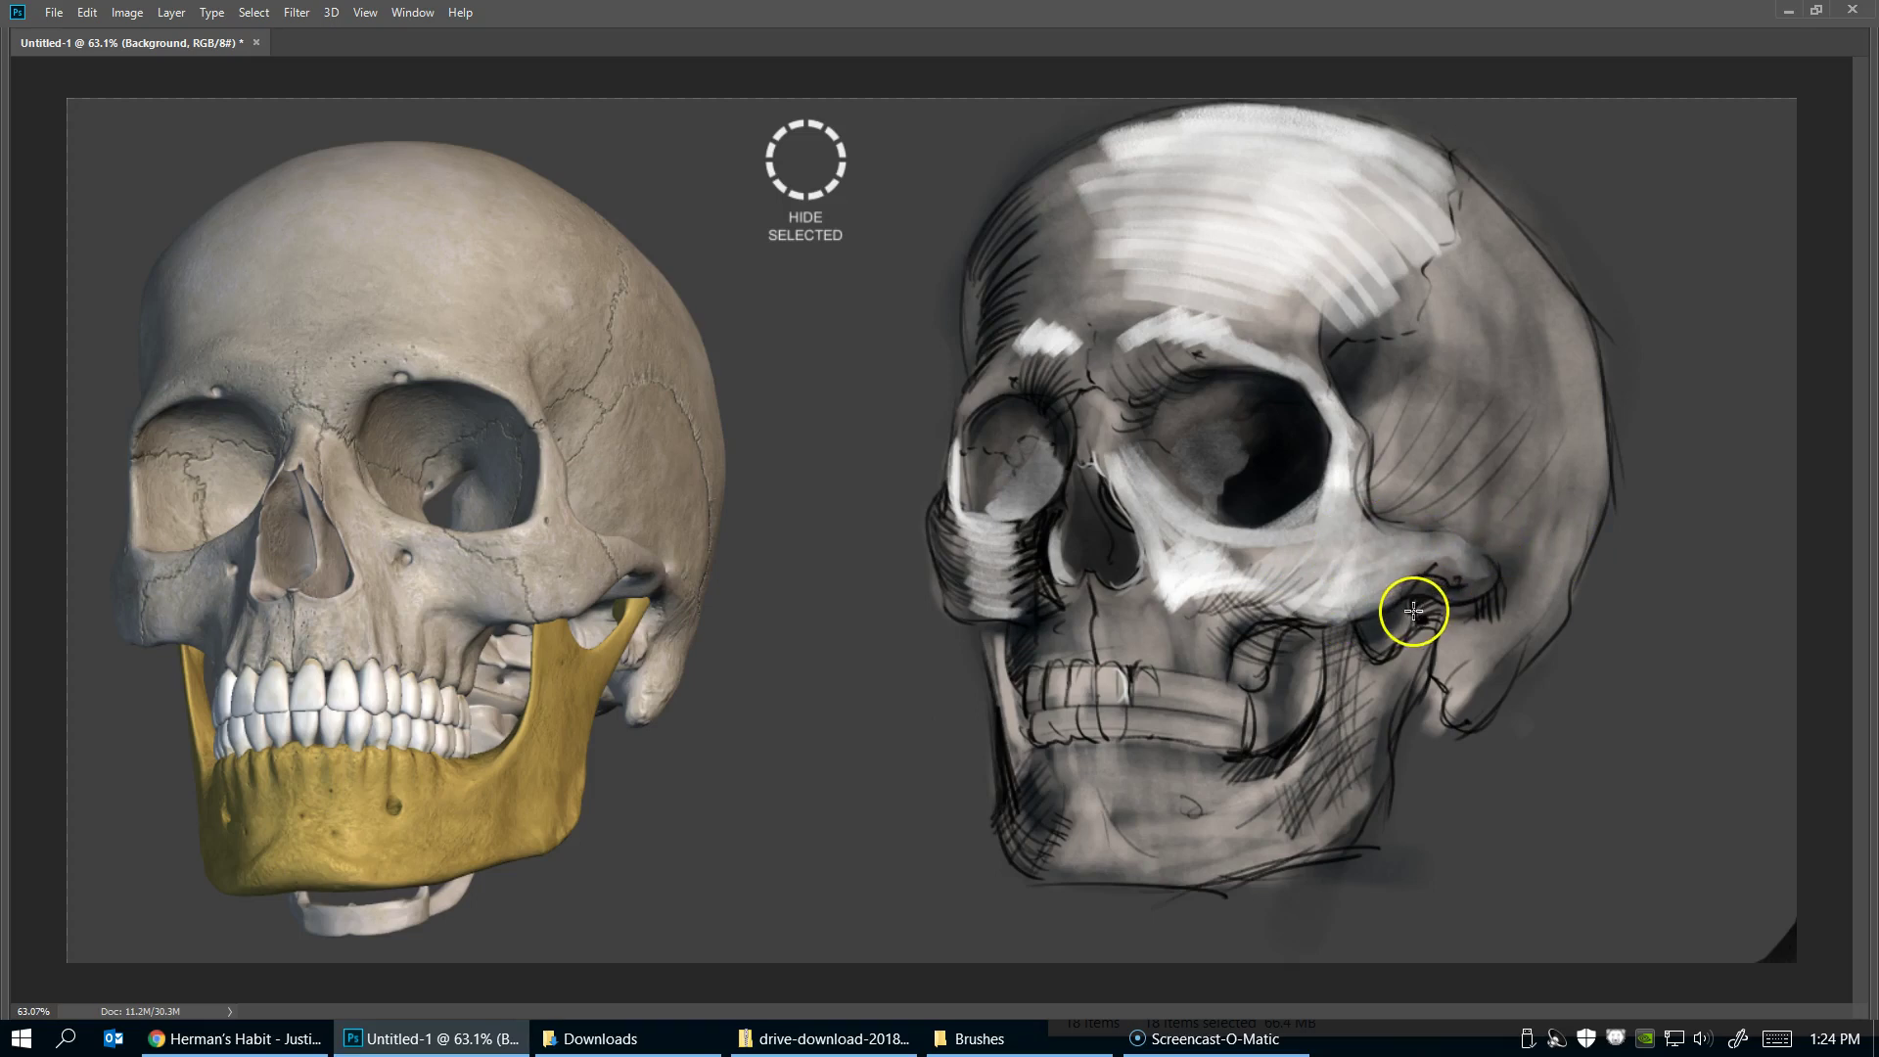
pyautogui.moveTo(1376, 679)
pyautogui.mouseDown()
pyautogui.moveTo(1412, 651)
pyautogui.moveTo(1368, 721)
pyautogui.mouseUp()
pyautogui.moveTo(1332, 636)
pyautogui.mouseDown()
pyautogui.moveTo(1329, 725)
pyautogui.moveTo(1330, 700)
pyautogui.moveTo(1254, 788)
pyautogui.mouseUp()
pyautogui.click(1167, 762)
pyautogui.moveTo(1127, 694)
pyautogui.mouseDown()
pyautogui.moveTo(1080, 690)
pyautogui.moveTo(1171, 702)
pyautogui.mouseUp()
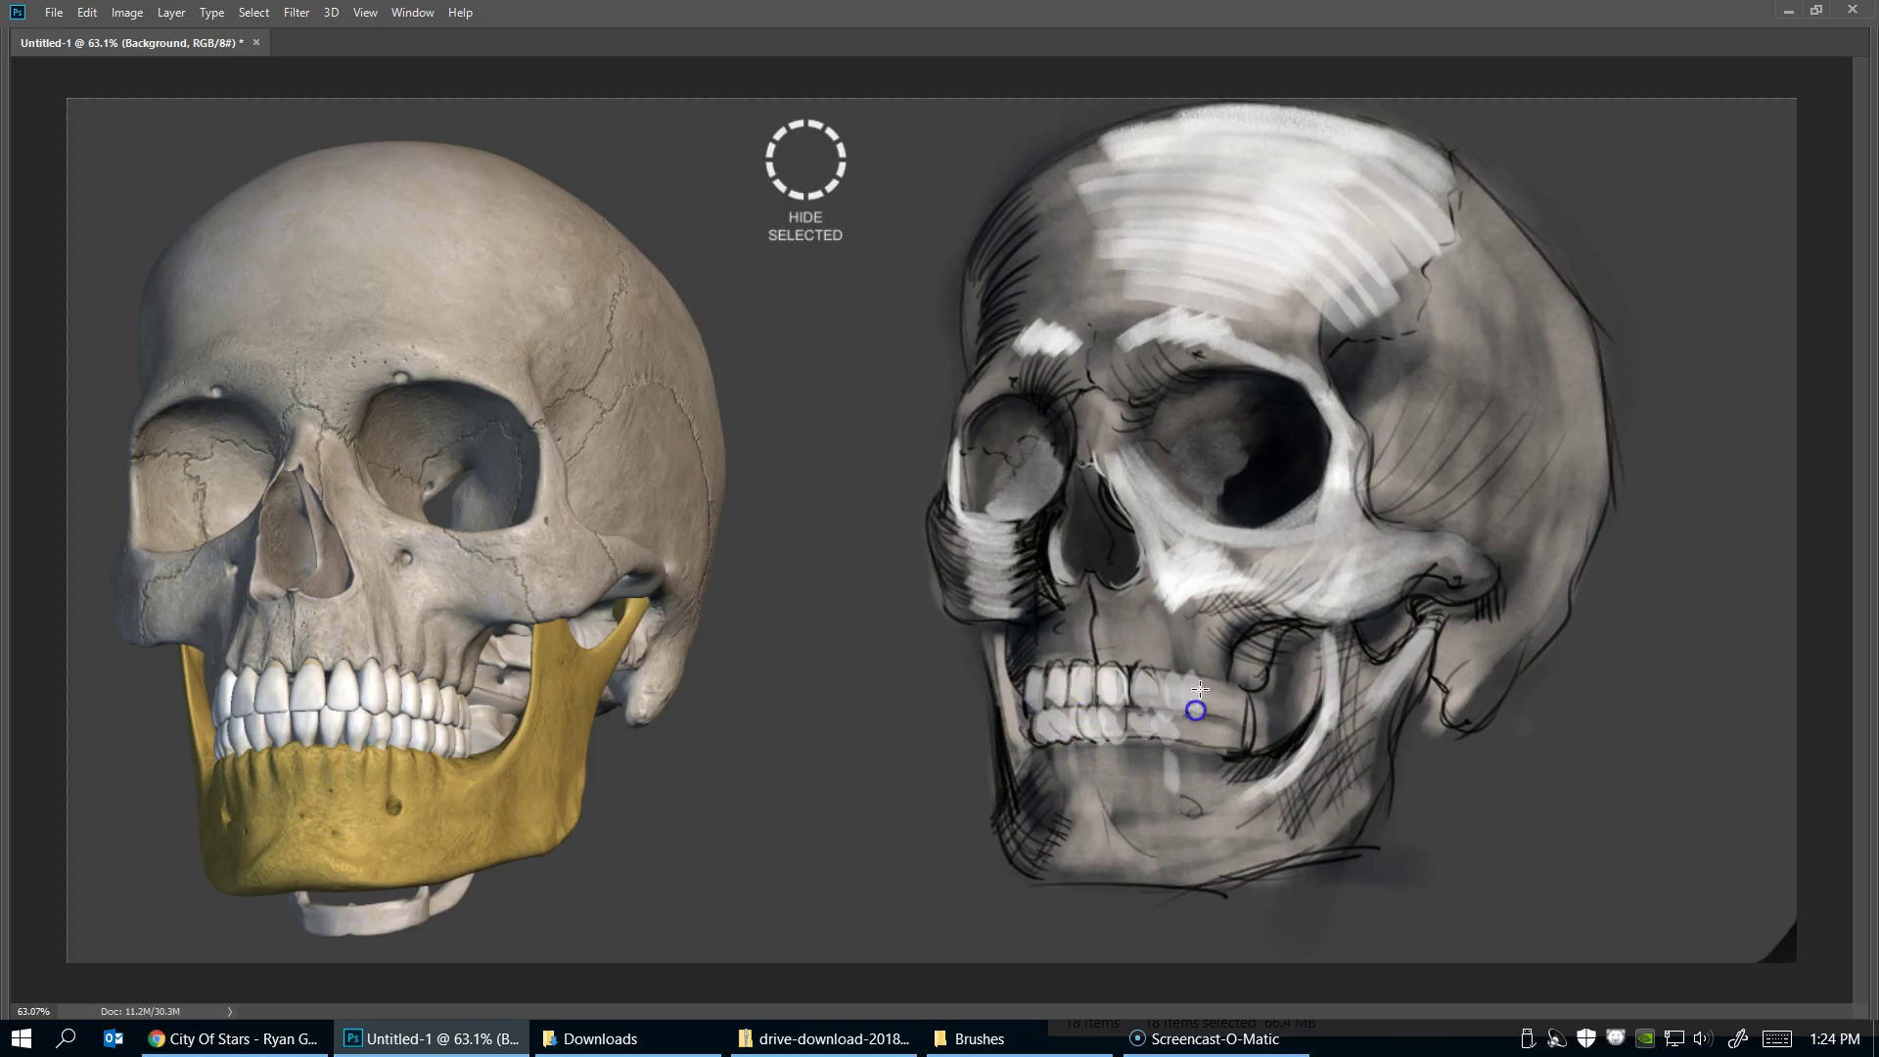
# Brighten the cheekbone, the area above the upper teeth, the mastoid and the lower teeth to the chin
pyautogui.moveTo(1263, 650); pyautogui.dragTo(1216, 616)
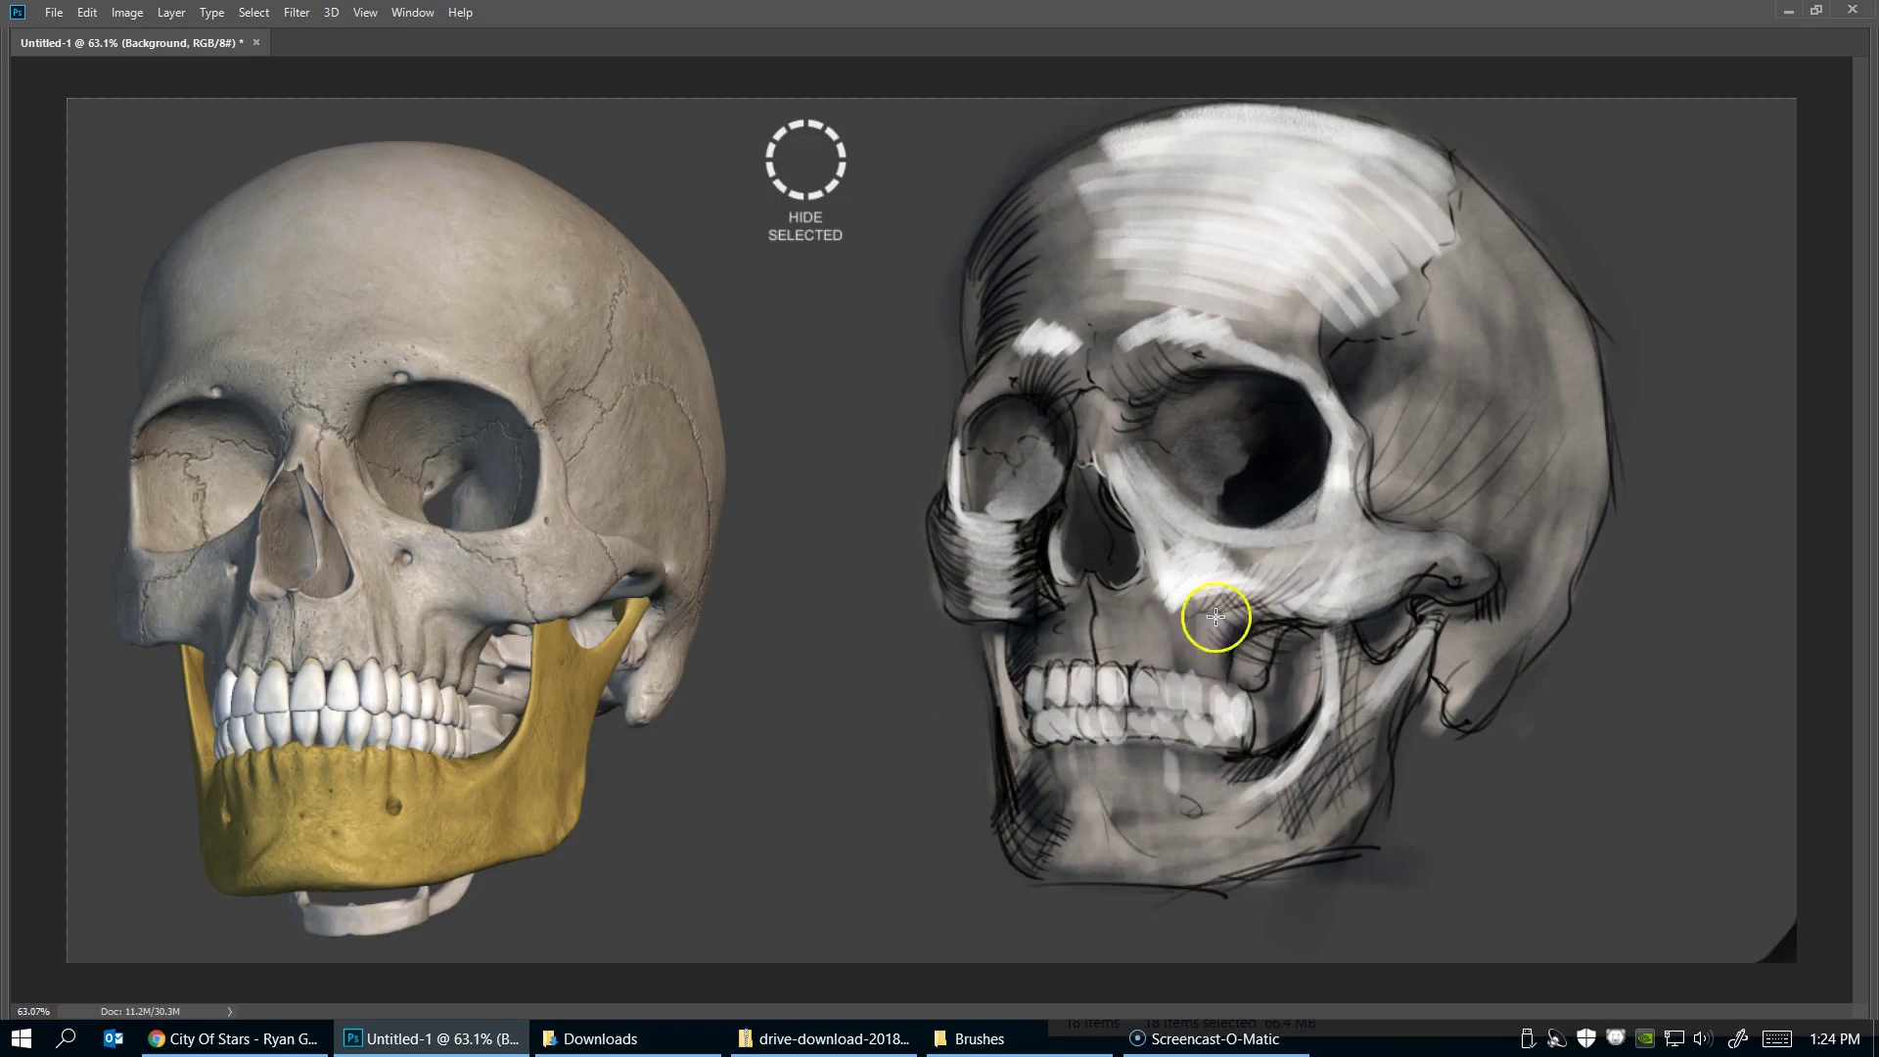
pyautogui.moveTo(1096, 582); pyautogui.dragTo(1141, 662)
pyautogui.moveTo(1189, 582); pyautogui.dragTo(1184, 665)
pyautogui.moveTo(1040, 637)
pyautogui.mouseDown()
pyautogui.moveTo(1116, 588)
pyautogui.moveTo(1099, 575)
pyautogui.moveTo(1083, 607)
pyautogui.moveTo(1116, 619)
pyautogui.moveTo(1153, 566)
pyautogui.moveTo(1117, 625)
pyautogui.mouseUp()
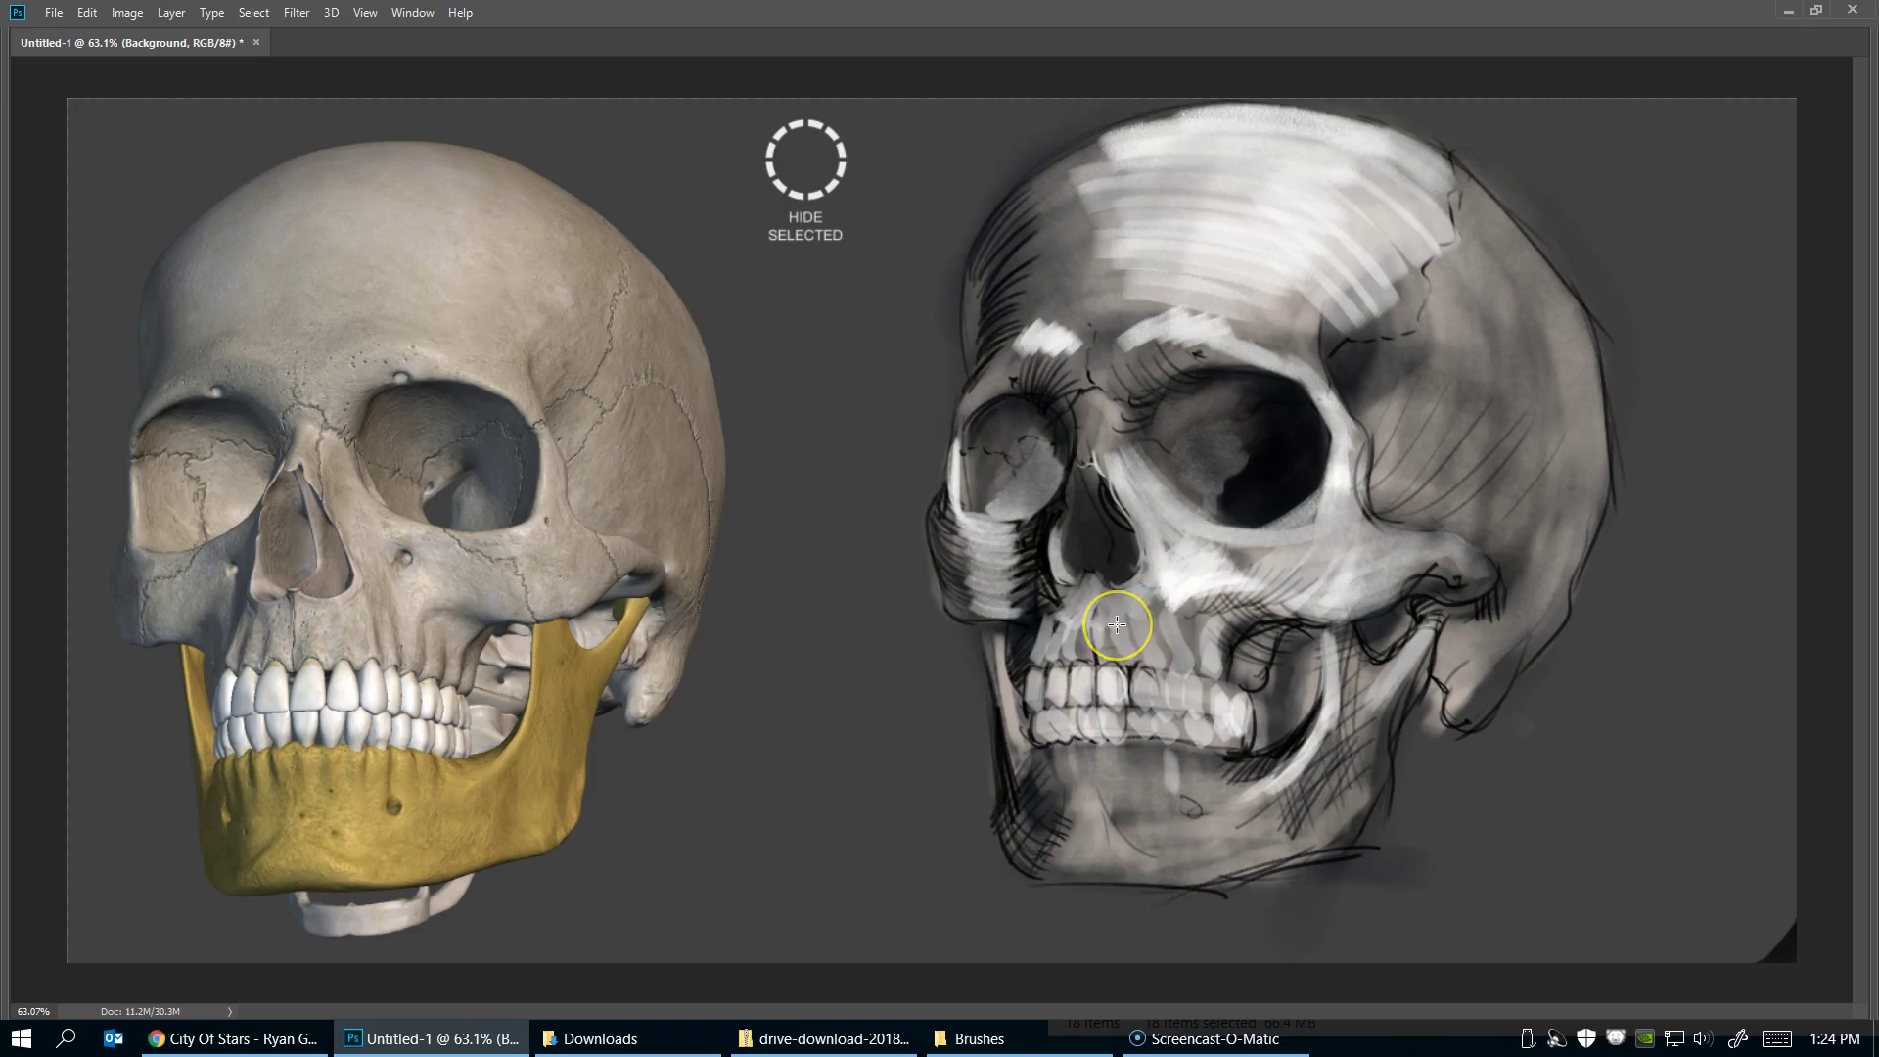
pyautogui.moveTo(1465, 710)
pyautogui.mouseDown()
pyautogui.moveTo(1490, 587)
pyautogui.moveTo(1467, 697)
pyautogui.moveTo(1544, 629)
pyautogui.moveTo(1472, 696)
pyautogui.moveTo(1430, 683)
pyautogui.moveTo(1443, 612)
pyautogui.moveTo(1384, 659)
pyautogui.moveTo(1351, 621)
pyautogui.moveTo(1357, 665)
pyautogui.moveTo(1309, 754)
pyautogui.moveTo(1413, 766)
pyautogui.moveTo(1318, 844)
pyautogui.moveTo(1253, 860)
pyautogui.moveTo(1187, 747)
pyautogui.moveTo(1095, 793)
pyautogui.moveTo(1119, 843)
pyautogui.moveTo(1070, 809)
pyautogui.moveTo(1090, 797)
pyautogui.moveTo(1243, 873)
pyautogui.mouseUp()
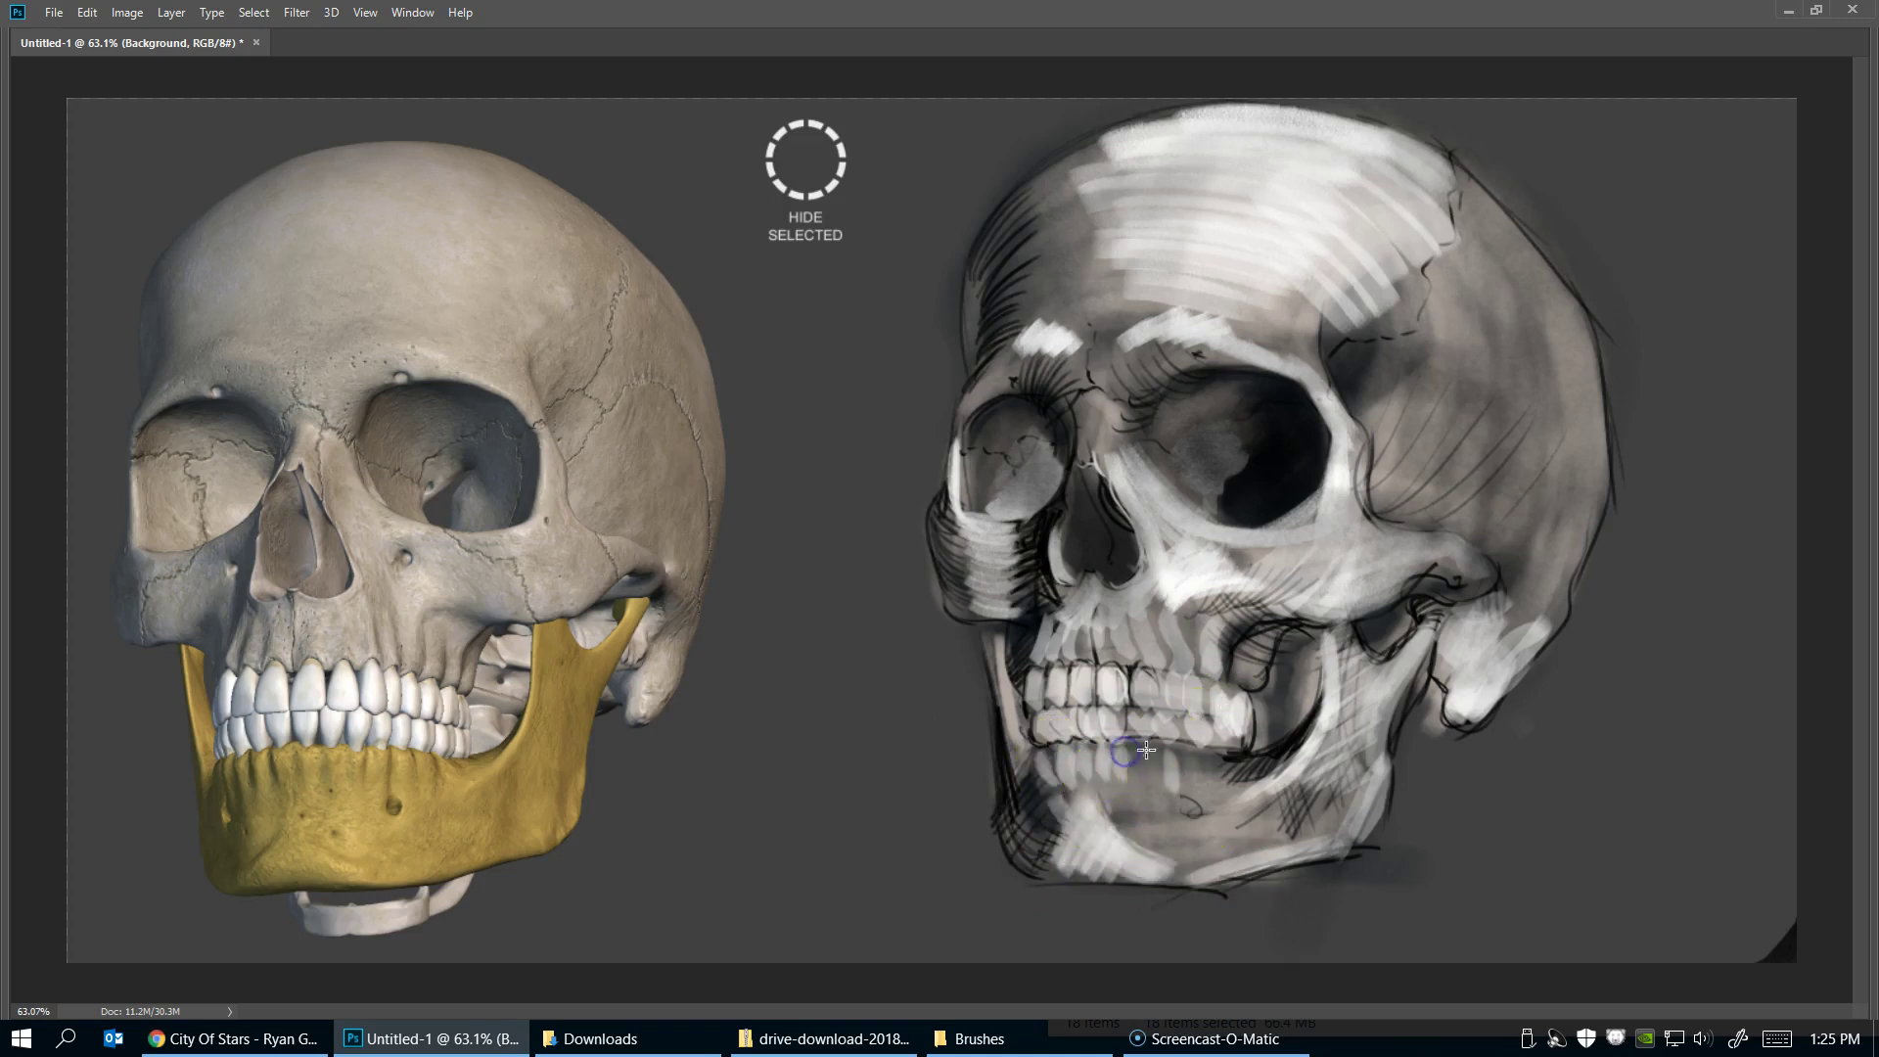
pyautogui.moveTo(1146, 749); pyautogui.dragTo(1129, 805)
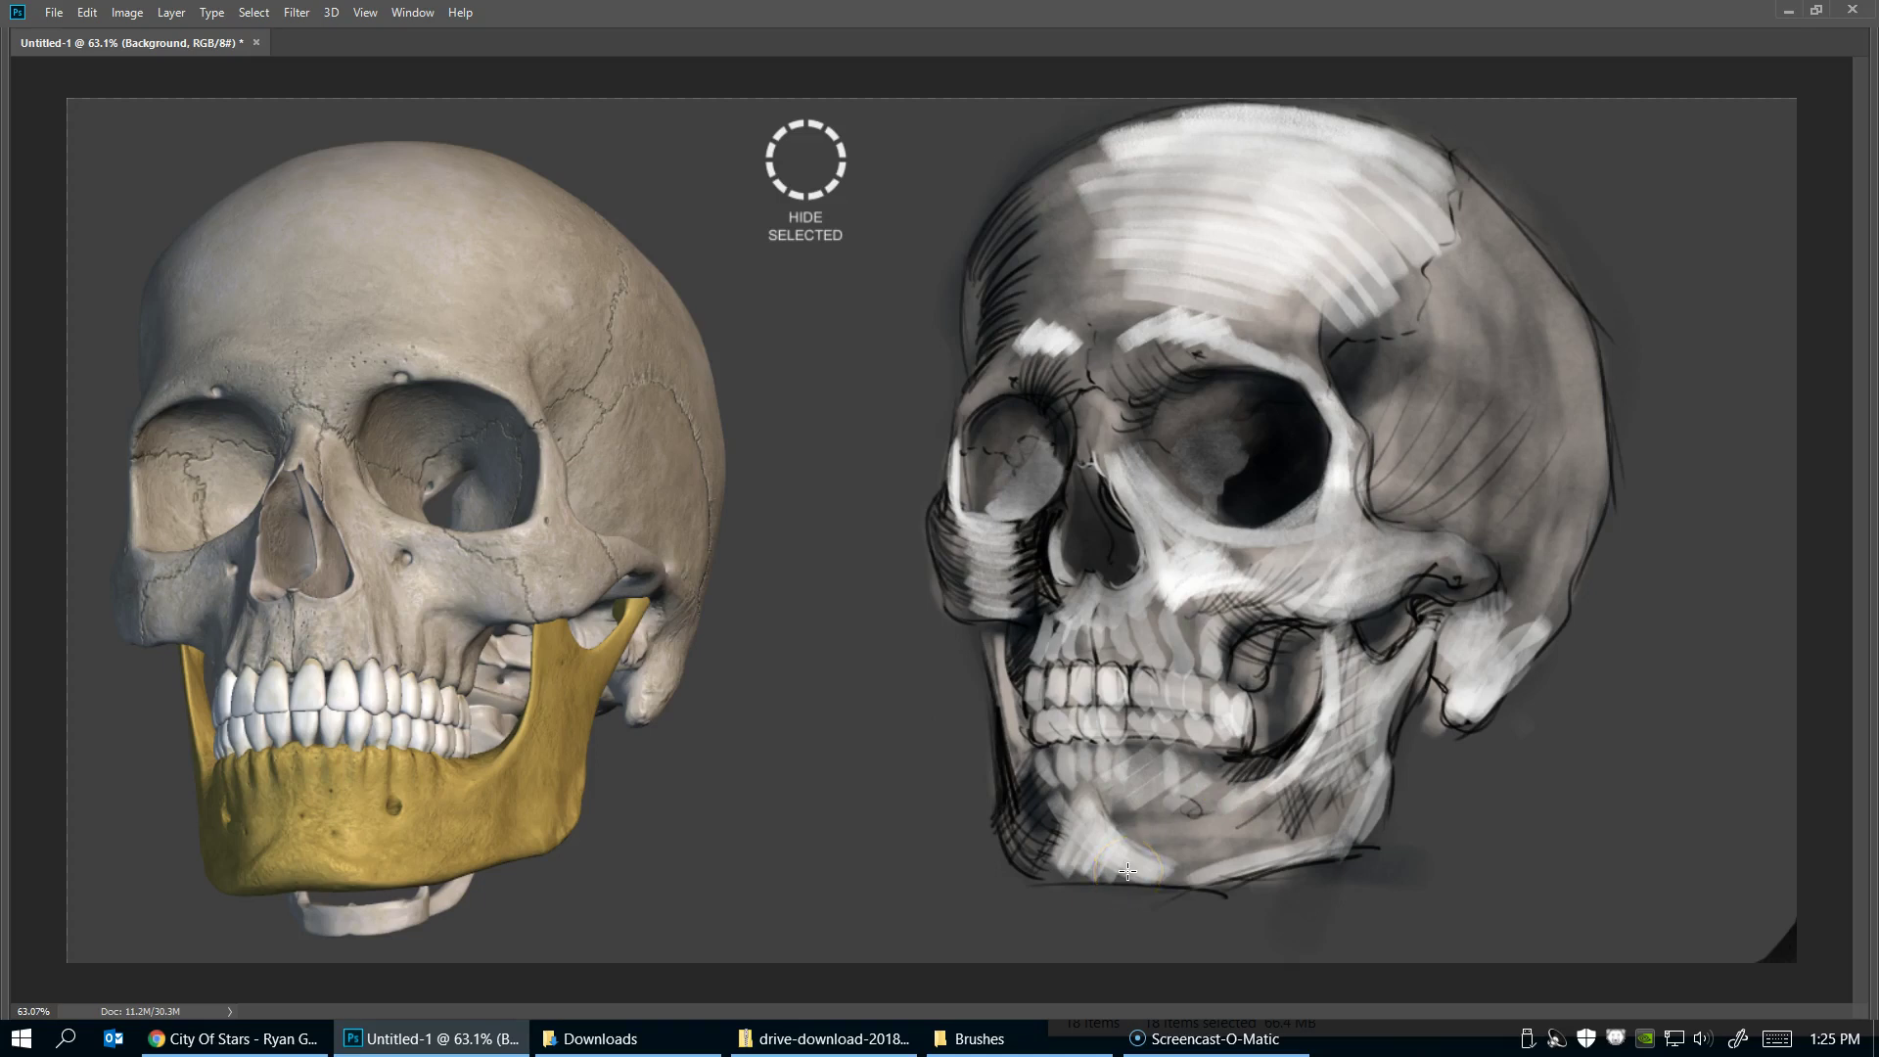
pyautogui.scroll(-2, 1449, 349)
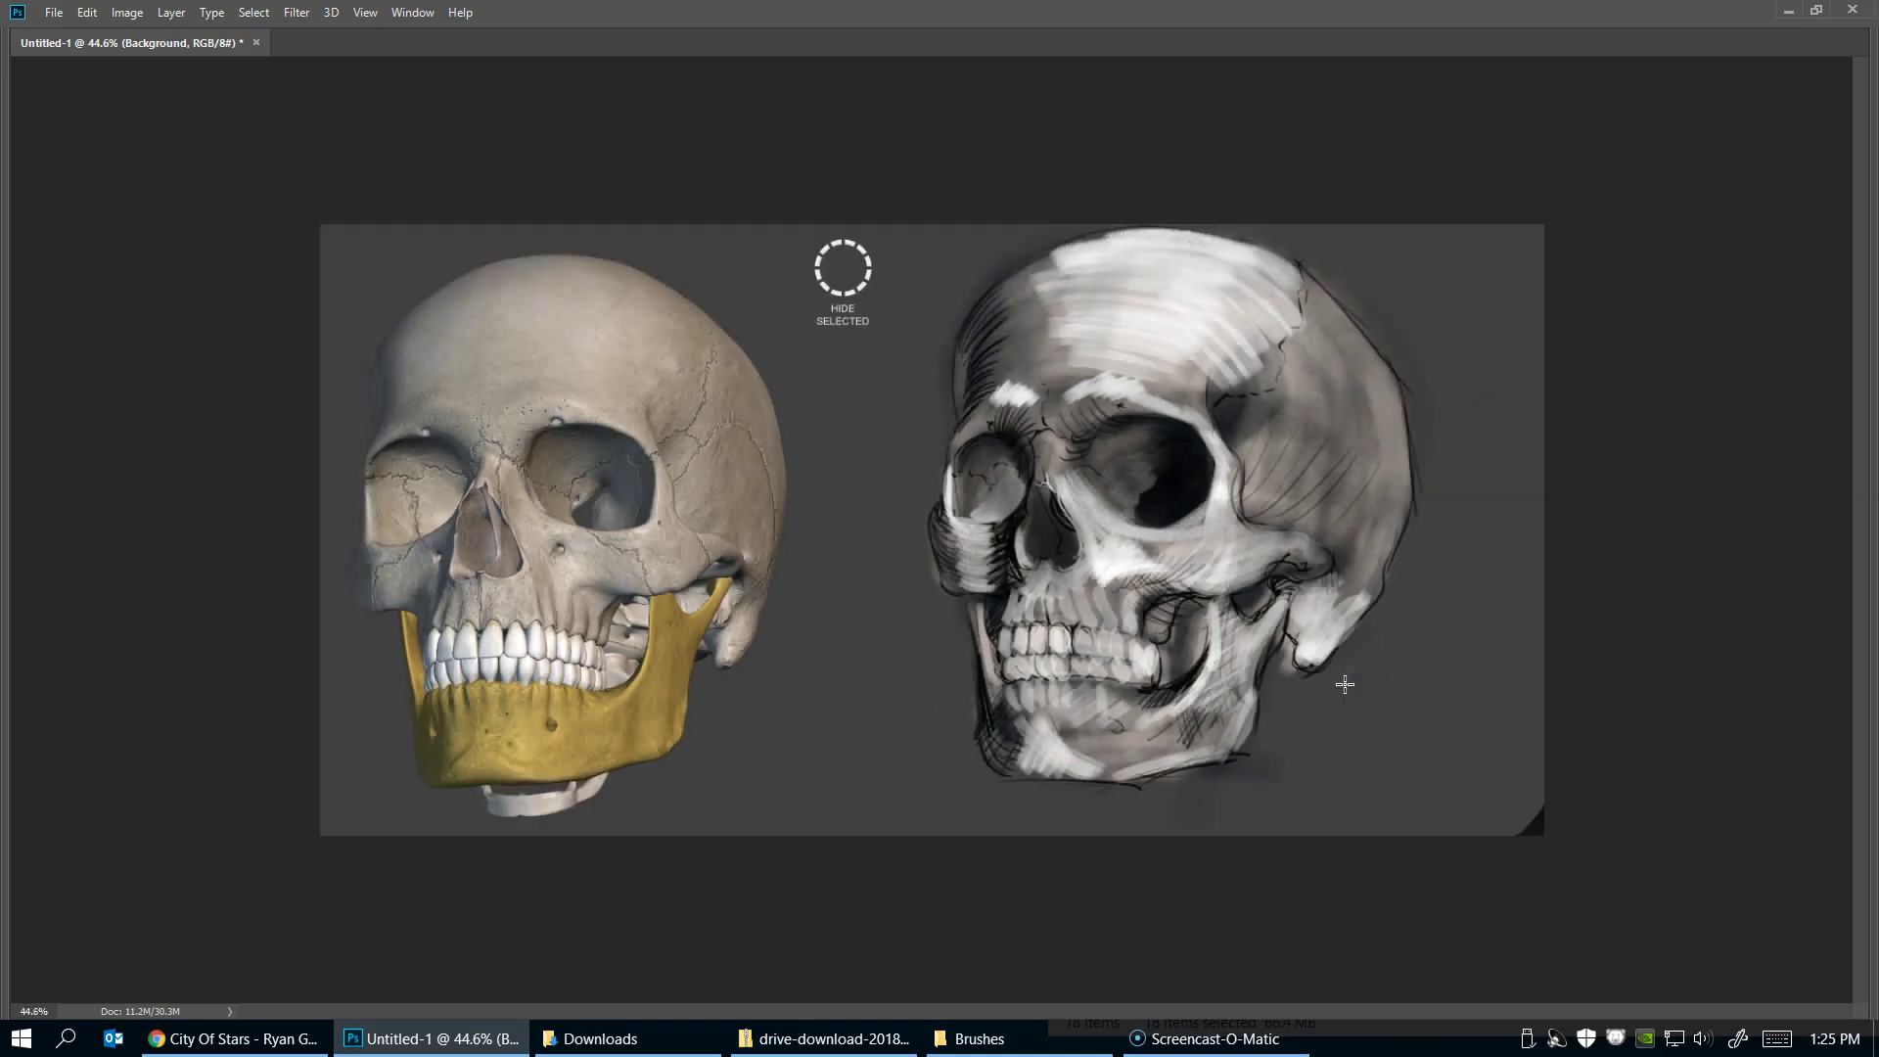
# Start saving the painting as a new file and browse into the Data1 drive
pyautogui.hotkey('ctrl', 's')
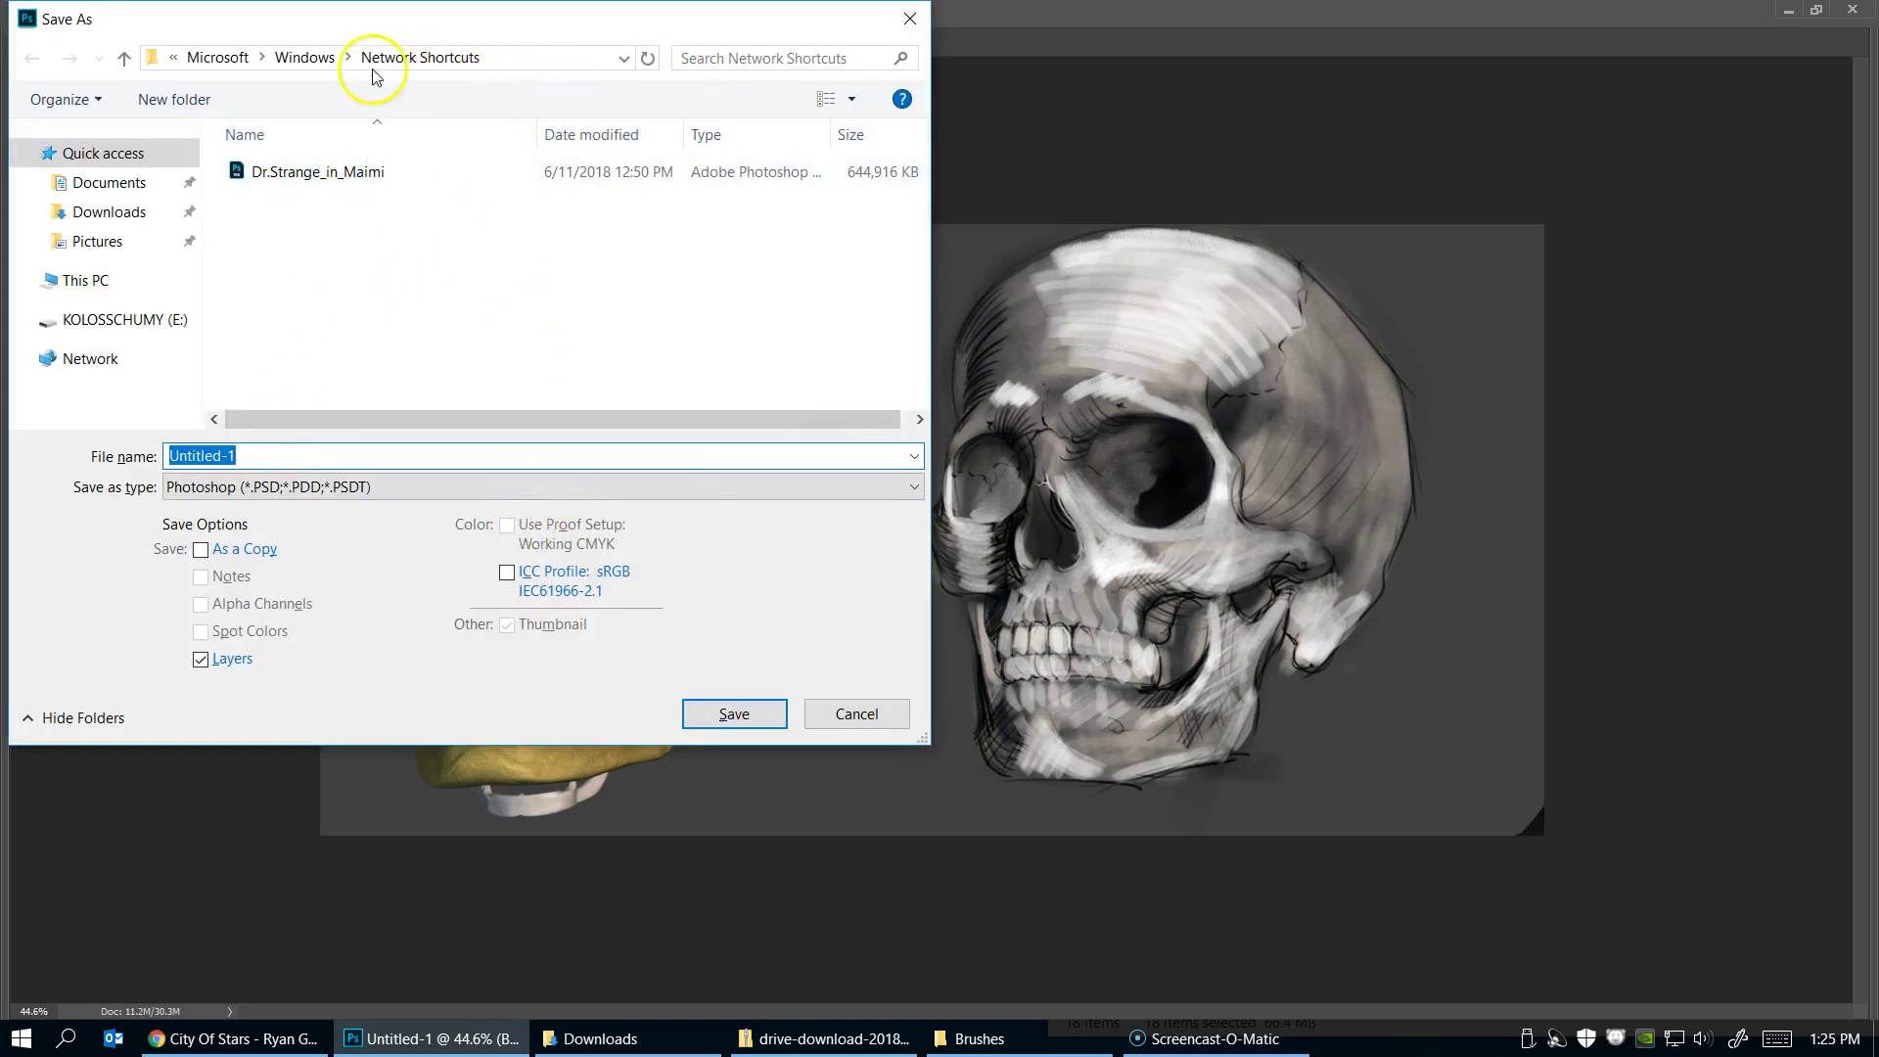
pyautogui.moveTo(124, 320)
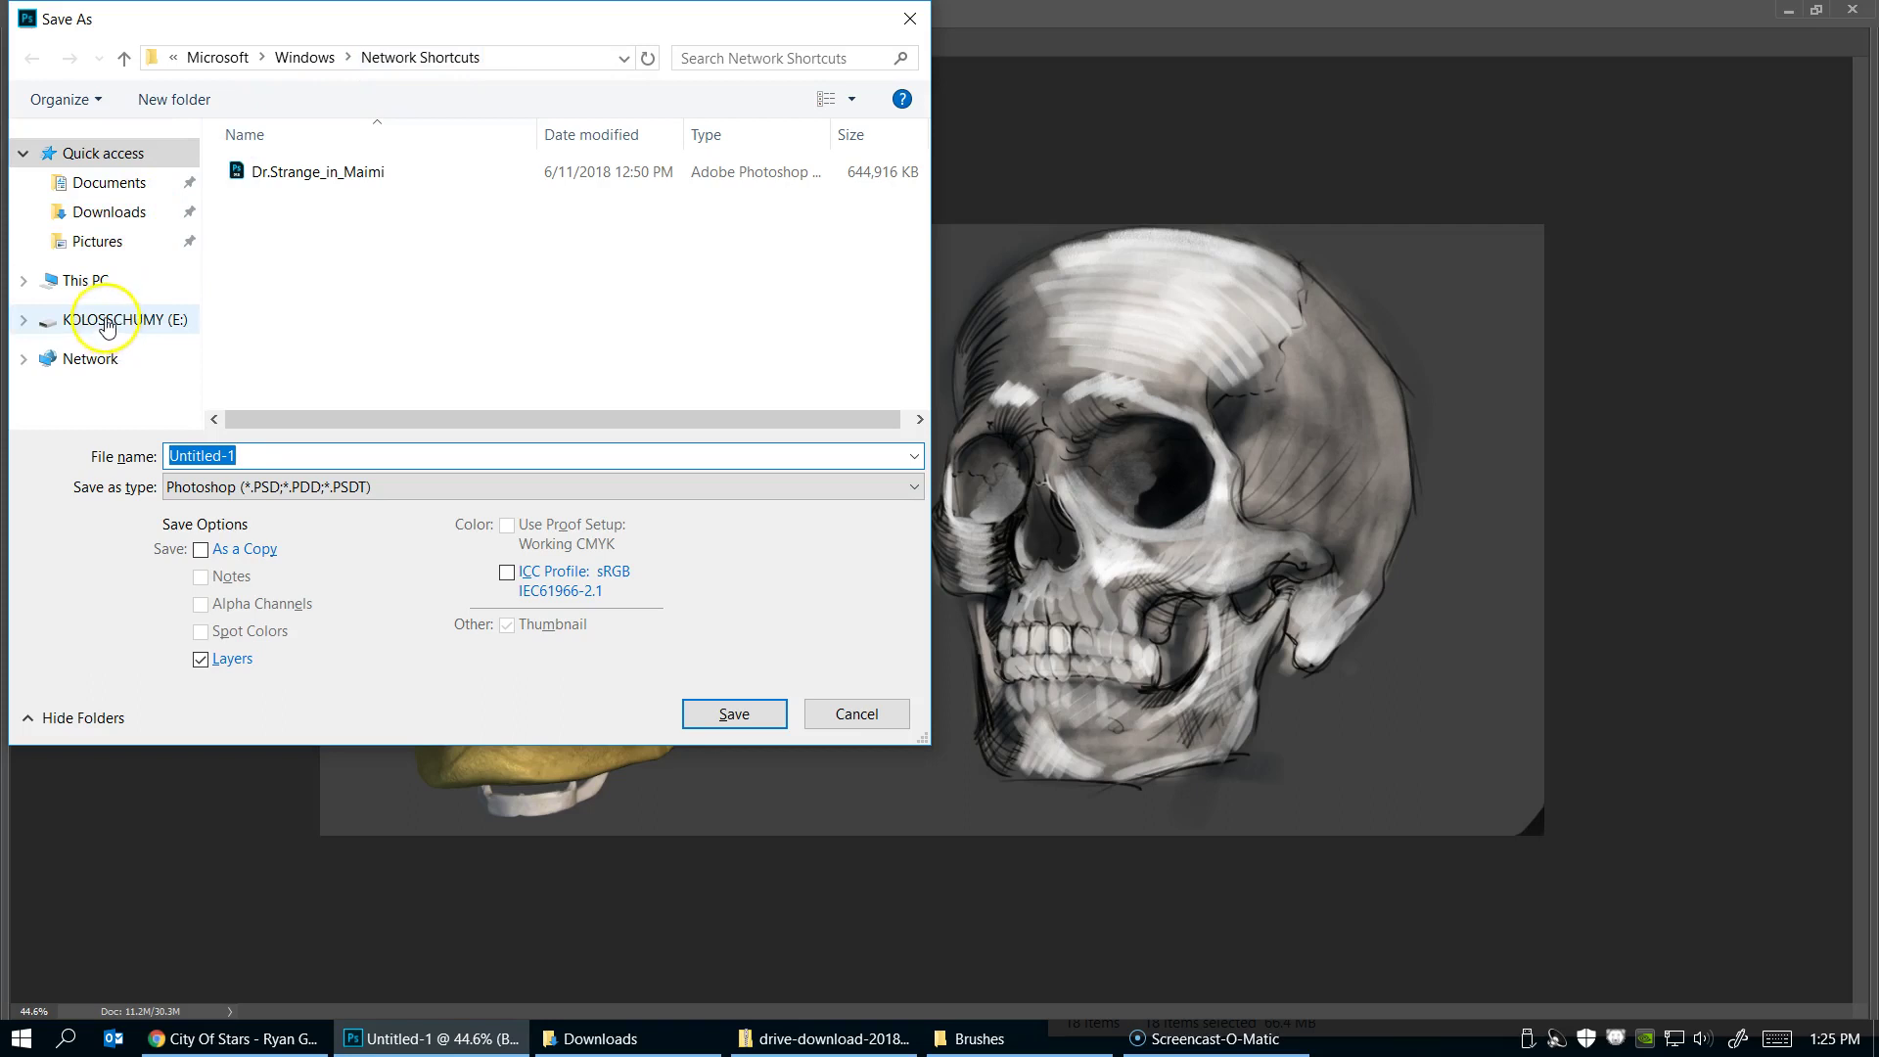
pyautogui.click(98, 212)
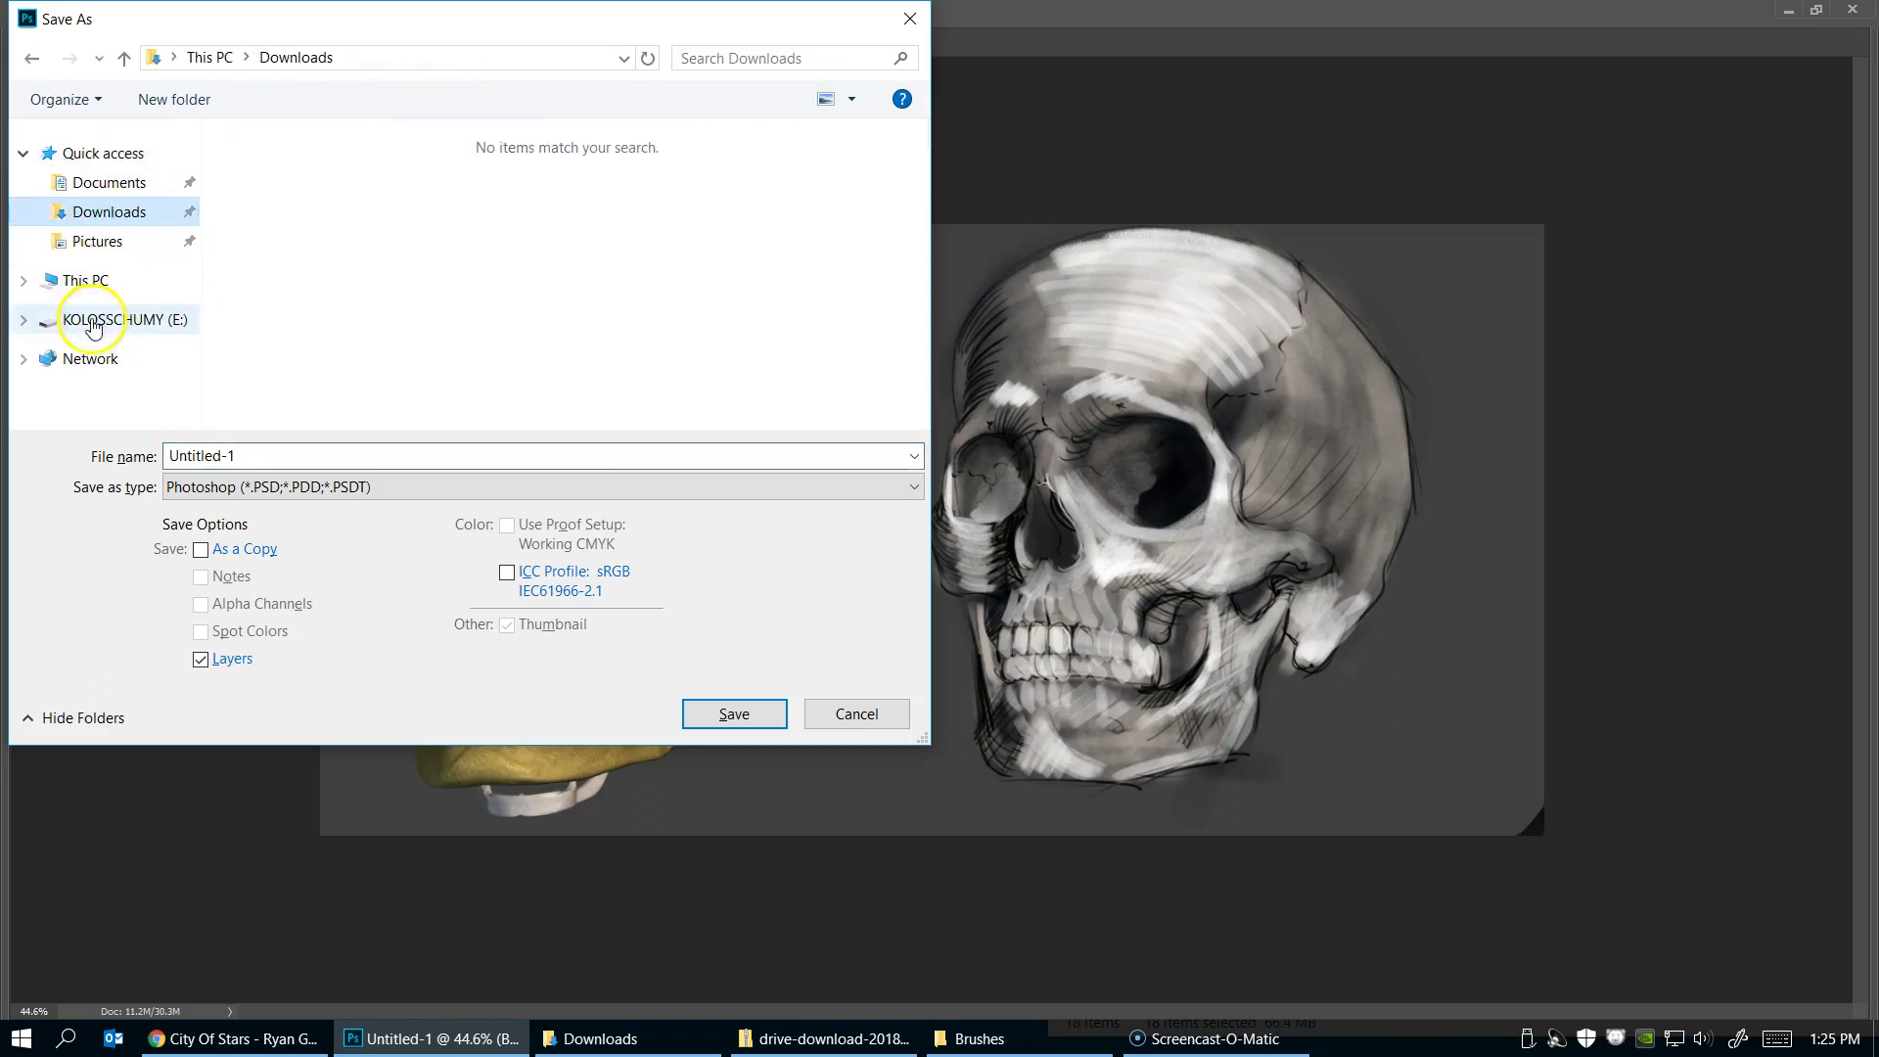
pyautogui.click(83, 360)
pyautogui.click(85, 280)
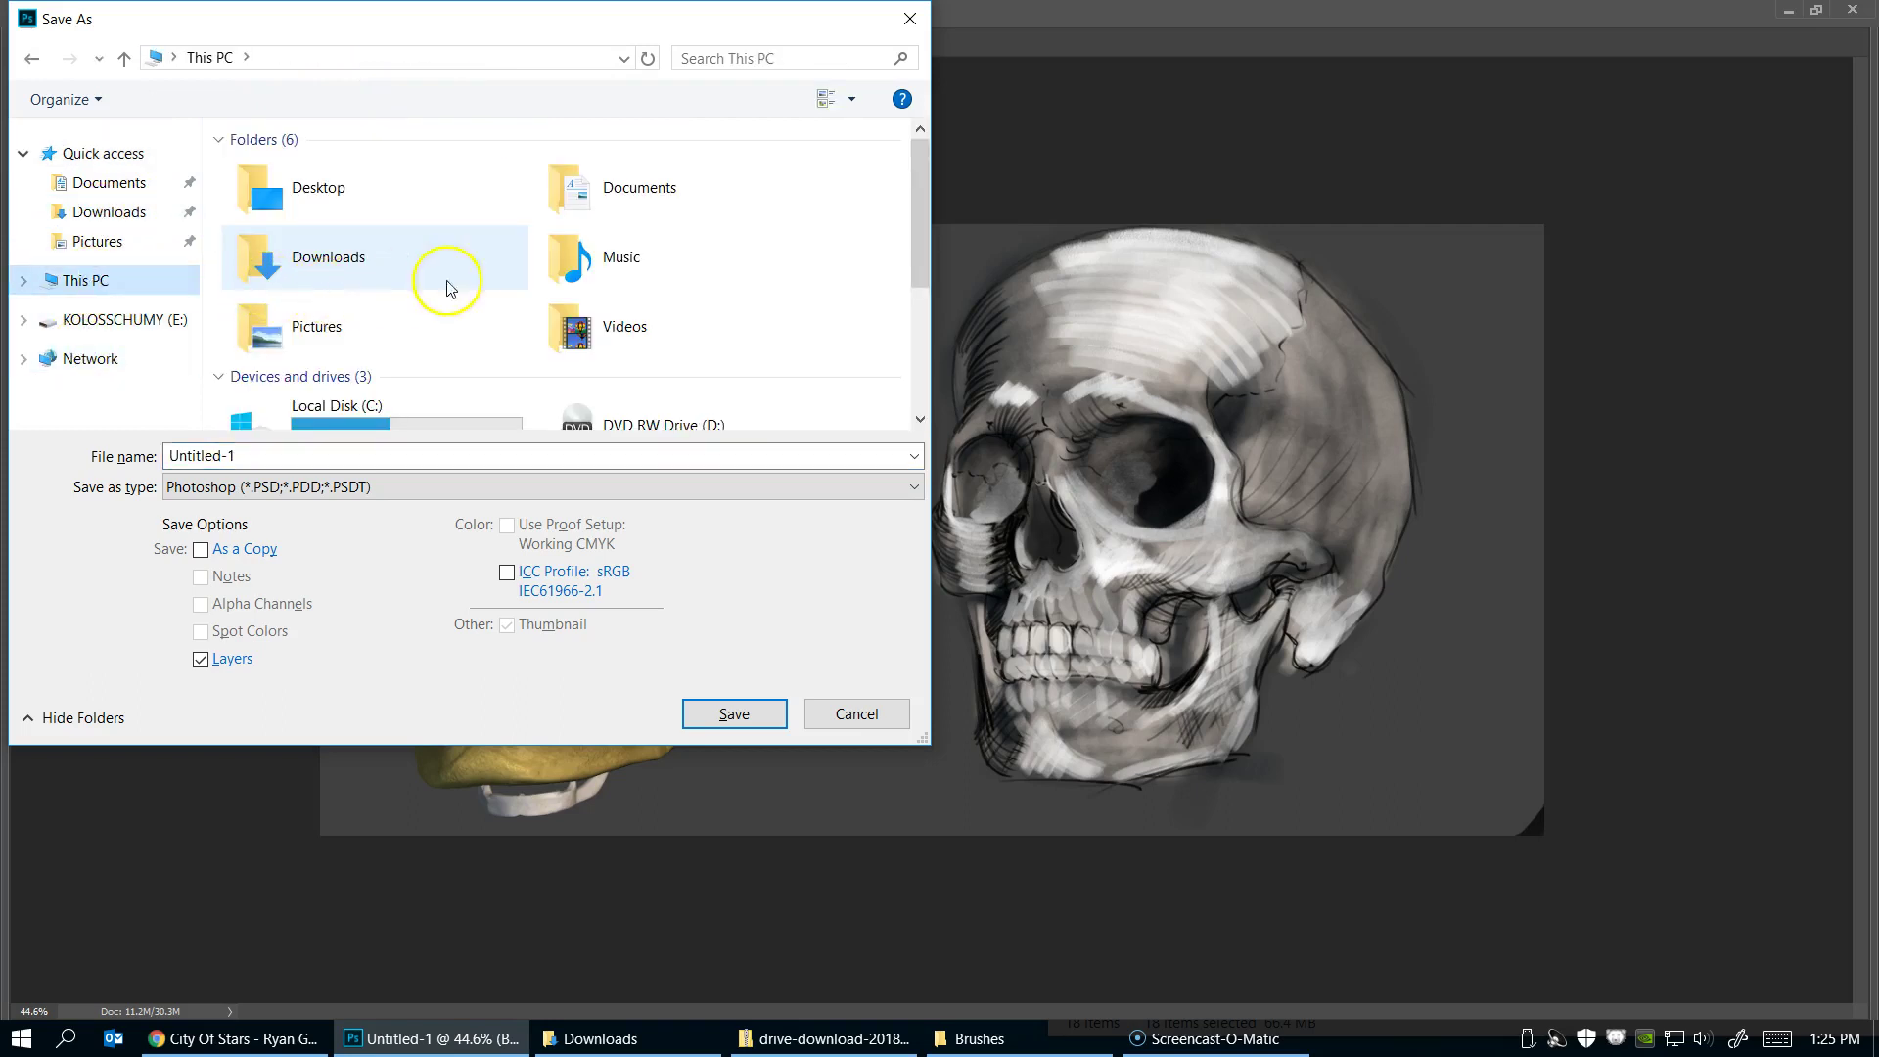
pyautogui.scroll(-3, 449, 286)
pyautogui.doubleClick(588, 382)
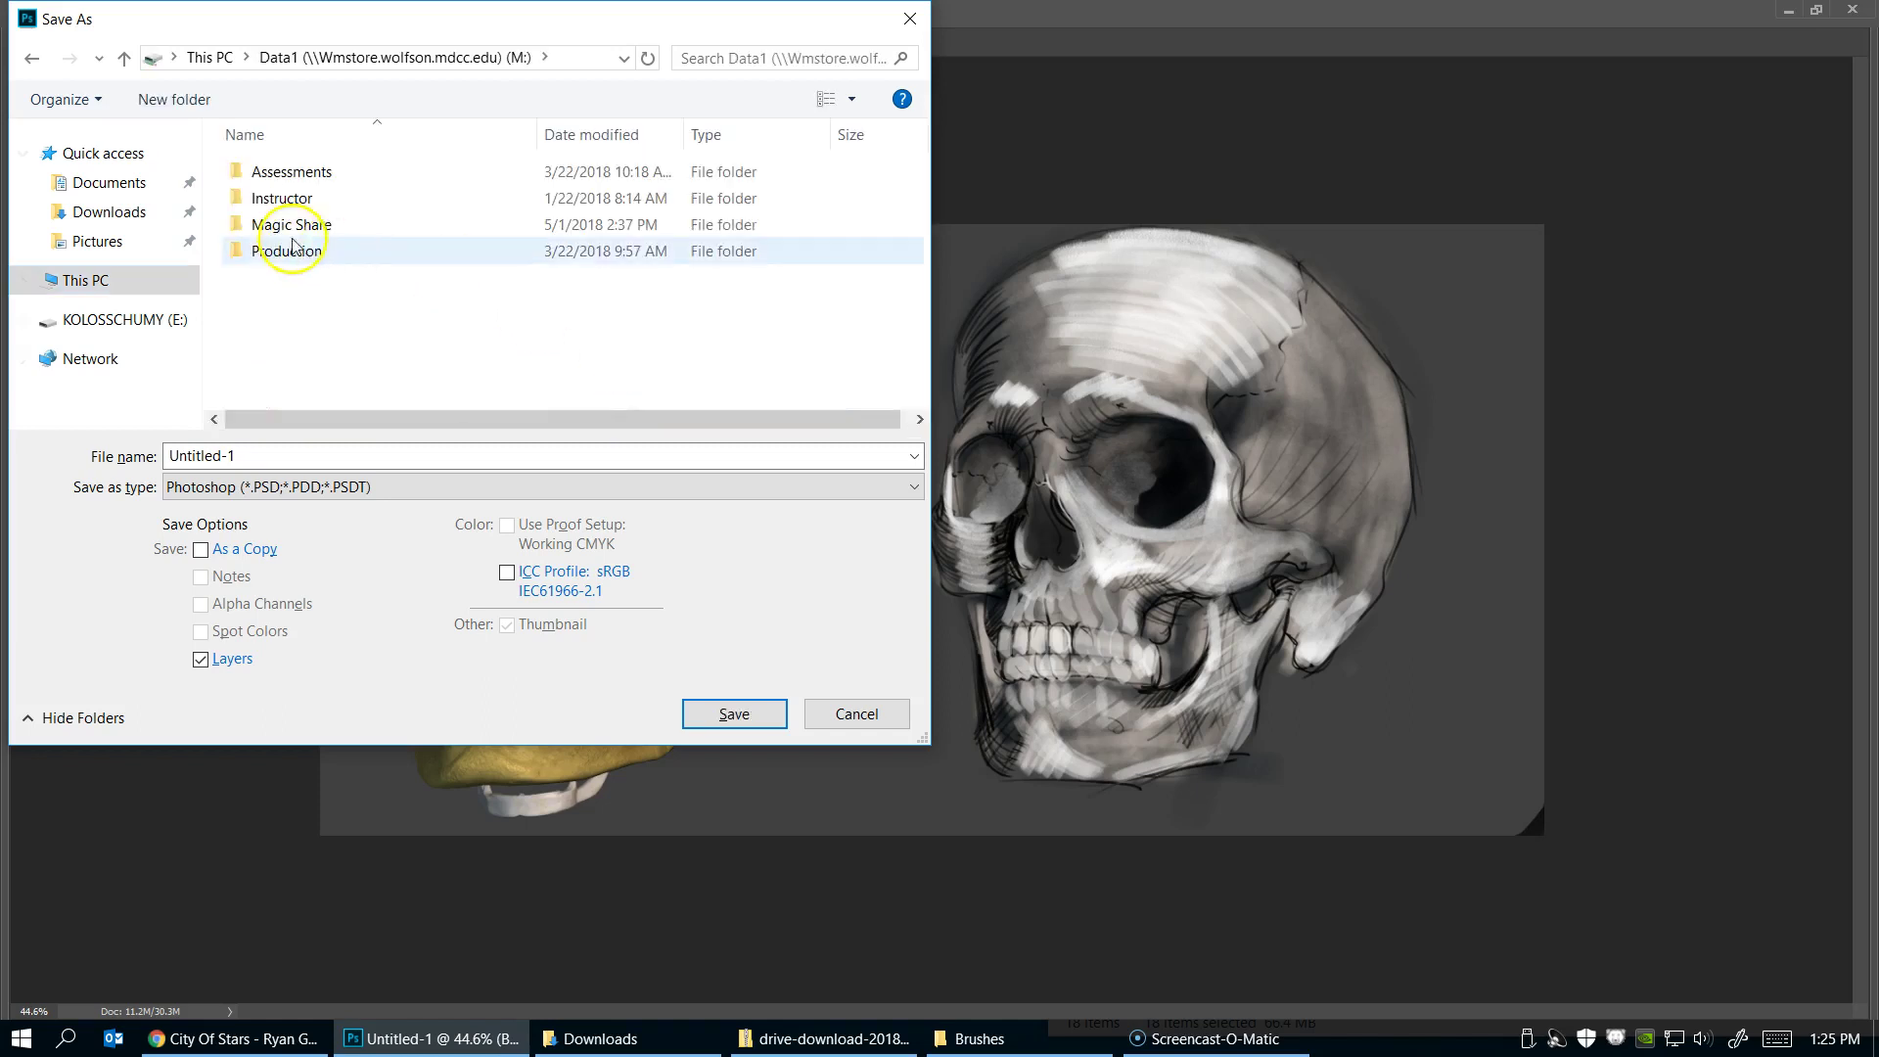
# Go to Instructor > your folder > Dig Character Design and save the file as Skull
pyautogui.doubleClick(279, 198)
pyautogui.scroll(-3, 293, 315)
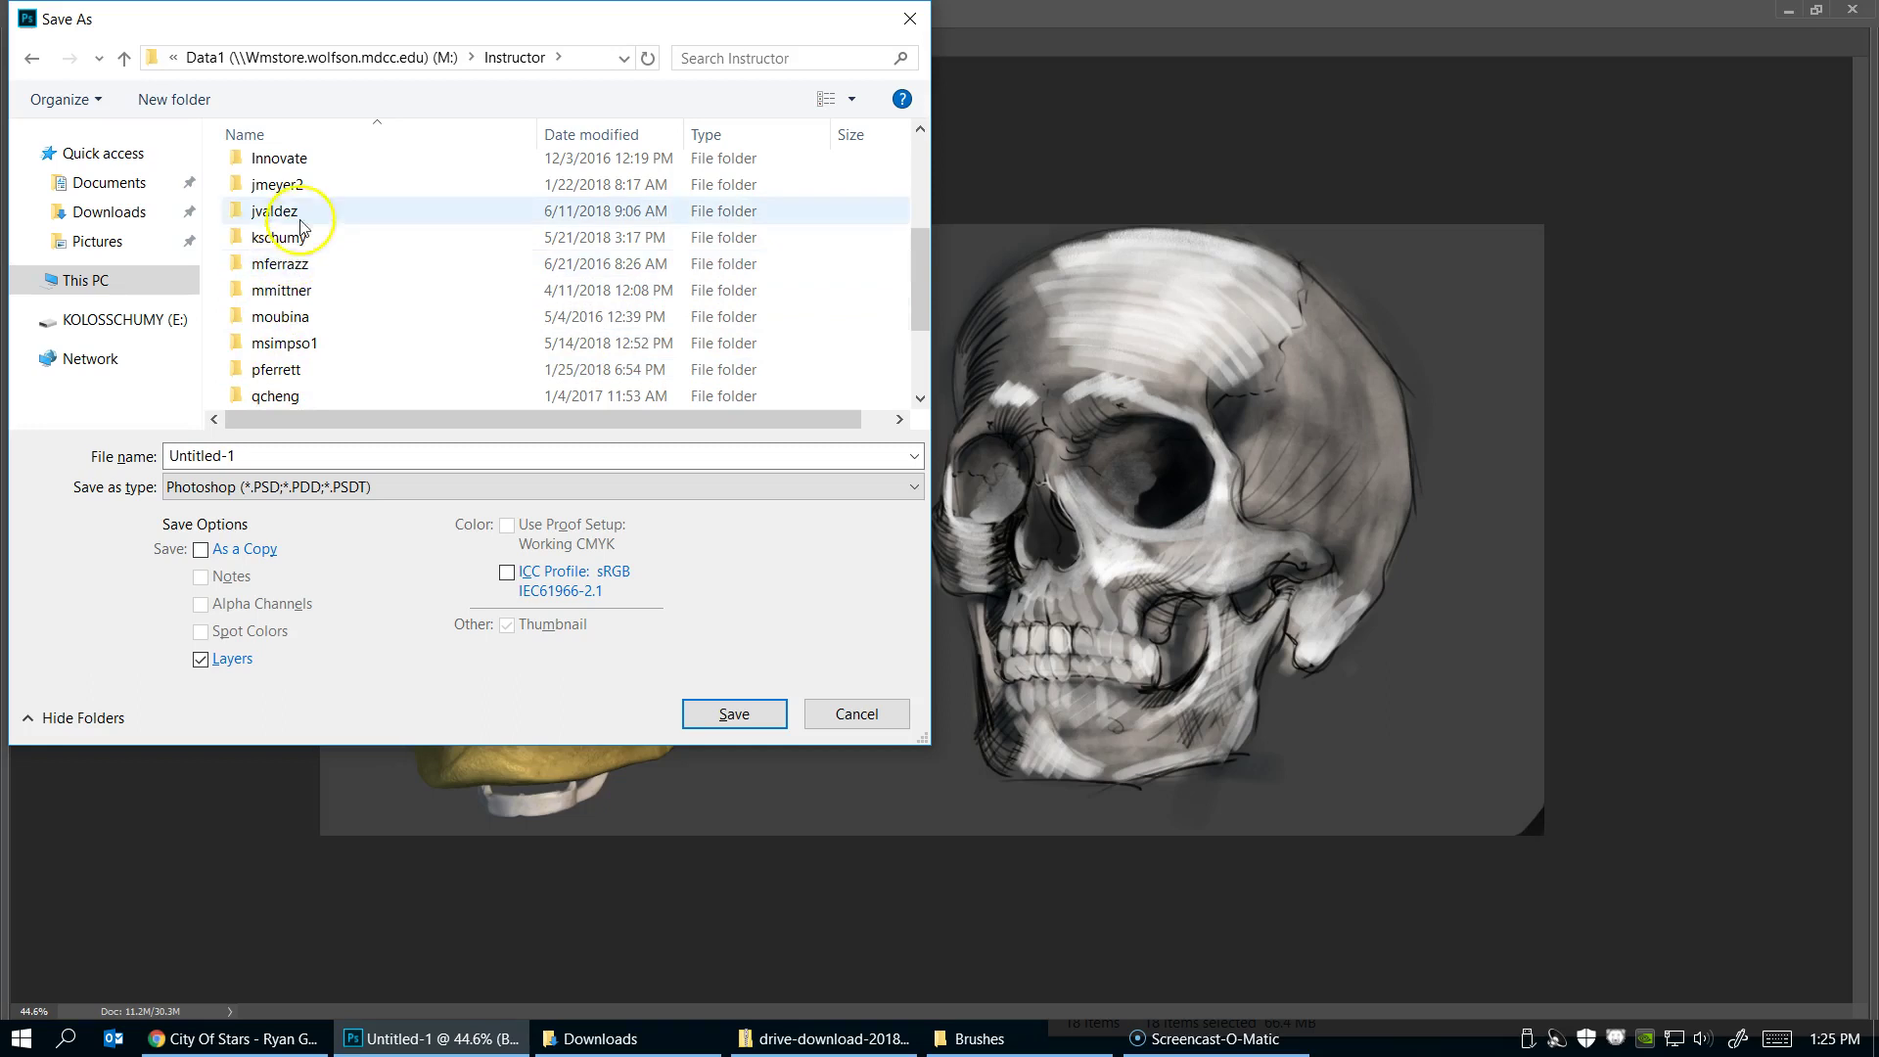
pyautogui.doubleClick(289, 238)
pyautogui.doubleClick(293, 281)
pyautogui.moveTo(259, 455); pyautogui.dragTo(137, 460)
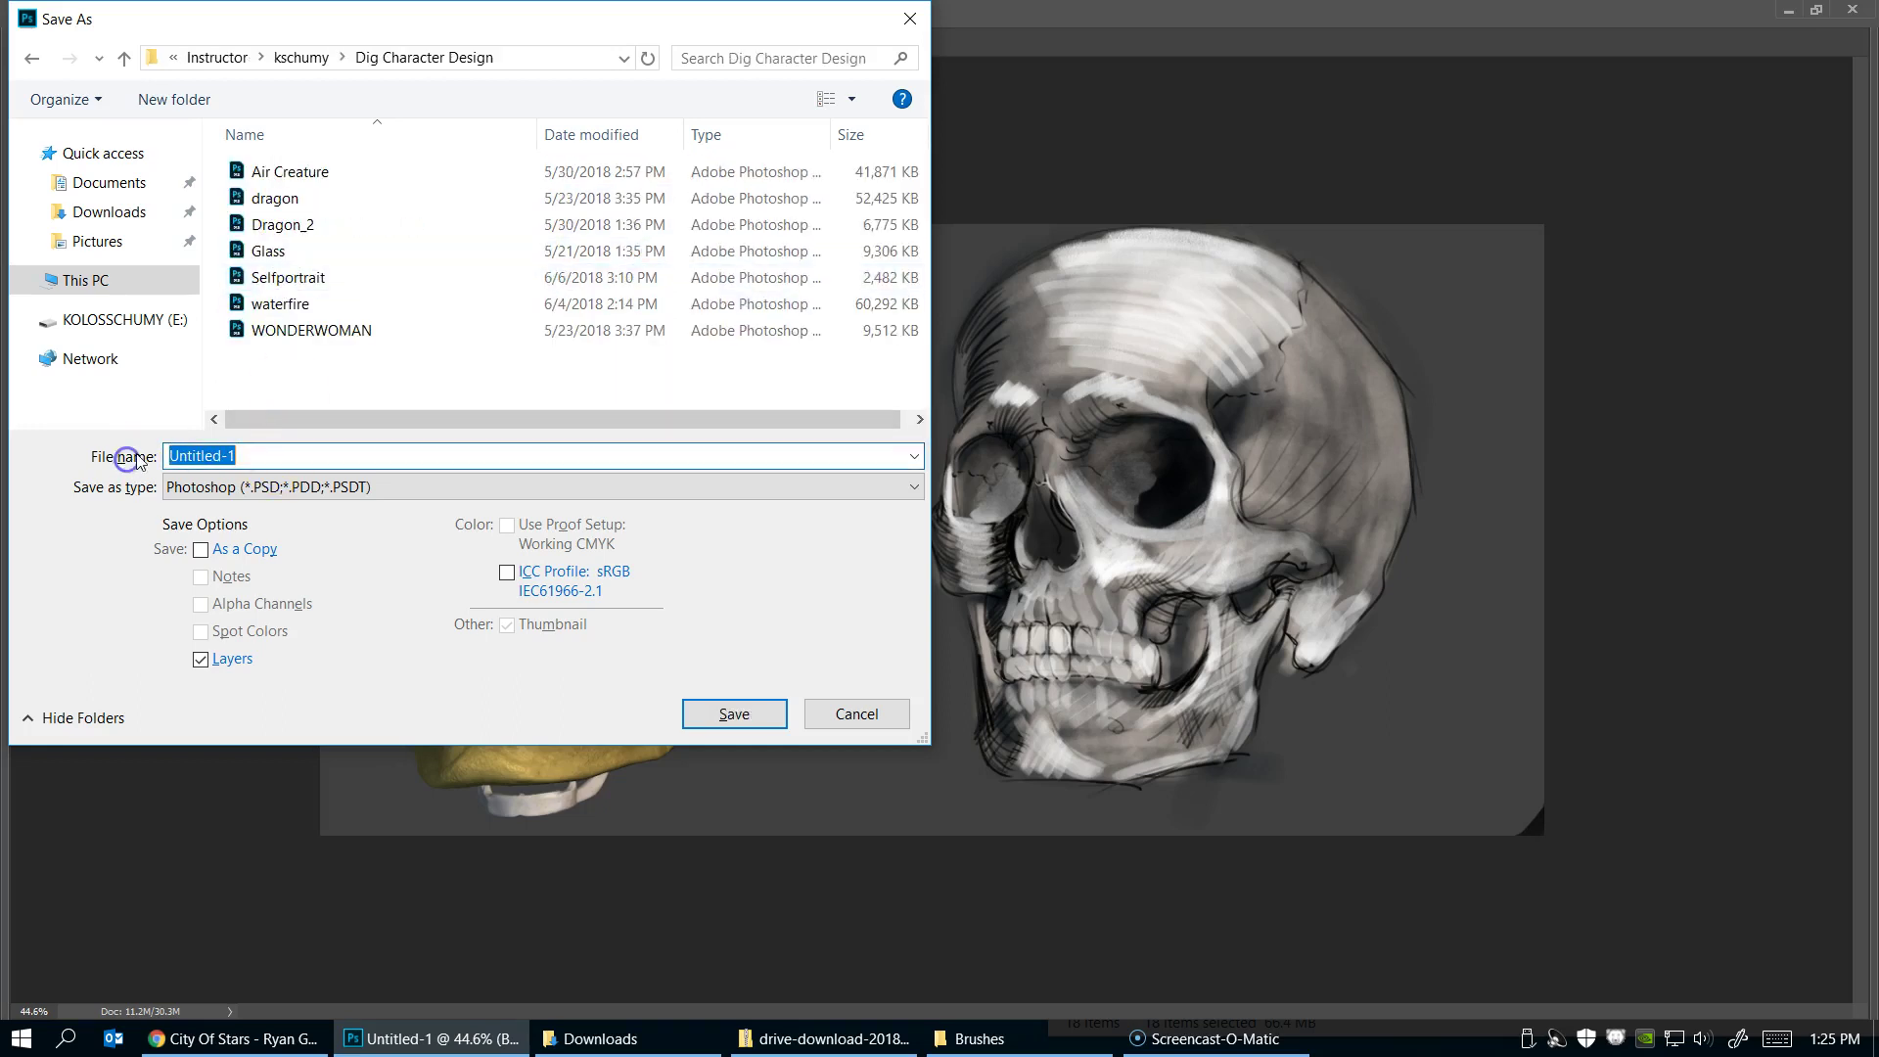
pyautogui.write('sKULL')
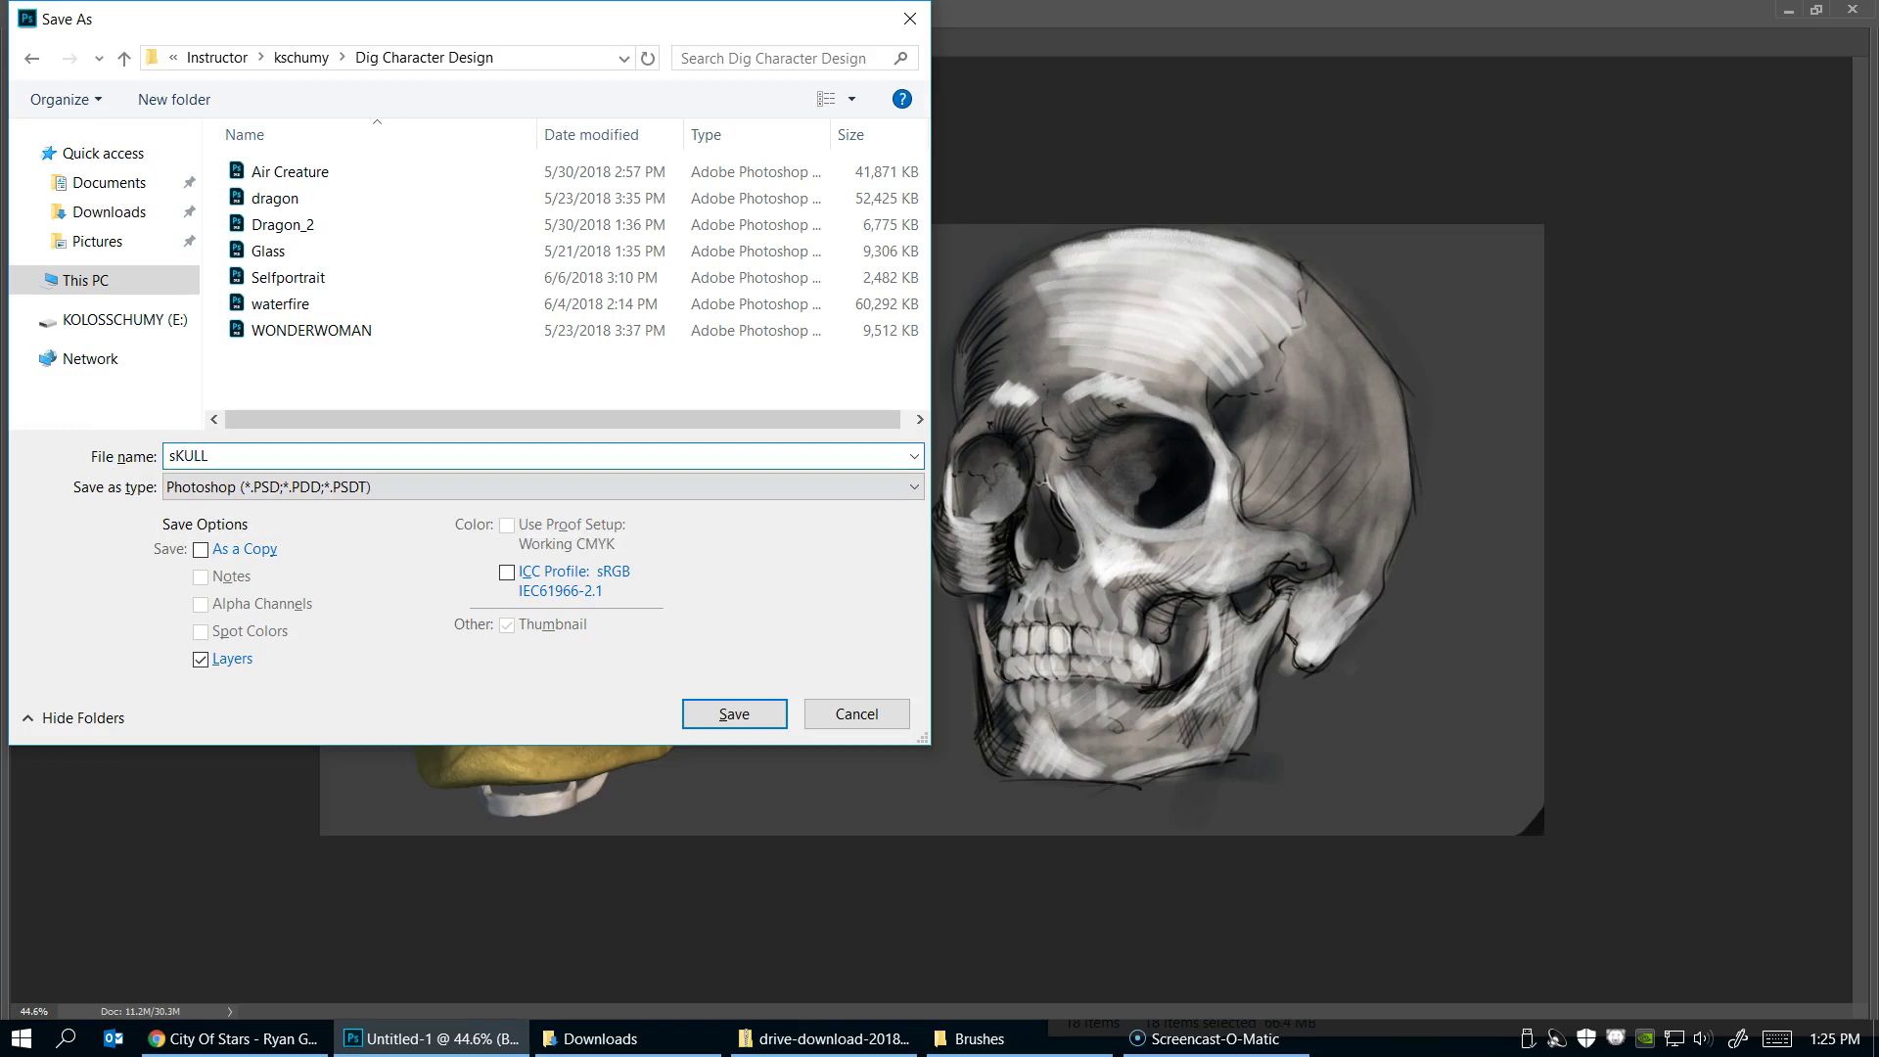
pyautogui.write('Skull')
pyautogui.press('Return')
pyautogui.press('Return')
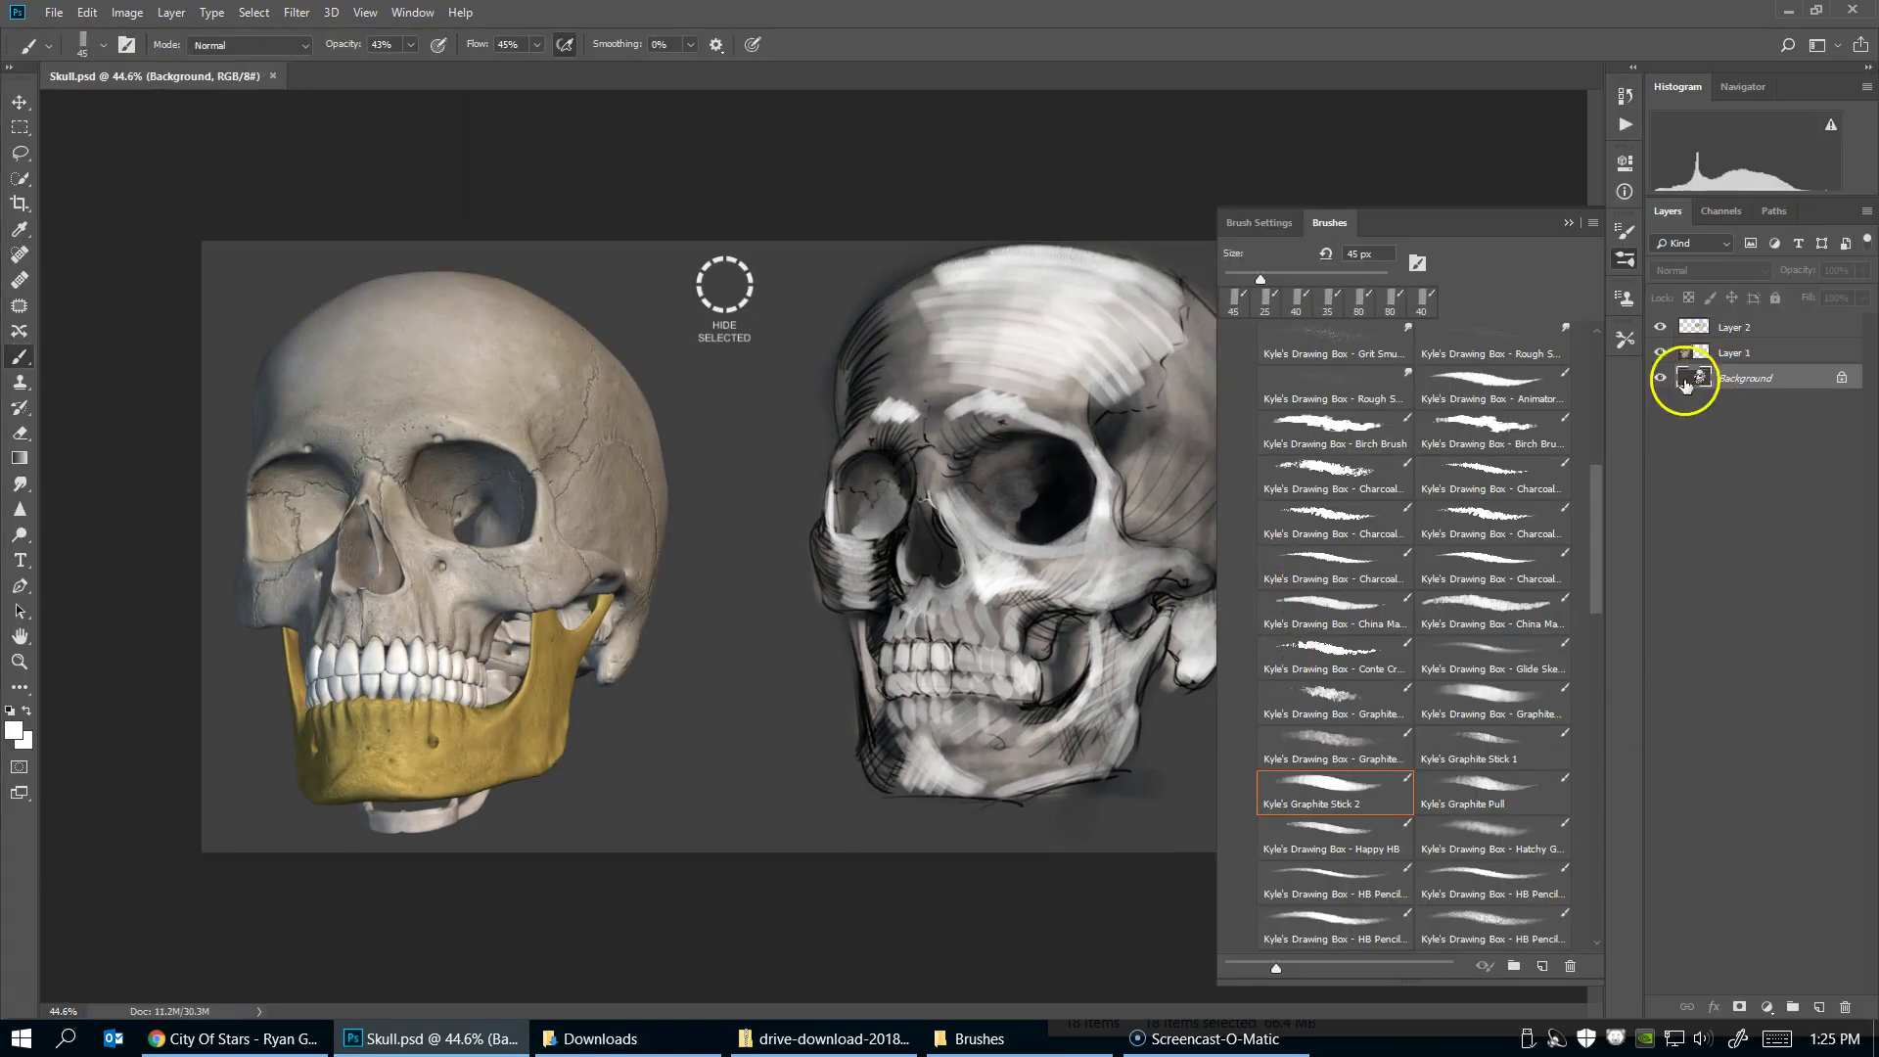
# Hide the Background, Layer 1 and Layer 2, and convert the background into editable Layer 0
pyautogui.click(1661, 378)
pyautogui.click(1664, 329)
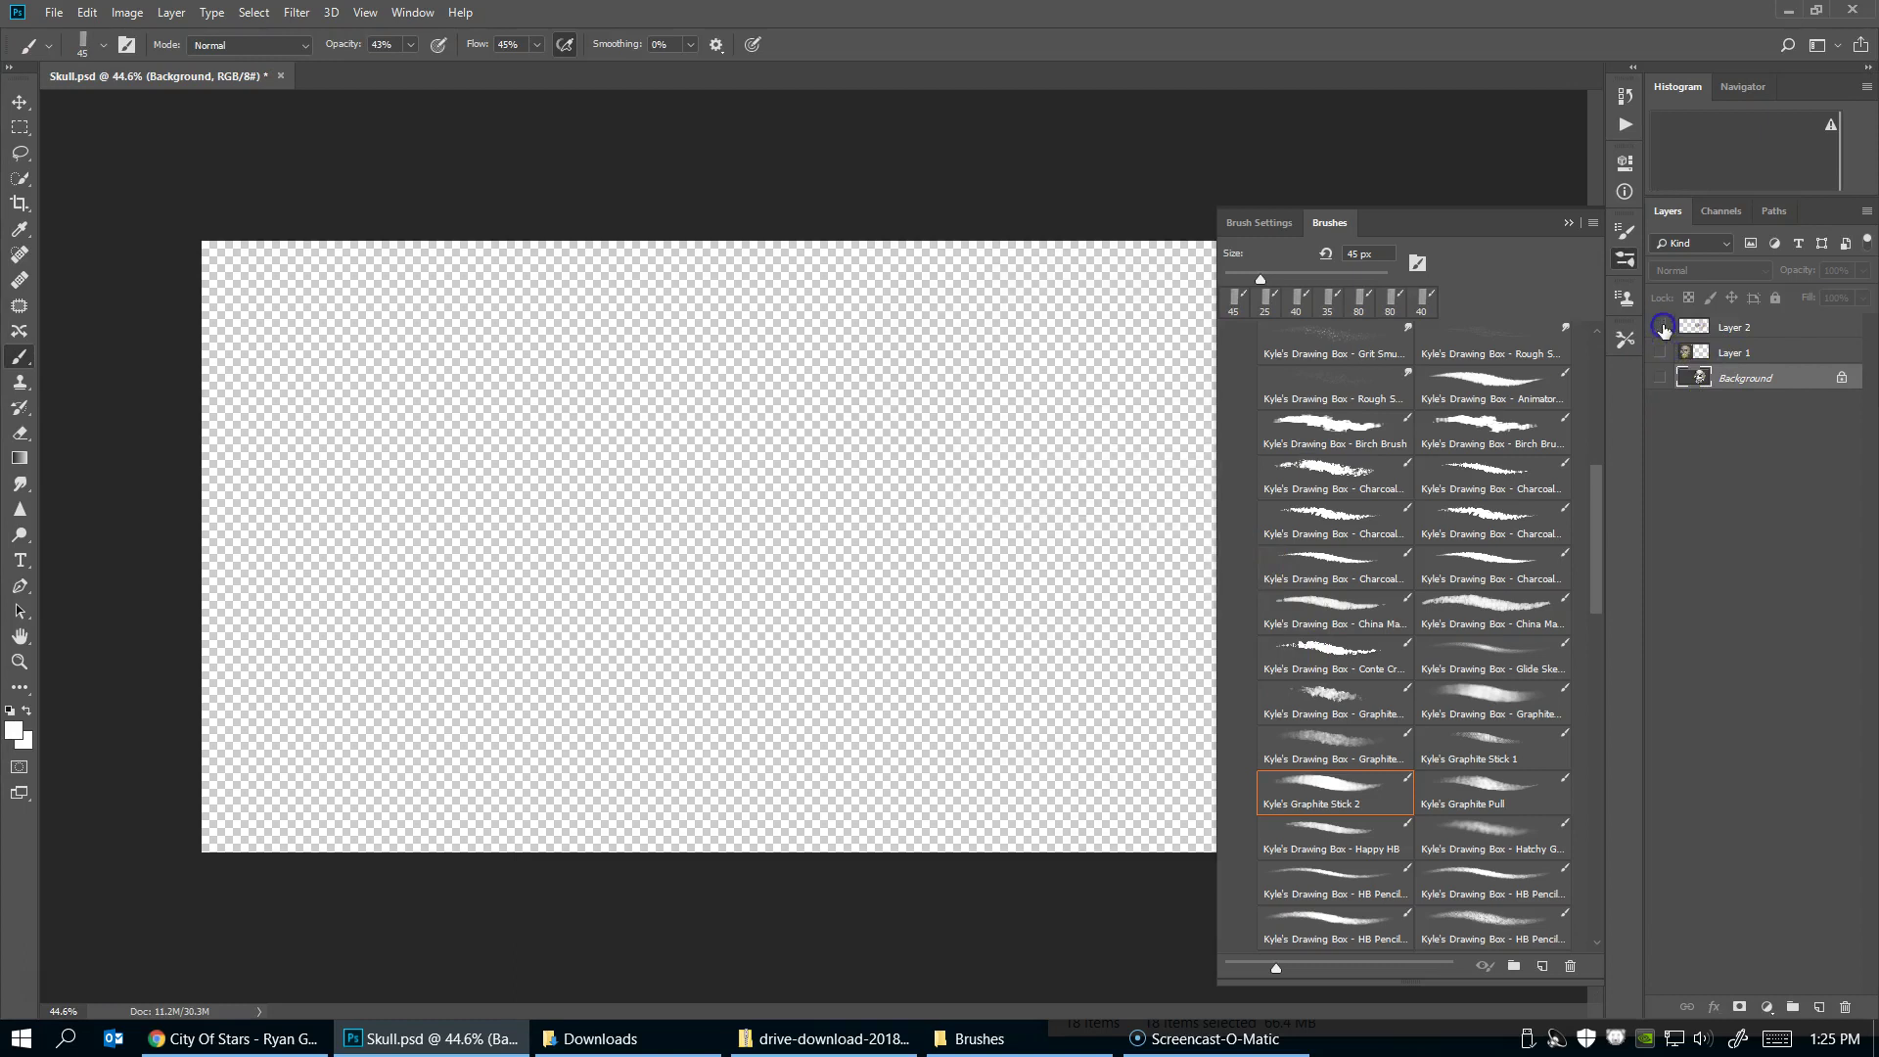
pyautogui.keyDown('shift'); pyautogui.click(1701, 329); pyautogui.keyUp('shift')
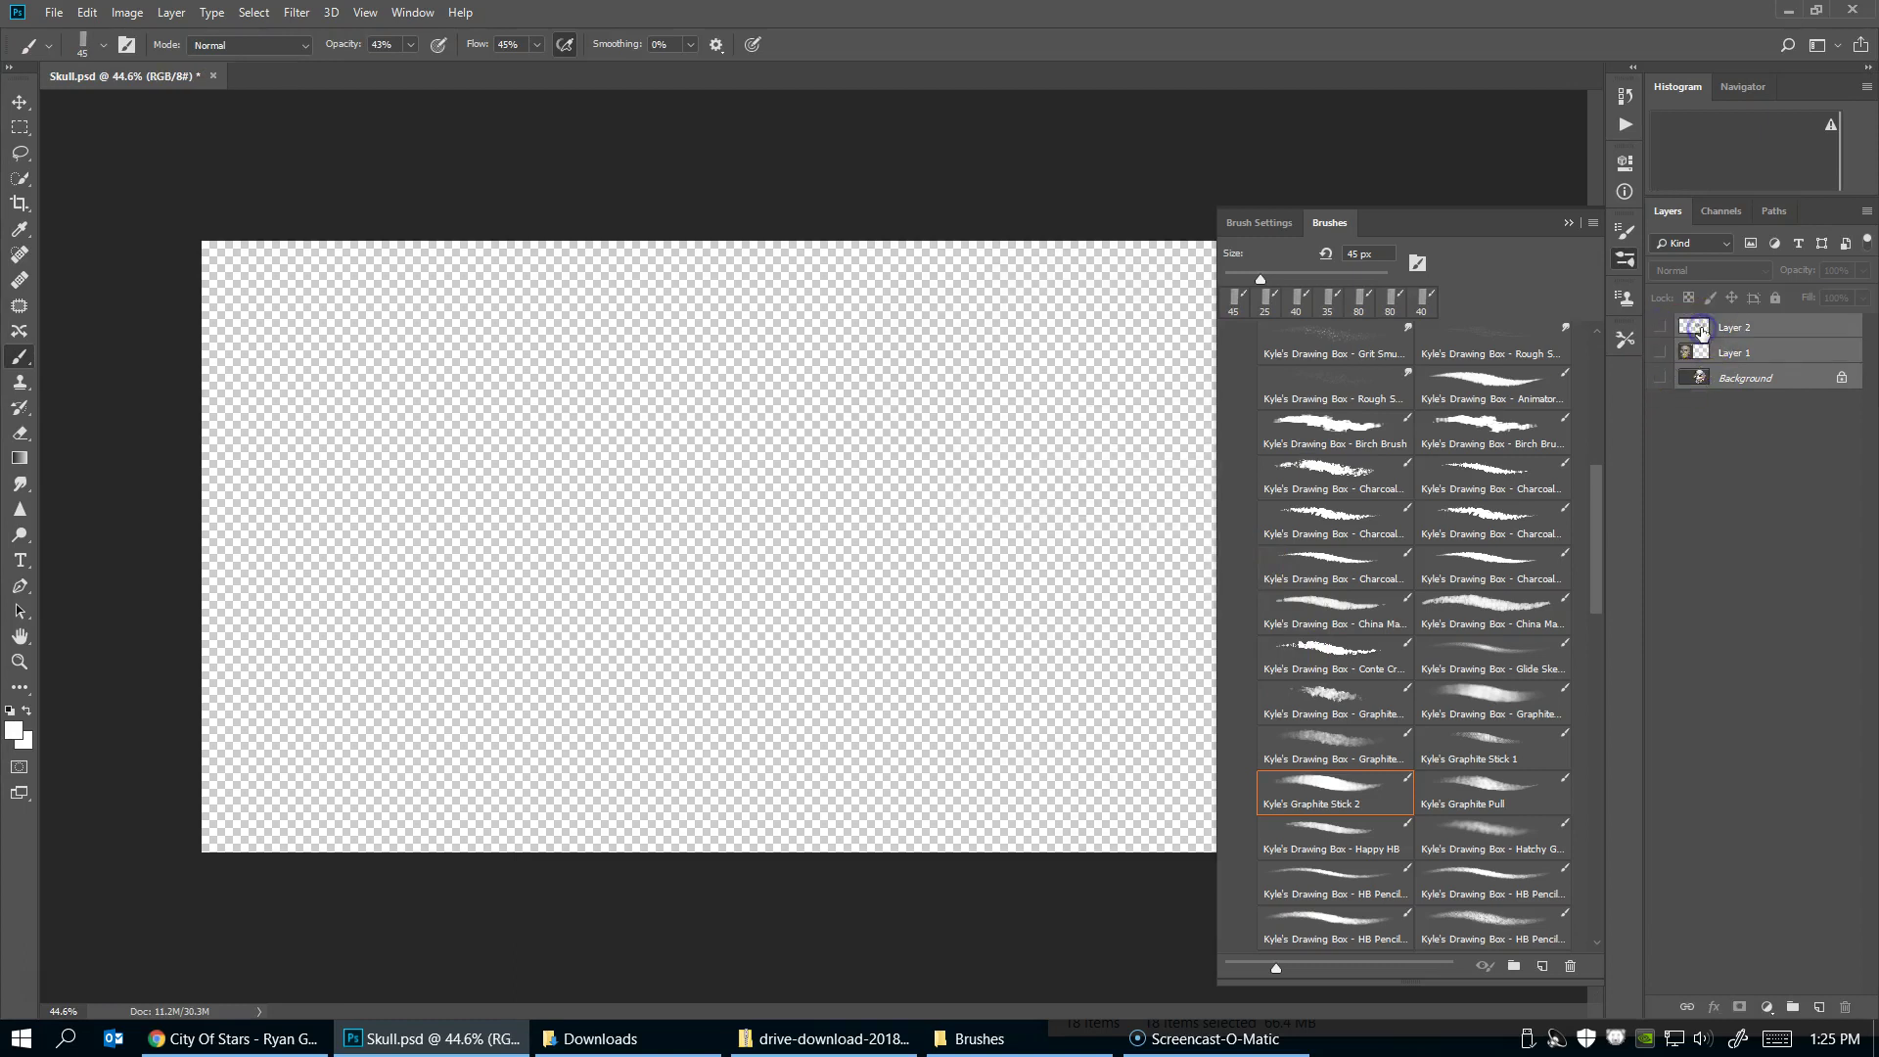
pyautogui.moveTo(1703, 335); pyautogui.dragTo(1715, 330)
pyautogui.click(1840, 378)
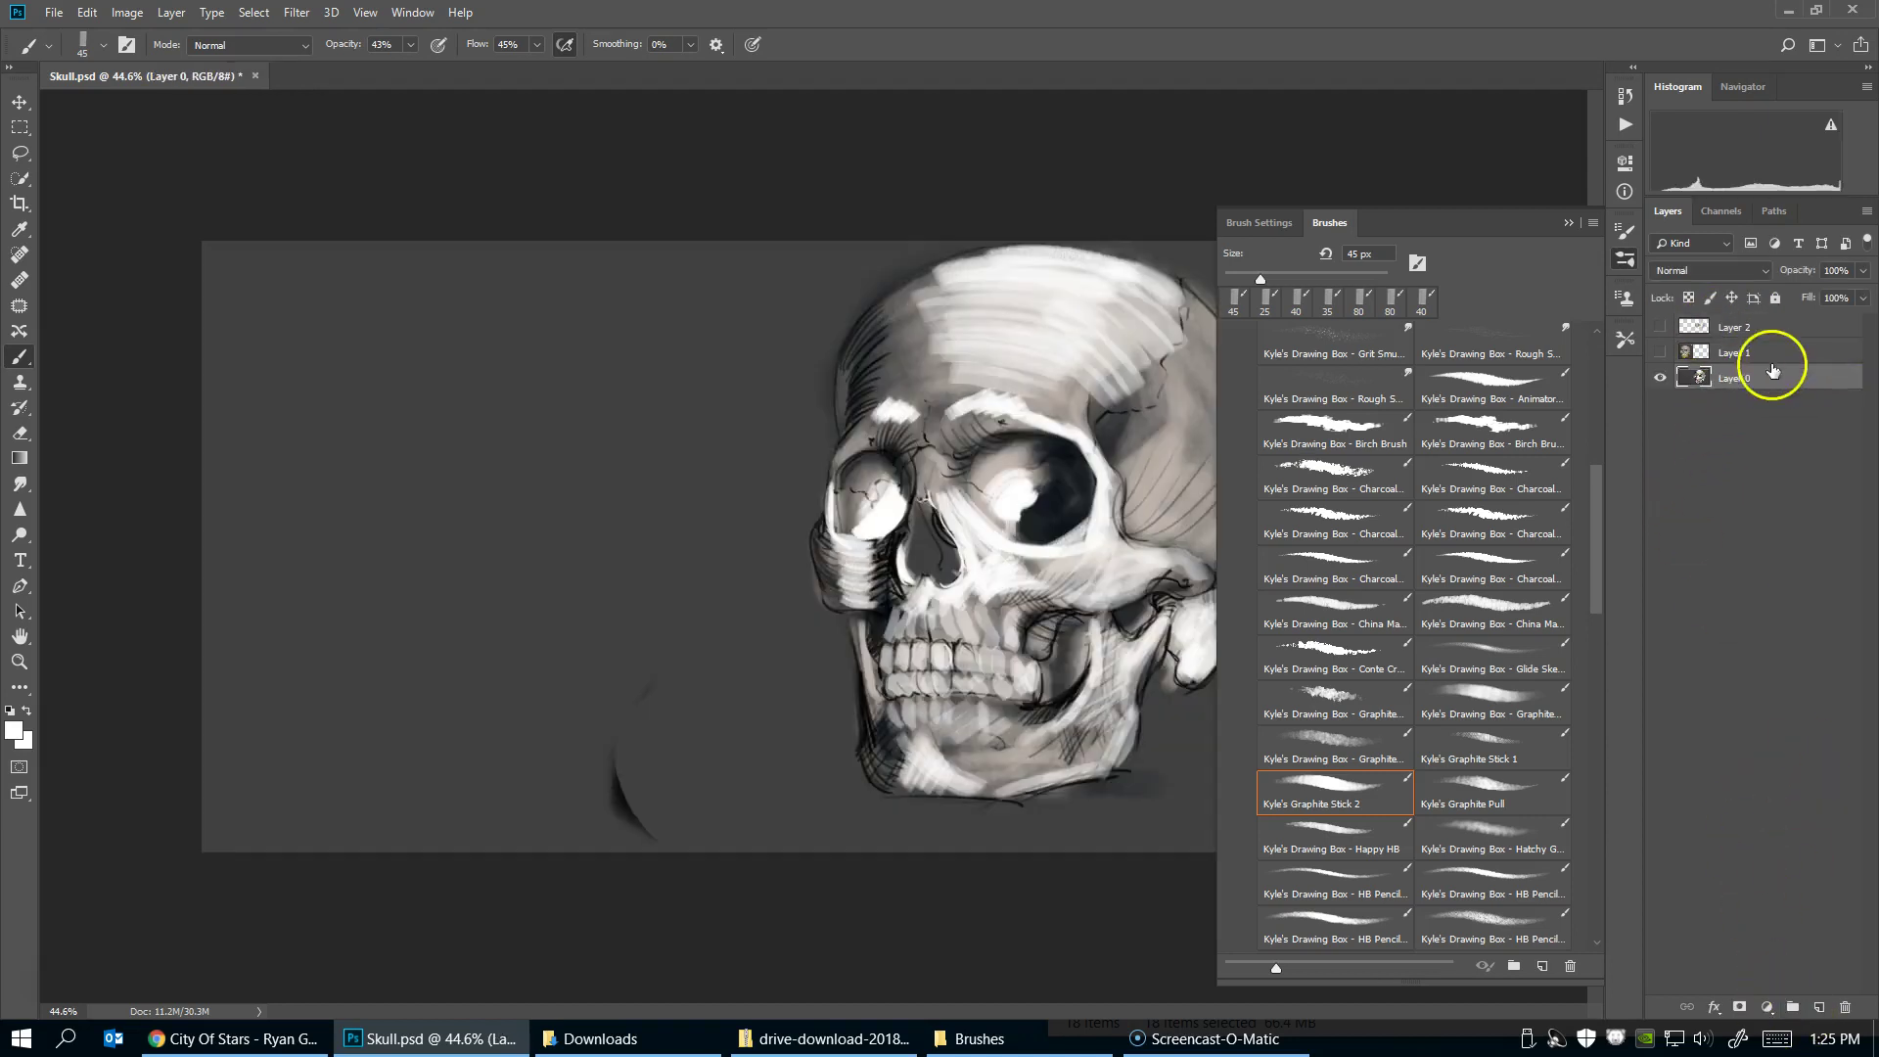
# Put the three layers into a group named 1 and hide it
pyautogui.keyDown('shift'); pyautogui.click(1747, 332); pyautogui.keyUp('shift')
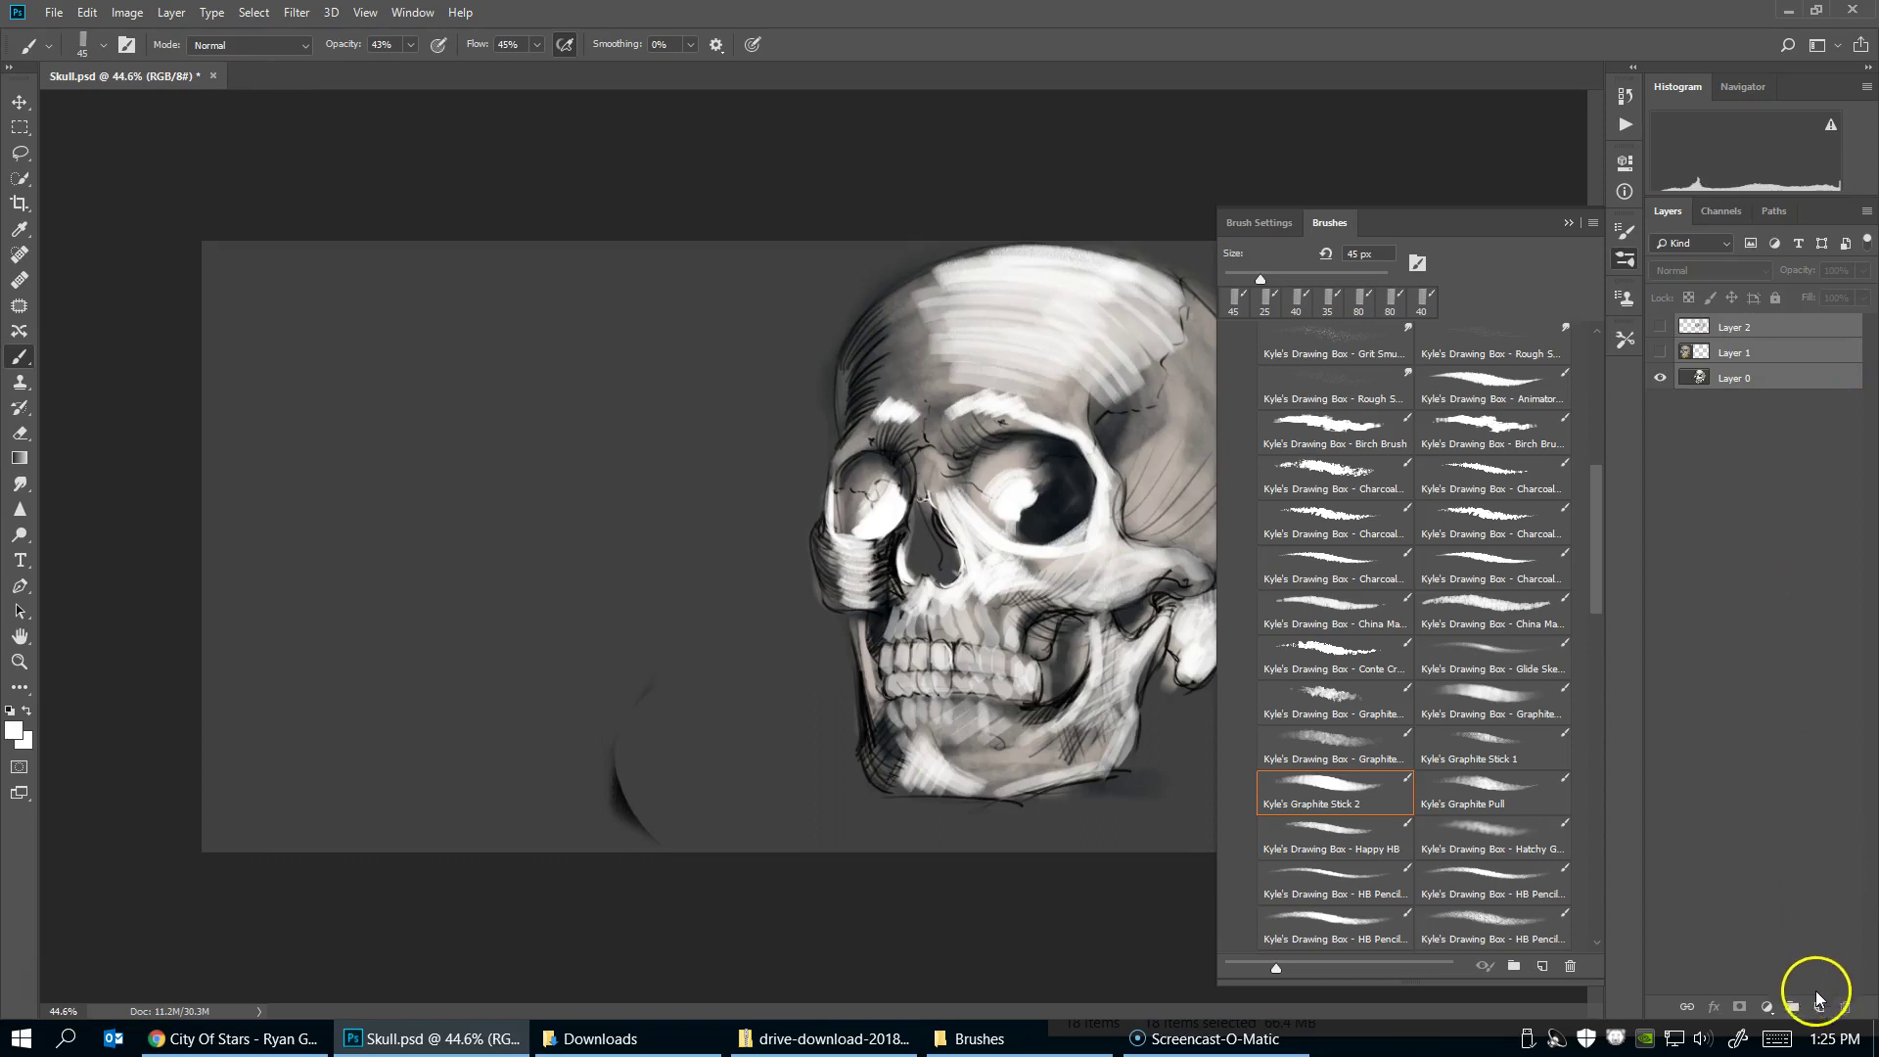
pyautogui.click(1794, 1006)
pyautogui.doubleClick(1731, 326)
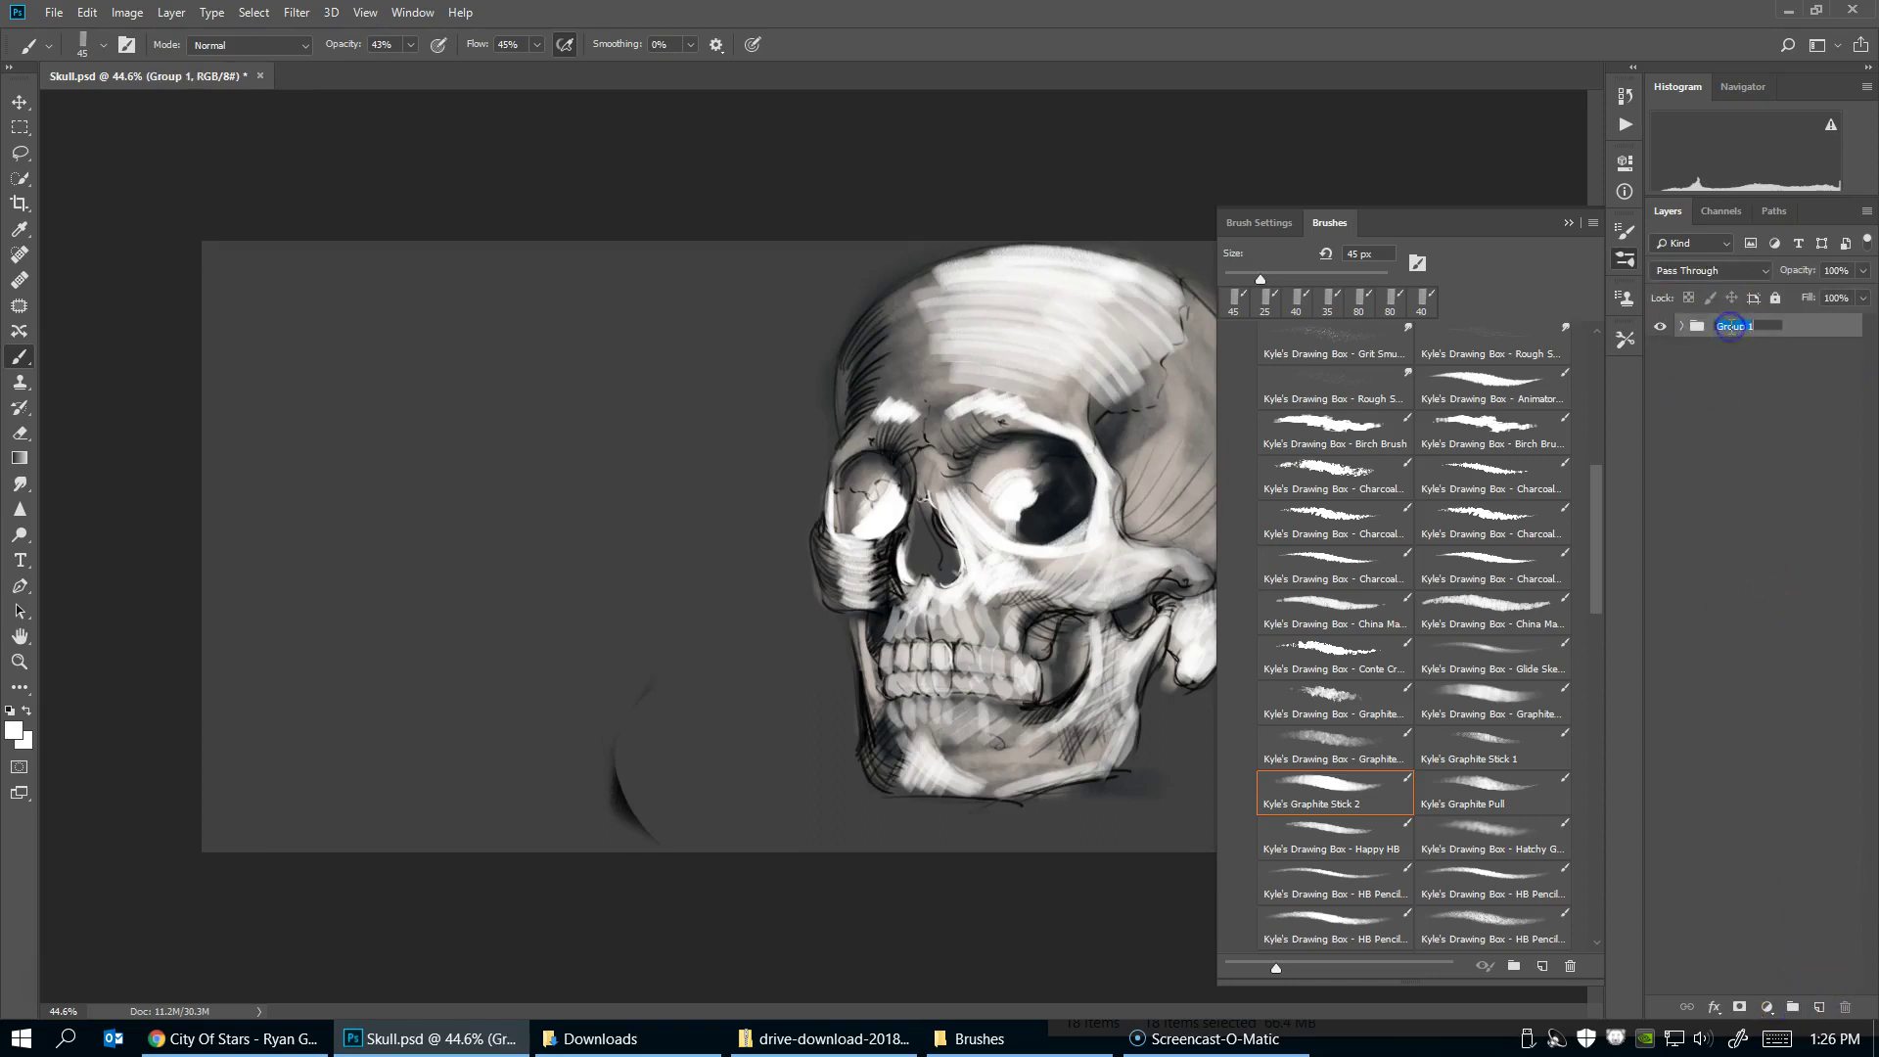
pyautogui.write('1')
pyautogui.press('Return')
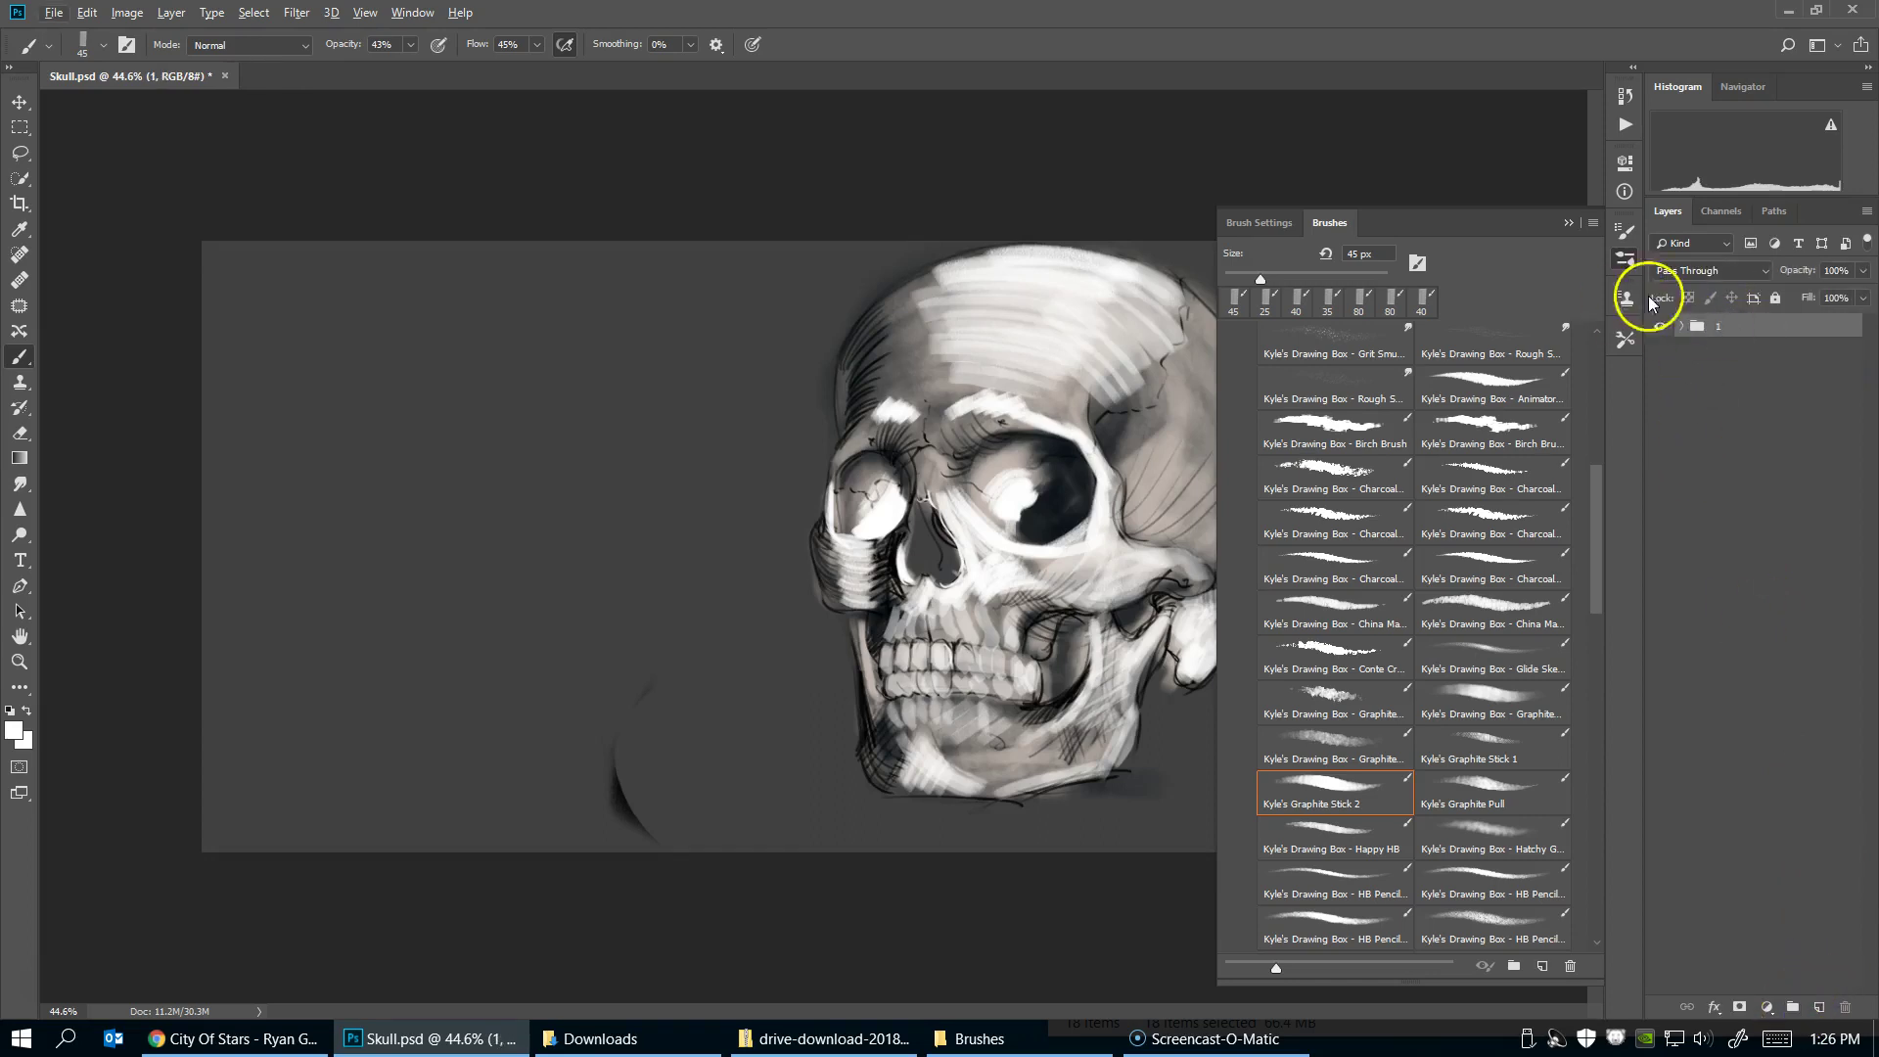
pyautogui.click(1659, 327)
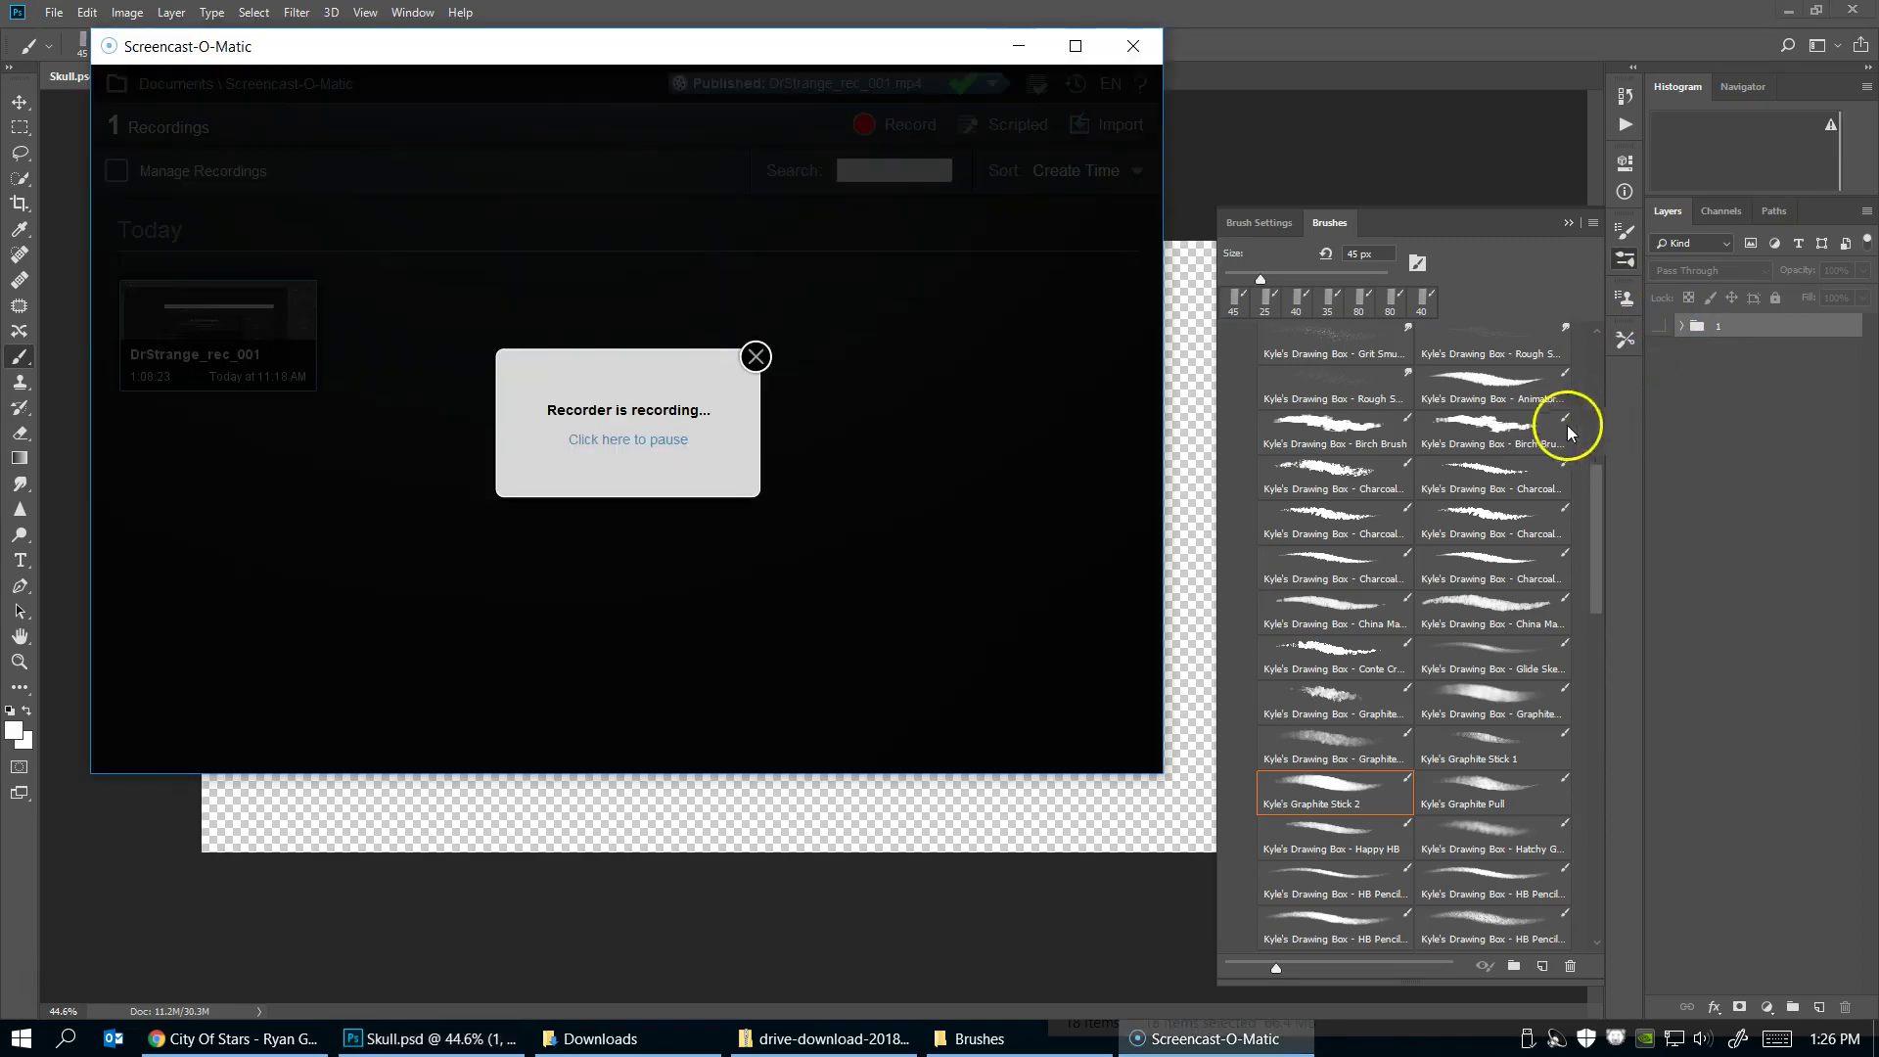
pyautogui.hotkey('alt', 'Tab')
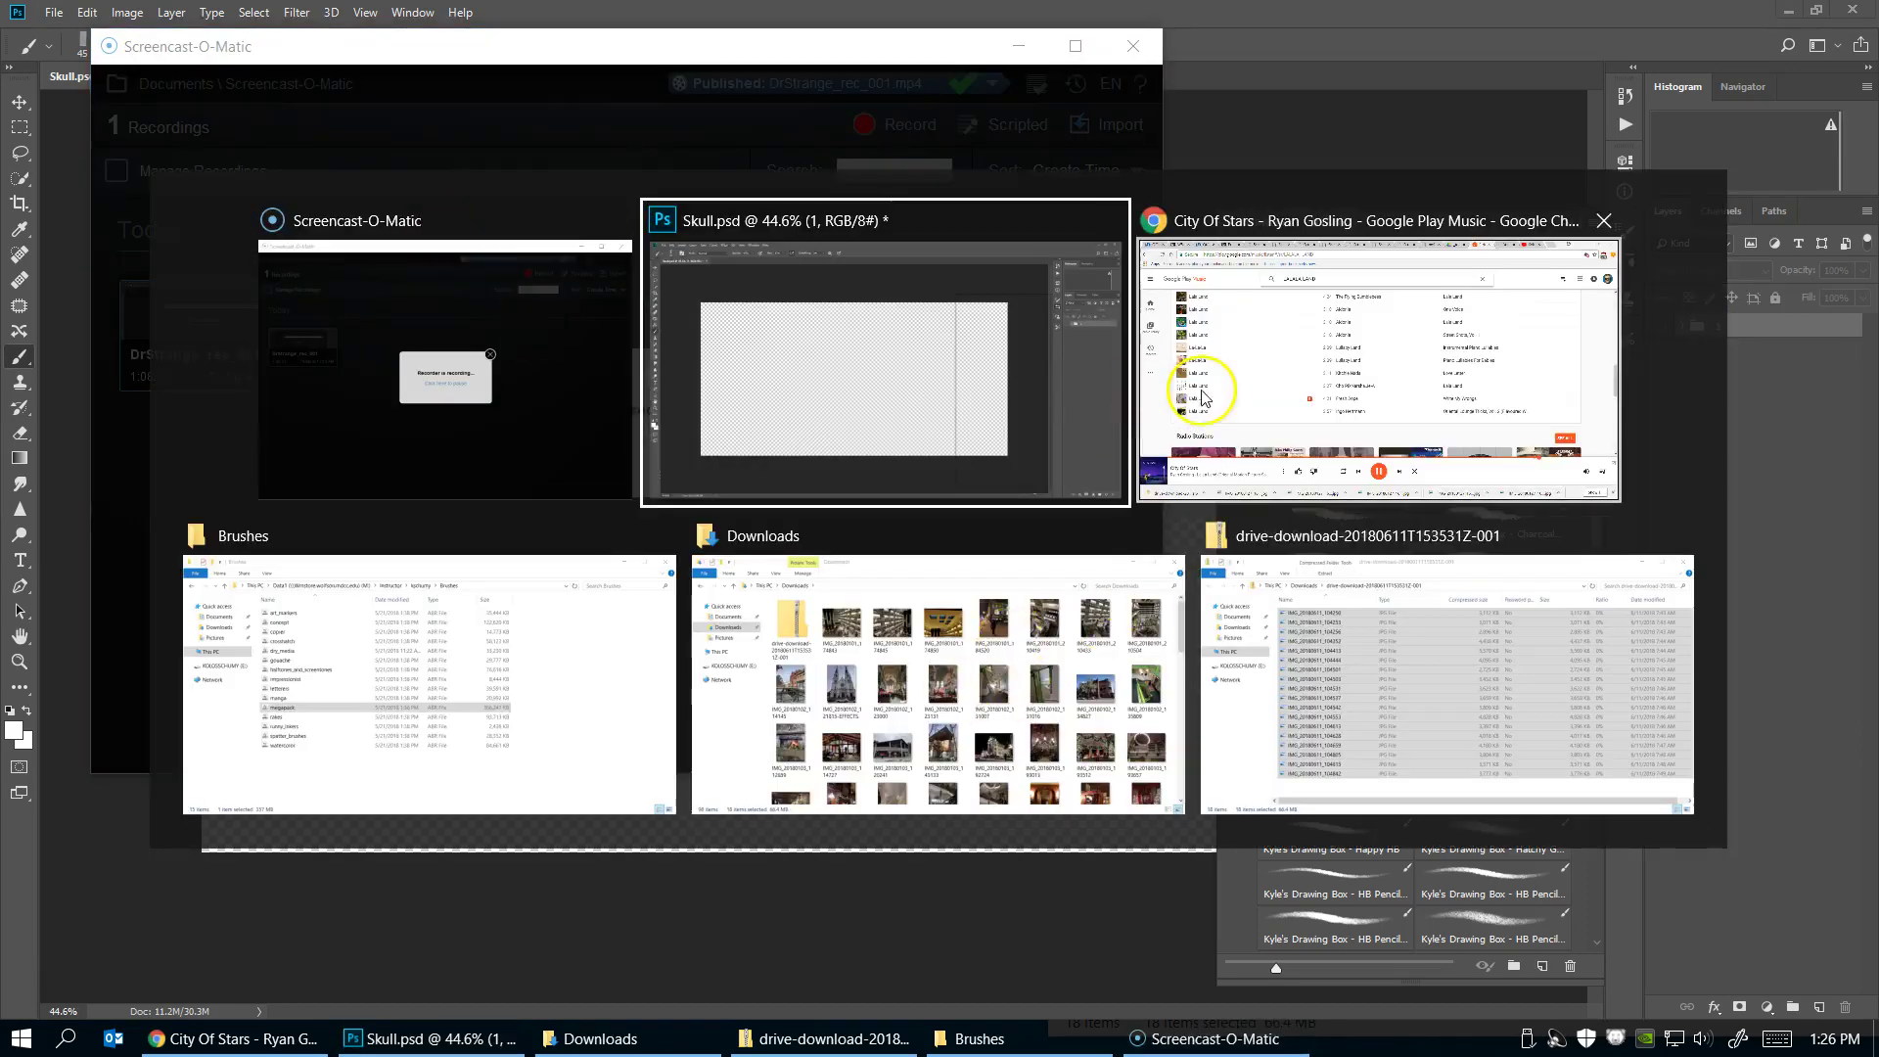
# Copy the 3D skull screenshot from its Chrome tab and return to Skull.psd
pyautogui.click(1203, 397)
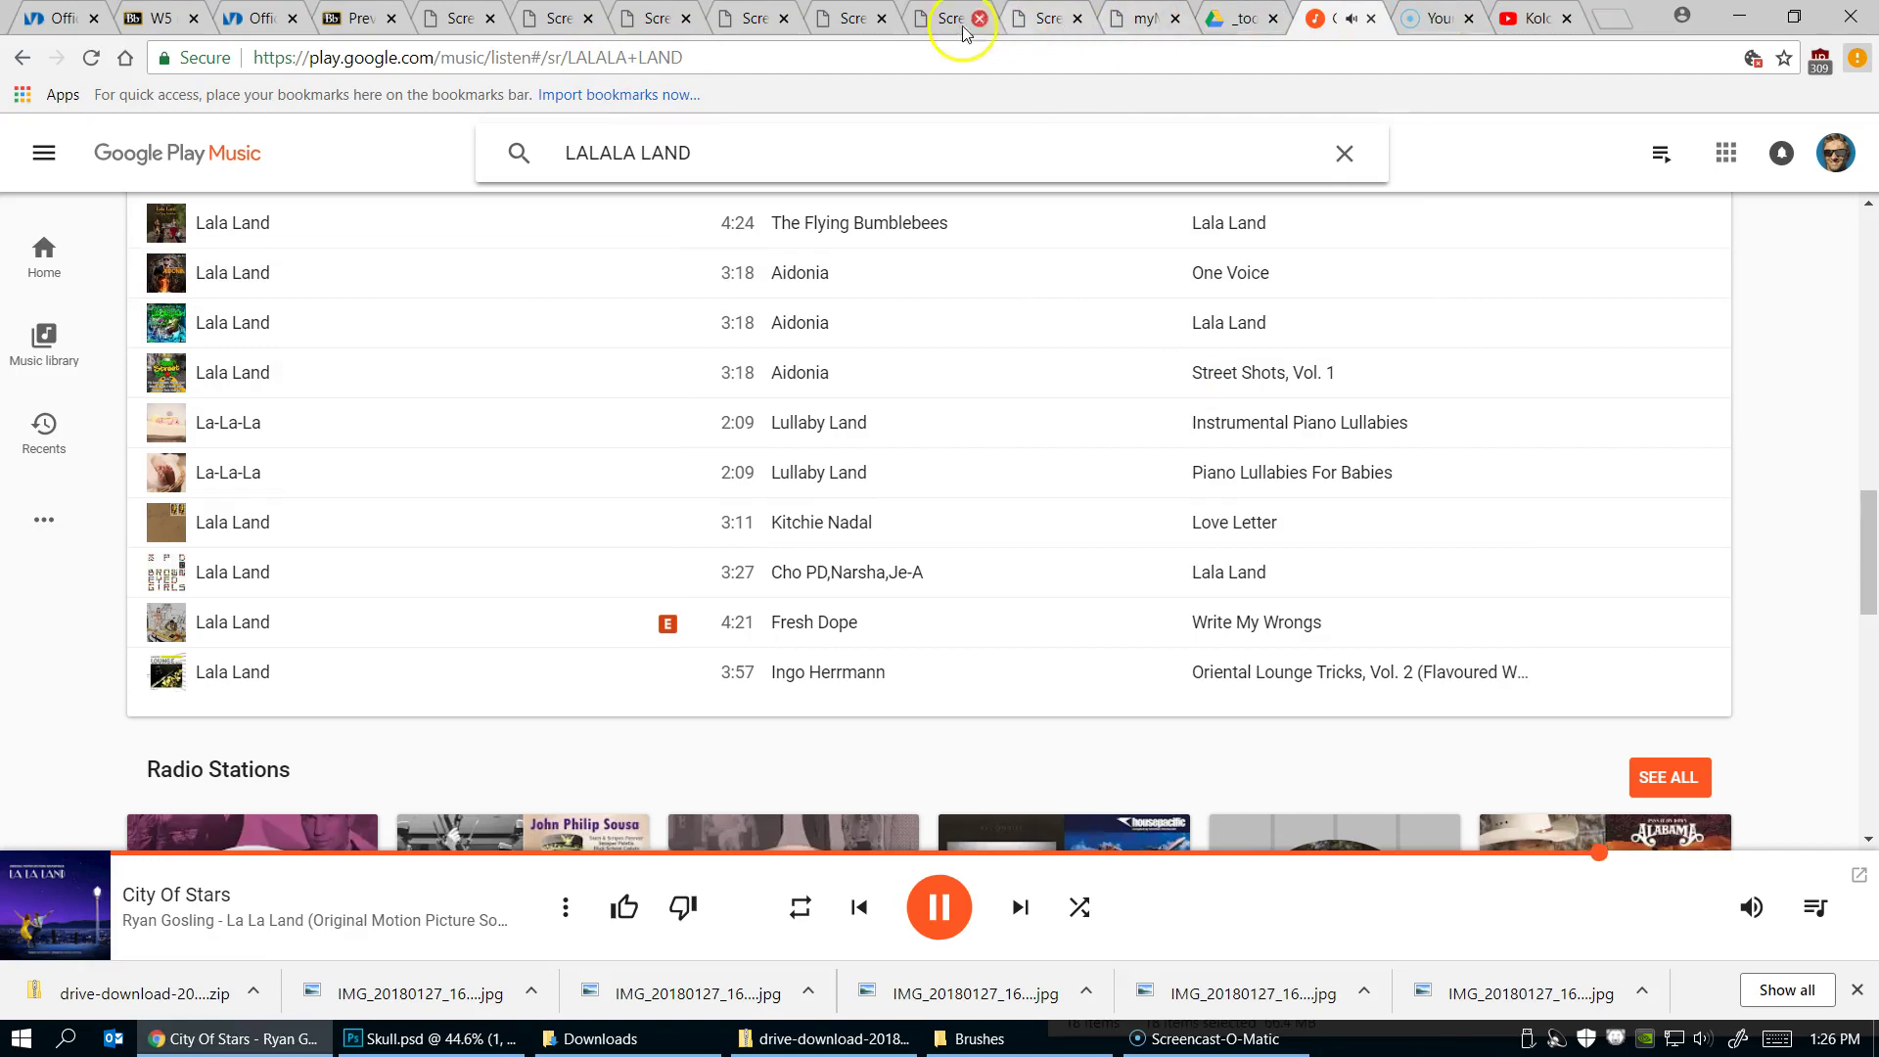
pyautogui.click(455, 19)
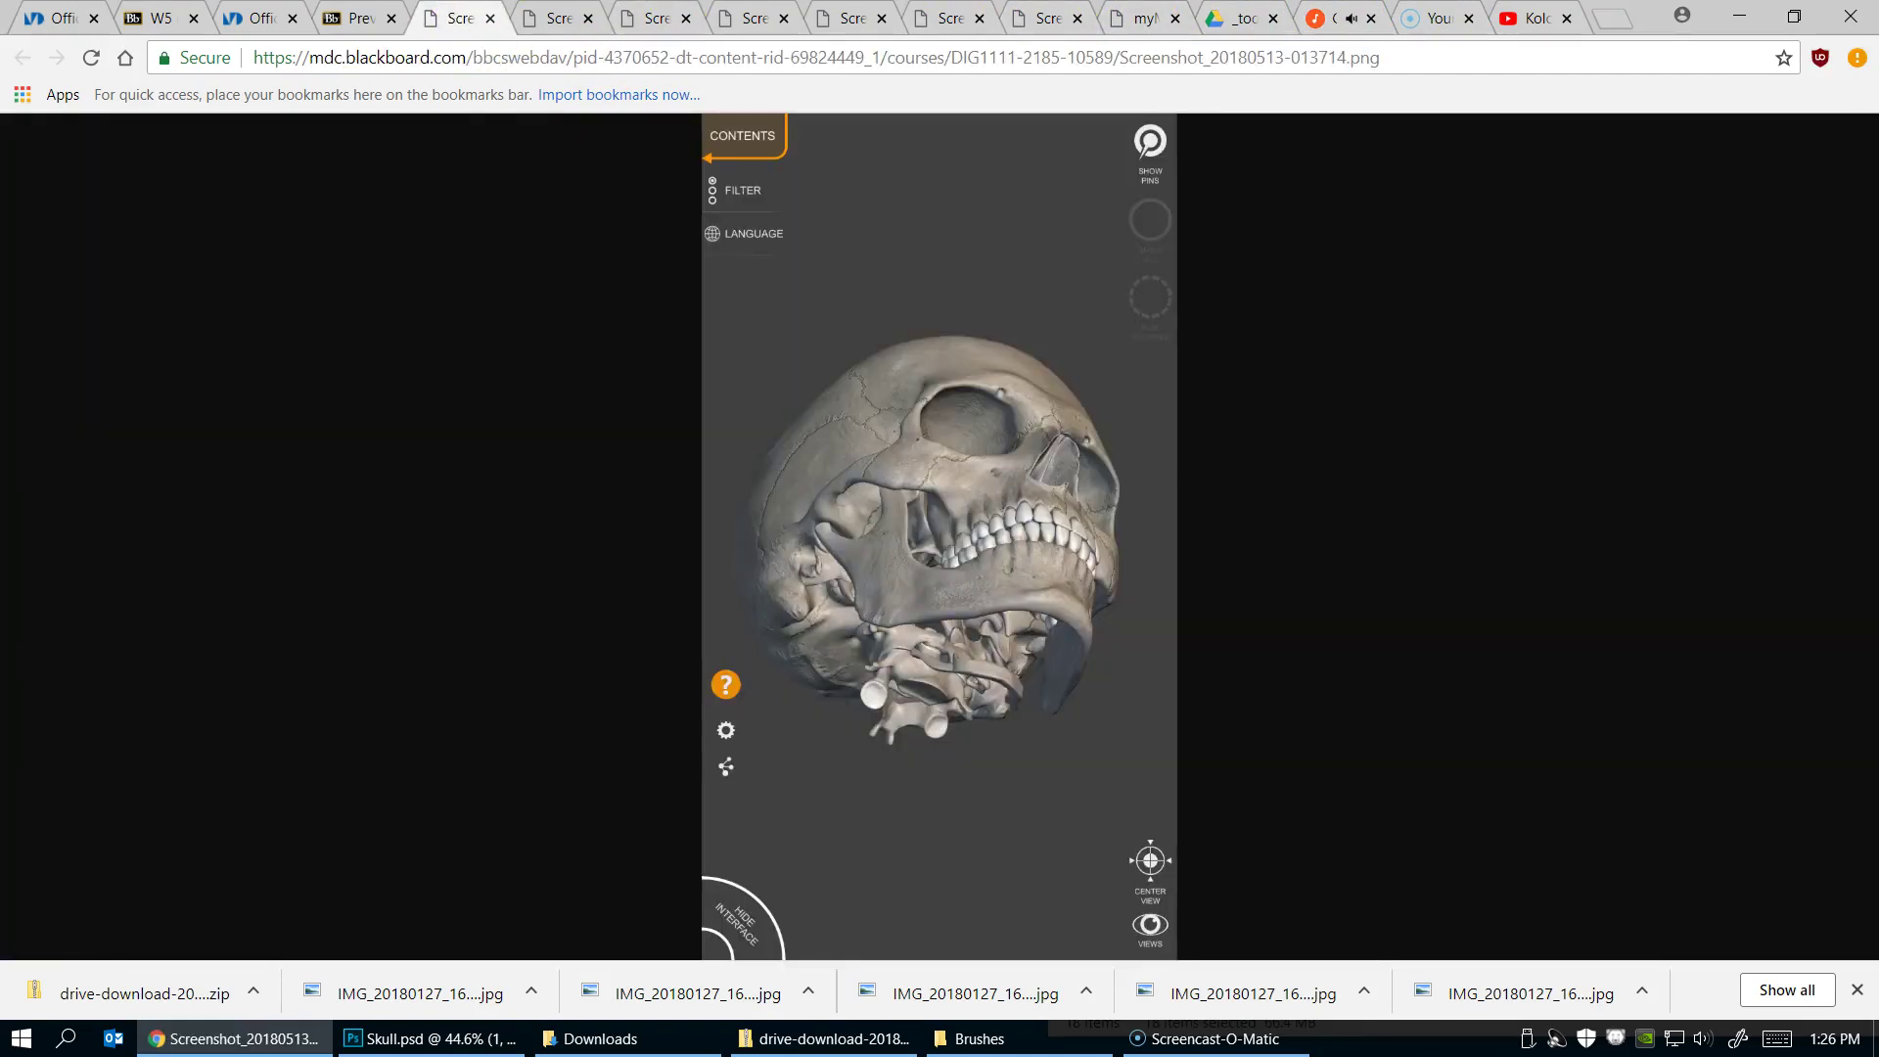
pyautogui.rightClick(966, 520)
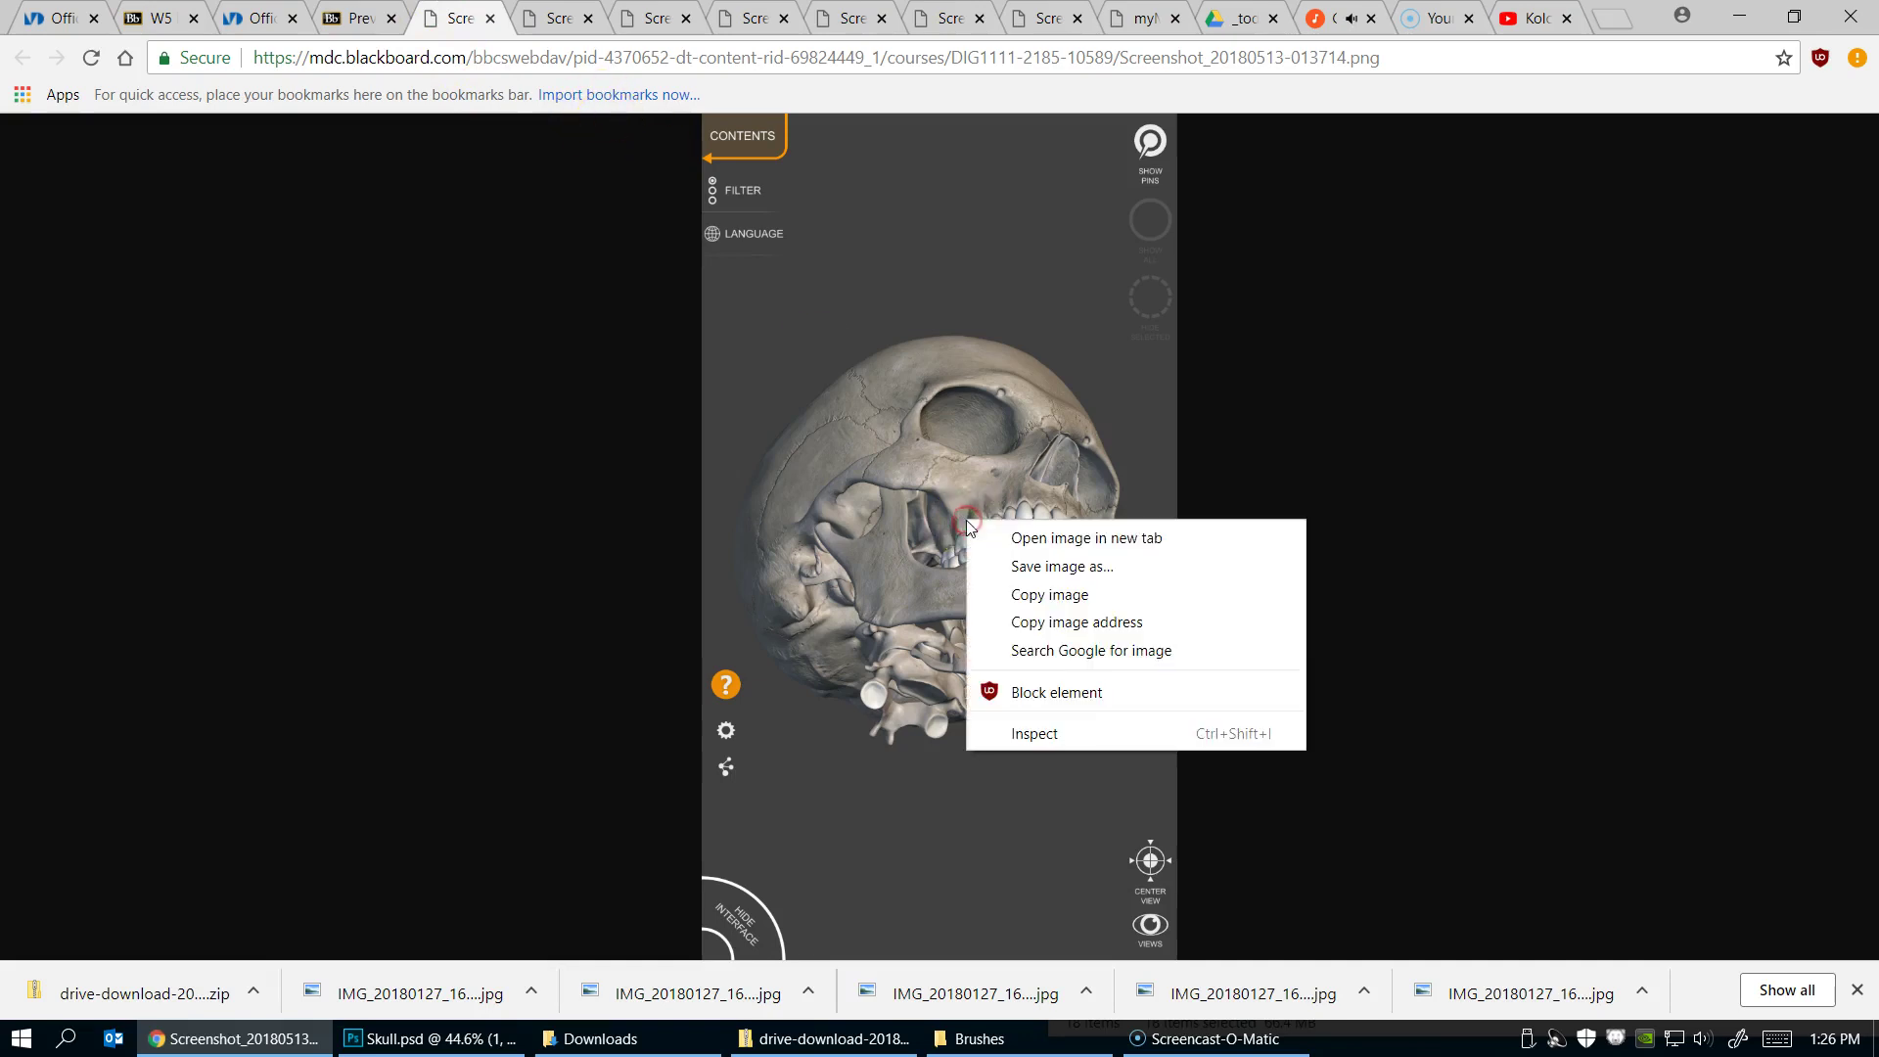
pyautogui.click(1050, 594)
pyautogui.hotkey('alt', 'Tab')
pyautogui.hotkey('alt', 'Tab')
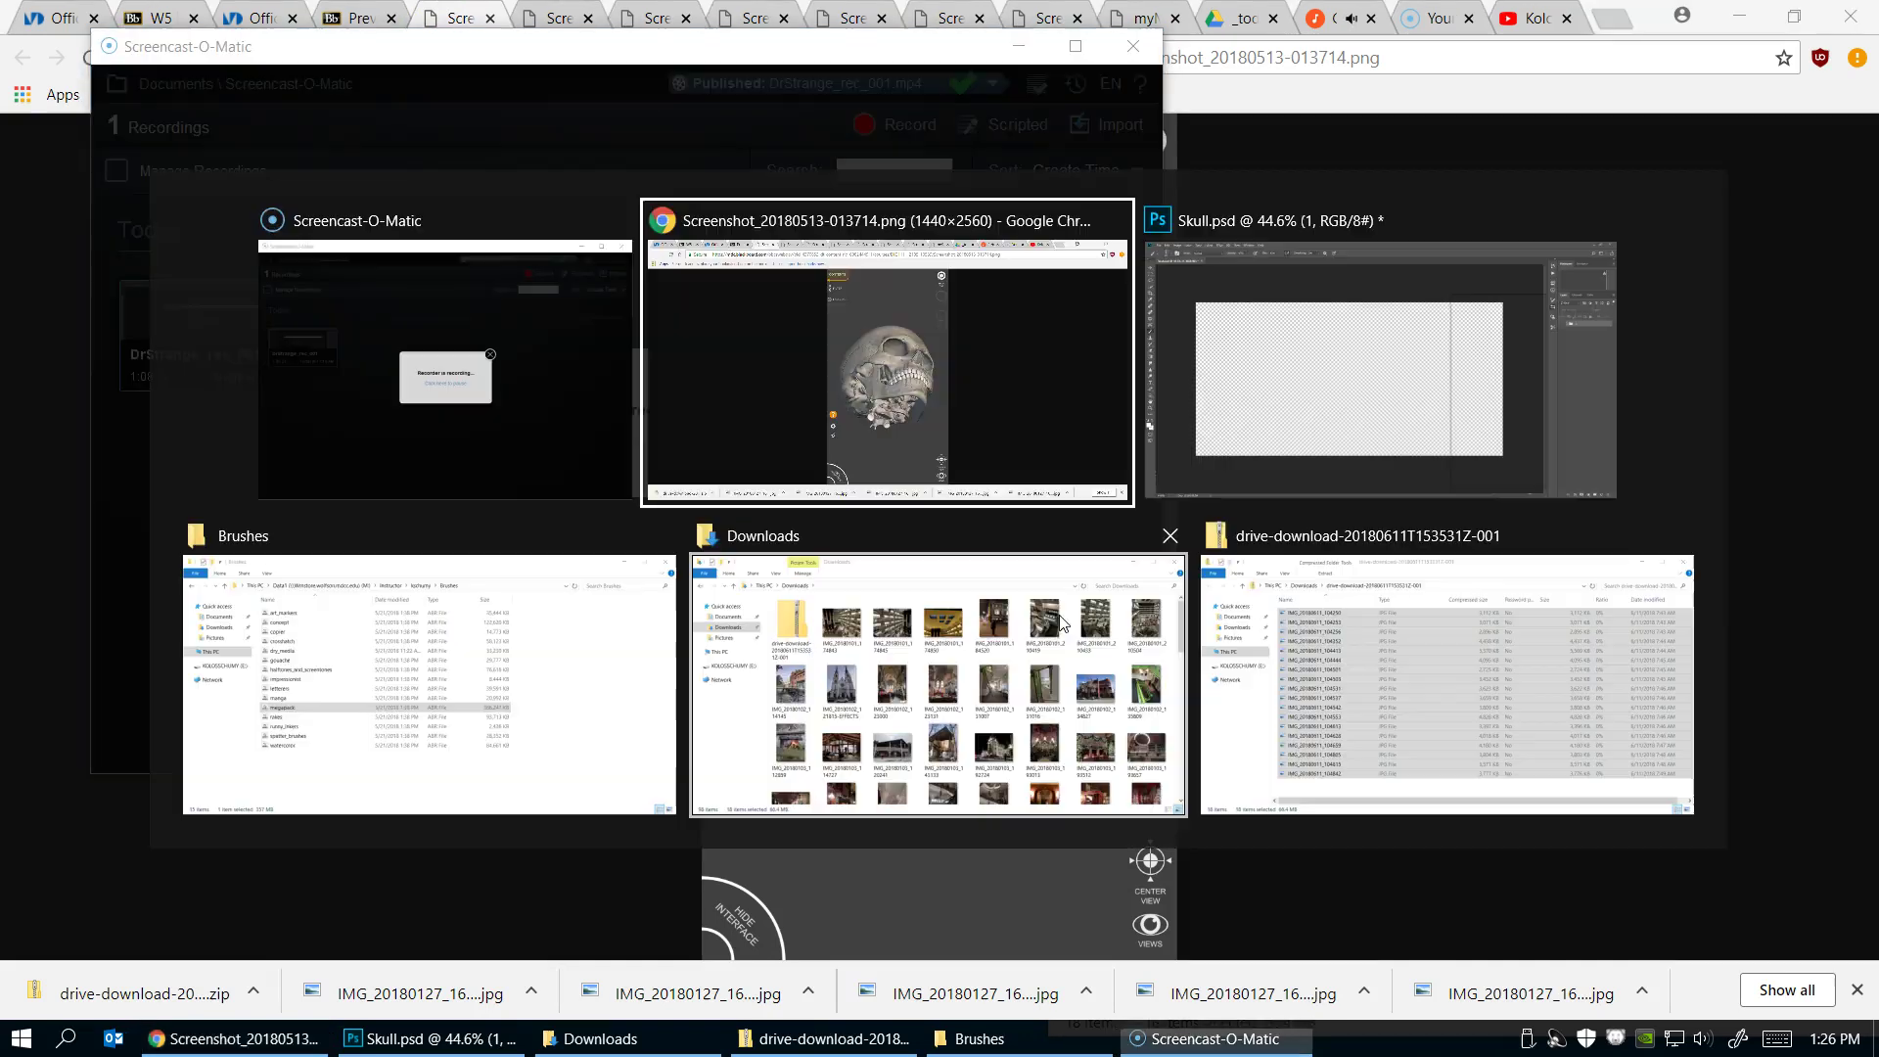
pyautogui.click(1192, 350)
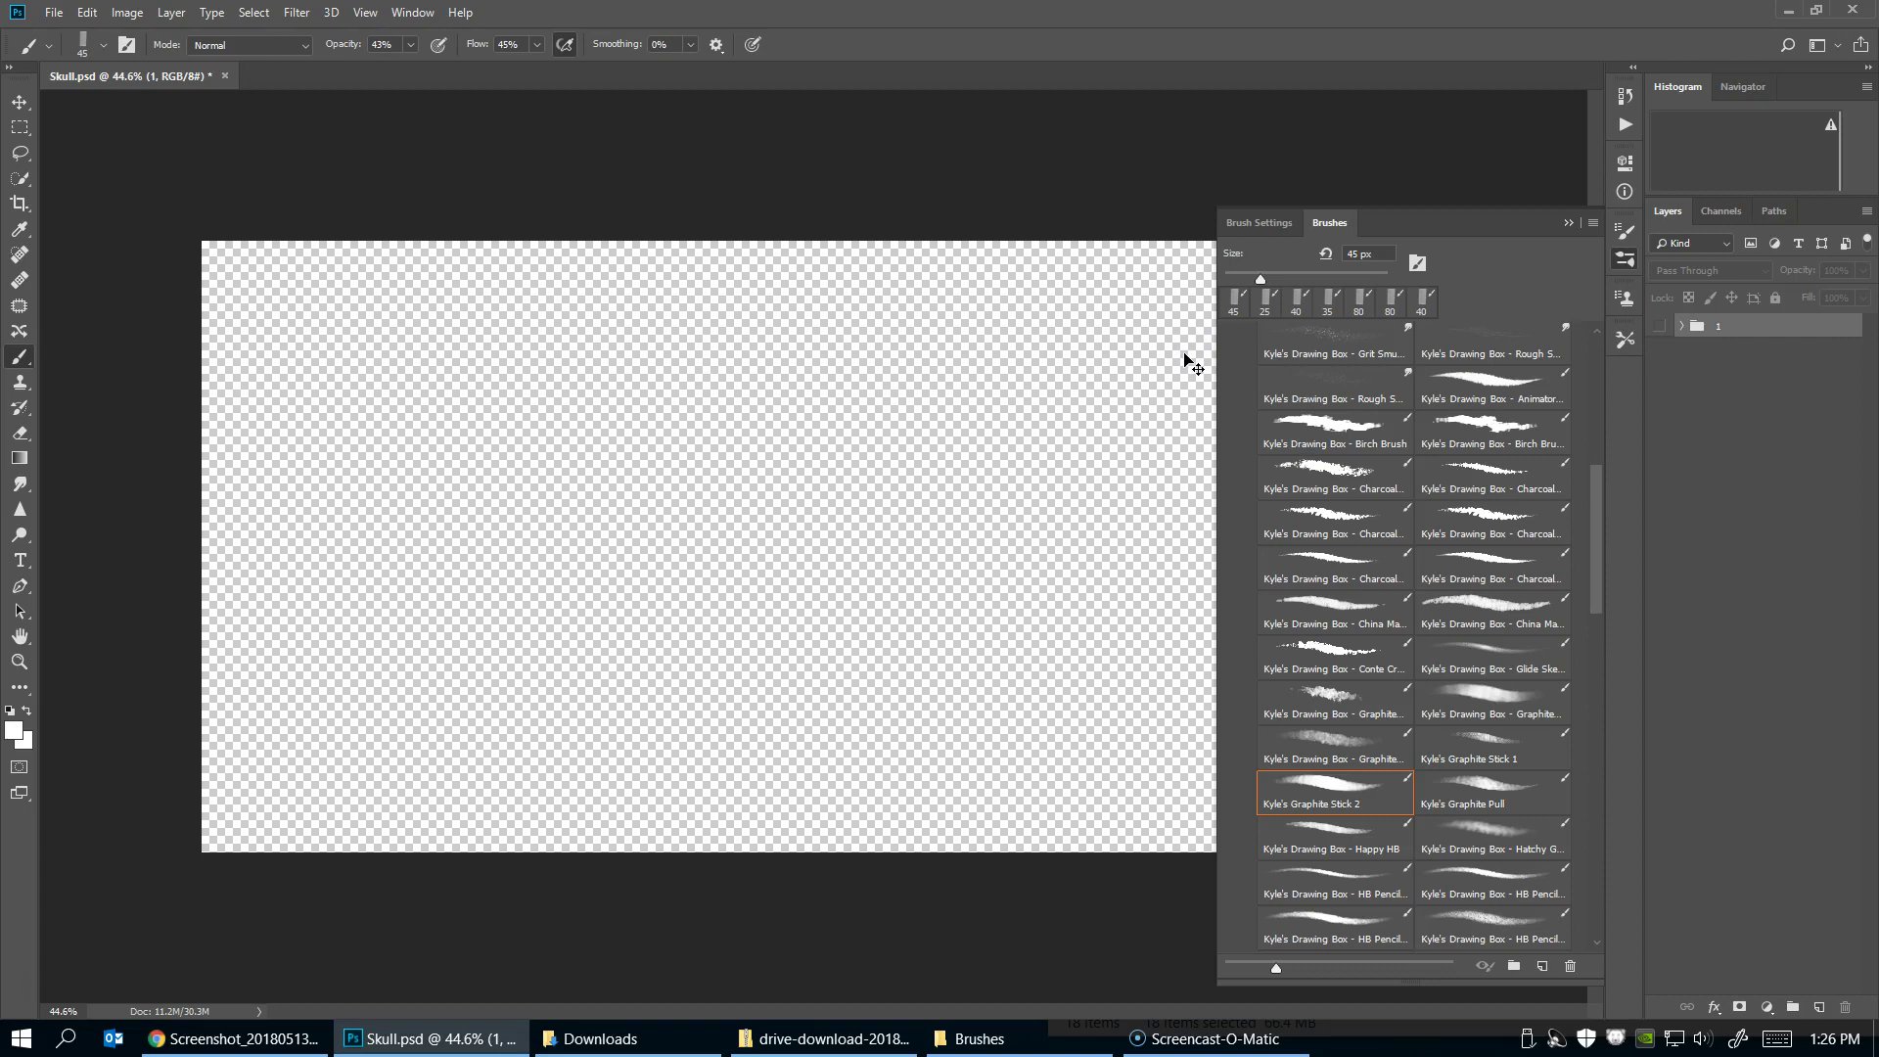
# Paste the skull reference, move it to the canvas's left, and add Layer 4 beneath it
pyautogui.hotkey('ctrl', 'v')
pyautogui.press('v')
pyautogui.moveTo(822, 696); pyautogui.dragTo(533, 439)
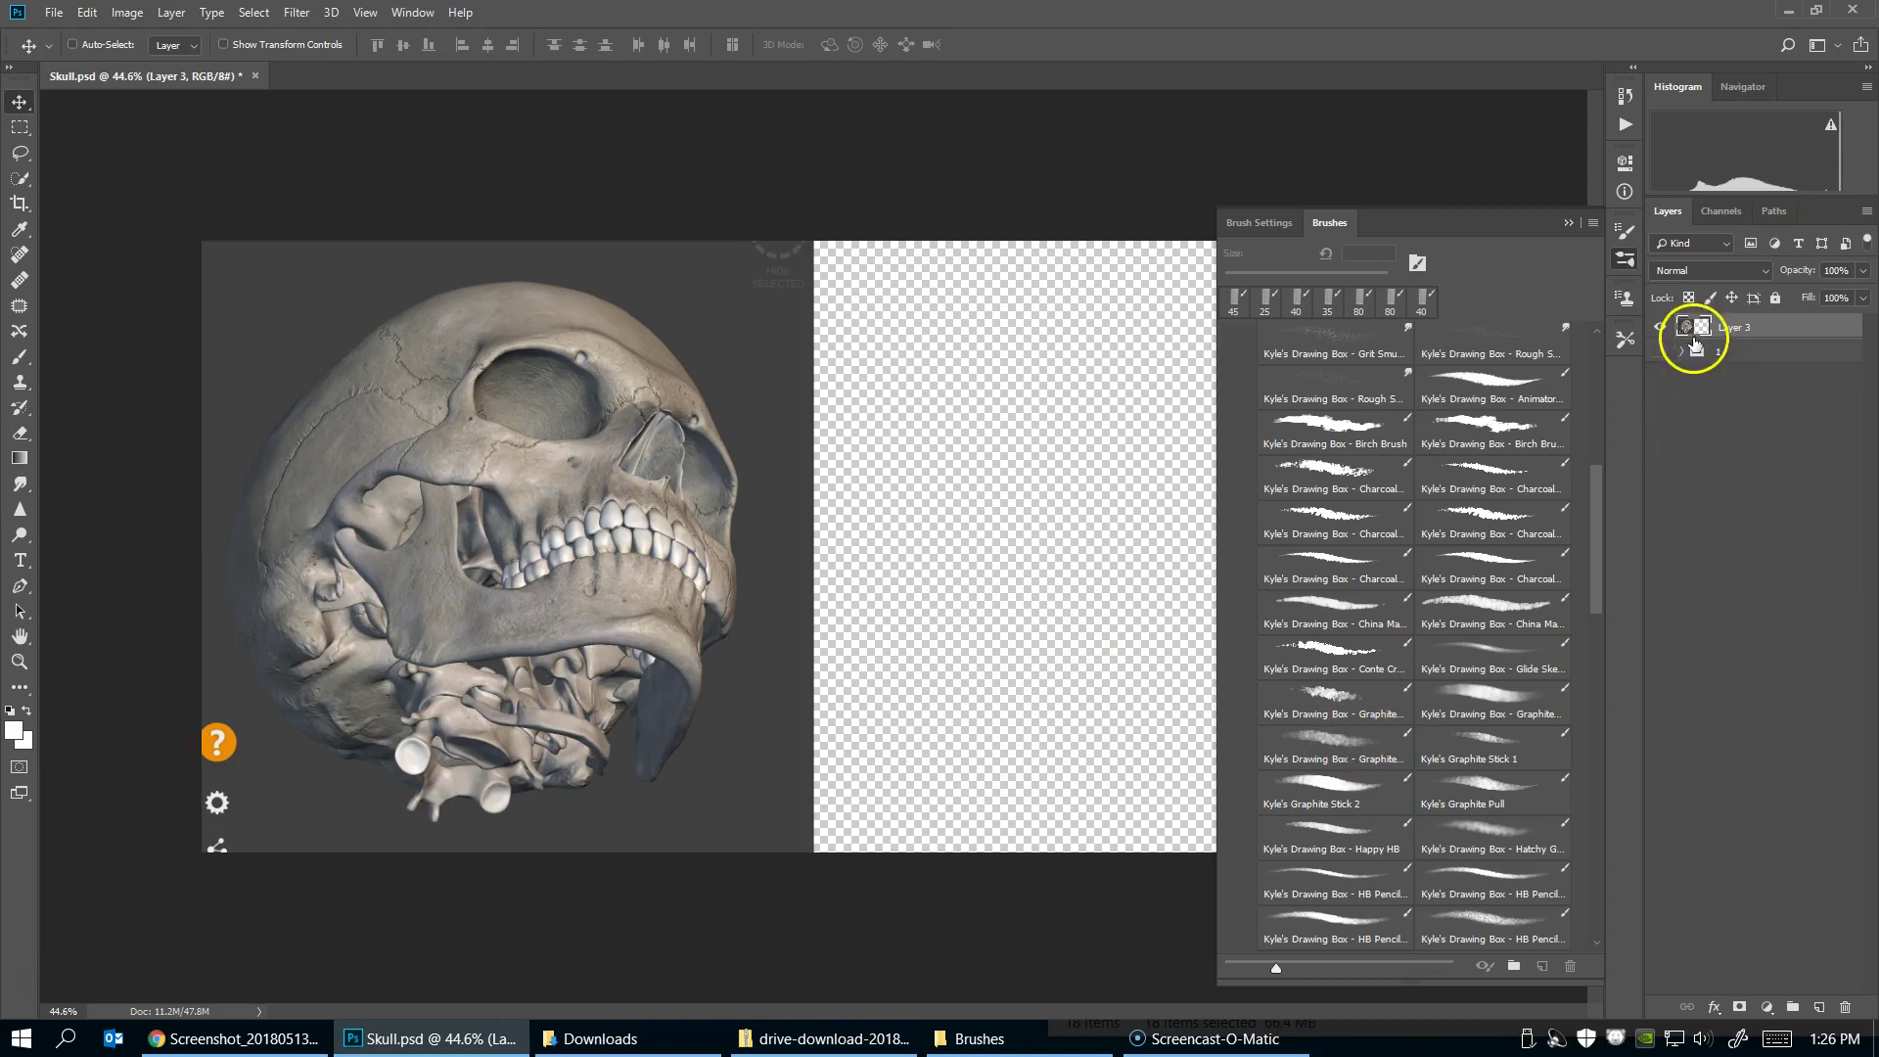
pyautogui.click(1819, 1007)
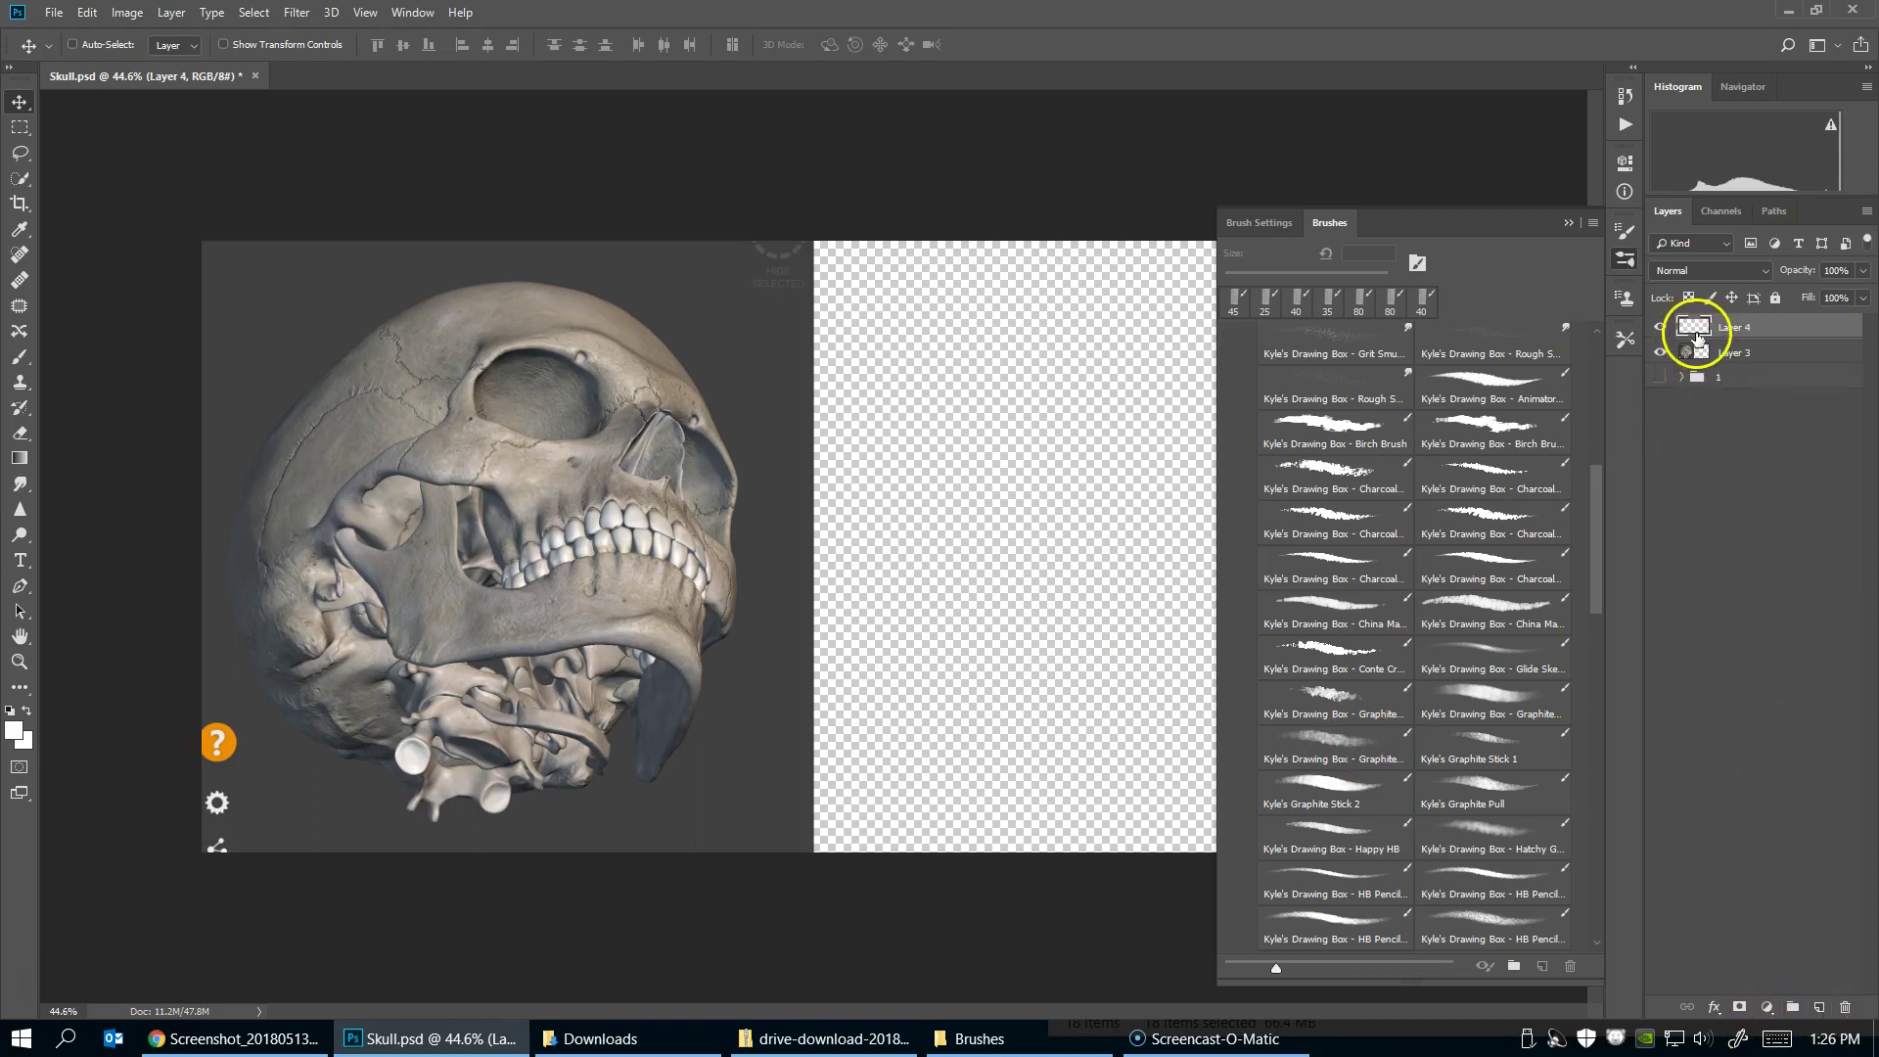
pyautogui.moveTo(1694, 329); pyautogui.dragTo(1704, 364)
# Fill Layer 4 with dark grey, add empty Layer 5 on top, and save
pyautogui.click(87, 11)
pyautogui.click(122, 305)
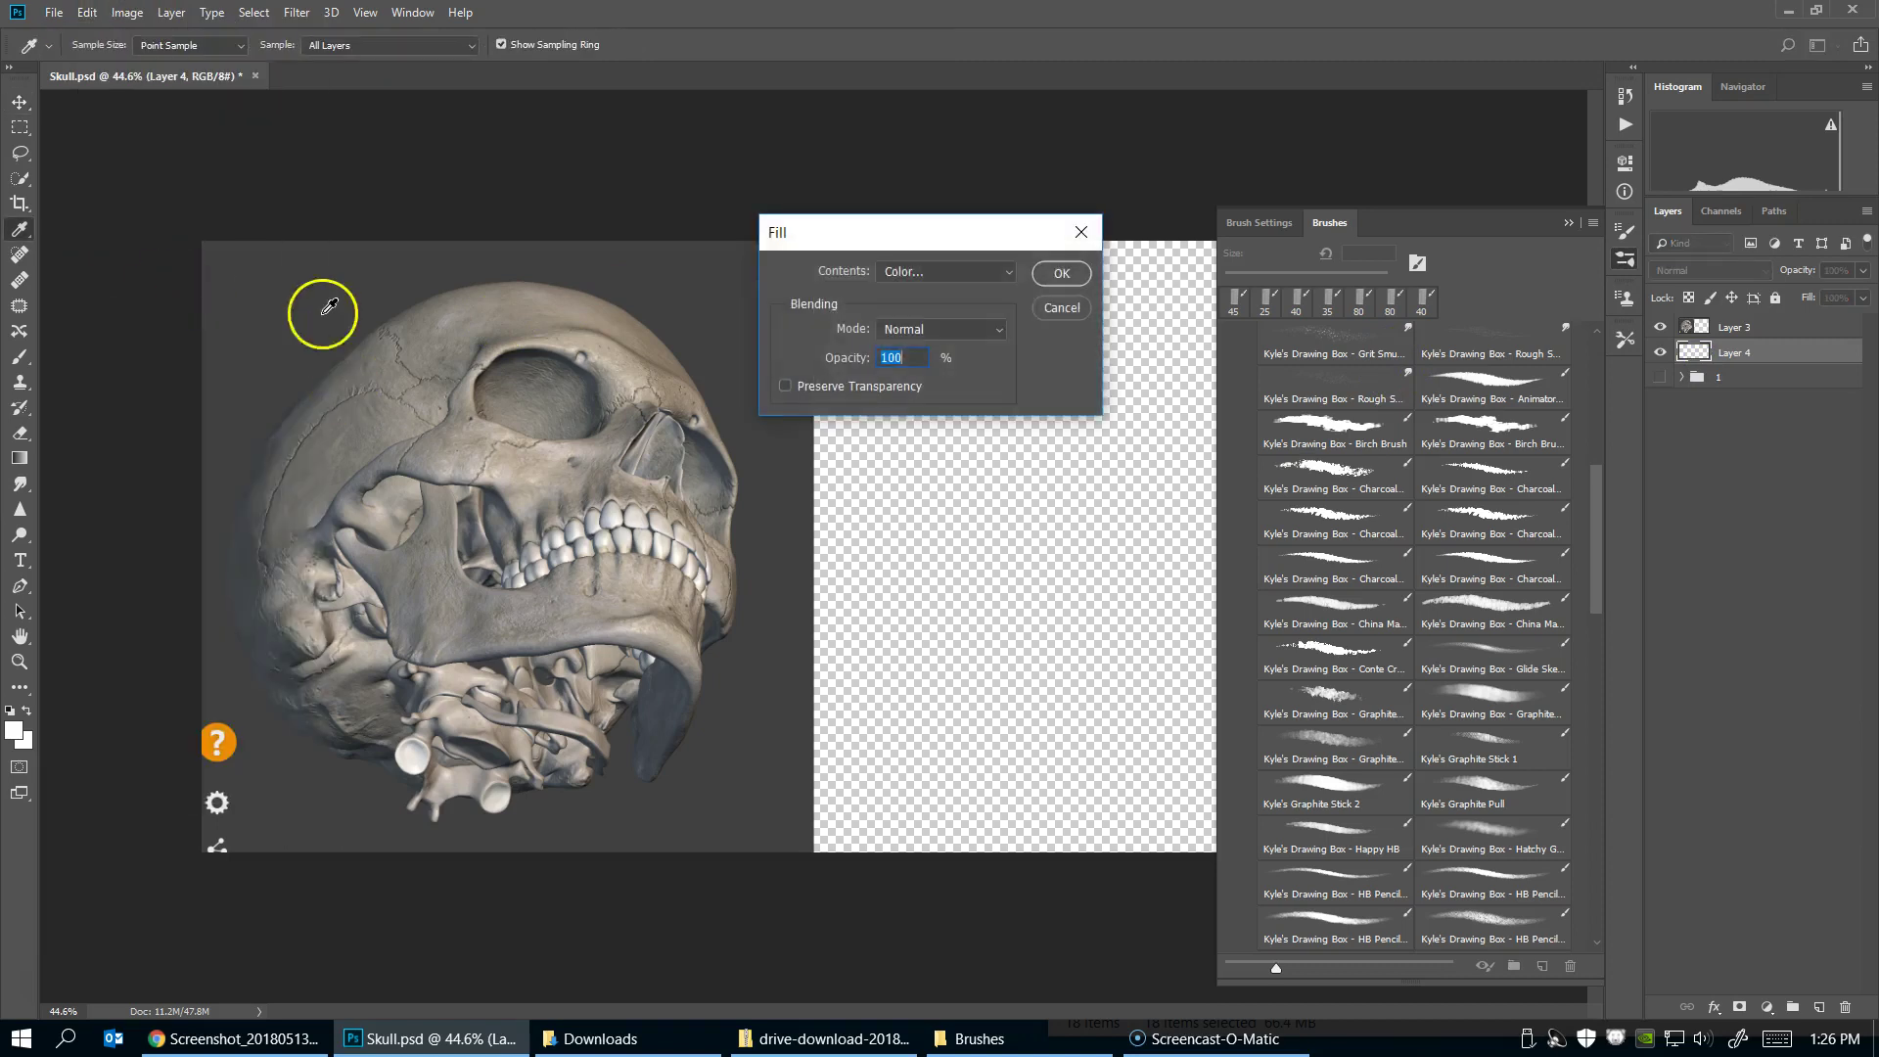
pyautogui.click(1061, 273)
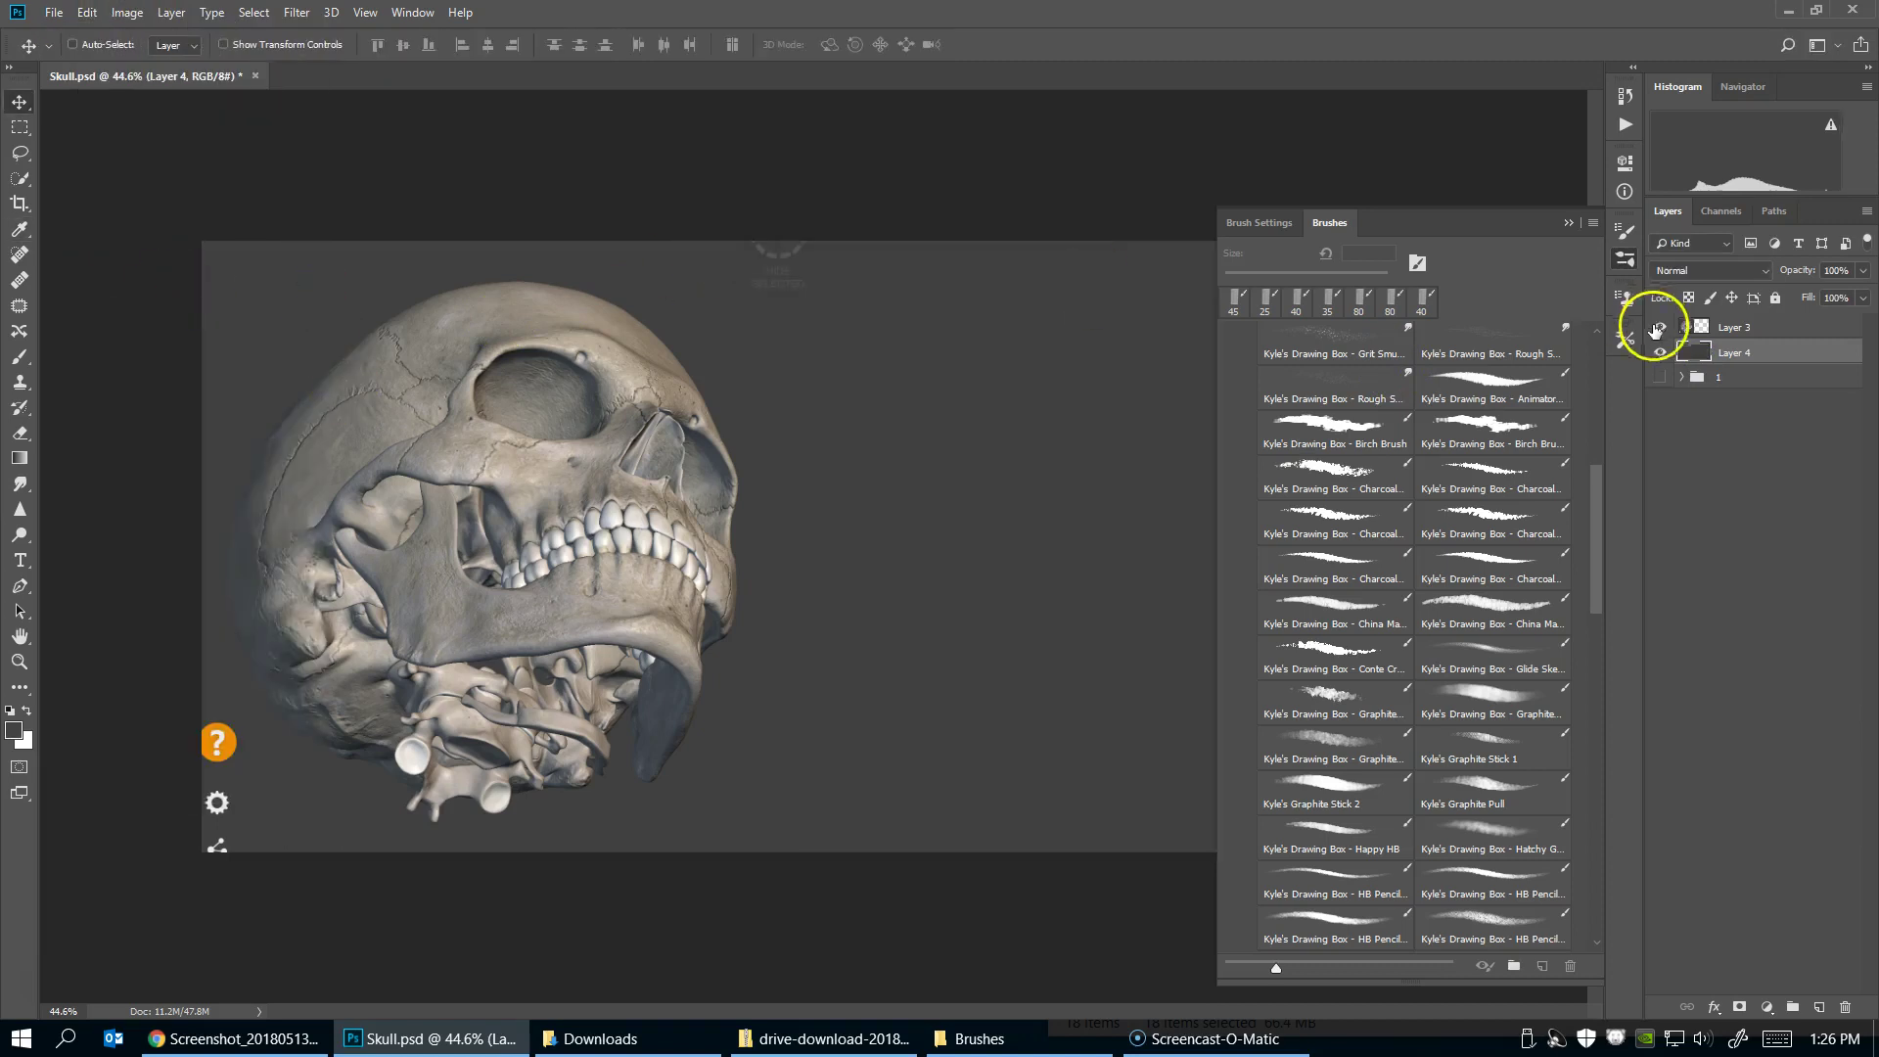
pyautogui.doubleClick(1687, 360)
pyautogui.press('Escape')
pyautogui.click(1819, 1007)
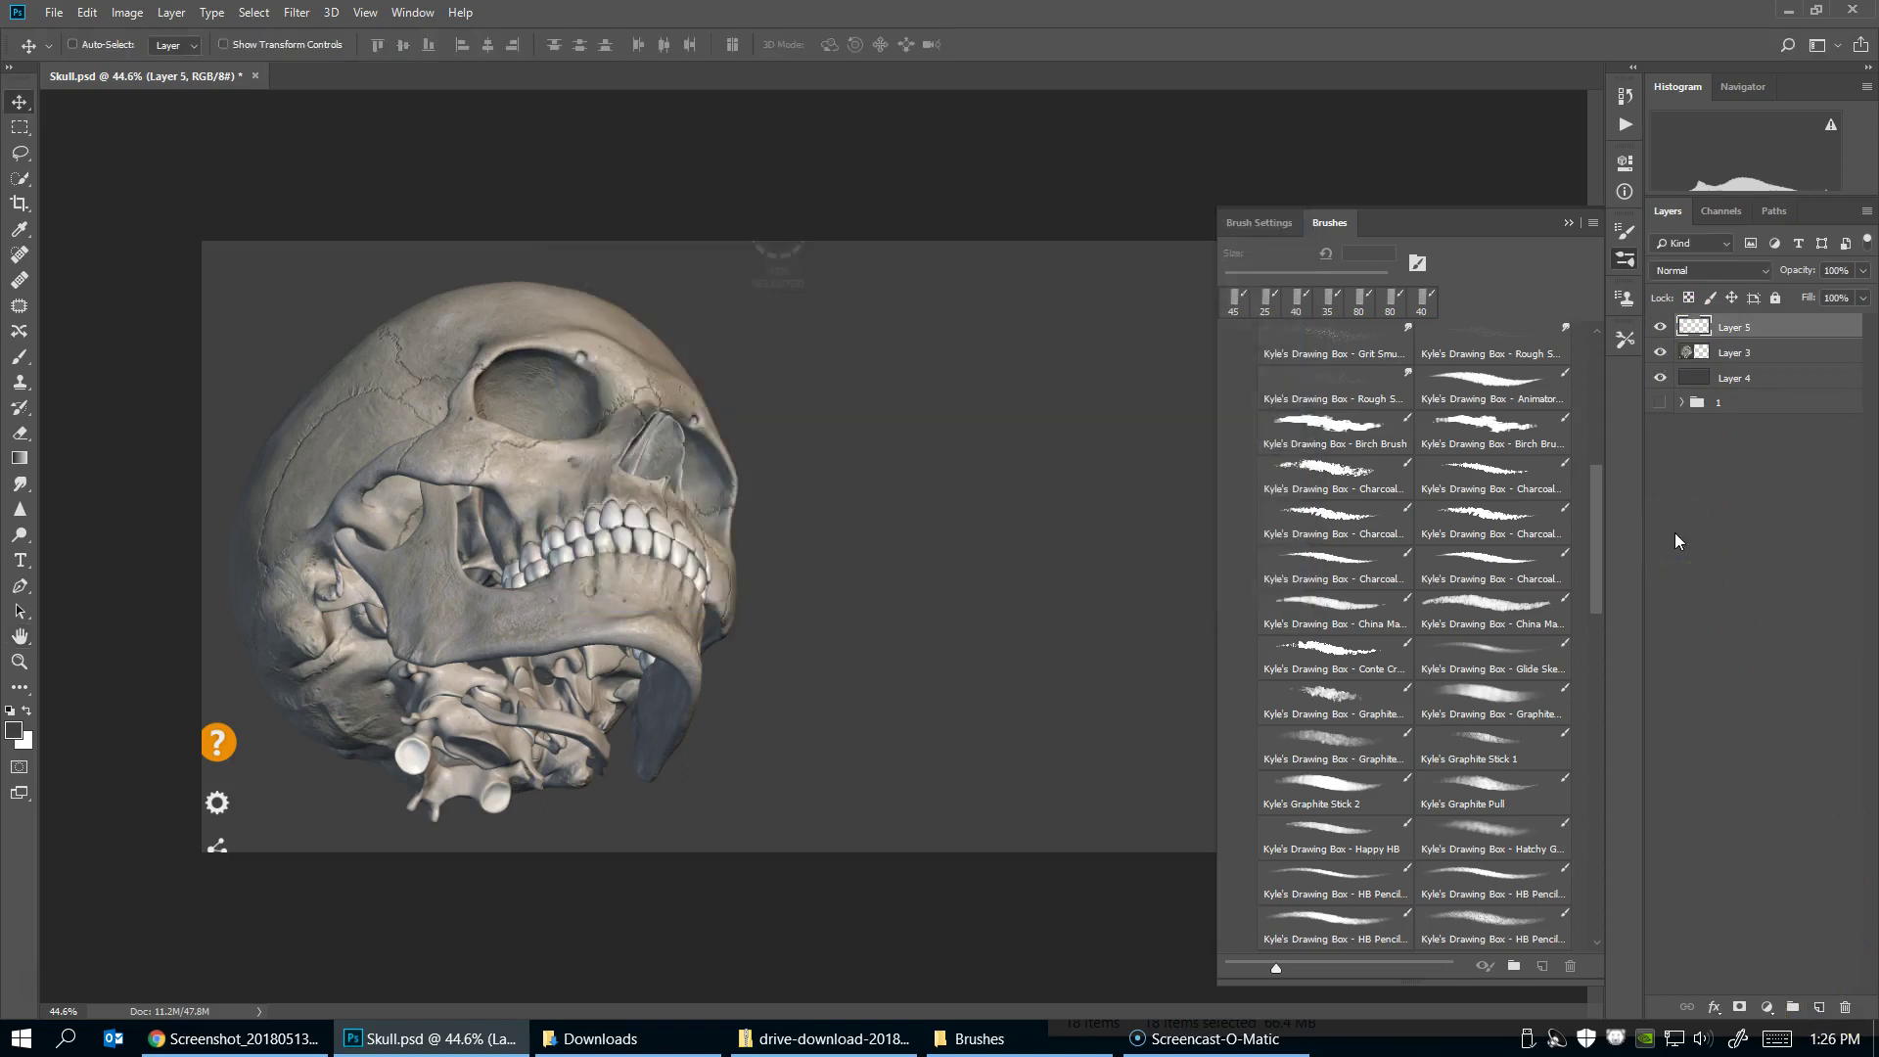
pyautogui.hotkey('ctrl', 's')
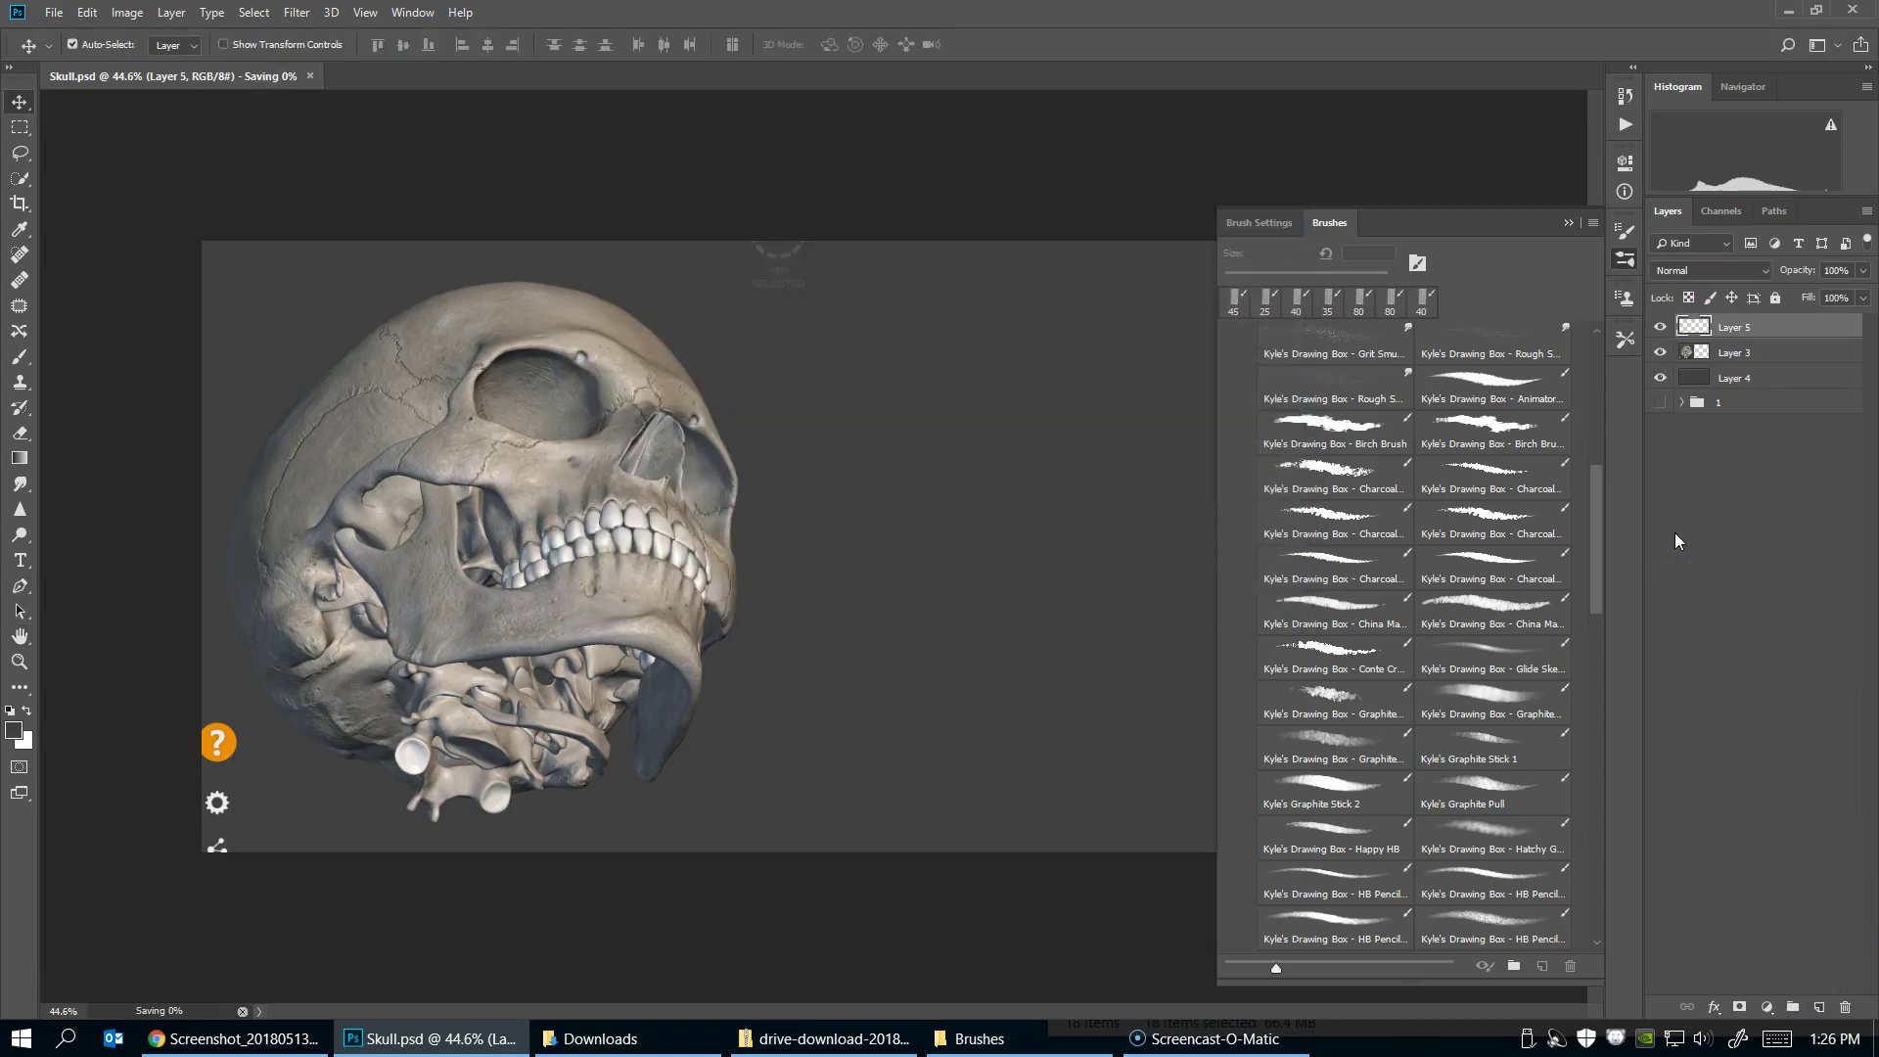
# Hide the panels and zoom in on the canvas in full-screen view
pyautogui.press('Tab')
pyautogui.press('f')
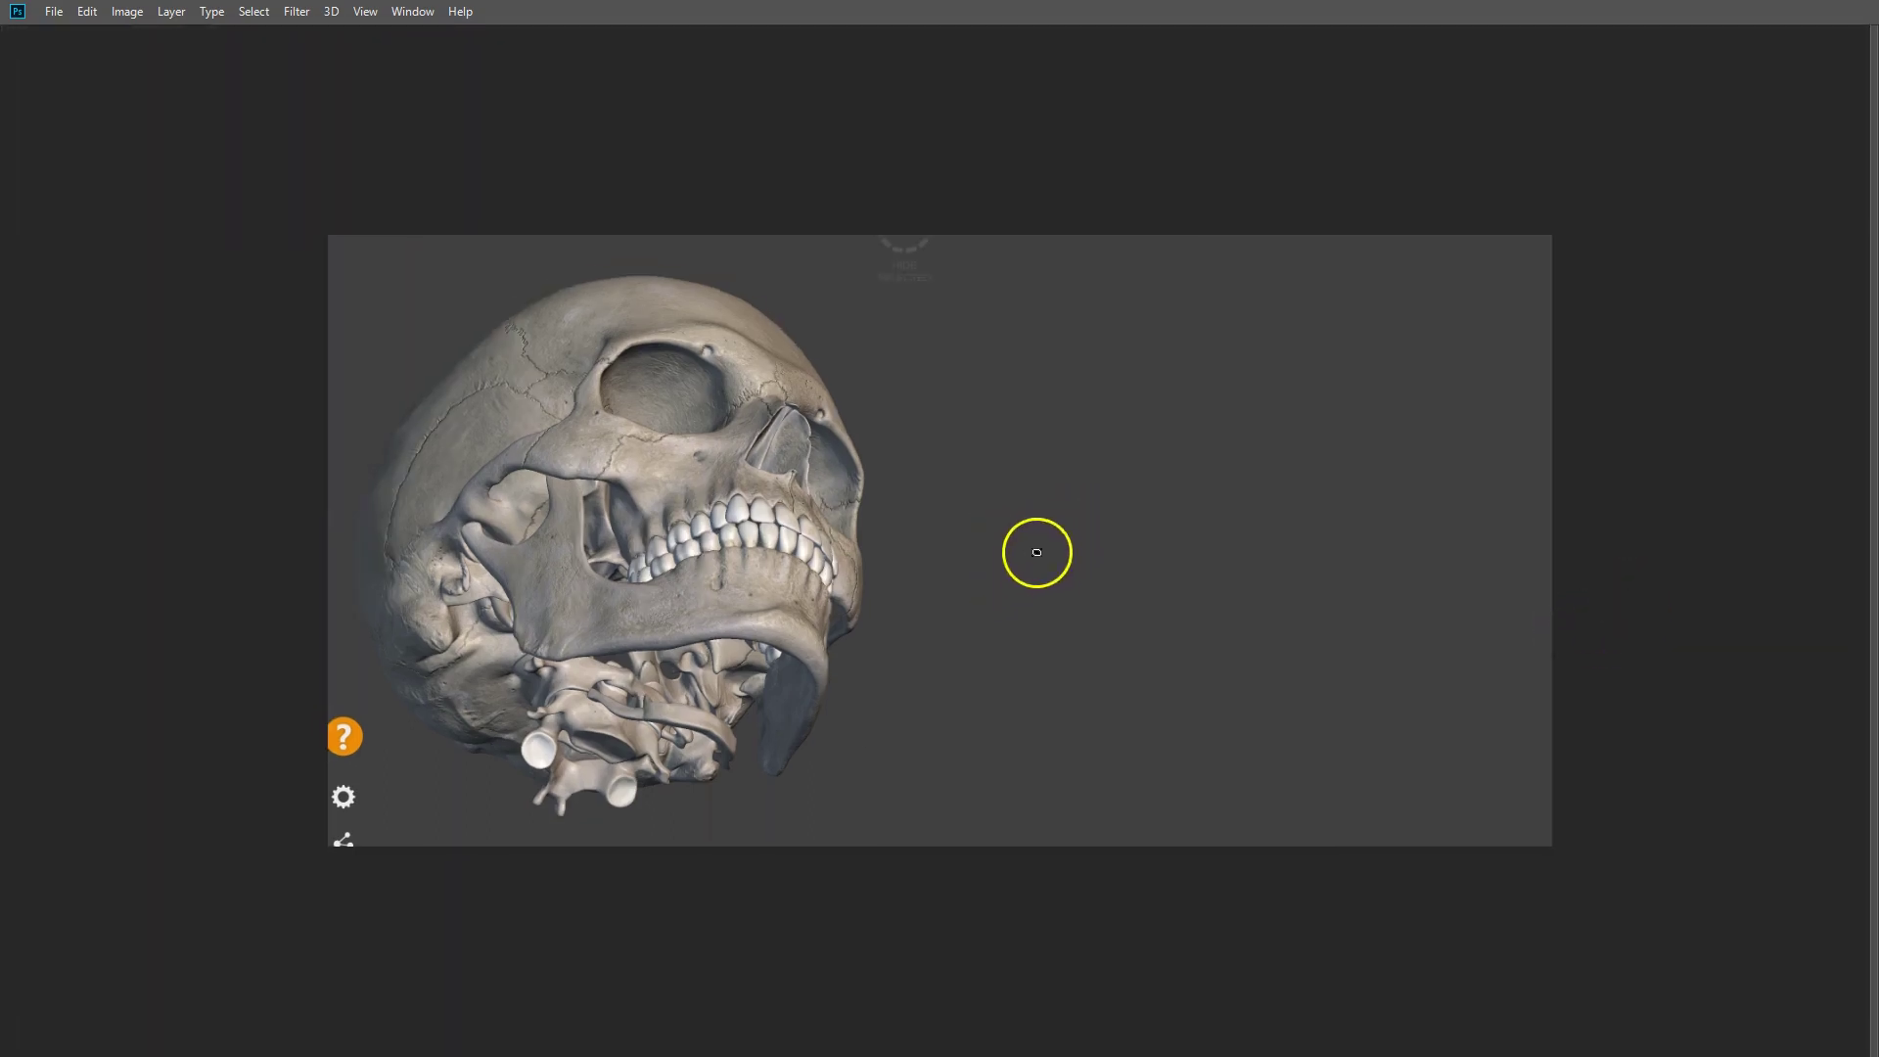
pyautogui.hotkey('ctrl', '+')
pyautogui.press('f')
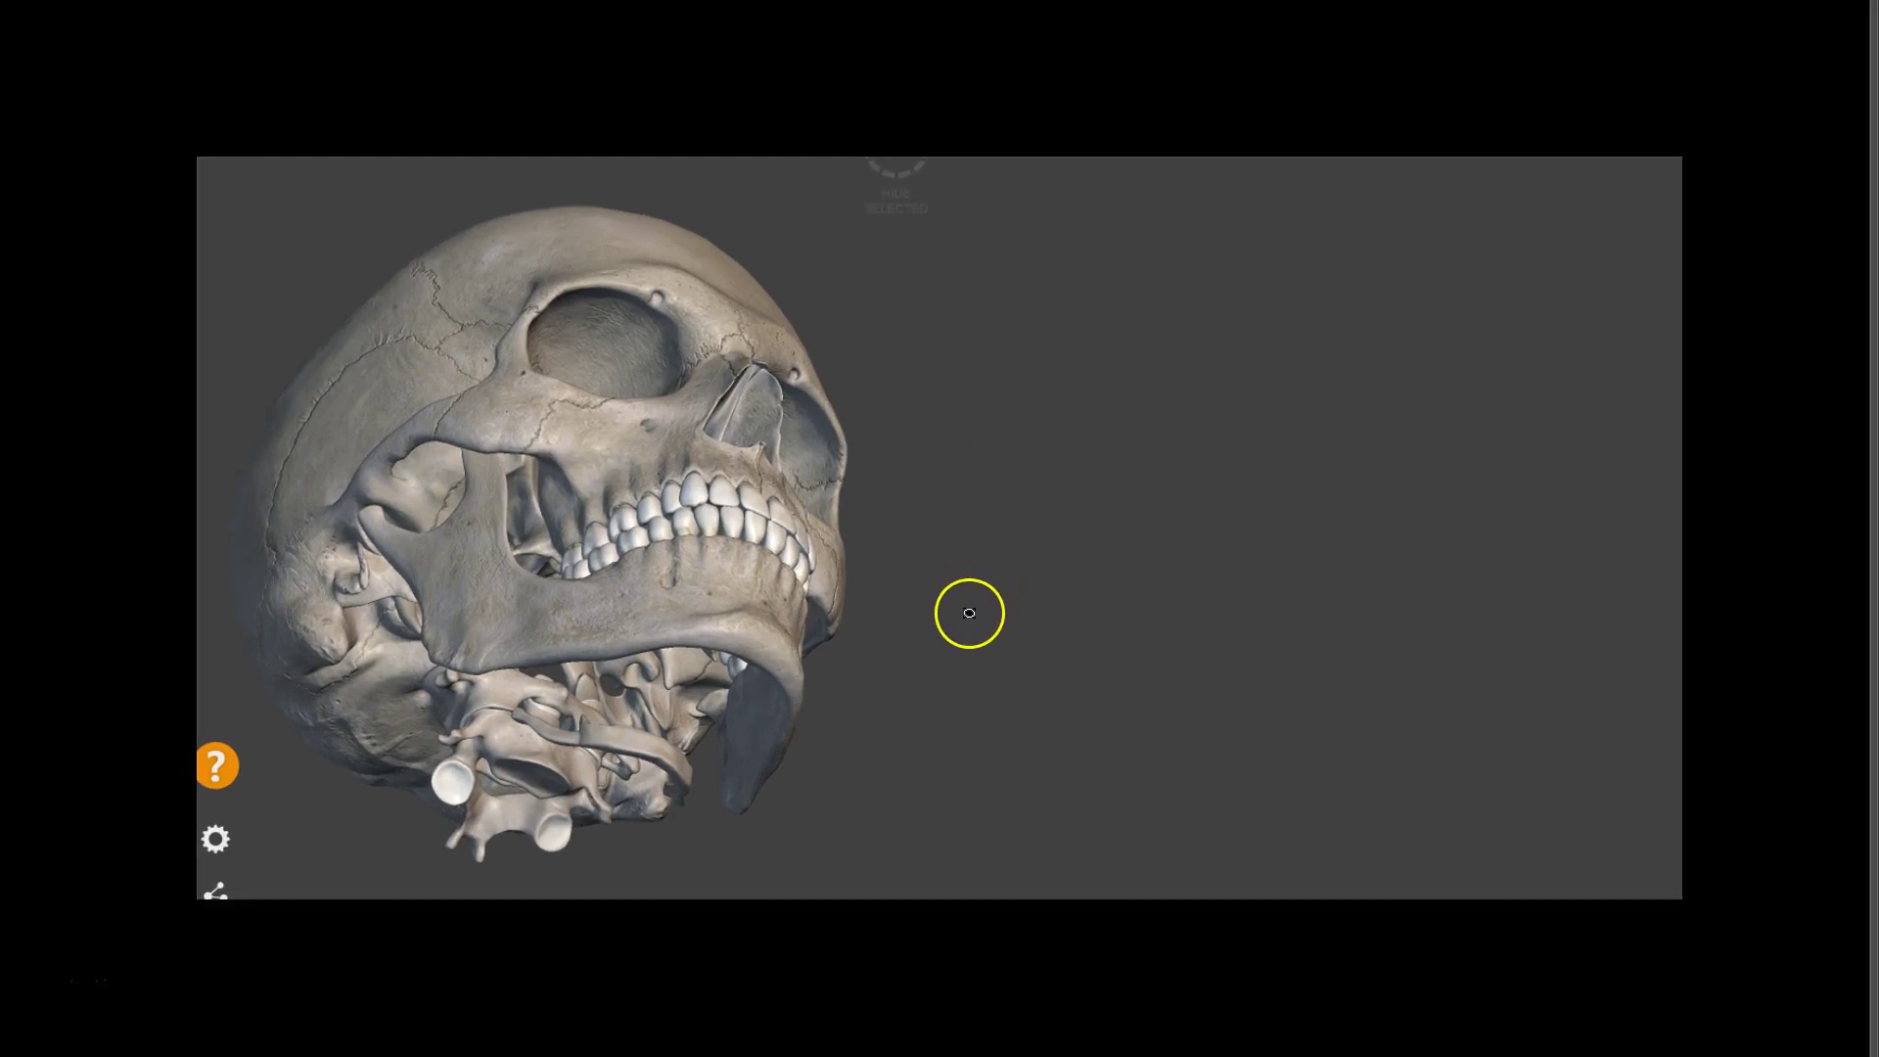
pyautogui.hotkey('ctrl', '+')
pyautogui.moveTo(997, 599); pyautogui.dragTo(1056, 581)
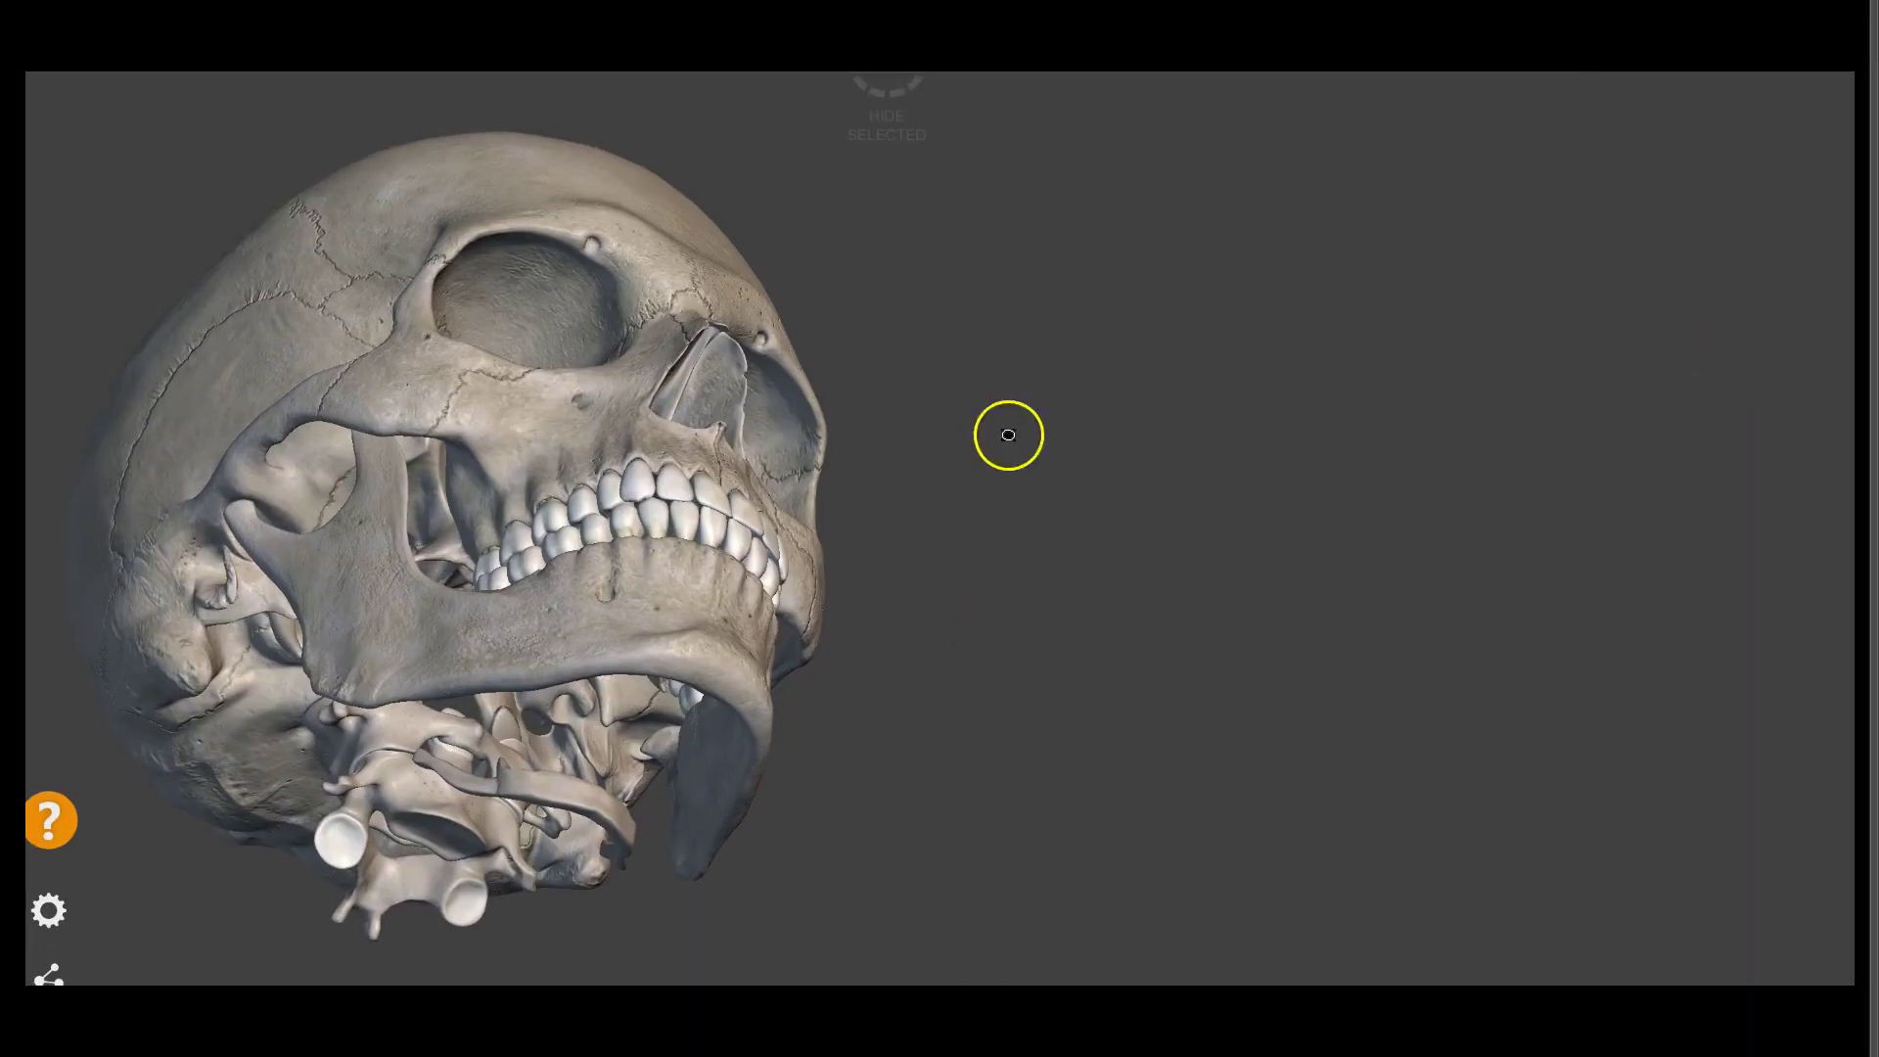
# Sample a colour from the skull's brow and loop in the large cranium circle
pyautogui.press('alt')
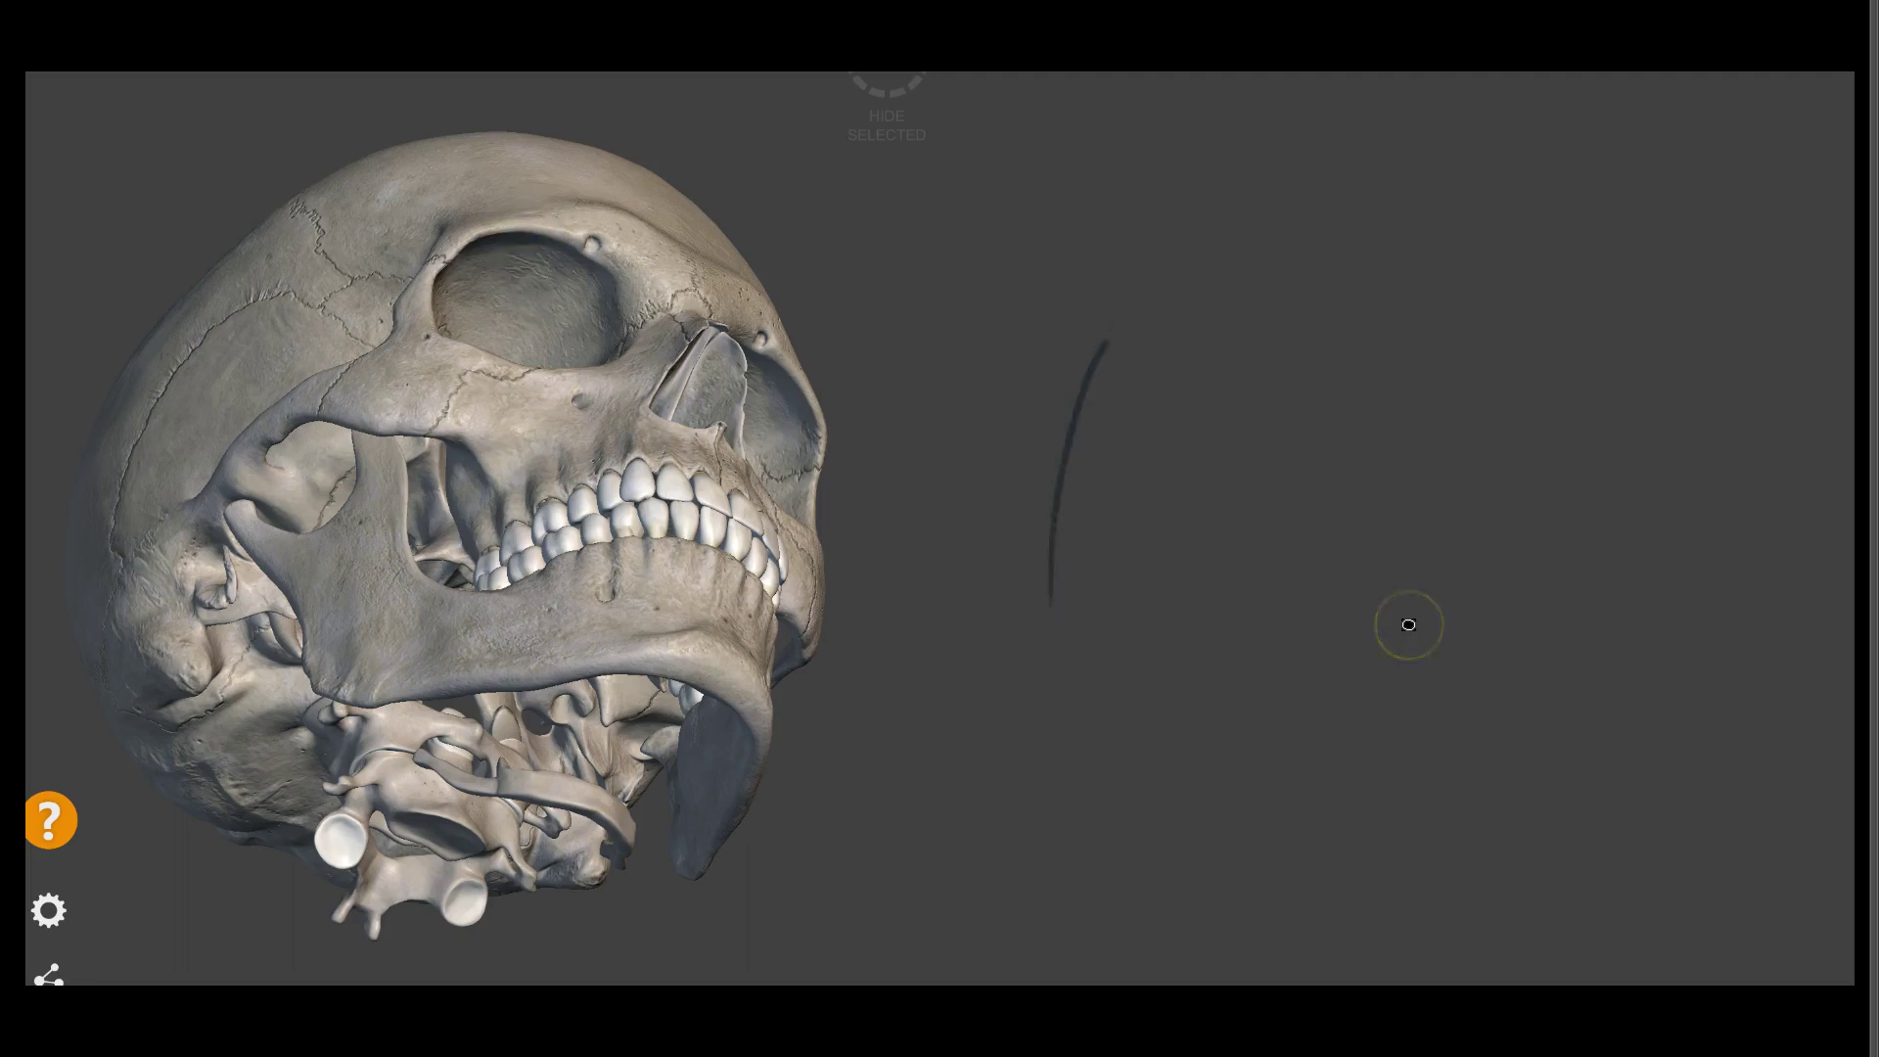
pyautogui.moveTo(979, 511); pyautogui.dragTo(1424, 670)
pyautogui.moveTo(1194, 741)
pyautogui.mouseDown()
pyautogui.moveTo(1627, 302)
pyautogui.moveTo(1596, 247)
pyautogui.mouseUp()
pyautogui.moveTo(1019, 587); pyautogui.dragTo(993, 499)
pyautogui.moveTo(1269, 172)
pyautogui.mouseDown()
pyautogui.moveTo(1435, 655)
pyautogui.moveTo(923, 453)
pyautogui.moveTo(1472, 244)
pyautogui.moveTo(1021, 739)
pyautogui.moveTo(1255, 97)
pyautogui.moveTo(1380, 747)
pyautogui.moveTo(940, 319)
pyautogui.mouseUp()
# Add construction lines, a diagonal, the eye socket ellipse and horizontal guides across the lower skull
pyautogui.moveTo(1027, 218)
pyautogui.mouseDown()
pyautogui.moveTo(1024, 663)
pyautogui.moveTo(1200, 156)
pyautogui.moveTo(1048, 372)
pyautogui.moveTo(1151, 281)
pyautogui.moveTo(1301, 244)
pyautogui.moveTo(1384, 314)
pyautogui.moveTo(1411, 206)
pyautogui.mouseUp()
pyautogui.moveTo(1227, 221); pyautogui.dragTo(1150, 376)
pyautogui.moveTo(1213, 186); pyautogui.dragTo(1575, 305)
pyautogui.moveTo(1353, 180)
pyautogui.mouseDown()
pyautogui.moveTo(1334, 163)
pyautogui.moveTo(1229, 185)
pyautogui.moveTo(1547, 319)
pyautogui.moveTo(1519, 277)
pyautogui.moveTo(1514, 335)
pyautogui.moveTo(1430, 381)
pyautogui.moveTo(1518, 290)
pyautogui.moveTo(1541, 389)
pyautogui.mouseUp()
pyautogui.moveTo(1321, 428); pyautogui.dragTo(1510, 453)
pyautogui.moveTo(1165, 529); pyautogui.dragTo(1435, 466)
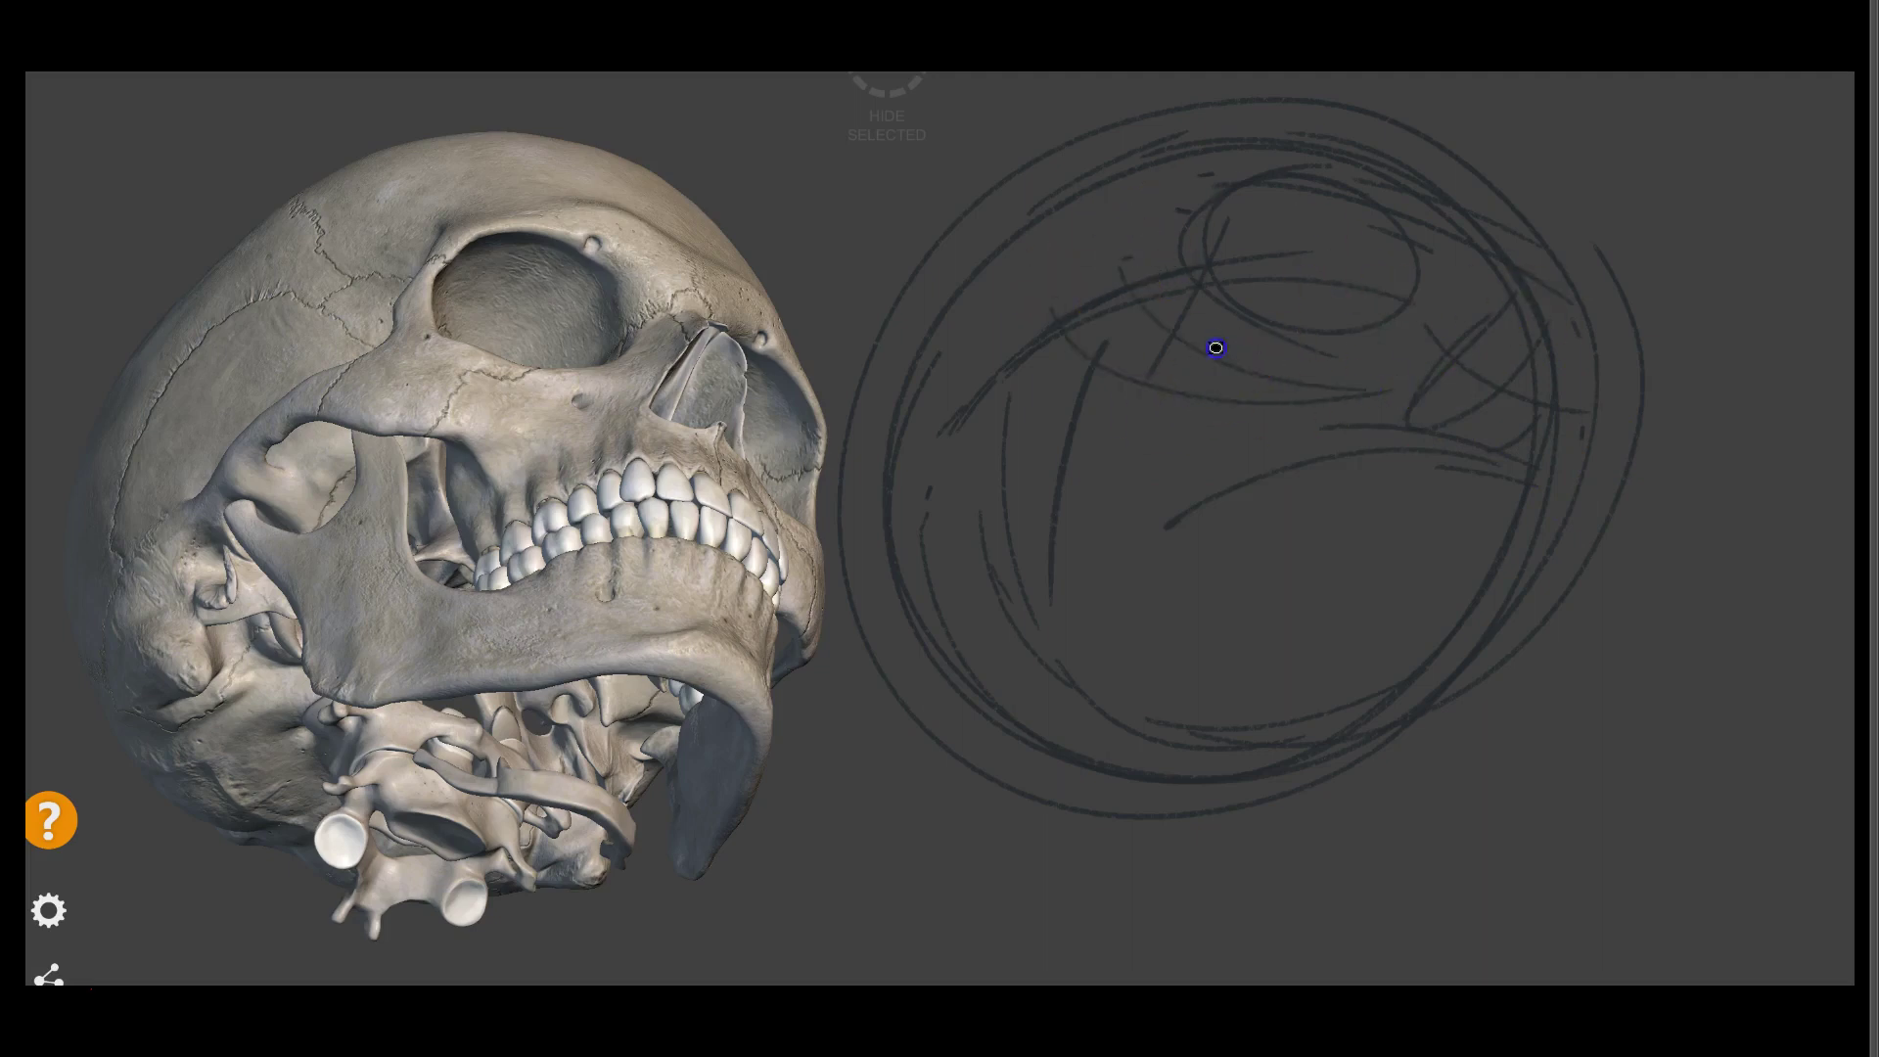
# Add inner strokes, a long middle line, lower strokes and vertical lines on the sketch's right
pyautogui.moveTo(1048, 293)
pyautogui.mouseDown()
pyautogui.moveTo(1045, 248)
pyautogui.moveTo(998, 294)
pyautogui.moveTo(993, 428)
pyautogui.moveTo(918, 310)
pyautogui.moveTo(1019, 512)
pyautogui.moveTo(997, 618)
pyautogui.moveTo(1518, 562)
pyautogui.mouseUp()
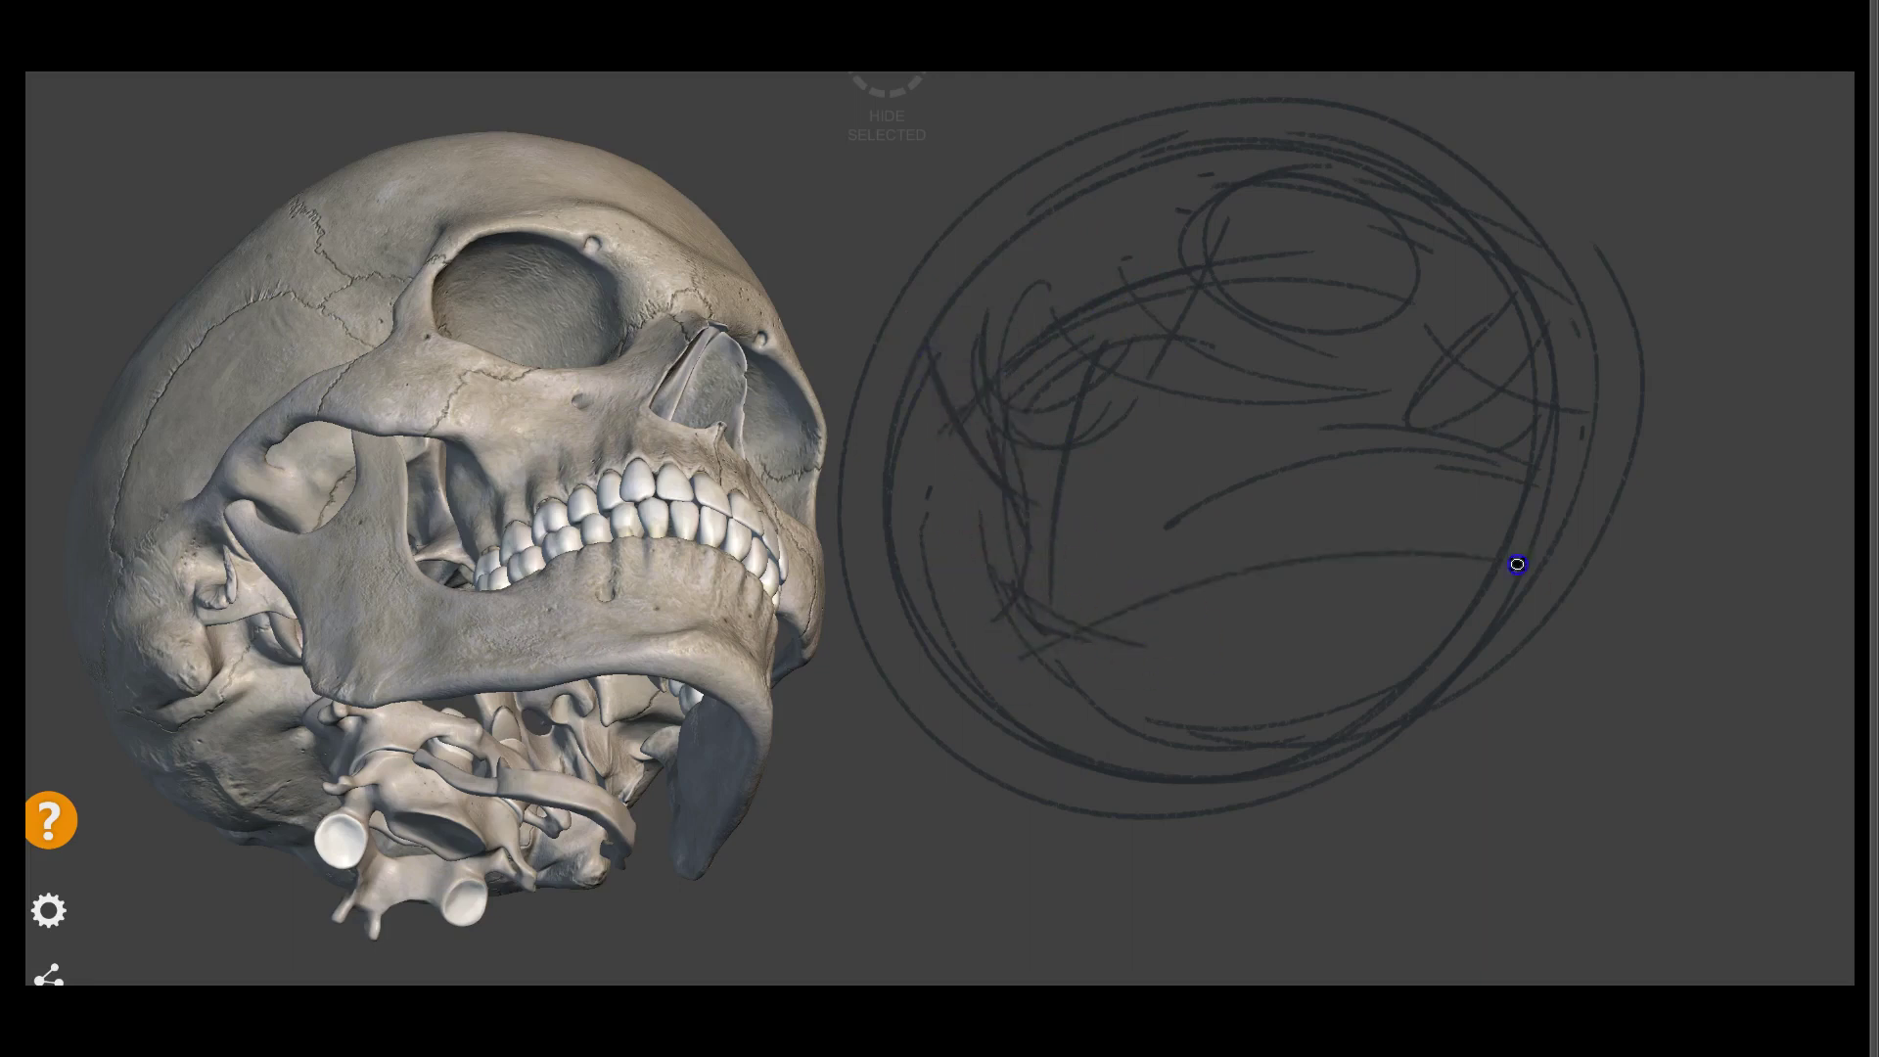
pyautogui.moveTo(1178, 319); pyautogui.dragTo(1126, 489)
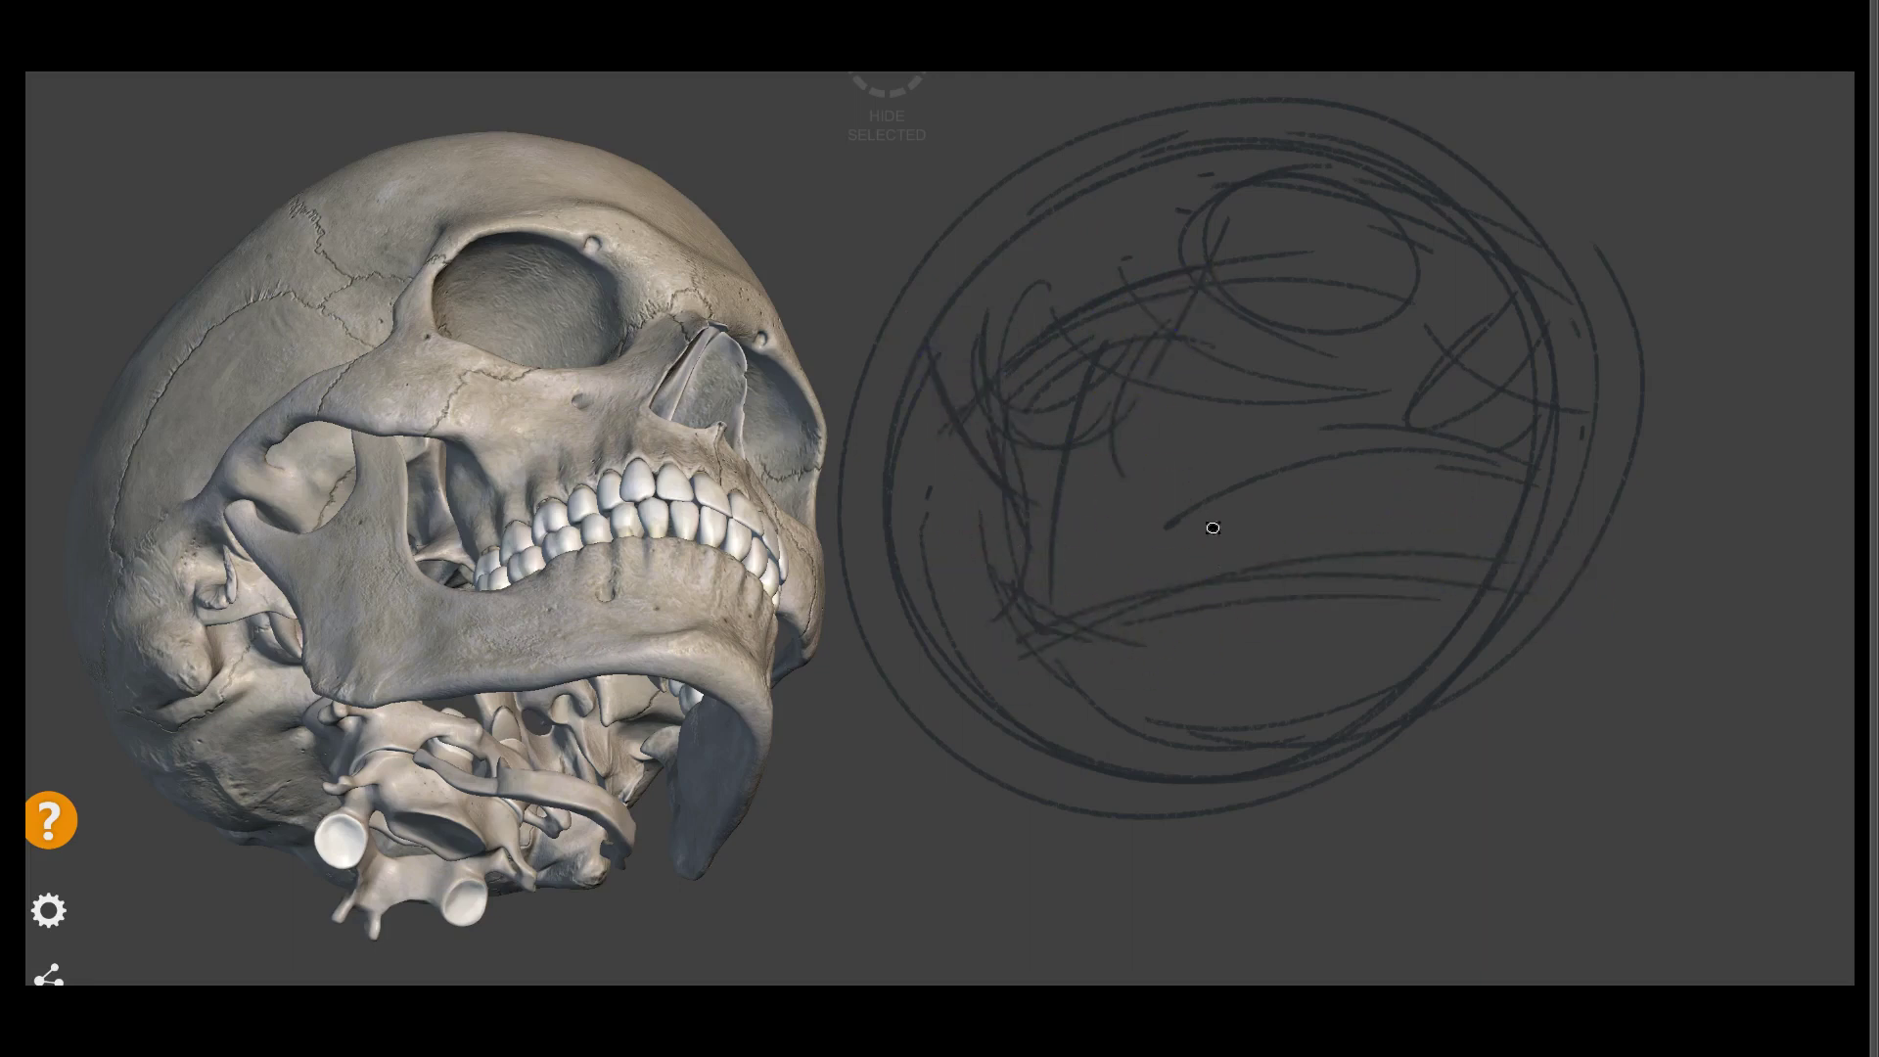
pyautogui.moveTo(1242, 500); pyautogui.dragTo(1166, 406)
pyautogui.moveTo(1153, 521); pyautogui.dragTo(1669, 532)
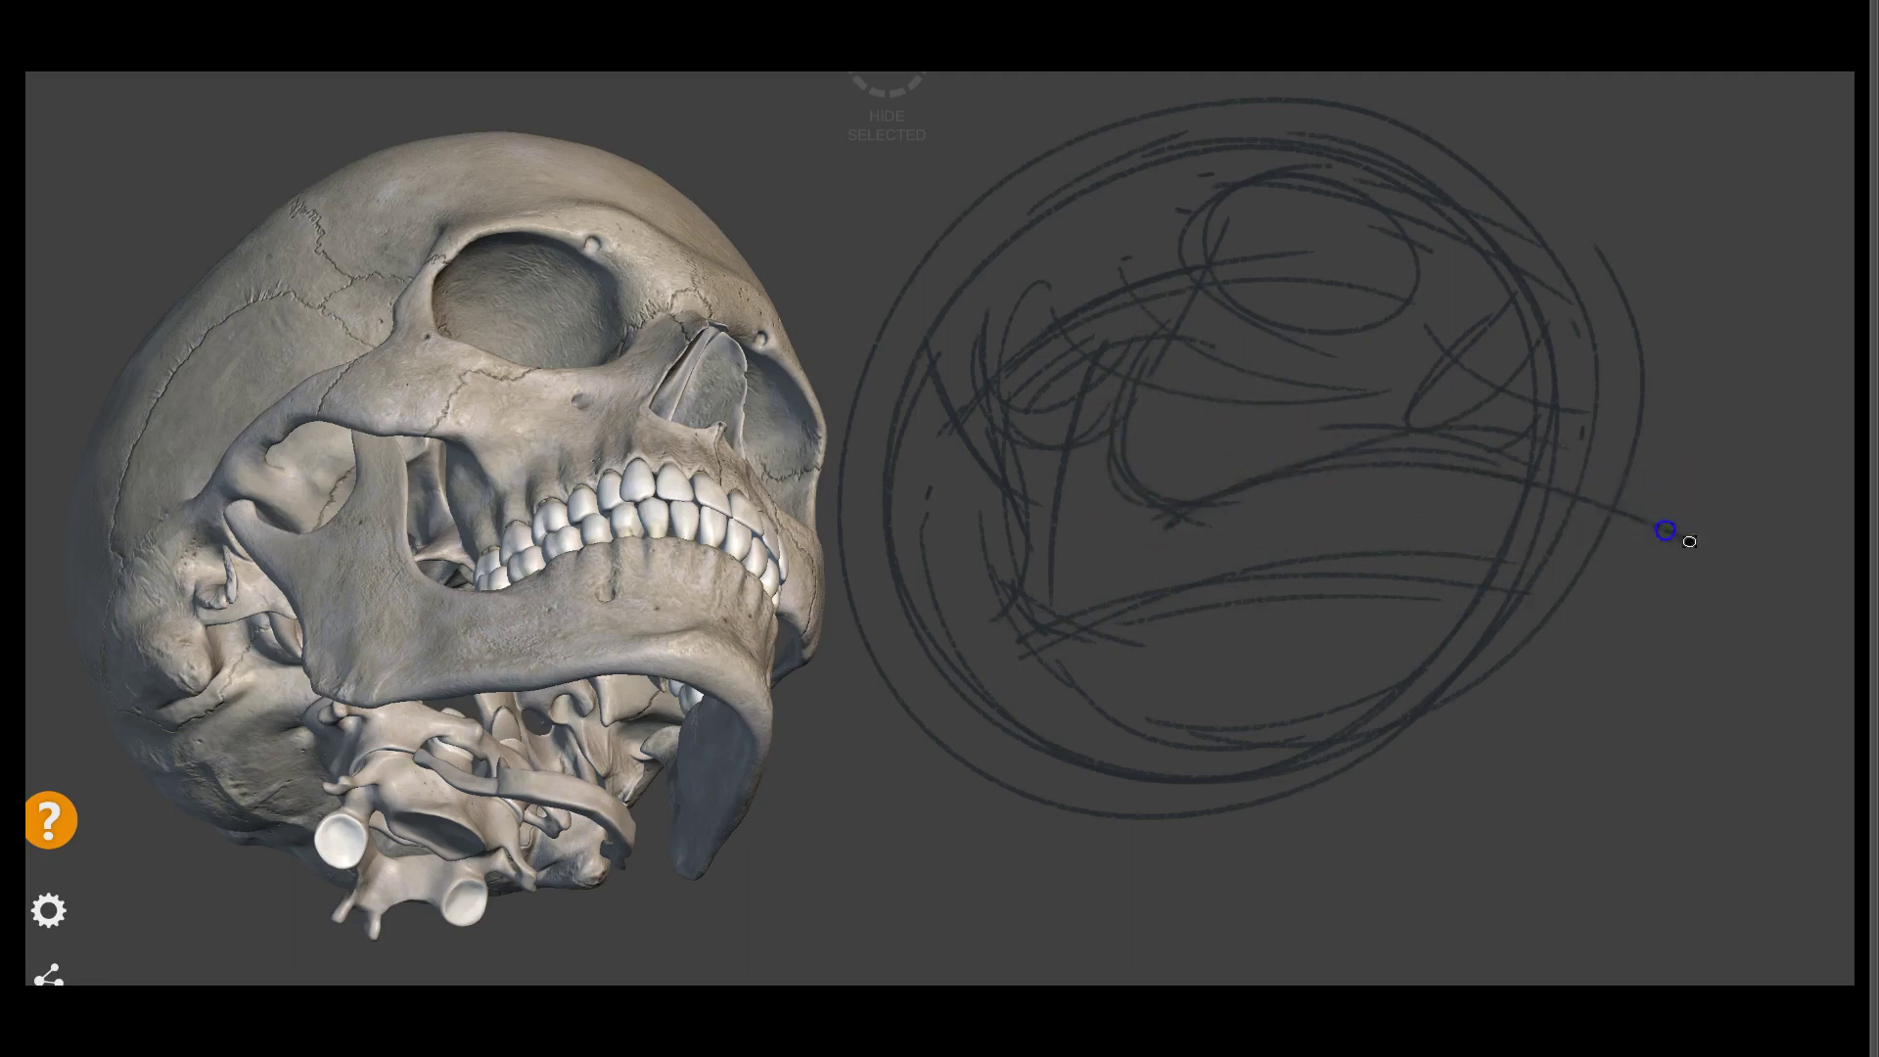
pyautogui.moveTo(1556, 680)
pyautogui.mouseDown()
pyautogui.moveTo(1039, 638)
pyautogui.moveTo(1146, 663)
pyautogui.moveTo(1107, 642)
pyautogui.moveTo(1187, 643)
pyautogui.moveTo(1448, 552)
pyautogui.moveTo(1295, 743)
pyautogui.mouseUp()
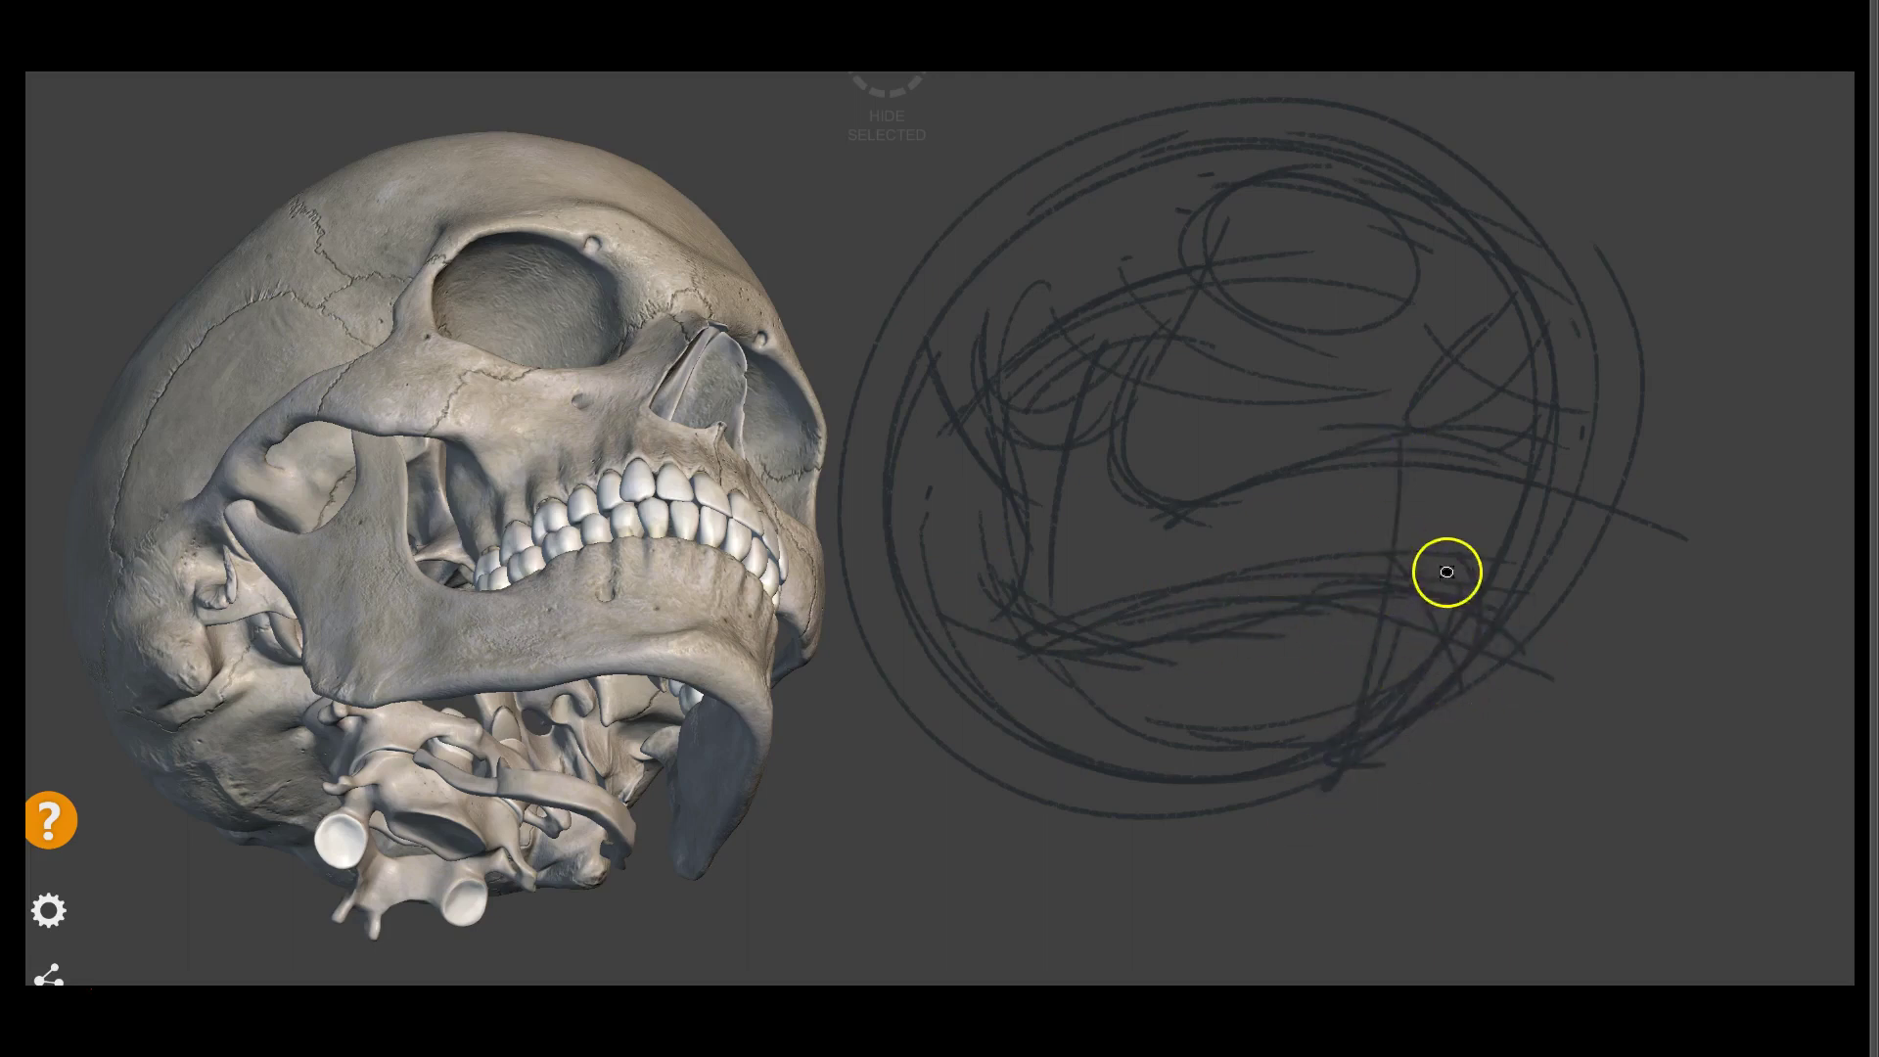
pyautogui.moveTo(1371, 659); pyautogui.dragTo(1408, 713)
pyautogui.moveTo(1586, 174); pyautogui.dragTo(1573, 621)
pyautogui.moveTo(1477, 570); pyautogui.dragTo(1464, 231)
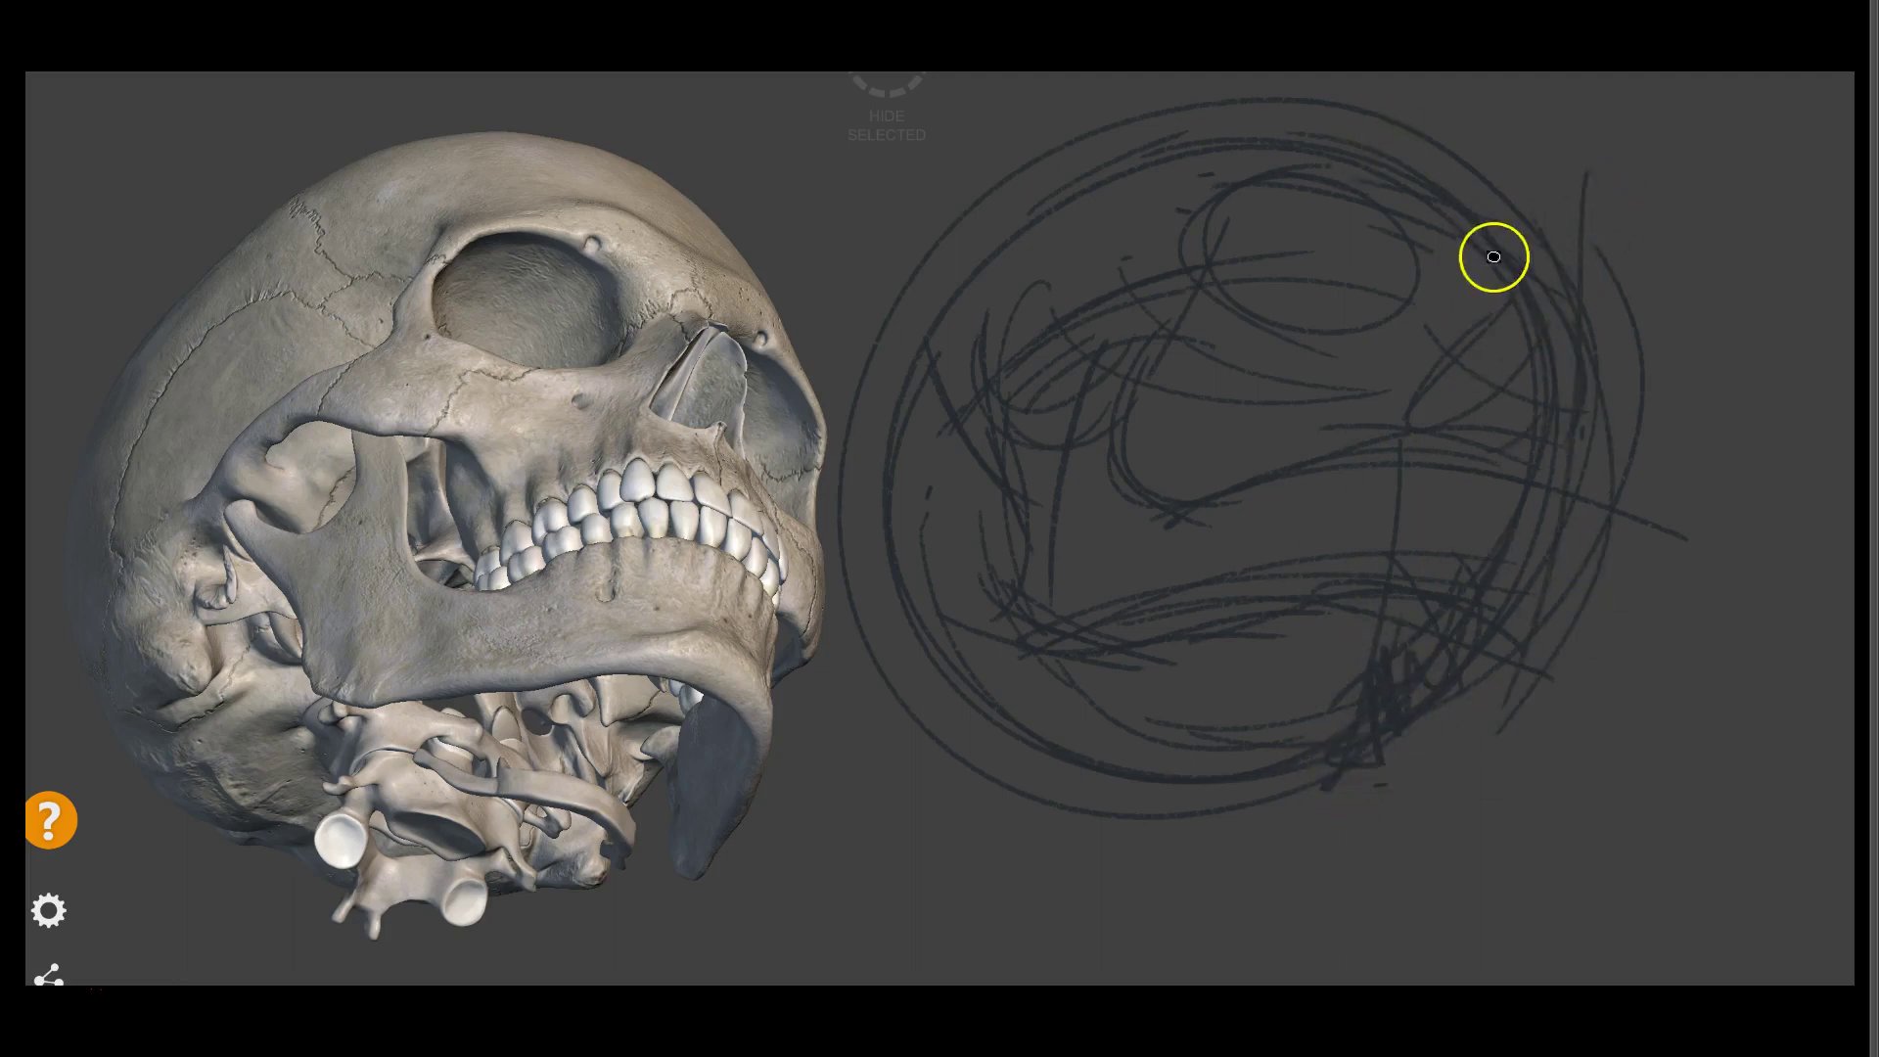
# Trace over the eye ellipse and darken the upper-left and left edges of the skull outline
pyautogui.moveTo(1204, 260); pyautogui.dragTo(1408, 314)
pyautogui.moveTo(1197, 214); pyautogui.dragTo(1142, 273)
pyautogui.moveTo(1011, 303)
pyautogui.mouseDown()
pyautogui.moveTo(1024, 202)
pyautogui.moveTo(890, 411)
pyautogui.moveTo(957, 206)
pyautogui.mouseUp()
pyautogui.moveTo(882, 289); pyautogui.dragTo(911, 286)
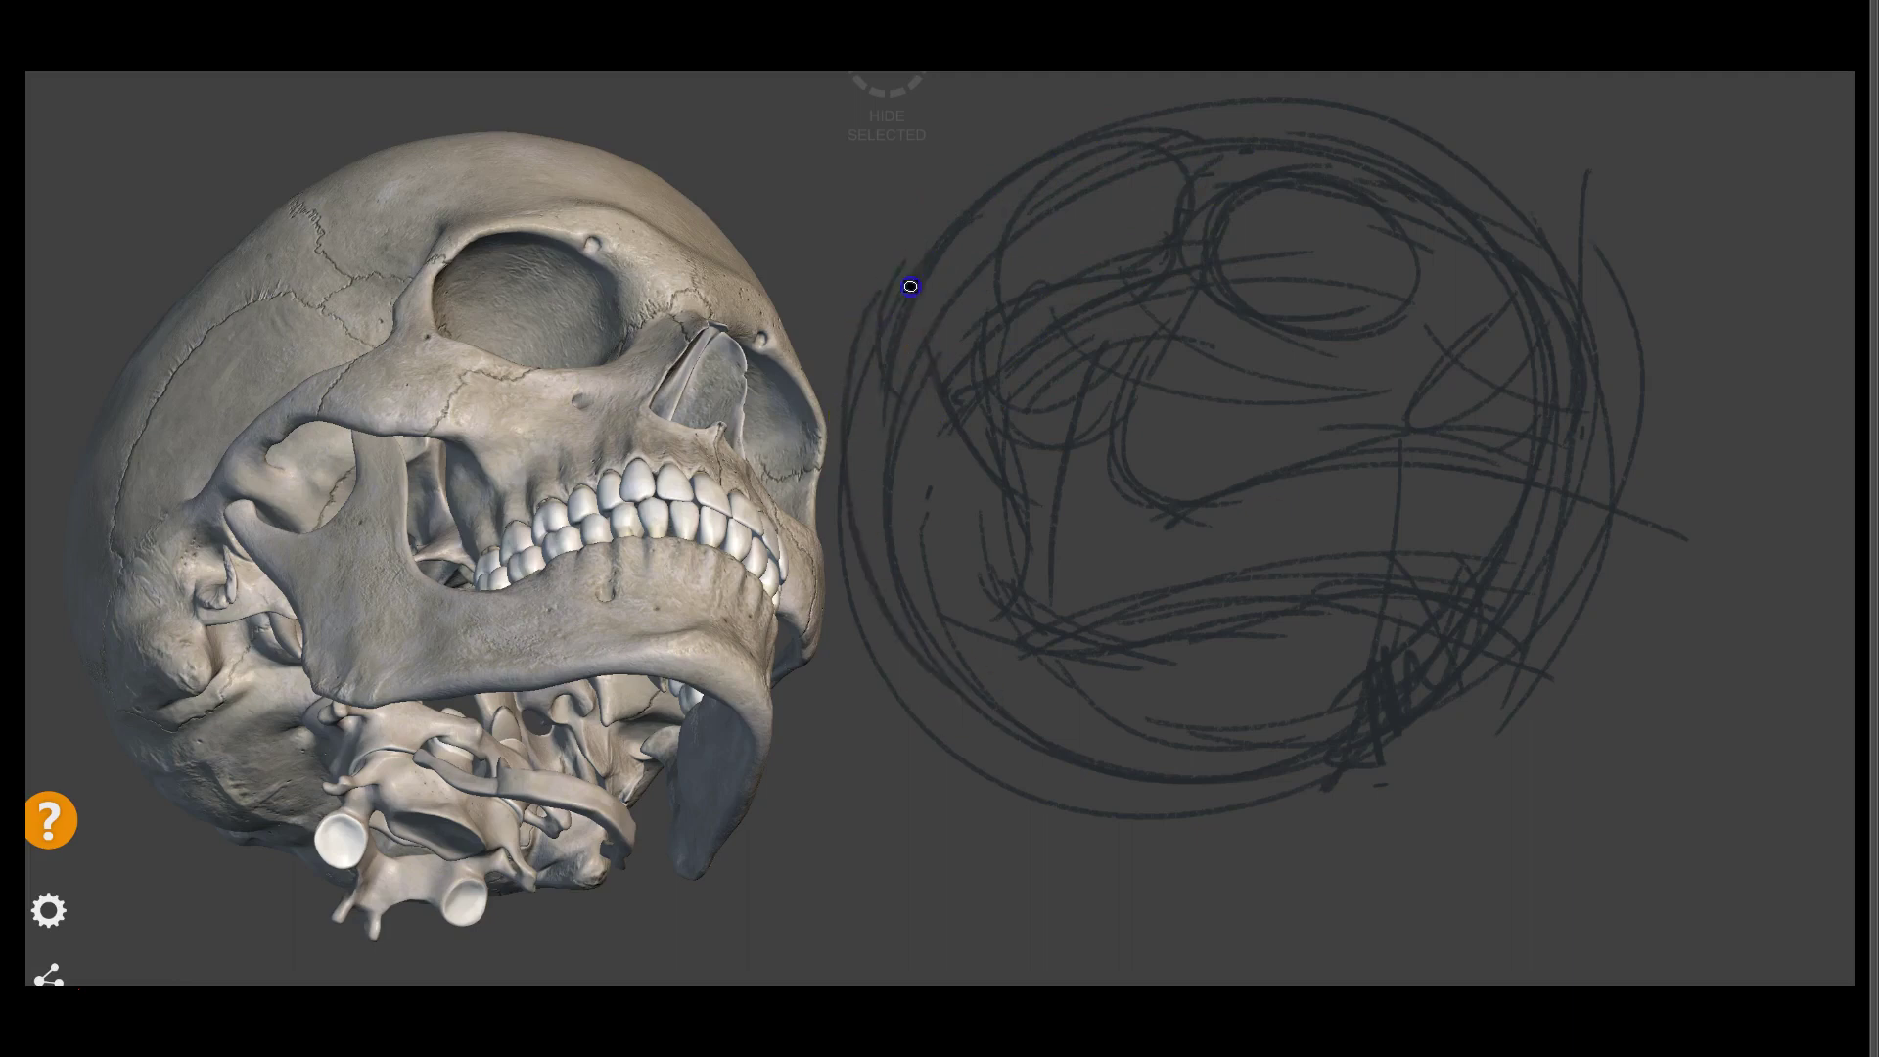
pyautogui.moveTo(948, 667)
pyautogui.mouseDown()
pyautogui.moveTo(865, 491)
pyautogui.moveTo(941, 412)
pyautogui.moveTo(918, 545)
pyautogui.moveTo(954, 552)
pyautogui.mouseUp()
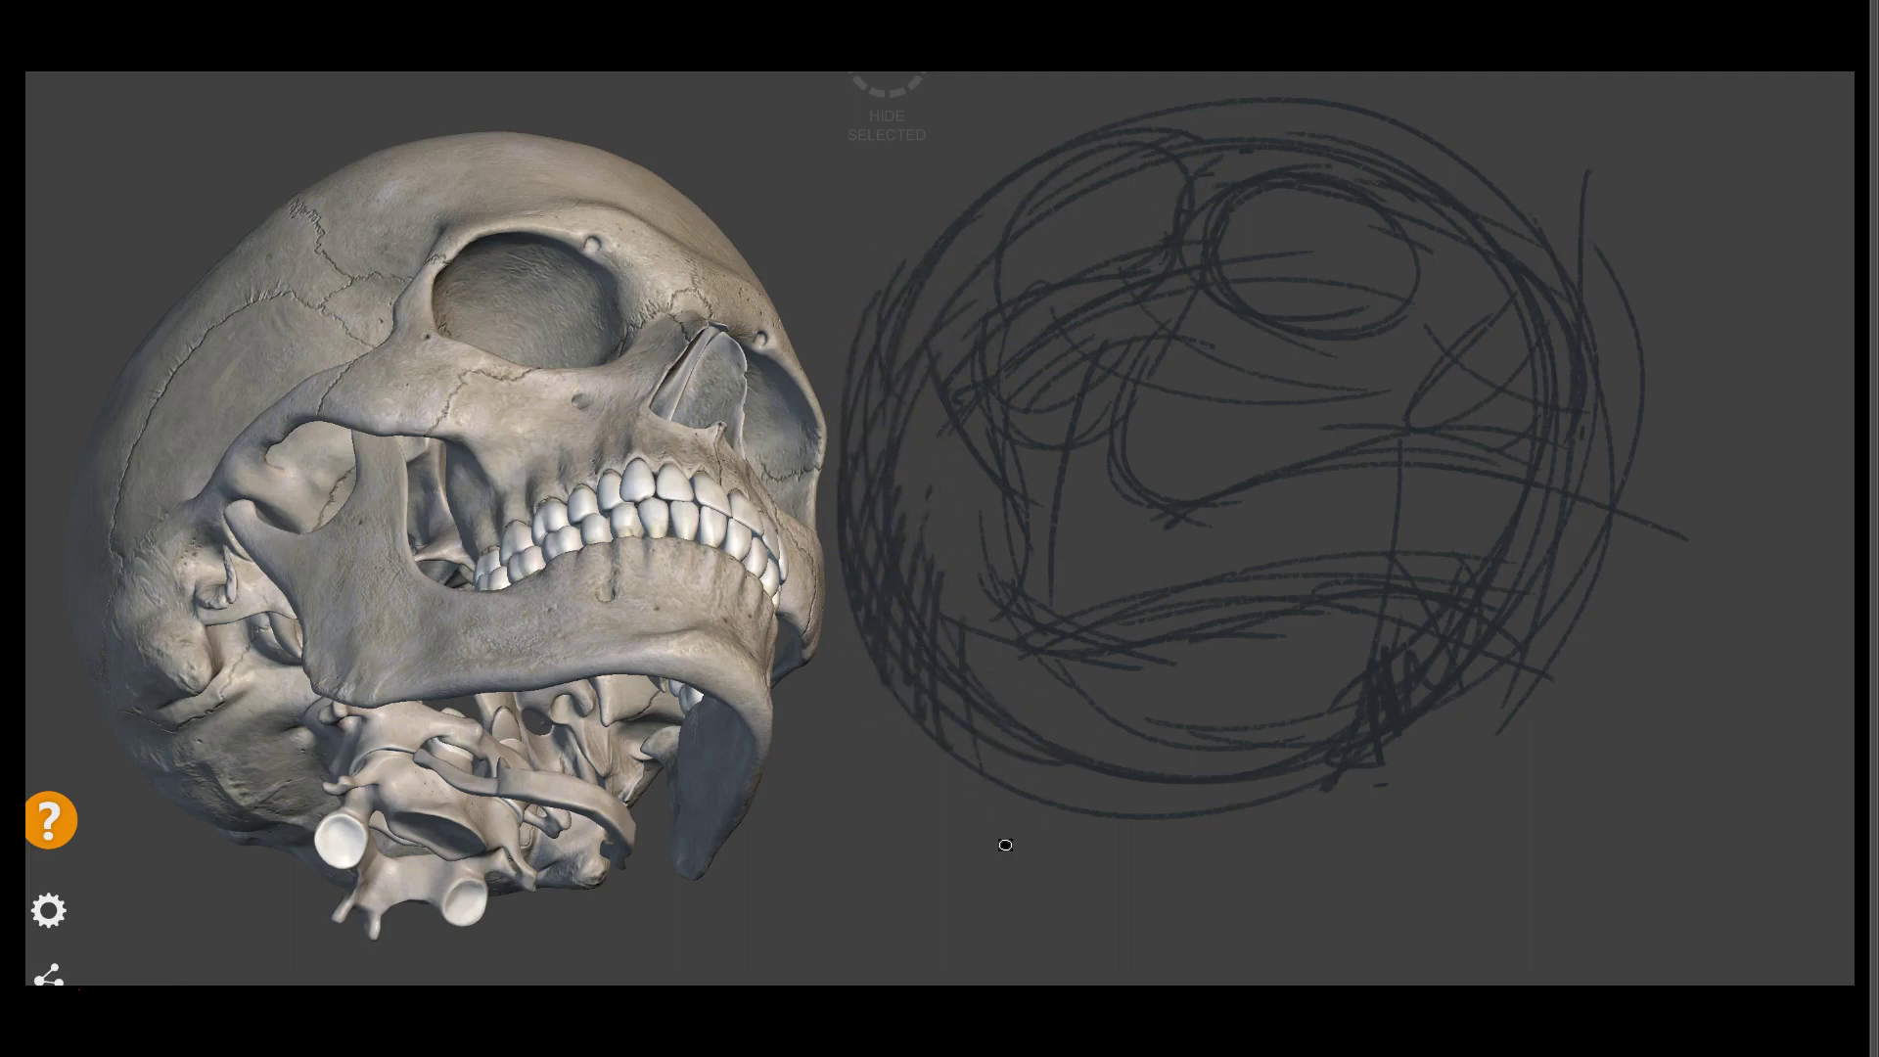
pyautogui.moveTo(1028, 630)
pyautogui.mouseDown()
pyautogui.moveTo(995, 369)
pyautogui.moveTo(1162, 381)
pyautogui.moveTo(949, 370)
pyautogui.moveTo(949, 436)
pyautogui.moveTo(1083, 591)
pyautogui.moveTo(893, 541)
pyautogui.moveTo(1044, 748)
pyautogui.moveTo(985, 592)
pyautogui.moveTo(1203, 625)
pyautogui.moveTo(1049, 679)
pyautogui.mouseUp()
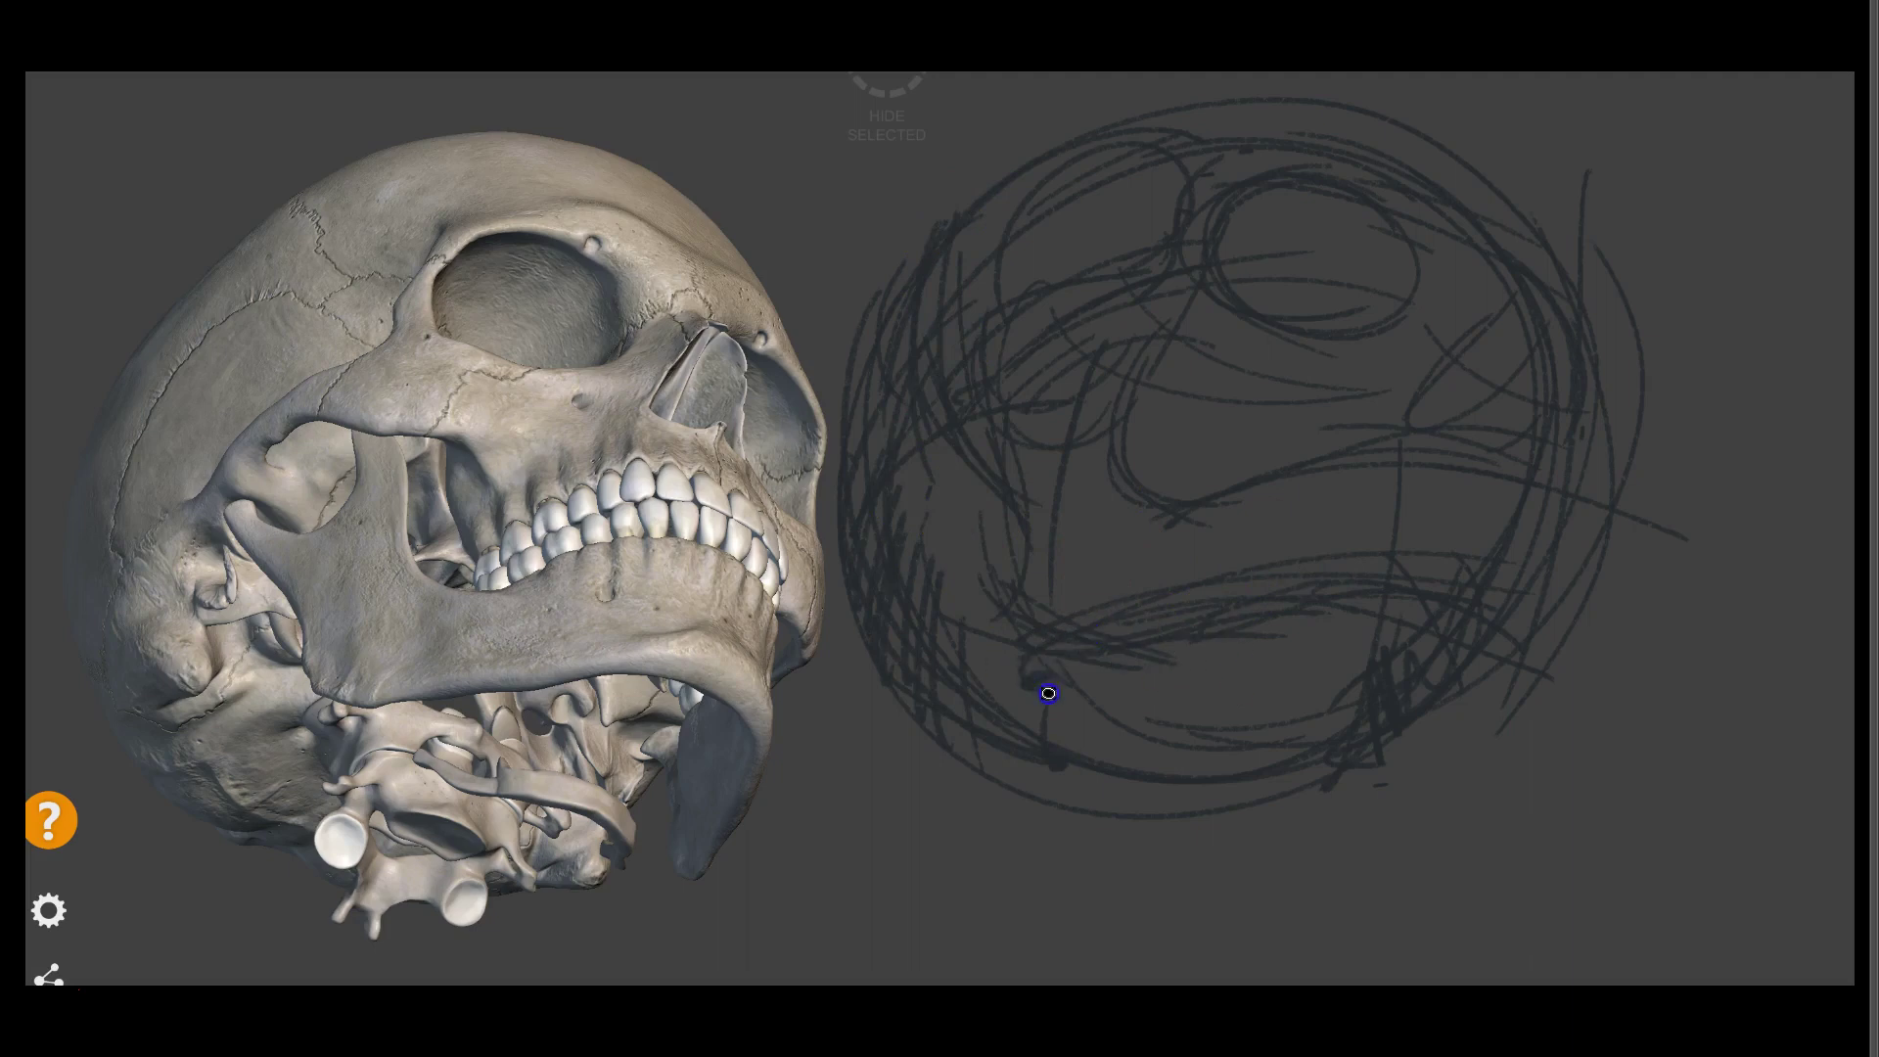
# Hatch graphite shading in the upper-middle area, inside the eye socket and right of the eye oval
pyautogui.moveTo(1057, 726); pyautogui.dragTo(1054, 831)
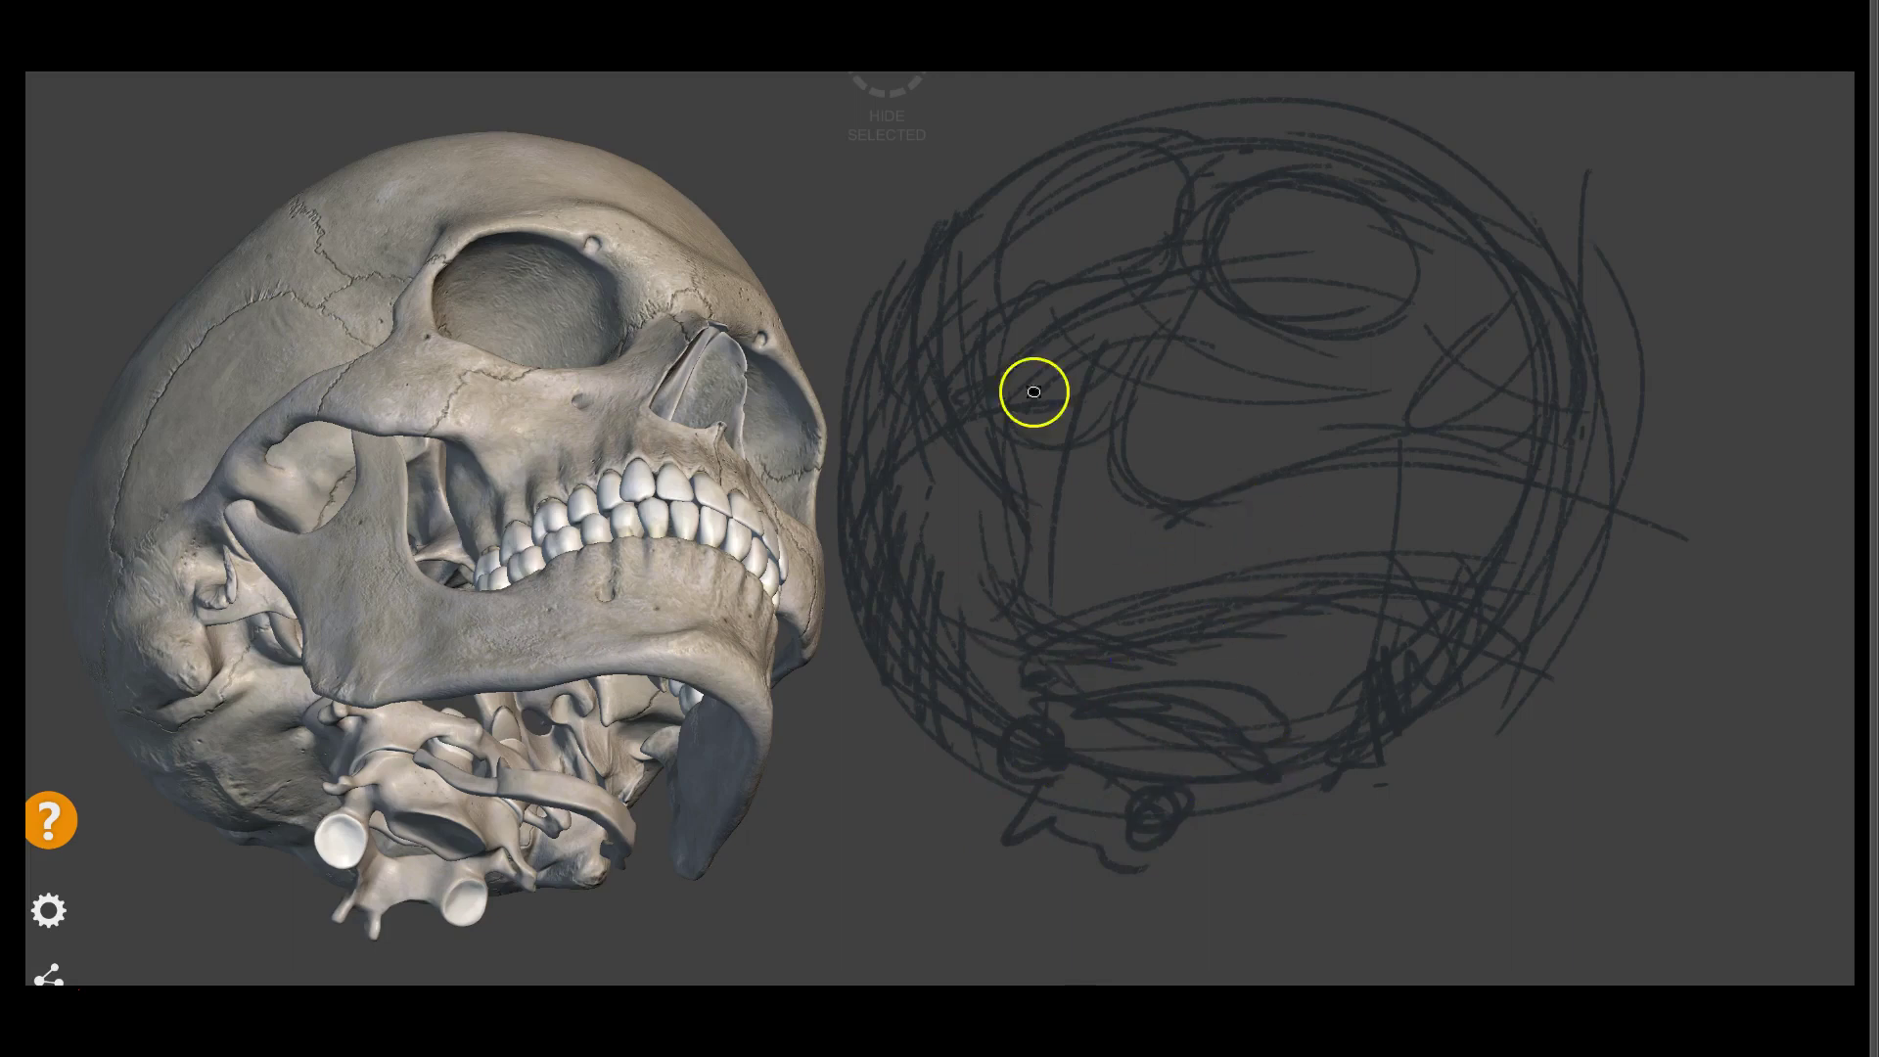
pyautogui.moveTo(1205, 324)
pyautogui.mouseDown()
pyautogui.moveTo(1101, 423)
pyautogui.moveTo(1112, 469)
pyautogui.mouseUp()
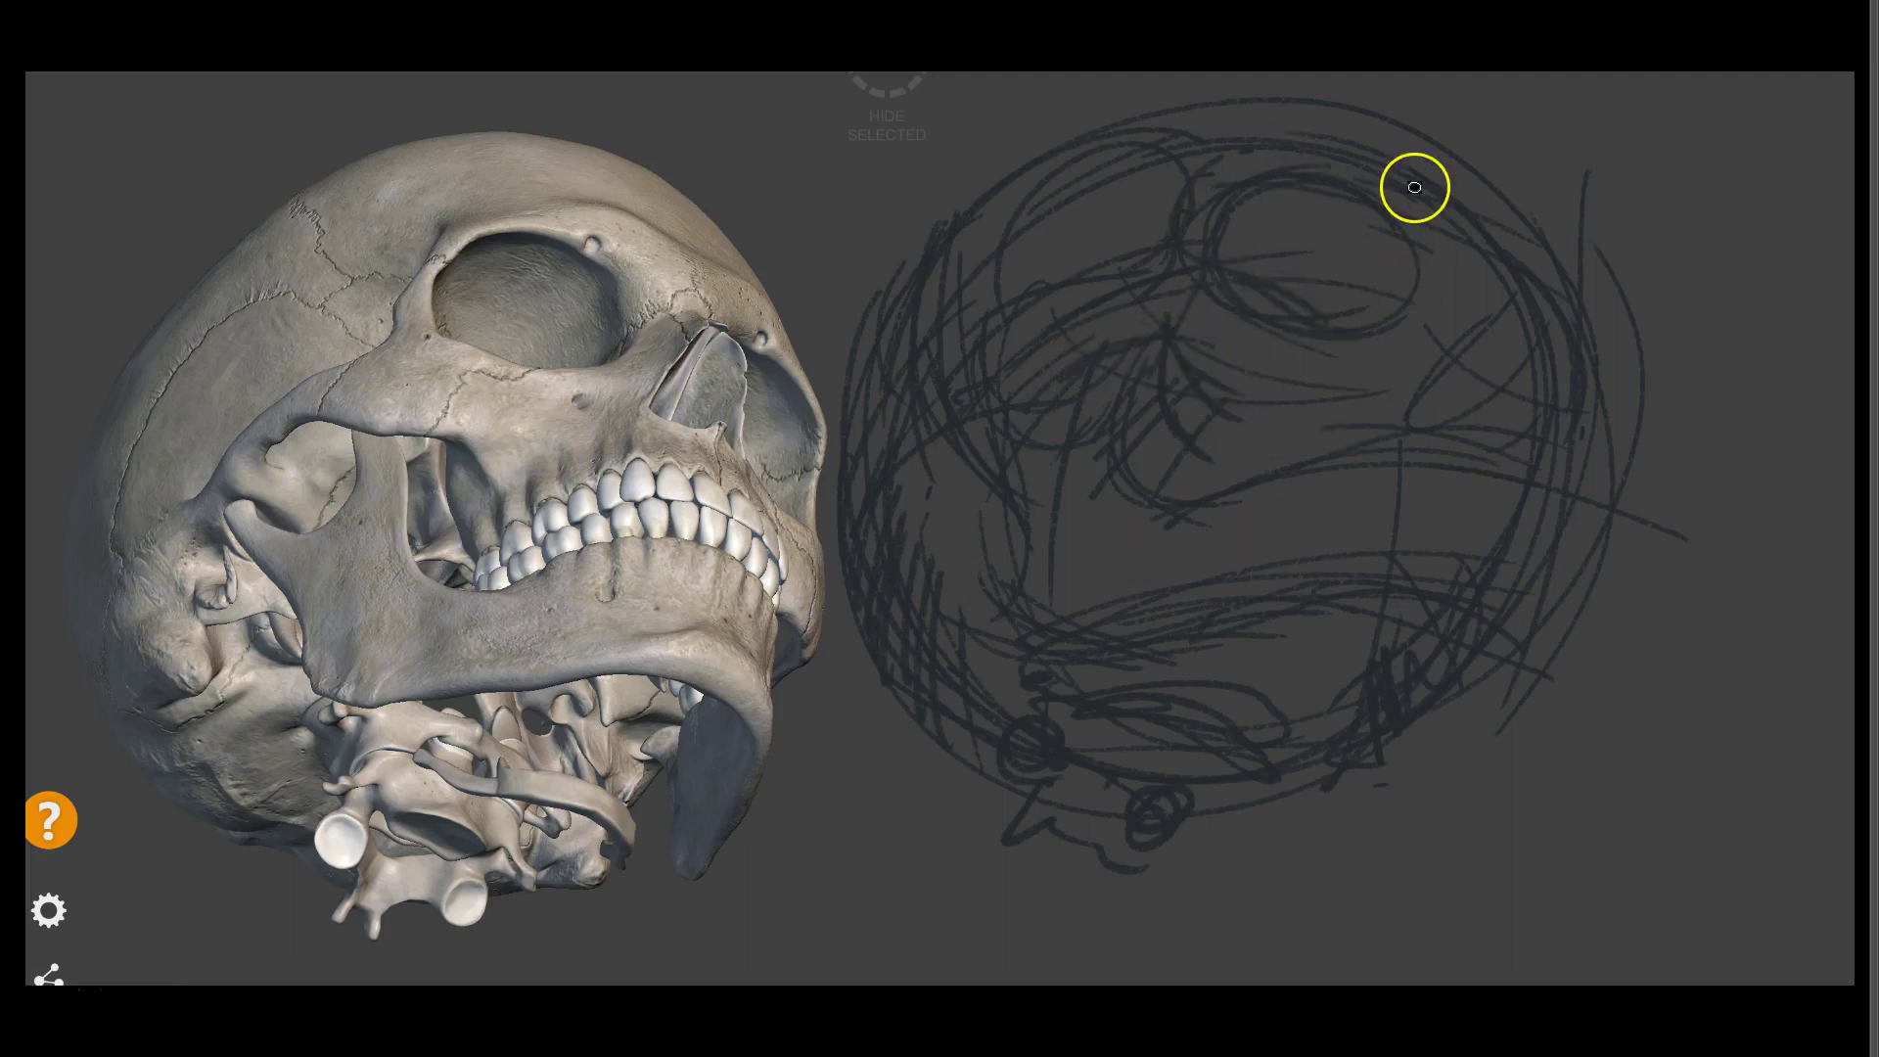
pyautogui.moveTo(1261, 252)
pyautogui.mouseDown()
pyautogui.moveTo(1329, 180)
pyautogui.moveTo(1381, 201)
pyautogui.moveTo(1438, 257)
pyautogui.moveTo(1415, 364)
pyautogui.mouseUp()
pyautogui.moveTo(1519, 292); pyautogui.dragTo(1441, 337)
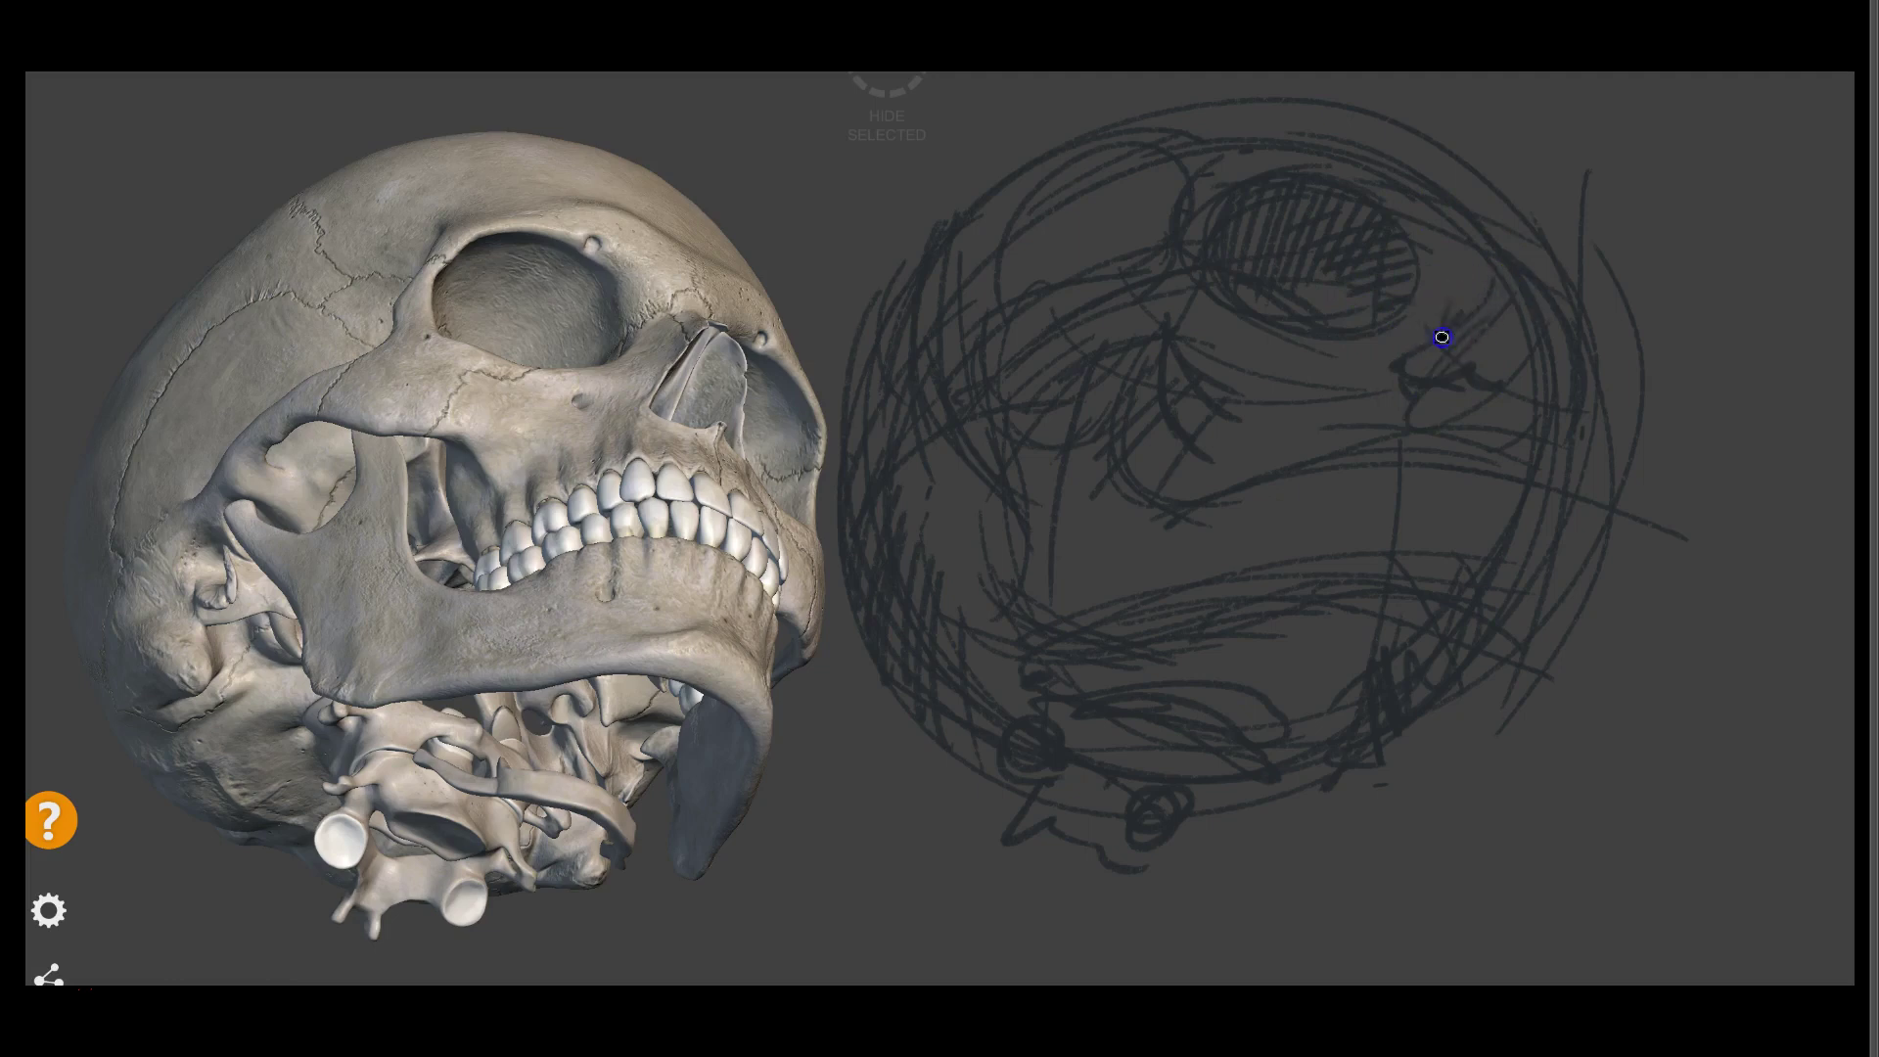
pyautogui.moveTo(1461, 255)
pyautogui.mouseDown()
pyautogui.moveTo(1431, 311)
pyautogui.moveTo(1452, 220)
pyautogui.mouseUp()
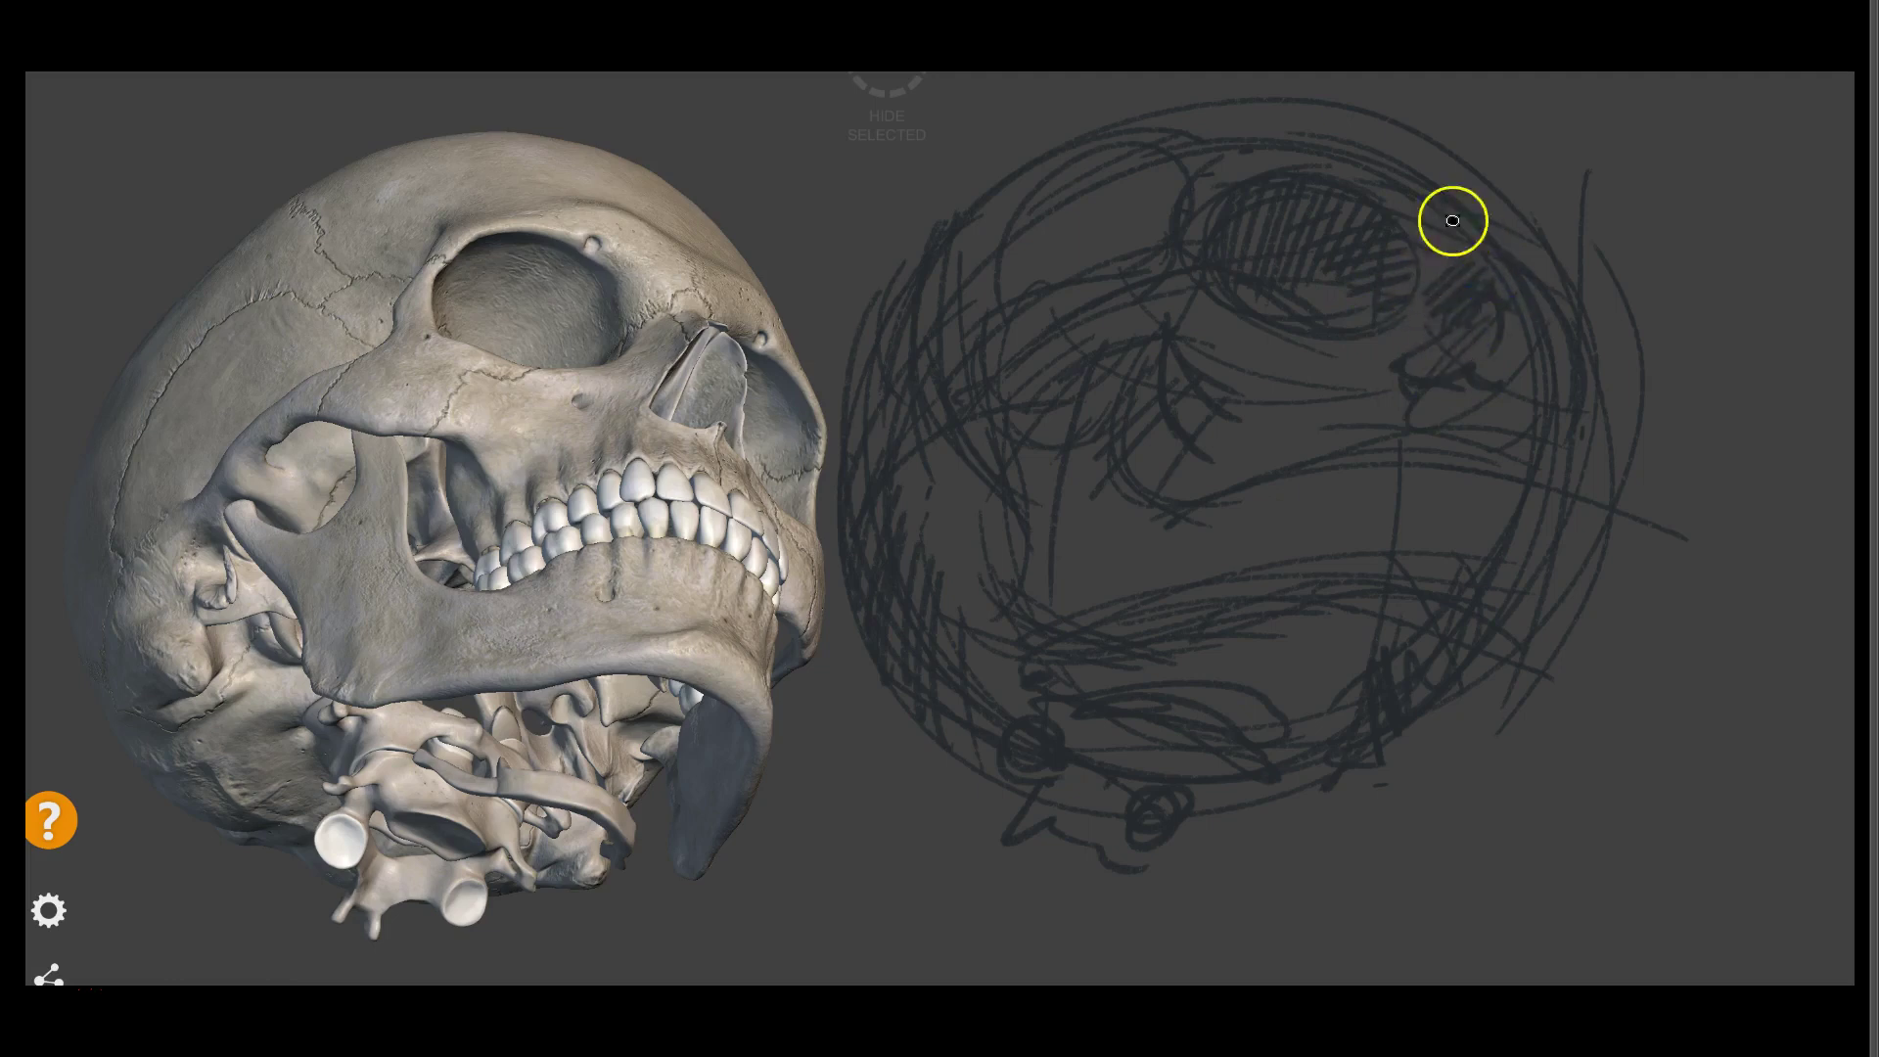
# Add graphite hatching above-right of the eye oval and along the skull's right edge
pyautogui.moveTo(1469, 371)
pyautogui.mouseDown()
pyautogui.moveTo(1497, 294)
pyautogui.moveTo(1485, 258)
pyautogui.mouseUp()
pyautogui.moveTo(1571, 364)
pyautogui.mouseDown()
pyautogui.moveTo(1532, 319)
pyautogui.moveTo(1517, 392)
pyautogui.mouseUp()
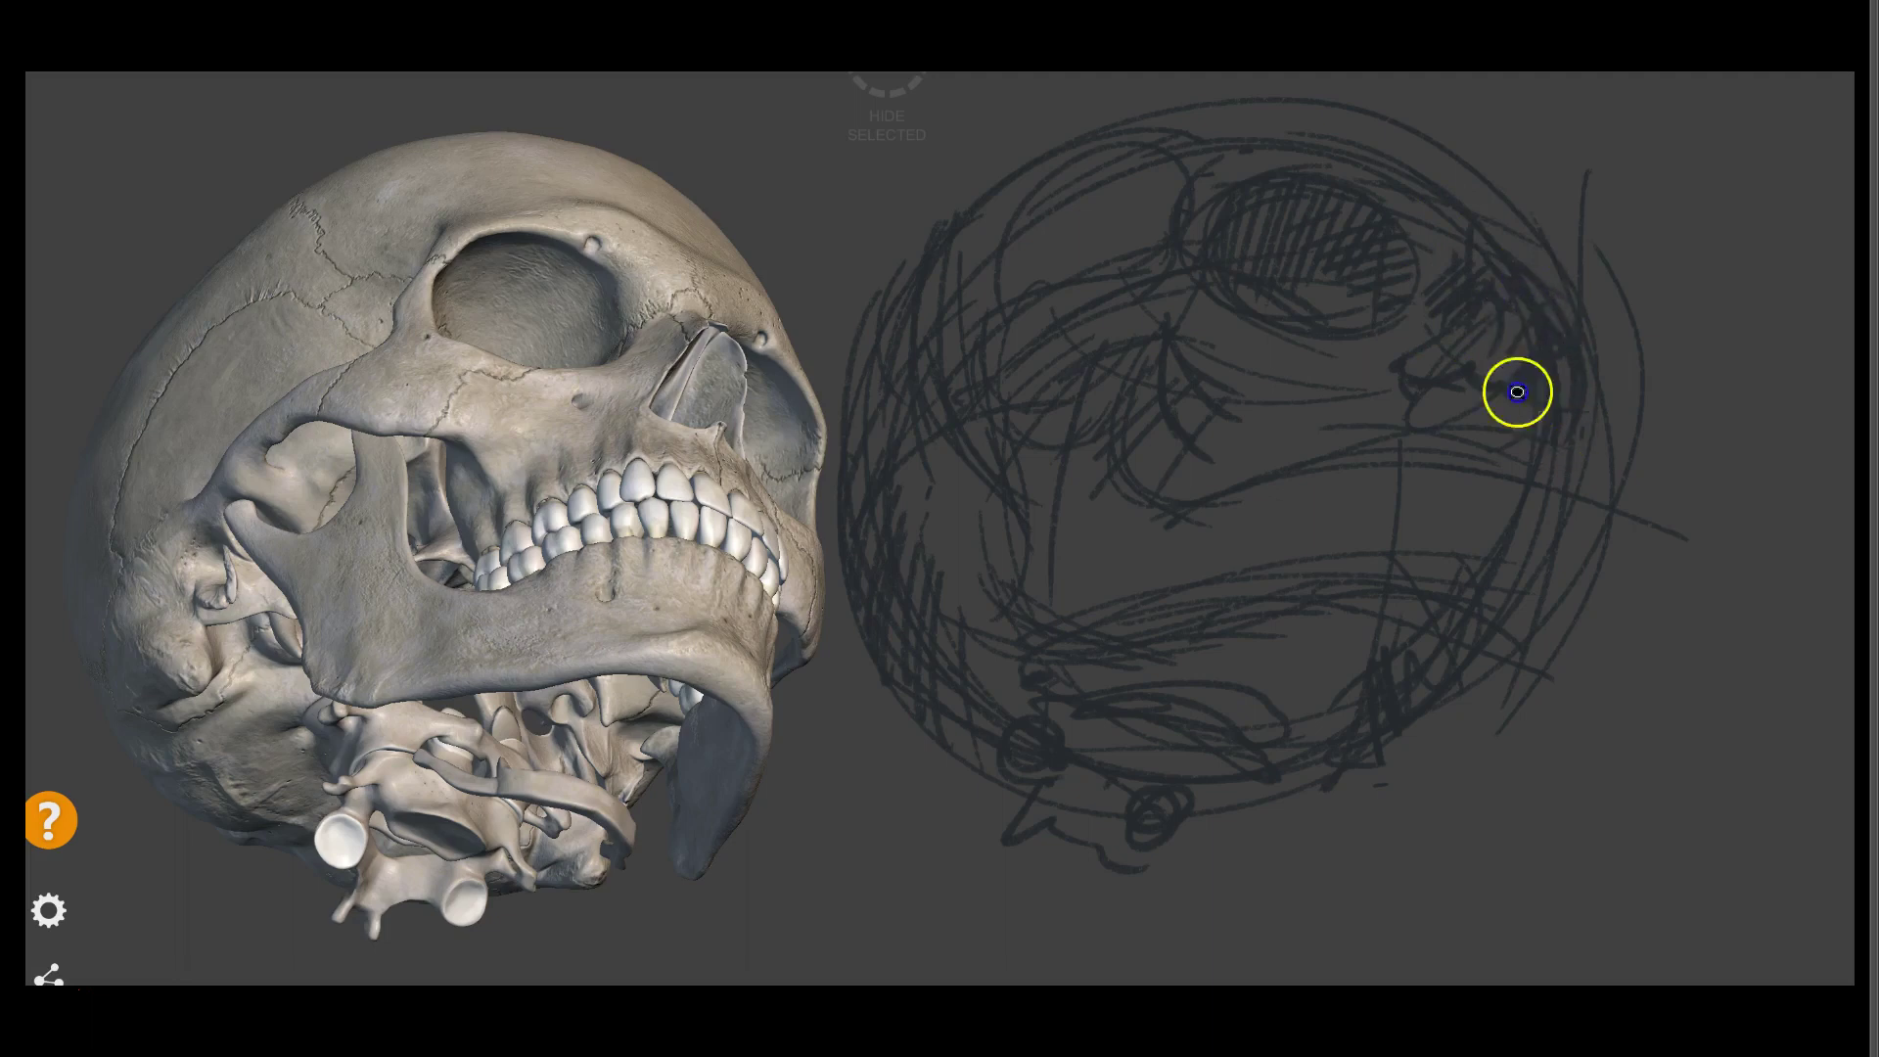
pyautogui.moveTo(1525, 242)
pyautogui.mouseDown()
pyautogui.moveTo(1456, 113)
pyautogui.moveTo(1547, 231)
pyautogui.moveTo(1263, 89)
pyautogui.moveTo(1515, 396)
pyautogui.moveTo(1342, 398)
pyautogui.moveTo(1495, 348)
pyautogui.mouseUp()
pyautogui.moveTo(1483, 519); pyautogui.dragTo(1604, 423)
pyautogui.moveTo(1495, 621)
pyautogui.mouseDown()
pyautogui.moveTo(1553, 490)
pyautogui.moveTo(1599, 503)
pyautogui.mouseUp()
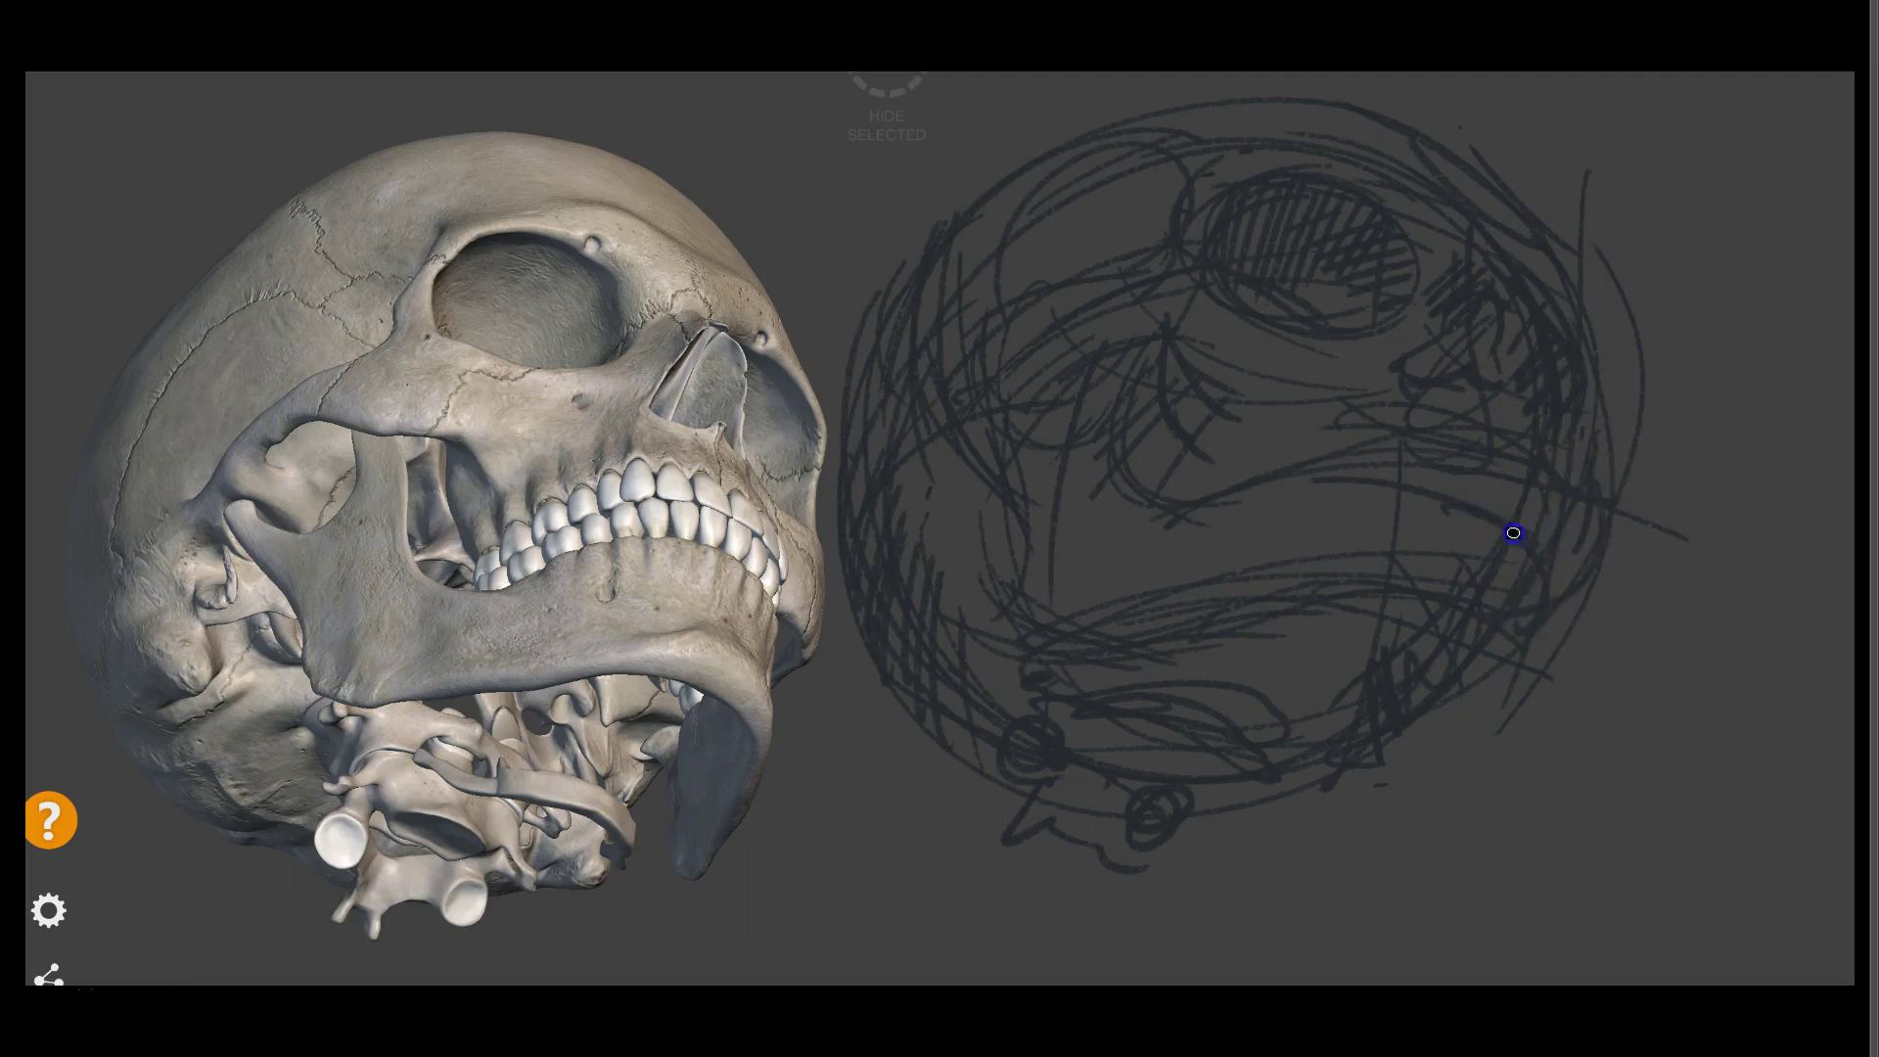
# Set the foreground colour to black, #000000
pyautogui.click(13, 727)
pyautogui.click(925, 480)
pyautogui.click(1134, 224)
# Outline and hatch the hatched eye socket's top, upper-left and lower edges in black
pyautogui.moveTo(1725, 744); pyautogui.dragTo(1778, 610)
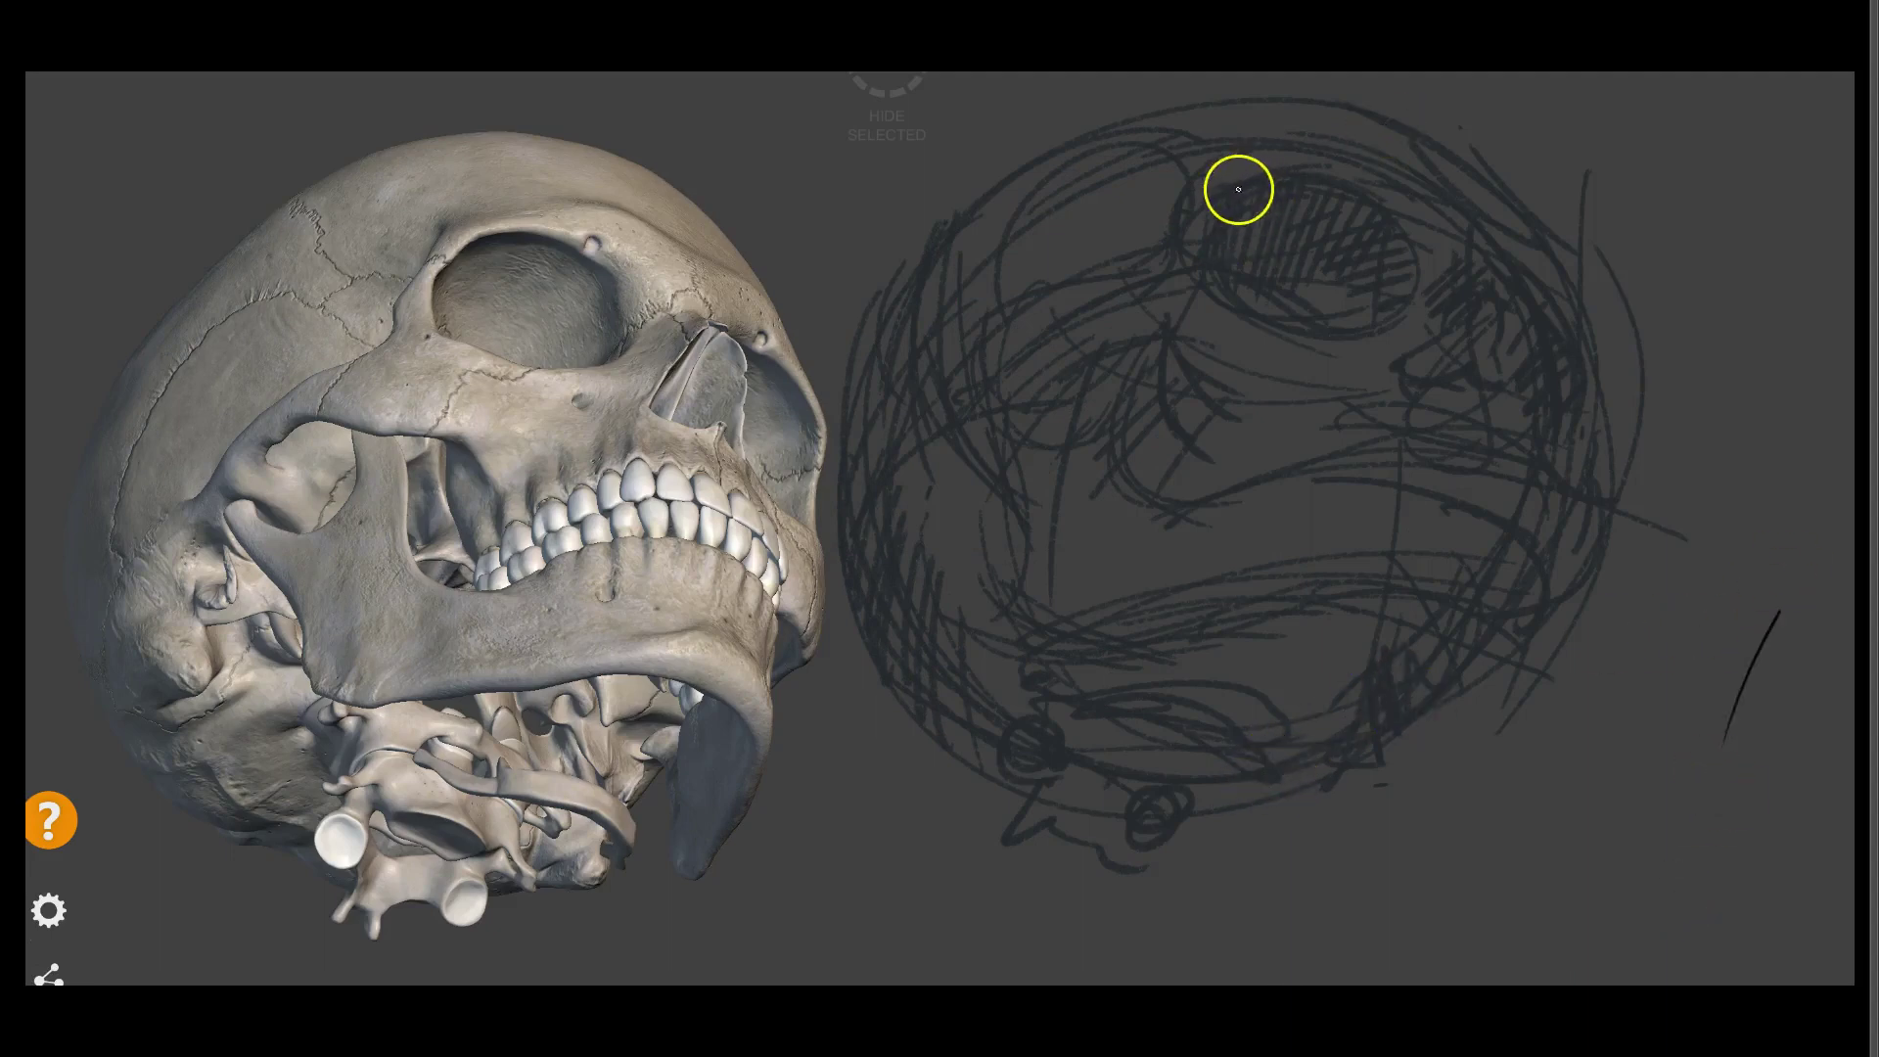
pyautogui.moveTo(1222, 203)
pyautogui.mouseDown()
pyautogui.moveTo(1351, 196)
pyautogui.moveTo(1302, 326)
pyautogui.mouseUp()
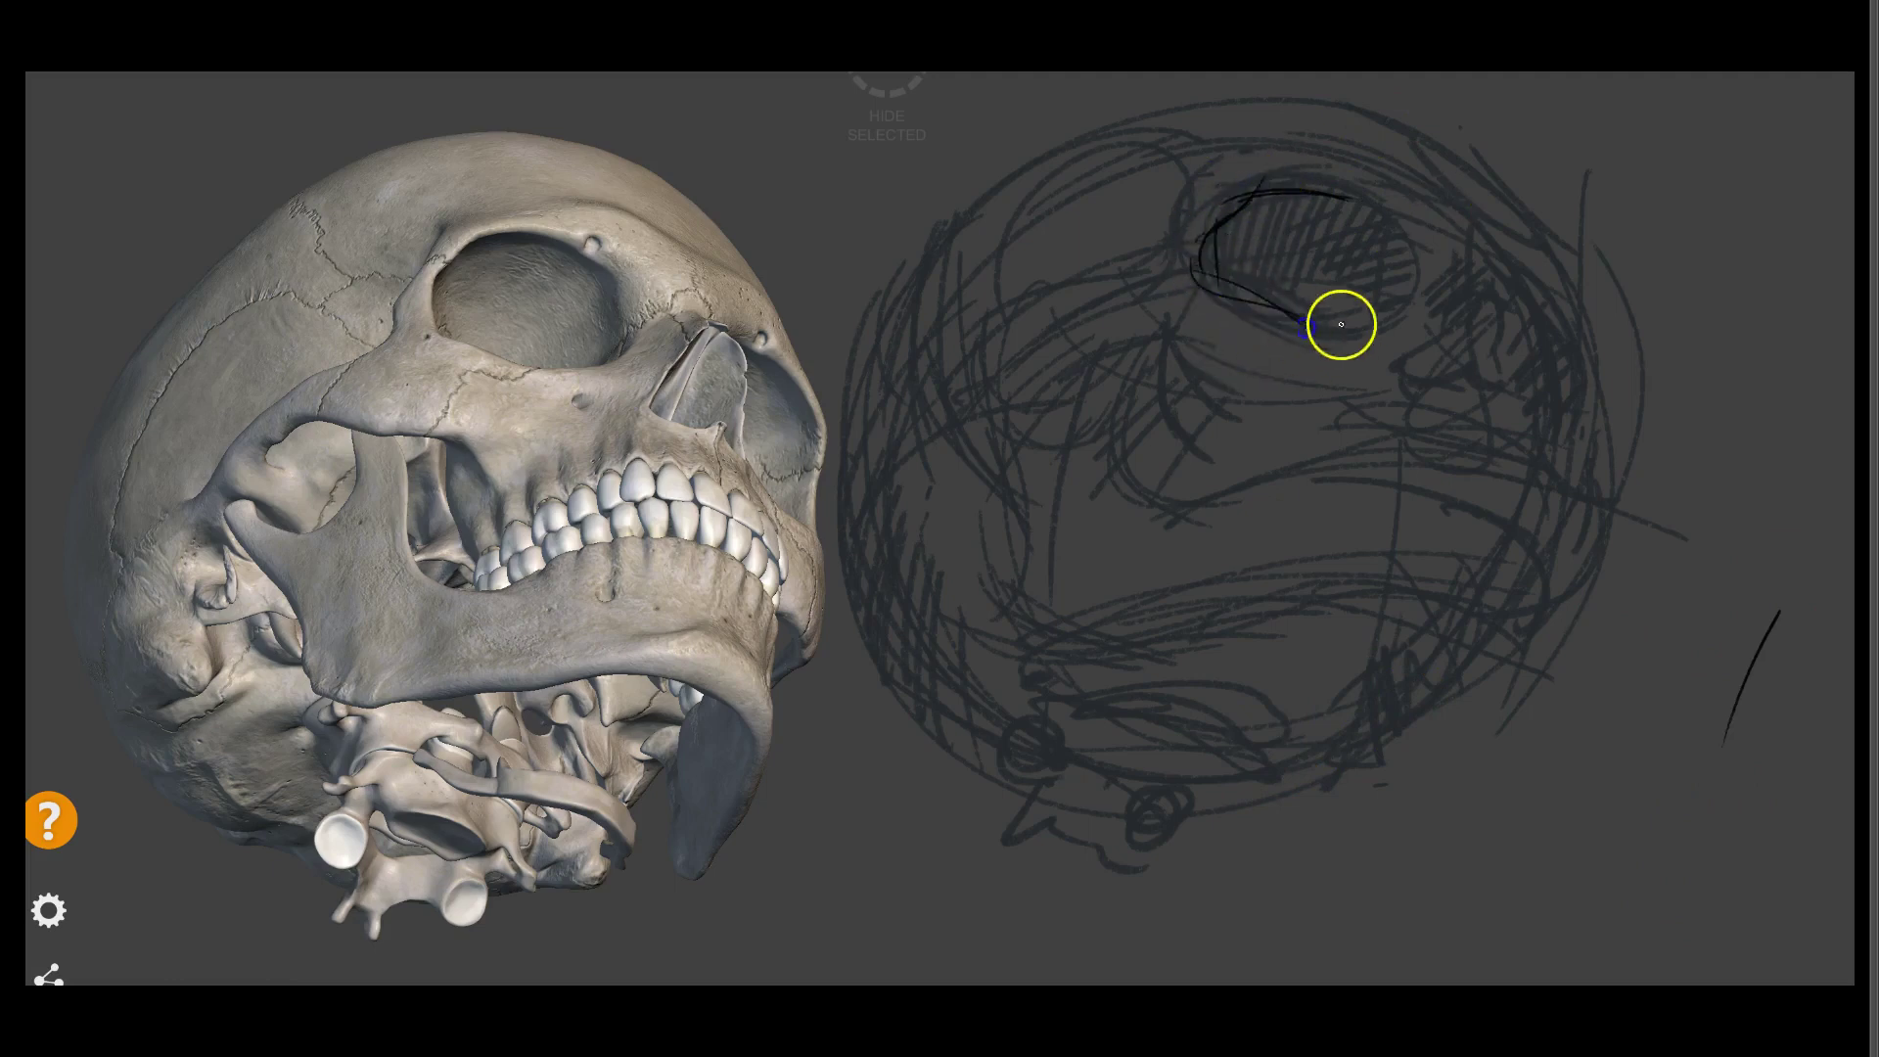
pyautogui.click(1383, 201)
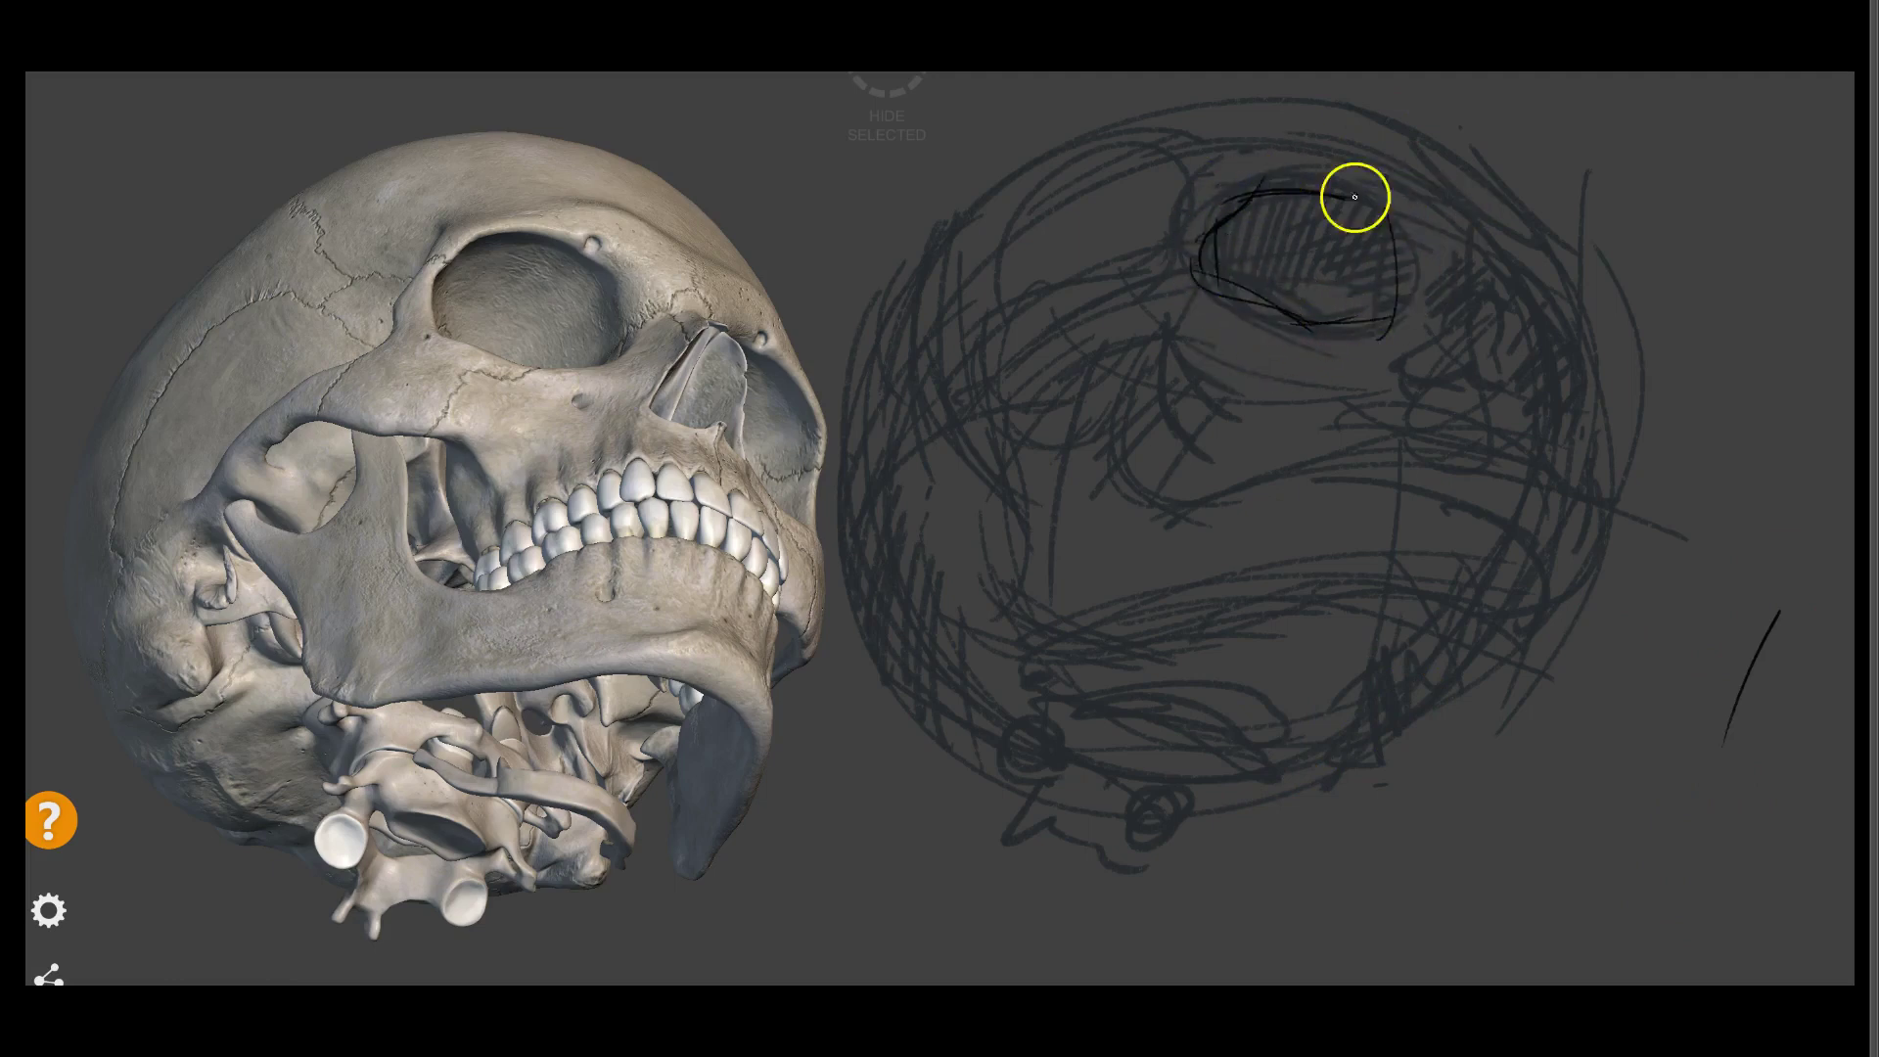
pyautogui.moveTo(1266, 201)
pyautogui.mouseDown()
pyautogui.moveTo(1219, 238)
pyautogui.moveTo(1240, 221)
pyautogui.mouseUp()
pyautogui.moveTo(1187, 304)
pyautogui.mouseDown()
pyautogui.moveTo(1254, 239)
pyautogui.moveTo(1225, 256)
pyautogui.moveTo(1272, 271)
pyautogui.moveTo(1279, 238)
pyautogui.moveTo(1338, 310)
pyautogui.moveTo(1325, 222)
pyautogui.mouseUp()
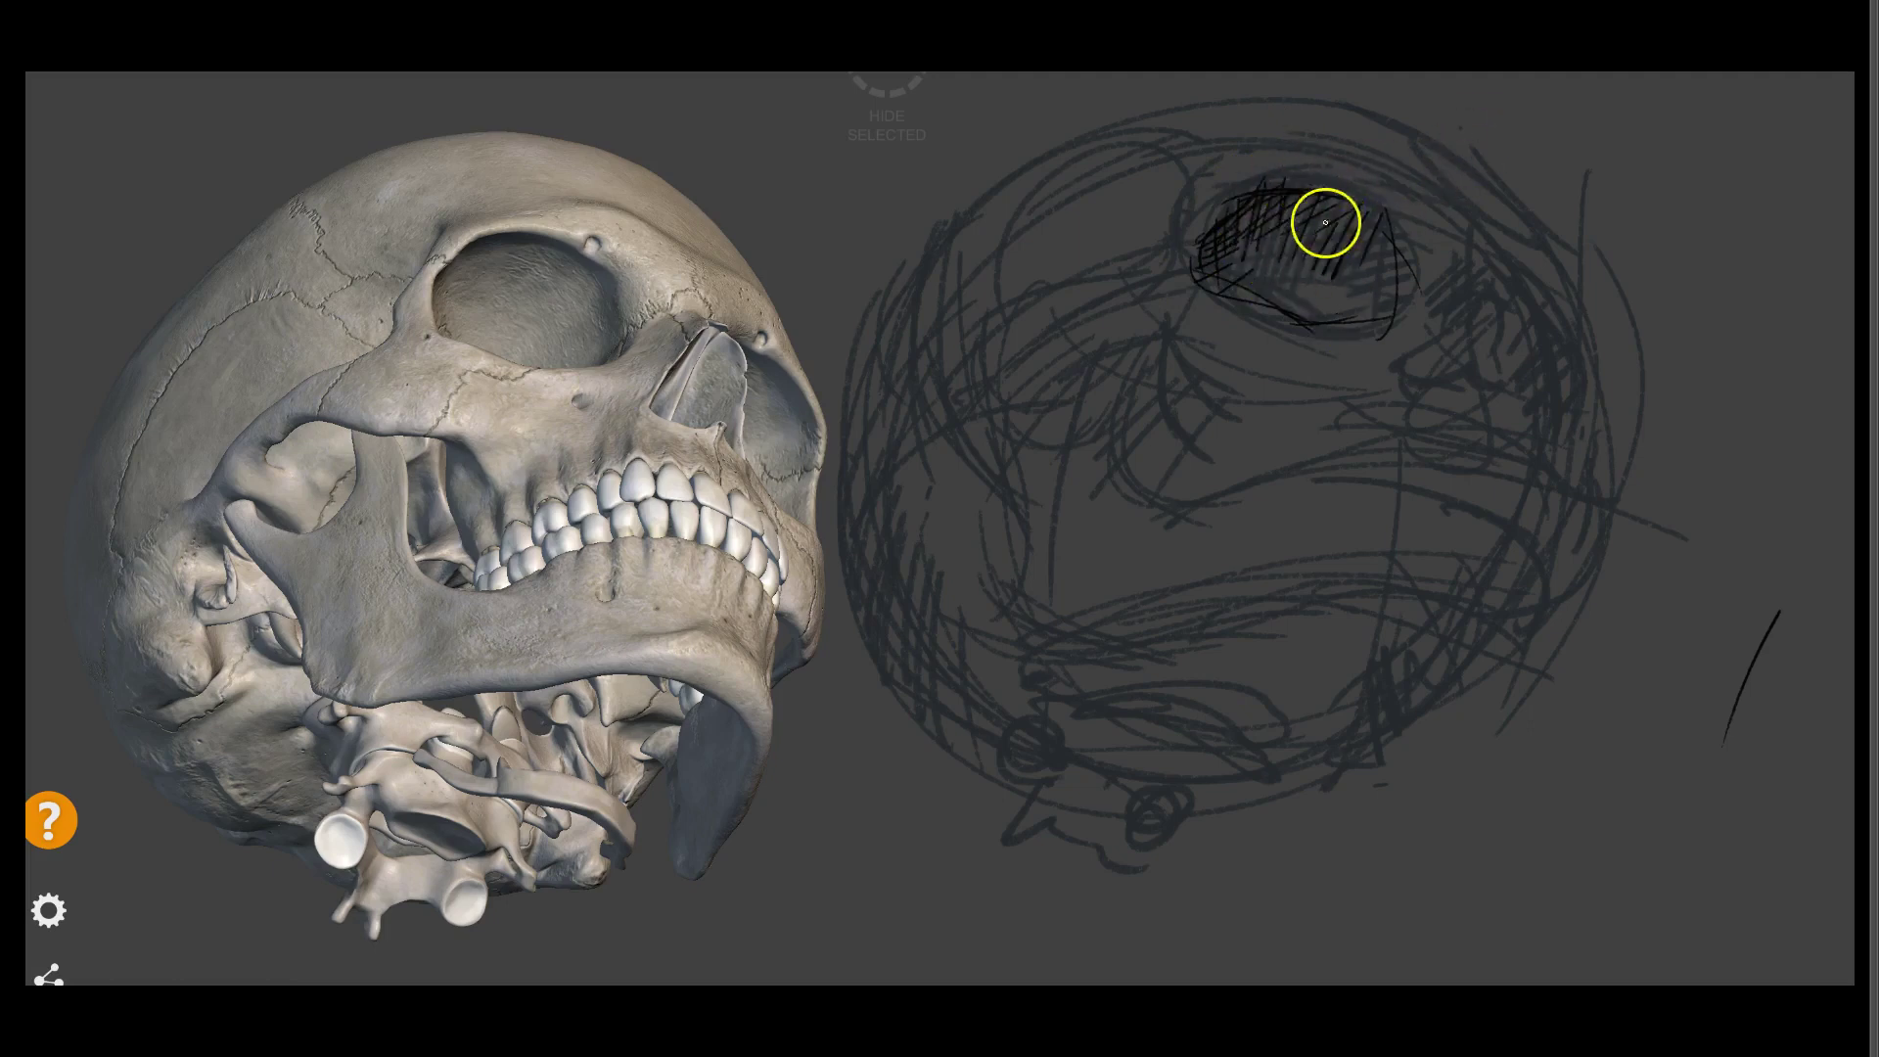
pyautogui.moveTo(1451, 253)
pyautogui.mouseDown()
pyautogui.moveTo(1409, 264)
pyautogui.moveTo(1320, 383)
pyautogui.mouseUp()
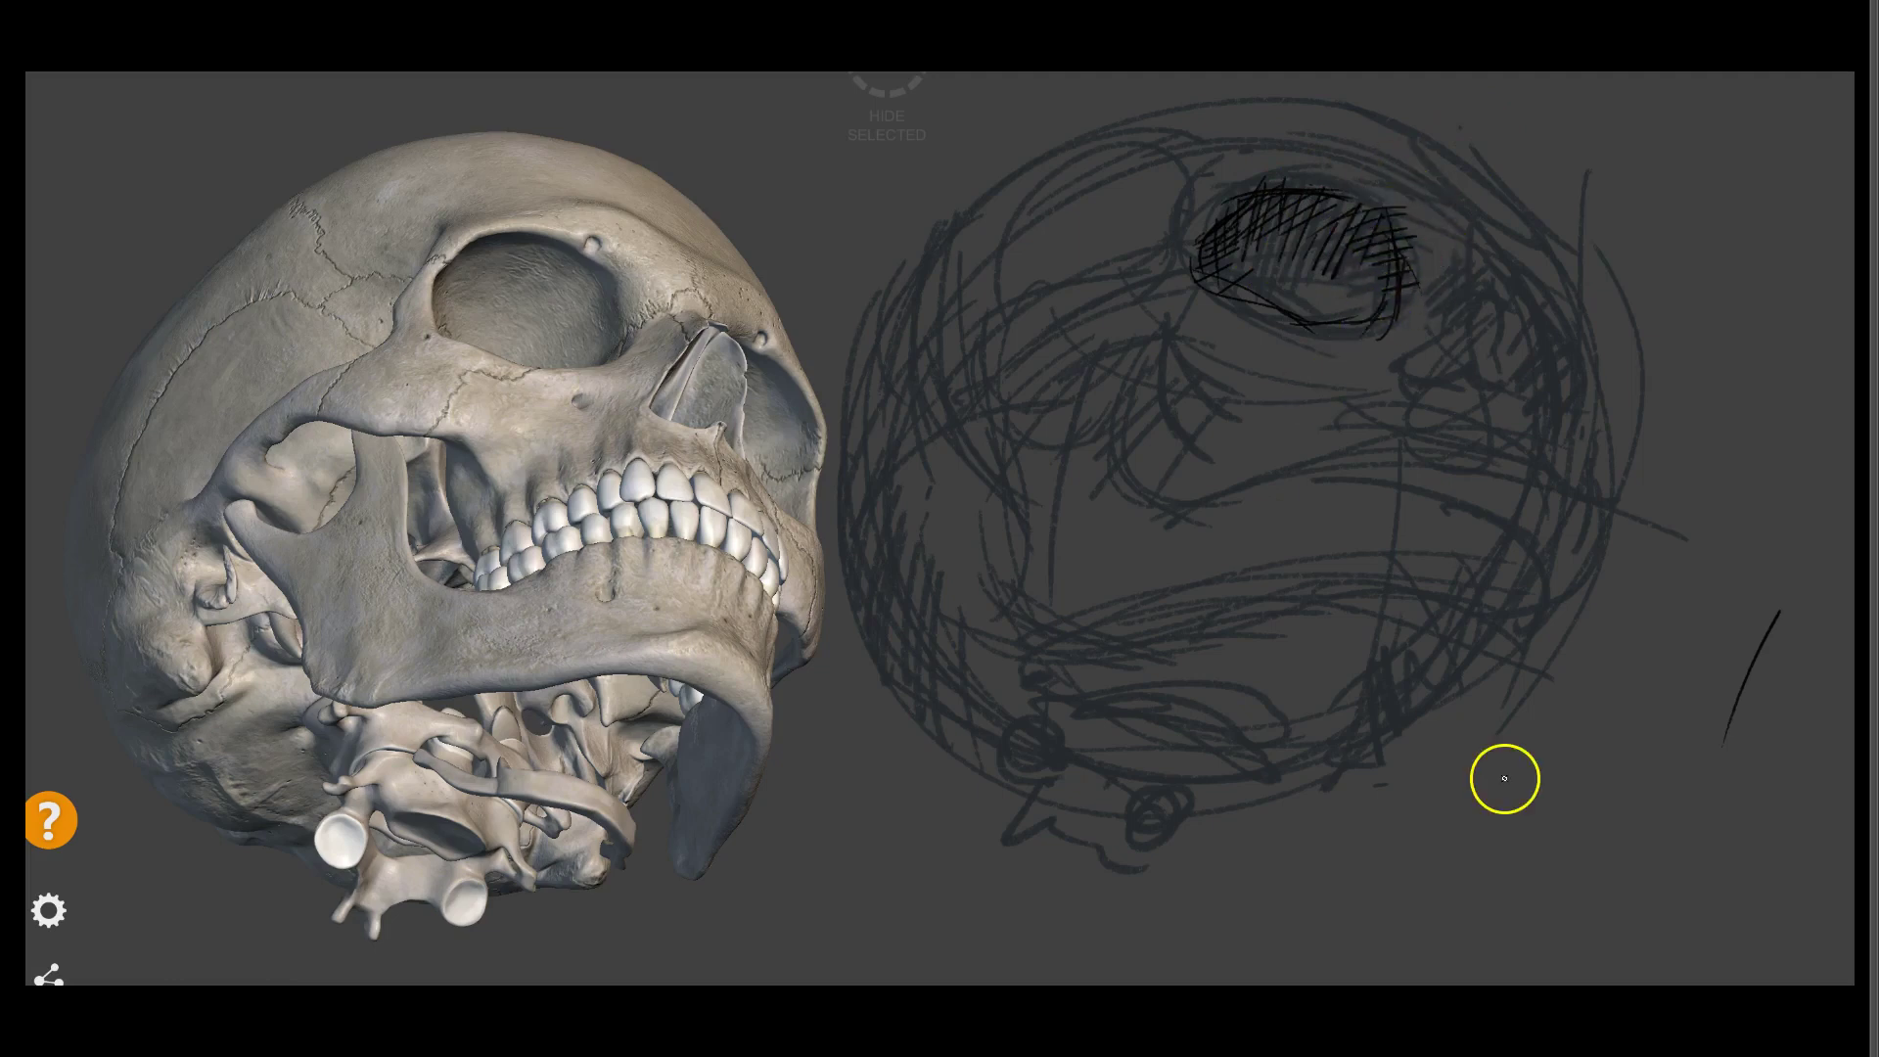
# Draw black contours left of and below the eye socket, tracing its lower edge
pyautogui.moveTo(1215, 154); pyautogui.dragTo(1170, 255)
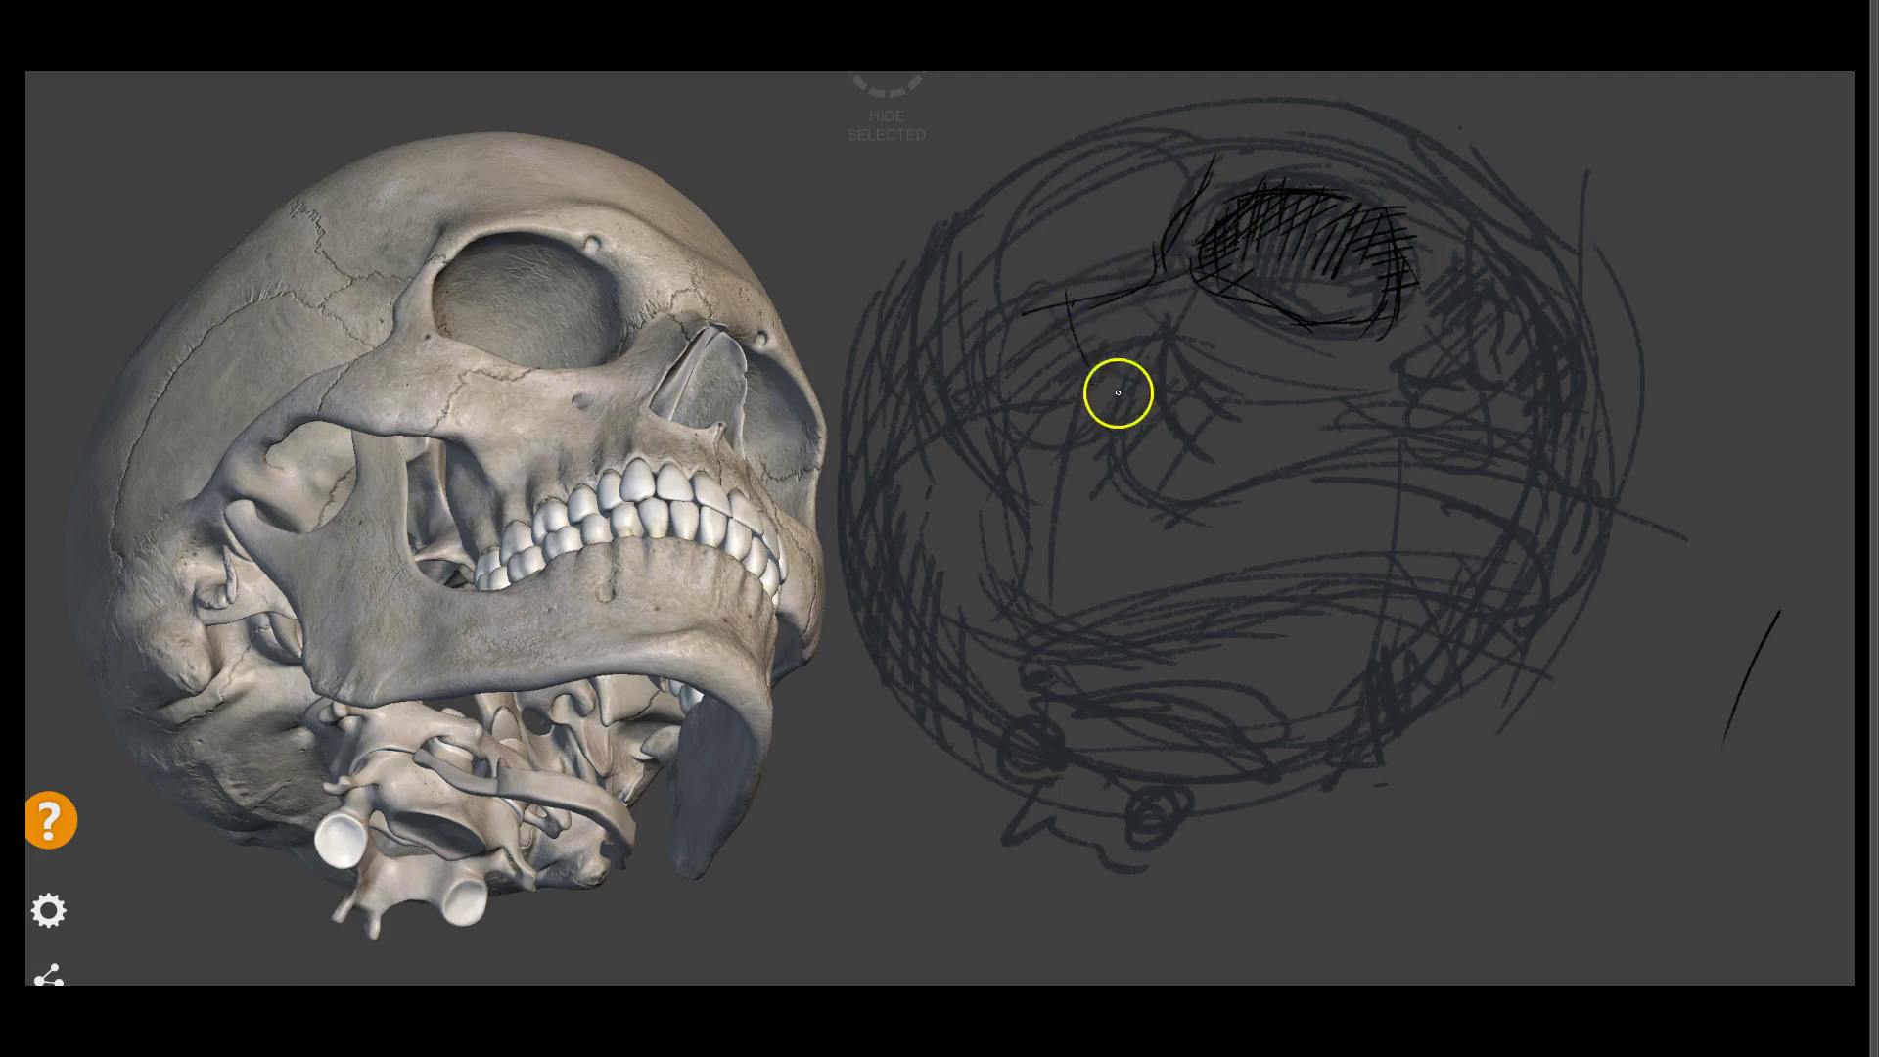
pyautogui.moveTo(1173, 361); pyautogui.dragTo(1074, 378)
pyautogui.moveTo(1334, 348); pyautogui.dragTo(1141, 361)
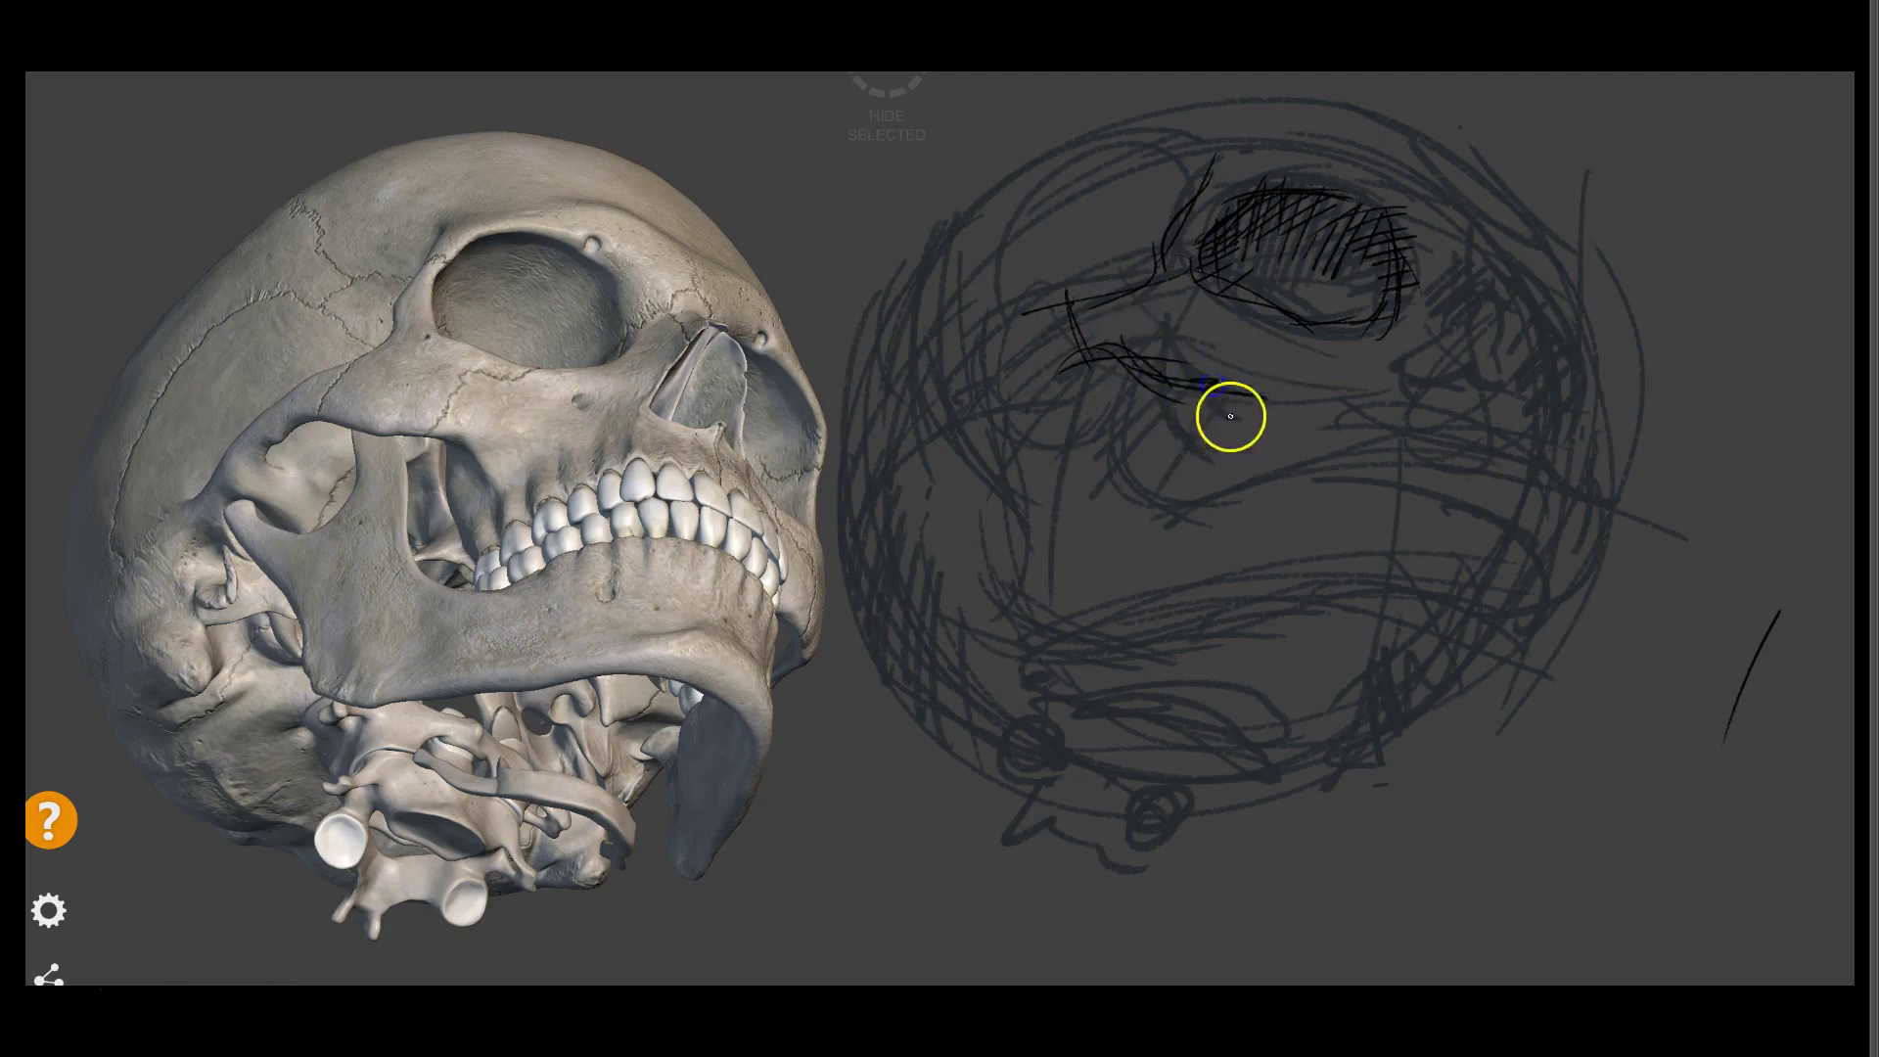
pyautogui.moveTo(1215, 262); pyautogui.dragTo(1164, 513)
pyautogui.moveTo(1177, 431); pyautogui.dragTo(1222, 524)
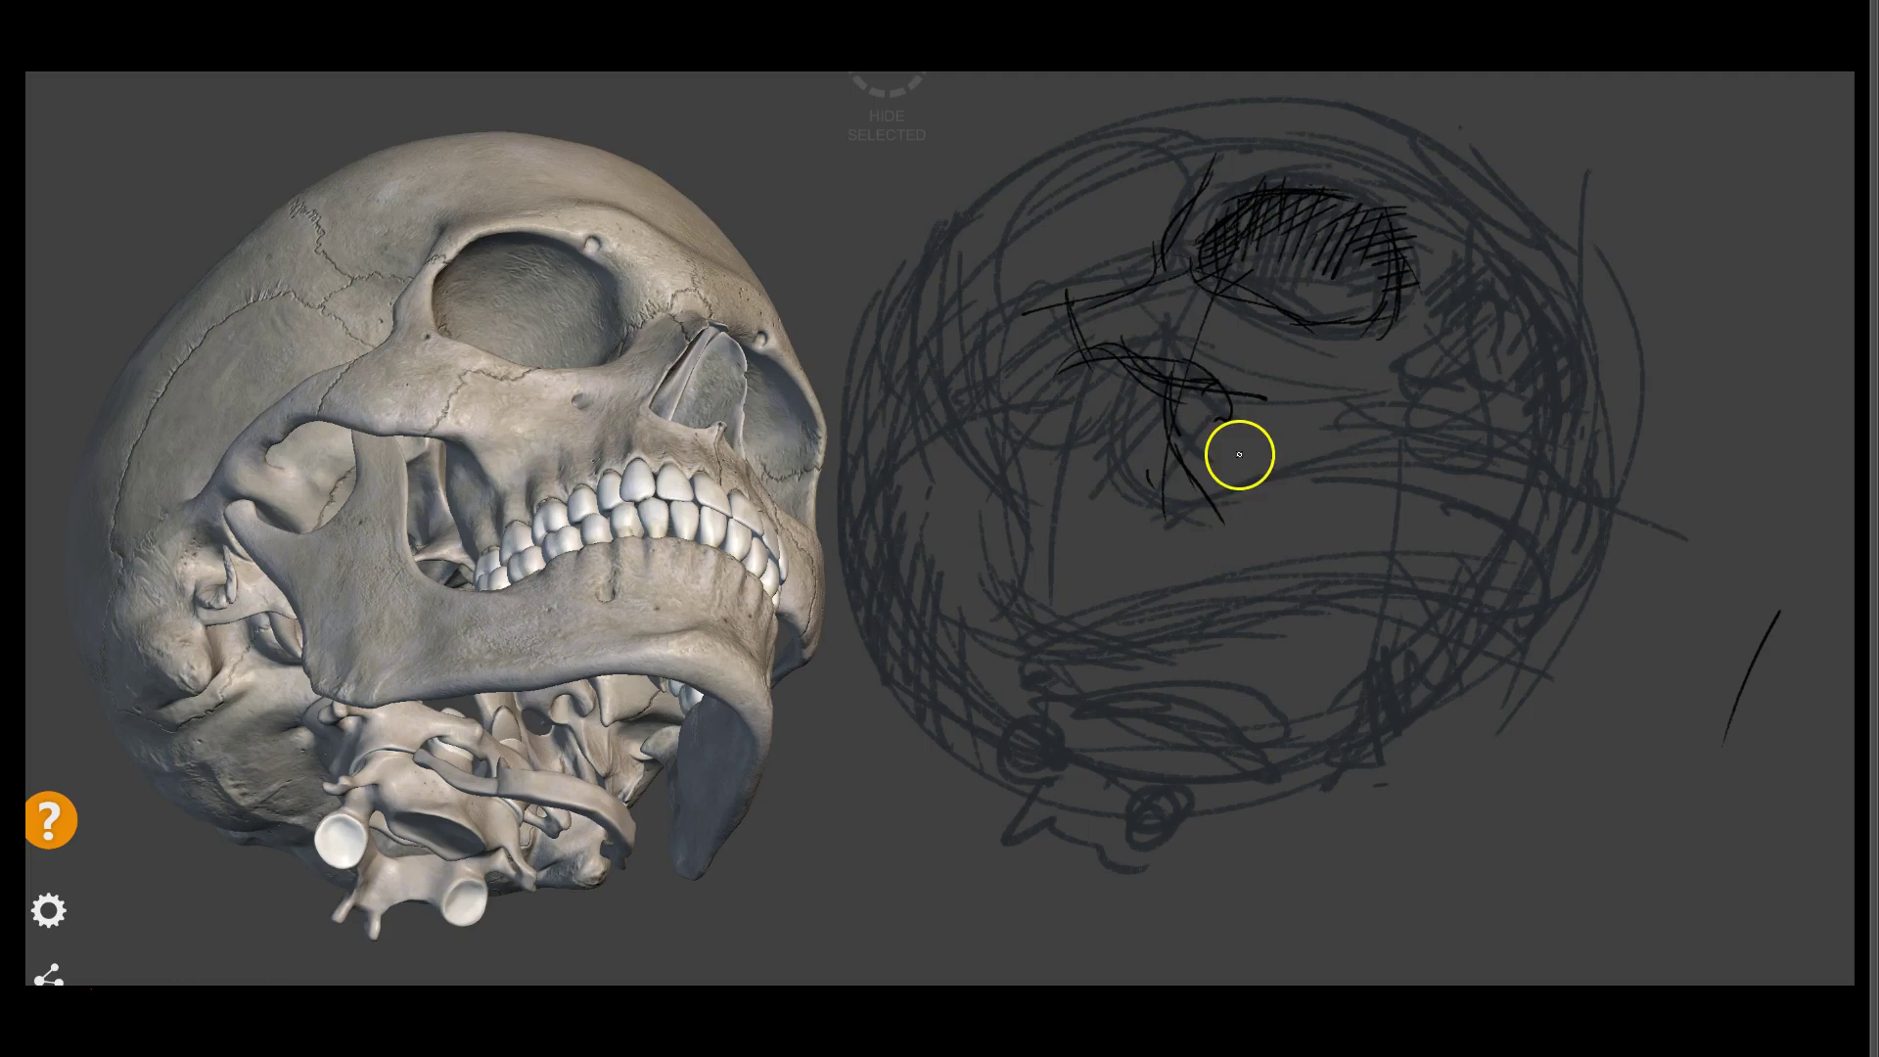
pyautogui.moveTo(1173, 288); pyautogui.dragTo(1393, 299)
# Arc a contour over the right socket and outline the skull's right outer edge
pyautogui.moveTo(1411, 373); pyautogui.dragTo(1475, 299)
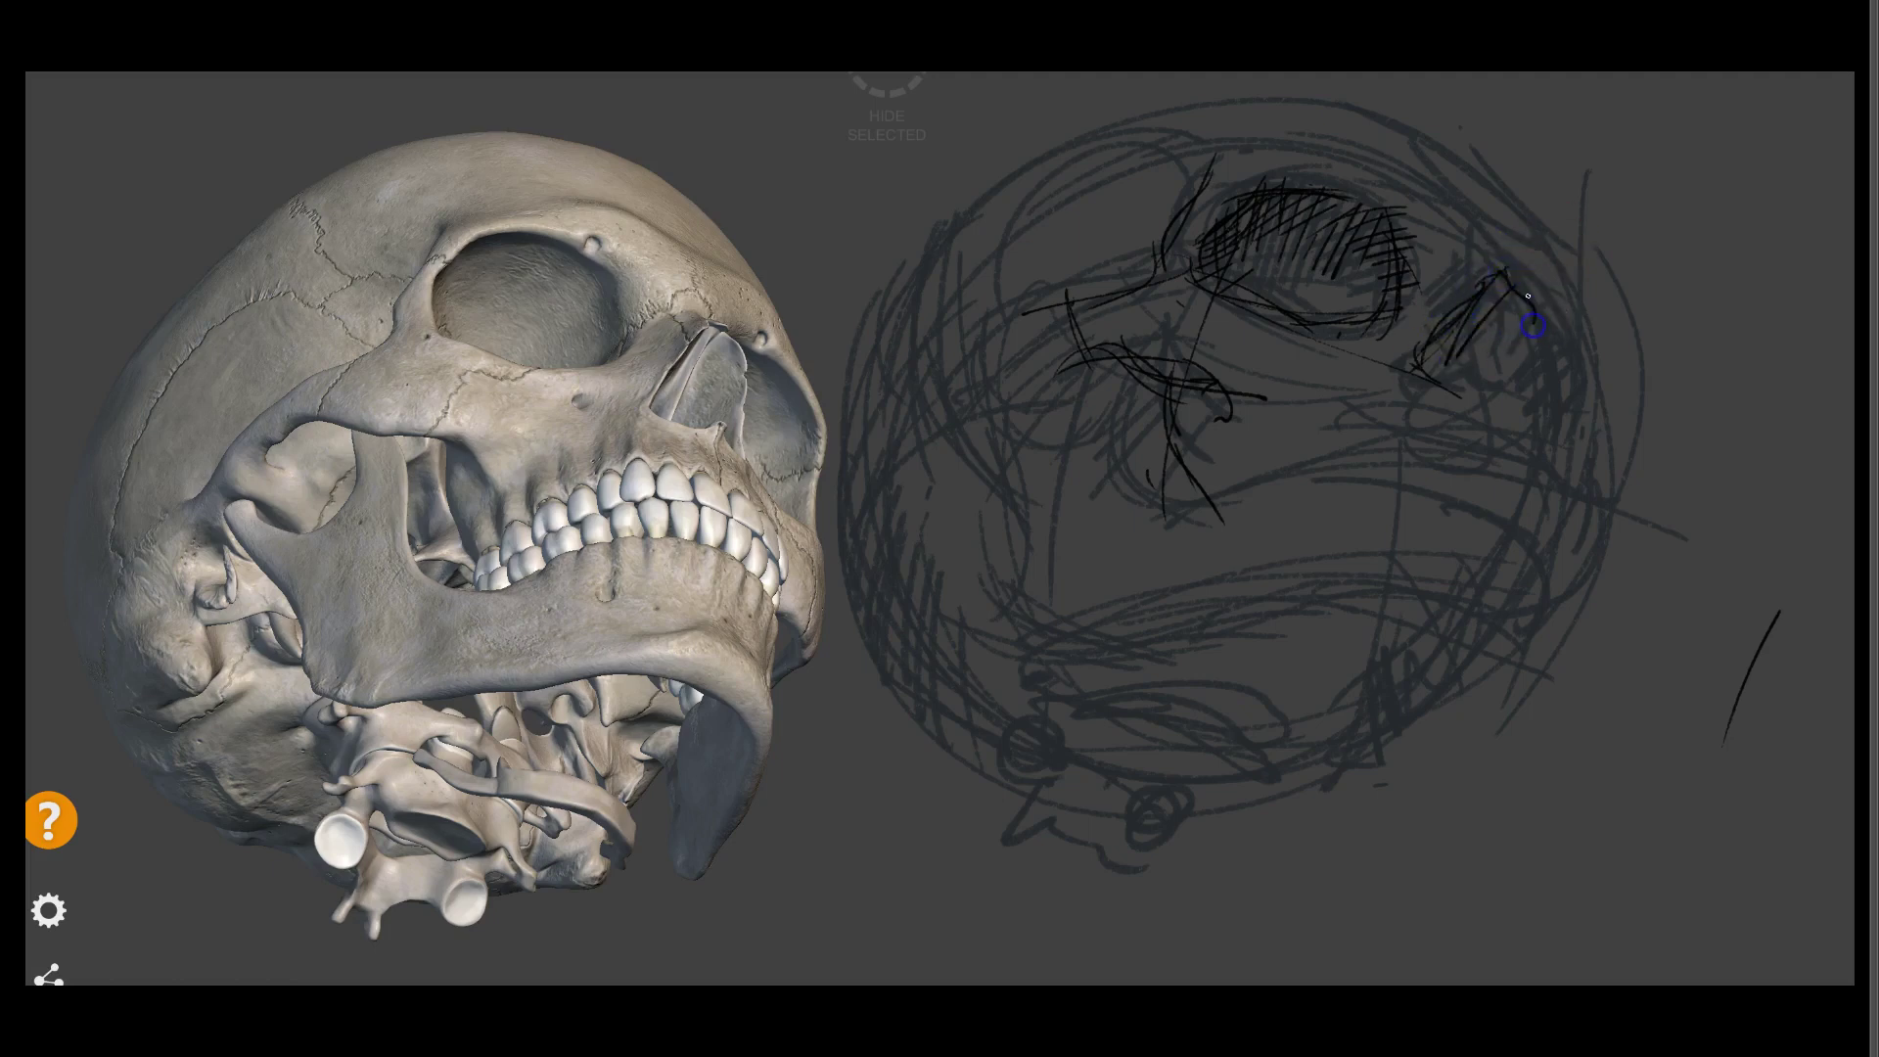
pyautogui.moveTo(1436, 341); pyautogui.dragTo(1466, 378)
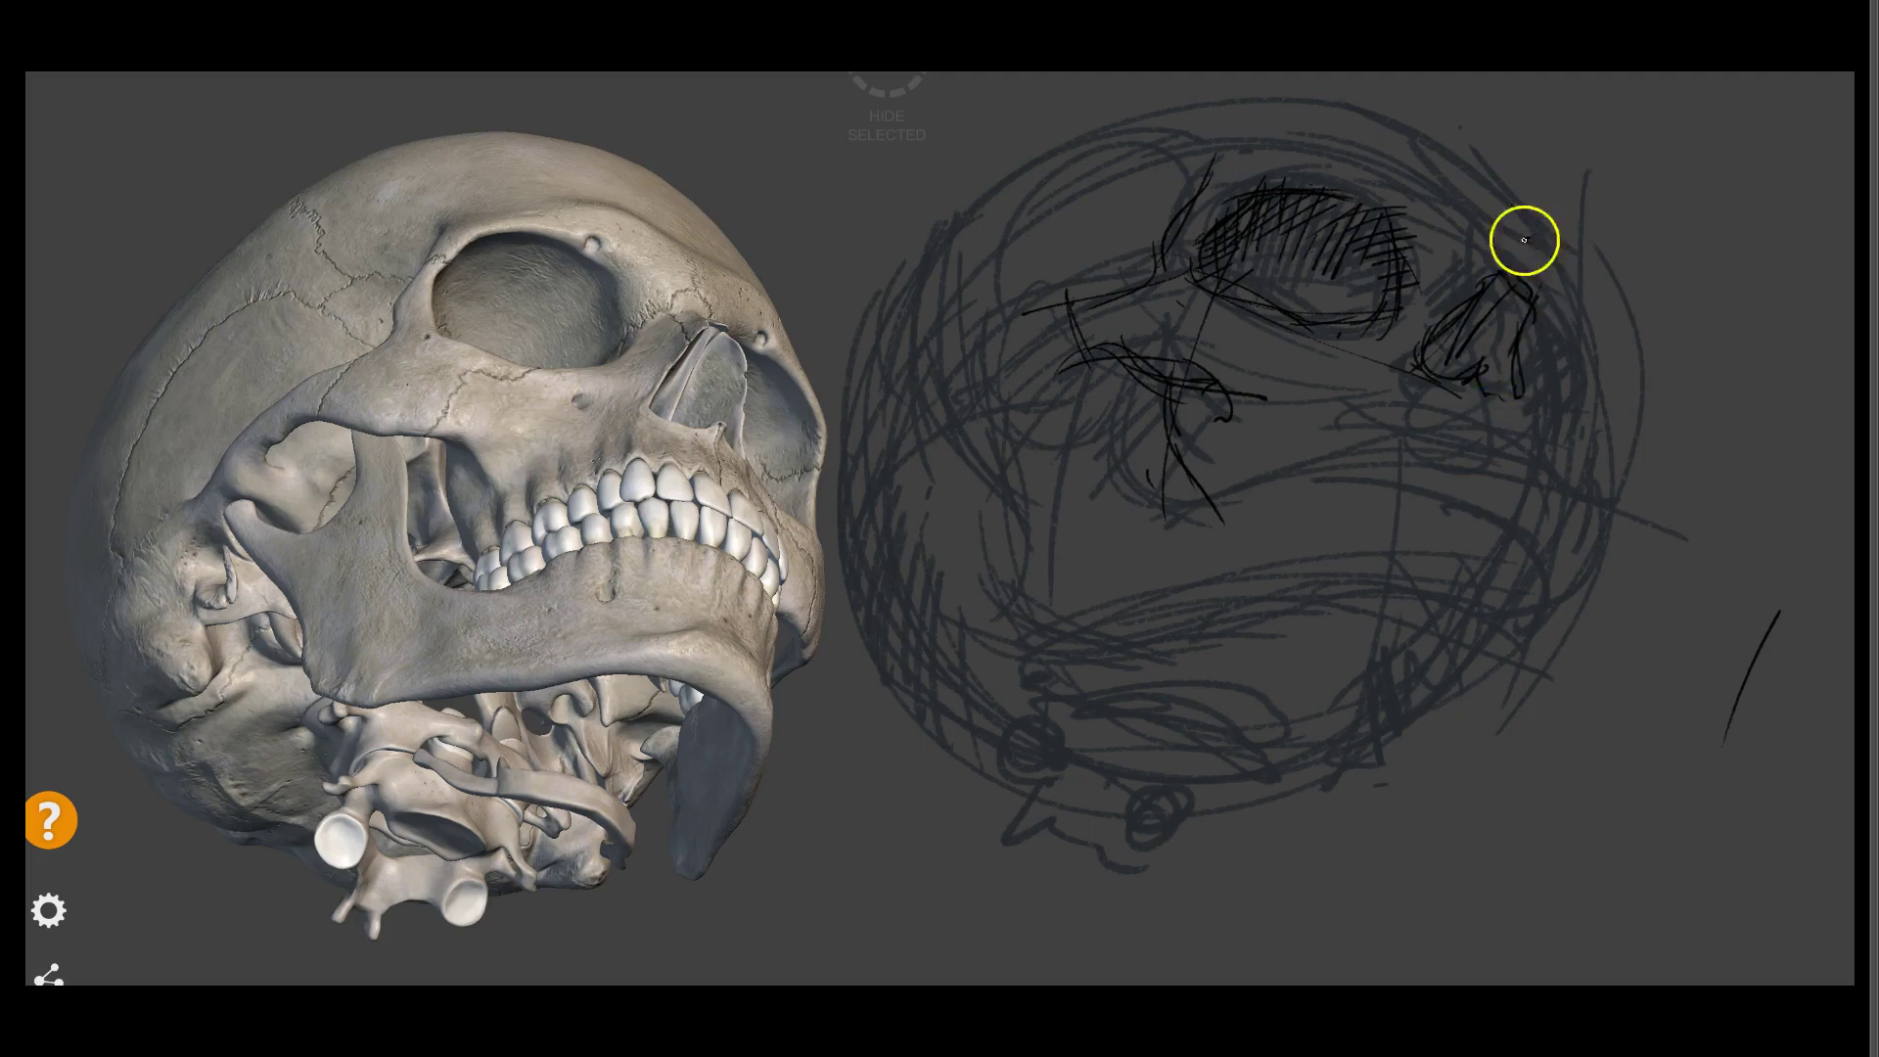
pyautogui.moveTo(1265, 184)
pyautogui.mouseDown()
pyautogui.moveTo(1561, 255)
pyautogui.moveTo(1494, 247)
pyautogui.moveTo(1526, 279)
pyautogui.moveTo(1523, 337)
pyautogui.mouseUp()
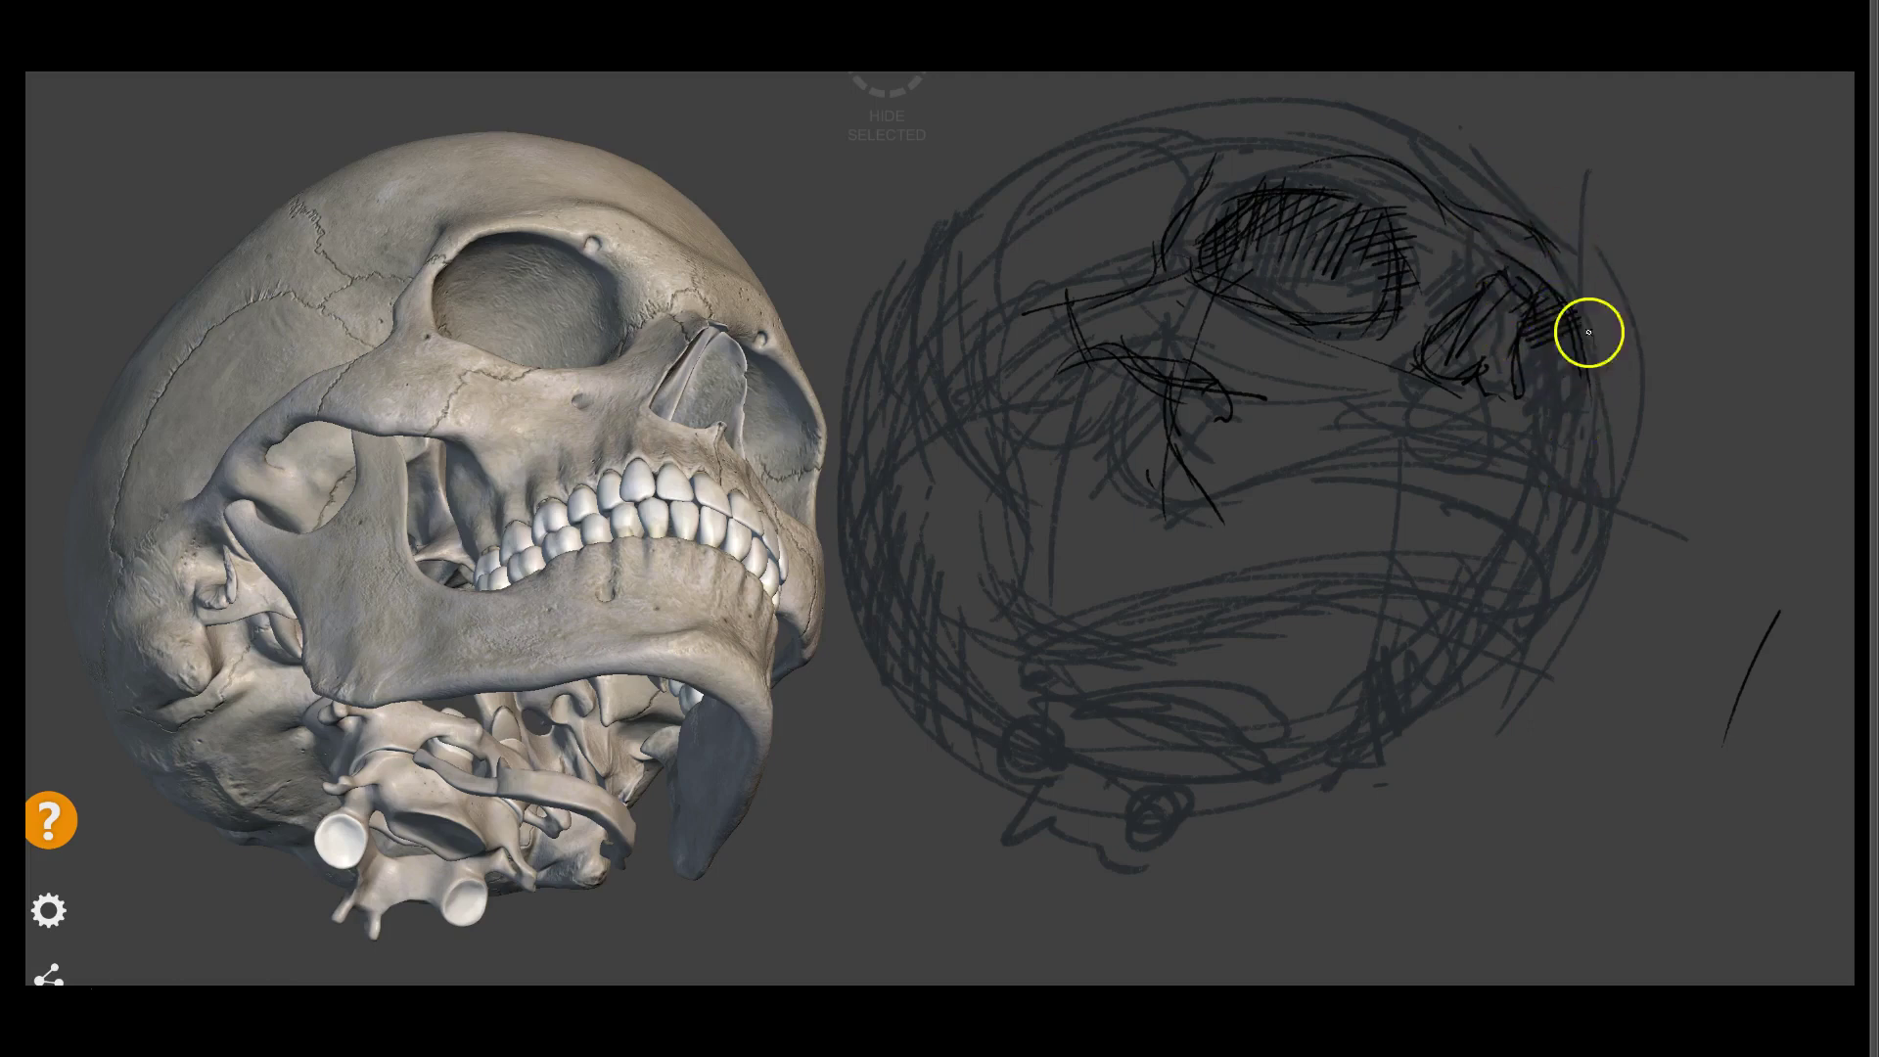
pyautogui.moveTo(1543, 210)
pyautogui.mouseDown()
pyautogui.moveTo(1620, 392)
pyautogui.moveTo(1602, 348)
pyautogui.moveTo(1520, 387)
pyautogui.moveTo(1522, 406)
pyautogui.mouseUp()
pyautogui.moveTo(1582, 486)
pyautogui.mouseDown()
pyautogui.moveTo(1605, 491)
pyautogui.moveTo(1544, 643)
pyautogui.mouseUp()
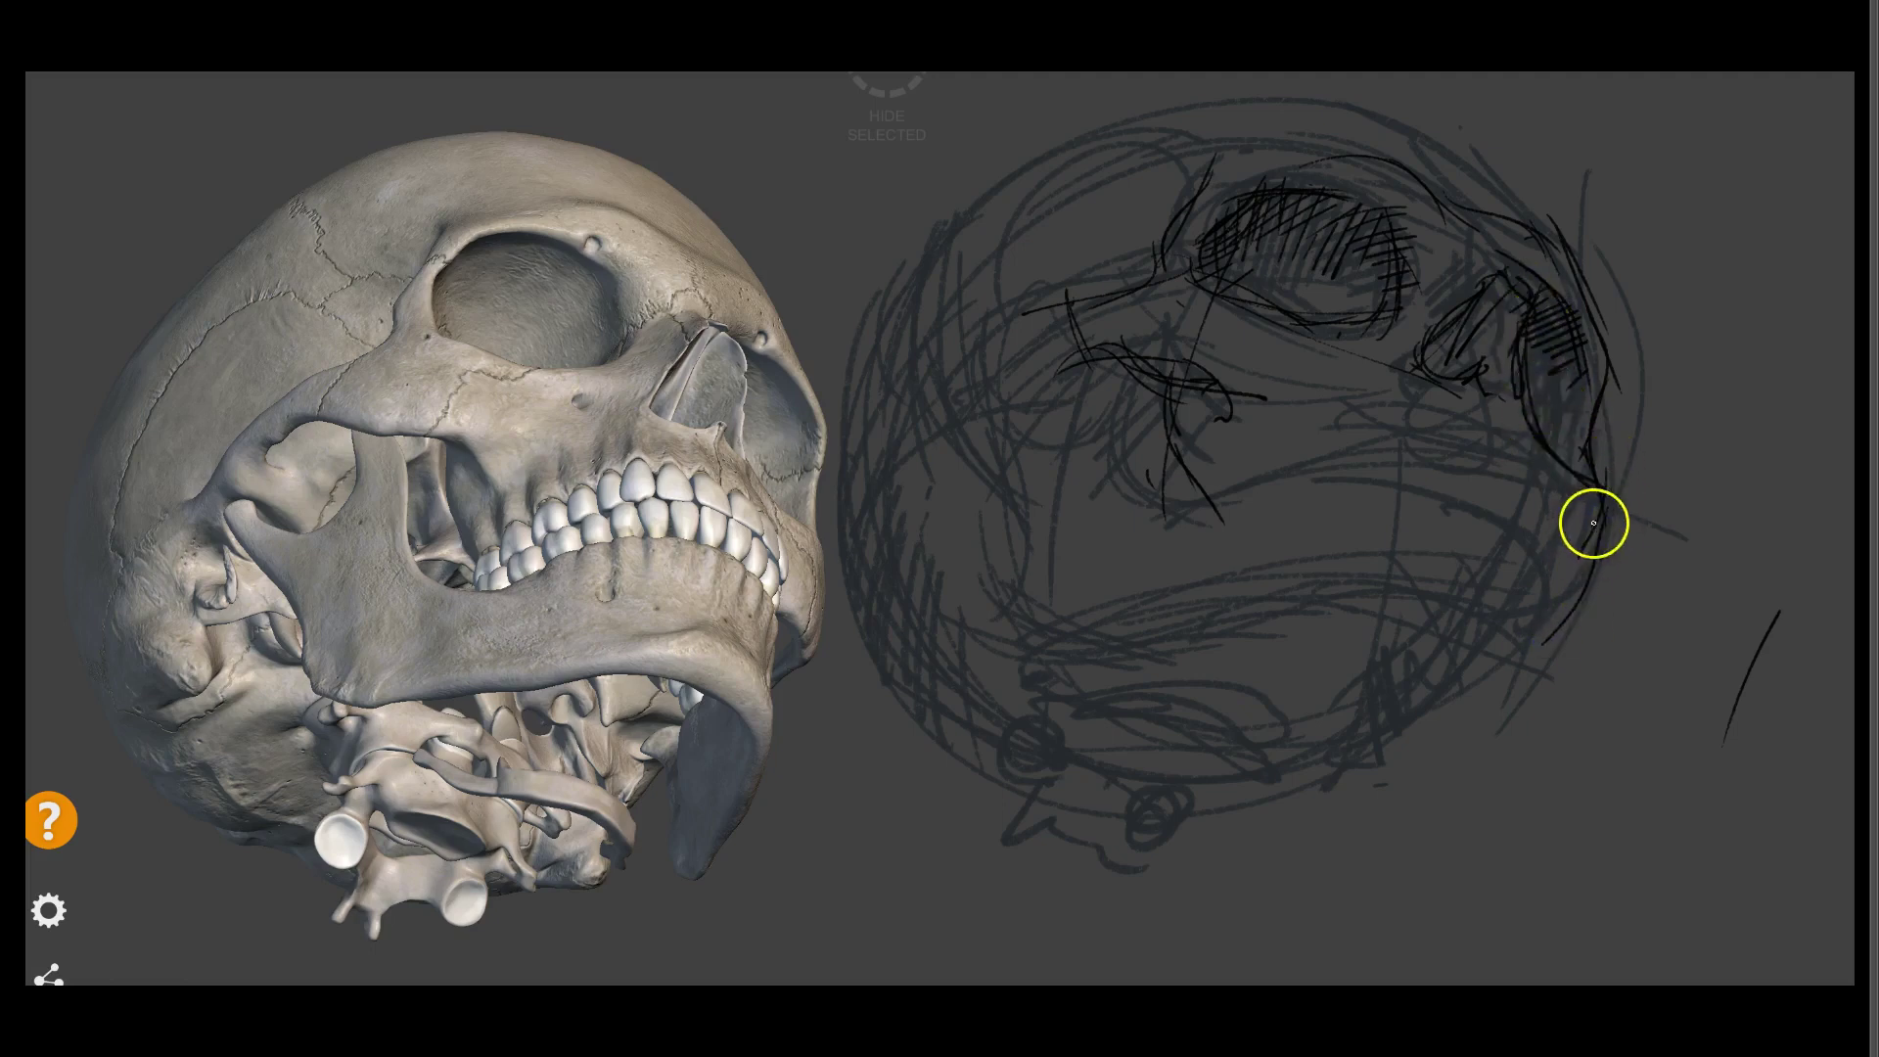
pyautogui.moveTo(1523, 499); pyautogui.dragTo(1535, 613)
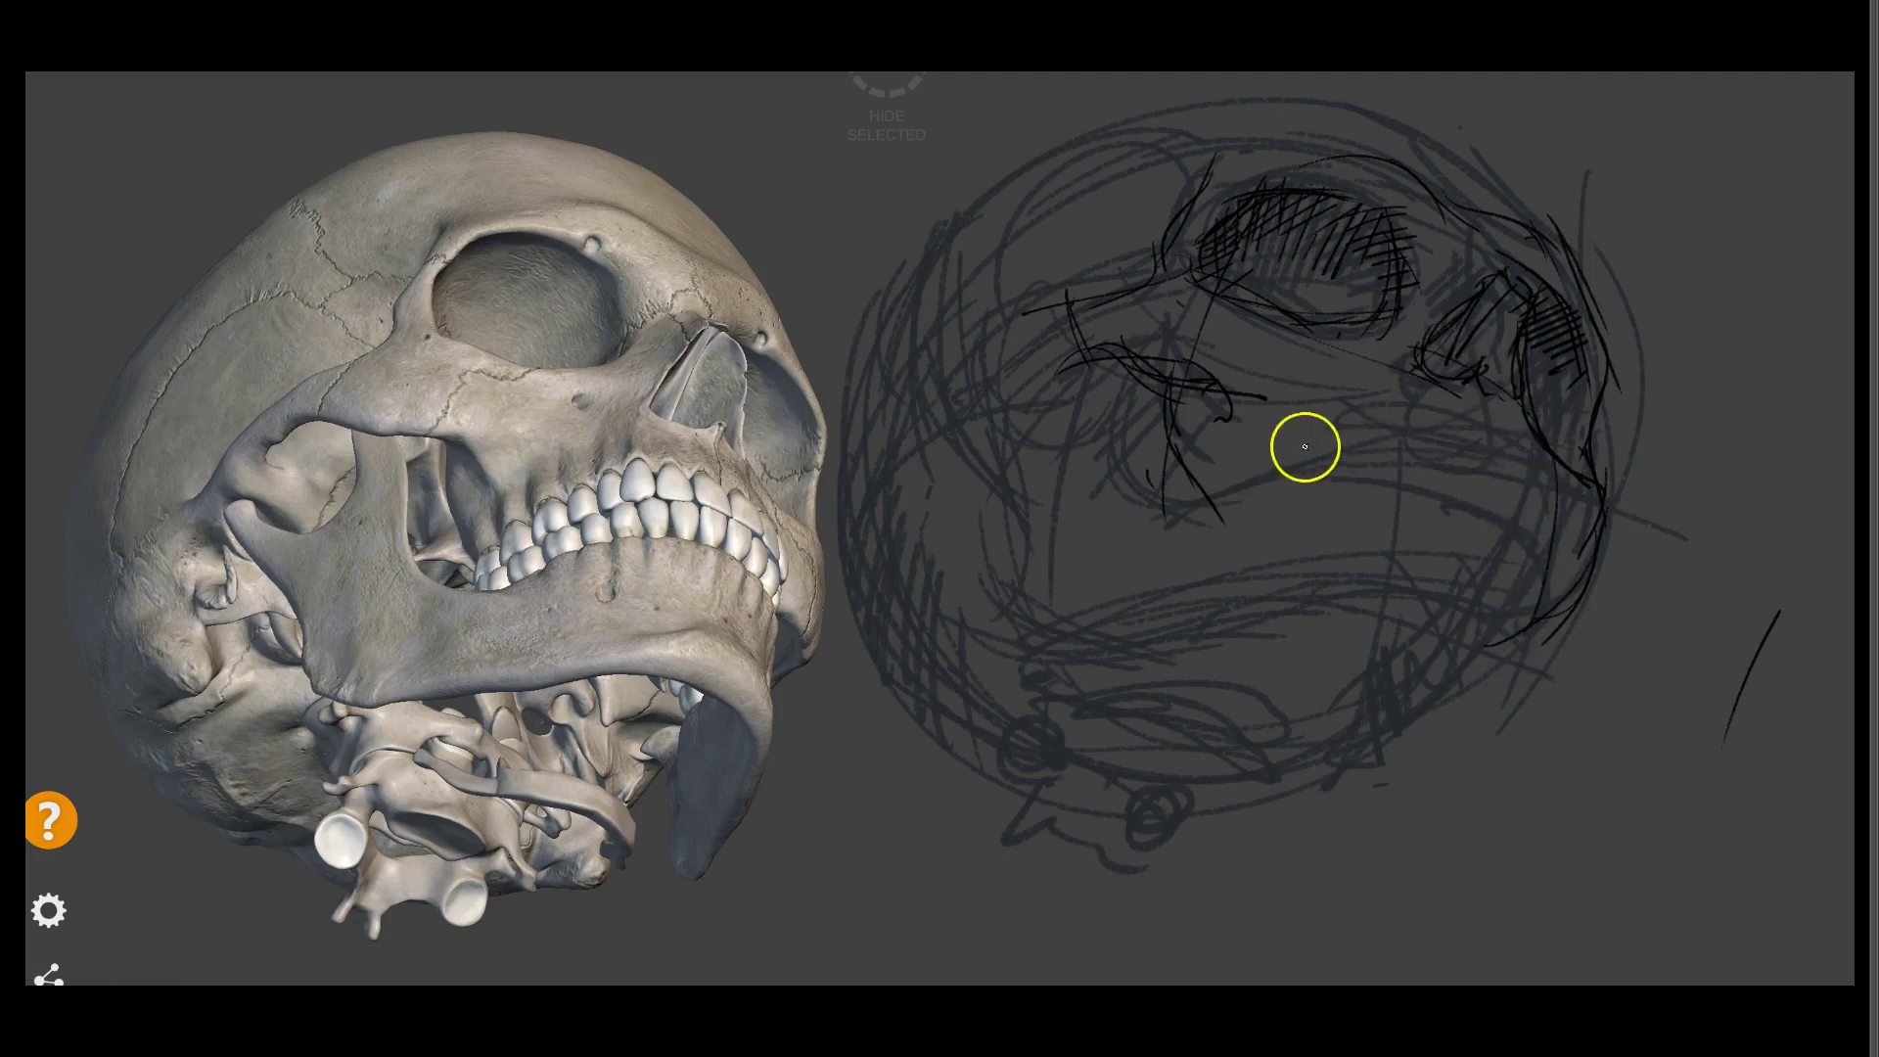
# Curve a contour around the right side and darken the lower-right curve with hatching
pyautogui.moveTo(1307, 443); pyautogui.dragTo(1547, 554)
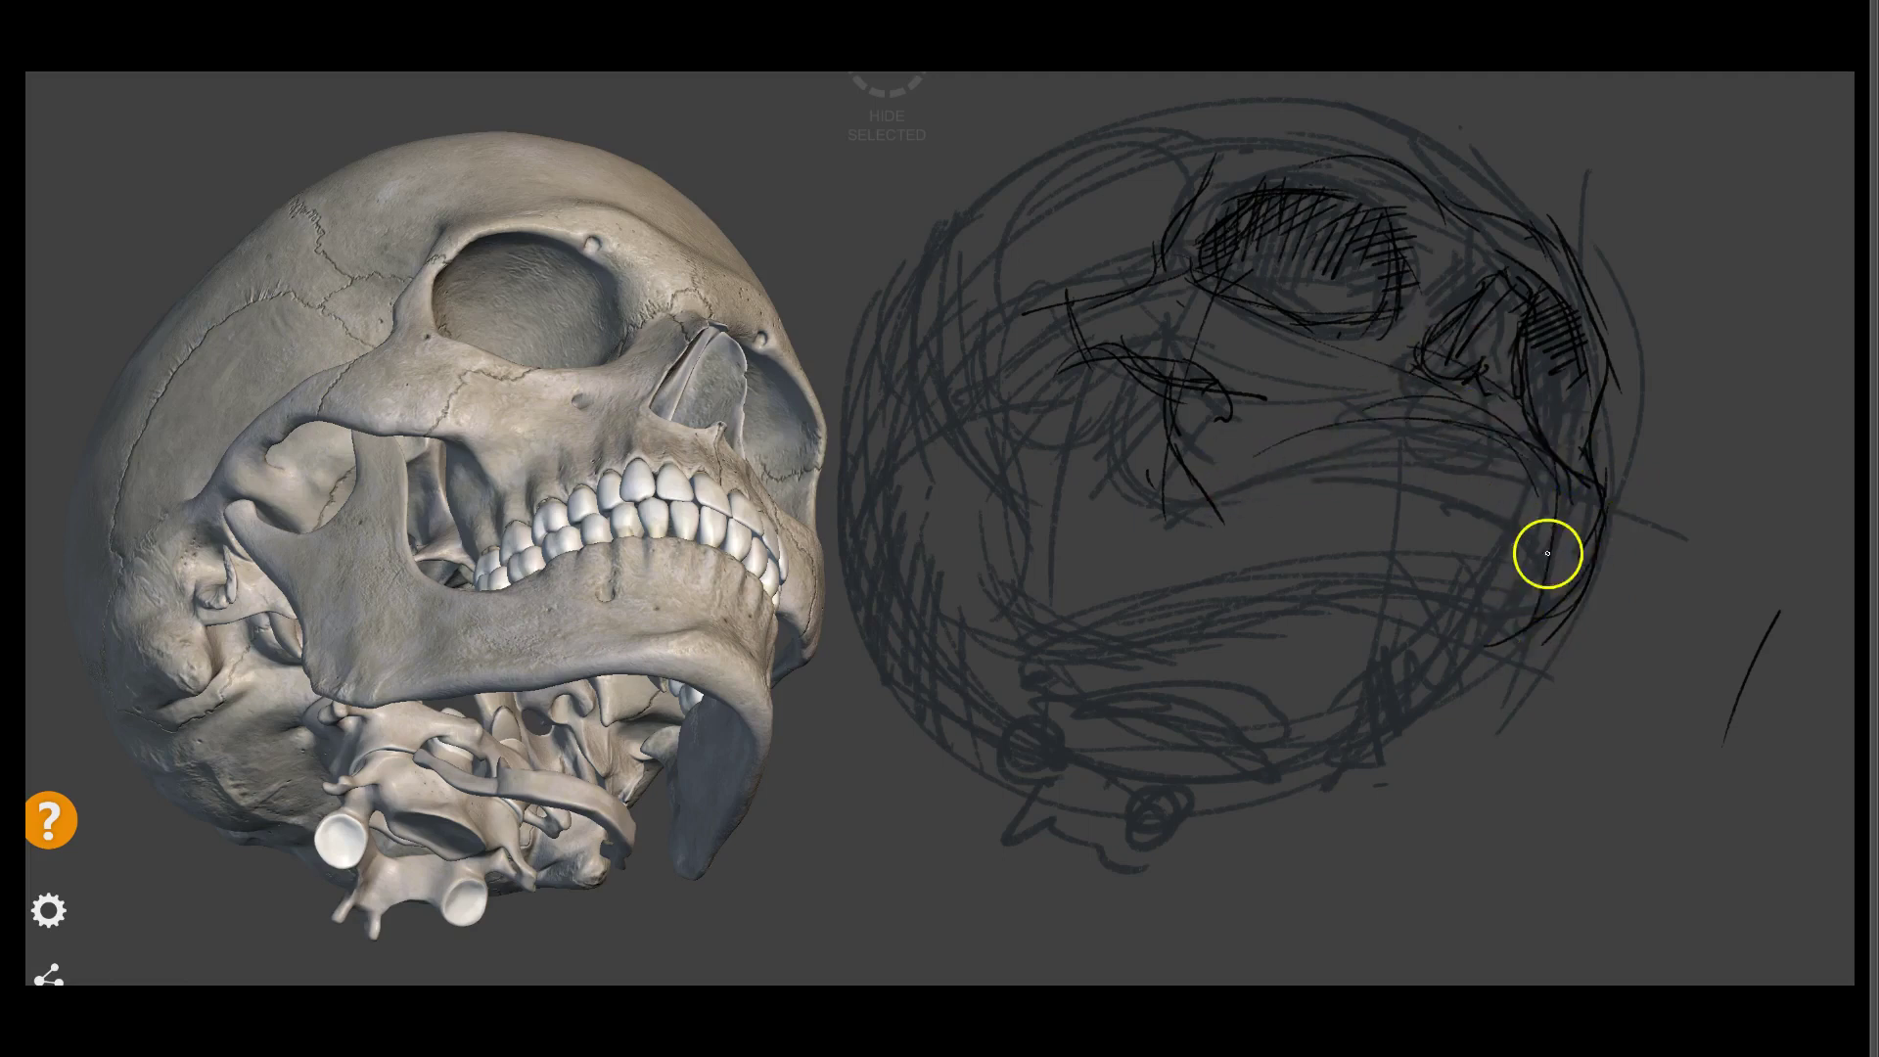
pyautogui.moveTo(1215, 507)
pyautogui.mouseDown()
pyautogui.moveTo(1321, 441)
pyautogui.moveTo(1523, 436)
pyautogui.moveTo(1498, 529)
pyautogui.moveTo(1271, 498)
pyautogui.mouseUp()
pyautogui.moveTo(1548, 517); pyautogui.dragTo(1546, 458)
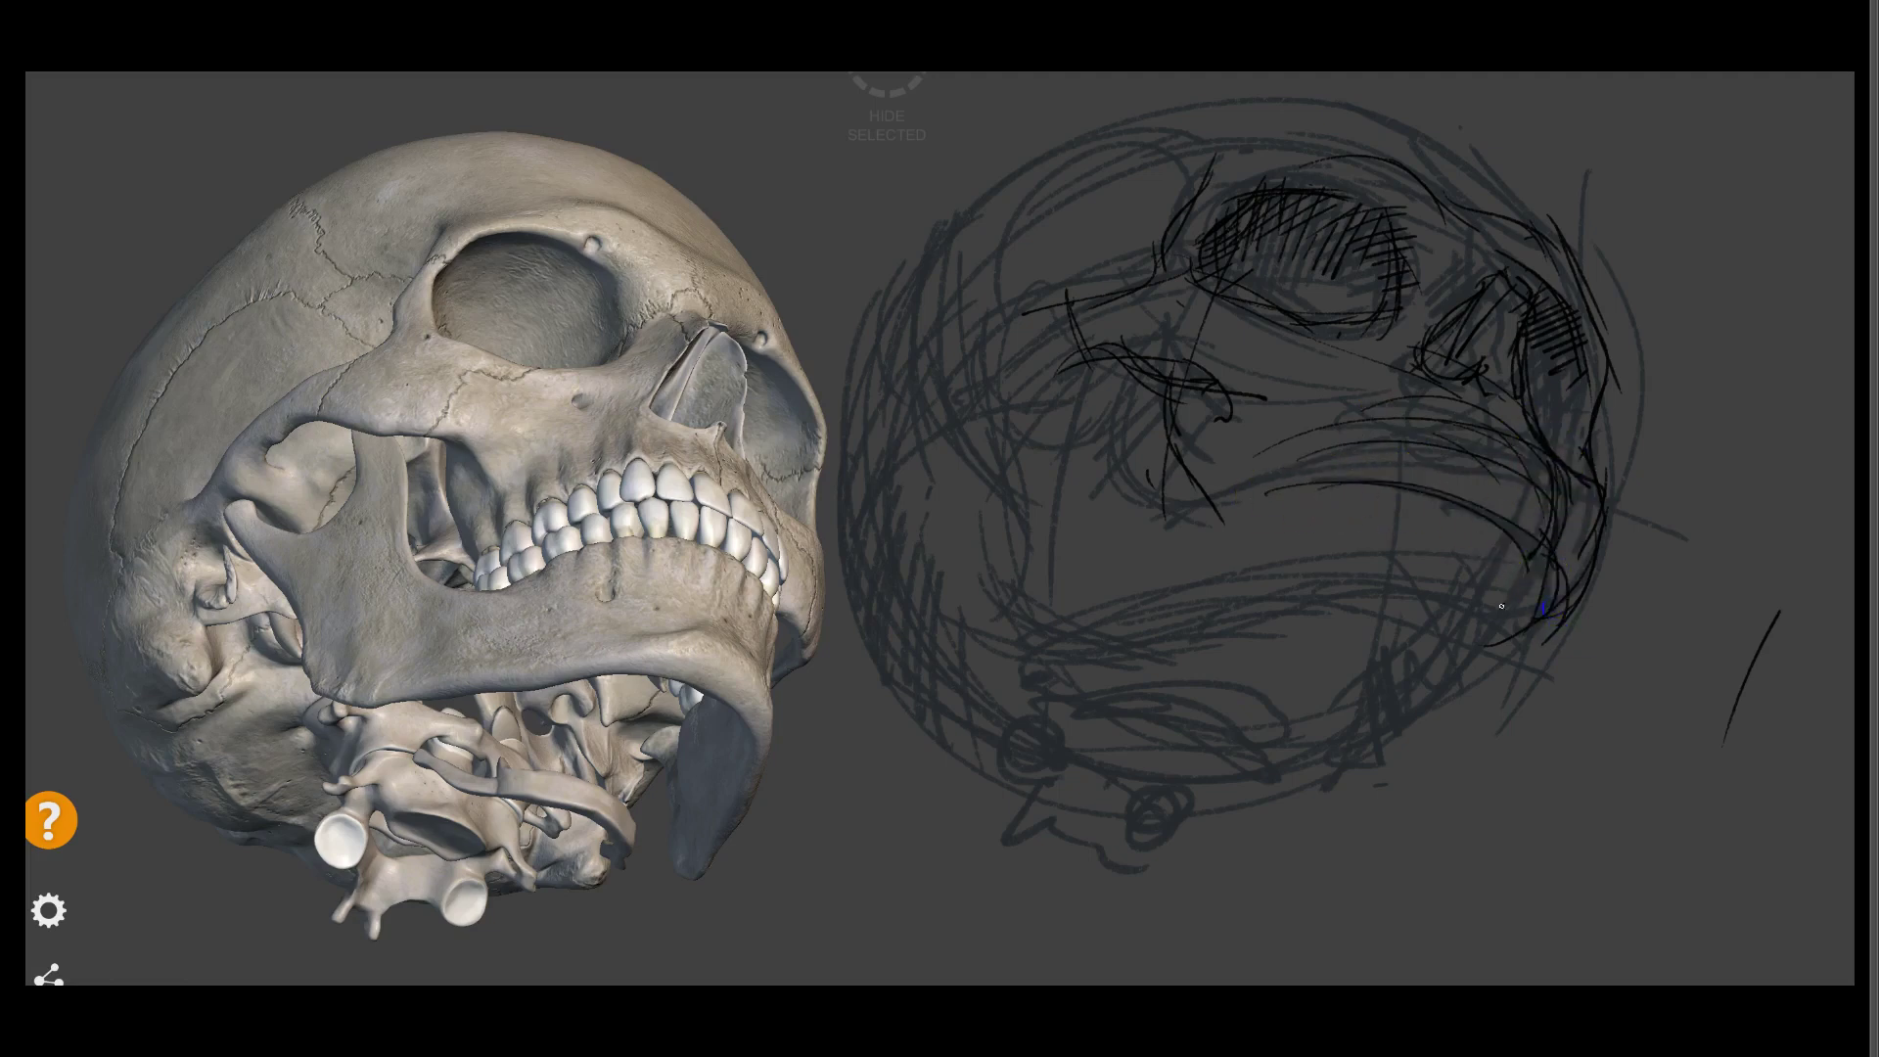
pyautogui.moveTo(1520, 588)
pyautogui.mouseDown()
pyautogui.moveTo(1442, 700)
pyautogui.moveTo(1521, 593)
pyautogui.mouseUp()
pyautogui.moveTo(1488, 677); pyautogui.dragTo(1540, 512)
pyautogui.moveTo(1465, 575)
pyautogui.mouseDown()
pyautogui.moveTo(1488, 528)
pyautogui.moveTo(1341, 673)
pyautogui.moveTo(1478, 720)
pyautogui.mouseUp()
# Outline and refine the lower jaw curve, plus a contour down the left side
pyautogui.moveTo(1229, 643); pyautogui.dragTo(1489, 672)
pyautogui.moveTo(1338, 599); pyautogui.dragTo(1165, 637)
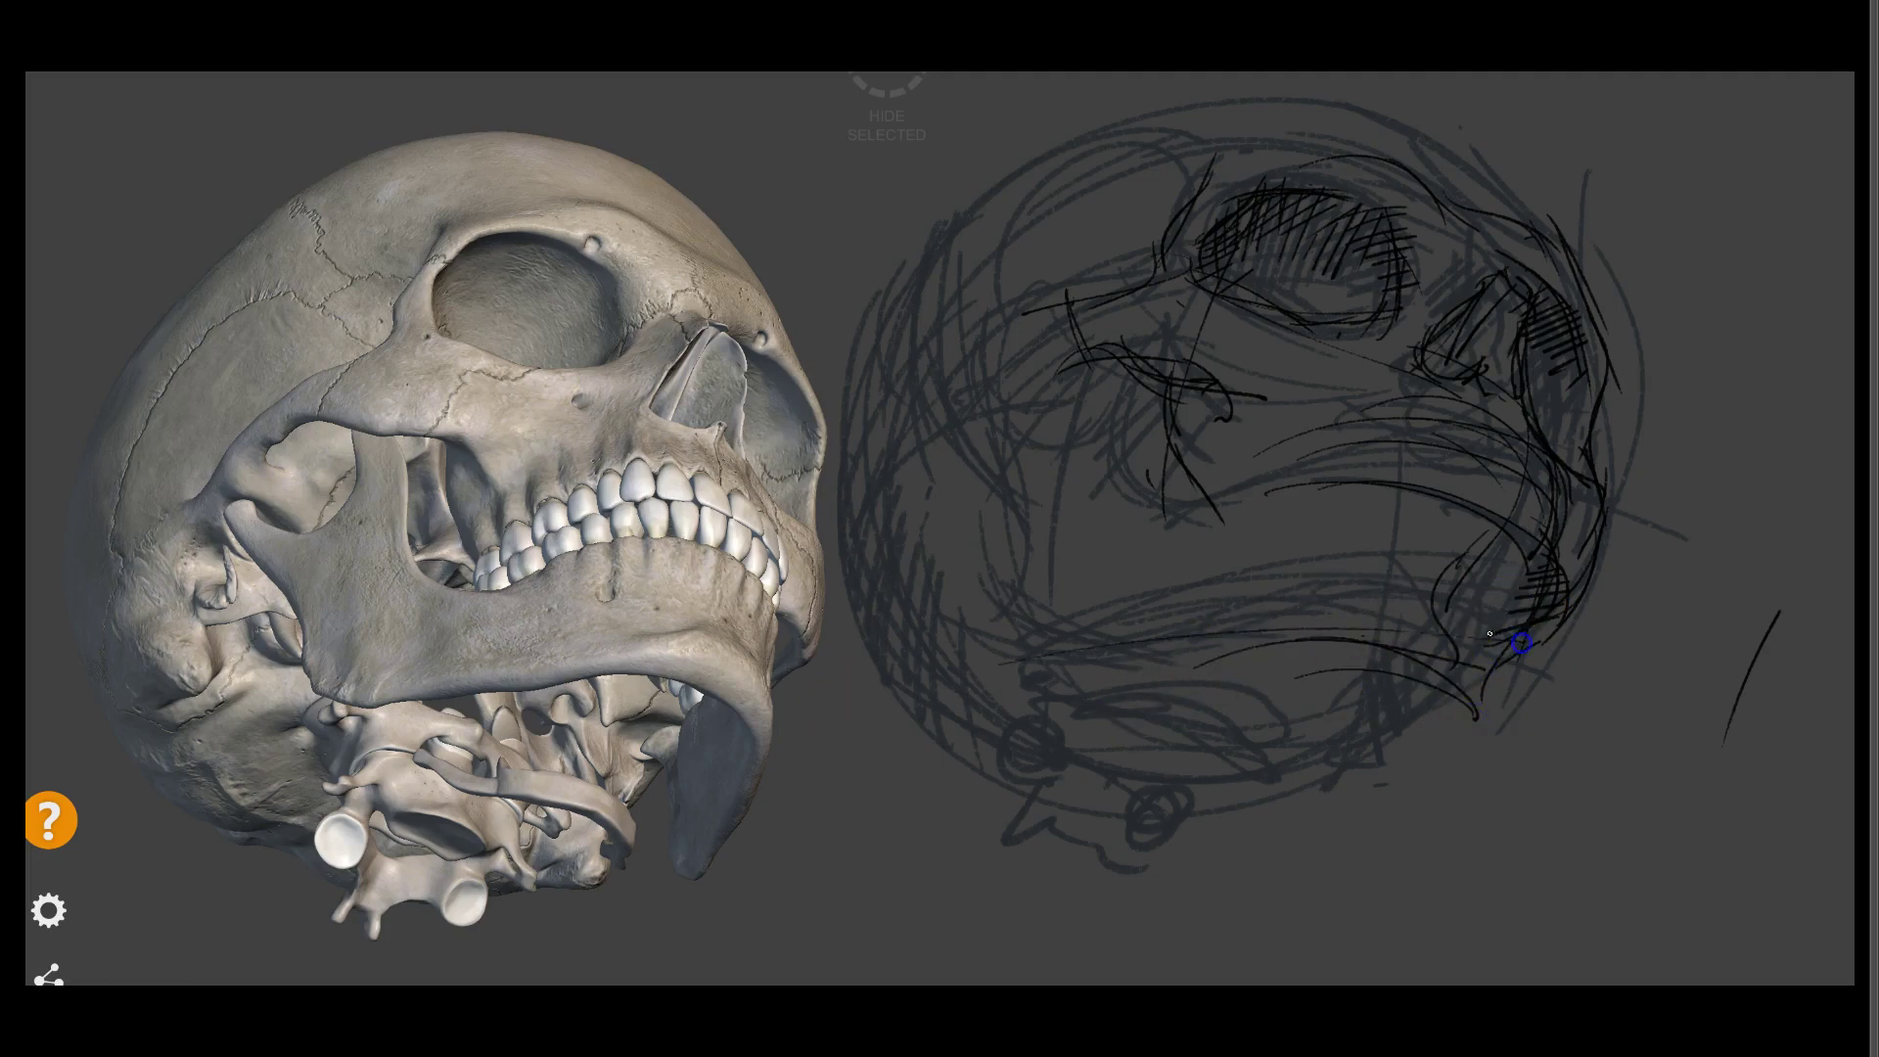
pyautogui.moveTo(1318, 646)
pyautogui.mouseDown()
pyautogui.moveTo(1413, 577)
pyautogui.moveTo(1279, 655)
pyautogui.moveTo(1133, 692)
pyautogui.moveTo(1036, 573)
pyautogui.moveTo(1151, 685)
pyautogui.mouseUp()
pyautogui.moveTo(1033, 501); pyautogui.dragTo(1024, 638)
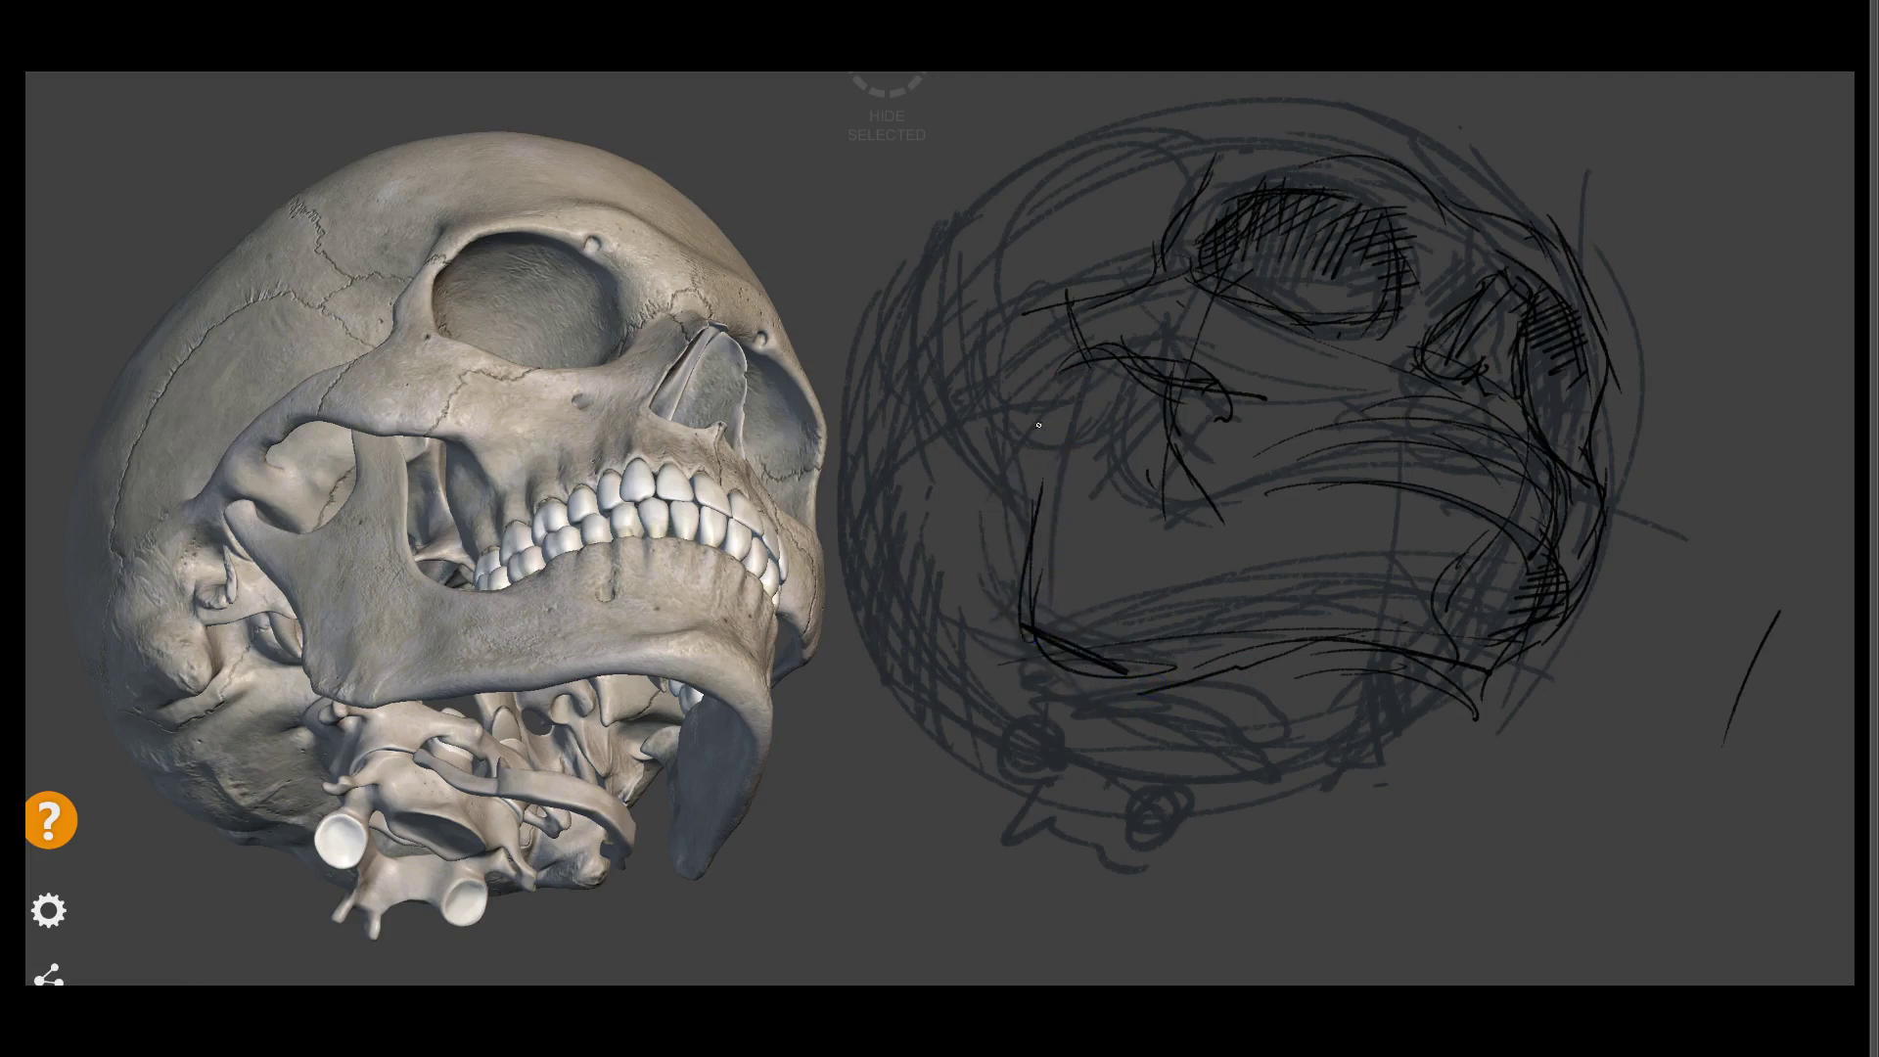
# Add parallel black strokes up the left cheek area and upper-left sketch
pyautogui.moveTo(1054, 565); pyautogui.dragTo(945, 422)
pyautogui.moveTo(1052, 567); pyautogui.dragTo(955, 433)
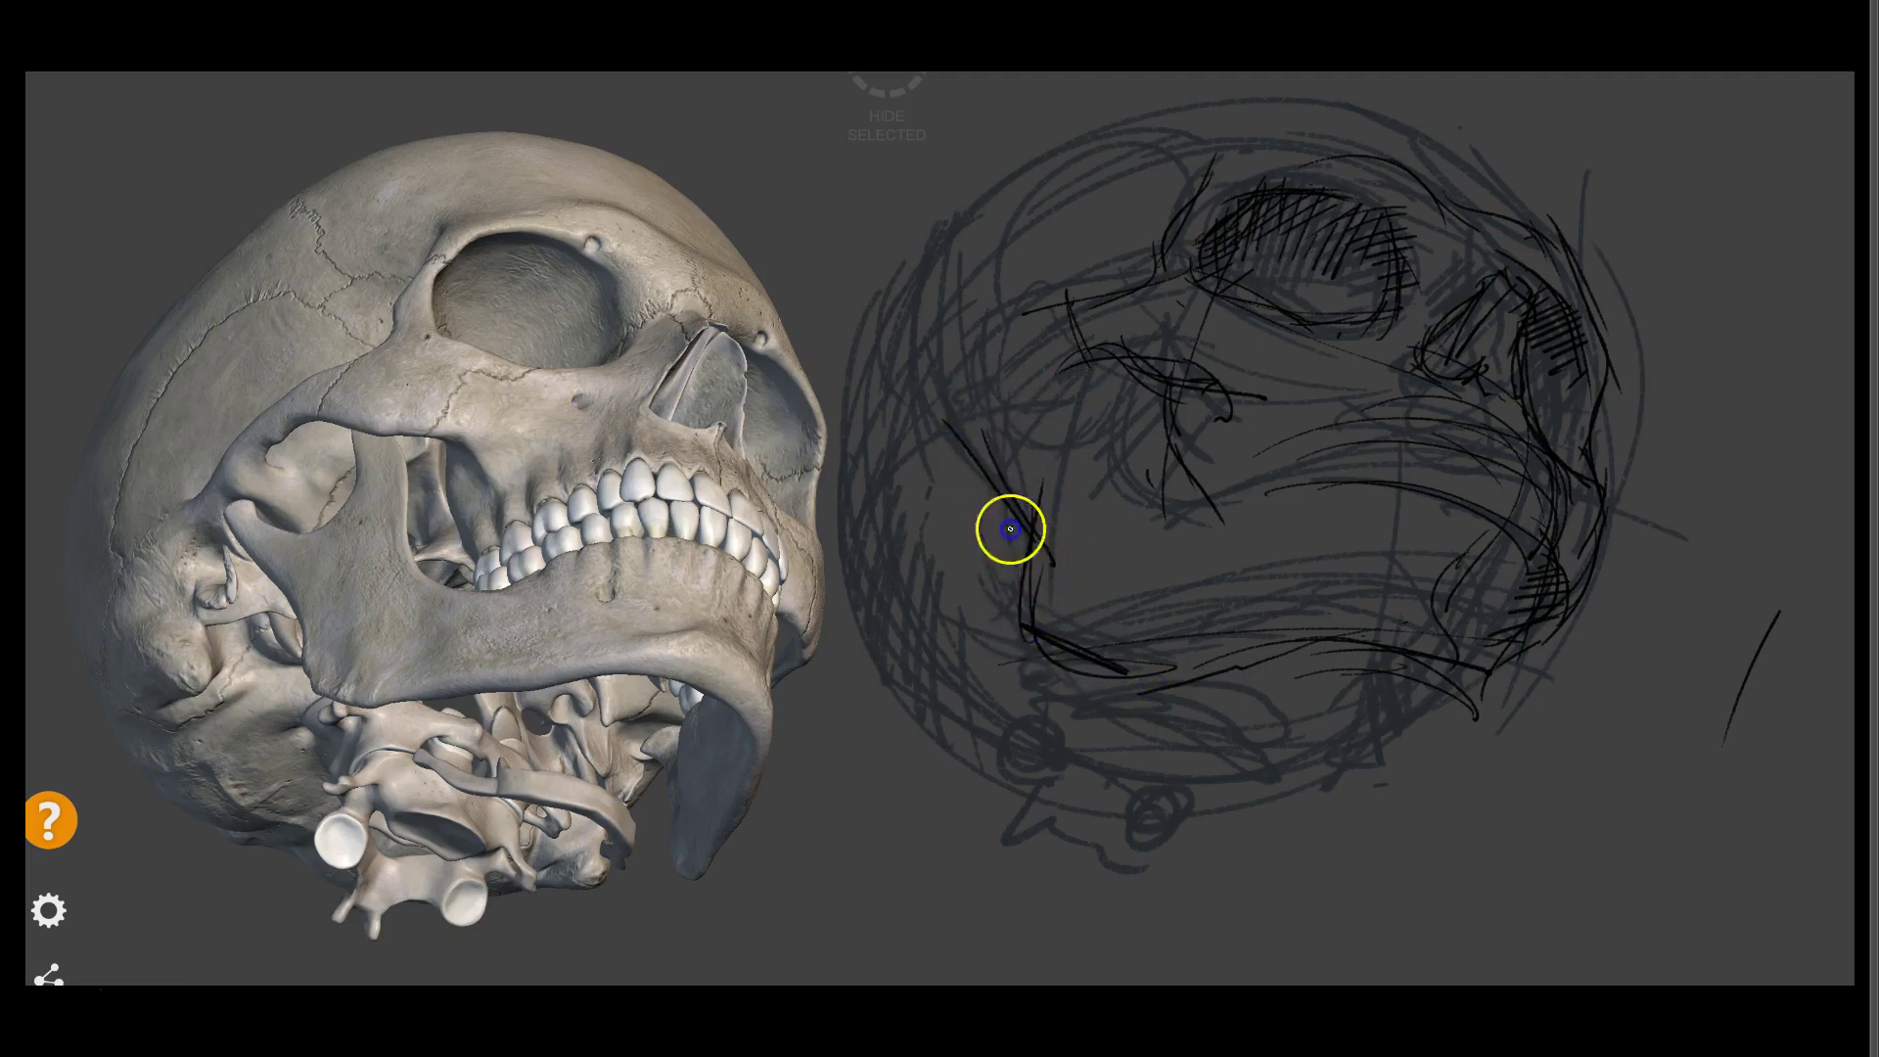
pyautogui.moveTo(1030, 538)
pyautogui.mouseDown()
pyautogui.moveTo(972, 442)
pyautogui.moveTo(998, 367)
pyautogui.moveTo(1155, 279)
pyautogui.mouseUp()
pyautogui.click(941, 401)
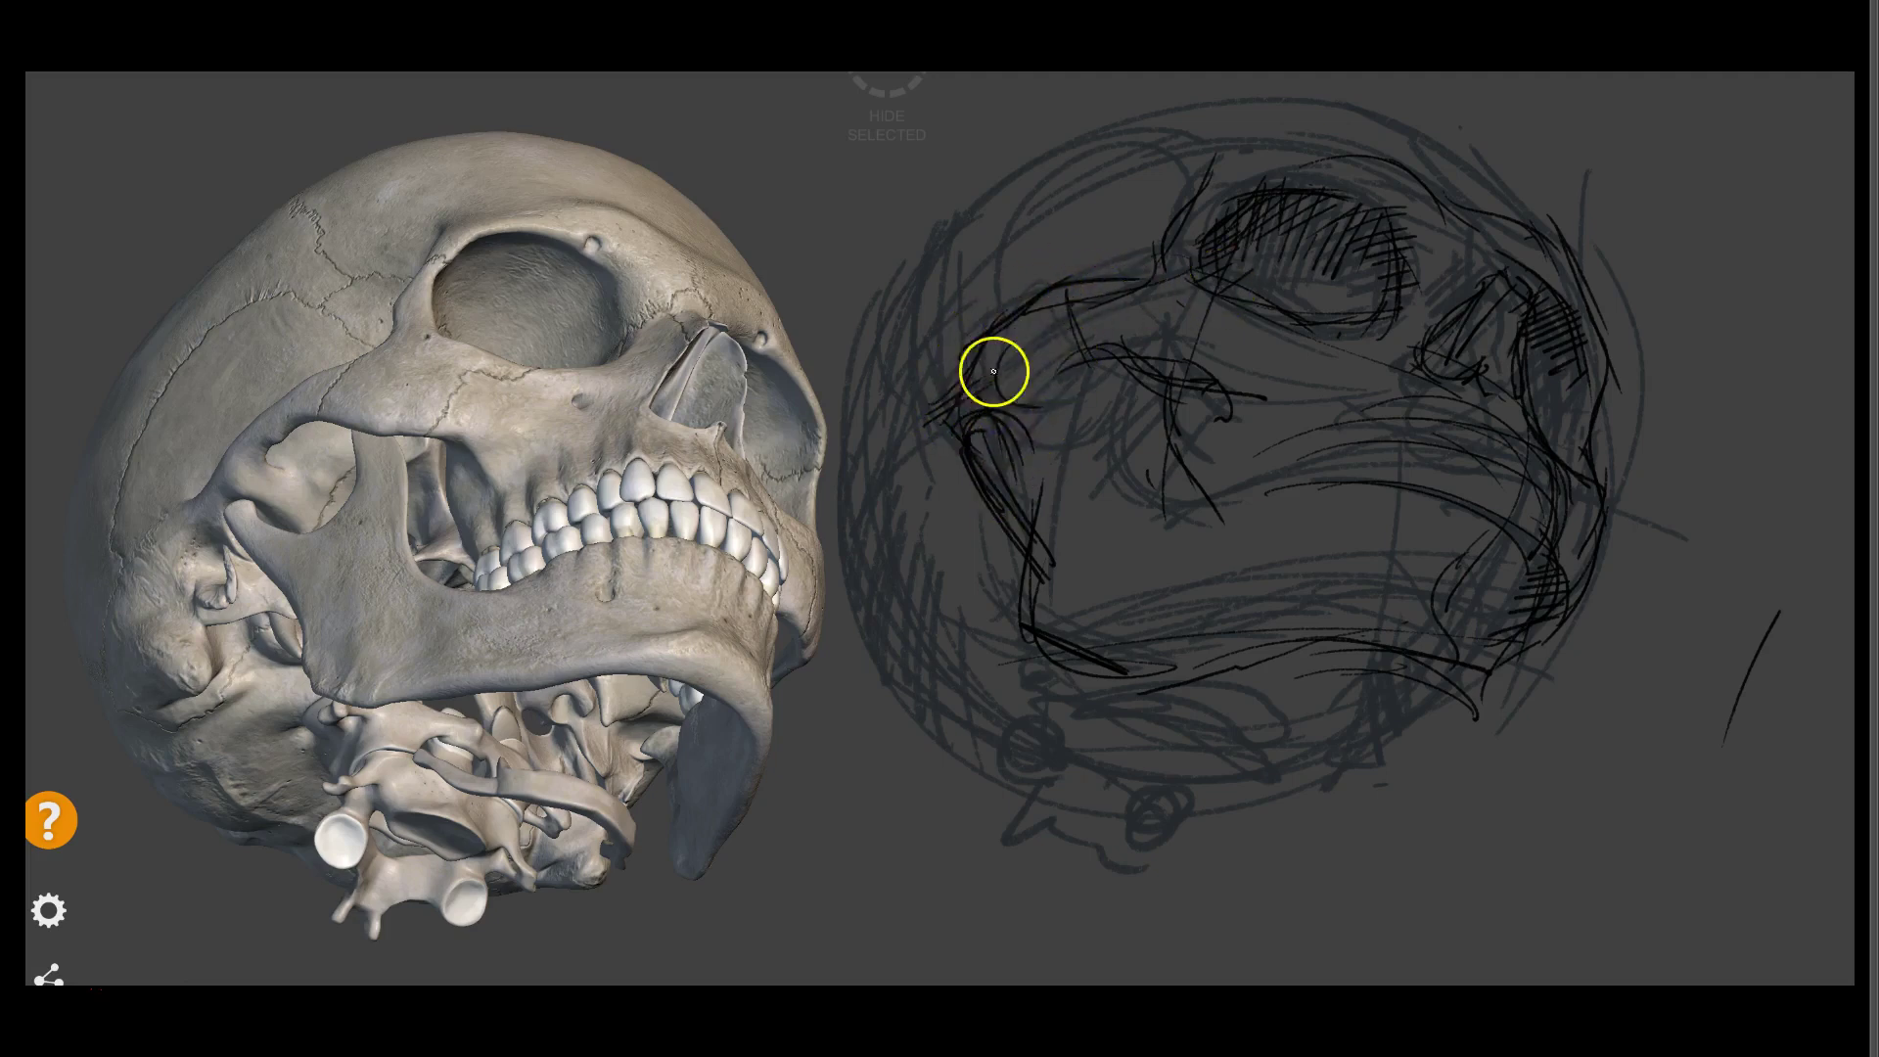
pyautogui.moveTo(994, 371); pyautogui.dragTo(1051, 335)
pyautogui.moveTo(1010, 402); pyautogui.dragTo(990, 415)
# Outline the eye socket and cheek contours, darkening the right socket and small jaw circle
pyautogui.moveTo(1059, 371)
pyautogui.mouseDown()
pyautogui.moveTo(1224, 377)
pyautogui.moveTo(1152, 367)
pyautogui.moveTo(1204, 386)
pyautogui.moveTo(1145, 408)
pyautogui.moveTo(1188, 424)
pyautogui.moveTo(1176, 465)
pyautogui.moveTo(1249, 360)
pyautogui.moveTo(1174, 320)
pyautogui.moveTo(1176, 442)
pyautogui.moveTo(1389, 420)
pyautogui.mouseUp()
pyautogui.moveTo(1166, 482)
pyautogui.mouseDown()
pyautogui.moveTo(1438, 420)
pyautogui.moveTo(1611, 420)
pyautogui.mouseUp()
pyautogui.moveTo(1494, 311); pyautogui.dragTo(1513, 331)
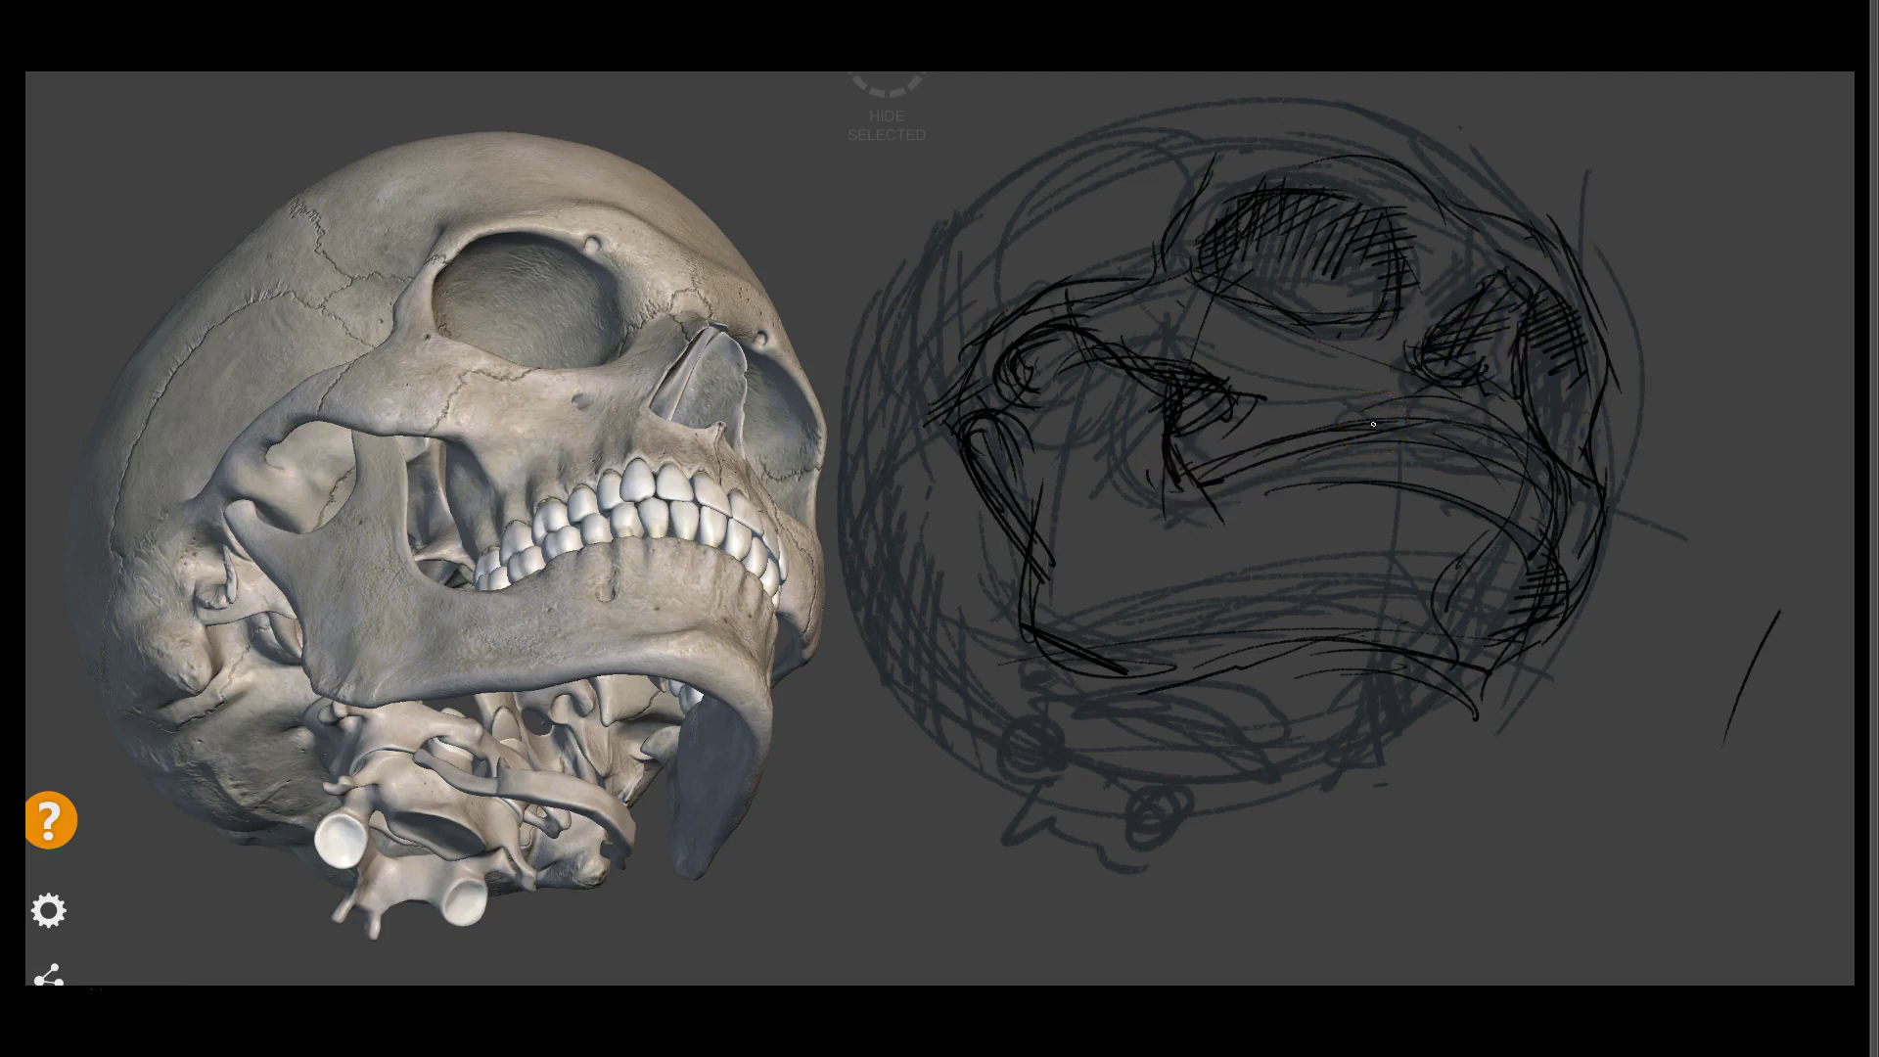
pyautogui.moveTo(1167, 890); pyautogui.dragTo(1162, 833)
# Trace the cranium outline across the top and deepen hatching in the upper eye socket
pyautogui.moveTo(898, 305); pyautogui.dragTo(1009, 180)
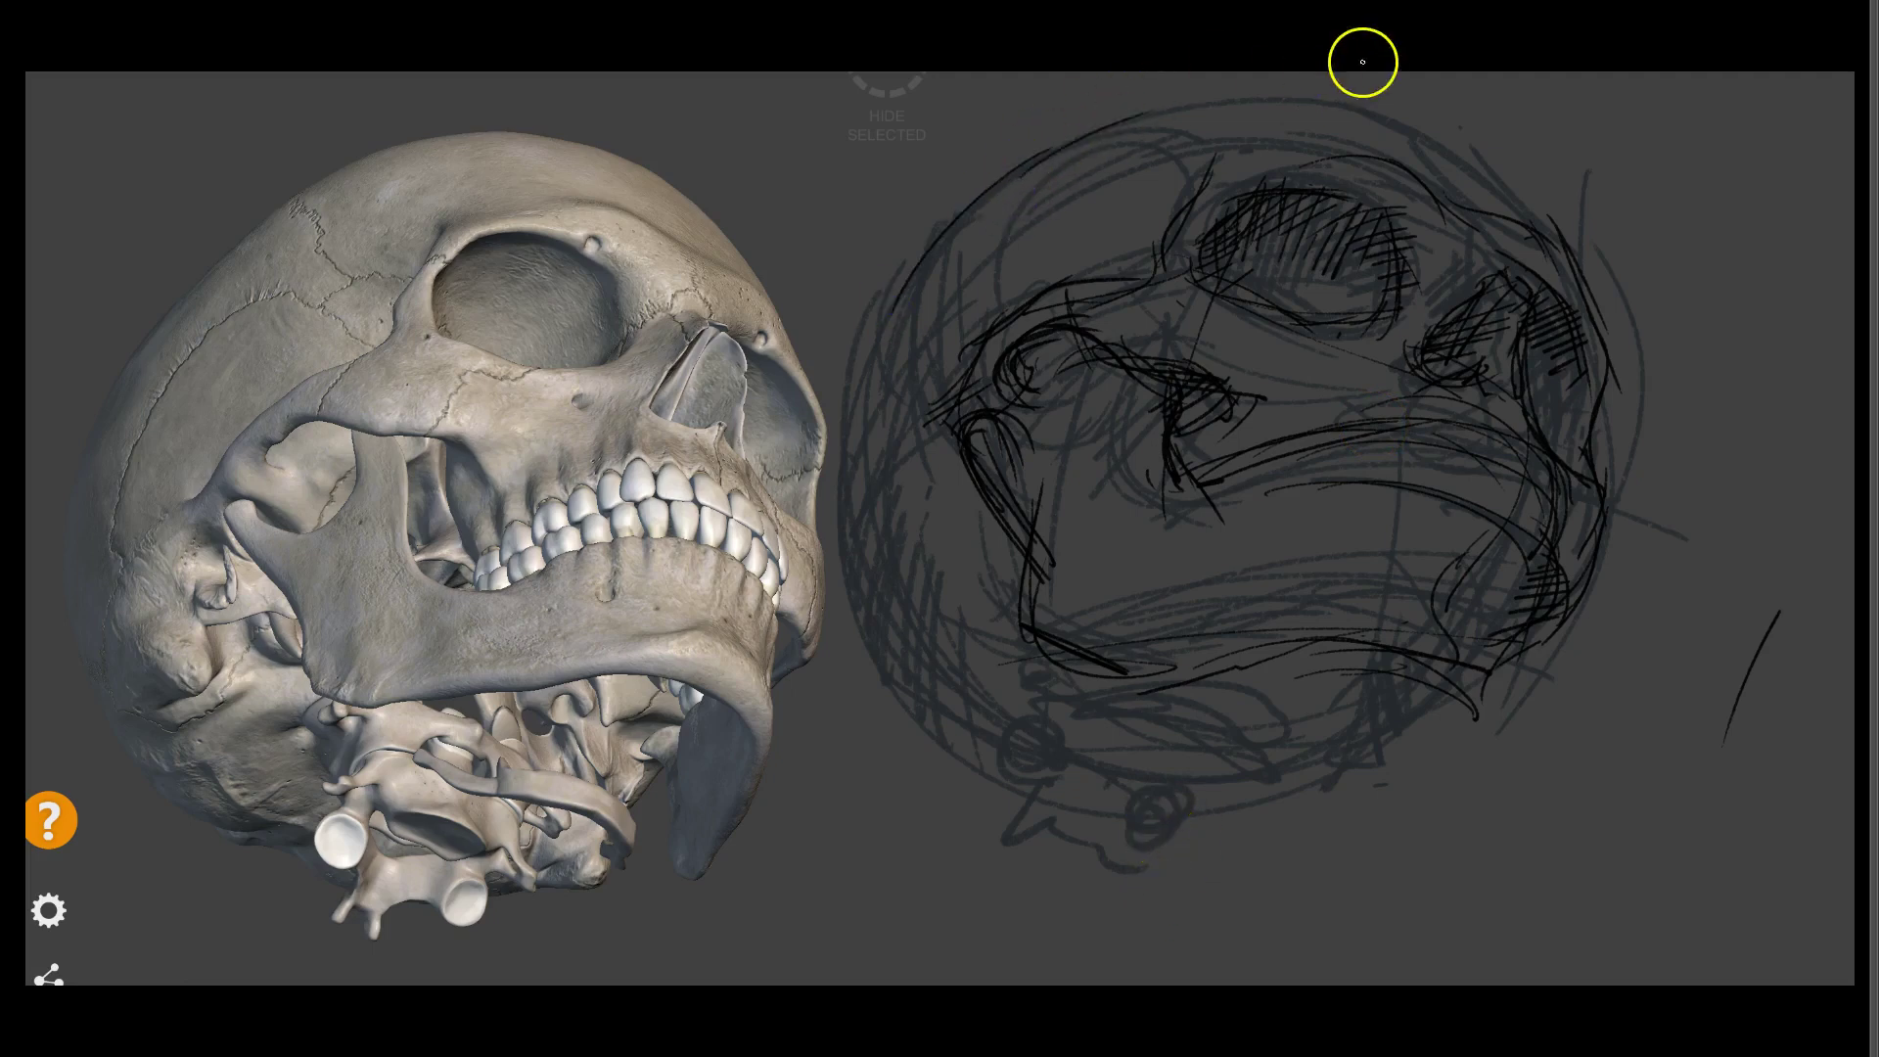
pyautogui.moveTo(1165, 105)
pyautogui.mouseDown()
pyautogui.moveTo(1306, 97)
pyautogui.moveTo(1527, 174)
pyautogui.mouseUp()
pyautogui.moveTo(1336, 95)
pyautogui.mouseDown()
pyautogui.moveTo(1481, 160)
pyautogui.moveTo(1571, 266)
pyautogui.mouseUp()
pyautogui.moveTo(1243, 304); pyautogui.dragTo(1326, 197)
pyautogui.moveTo(1311, 284); pyautogui.dragTo(1364, 232)
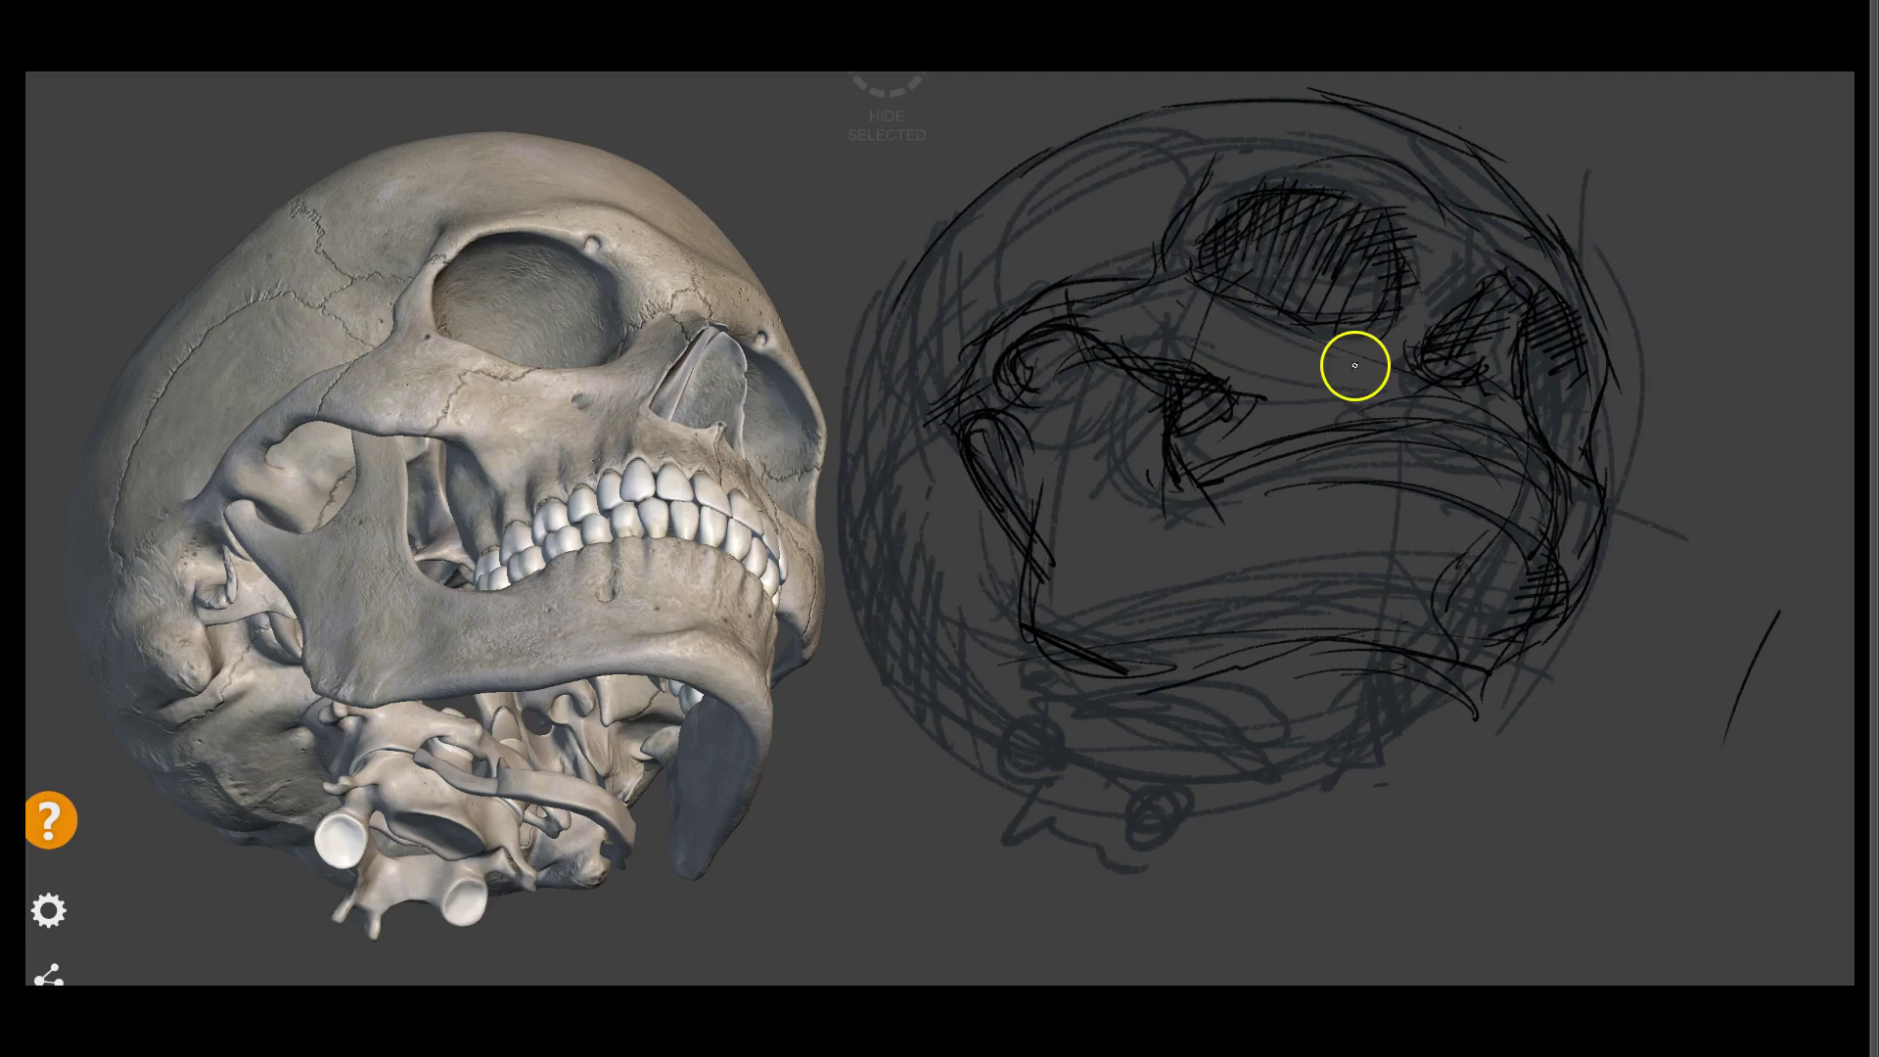
# Trace the left outline down to the bottom and draw the hatched lower outline
pyautogui.moveTo(940, 220); pyautogui.dragTo(869, 570)
pyautogui.moveTo(857, 445); pyautogui.dragTo(857, 607)
pyautogui.moveTo(844, 509)
pyautogui.mouseDown()
pyautogui.moveTo(864, 642)
pyautogui.moveTo(910, 686)
pyautogui.moveTo(1079, 766)
pyautogui.mouseUp()
pyautogui.moveTo(1178, 656)
pyautogui.mouseDown()
pyautogui.moveTo(1238, 642)
pyautogui.moveTo(1474, 706)
pyautogui.mouseUp()
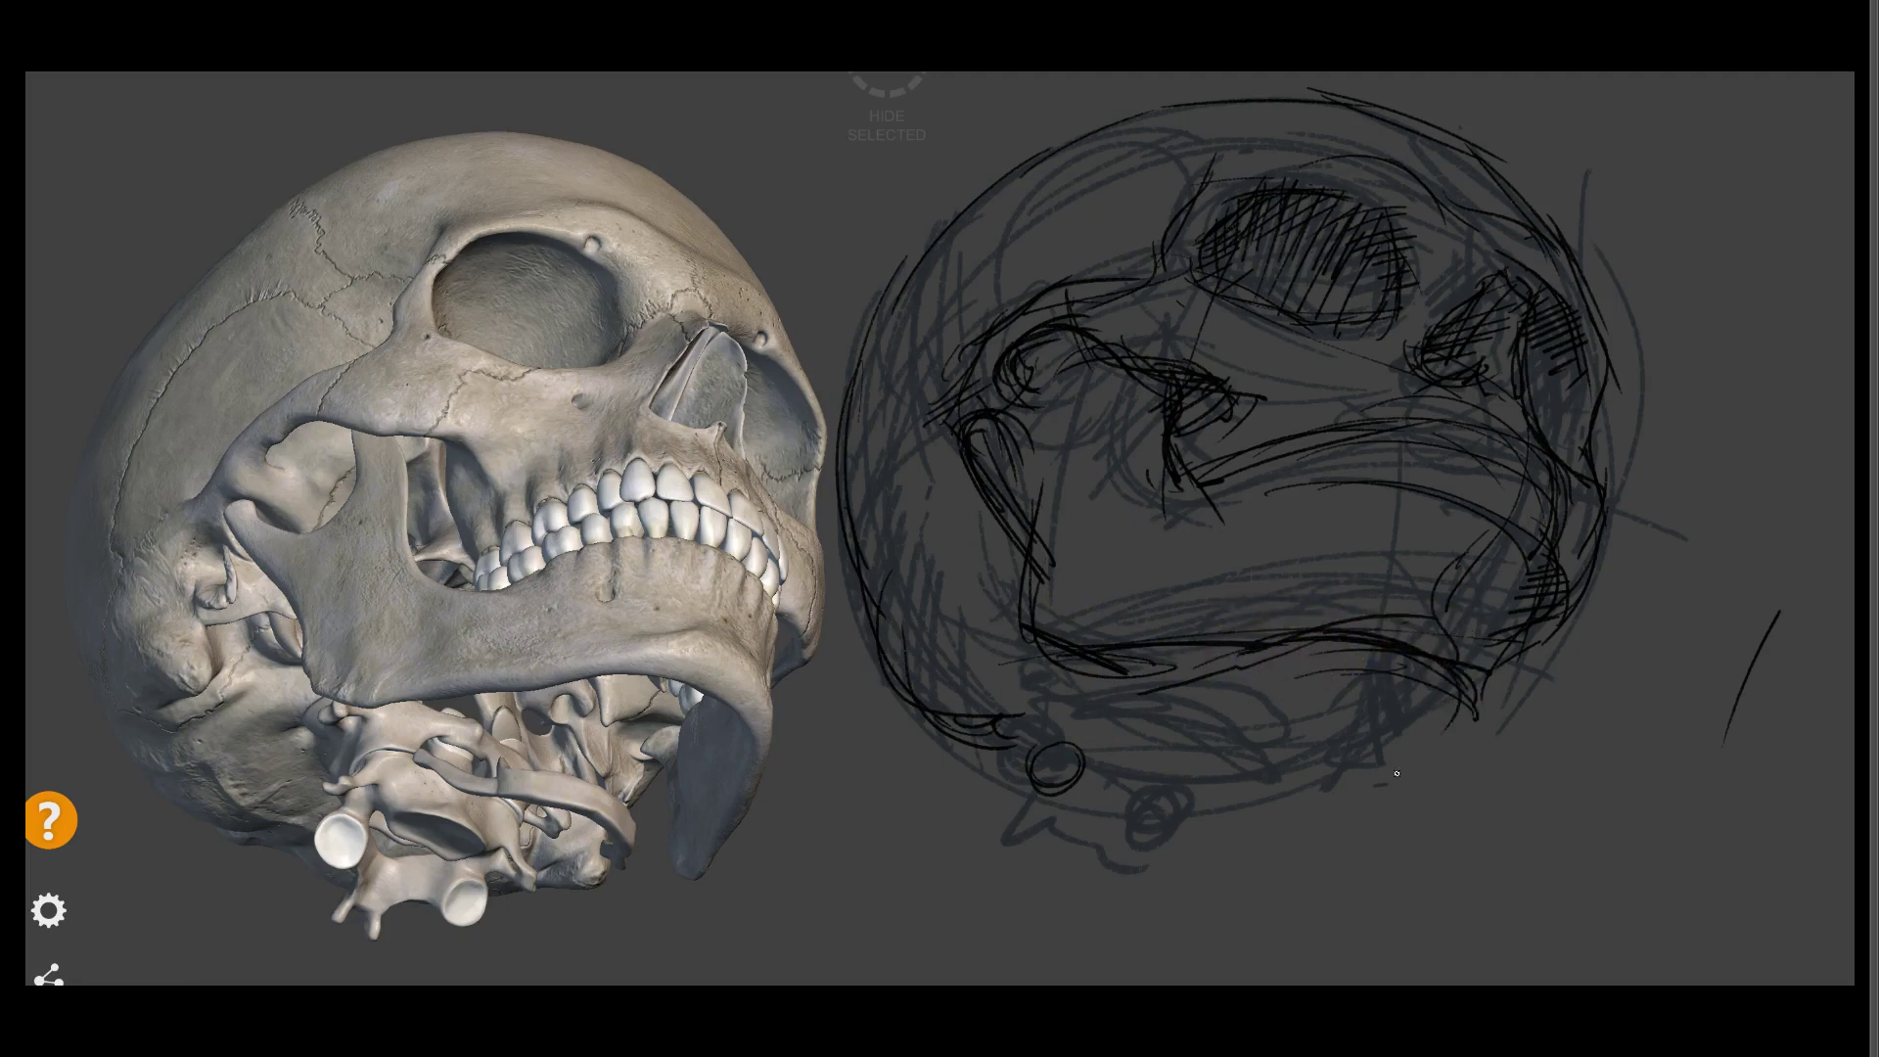
pyautogui.moveTo(1419, 643)
pyautogui.mouseDown()
pyautogui.moveTo(1456, 744)
pyautogui.moveTo(1452, 608)
pyautogui.moveTo(1393, 767)
pyautogui.moveTo(1305, 685)
pyautogui.mouseUp()
pyautogui.moveTo(1260, 615); pyautogui.dragTo(1288, 708)
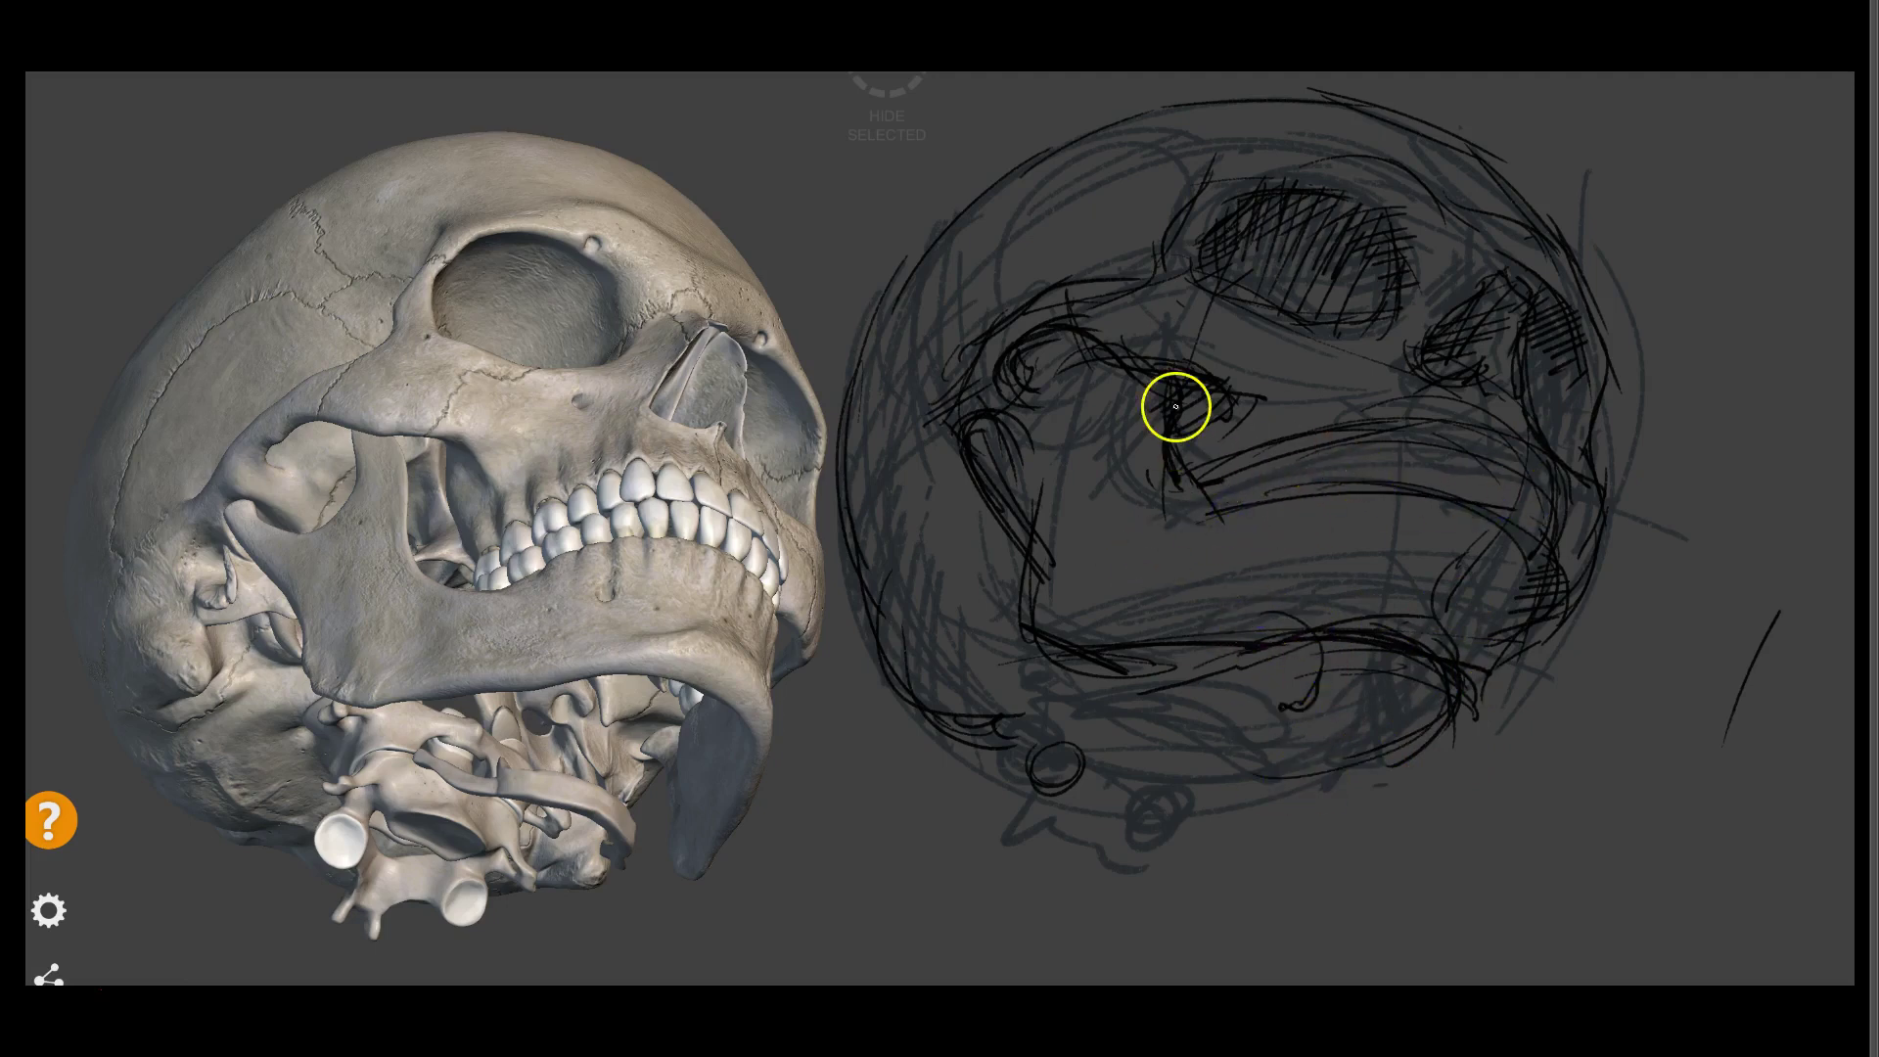
# Add a long contour stroke and thin lines near the nose area
pyautogui.moveTo(1155, 461)
pyautogui.mouseDown()
pyautogui.moveTo(1190, 527)
pyautogui.moveTo(1493, 518)
pyautogui.moveTo(1461, 360)
pyautogui.moveTo(1561, 243)
pyautogui.mouseUp()
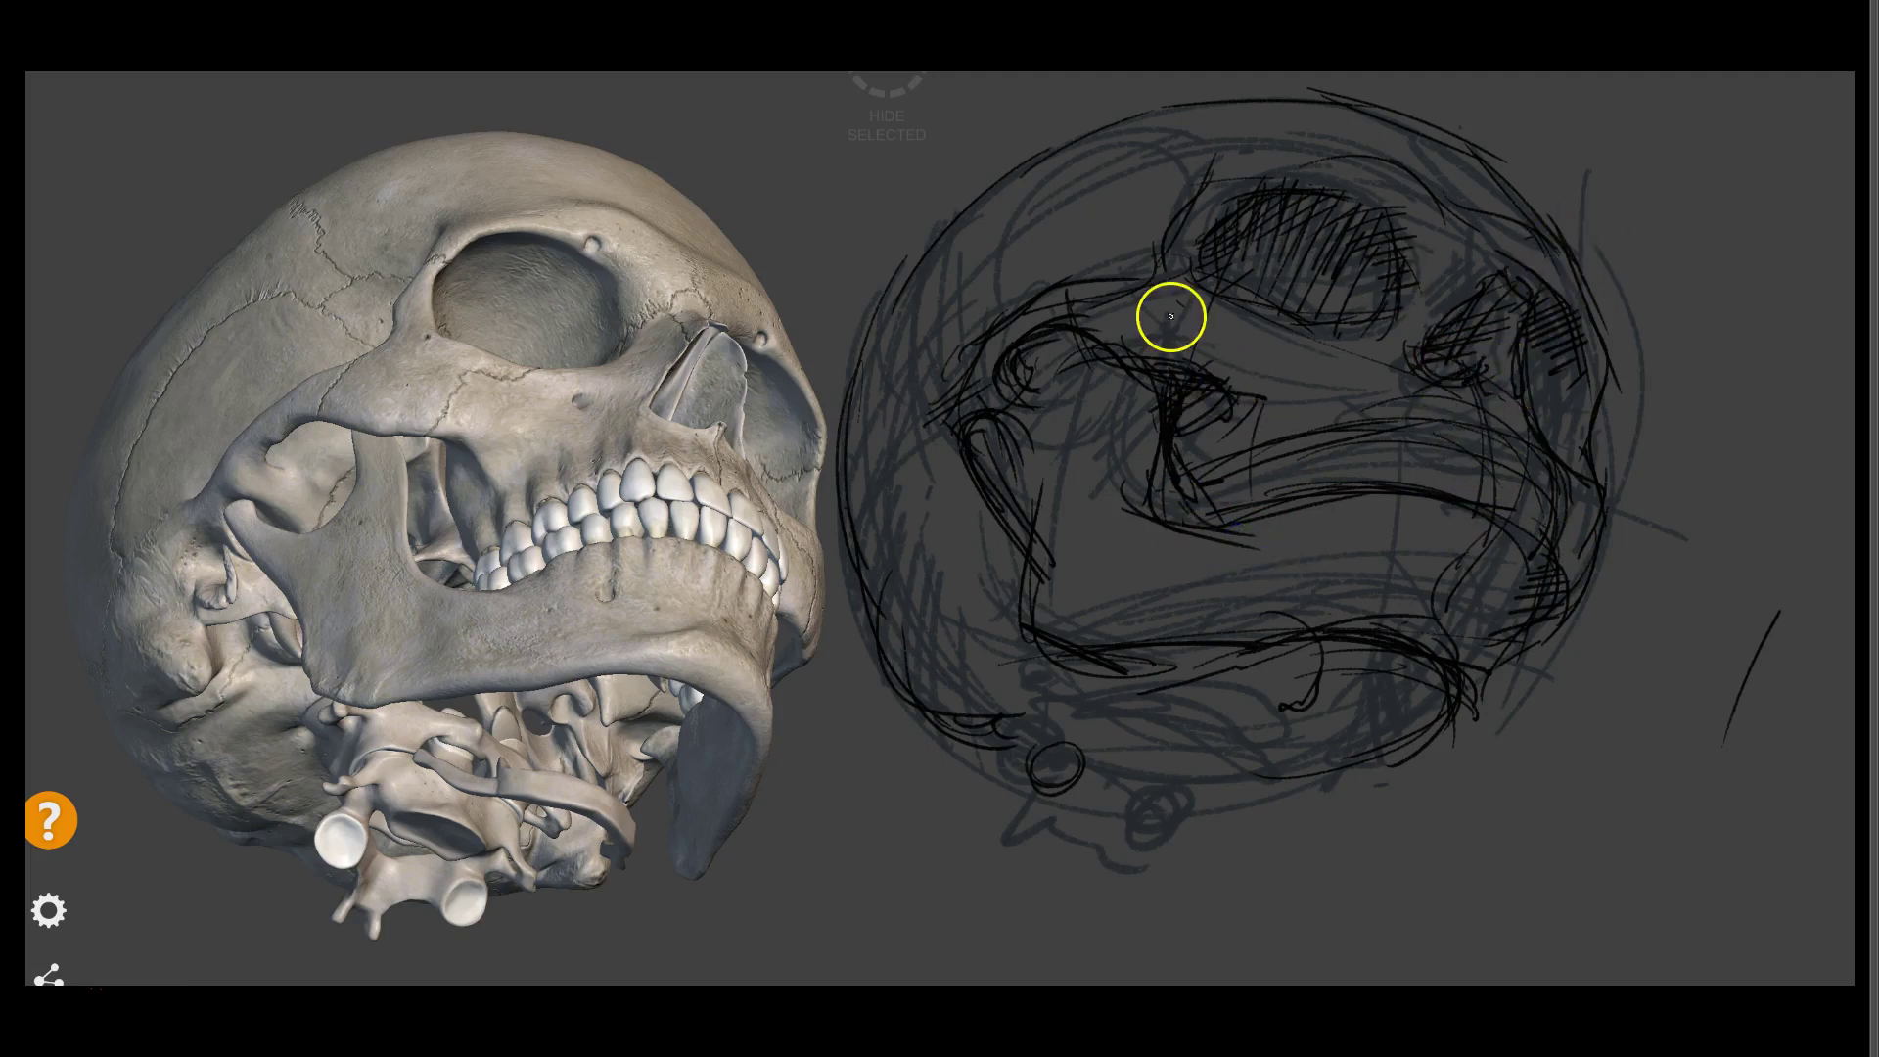
pyautogui.moveTo(1126, 370); pyautogui.dragTo(1133, 527)
pyautogui.moveTo(1120, 413)
pyautogui.mouseDown()
pyautogui.moveTo(1110, 353)
pyautogui.moveTo(986, 413)
pyautogui.mouseUp()
pyautogui.click(1079, 315)
# Draw a face-like profile with pencil strokes along the sketch's left edge
pyautogui.moveTo(994, 349)
pyautogui.mouseDown()
pyautogui.moveTo(1043, 442)
pyautogui.moveTo(1035, 424)
pyautogui.moveTo(986, 484)
pyautogui.mouseUp()
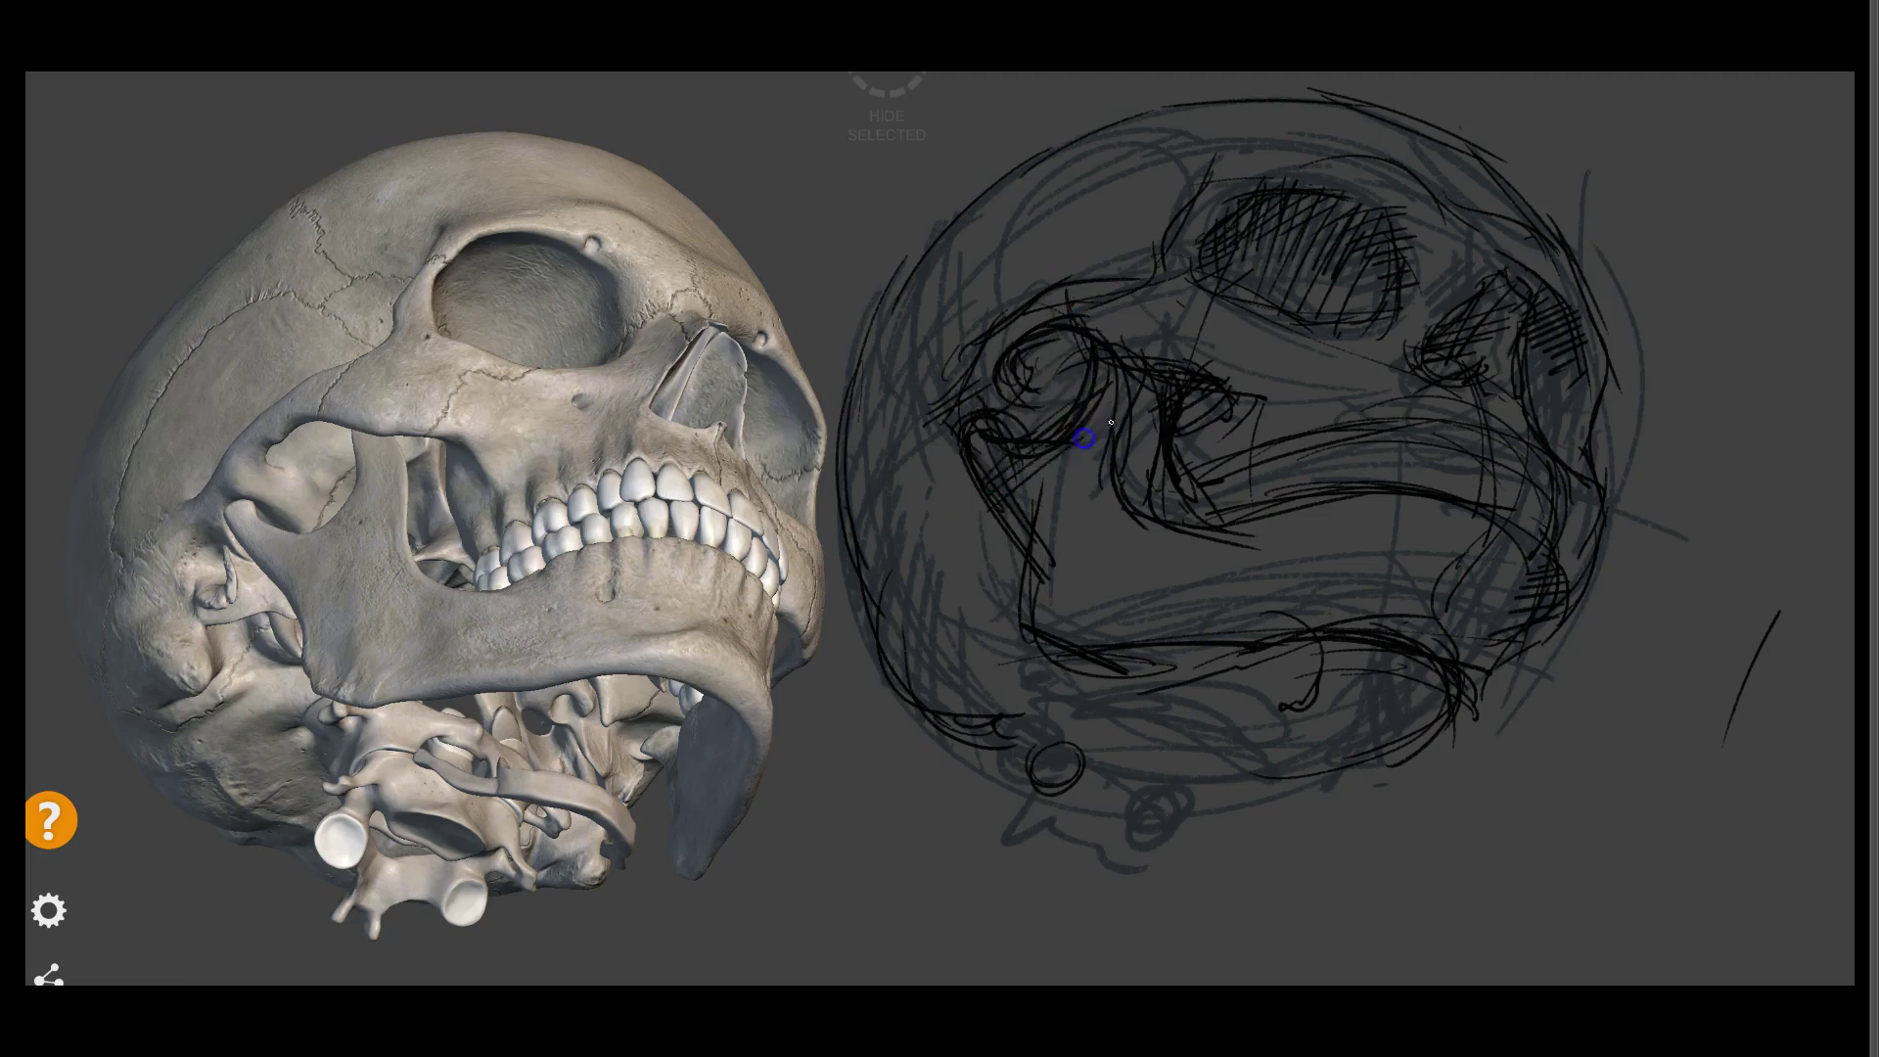
pyautogui.moveTo(1111, 538); pyautogui.dragTo(1075, 577)
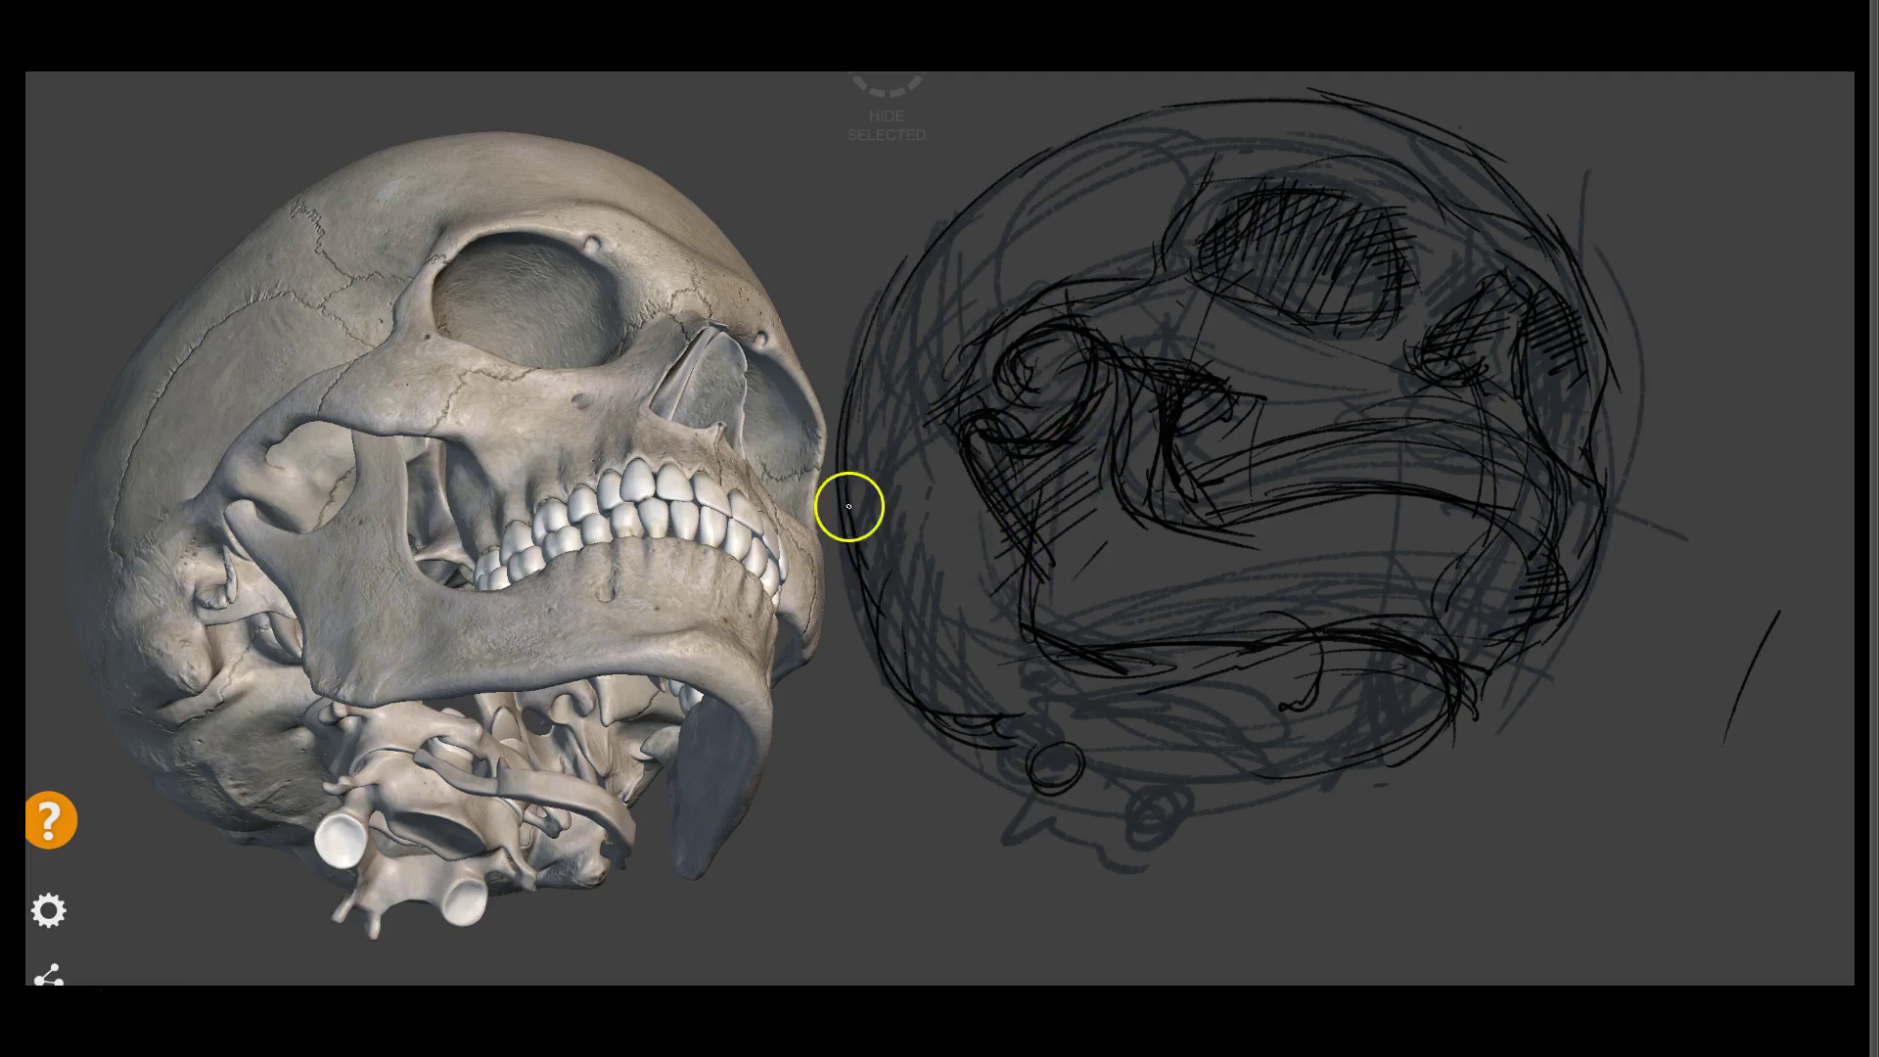
pyautogui.moveTo(943, 419); pyautogui.dragTo(852, 646)
pyautogui.moveTo(867, 575); pyautogui.dragTo(945, 586)
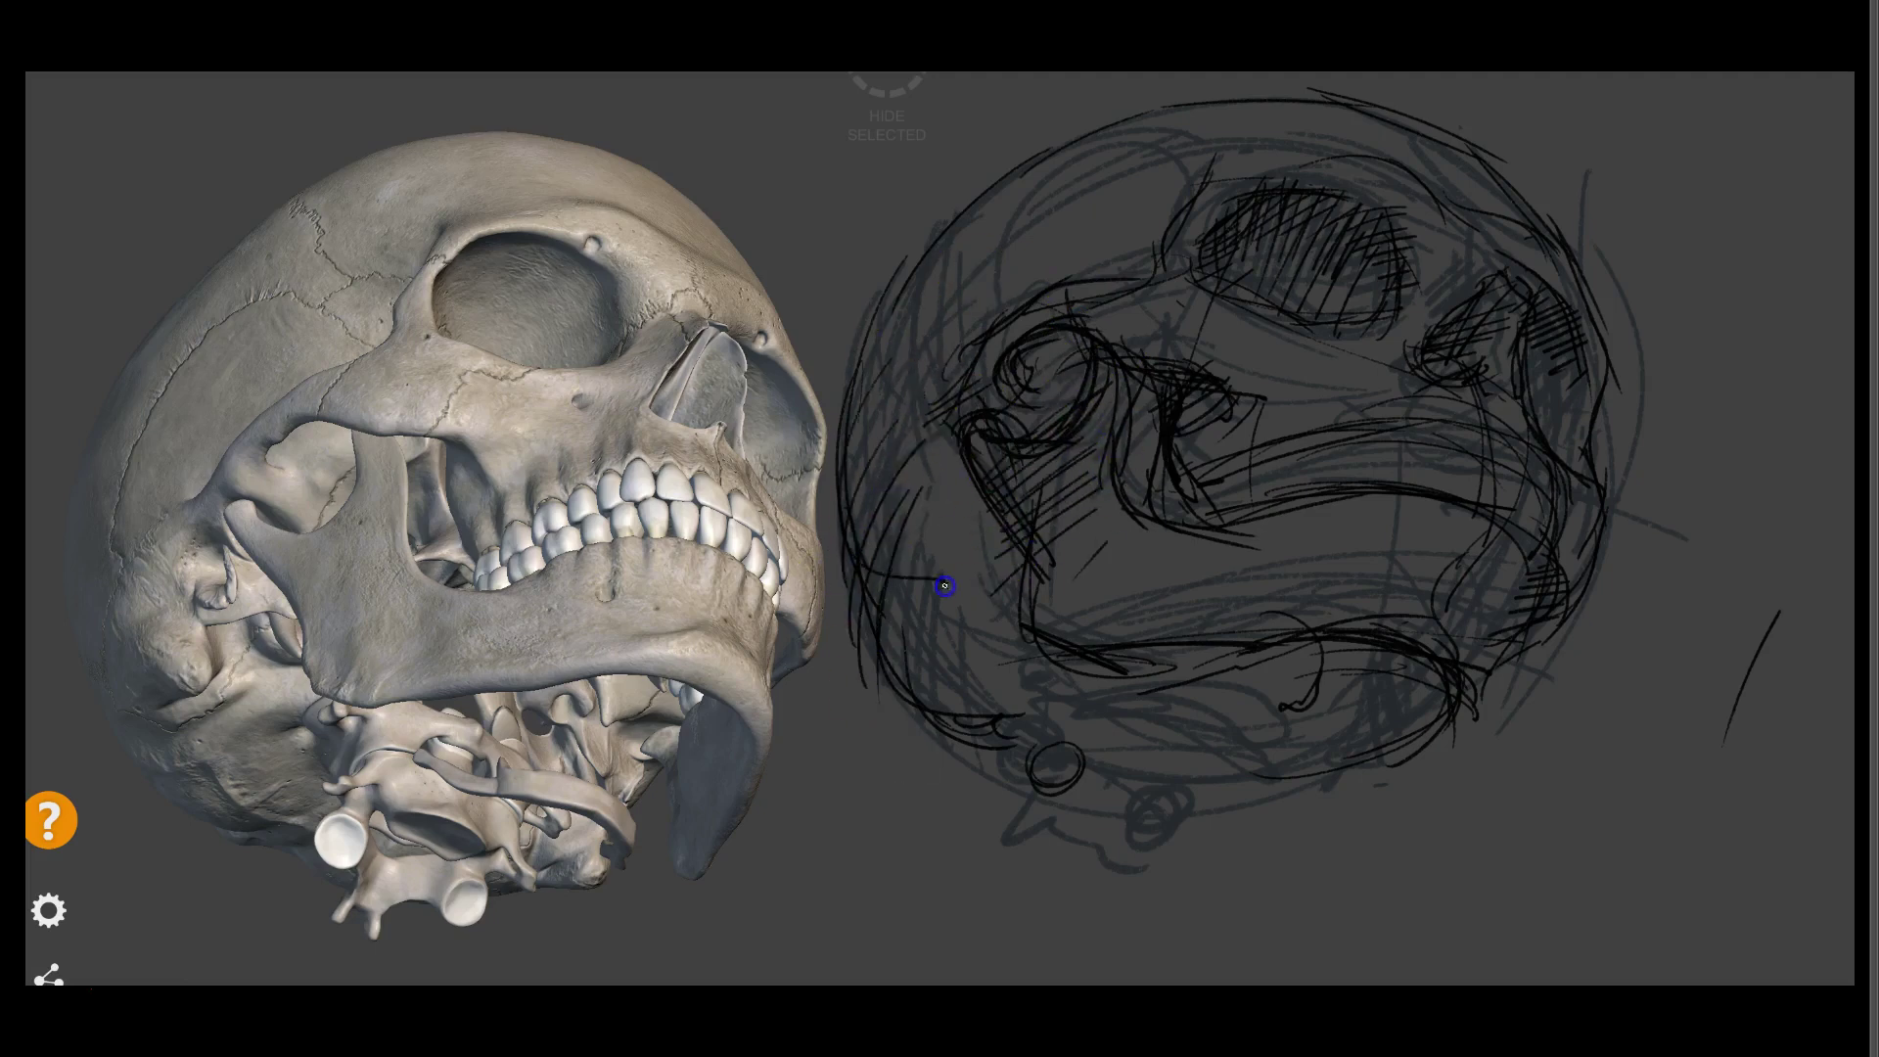
pyautogui.moveTo(958, 496); pyautogui.dragTo(940, 499)
pyautogui.moveTo(1007, 327); pyautogui.dragTo(842, 461)
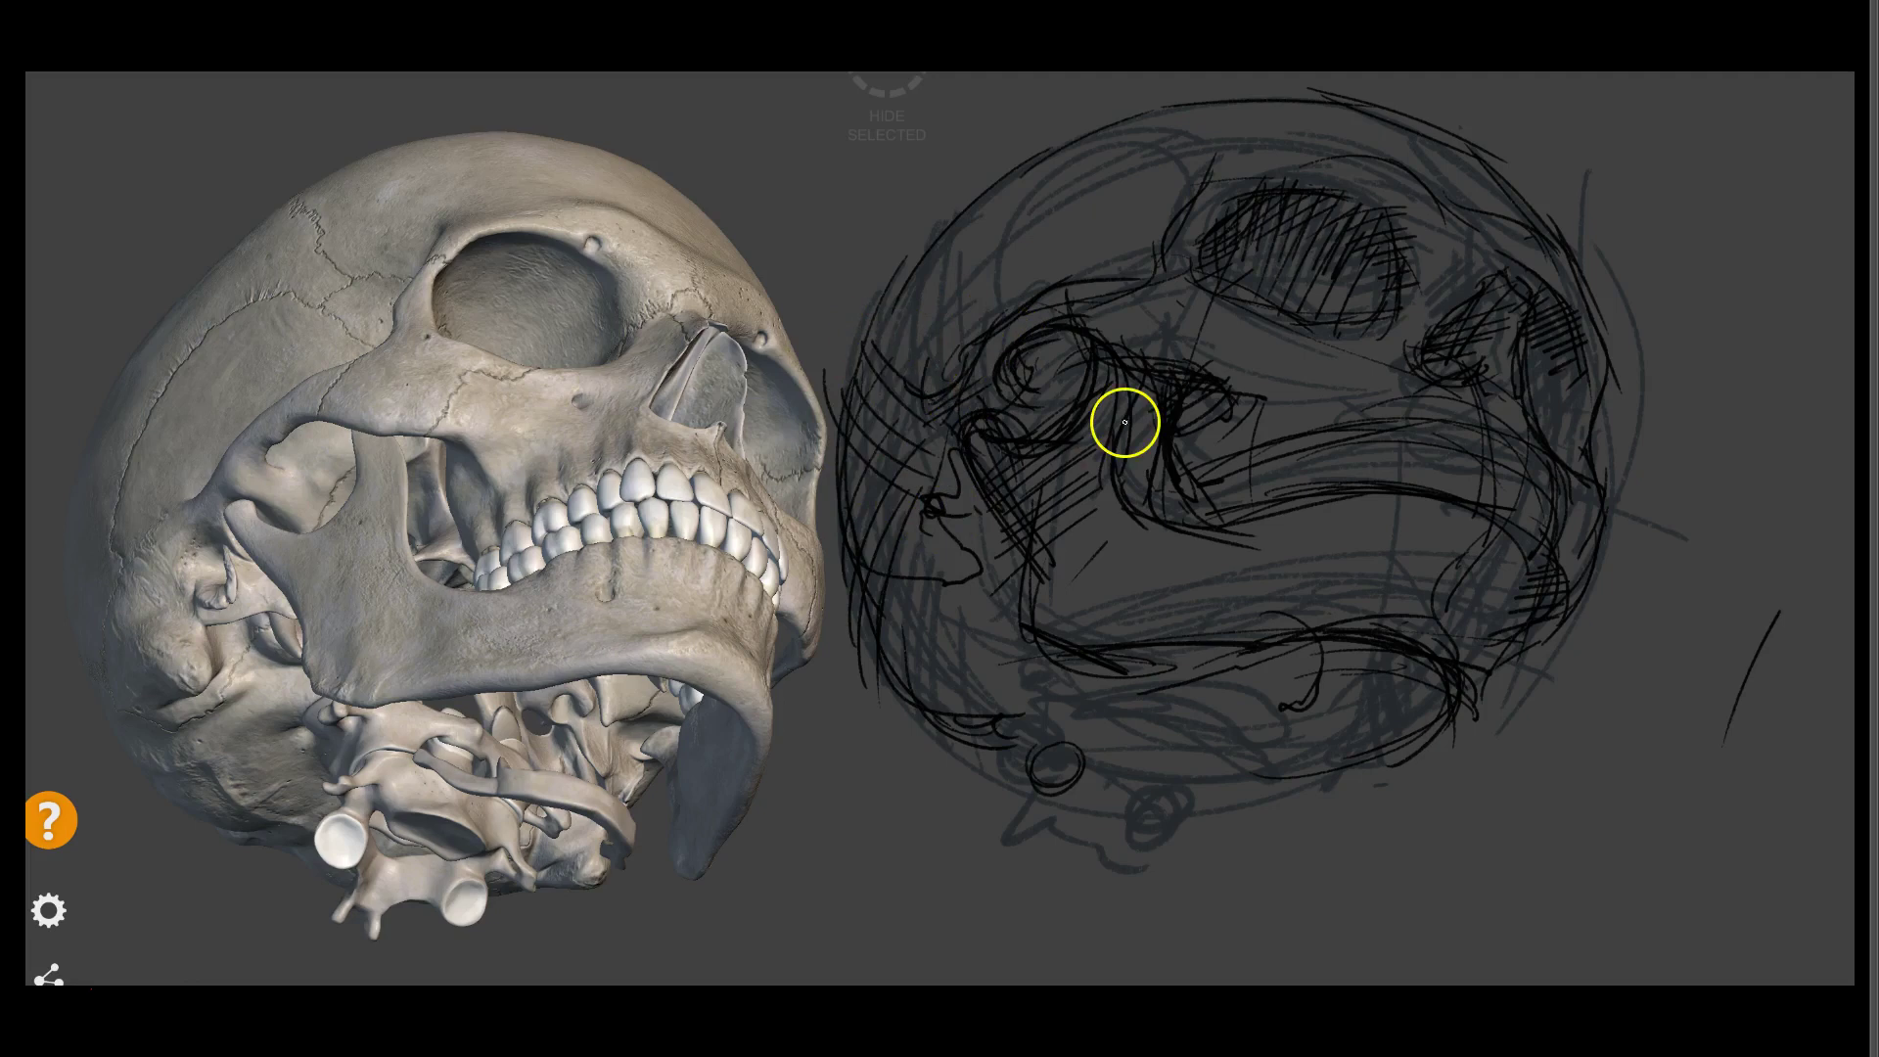
# Darken the jaw line, hatch the cheek and cross-hatch the upper eye socket
pyautogui.moveTo(1137, 670); pyautogui.dragTo(1224, 654)
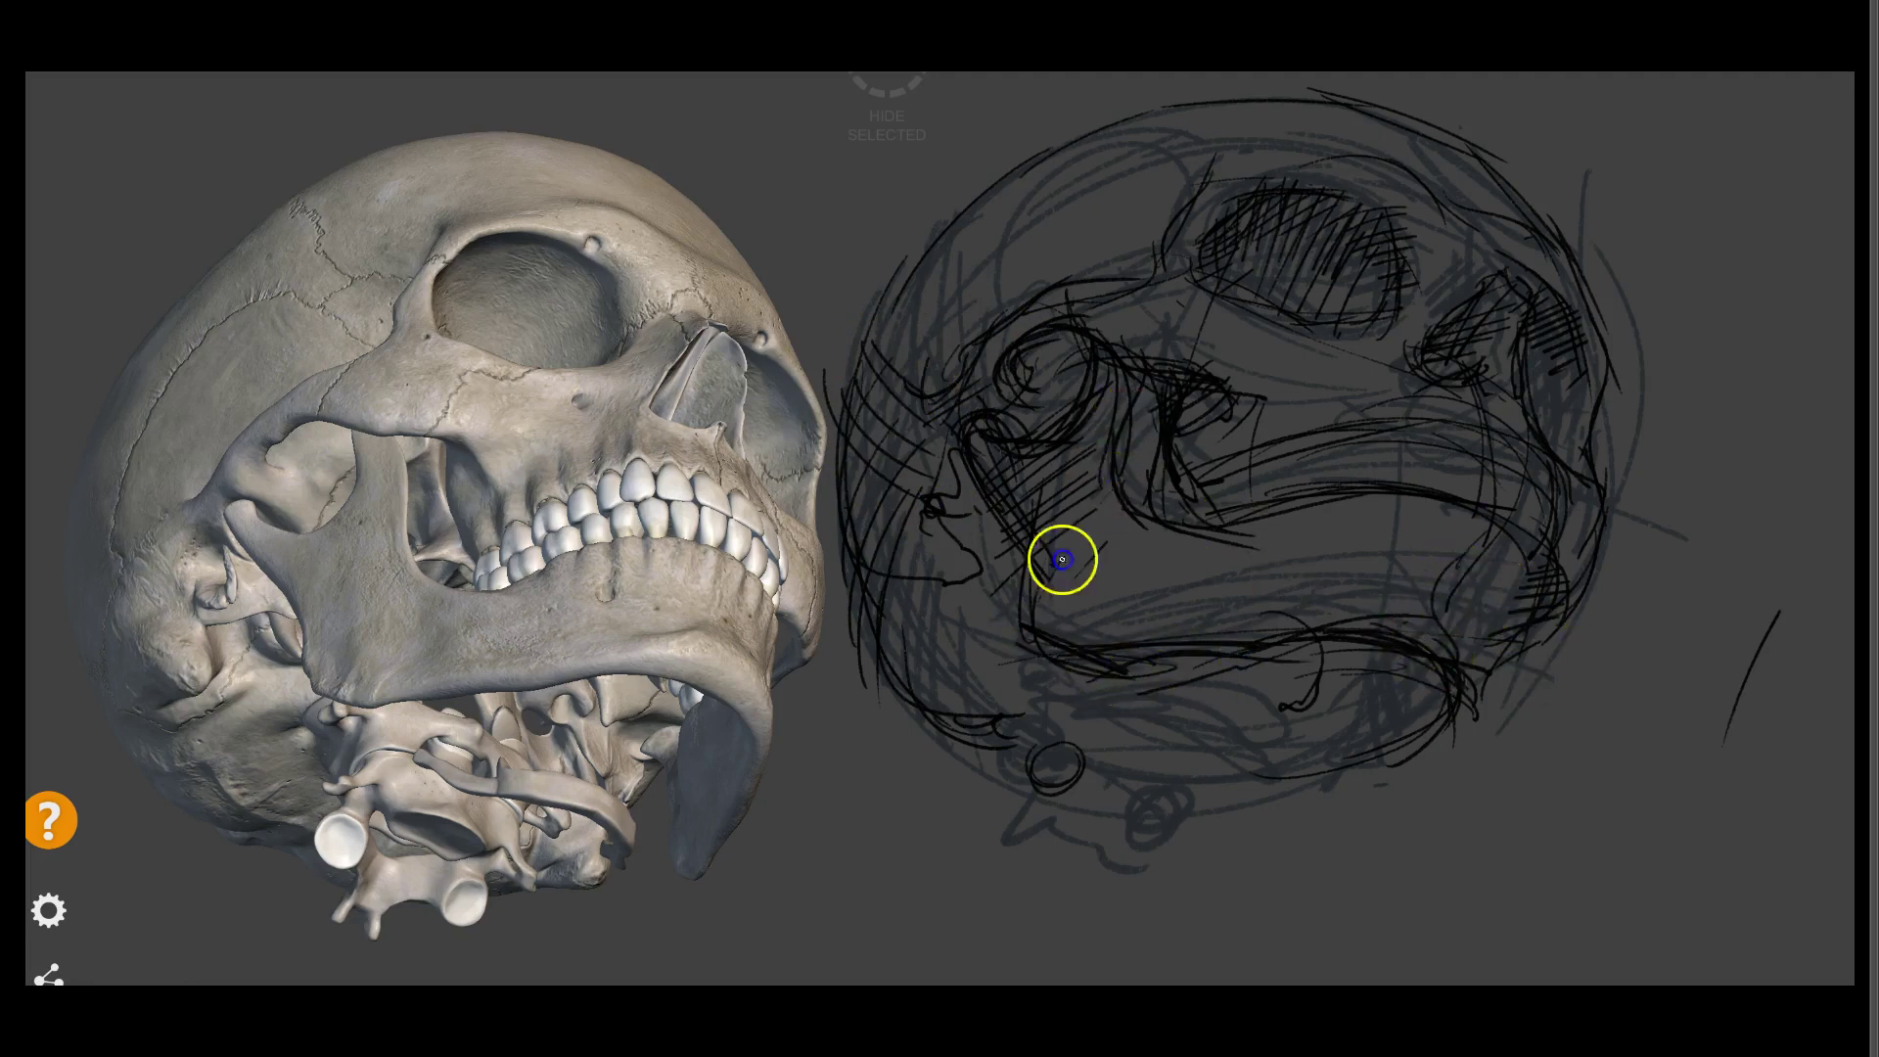
pyautogui.moveTo(1077, 529); pyautogui.dragTo(1089, 646)
pyautogui.moveTo(1202, 240); pyautogui.dragTo(1210, 243)
pyautogui.moveTo(1464, 255)
pyautogui.mouseDown()
pyautogui.moveTo(1280, 285)
pyautogui.moveTo(1321, 302)
pyautogui.moveTo(1345, 214)
pyautogui.moveTo(1402, 225)
pyautogui.mouseUp()
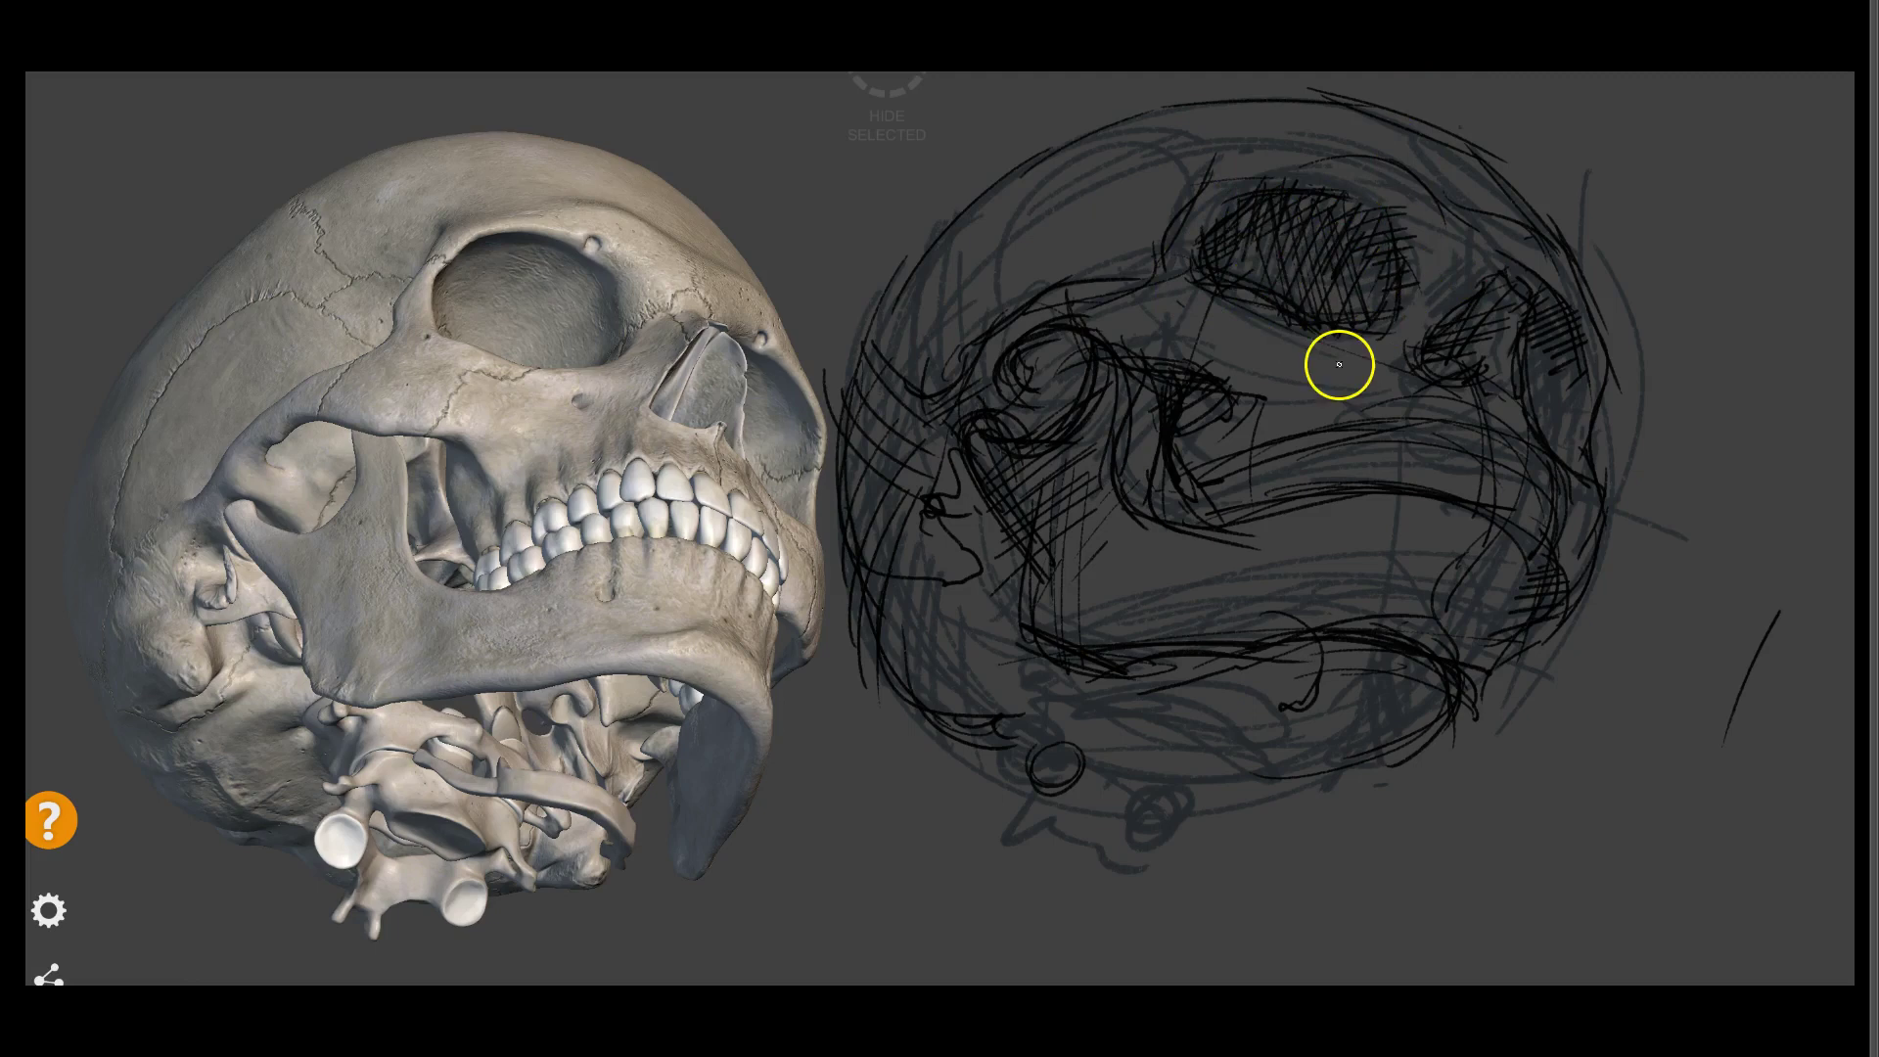
pyautogui.moveTo(1065, 191)
pyautogui.mouseDown()
pyautogui.moveTo(1141, 284)
pyautogui.moveTo(1145, 209)
pyautogui.moveTo(1146, 233)
pyautogui.moveTo(1083, 177)
pyautogui.moveTo(1125, 185)
pyautogui.moveTo(1153, 149)
pyautogui.moveTo(1194, 184)
pyautogui.mouseUp()
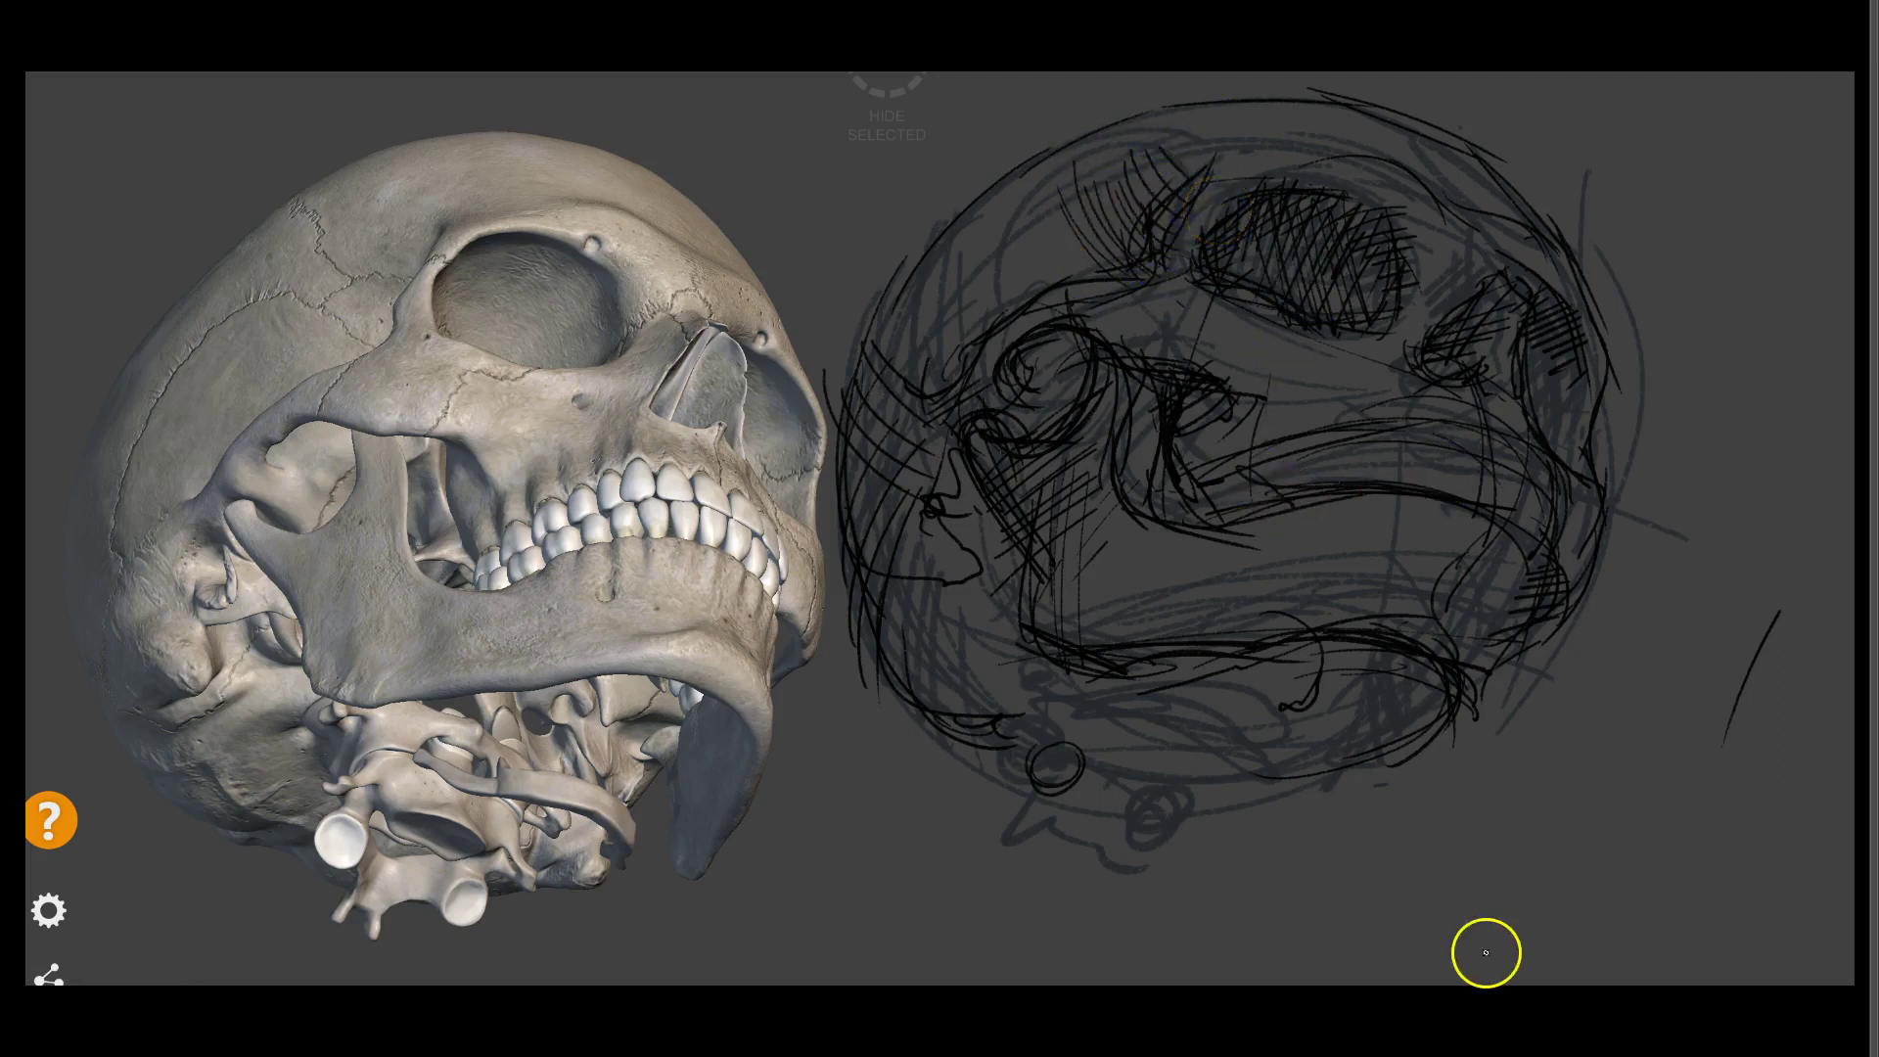
# Extend black strokes down the lower-right jaw and along the skull's right side
pyautogui.click(1385, 728)
pyautogui.moveTo(1385, 727)
pyautogui.mouseDown()
pyautogui.moveTo(1445, 734)
pyautogui.moveTo(1444, 636)
pyautogui.mouseUp()
pyautogui.moveTo(1405, 732); pyautogui.dragTo(1378, 809)
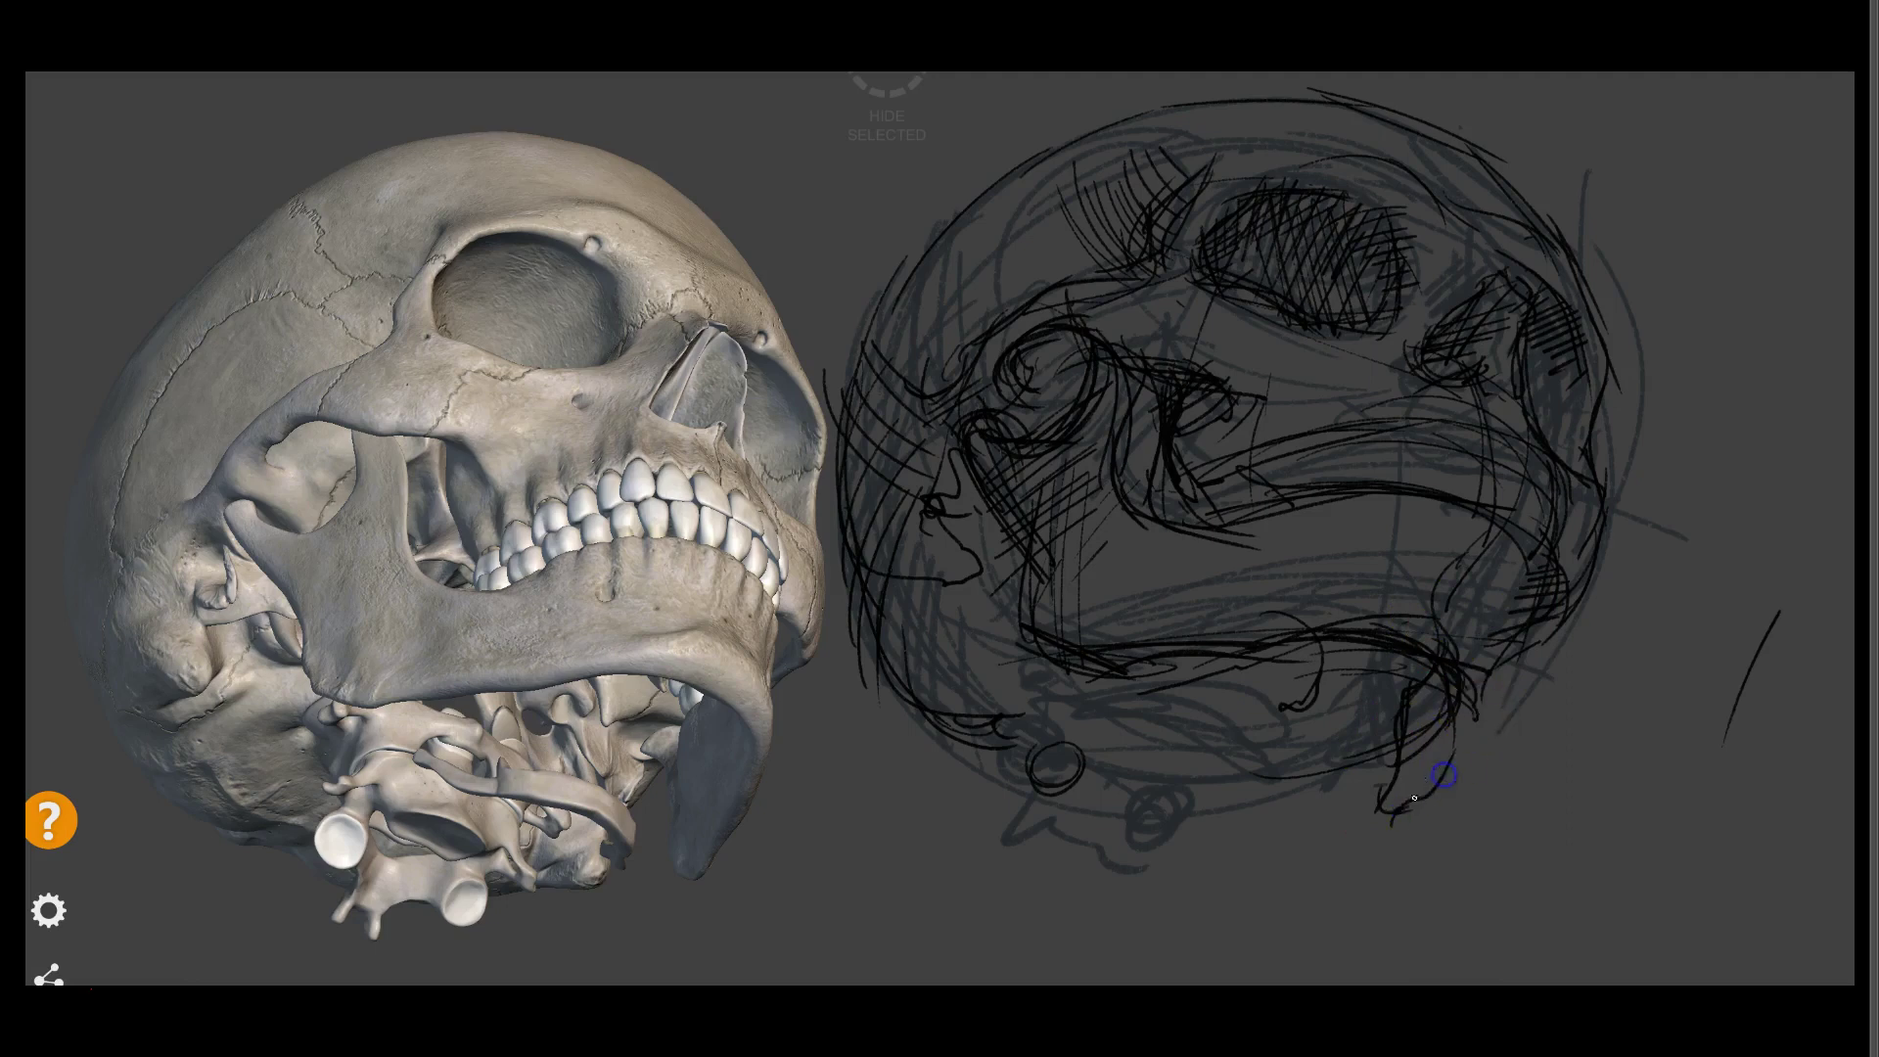
pyautogui.moveTo(1438, 784)
pyautogui.mouseDown()
pyautogui.moveTo(1409, 760)
pyautogui.moveTo(1515, 691)
pyautogui.mouseUp()
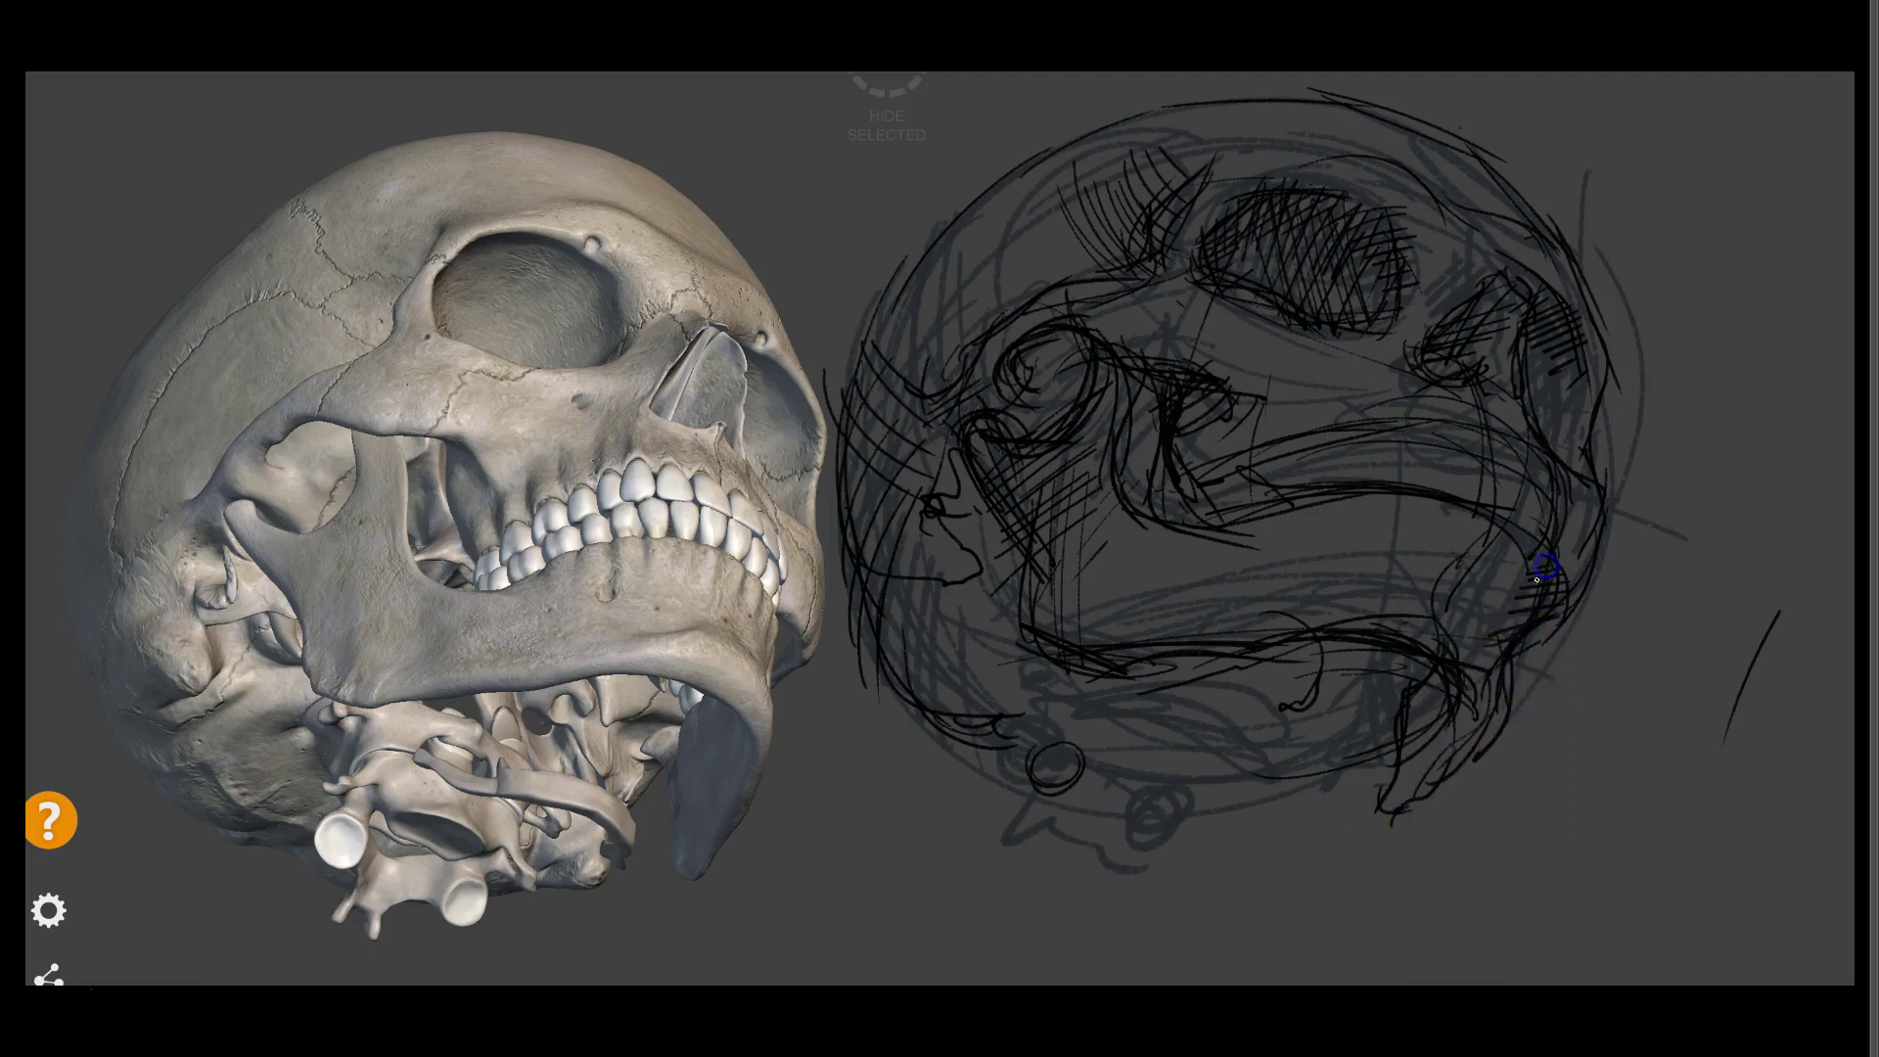
pyautogui.moveTo(1572, 615); pyautogui.dragTo(1615, 550)
# Select the Birch Brush preset and test it below the skull
pyautogui.press('f')
pyautogui.click(1515, 423)
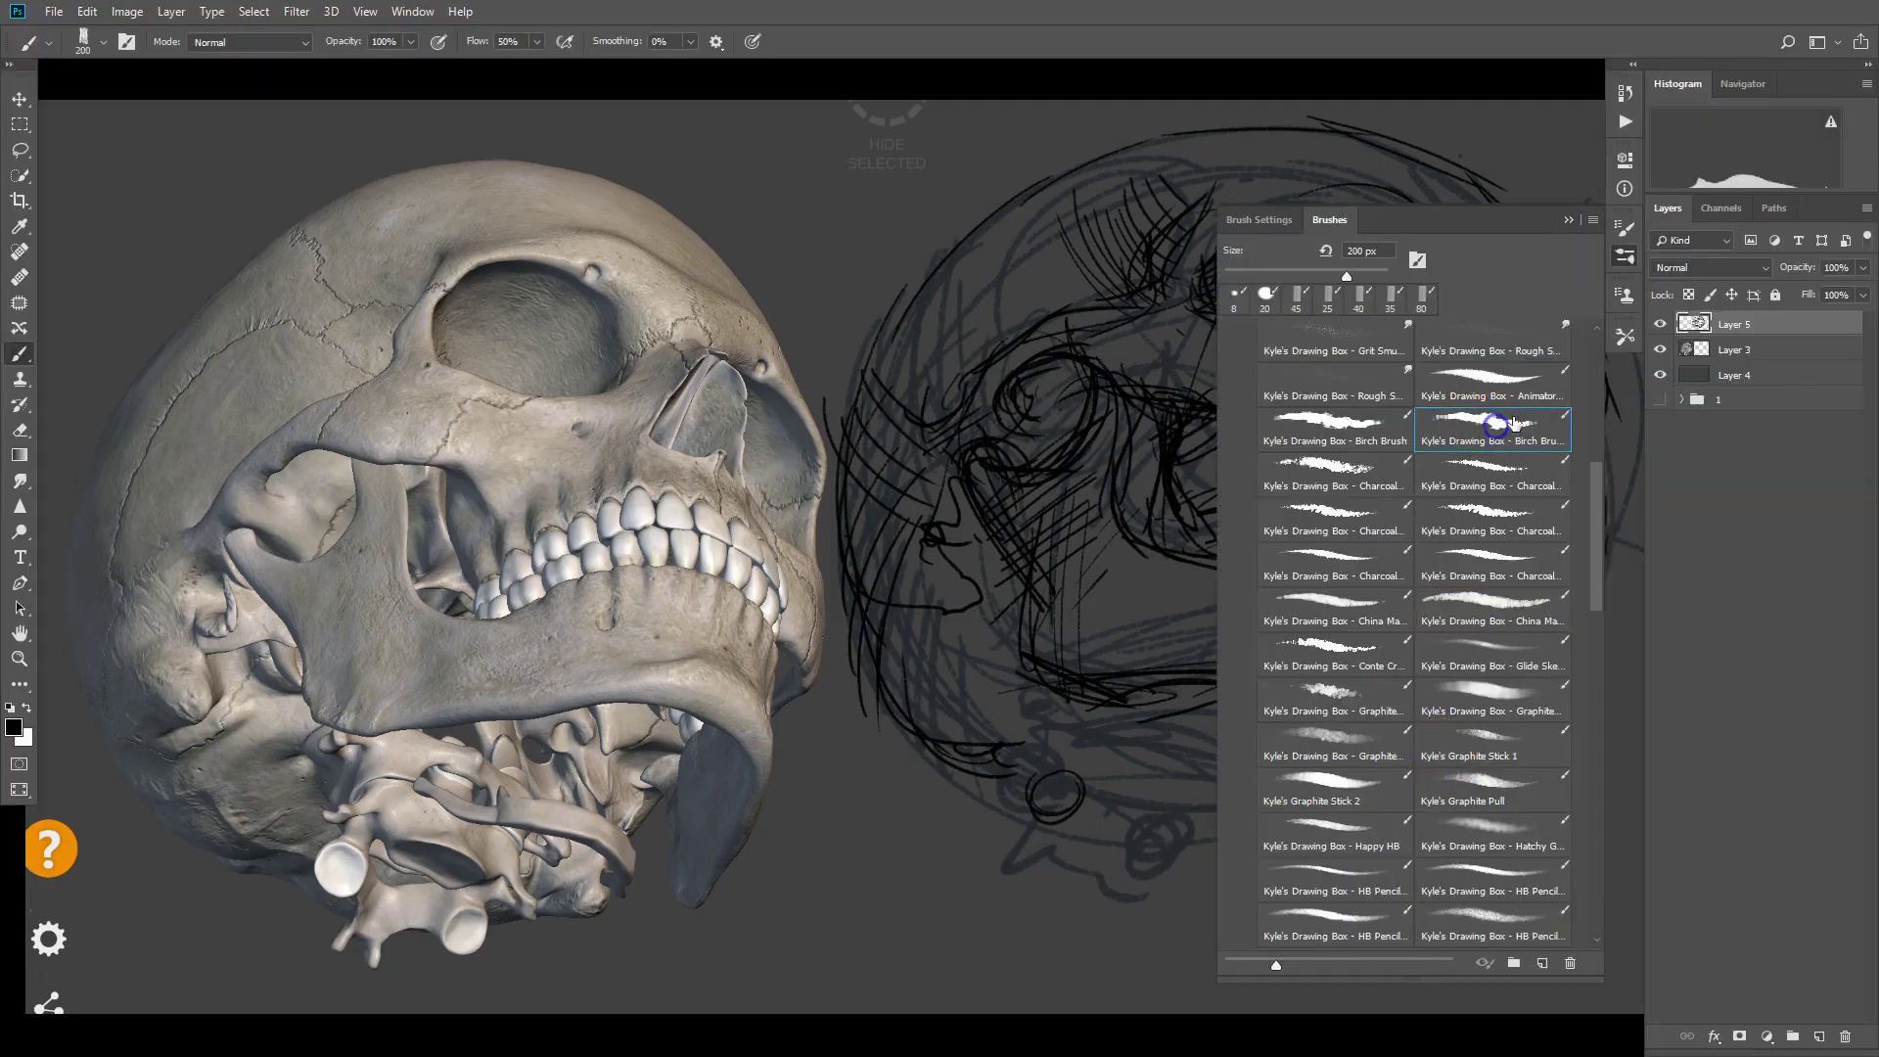
pyautogui.moveTo(827, 915); pyautogui.dragTo(827, 856)
pyautogui.press('f')
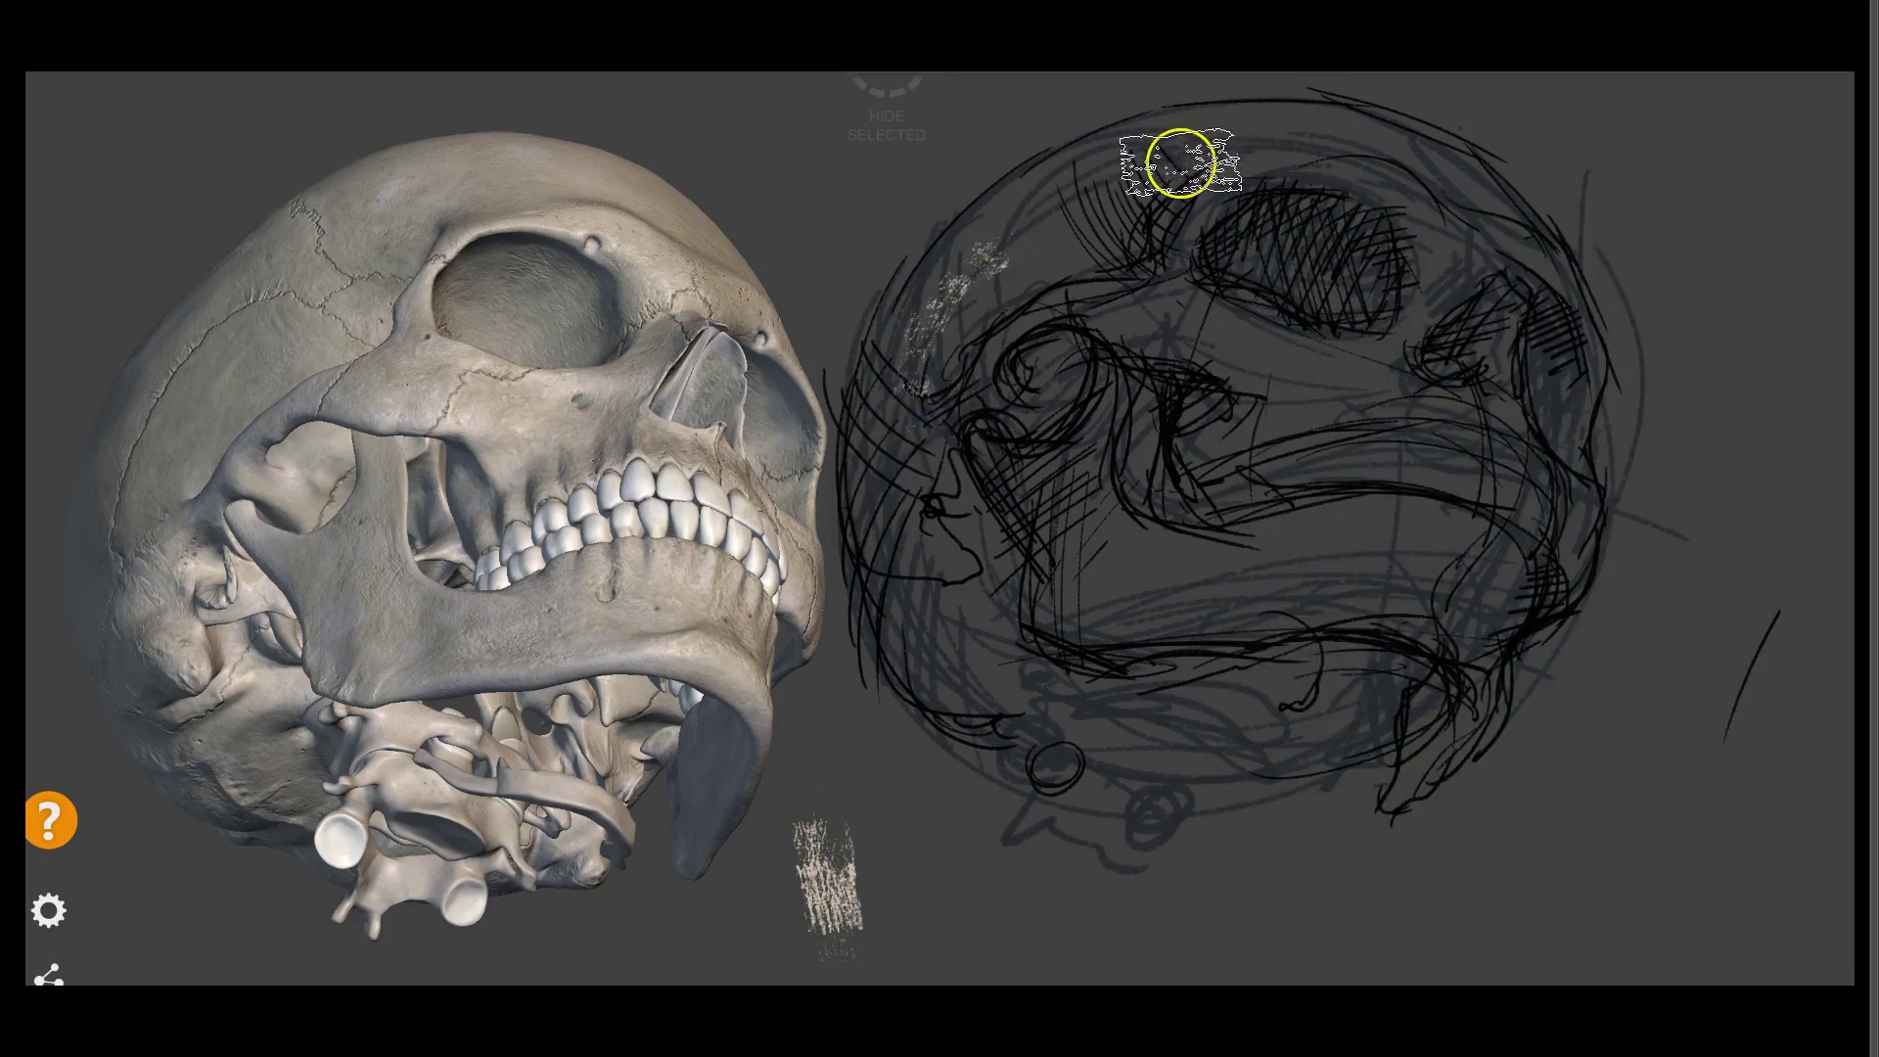
# Paint cream highlights on the upper-left cranium, cheek and left eye socket
pyautogui.moveTo(925, 394)
pyautogui.mouseDown()
pyautogui.moveTo(1057, 215)
pyautogui.moveTo(1183, 231)
pyautogui.moveTo(915, 378)
pyautogui.moveTo(1074, 185)
pyautogui.moveTo(1250, 134)
pyautogui.moveTo(914, 420)
pyautogui.moveTo(881, 482)
pyautogui.moveTo(969, 583)
pyautogui.mouseUp()
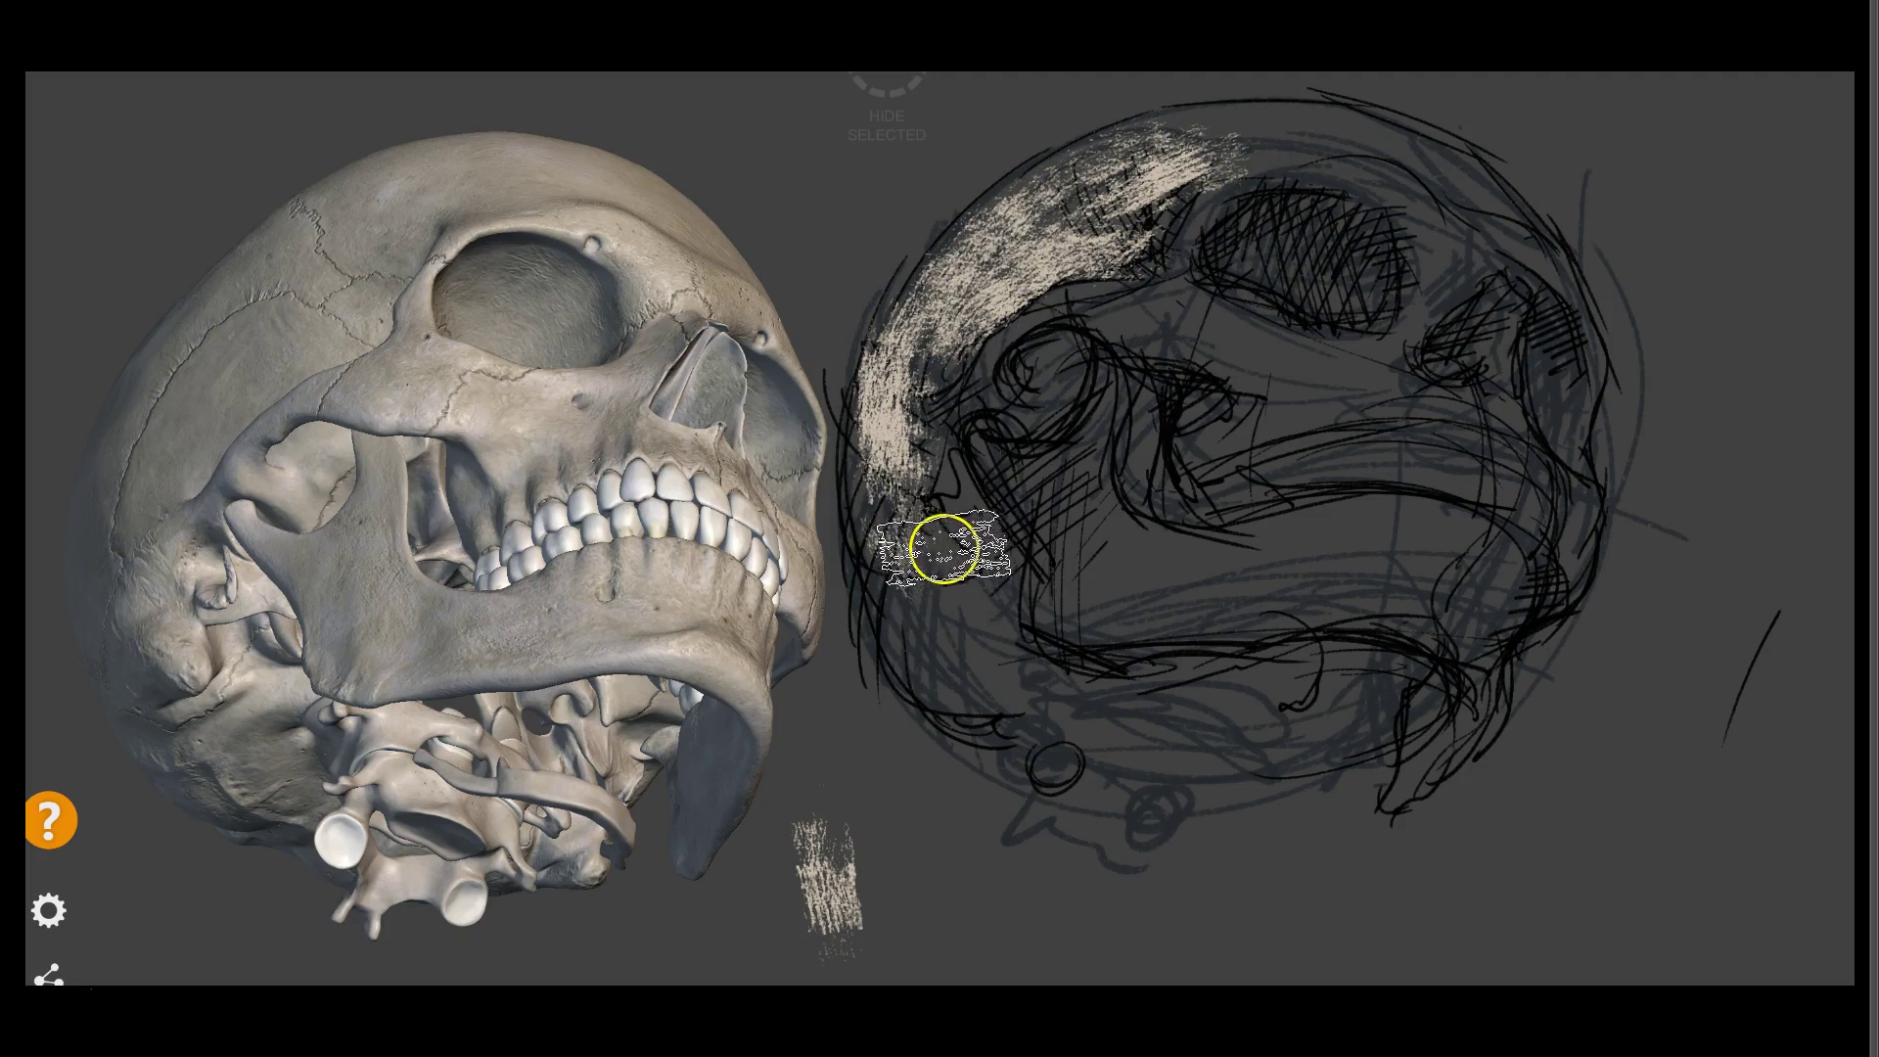
pyautogui.moveTo(942, 560)
pyautogui.mouseDown()
pyautogui.moveTo(923, 503)
pyautogui.moveTo(952, 546)
pyautogui.mouseUp()
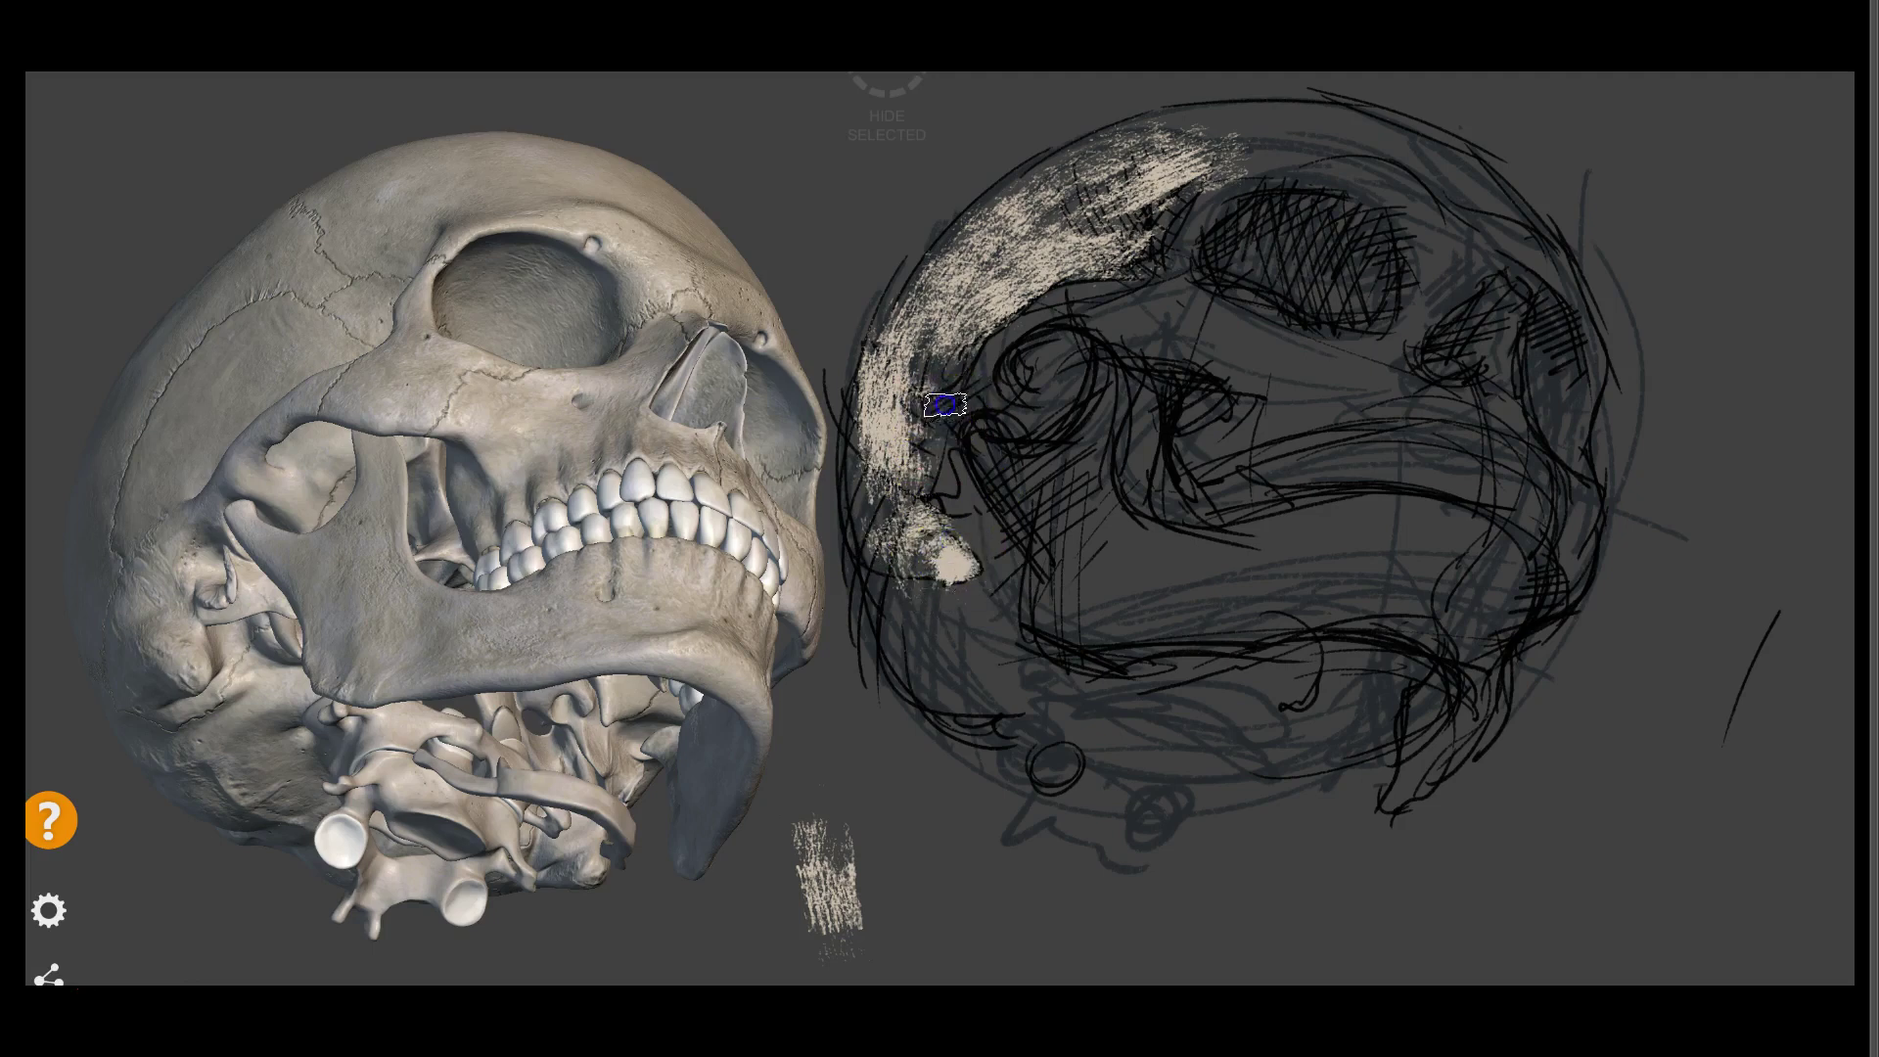
pyautogui.moveTo(1107, 293)
pyautogui.mouseDown()
pyautogui.moveTo(1032, 420)
pyautogui.moveTo(1057, 392)
pyautogui.moveTo(994, 367)
pyautogui.moveTo(1028, 382)
pyautogui.moveTo(1028, 356)
pyautogui.moveTo(1033, 389)
pyautogui.moveTo(1048, 327)
pyautogui.moveTo(1041, 444)
pyautogui.mouseUp()
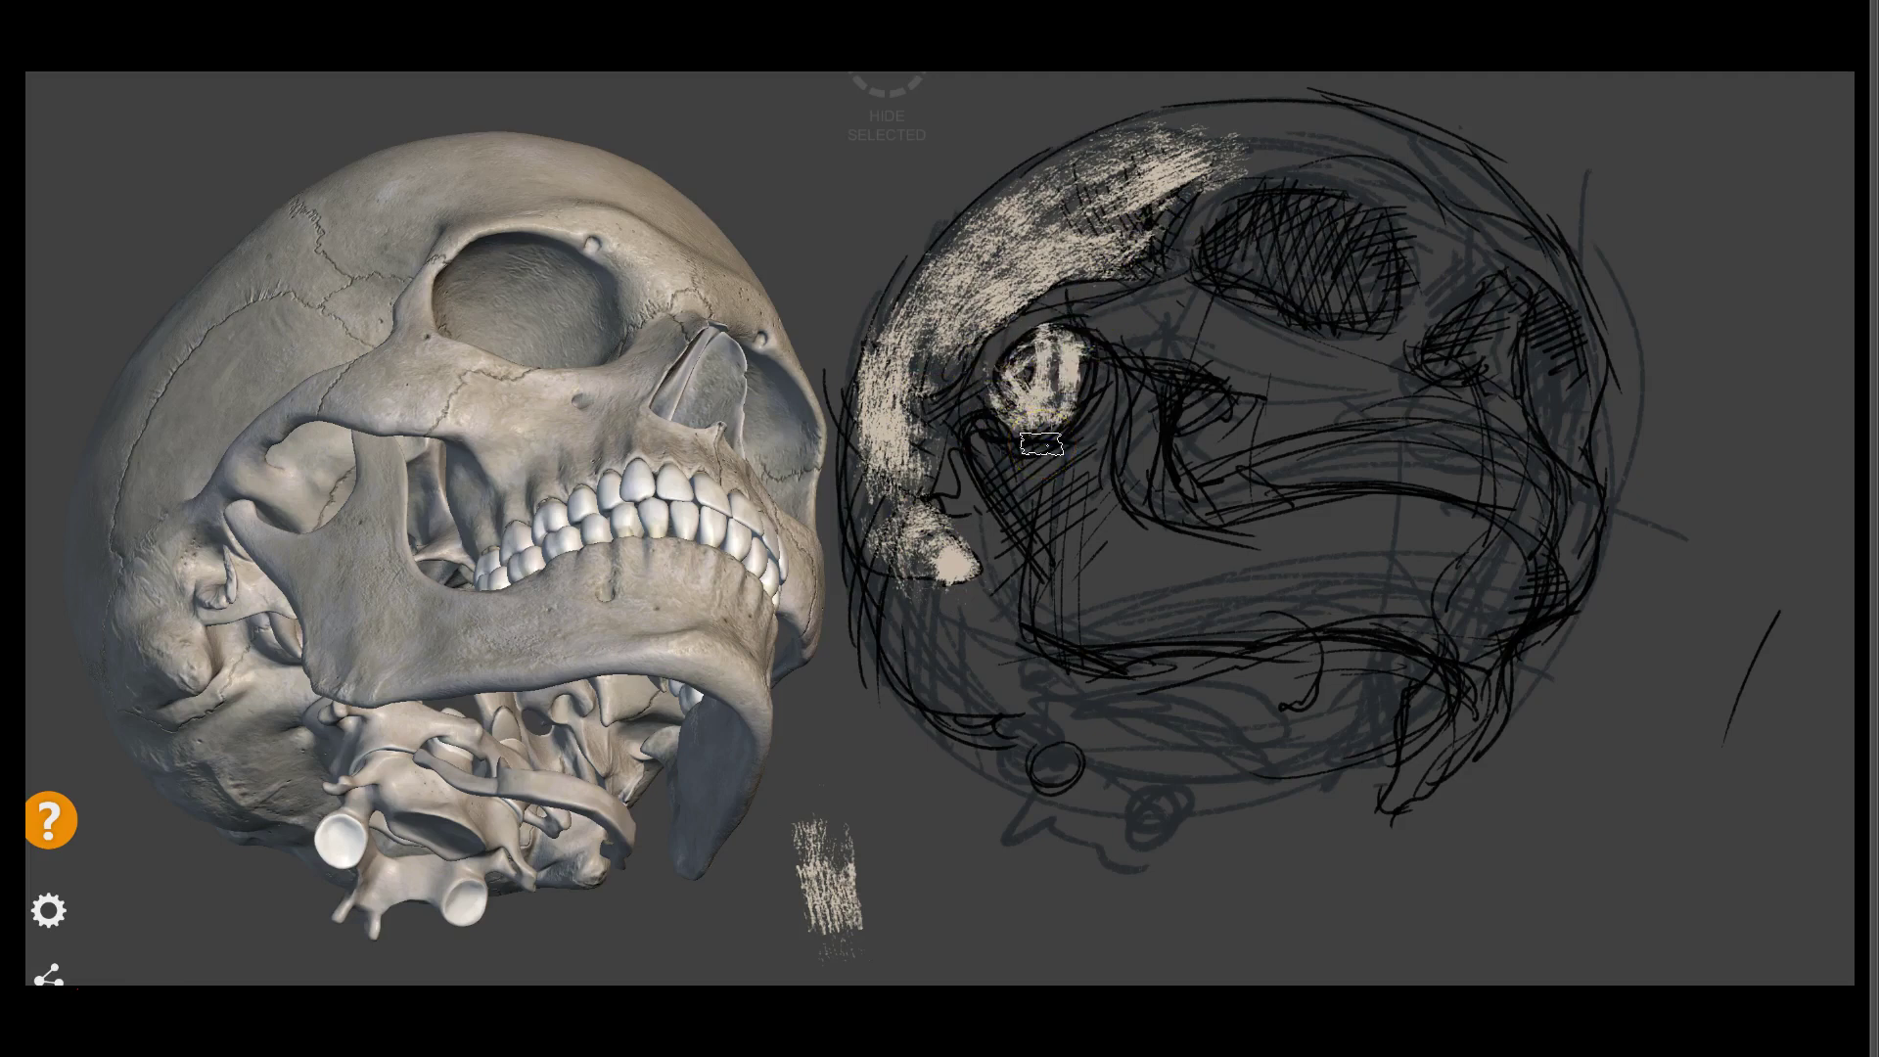
pyautogui.rightClick(1124, 272)
# Pick a brush preset and paint cream highlights along the brow ridge and skull top
pyautogui.click(1081, 301)
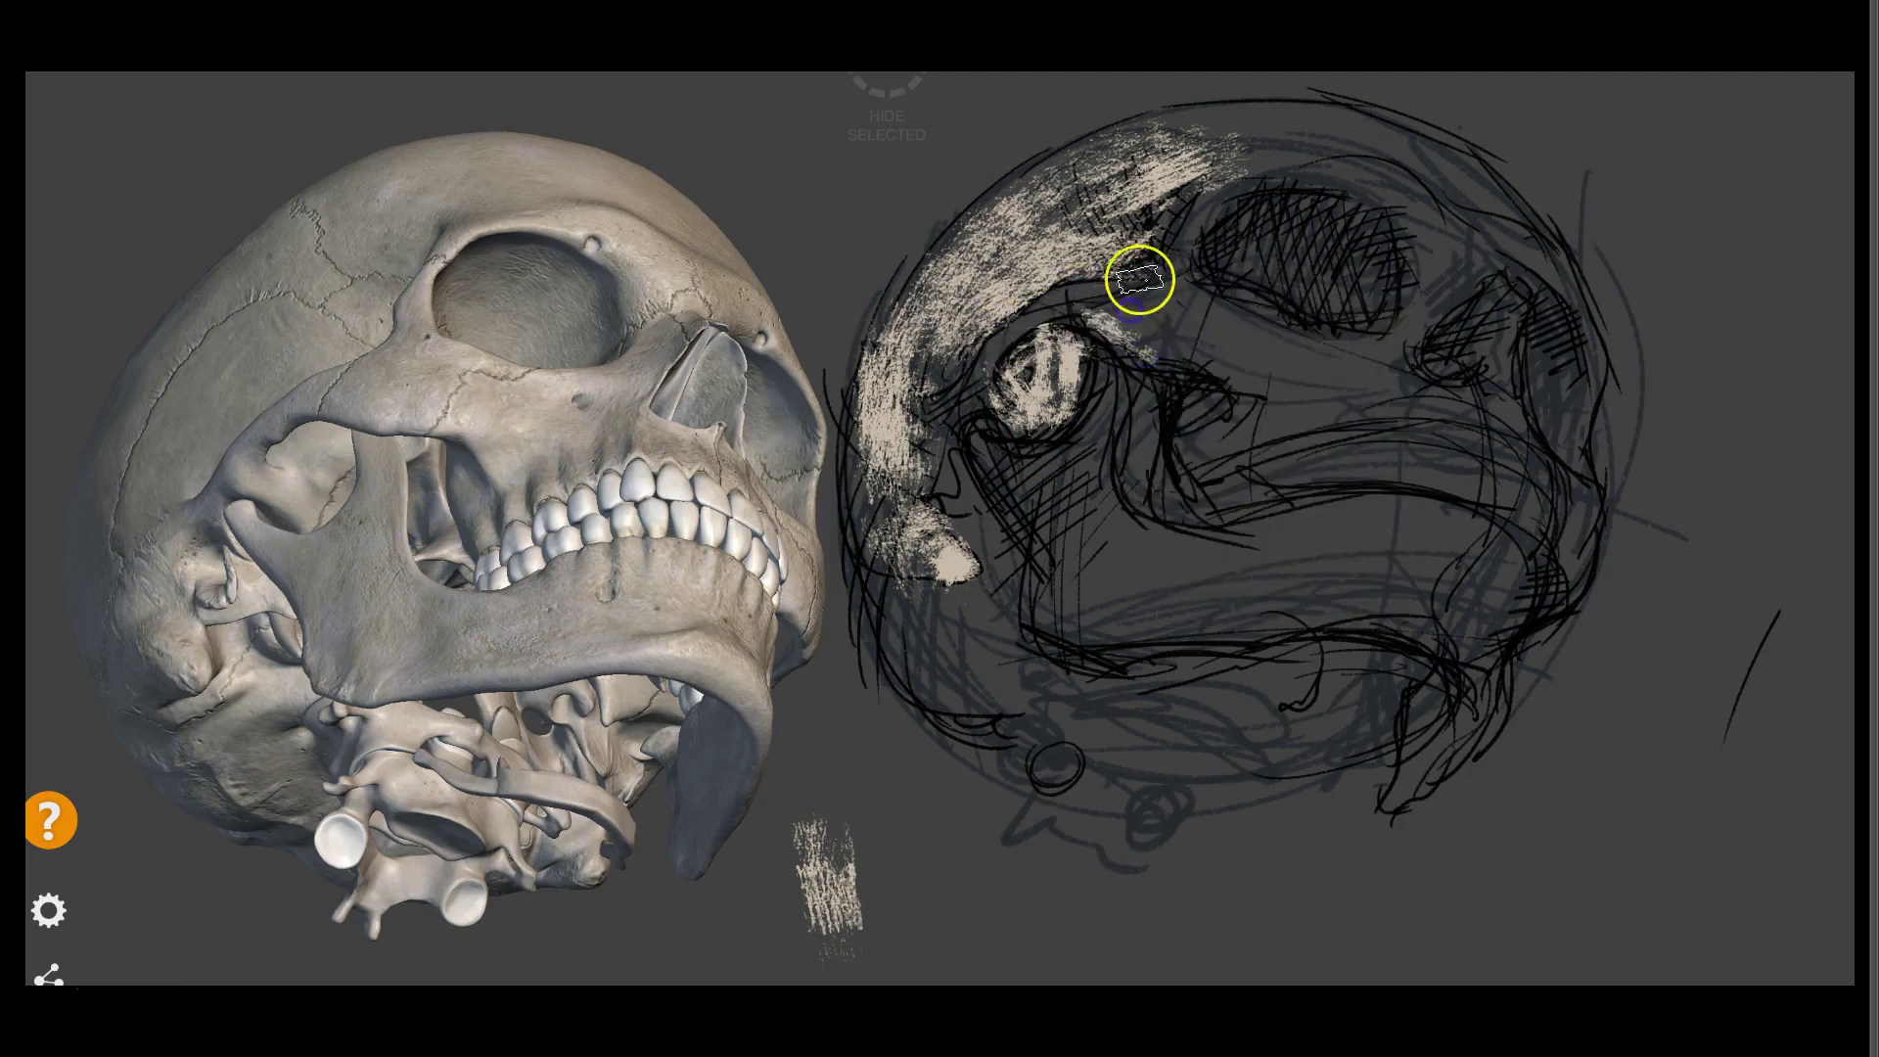
pyautogui.moveTo(1133, 349)
pyautogui.mouseDown()
pyautogui.moveTo(1282, 380)
pyautogui.moveTo(1166, 319)
pyautogui.moveTo(1328, 355)
pyautogui.mouseUp()
pyautogui.moveTo(1175, 314); pyautogui.dragTo(1253, 319)
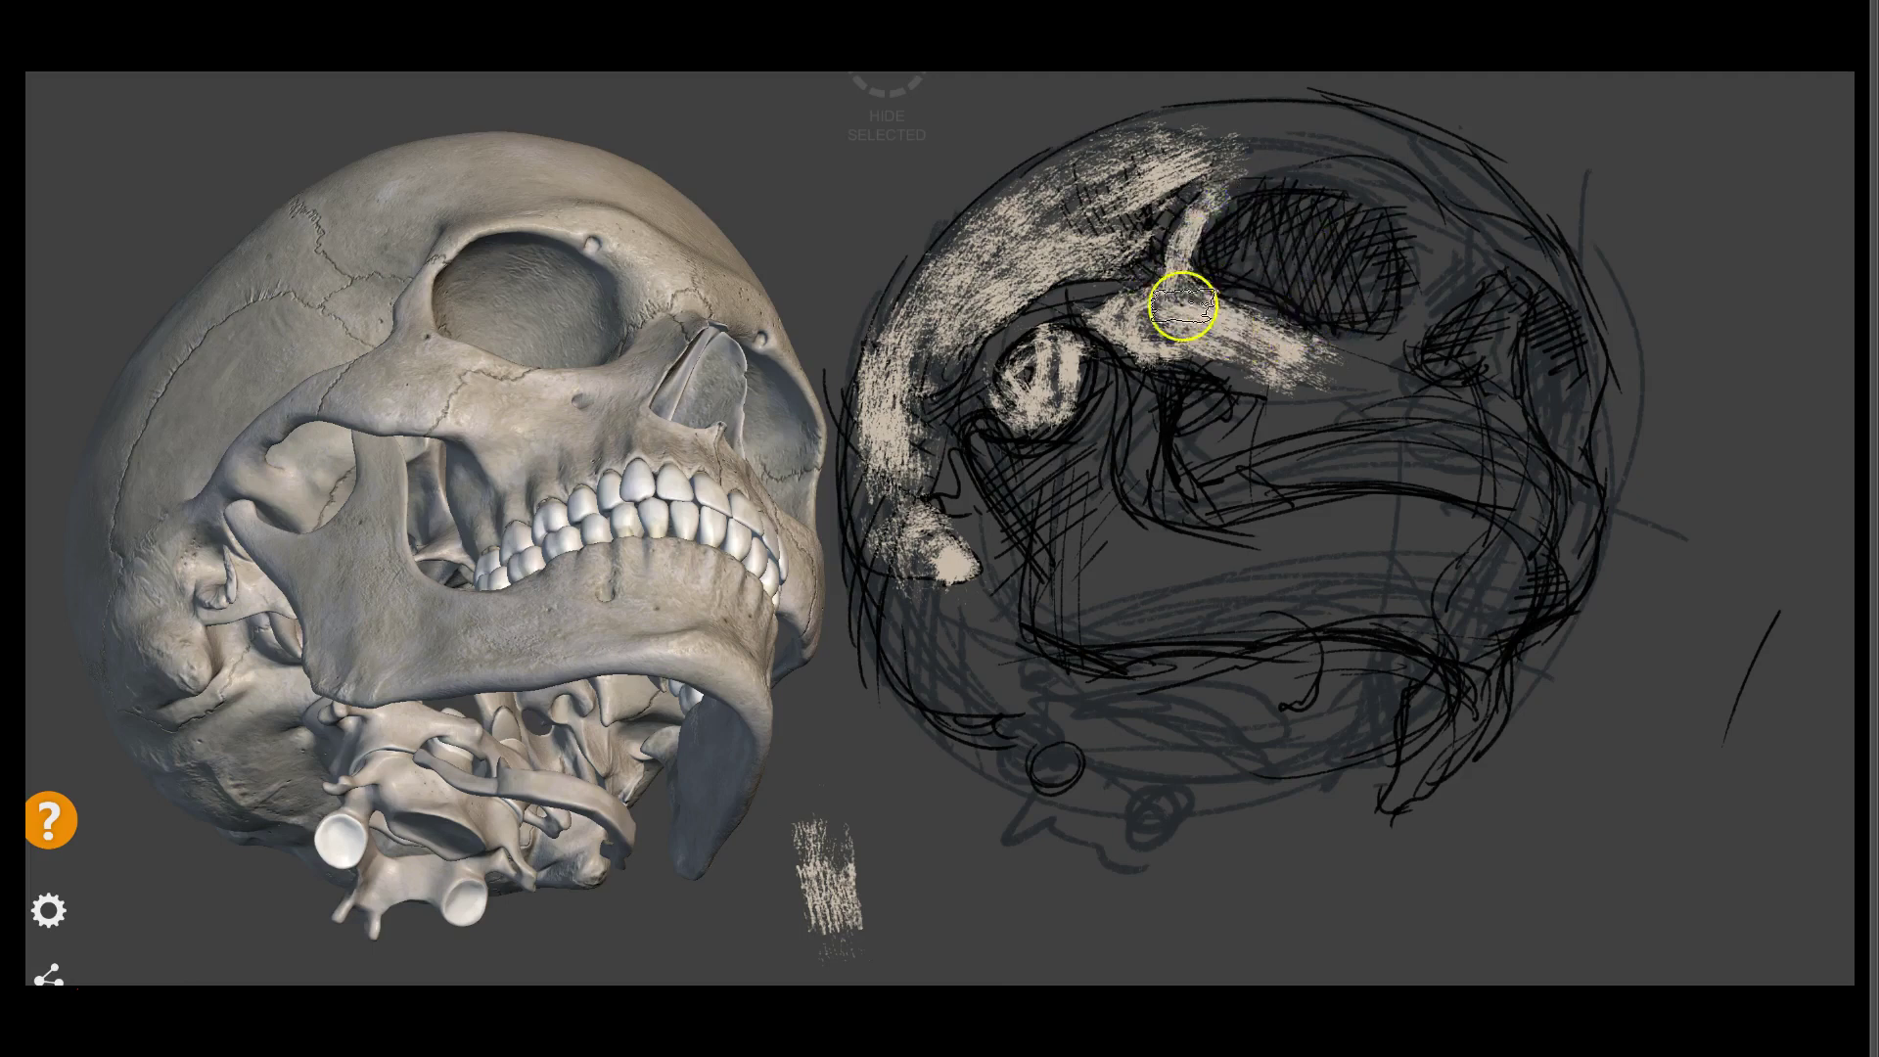
pyautogui.moveTo(1316, 355); pyautogui.dragTo(1426, 323)
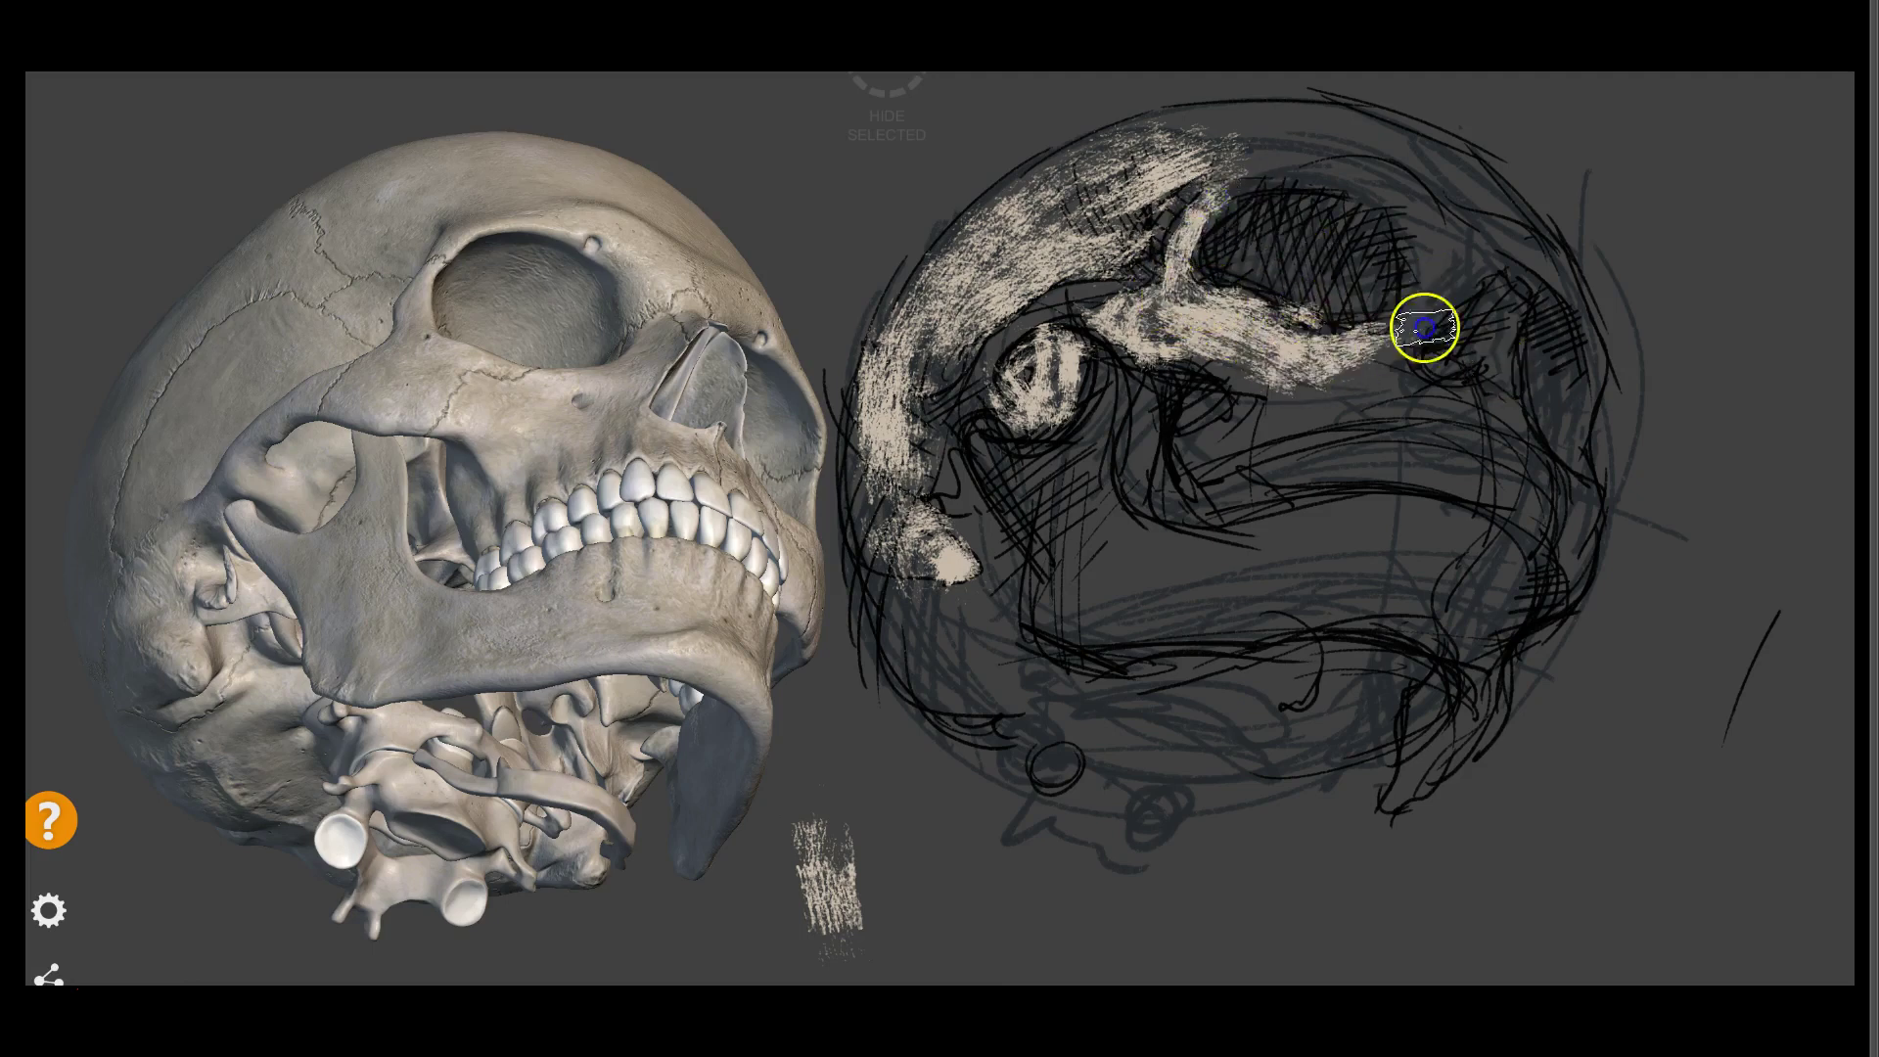
pyautogui.moveTo(1468, 258); pyautogui.dragTo(1361, 360)
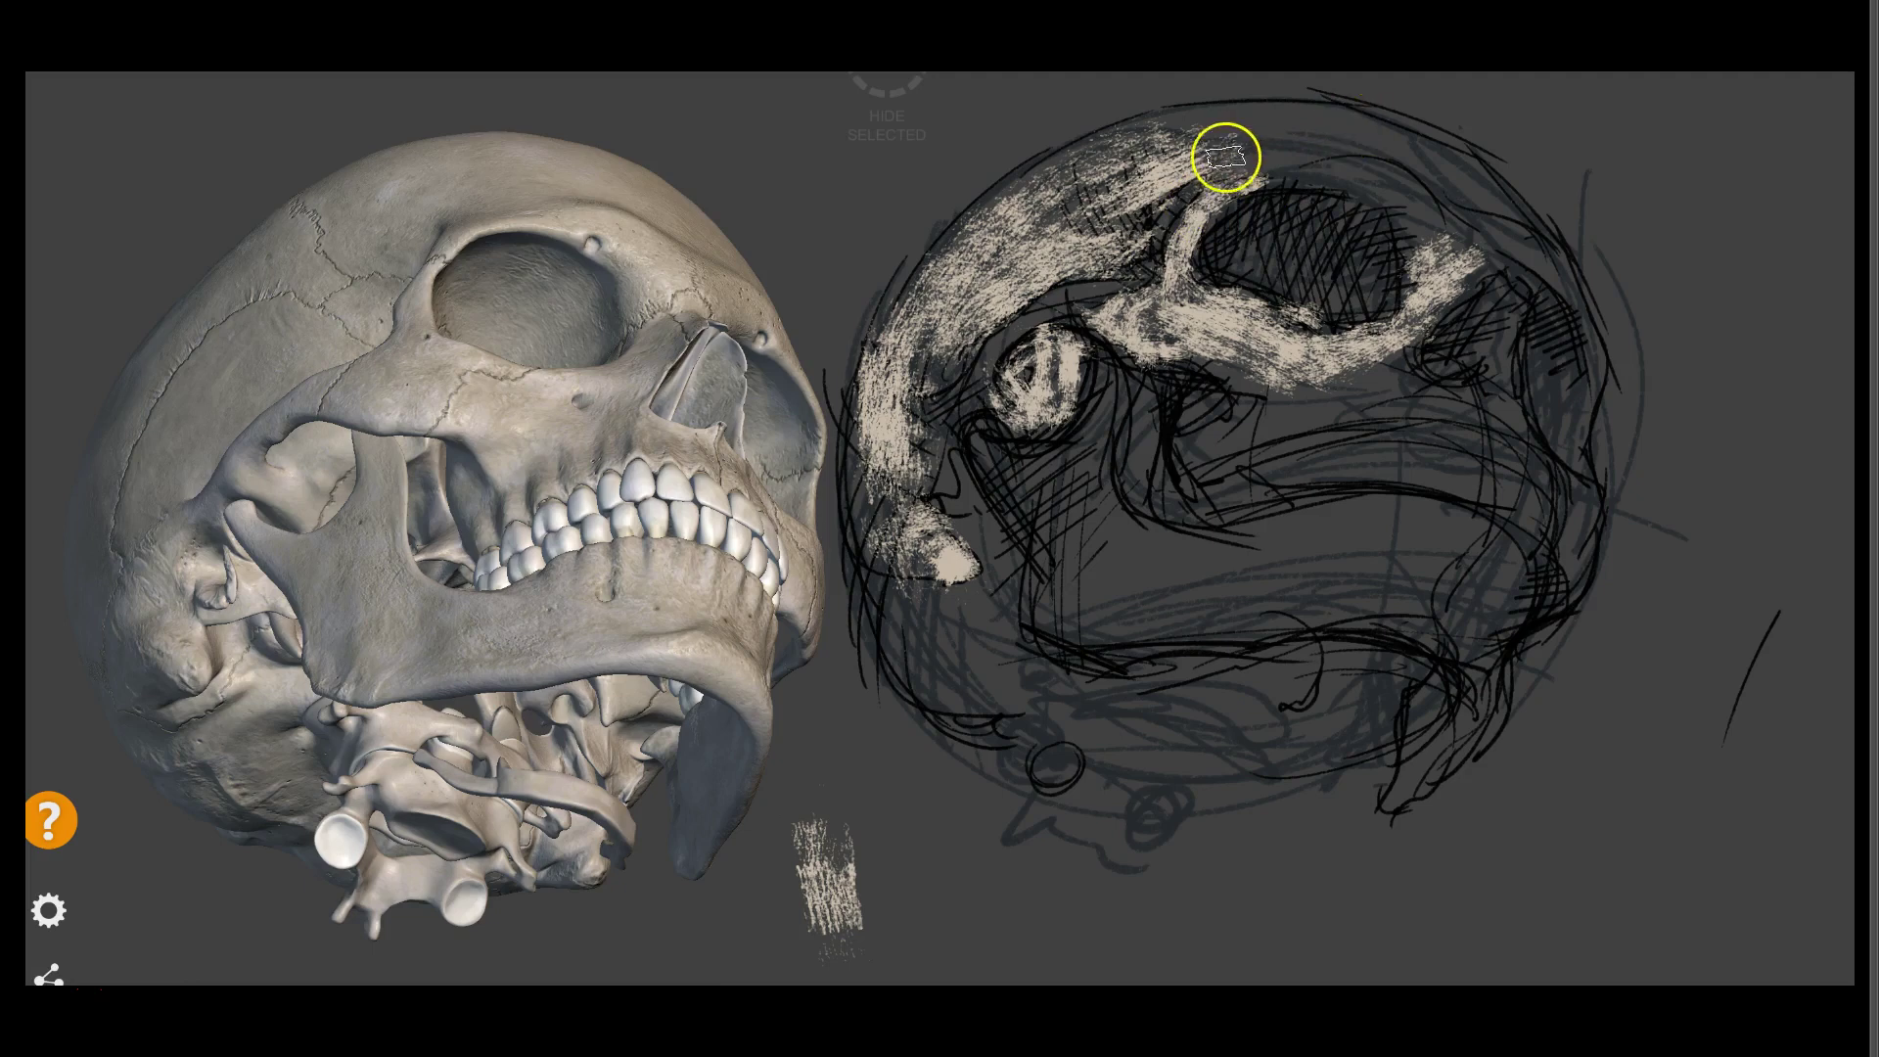
pyautogui.moveTo(1309, 84)
pyautogui.mouseDown()
pyautogui.moveTo(1019, 176)
pyautogui.moveTo(1057, 186)
pyautogui.moveTo(1233, 115)
pyautogui.moveTo(1253, 137)
pyautogui.moveTo(1305, 117)
pyautogui.moveTo(1136, 227)
pyautogui.moveTo(1448, 156)
pyautogui.moveTo(1447, 180)
pyautogui.moveTo(1350, 176)
pyautogui.moveTo(1397, 196)
pyautogui.moveTo(1225, 167)
pyautogui.moveTo(1292, 160)
pyautogui.moveTo(1221, 239)
pyautogui.moveTo(1252, 270)
pyautogui.moveTo(1344, 205)
pyautogui.mouseUp()
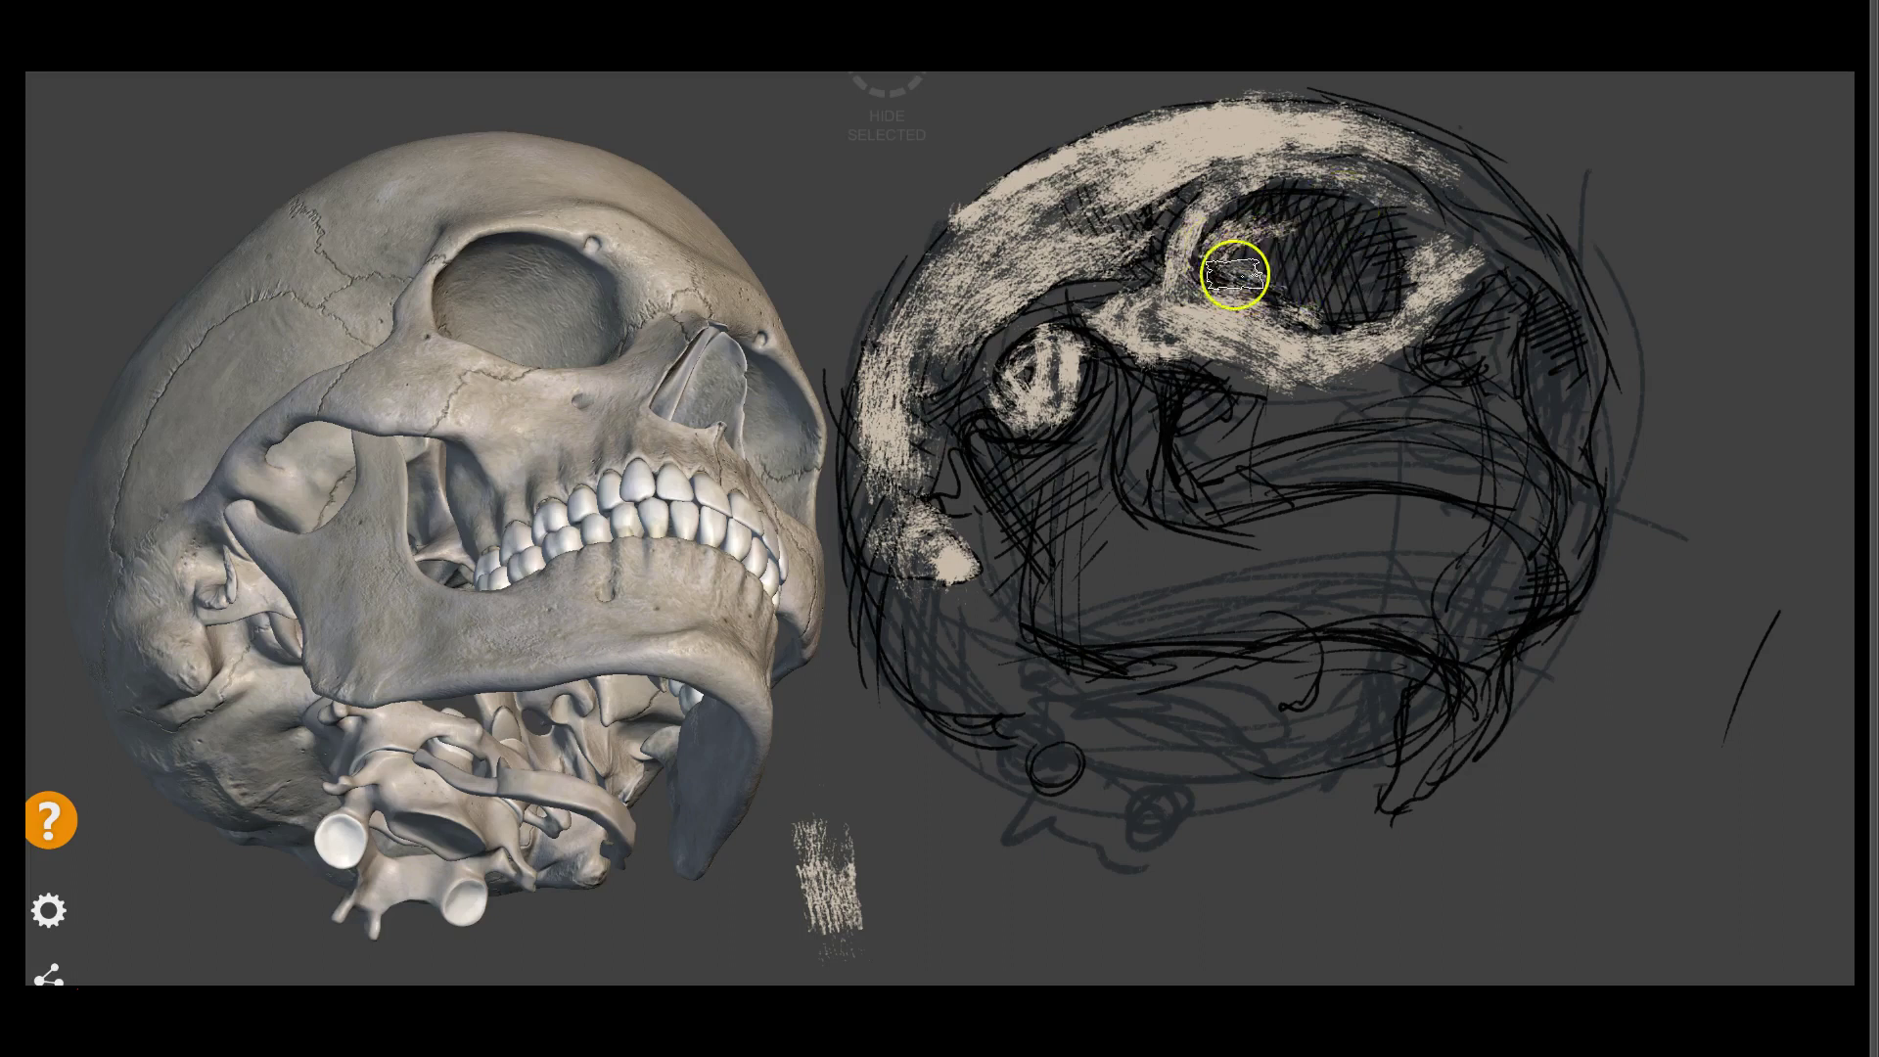
# Brighten the eye socket interior and streak cream highlights down the right skull rim
pyautogui.moveTo(1235, 282)
pyautogui.mouseDown()
pyautogui.moveTo(1296, 222)
pyautogui.moveTo(1327, 257)
pyautogui.mouseUp()
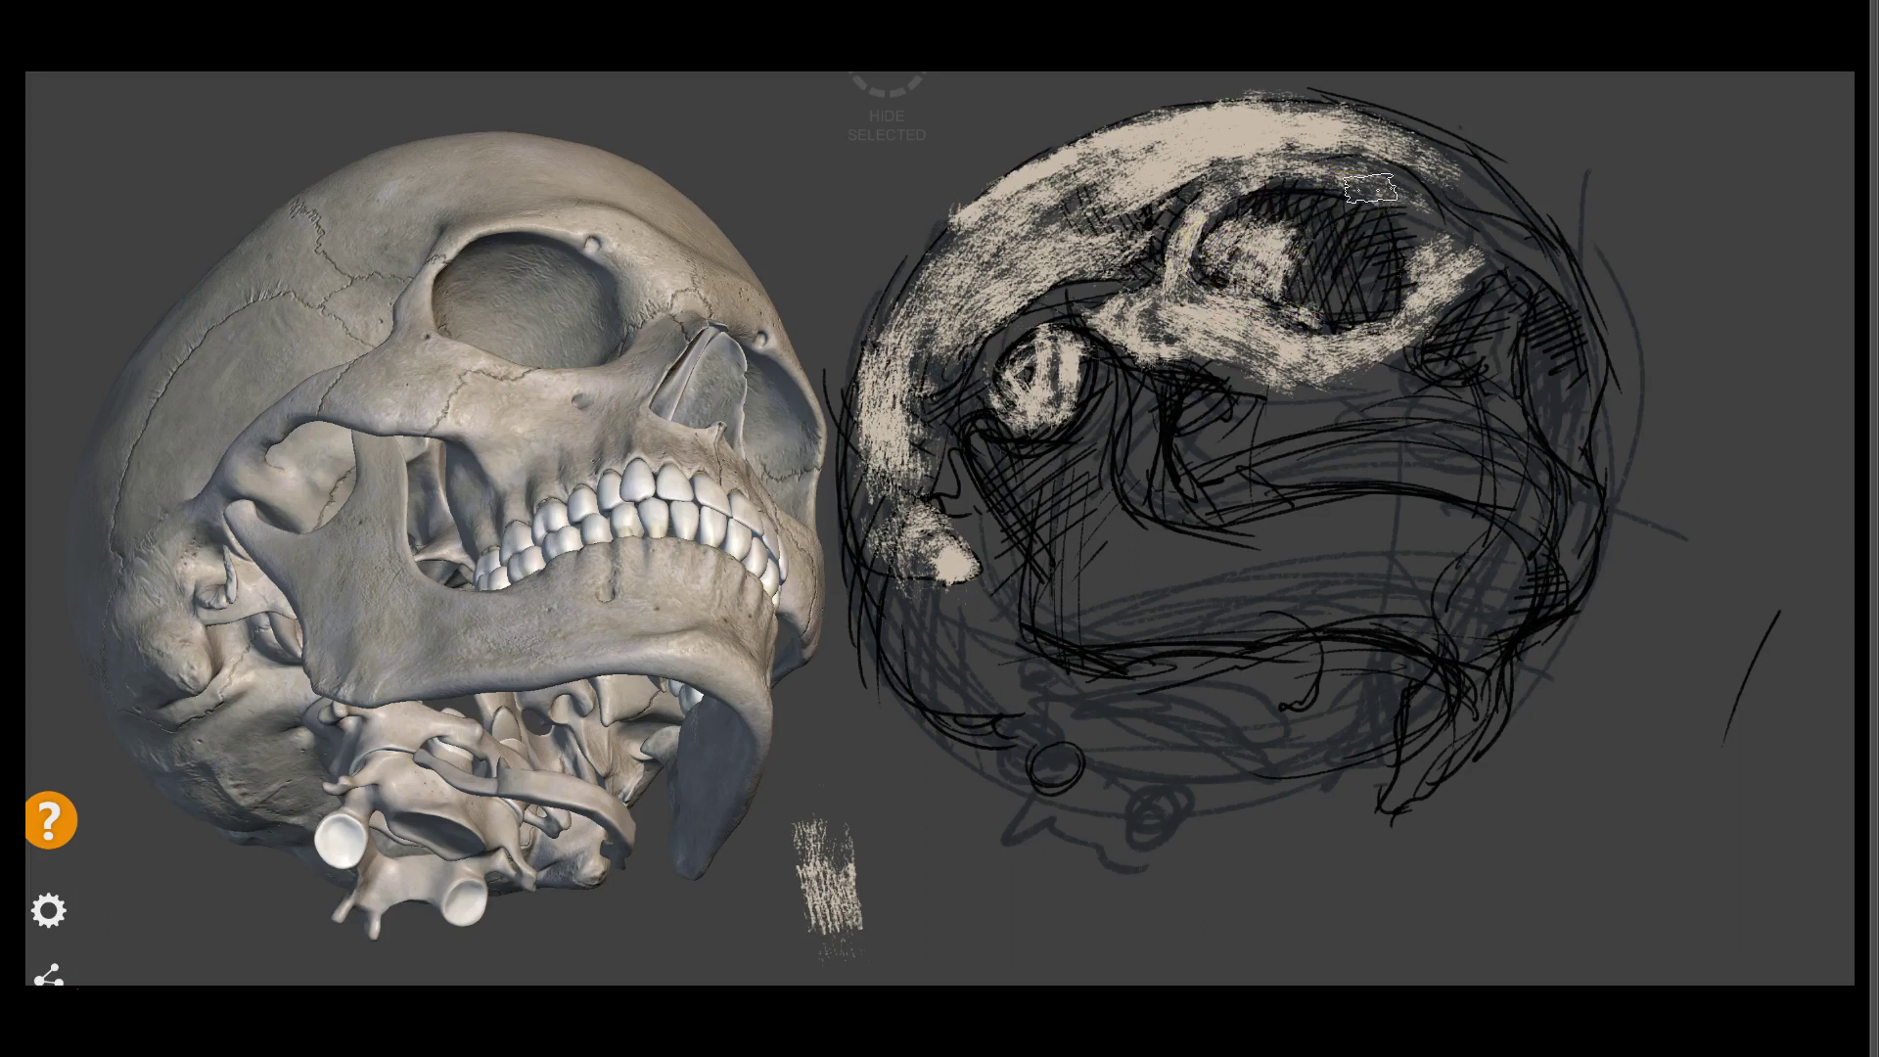
pyautogui.moveTo(1343, 304)
pyautogui.mouseDown()
pyautogui.moveTo(1347, 247)
pyautogui.moveTo(1438, 331)
pyautogui.mouseUp()
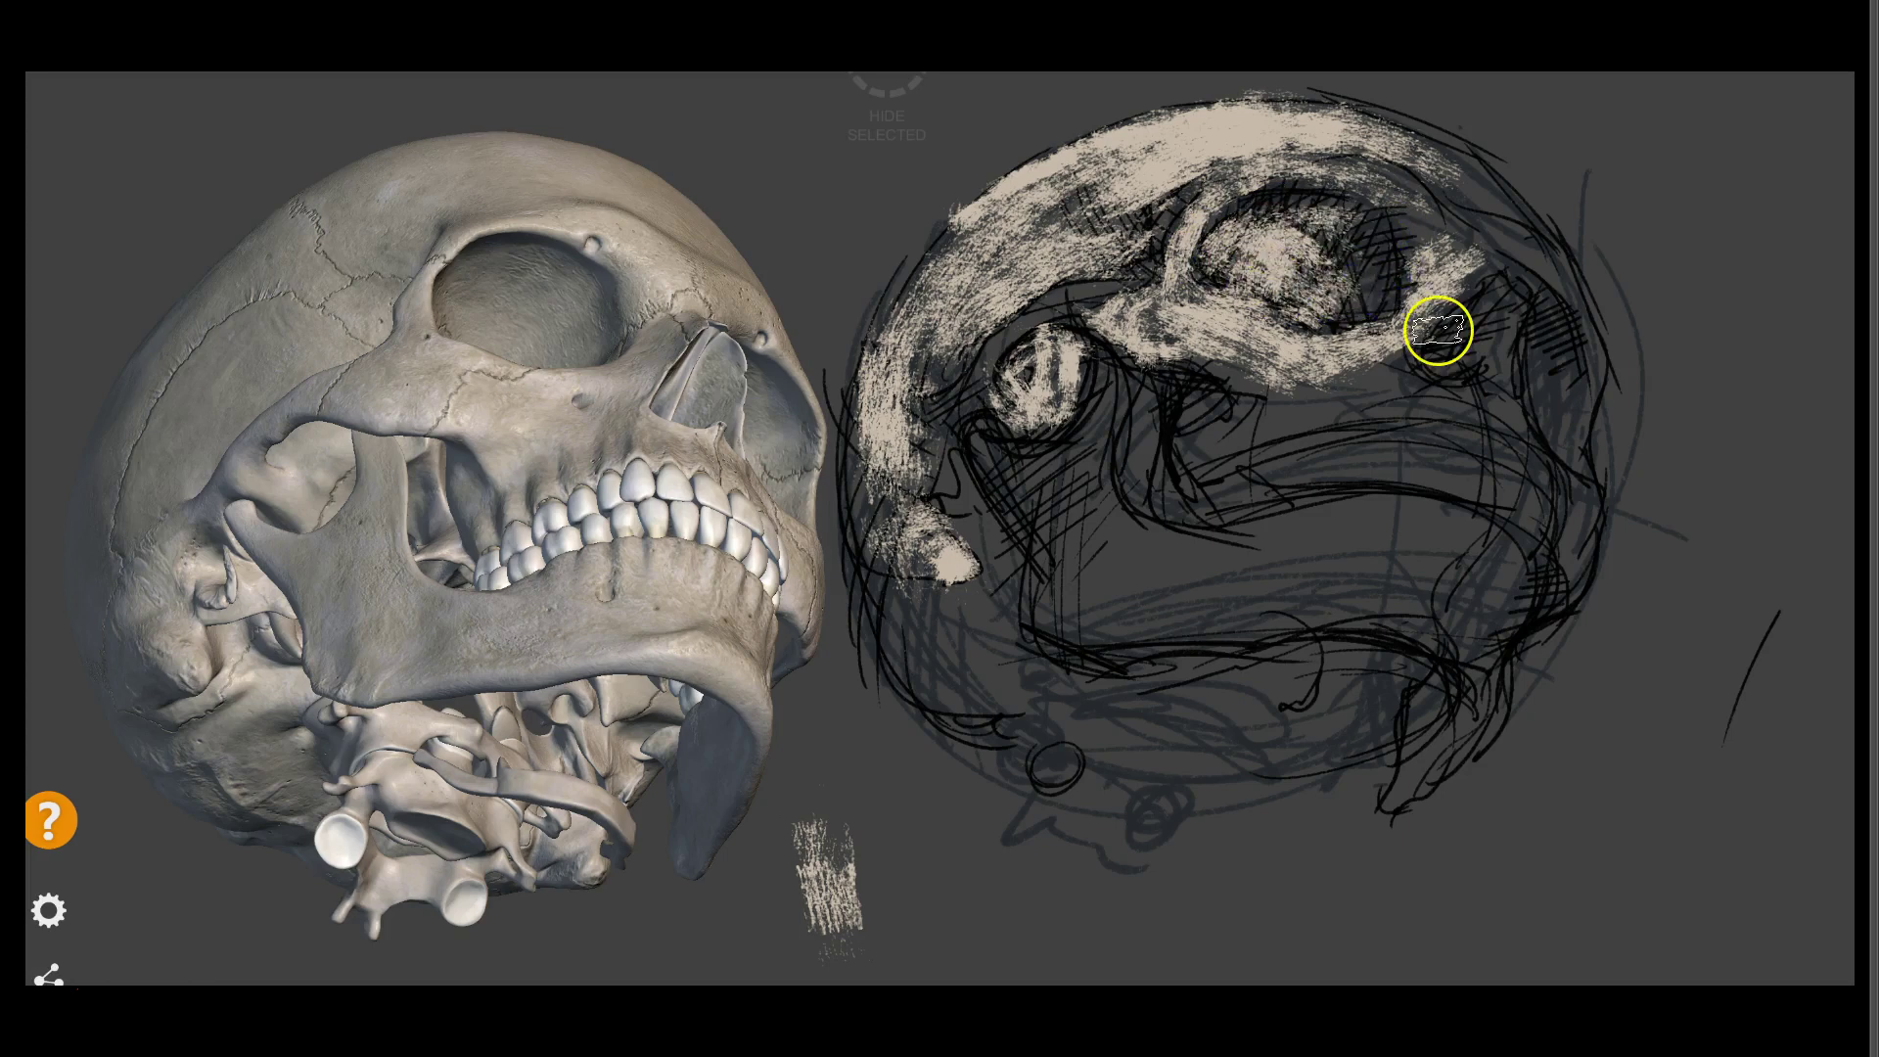
pyautogui.moveTo(1387, 185)
pyautogui.mouseDown()
pyautogui.moveTo(1366, 133)
pyautogui.moveTo(1211, 196)
pyautogui.mouseUp()
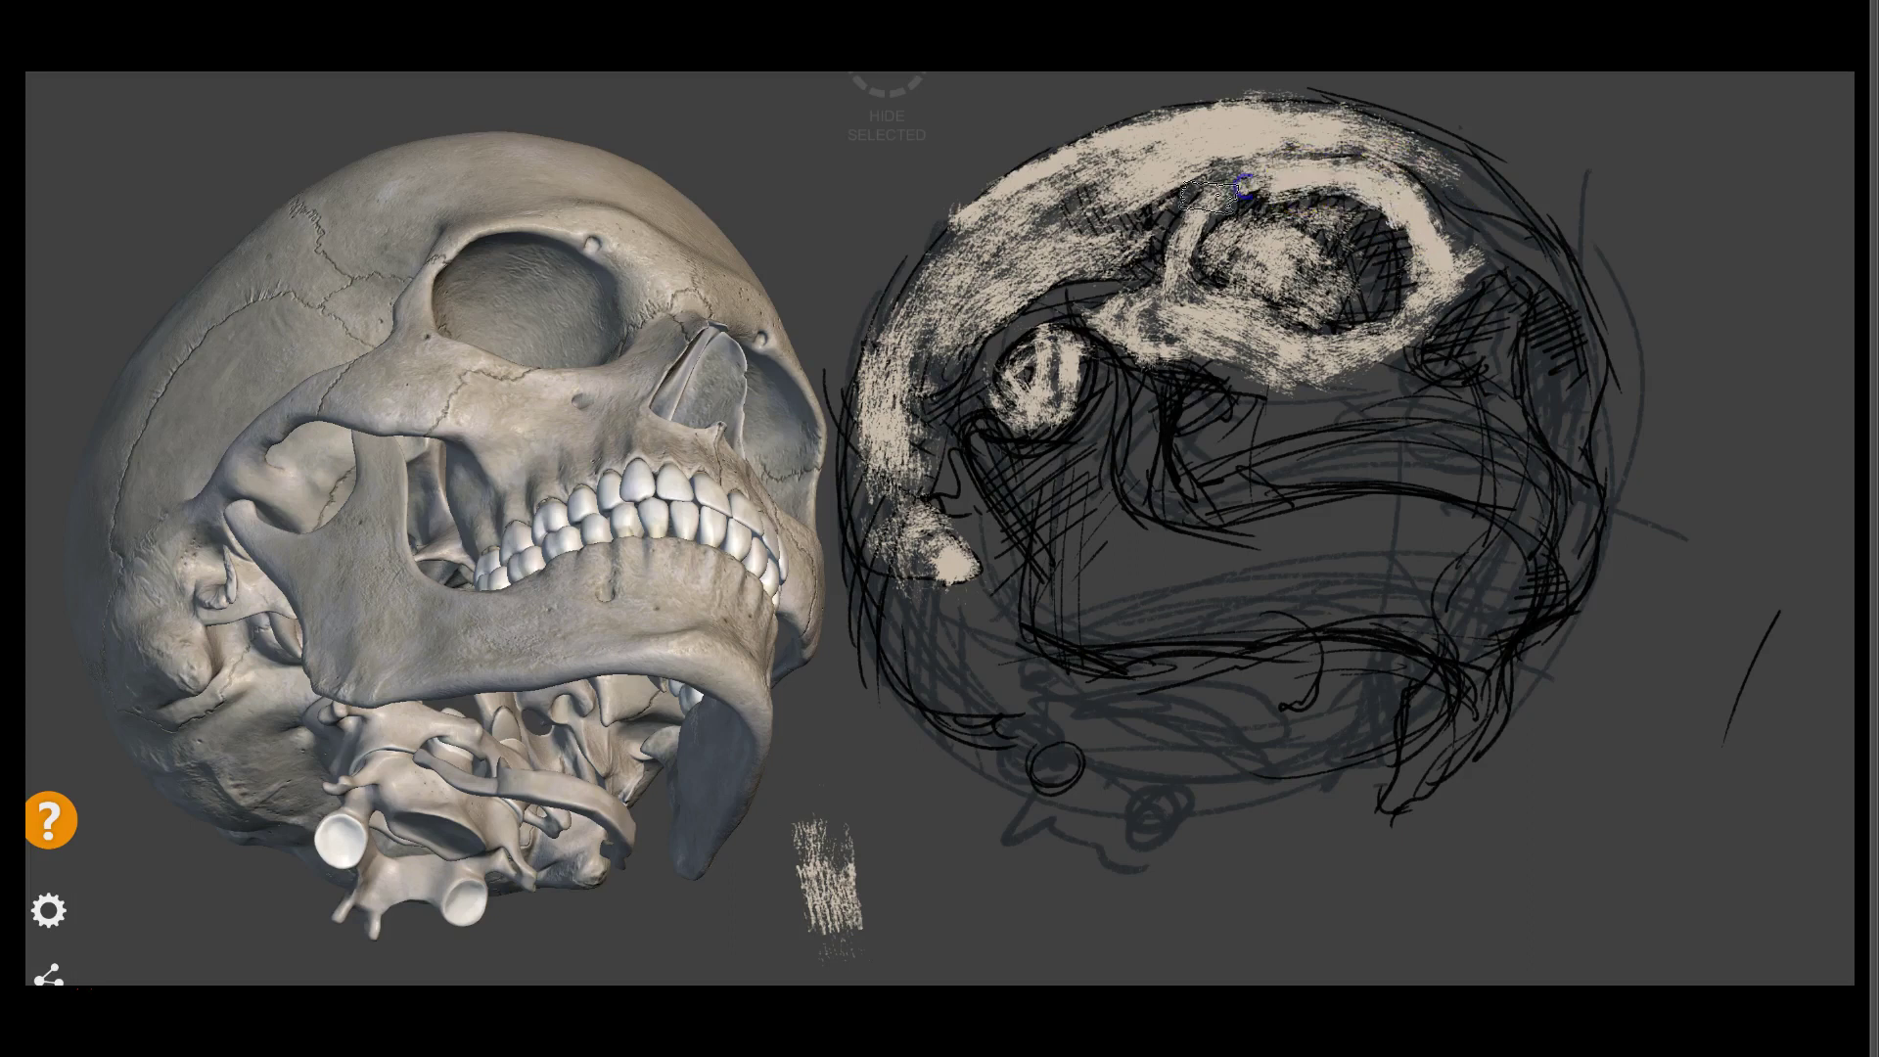
pyautogui.moveTo(1473, 271)
pyautogui.mouseDown()
pyautogui.moveTo(1535, 252)
pyautogui.moveTo(1518, 268)
pyautogui.moveTo(1447, 174)
pyautogui.mouseUp()
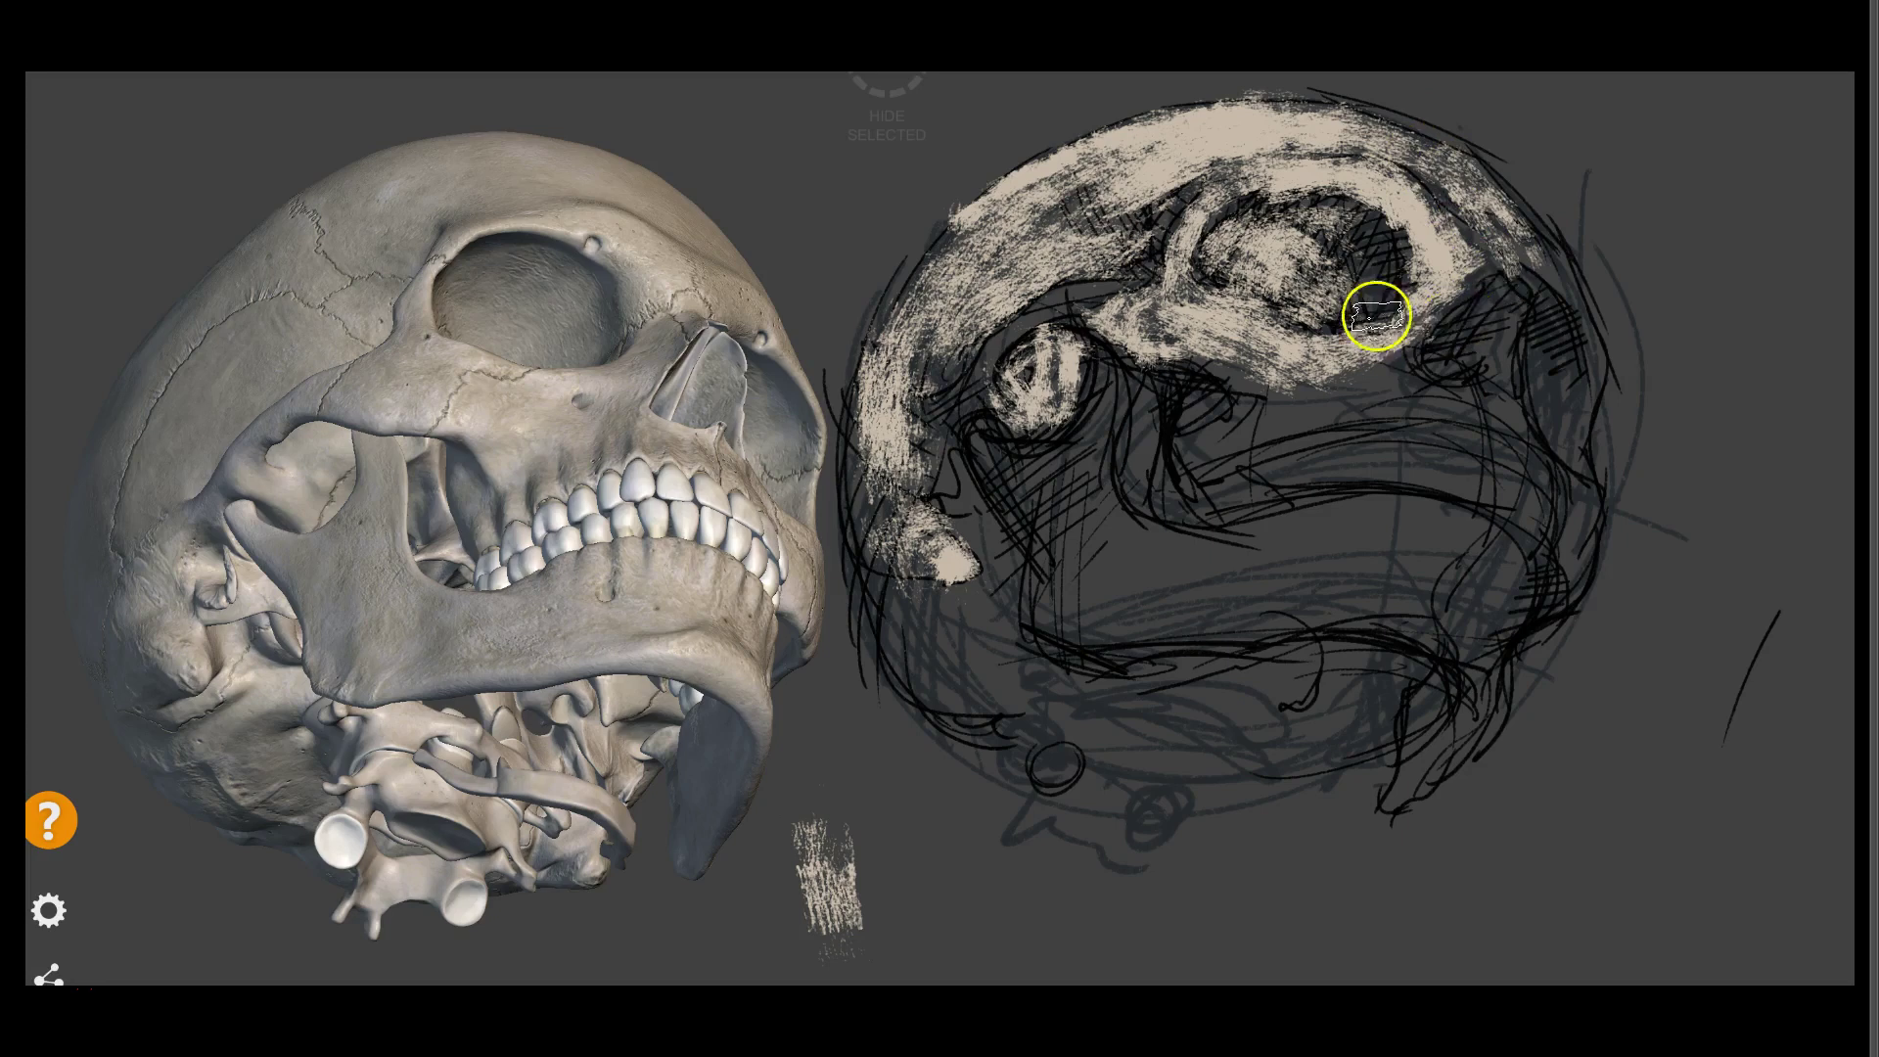
pyautogui.moveTo(1482, 370); pyautogui.dragTo(1488, 286)
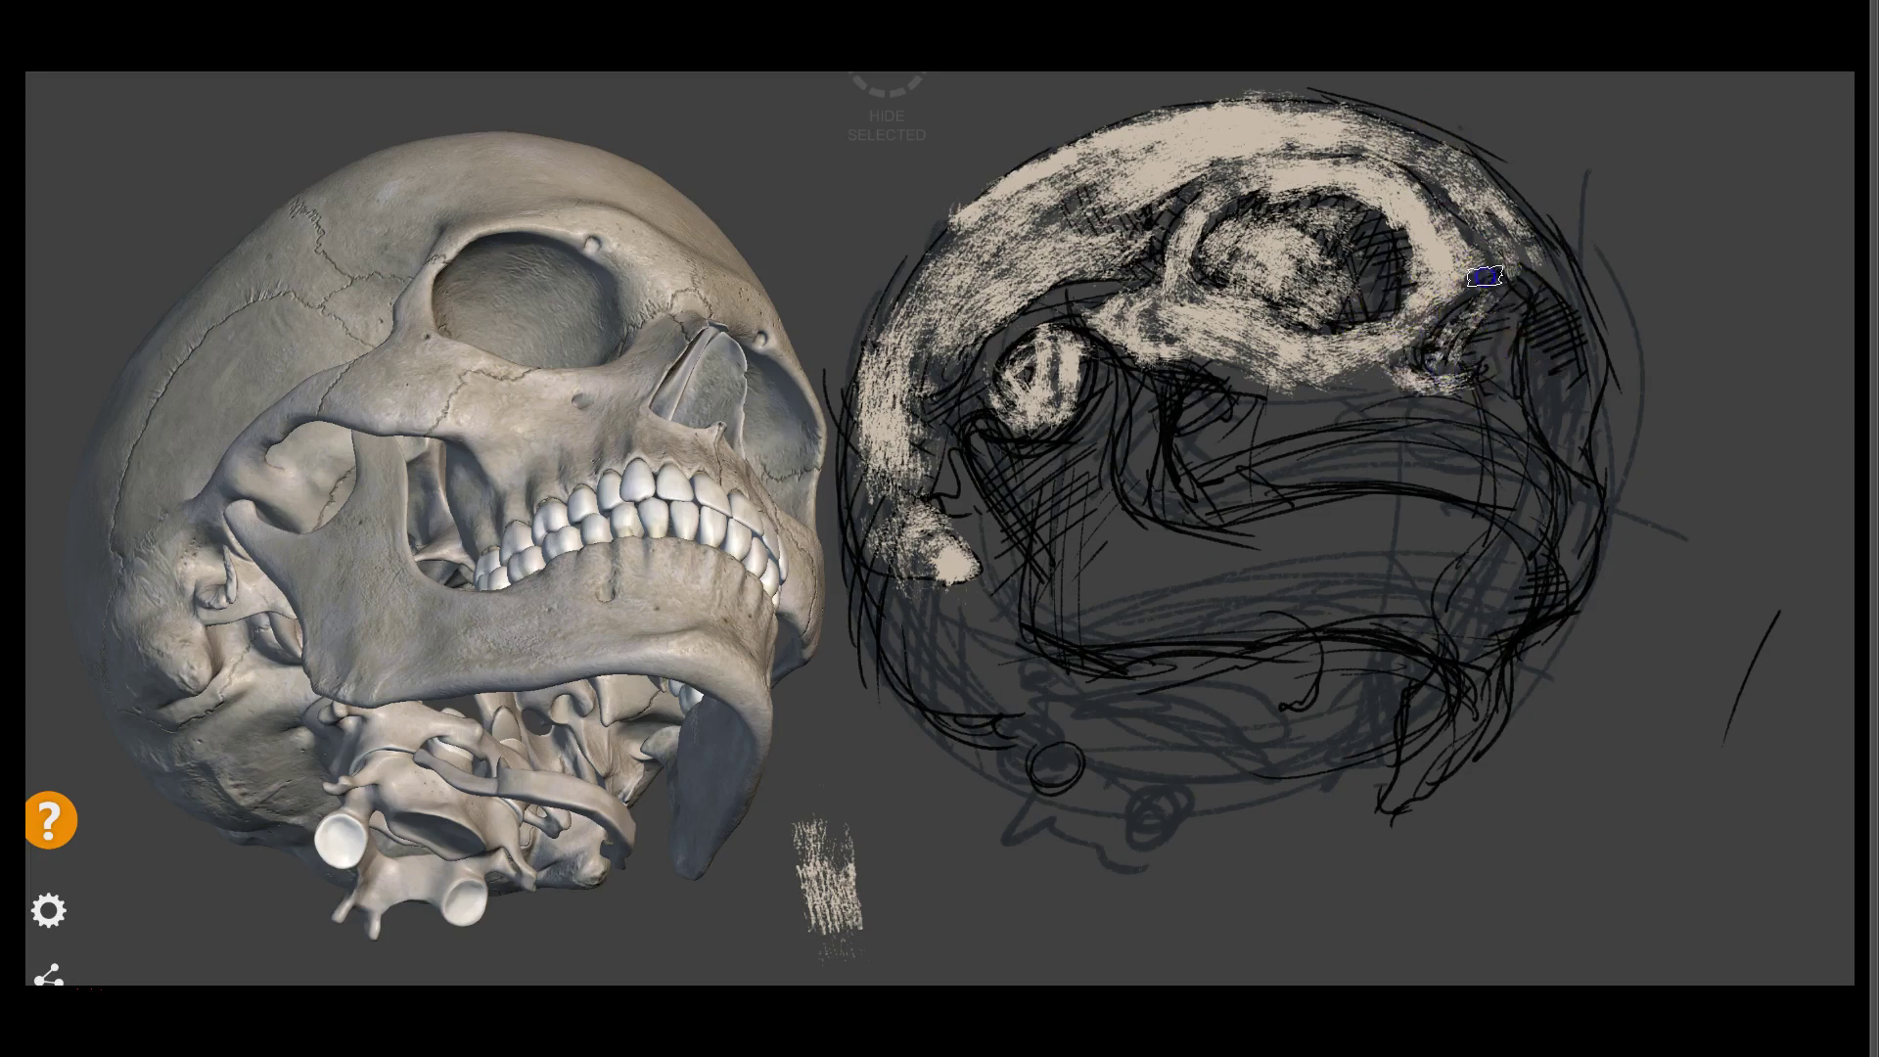
pyautogui.moveTo(1546, 424); pyautogui.dragTo(1555, 379)
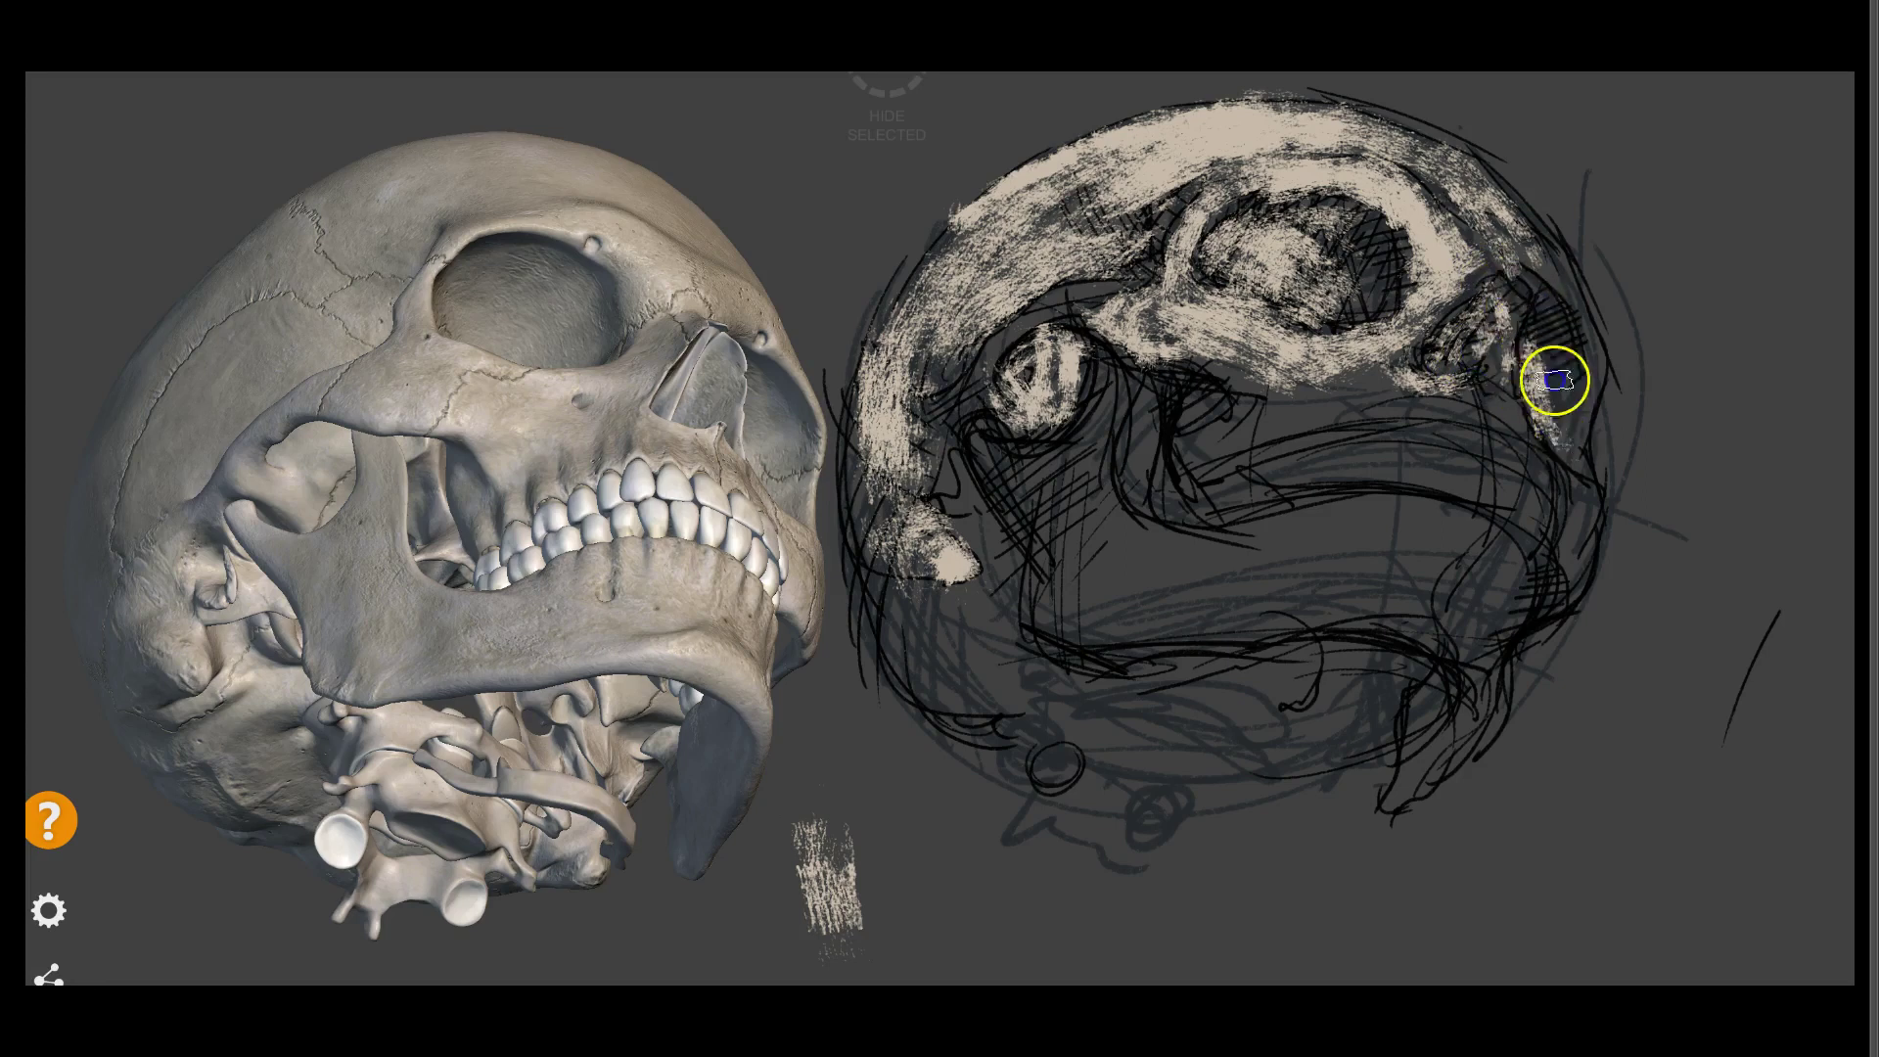
pyautogui.moveTo(1544, 224); pyautogui.dragTo(1571, 281)
pyautogui.moveTo(1524, 207); pyautogui.dragTo(1589, 376)
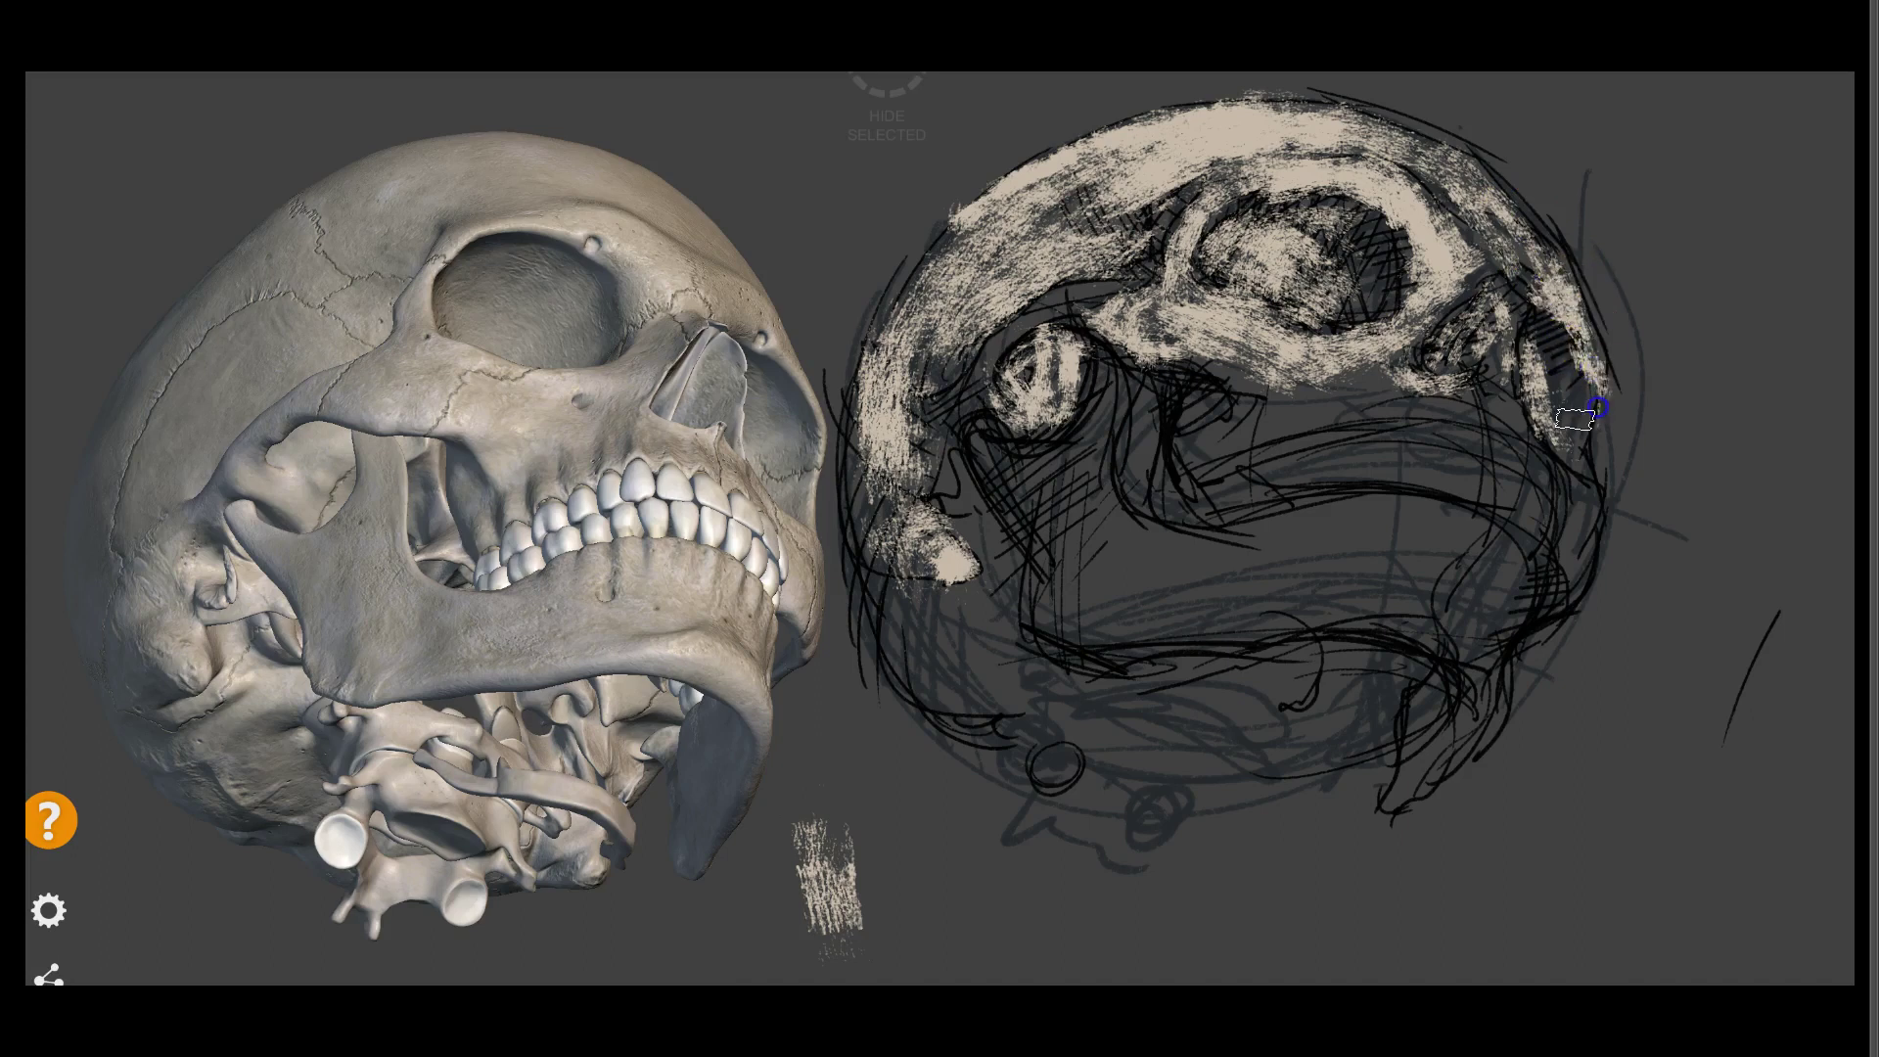
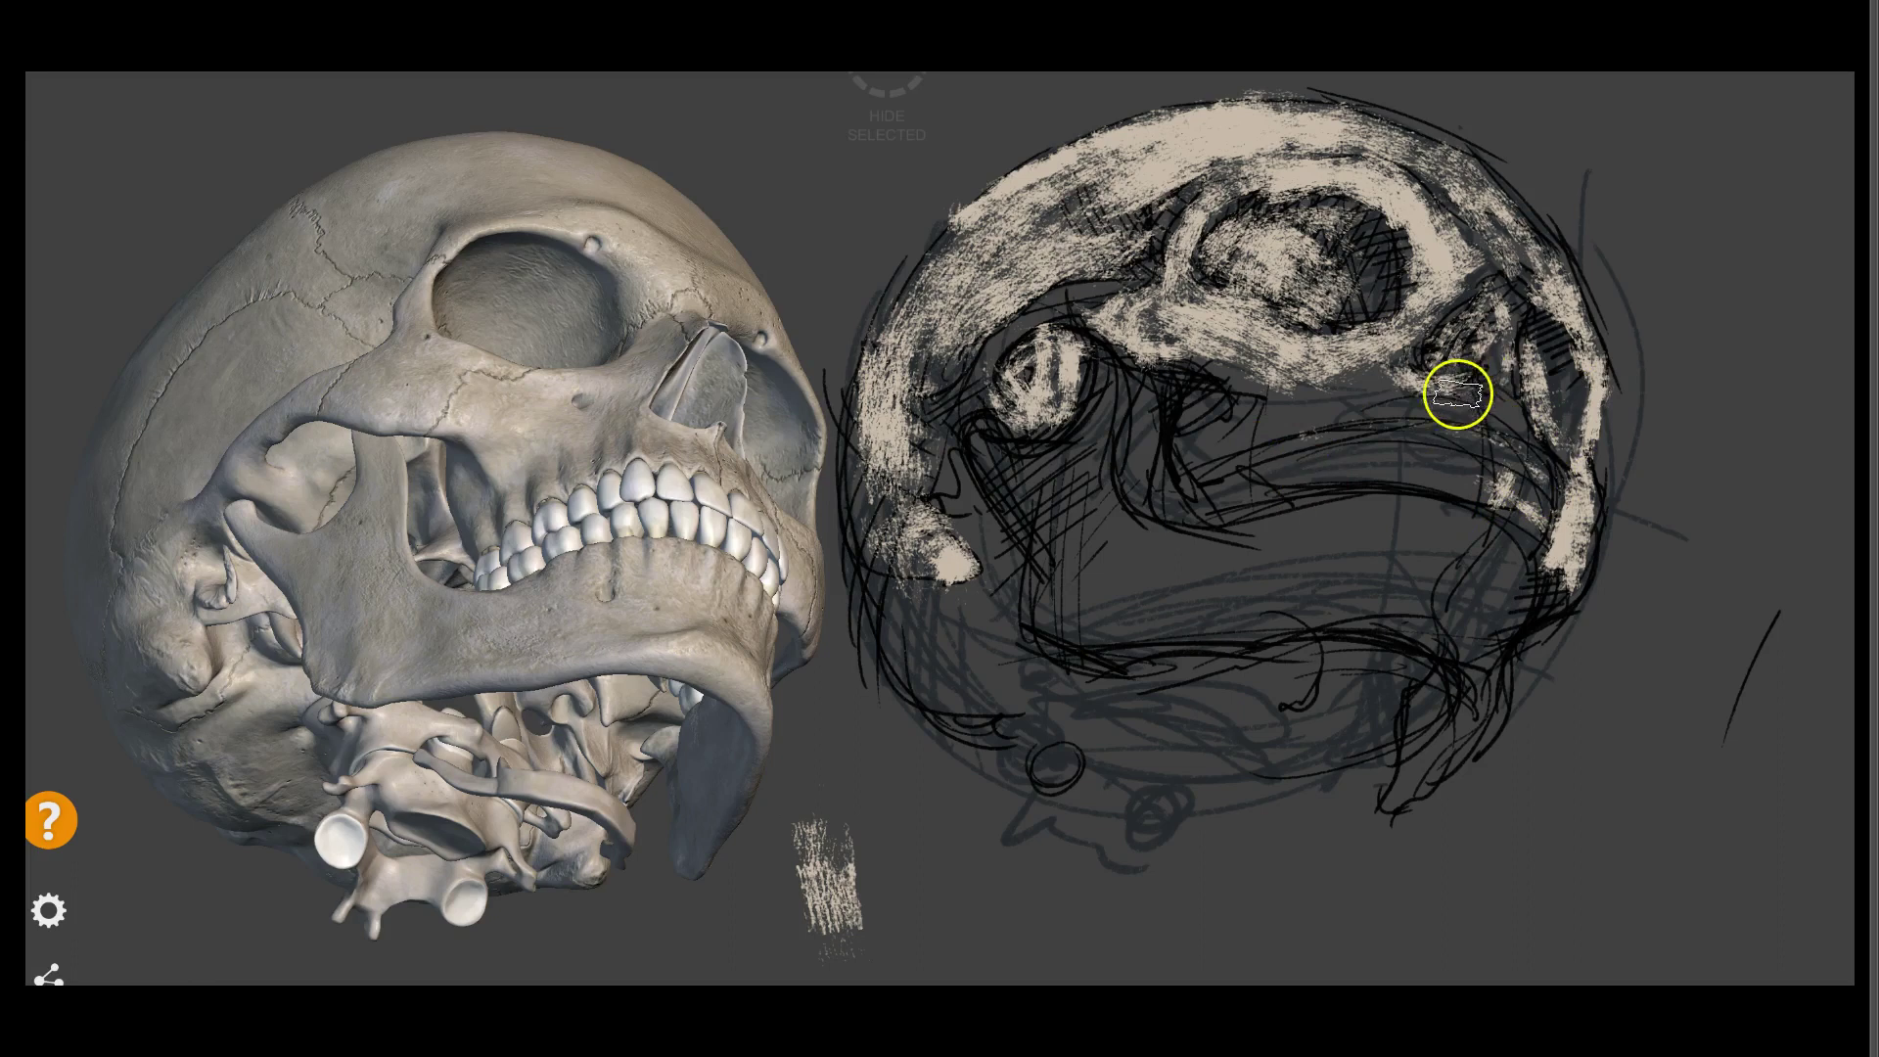
# Paint cream strokes below the brow, around the cheekbones and down the skull's side
pyautogui.moveTo(1366, 364)
pyautogui.mouseDown()
pyautogui.moveTo(1217, 432)
pyautogui.moveTo(1455, 398)
pyautogui.moveTo(1329, 441)
pyautogui.mouseUp()
pyautogui.moveTo(1216, 318)
pyautogui.mouseDown()
pyautogui.moveTo(1246, 346)
pyautogui.moveTo(1220, 443)
pyautogui.moveTo(1105, 491)
pyautogui.mouseUp()
pyautogui.moveTo(1105, 356)
pyautogui.mouseDown()
pyautogui.moveTo(1082, 348)
pyautogui.moveTo(1109, 411)
pyautogui.moveTo(1057, 512)
pyautogui.moveTo(1154, 532)
pyautogui.mouseUp()
pyautogui.moveTo(1296, 503)
pyautogui.mouseDown()
pyautogui.moveTo(1224, 504)
pyautogui.moveTo(1379, 429)
pyautogui.mouseUp()
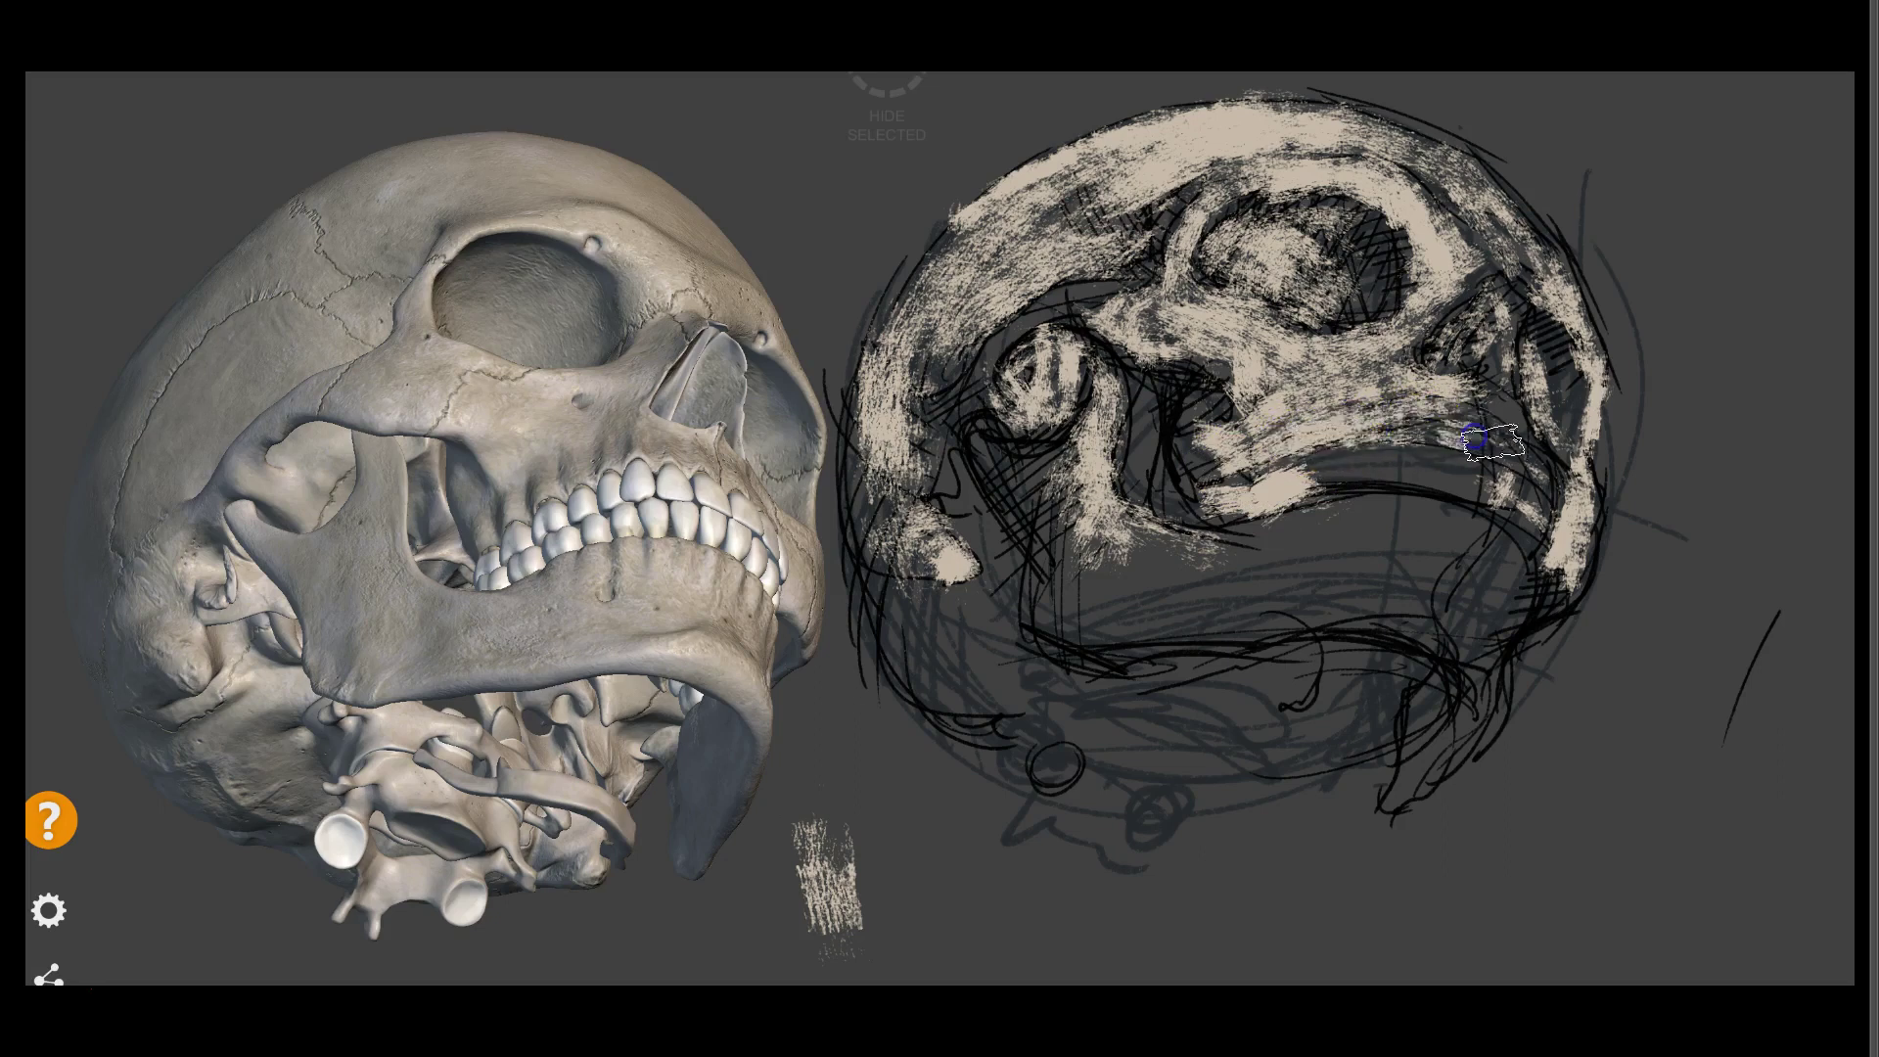
pyautogui.moveTo(1458, 467)
pyautogui.mouseDown()
pyautogui.moveTo(1488, 482)
pyautogui.moveTo(1370, 527)
pyautogui.moveTo(1485, 570)
pyautogui.moveTo(1498, 545)
pyautogui.moveTo(1300, 537)
pyautogui.moveTo(1173, 595)
pyautogui.mouseUp()
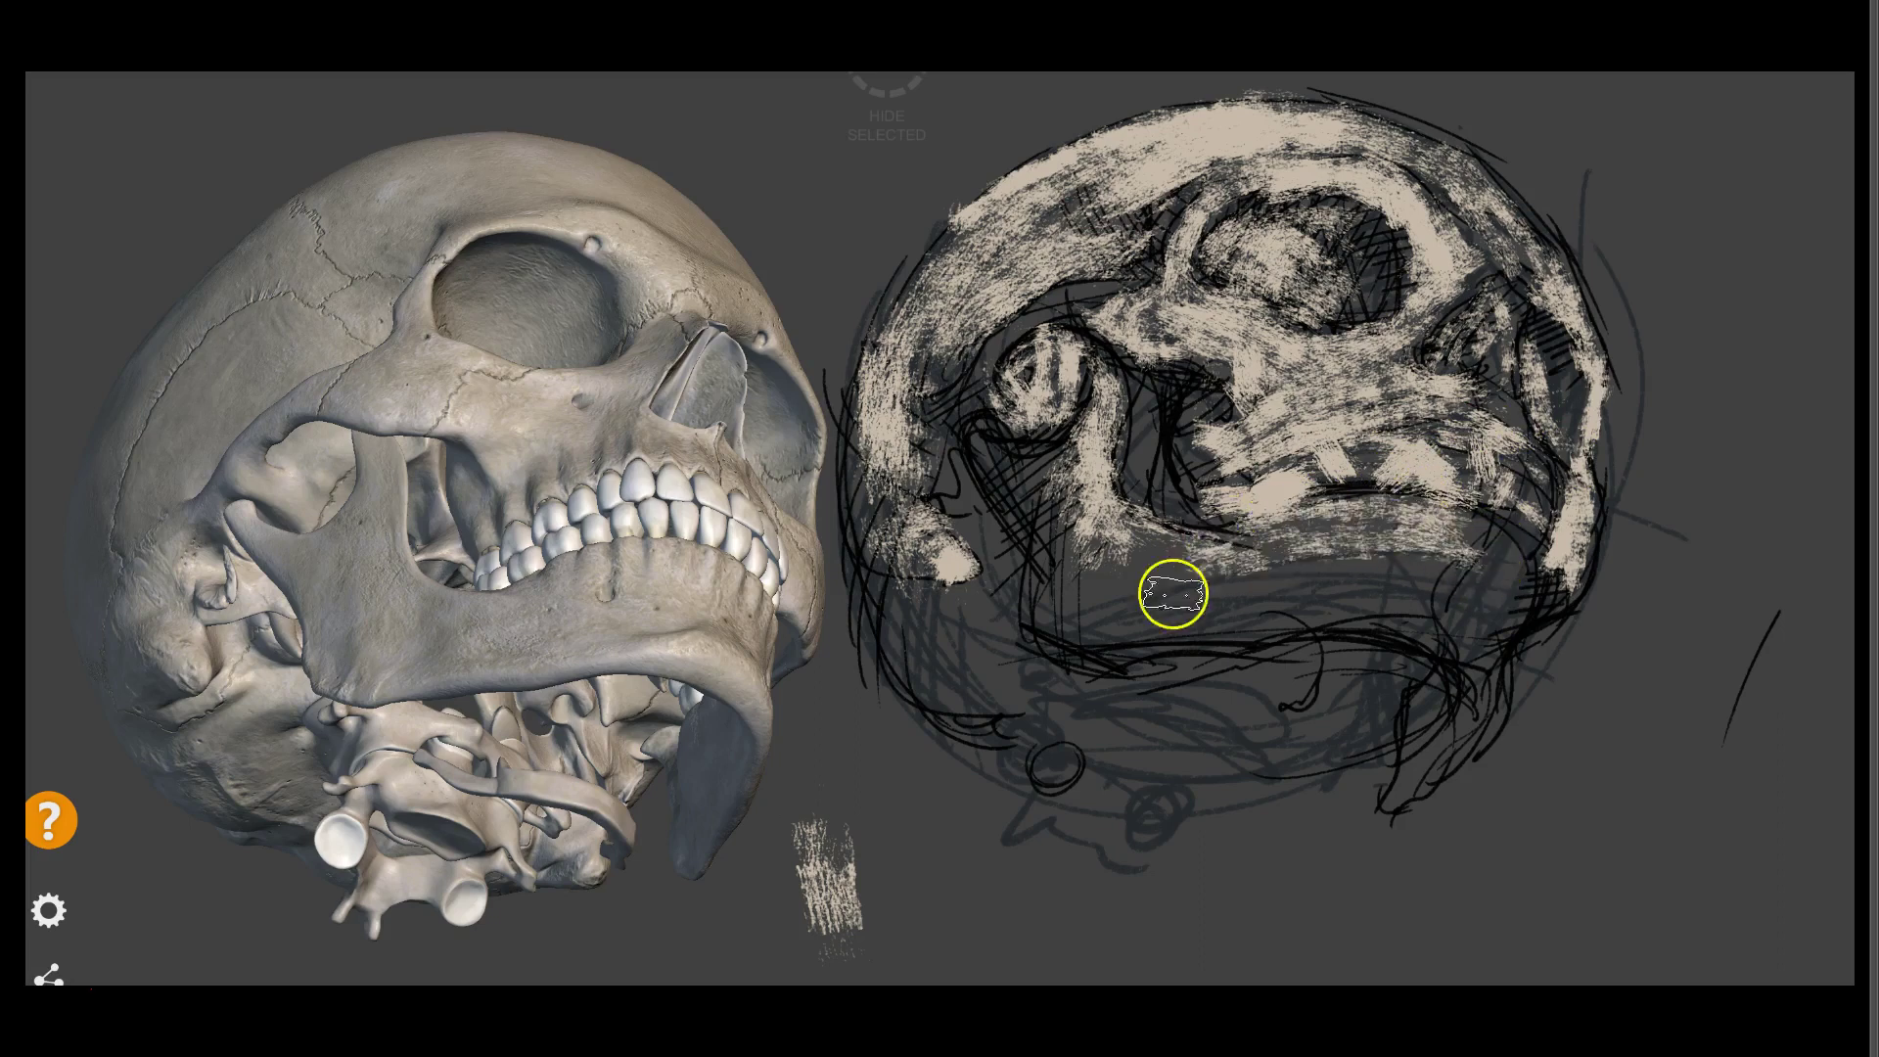
# Lay cream paint along the lower jaw and faint light paint on the left cheek
pyautogui.moveTo(1326, 600); pyautogui.dragTo(1253, 626)
pyautogui.moveTo(1067, 609)
pyautogui.mouseDown()
pyautogui.moveTo(1078, 633)
pyautogui.moveTo(1033, 563)
pyautogui.mouseUp()
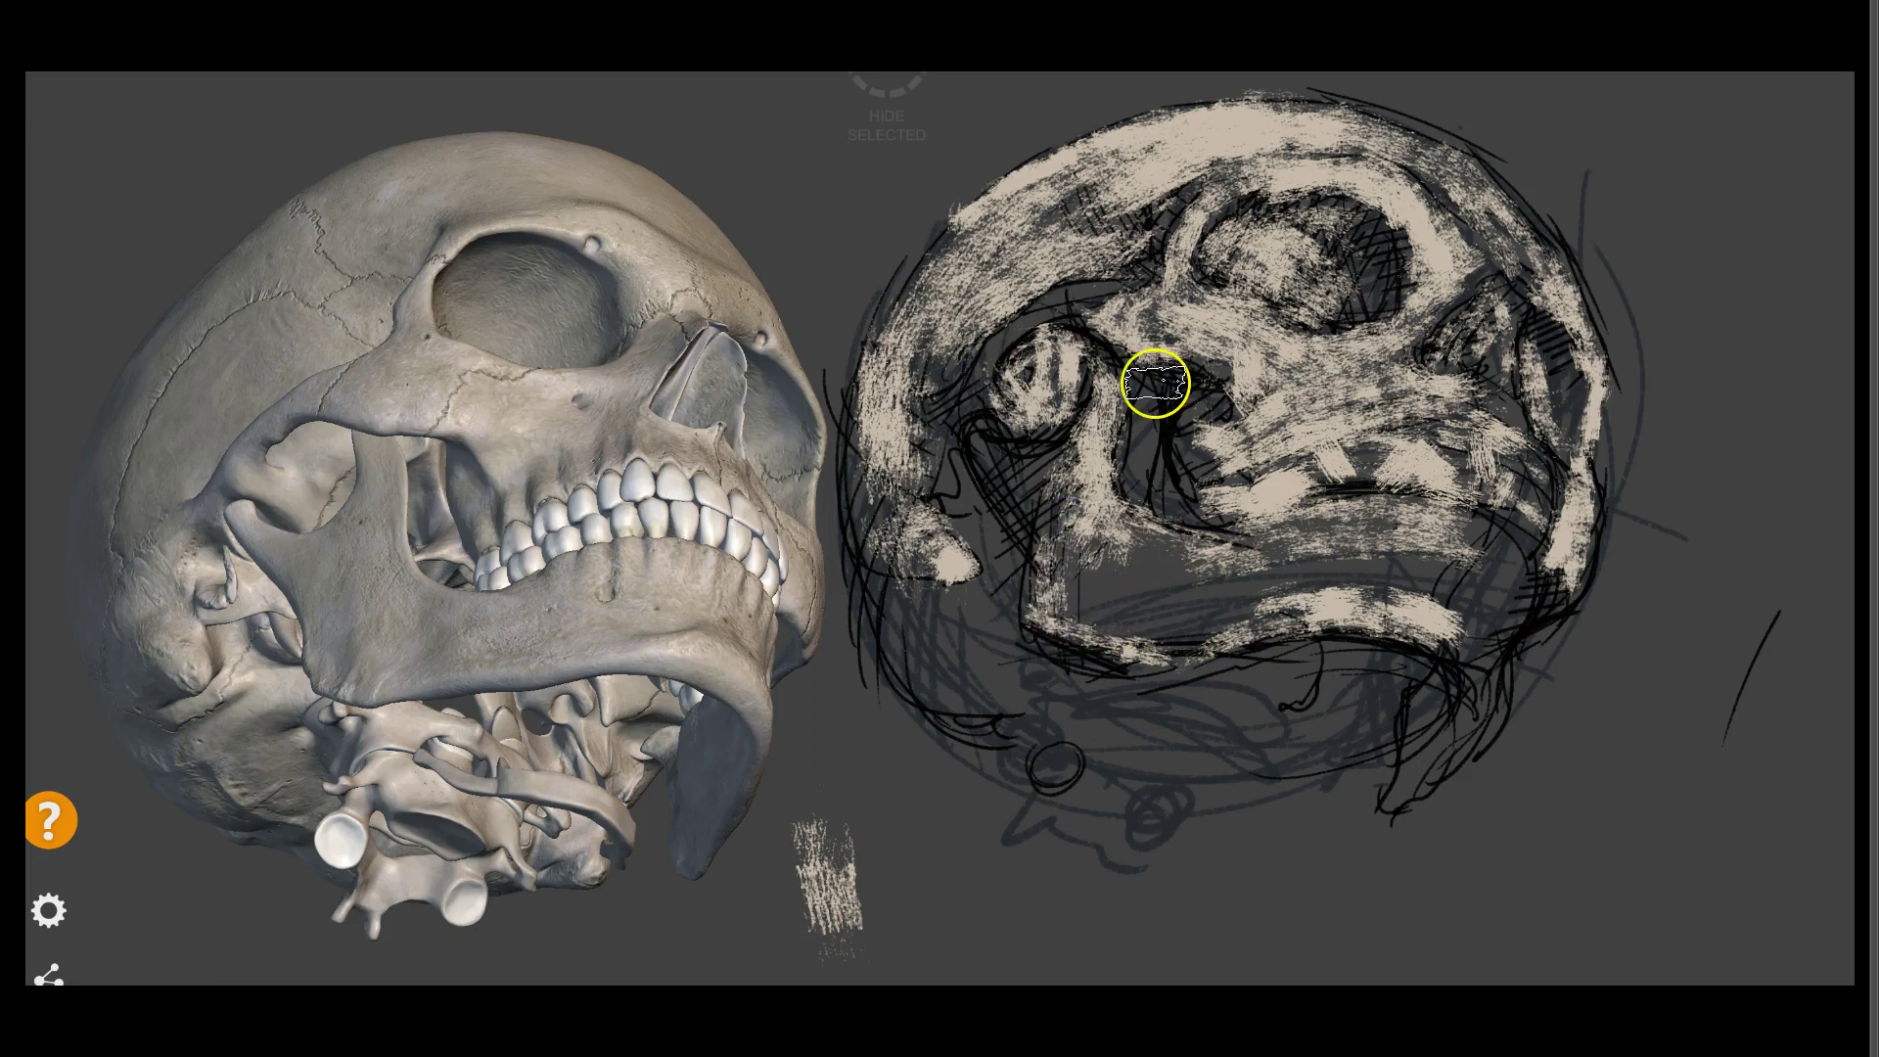
pyautogui.moveTo(918, 634)
pyautogui.mouseDown()
pyautogui.moveTo(1010, 599)
pyautogui.moveTo(1026, 526)
pyautogui.mouseUp()
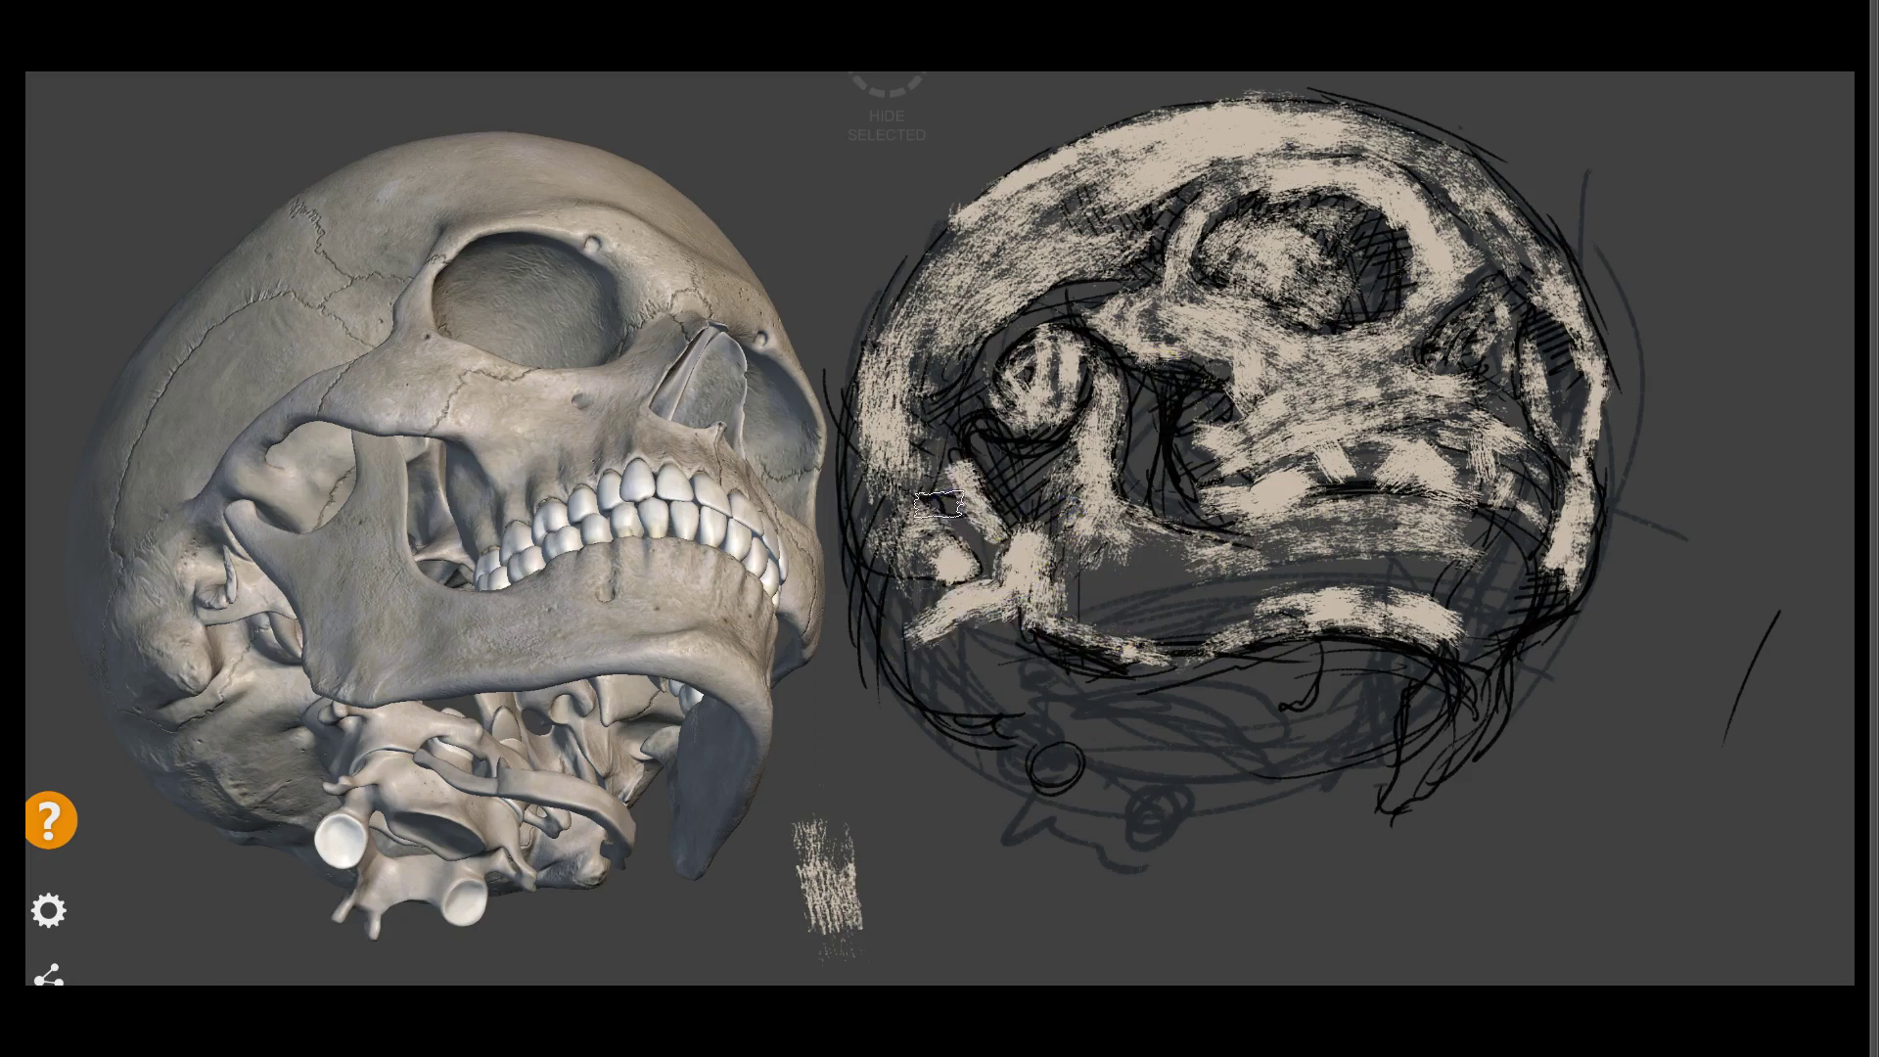
pyautogui.moveTo(878, 530); pyautogui.dragTo(915, 502)
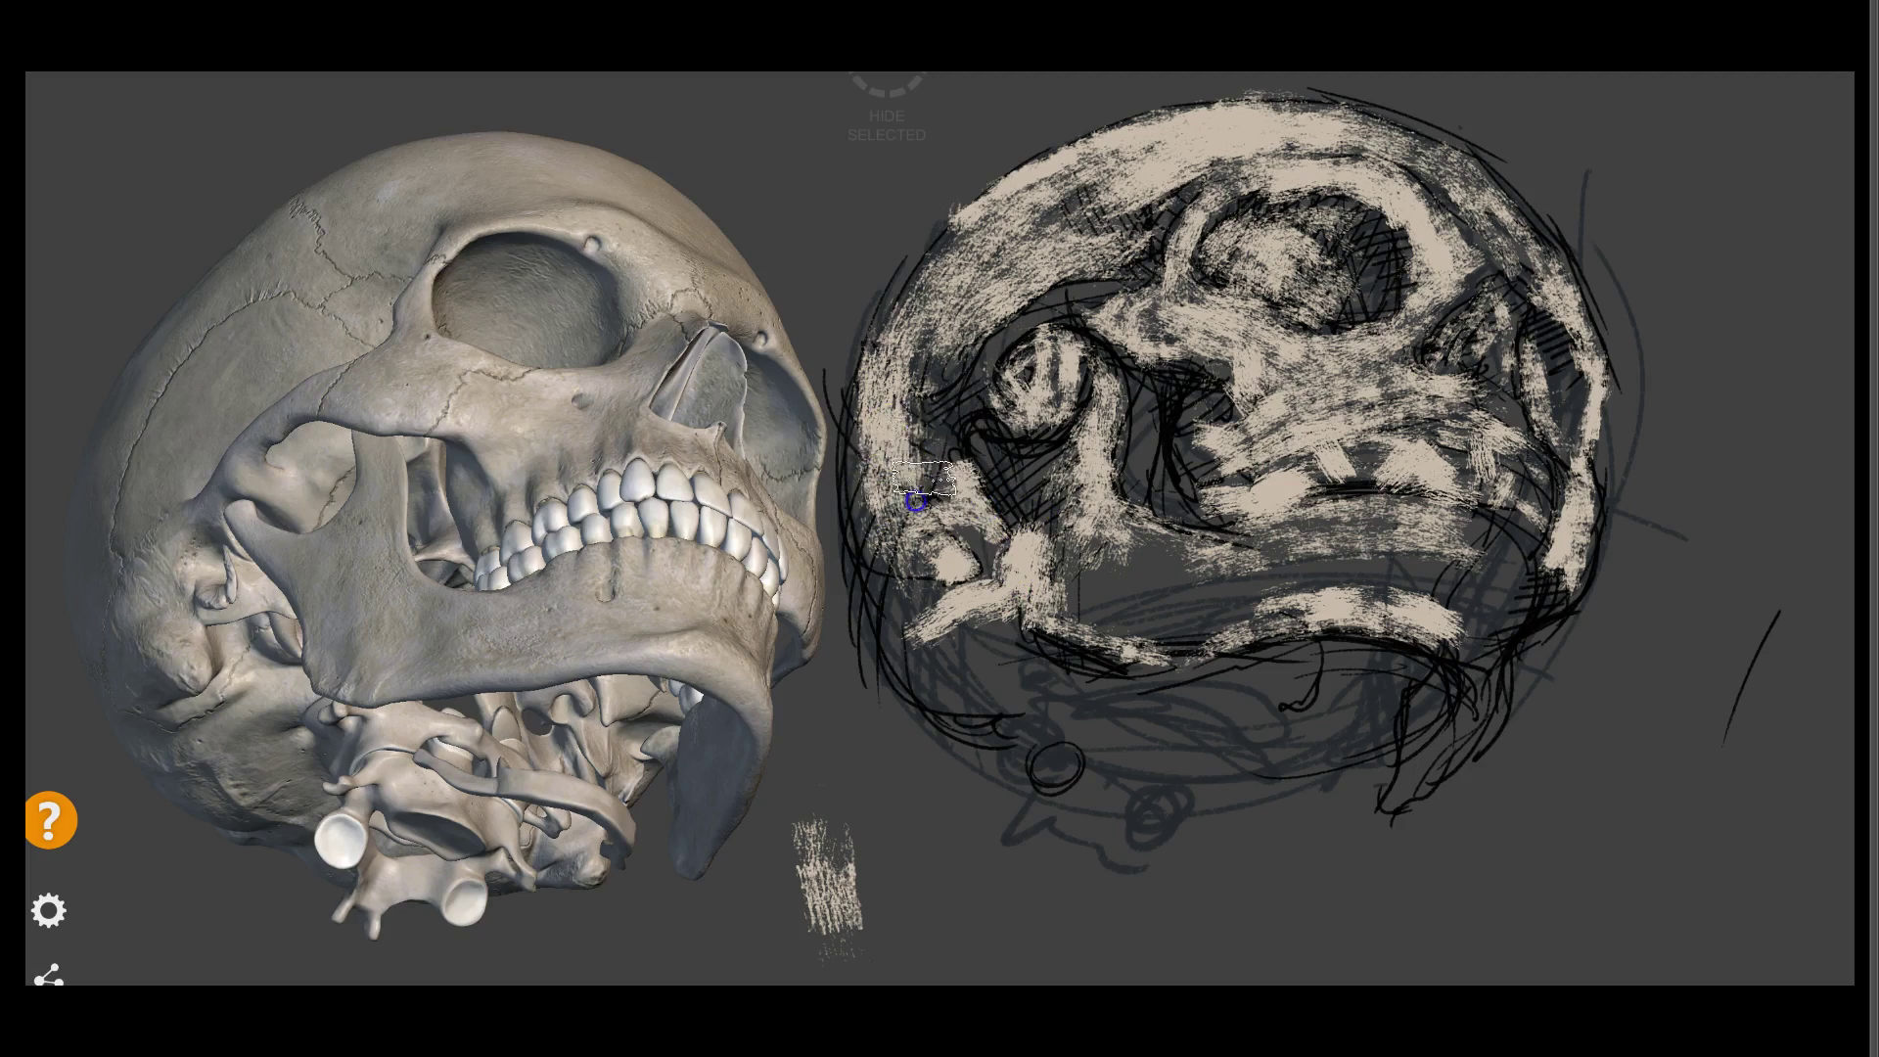
pyautogui.moveTo(918, 567); pyautogui.dragTo(965, 701)
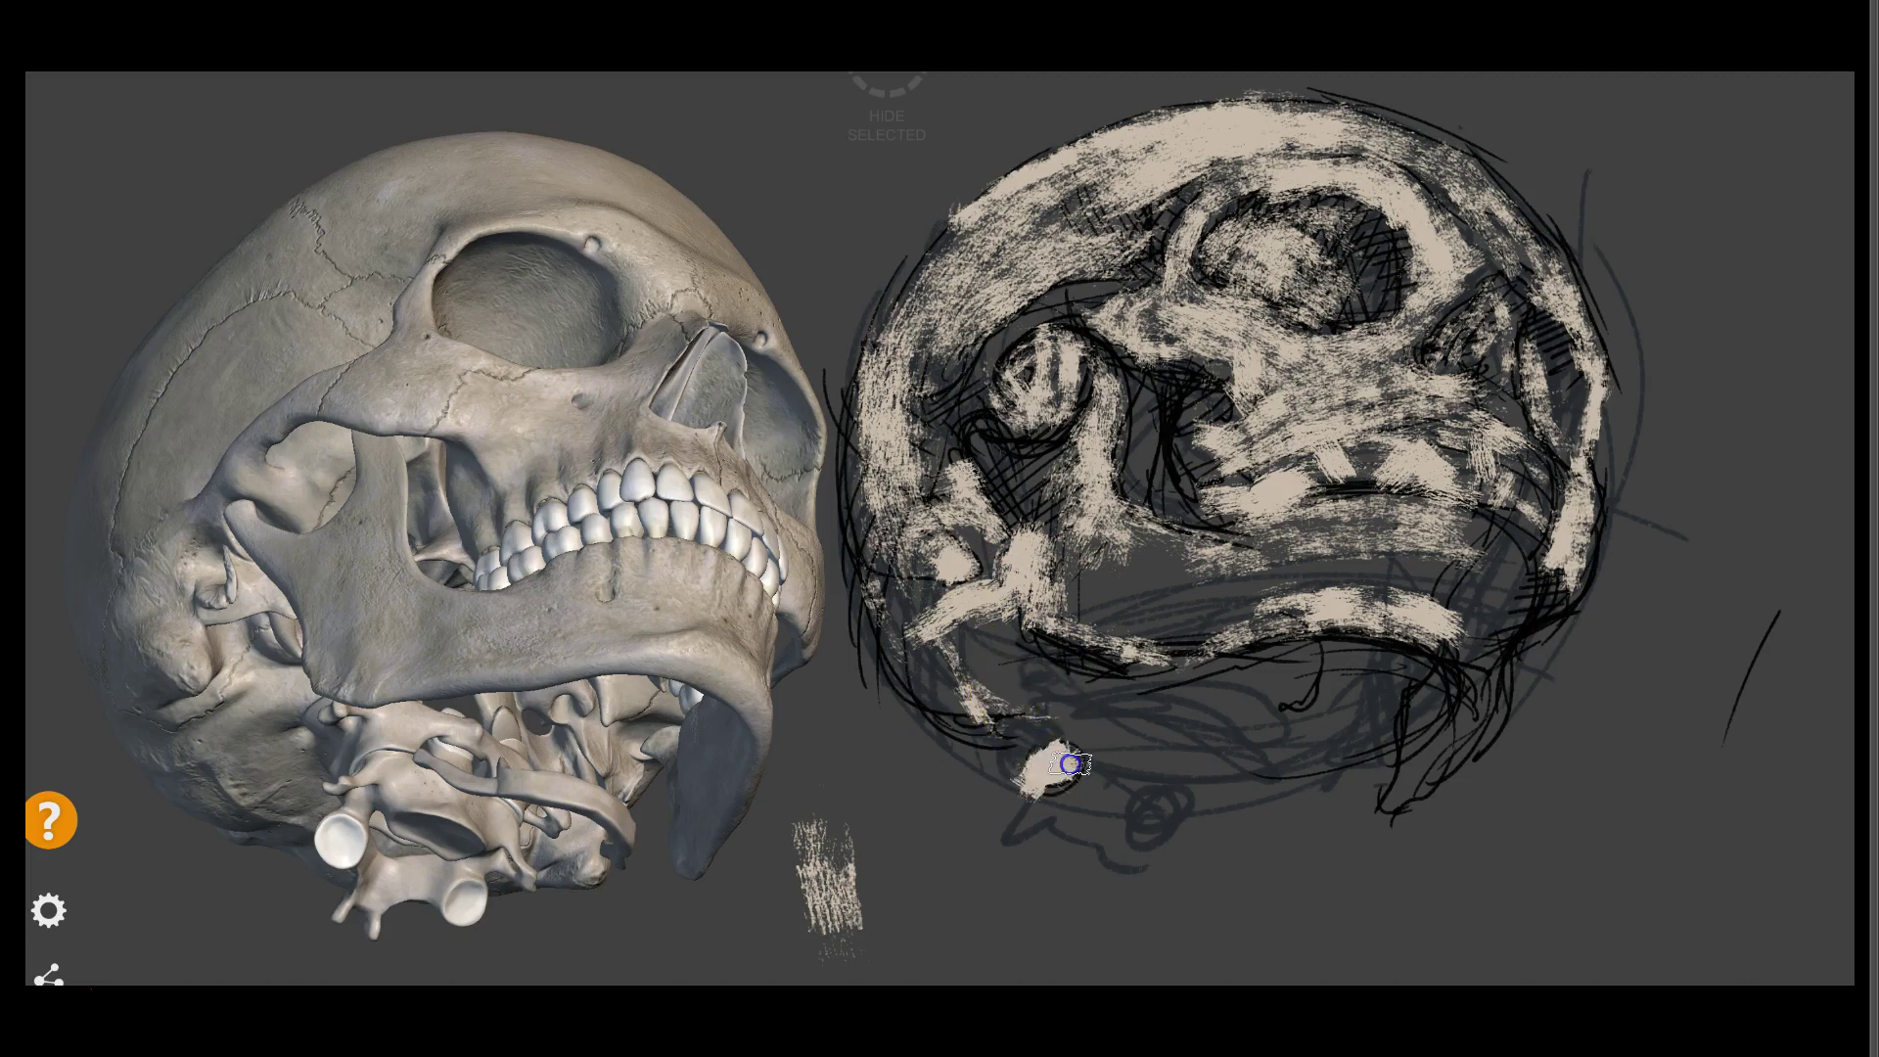
# Dab cream on the vertebra shapes below the skull and stroke it across the teeth
pyautogui.moveTo(1145, 823)
pyautogui.mouseDown()
pyautogui.moveTo(1158, 802)
pyautogui.moveTo(1098, 787)
pyautogui.mouseUp()
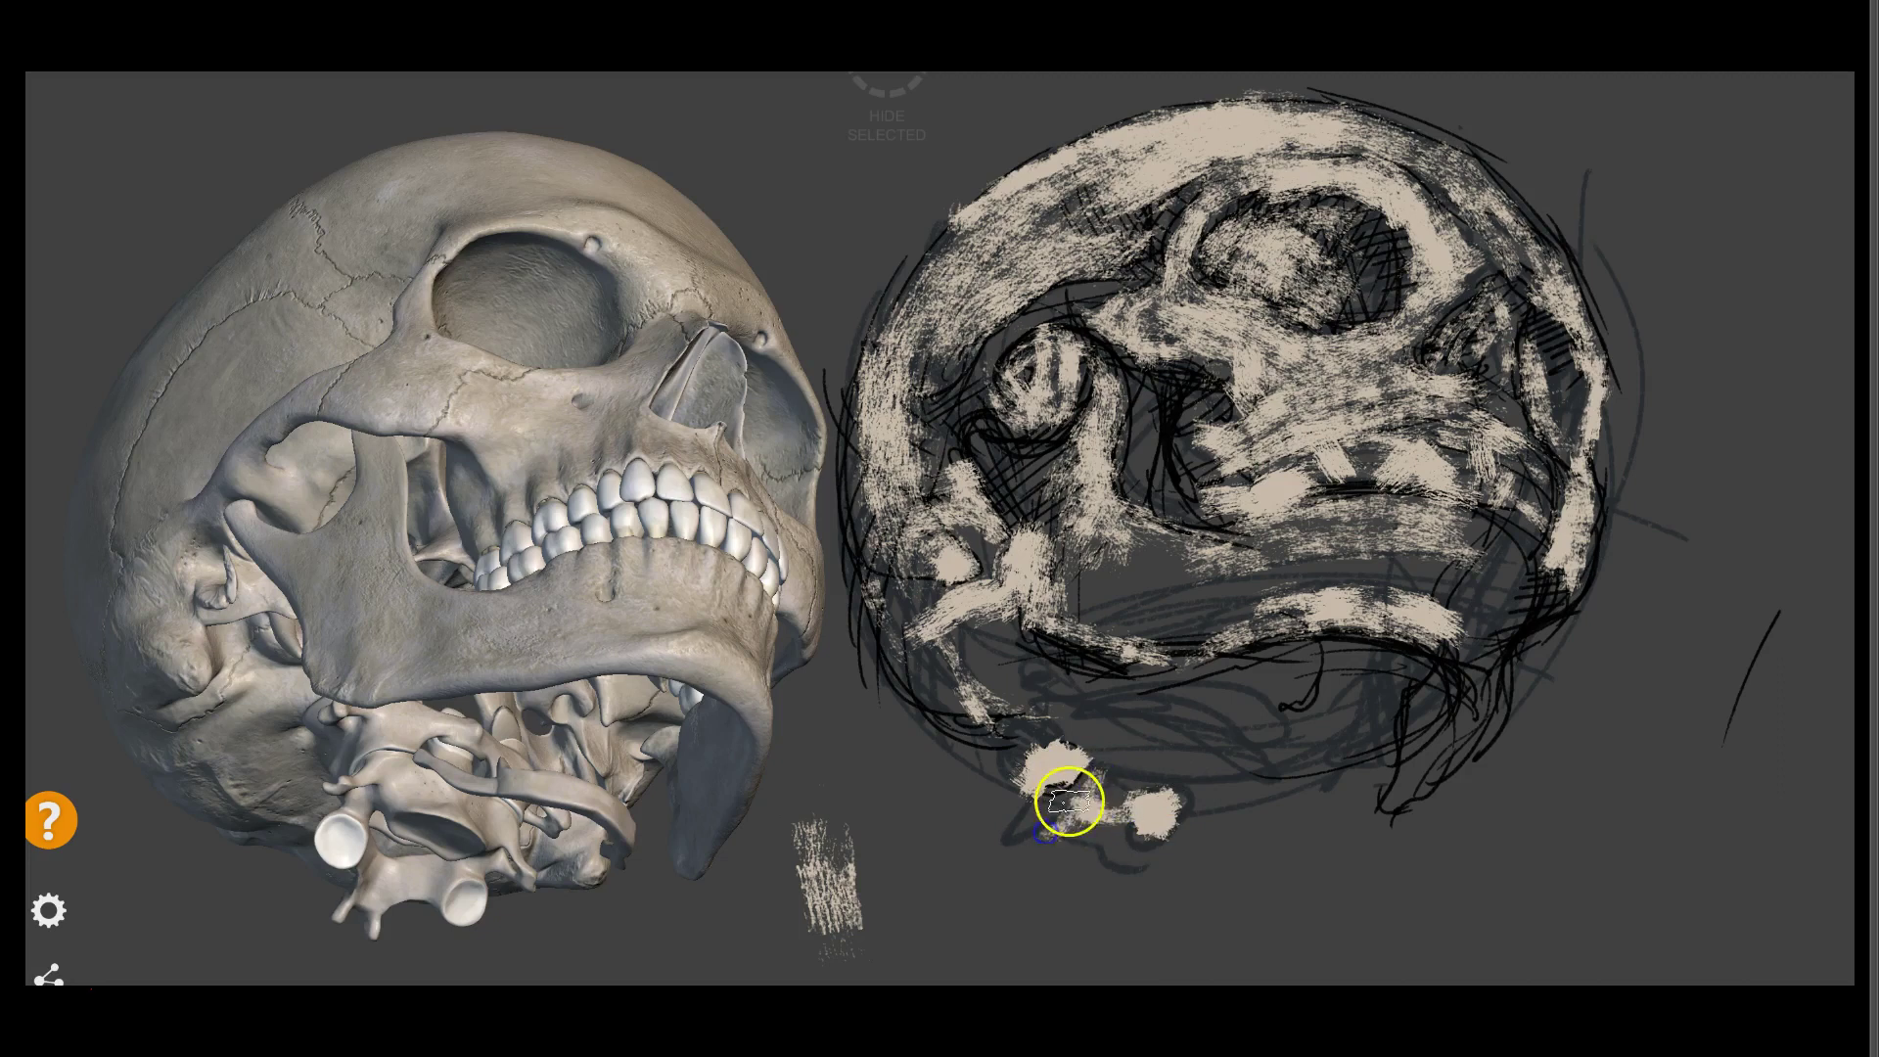
pyautogui.moveTo(1158, 744); pyautogui.dragTo(1209, 798)
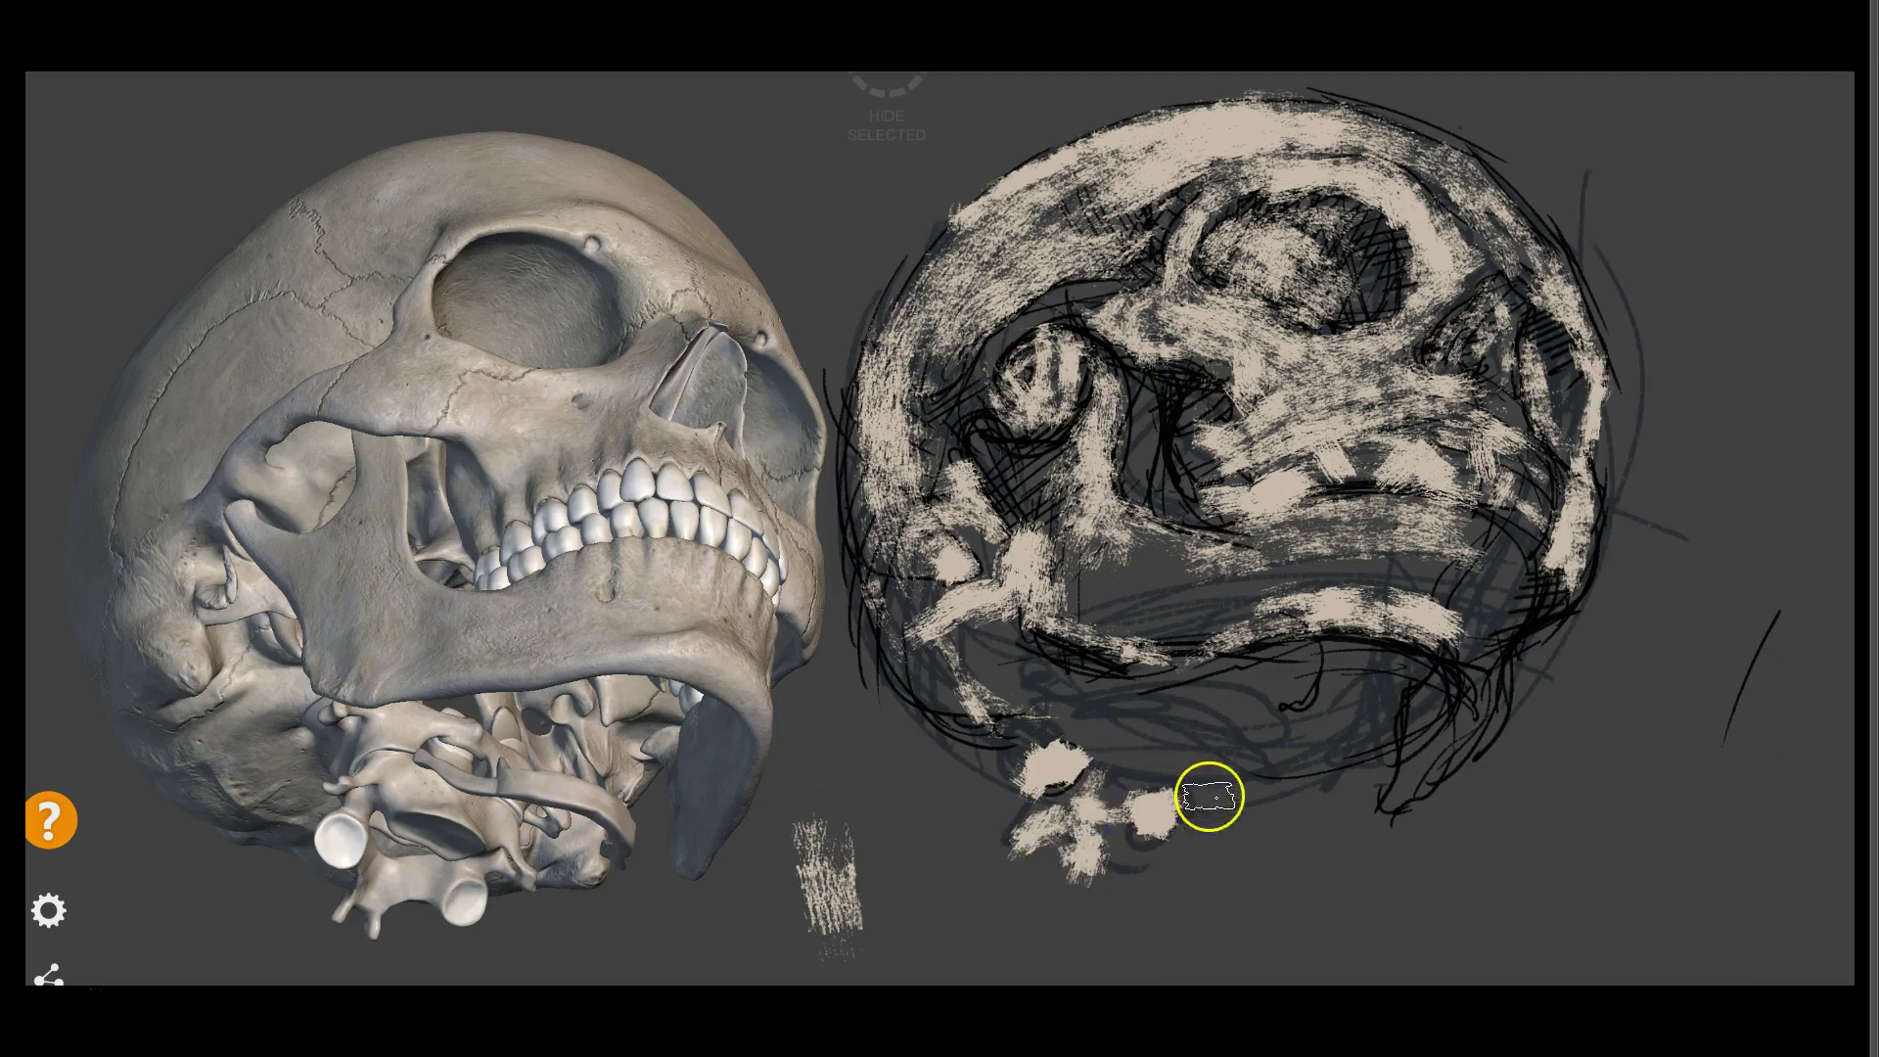
pyautogui.moveTo(1260, 624)
pyautogui.mouseDown()
pyautogui.moveTo(1052, 695)
pyautogui.moveTo(1312, 824)
pyautogui.mouseUp()
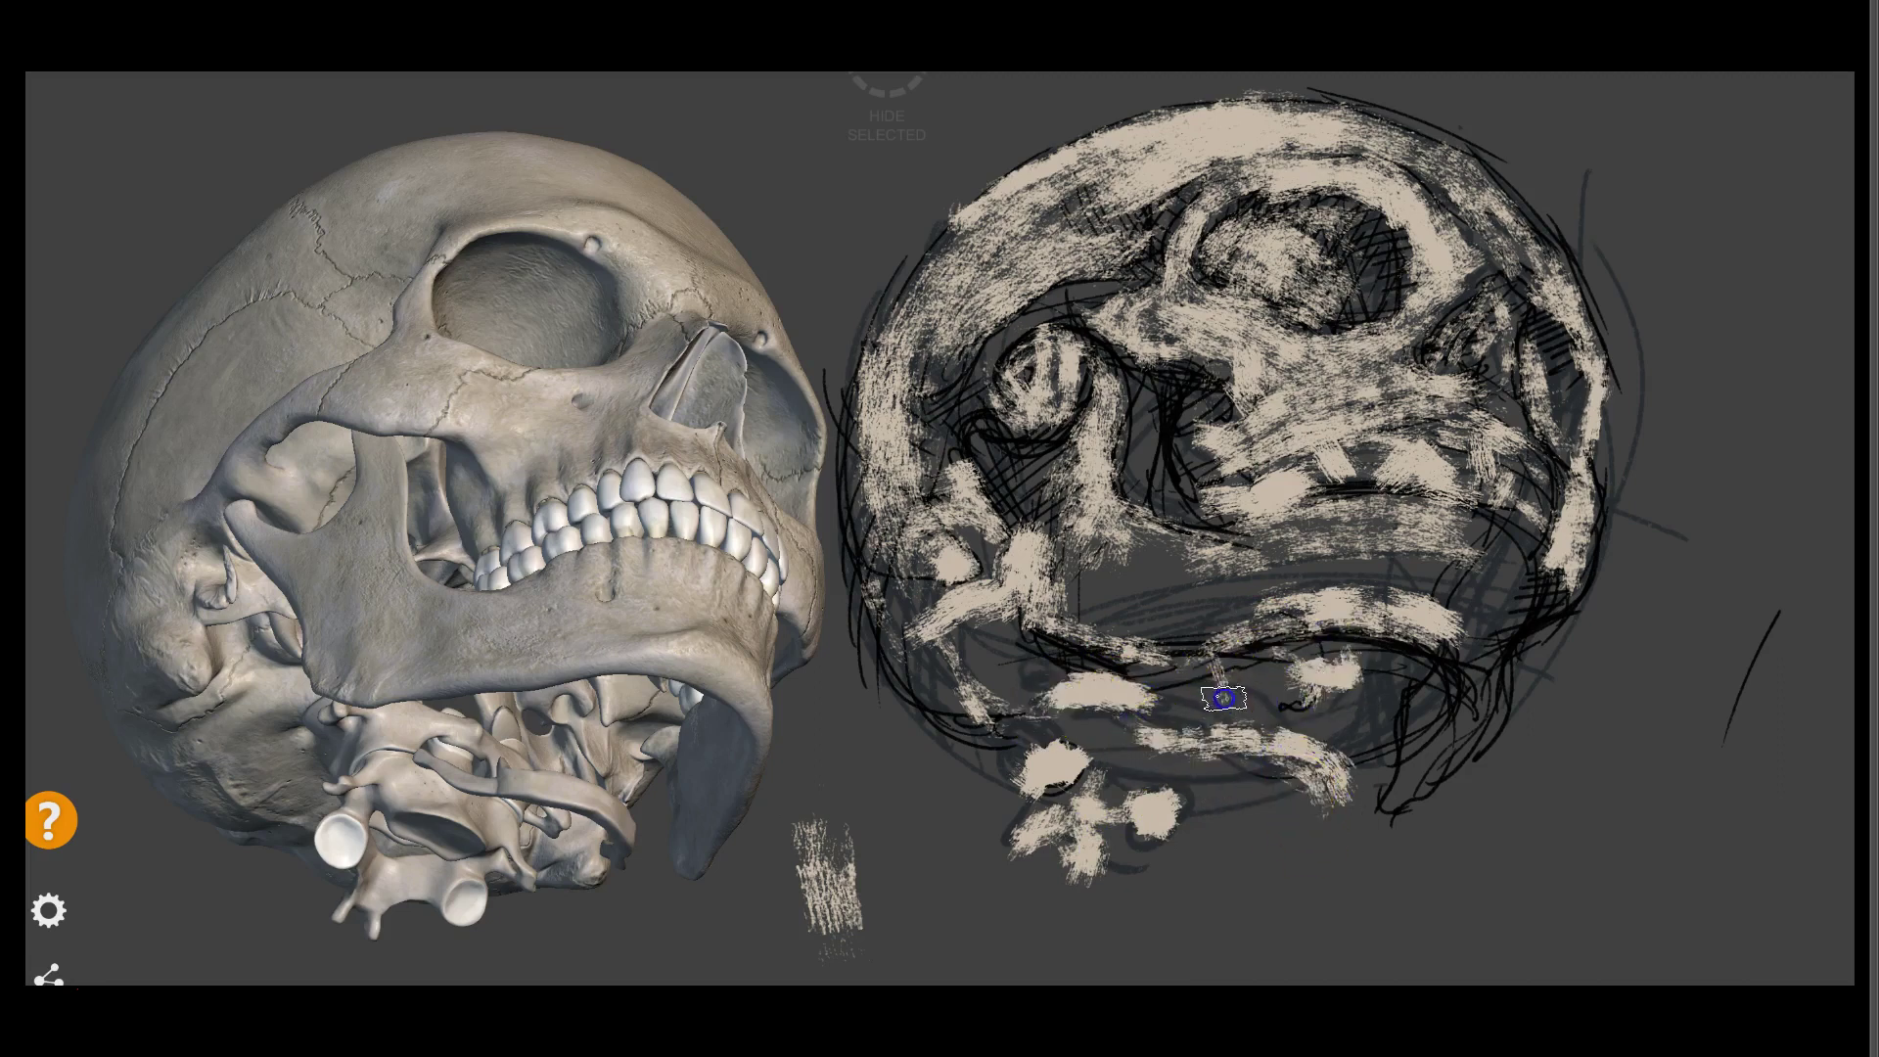
pyautogui.moveTo(1111, 630)
pyautogui.mouseDown()
pyautogui.moveTo(1390, 609)
pyautogui.moveTo(1376, 536)
pyautogui.moveTo(1398, 720)
pyautogui.mouseUp()
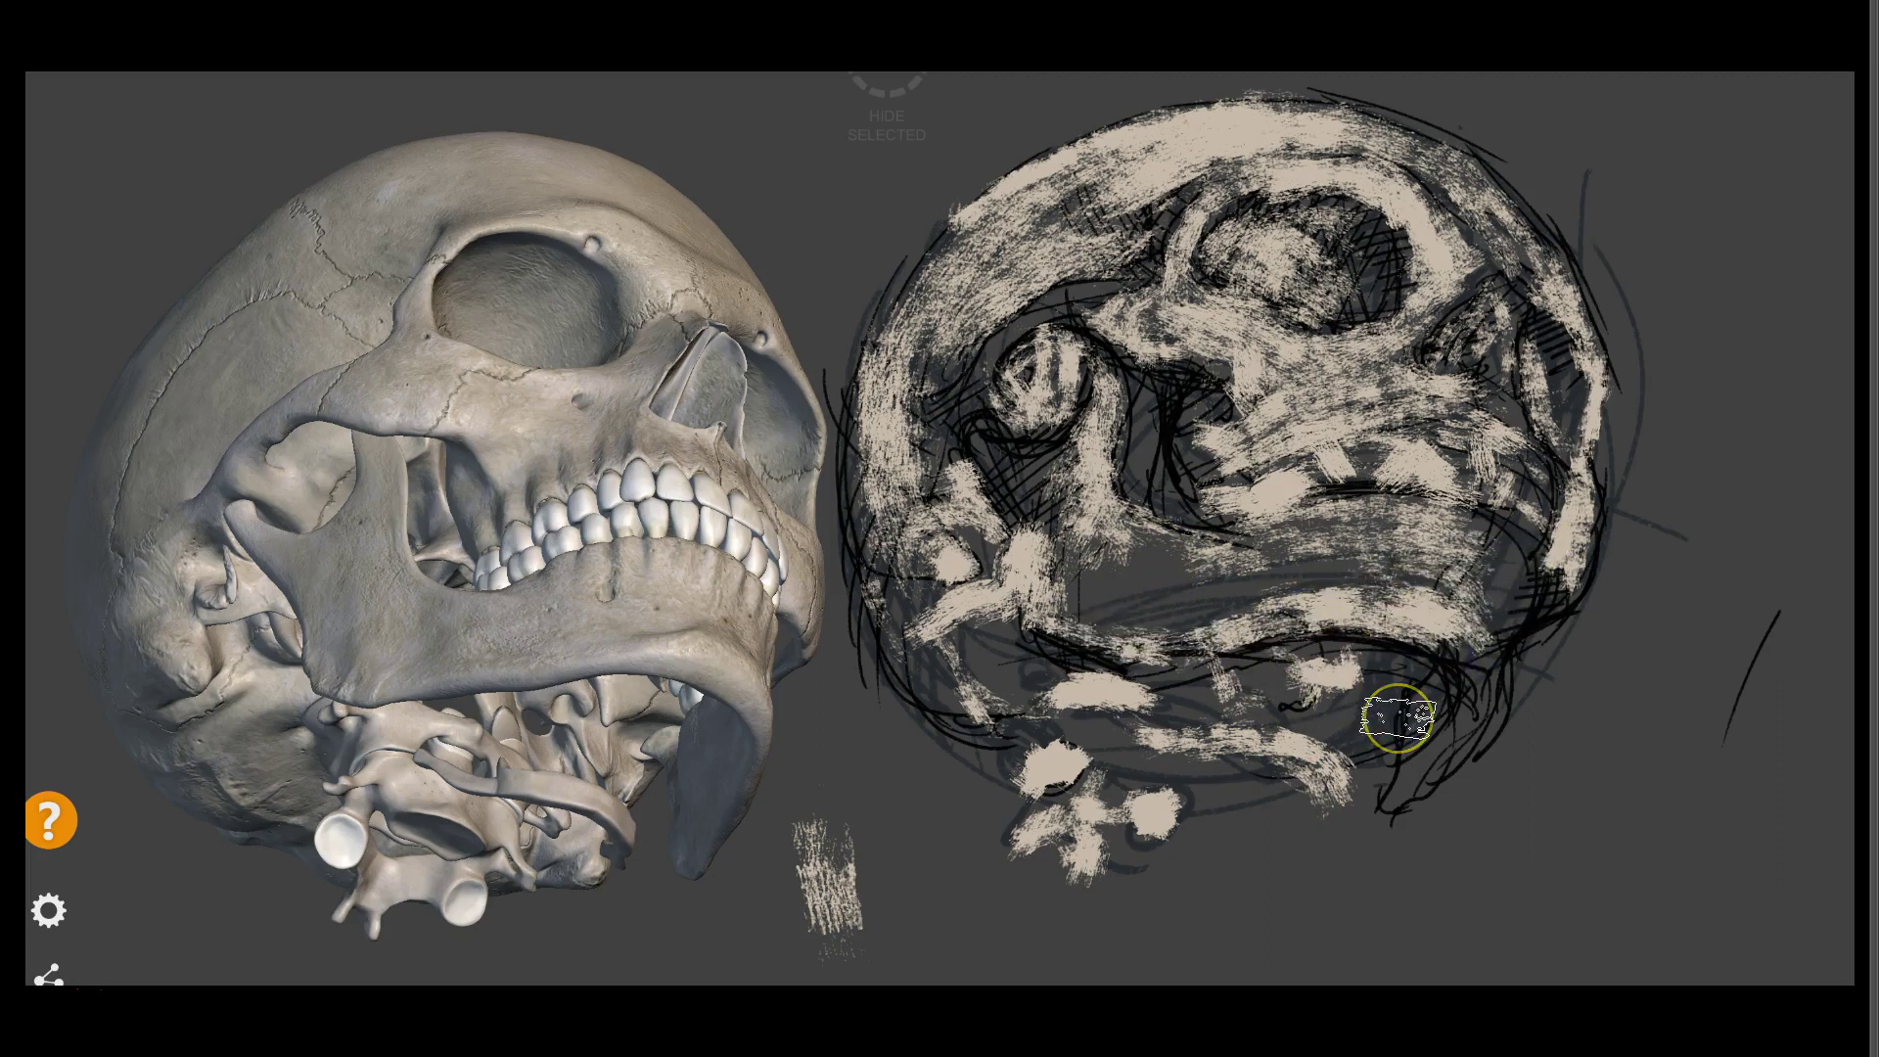
# Switch to a textured hatching brush and lay light hatch strokes on the sketch
pyautogui.press('f')
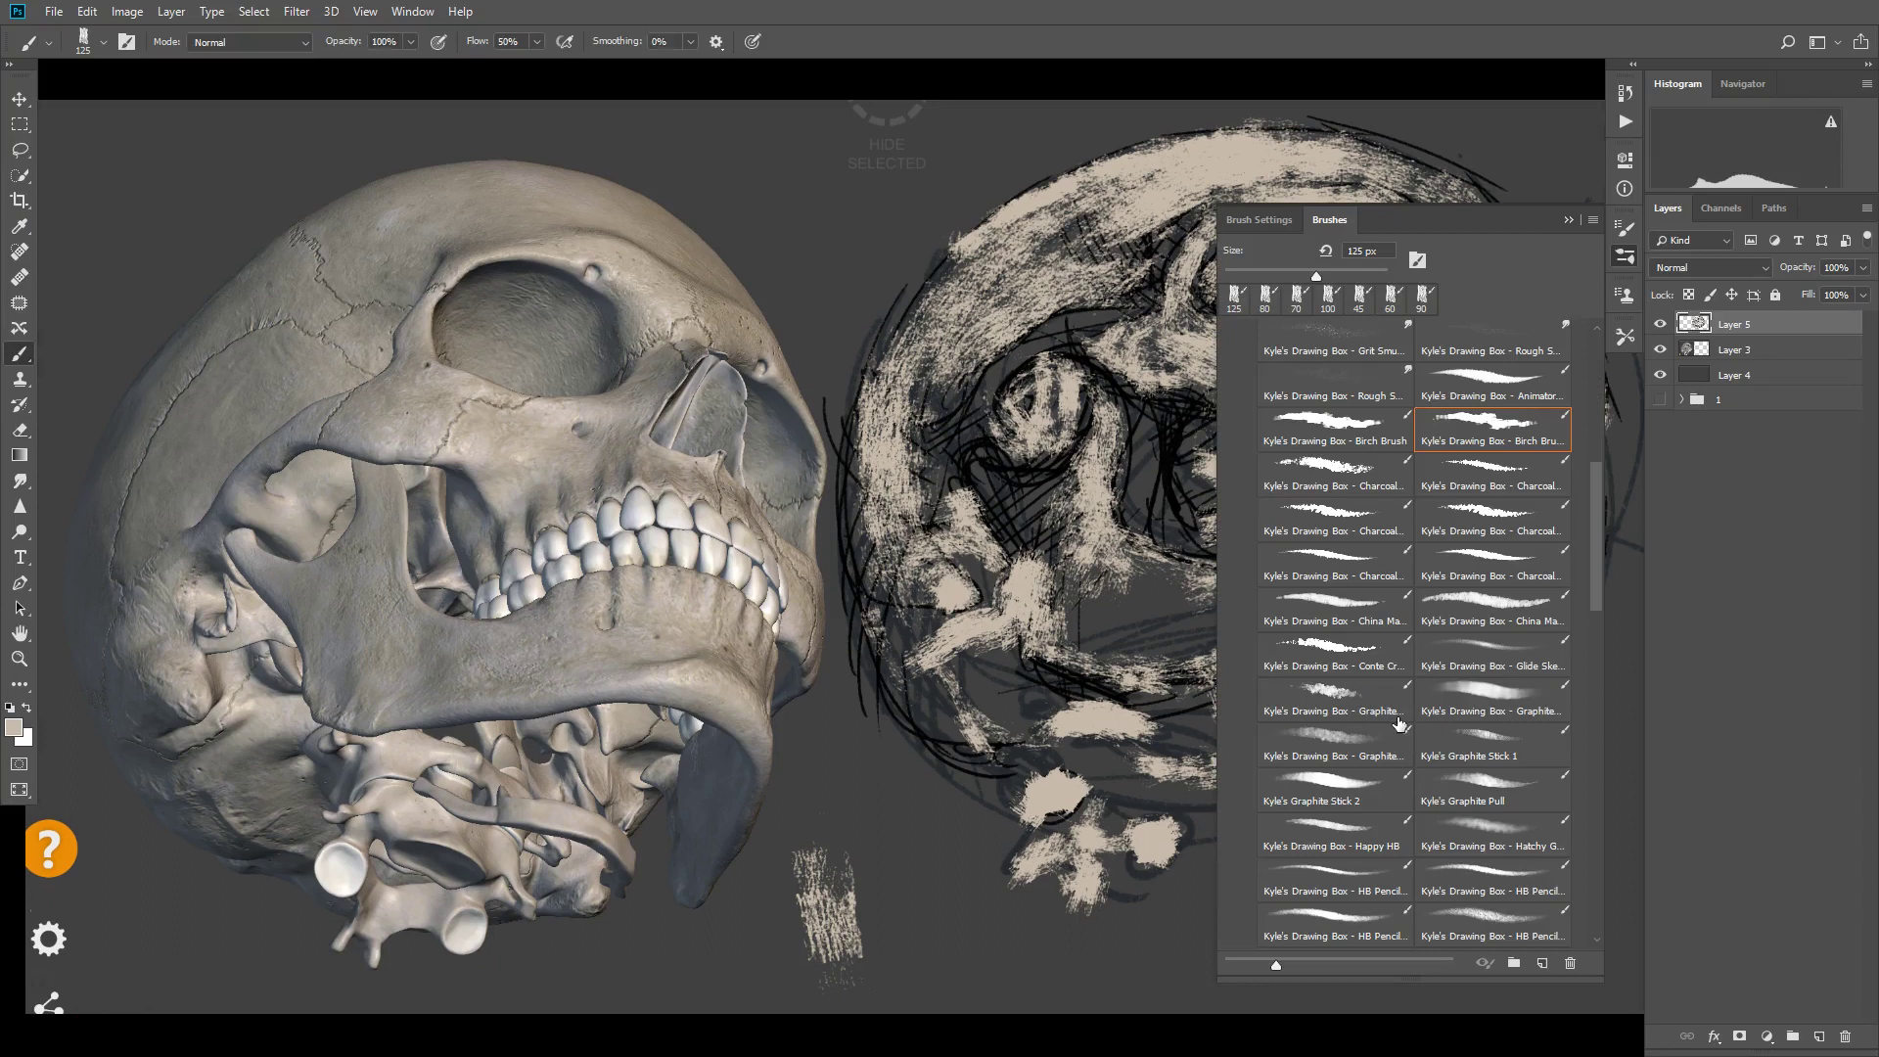
pyautogui.click(1509, 840)
pyautogui.press('f')
pyautogui.moveTo(1292, 367)
pyautogui.mouseDown()
pyautogui.moveTo(1230, 432)
pyautogui.moveTo(1316, 420)
pyautogui.mouseUp()
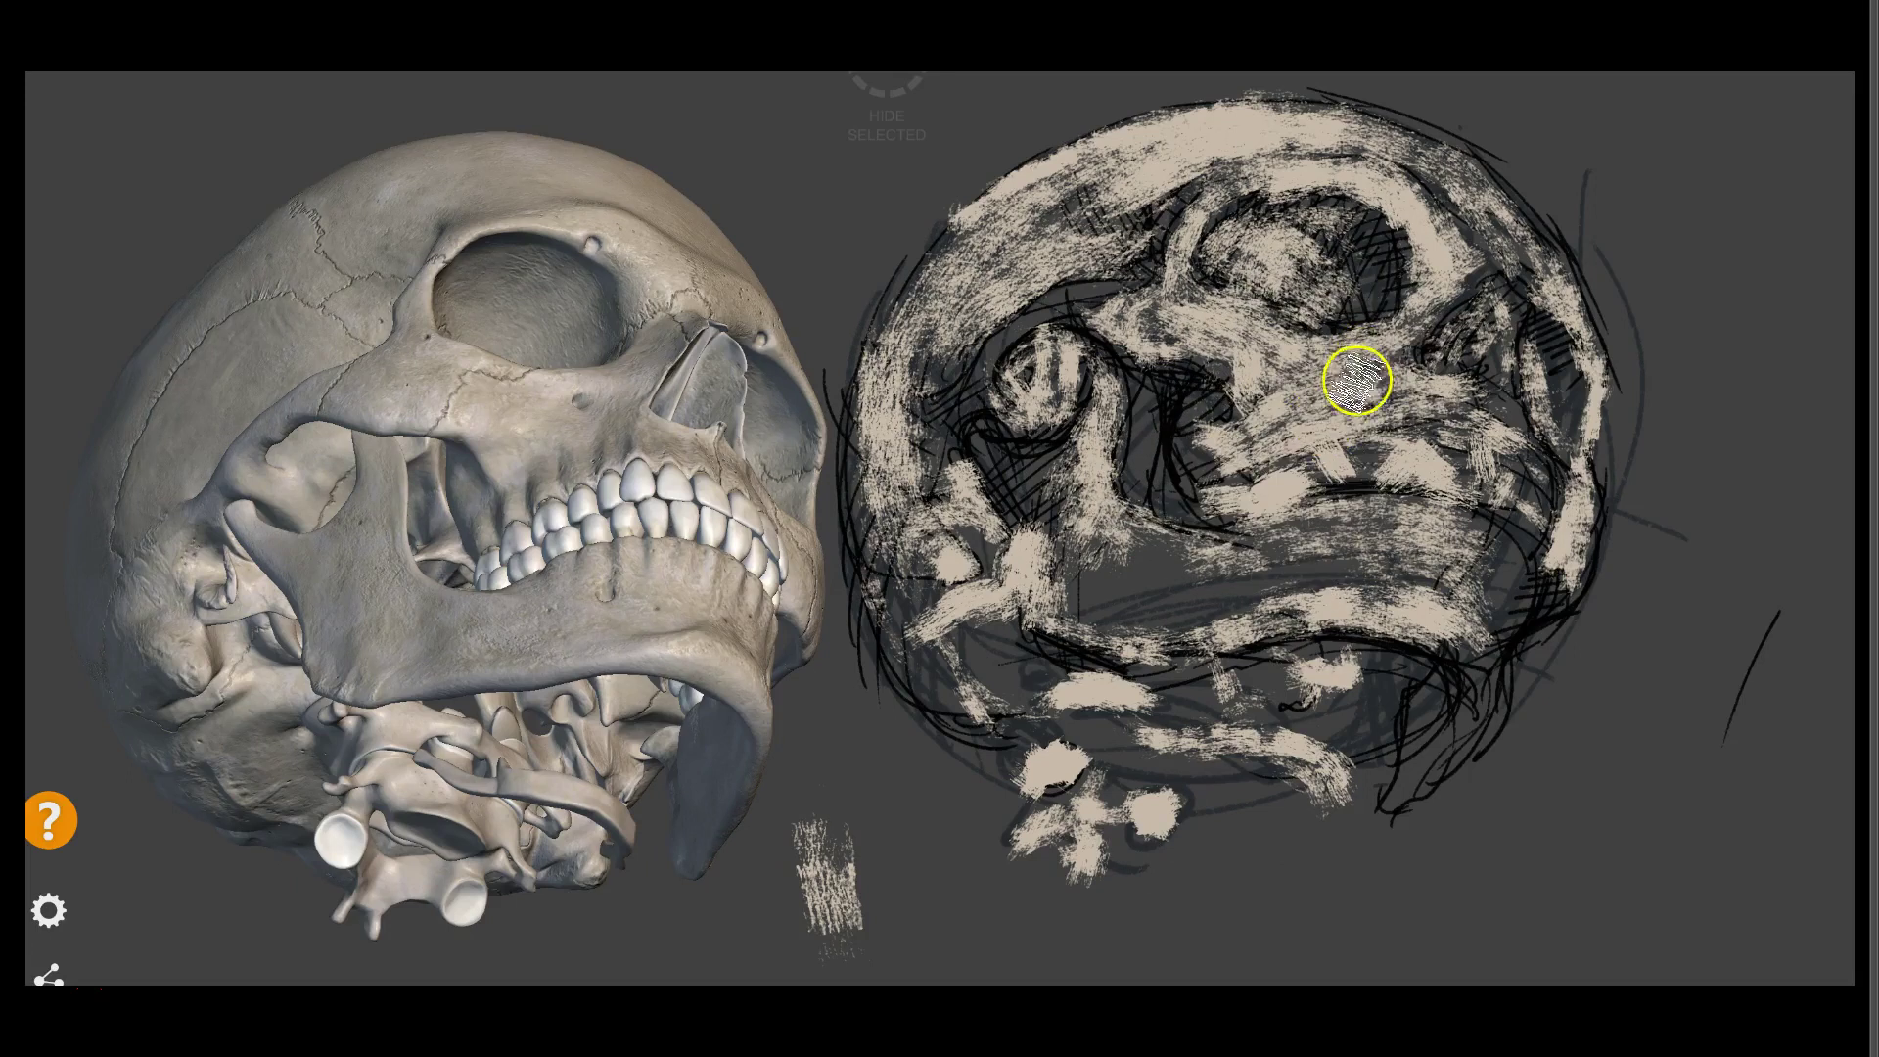
# Sample the 3D skull's grey and paint it across the mid-face and eye socket
pyautogui.press('alt')
pyautogui.click(1366, 631)
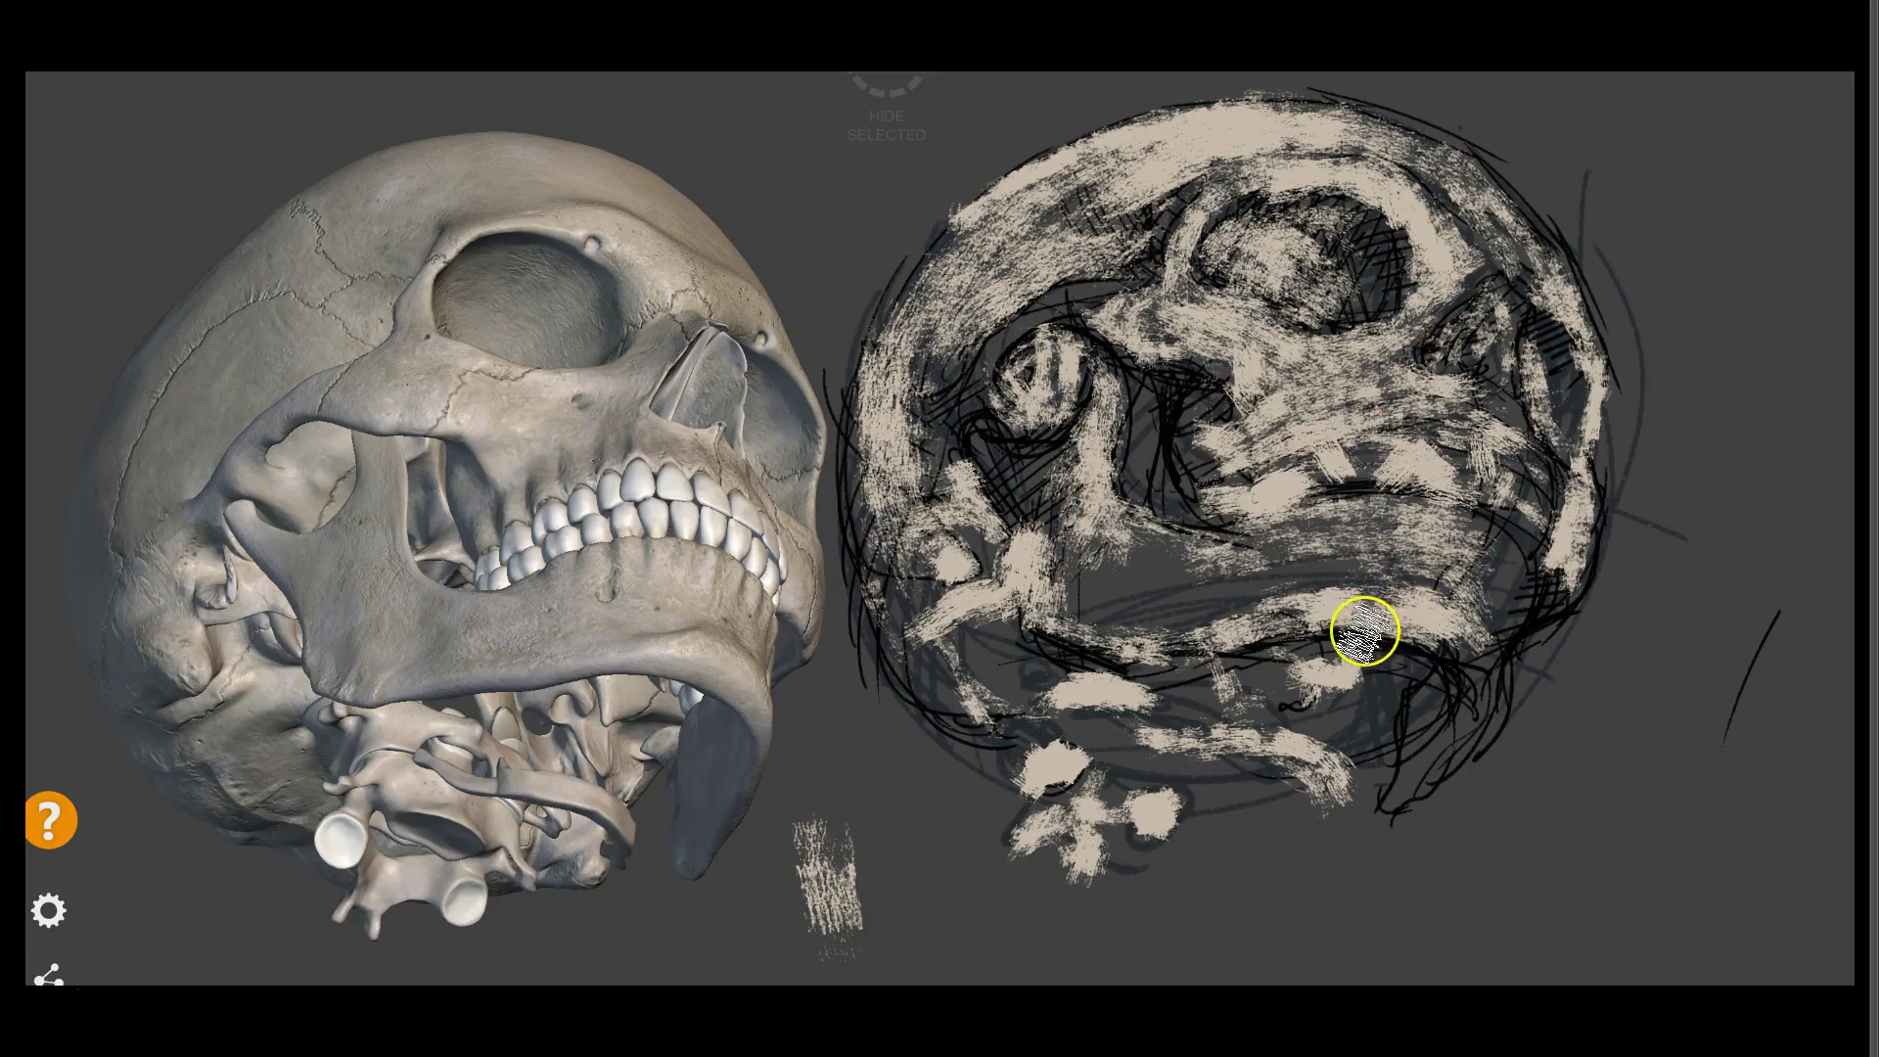
pyautogui.moveTo(1354, 644)
pyautogui.mouseDown()
pyautogui.moveTo(1259, 524)
pyautogui.moveTo(1358, 258)
pyautogui.moveTo(1376, 260)
pyautogui.moveTo(1304, 319)
pyautogui.moveTo(1338, 277)
pyautogui.moveTo(1284, 223)
pyautogui.moveTo(1220, 261)
pyautogui.moveTo(1336, 277)
pyautogui.moveTo(1242, 264)
pyautogui.moveTo(1218, 308)
pyautogui.moveTo(1187, 176)
pyautogui.moveTo(1133, 252)
pyautogui.moveTo(1173, 318)
pyautogui.moveTo(1019, 327)
pyautogui.moveTo(1158, 239)
pyautogui.moveTo(1301, 196)
pyautogui.moveTo(1124, 180)
pyautogui.moveTo(1020, 248)
pyautogui.mouseUp()
# Blend the paint along the brow and around the left eye socket into smooth grey
pyautogui.moveTo(1031, 147)
pyautogui.mouseDown()
pyautogui.moveTo(1044, 251)
pyautogui.moveTo(994, 285)
pyautogui.moveTo(900, 431)
pyautogui.moveTo(914, 616)
pyautogui.moveTo(868, 453)
pyautogui.moveTo(1005, 670)
pyautogui.moveTo(1041, 637)
pyautogui.moveTo(923, 529)
pyautogui.mouseUp()
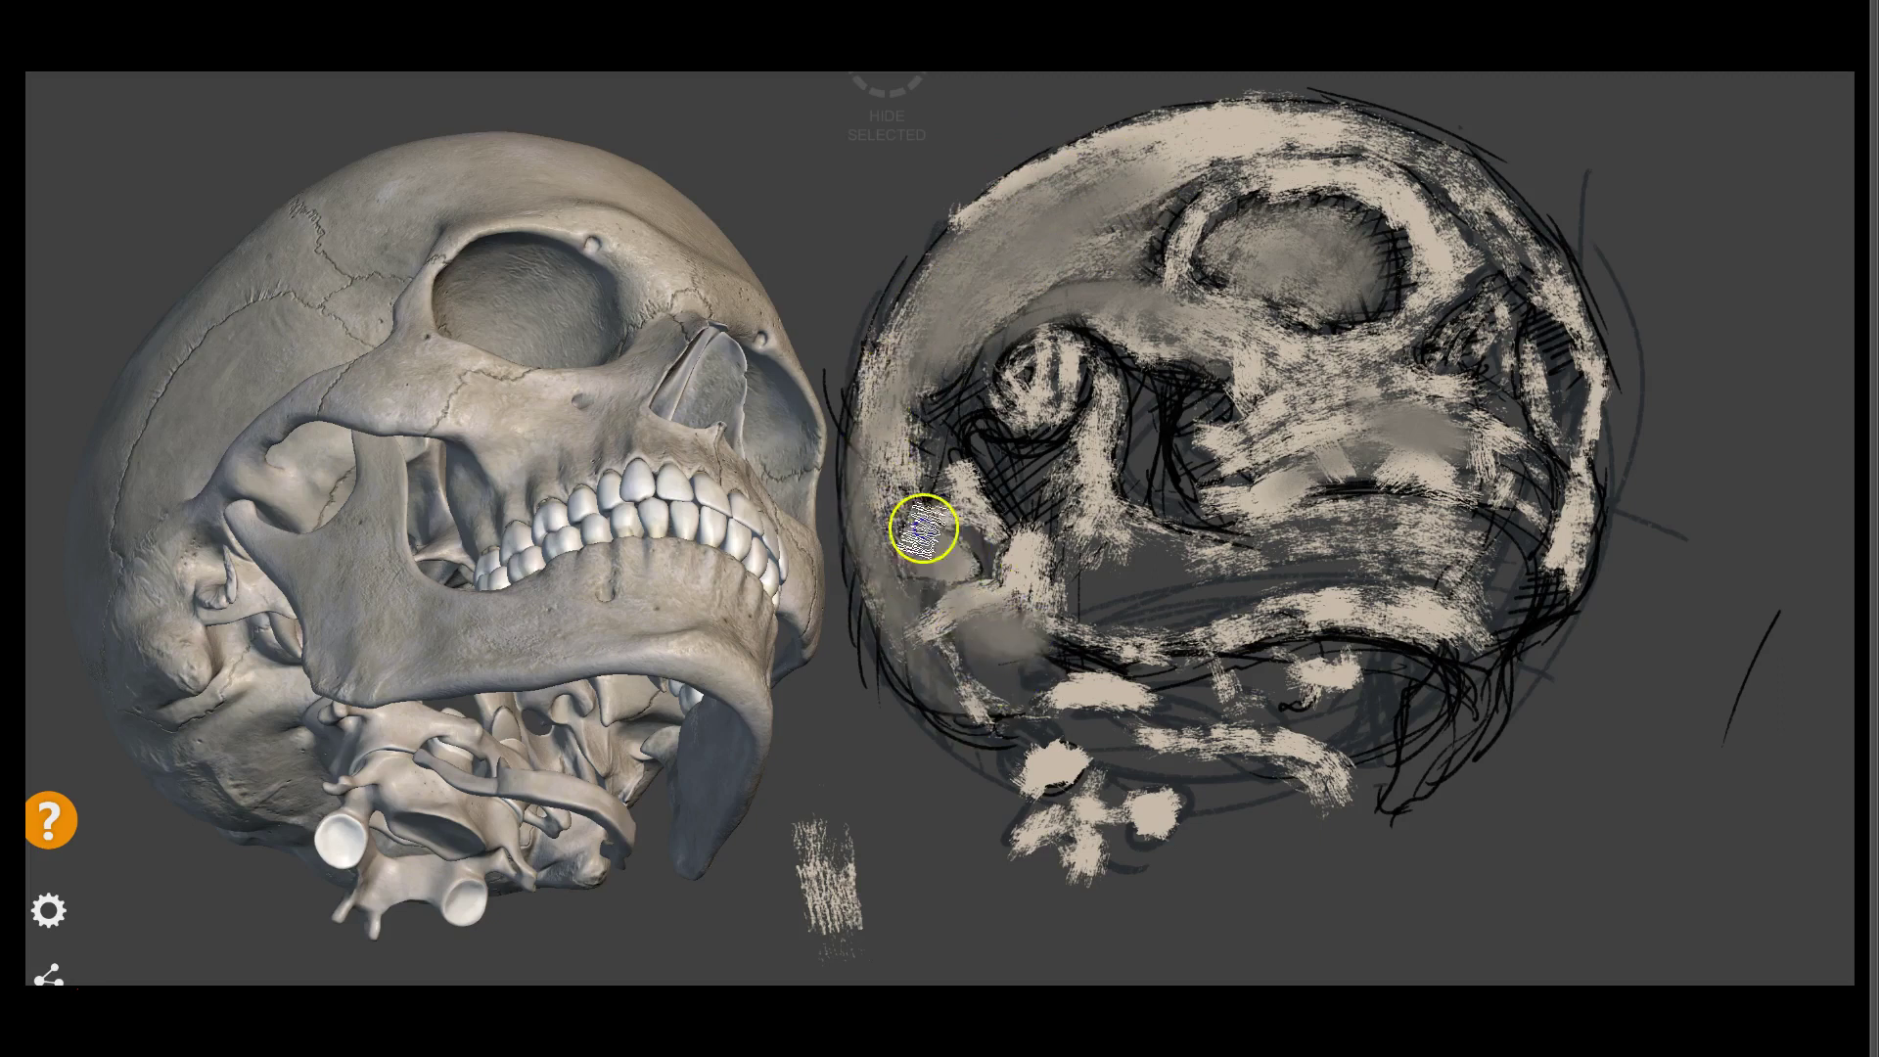
pyautogui.moveTo(908, 409)
pyautogui.mouseDown()
pyautogui.moveTo(985, 453)
pyautogui.moveTo(923, 474)
pyautogui.moveTo(960, 369)
pyautogui.moveTo(891, 414)
pyautogui.moveTo(1019, 365)
pyautogui.moveTo(1015, 573)
pyautogui.mouseUp()
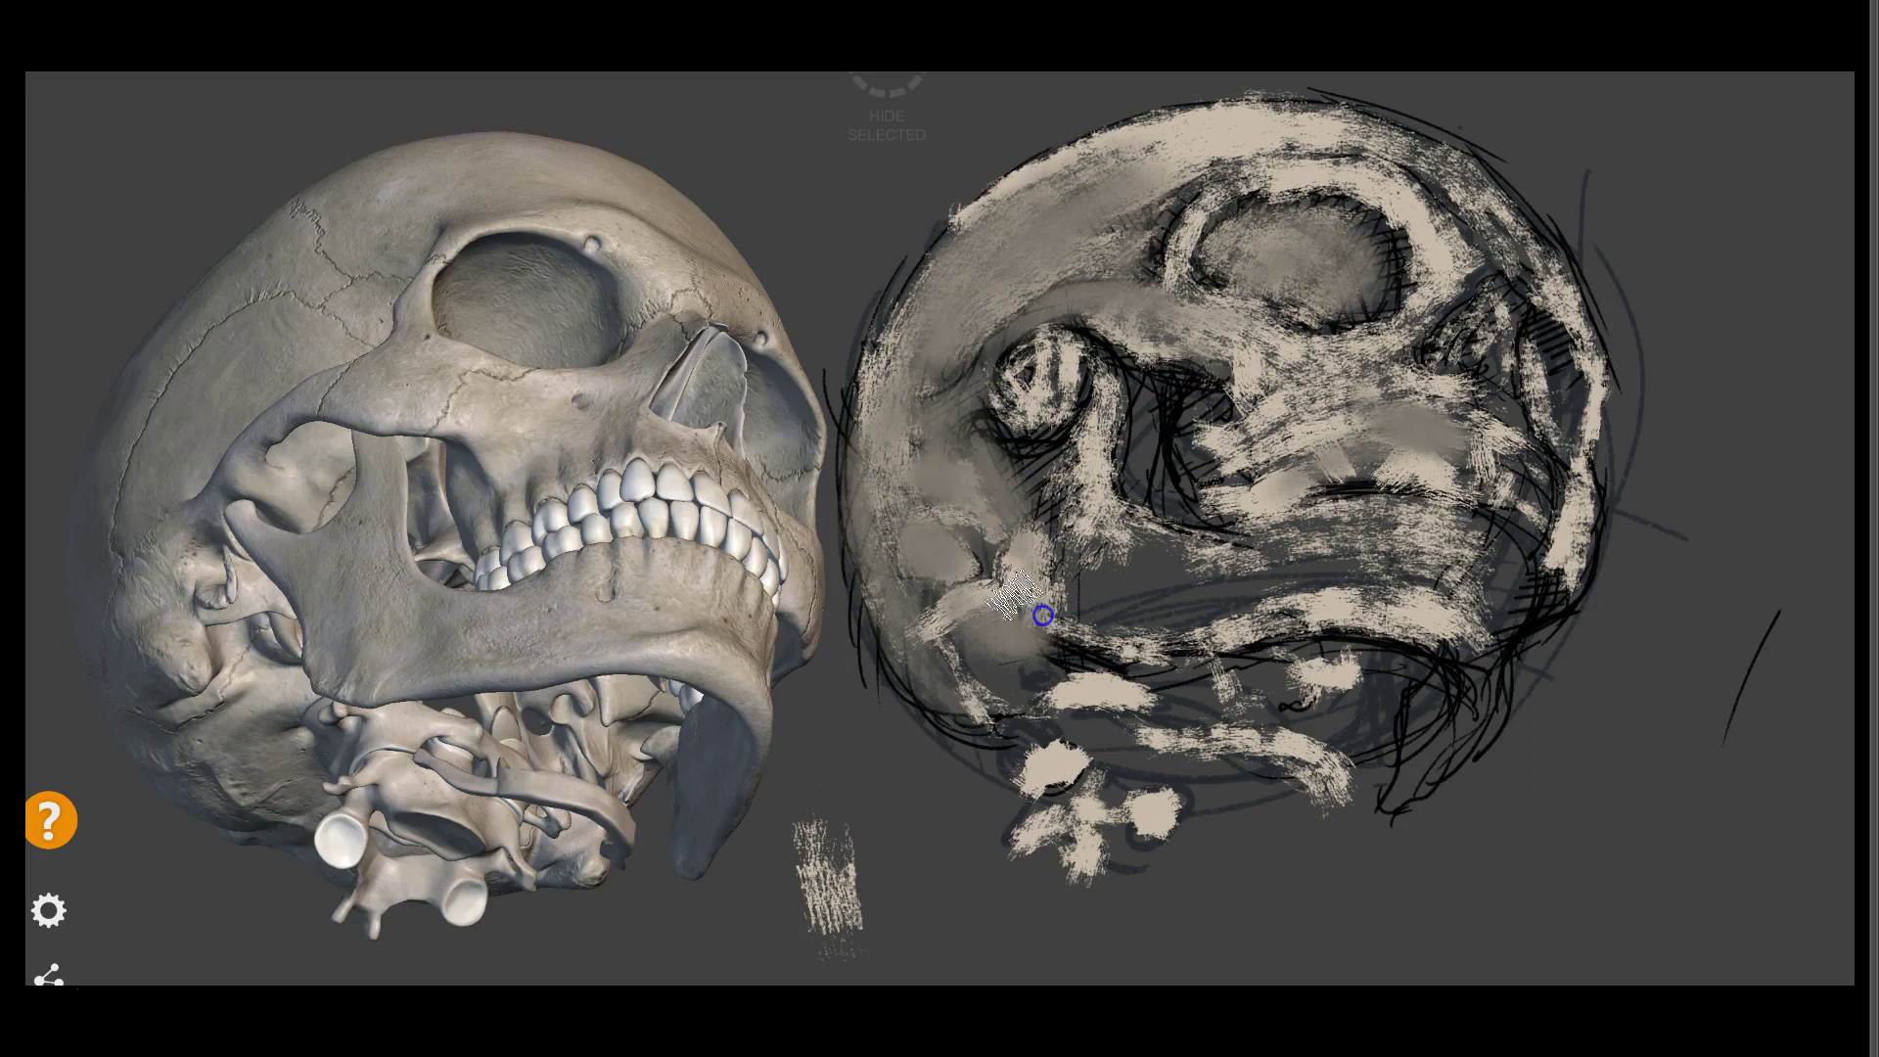
pyautogui.moveTo(1074, 430)
pyautogui.mouseDown()
pyautogui.moveTo(1049, 466)
pyautogui.moveTo(1067, 548)
pyautogui.moveTo(1014, 488)
pyautogui.moveTo(1066, 474)
pyautogui.moveTo(1145, 553)
pyautogui.mouseUp()
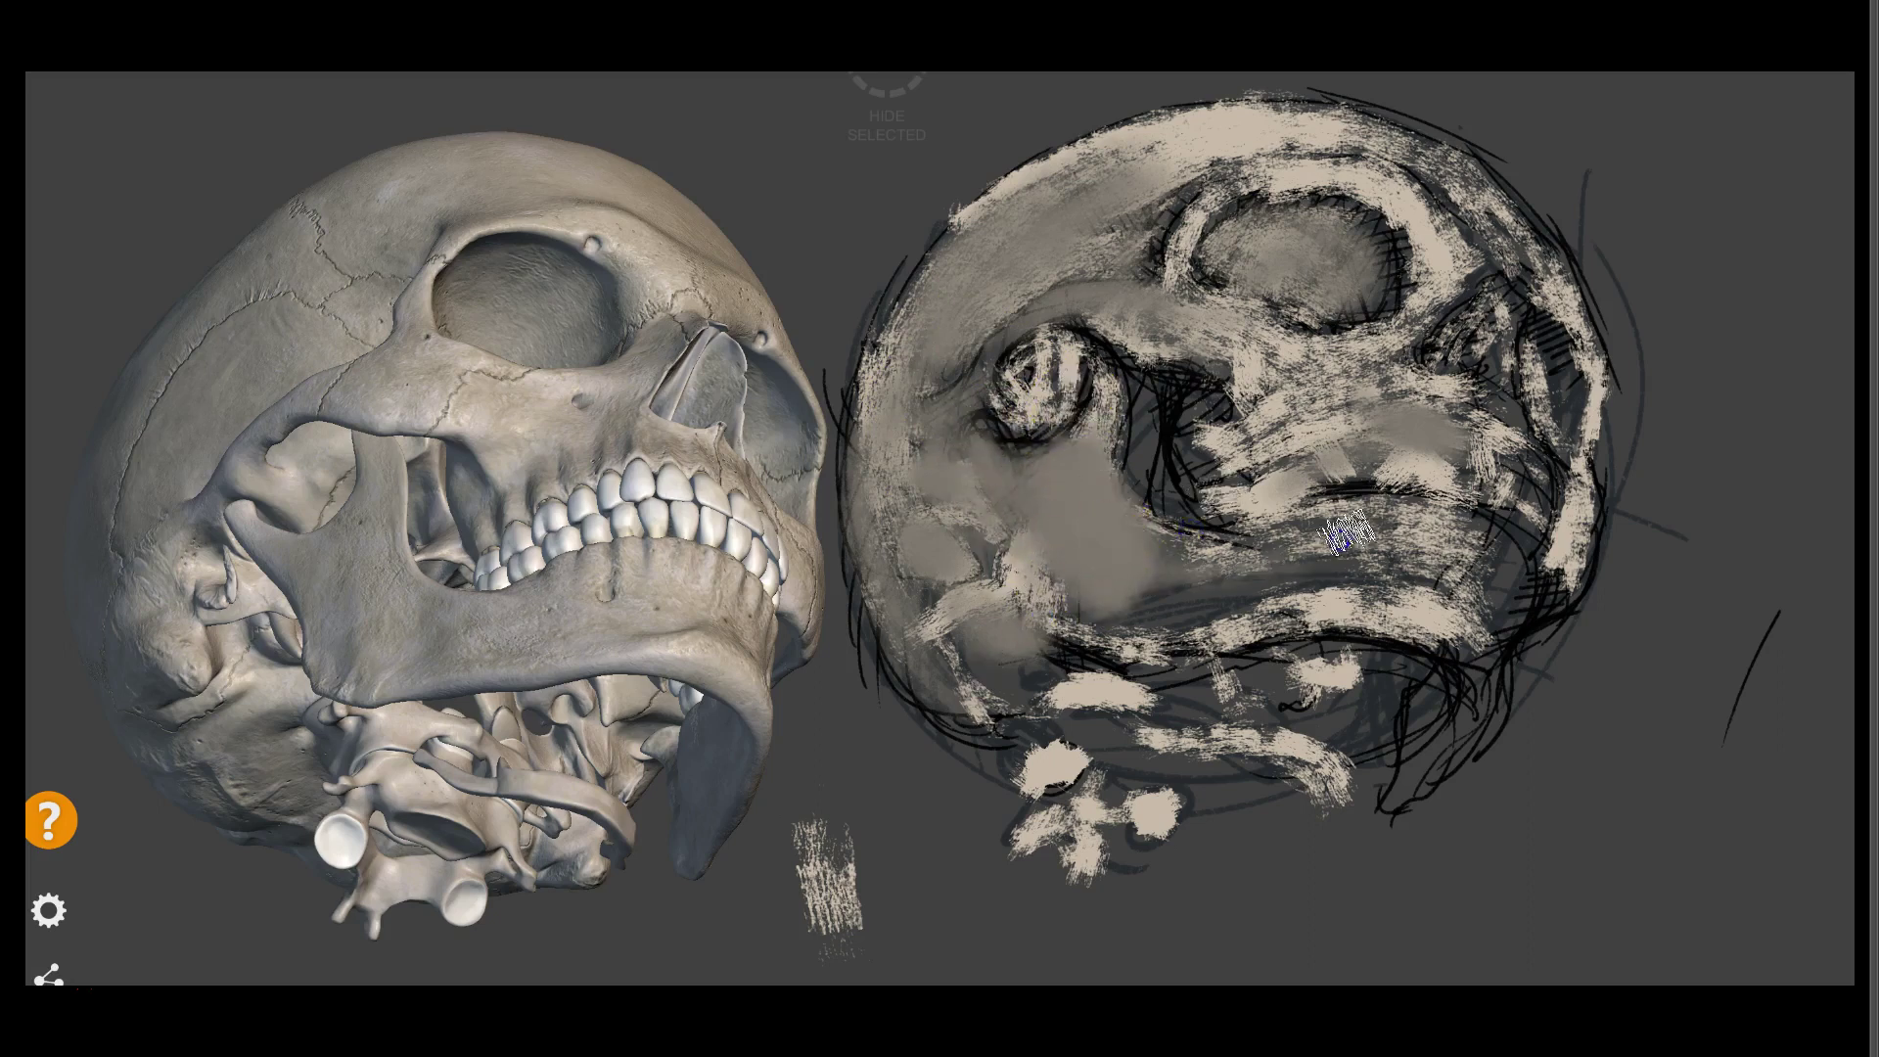
pyautogui.moveTo(1086, 382)
pyautogui.mouseDown()
pyautogui.moveTo(956, 444)
pyautogui.moveTo(1205, 313)
pyautogui.moveTo(1133, 422)
pyautogui.moveTo(1107, 306)
pyautogui.moveTo(1199, 293)
pyautogui.moveTo(1170, 235)
pyautogui.moveTo(1090, 244)
pyautogui.moveTo(935, 333)
pyautogui.mouseUp()
pyautogui.moveTo(965, 262)
pyautogui.mouseDown()
pyautogui.moveTo(1112, 146)
pyautogui.moveTo(1288, 180)
pyautogui.moveTo(1213, 277)
pyautogui.moveTo(1350, 265)
pyautogui.moveTo(1174, 285)
pyautogui.moveTo(1246, 327)
pyautogui.moveTo(1213, 499)
pyautogui.moveTo(1235, 411)
pyautogui.moveTo(1312, 450)
pyautogui.moveTo(1394, 372)
pyautogui.moveTo(1276, 361)
pyautogui.moveTo(1599, 285)
pyautogui.moveTo(1419, 189)
pyautogui.moveTo(1395, 323)
pyautogui.moveTo(1372, 209)
pyautogui.moveTo(1266, 177)
pyautogui.moveTo(1405, 131)
pyautogui.moveTo(1115, 175)
pyautogui.moveTo(863, 443)
pyautogui.mouseUp()
# Blend the top rim, right eye-socket hatching, right cheek and lower-right jaw edge
pyautogui.moveTo(1410, 138); pyautogui.dragTo(1483, 227)
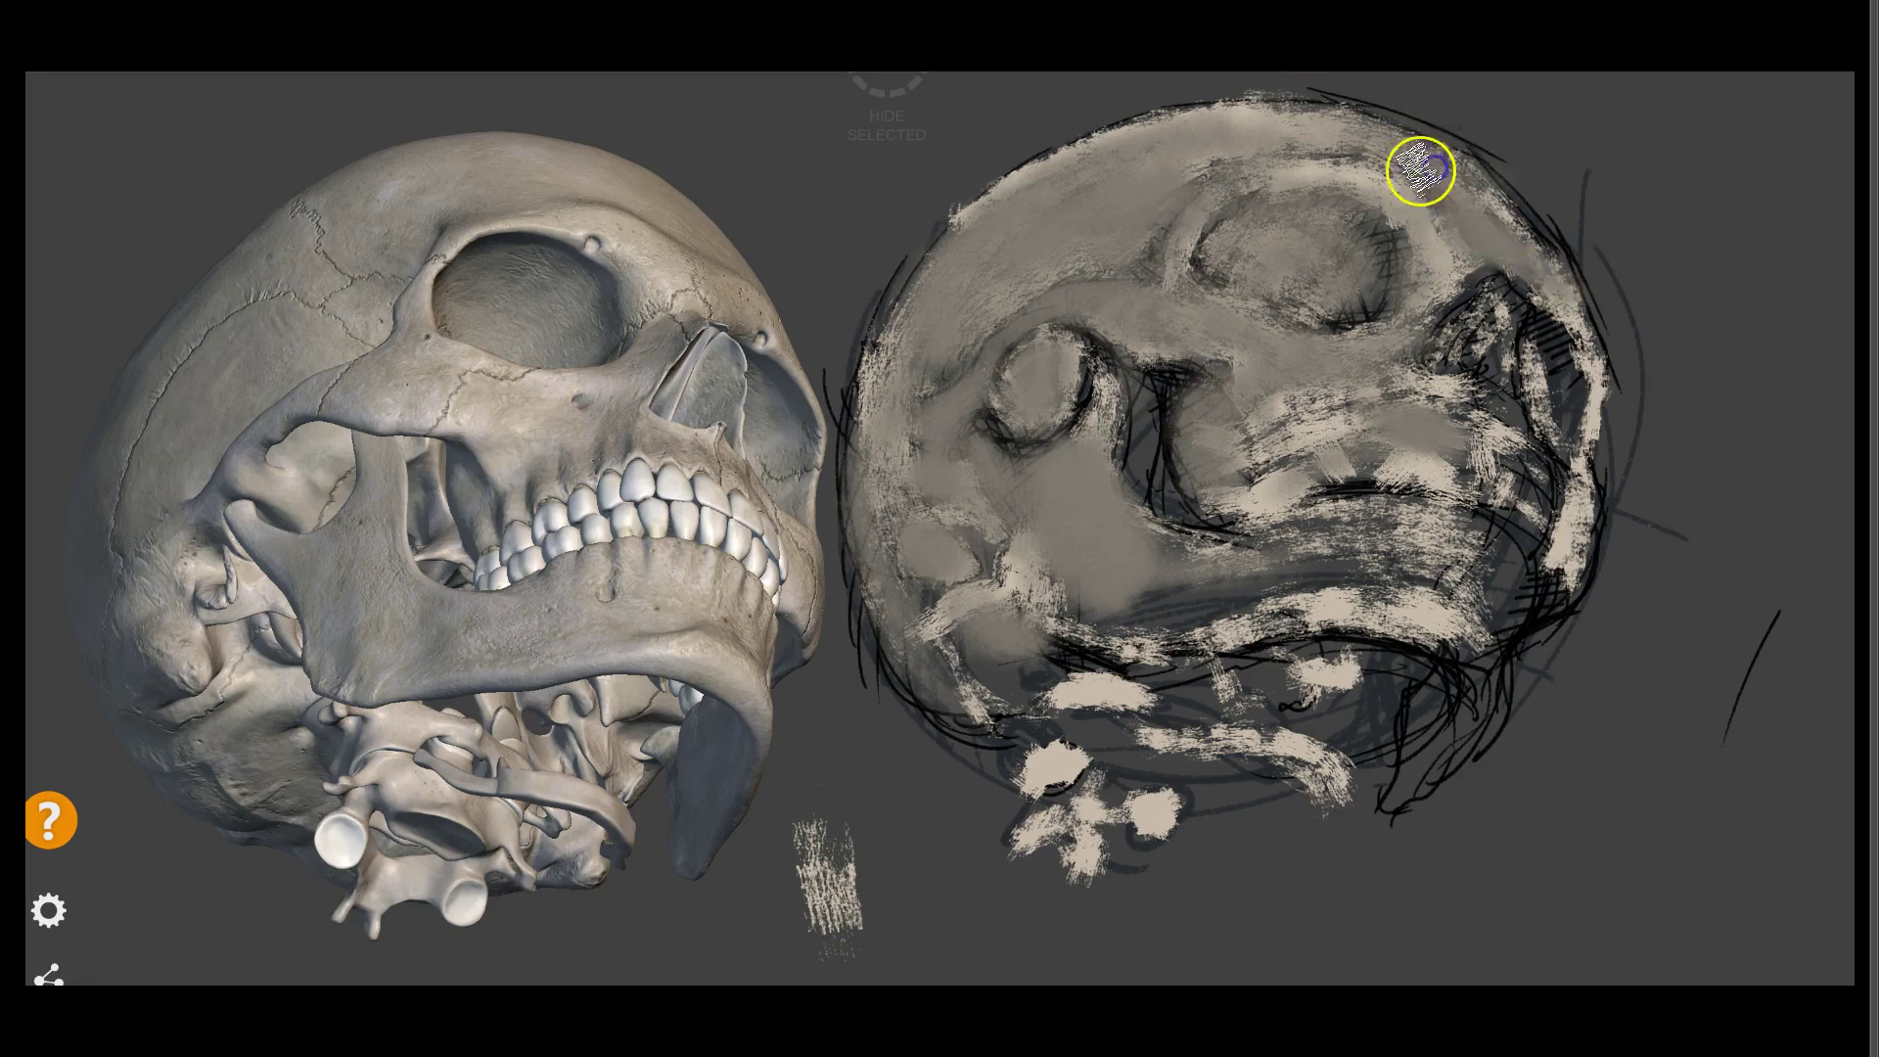
pyautogui.moveTo(1492, 339)
pyautogui.mouseDown()
pyautogui.moveTo(1481, 357)
pyautogui.moveTo(1529, 313)
pyautogui.moveTo(1544, 328)
pyautogui.moveTo(1573, 399)
pyautogui.moveTo(1560, 558)
pyautogui.moveTo(1611, 549)
pyautogui.mouseUp()
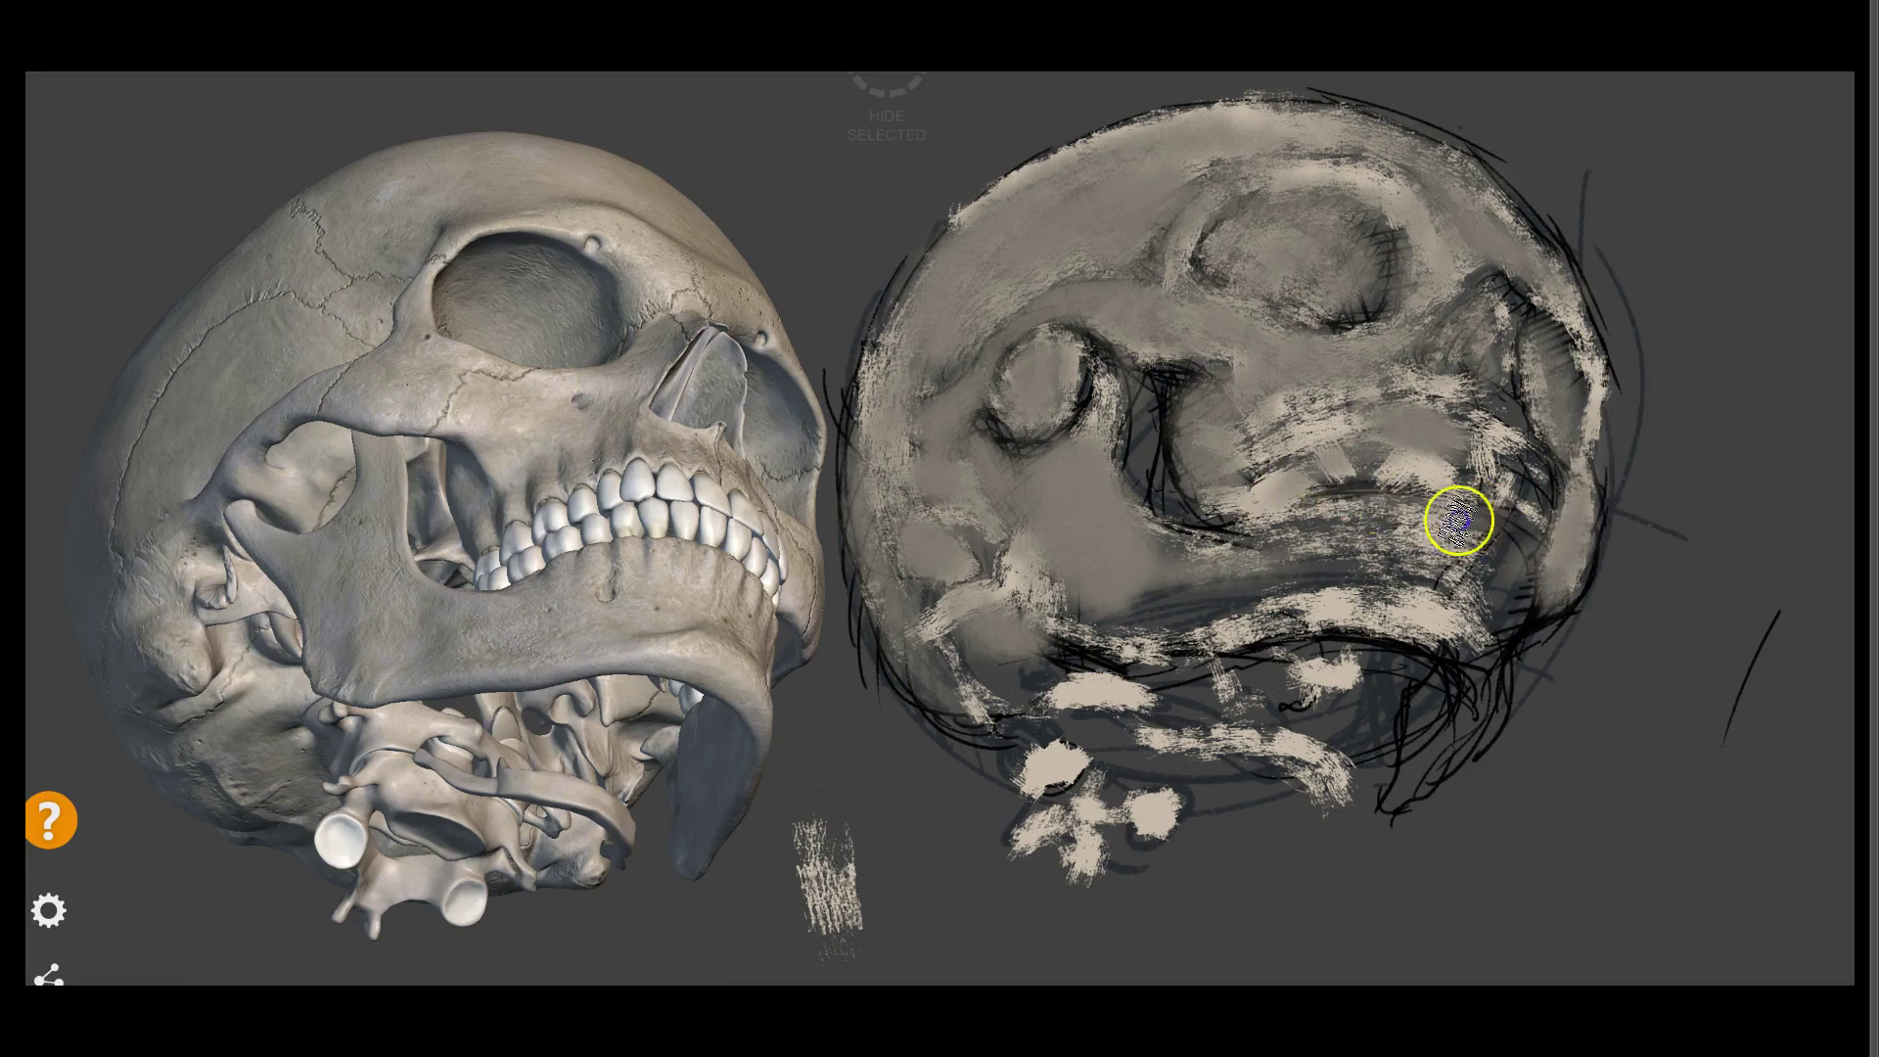
pyautogui.moveTo(1498, 526)
pyautogui.mouseDown()
pyautogui.moveTo(1312, 440)
pyautogui.moveTo(1309, 390)
pyautogui.mouseUp()
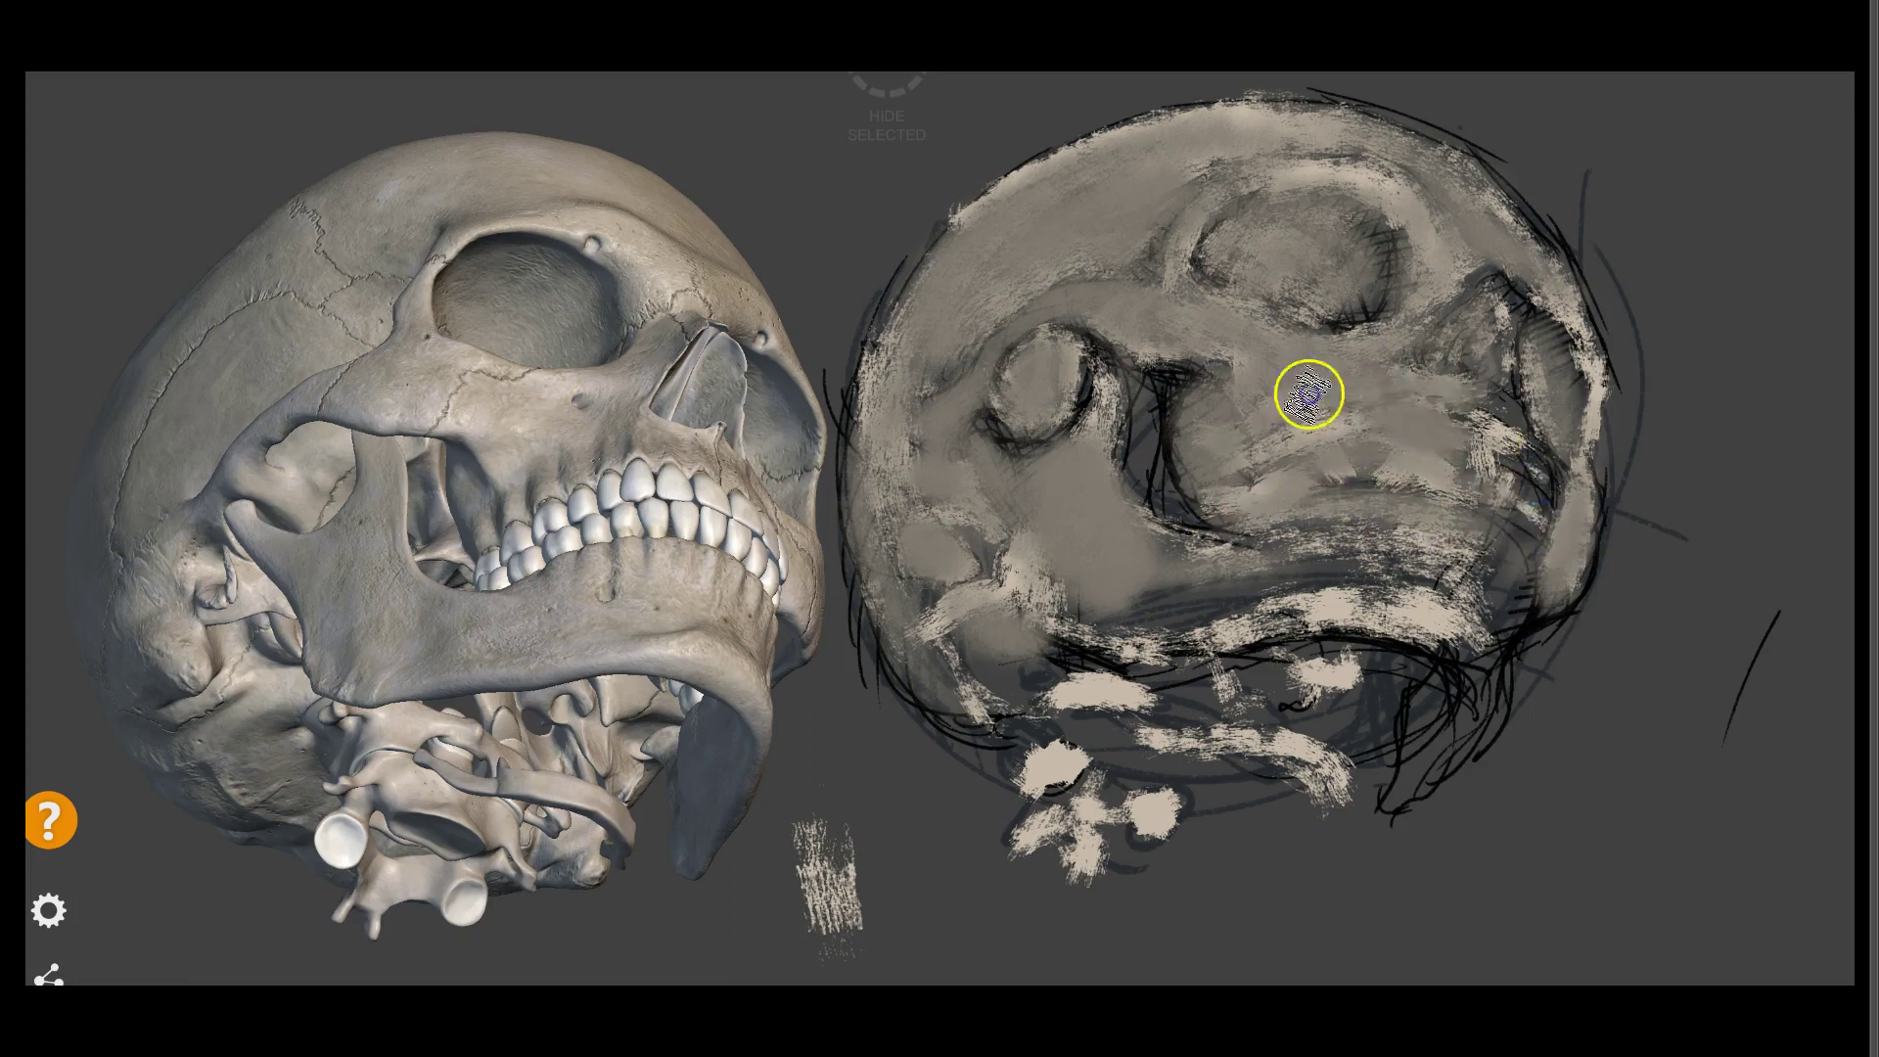
pyautogui.moveTo(1499, 394); pyautogui.dragTo(1527, 489)
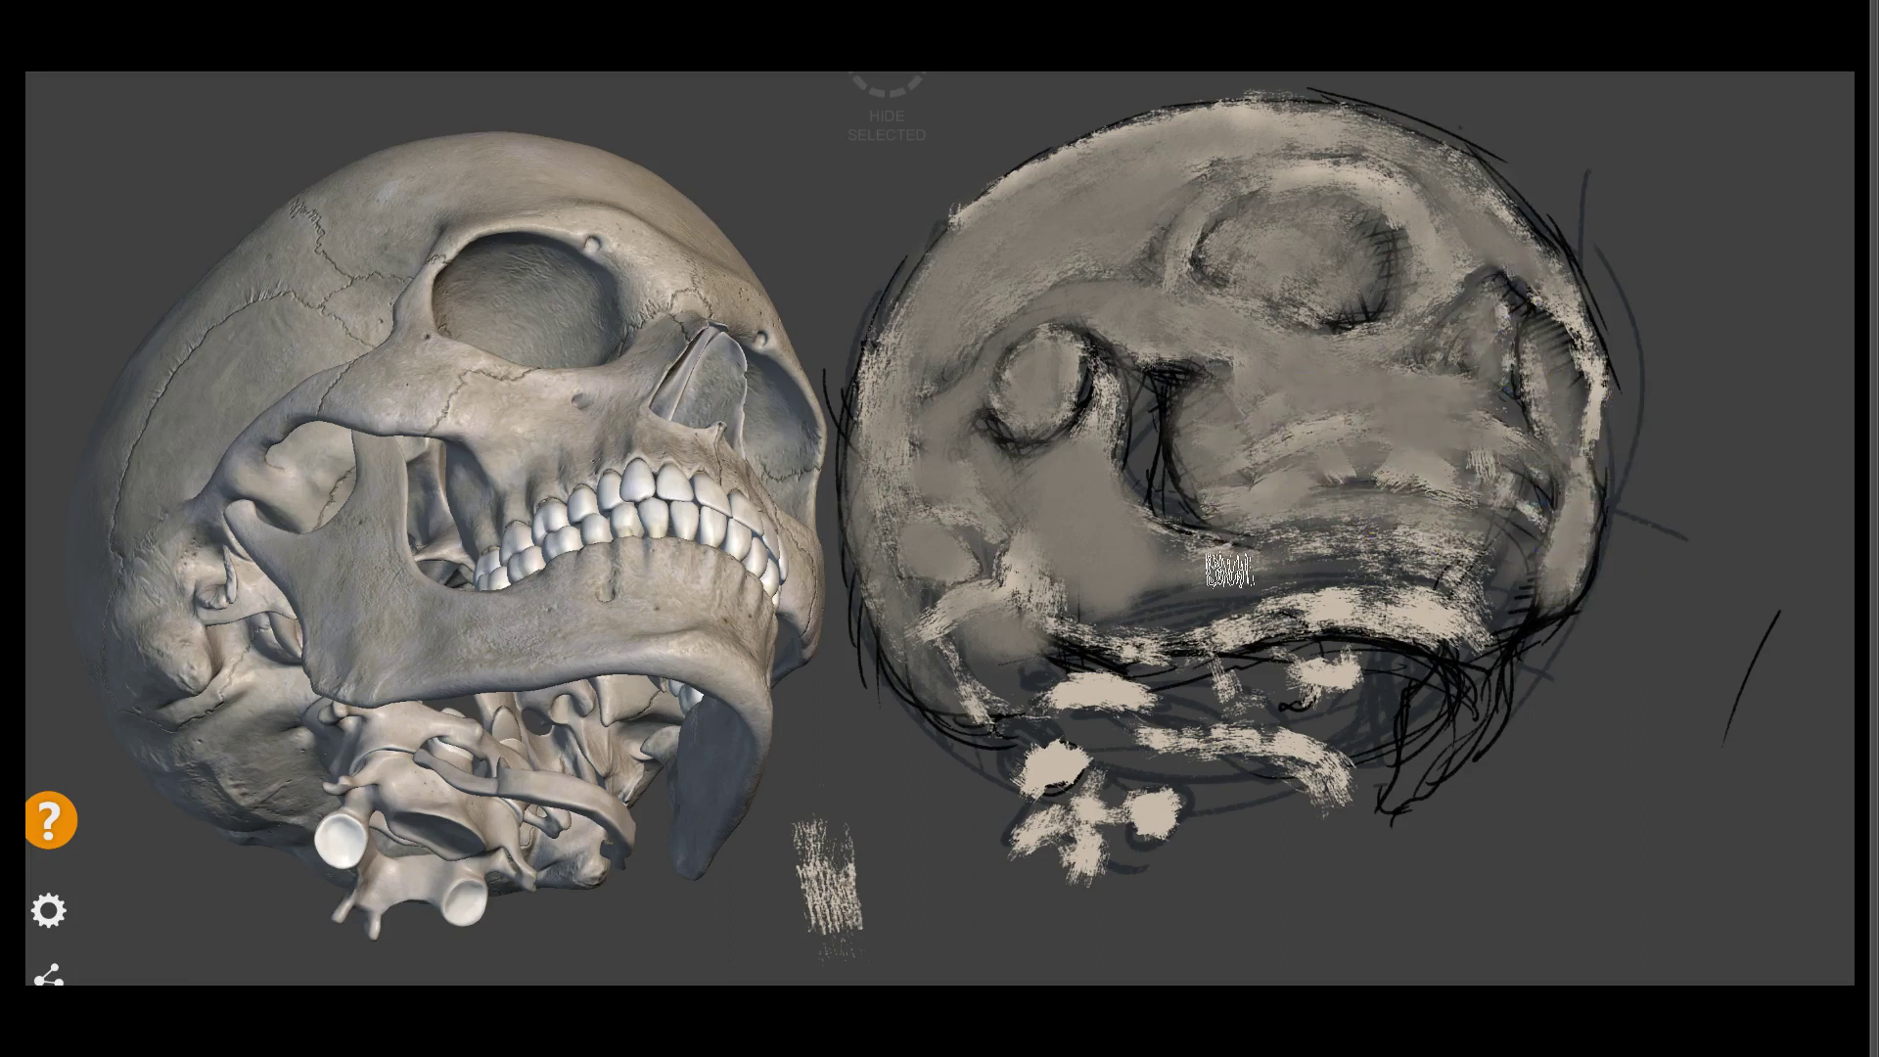
pyautogui.moveTo(1390, 602)
pyautogui.mouseDown()
pyautogui.moveTo(1077, 629)
pyautogui.moveTo(1400, 551)
pyautogui.moveTo(1253, 576)
pyautogui.mouseUp()
pyautogui.moveTo(1485, 581)
pyautogui.mouseDown()
pyautogui.moveTo(1468, 537)
pyautogui.moveTo(1476, 693)
pyautogui.moveTo(1436, 616)
pyautogui.moveTo(1410, 798)
pyautogui.mouseUp()
pyautogui.moveTo(1455, 684); pyautogui.dragTo(1463, 742)
# Blend the light strokes across the lower jaw, lower-left face and left edge
pyautogui.moveTo(1239, 742)
pyautogui.mouseDown()
pyautogui.moveTo(1162, 642)
pyautogui.moveTo(1026, 688)
pyautogui.moveTo(1094, 725)
pyautogui.mouseUp()
pyautogui.moveTo(1146, 778)
pyautogui.mouseDown()
pyautogui.moveTo(1230, 684)
pyautogui.moveTo(1184, 705)
pyautogui.mouseUp()
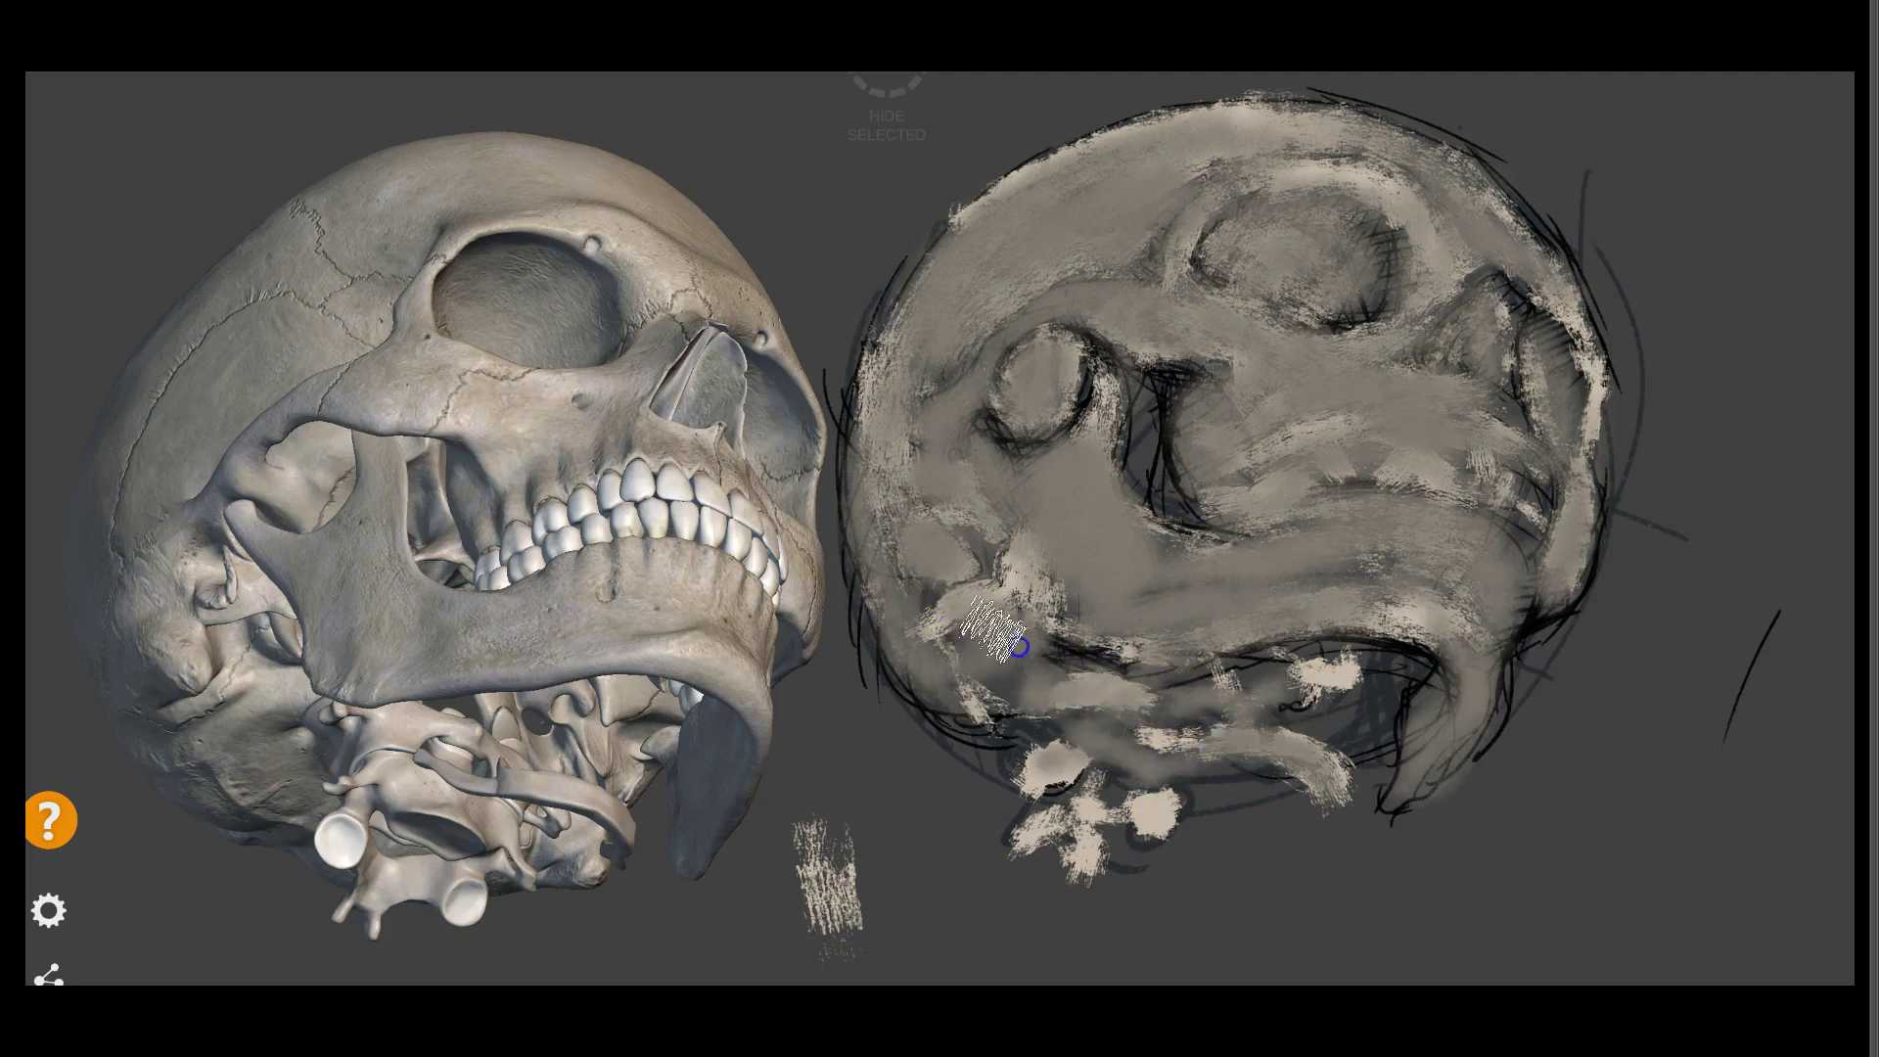
pyautogui.moveTo(977, 642)
pyautogui.mouseDown()
pyautogui.moveTo(905, 525)
pyautogui.moveTo(969, 584)
pyautogui.moveTo(1133, 613)
pyautogui.mouseUp()
pyautogui.moveTo(911, 340); pyautogui.dragTo(860, 420)
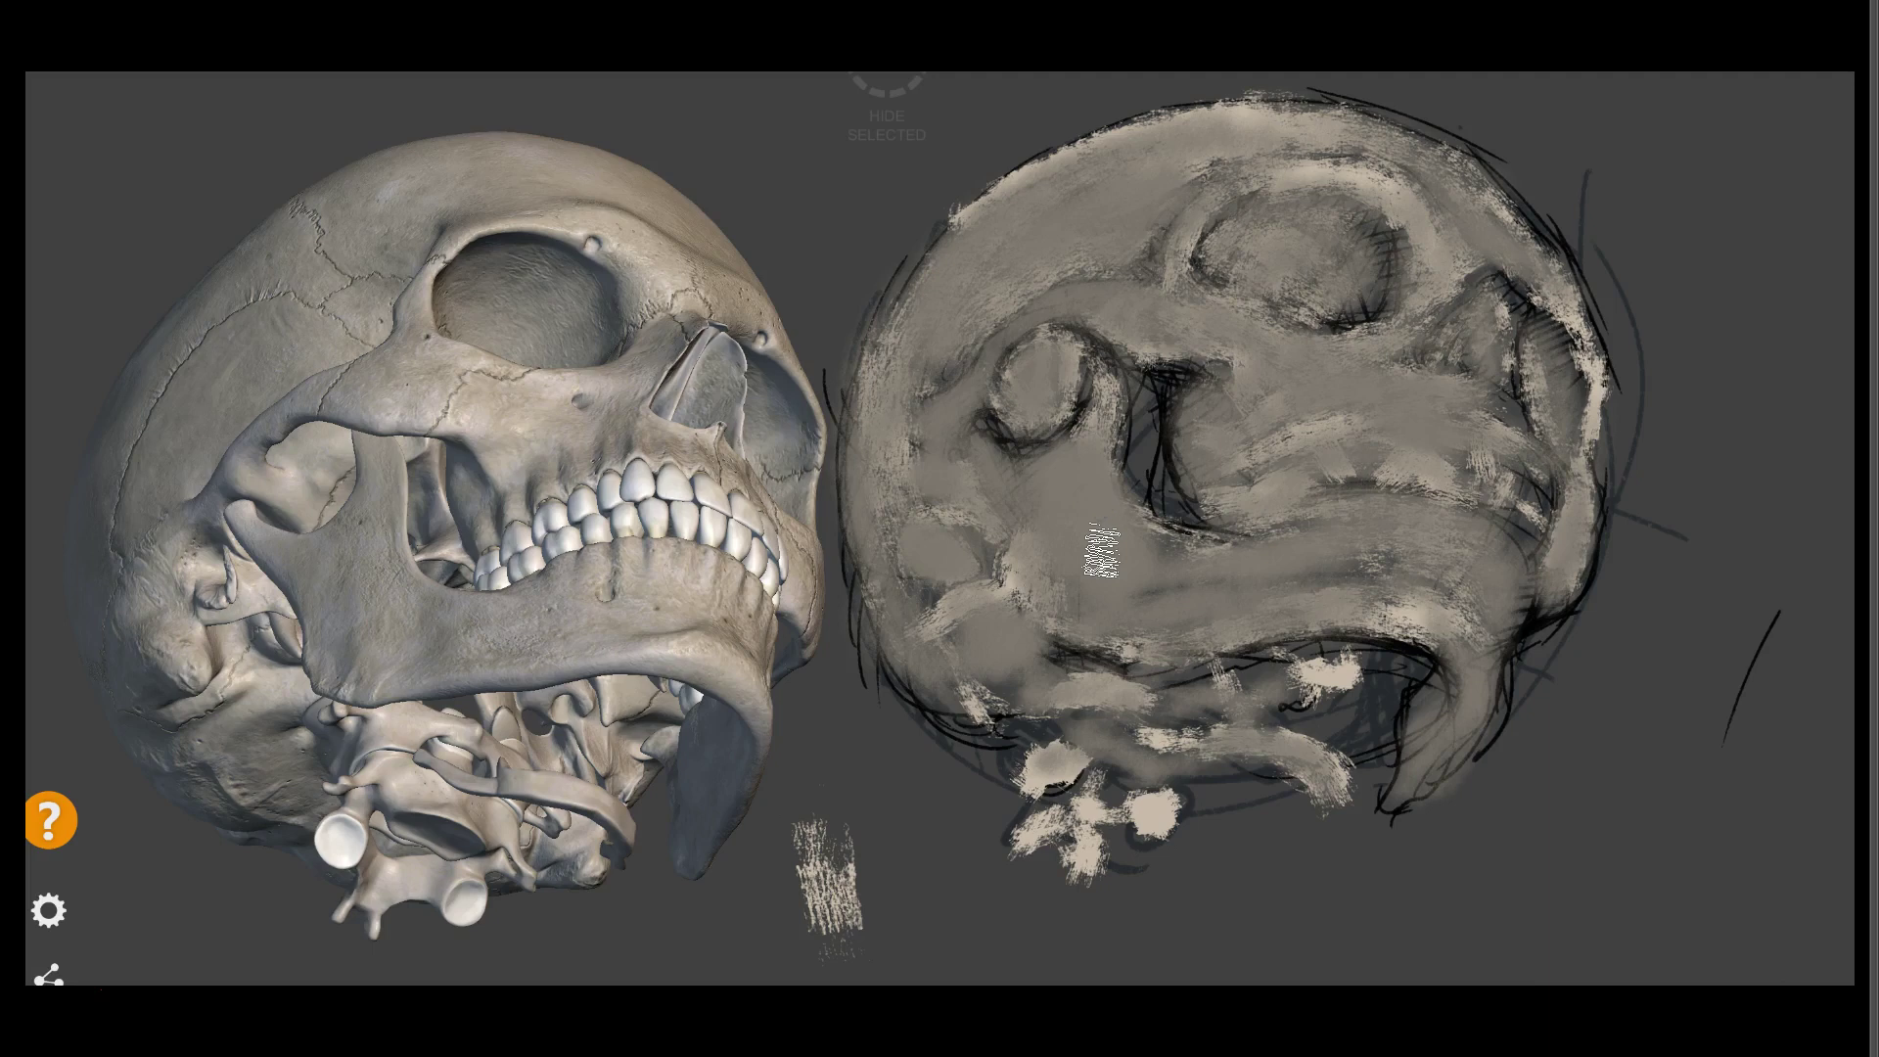
# Sample a darker tone from the 3D skull and shade the eye socket rims
pyautogui.keyDown('alt'); pyautogui.click(461, 445); pyautogui.keyUp('alt')
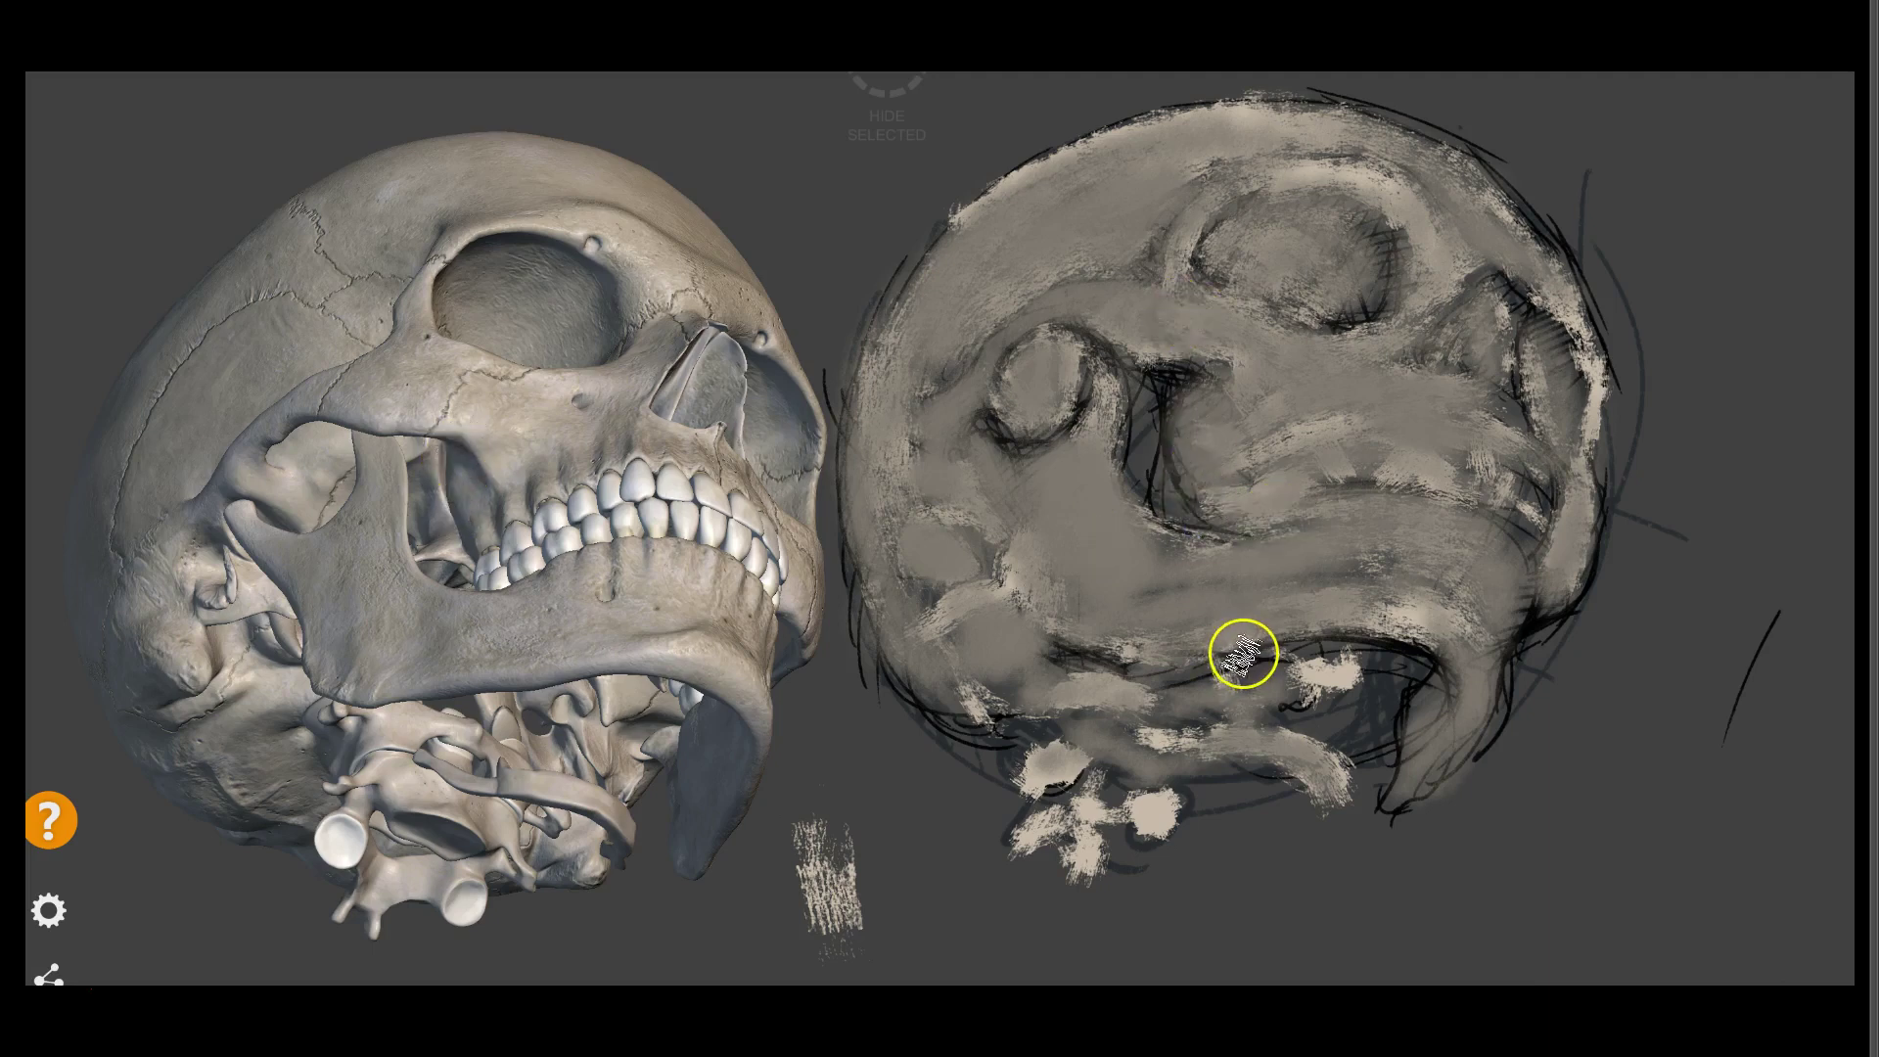
pyautogui.moveTo(979, 372); pyautogui.dragTo(1144, 355)
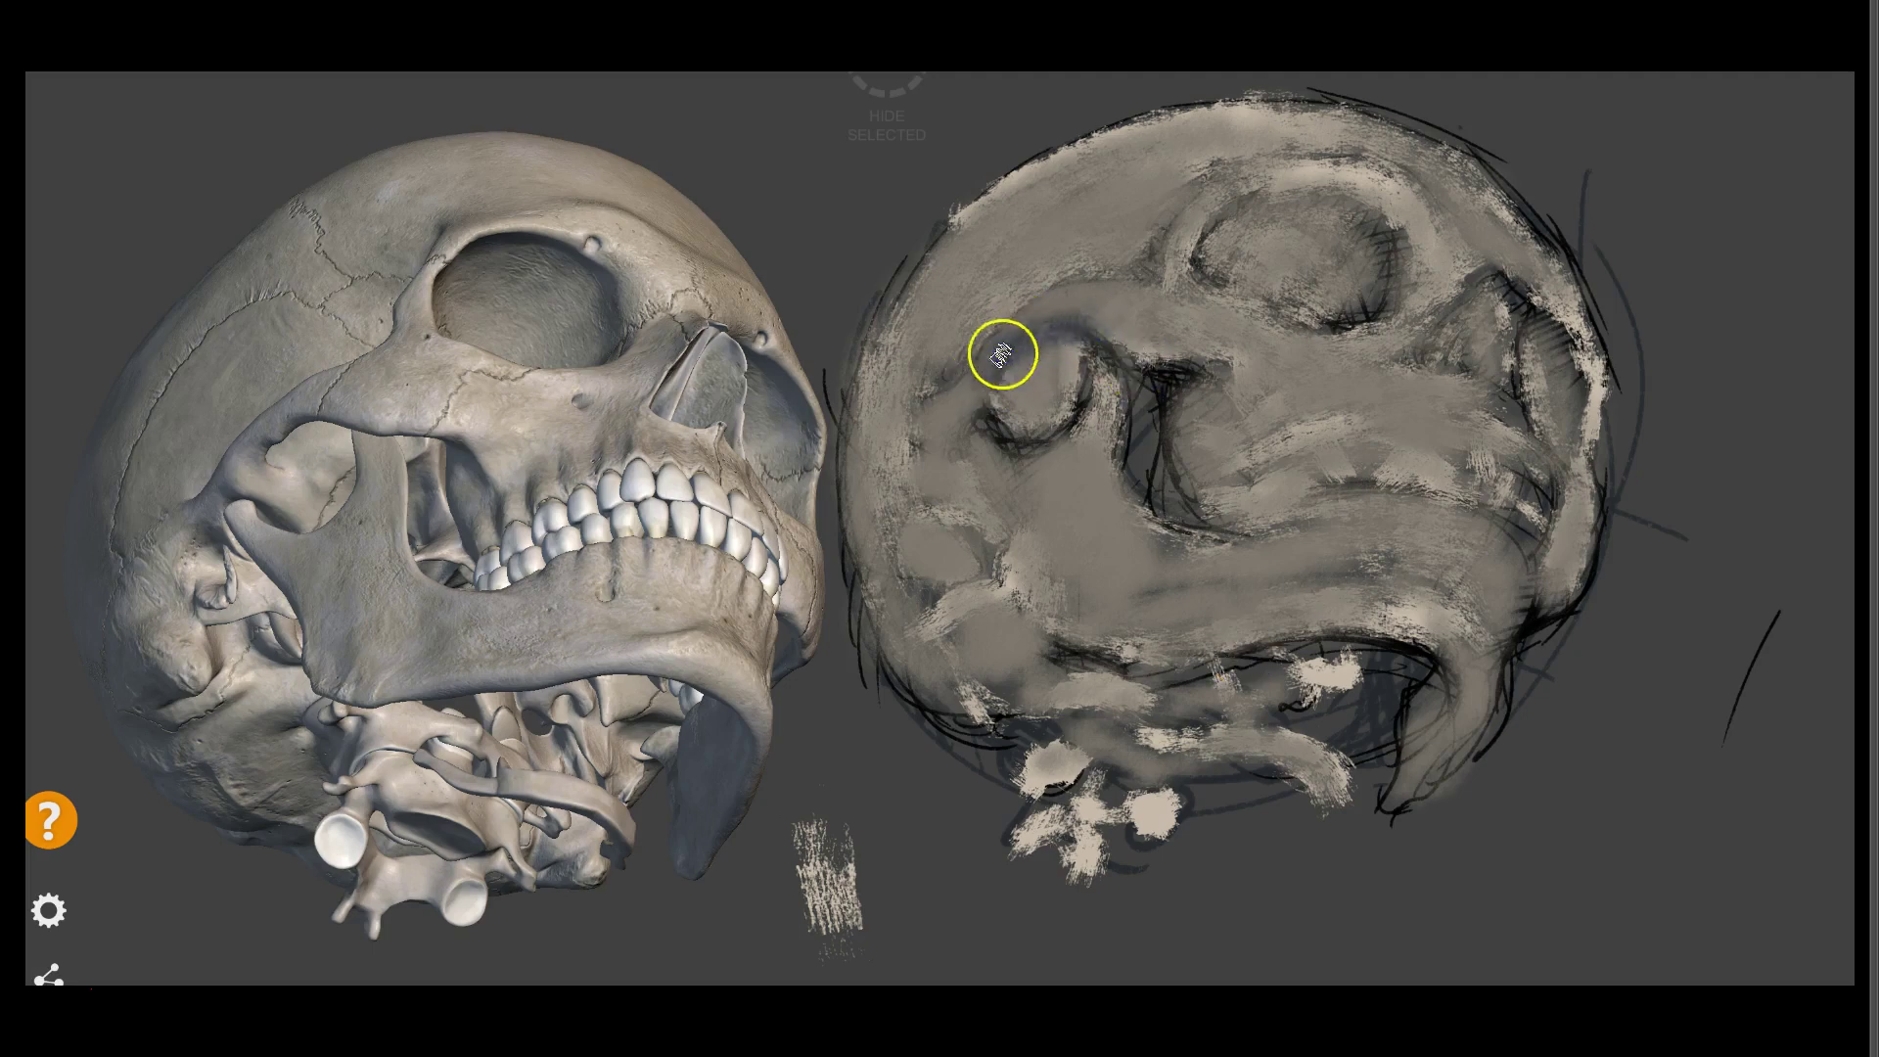
pyautogui.moveTo(1199, 240); pyautogui.dragTo(1226, 215)
pyautogui.moveTo(1385, 189)
pyautogui.mouseDown()
pyautogui.moveTo(1287, 217)
pyautogui.moveTo(1288, 189)
pyautogui.moveTo(1414, 227)
pyautogui.mouseUp()
pyautogui.moveTo(1262, 210)
pyautogui.mouseDown()
pyautogui.moveTo(1338, 185)
pyautogui.moveTo(1313, 201)
pyautogui.moveTo(1375, 333)
pyautogui.mouseUp()
# Set the foreground colour to dark blue-grey #3d424b and return to full-screen canvas
pyautogui.press('f')
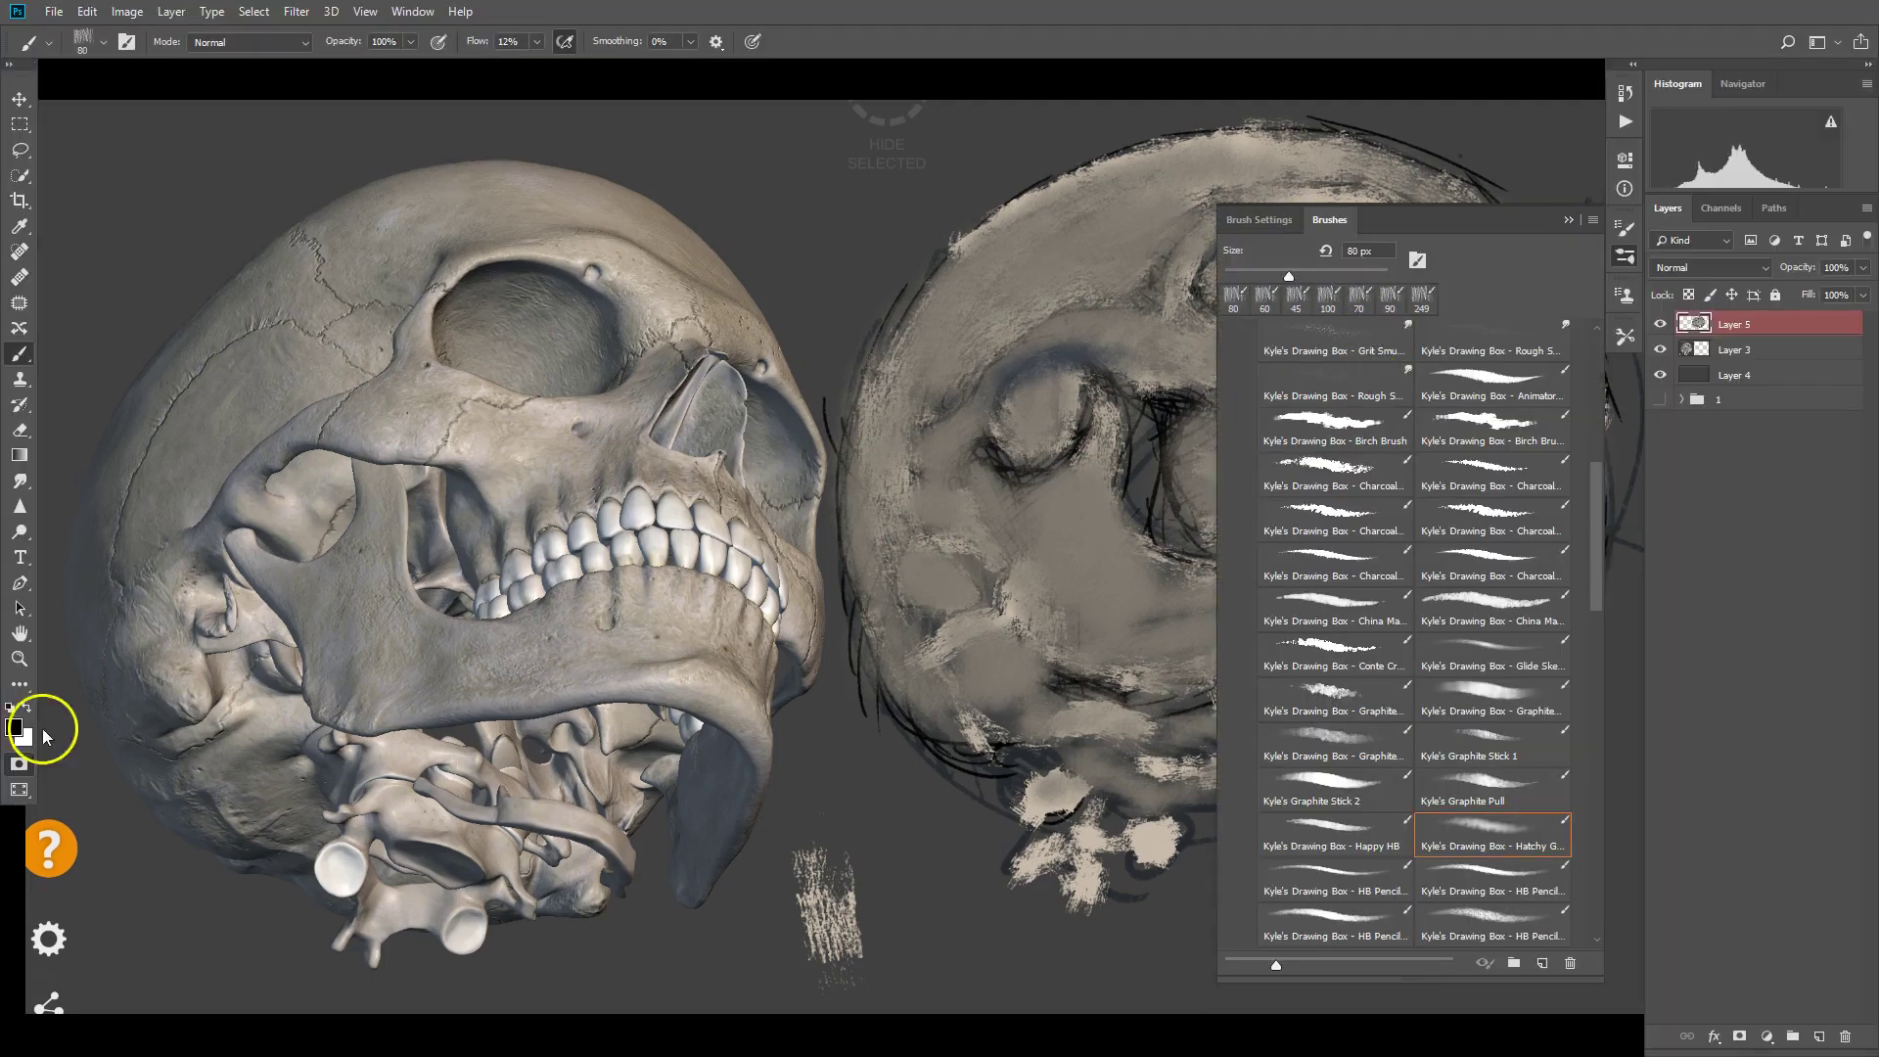
pyautogui.click(14, 726)
pyautogui.click(1125, 218)
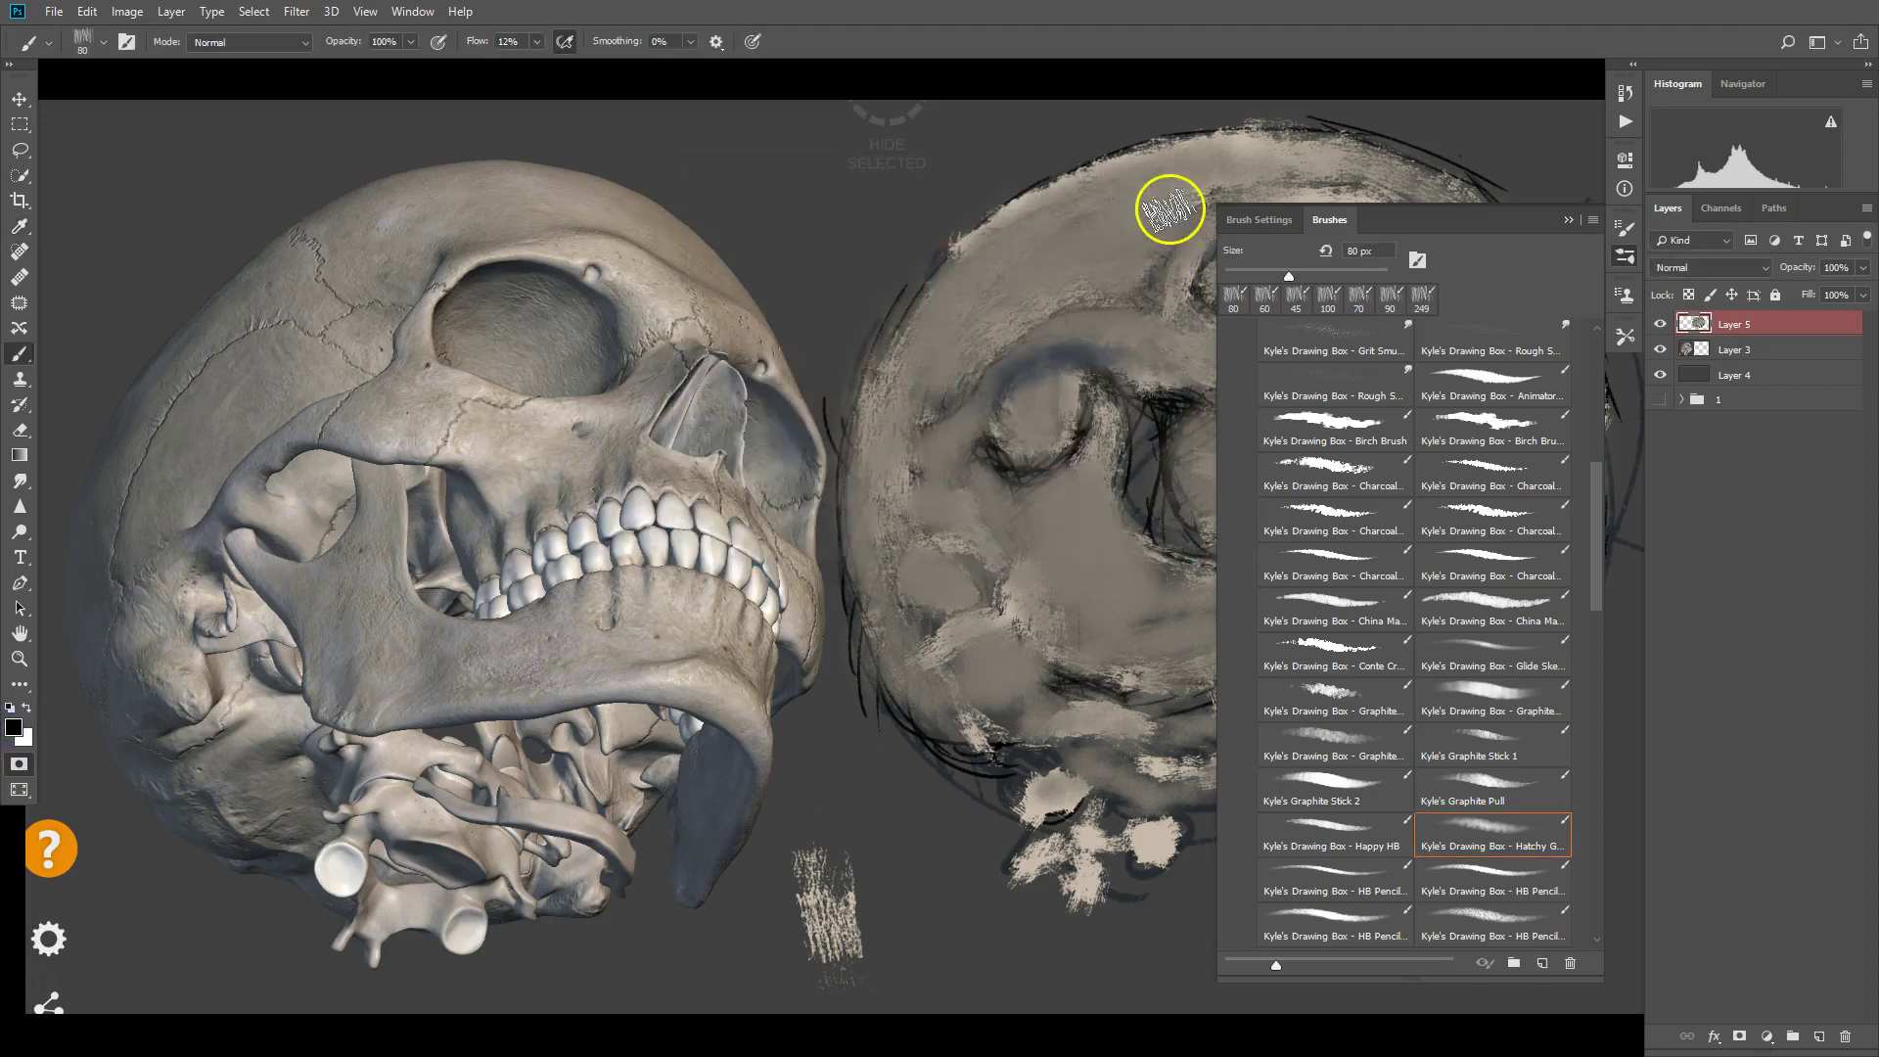
pyautogui.press('Tab')
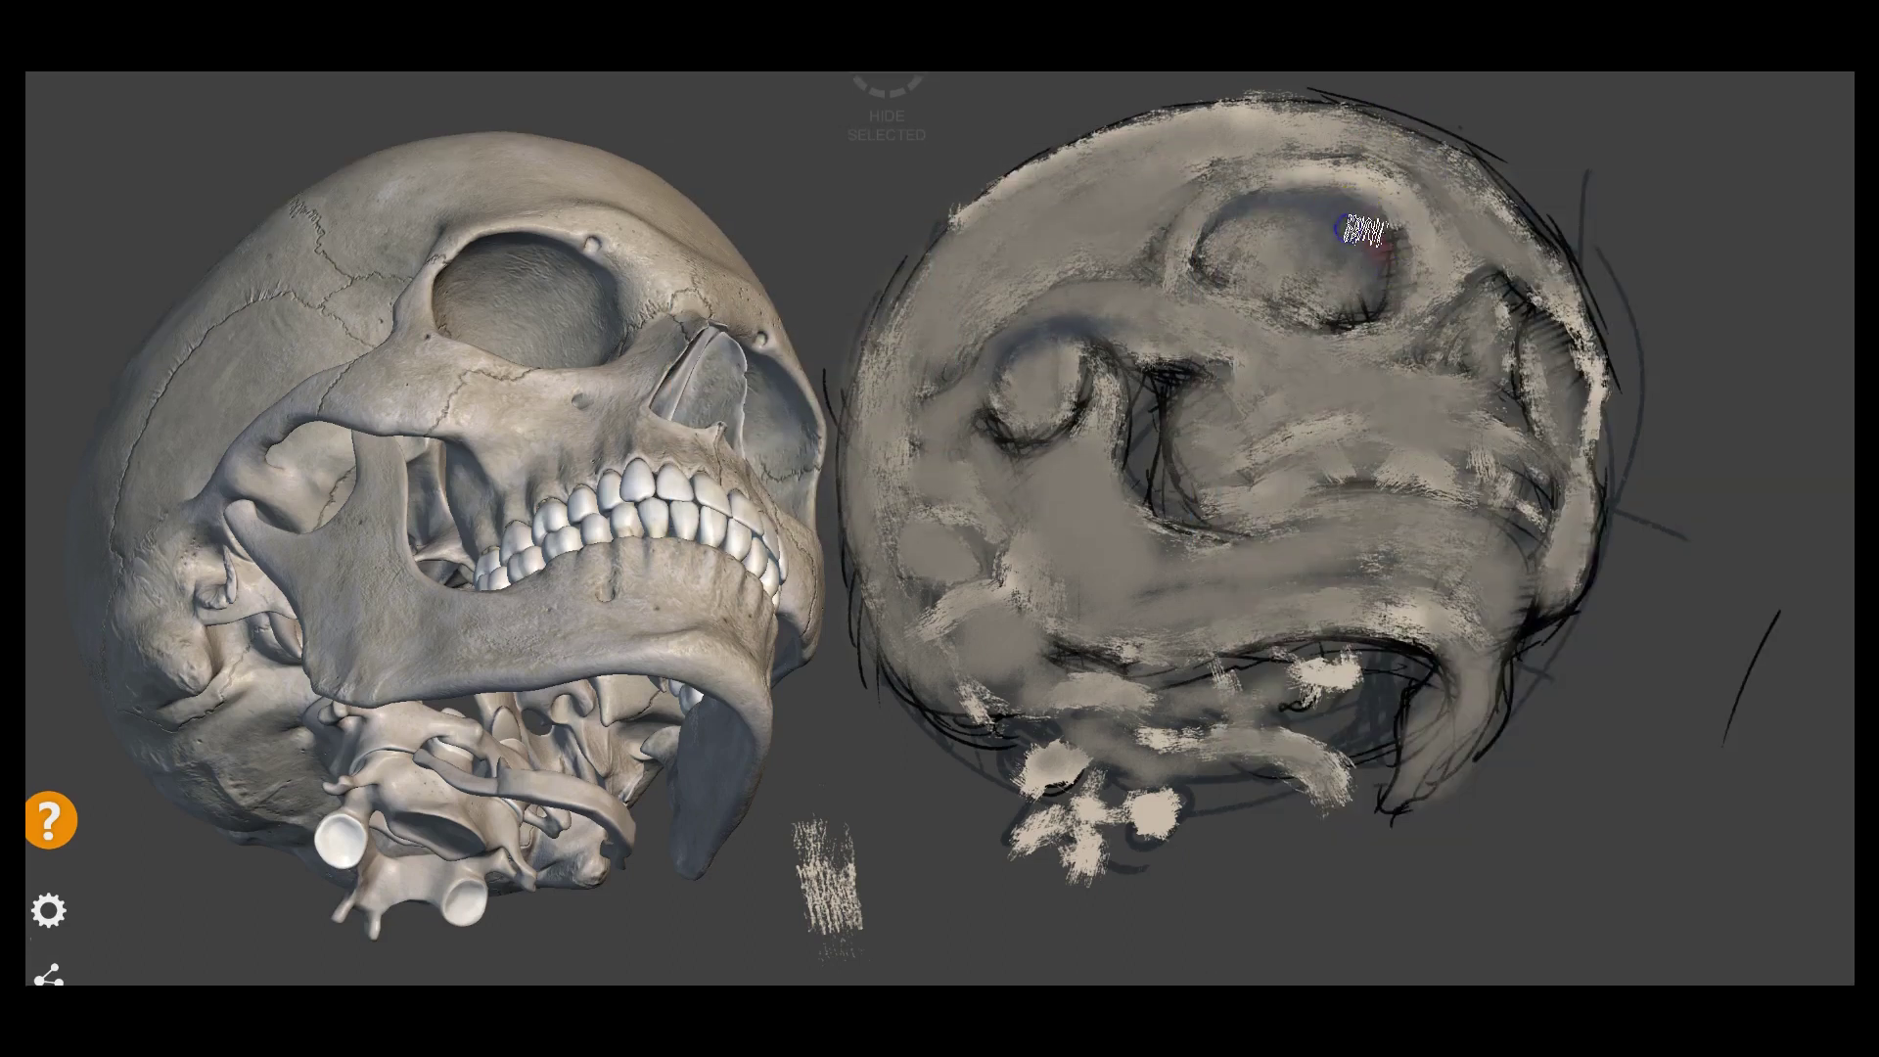
pyautogui.press('Tab')
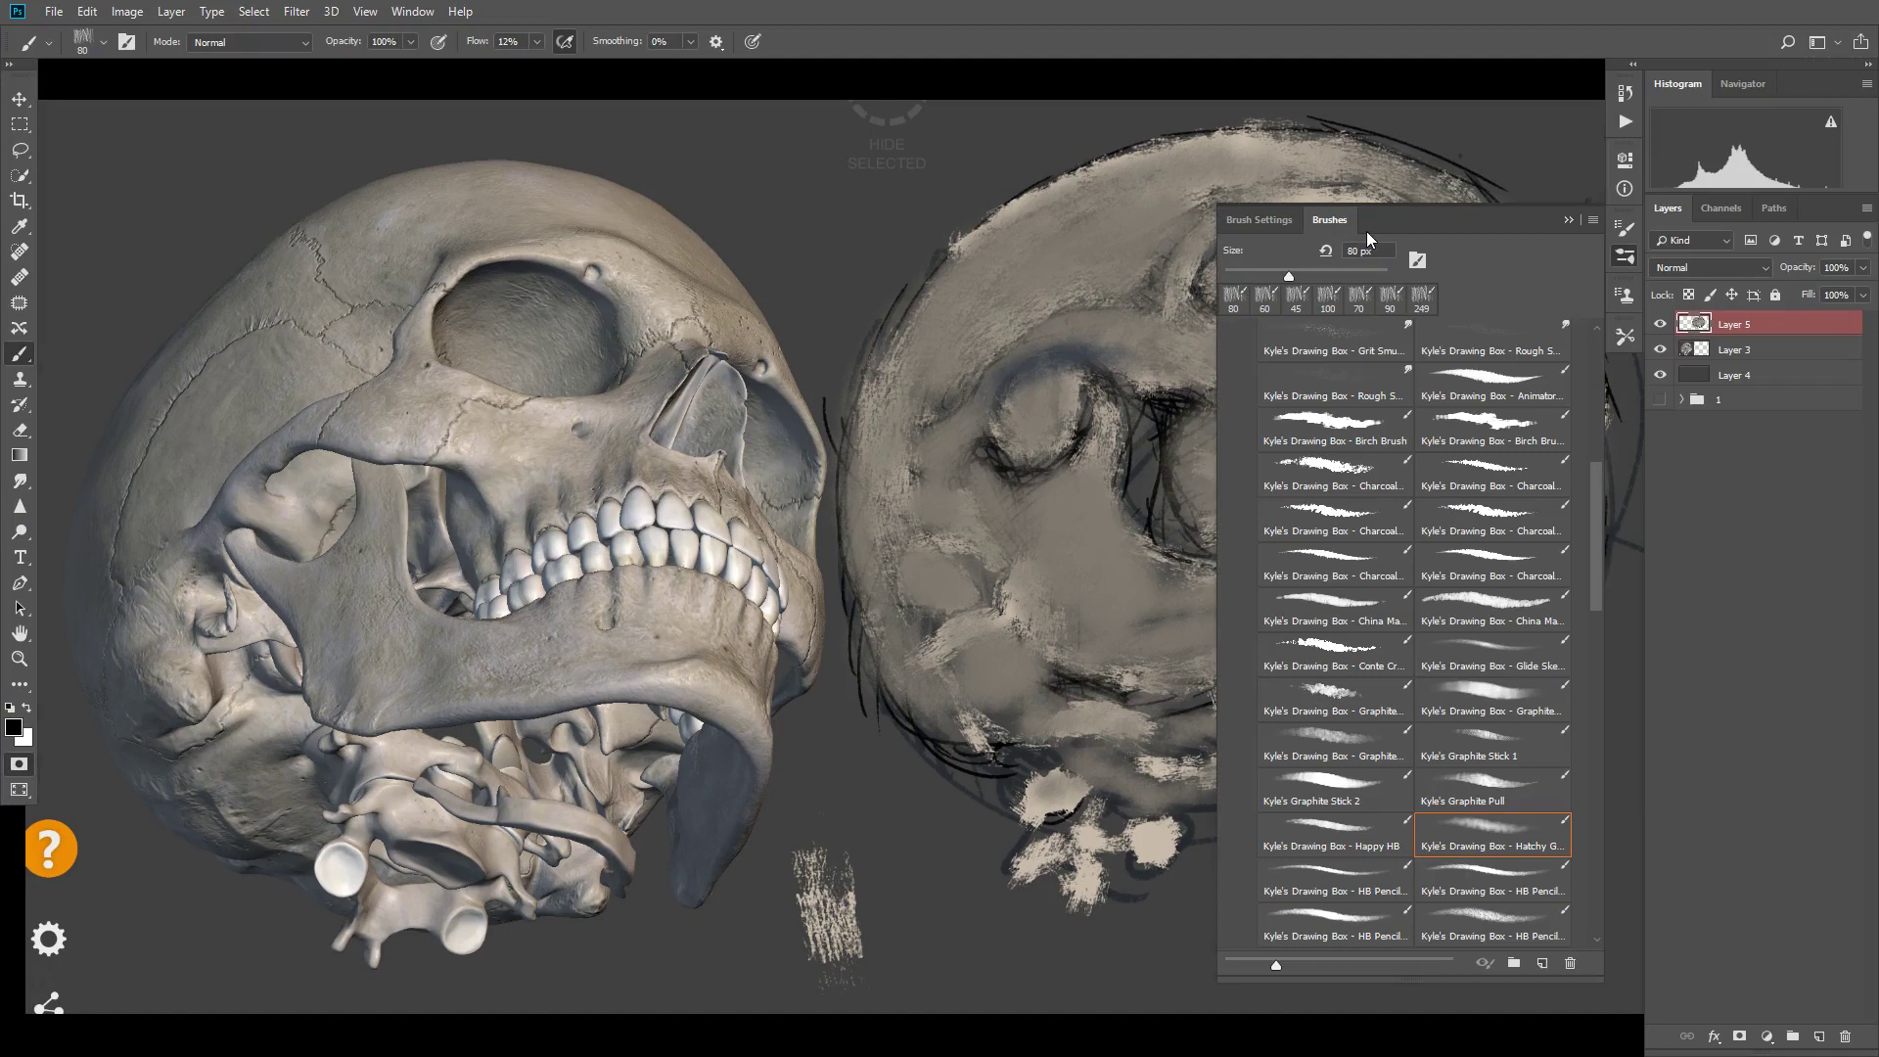
pyautogui.click(18, 764)
pyautogui.click(14, 726)
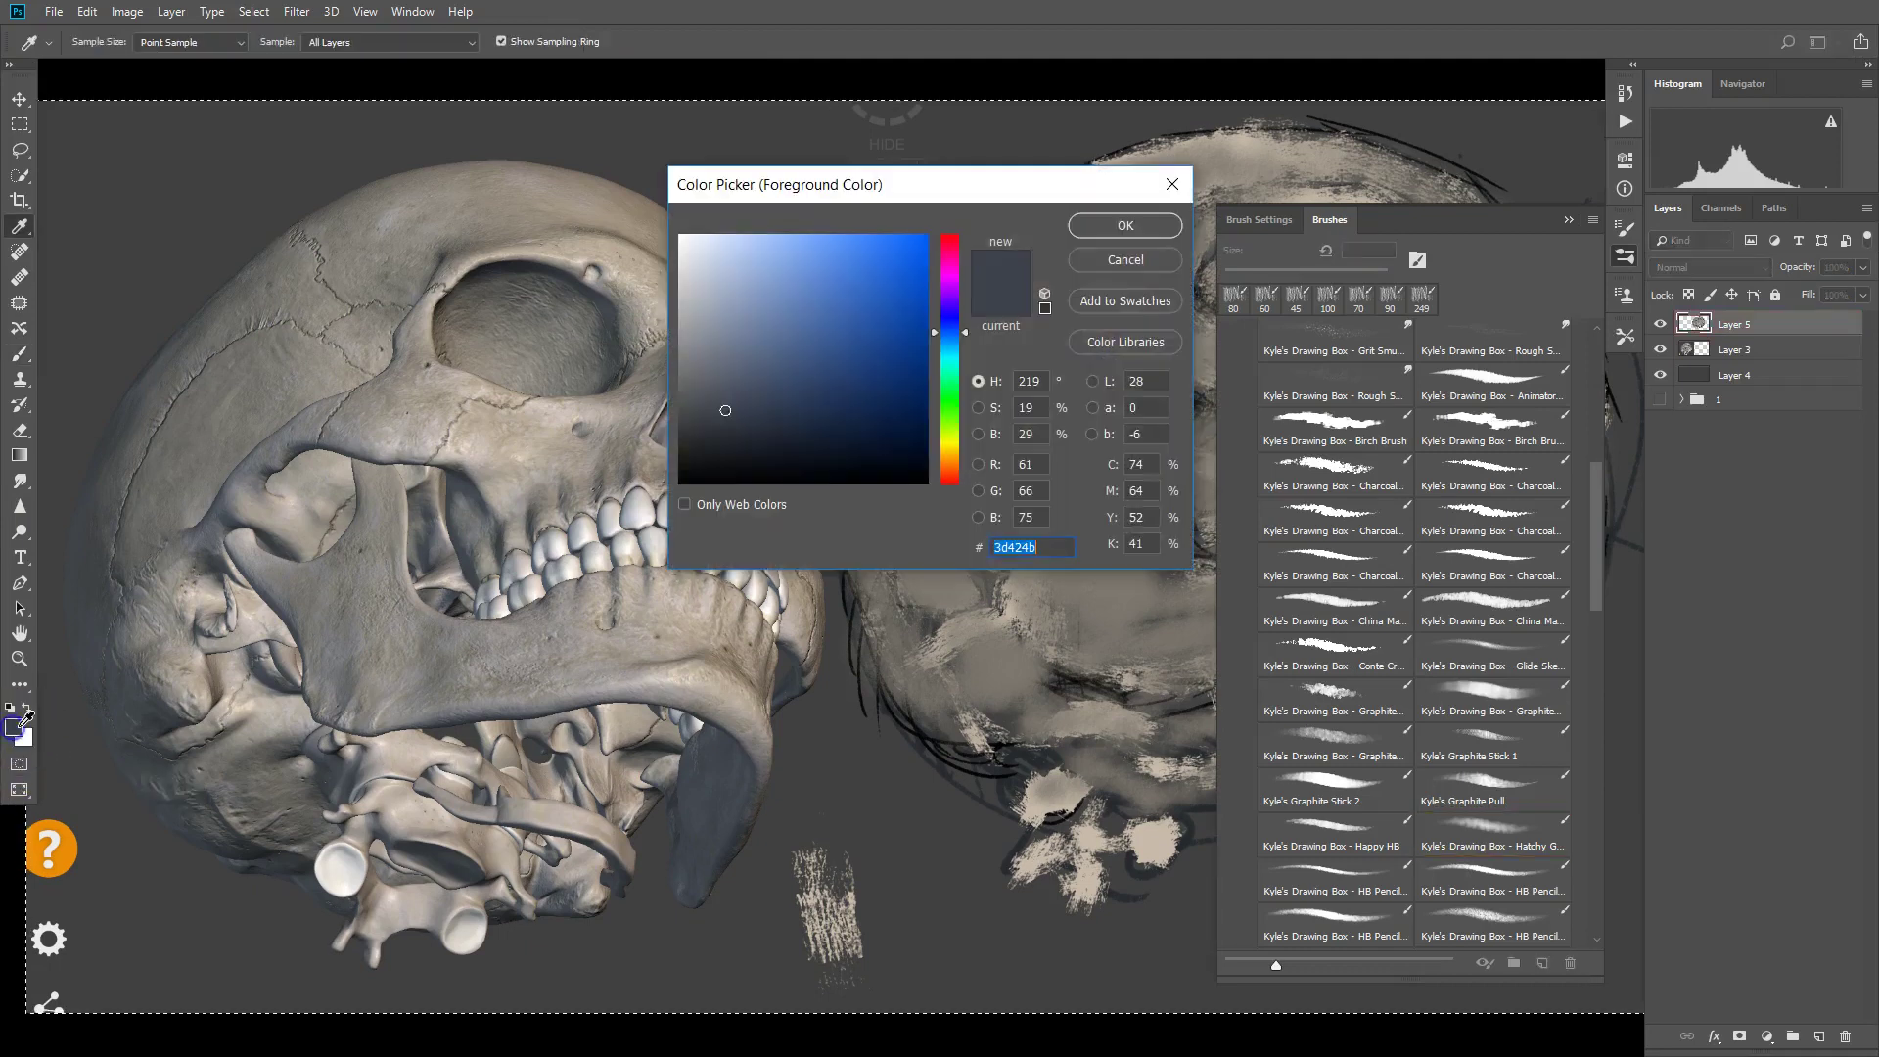
pyautogui.click(1121, 226)
pyautogui.press('Tab')
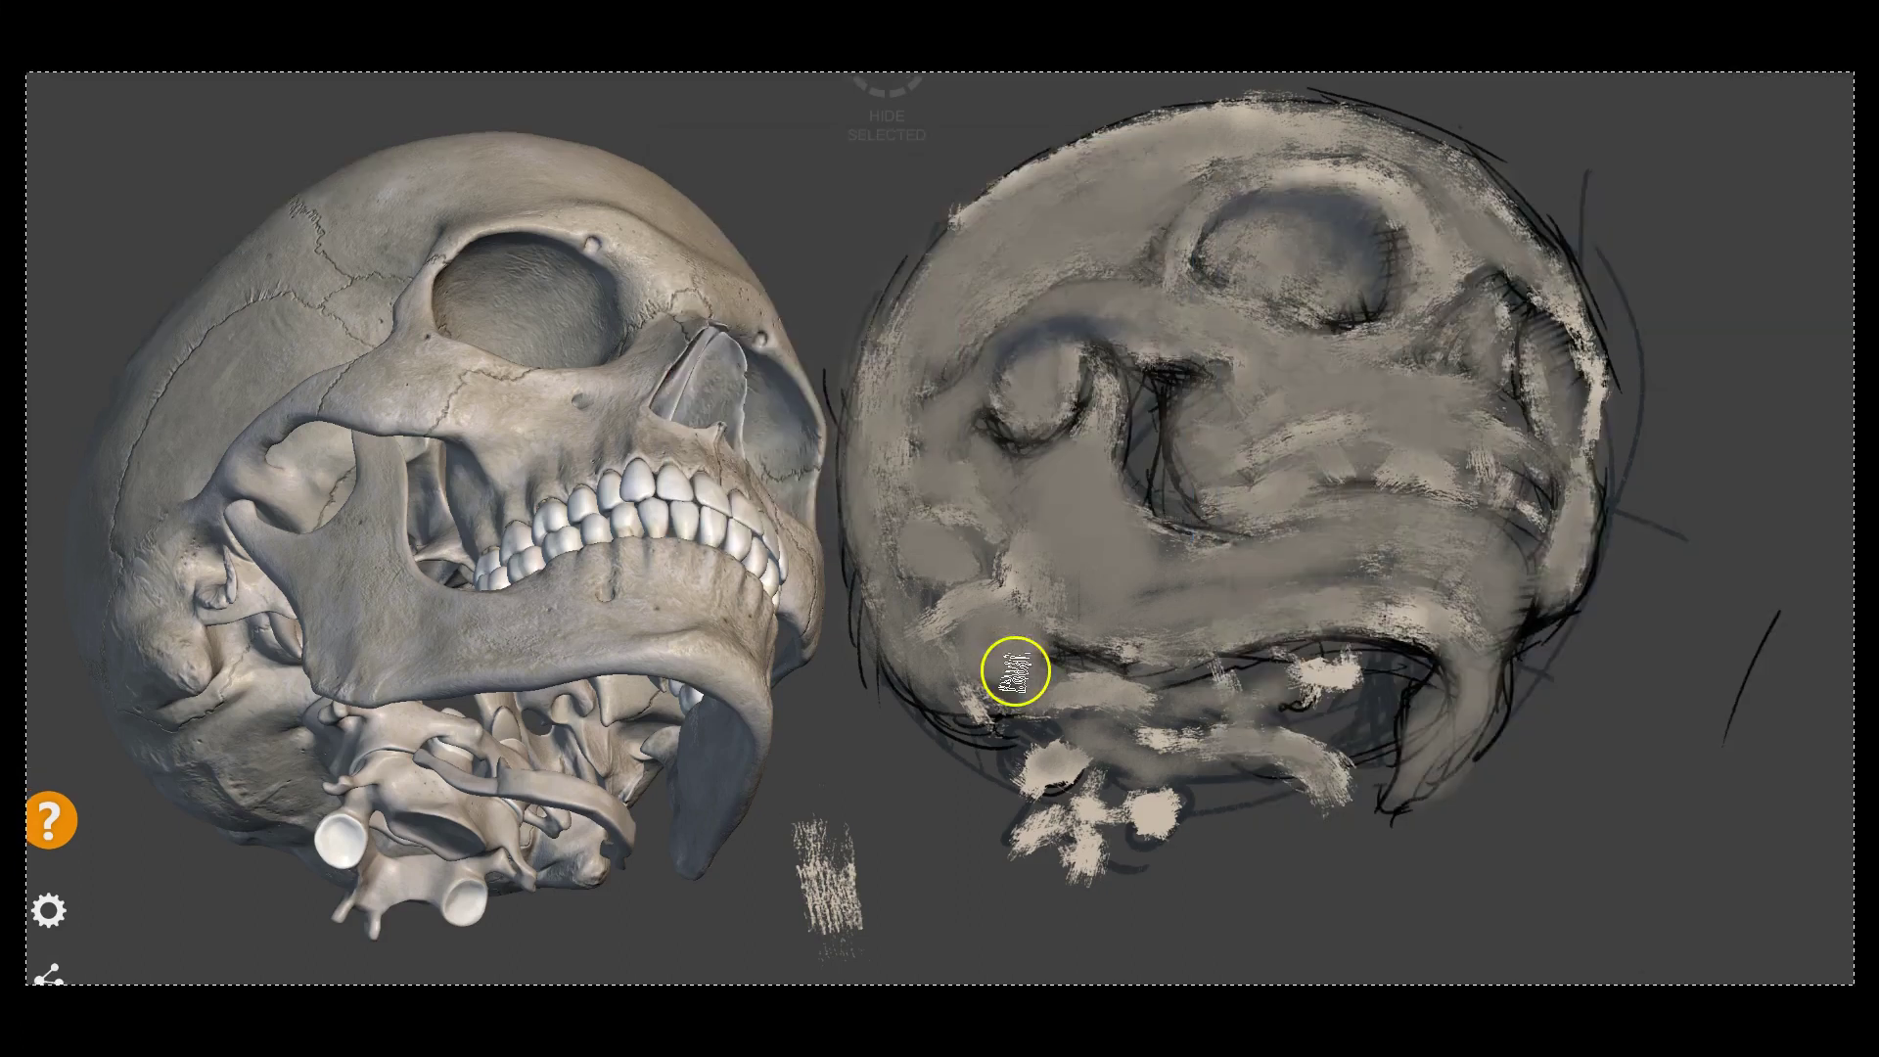
# Shade and reshape the right eye socket's rim and corners in dark blue-grey
pyautogui.moveTo(1236, 233)
pyautogui.mouseDown()
pyautogui.moveTo(1359, 285)
pyautogui.moveTo(1312, 75)
pyautogui.moveTo(1331, 209)
pyautogui.moveTo(1400, 279)
pyautogui.moveTo(1313, 177)
pyautogui.moveTo(1364, 302)
pyautogui.moveTo(1330, 246)
pyautogui.moveTo(1230, 226)
pyautogui.moveTo(1354, 240)
pyautogui.mouseUp()
pyautogui.moveTo(1313, 315)
pyautogui.mouseDown()
pyautogui.moveTo(1192, 157)
pyautogui.moveTo(1220, 147)
pyautogui.mouseUp()
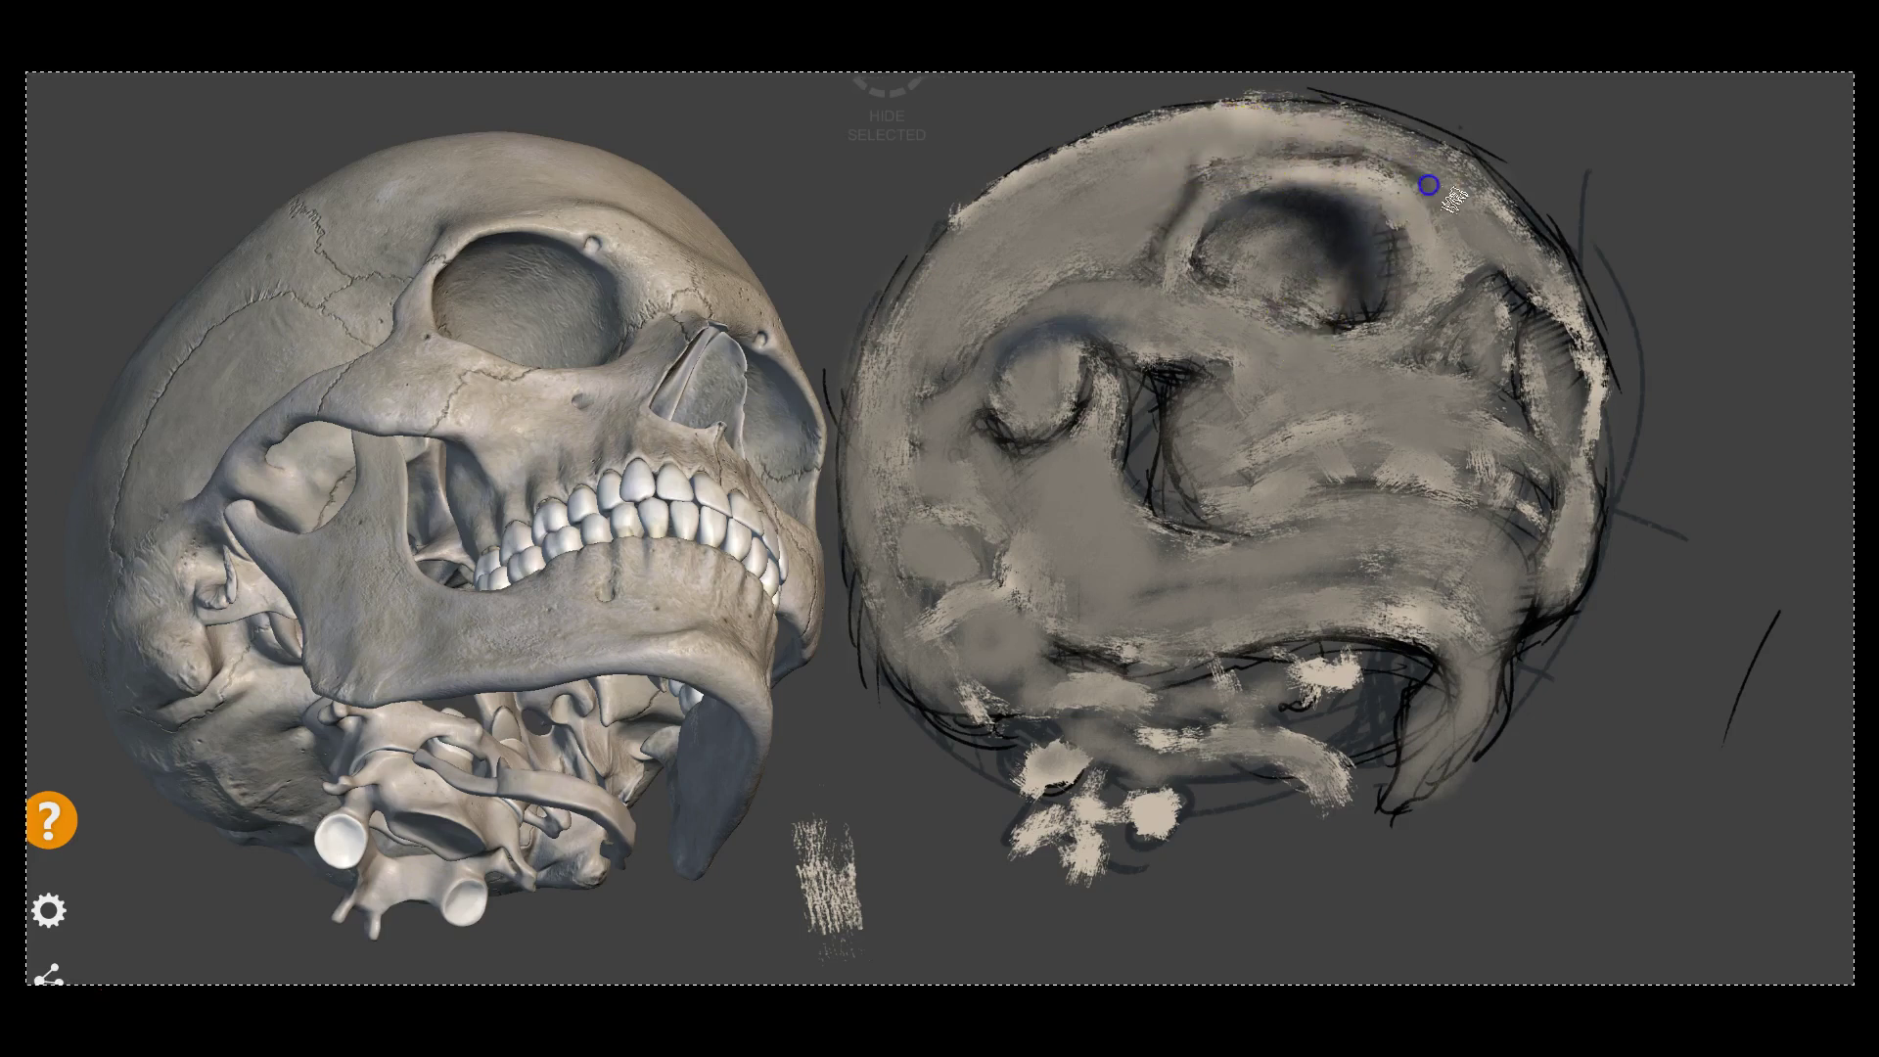
pyautogui.moveTo(1481, 239); pyautogui.dragTo(1455, 218)
pyautogui.moveTo(1393, 150); pyautogui.dragTo(1351, 139)
pyautogui.moveTo(1481, 306)
pyautogui.mouseDown()
pyautogui.moveTo(1452, 268)
pyautogui.moveTo(1419, 311)
pyautogui.mouseUp()
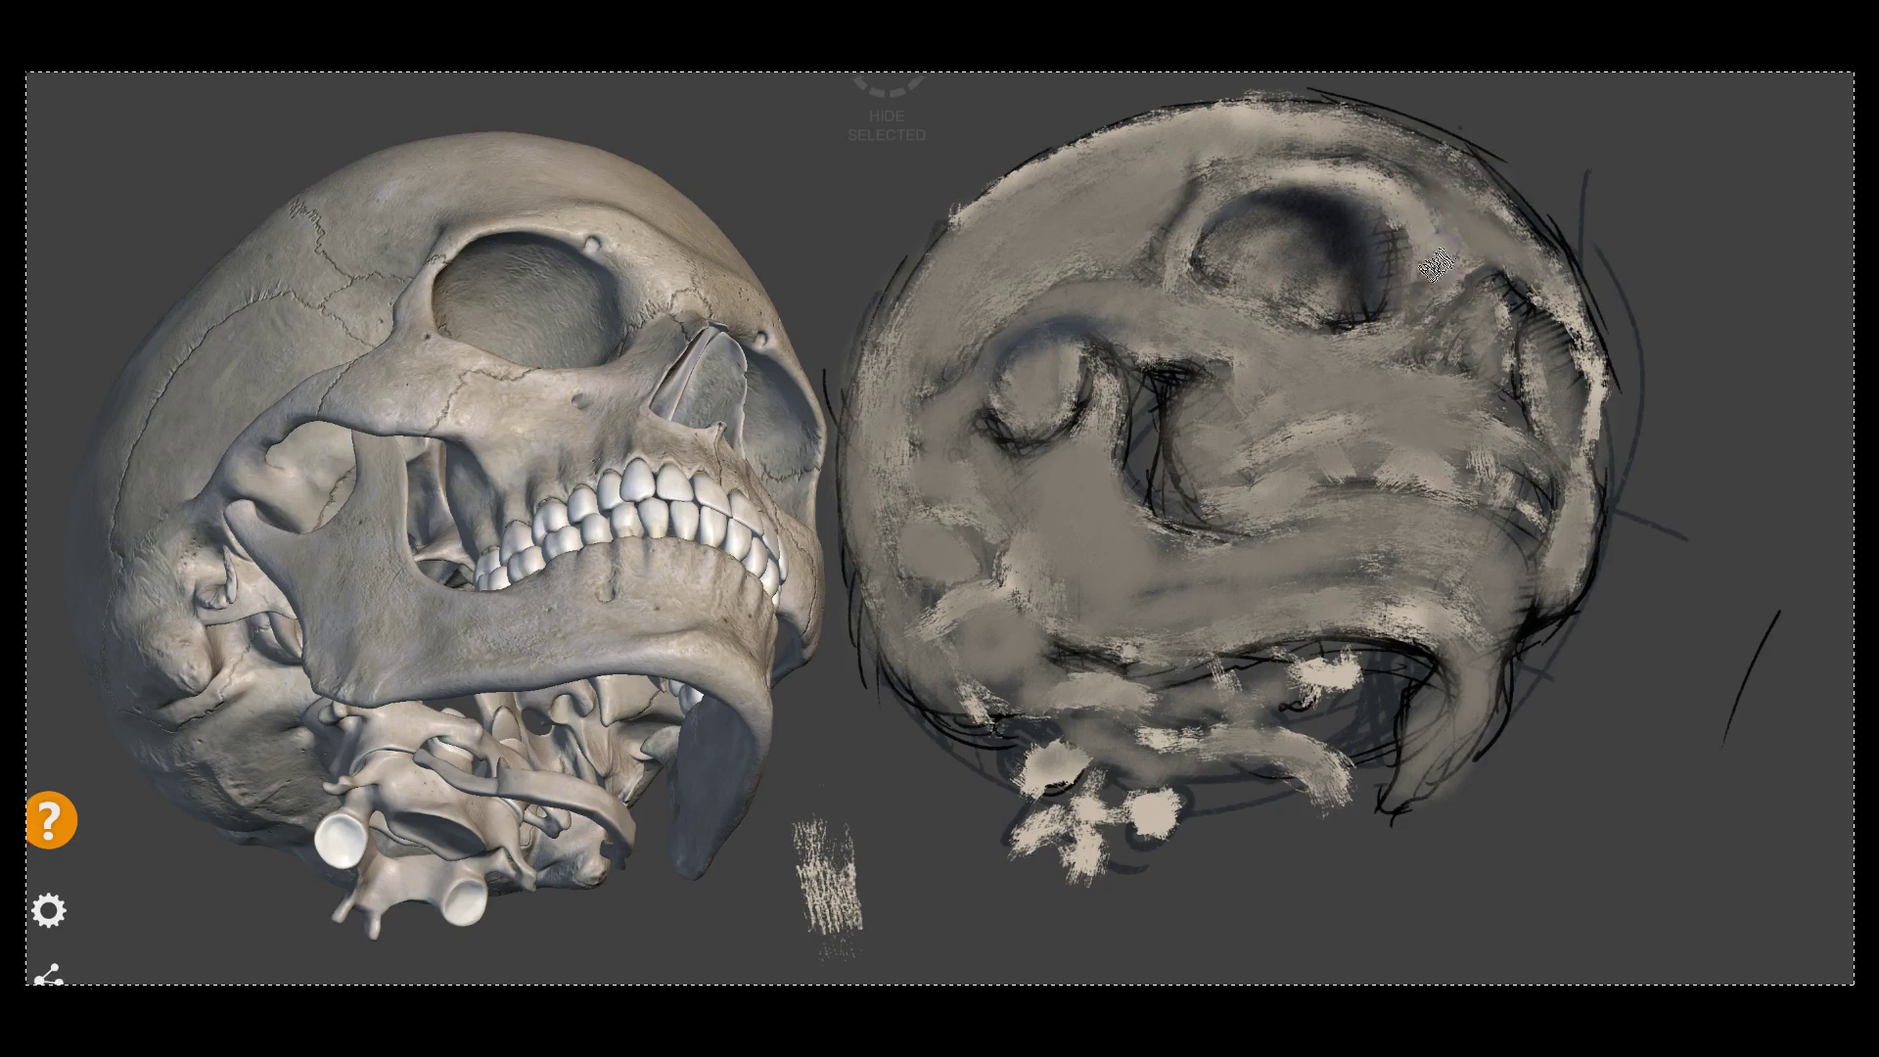
pyautogui.moveTo(1474, 245)
pyautogui.mouseDown()
pyautogui.moveTo(1393, 365)
pyautogui.moveTo(1485, 297)
pyautogui.moveTo(1418, 339)
pyautogui.mouseUp()
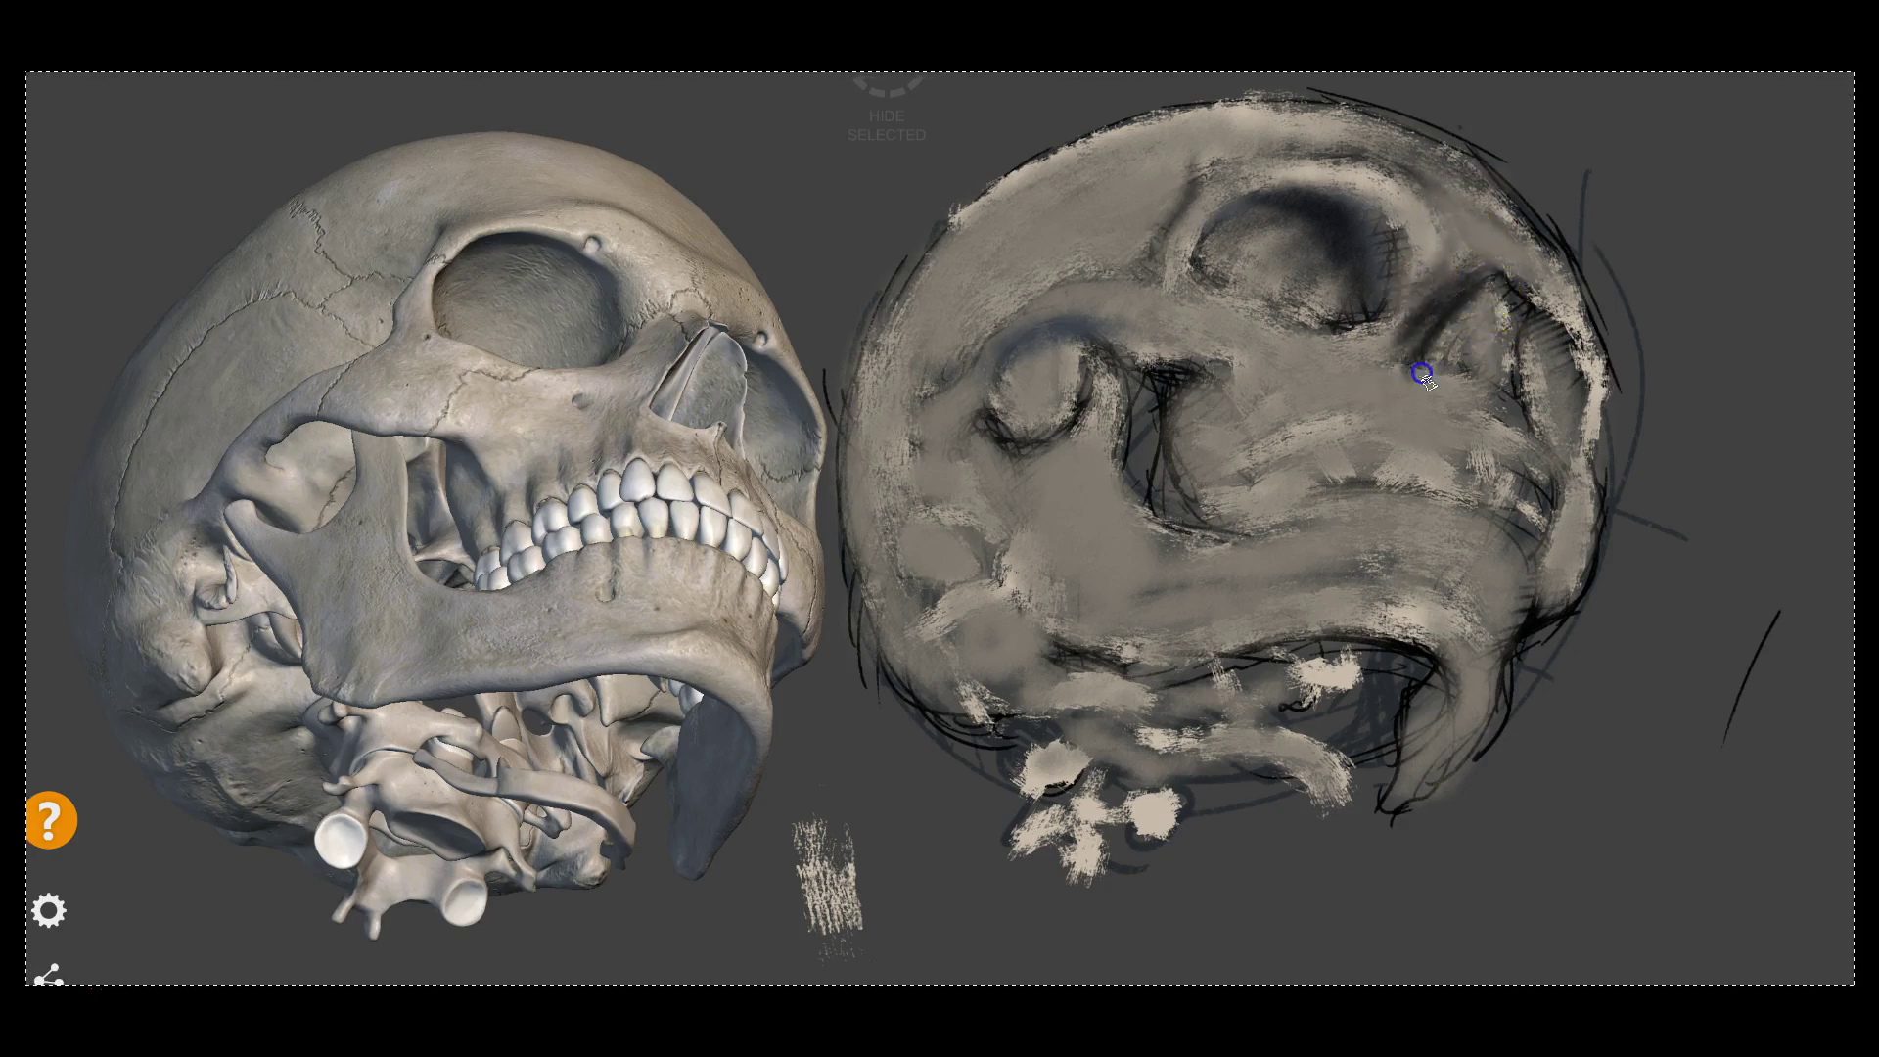
pyautogui.moveTo(1530, 320)
pyautogui.mouseDown()
pyautogui.moveTo(1535, 373)
pyautogui.moveTo(1560, 323)
pyautogui.moveTo(1544, 314)
pyautogui.moveTo(1552, 432)
pyautogui.mouseUp()
pyautogui.moveTo(1522, 230)
pyautogui.mouseDown()
pyautogui.moveTo(1586, 369)
pyautogui.moveTo(1565, 415)
pyautogui.mouseUp()
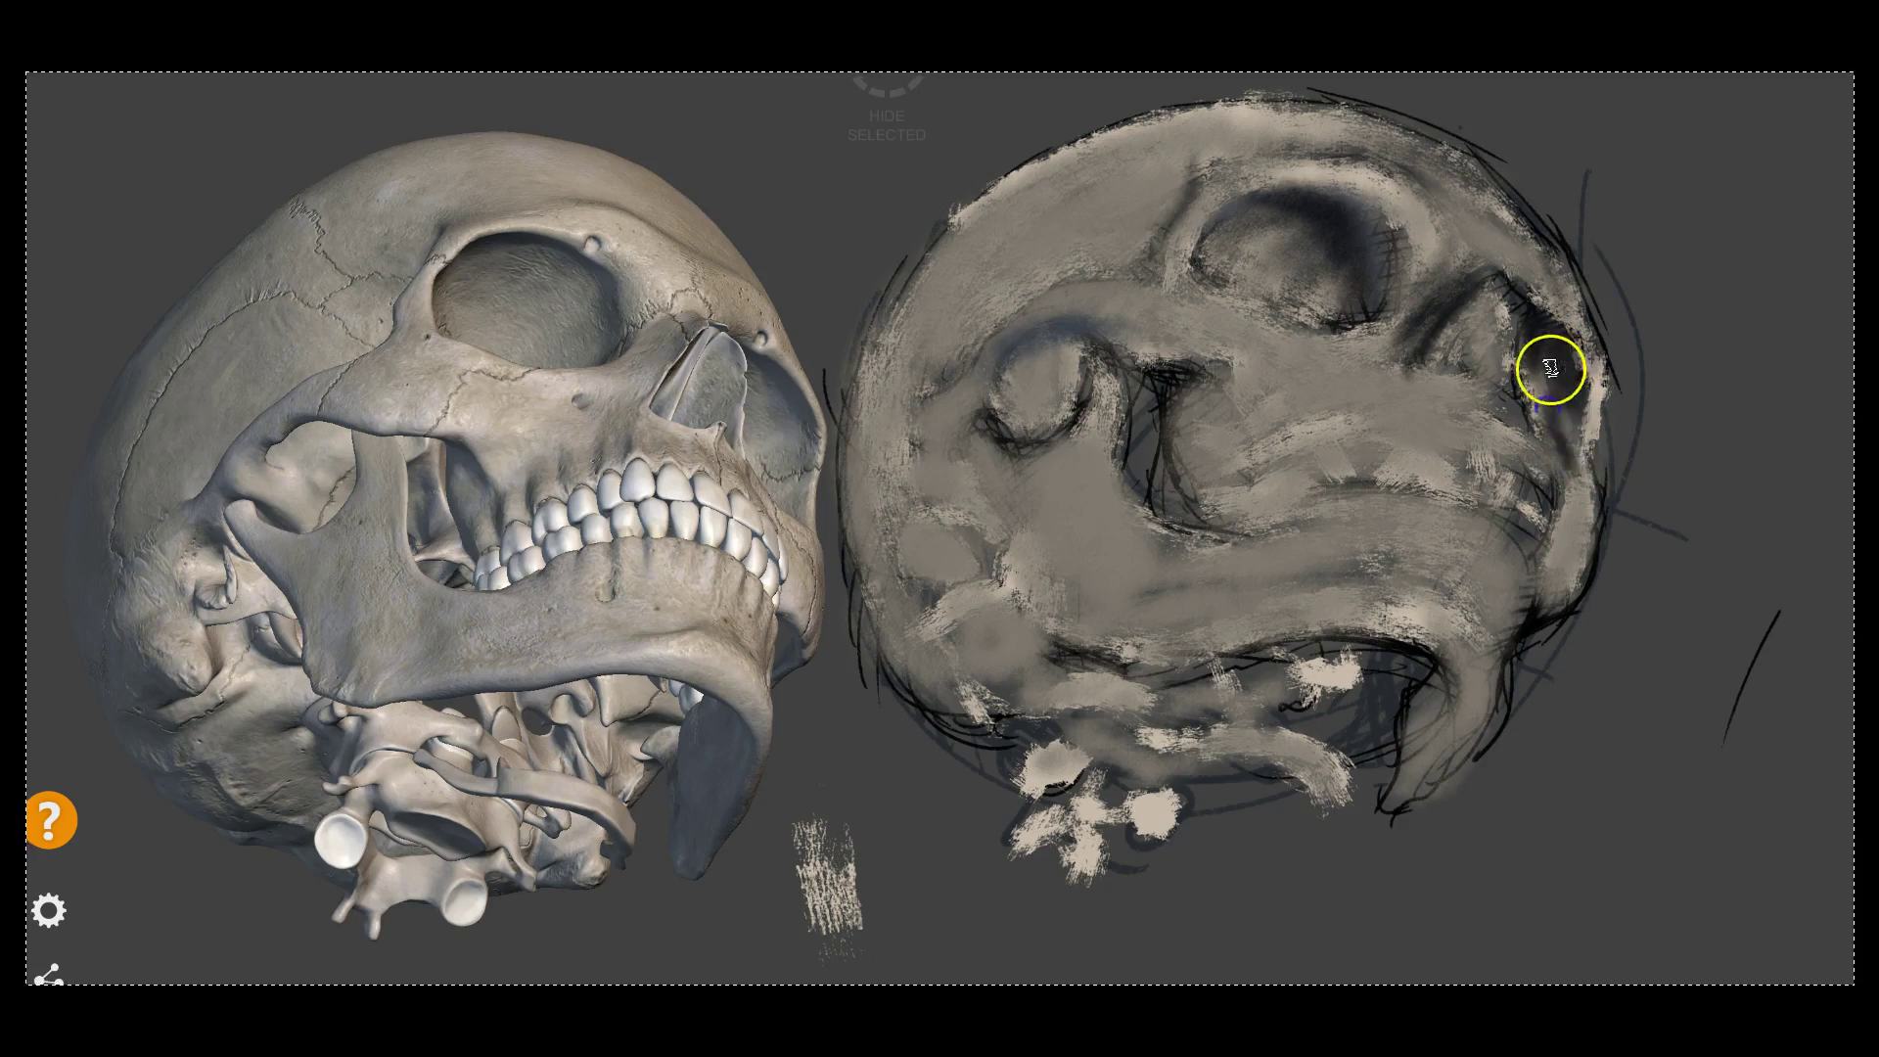
pyautogui.moveTo(1445, 332); pyautogui.dragTo(1585, 302)
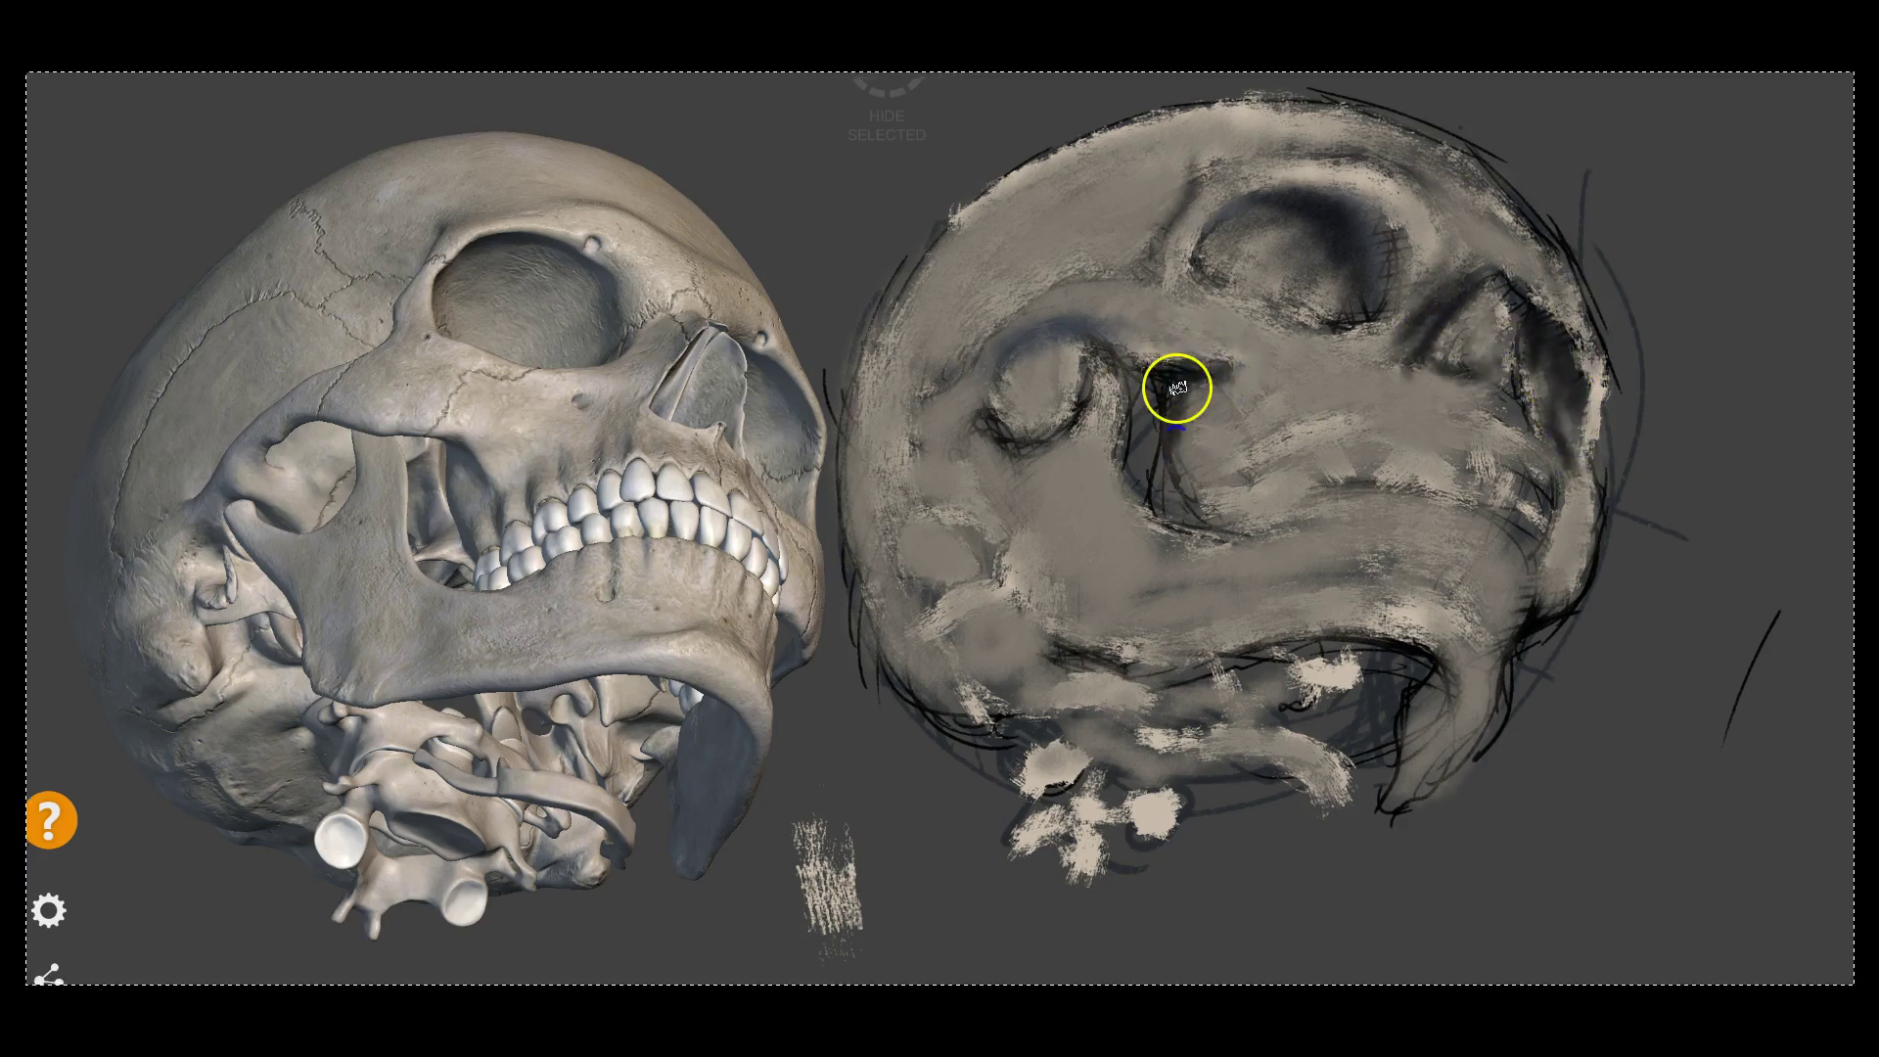
# Darken the inner, upper and lower rims of the left eye socket
pyautogui.moveTo(1178, 383); pyautogui.dragTo(1206, 431)
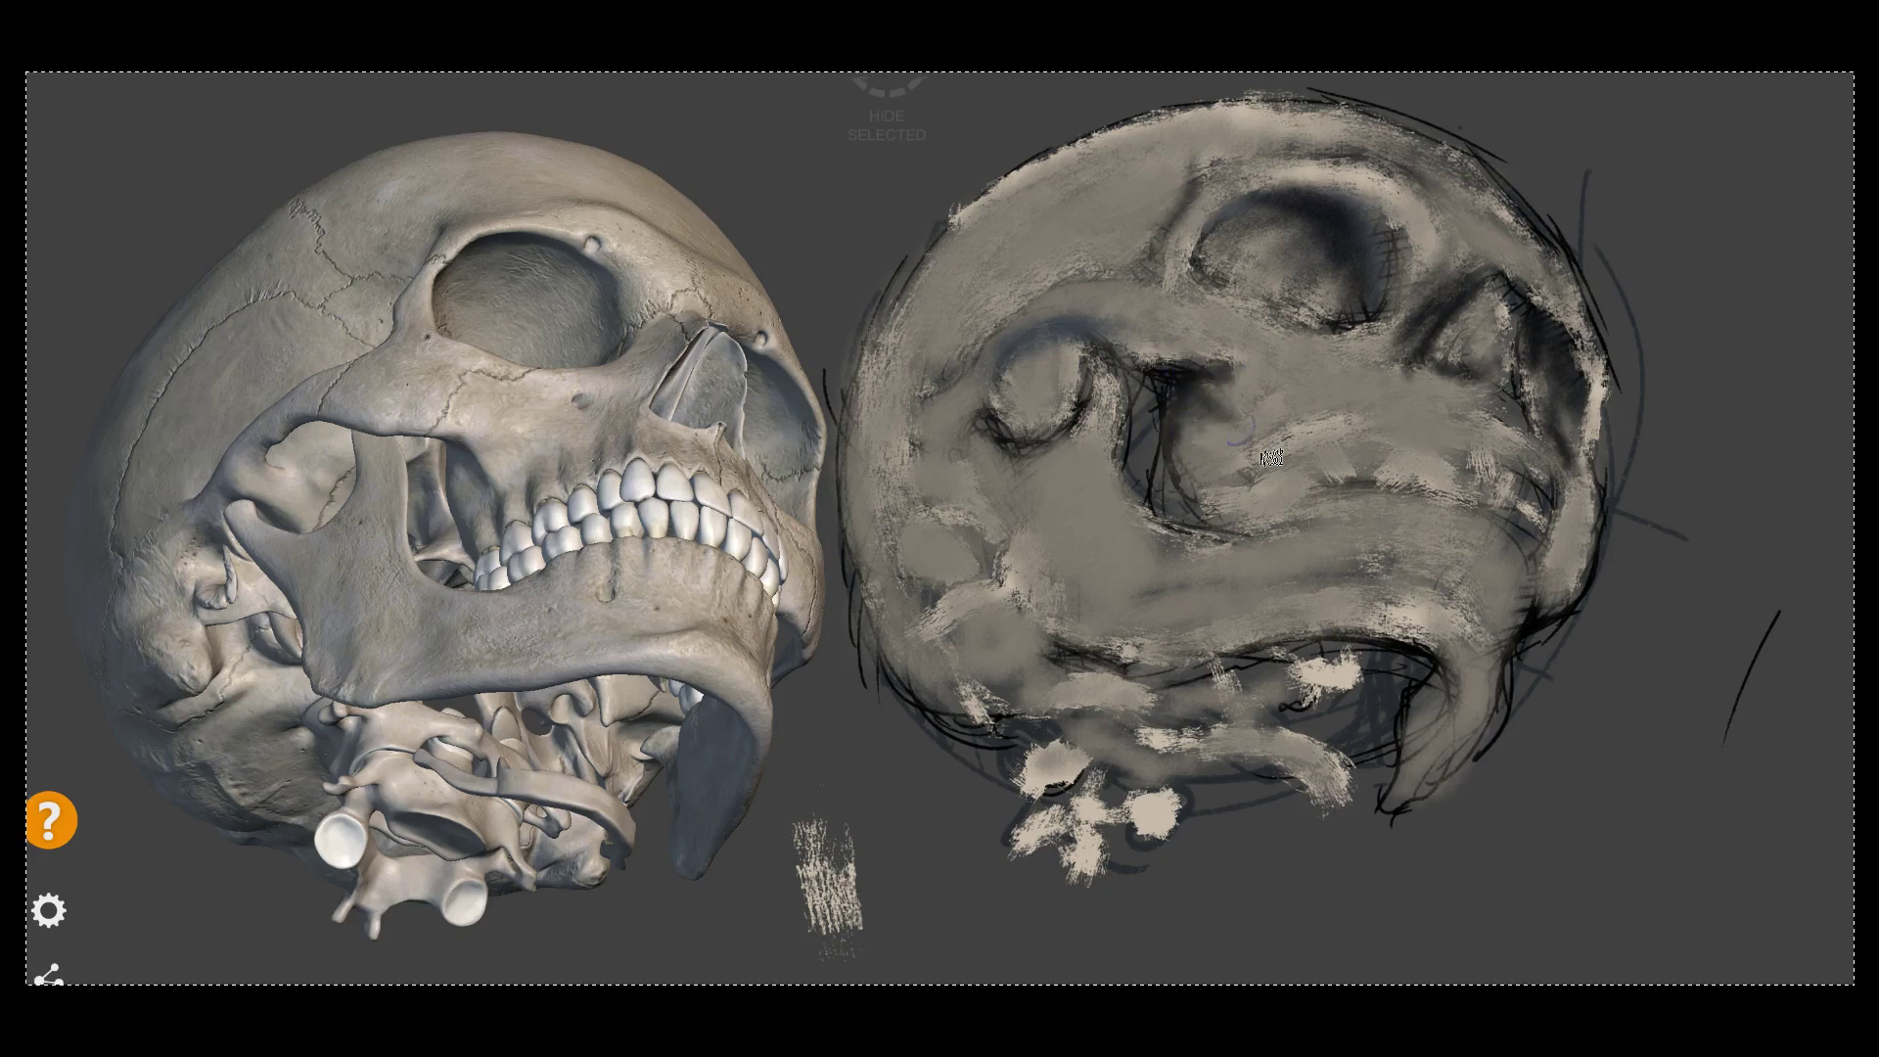
pyautogui.moveTo(1101, 353); pyautogui.dragTo(1093, 337)
pyautogui.moveTo(998, 409); pyautogui.dragTo(1090, 310)
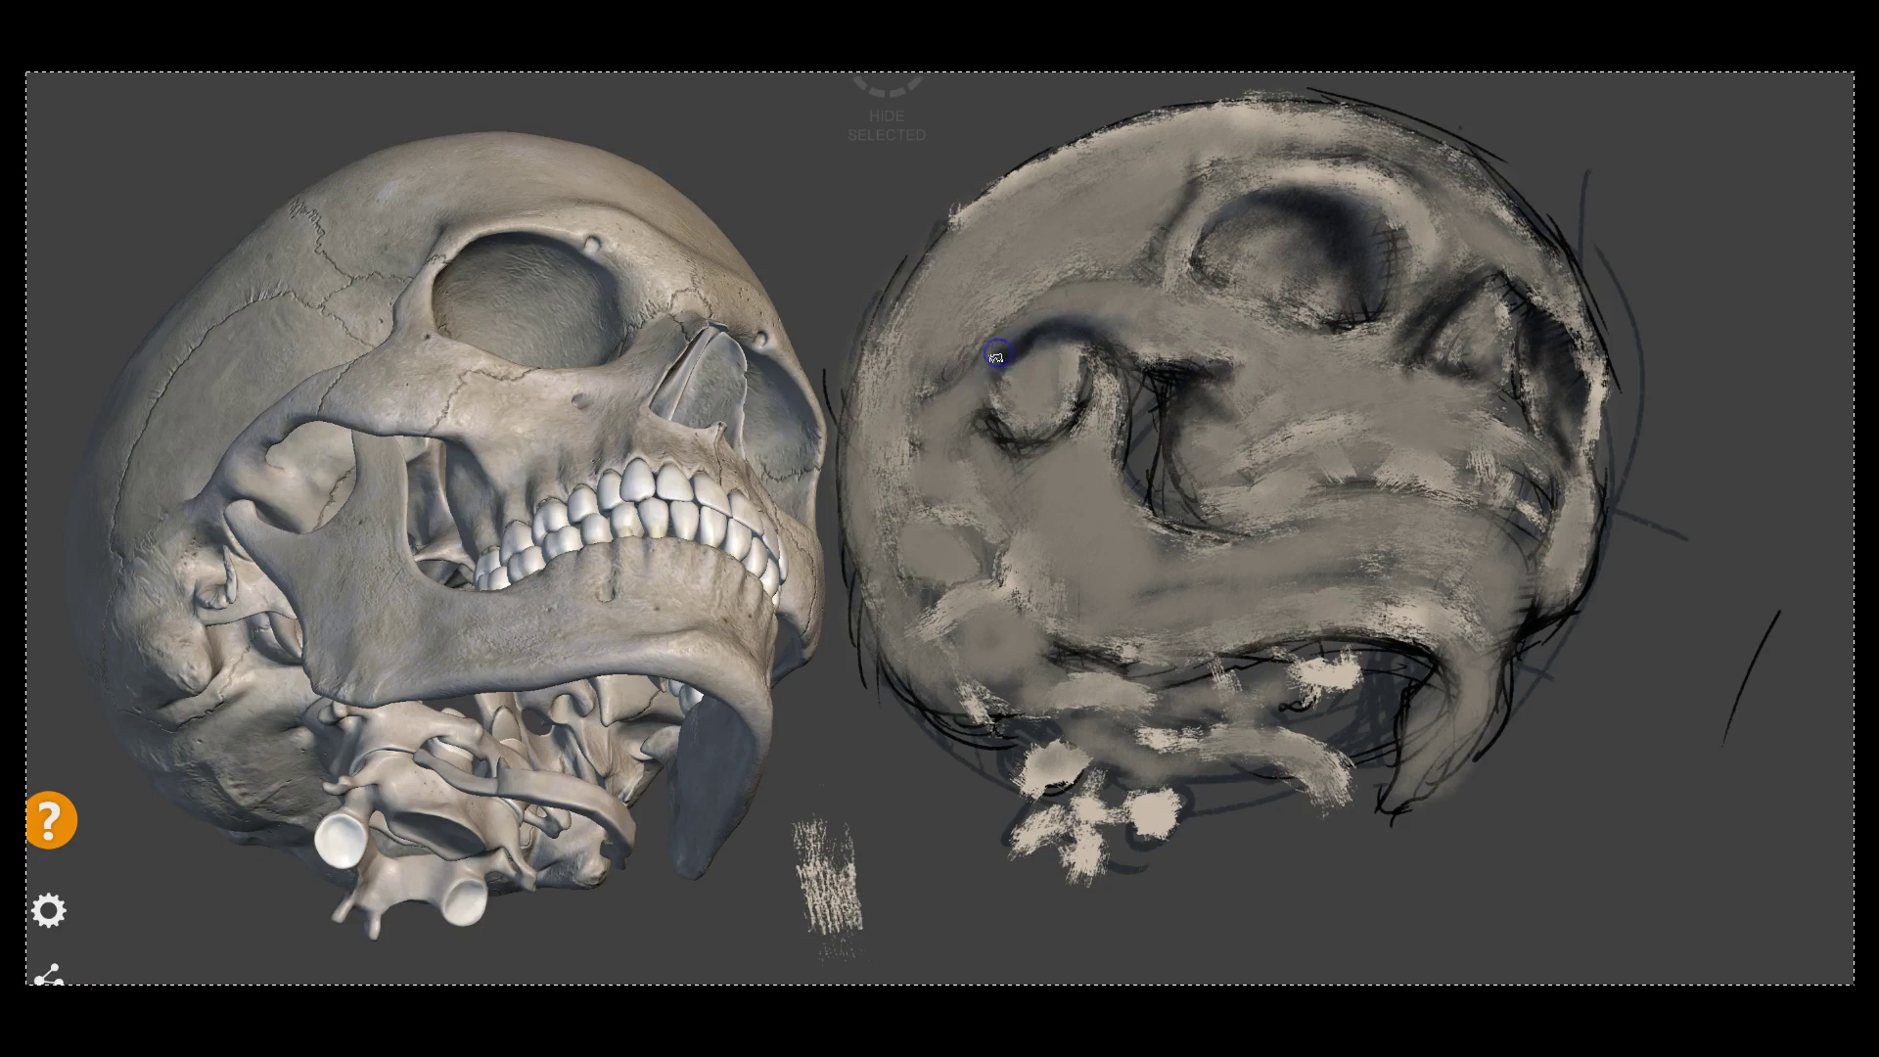
pyautogui.moveTo(1016, 414)
pyautogui.mouseDown()
pyautogui.moveTo(969, 403)
pyautogui.moveTo(907, 478)
pyautogui.mouseUp()
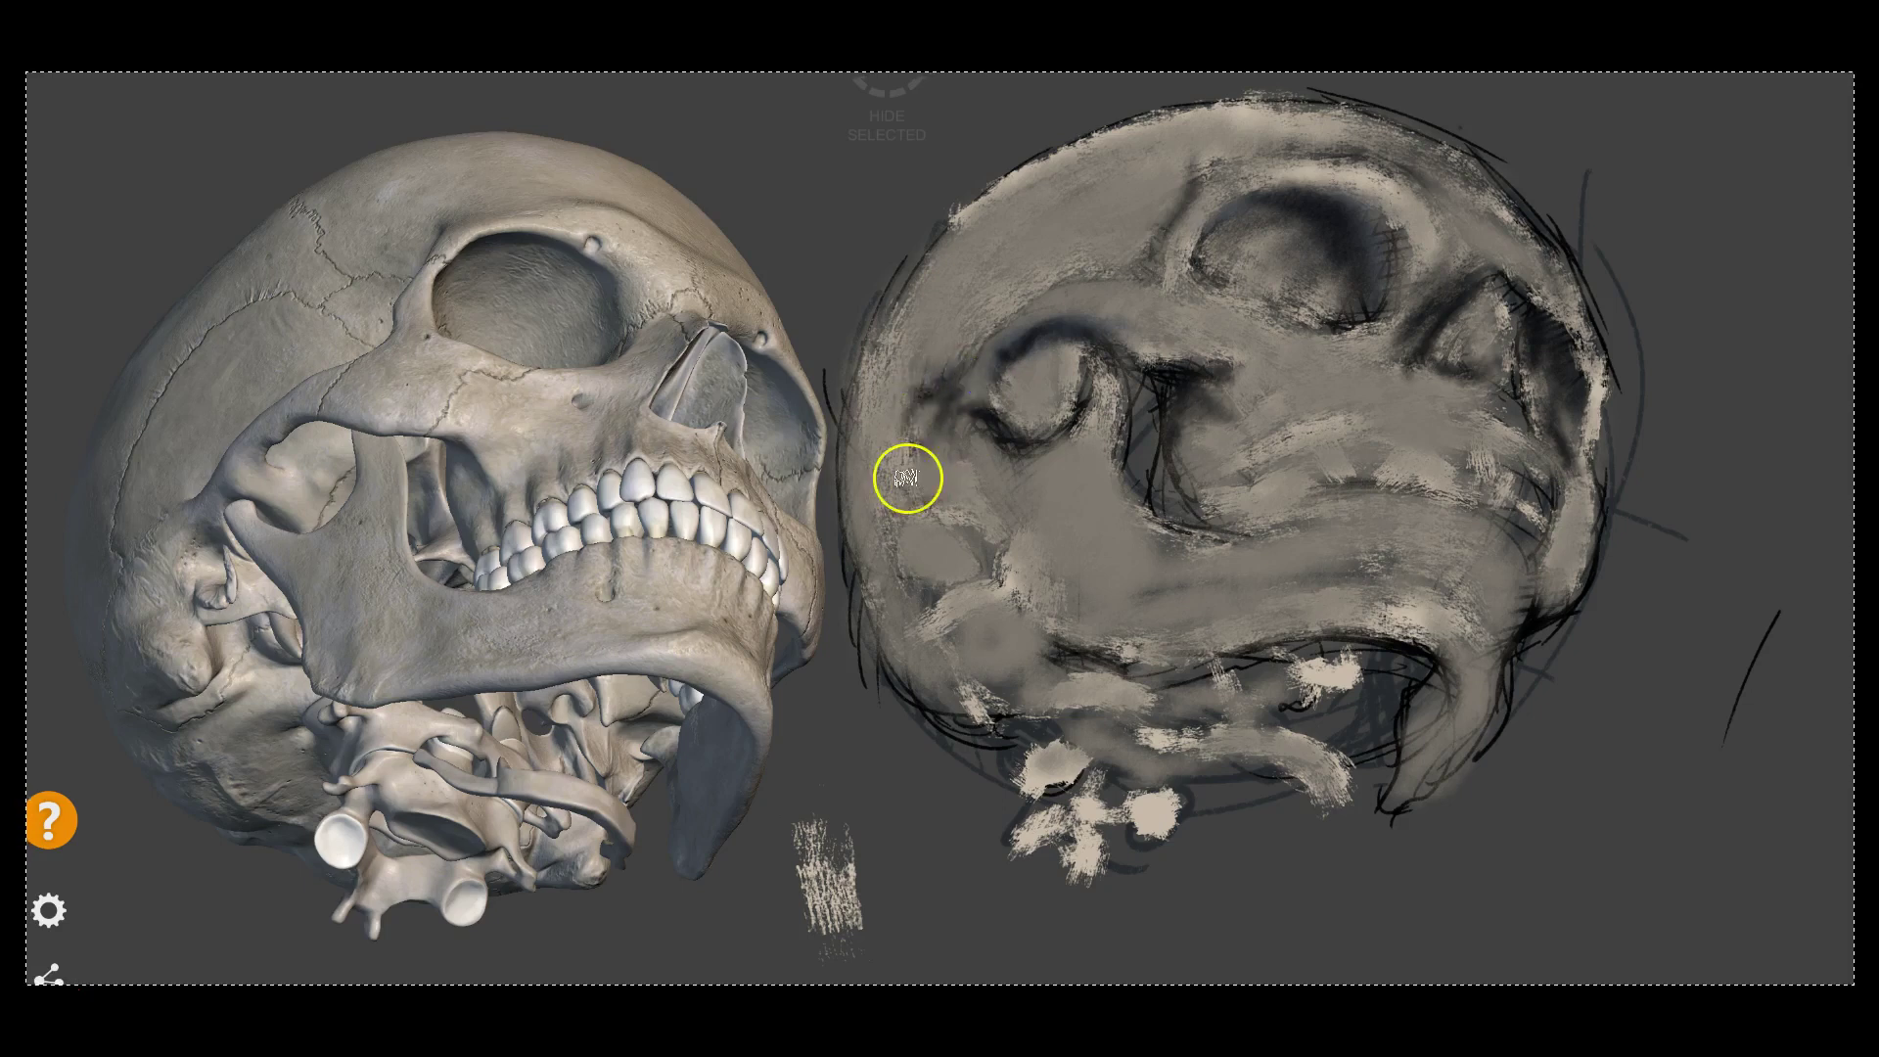
# Deepen the dark shading along the skull's left edge and upper-left rim
pyautogui.moveTo(923, 369); pyautogui.dragTo(856, 568)
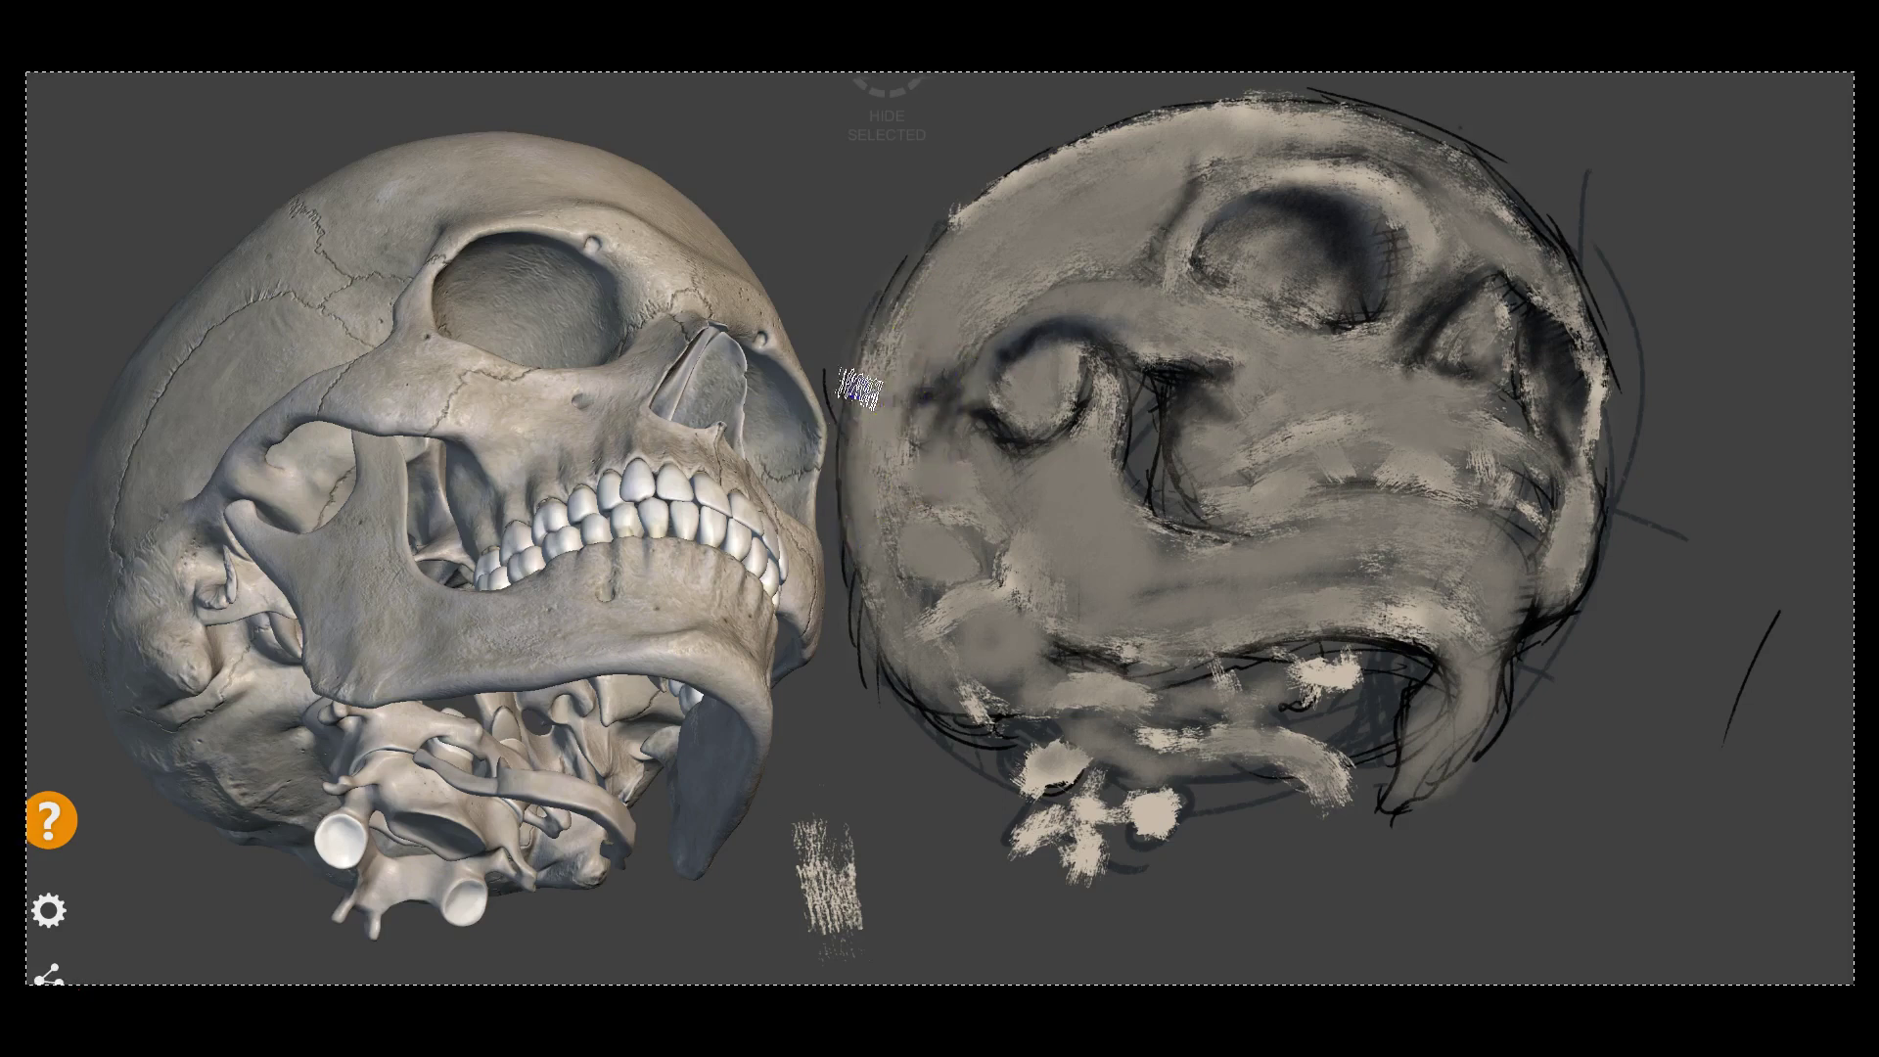
pyautogui.moveTo(912, 274); pyautogui.dragTo(851, 549)
pyautogui.moveTo(973, 218); pyautogui.dragTo(841, 470)
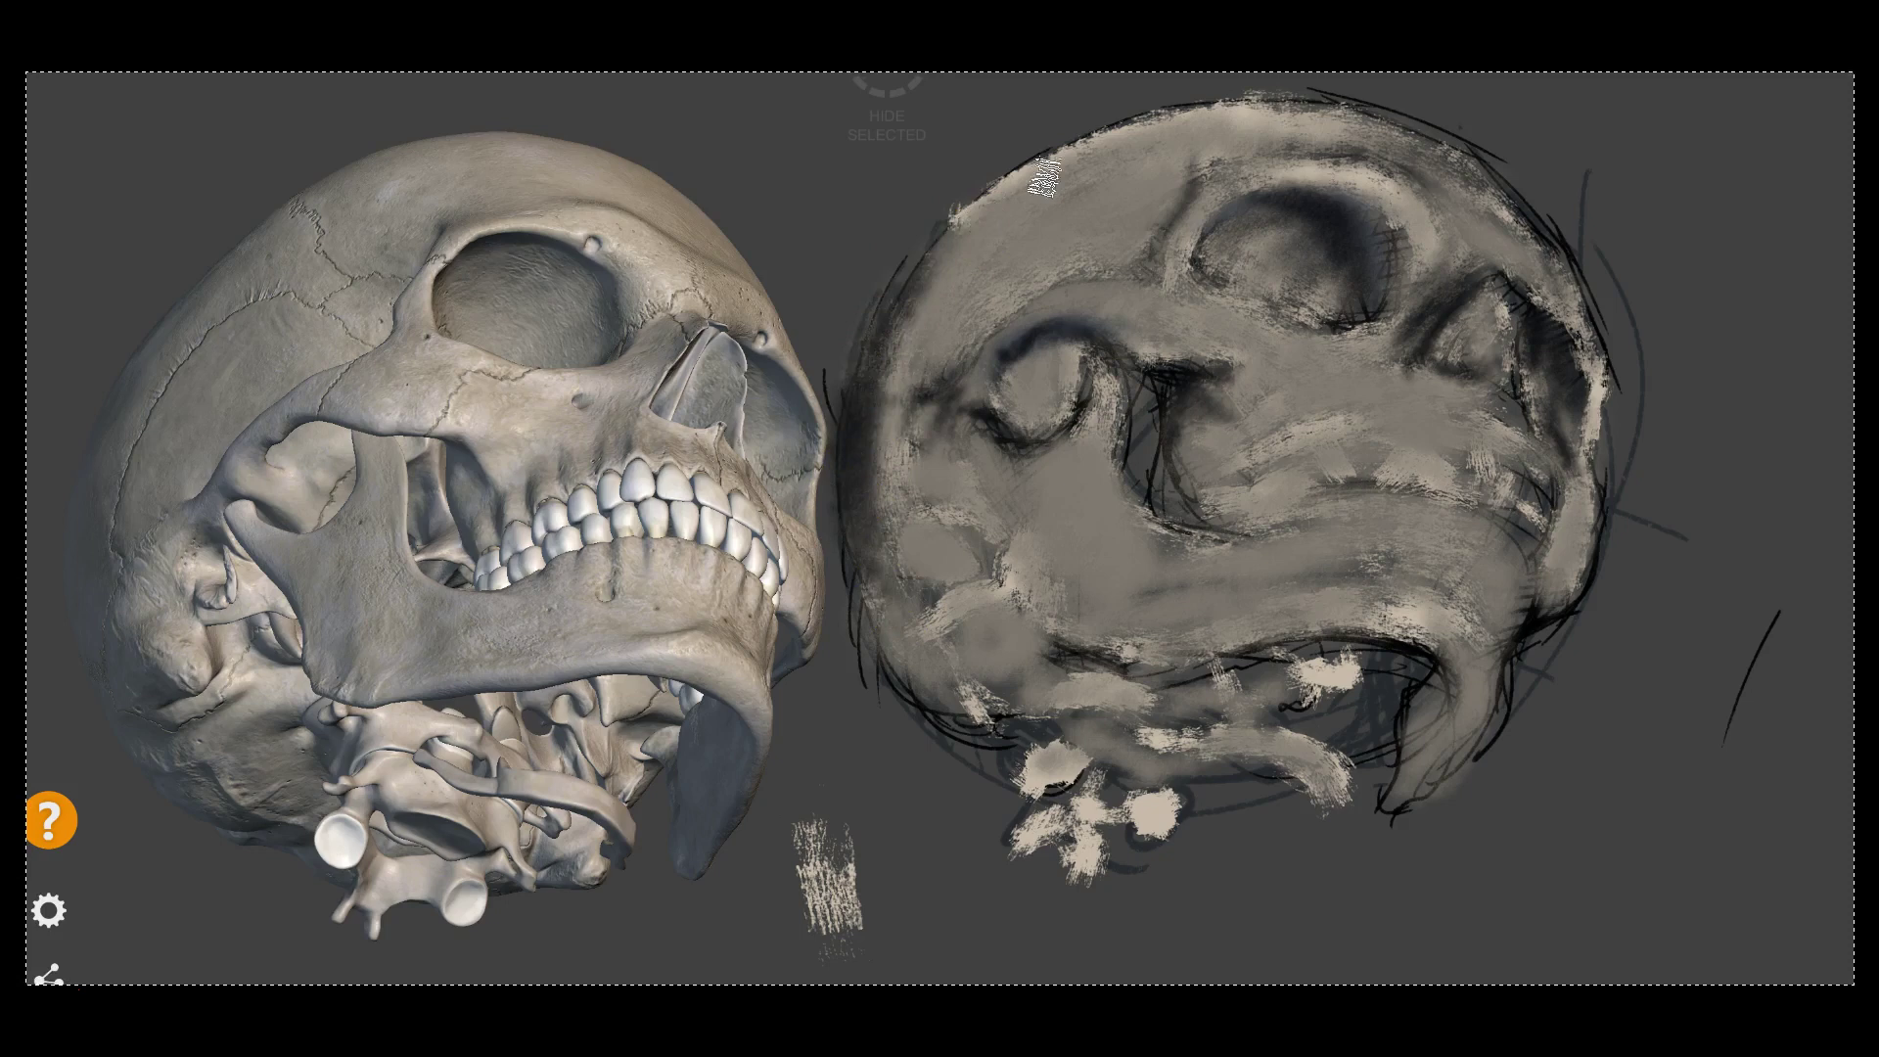
pyautogui.moveTo(975, 240)
pyautogui.mouseDown()
pyautogui.moveTo(881, 437)
pyautogui.moveTo(902, 344)
pyautogui.moveTo(1057, 201)
pyautogui.mouseUp()
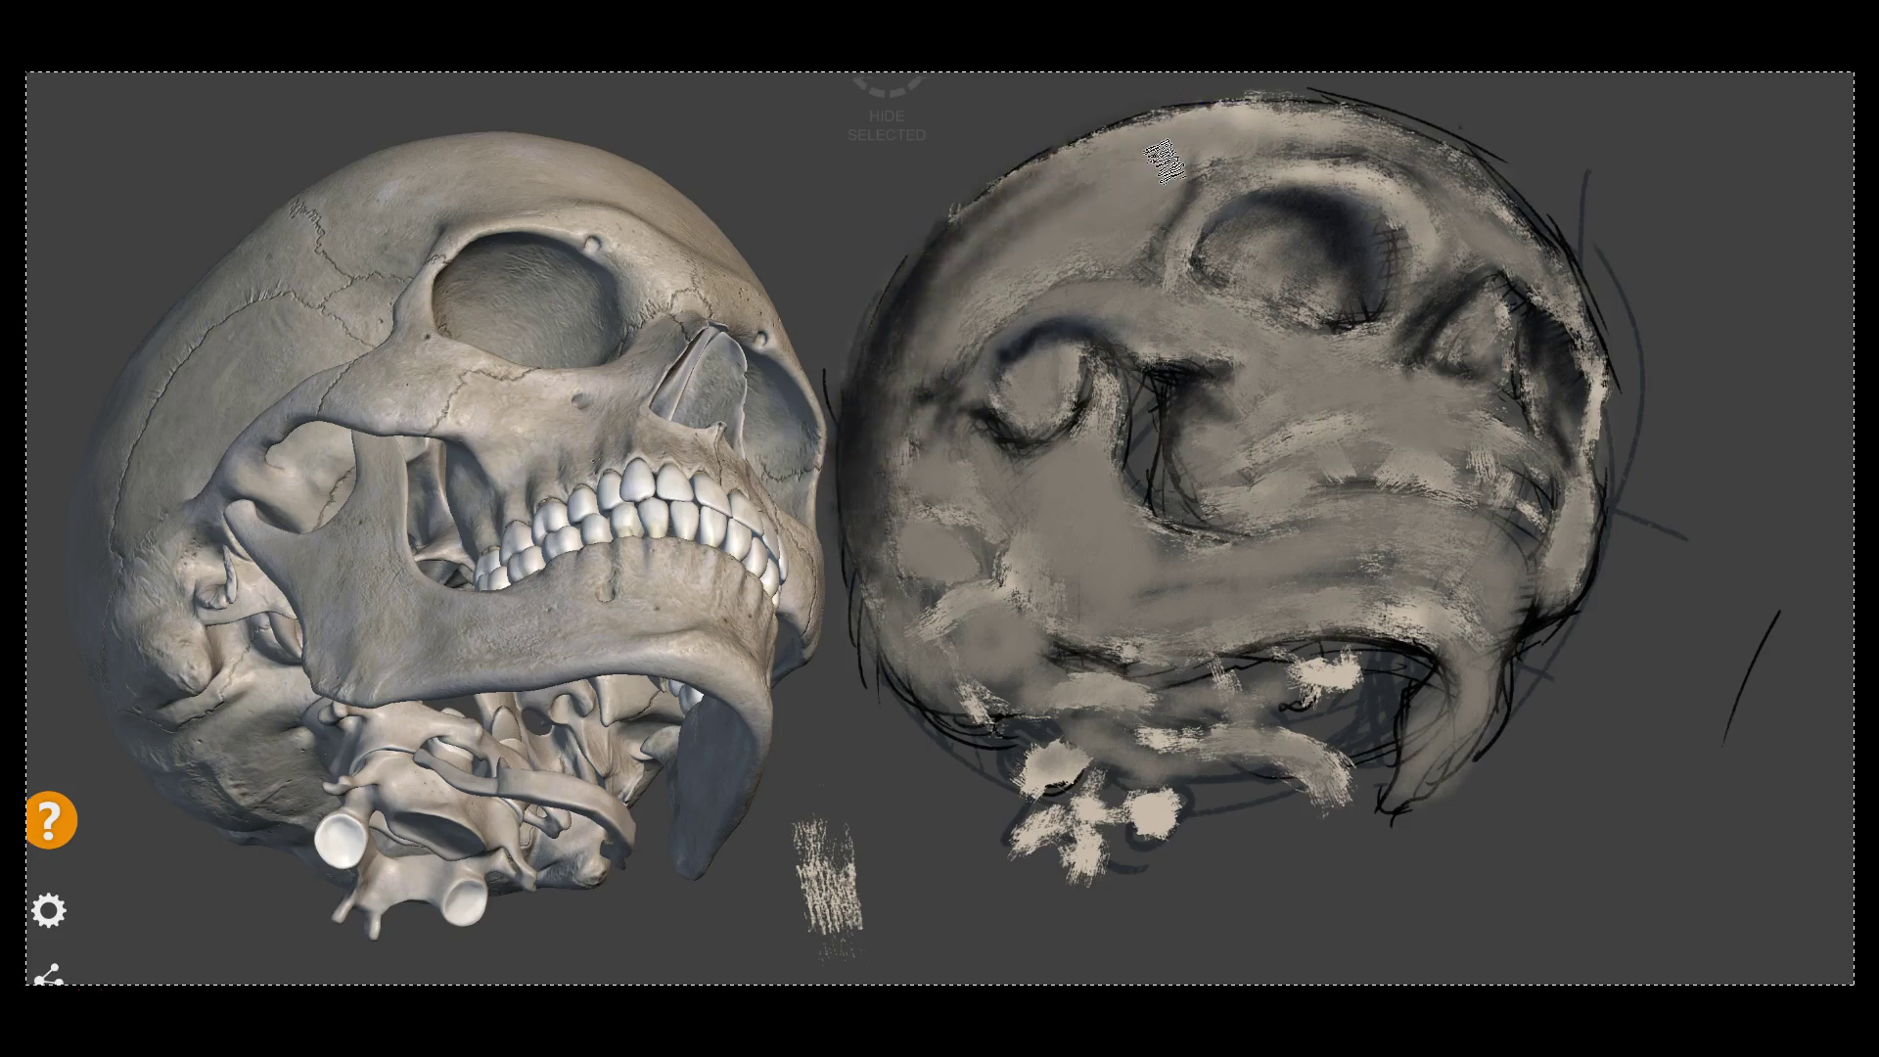
pyautogui.moveTo(1214, 162); pyautogui.dragTo(1184, 132)
pyautogui.moveTo(1144, 227); pyautogui.dragTo(1125, 271)
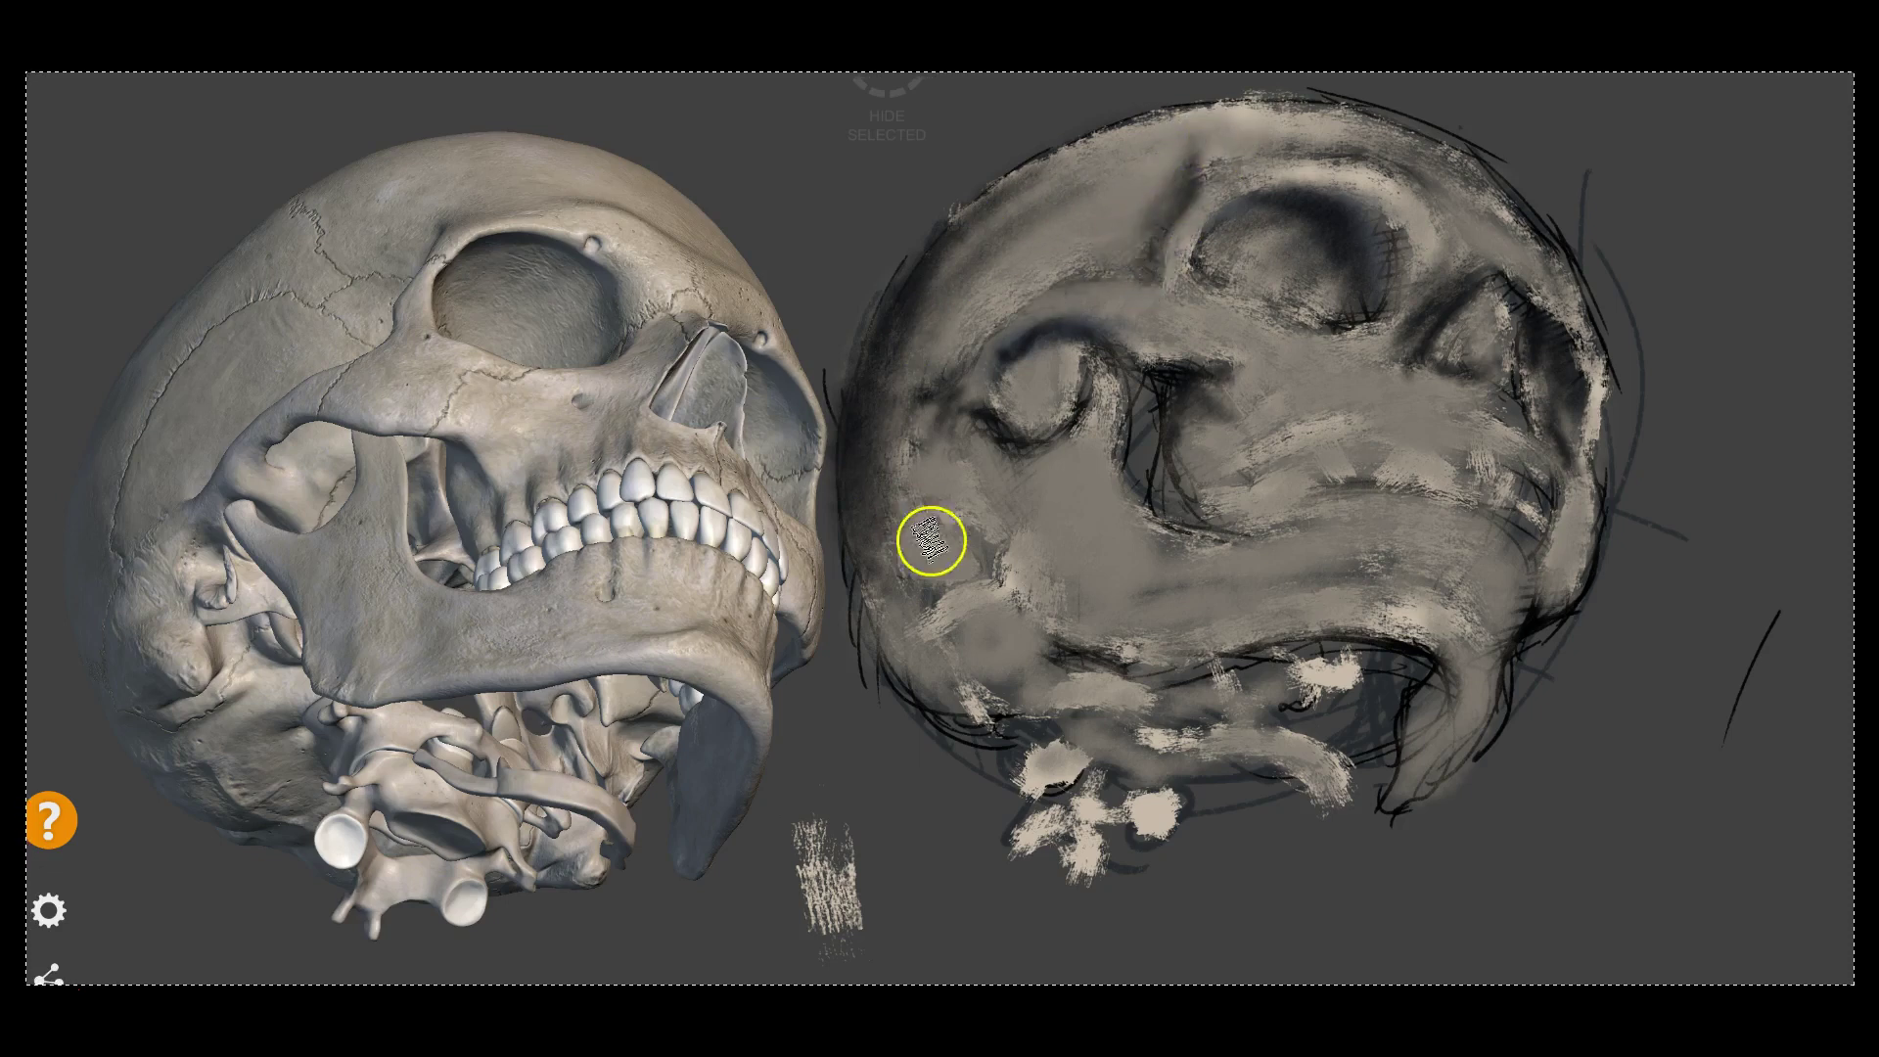
# Shade the left cheek and lower-left edge, and add light strokes along the right edge
pyautogui.moveTo(868, 419)
pyautogui.mouseDown()
pyautogui.moveTo(866, 666)
pyautogui.moveTo(914, 546)
pyautogui.moveTo(893, 549)
pyautogui.moveTo(978, 600)
pyautogui.moveTo(967, 710)
pyautogui.mouseUp()
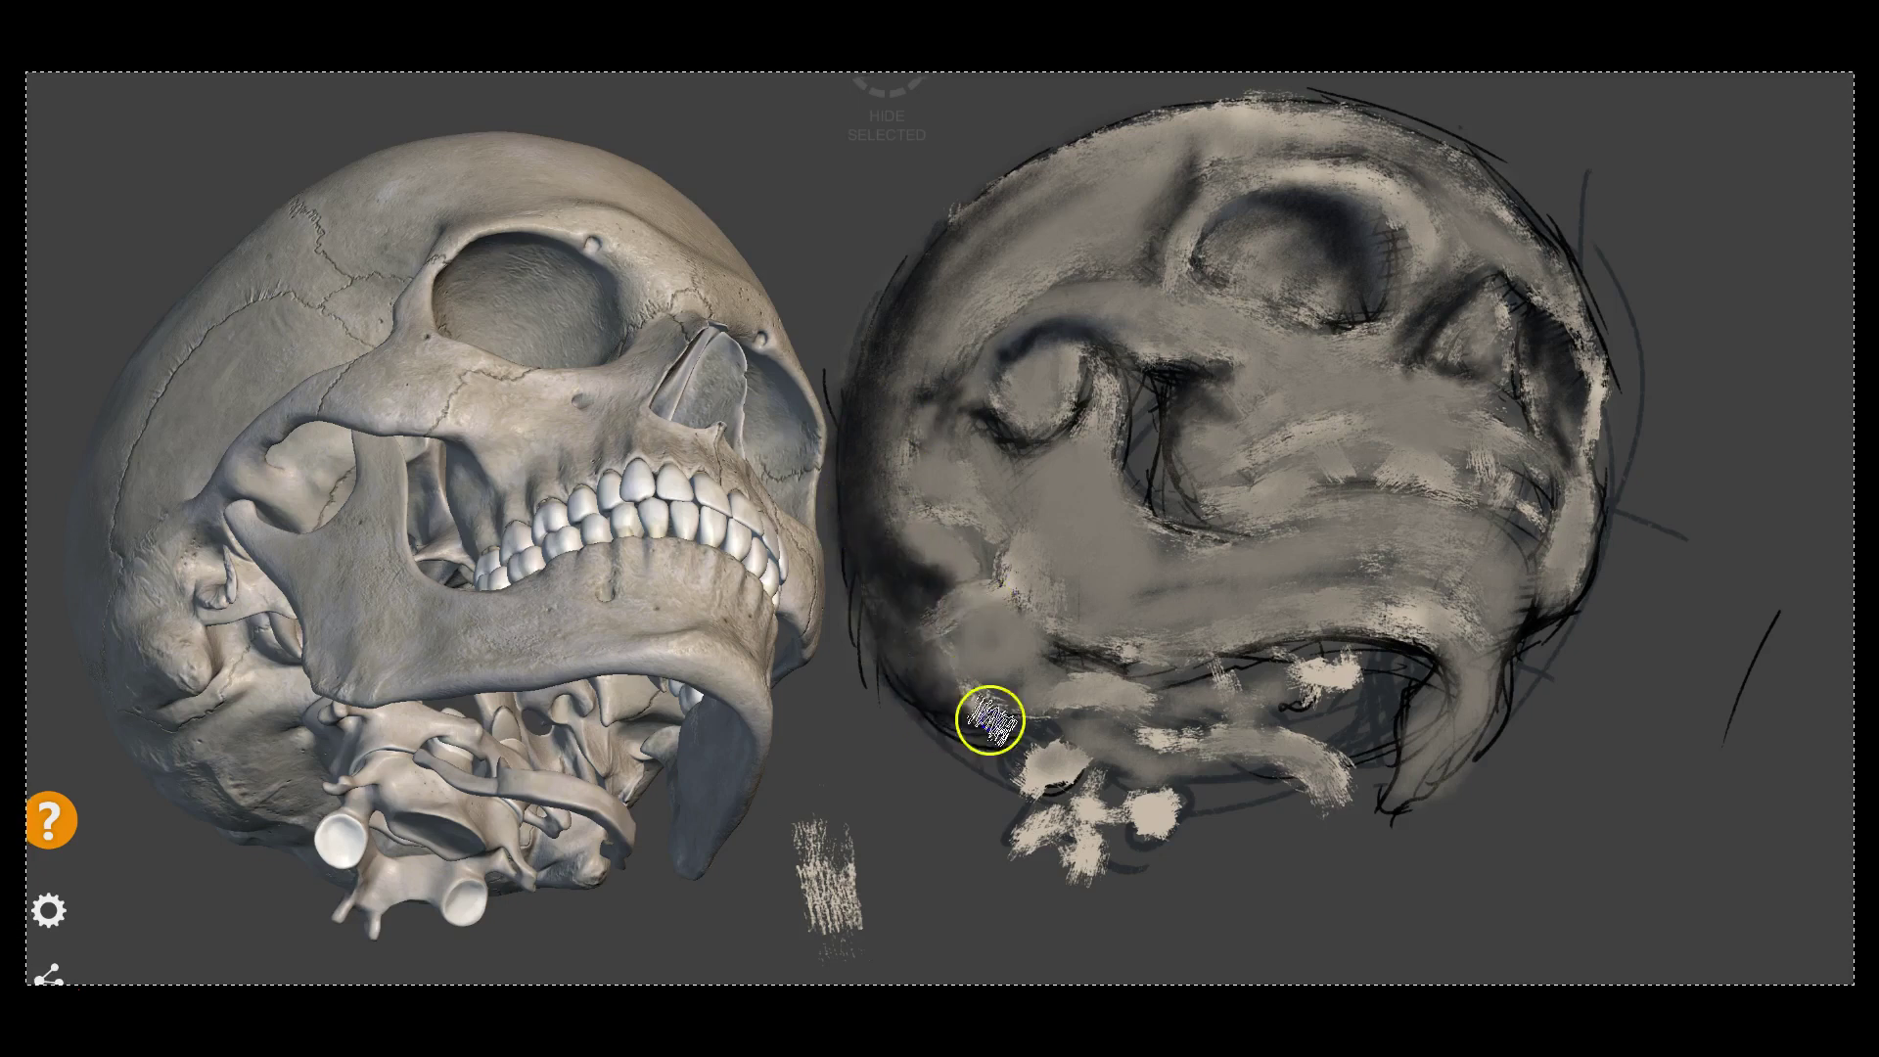
pyautogui.moveTo(1003, 776)
pyautogui.mouseDown()
pyautogui.moveTo(1192, 767)
pyautogui.moveTo(1082, 772)
pyautogui.moveTo(1124, 784)
pyautogui.moveTo(1098, 773)
pyautogui.moveTo(1200, 759)
pyautogui.moveTo(1298, 783)
pyautogui.moveTo(1435, 721)
pyautogui.moveTo(1452, 662)
pyautogui.moveTo(1477, 672)
pyautogui.moveTo(1395, 622)
pyautogui.moveTo(1439, 654)
pyautogui.moveTo(1208, 672)
pyautogui.moveTo(1087, 636)
pyautogui.moveTo(1431, 644)
pyautogui.moveTo(1388, 789)
pyautogui.moveTo(1452, 760)
pyautogui.moveTo(1357, 855)
pyautogui.moveTo(1540, 591)
pyautogui.moveTo(1534, 554)
pyautogui.moveTo(1500, 554)
pyautogui.mouseUp()
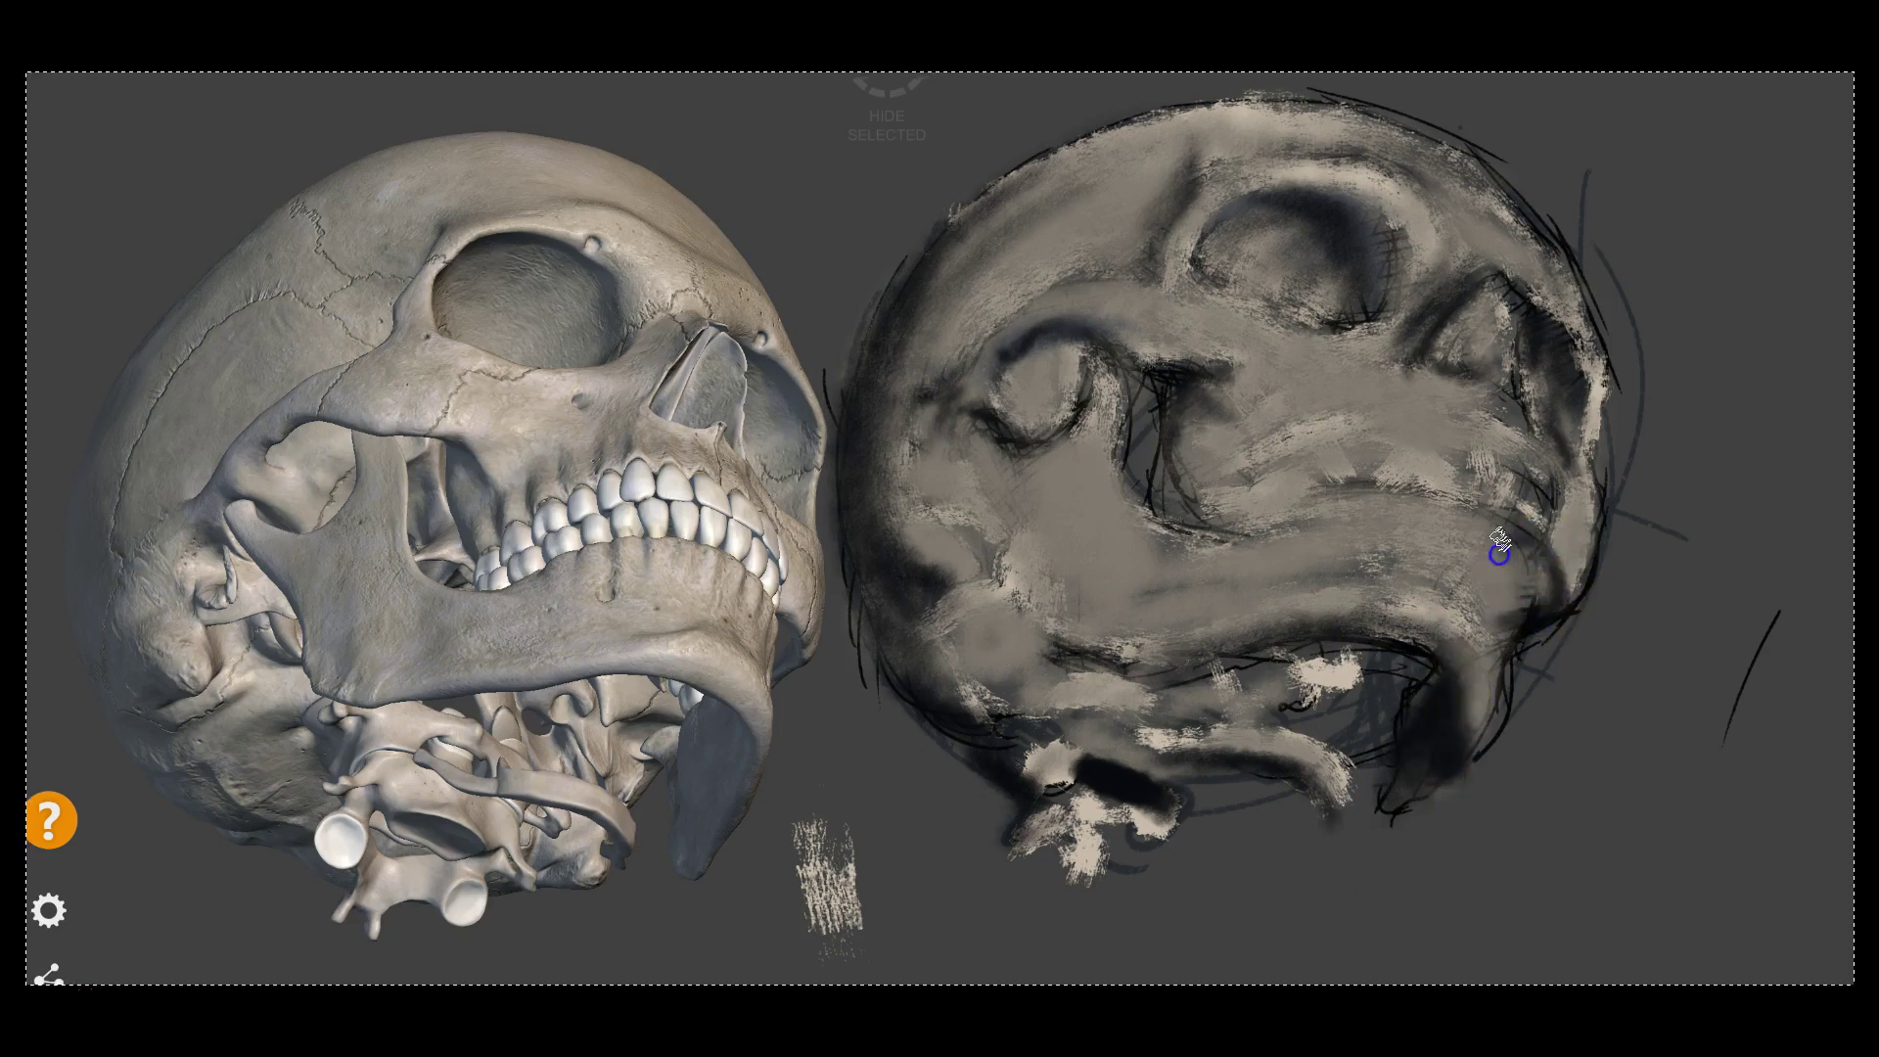
pyautogui.moveTo(1468, 487); pyautogui.dragTo(1388, 433)
pyautogui.click(1562, 338)
pyautogui.moveTo(1554, 480)
pyautogui.mouseDown()
pyautogui.moveTo(1495, 187)
pyautogui.moveTo(1575, 308)
pyautogui.mouseUp()
pyautogui.press('alt')
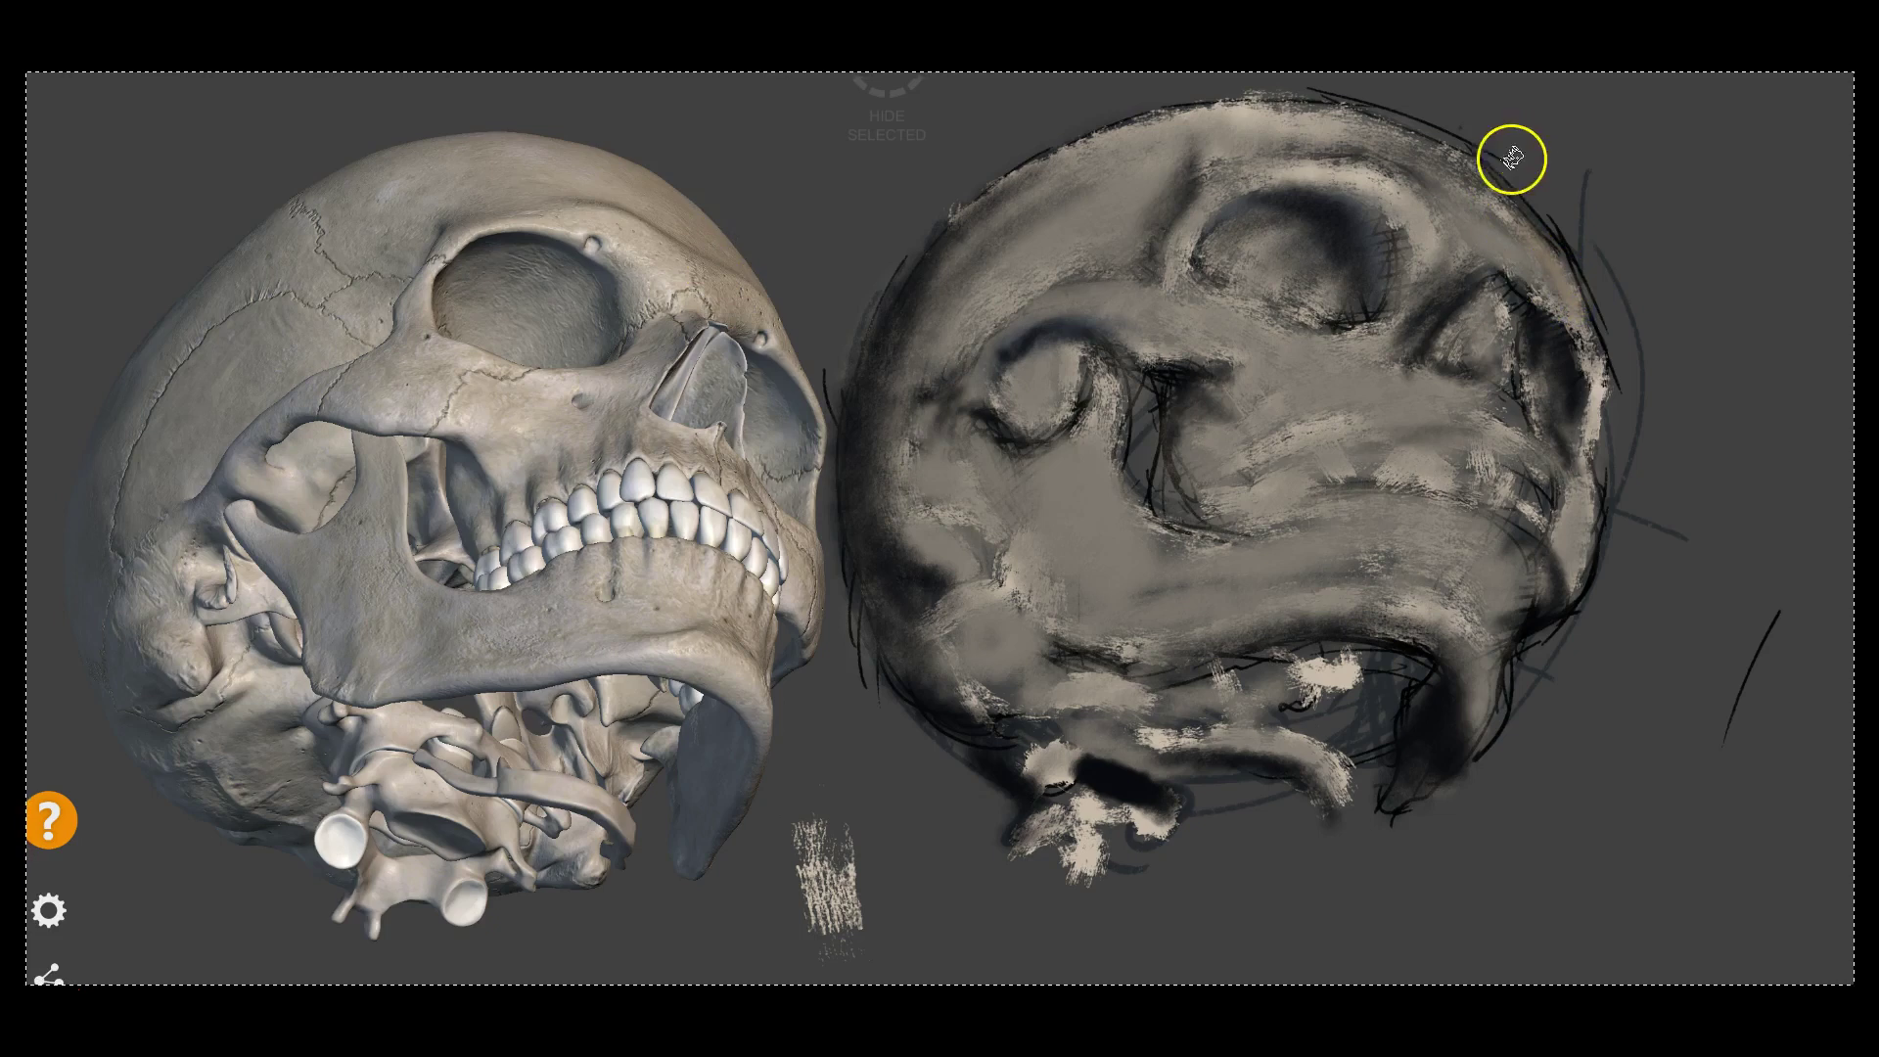
# Cover the dark top contour, right eye socket and forehead with lighter paint
pyautogui.moveTo(1512, 158); pyautogui.dragTo(1084, 166)
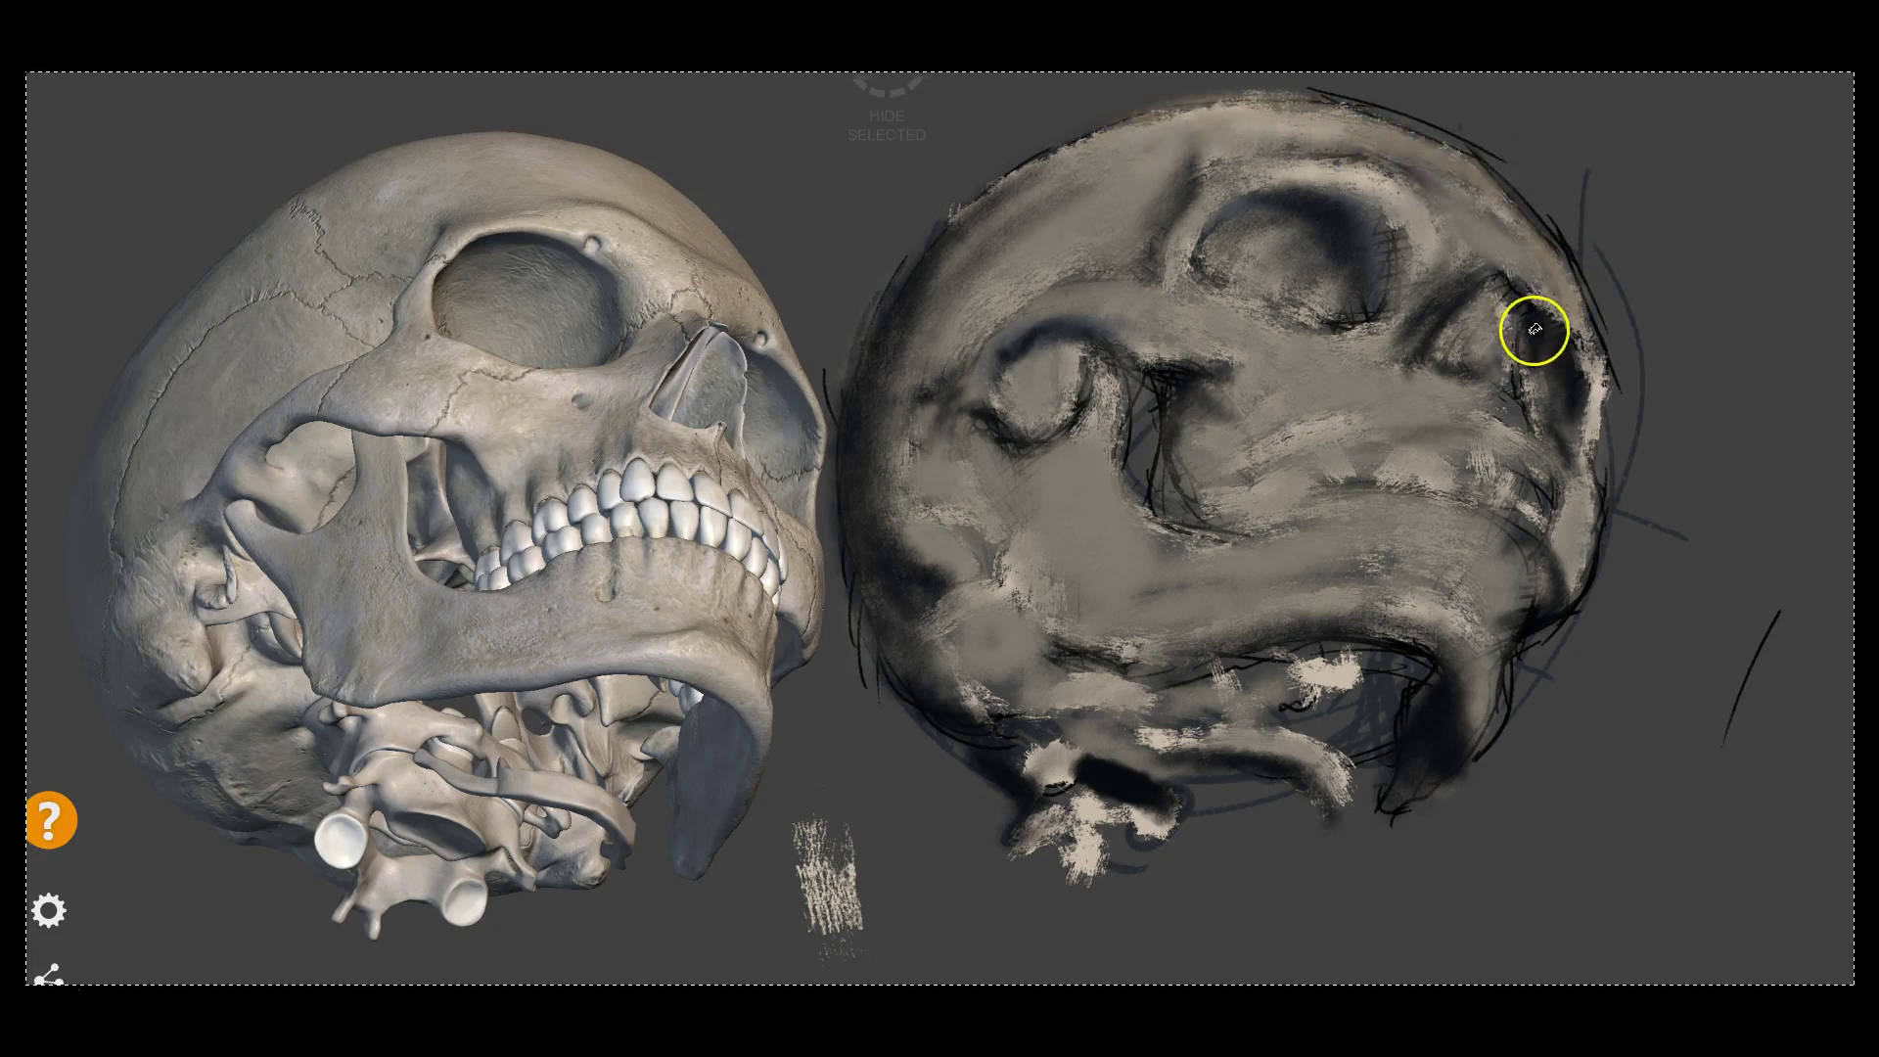
pyautogui.moveTo(1524, 358); pyautogui.dragTo(1444, 245)
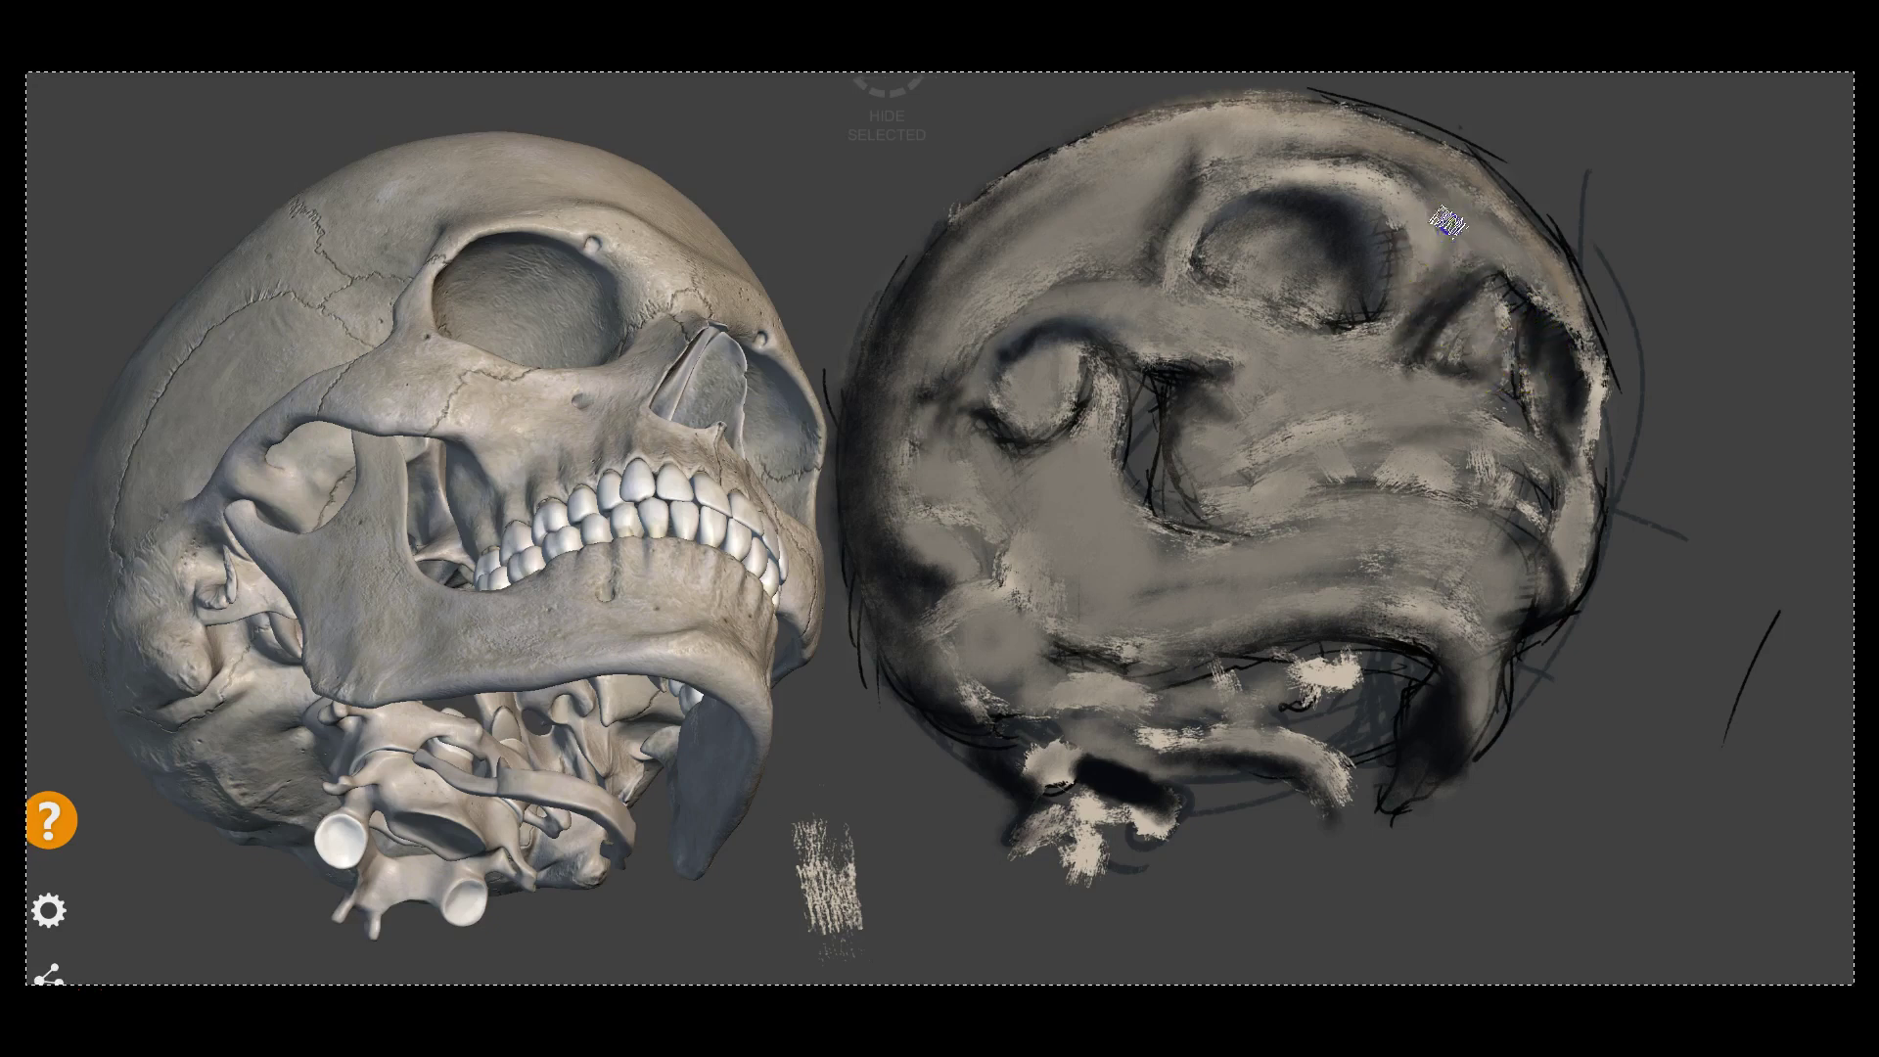
pyautogui.moveTo(1290, 258); pyautogui.dragTo(1292, 284)
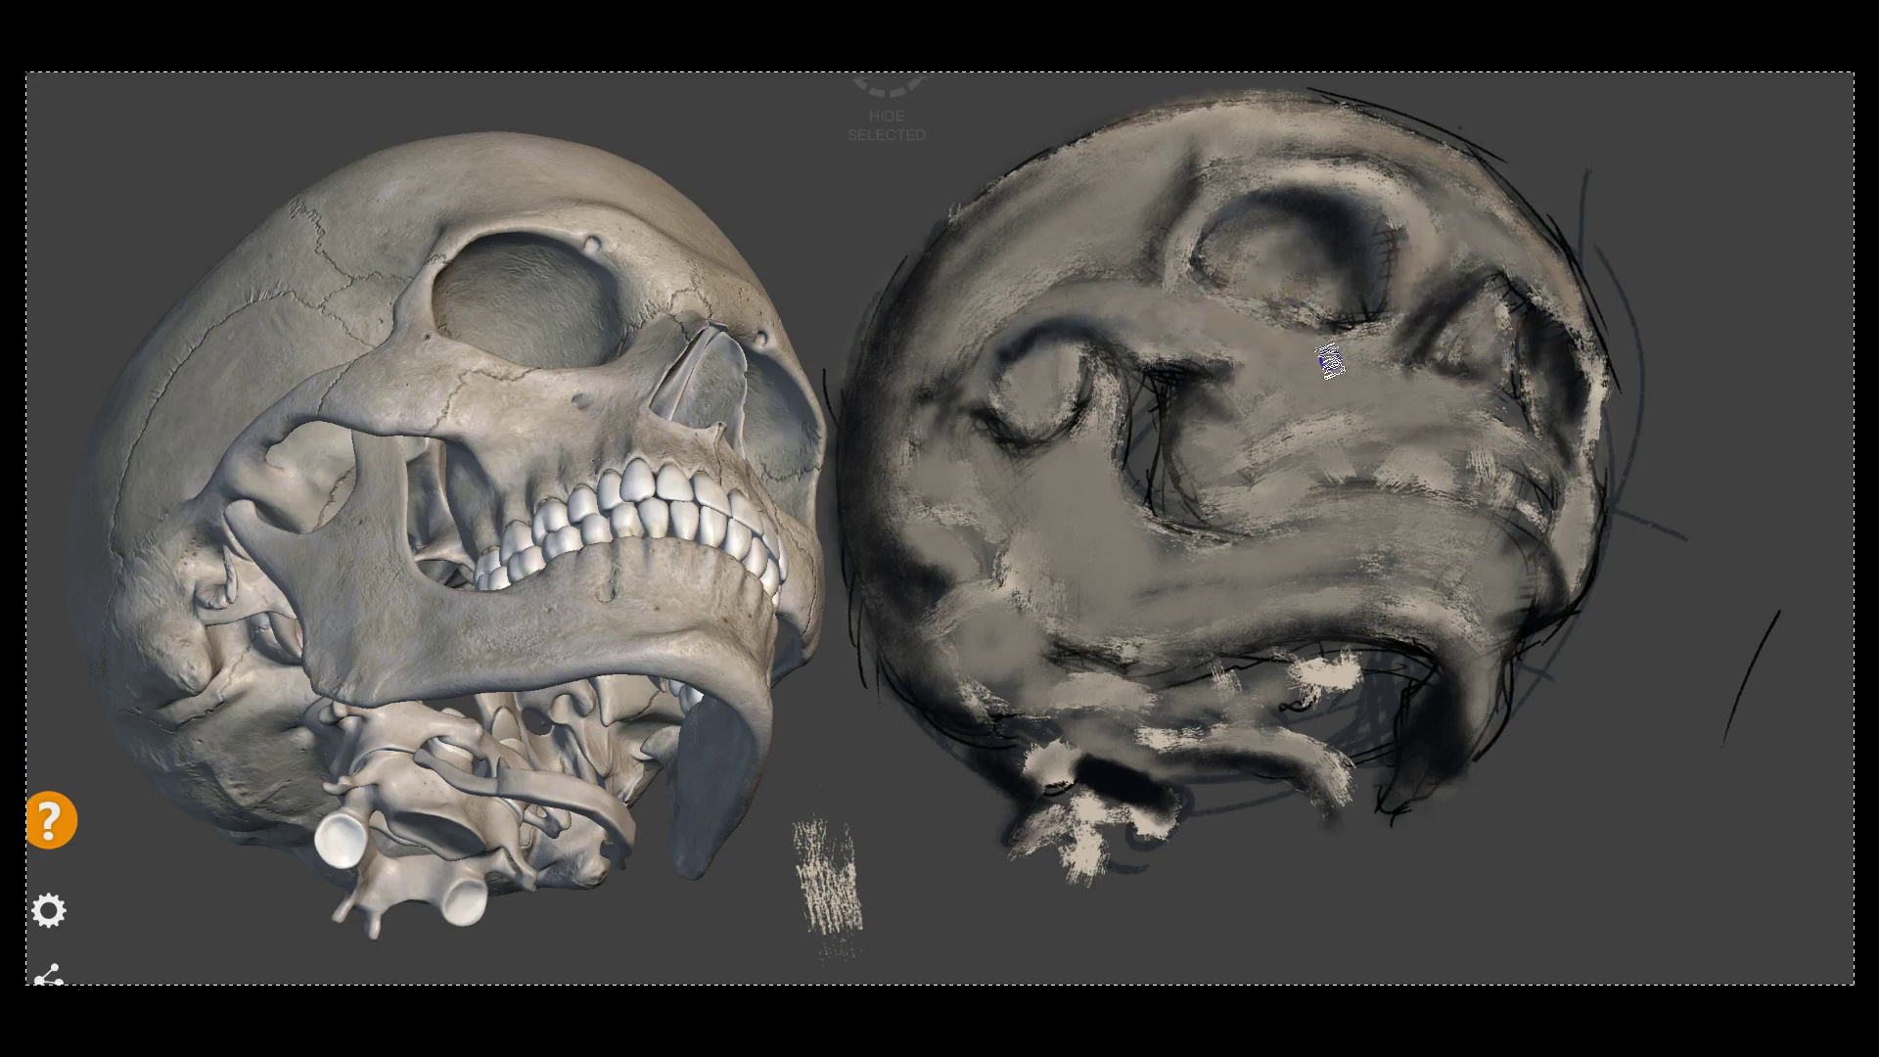
pyautogui.moveTo(1179, 262)
pyautogui.mouseDown()
pyautogui.moveTo(1192, 193)
pyautogui.moveTo(1110, 290)
pyautogui.moveTo(1221, 348)
pyautogui.mouseUp()
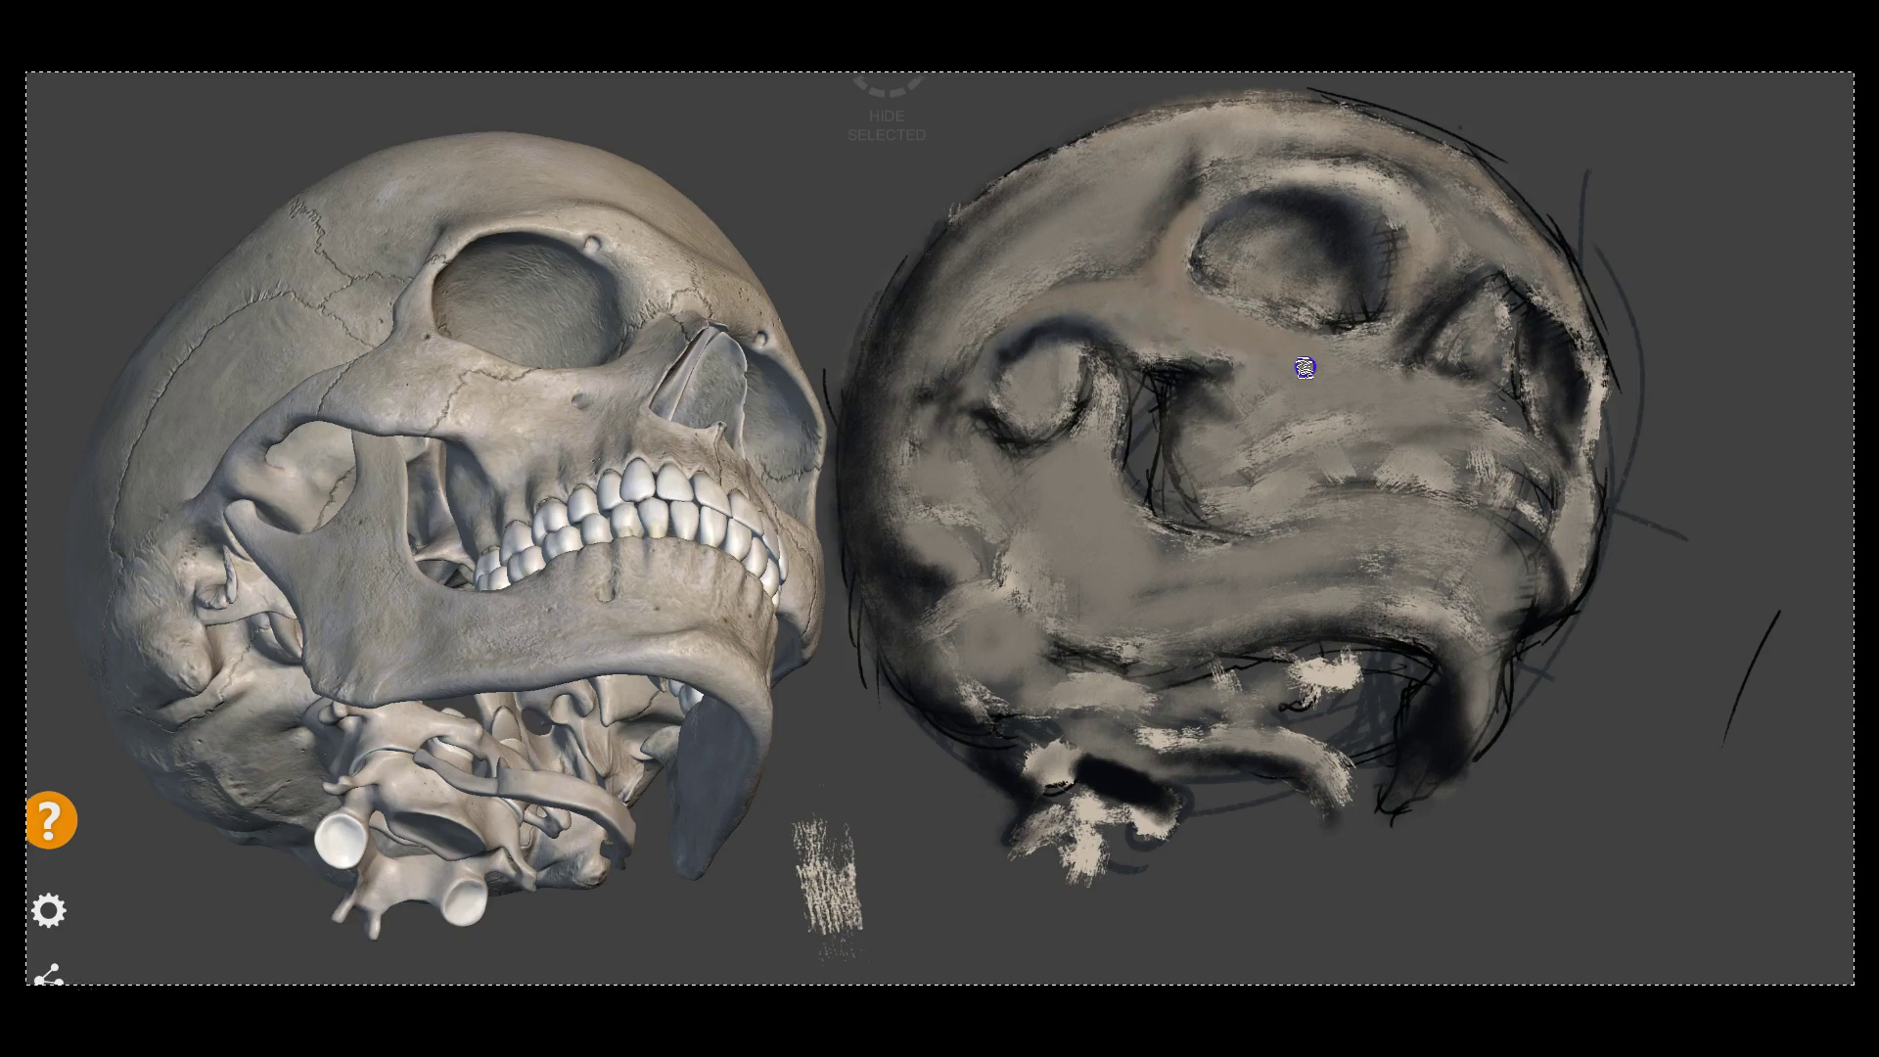
pyautogui.moveTo(1136, 156)
pyautogui.mouseDown()
pyautogui.moveTo(1162, 130)
pyautogui.moveTo(998, 251)
pyautogui.moveTo(1119, 186)
pyautogui.mouseUp()
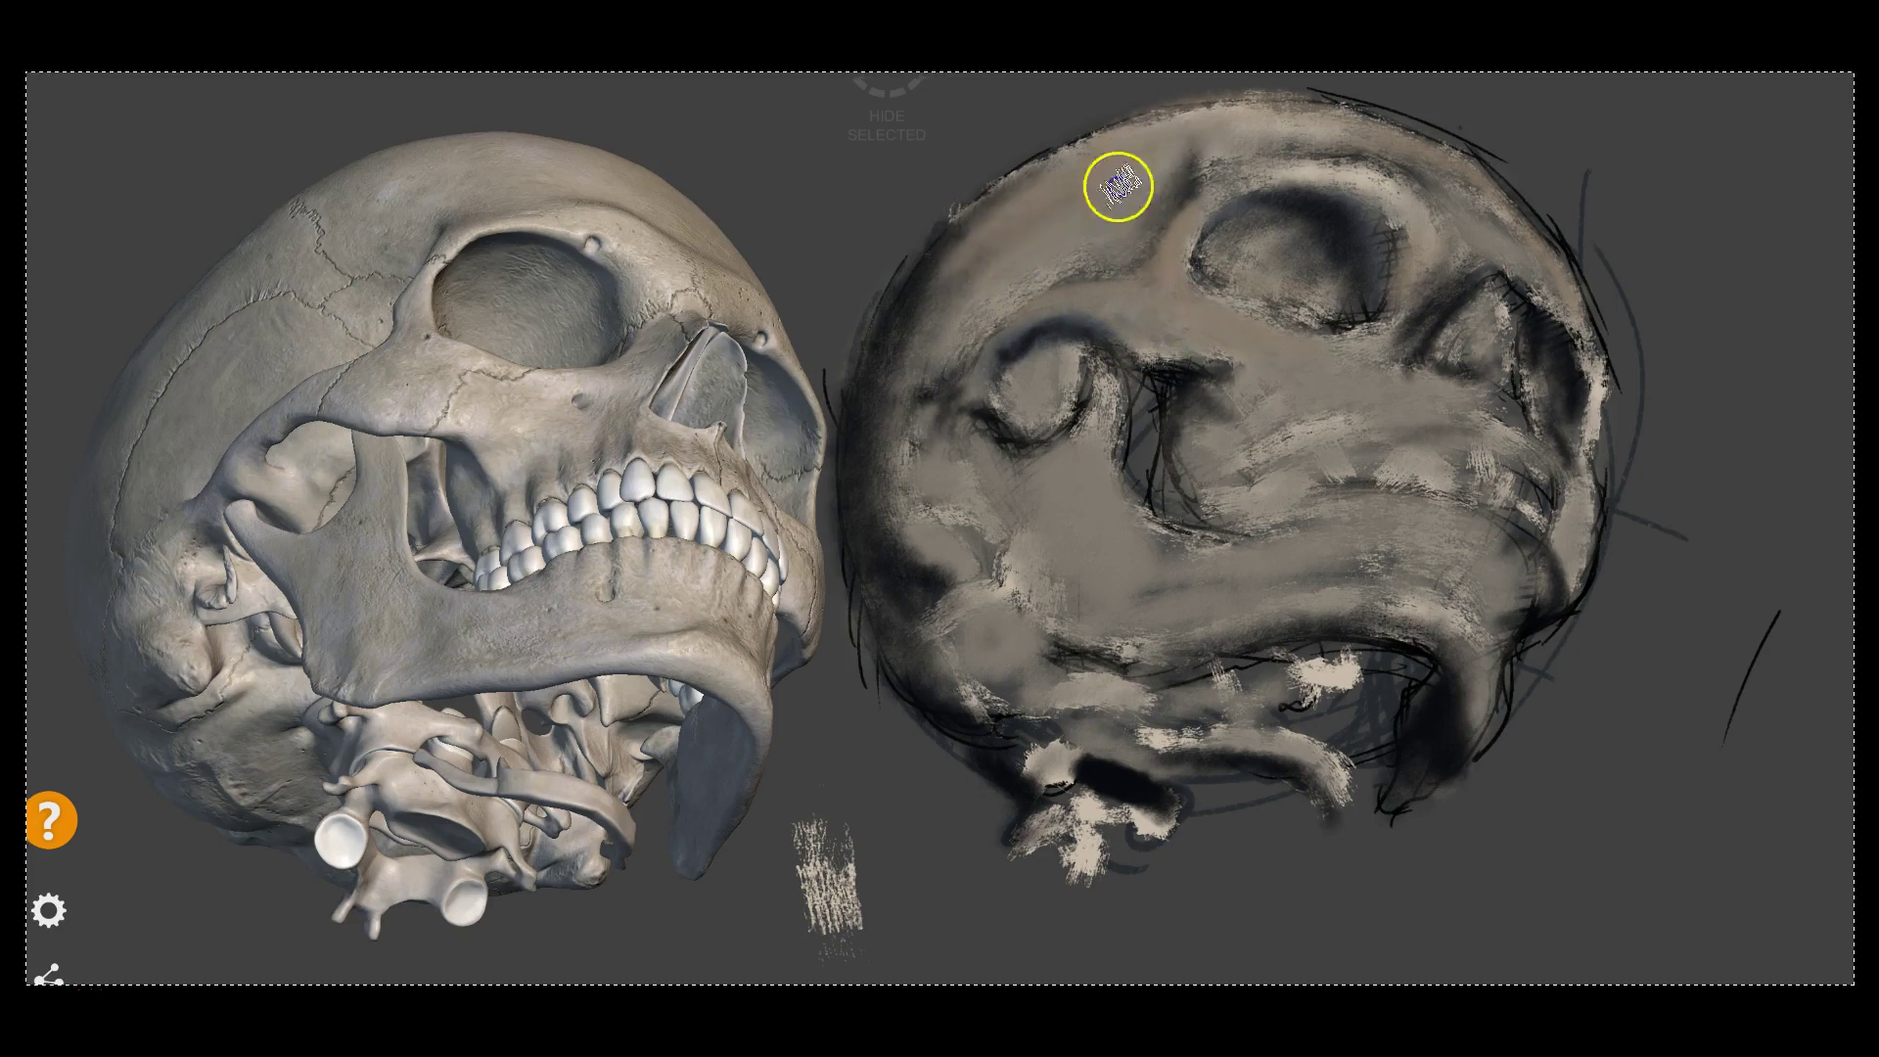
pyautogui.moveTo(1372, 147)
pyautogui.mouseDown()
pyautogui.moveTo(1429, 167)
pyautogui.moveTo(1502, 285)
pyautogui.mouseUp()
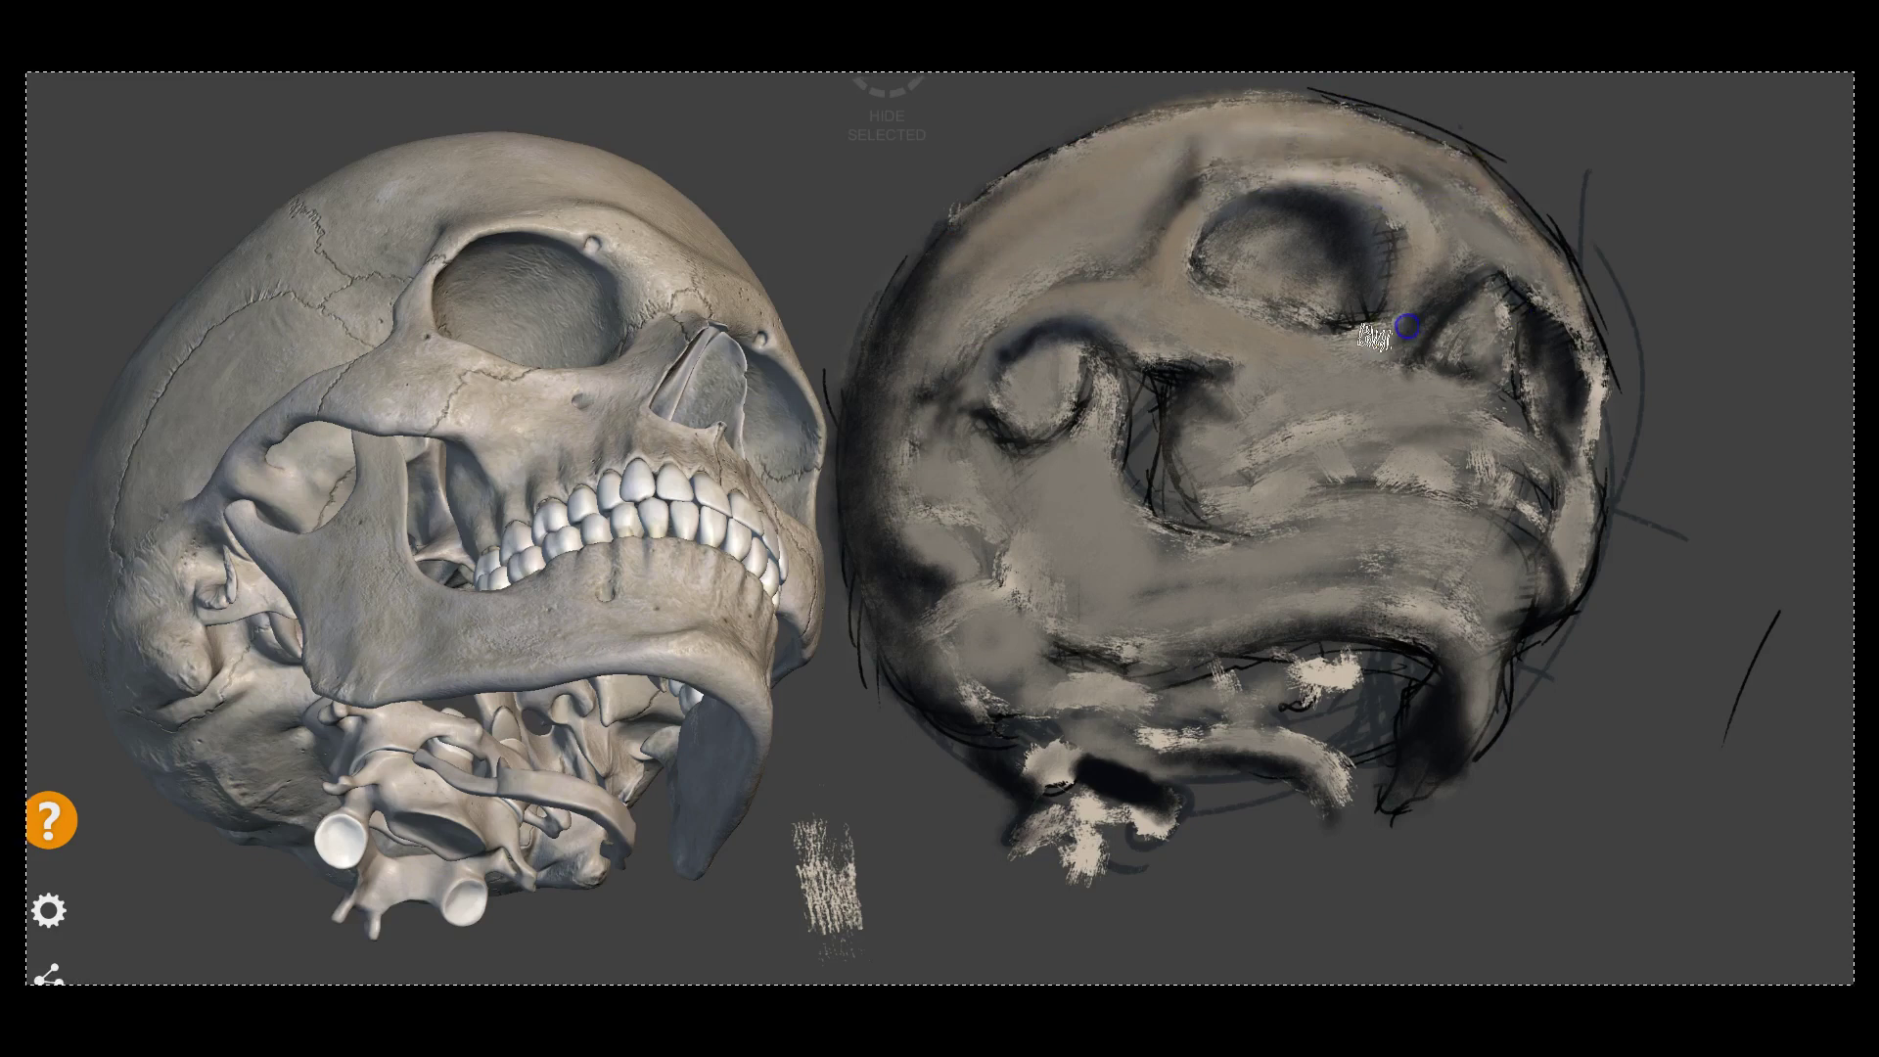
pyautogui.moveTo(1363, 185); pyautogui.dragTo(1390, 334)
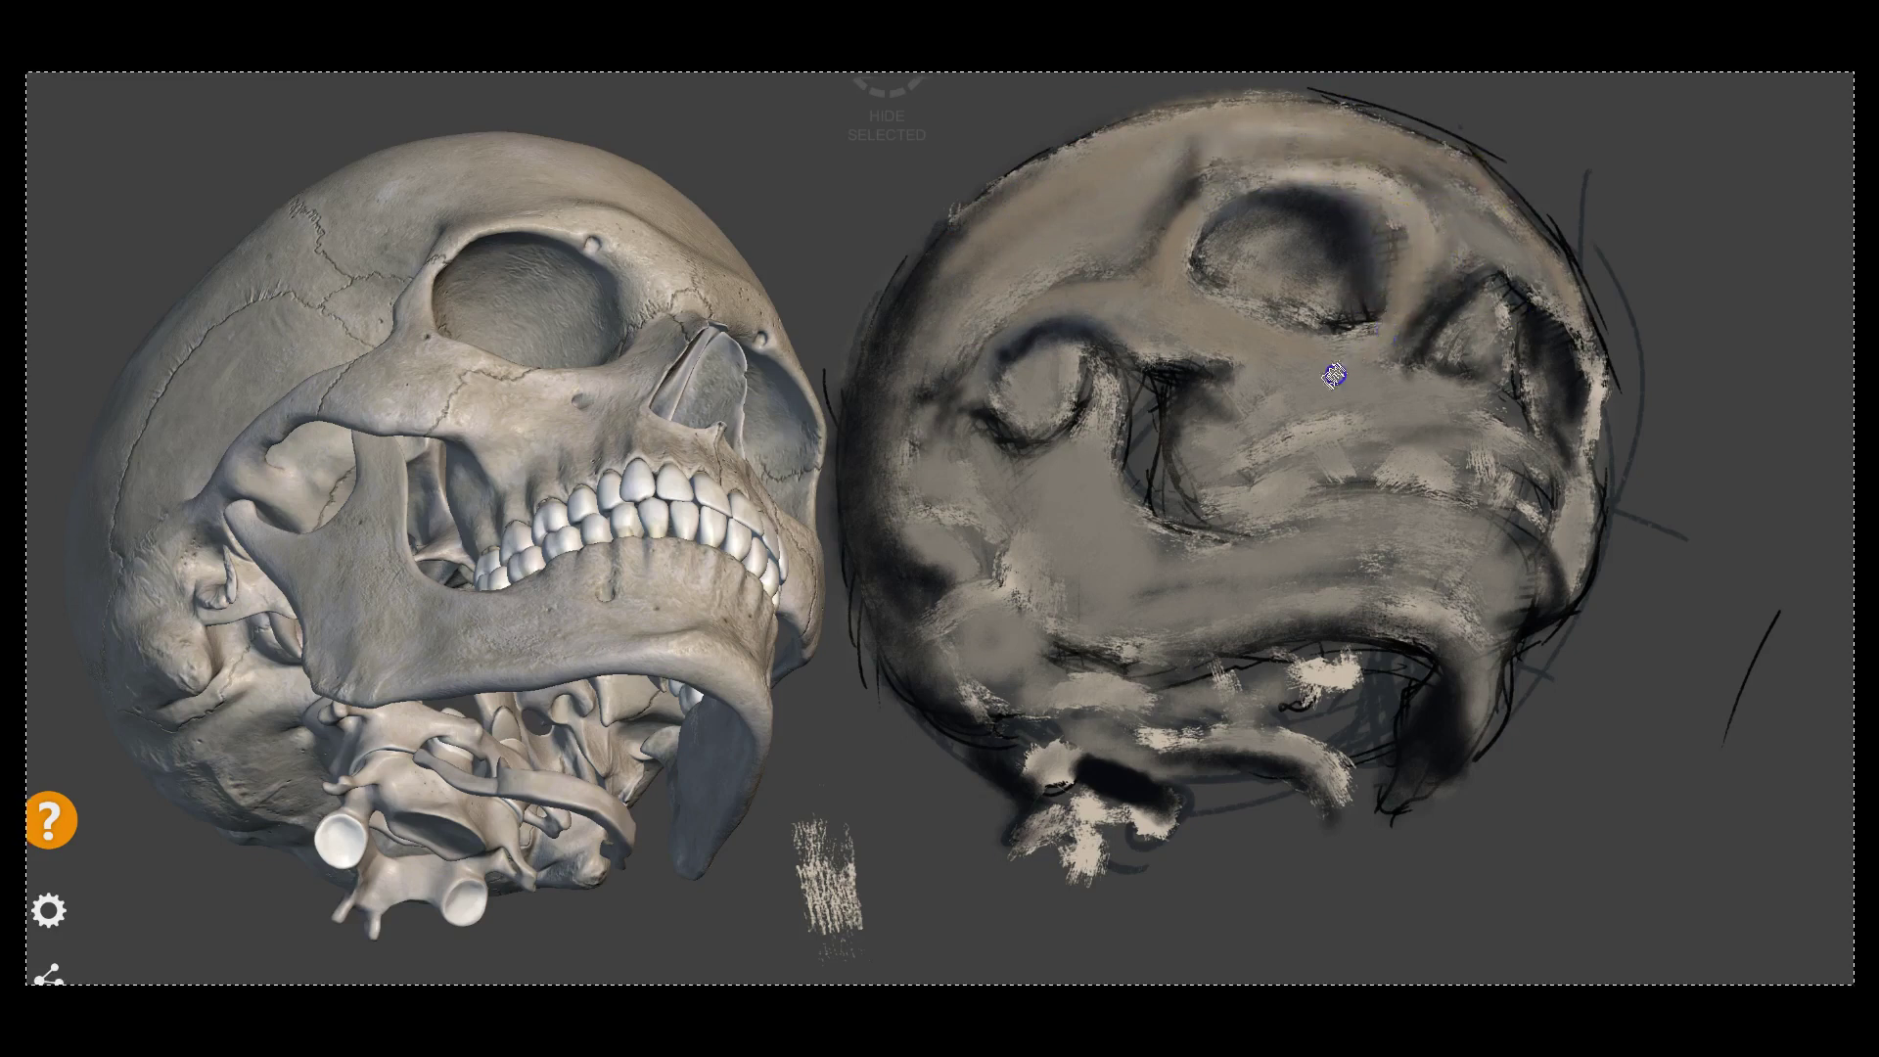
# Smudge the paint smooth across the cheek, jaw, lower-left skull, brow and eye socket
pyautogui.moveTo(1242, 529); pyautogui.dragTo(1350, 555)
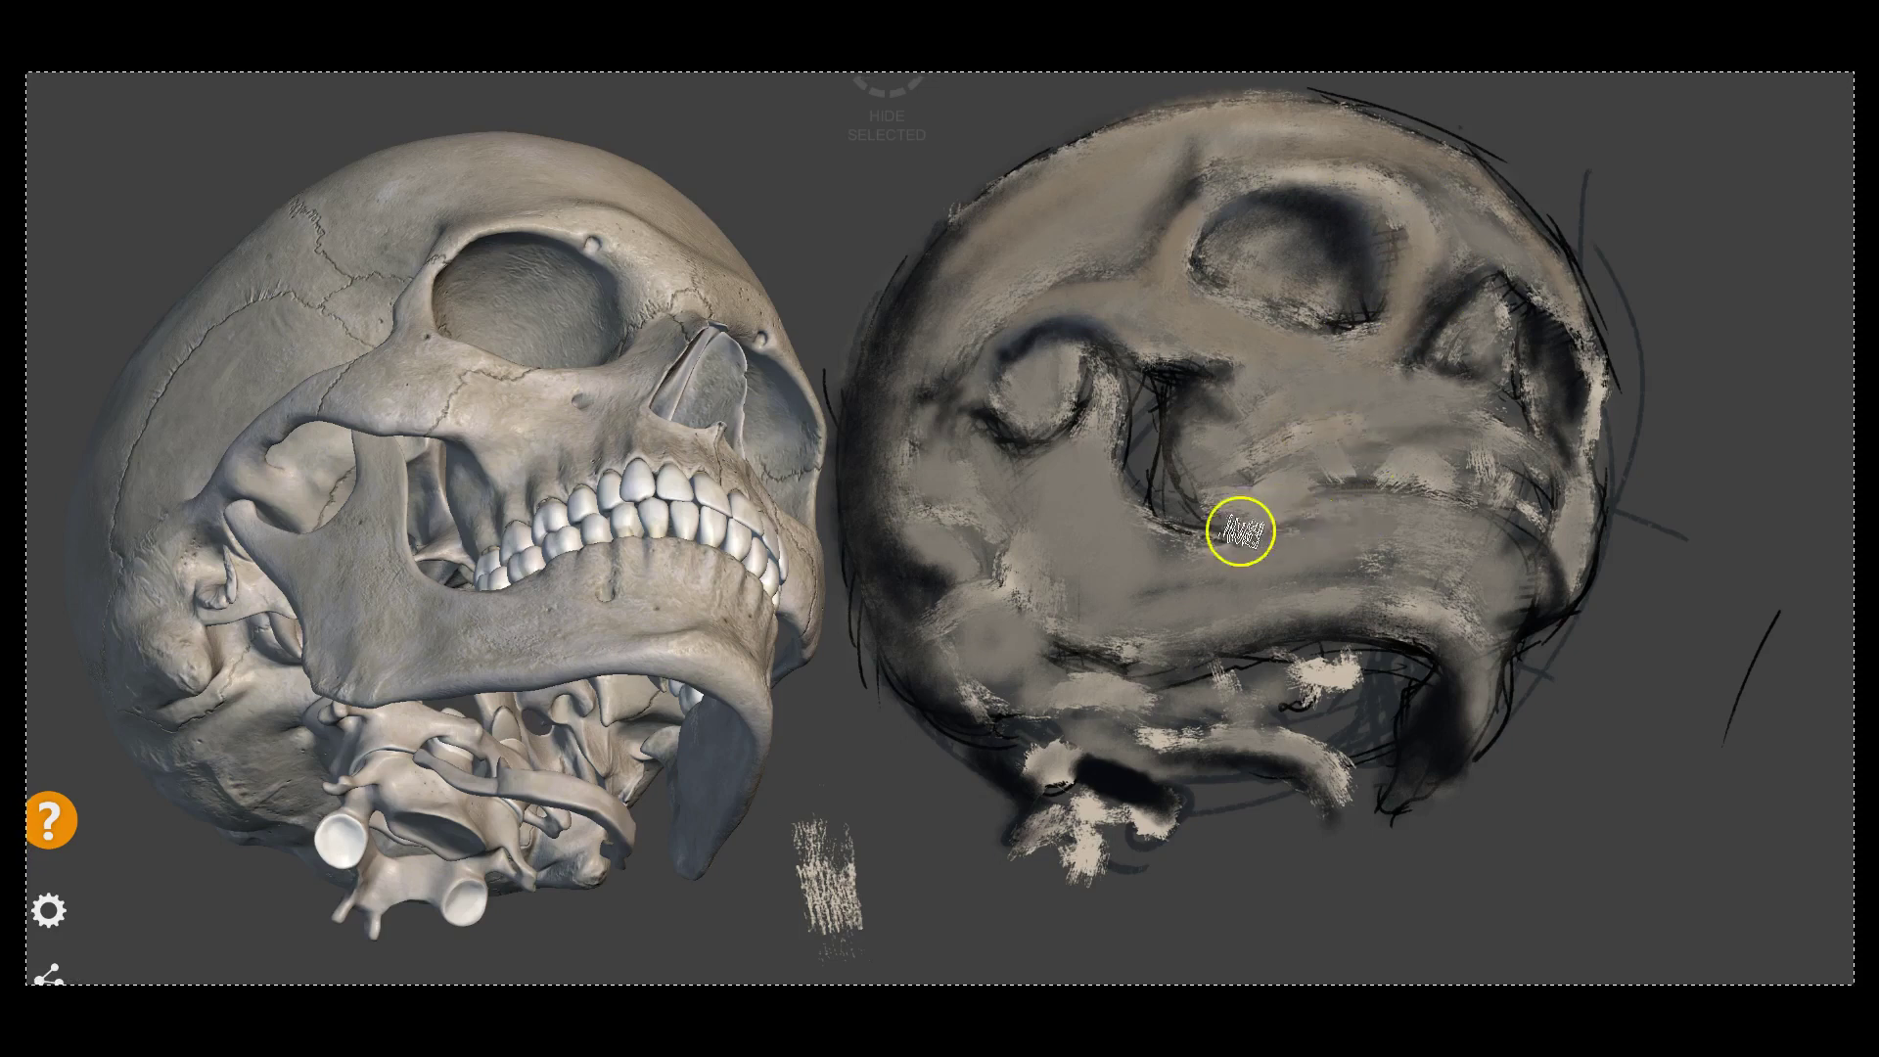
pyautogui.moveTo(1243, 590)
pyautogui.mouseDown()
pyautogui.moveTo(1462, 602)
pyautogui.moveTo(1524, 675)
pyautogui.moveTo(1235, 743)
pyautogui.mouseUp()
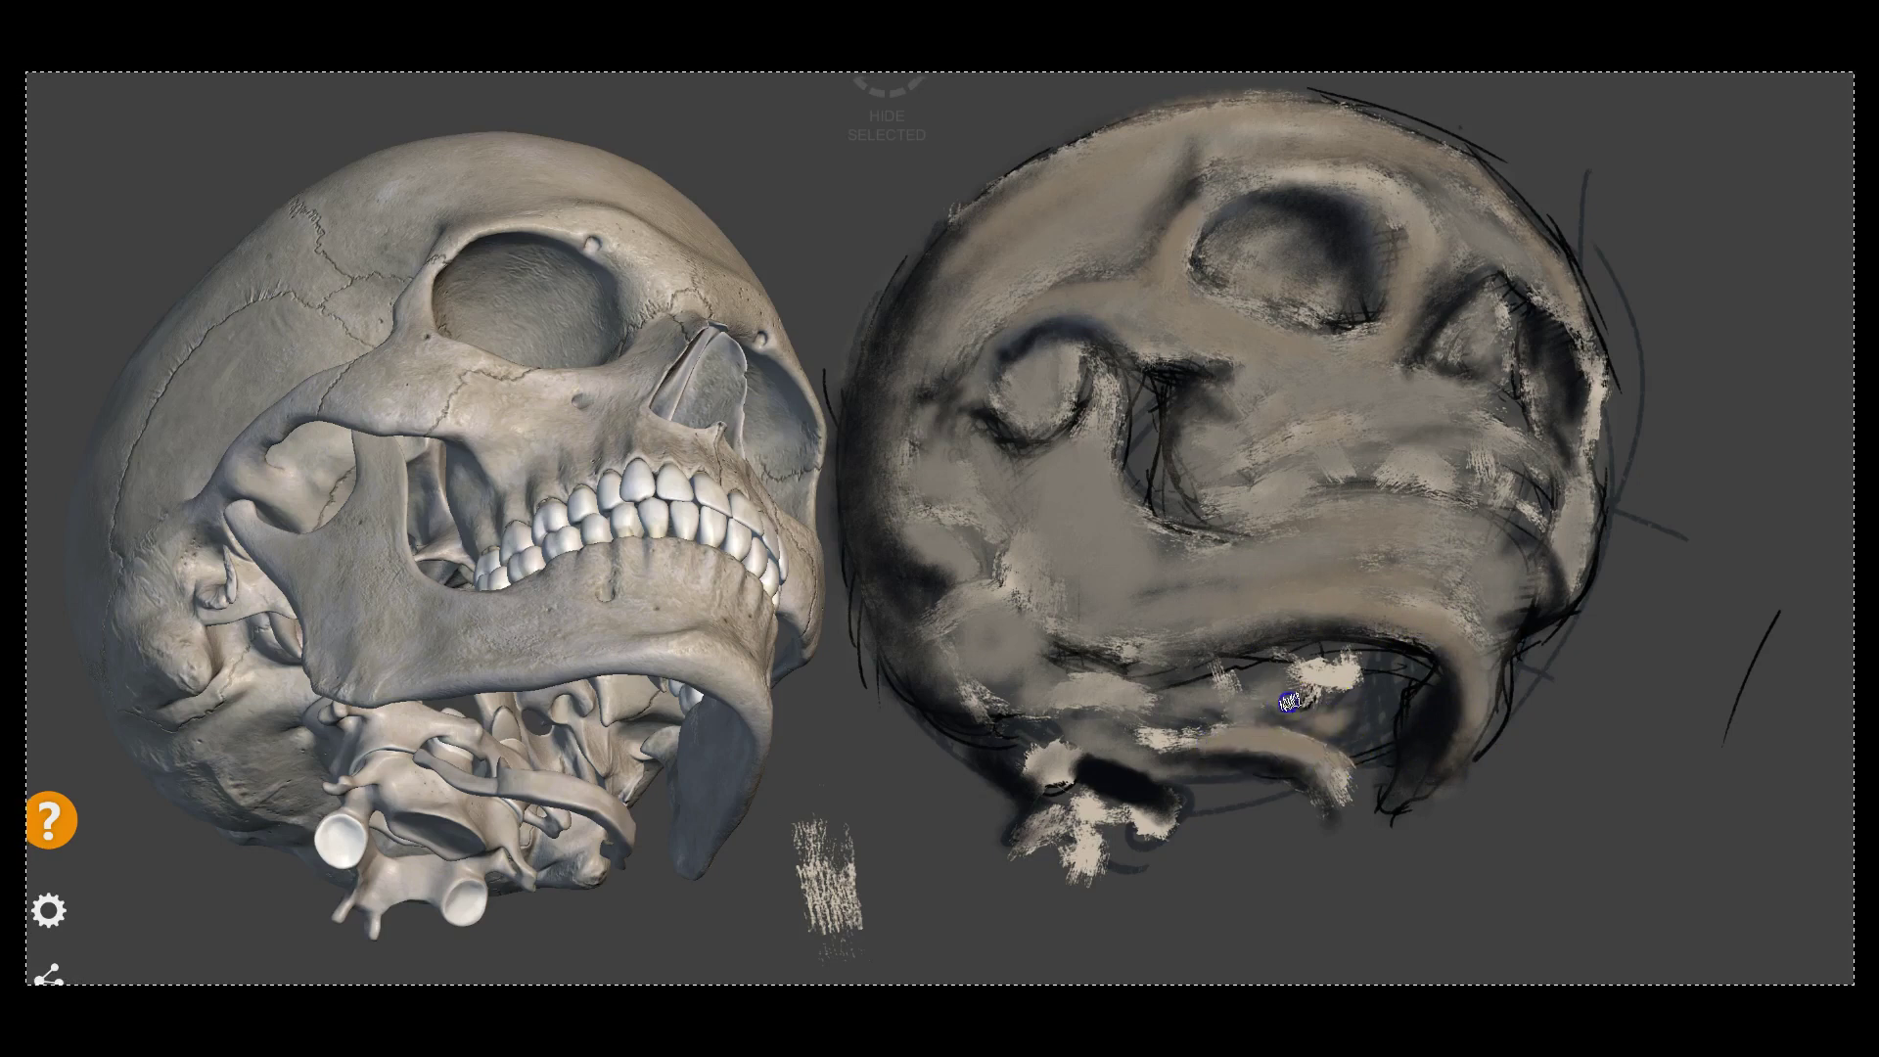
pyautogui.moveTo(1322, 657); pyautogui.dragTo(1245, 637)
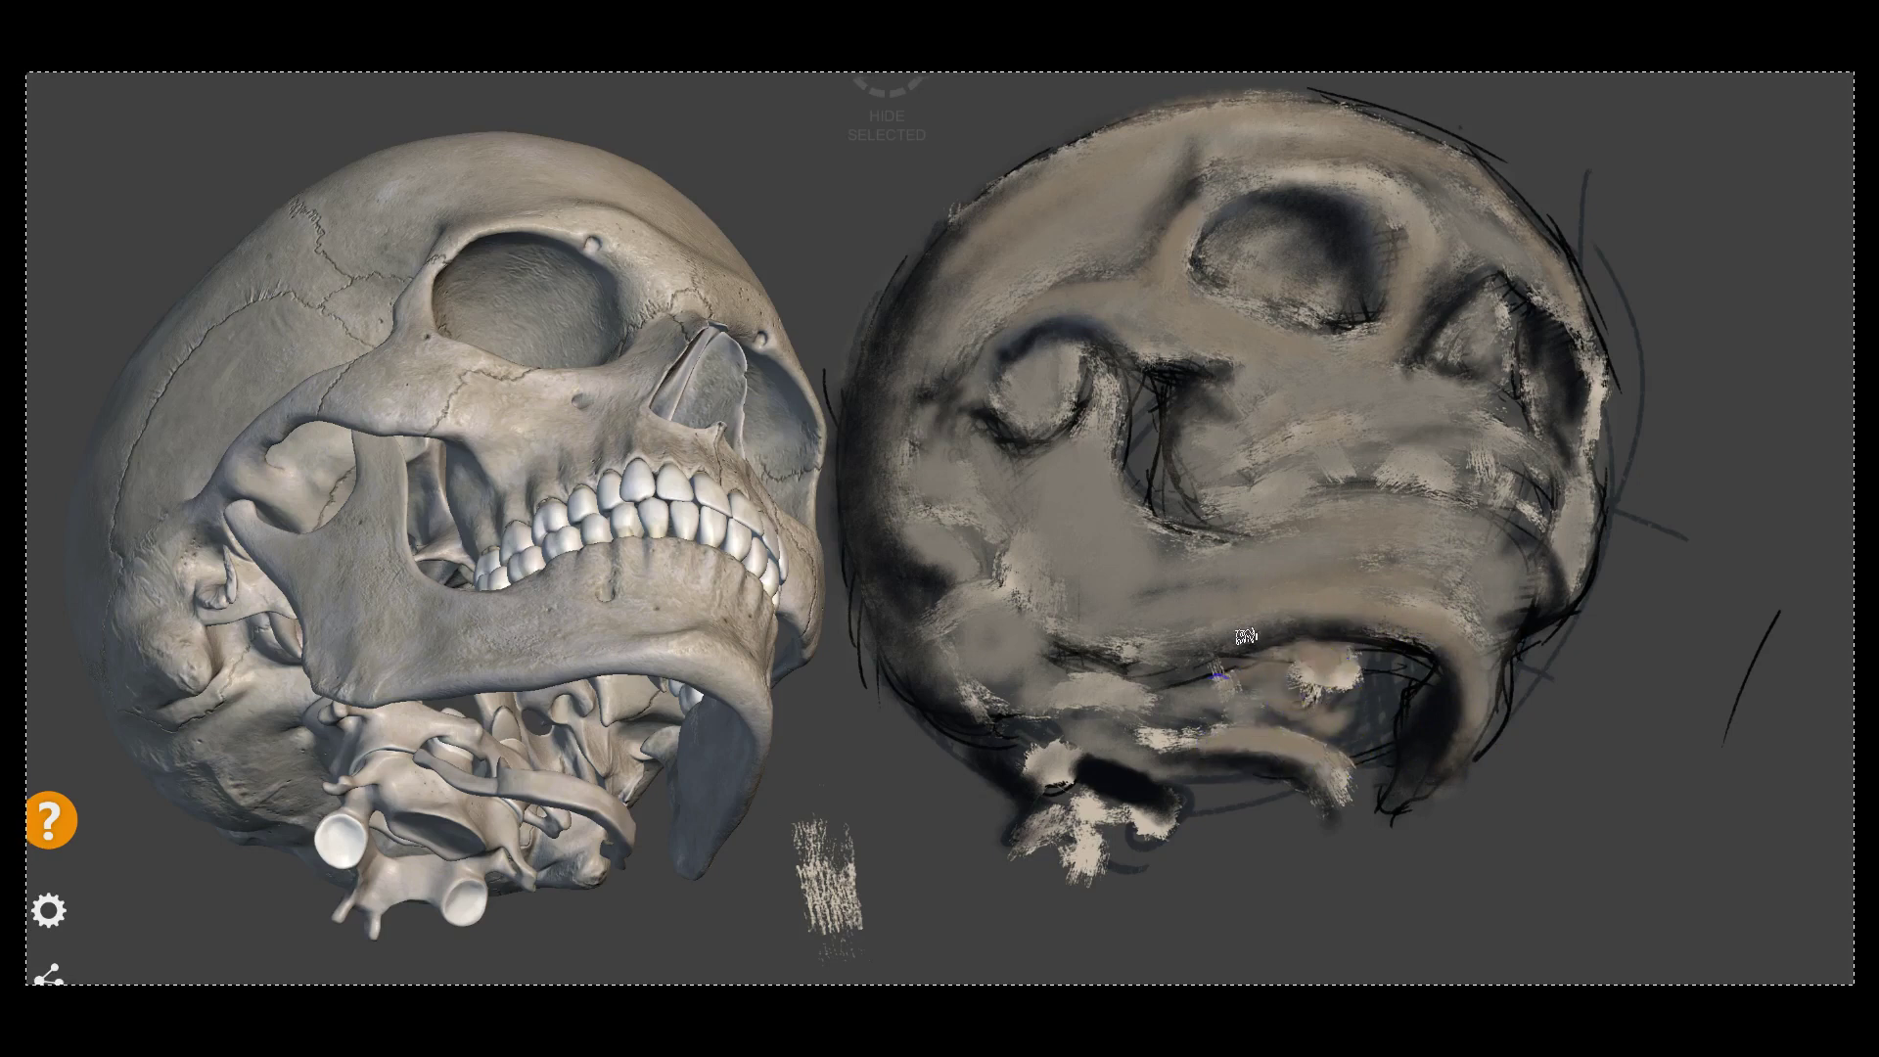
pyautogui.moveTo(1095, 738); pyautogui.dragTo(1039, 585)
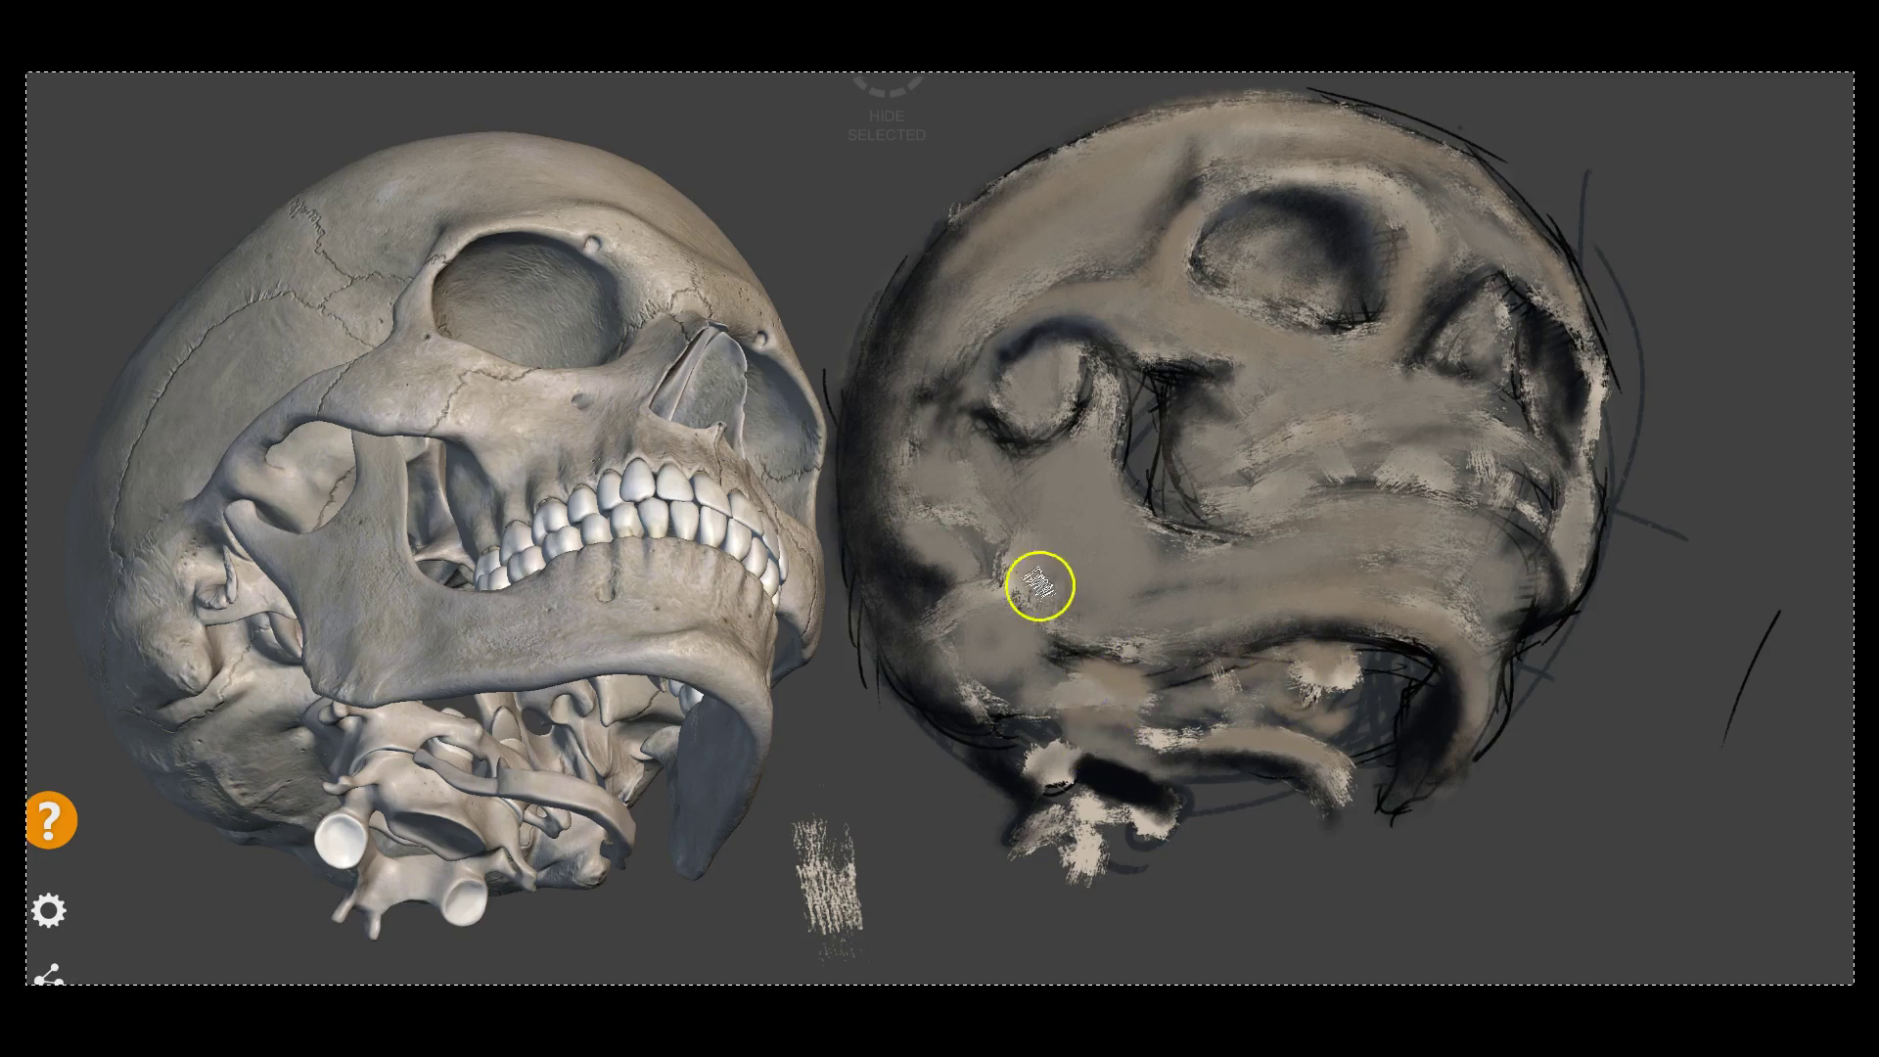
pyautogui.moveTo(1096, 650); pyautogui.dragTo(1026, 500)
pyautogui.moveTo(1006, 589); pyautogui.dragTo(943, 623)
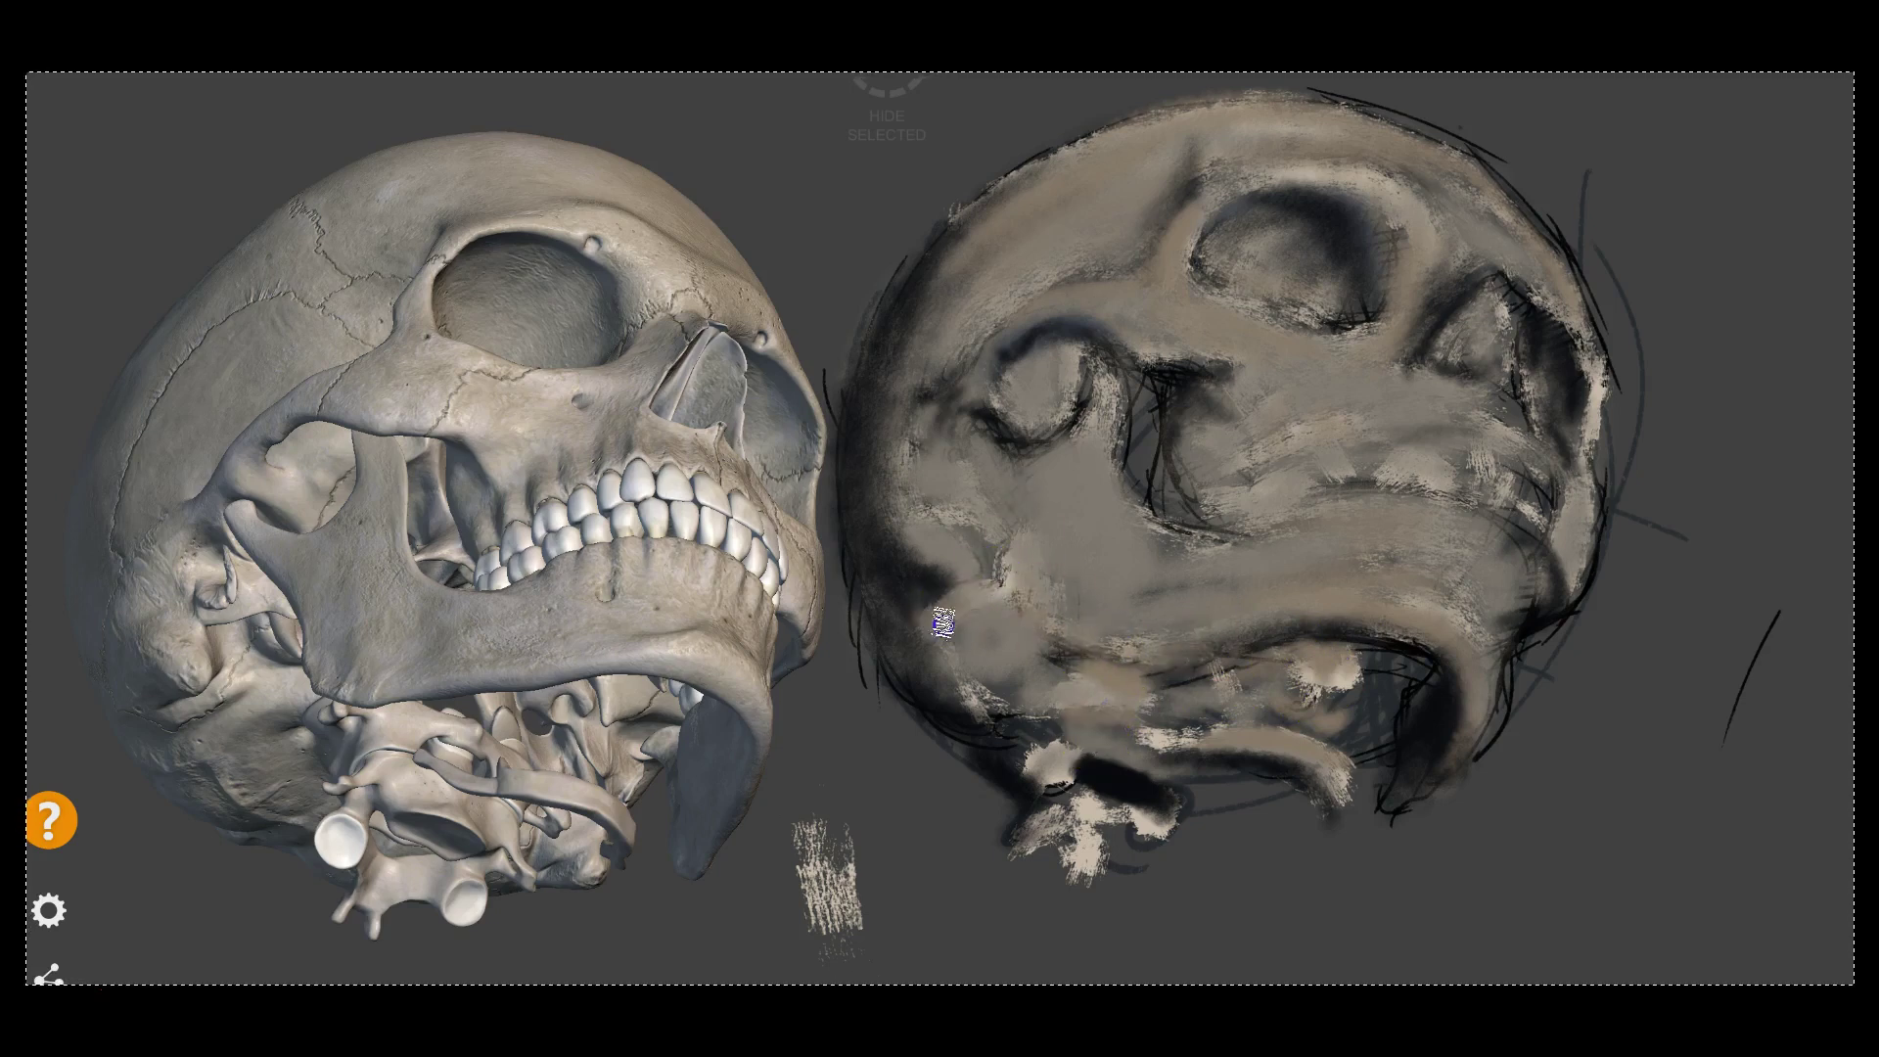
pyautogui.moveTo(923, 535); pyautogui.dragTo(957, 573)
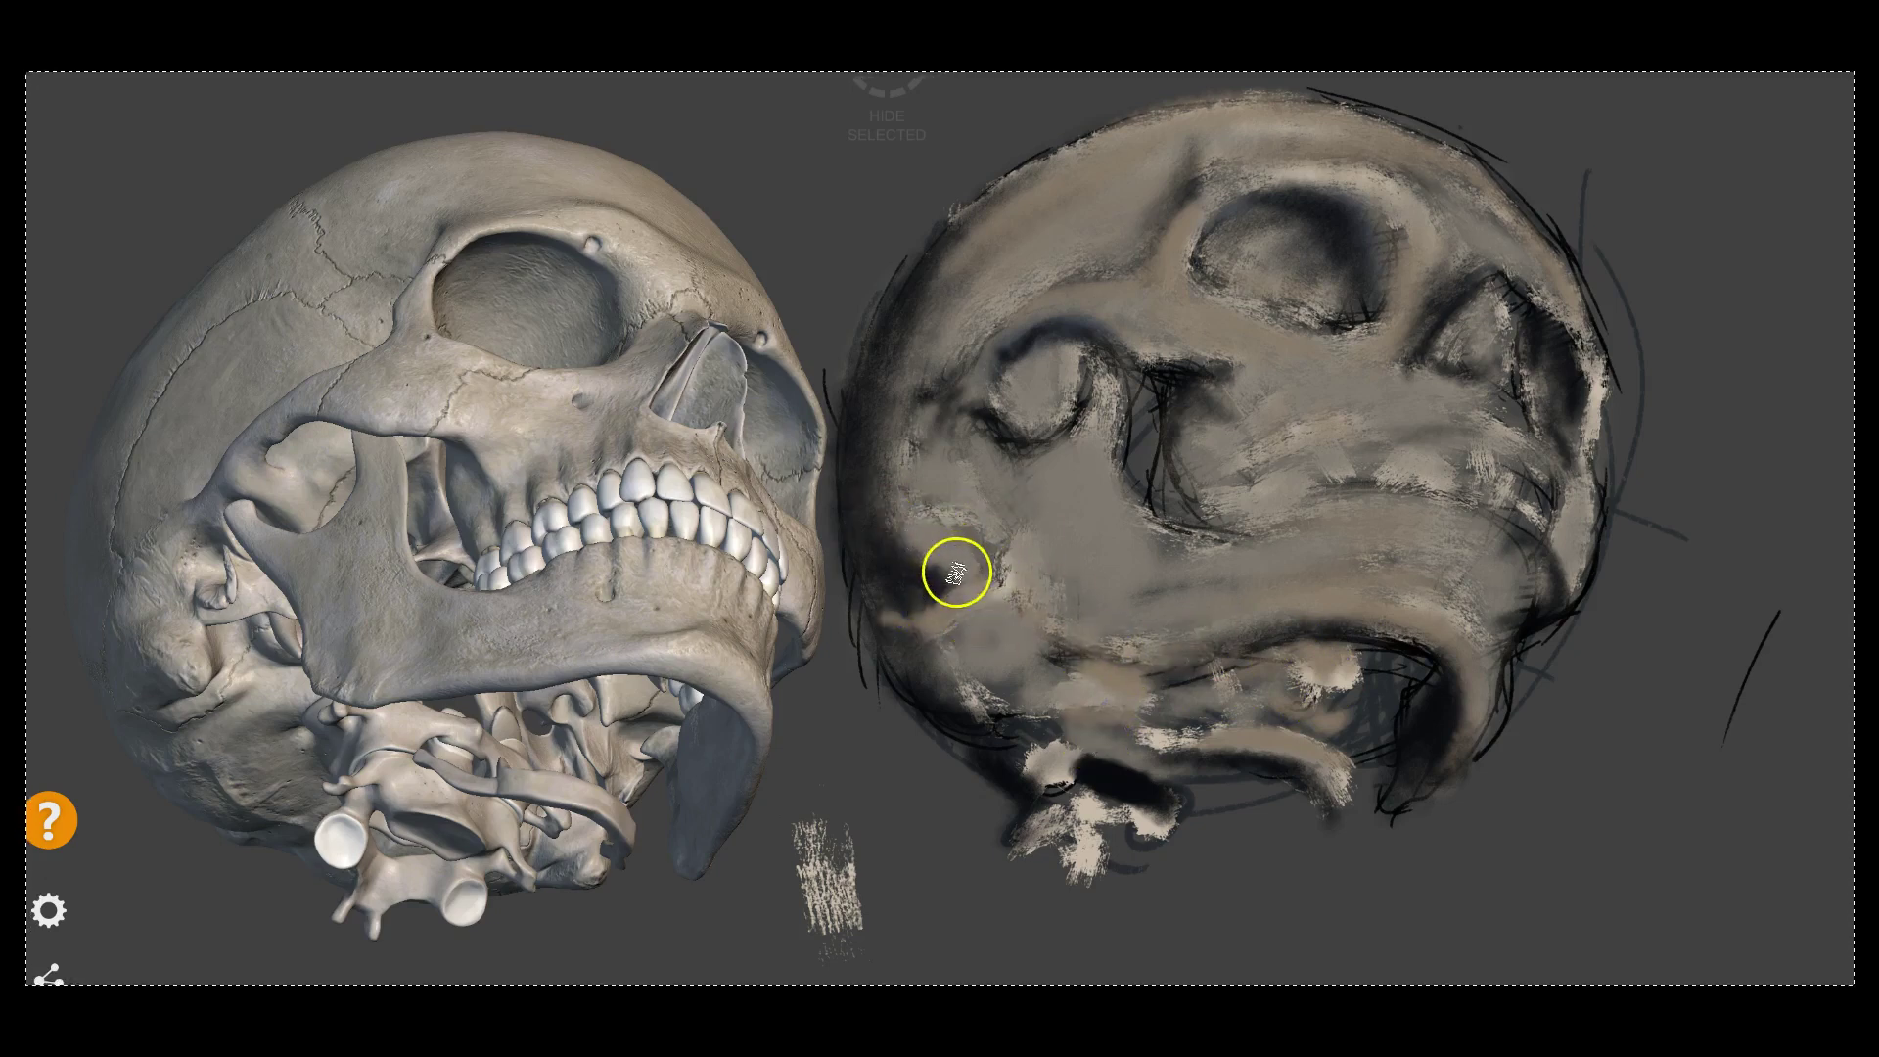
pyautogui.moveTo(935, 474)
pyautogui.mouseDown()
pyautogui.moveTo(912, 477)
pyautogui.moveTo(907, 529)
pyautogui.moveTo(910, 406)
pyautogui.moveTo(944, 421)
pyautogui.moveTo(1024, 239)
pyautogui.moveTo(952, 550)
pyautogui.moveTo(1010, 661)
pyautogui.mouseUp()
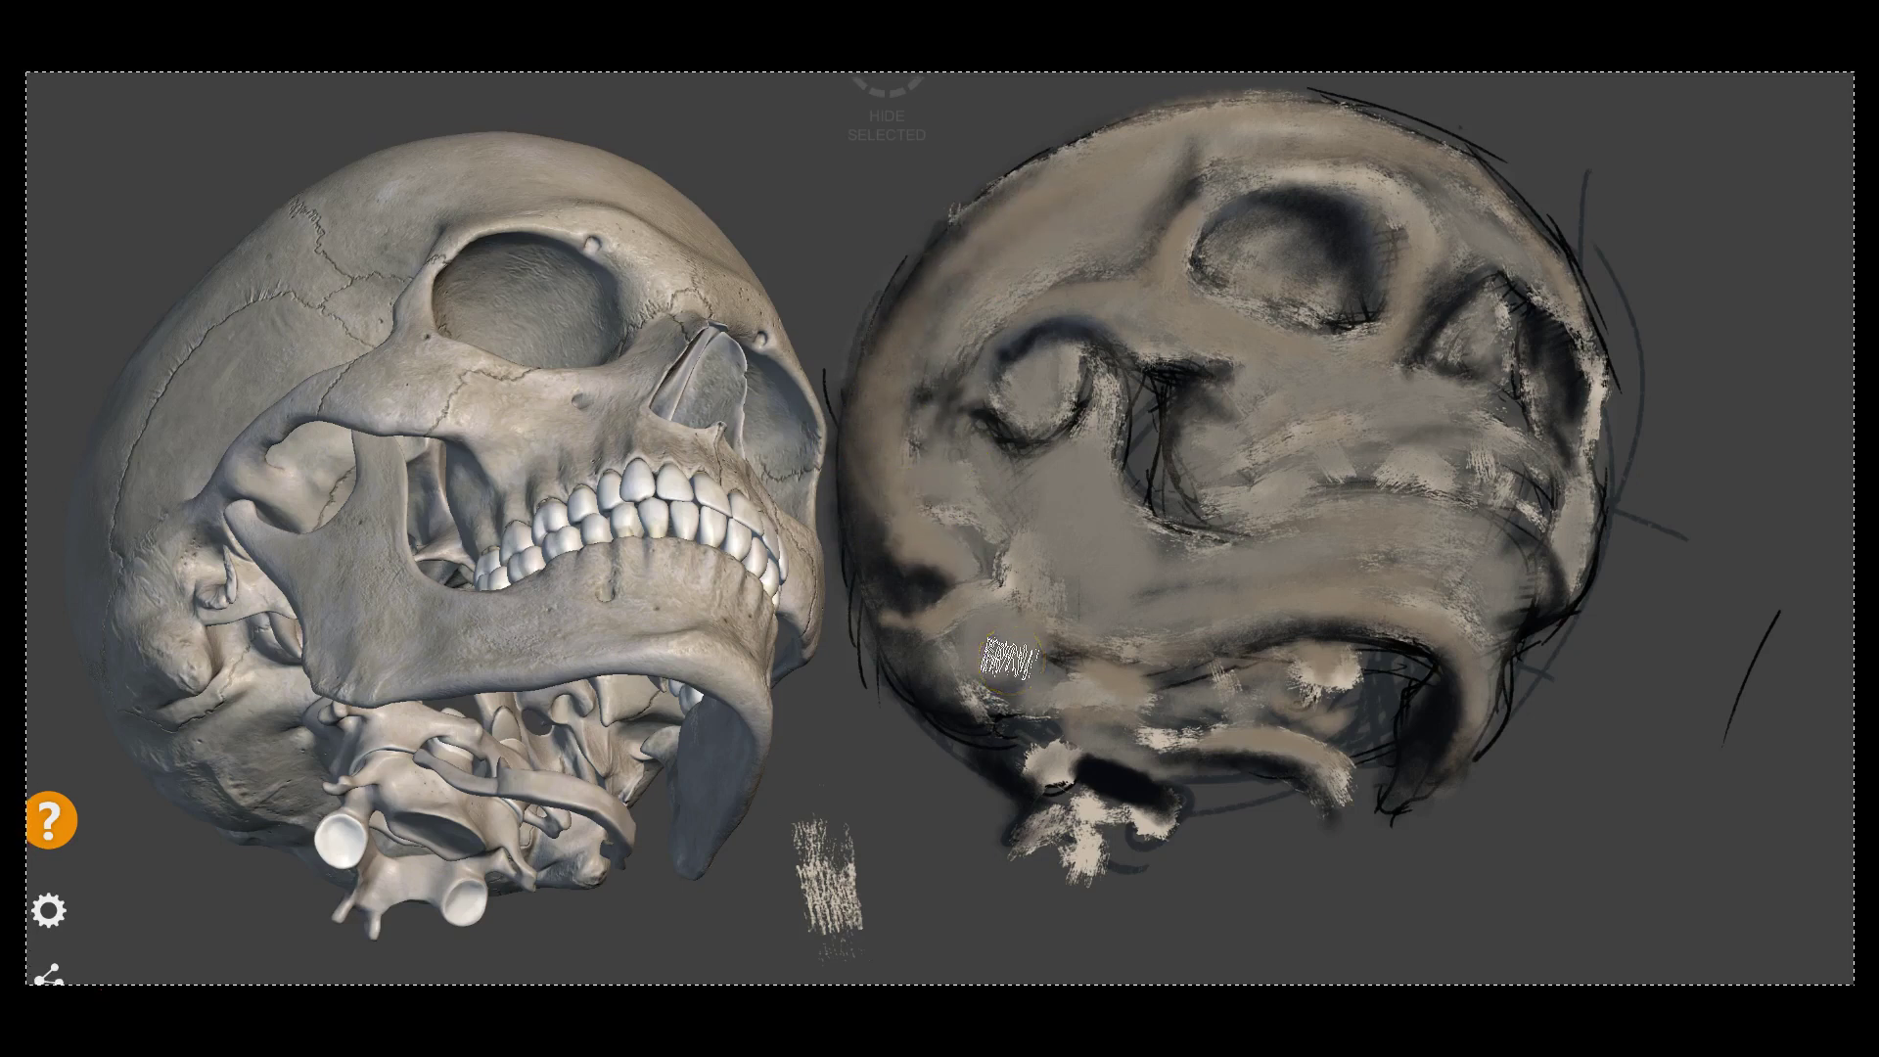
pyautogui.moveTo(1224, 386)
pyautogui.mouseDown()
pyautogui.moveTo(1241, 409)
pyautogui.moveTo(1183, 339)
pyautogui.moveTo(1095, 587)
pyautogui.mouseUp()
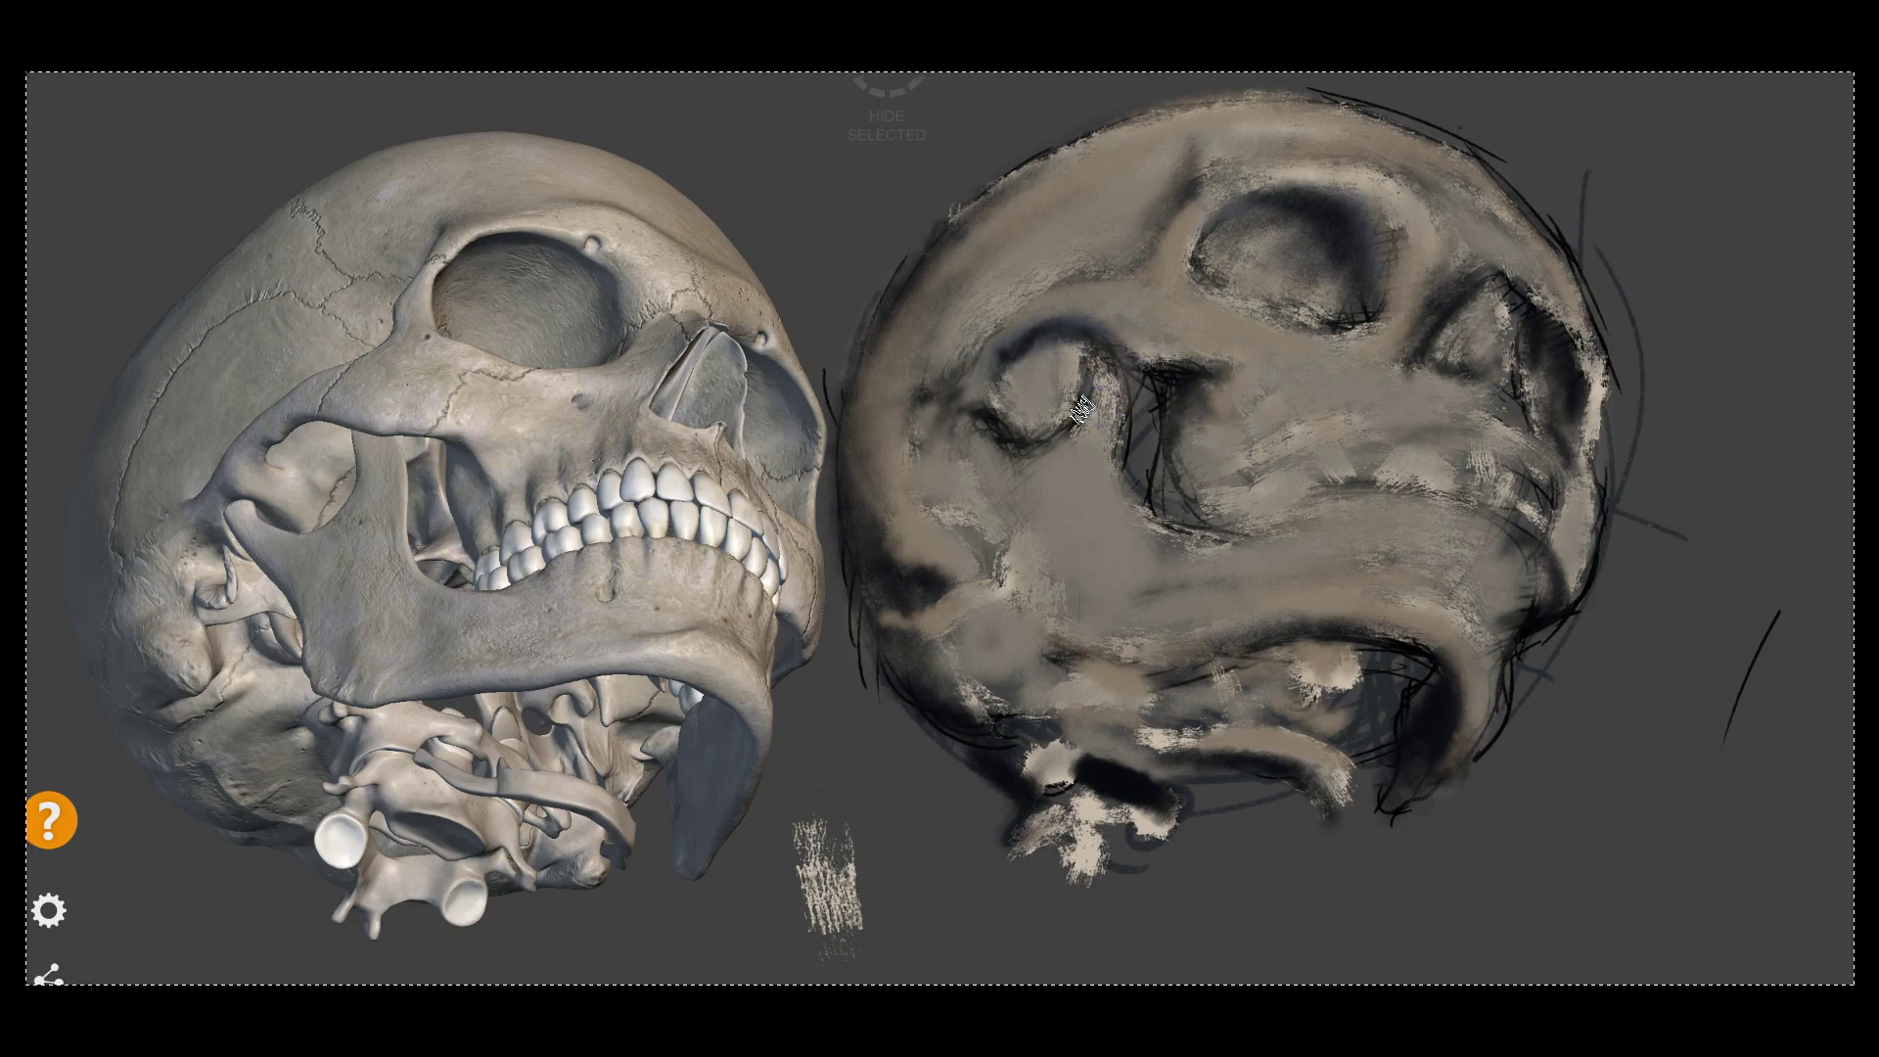
pyautogui.moveTo(1061, 452); pyautogui.dragTo(988, 509)
# Pick the Kid Crayon brush preset and set the foreground colour to black
pyautogui.press('F5')
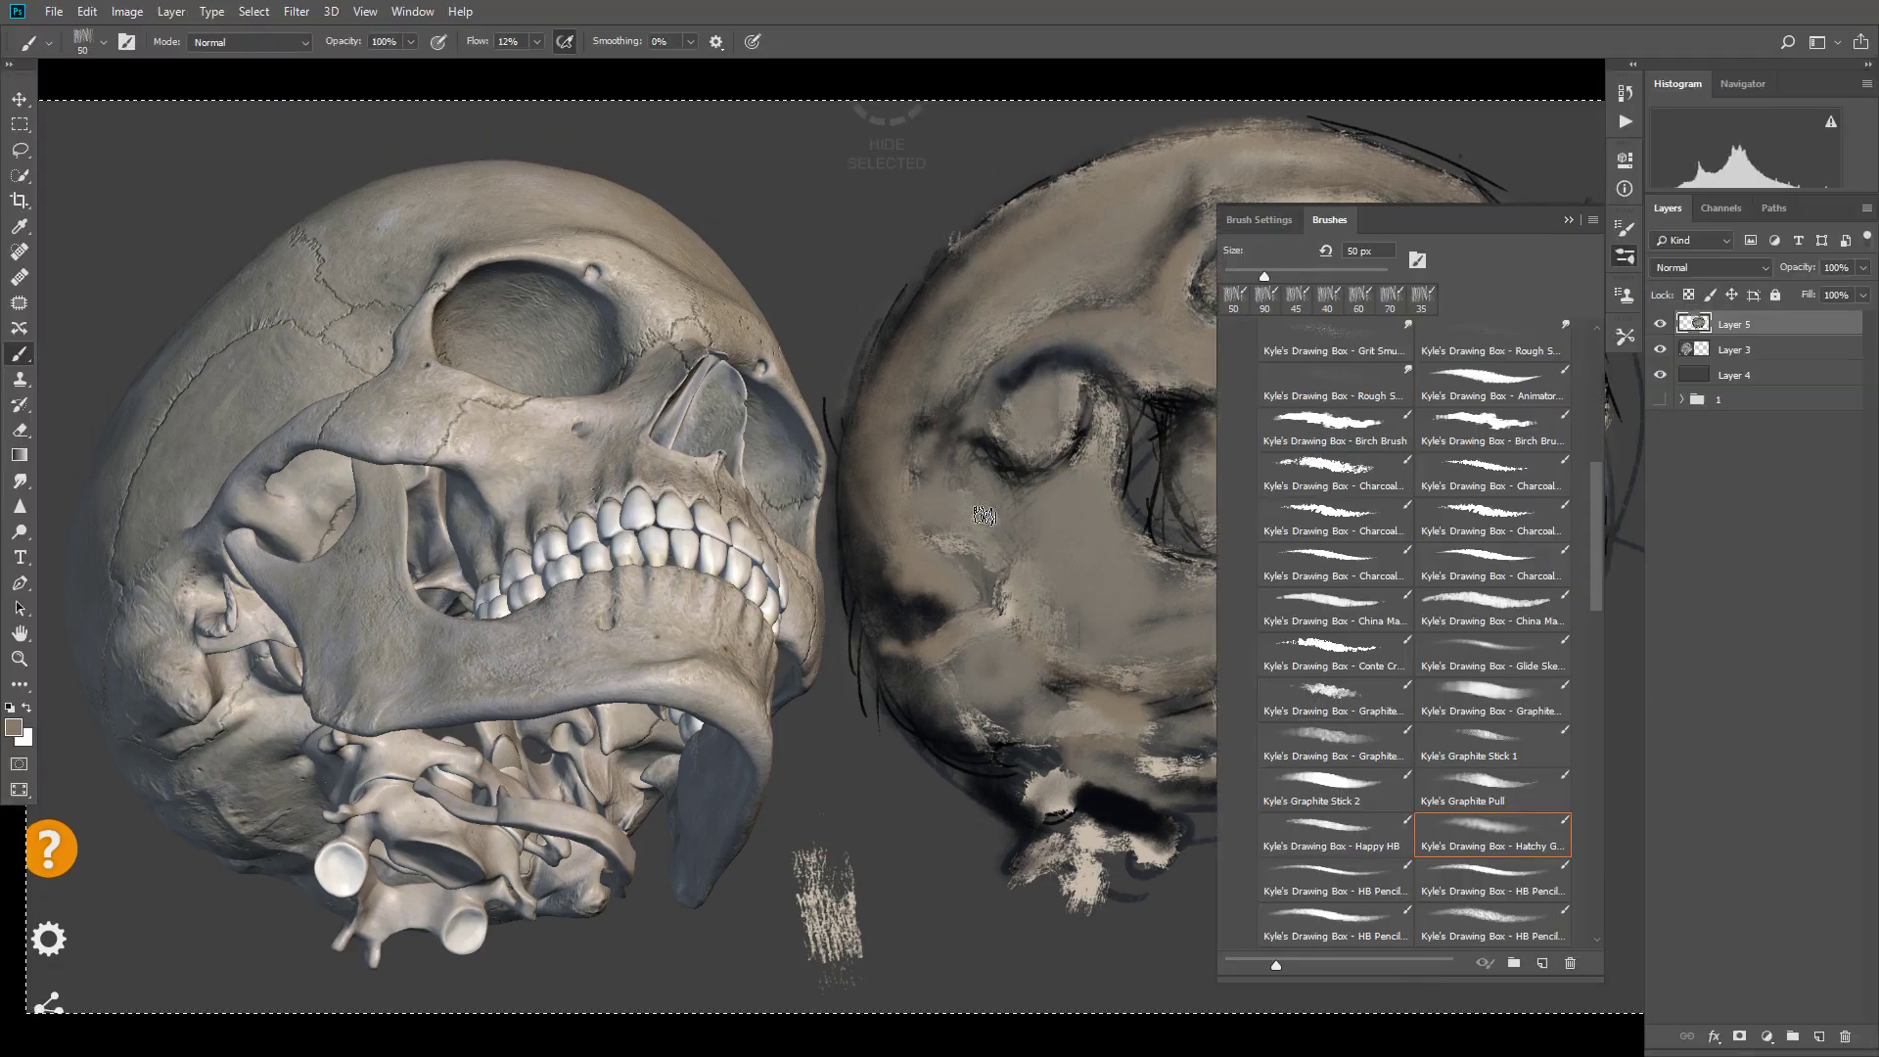
pyautogui.moveTo(1599, 537); pyautogui.dragTo(1597, 579)
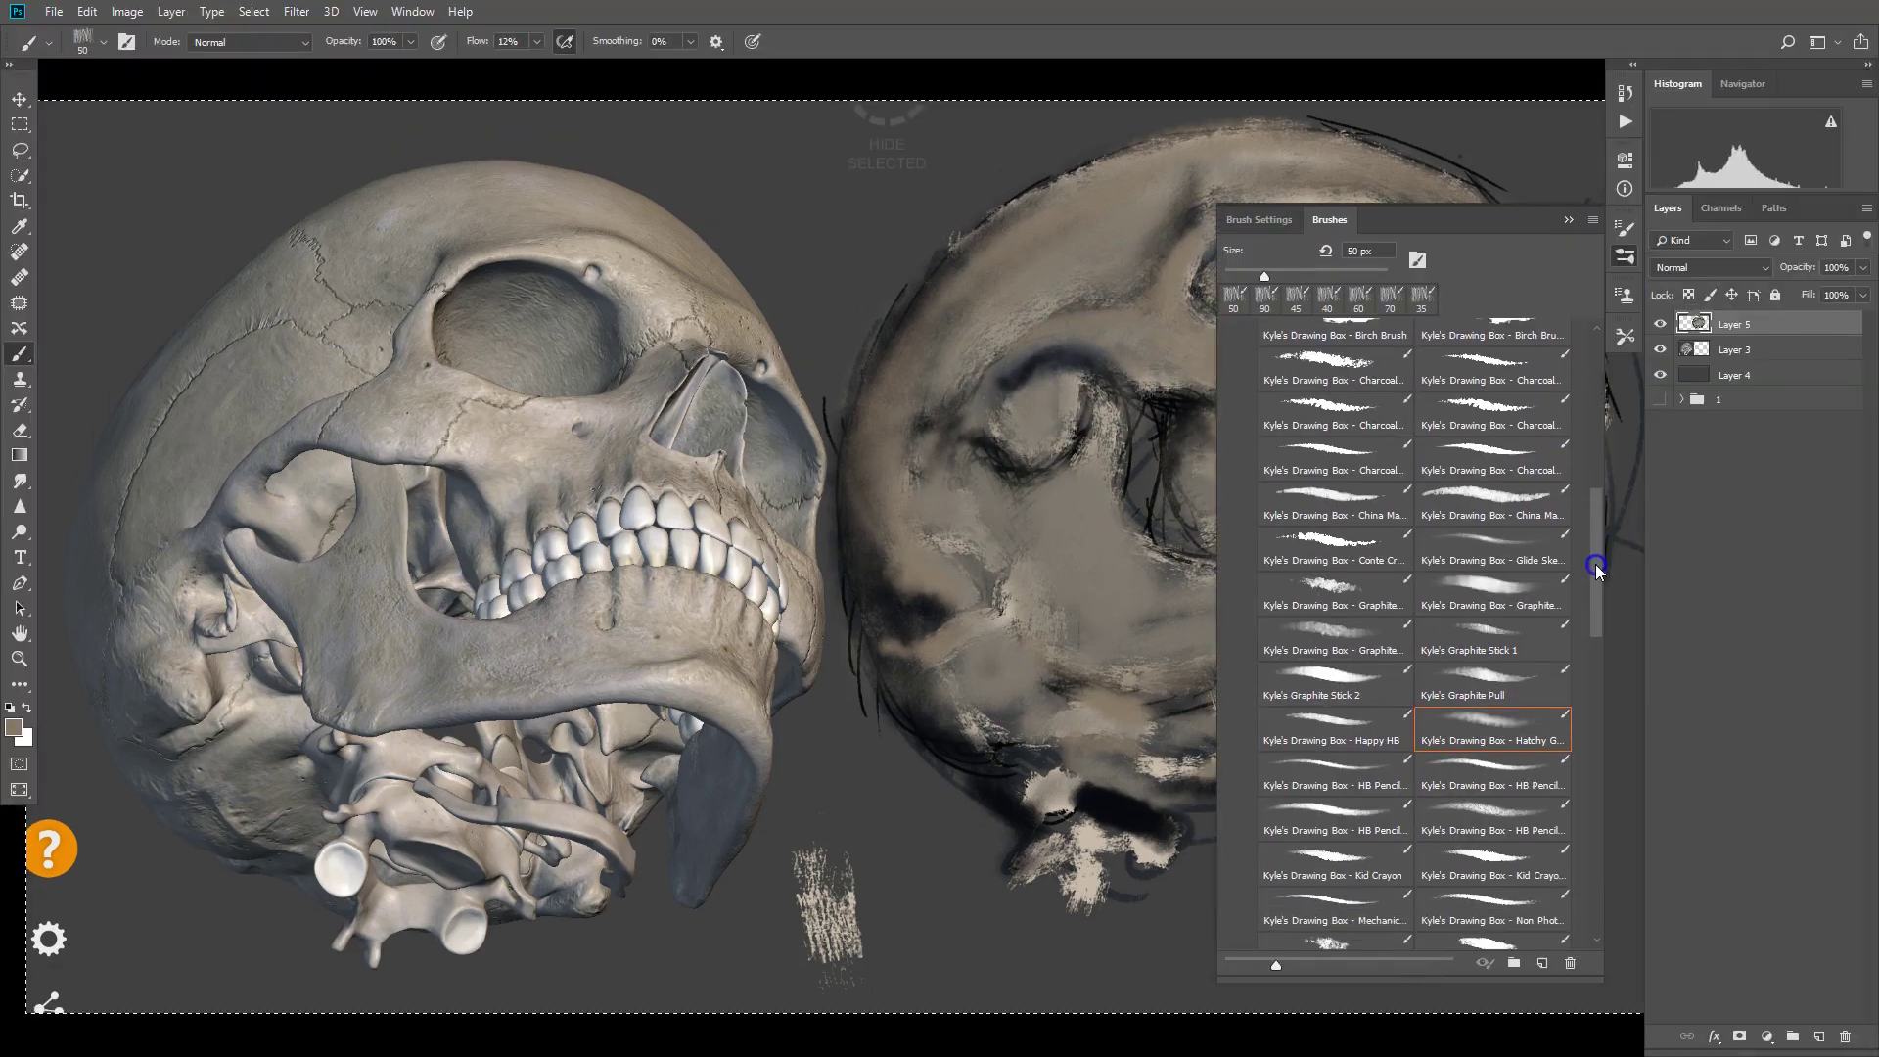
pyautogui.click(1516, 817)
pyautogui.click(14, 726)
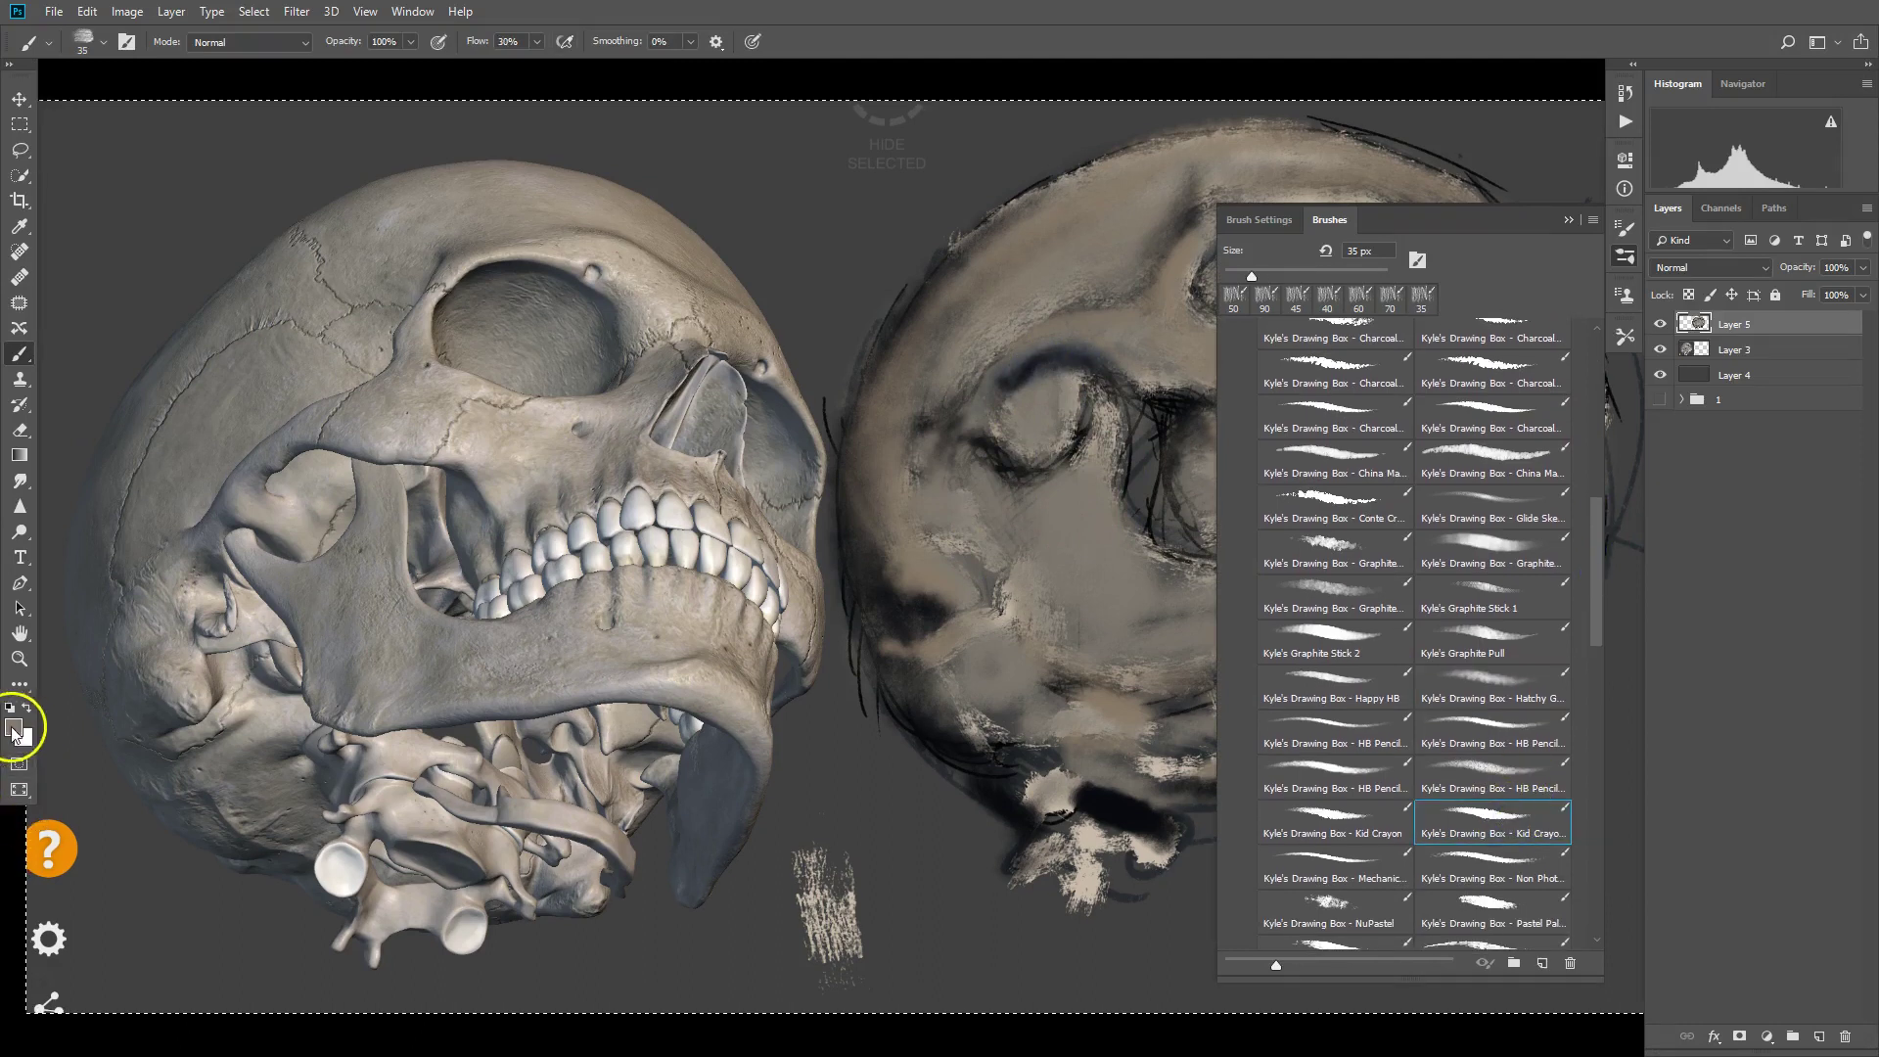
pyautogui.click(926, 482)
pyautogui.click(1148, 240)
# Shrink the crayon to 9 px, go full screen and draw a dark eye-socket rim line
pyautogui.press('[')
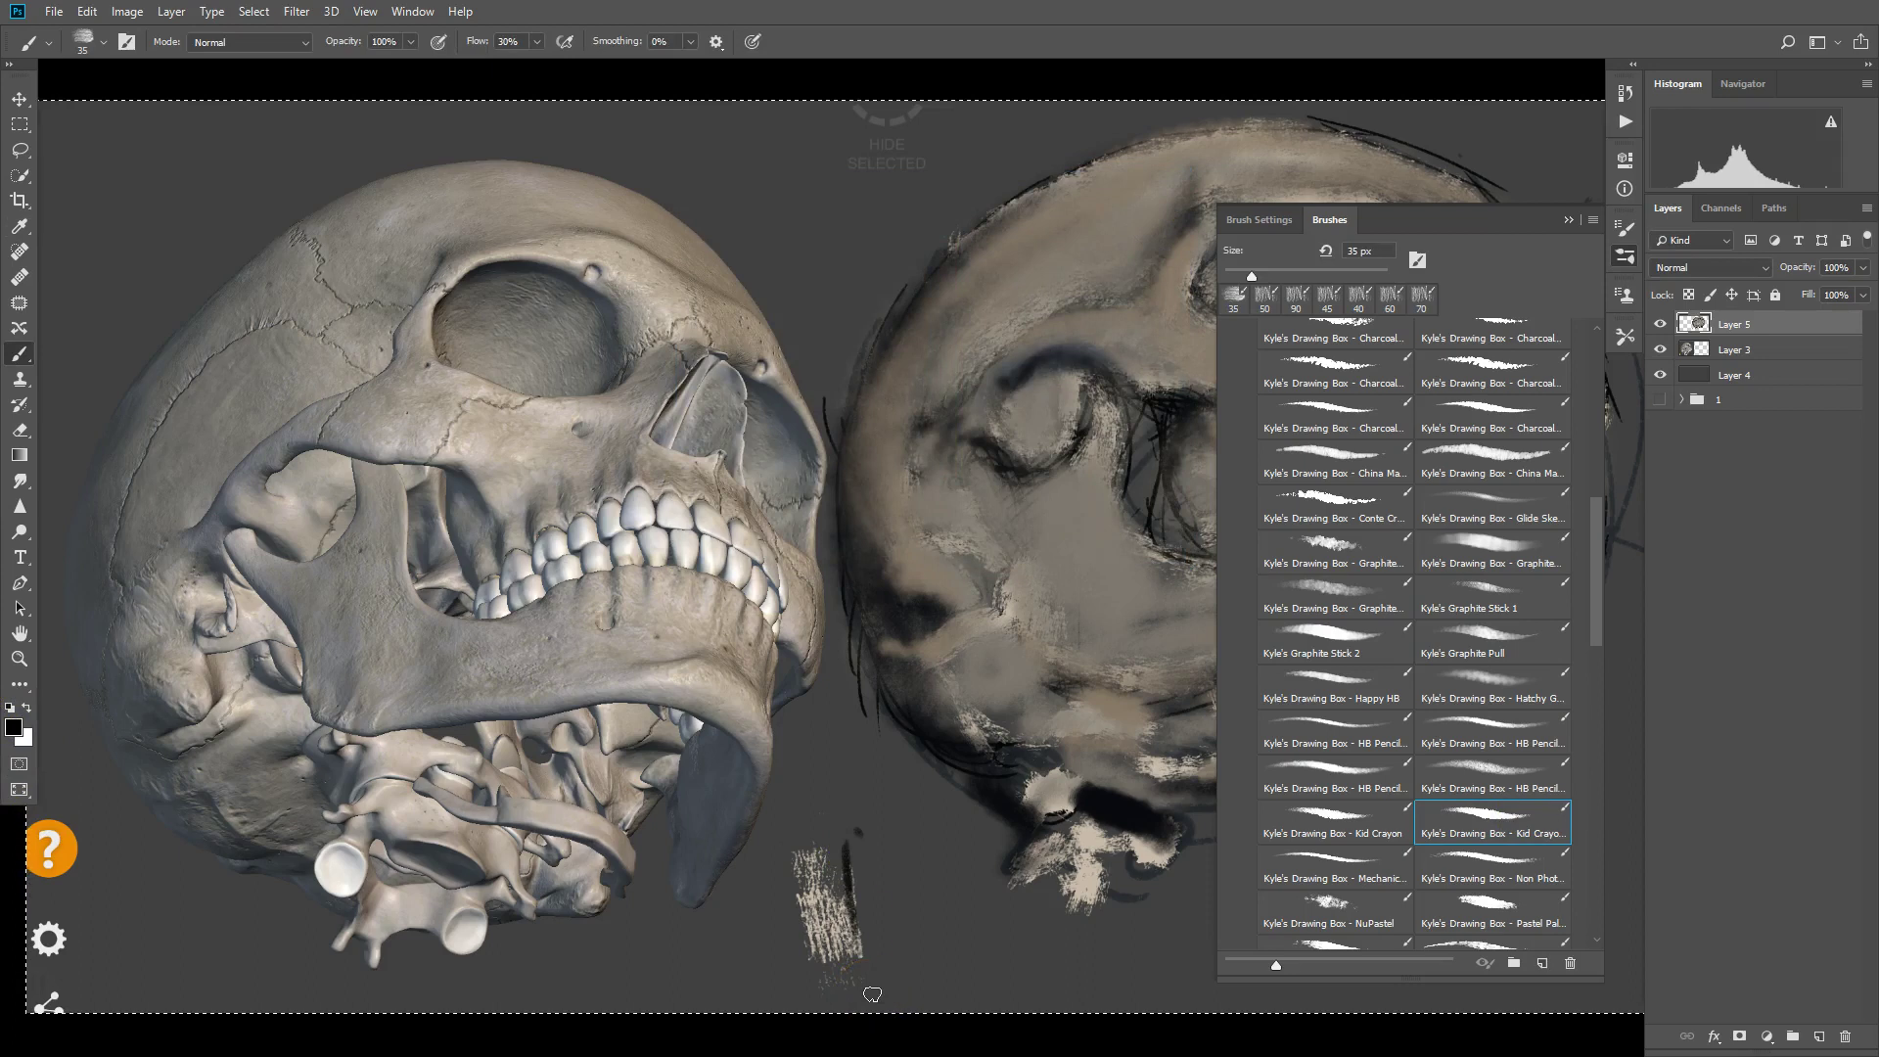
pyautogui.hotkey('ctrl', 'z')
pyautogui.press('[')
pyautogui.press('[')
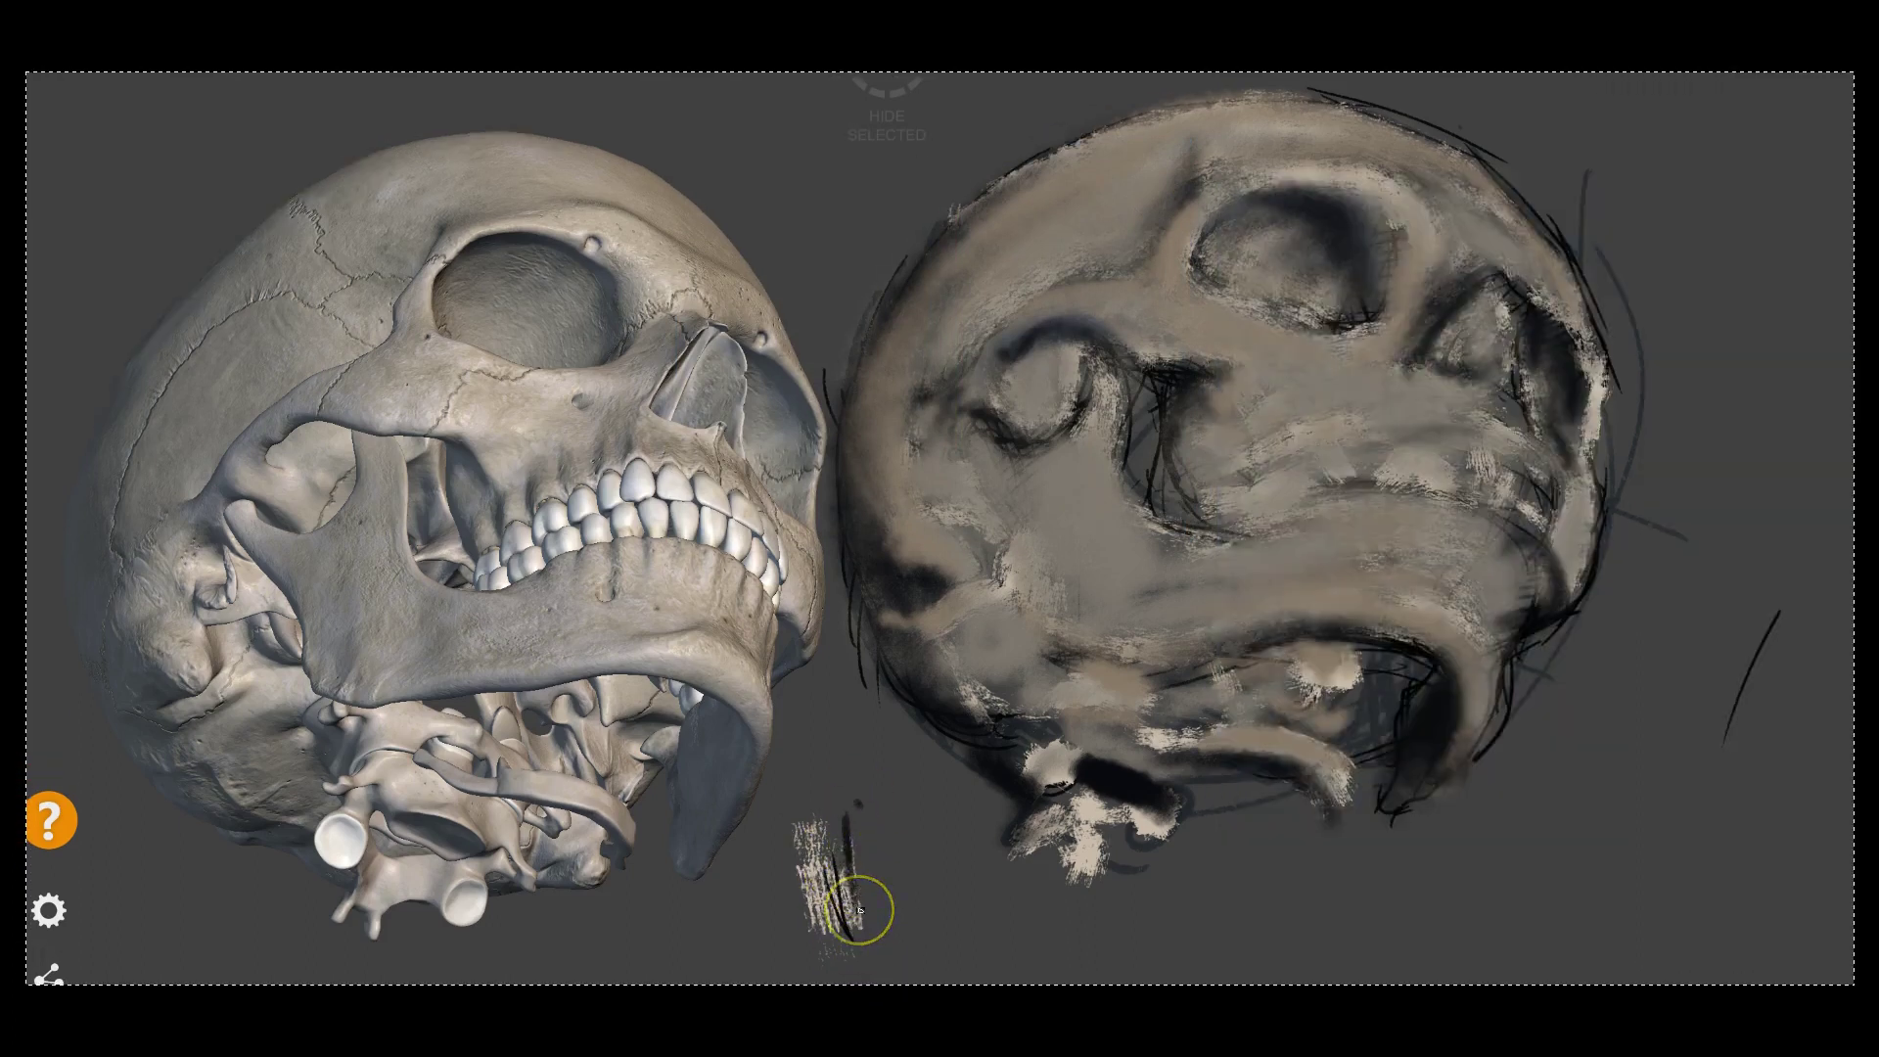
pyautogui.press('f')
pyautogui.moveTo(1186, 253)
pyautogui.mouseDown()
pyautogui.moveTo(1266, 197)
pyautogui.moveTo(1355, 211)
pyautogui.moveTo(1290, 192)
pyautogui.mouseUp()
# Outline the eye socket rim in dark crayon strokes, then hatch lightly along its left edge
pyautogui.keyDown('ctrl'); pyautogui.click(1404, 238); pyautogui.keyUp('ctrl')
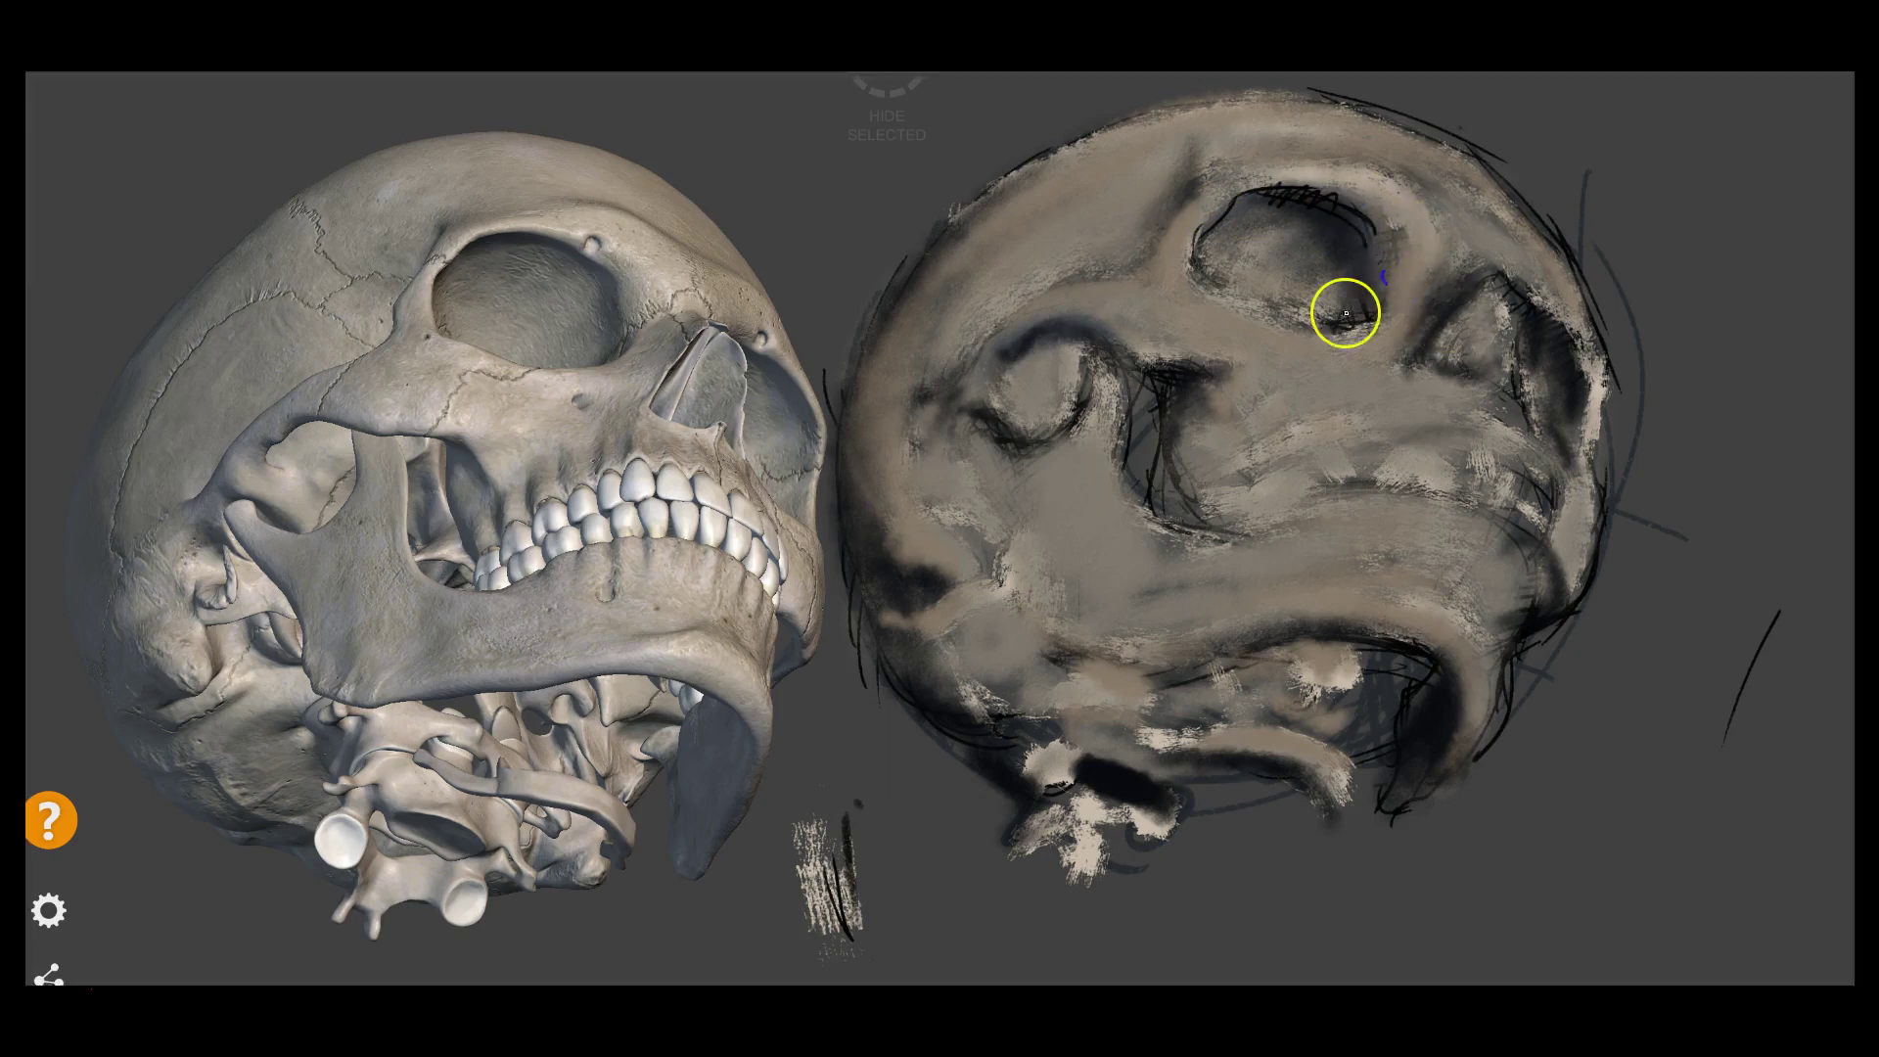
pyautogui.moveTo(1264, 333); pyautogui.dragTo(1251, 298)
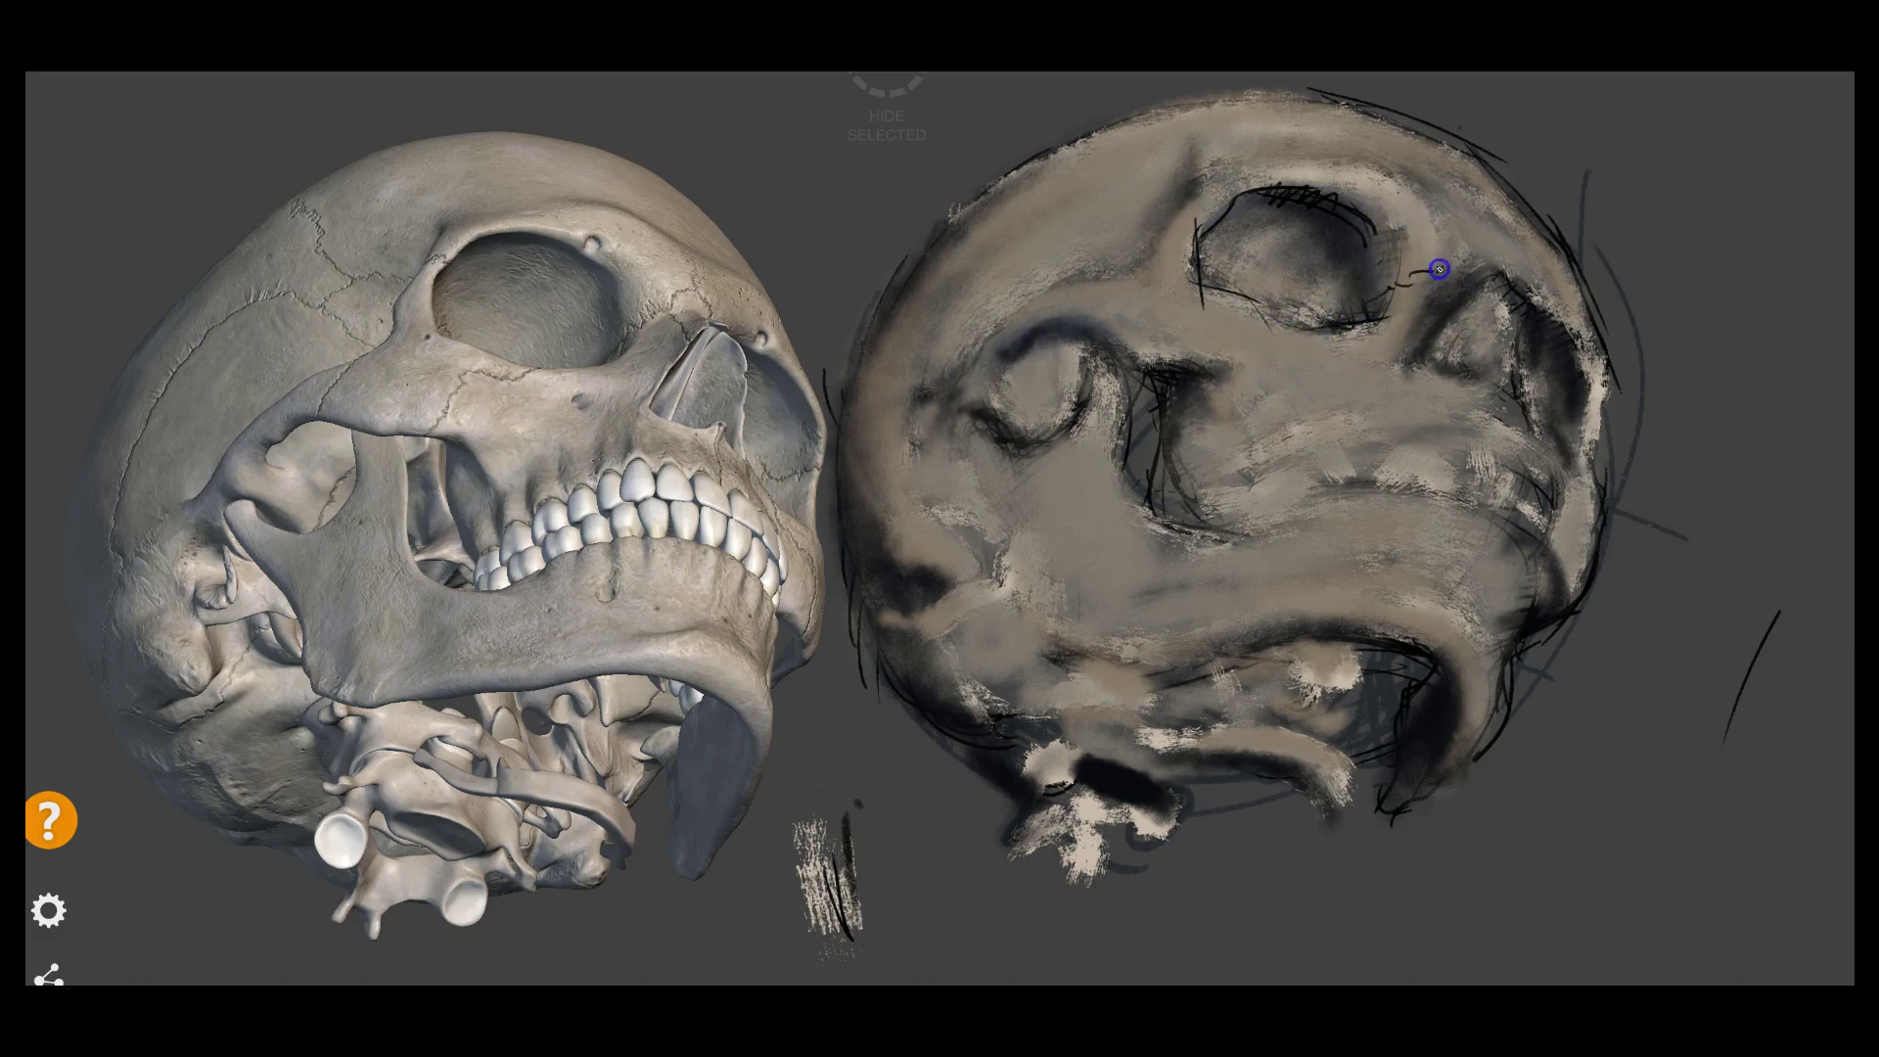
pyautogui.moveTo(1413, 352); pyautogui.dragTo(1515, 296)
pyautogui.moveTo(1412, 357); pyautogui.dragTo(1494, 375)
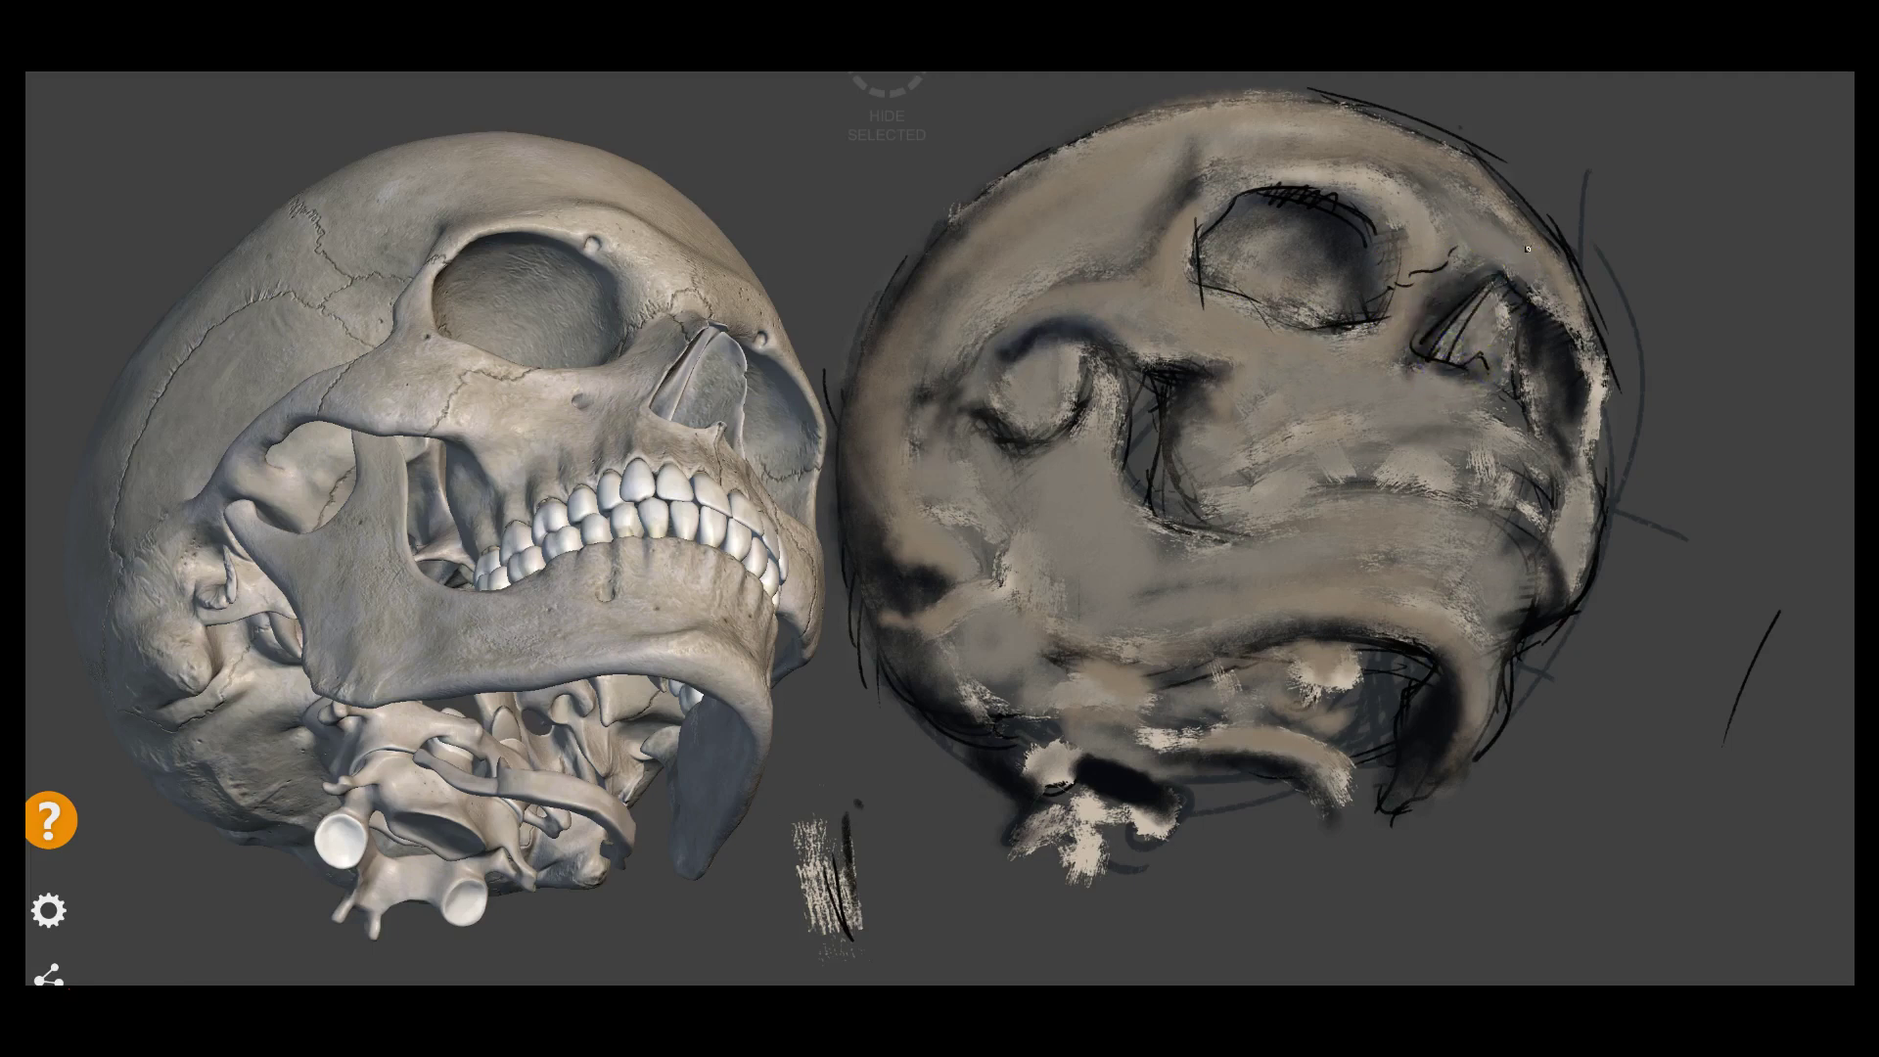
pyautogui.moveTo(1503, 259)
pyautogui.mouseDown()
pyautogui.moveTo(1510, 335)
pyautogui.moveTo(1516, 311)
pyautogui.mouseUp()
pyautogui.moveTo(1512, 247); pyautogui.dragTo(1422, 348)
pyautogui.moveTo(1258, 303)
pyautogui.mouseDown()
pyautogui.moveTo(1242, 244)
pyautogui.moveTo(1150, 289)
pyautogui.moveTo(1188, 270)
pyautogui.moveTo(1169, 294)
pyautogui.moveTo(1243, 298)
pyautogui.moveTo(1217, 342)
pyautogui.moveTo(1170, 294)
pyautogui.mouseUp()
pyautogui.moveTo(1188, 181)
pyautogui.mouseDown()
pyautogui.moveTo(1194, 276)
pyautogui.moveTo(1162, 277)
pyautogui.mouseUp()
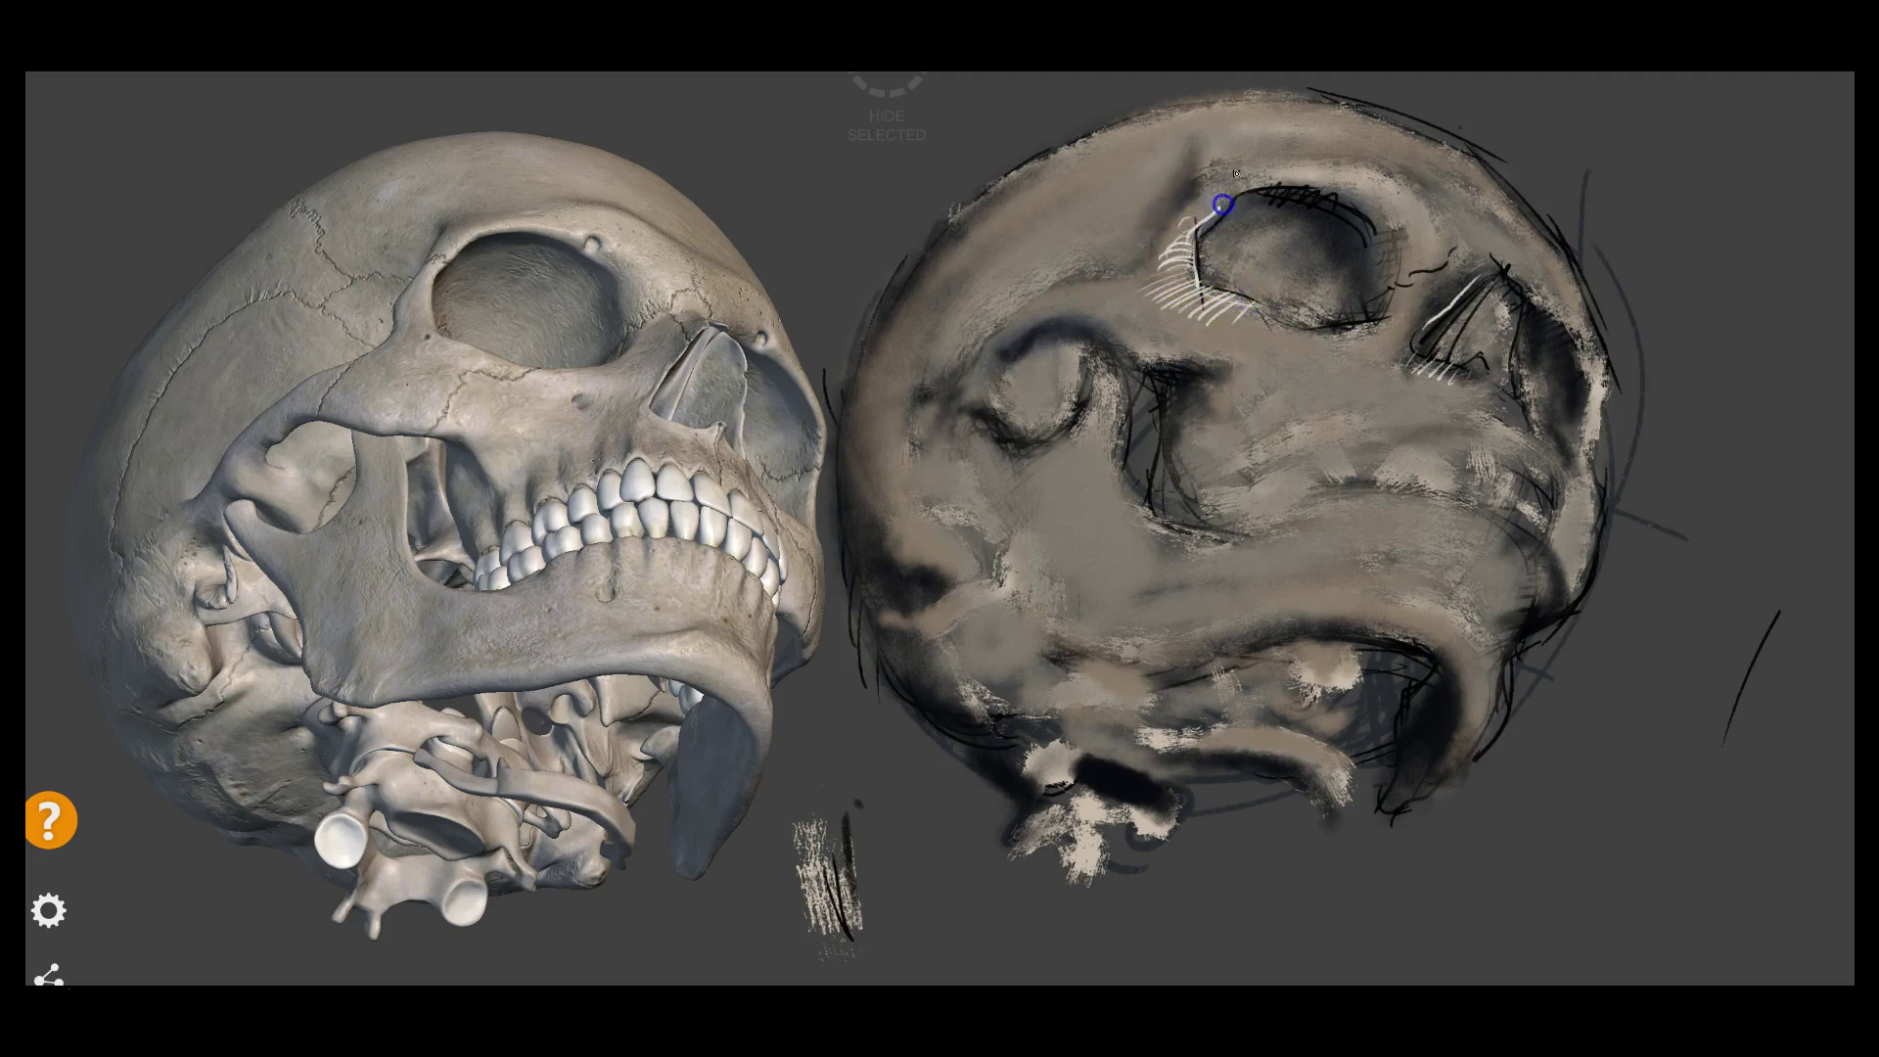
# Hatch white strokes above, beside and below the eye socket
pyautogui.moveTo(1215, 189)
pyautogui.mouseDown()
pyautogui.moveTo(1243, 172)
pyautogui.moveTo(1260, 185)
pyautogui.mouseUp()
pyautogui.rightClick(1312, 176)
pyautogui.moveTo(1385, 250)
pyautogui.mouseDown()
pyautogui.moveTo(1410, 210)
pyautogui.moveTo(1420, 250)
pyautogui.mouseUp()
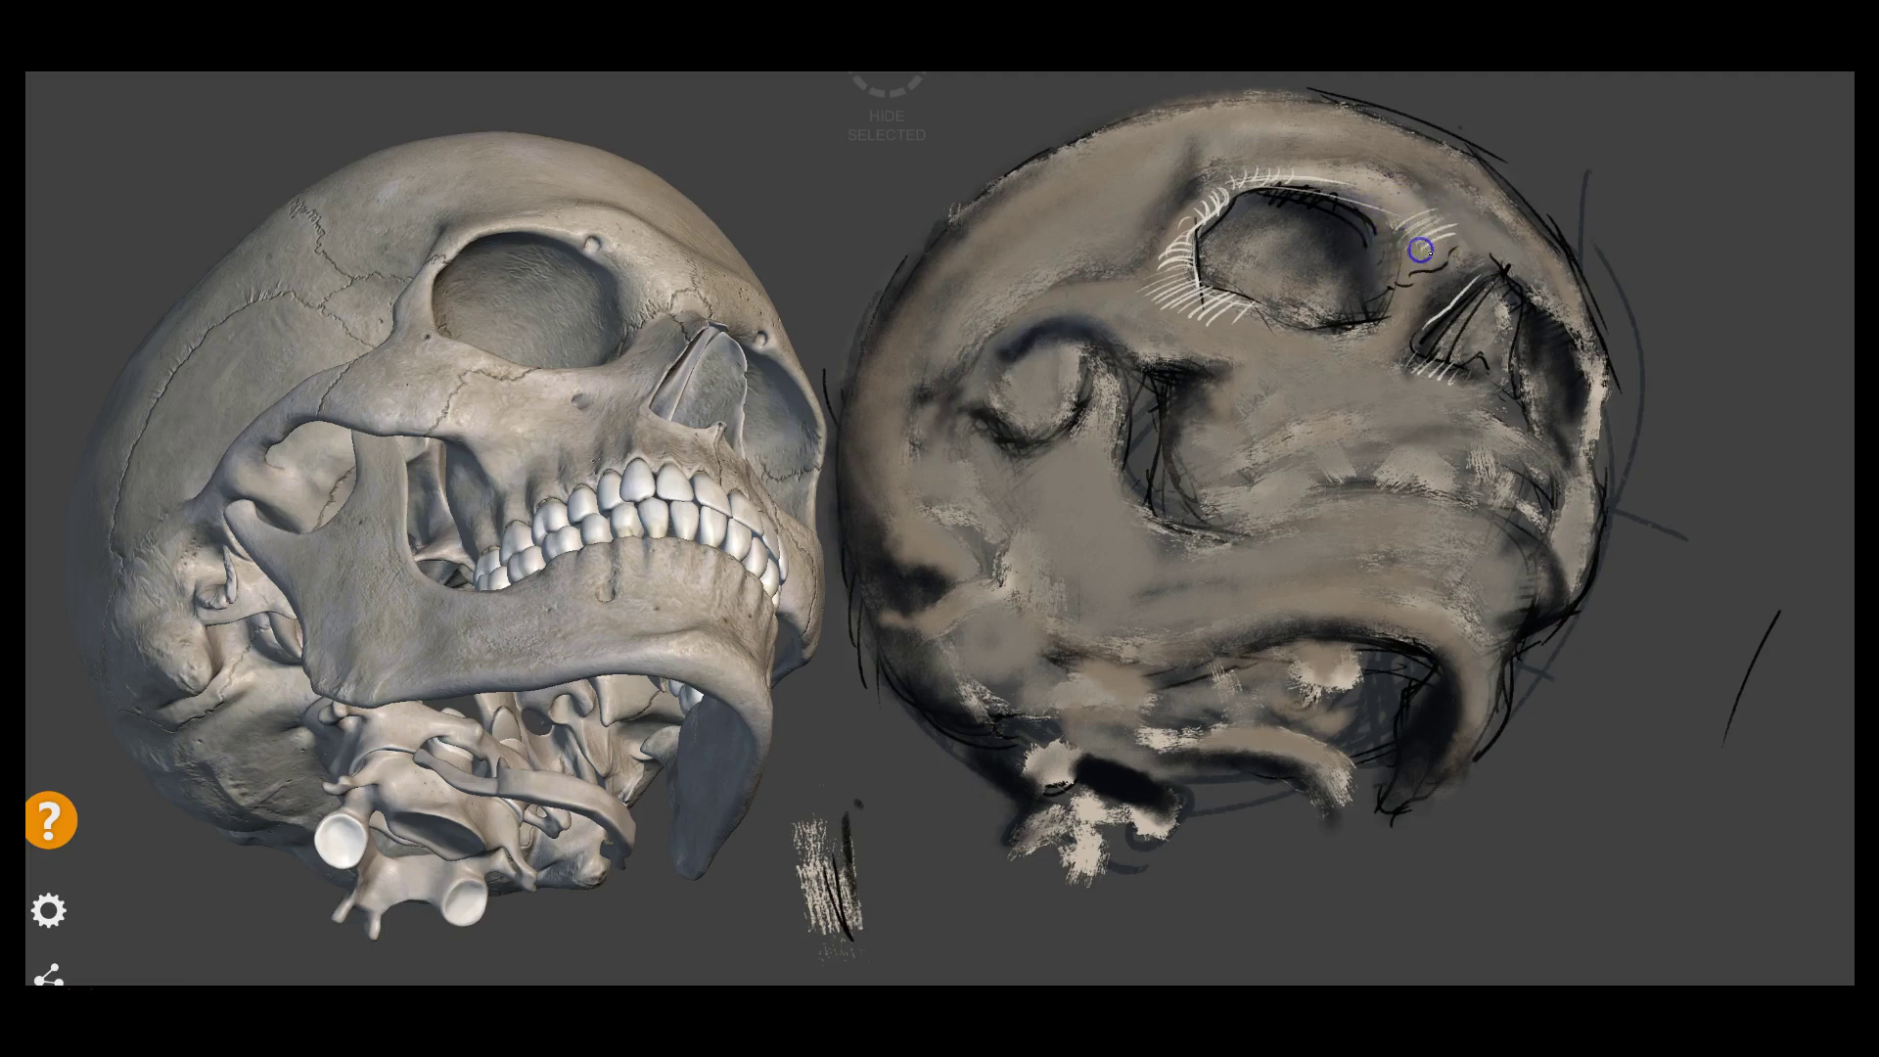
pyautogui.rightClick(1429, 265)
pyautogui.moveTo(1367, 160); pyautogui.dragTo(1350, 189)
pyautogui.moveTo(1448, 257)
pyautogui.mouseDown()
pyautogui.moveTo(1413, 285)
pyautogui.moveTo(1443, 298)
pyautogui.mouseUp()
pyautogui.moveTo(1309, 323)
pyautogui.mouseDown()
pyautogui.moveTo(1397, 365)
pyautogui.moveTo(1471, 267)
pyautogui.moveTo(1501, 268)
pyautogui.moveTo(1490, 370)
pyautogui.moveTo(1422, 344)
pyautogui.moveTo(1447, 415)
pyautogui.moveTo(1447, 369)
pyautogui.moveTo(1489, 356)
pyautogui.moveTo(1456, 378)
pyautogui.moveTo(1477, 436)
pyautogui.moveTo(1519, 461)
pyautogui.moveTo(1430, 424)
pyautogui.moveTo(1404, 445)
pyautogui.moveTo(1432, 456)
pyautogui.moveTo(1426, 432)
pyautogui.moveTo(1464, 420)
pyautogui.moveTo(1410, 439)
pyautogui.mouseUp()
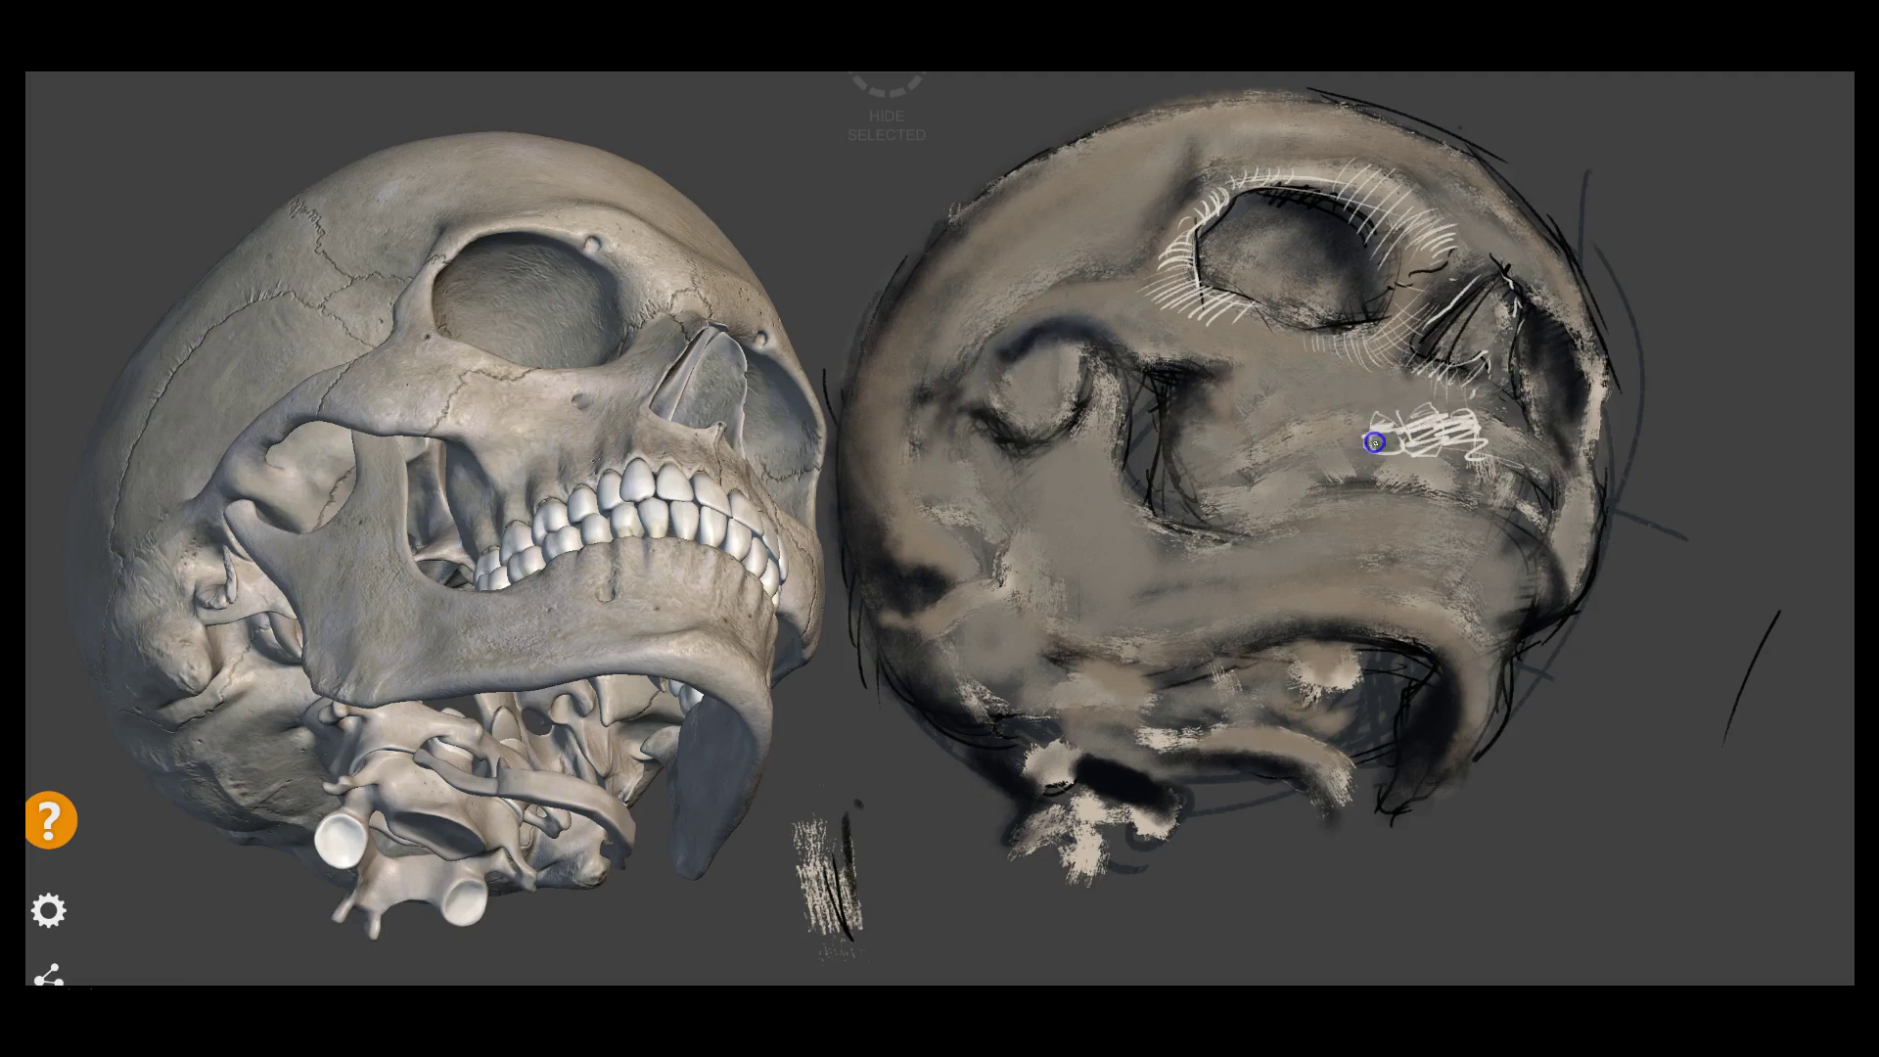
# Scribble white over the upper teeth and redraw the nasal cavity's white edge
pyautogui.moveTo(1347, 456)
pyautogui.mouseDown()
pyautogui.moveTo(1340, 414)
pyautogui.moveTo(1125, 499)
pyautogui.moveTo(1258, 474)
pyautogui.moveTo(1185, 501)
pyautogui.moveTo(1175, 461)
pyautogui.moveTo(1204, 432)
pyautogui.moveTo(1141, 532)
pyautogui.moveTo(1147, 406)
pyautogui.moveTo(1112, 348)
pyautogui.moveTo(1116, 402)
pyautogui.moveTo(1187, 545)
pyautogui.moveTo(1115, 495)
pyautogui.moveTo(1318, 534)
pyautogui.moveTo(1132, 487)
pyautogui.moveTo(1179, 500)
pyautogui.mouseUp()
pyautogui.moveTo(1154, 391); pyautogui.dragTo(1200, 545)
pyautogui.moveTo(1191, 450)
pyautogui.mouseDown()
pyautogui.moveTo(1258, 505)
pyautogui.moveTo(1306, 452)
pyautogui.mouseUp()
pyautogui.moveTo(1125, 343)
pyautogui.mouseDown()
pyautogui.moveTo(1023, 363)
pyautogui.moveTo(1036, 341)
pyautogui.moveTo(1007, 385)
pyautogui.moveTo(1048, 369)
pyautogui.moveTo(983, 415)
pyautogui.moveTo(994, 426)
pyautogui.moveTo(1028, 365)
pyautogui.moveTo(1007, 398)
pyautogui.moveTo(1019, 381)
pyautogui.moveTo(1081, 403)
pyautogui.moveTo(1057, 336)
pyautogui.moveTo(1048, 432)
pyautogui.moveTo(1136, 407)
pyautogui.moveTo(1109, 447)
pyautogui.moveTo(1221, 508)
pyautogui.mouseUp()
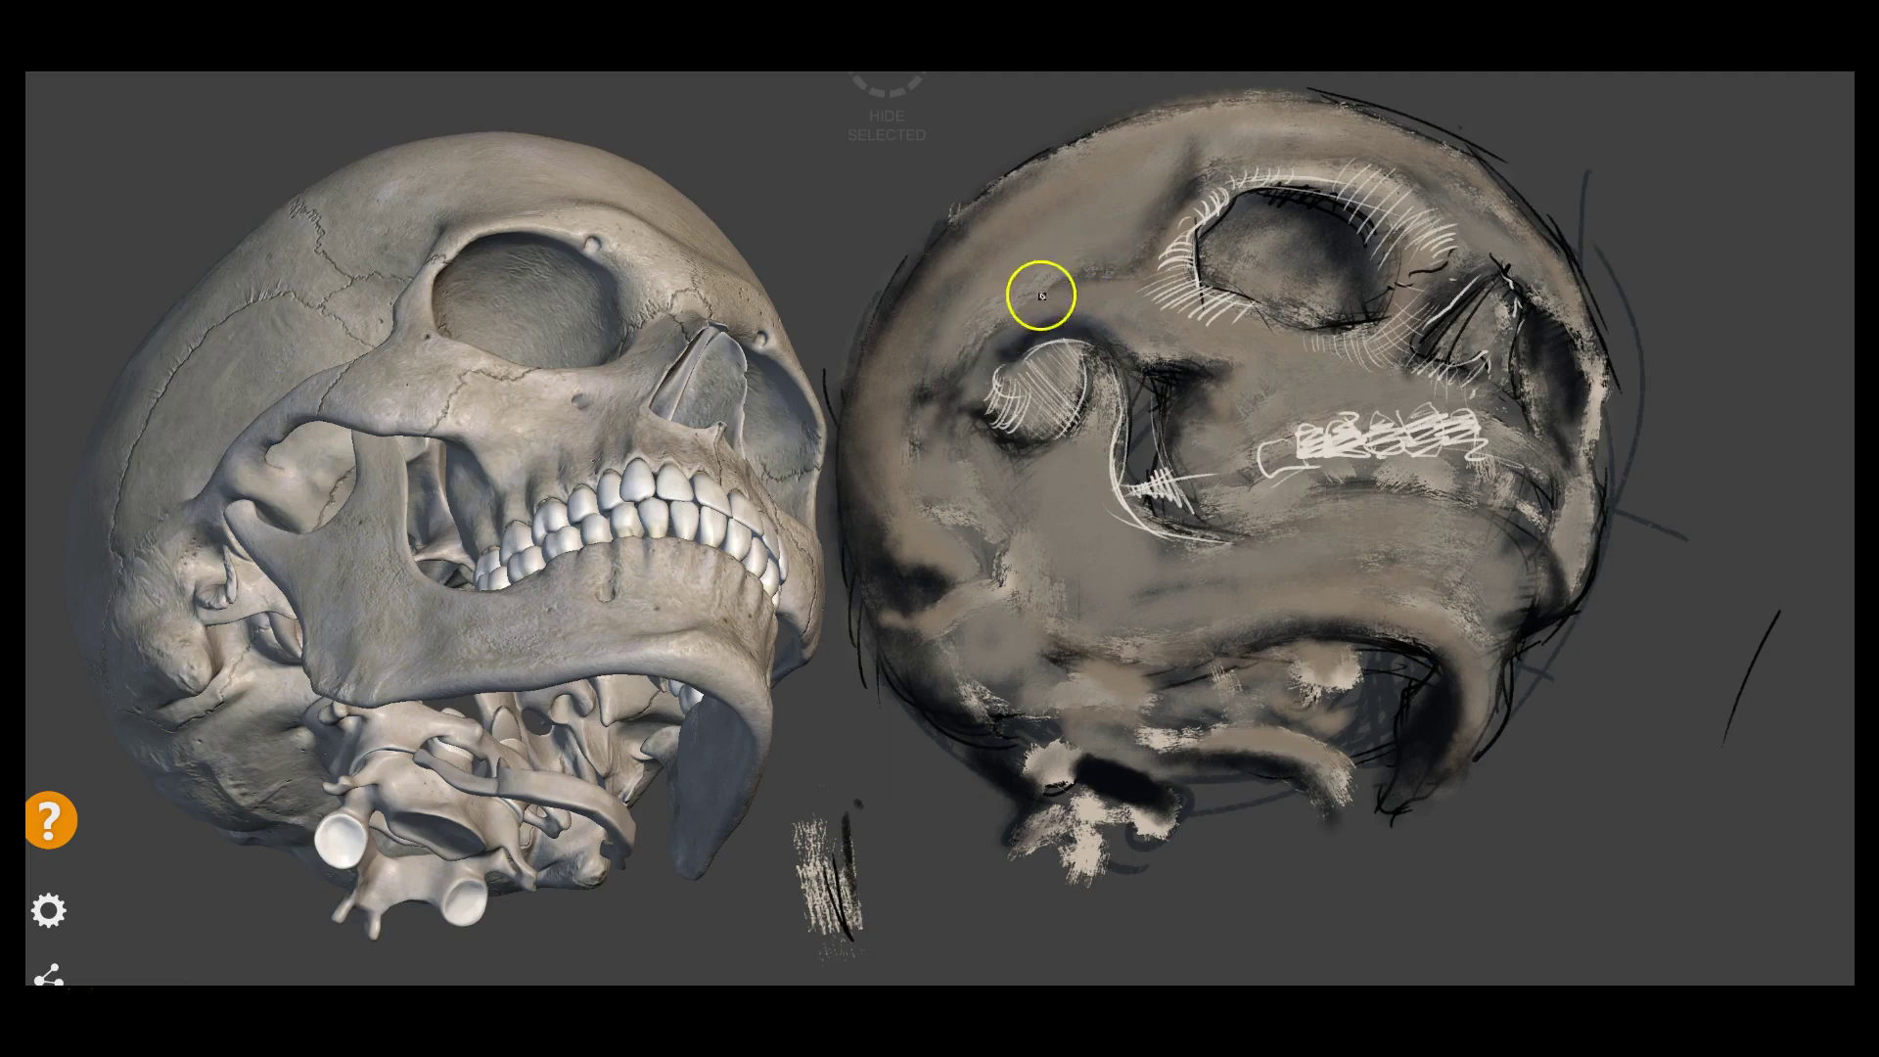
# Draw a white brow curve and short white hatches on the left cheekbone
pyautogui.moveTo(978, 325); pyautogui.dragTo(890, 396)
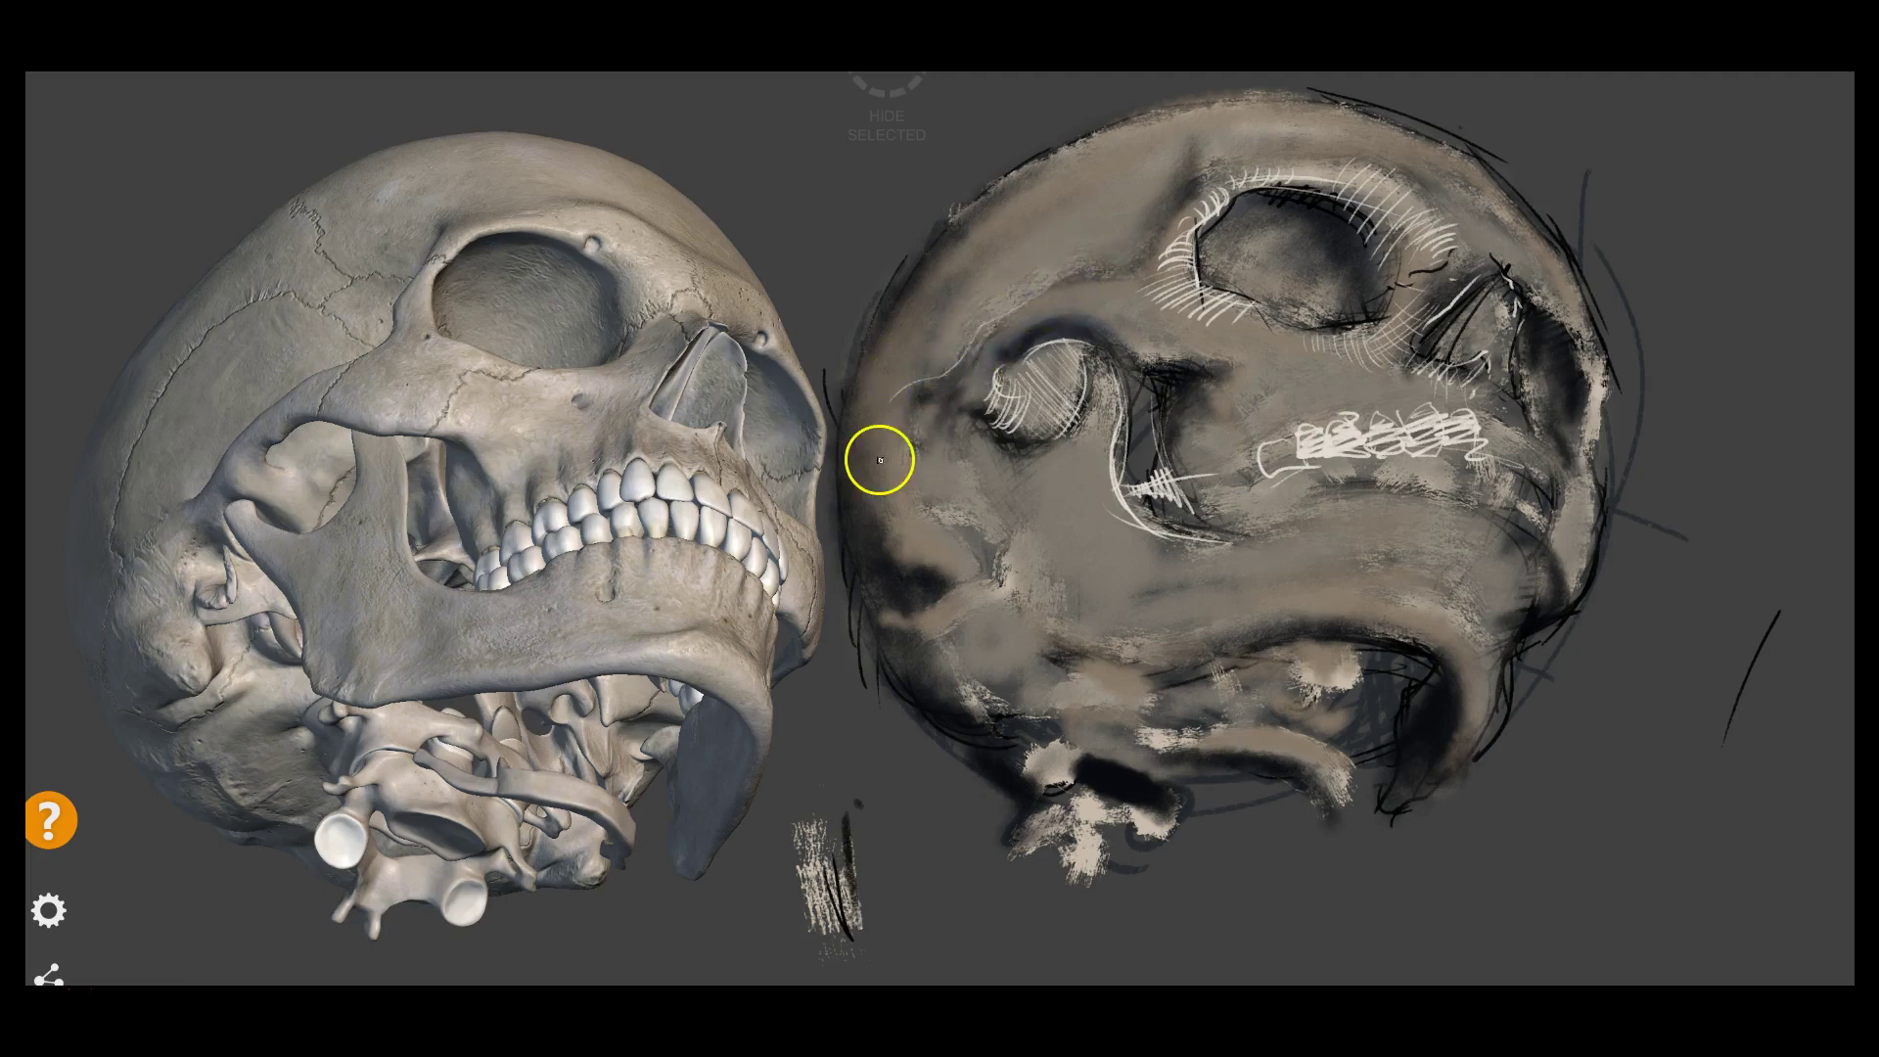
pyautogui.moveTo(880, 460)
pyautogui.mouseDown()
pyautogui.moveTo(871, 442)
pyautogui.moveTo(927, 474)
pyautogui.moveTo(949, 431)
pyautogui.mouseUp()
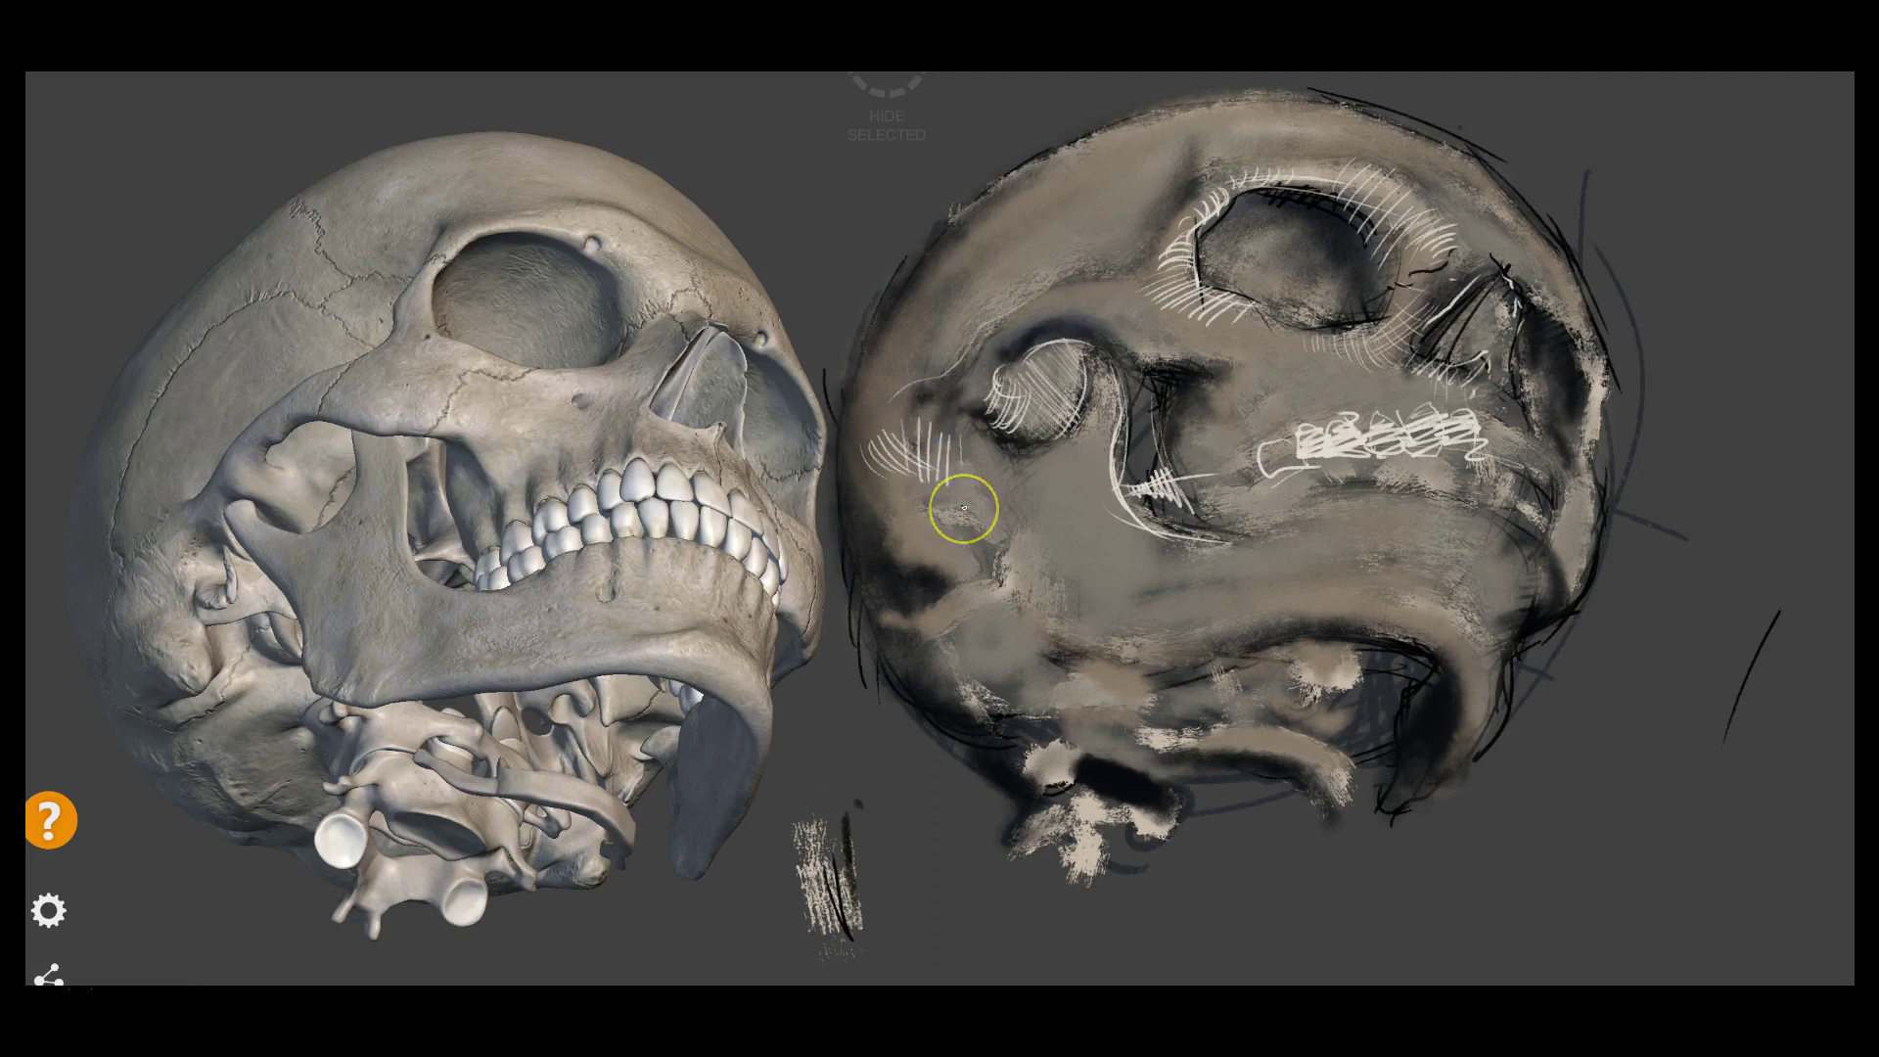
pyautogui.moveTo(963, 508)
pyautogui.mouseDown()
pyautogui.moveTo(999, 461)
pyautogui.moveTo(960, 415)
pyautogui.moveTo(980, 448)
pyautogui.moveTo(973, 420)
pyautogui.moveTo(999, 423)
pyautogui.moveTo(999, 528)
pyautogui.moveTo(961, 409)
pyautogui.moveTo(999, 520)
pyautogui.mouseUp()
pyautogui.moveTo(1011, 600)
pyautogui.mouseDown()
pyautogui.moveTo(1077, 671)
pyautogui.moveTo(1104, 448)
pyautogui.mouseUp()
pyautogui.moveTo(981, 512)
pyautogui.mouseDown()
pyautogui.moveTo(929, 503)
pyautogui.moveTo(923, 481)
pyautogui.moveTo(951, 588)
pyautogui.mouseUp()
pyautogui.moveTo(910, 519); pyautogui.dragTo(907, 545)
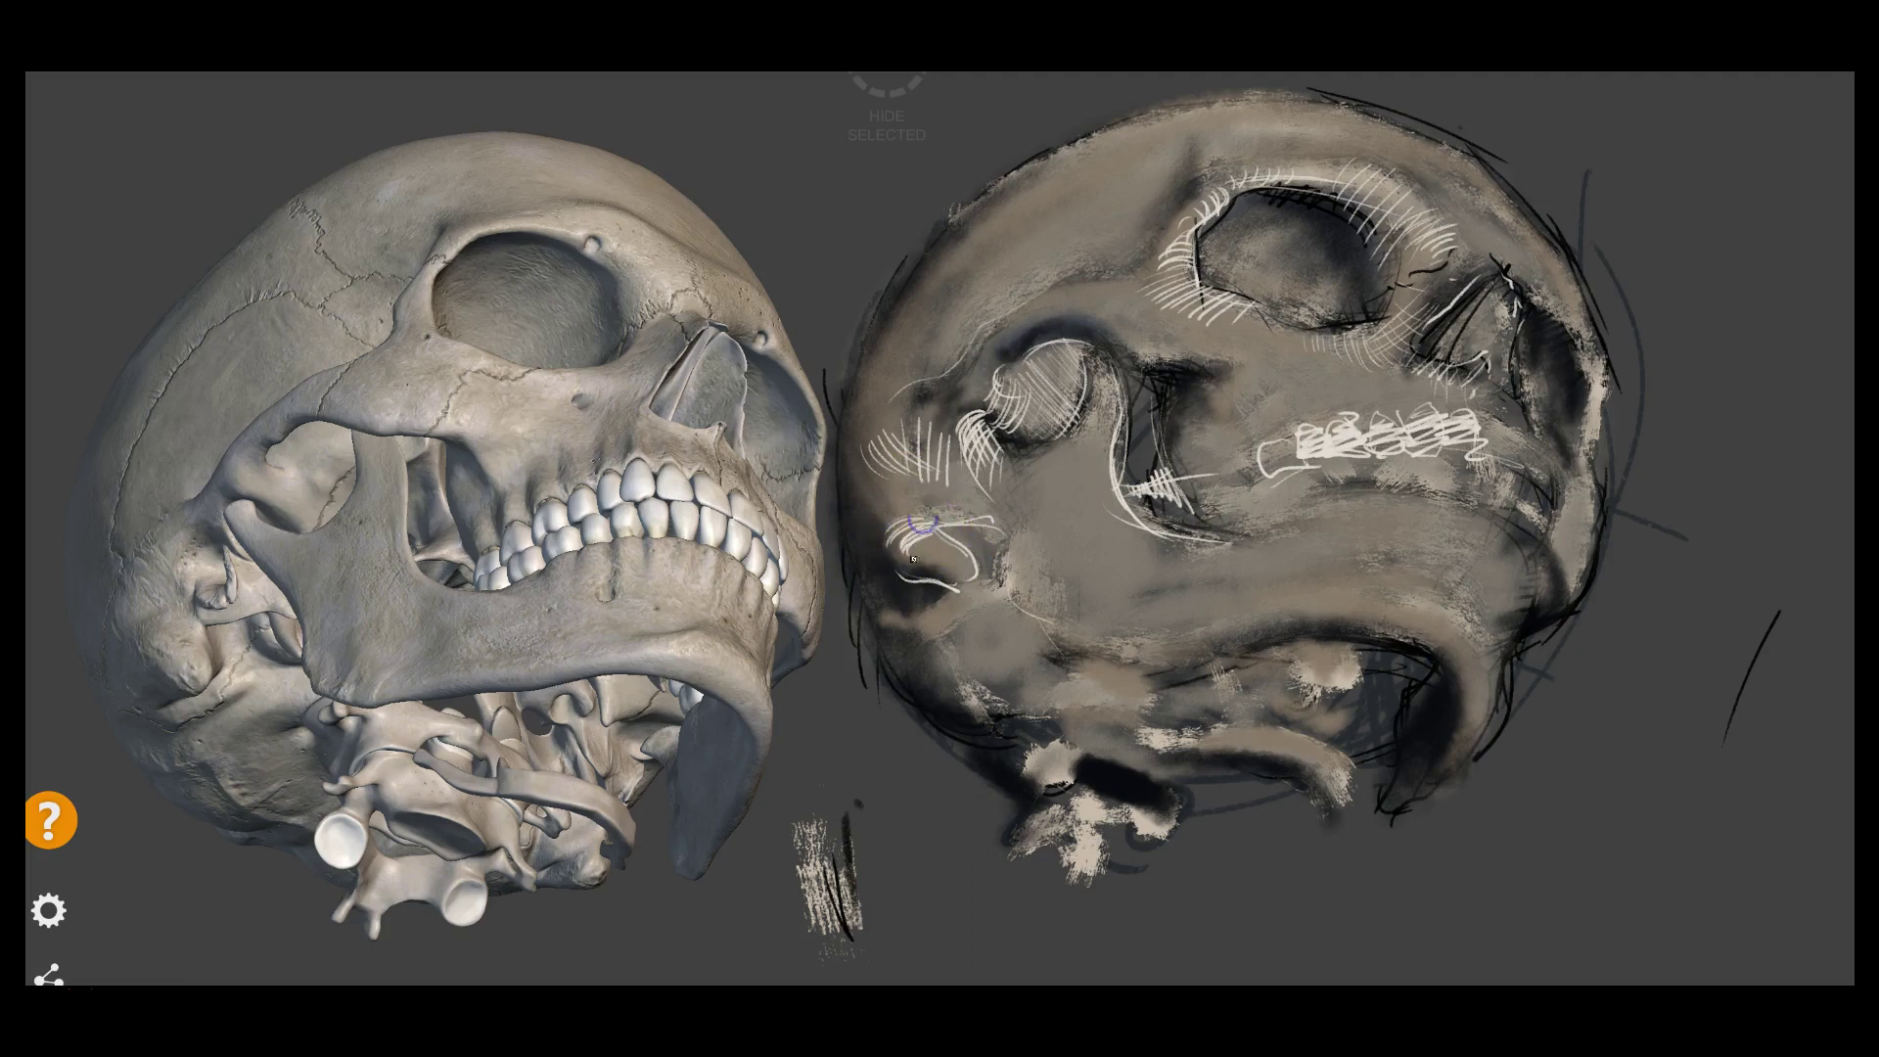
# Thicken the white hatching by the eye and extend it across the cheek to the left edge
pyautogui.moveTo(867, 431)
pyautogui.mouseDown()
pyautogui.moveTo(893, 509)
pyautogui.moveTo(927, 499)
pyautogui.mouseUp()
pyautogui.moveTo(940, 421); pyautogui.dragTo(940, 512)
pyautogui.moveTo(961, 441)
pyautogui.mouseDown()
pyautogui.moveTo(1007, 532)
pyautogui.moveTo(947, 484)
pyautogui.mouseUp()
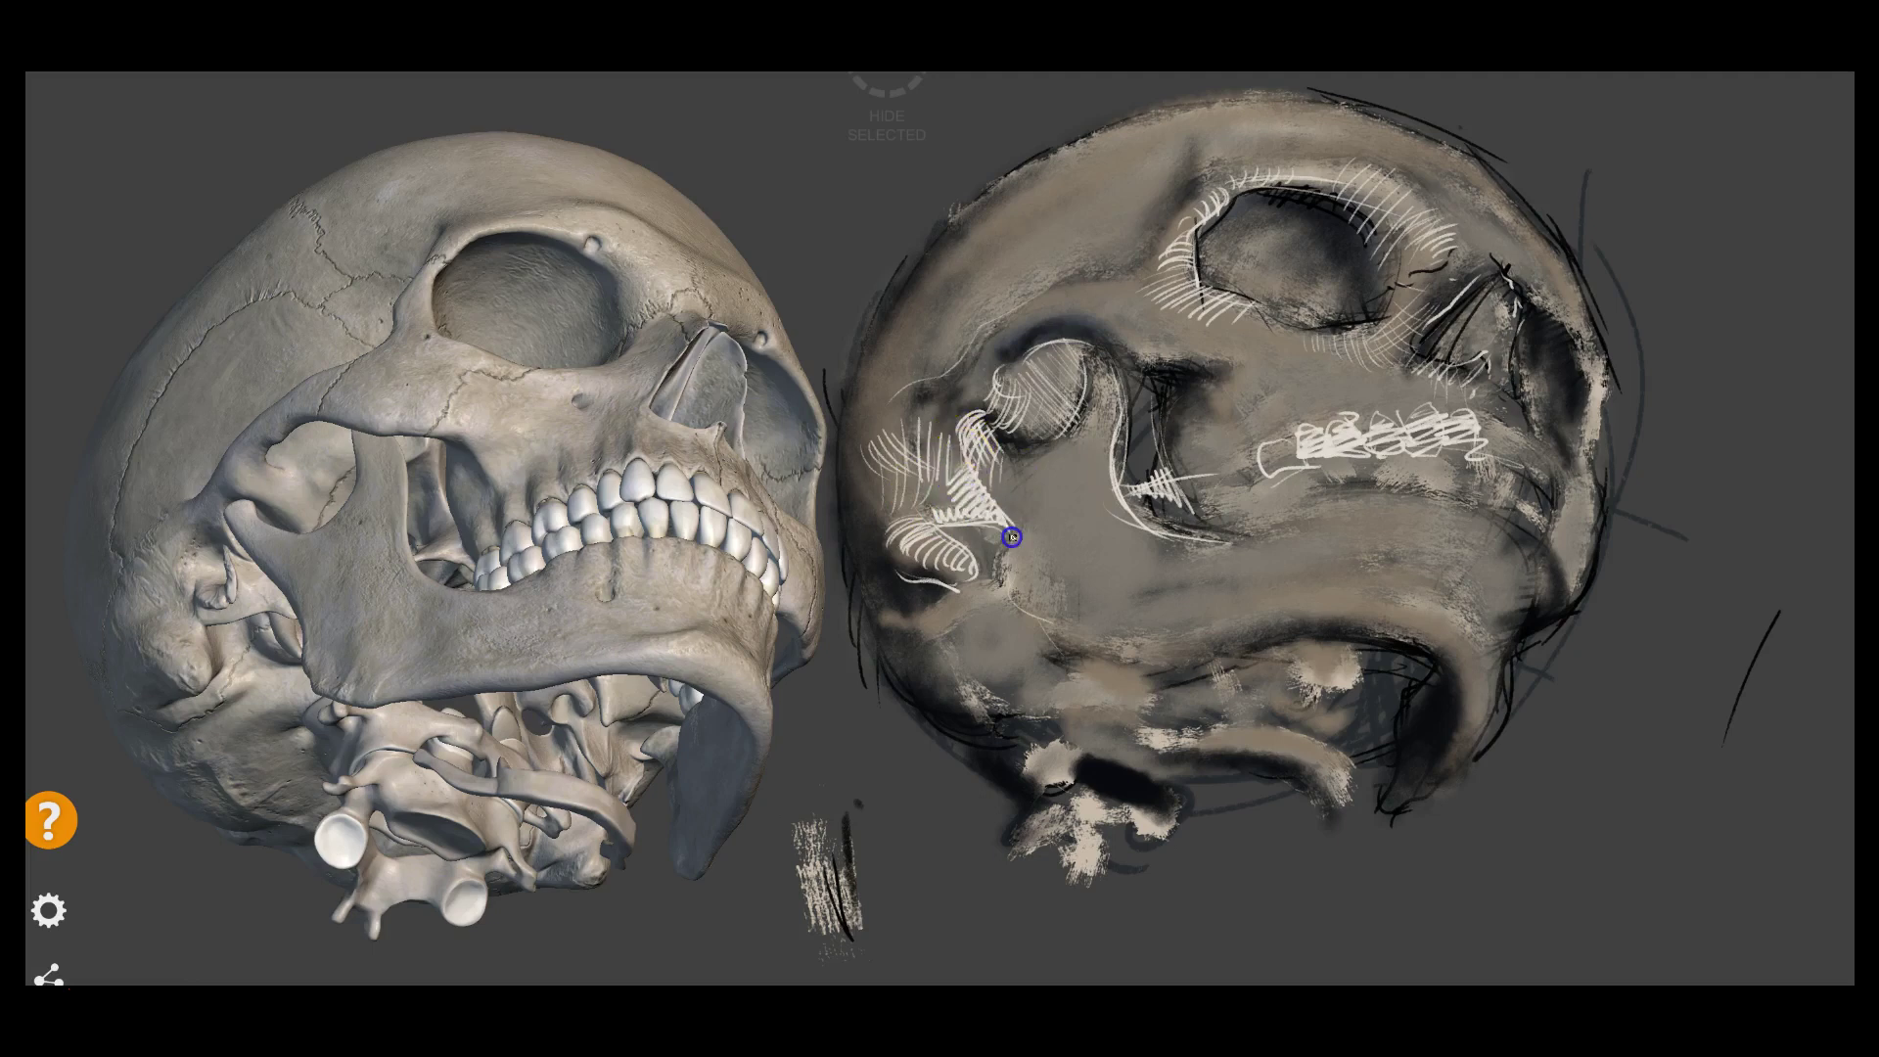
pyautogui.moveTo(875, 489)
pyautogui.mouseDown()
pyautogui.moveTo(862, 429)
pyautogui.moveTo(1010, 455)
pyautogui.mouseUp()
pyautogui.moveTo(931, 587)
pyautogui.mouseDown()
pyautogui.moveTo(1015, 600)
pyautogui.moveTo(966, 629)
pyautogui.moveTo(1040, 609)
pyautogui.moveTo(1009, 627)
pyautogui.moveTo(1003, 591)
pyautogui.moveTo(1074, 650)
pyautogui.moveTo(1052, 624)
pyautogui.moveTo(979, 643)
pyautogui.moveTo(1031, 621)
pyautogui.mouseUp()
pyautogui.moveTo(969, 558)
pyautogui.mouseDown()
pyautogui.moveTo(1083, 659)
pyautogui.moveTo(1116, 629)
pyautogui.moveTo(1153, 651)
pyautogui.moveTo(1072, 680)
pyautogui.moveTo(1065, 750)
pyautogui.moveTo(1132, 767)
pyautogui.moveTo(1112, 861)
pyautogui.moveTo(1154, 839)
pyautogui.moveTo(1083, 826)
pyautogui.moveTo(1023, 851)
pyautogui.moveTo(1043, 833)
pyautogui.moveTo(1076, 848)
pyautogui.moveTo(1112, 806)
pyautogui.moveTo(1192, 846)
pyautogui.moveTo(1078, 770)
pyautogui.mouseUp()
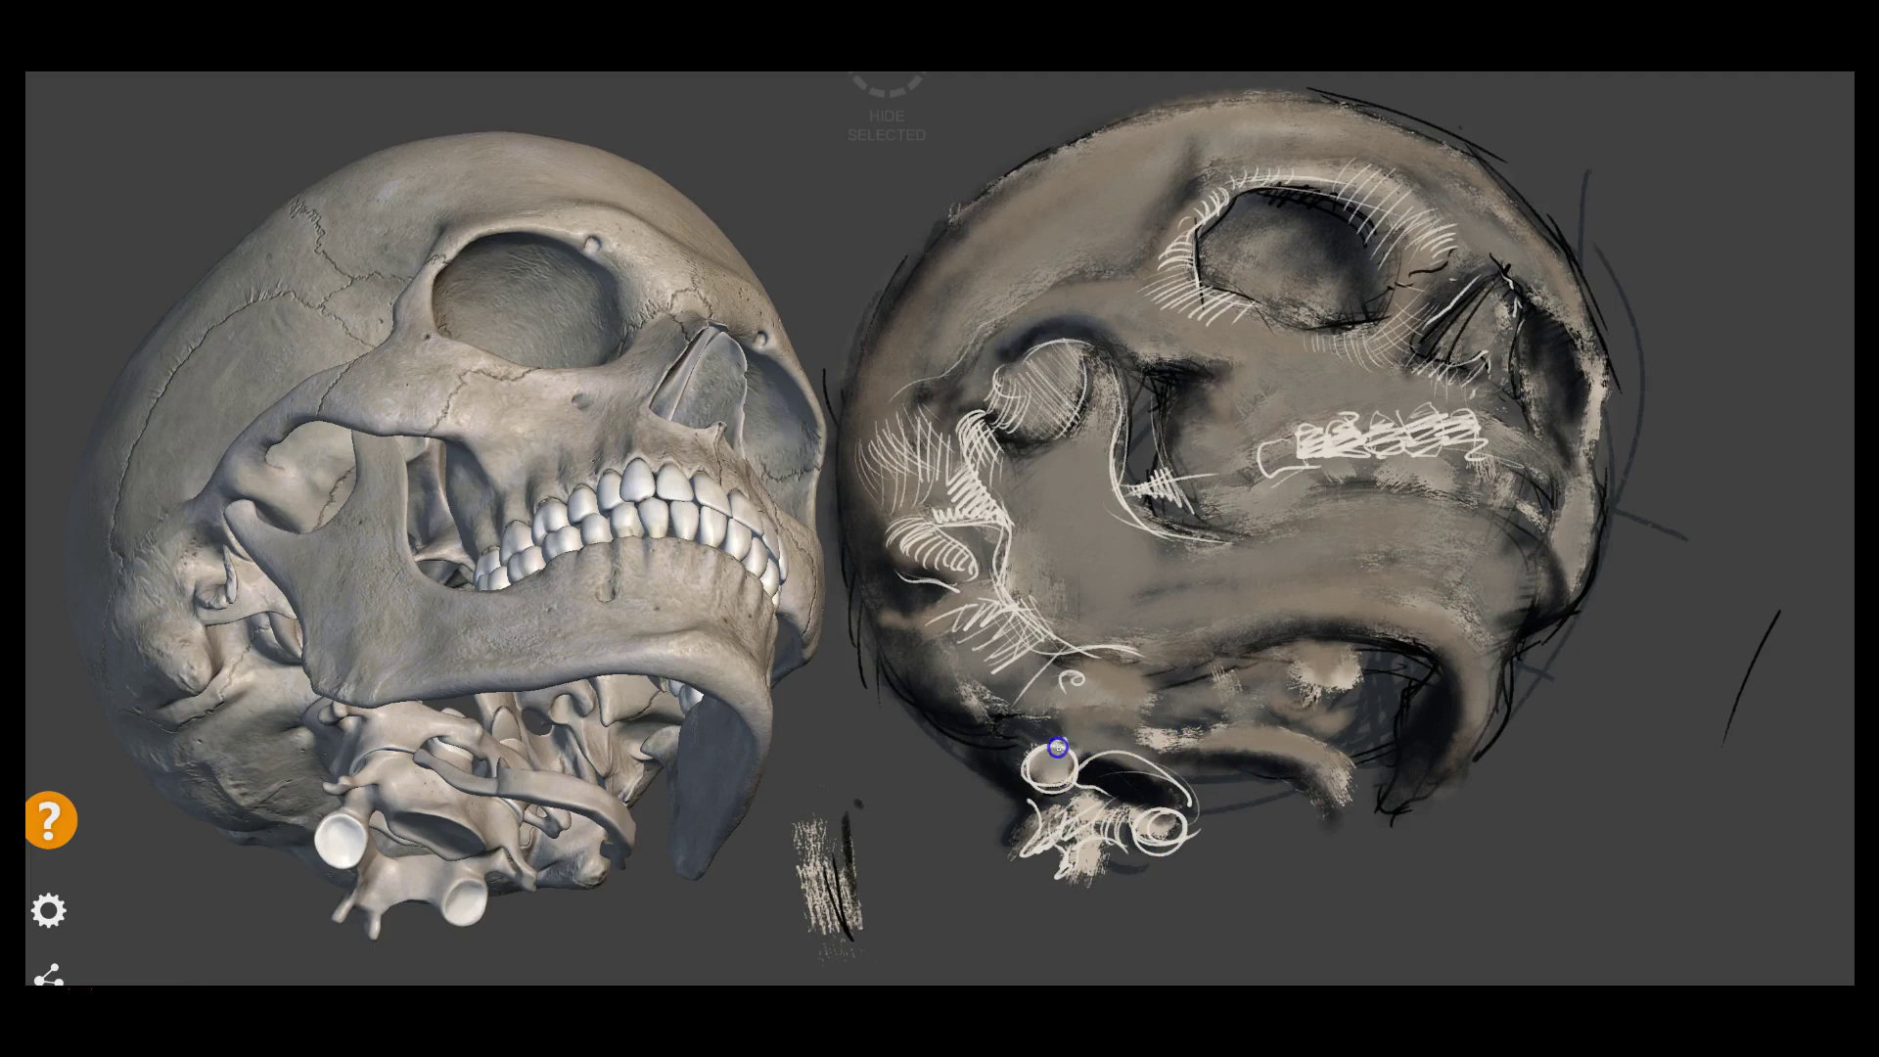
# Add faint white marks along the lower jaw, nose, eye socket and nasal cavity
pyautogui.click(1068, 672)
pyautogui.moveTo(1196, 713)
pyautogui.mouseDown()
pyautogui.moveTo(1234, 751)
pyautogui.moveTo(1214, 722)
pyautogui.moveTo(1384, 800)
pyautogui.moveTo(1317, 809)
pyautogui.moveTo(1302, 781)
pyautogui.moveTo(1214, 822)
pyautogui.moveTo(1266, 789)
pyautogui.mouseUp()
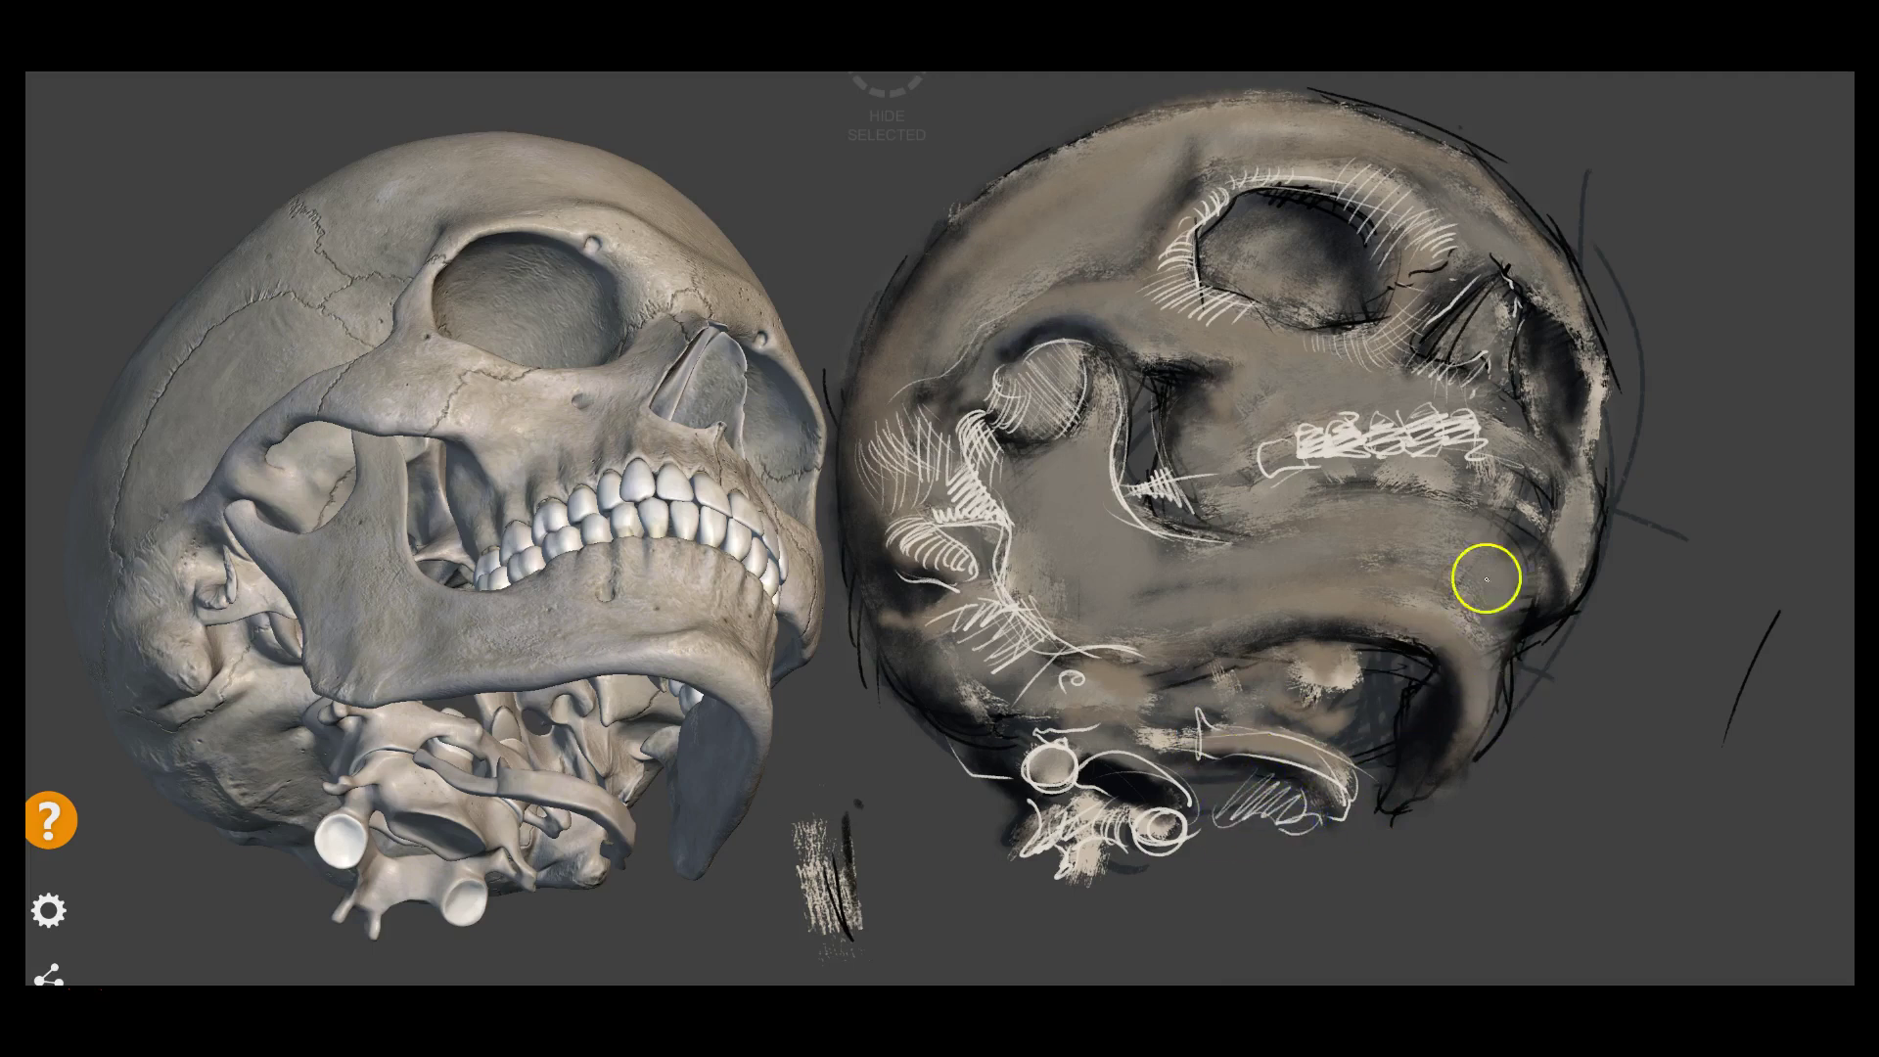
pyautogui.moveTo(1111, 436); pyautogui.dragTo(1067, 484)
pyautogui.moveTo(1099, 352); pyautogui.dragTo(1107, 352)
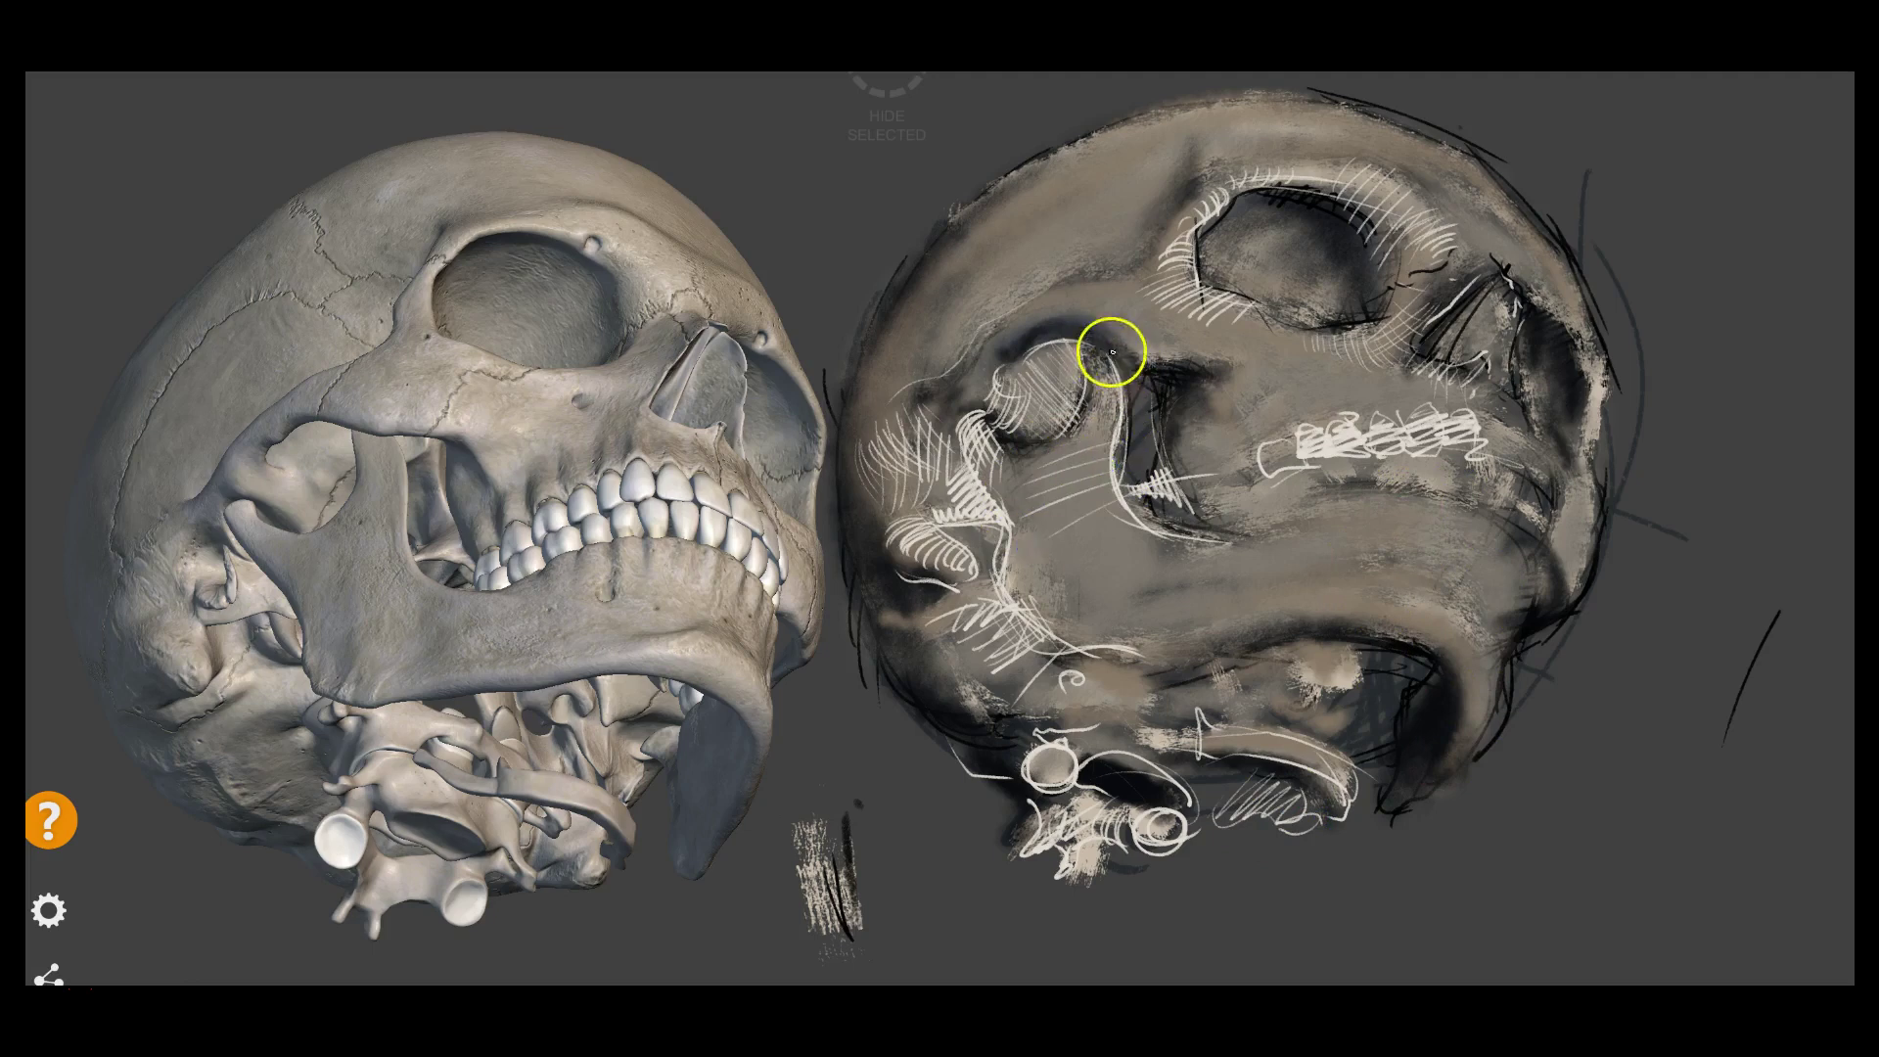
pyautogui.moveTo(1165, 475)
pyautogui.mouseDown()
pyautogui.moveTo(1204, 481)
pyautogui.moveTo(1215, 538)
pyautogui.moveTo(1225, 494)
pyautogui.moveTo(1279, 509)
pyautogui.mouseUp()
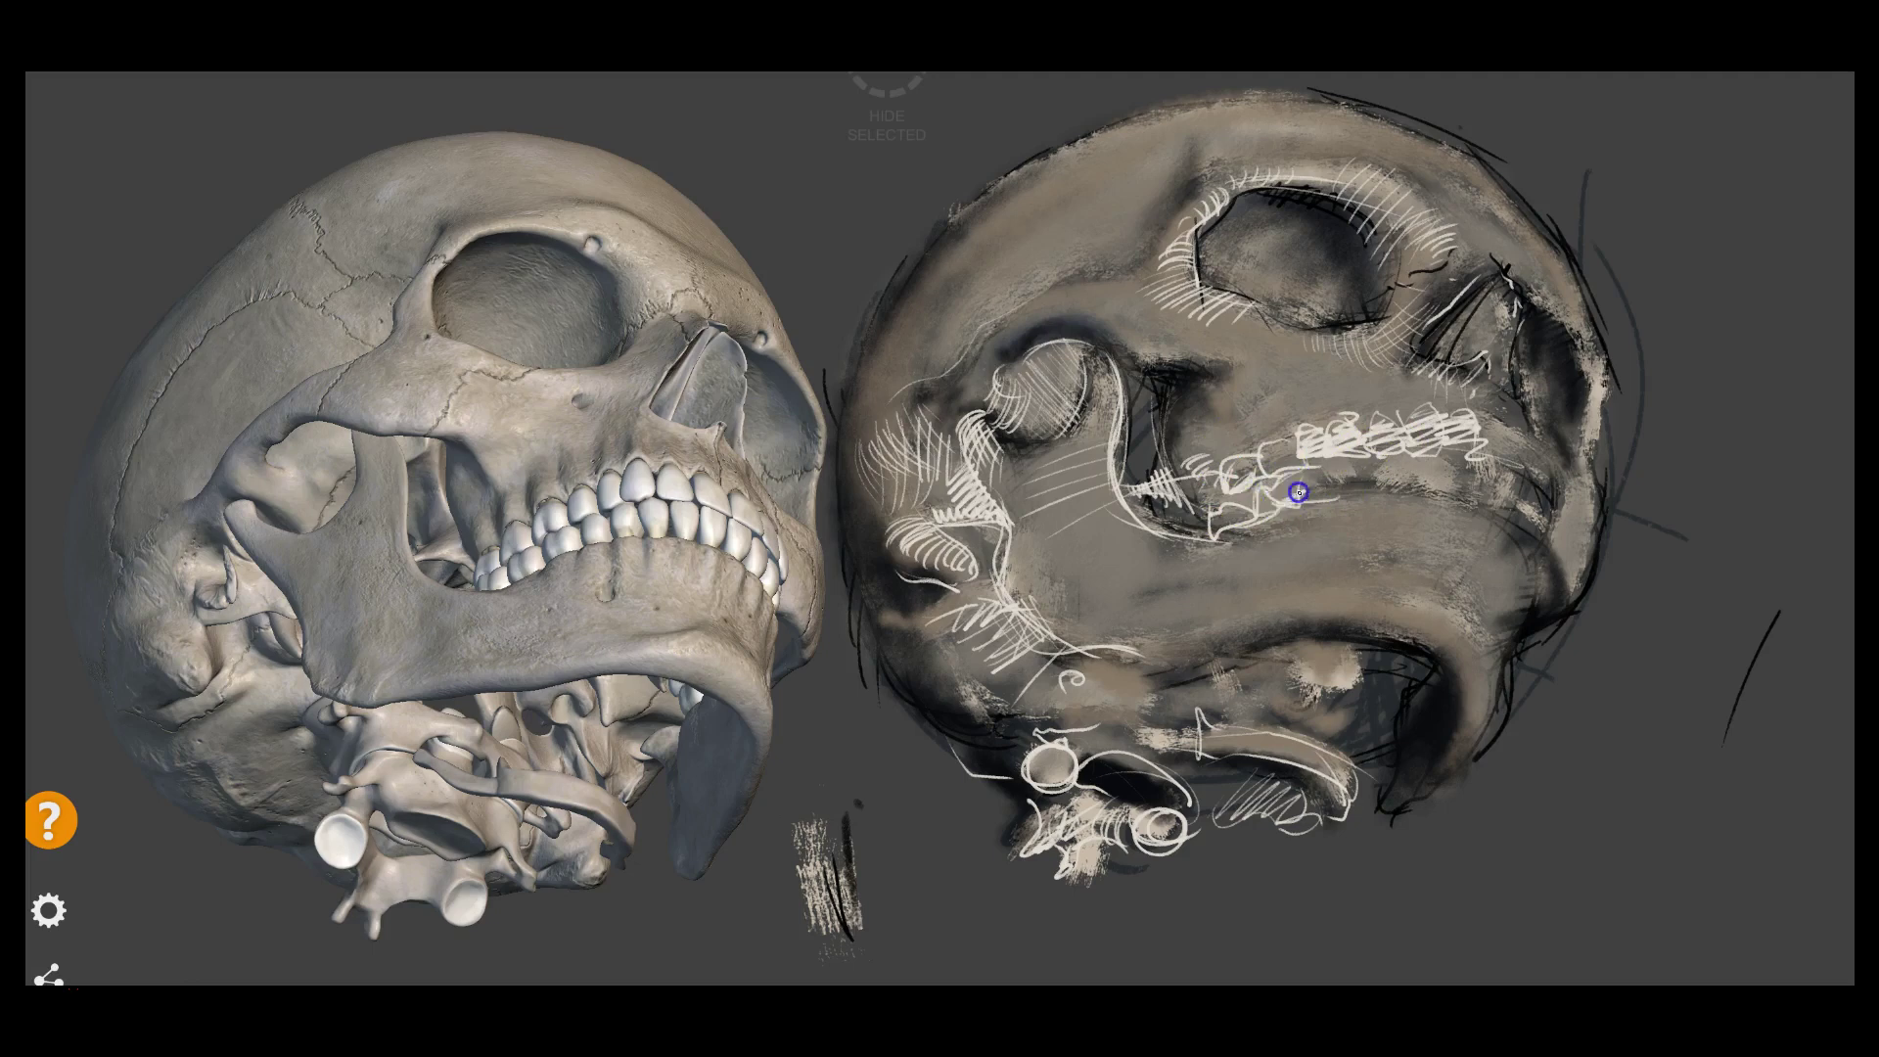
# Scribble white hatching over the upper teeth and along their edge
pyautogui.moveTo(1356, 481)
pyautogui.mouseDown()
pyautogui.moveTo(1336, 475)
pyautogui.moveTo(1430, 473)
pyautogui.mouseUp()
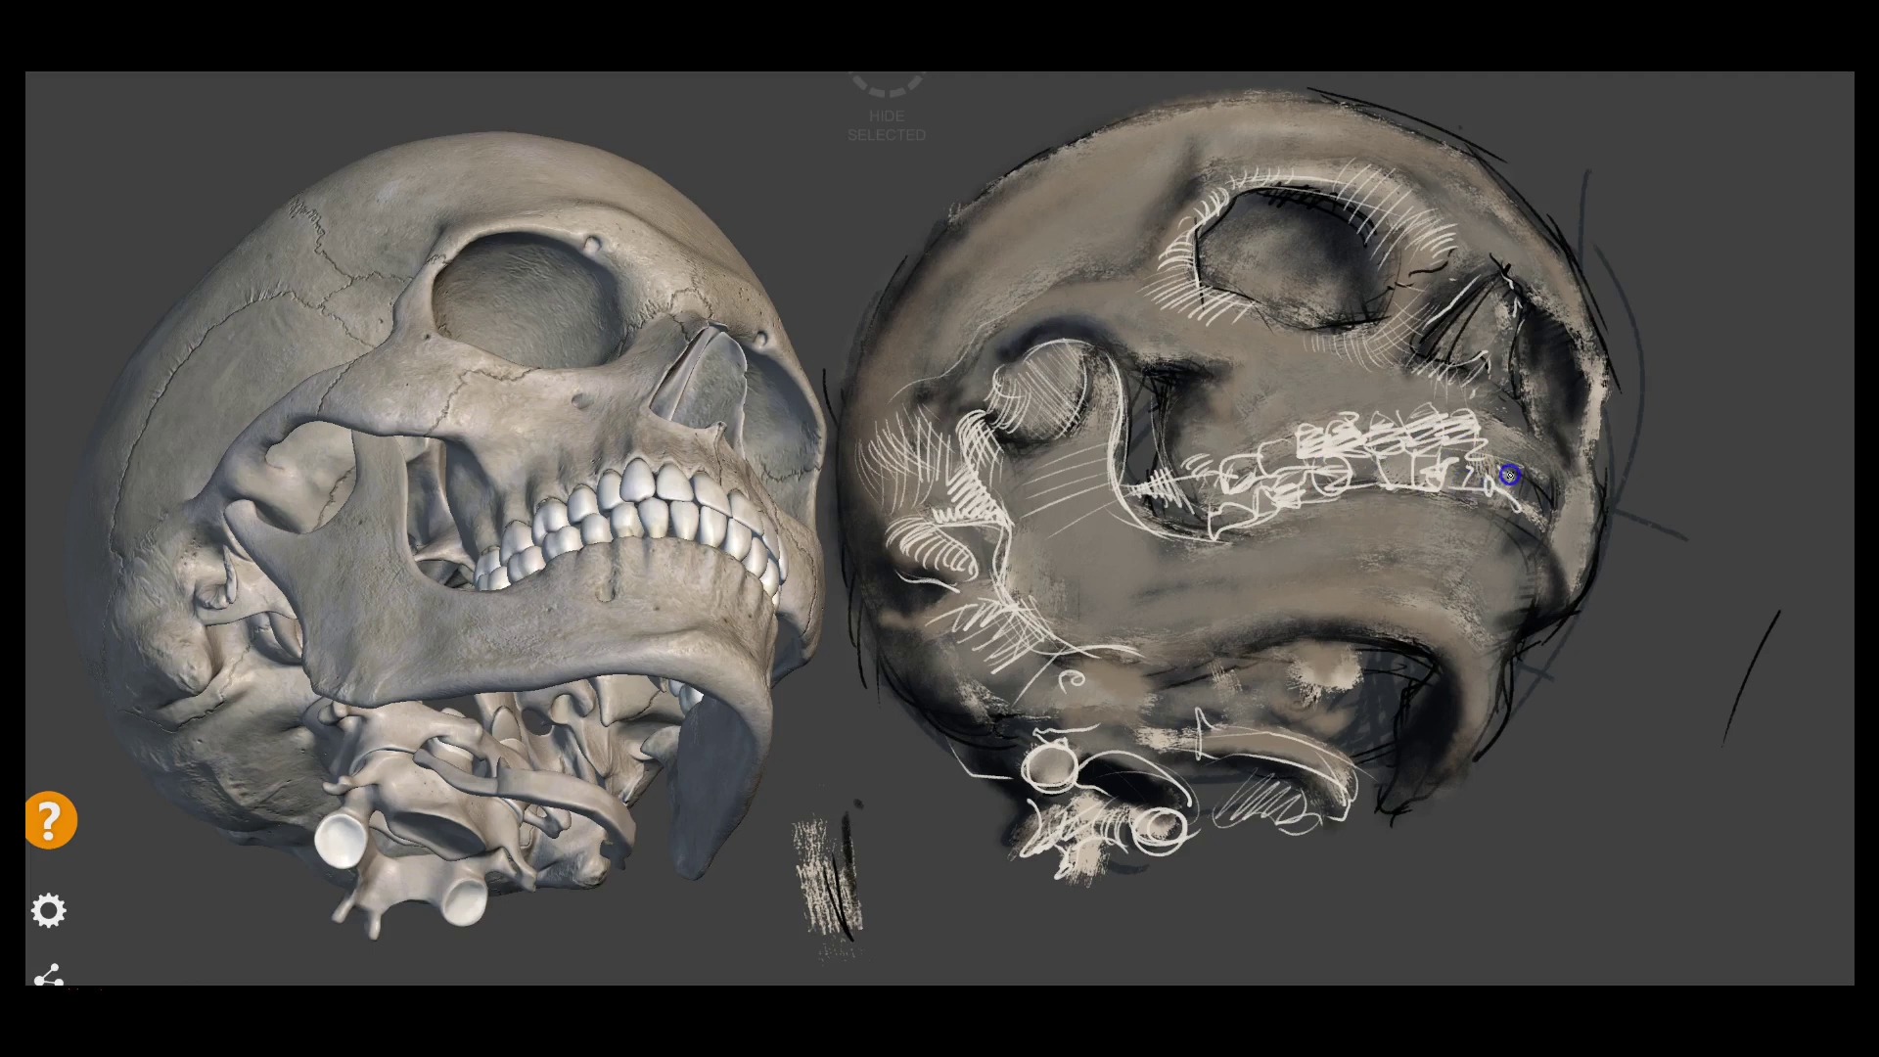
pyautogui.moveTo(1532, 512); pyautogui.dragTo(1537, 507)
pyautogui.moveTo(1447, 568)
pyautogui.mouseDown()
pyautogui.moveTo(1382, 584)
pyautogui.moveTo(1362, 617)
pyautogui.moveTo(1456, 600)
pyautogui.moveTo(1466, 632)
pyautogui.moveTo(1422, 677)
pyautogui.mouseUp()
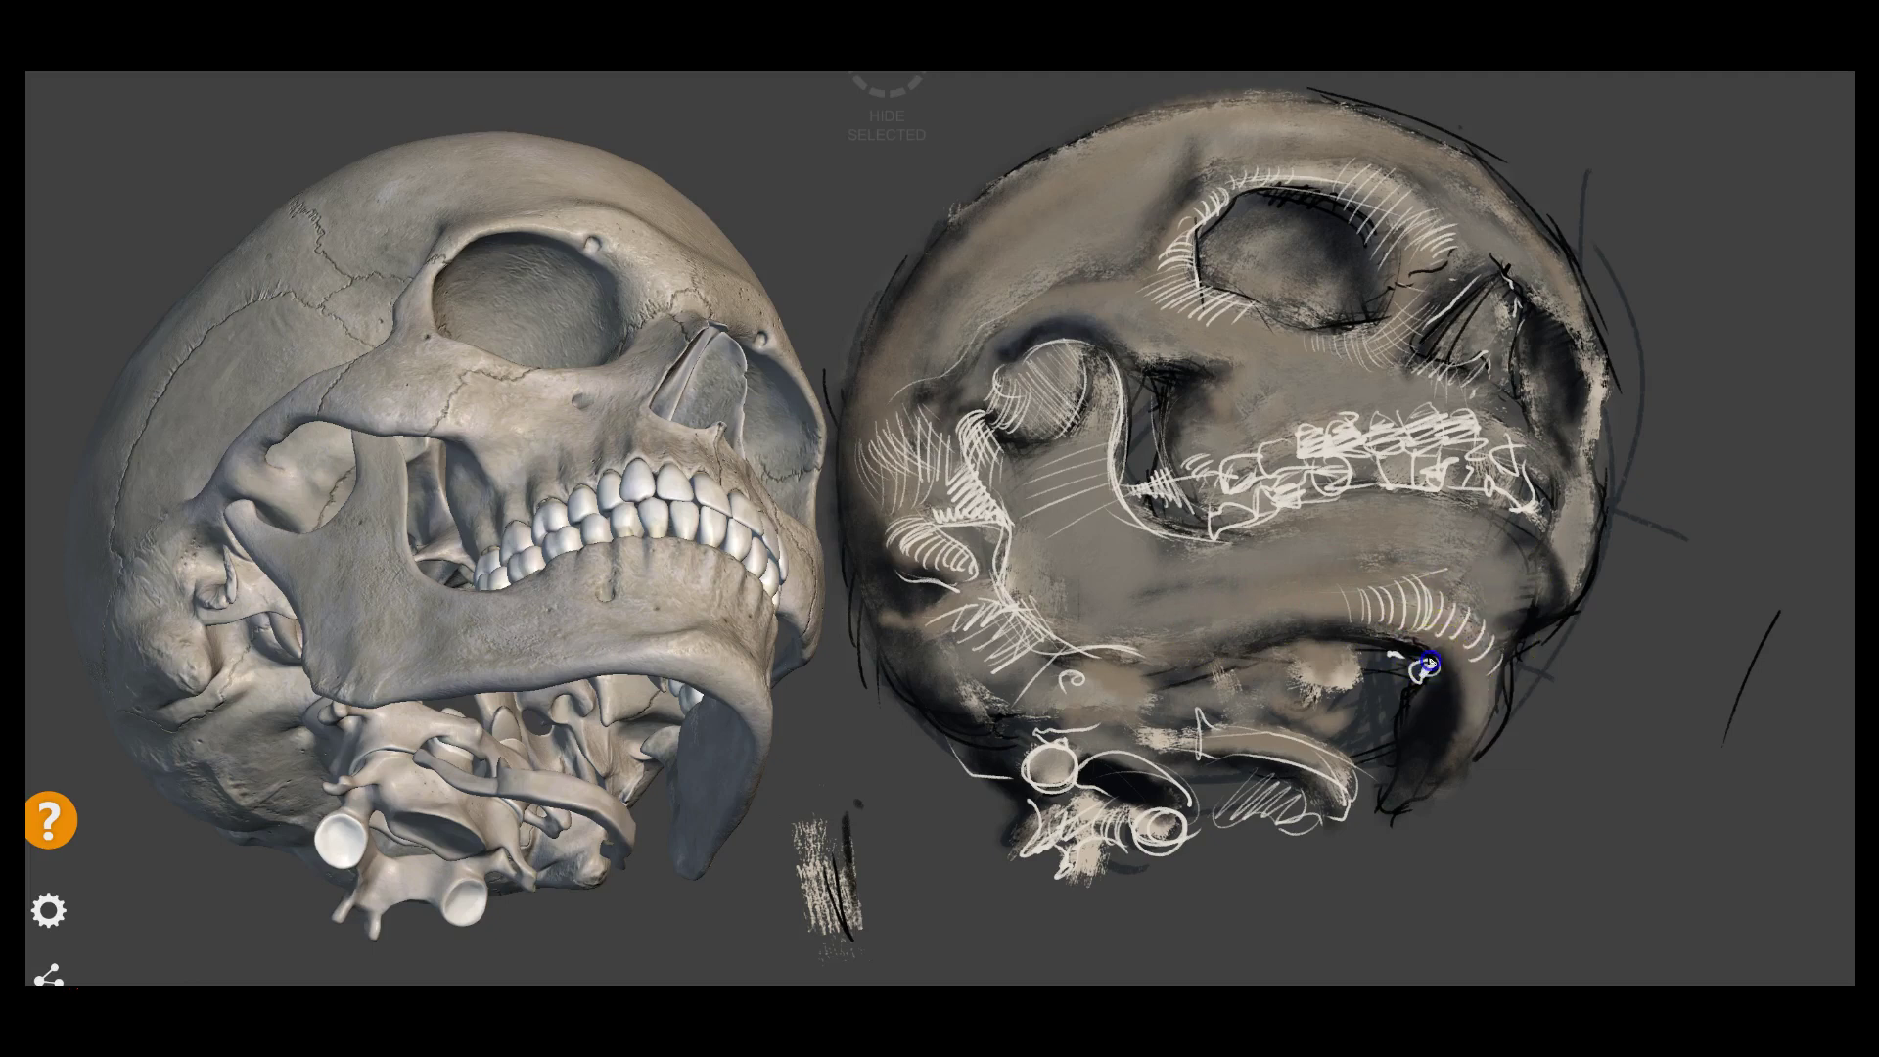
pyautogui.moveTo(1517, 514); pyautogui.dragTo(1559, 623)
# Hatch white curves along the right cheek and skull edge, and below the teeth
pyautogui.moveTo(1573, 525)
pyautogui.mouseDown()
pyautogui.moveTo(1544, 558)
pyautogui.moveTo(1573, 470)
pyautogui.moveTo(1552, 491)
pyautogui.mouseUp()
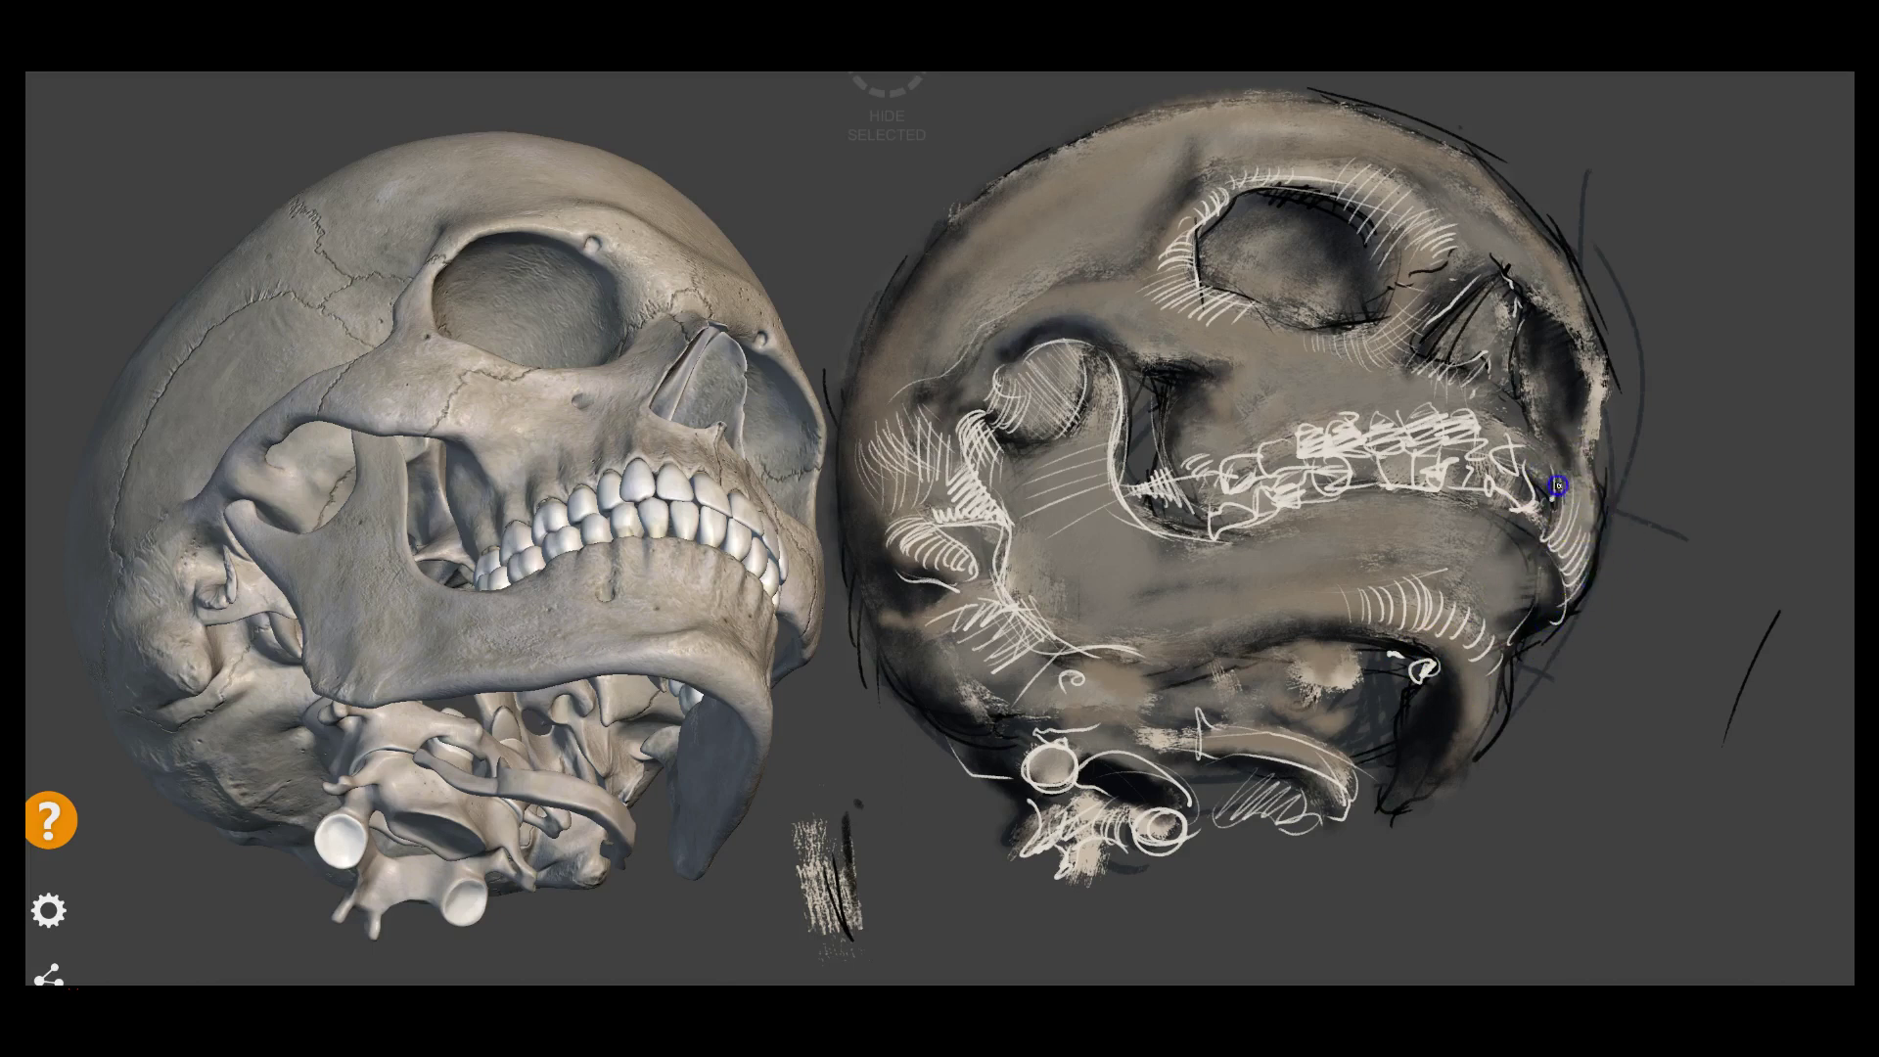
pyautogui.moveTo(1509, 393); pyautogui.dragTo(1494, 384)
pyautogui.moveTo(1586, 306)
pyautogui.mouseDown()
pyautogui.moveTo(1573, 378)
pyautogui.moveTo(1593, 408)
pyautogui.mouseUp()
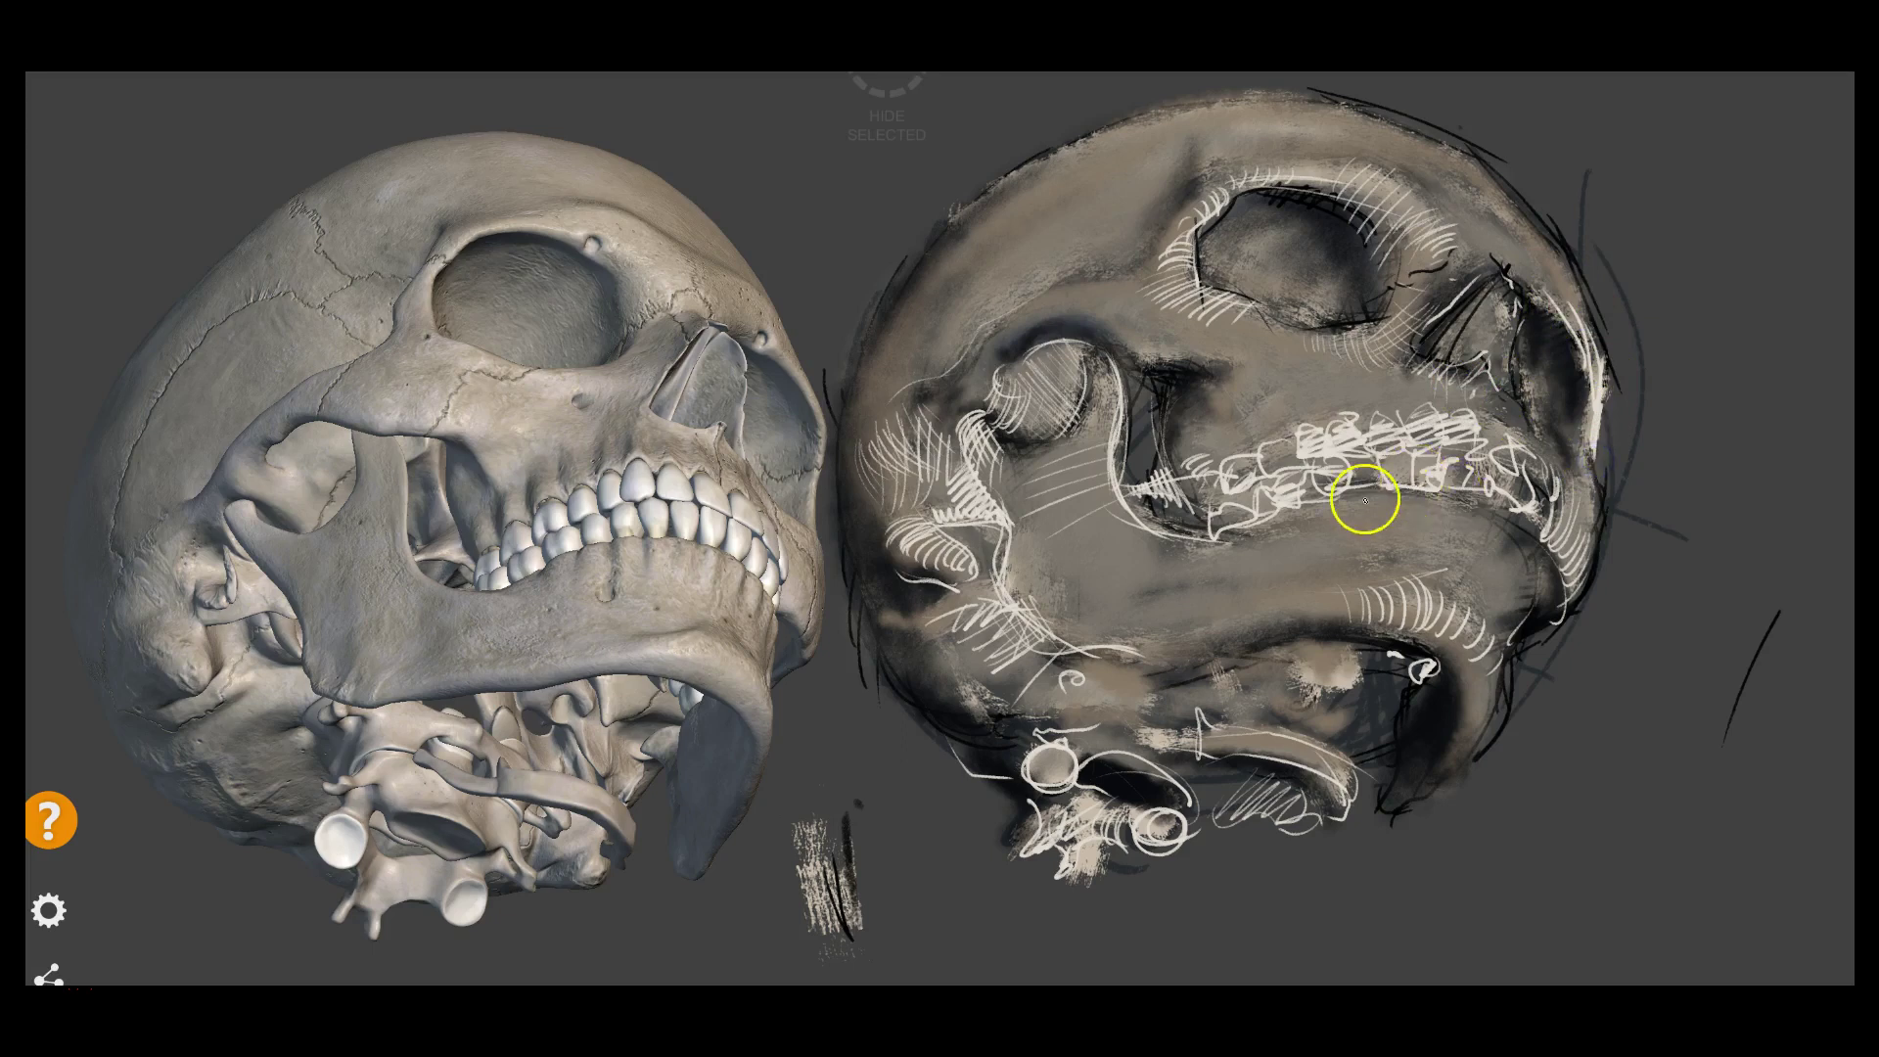
pyautogui.moveTo(1414, 503); pyautogui.dragTo(1482, 526)
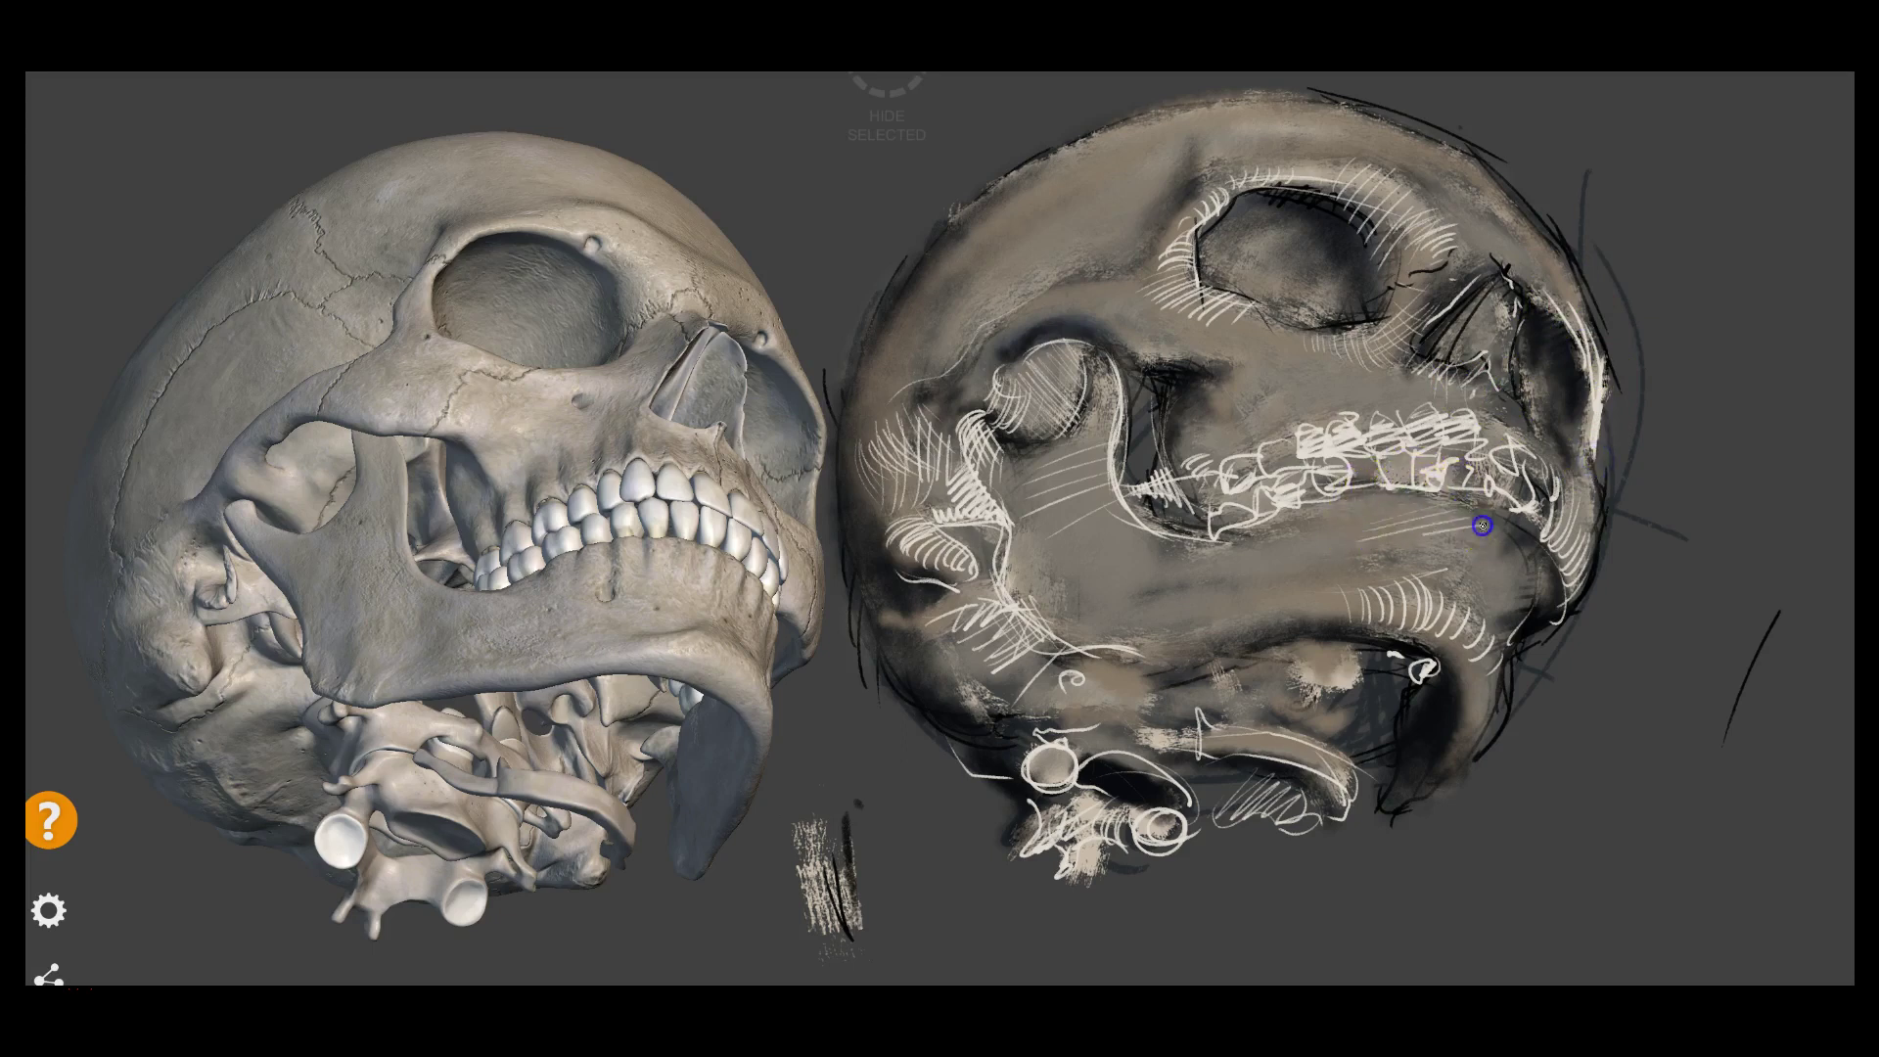
pyautogui.moveTo(1380, 558); pyautogui.dragTo(1413, 585)
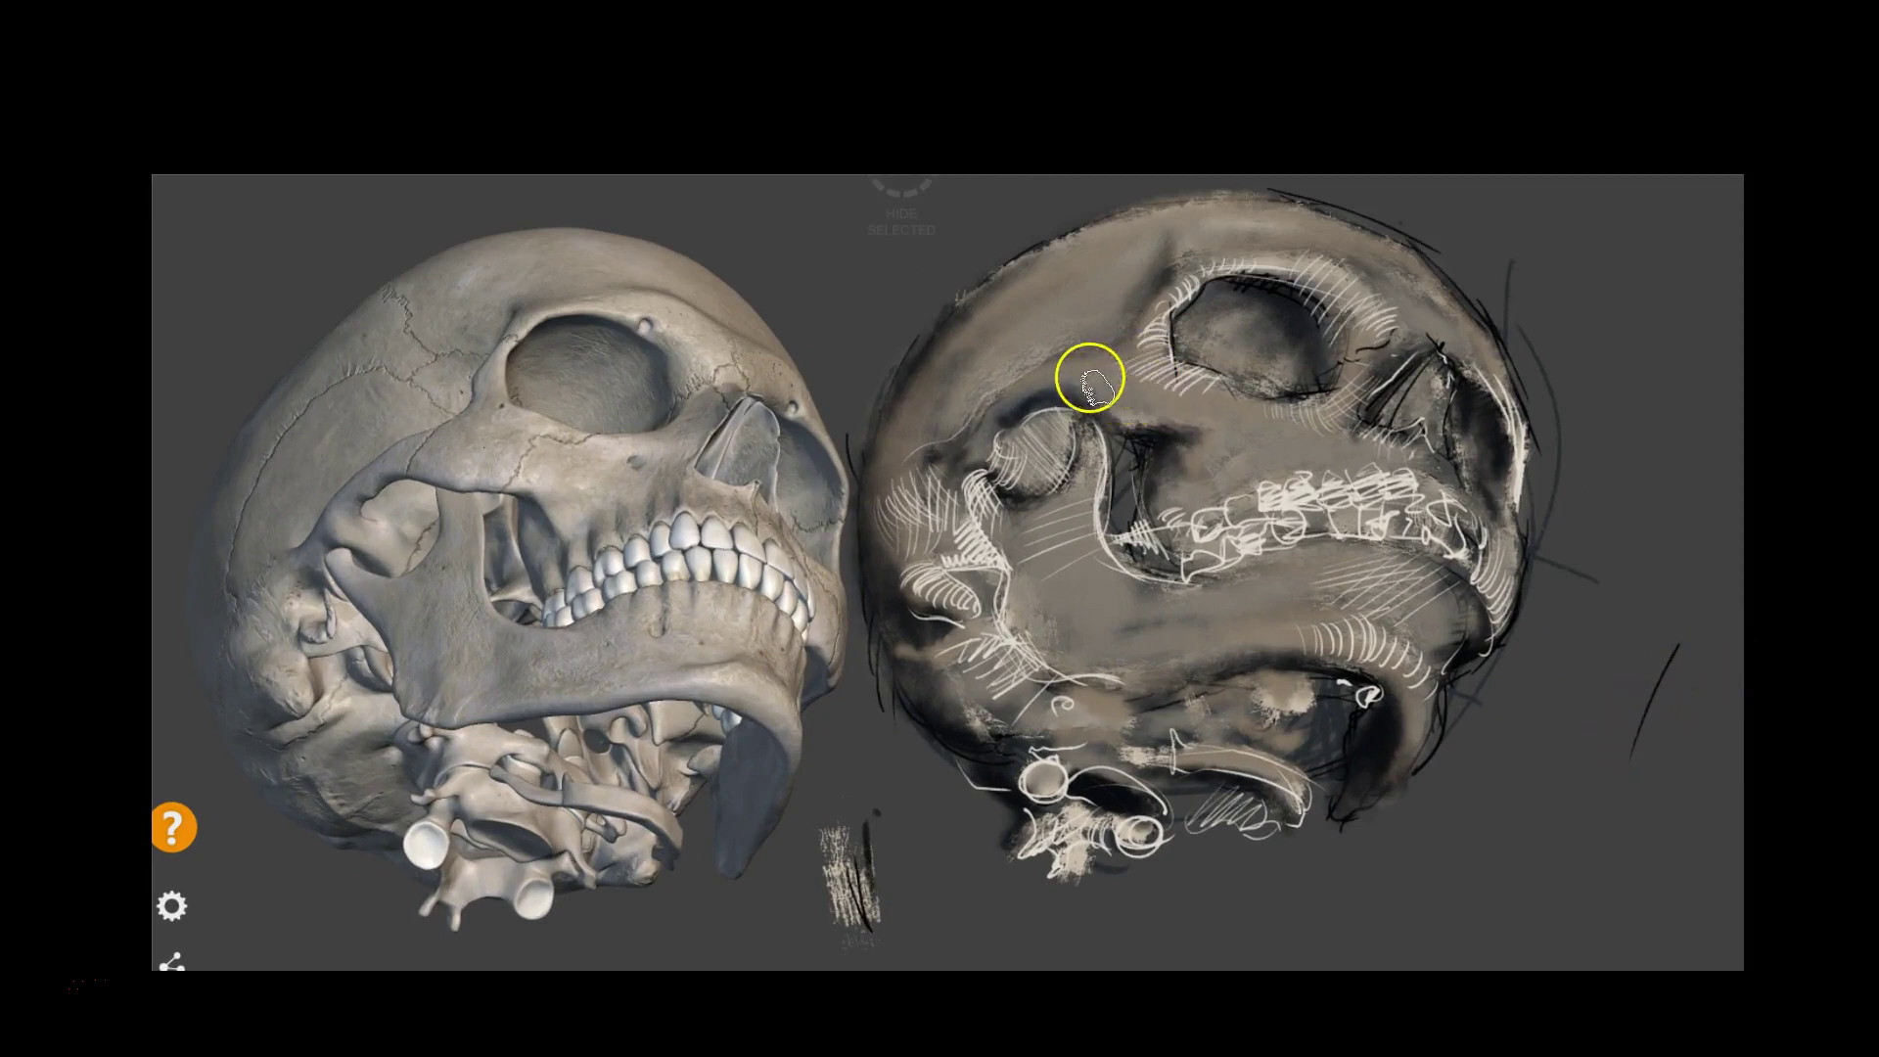
# Add light brow strokes and blend light tones along the socket's lower edge
pyautogui.moveTo(1184, 411)
pyautogui.mouseDown()
pyautogui.moveTo(1087, 390)
pyautogui.moveTo(1178, 369)
pyautogui.mouseUp()
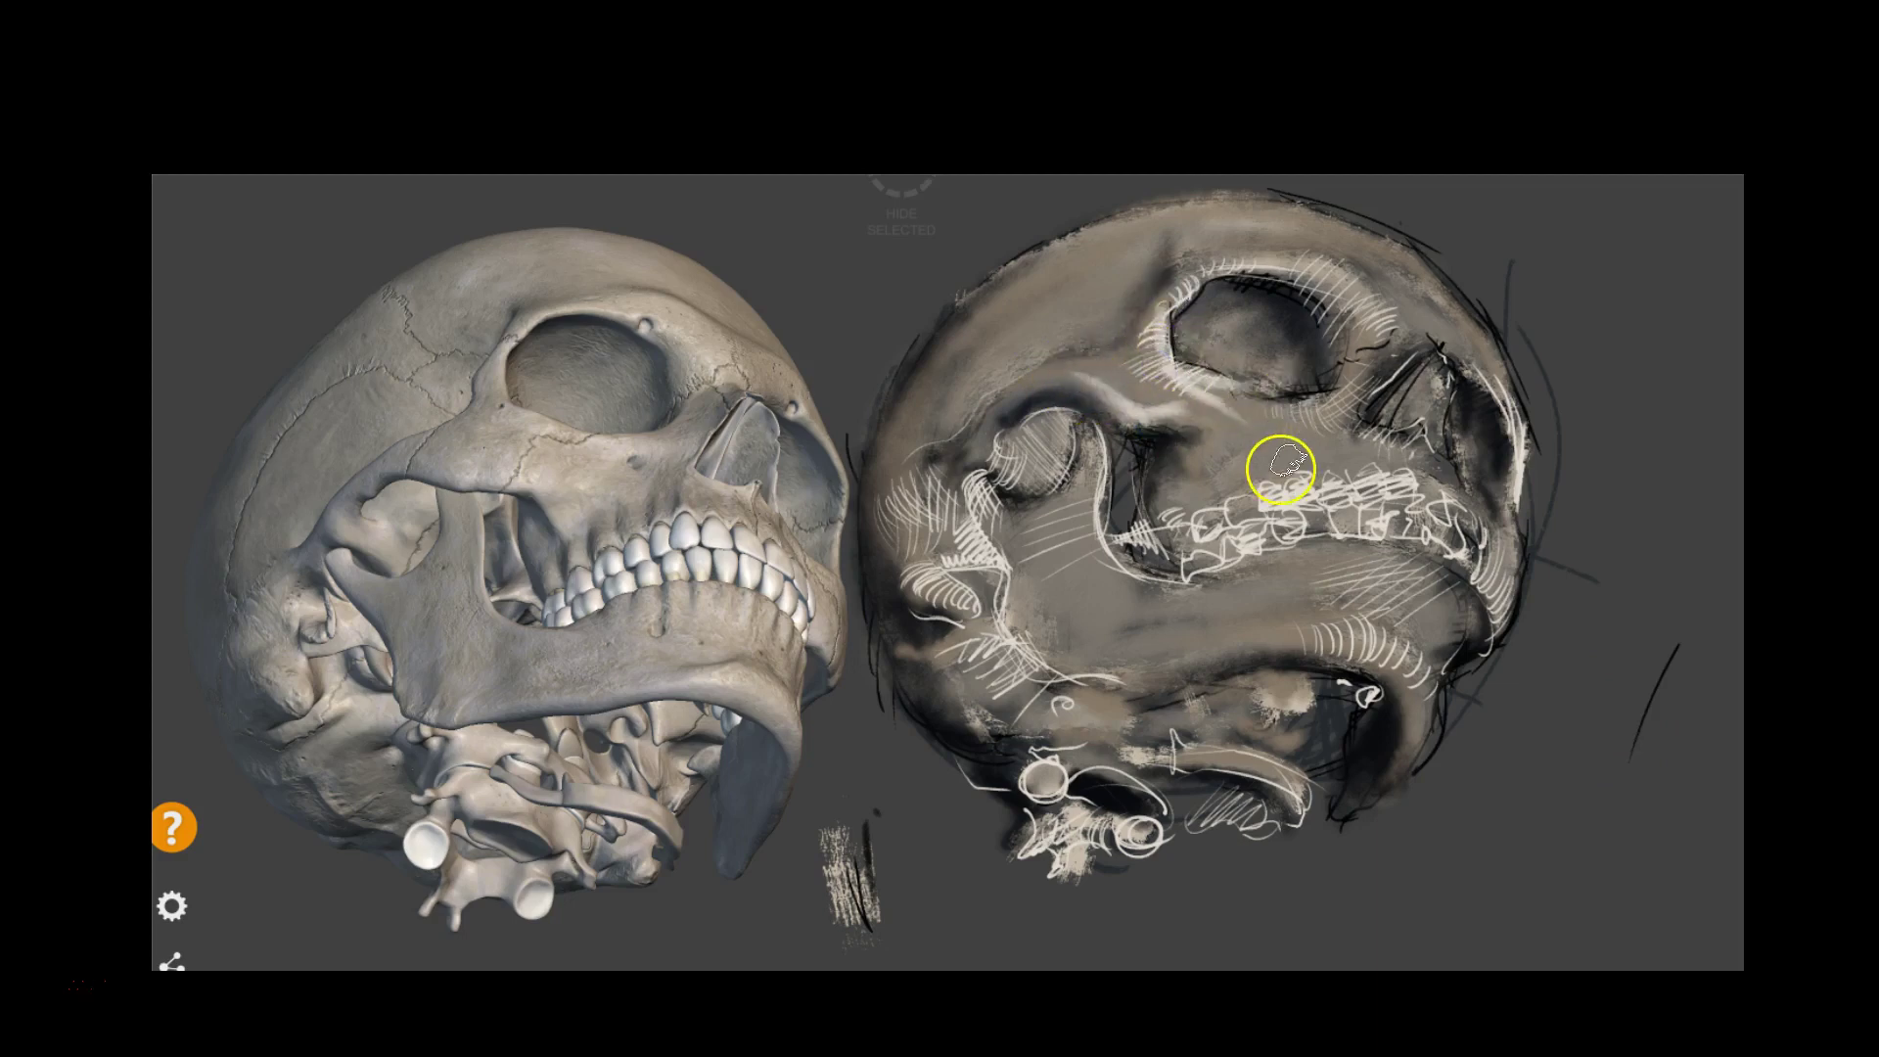
pyautogui.moveTo(1351, 420)
pyautogui.mouseDown()
pyautogui.moveTo(1175, 428)
pyautogui.moveTo(1224, 394)
pyautogui.moveTo(1259, 407)
pyautogui.moveTo(1192, 449)
pyautogui.moveTo(1266, 445)
pyautogui.moveTo(1237, 489)
pyautogui.mouseUp()
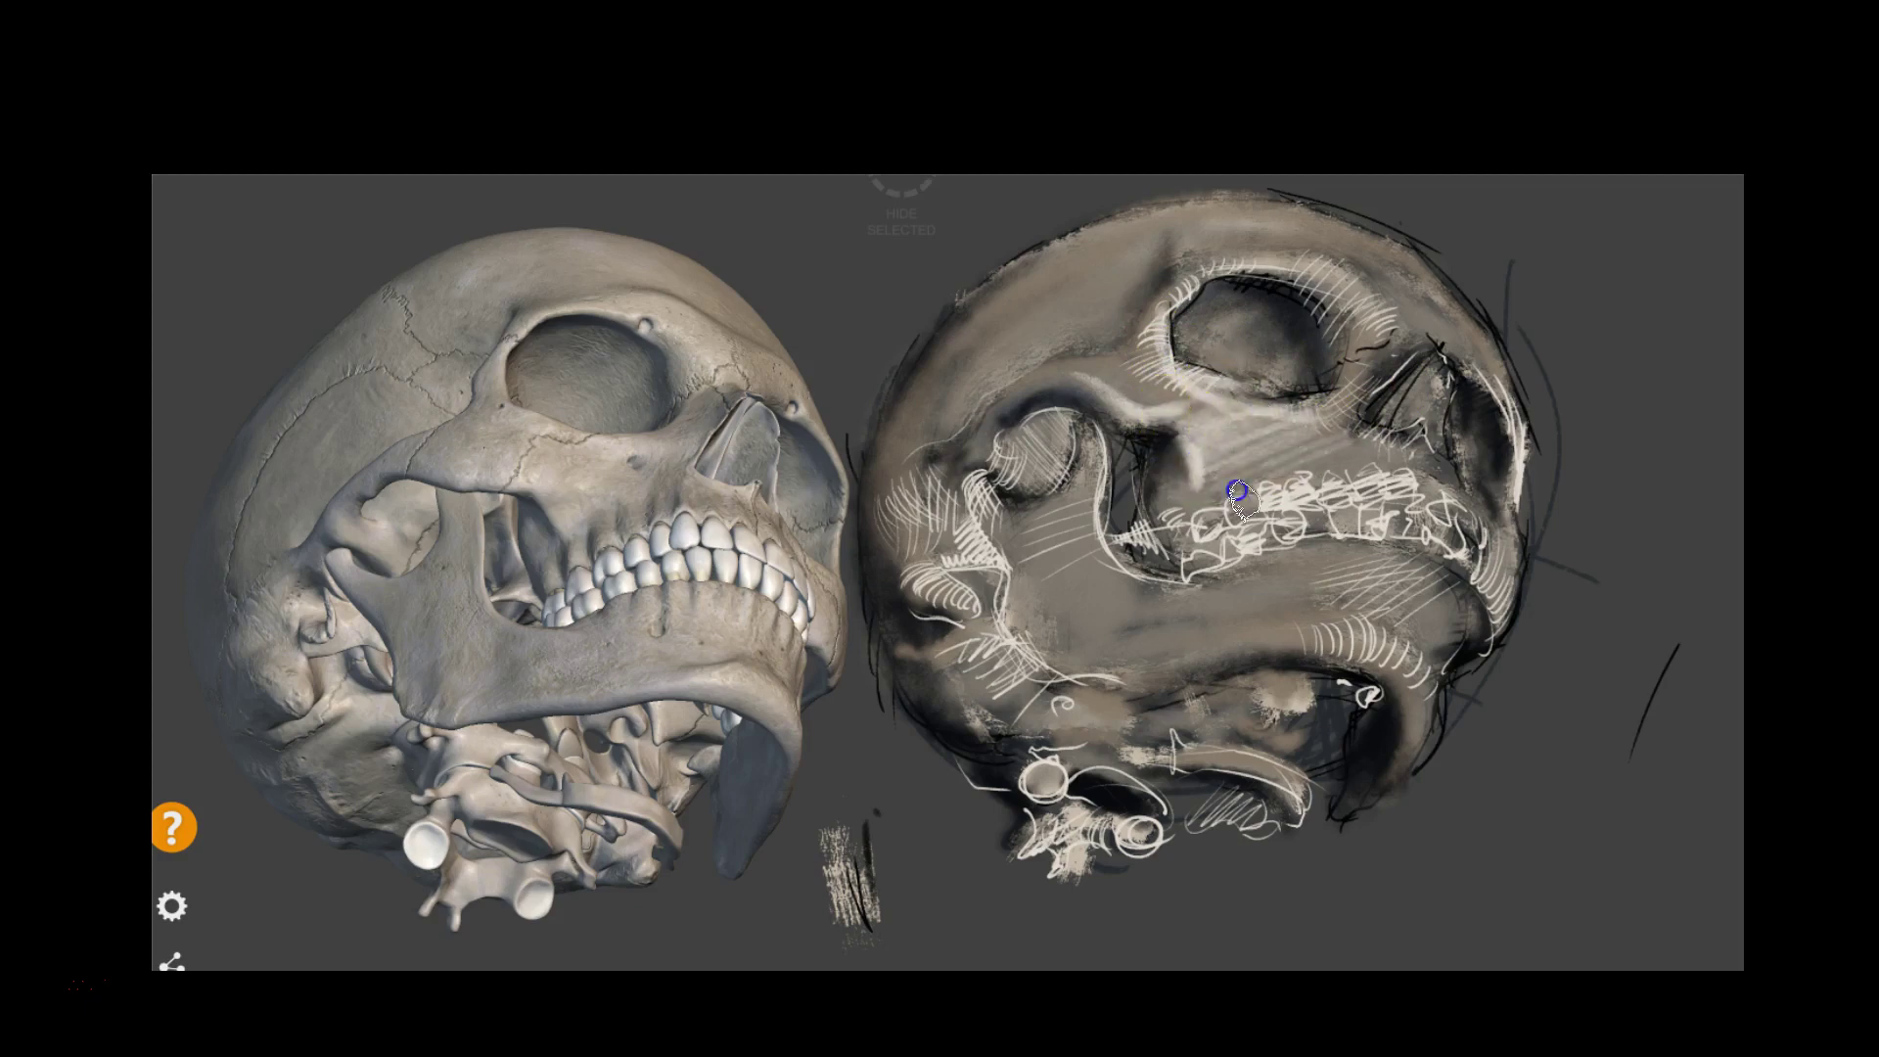
pyautogui.moveTo(1375, 440); pyautogui.dragTo(1441, 438)
pyautogui.moveTo(1321, 415)
pyautogui.mouseDown()
pyautogui.moveTo(1392, 386)
pyautogui.moveTo(1351, 352)
pyautogui.moveTo(1342, 369)
pyautogui.moveTo(1389, 370)
pyautogui.moveTo(1191, 303)
pyautogui.moveTo(1246, 314)
pyautogui.moveTo(1250, 394)
pyautogui.moveTo(1175, 281)
pyautogui.moveTo(1142, 339)
pyautogui.mouseUp()
# Brighten the brow ridge above the eye socket and repaint the brow shading
pyautogui.moveTo(1230, 248)
pyautogui.mouseDown()
pyautogui.moveTo(1188, 281)
pyautogui.moveTo(1208, 256)
pyautogui.mouseUp()
pyautogui.moveTo(1313, 285)
pyautogui.mouseDown()
pyautogui.moveTo(1384, 325)
pyautogui.moveTo(1322, 264)
pyautogui.moveTo(1321, 314)
pyautogui.moveTo(1363, 335)
pyautogui.moveTo(1333, 290)
pyautogui.moveTo(1384, 336)
pyautogui.mouseUp()
pyautogui.click(1288, 223)
pyautogui.moveTo(1287, 224)
pyautogui.mouseDown()
pyautogui.moveTo(1141, 210)
pyautogui.moveTo(1296, 223)
pyautogui.moveTo(1162, 226)
pyautogui.moveTo(1191, 188)
pyautogui.moveTo(1100, 222)
pyautogui.moveTo(1153, 206)
pyautogui.moveTo(1077, 311)
pyautogui.moveTo(1175, 205)
pyautogui.moveTo(1247, 197)
pyautogui.moveTo(1098, 256)
pyautogui.moveTo(1384, 218)
pyautogui.moveTo(1041, 256)
pyautogui.moveTo(944, 327)
pyautogui.moveTo(1138, 267)
pyautogui.moveTo(1127, 312)
pyautogui.moveTo(1099, 314)
pyautogui.moveTo(1125, 321)
pyautogui.moveTo(962, 377)
pyautogui.moveTo(1031, 285)
pyautogui.moveTo(912, 374)
pyautogui.moveTo(982, 357)
pyautogui.moveTo(959, 419)
pyautogui.moveTo(929, 436)
pyautogui.moveTo(1062, 426)
pyautogui.mouseUp()
# Rework the socket rim, smudge the cheek and jaw edge, then restore the panels
pyautogui.click(1094, 324)
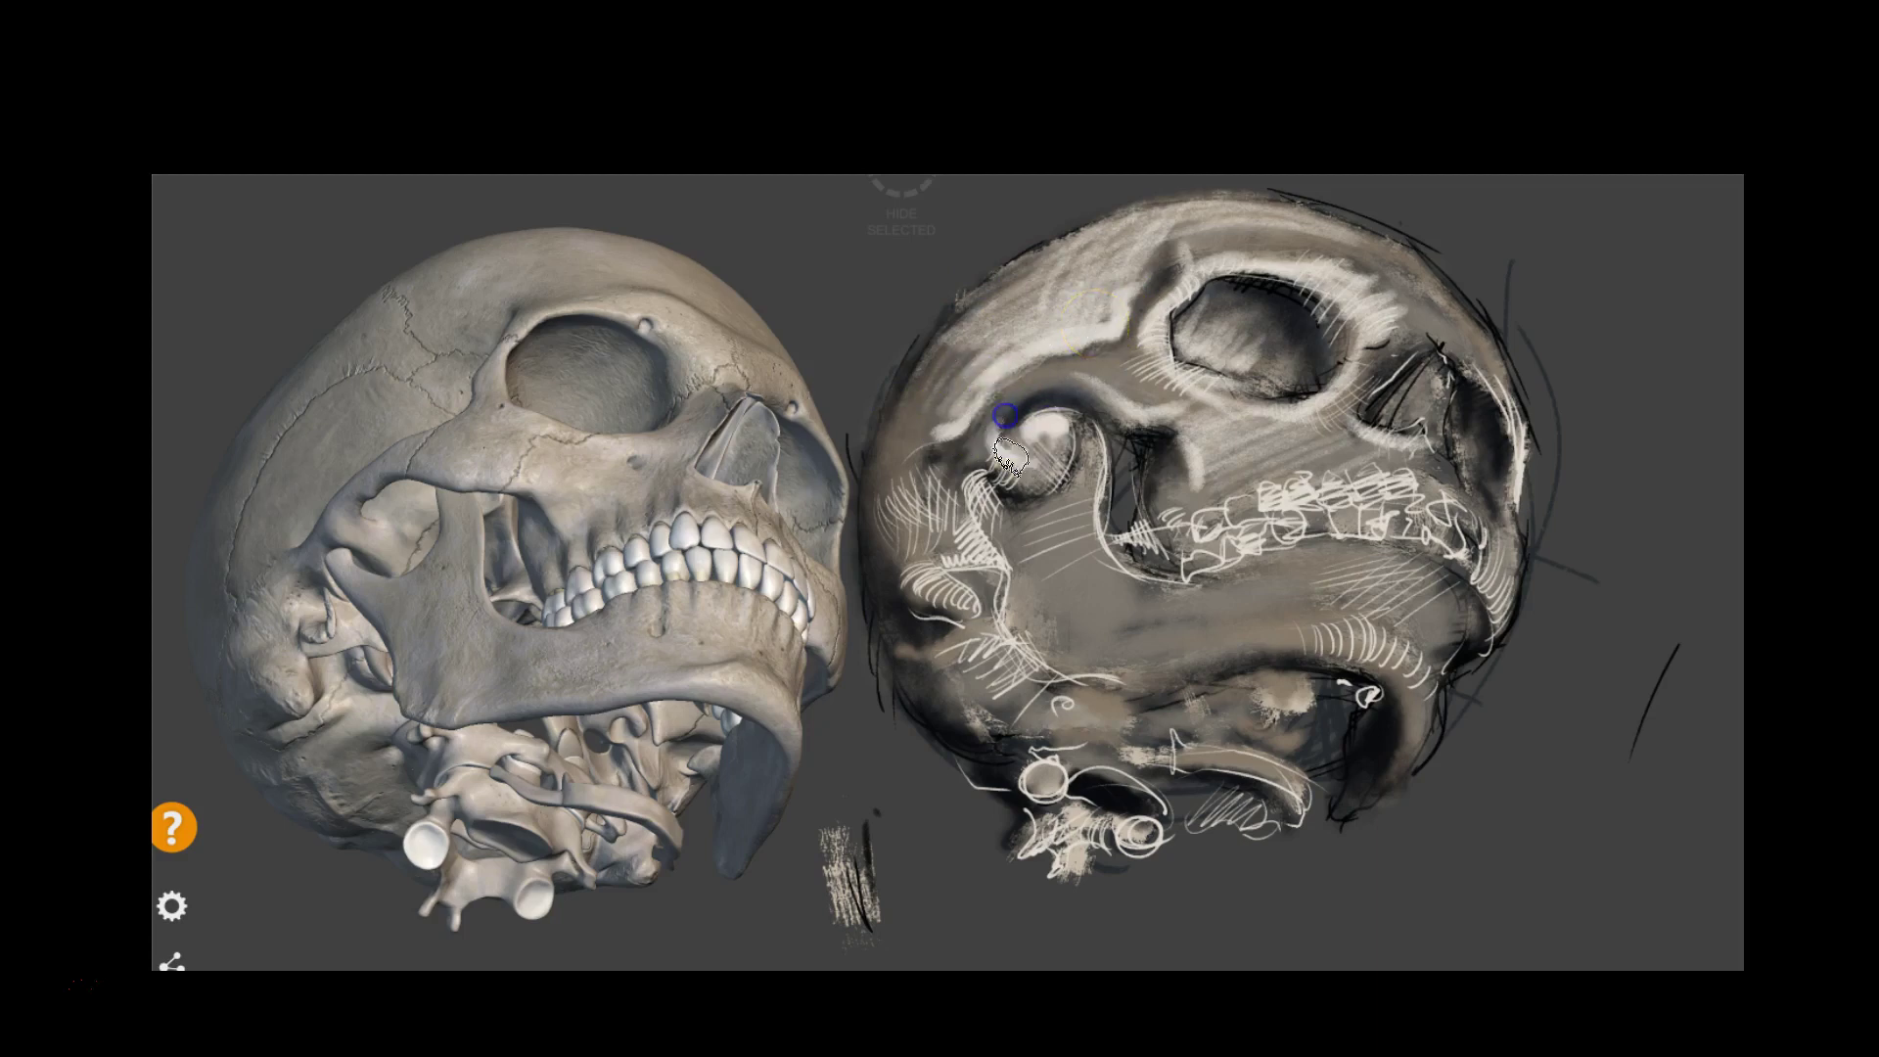
pyautogui.moveTo(977, 453)
pyautogui.mouseDown()
pyautogui.moveTo(1023, 460)
pyautogui.moveTo(1018, 435)
pyautogui.mouseUp()
pyautogui.moveTo(982, 501)
pyautogui.mouseDown()
pyautogui.moveTo(900, 468)
pyautogui.moveTo(896, 532)
pyautogui.moveTo(969, 578)
pyautogui.moveTo(906, 591)
pyautogui.moveTo(910, 532)
pyautogui.moveTo(954, 592)
pyautogui.moveTo(1019, 537)
pyautogui.moveTo(931, 667)
pyautogui.moveTo(976, 659)
pyautogui.moveTo(1027, 569)
pyautogui.moveTo(1208, 533)
pyautogui.moveTo(437, 672)
pyautogui.mouseUp()
pyautogui.moveTo(1045, 638)
pyautogui.mouseDown()
pyautogui.moveTo(1015, 512)
pyautogui.moveTo(1057, 549)
pyautogui.moveTo(1032, 578)
pyautogui.moveTo(1028, 555)
pyautogui.moveTo(1087, 621)
pyautogui.moveTo(1204, 650)
pyautogui.moveTo(929, 338)
pyautogui.moveTo(969, 302)
pyautogui.moveTo(894, 407)
pyautogui.moveTo(1032, 286)
pyautogui.moveTo(890, 432)
pyautogui.moveTo(1069, 302)
pyautogui.moveTo(967, 433)
pyautogui.moveTo(1112, 343)
pyautogui.moveTo(1074, 365)
pyautogui.moveTo(1175, 357)
pyautogui.moveTo(1076, 355)
pyautogui.moveTo(1242, 243)
pyautogui.moveTo(1272, 310)
pyautogui.moveTo(1323, 343)
pyautogui.moveTo(1321, 315)
pyautogui.mouseUp()
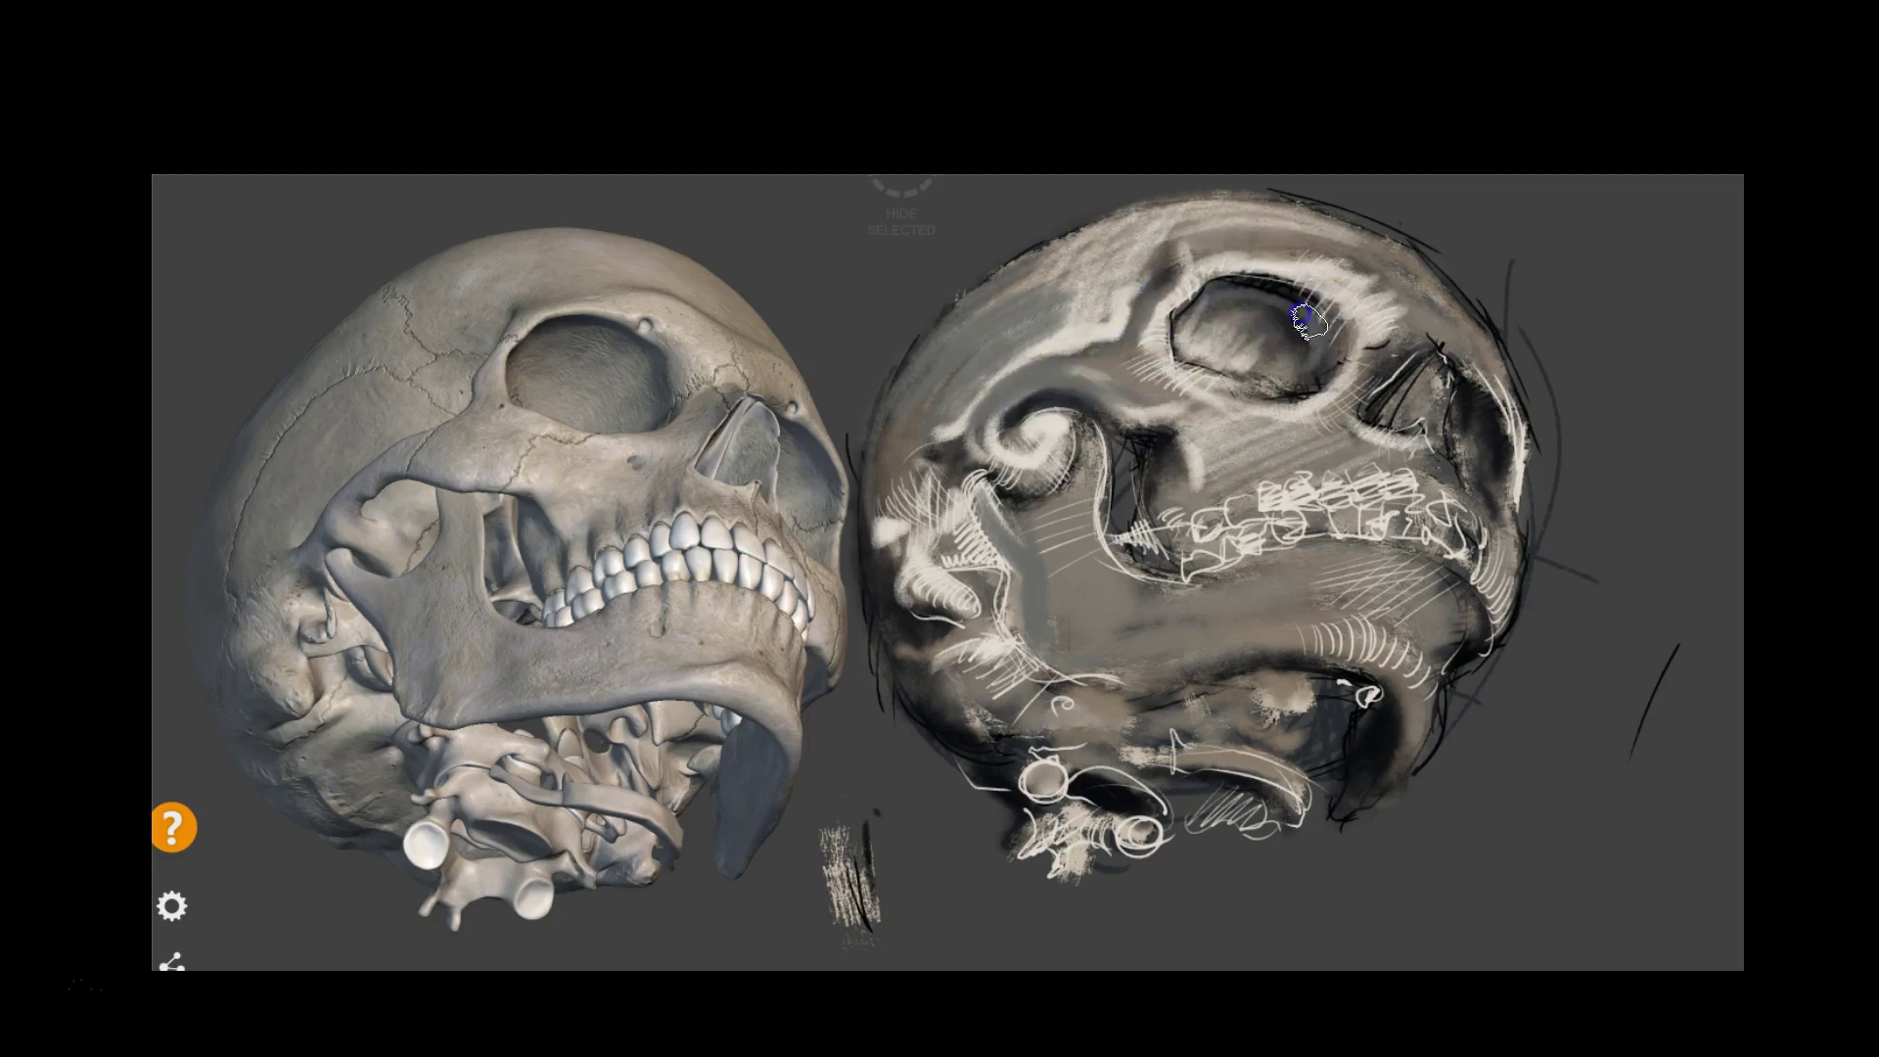
pyautogui.moveTo(1565, 402)
pyautogui.mouseDown()
pyautogui.moveTo(1331, 574)
pyautogui.moveTo(1149, 642)
pyautogui.moveTo(1198, 663)
pyautogui.moveTo(1275, 642)
pyautogui.moveTo(1426, 692)
pyautogui.moveTo(1351, 713)
pyautogui.moveTo(1431, 715)
pyautogui.moveTo(1355, 672)
pyautogui.moveTo(1384, 714)
pyautogui.moveTo(1334, 768)
pyautogui.moveTo(1361, 724)
pyautogui.moveTo(1370, 754)
pyautogui.moveTo(1347, 728)
pyautogui.moveTo(1351, 795)
pyautogui.moveTo(1285, 808)
pyautogui.mouseUp()
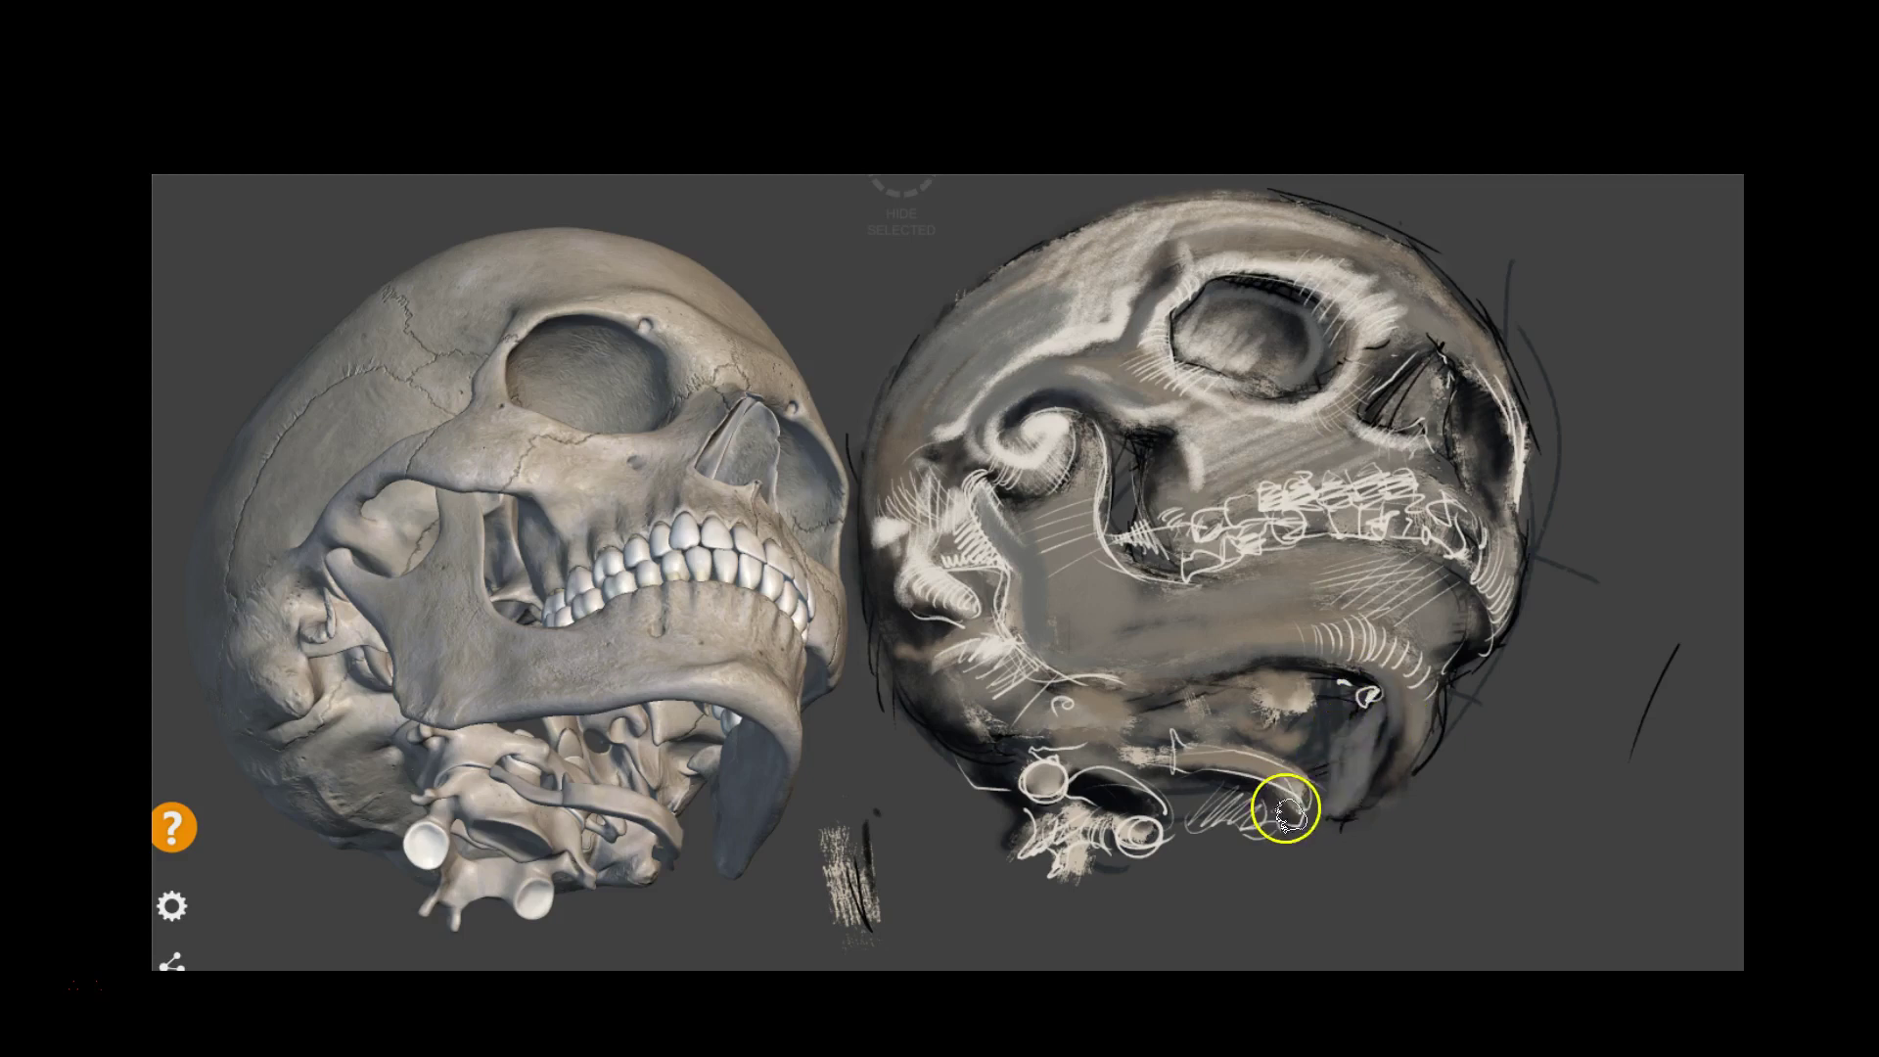
pyautogui.moveTo(1155, 764)
pyautogui.mouseDown()
pyautogui.moveTo(969, 750)
pyautogui.moveTo(901, 696)
pyautogui.moveTo(1028, 776)
pyautogui.moveTo(881, 578)
pyautogui.moveTo(988, 654)
pyautogui.mouseUp()
pyautogui.moveTo(1498, 685)
pyautogui.mouseDown()
pyautogui.moveTo(1477, 596)
pyautogui.moveTo(1437, 713)
pyautogui.mouseUp()
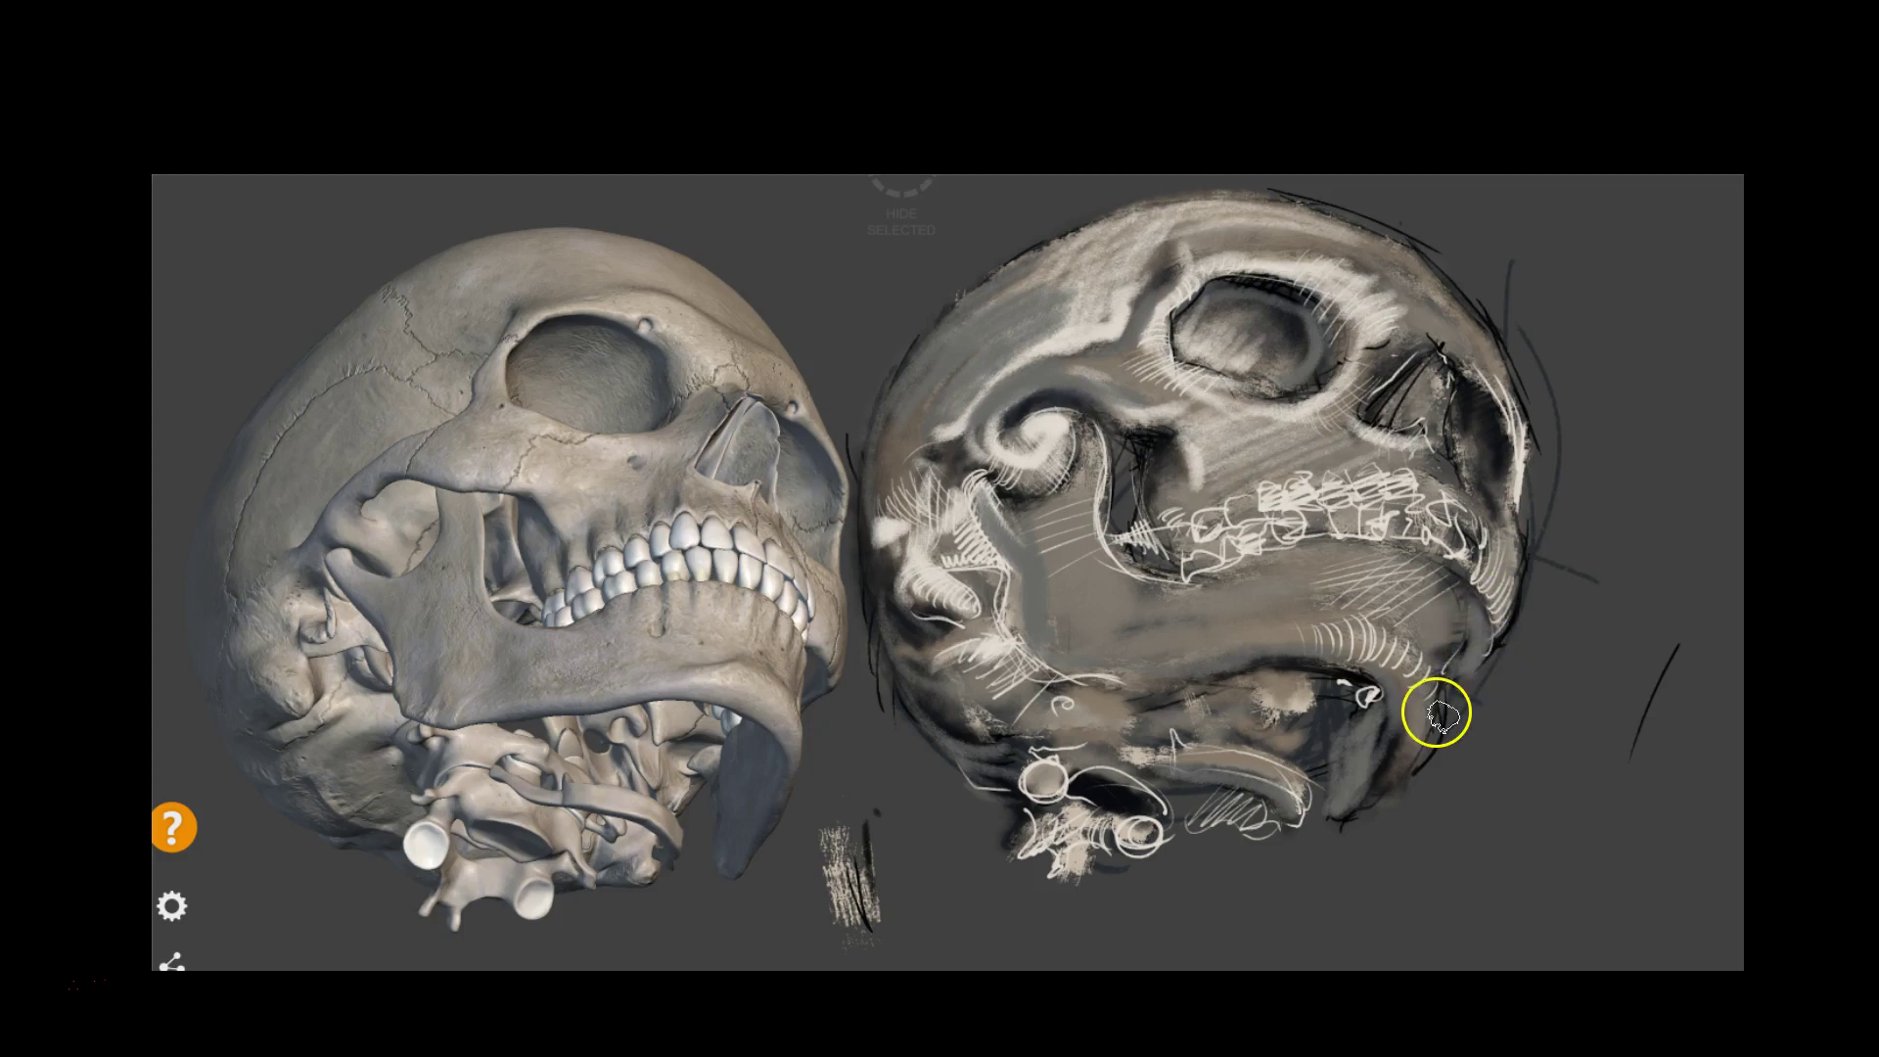
pyautogui.press('Tab')
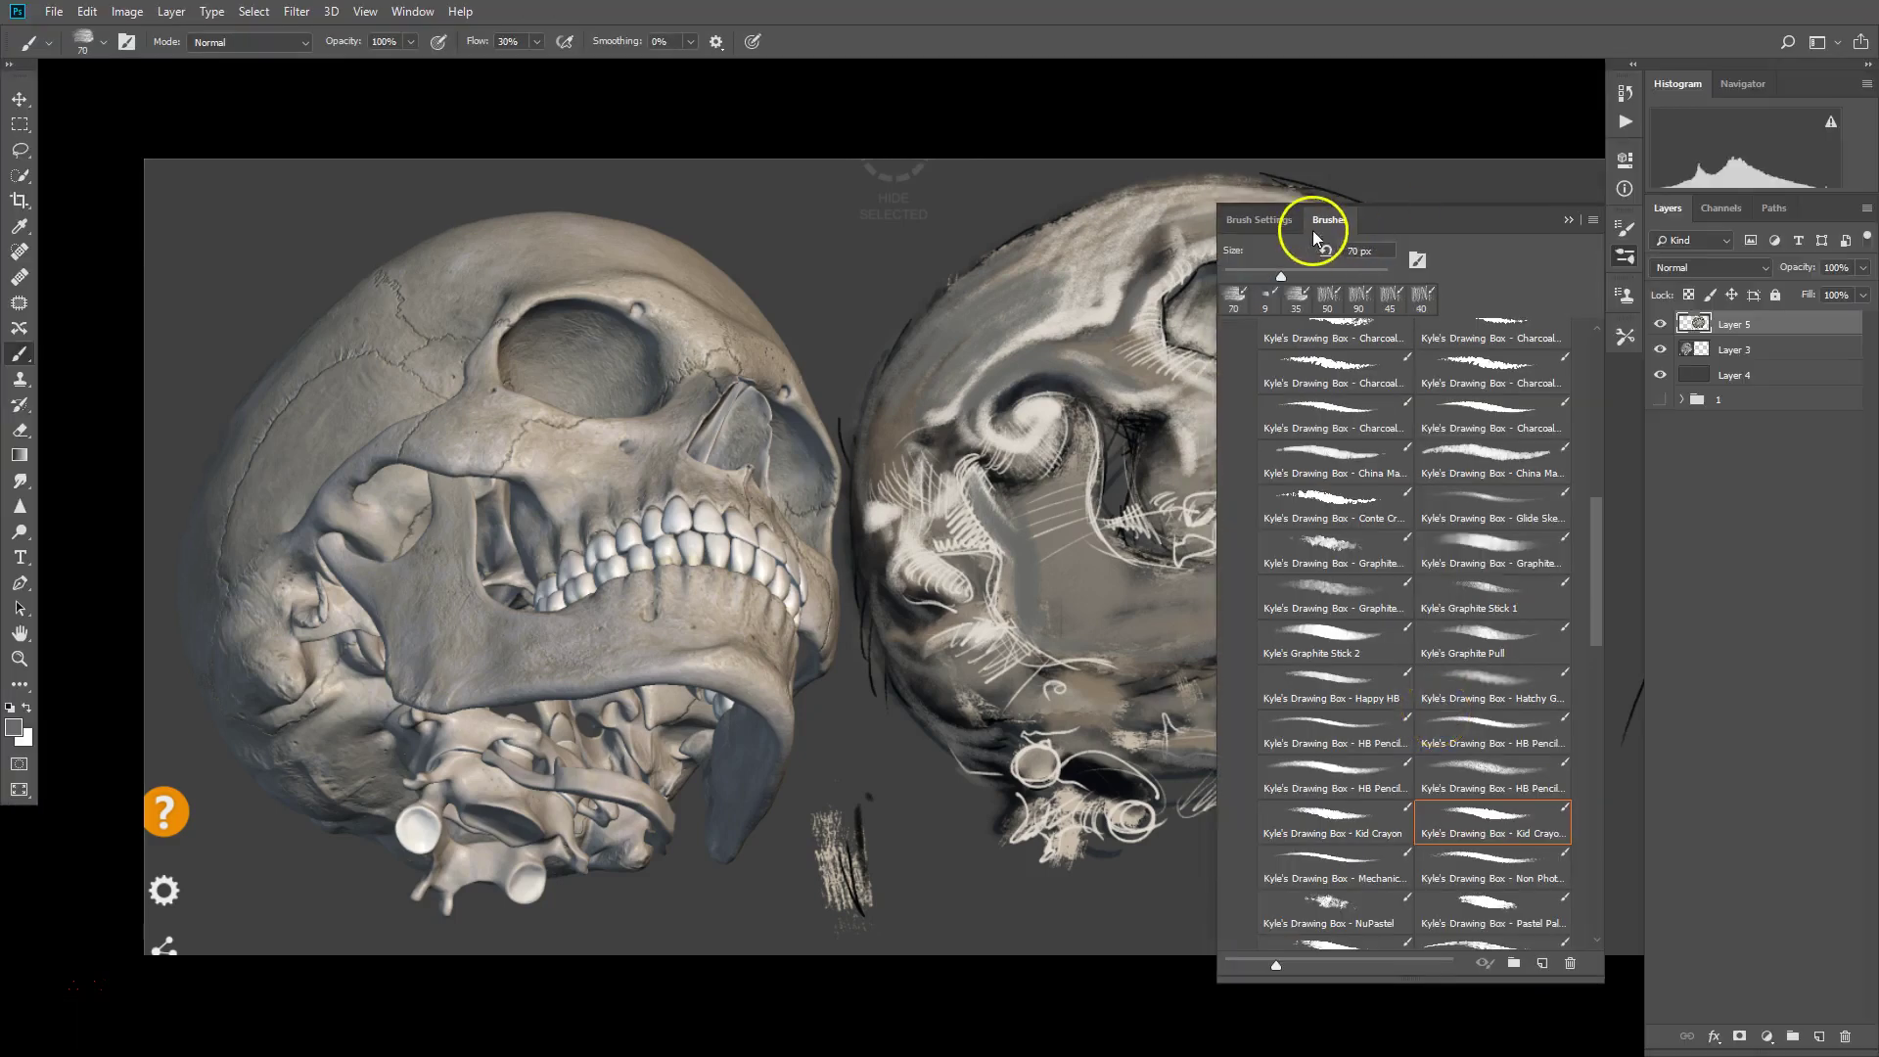
# Choose Get More Brushes from the Brushes panel menu and browse Adobe's brush page in Chrome
pyautogui.click(1594, 224)
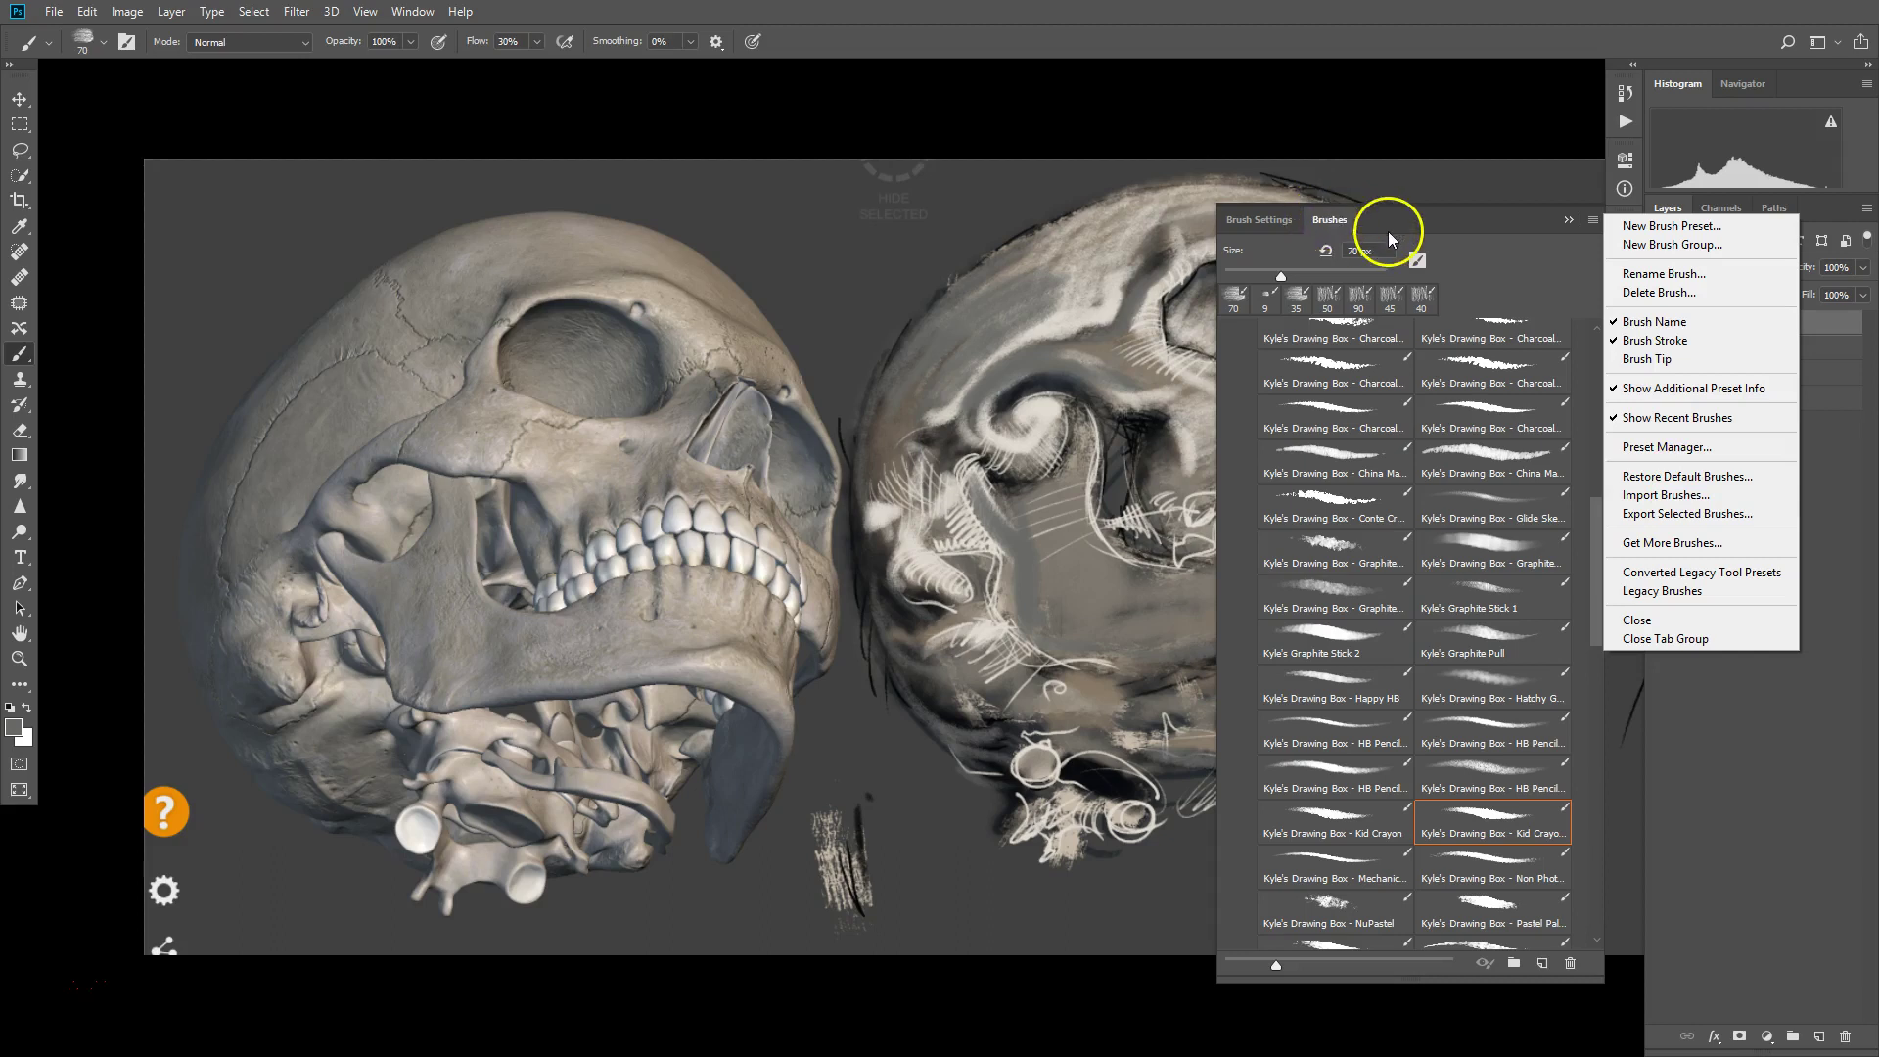
pyautogui.click(1592, 223)
pyautogui.click(1691, 546)
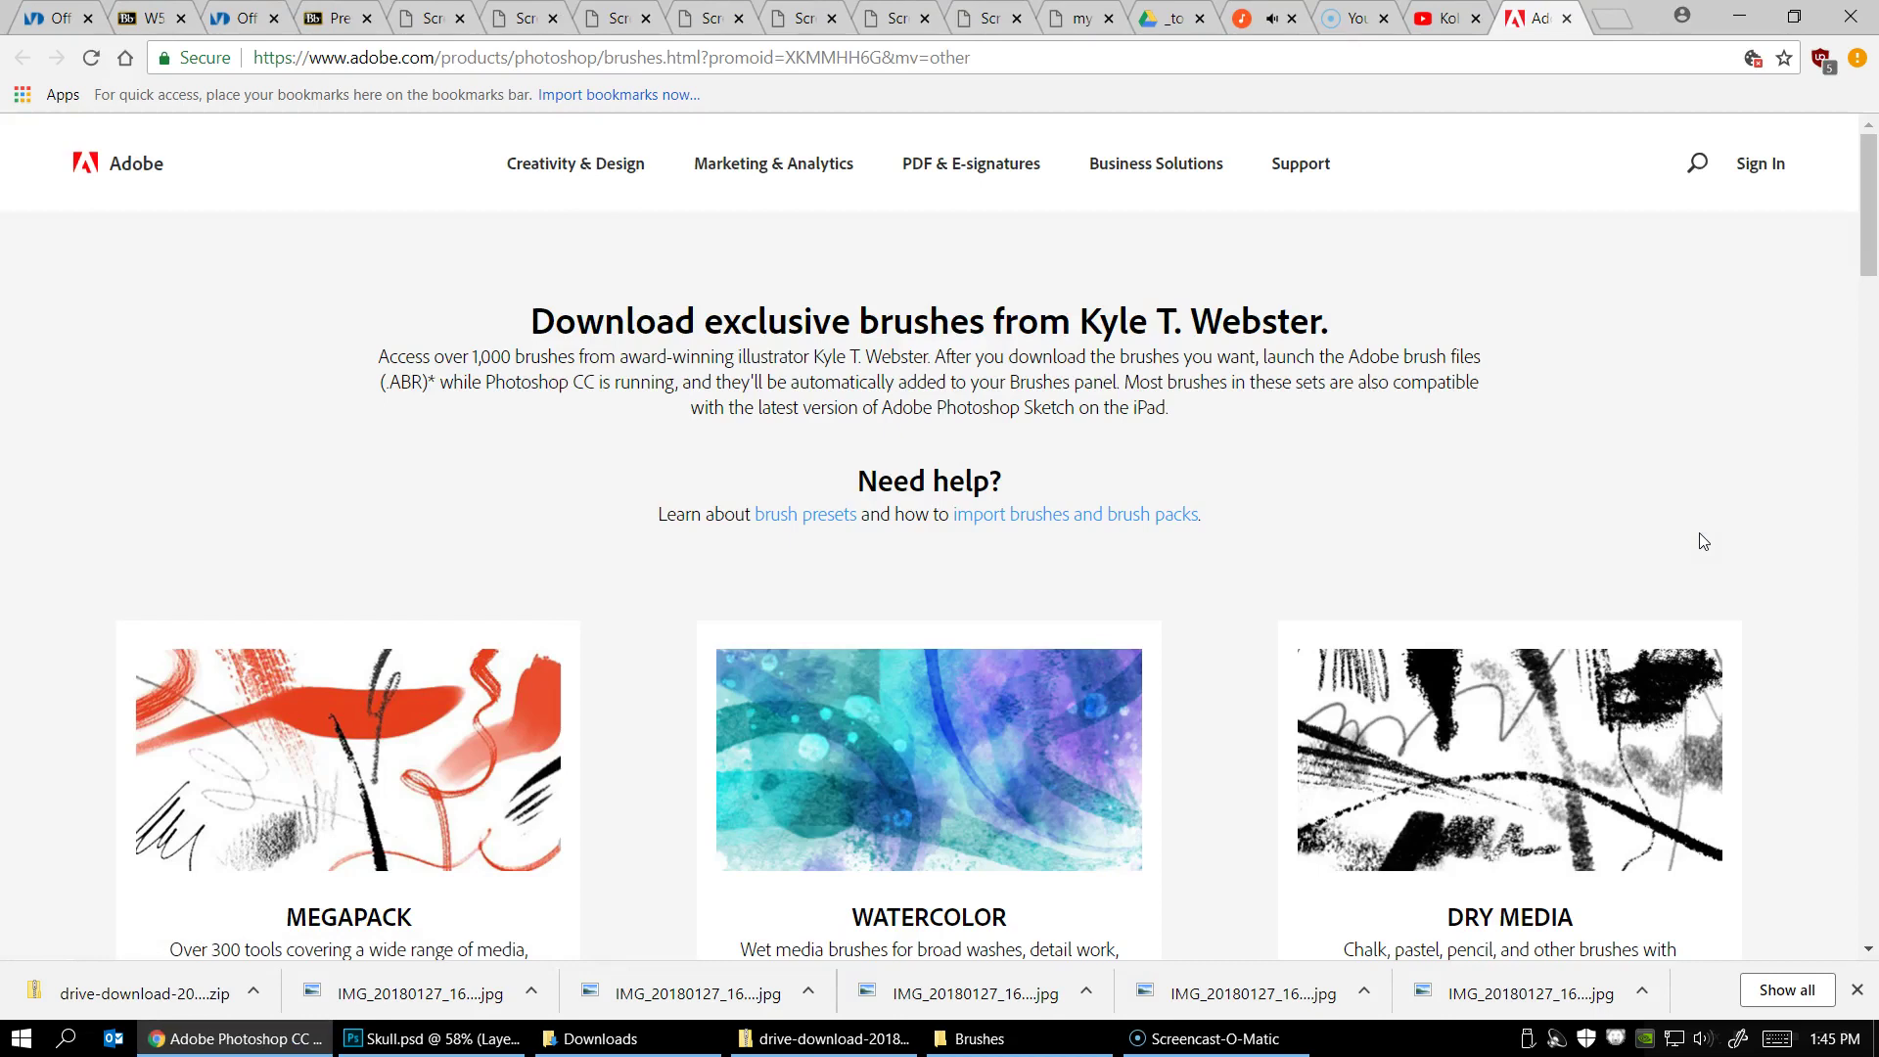
pyautogui.scroll(-6, 1155, 588)
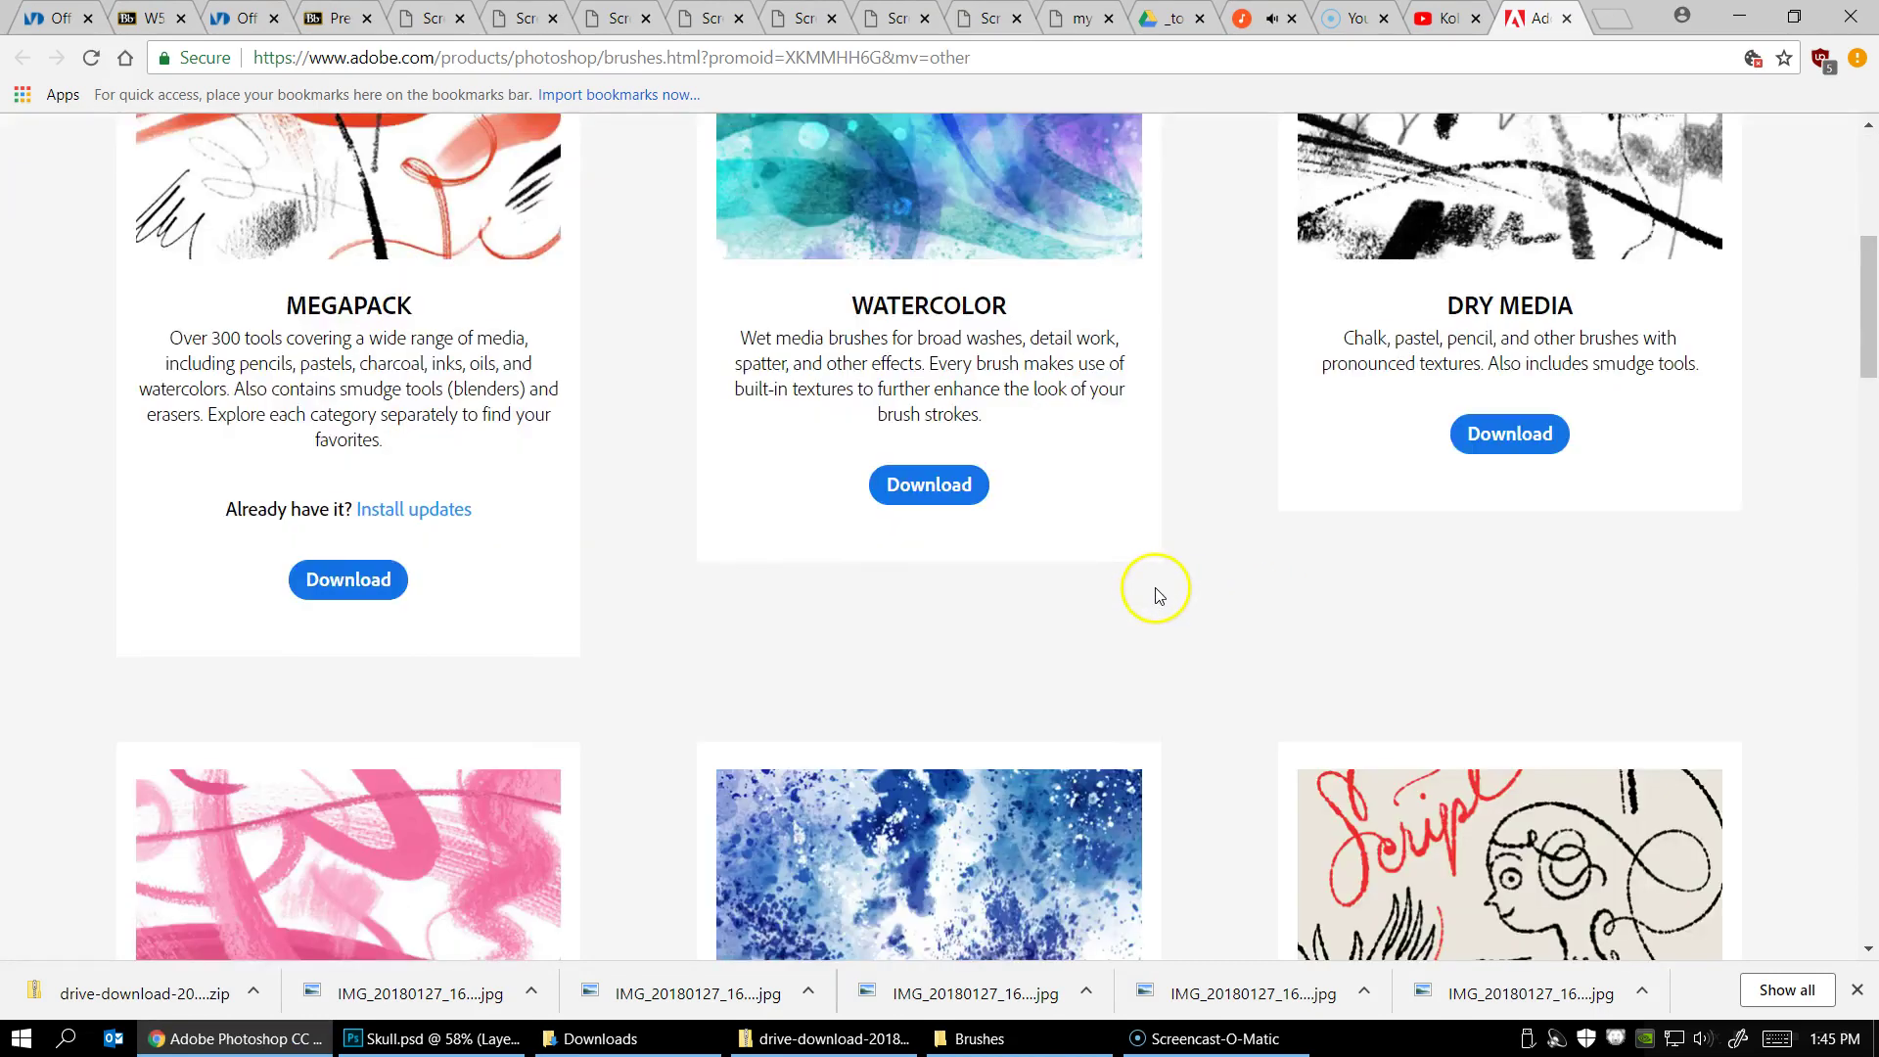
pyautogui.scroll(-6, 1157, 597)
pyautogui.scroll(-6, 1157, 599)
pyautogui.scroll(-3, 1157, 602)
pyautogui.scroll(-4, 1157, 605)
pyautogui.scroll(-7, 1159, 613)
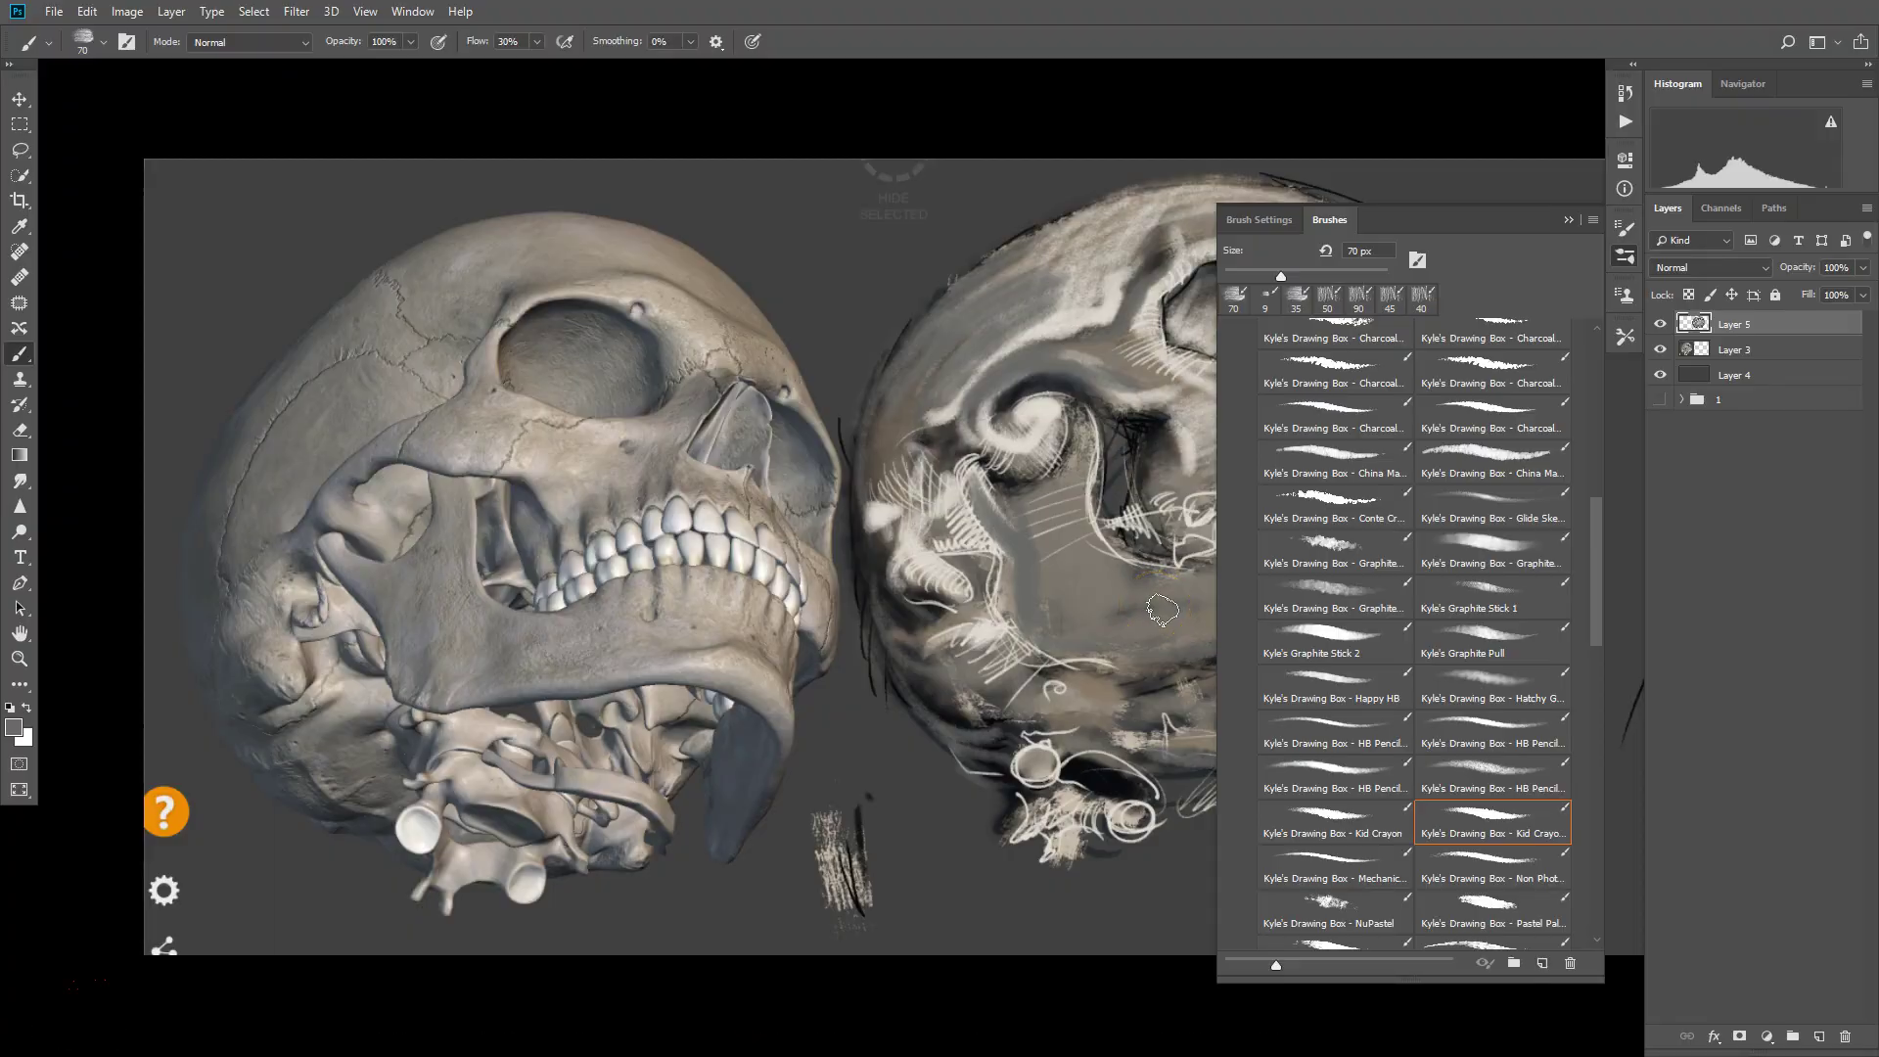
# Go full-screen, add a hatch stroke on the right edge, and zoom into the upper right
pyautogui.press('f')
pyautogui.moveTo(1503, 416); pyautogui.dragTo(1492, 322)
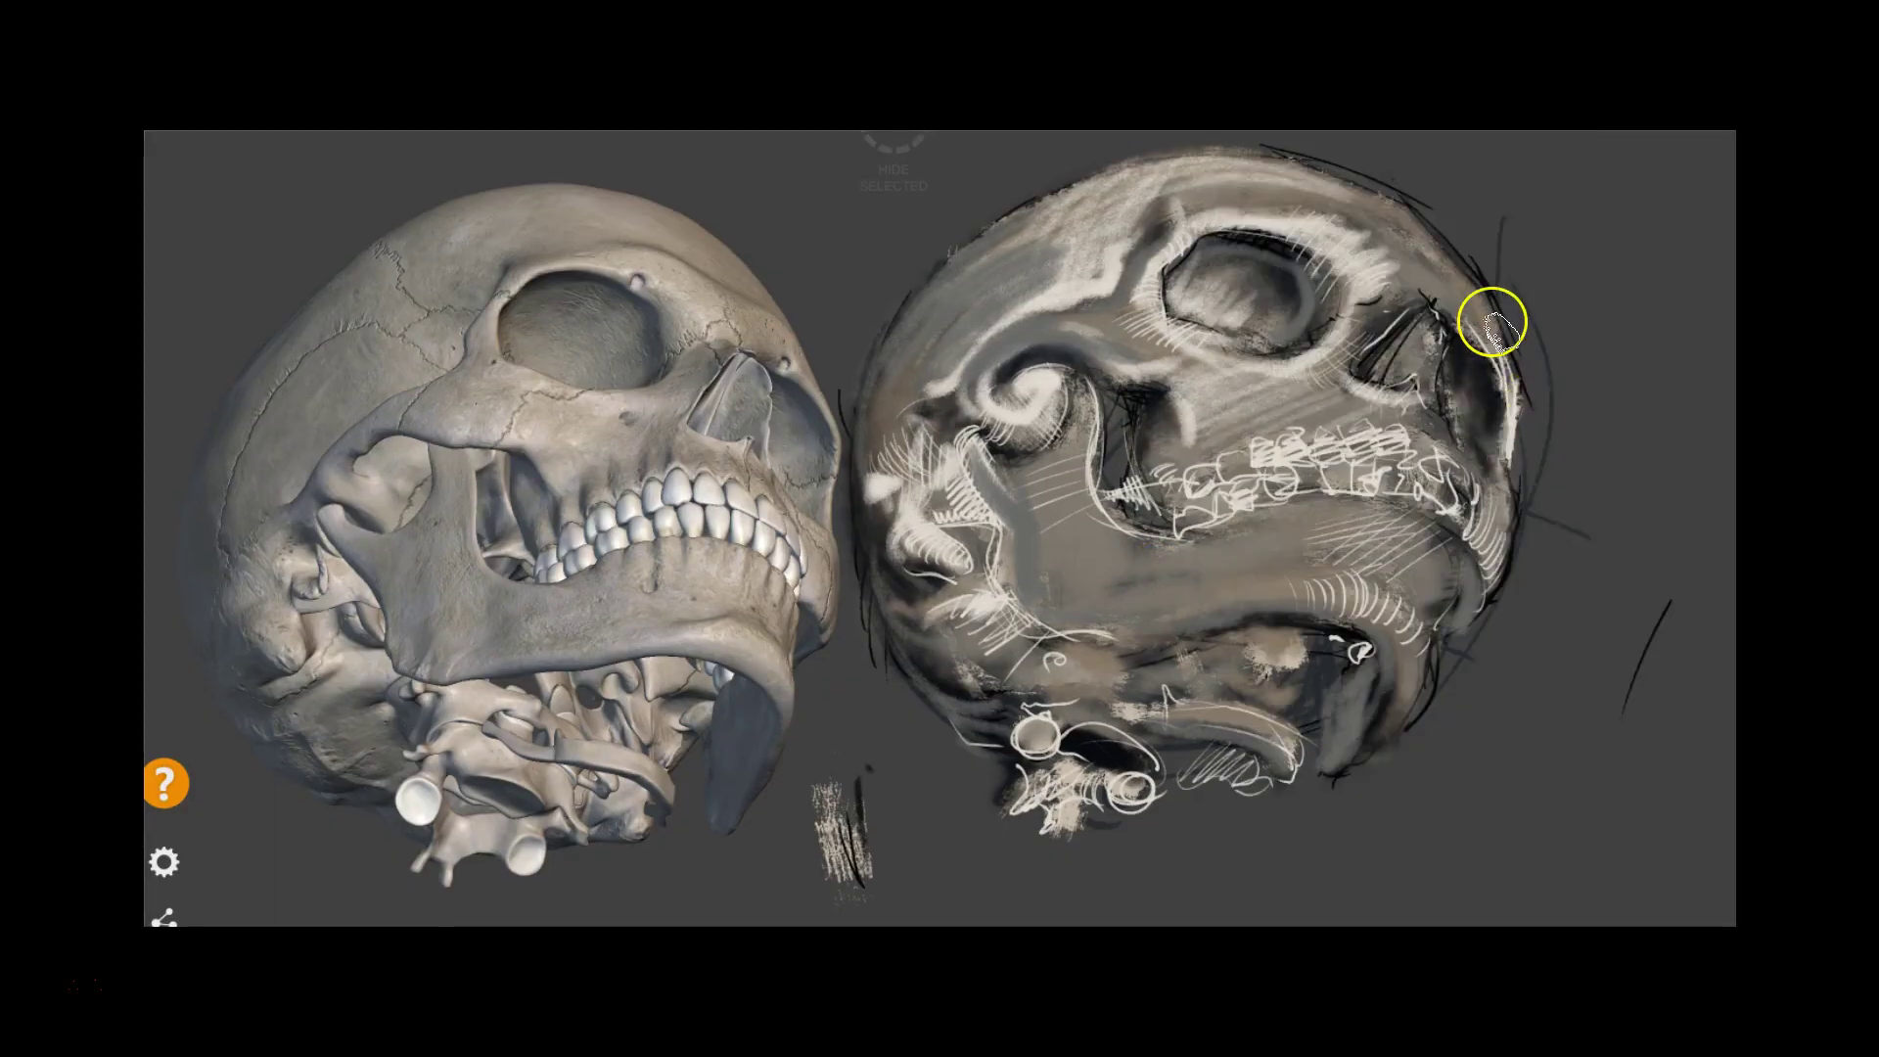
pyautogui.scroll(-1, 1468, 367)
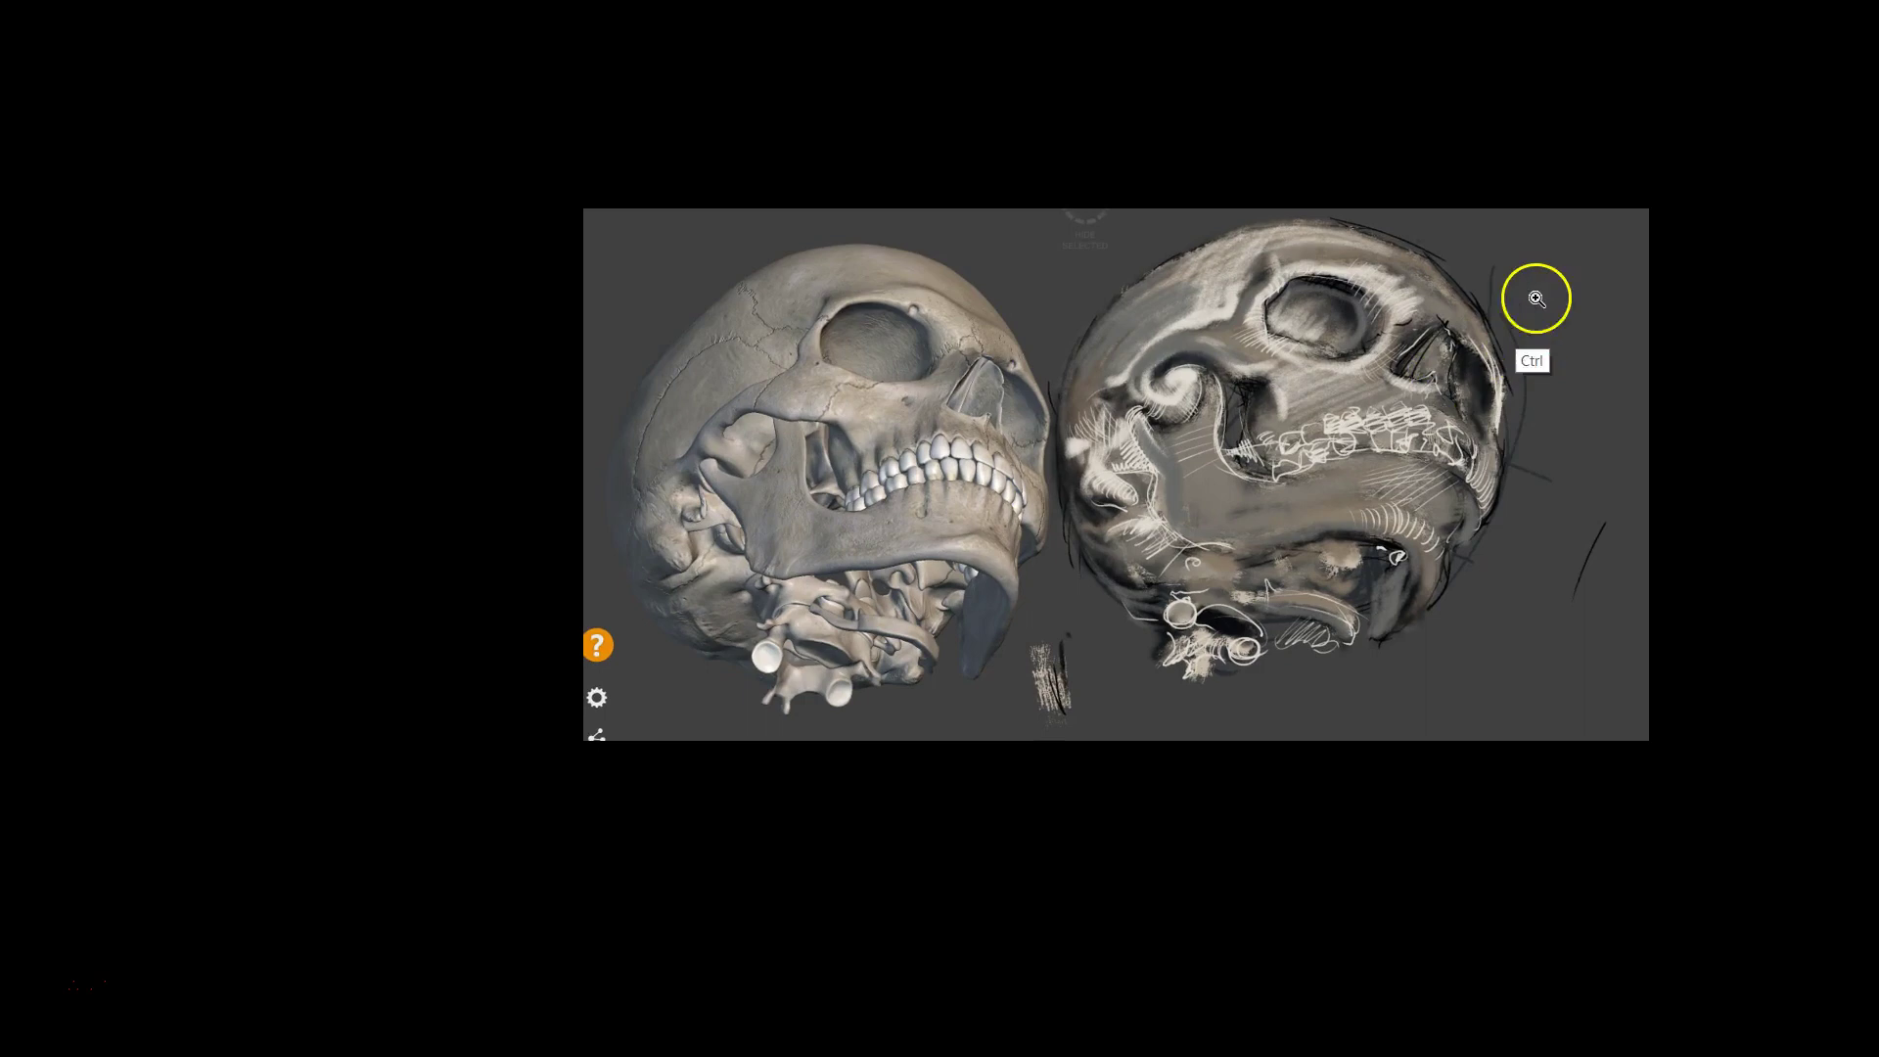
pyautogui.keyDown('ctrl'); pyautogui.click(1579, 250); pyautogui.keyUp('ctrl')
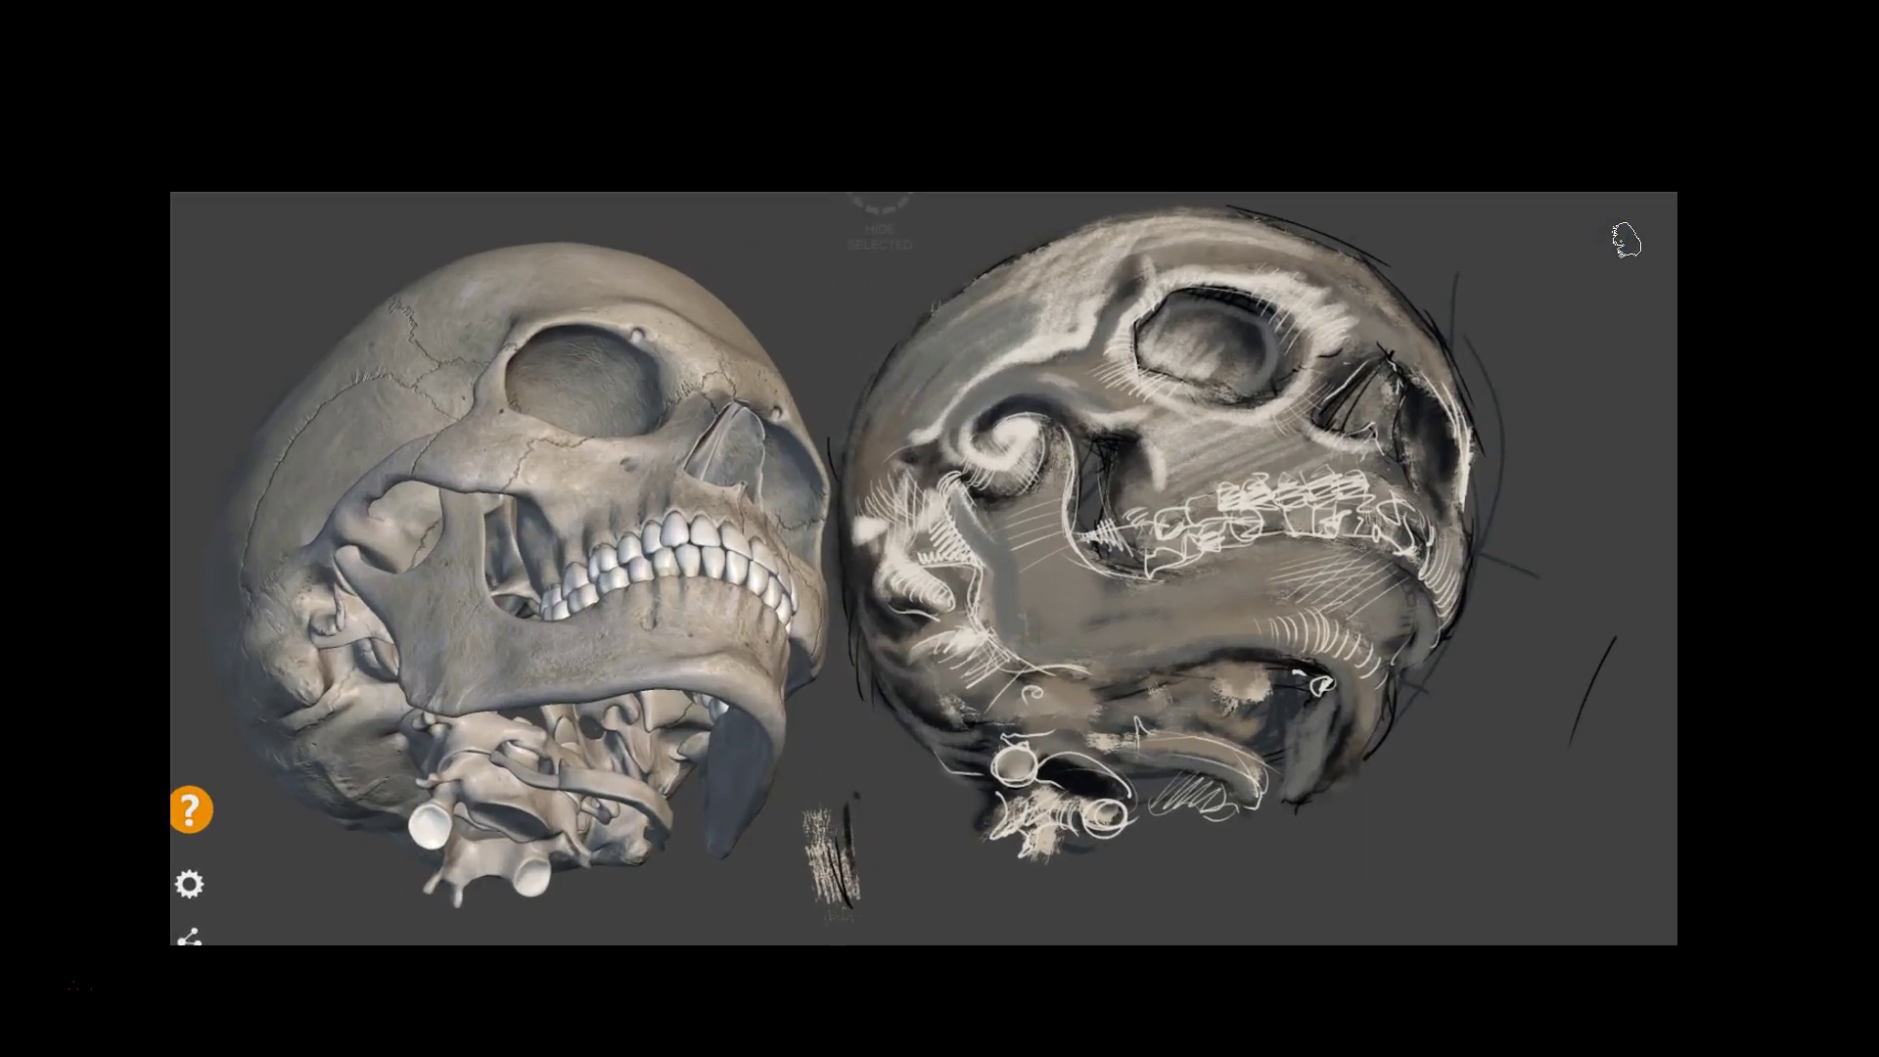
pyautogui.press('Tab')
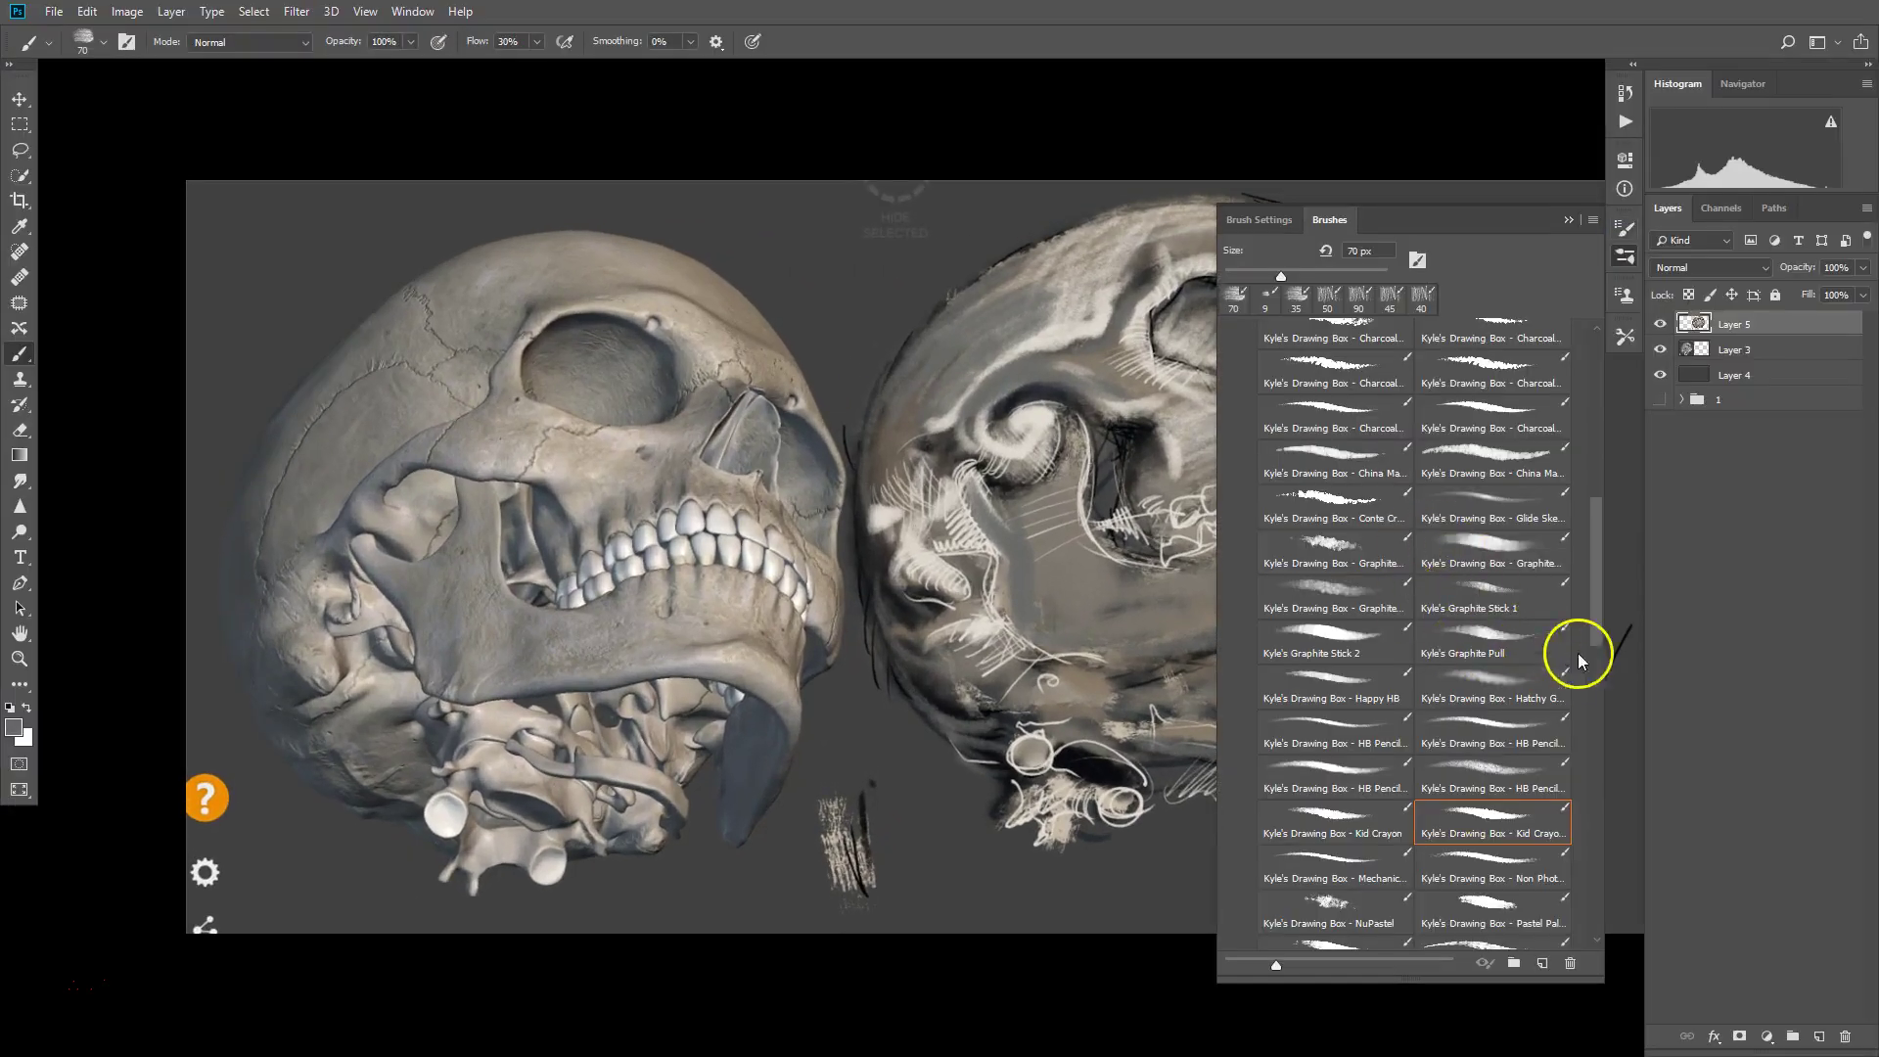
# Switch to the Mechanical pencil brush with mid-grey 686967, then hide the panels
pyautogui.click(1365, 863)
pyautogui.click(14, 727)
pyautogui.click(894, 419)
pyautogui.click(1130, 213)
pyautogui.press('Tab')
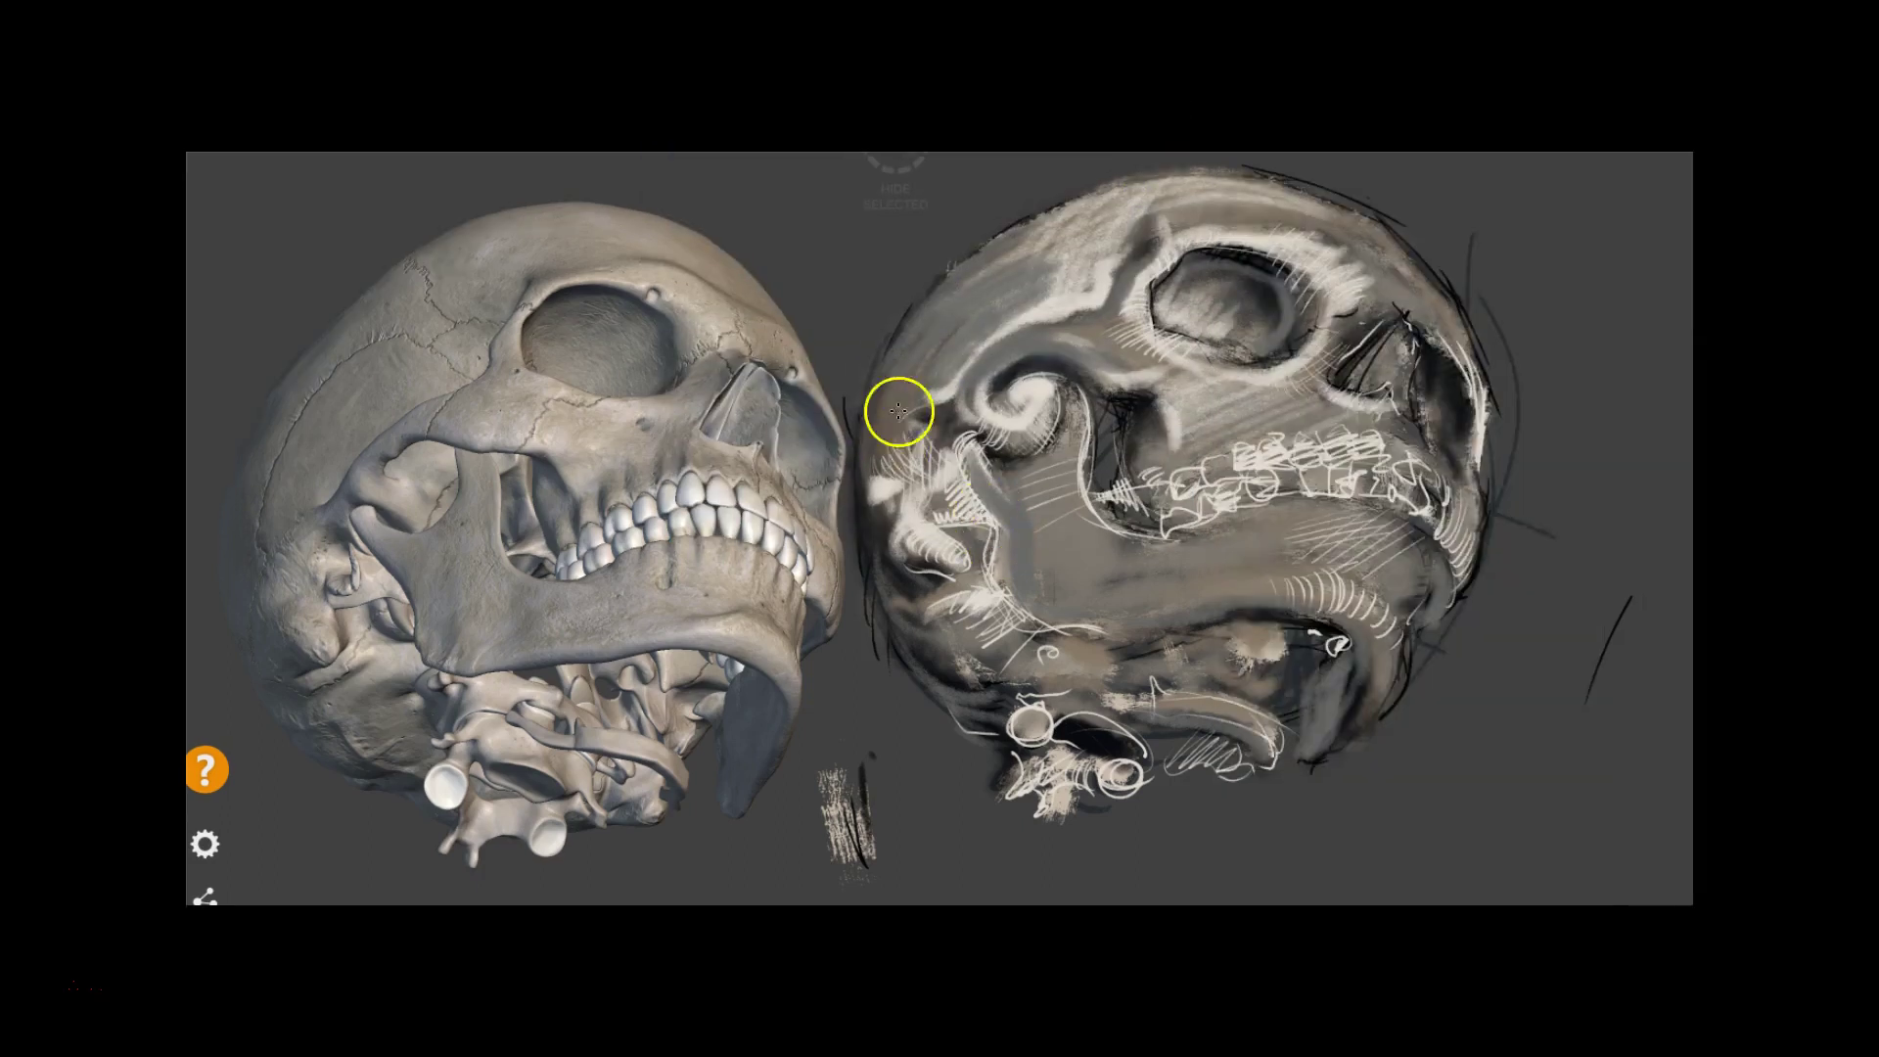
# Draw dark contour strokes on the cheek and down the jaw edge, redoing one cheek stroke
pyautogui.moveTo(960, 436); pyautogui.dragTo(1023, 563)
pyautogui.hotkey('ctrl', 'z')
pyautogui.moveTo(982, 494); pyautogui.dragTo(1001, 519)
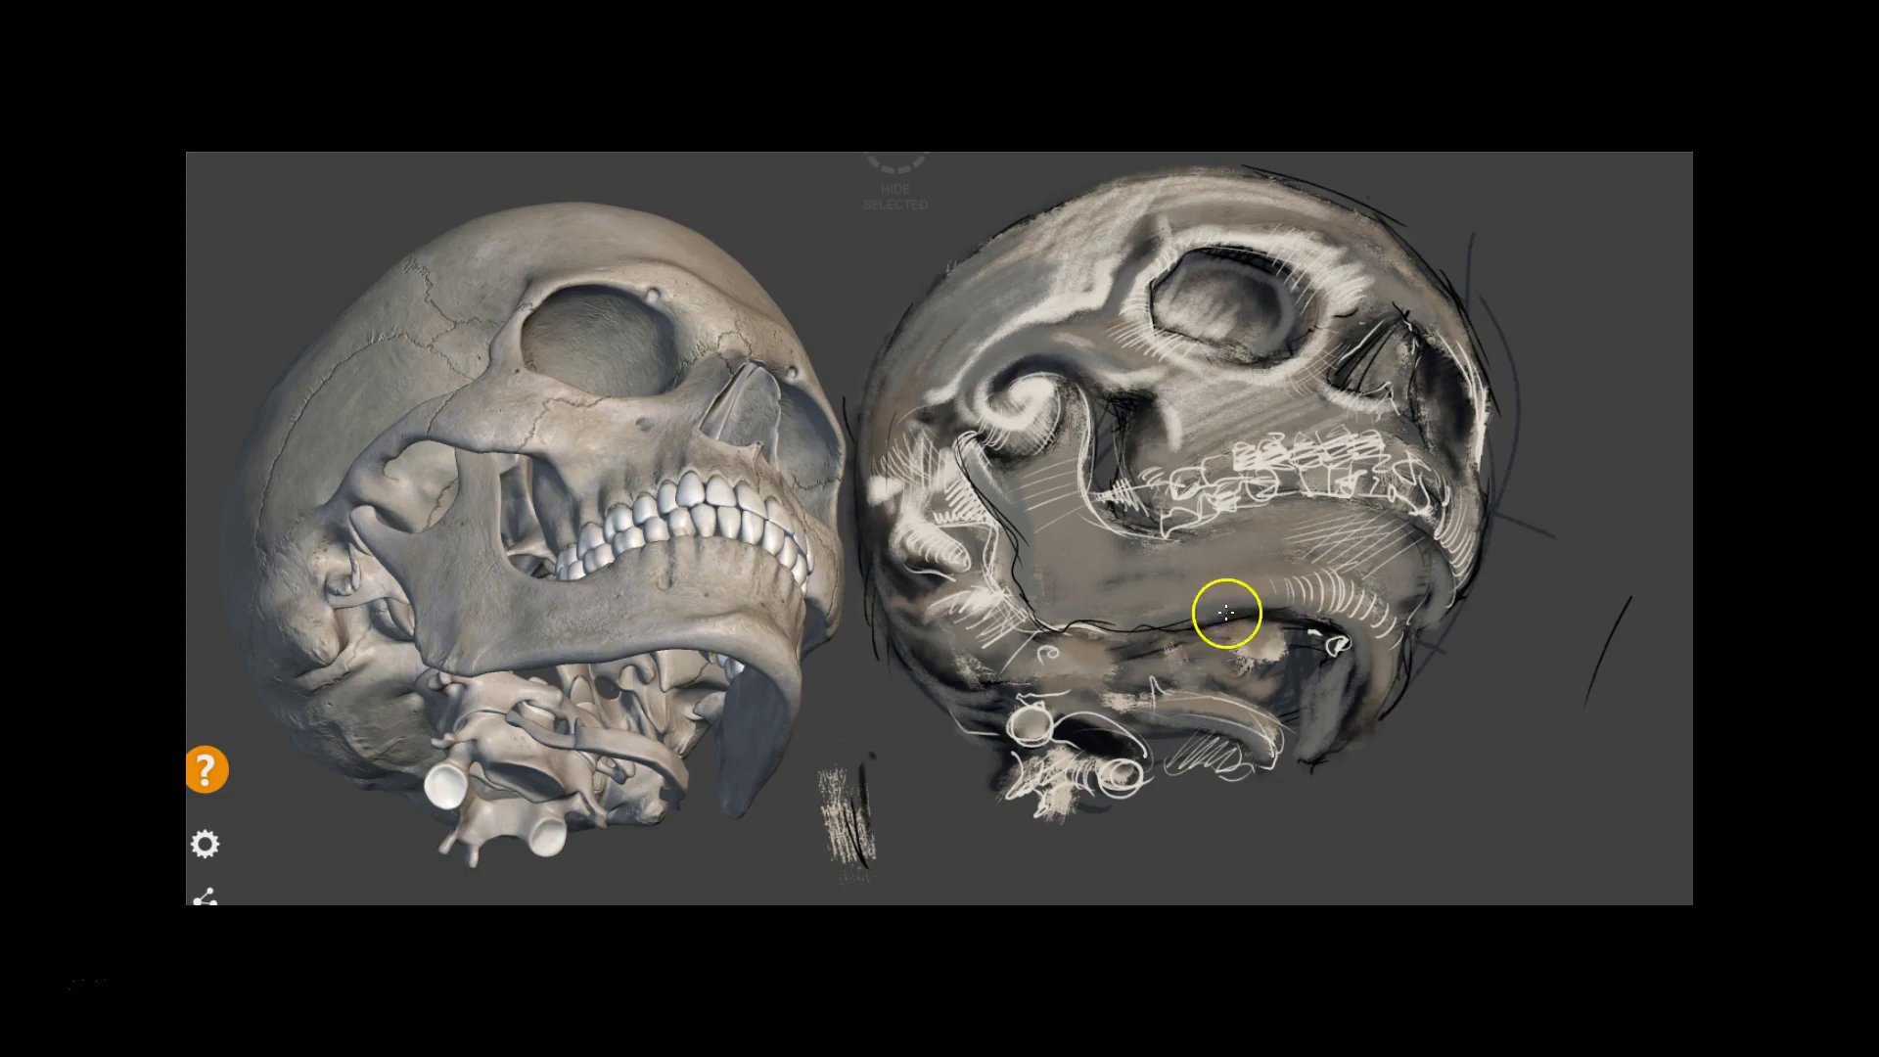
pyautogui.moveTo(1390, 719)
pyautogui.mouseDown()
pyautogui.moveTo(1361, 642)
pyautogui.moveTo(1334, 630)
pyautogui.moveTo(1317, 658)
pyautogui.mouseUp()
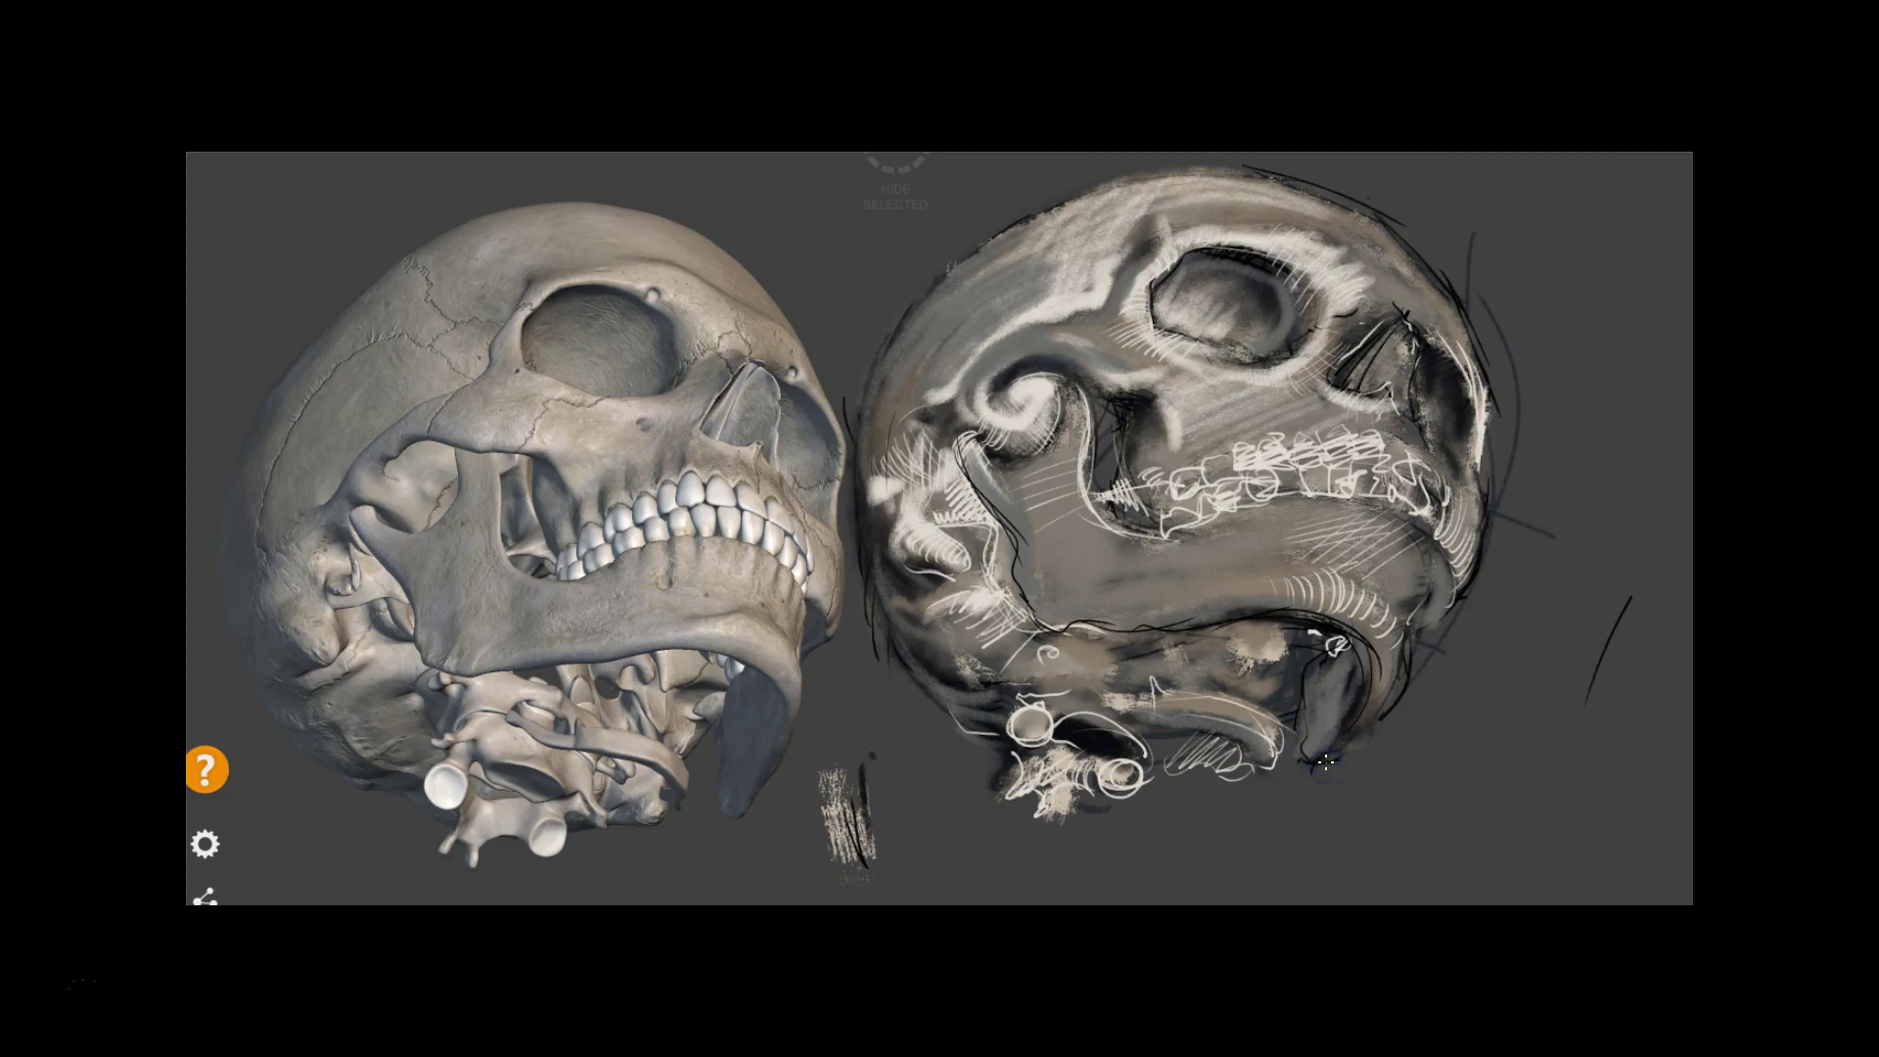
pyautogui.moveTo(1412, 634); pyautogui.dragTo(1349, 733)
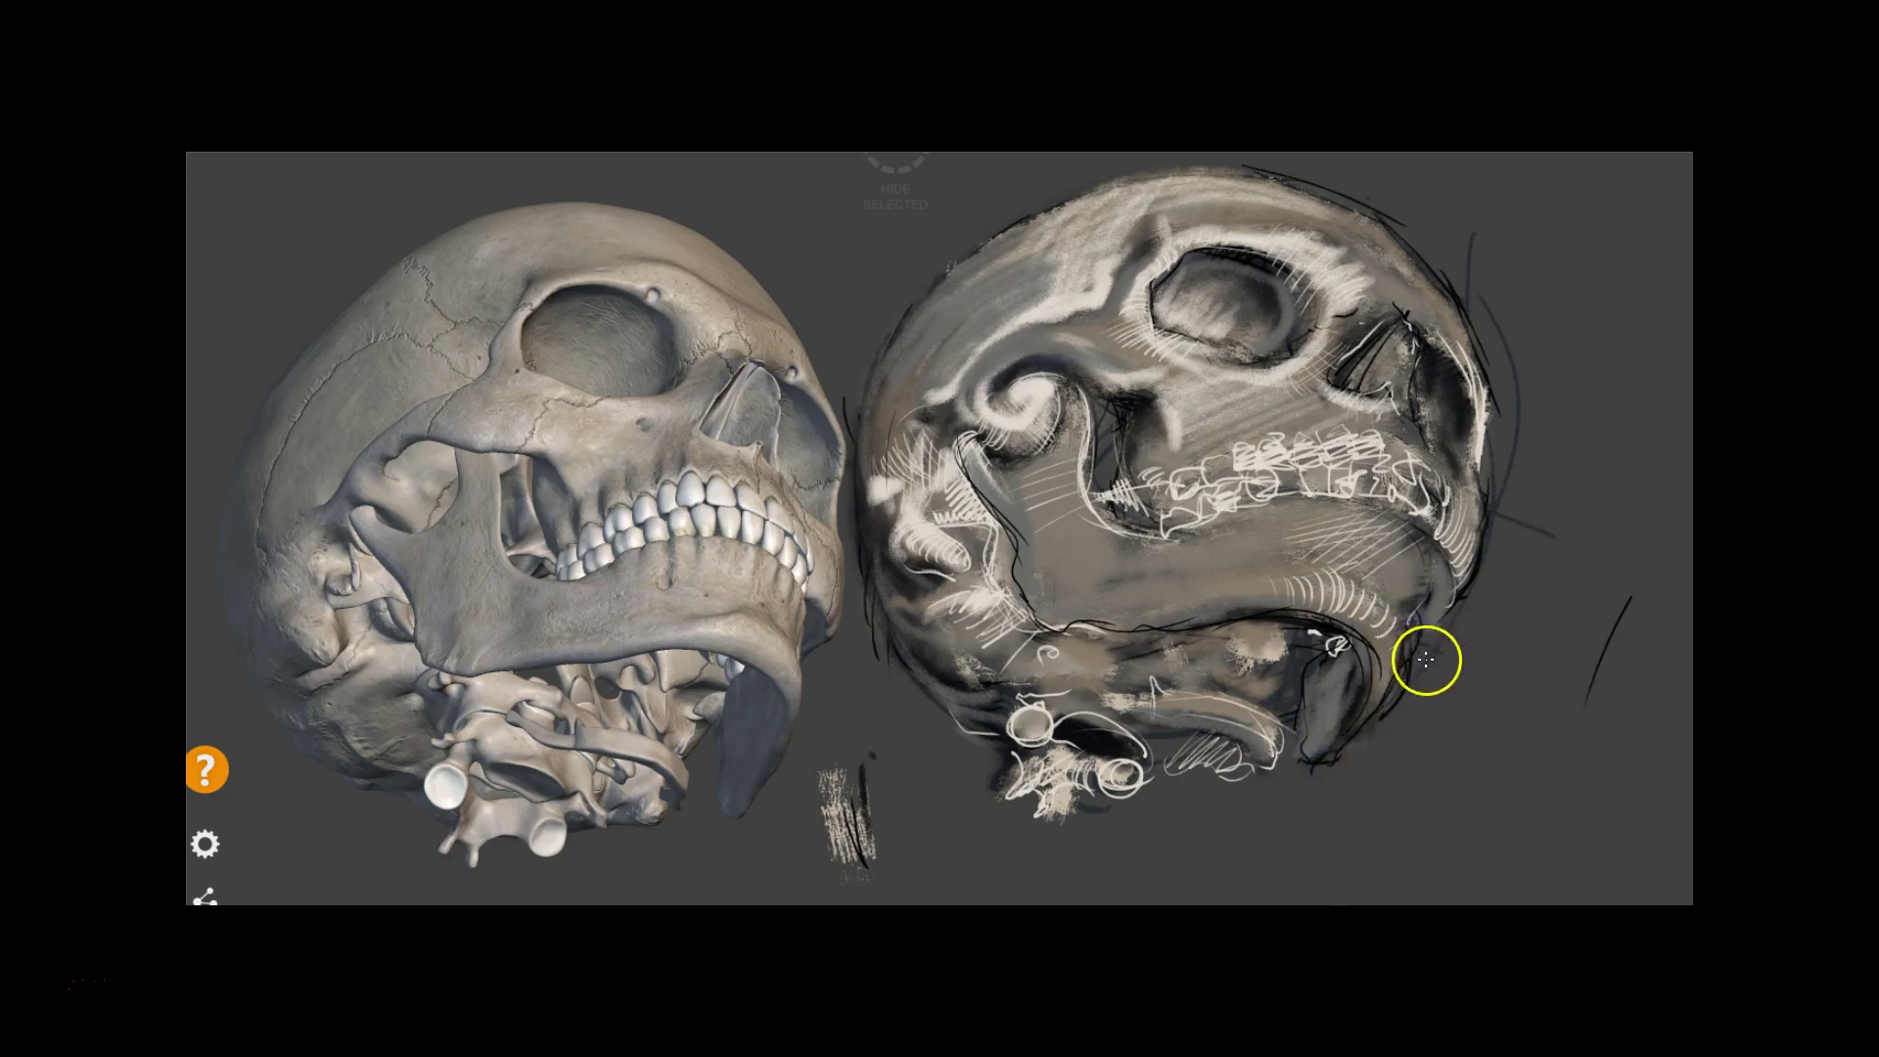
pyautogui.moveTo(1434, 536); pyautogui.dragTo(1430, 544)
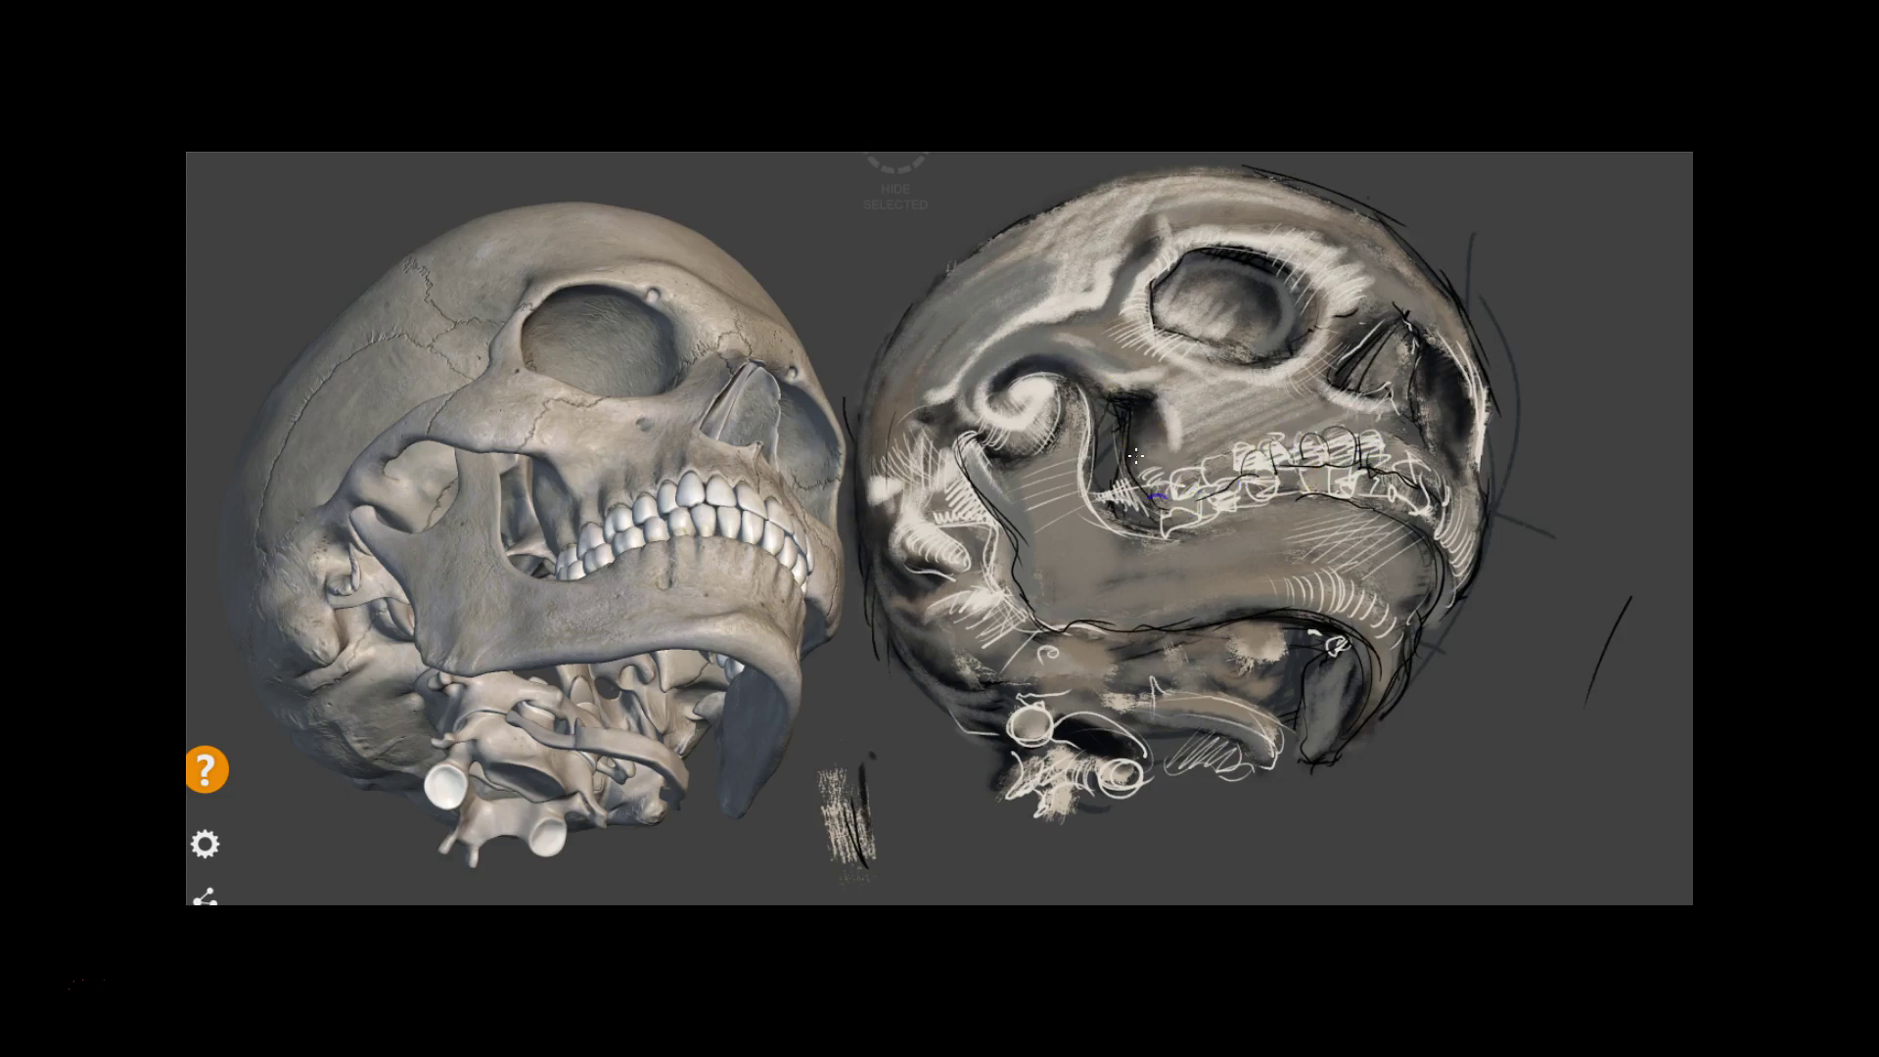
# Darken the eye socket, brow underside and cheekbone line with dark hatching
pyautogui.moveTo(1129, 405); pyautogui.dragTo(1130, 425)
pyautogui.moveTo(1145, 431)
pyautogui.mouseDown()
pyautogui.moveTo(1078, 370)
pyautogui.moveTo(1019, 354)
pyautogui.mouseUp()
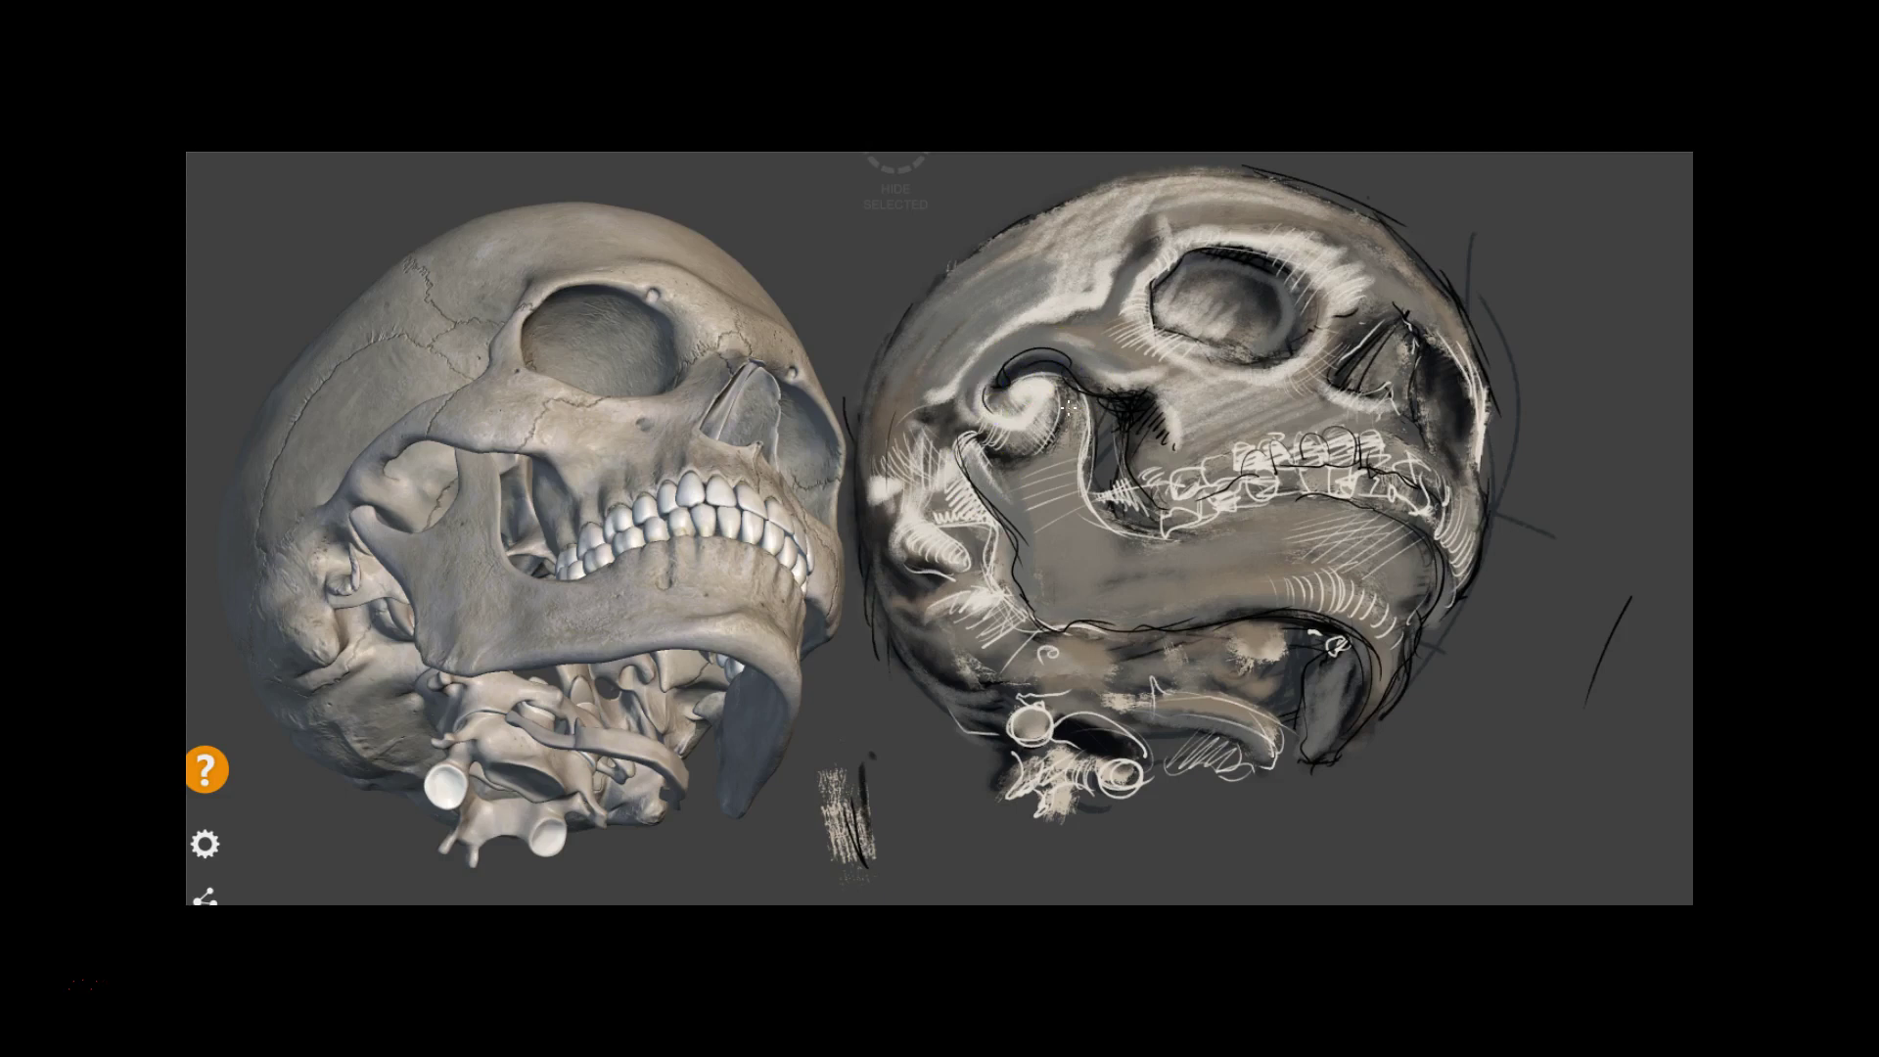
pyautogui.moveTo(1079, 360); pyautogui.dragTo(1103, 392)
pyautogui.click(999, 381)
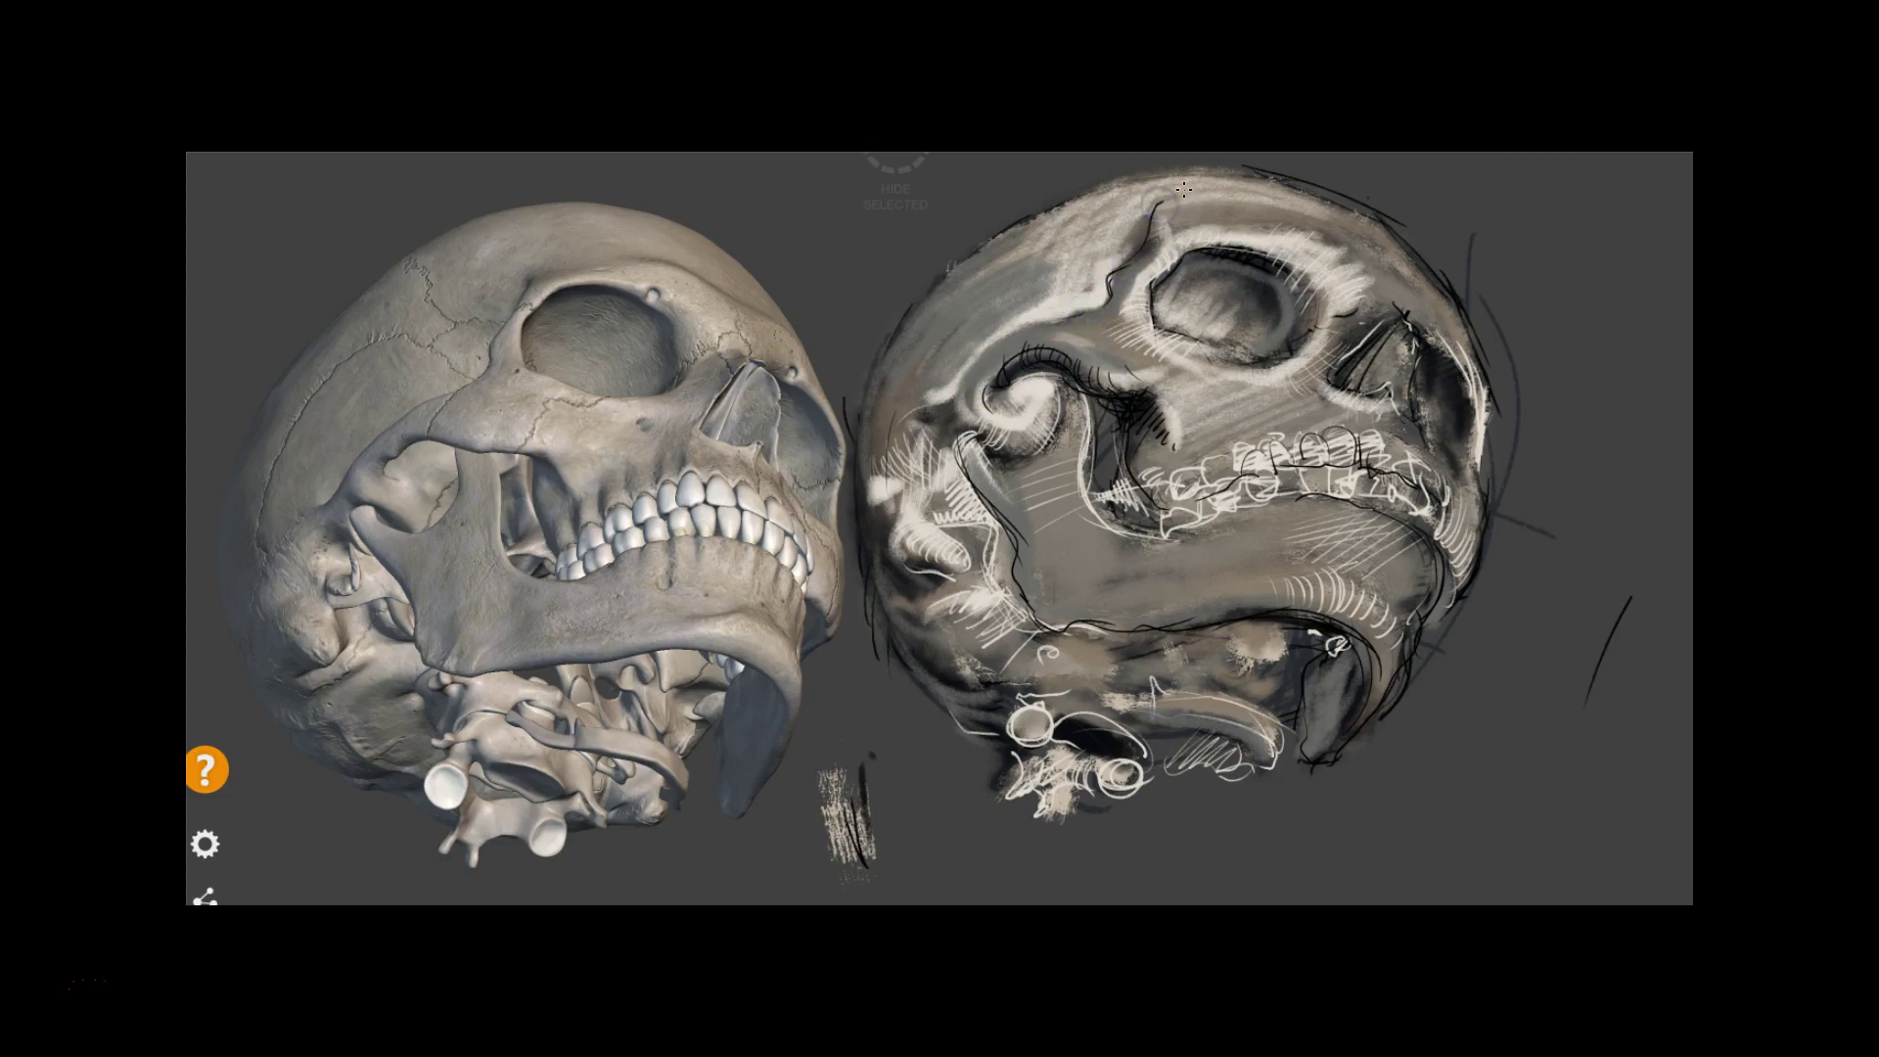
pyautogui.moveTo(1011, 474)
pyautogui.mouseDown()
pyautogui.moveTo(1037, 419)
pyautogui.moveTo(983, 494)
pyautogui.moveTo(995, 516)
pyautogui.mouseUp()
pyautogui.moveTo(1067, 533); pyautogui.dragTo(1047, 652)
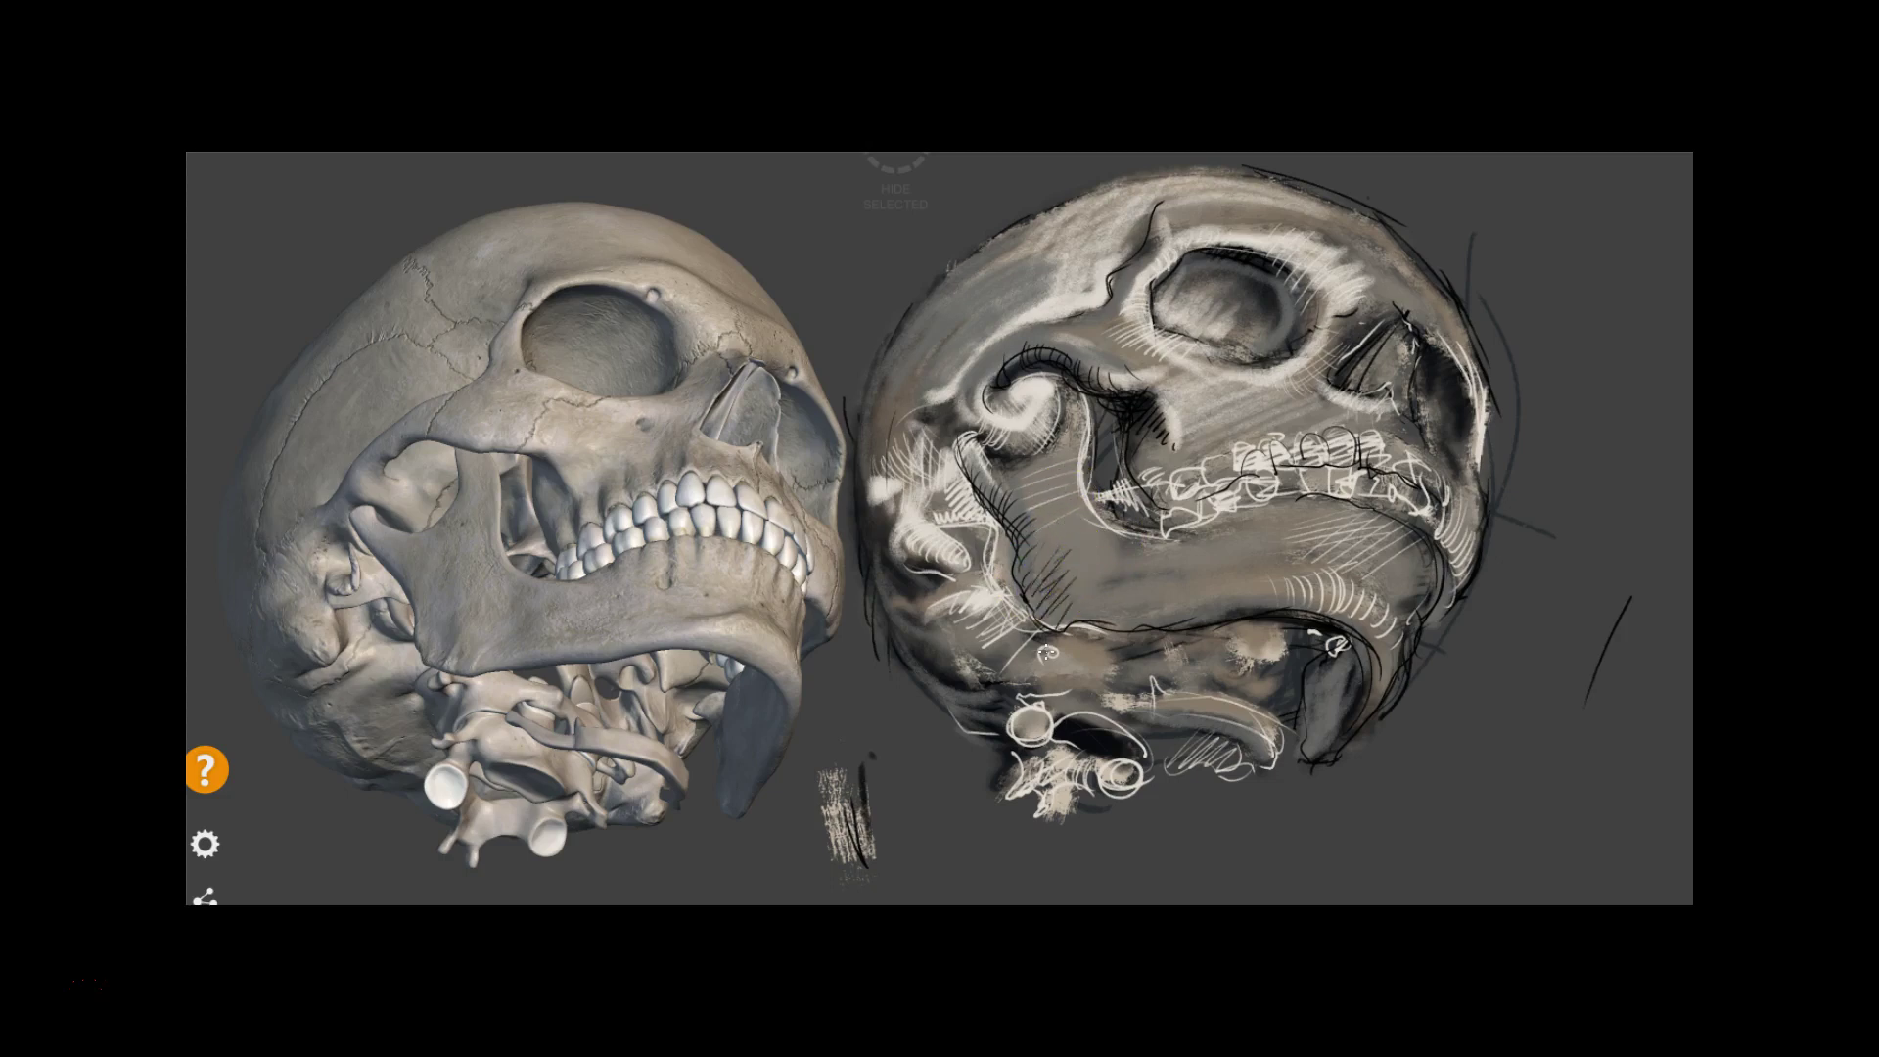
# Shade the jaw, teeth line and right socket, then hide Layer 5 and Layer 3
pyautogui.moveTo(1165, 623)
pyautogui.mouseDown()
pyautogui.moveTo(1258, 587)
pyautogui.moveTo(1312, 529)
pyautogui.moveTo(1158, 621)
pyautogui.moveTo(1352, 565)
pyautogui.moveTo(1241, 637)
pyautogui.moveTo(1100, 640)
pyautogui.moveTo(1187, 675)
pyautogui.mouseUp()
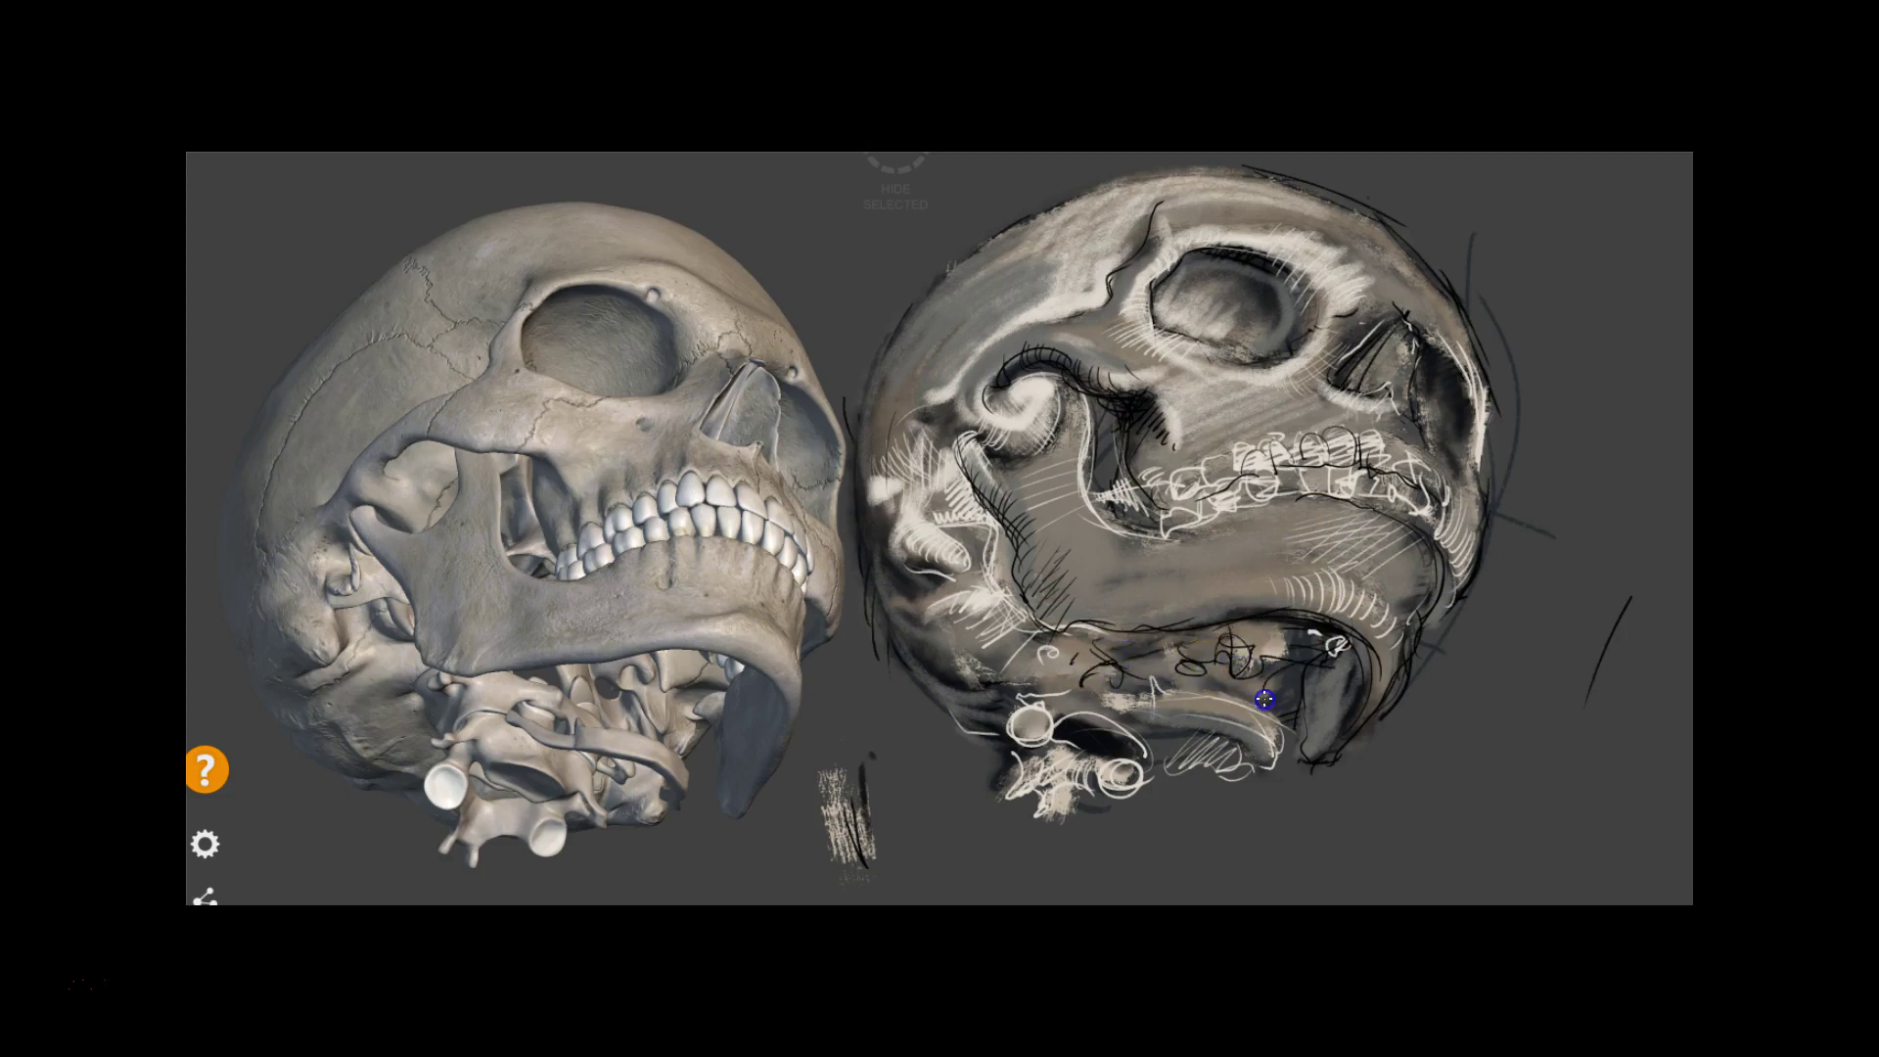
pyautogui.moveTo(1110, 736)
pyautogui.mouseDown()
pyautogui.moveTo(1246, 743)
pyautogui.moveTo(1204, 692)
pyautogui.moveTo(1095, 697)
pyautogui.mouseUp()
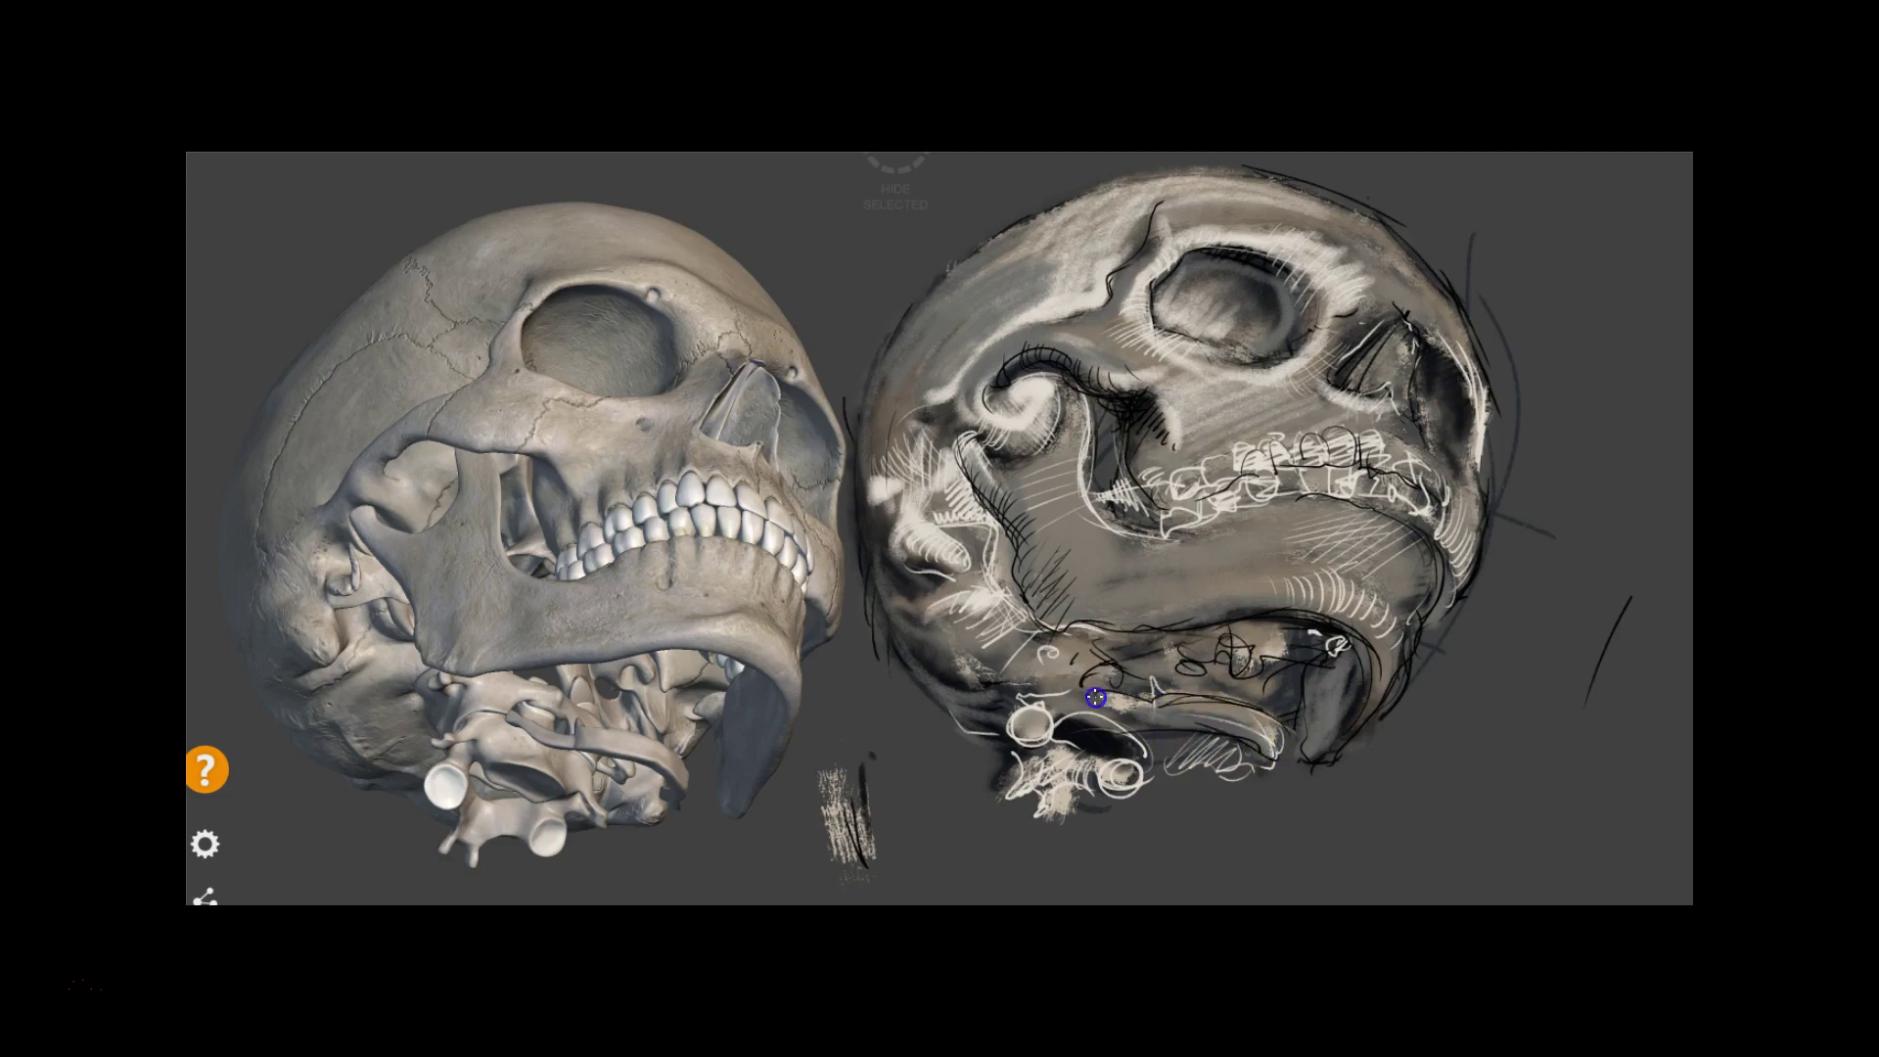
pyautogui.moveTo(1235, 763)
pyautogui.mouseDown()
pyautogui.moveTo(1368, 634)
pyautogui.moveTo(1386, 695)
pyautogui.mouseUp()
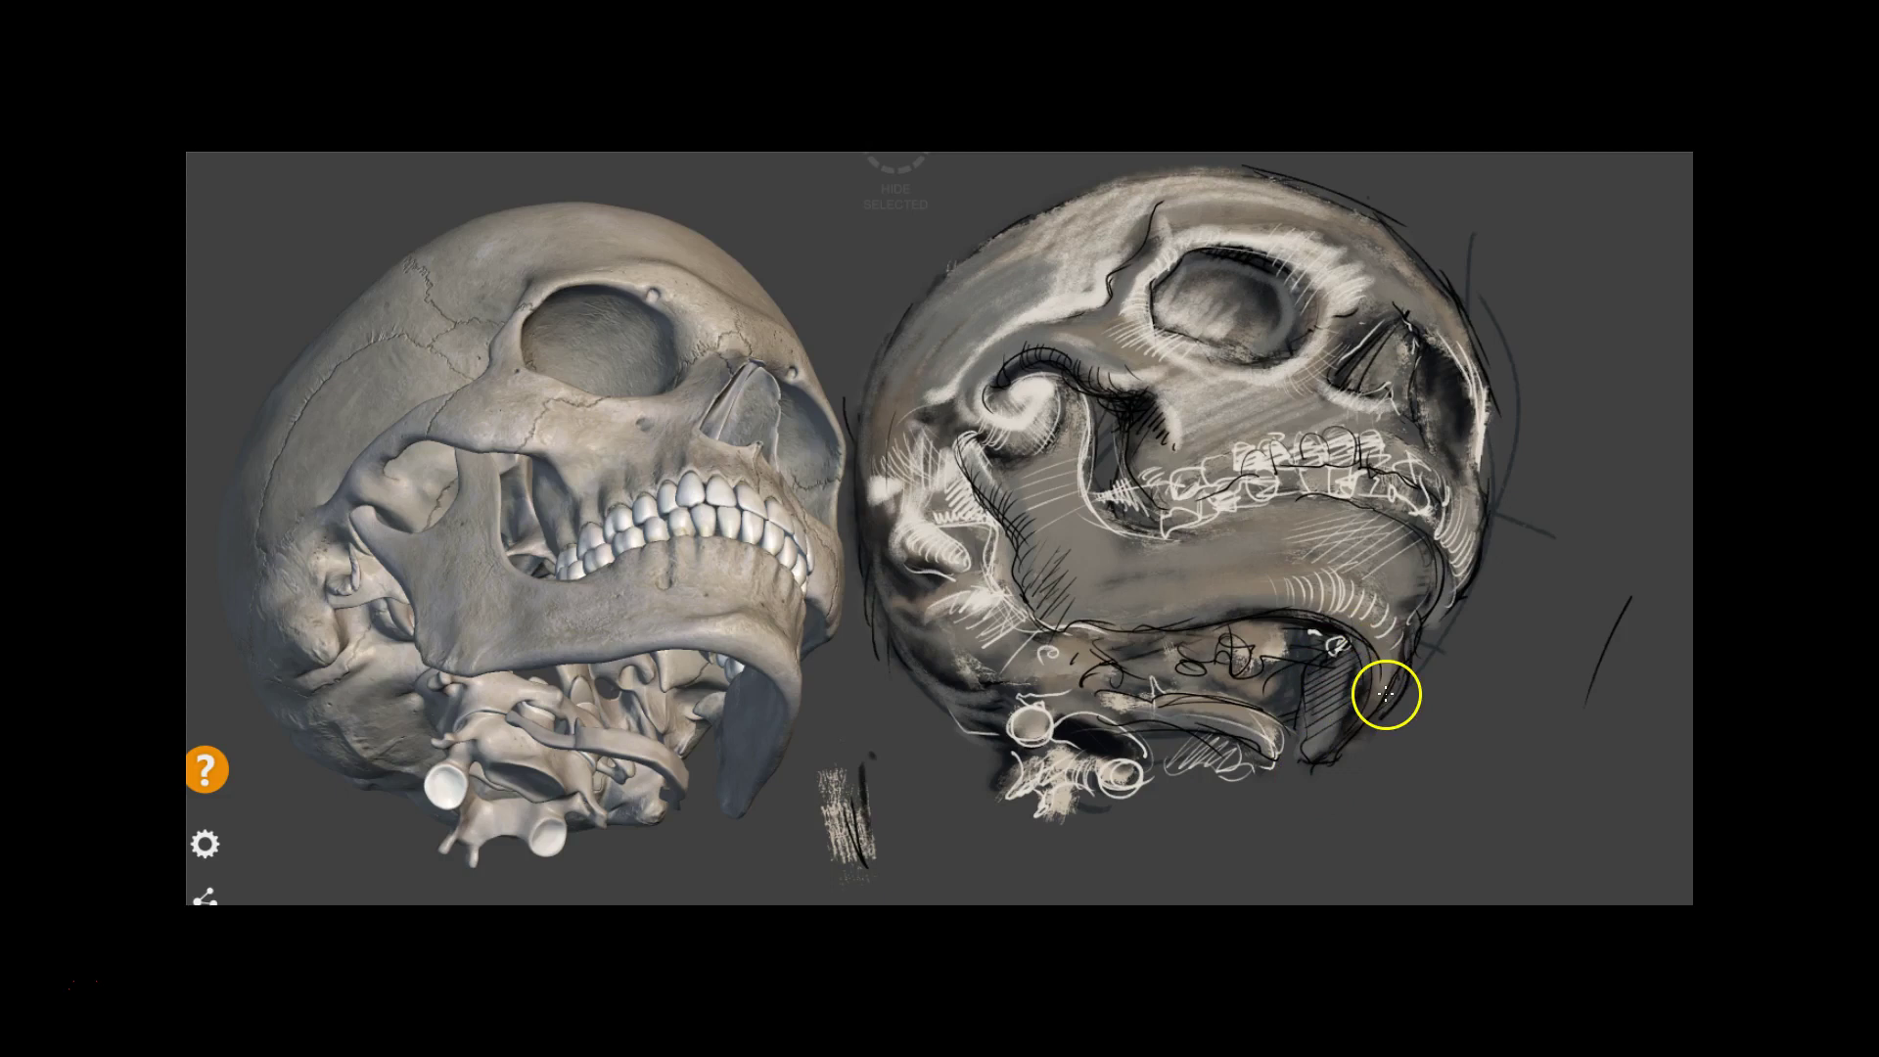
pyautogui.moveTo(1158, 525)
pyautogui.mouseDown()
pyautogui.moveTo(1249, 490)
pyautogui.moveTo(1158, 531)
pyautogui.mouseUp()
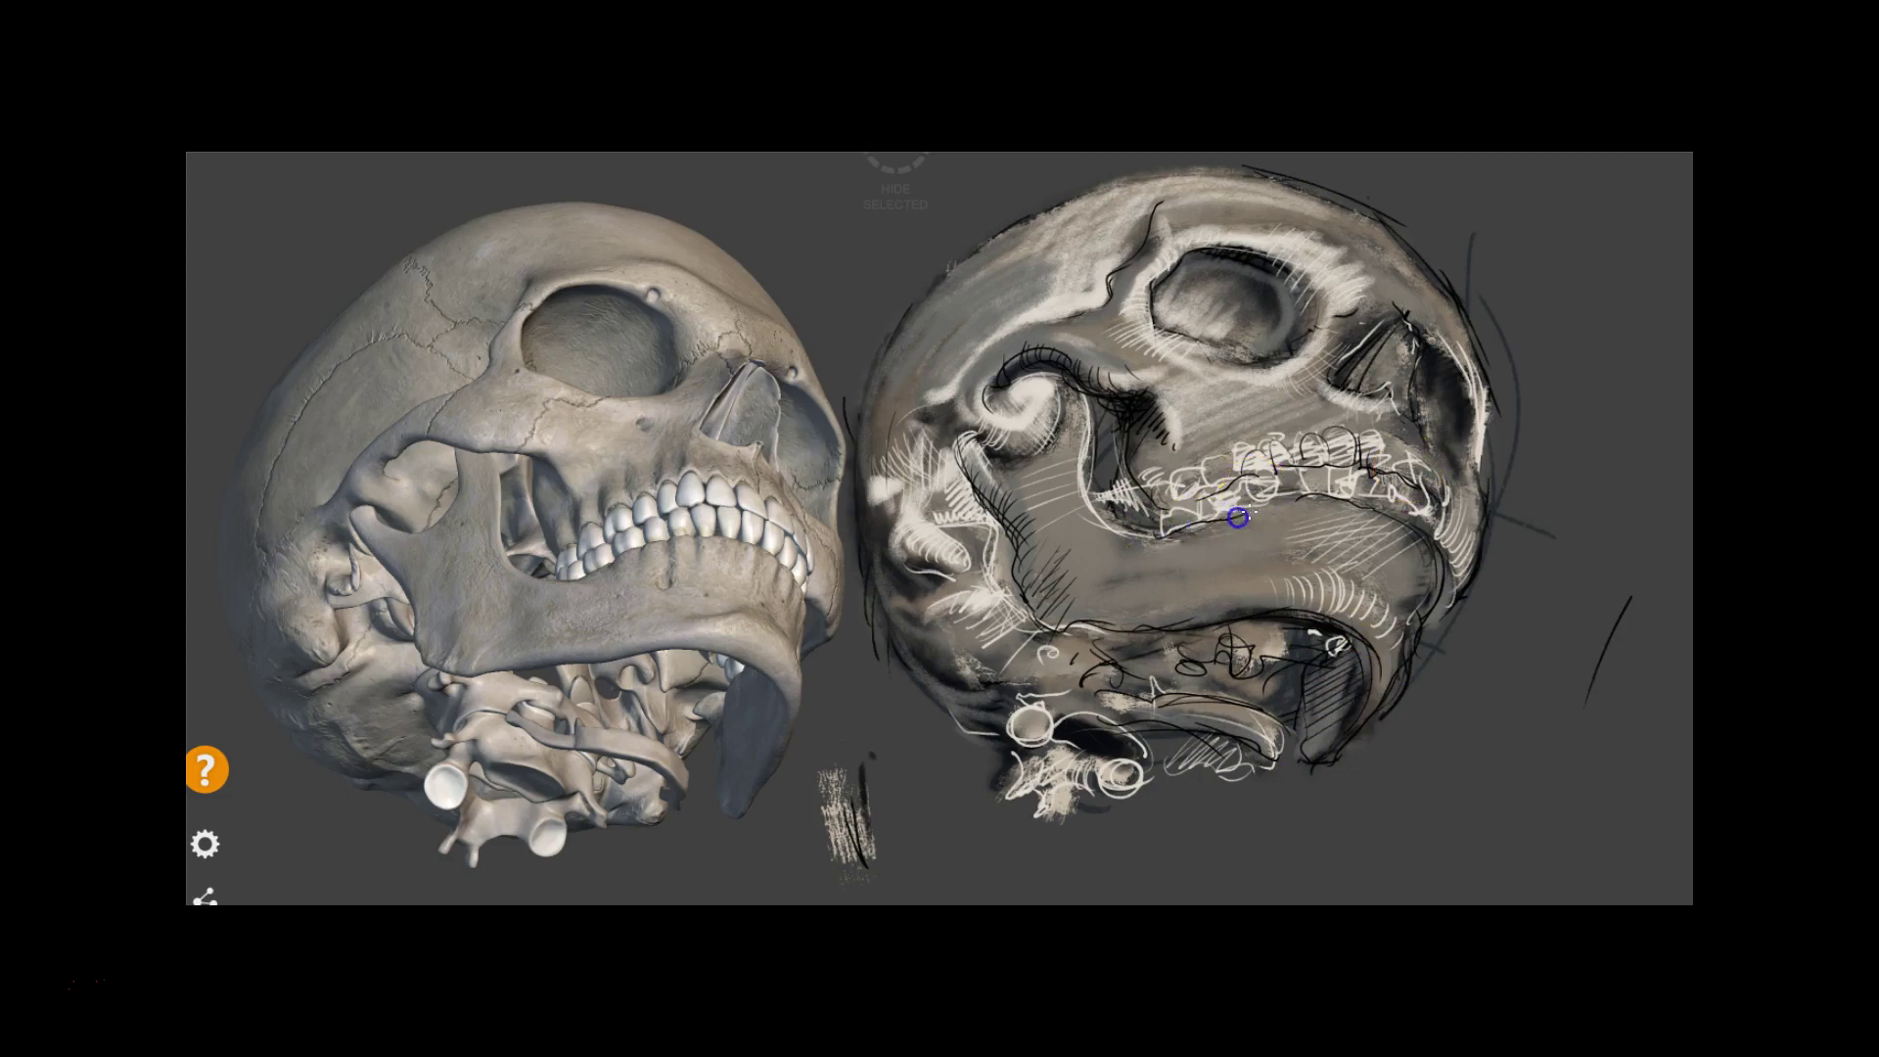
pyautogui.moveTo(1463, 367)
pyautogui.mouseDown()
pyautogui.moveTo(1426, 329)
pyautogui.moveTo(1437, 419)
pyautogui.mouseUp()
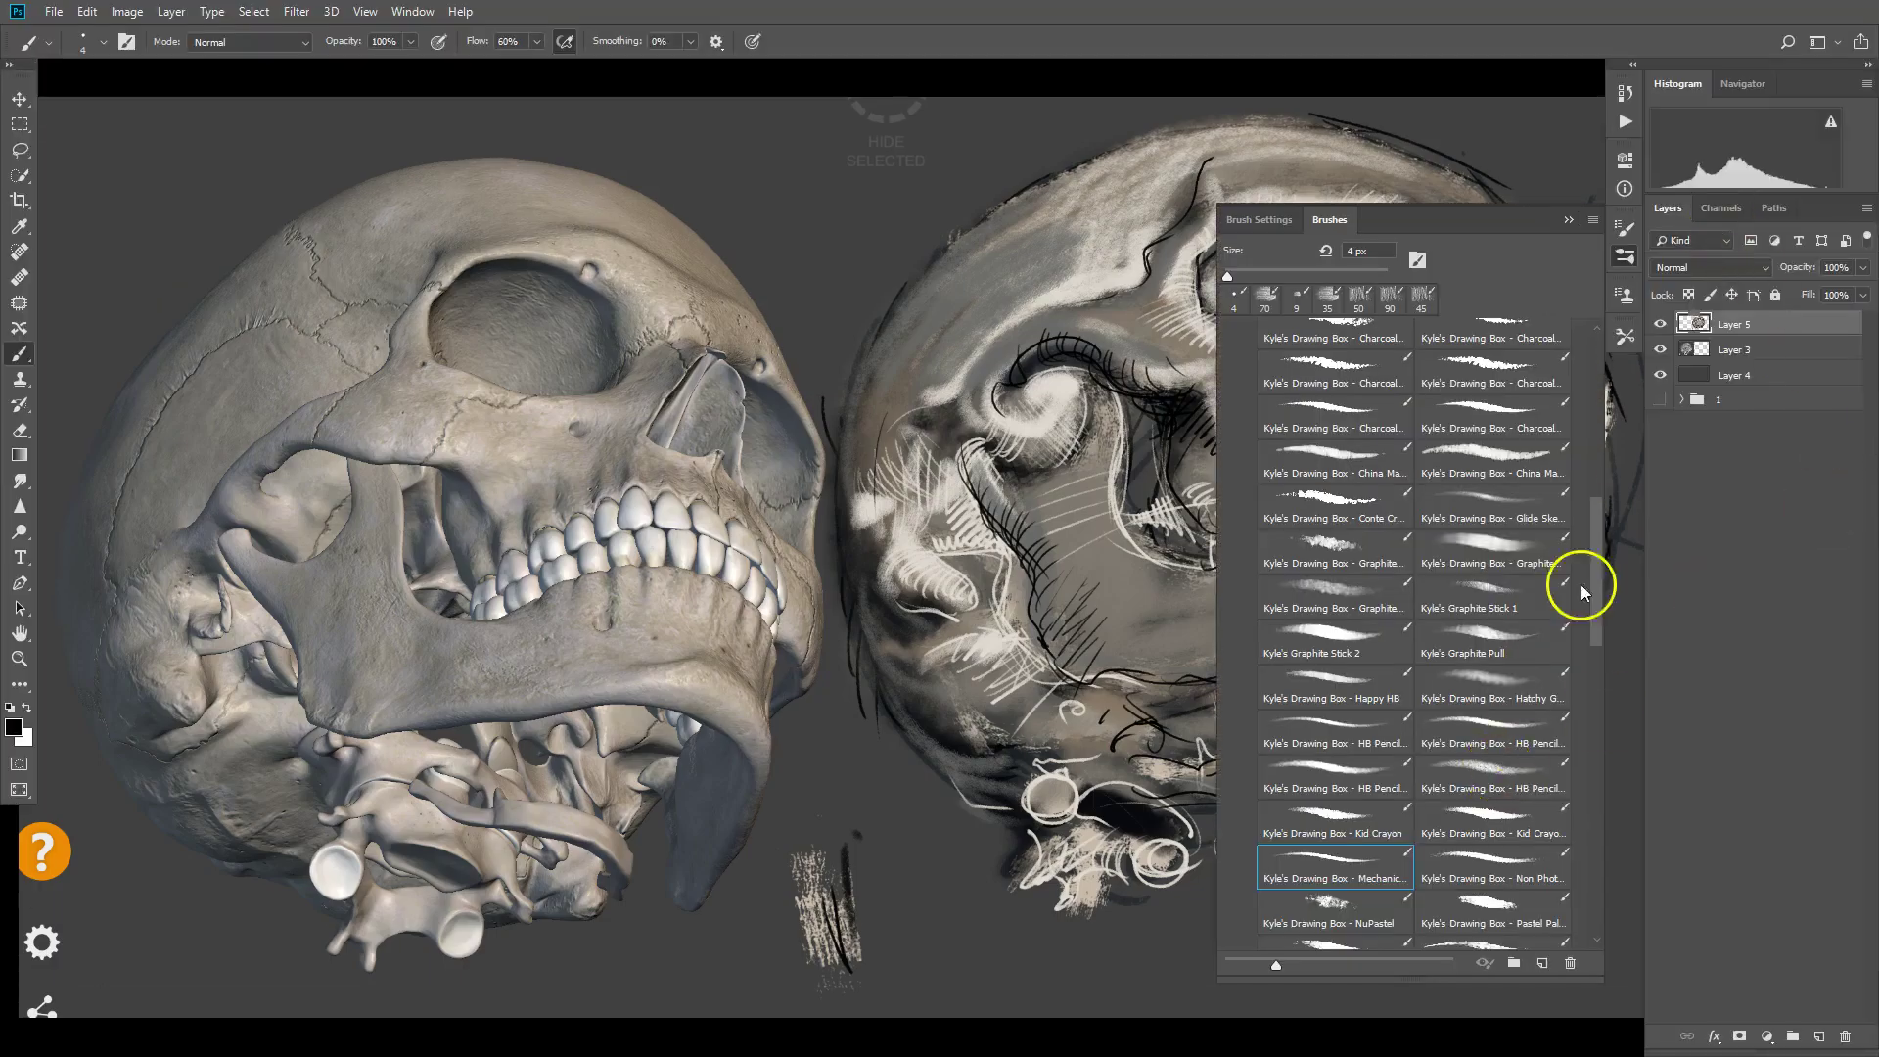
pyautogui.click(1662, 326)
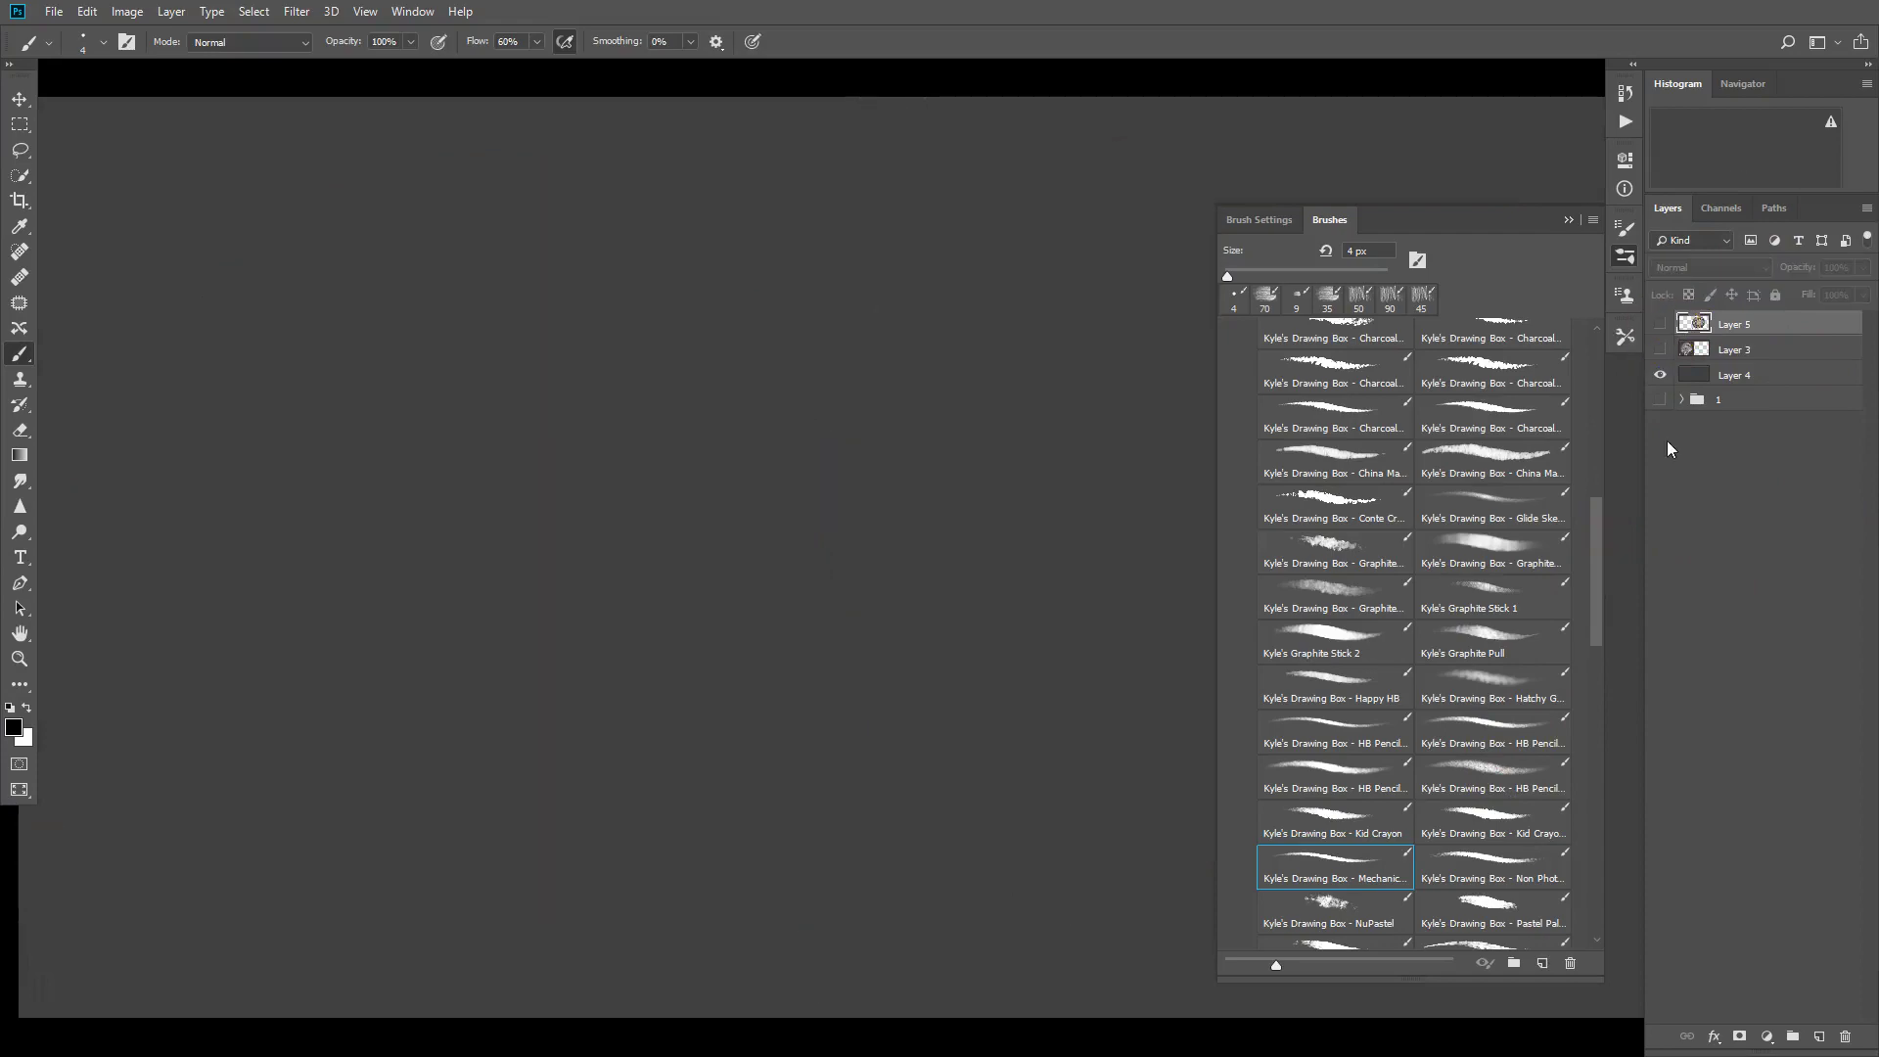
pyautogui.hotkey('alt', 'Tab')
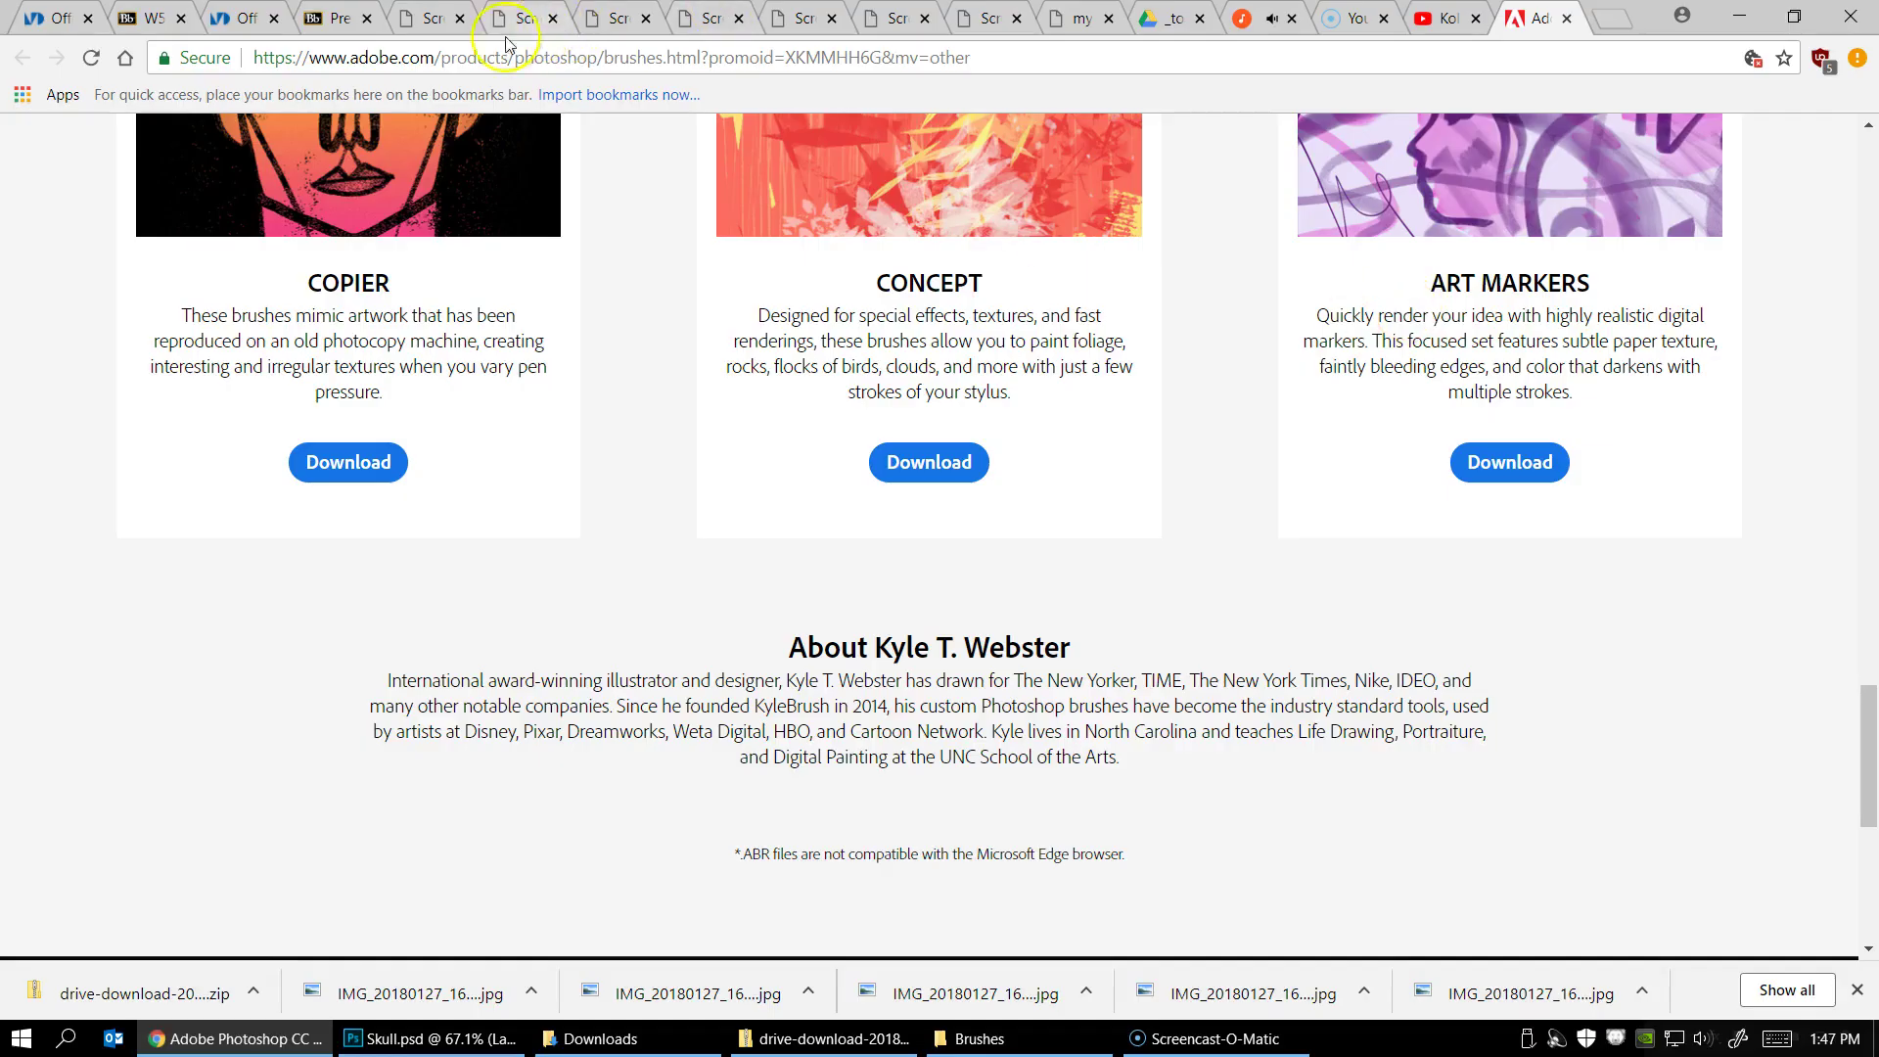
# Page through the skull screenshot tabs to the top-down view
pyautogui.click(431, 23)
pyautogui.click(524, 20)
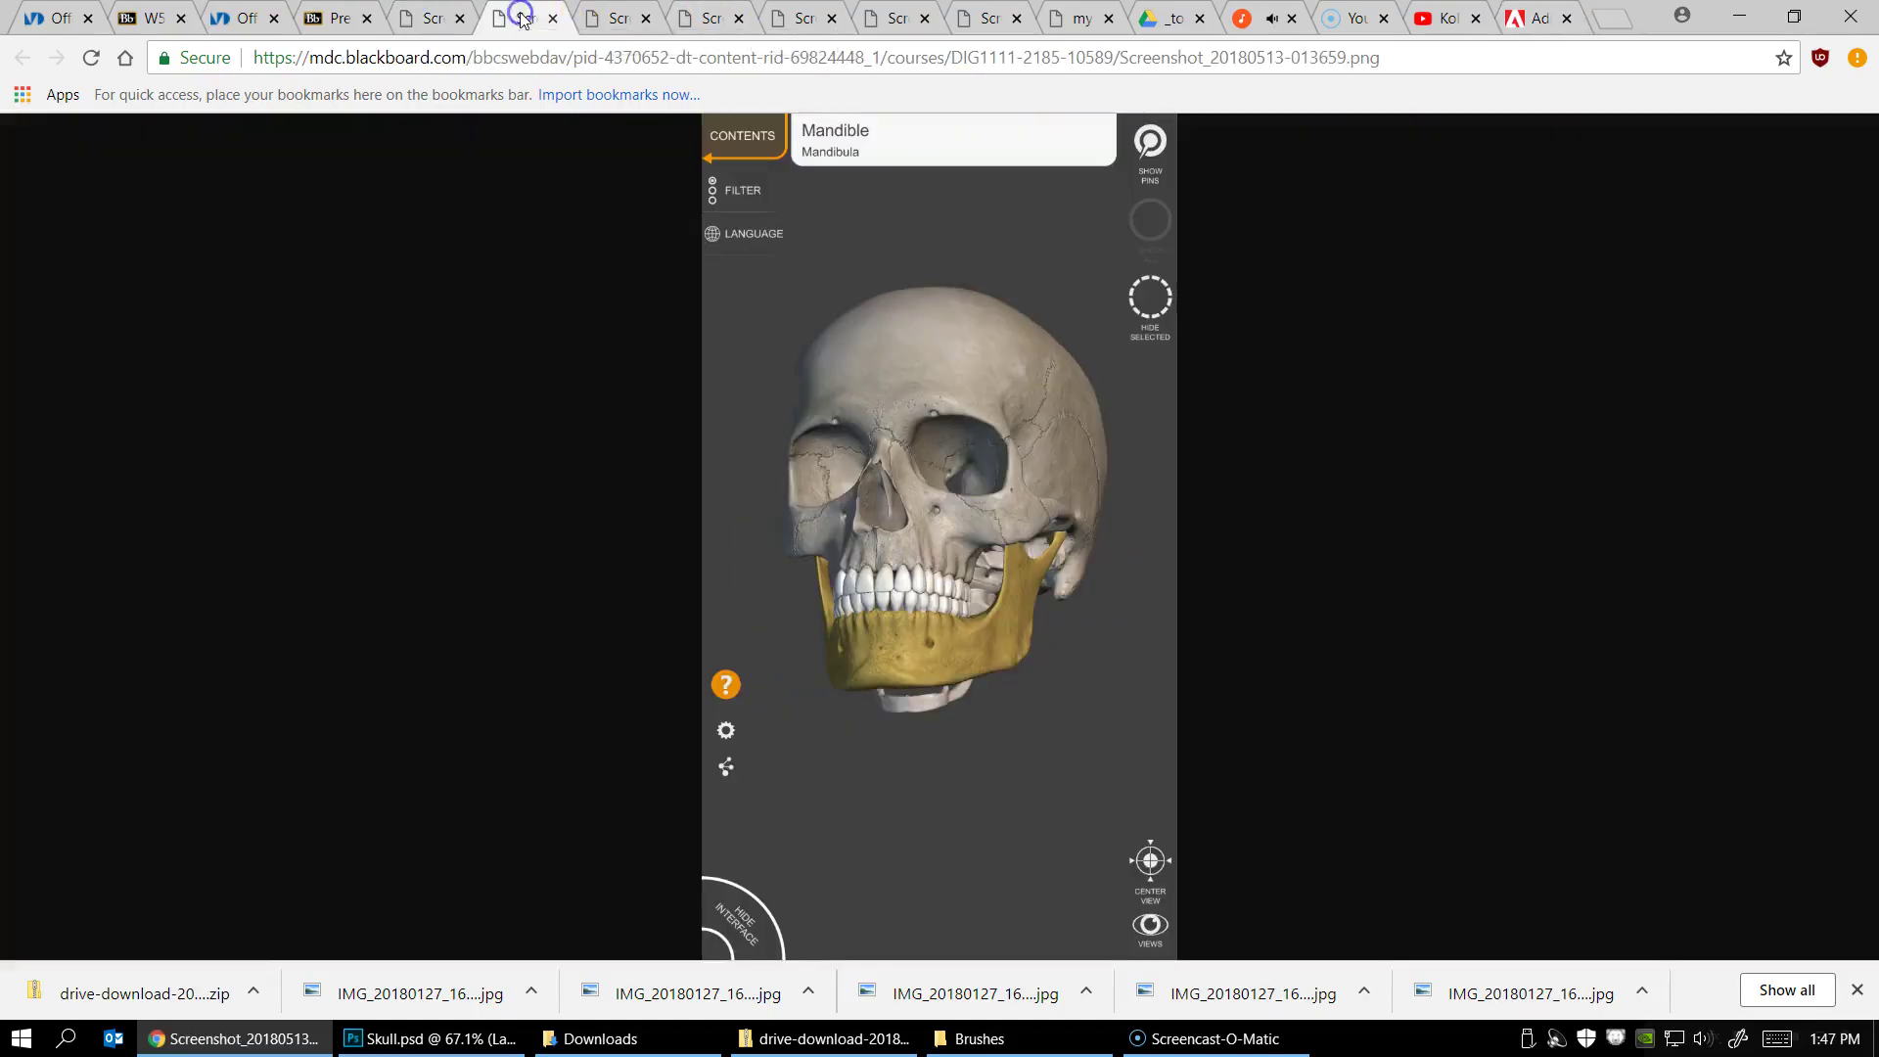
pyautogui.click(623, 21)
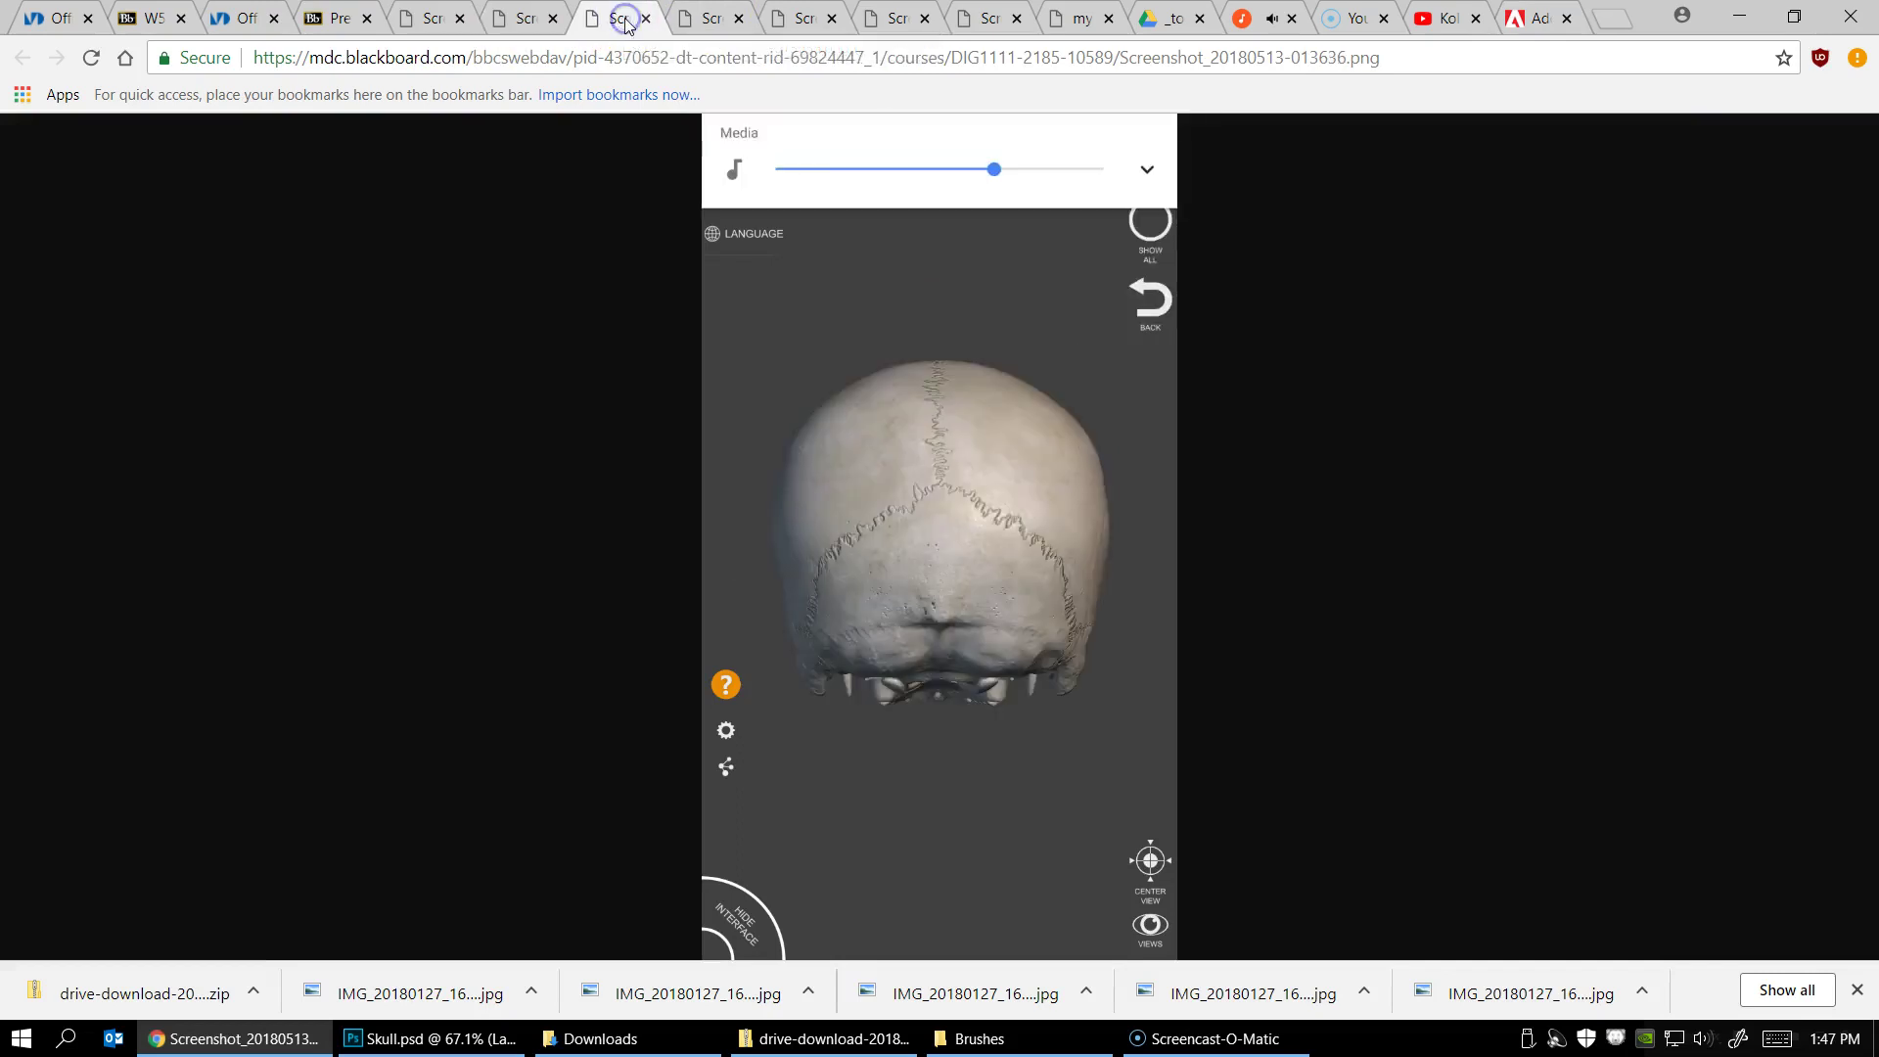
pyautogui.click(721, 23)
pyautogui.click(804, 24)
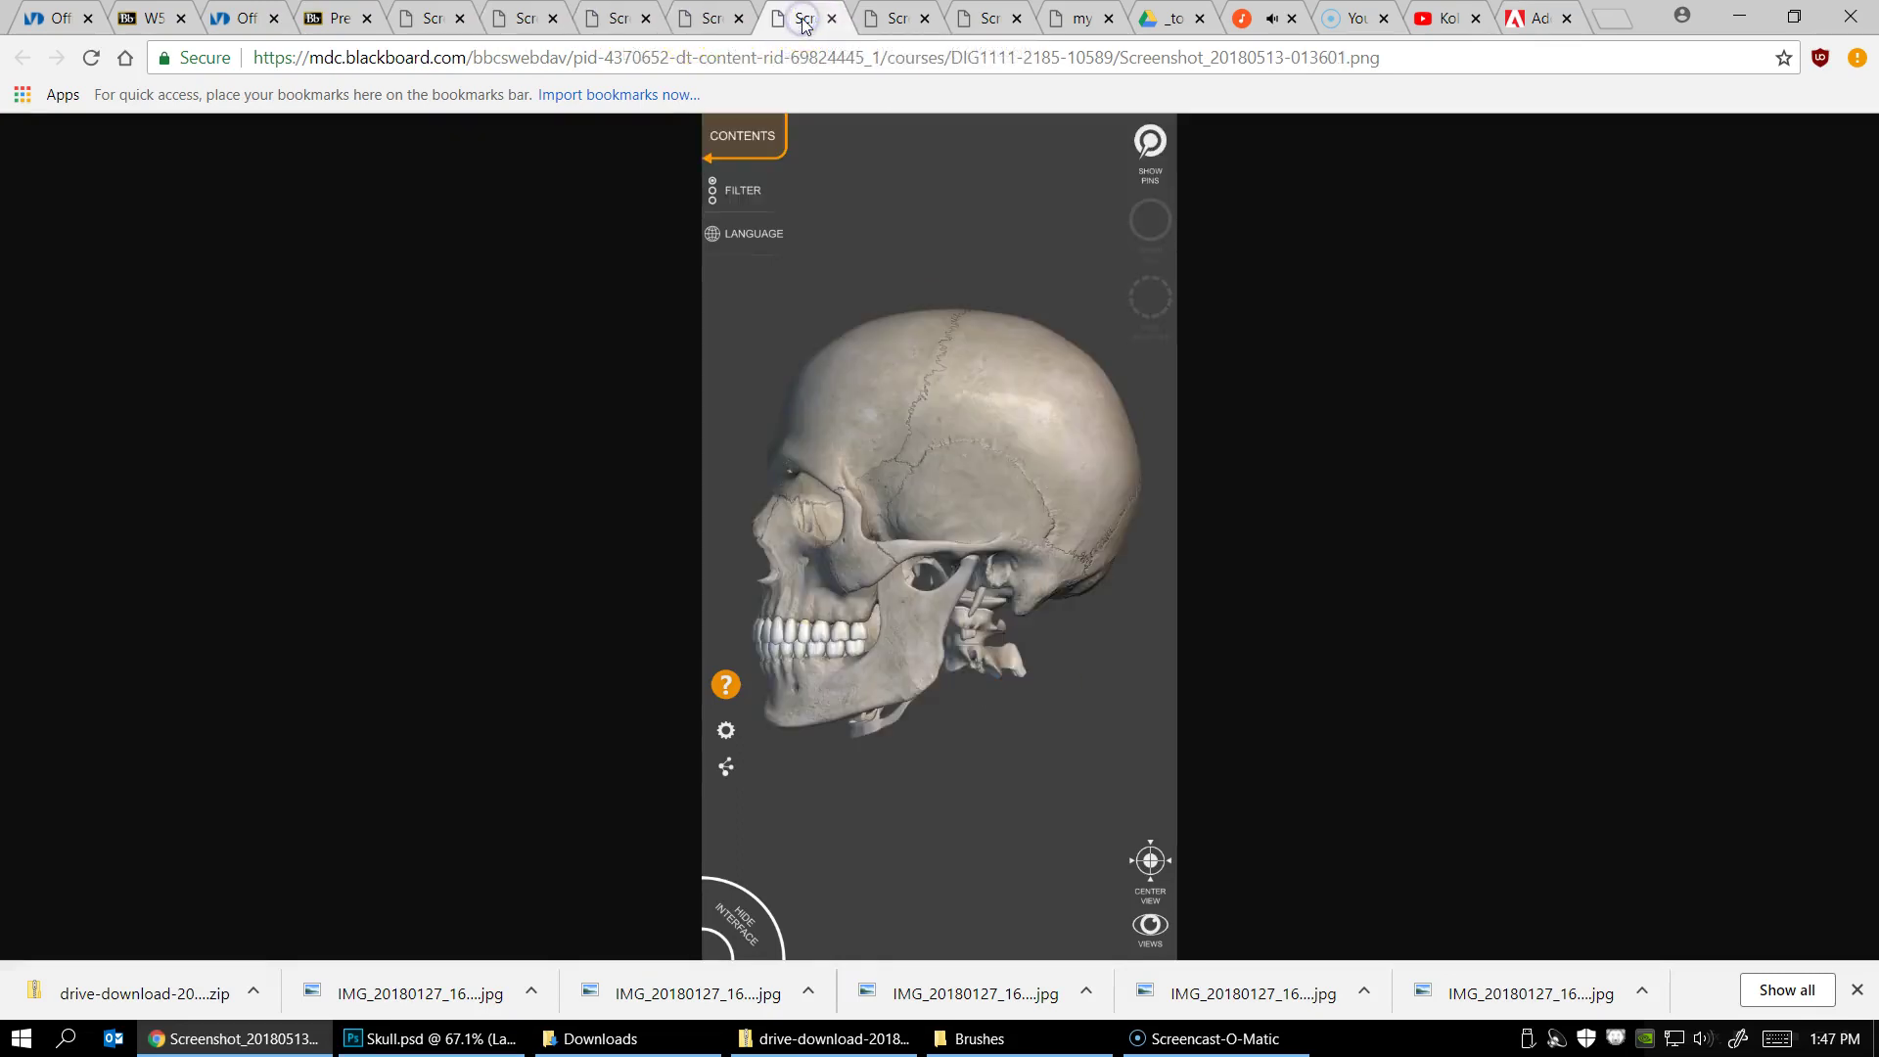
pyautogui.click(876, 21)
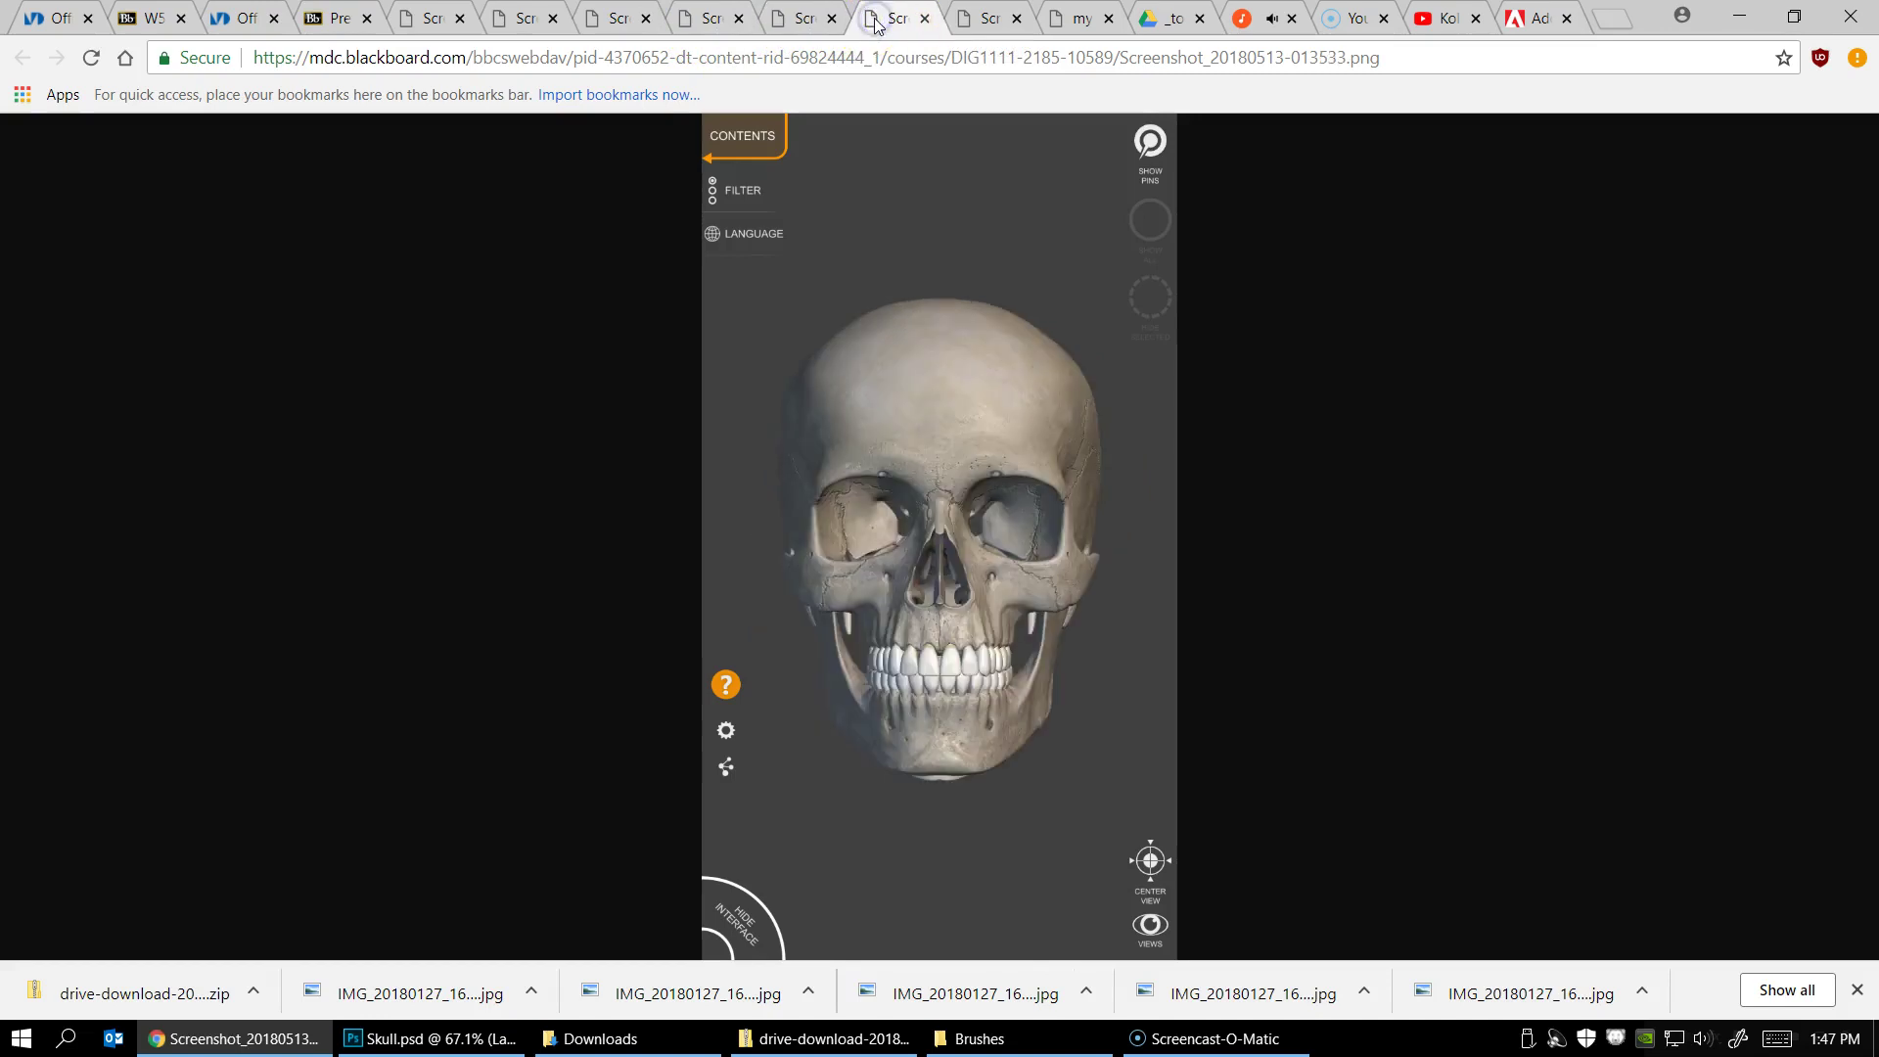
pyautogui.click(986, 25)
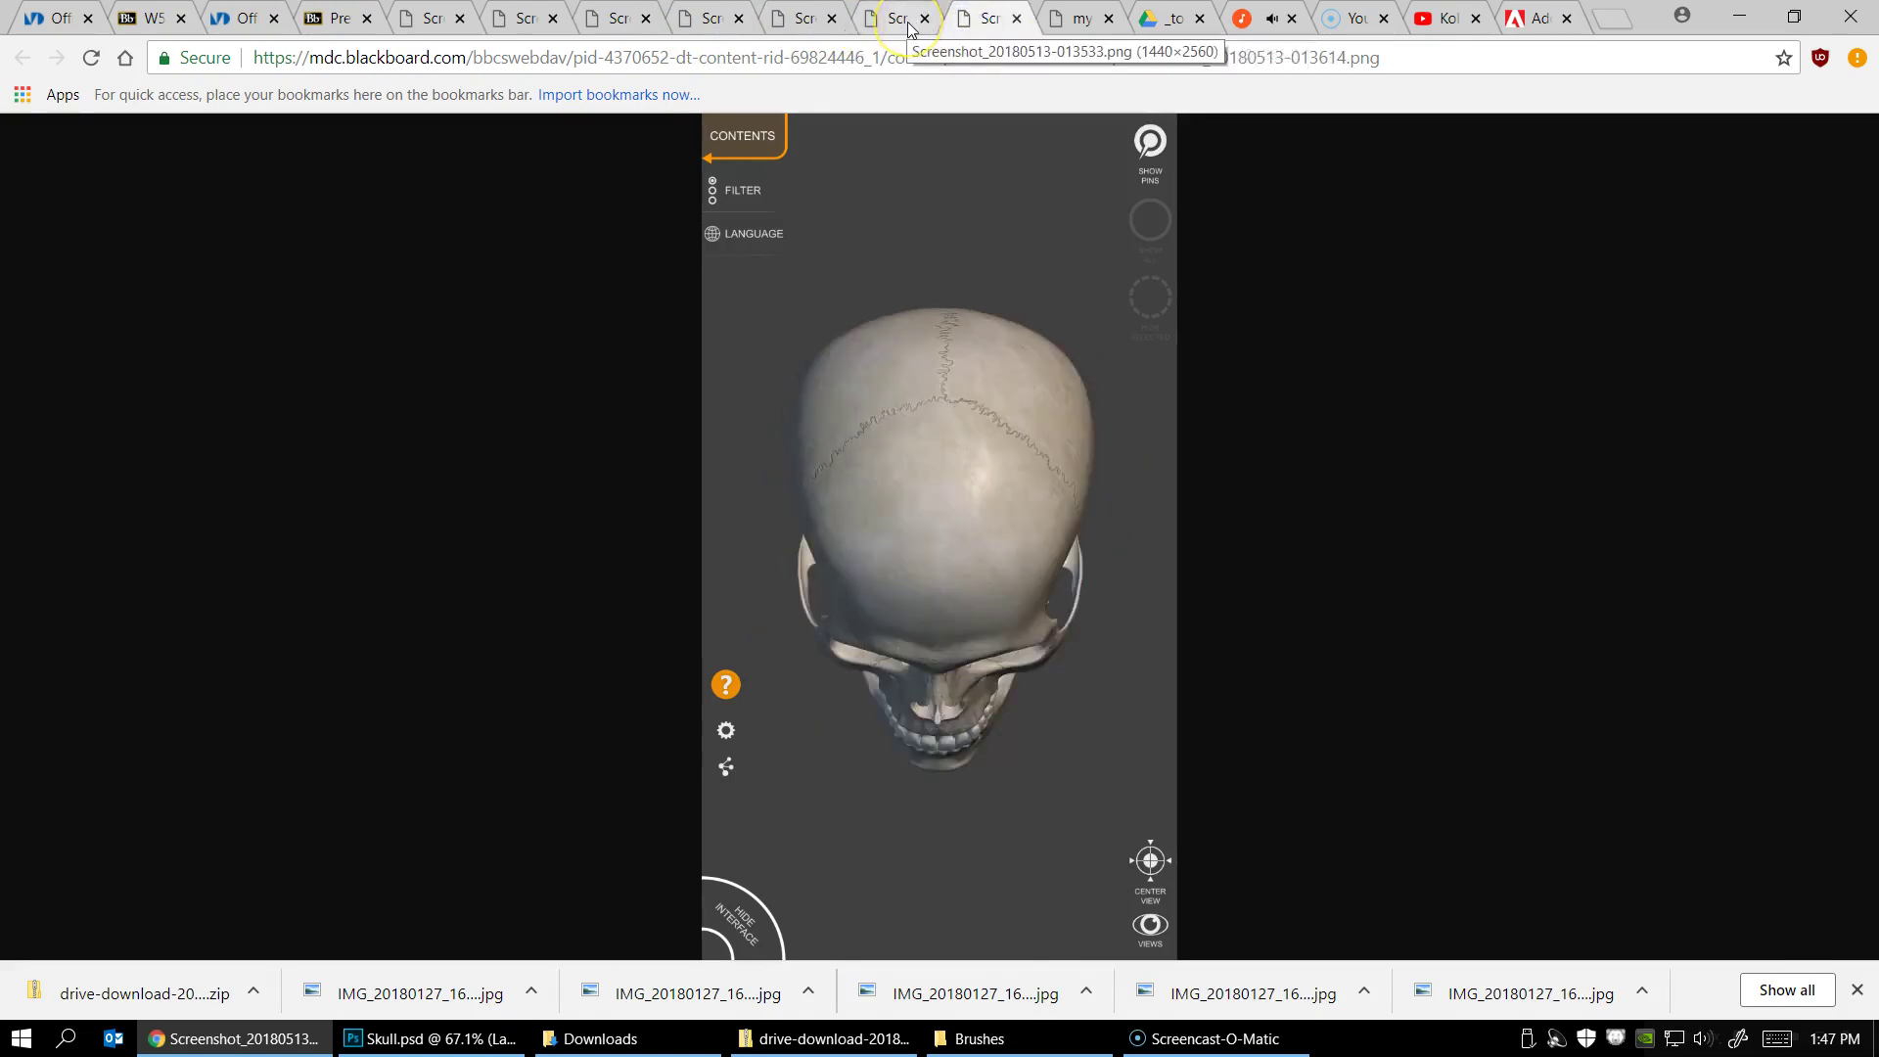
# Copy the top-down skull image and return to Photoshop
pyautogui.rightClick(1031, 375)
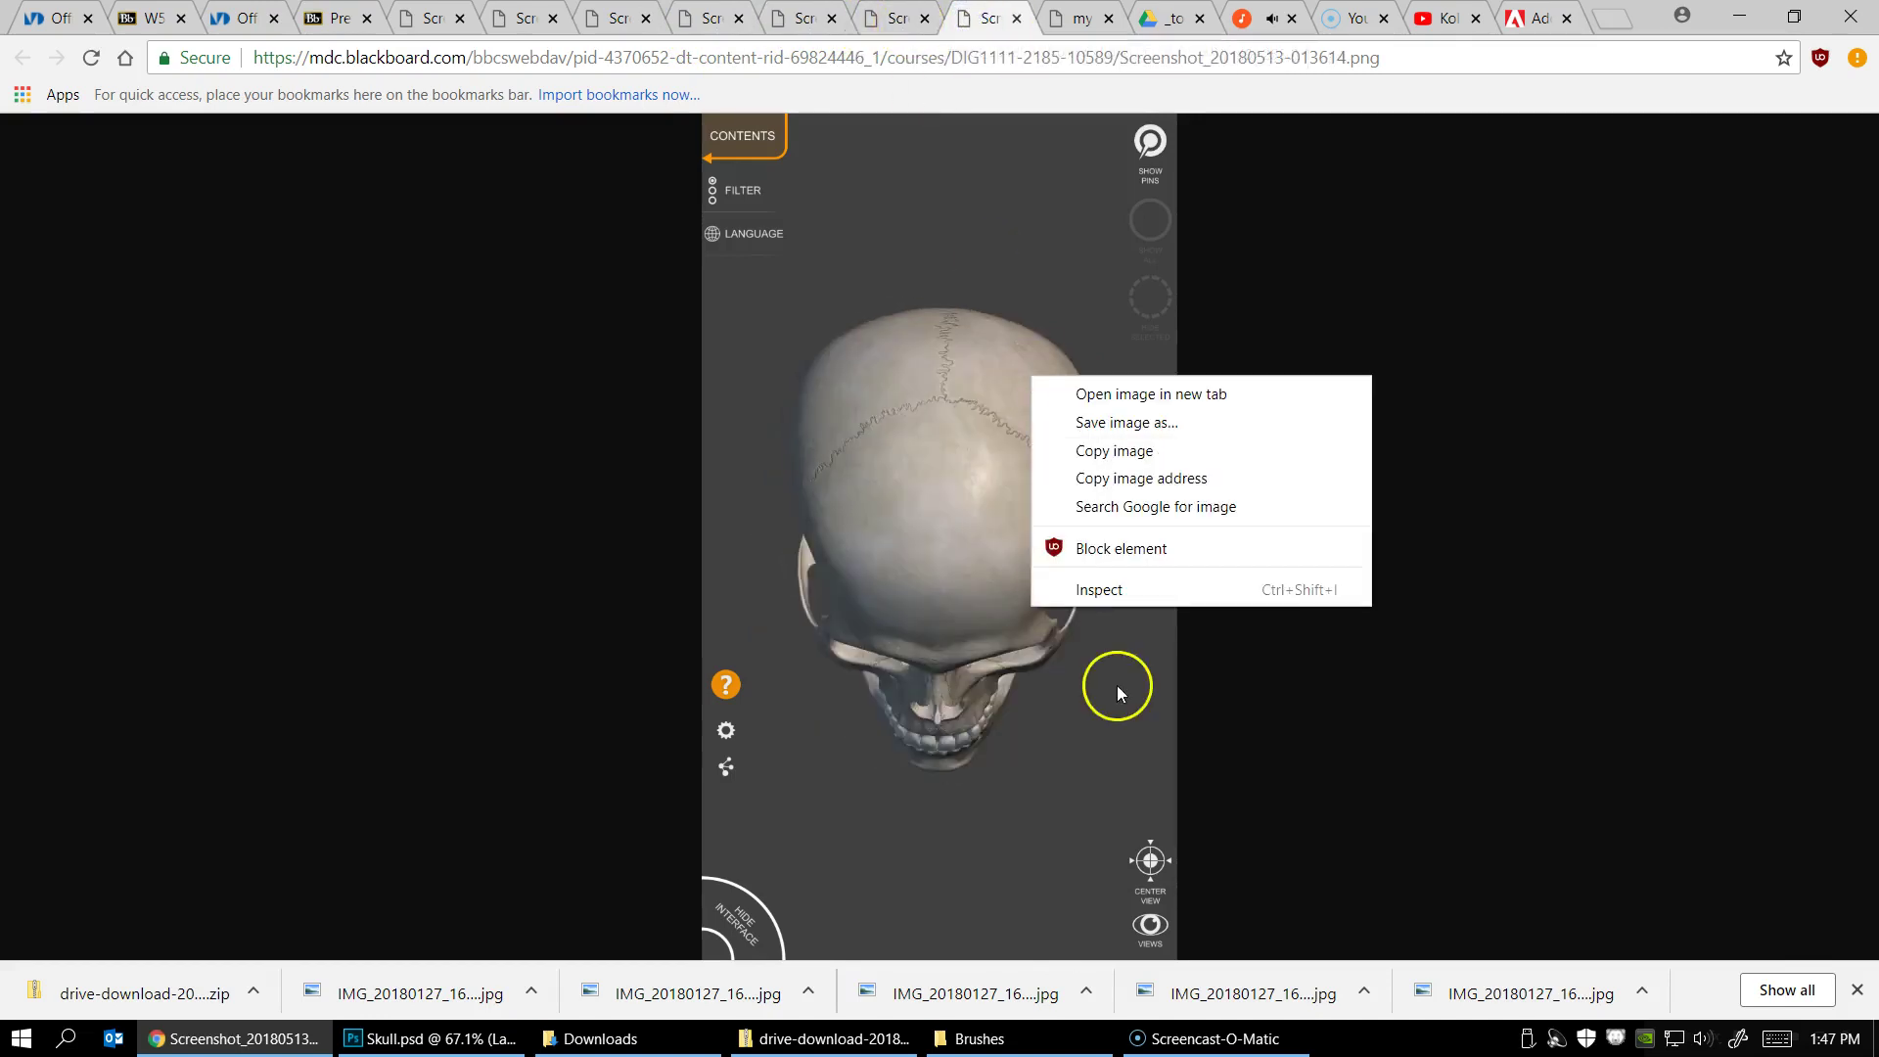
pyautogui.click(1115, 456)
pyautogui.hotkey('alt', 'Tab')
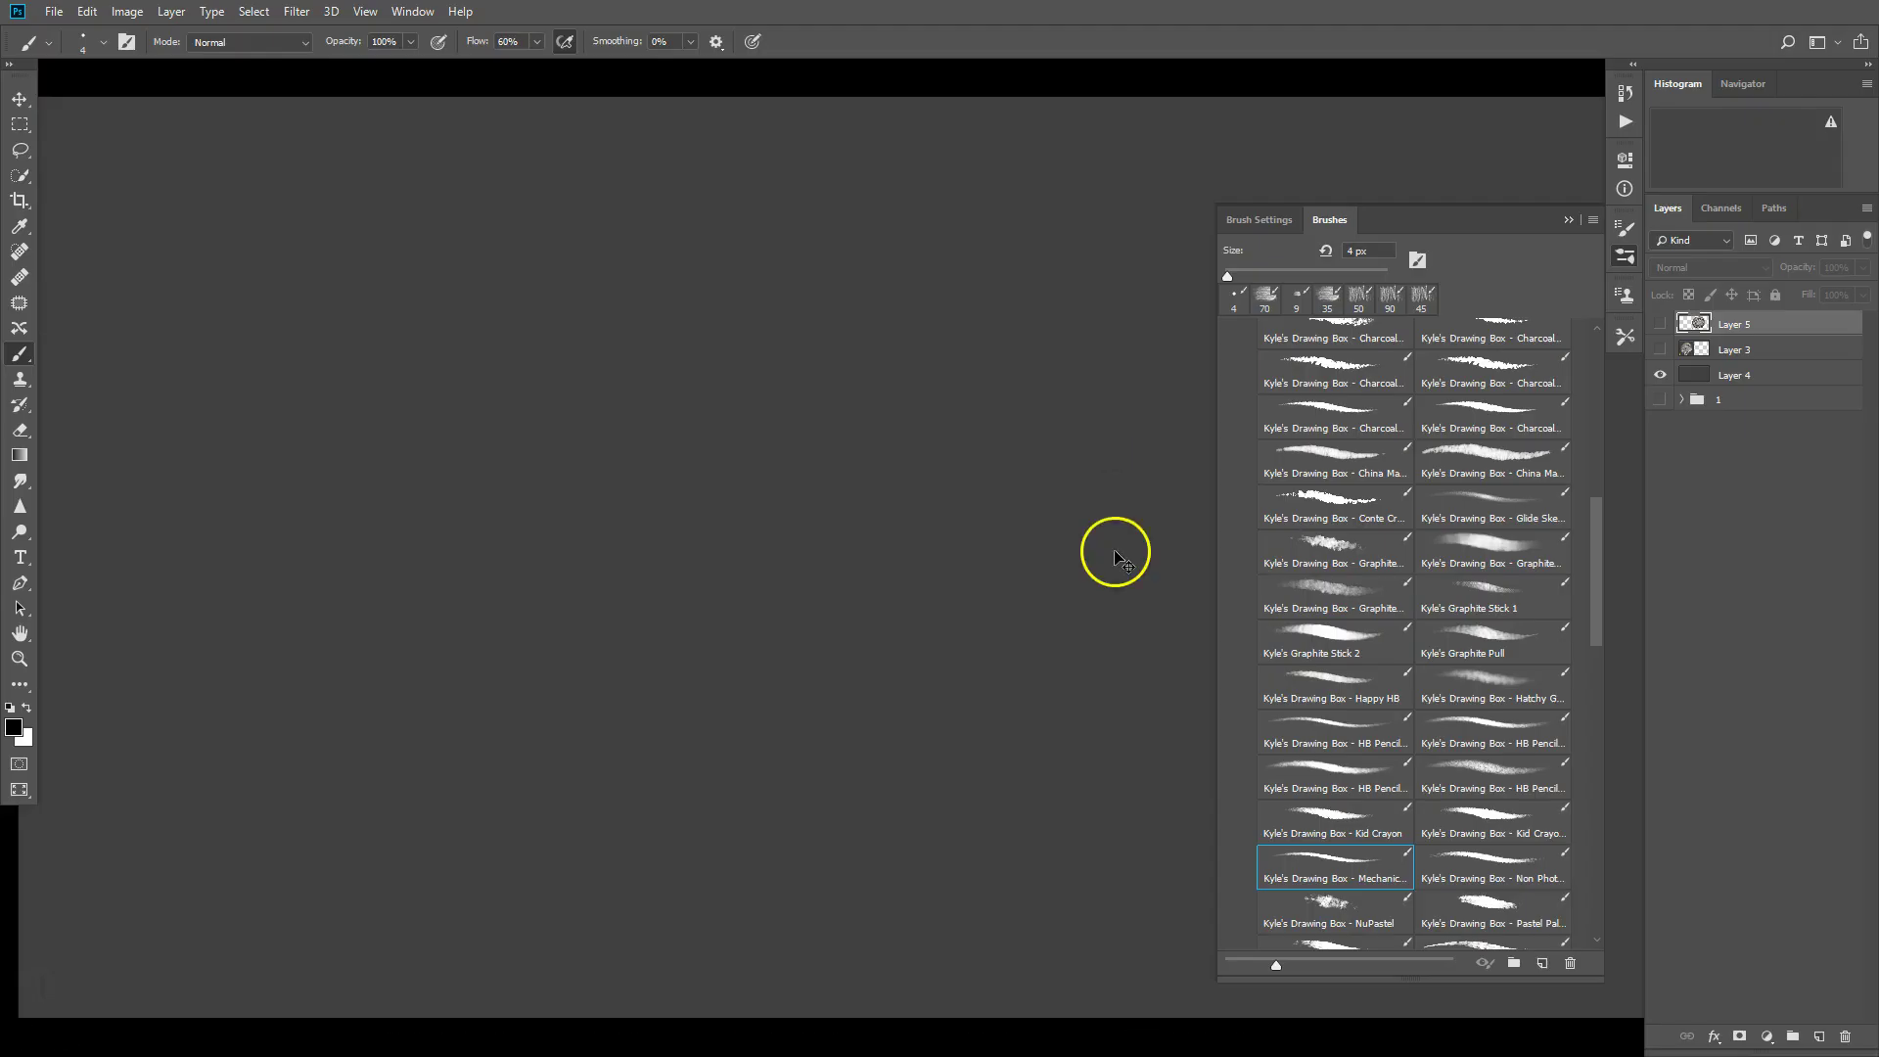
# Paste the skull screenshot as a new layer and position it with the Move tool
pyautogui.hotkey('ctrl', 'v')
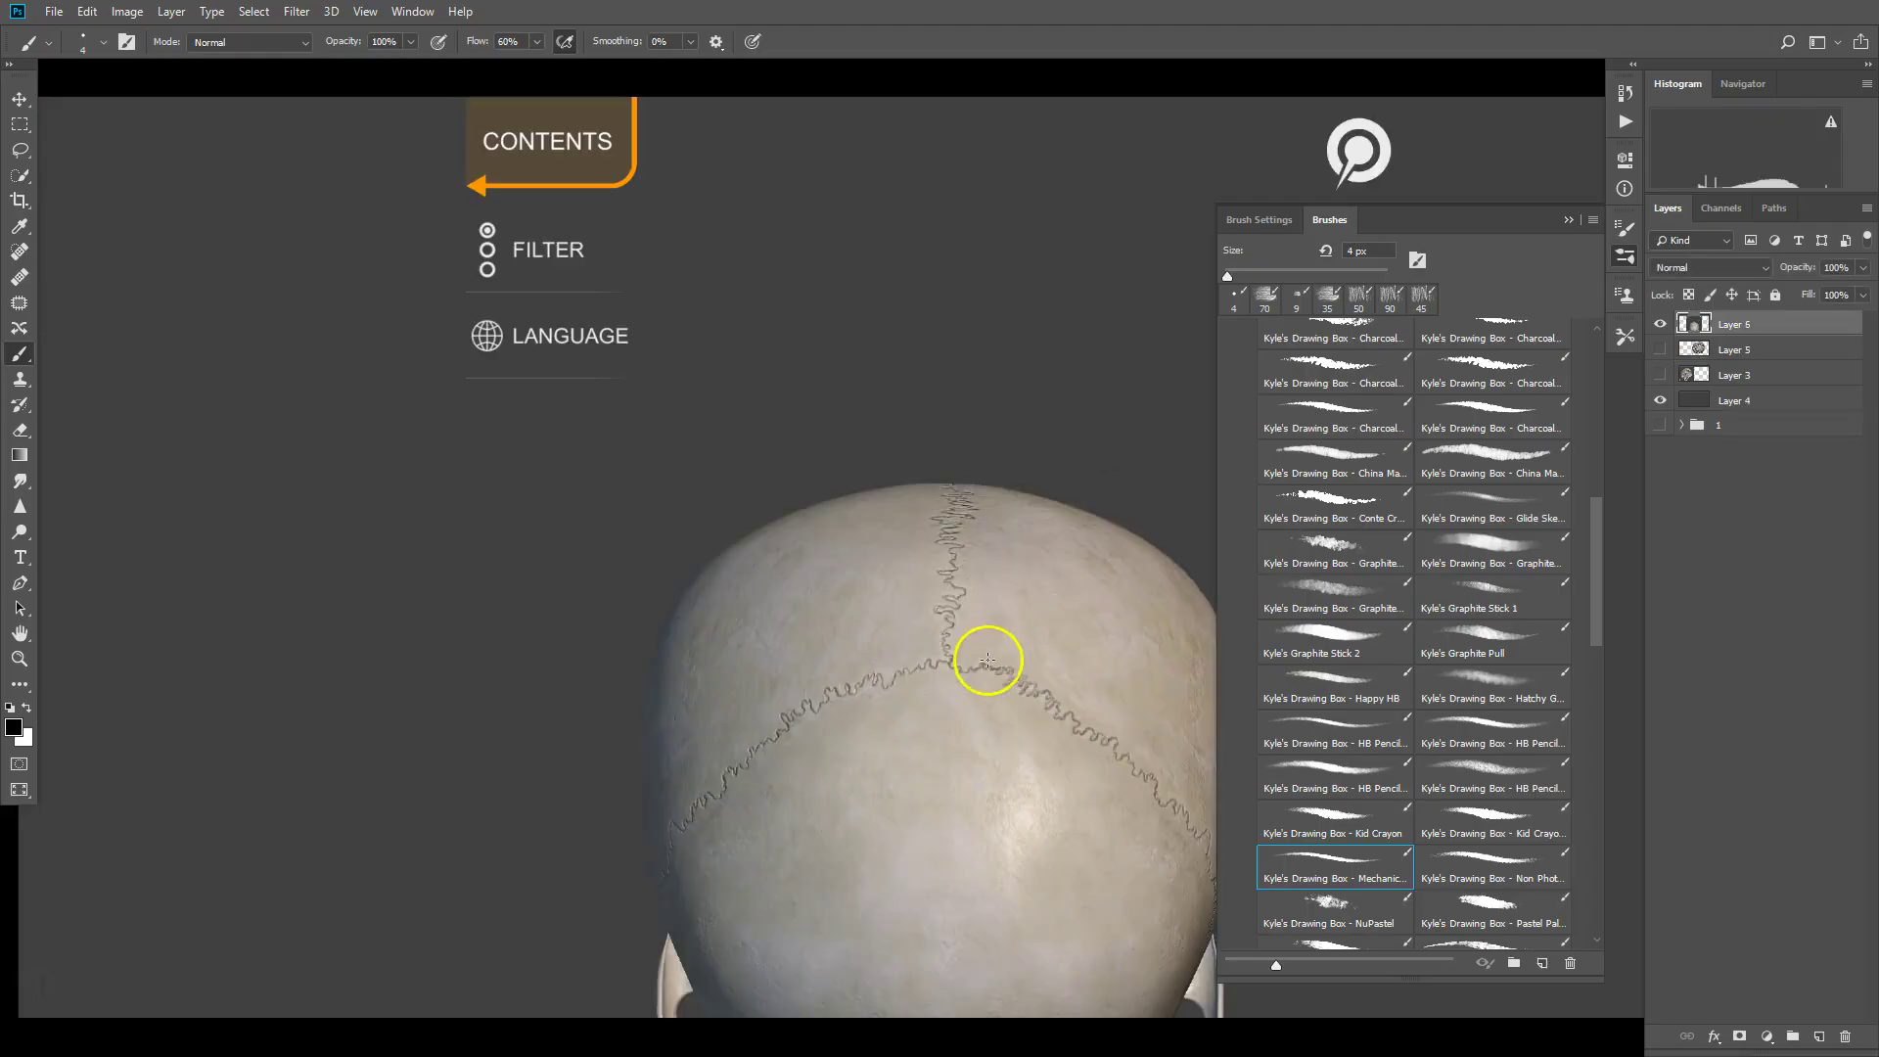
pyautogui.scroll(-5, 734, 650)
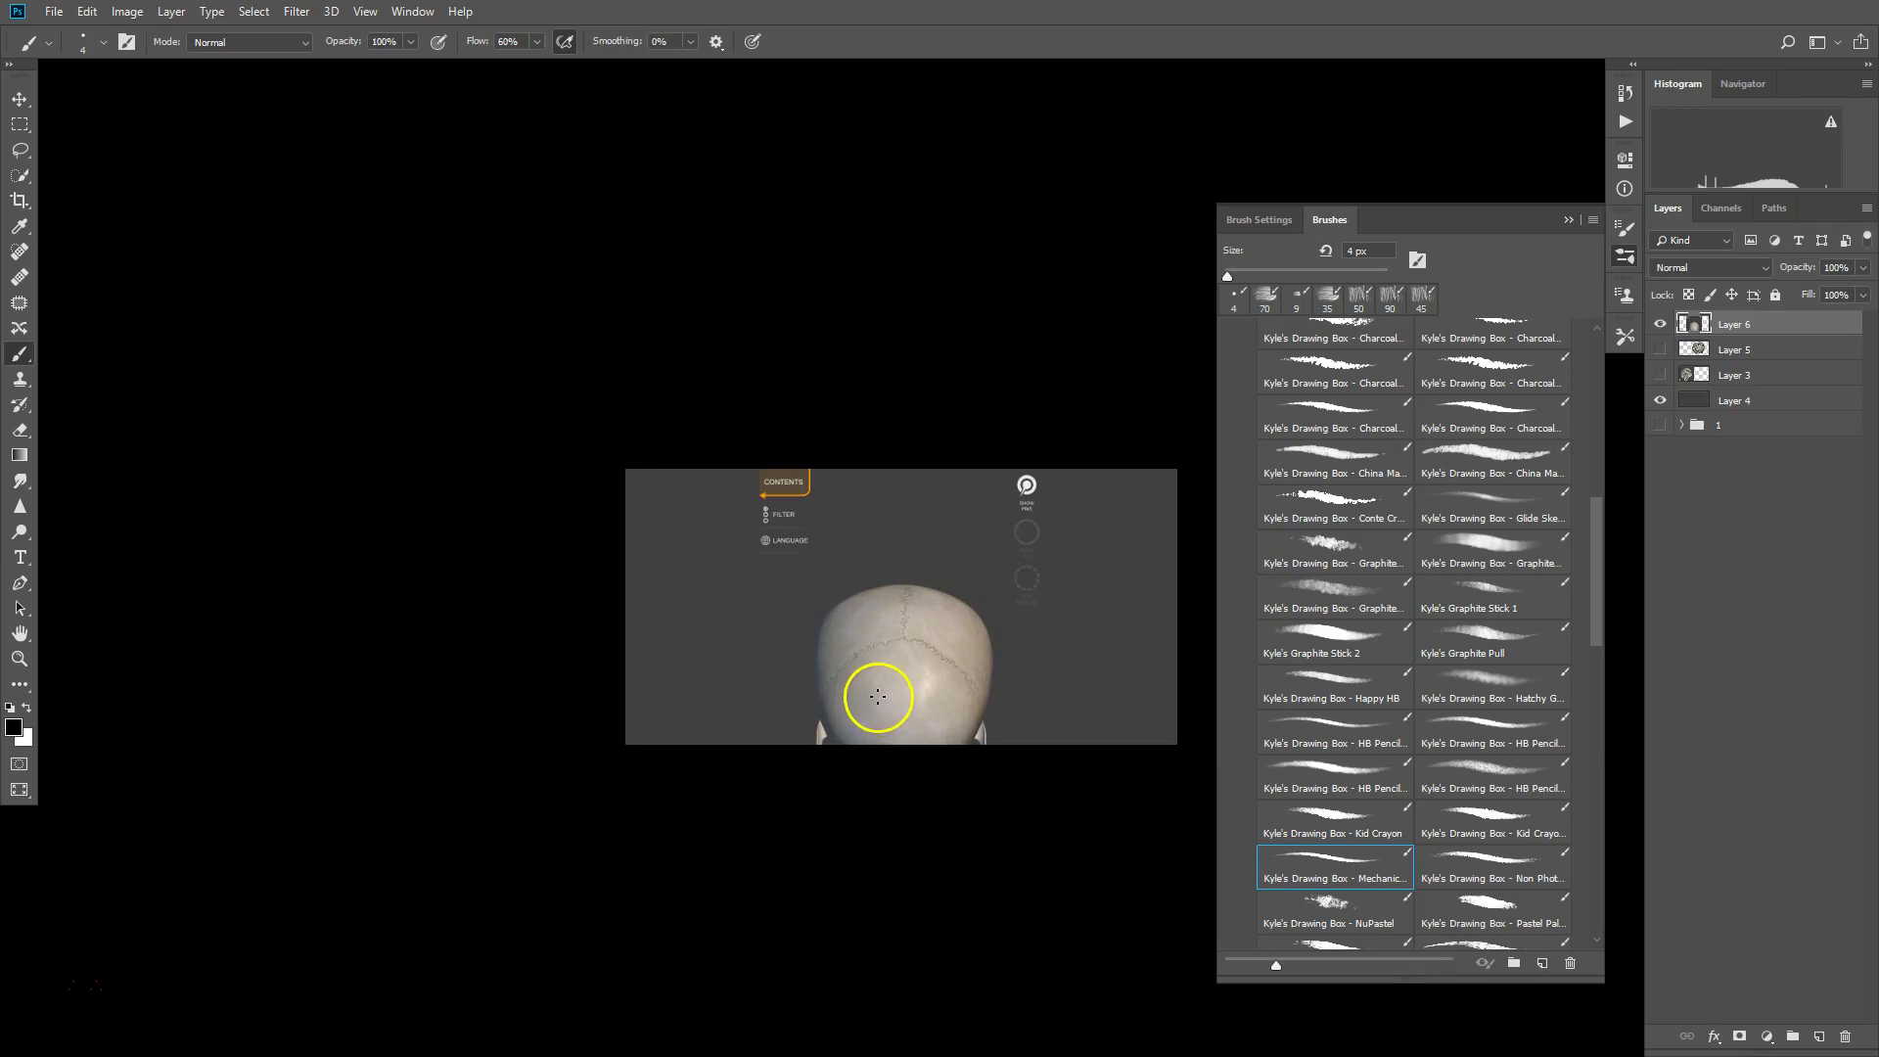
pyautogui.press('v')
pyautogui.moveTo(919, 652); pyautogui.dragTo(754, 554)
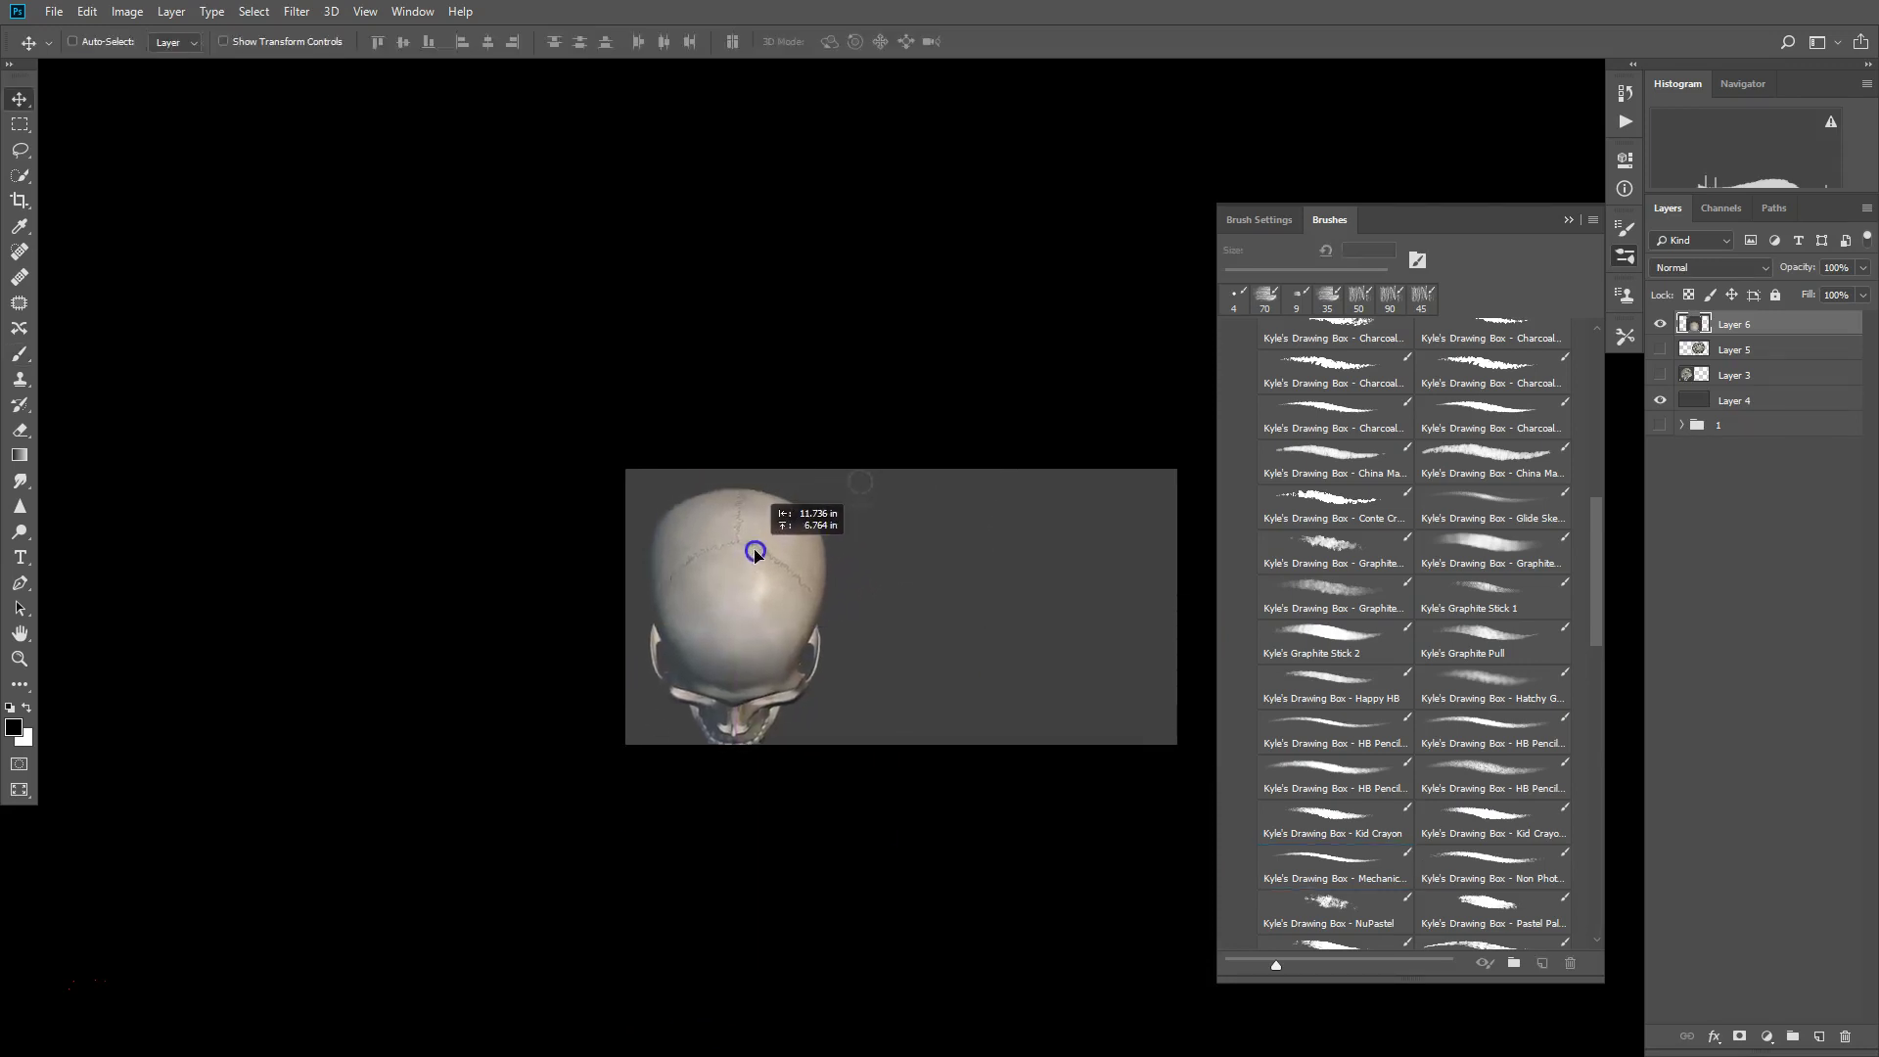
pyautogui.moveTo(754, 554); pyautogui.dragTo(870, 594)
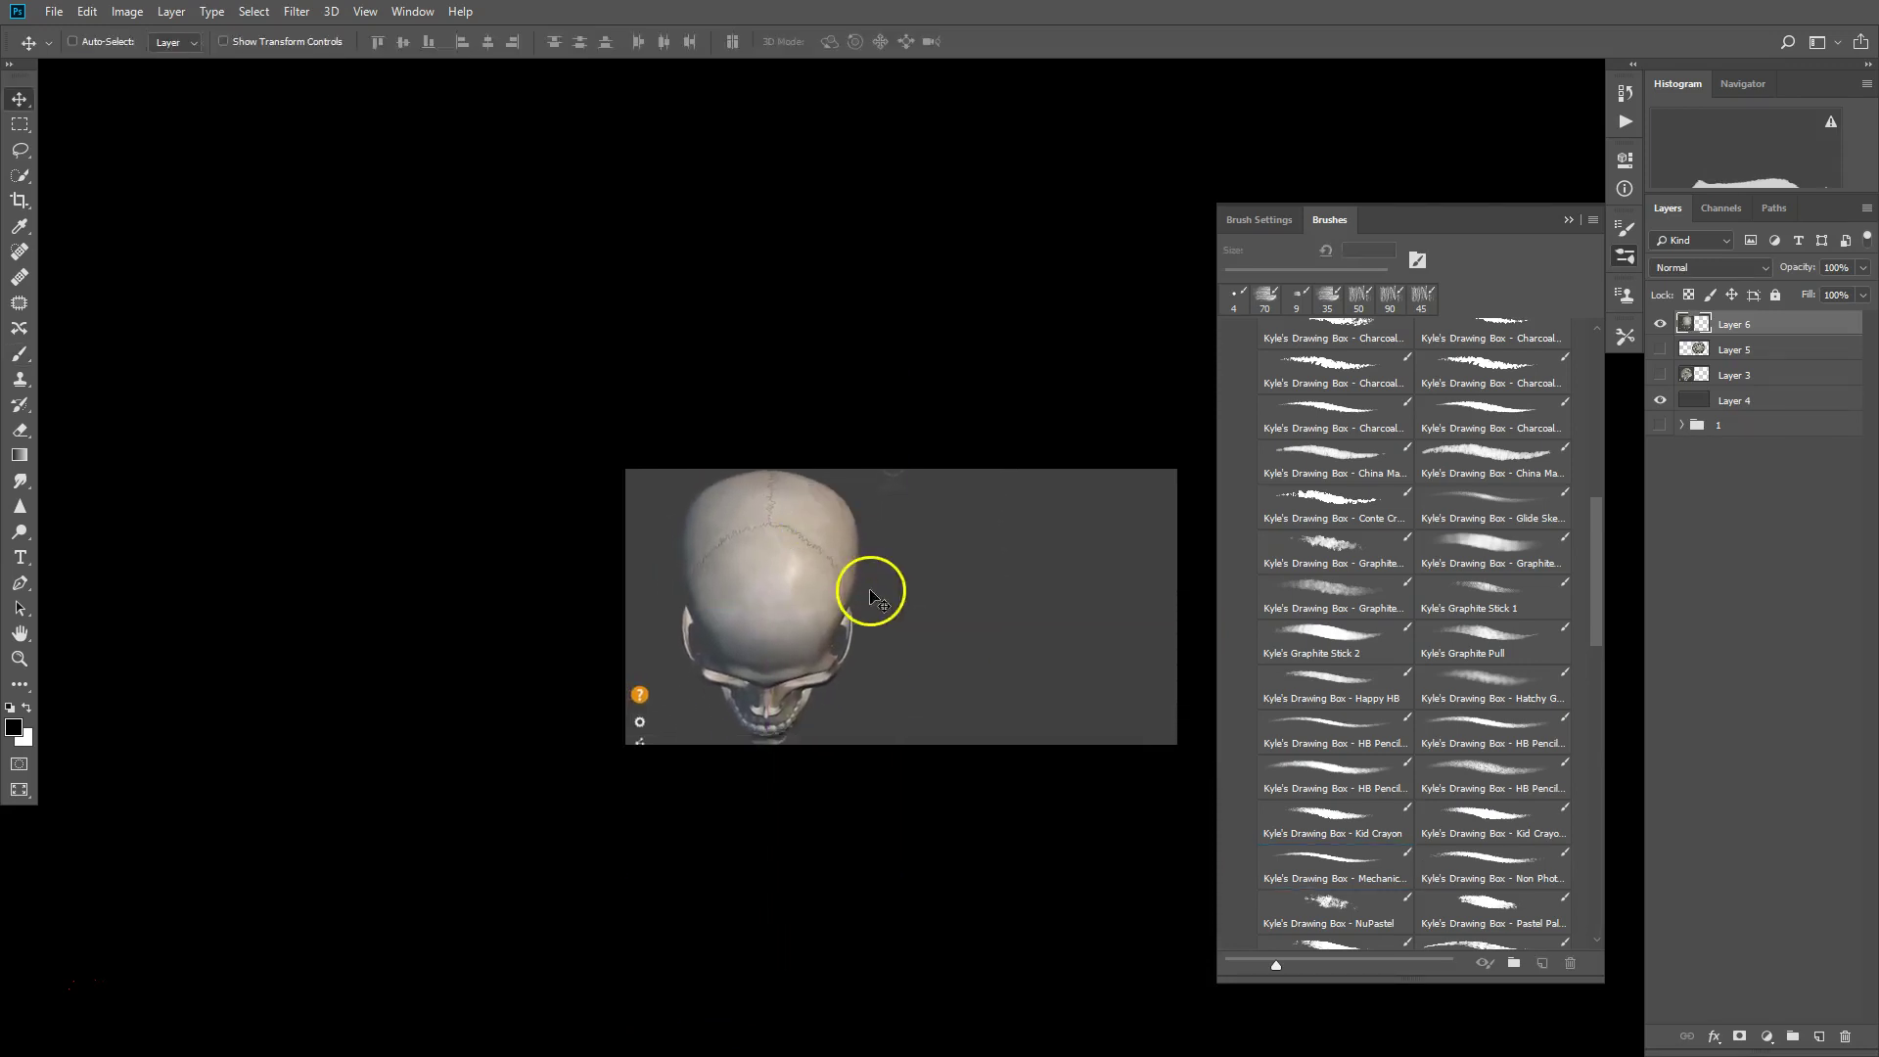
pyautogui.scroll(3, 870, 594)
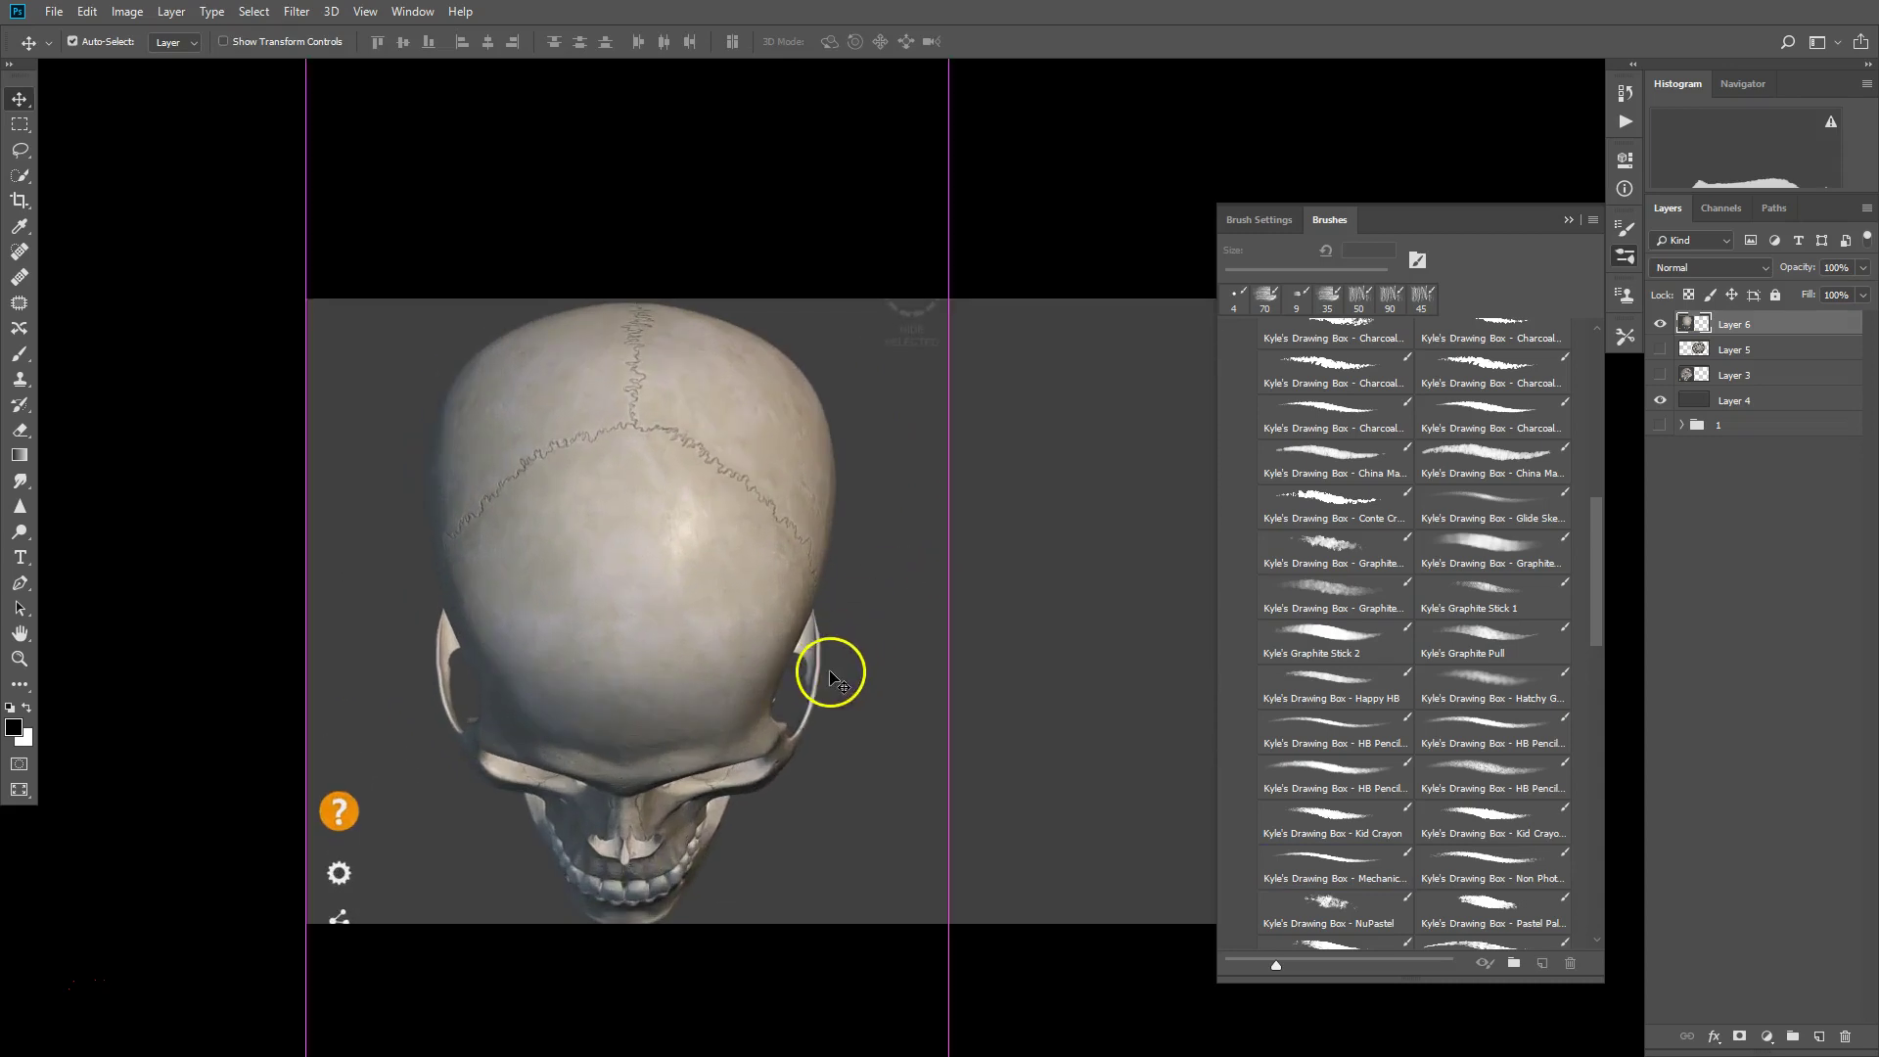
# Scale the skull layer to about 95% and nudge it left
pyautogui.hotkey('ctrl', 't')
pyautogui.scroll(-1, 658, 398)
pyautogui.scroll(-1, 558, 239)
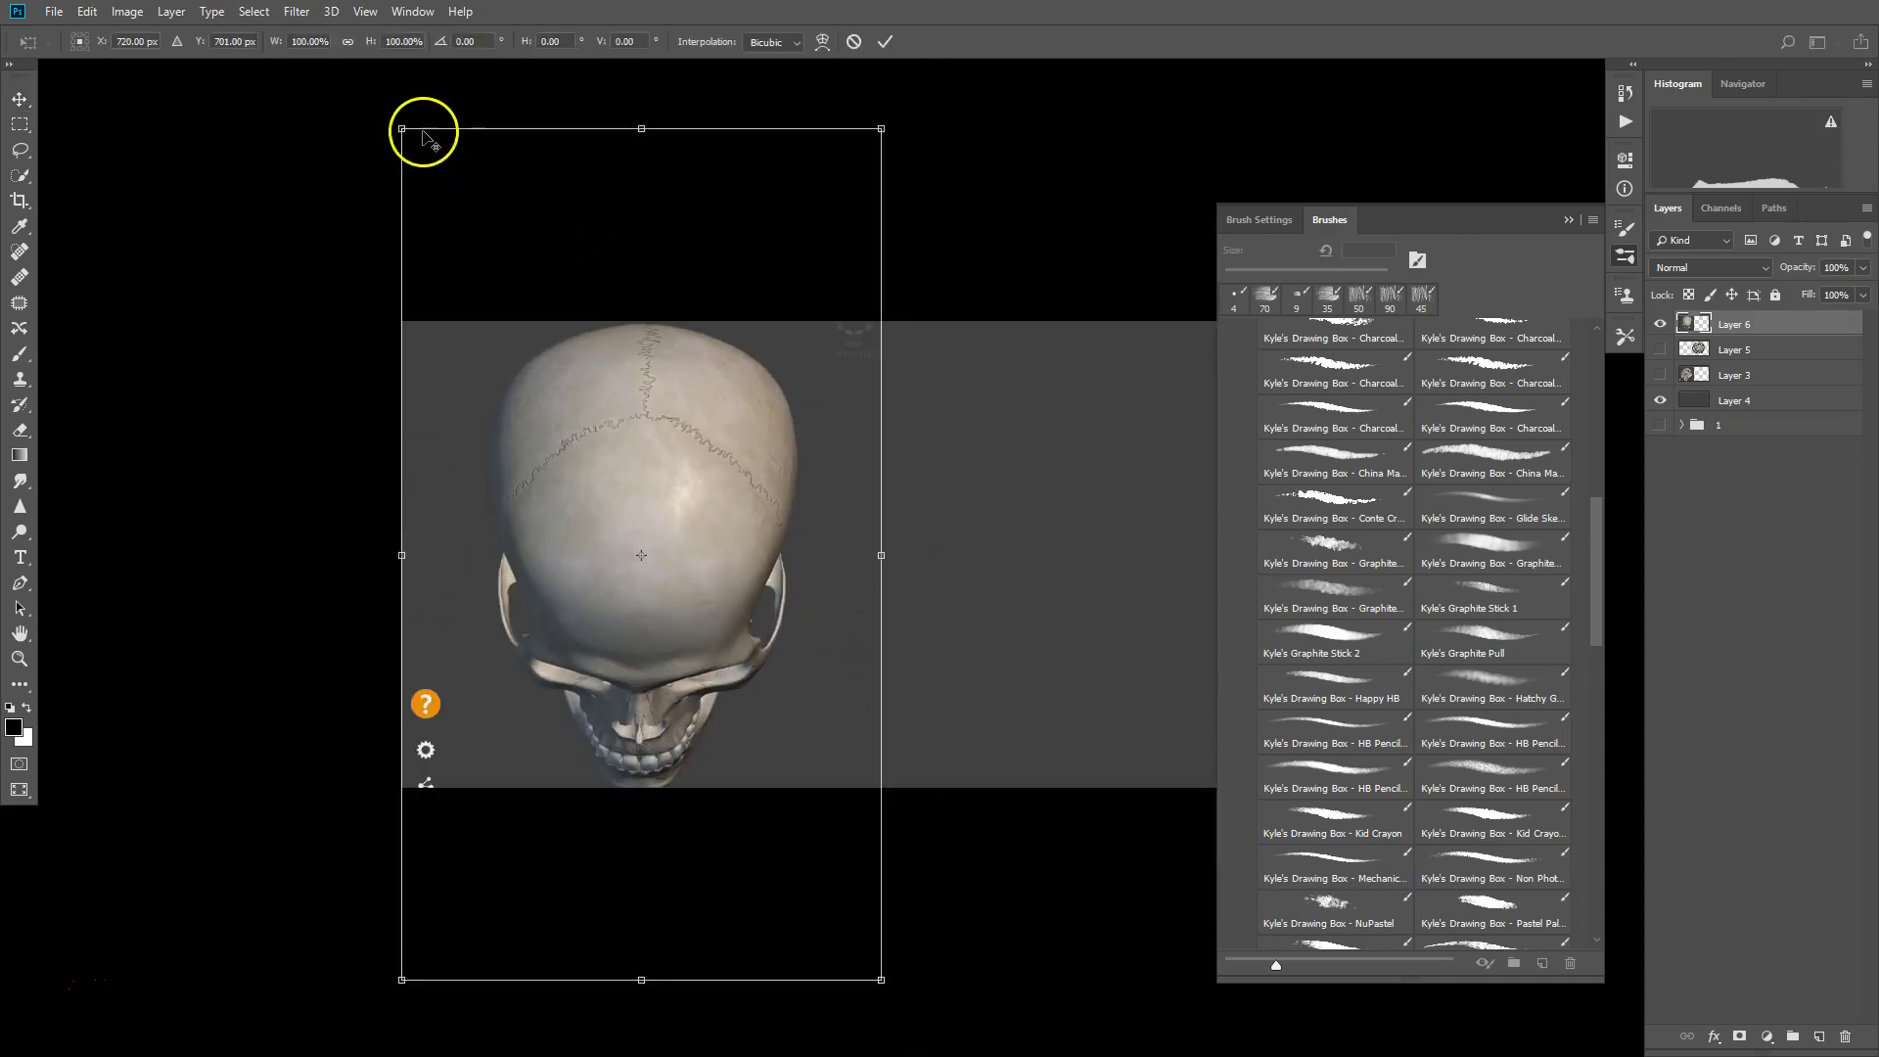
pyautogui.moveTo(401, 128); pyautogui.dragTo(413, 149)
pyautogui.press('Return')
pyautogui.moveTo(692, 516); pyautogui.dragTo(731, 539)
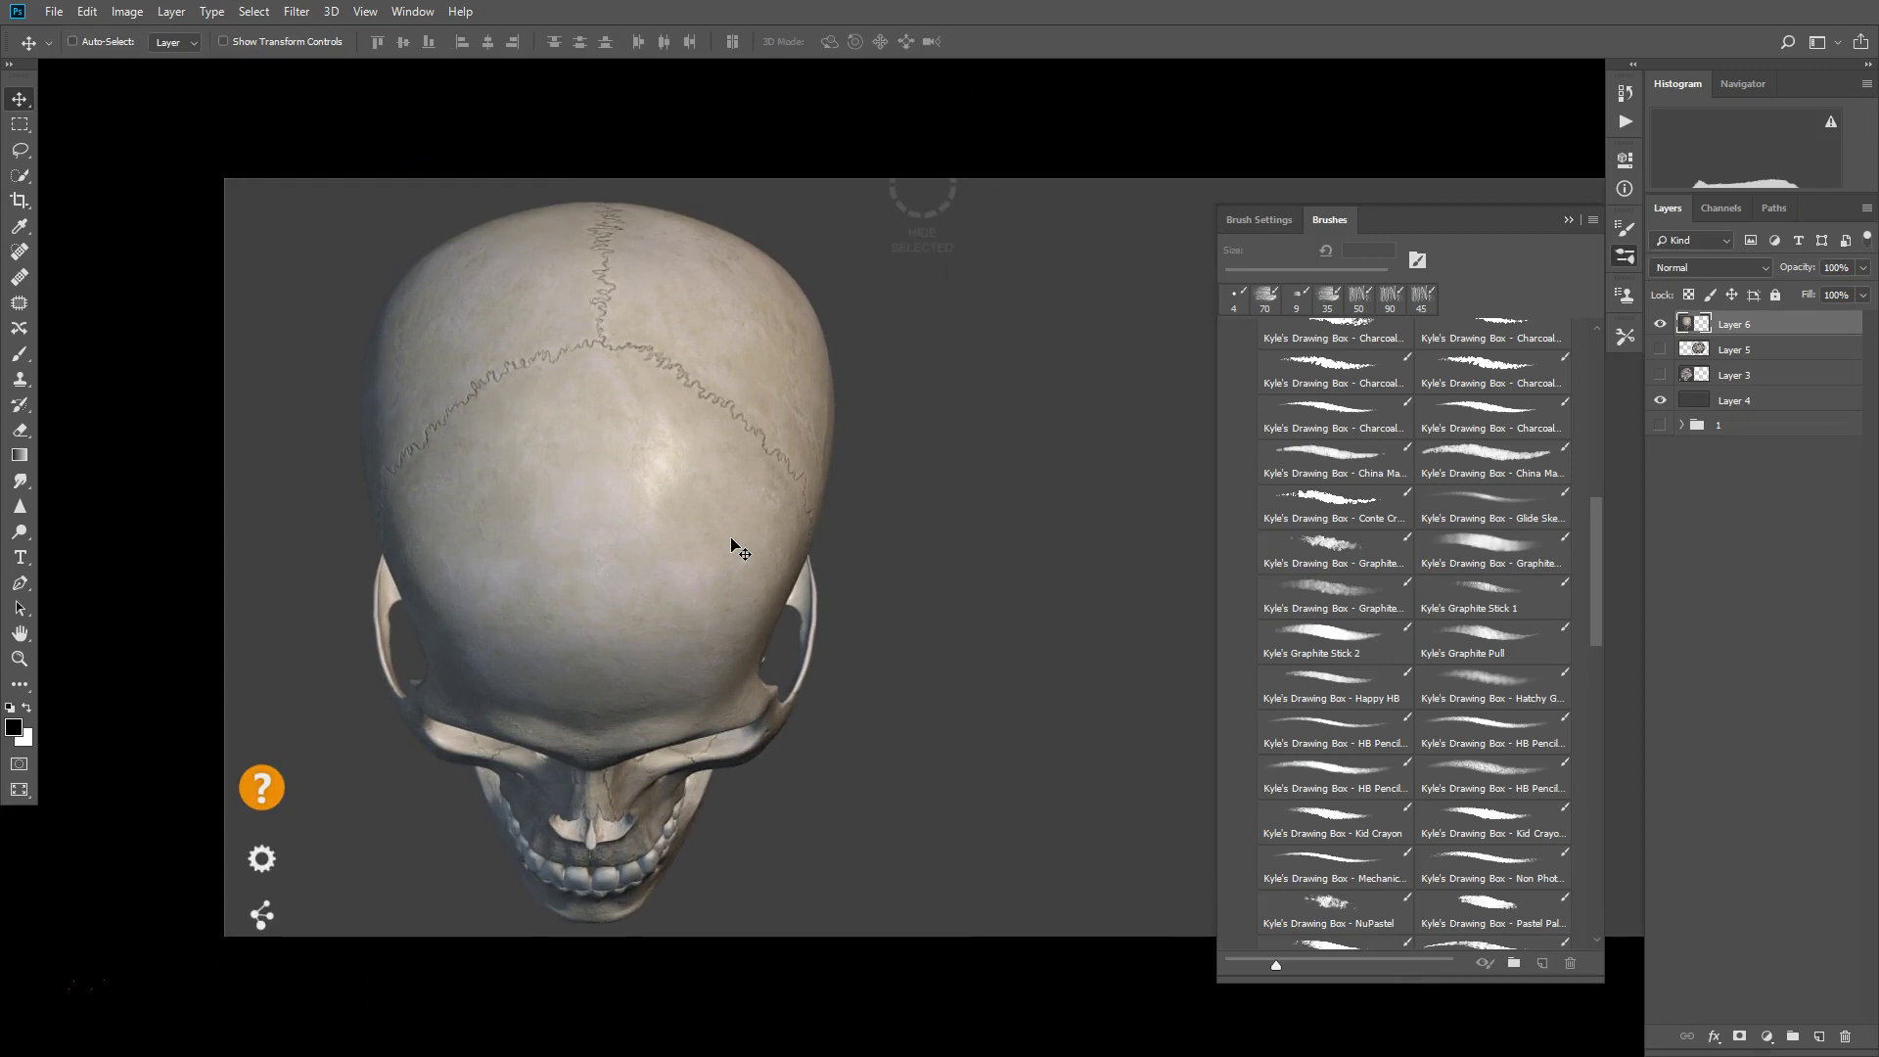
pyautogui.click(54, 12)
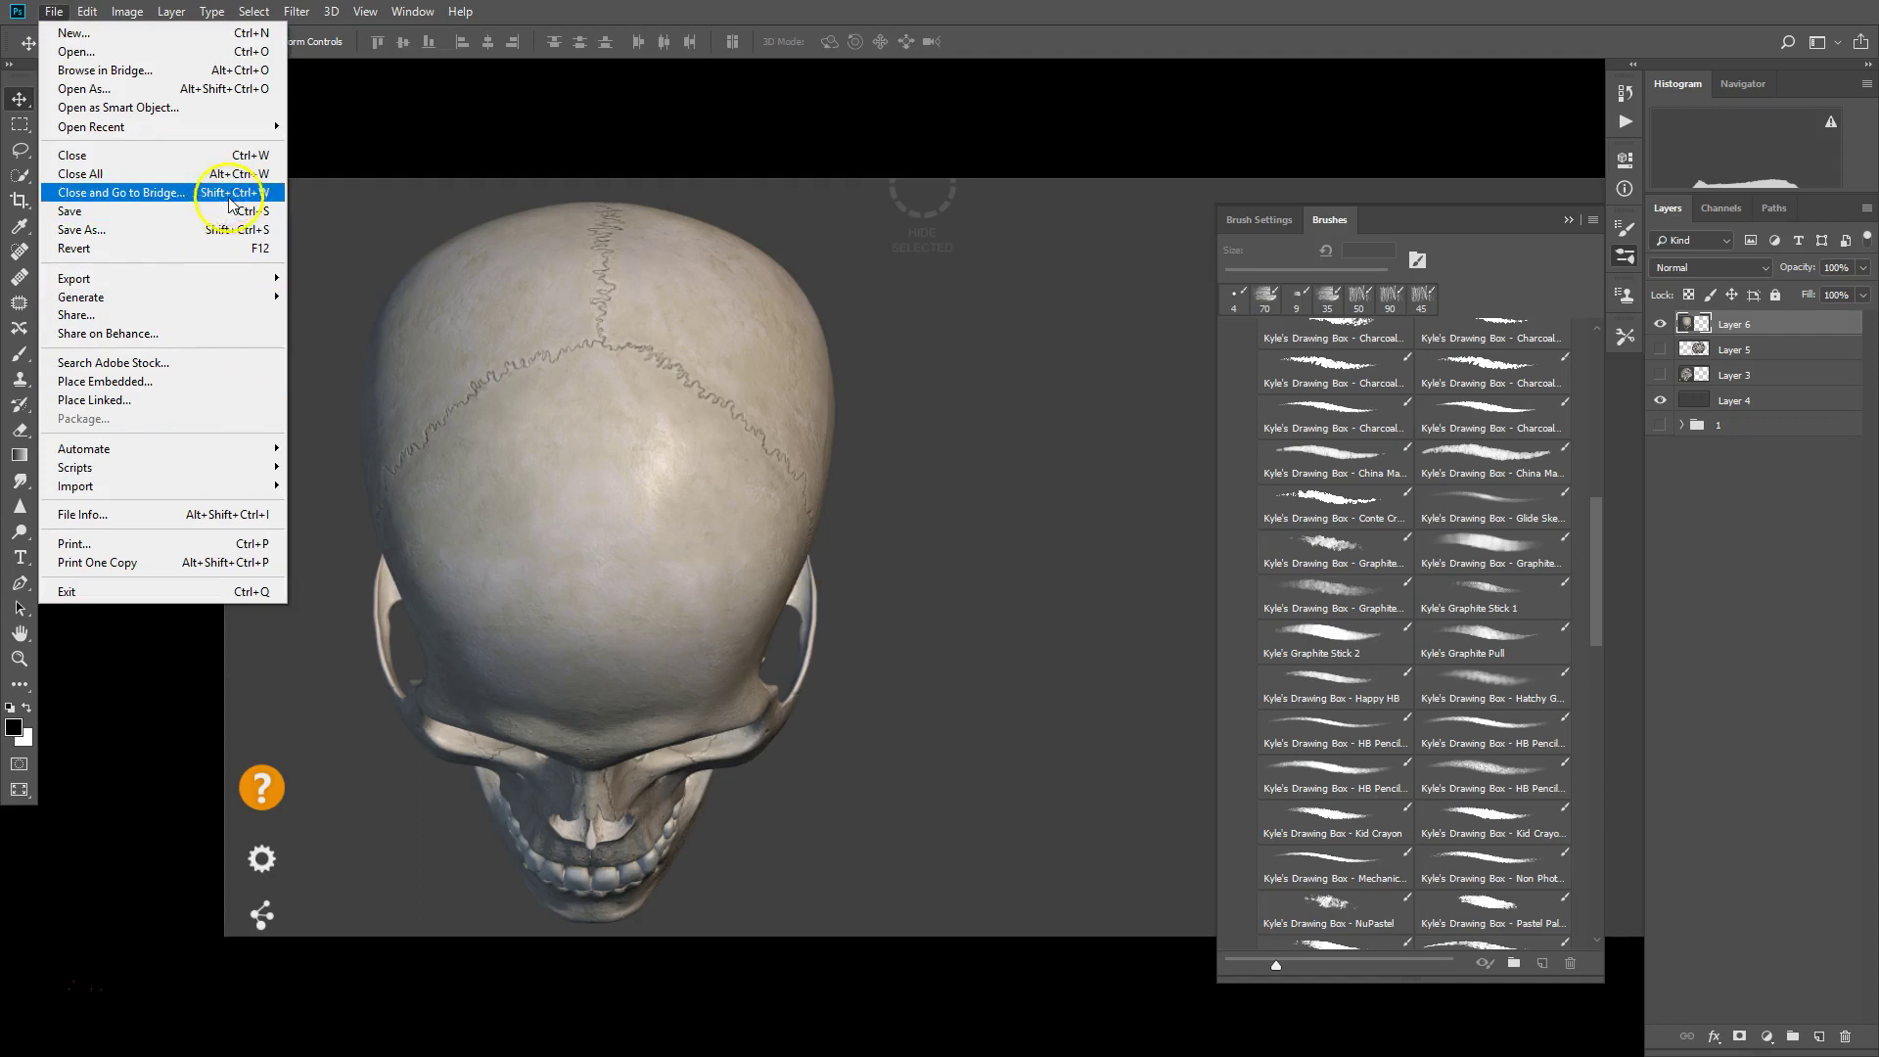
# Enable Paint Symmetry under Preferences > Technology Previews and confirm with OK
pyautogui.press('Right')
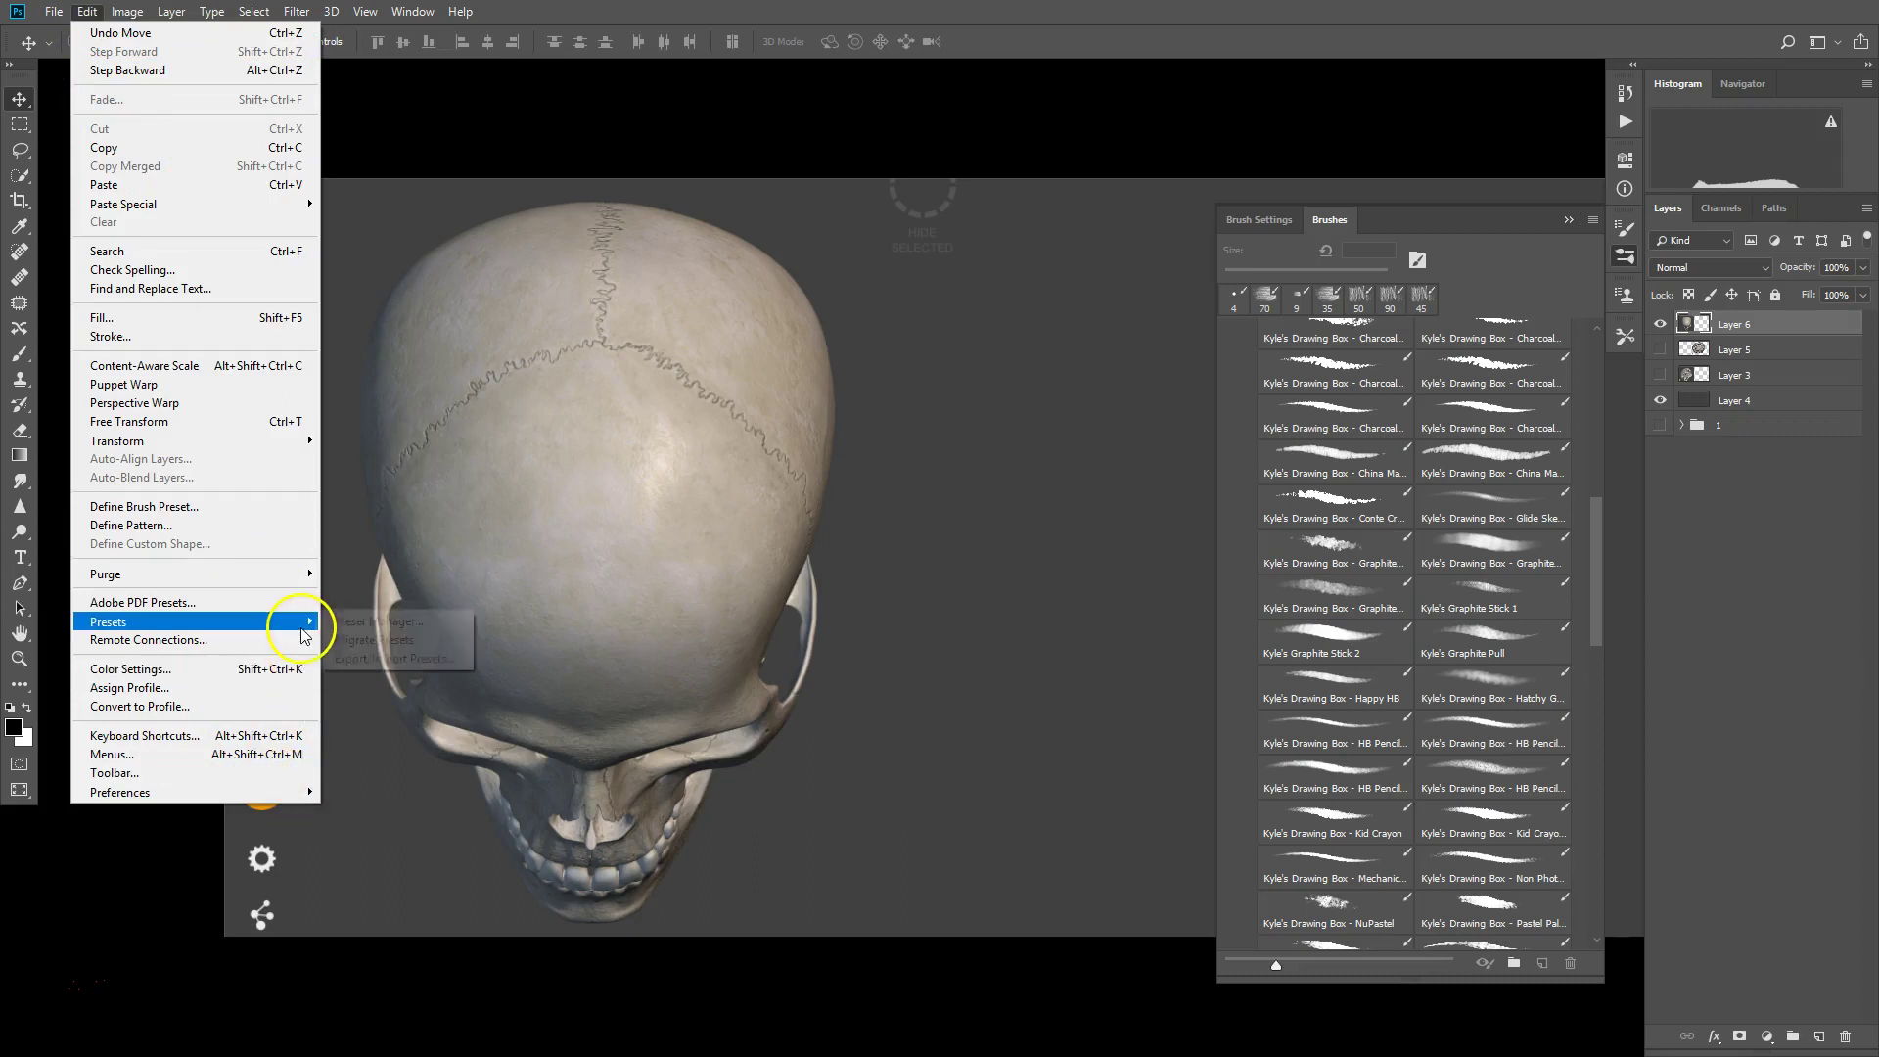
pyautogui.moveTo(191, 793)
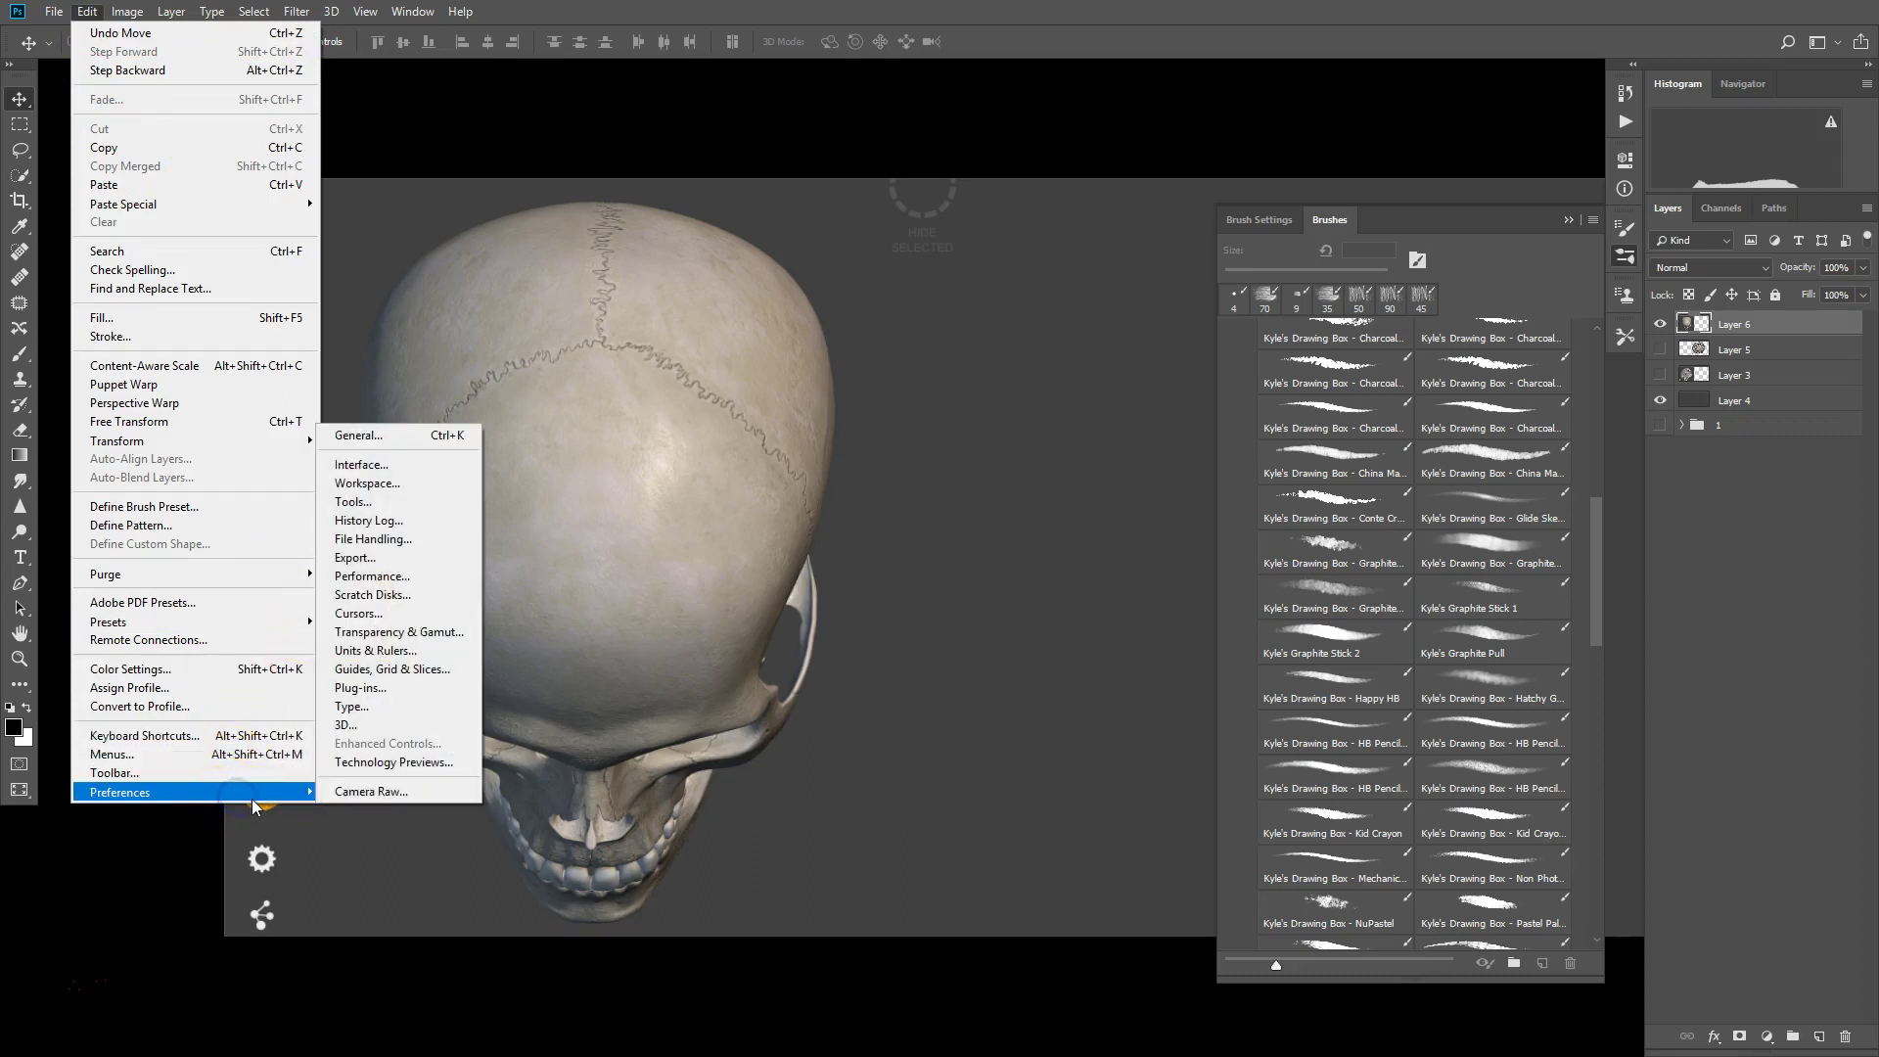
pyautogui.click(440, 765)
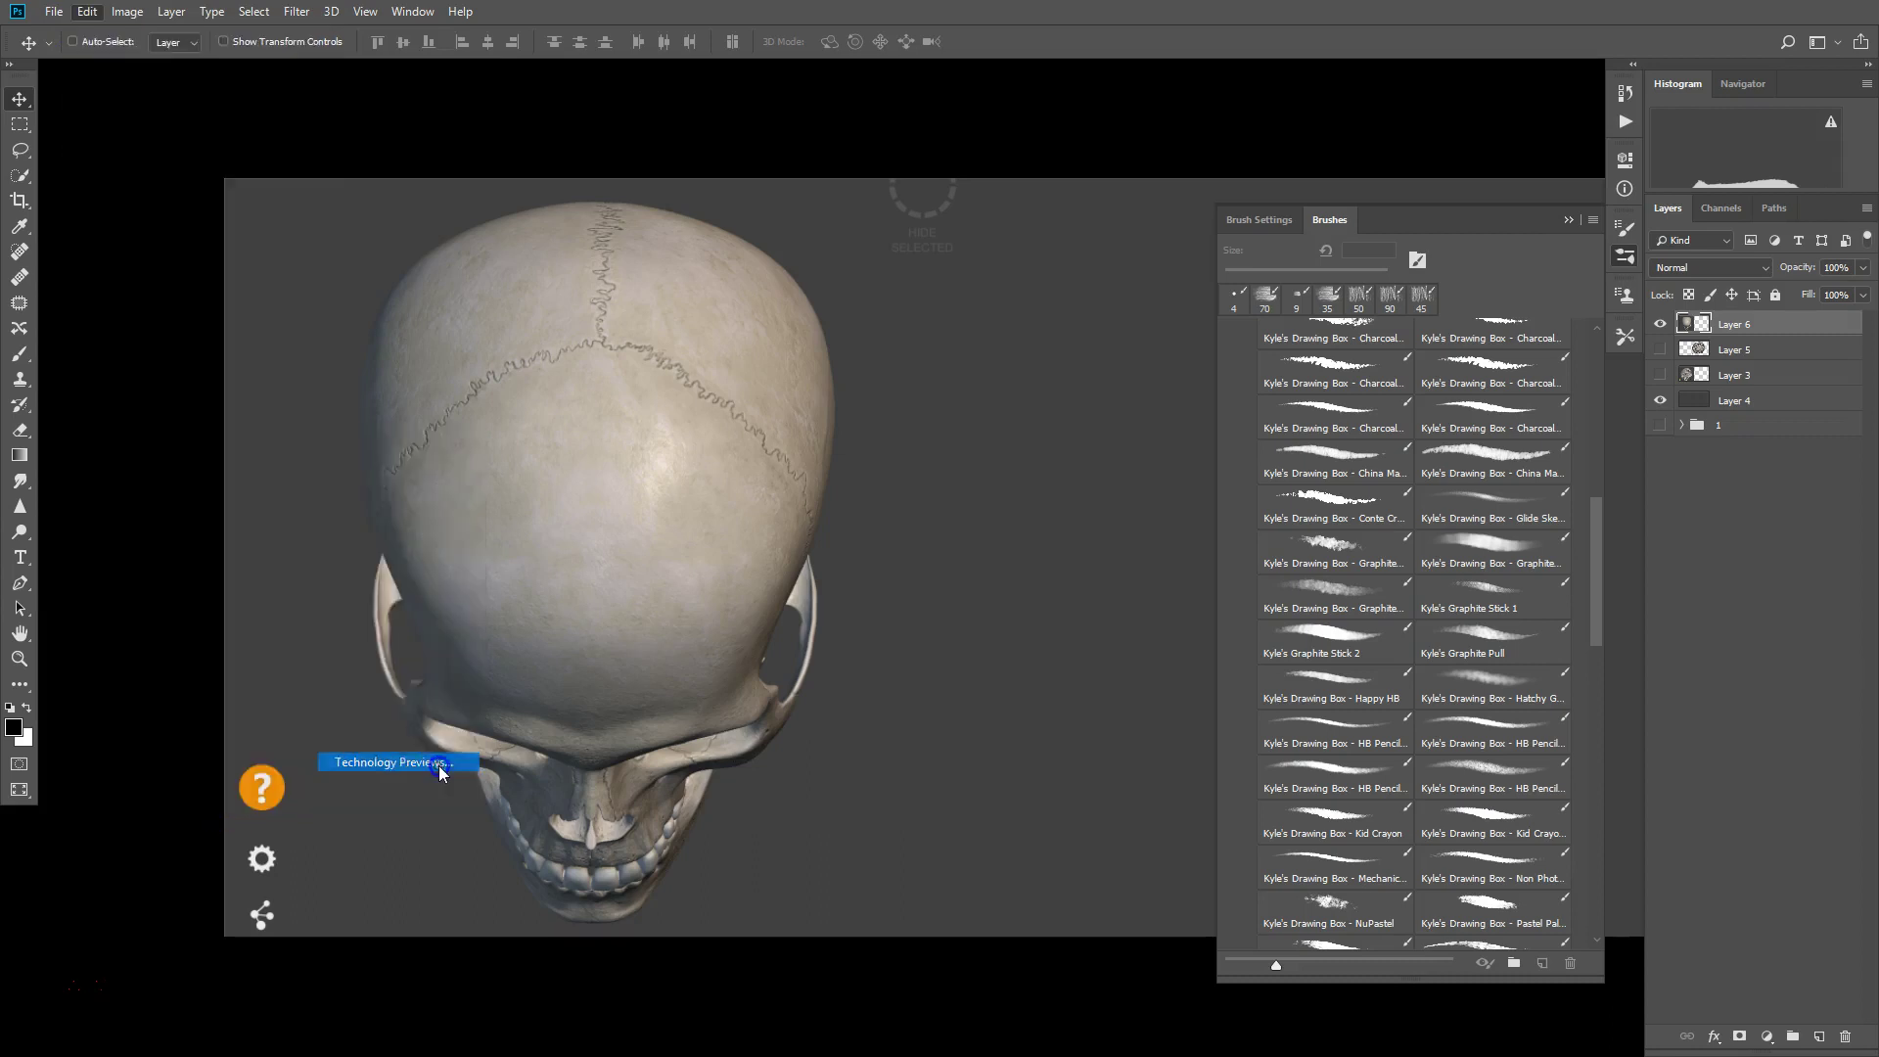
pyautogui.press('i')
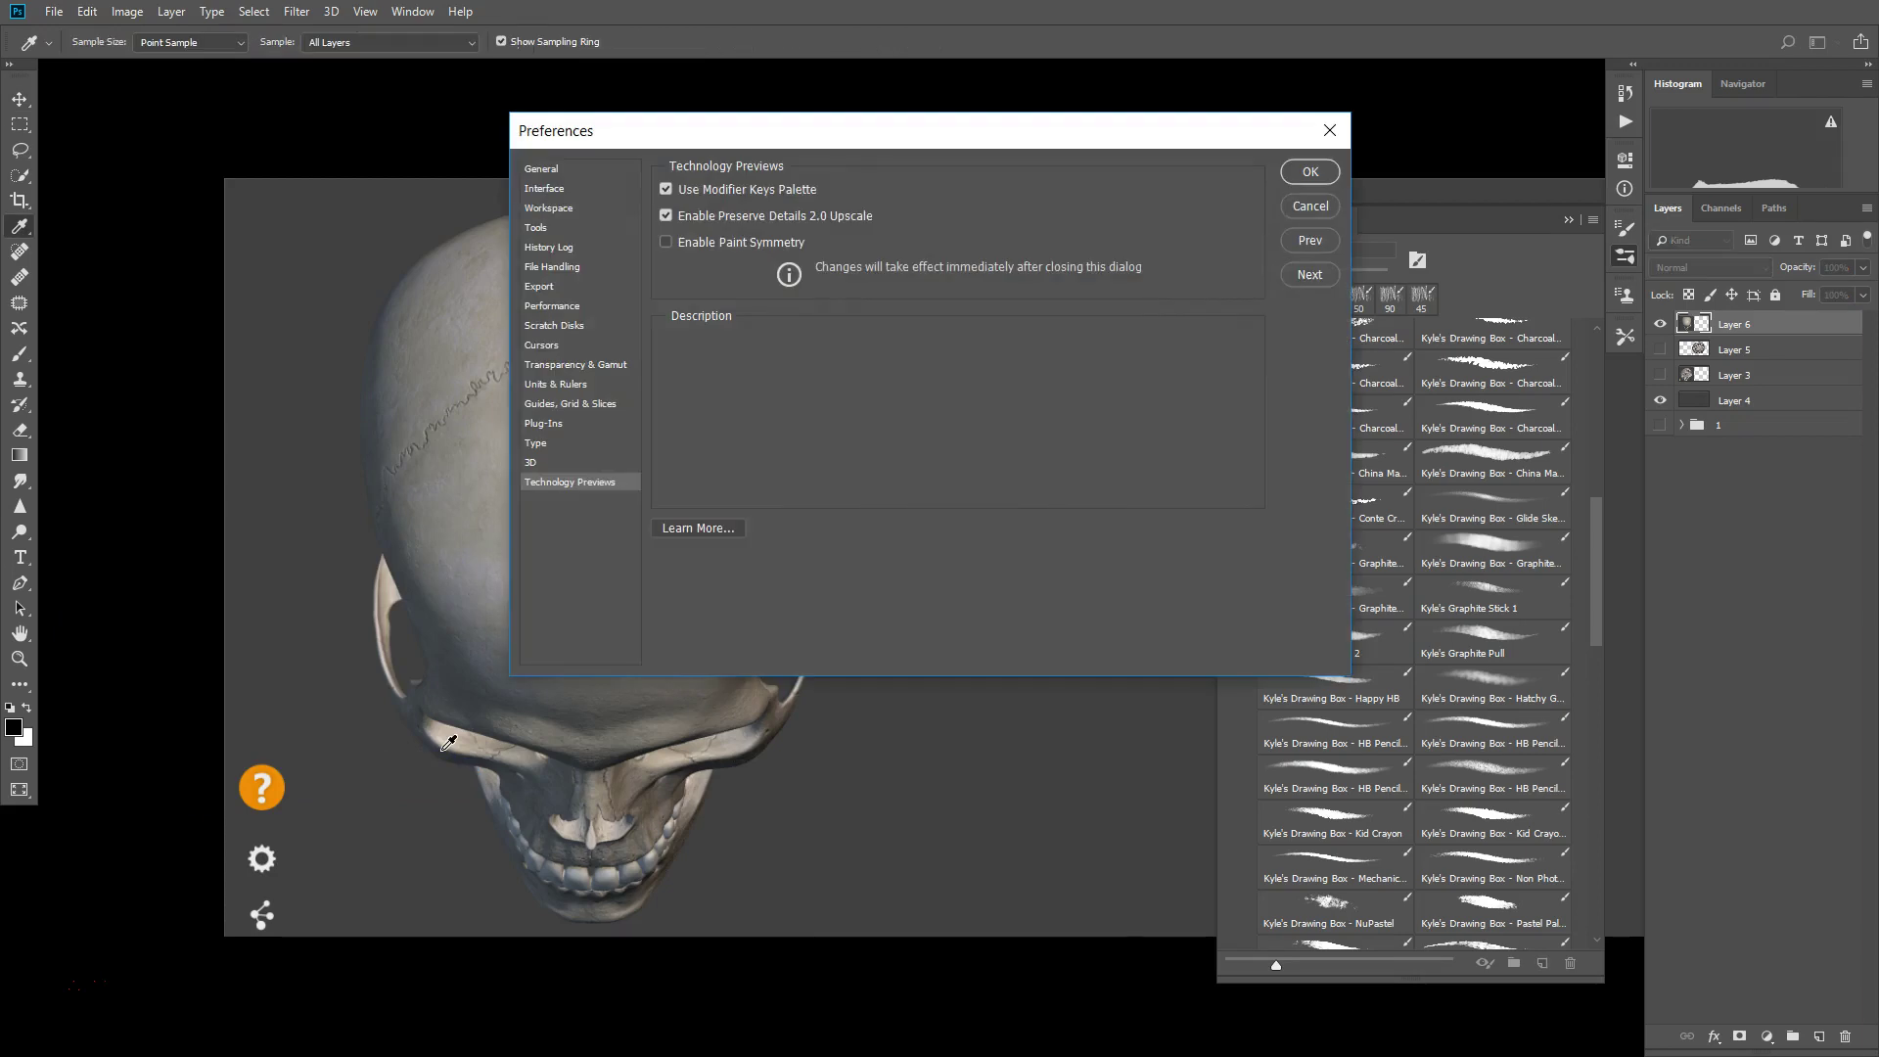
pyautogui.click(1310, 172)
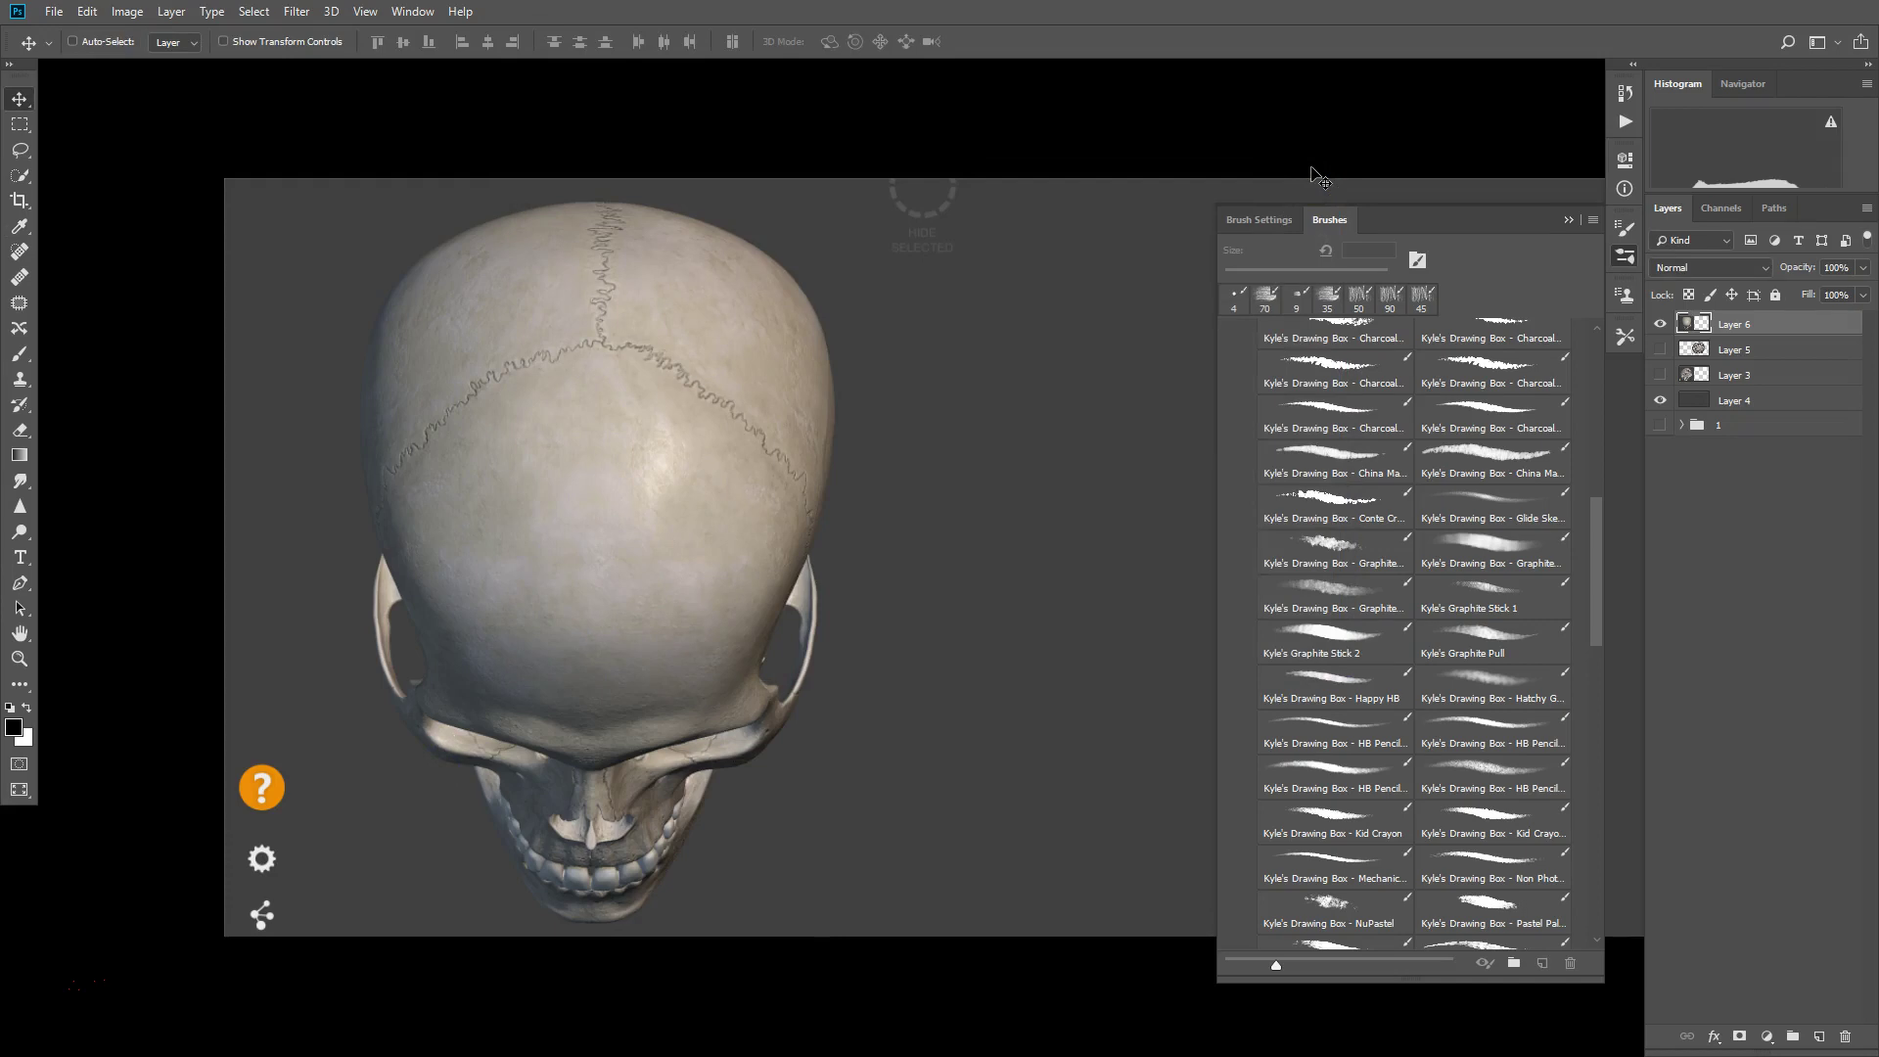
# Create a new vertical paint symmetry axis with the brush and widen its bounding box
pyautogui.press('b')
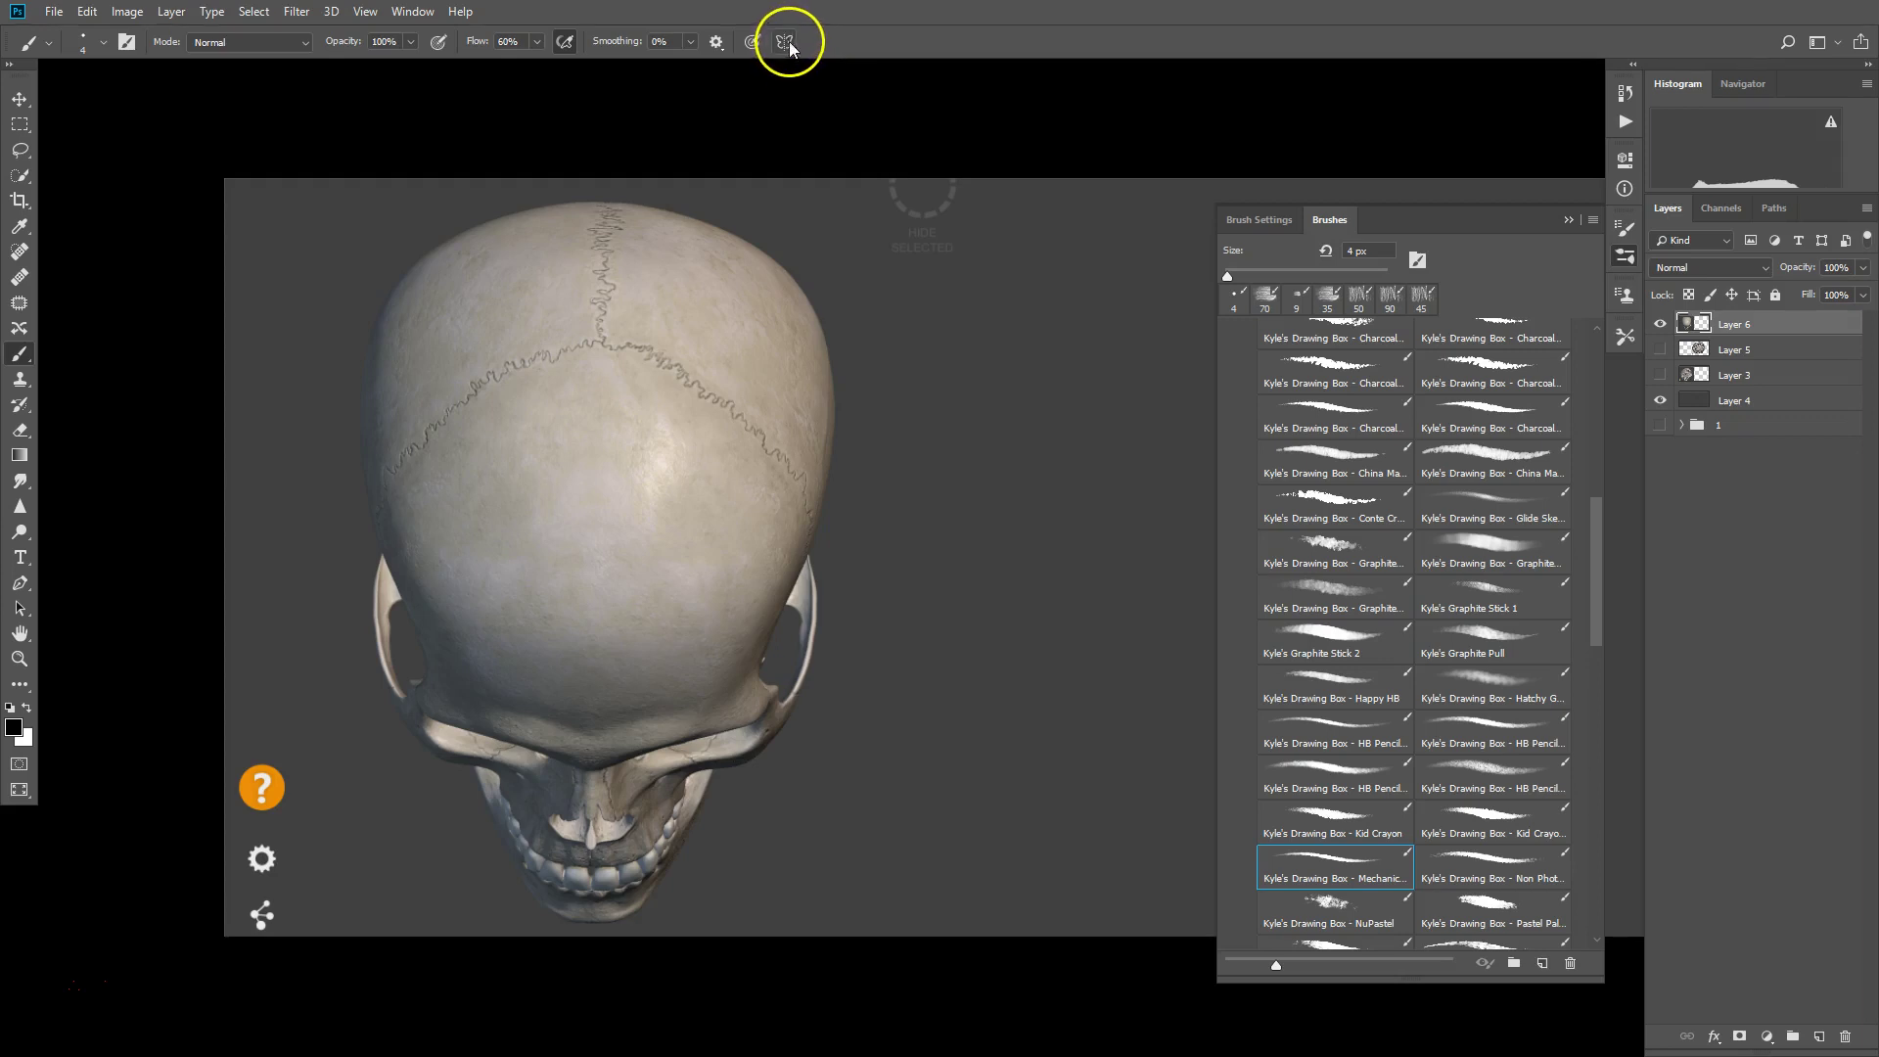
pyautogui.click(786, 43)
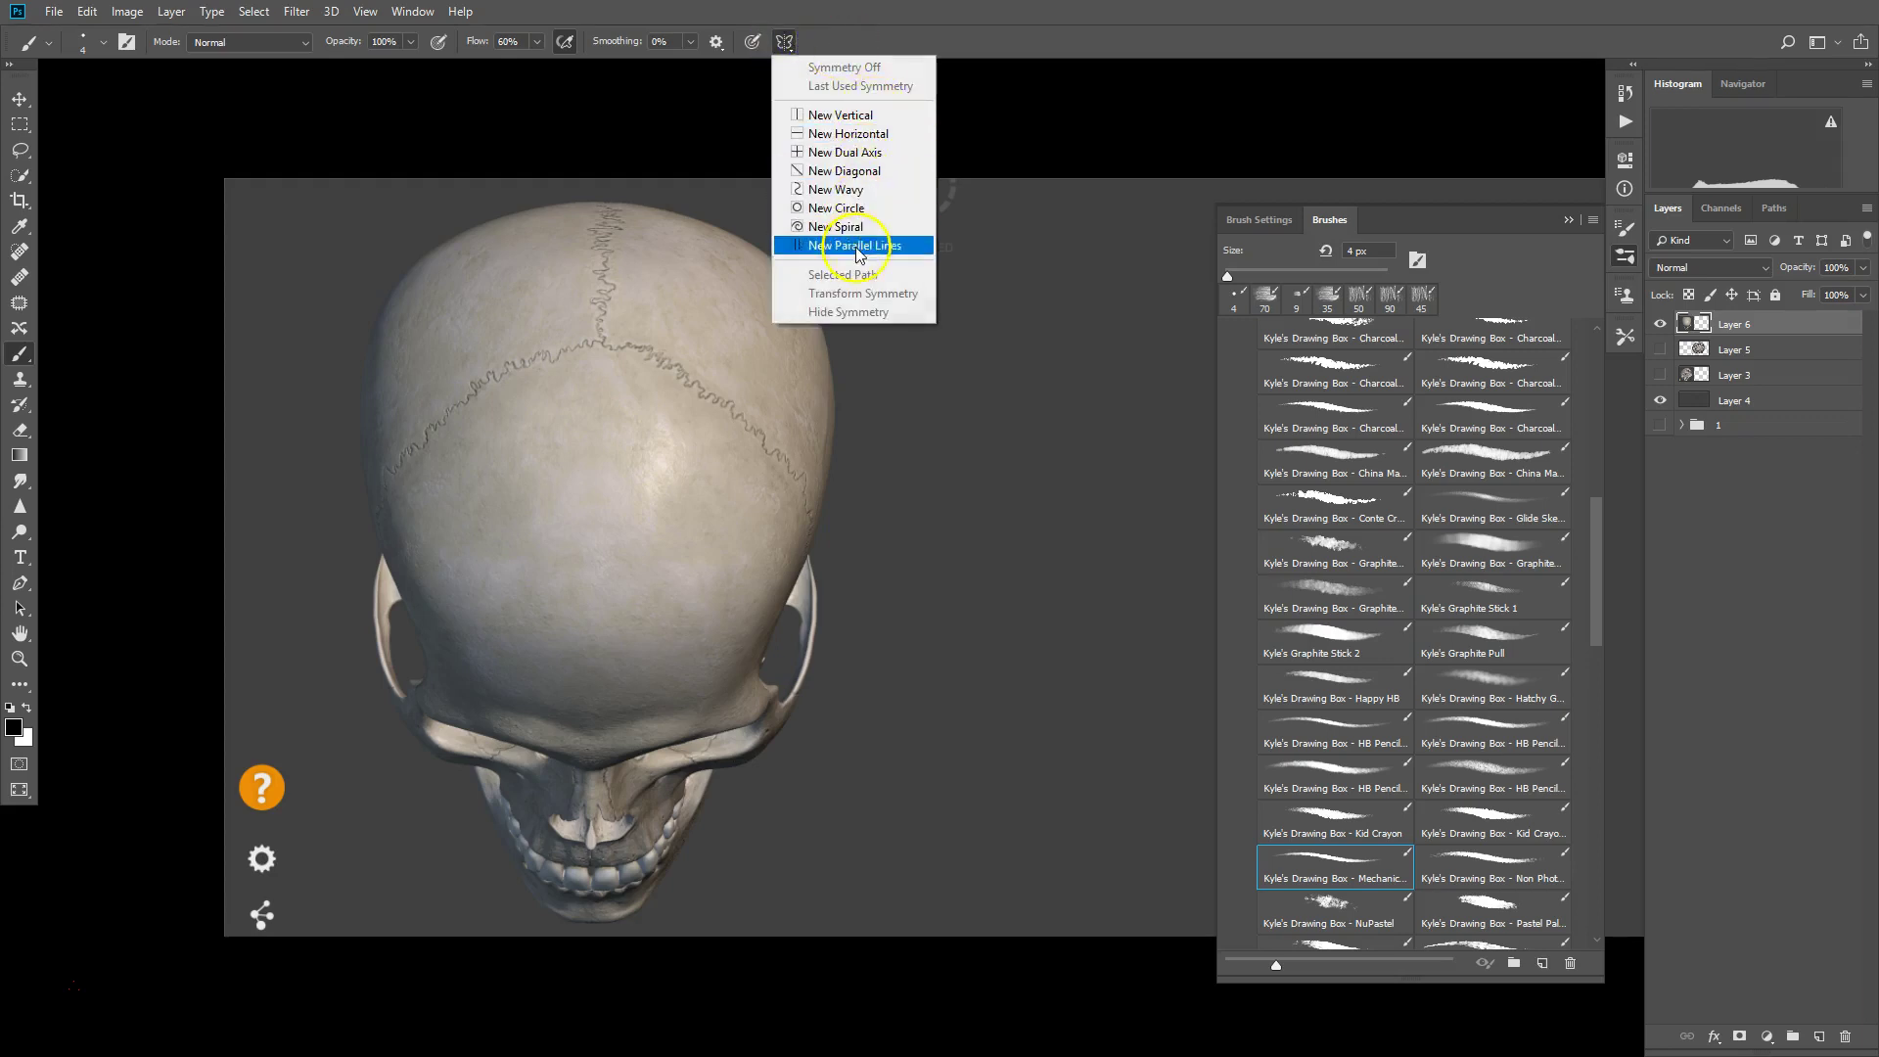
pyautogui.click(886, 115)
pyautogui.moveTo(993, 558)
pyautogui.mouseDown()
pyautogui.moveTo(1430, 538)
pyautogui.moveTo(1397, 558)
pyautogui.moveTo(674, 556)
pyautogui.mouseUp()
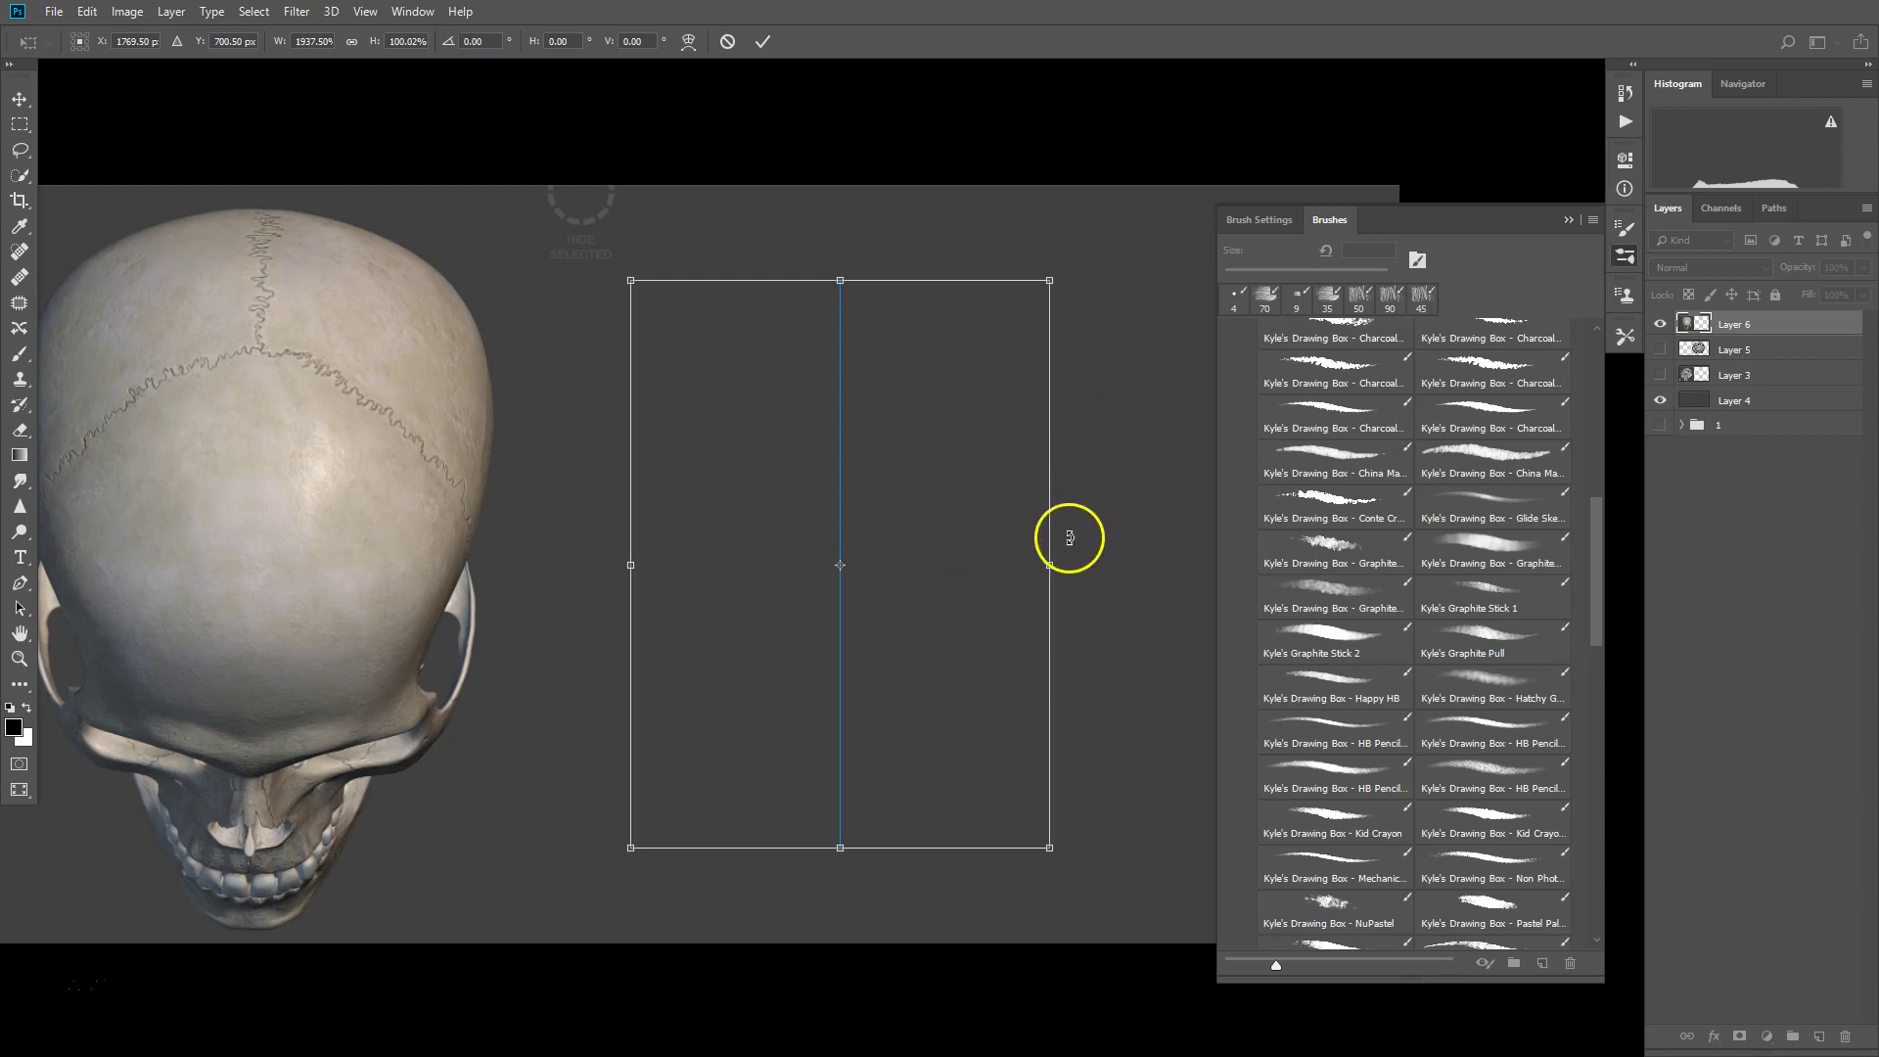
pyautogui.press('Return')
# Paint trial mirrored cranium outline strokes, then undo them with Ctrl+Alt+Z
pyautogui.moveTo(1050, 493)
pyautogui.mouseDown()
pyautogui.moveTo(957, 721)
pyautogui.moveTo(1013, 445)
pyautogui.moveTo(1063, 442)
pyautogui.mouseUp()
pyautogui.hotkey('ctrl', 'z')
pyautogui.hotkey('ctrl', 'z')
pyautogui.moveTo(783, 245)
pyautogui.mouseDown()
pyautogui.moveTo(747, 293)
pyautogui.moveTo(743, 546)
pyautogui.mouseUp()
pyautogui.moveTo(721, 483); pyautogui.dragTo(873, 241)
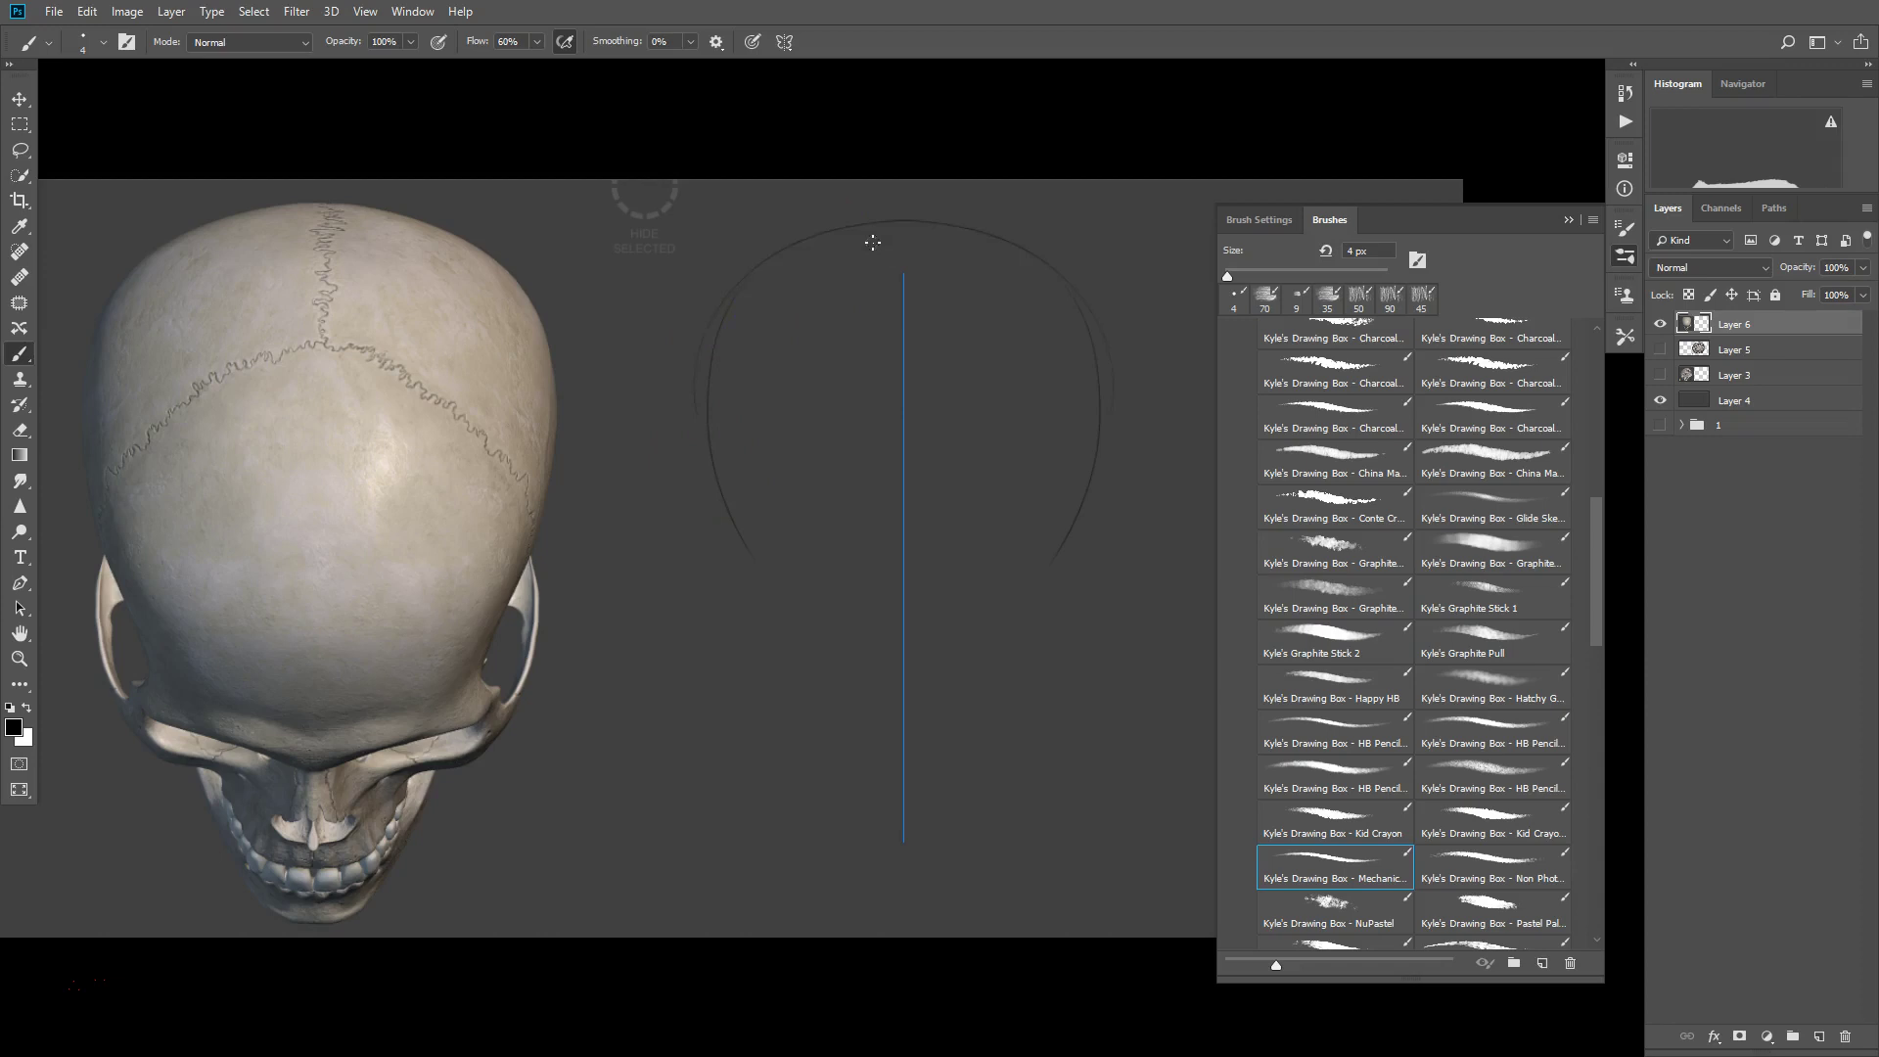
pyautogui.moveTo(808, 586); pyautogui.dragTo(821, 612)
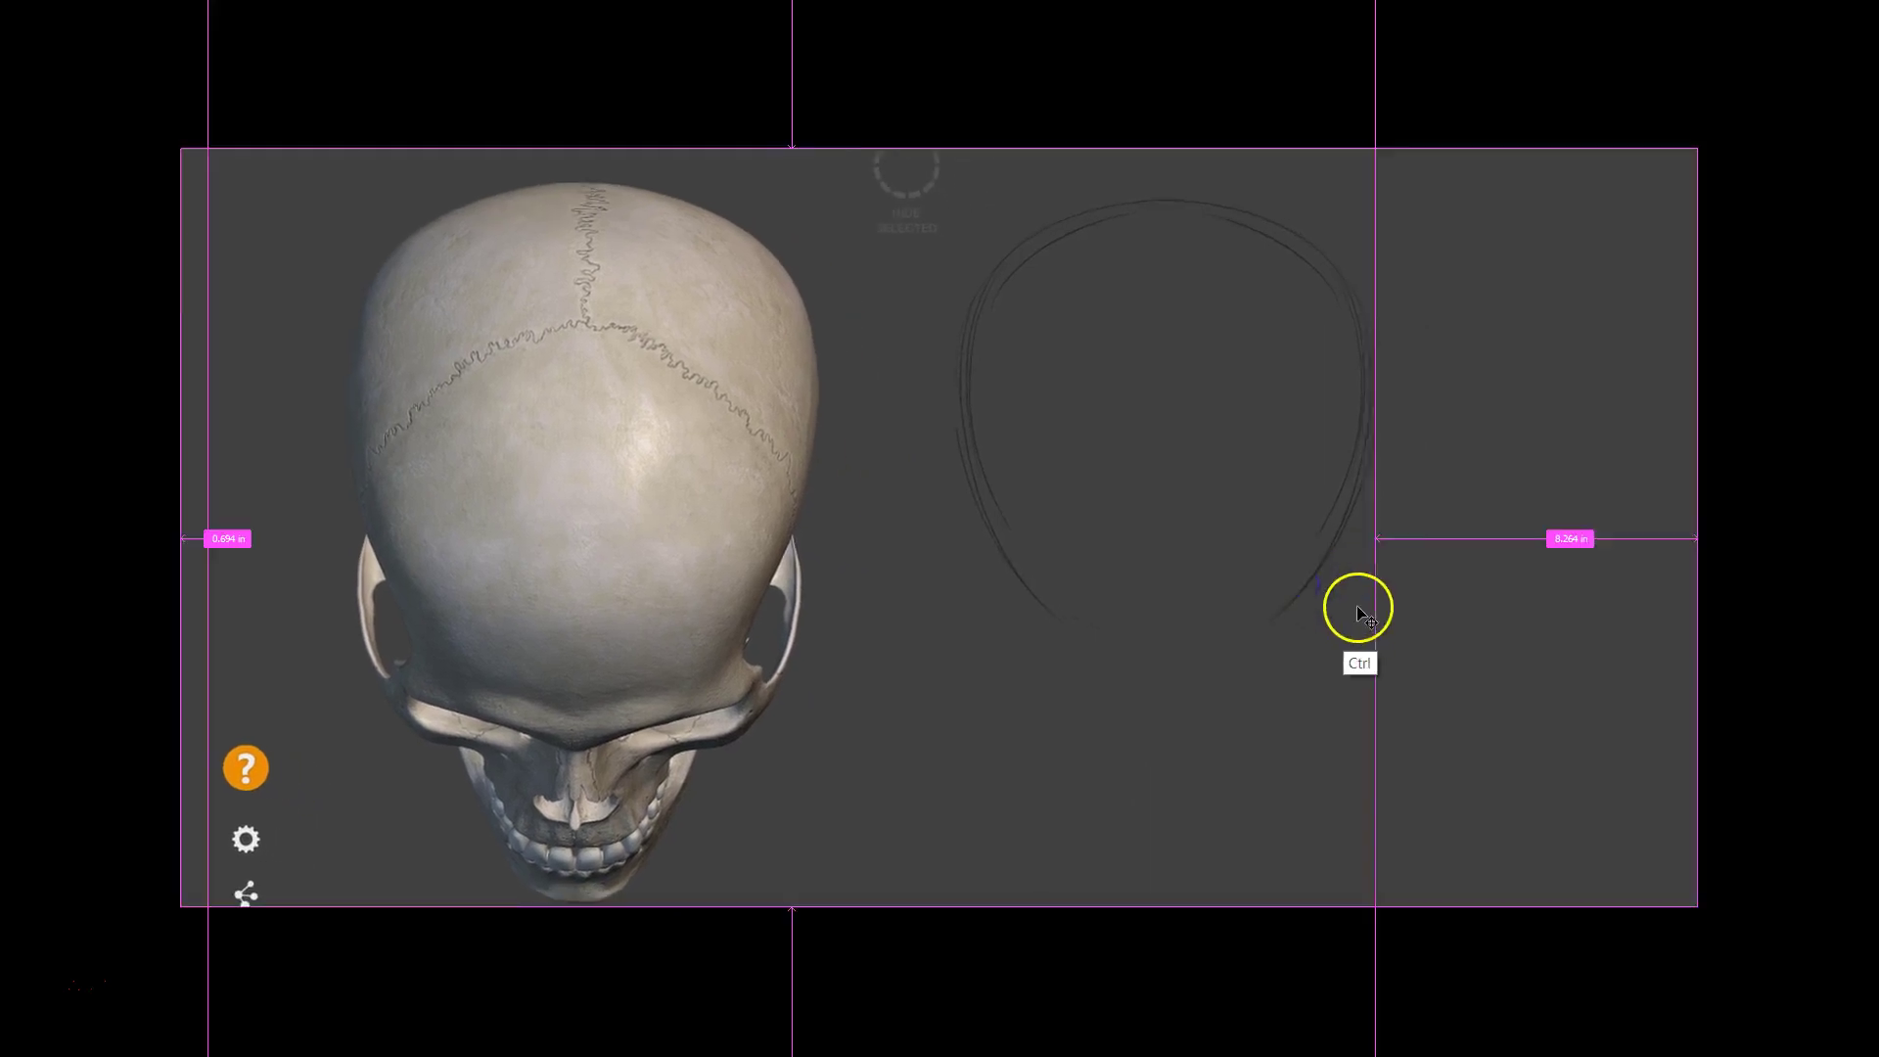
pyautogui.hotkey('ctrl', 'alt')
pyautogui.hotkey('ctrl', 'alt', 'z')
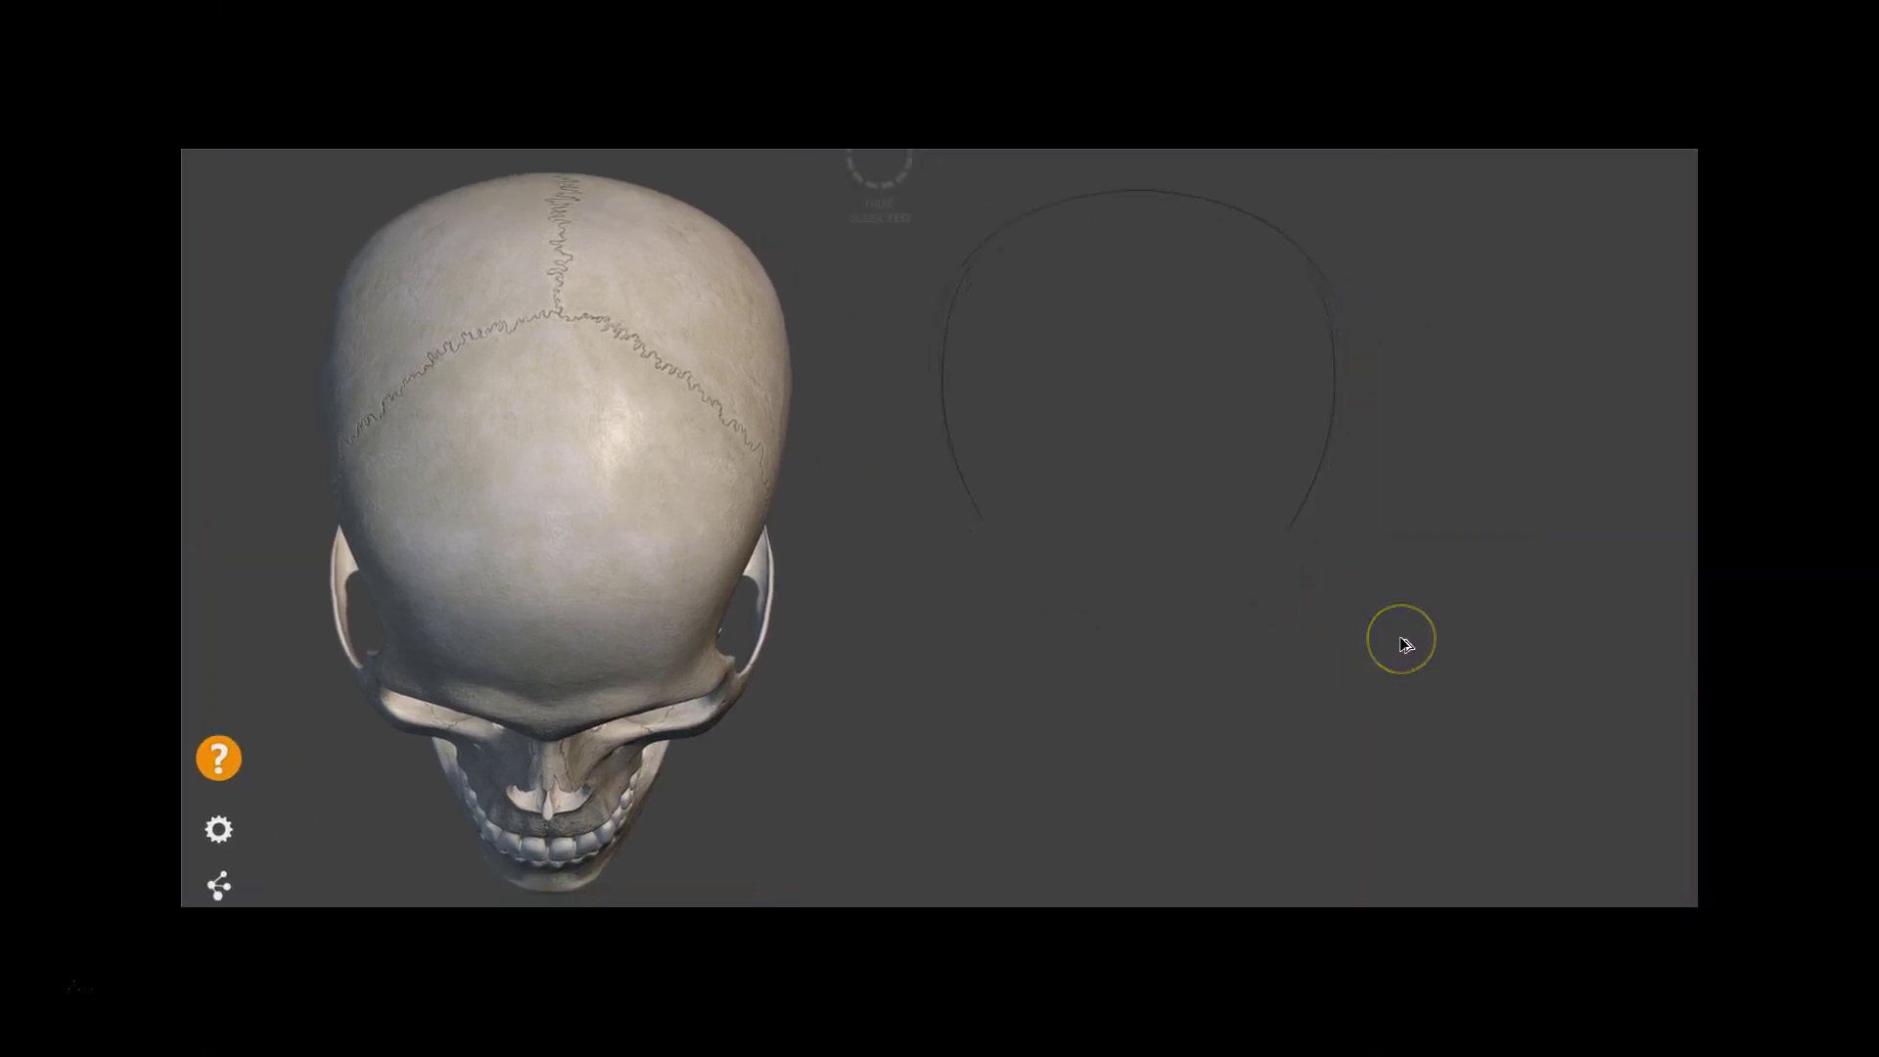
# Add a new empty layer, choose the Kid Crayon brush, and undo a mirrored test stroke
pyautogui.press('f')
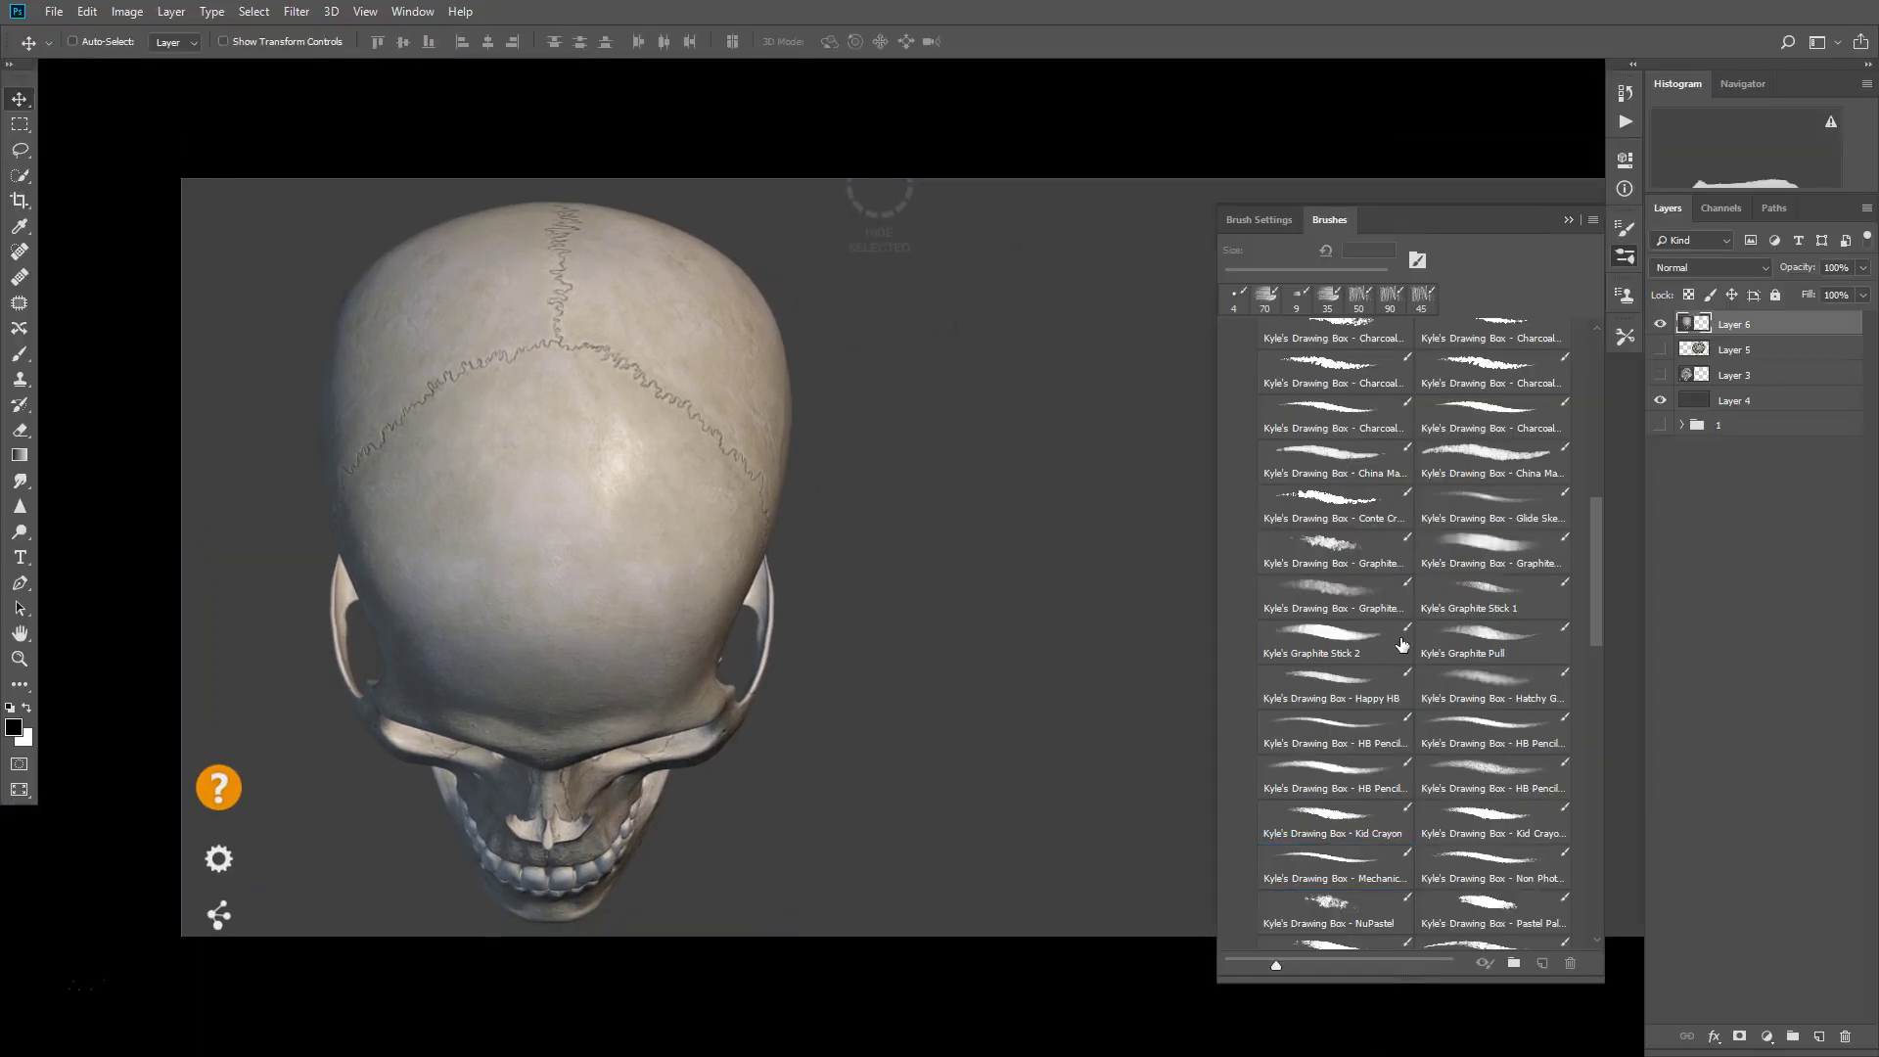
pyautogui.click(1819, 1036)
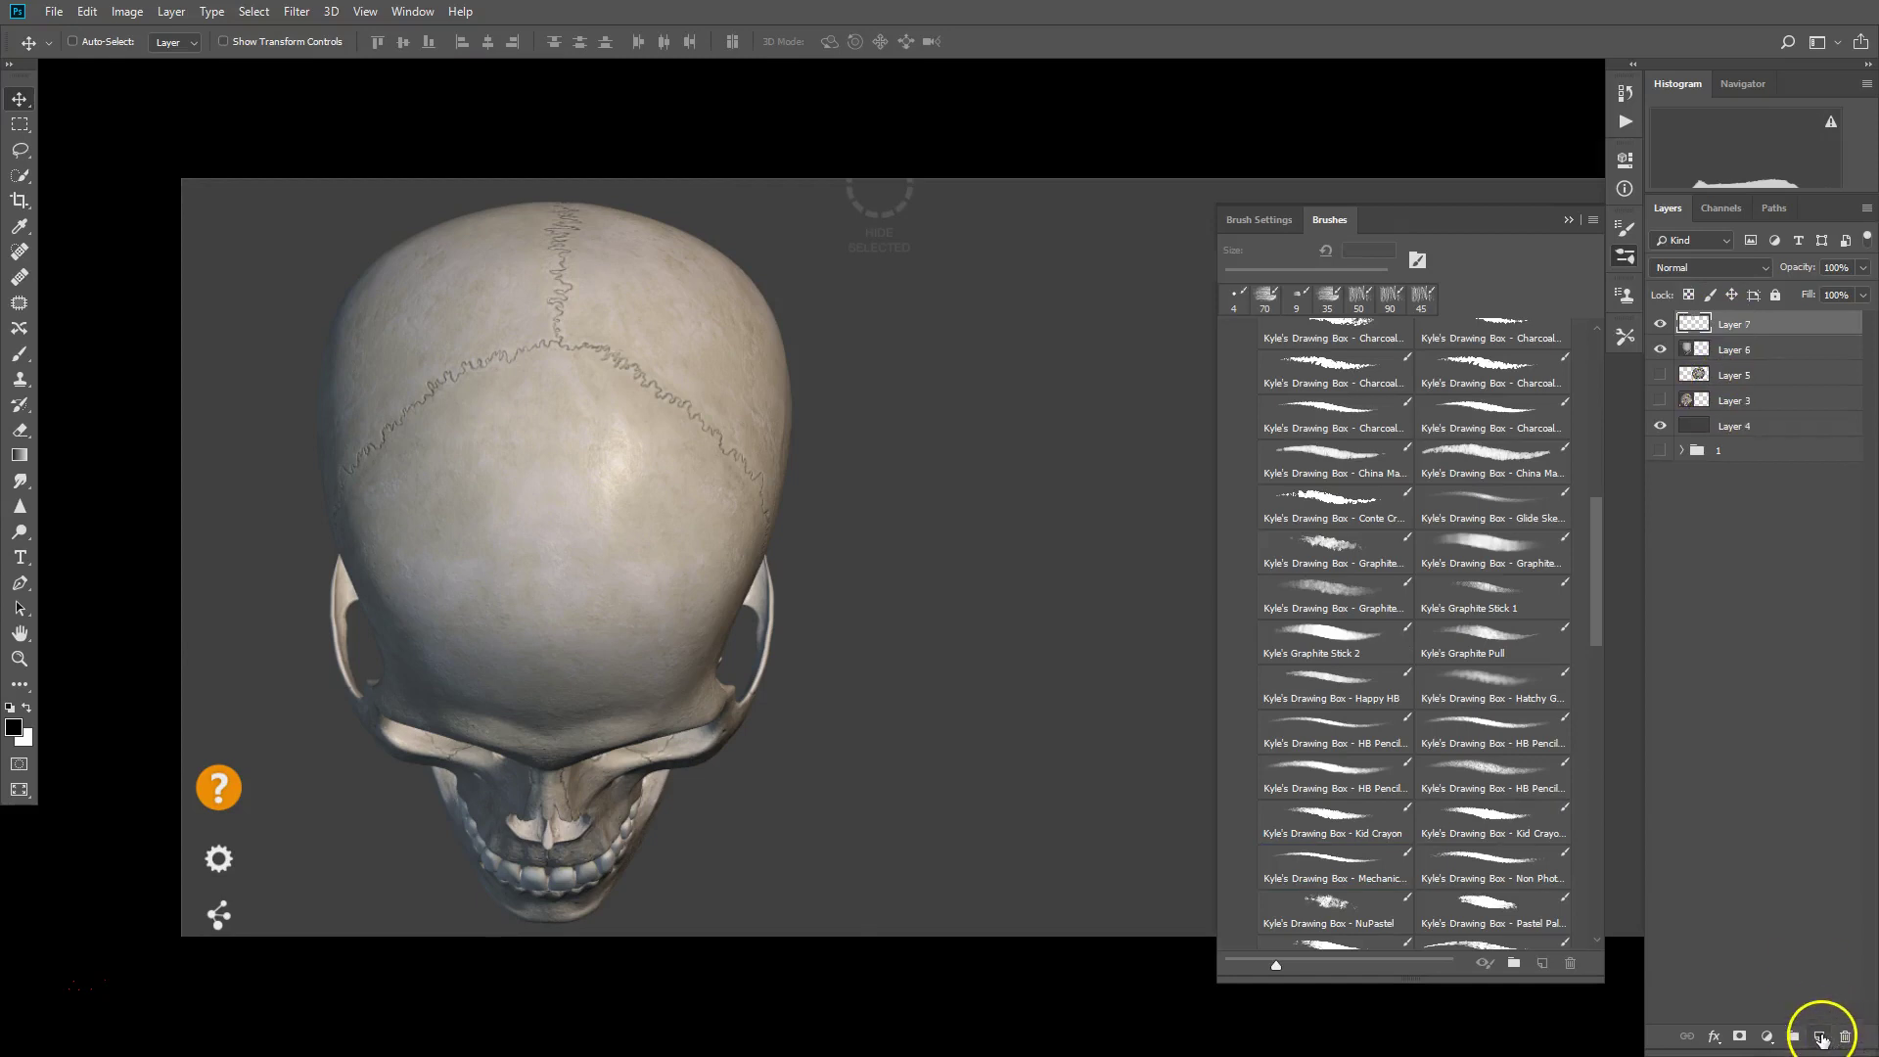
pyautogui.click(1510, 818)
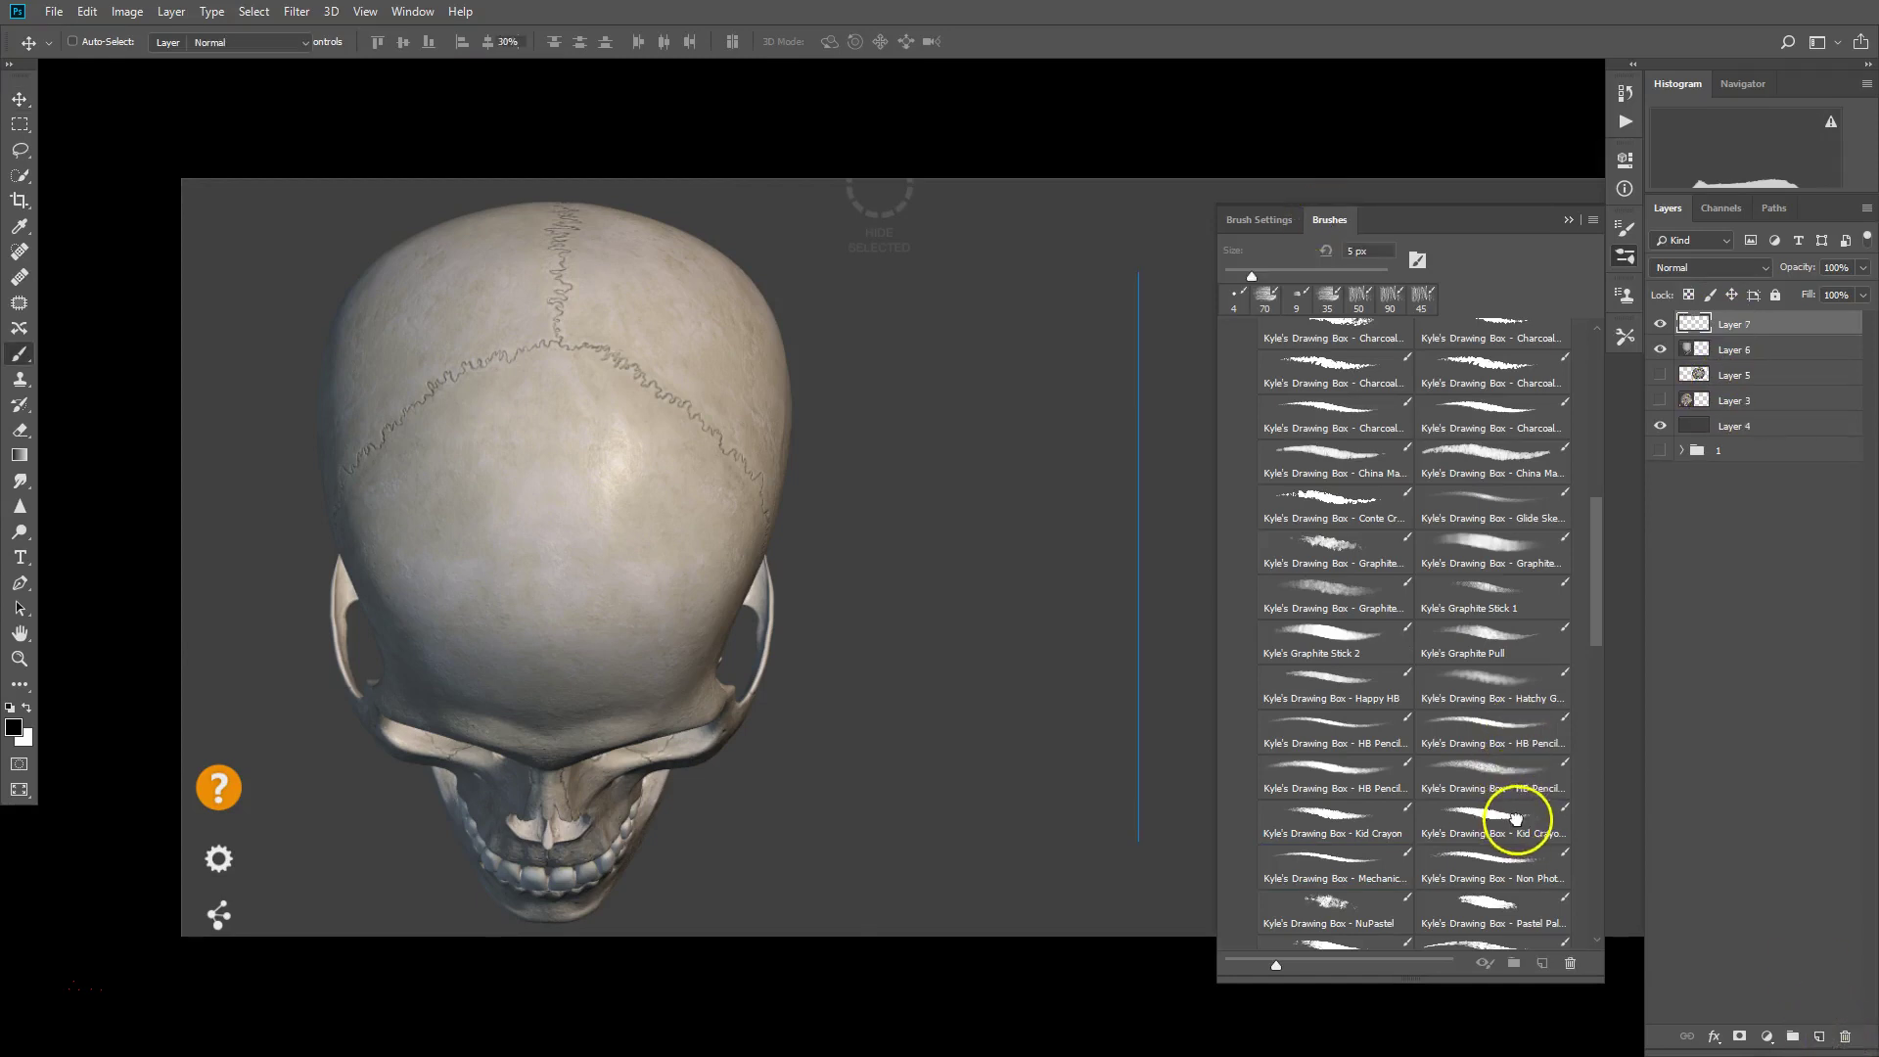
pyautogui.moveTo(1045, 427); pyautogui.dragTo(974, 748)
pyautogui.press('Tab')
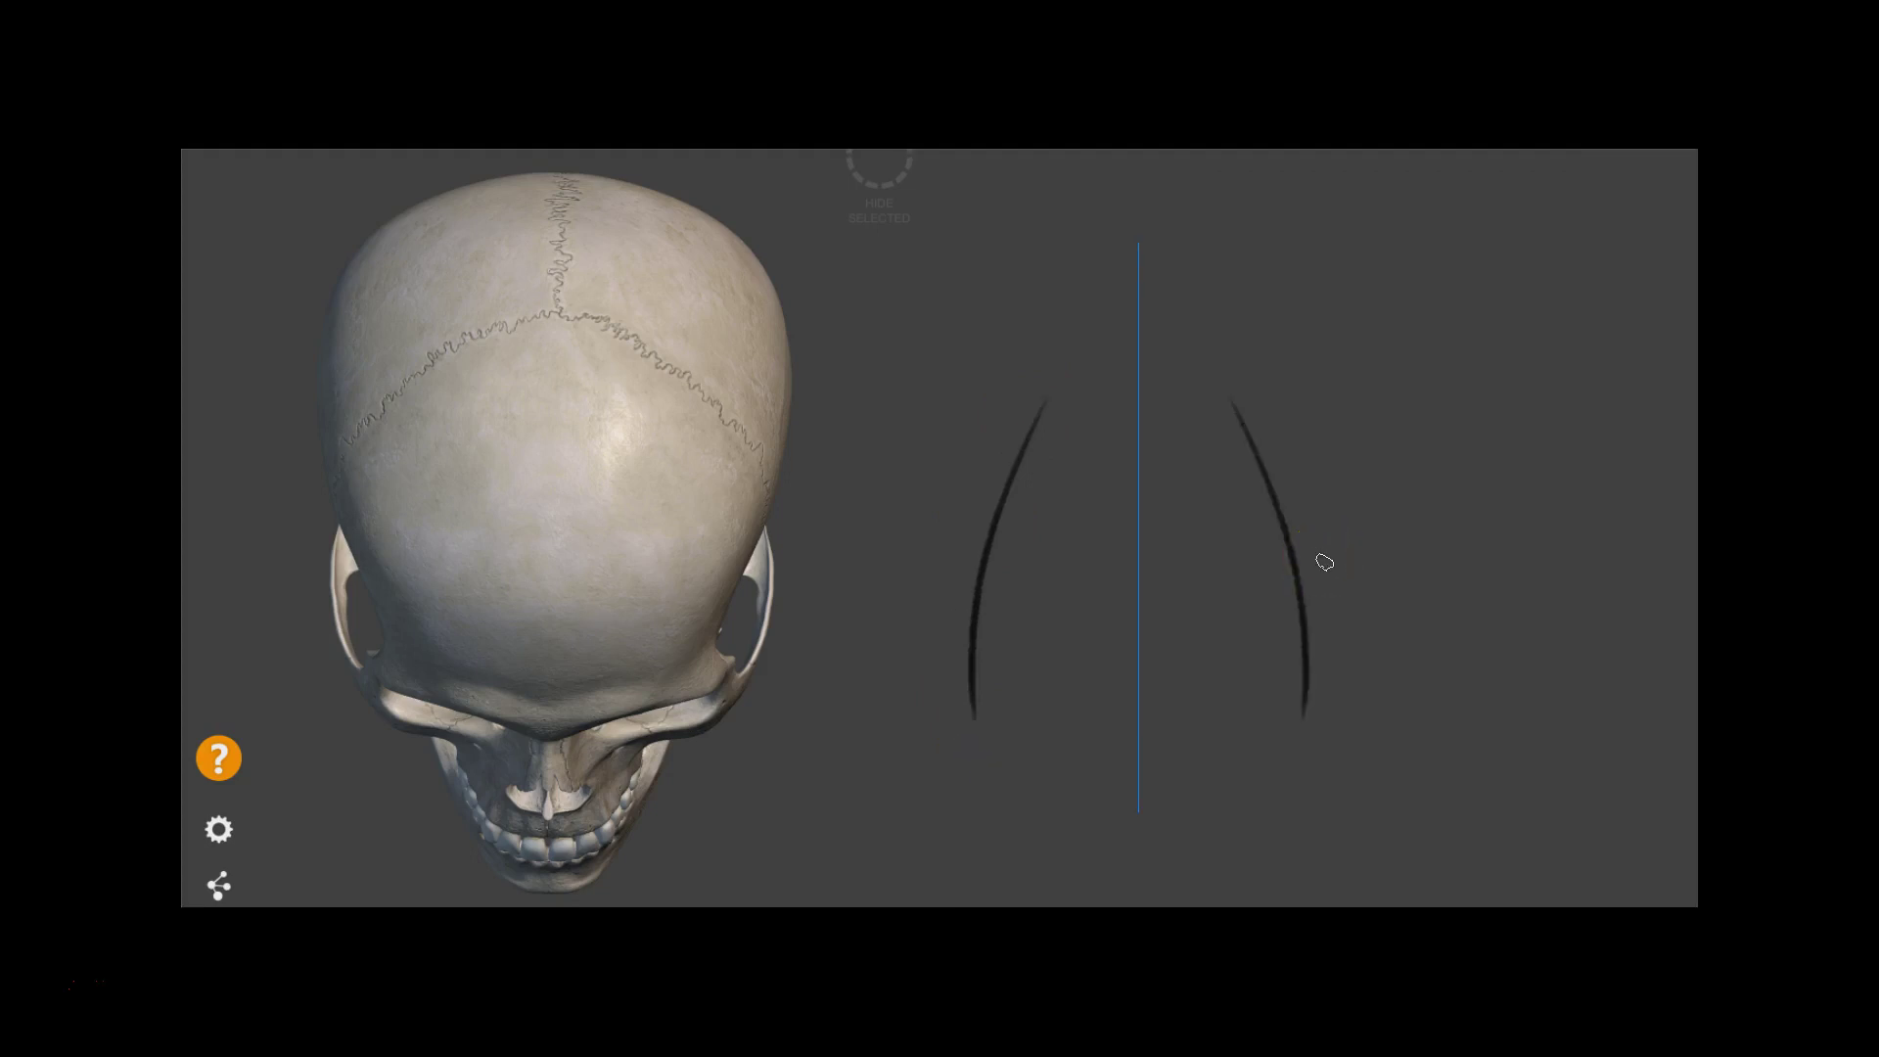
pyautogui.hotkey('ctrl', 'z')
# Move the vertical symmetry axis right onto the blank area and extend it full height
pyautogui.press('v')
pyautogui.press('Tab')
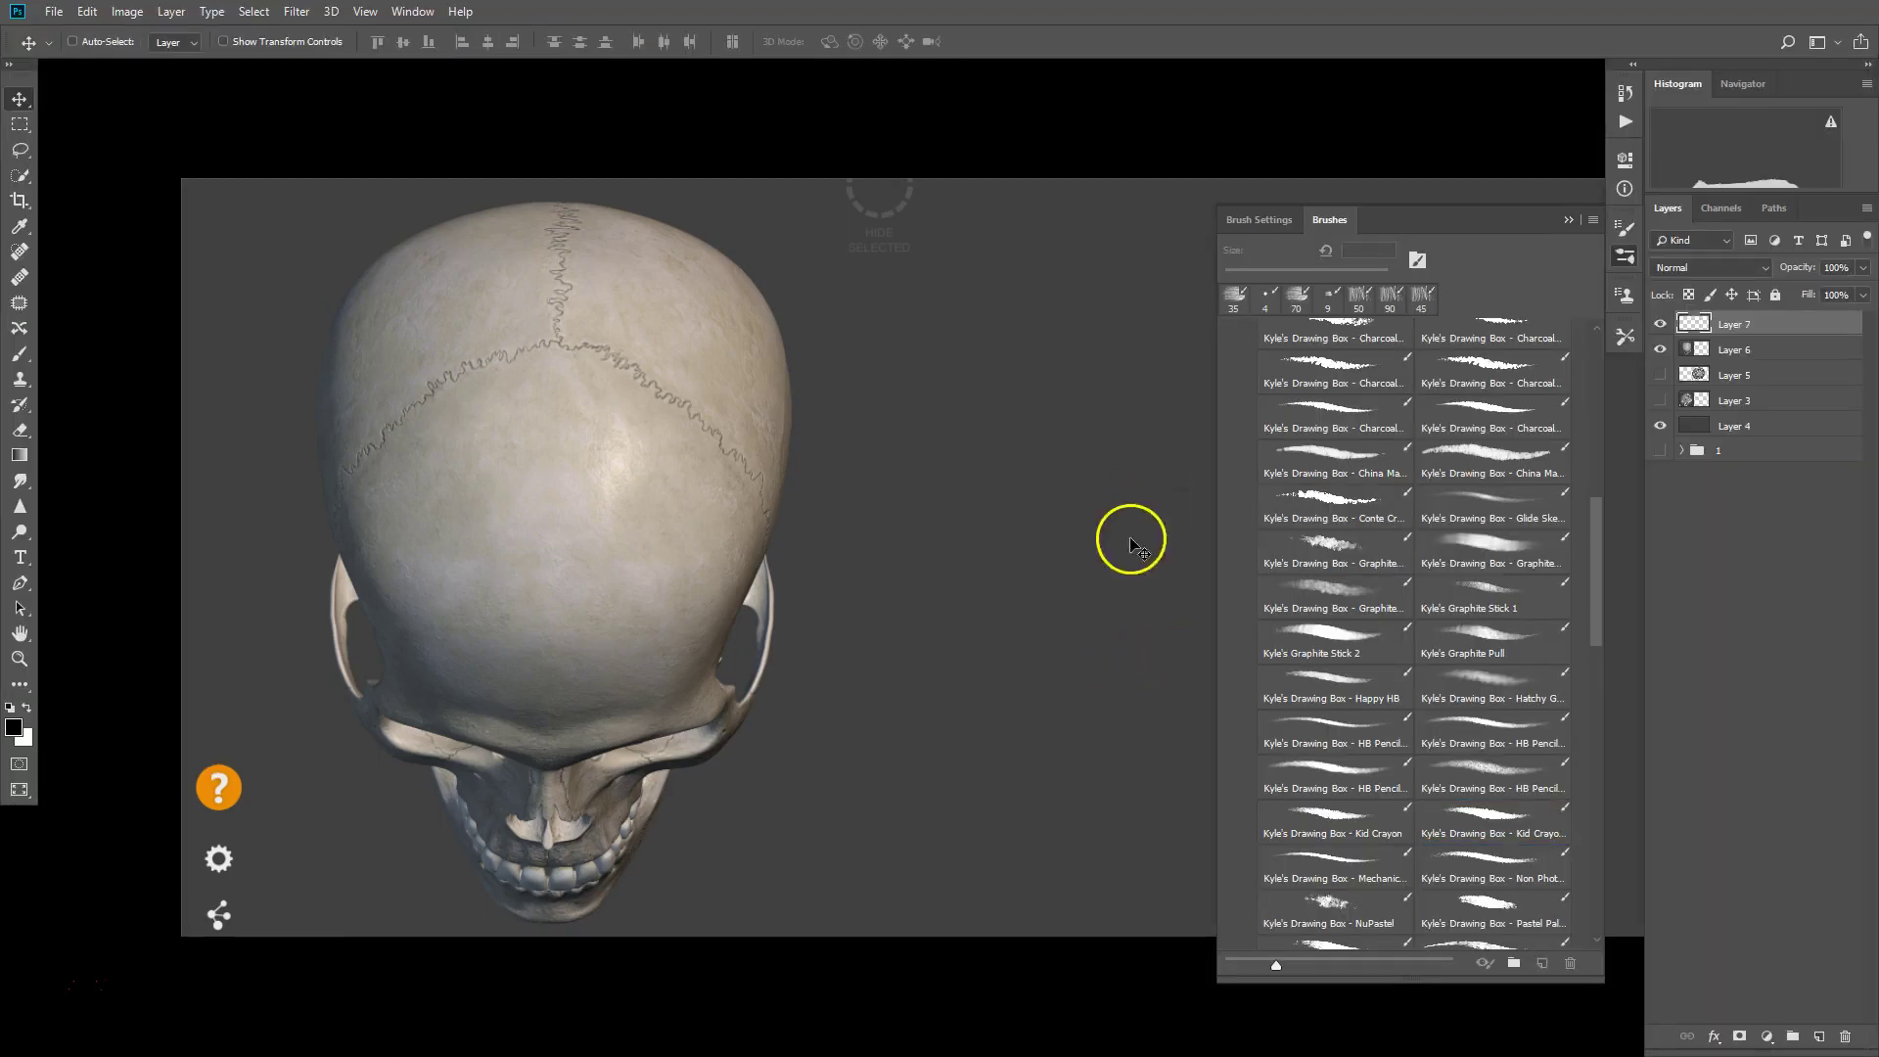
pyautogui.press('Tab')
pyautogui.press('b')
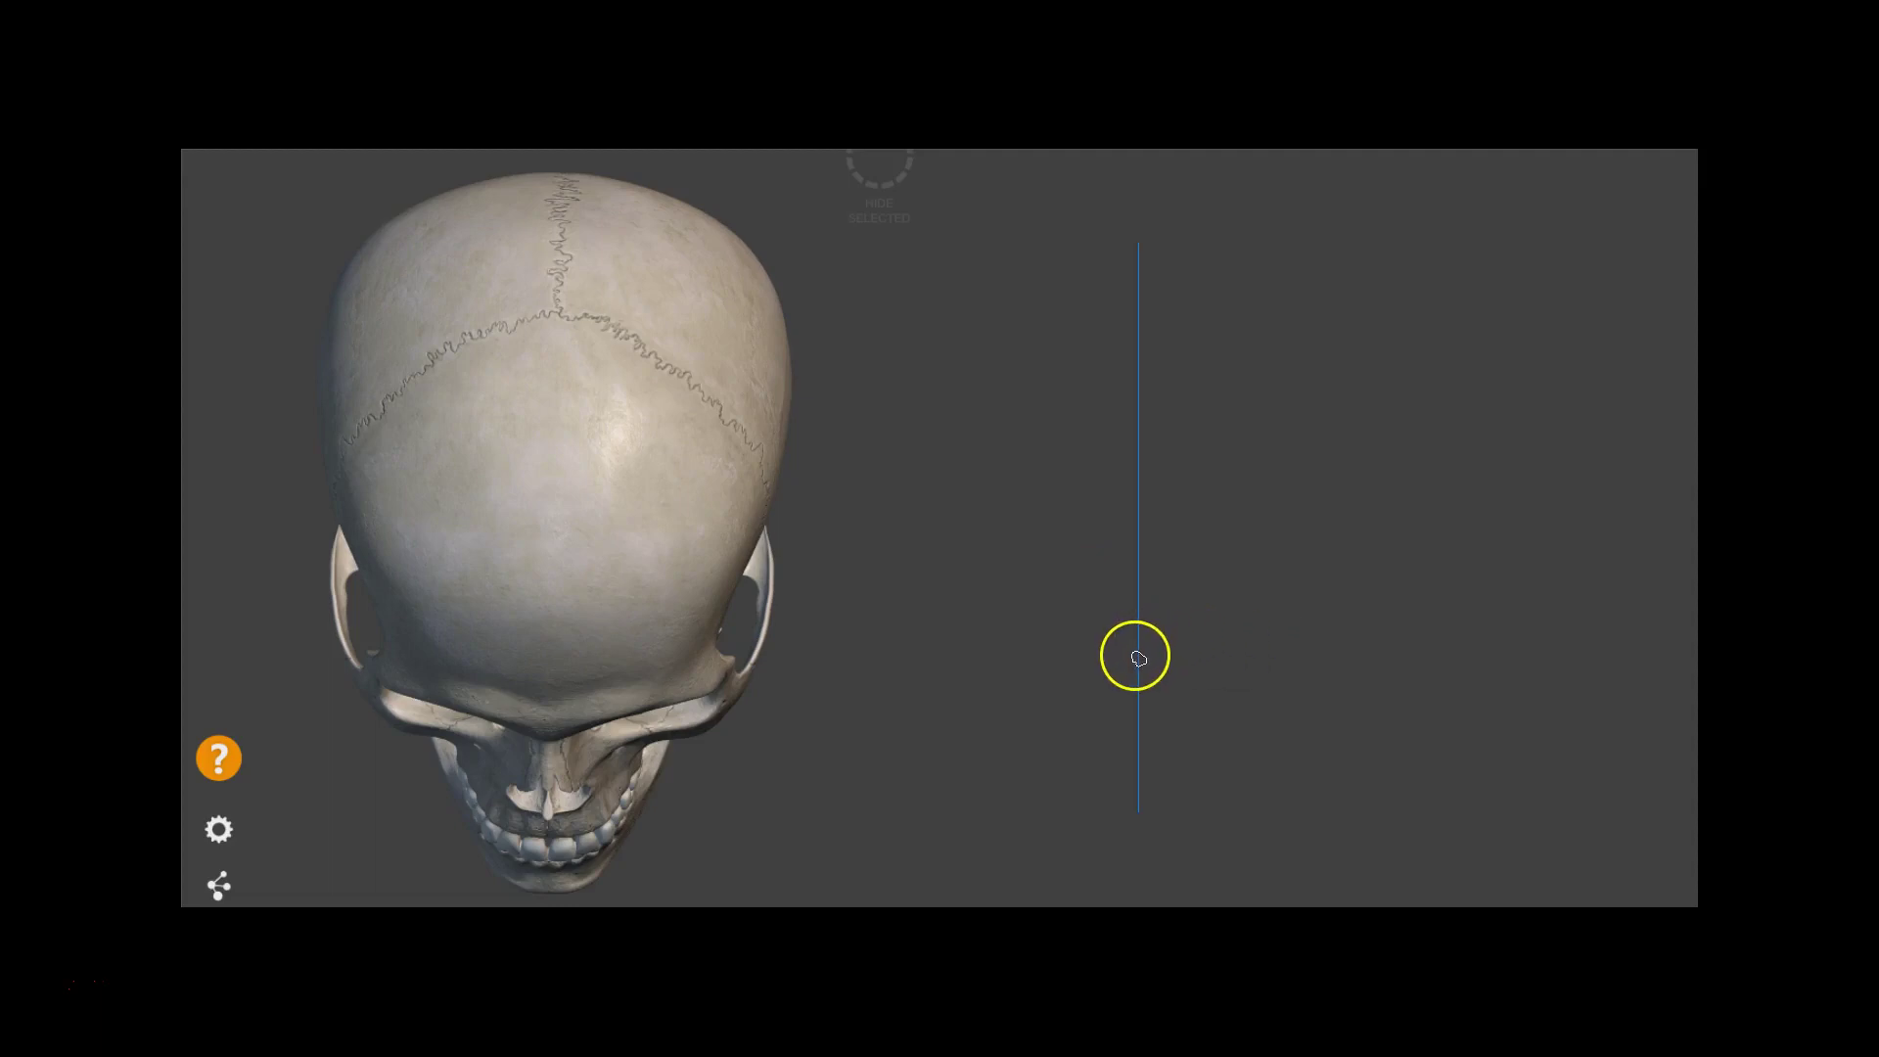
pyautogui.press('Tab')
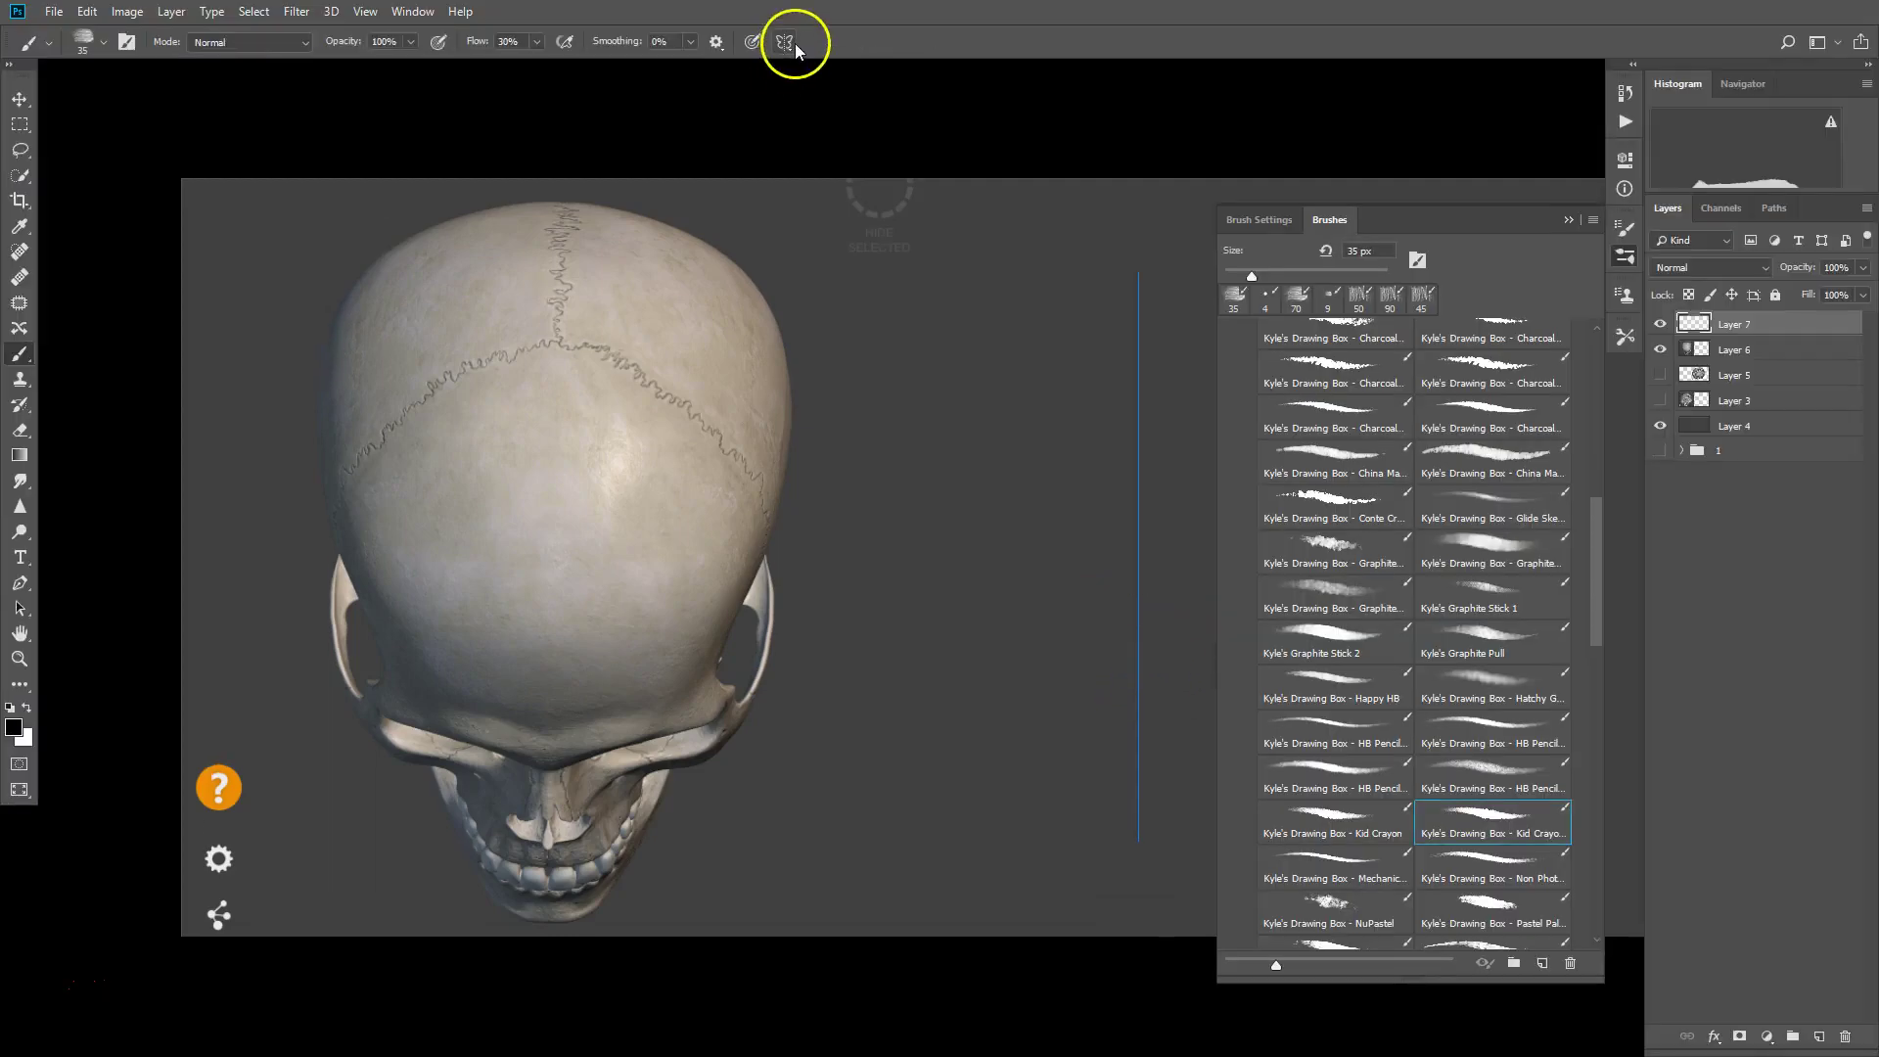
pyautogui.press('ctrl')
pyautogui.moveTo(1139, 686); pyautogui.dragTo(1171, 680)
pyautogui.press('Tab')
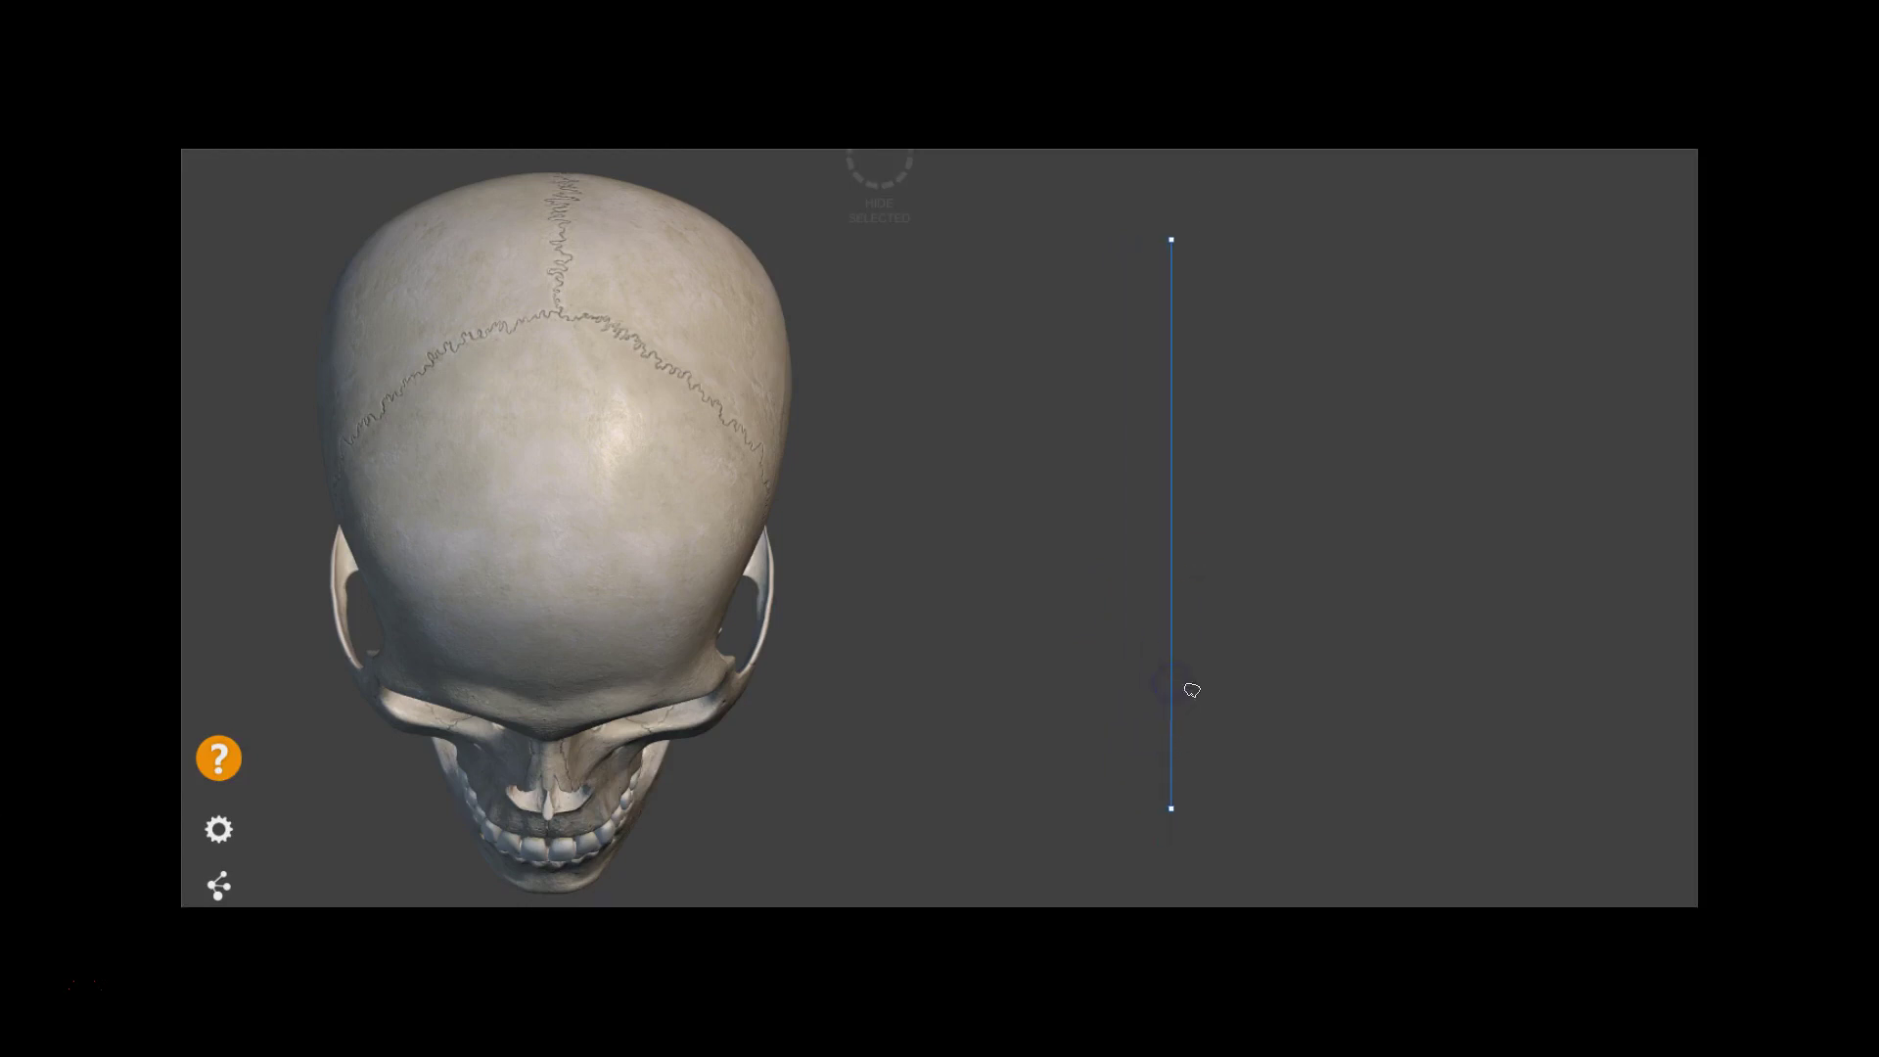
pyautogui.moveTo(1173, 686); pyautogui.dragTo(1224, 686)
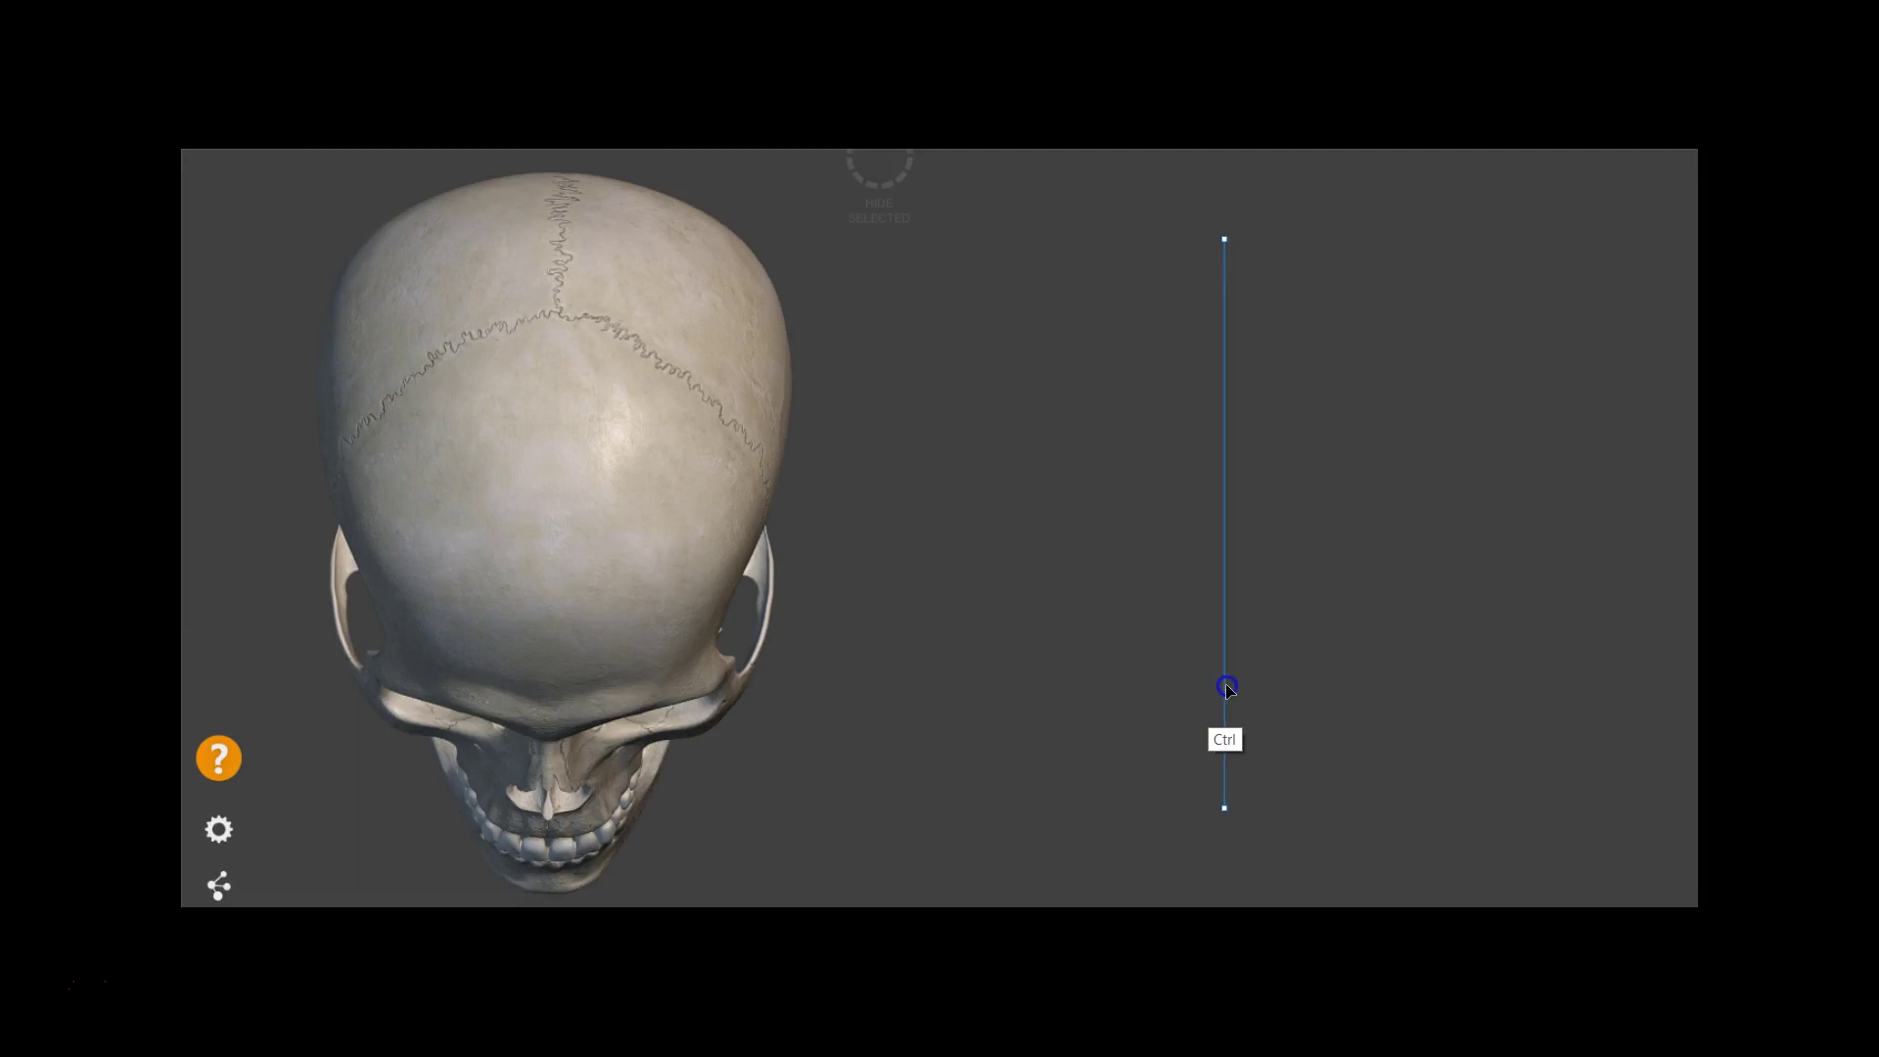
pyautogui.moveTo(1222, 242); pyautogui.dragTo(1228, 194)
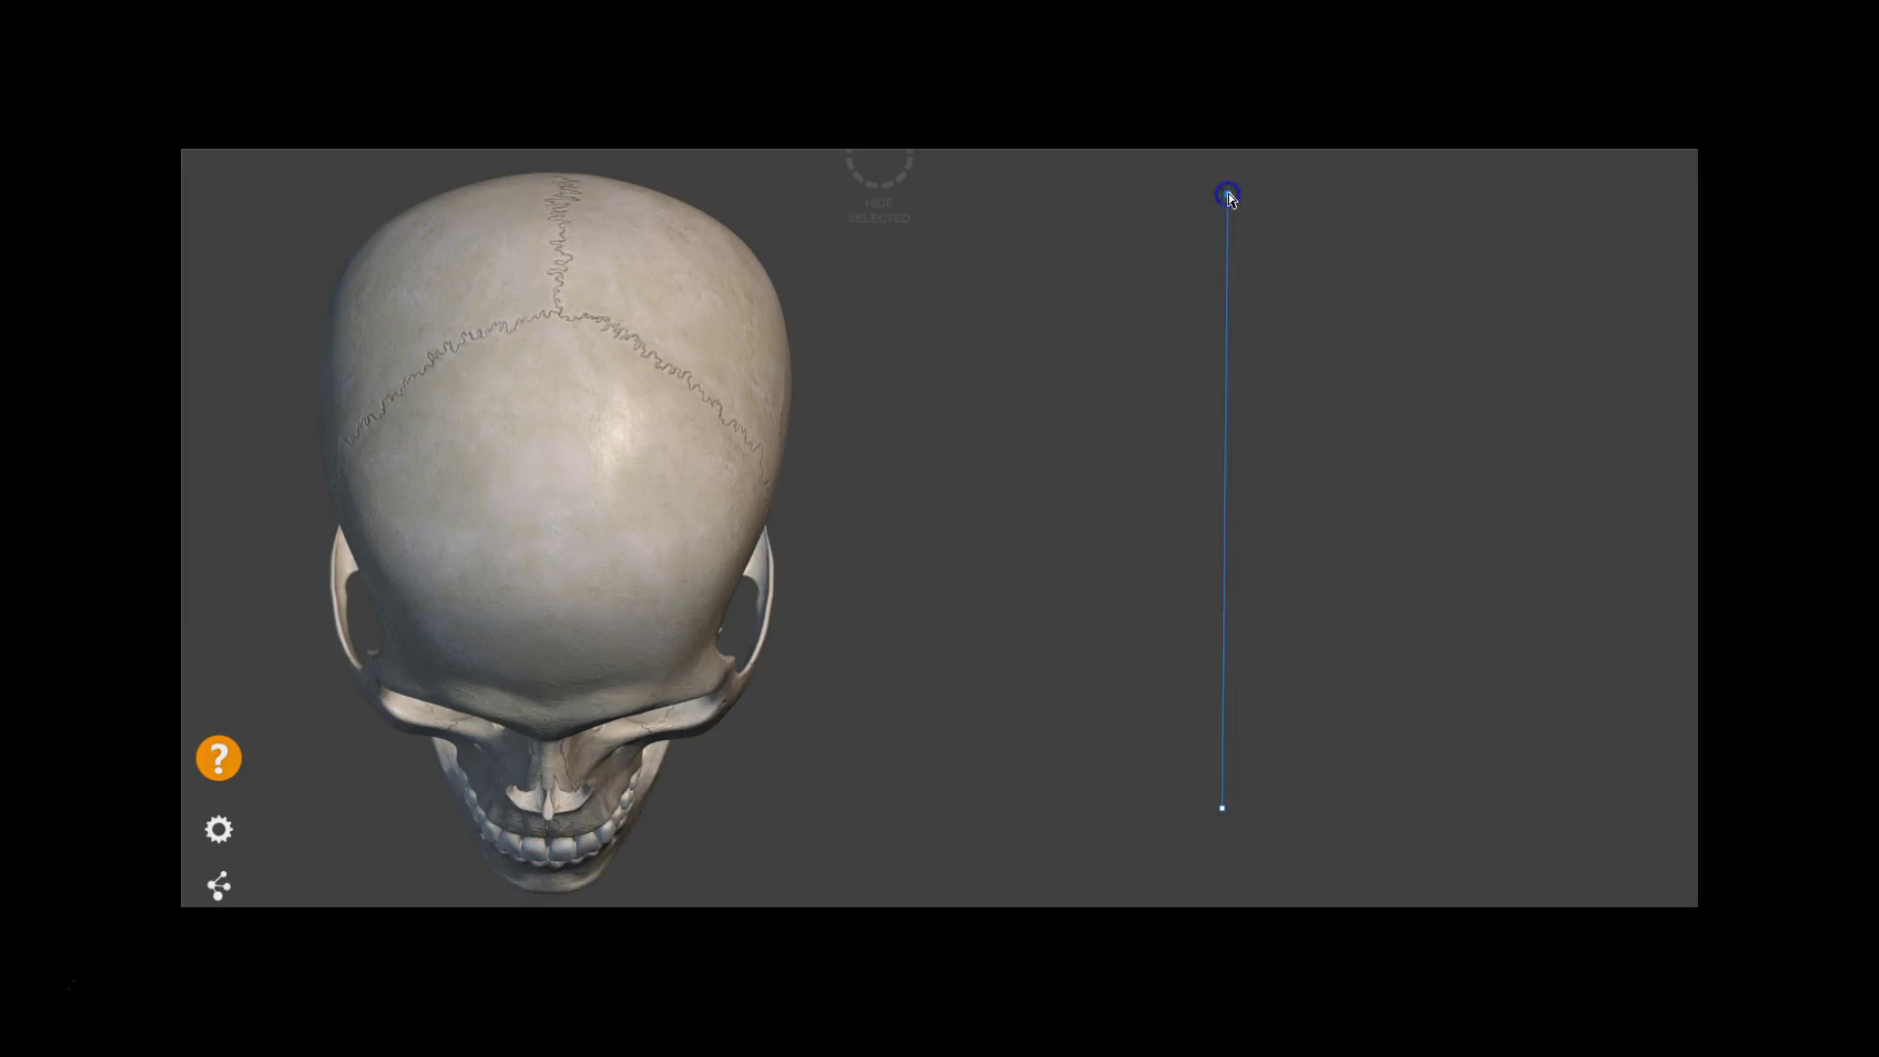
pyautogui.moveTo(1223, 809)
pyautogui.mouseDown()
pyautogui.moveTo(1223, 830)
pyautogui.moveTo(712, 698)
pyautogui.moveTo(1265, 868)
pyautogui.moveTo(1237, 888)
pyautogui.mouseUp()
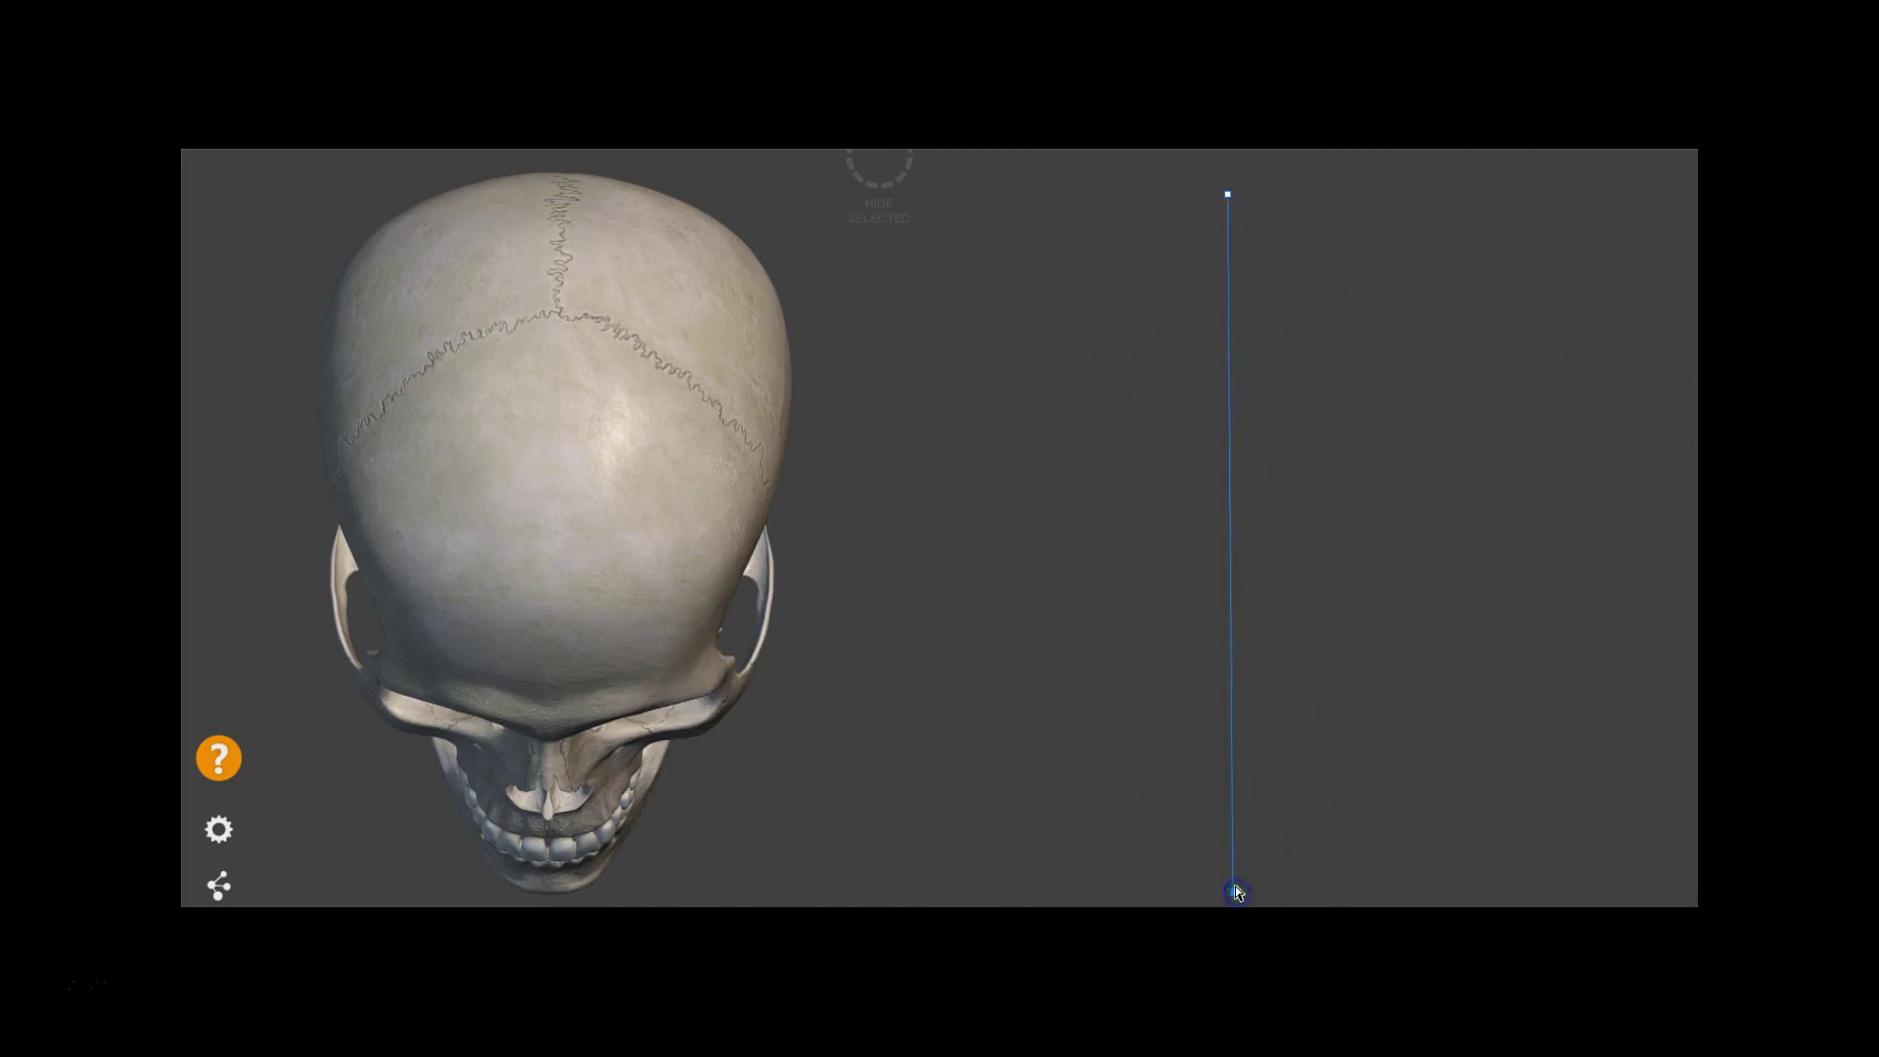
pyautogui.click(1229, 182)
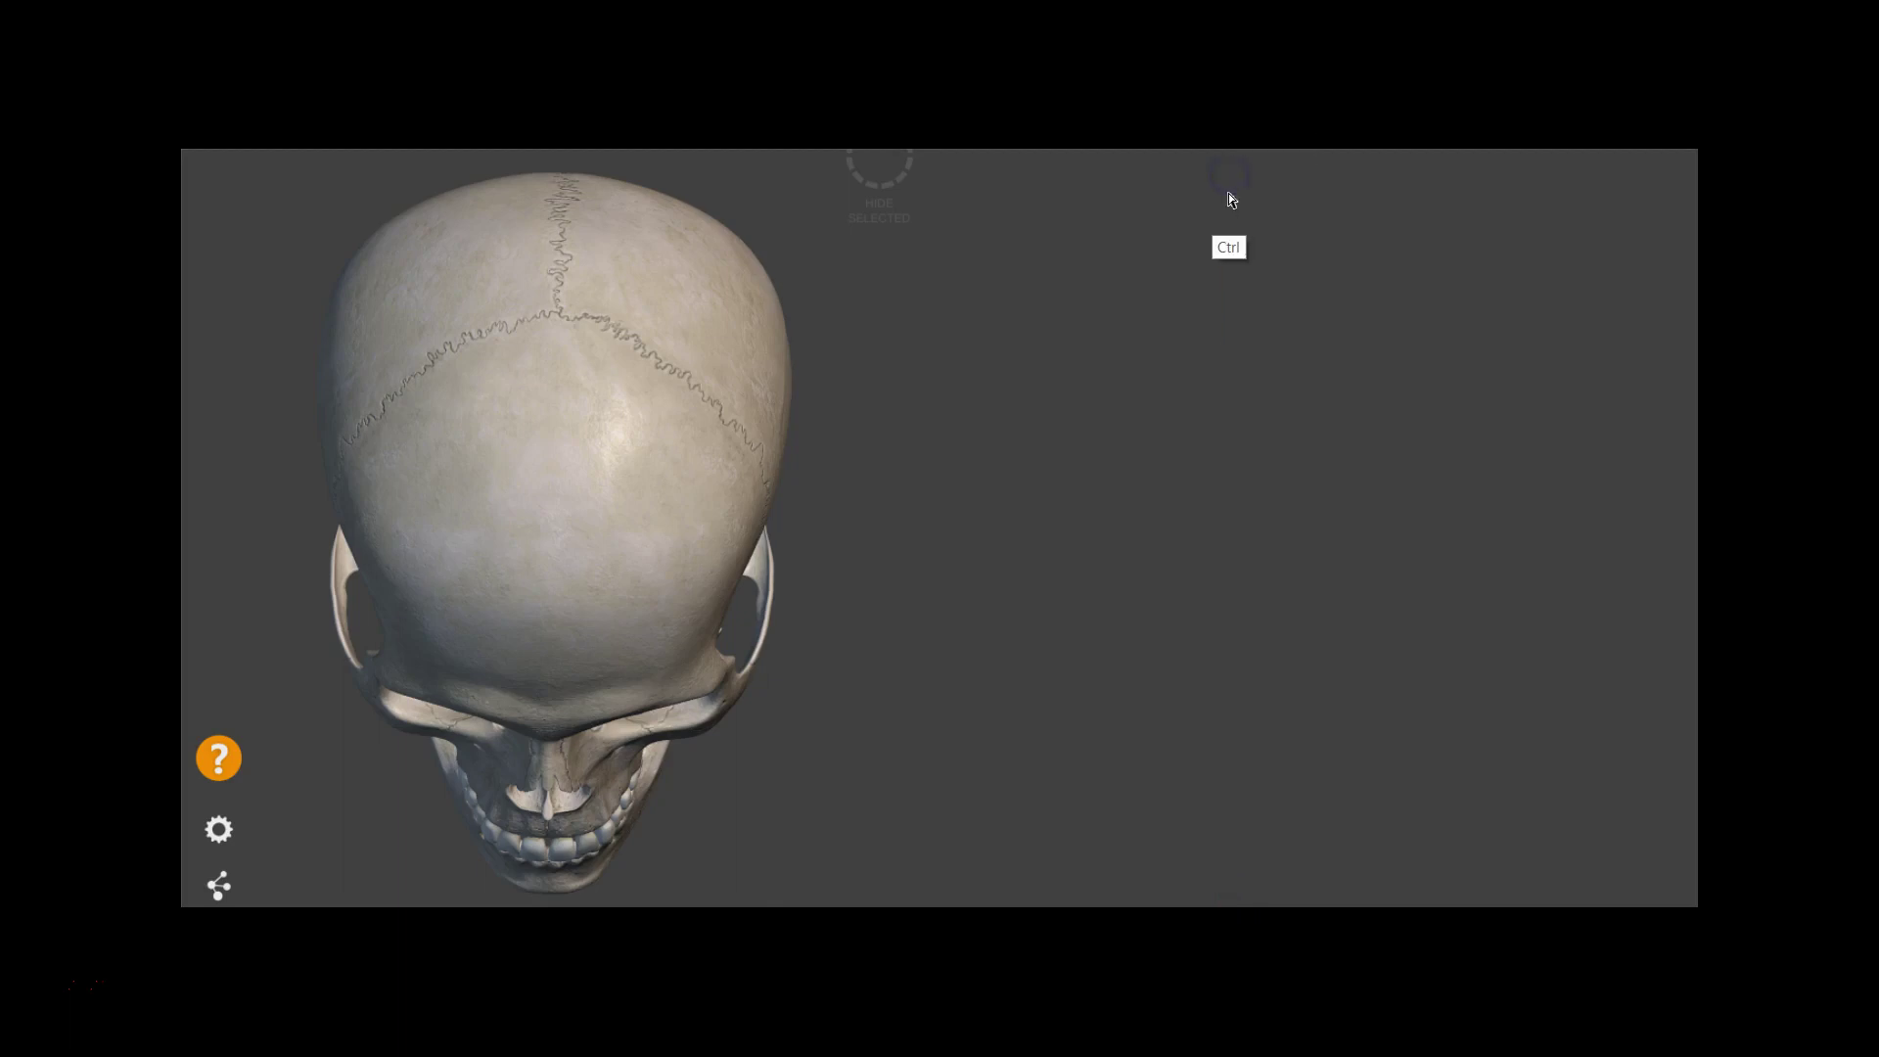
pyautogui.keyDown('ctrl'); pyautogui.click(1228, 387); pyautogui.keyUp('ctrl')
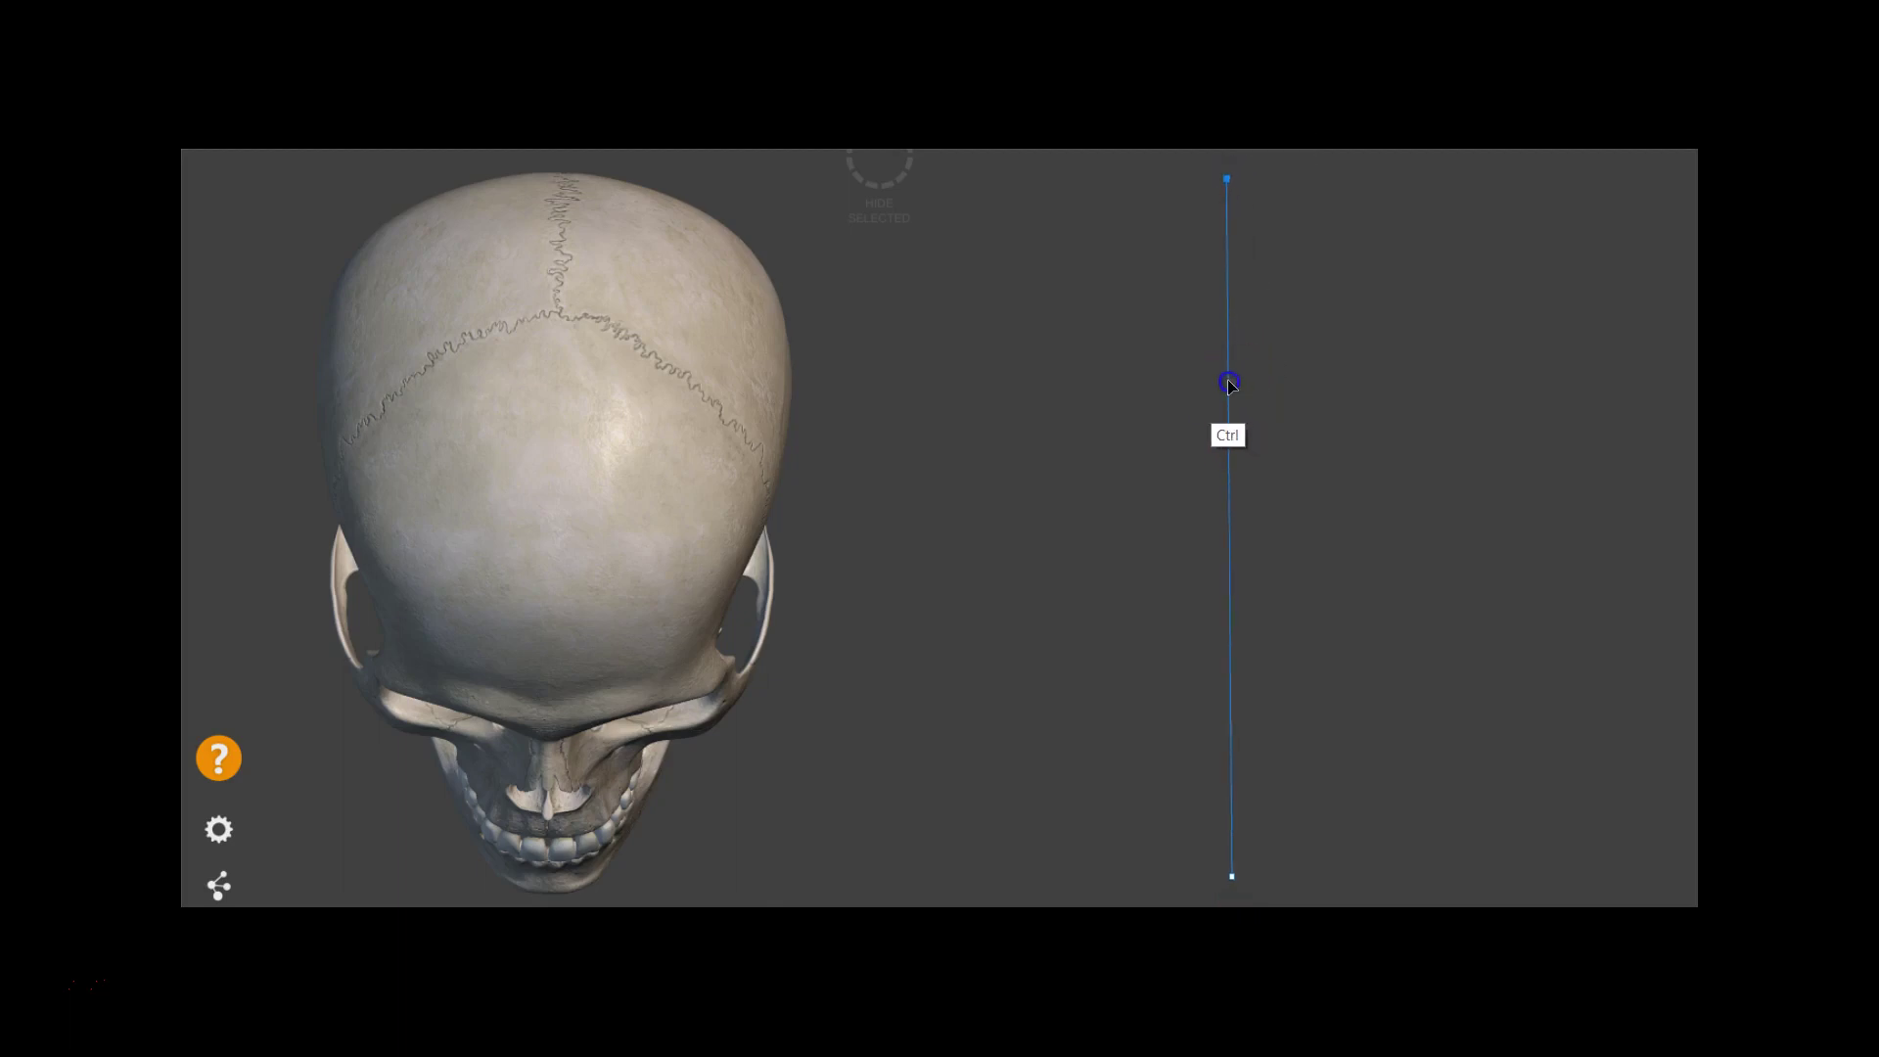
# Sketch the mirrored top arc, head sides, lower arc and chin of the cranium
pyautogui.moveTo(1231, 385); pyautogui.dragTo(1227, 381)
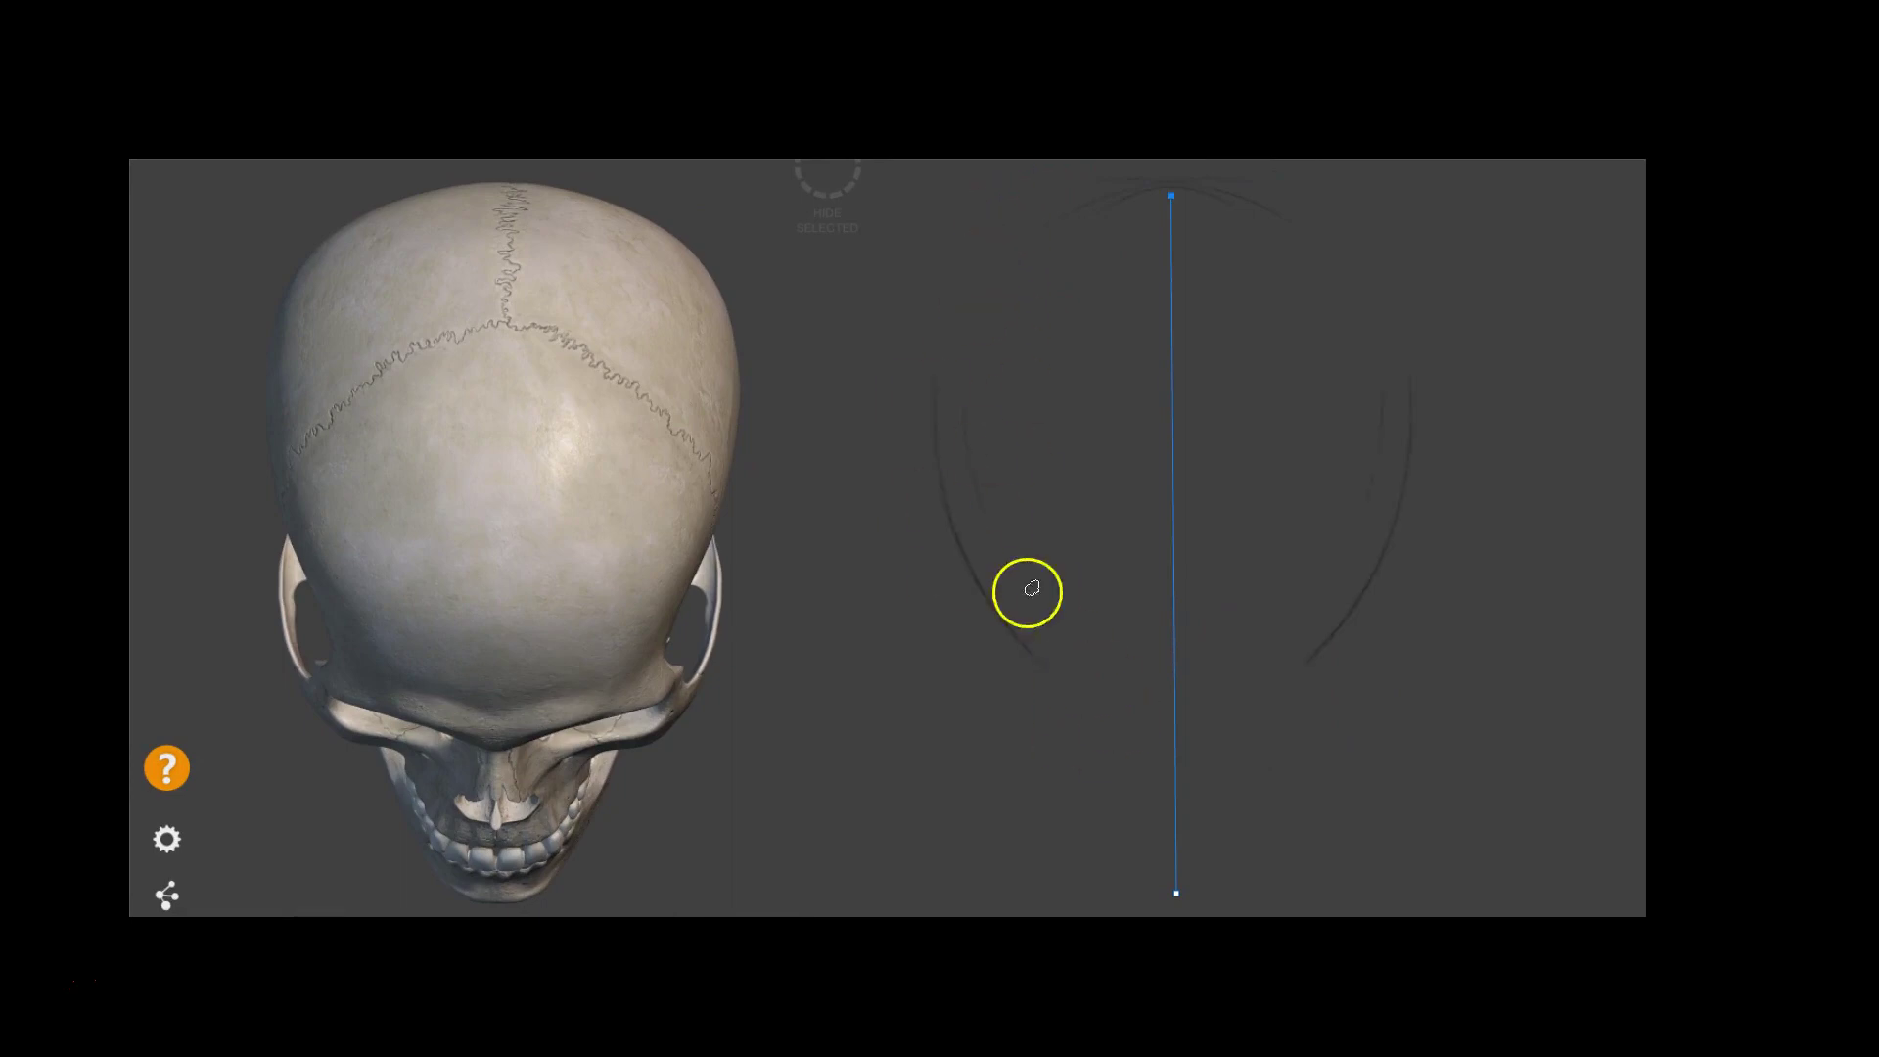
pyautogui.moveTo(1328, 227); pyautogui.dragTo(962, 236)
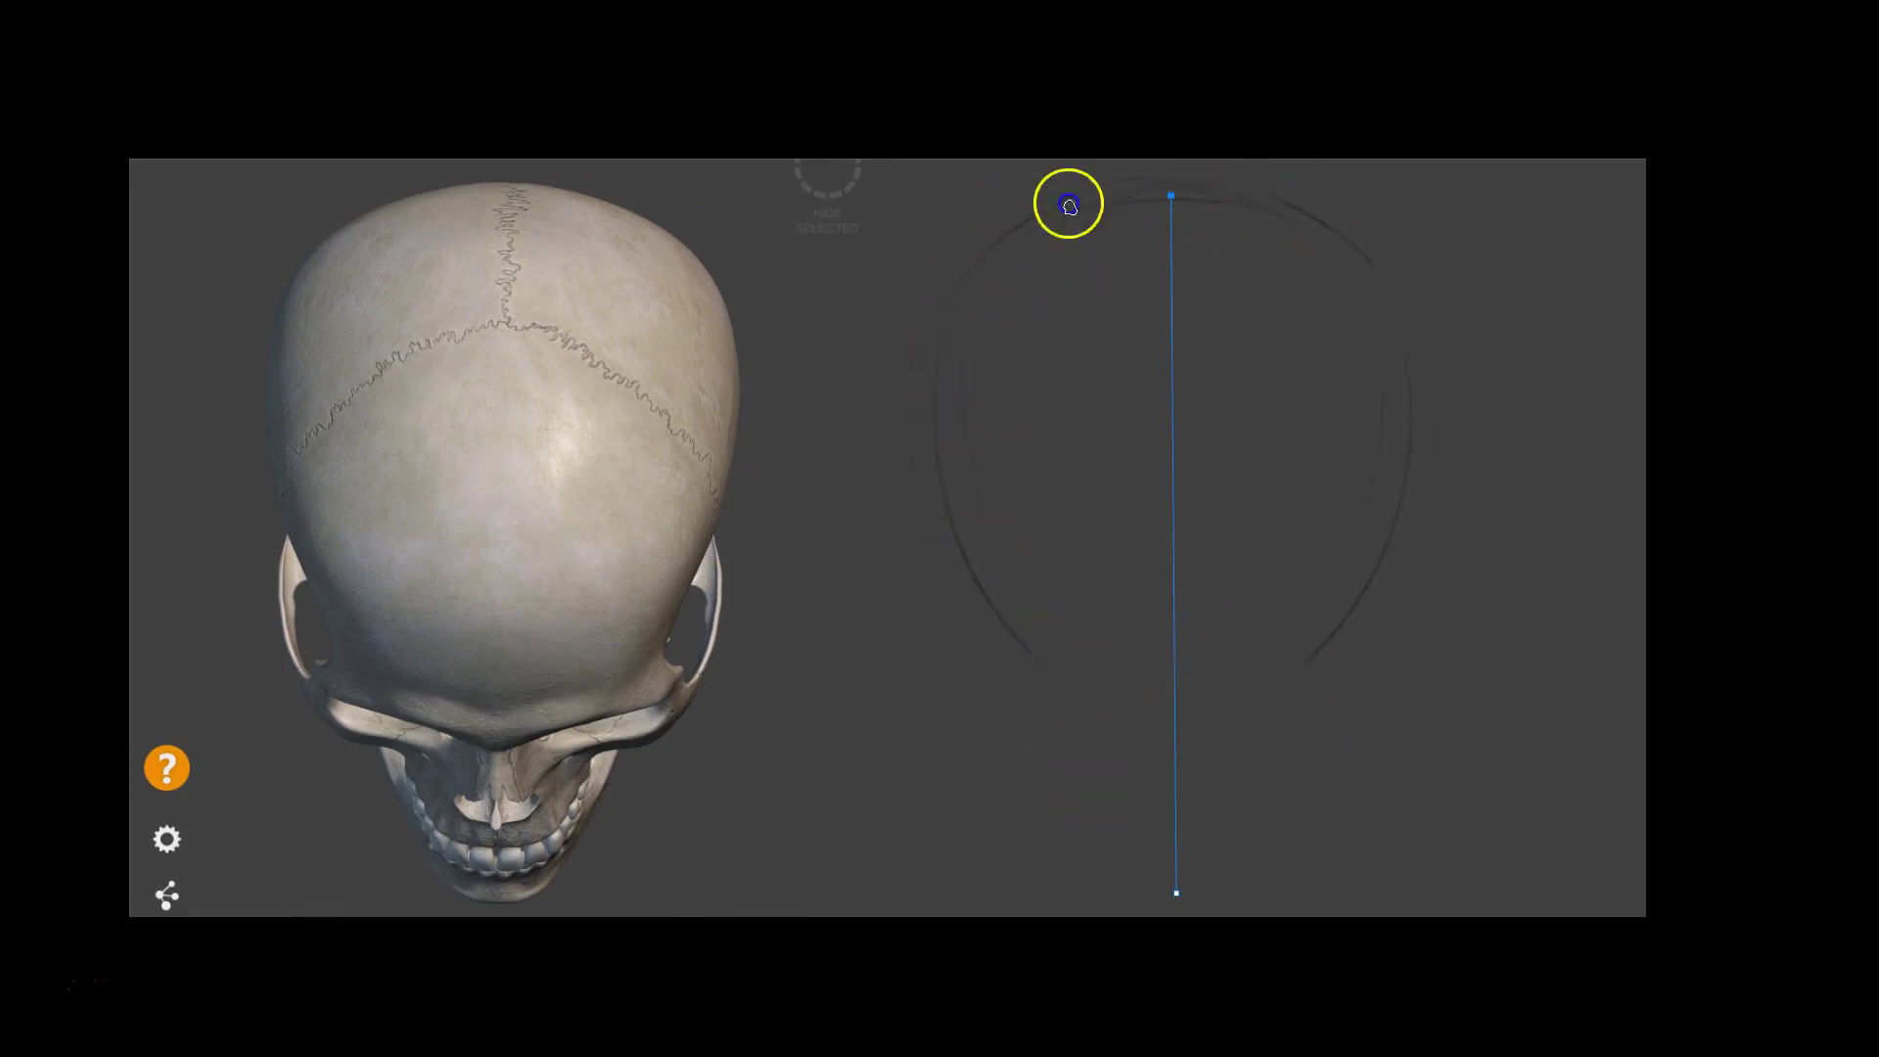
pyautogui.moveTo(1040, 680)
pyautogui.mouseDown()
pyautogui.moveTo(957, 647)
pyautogui.moveTo(1217, 684)
pyautogui.mouseUp()
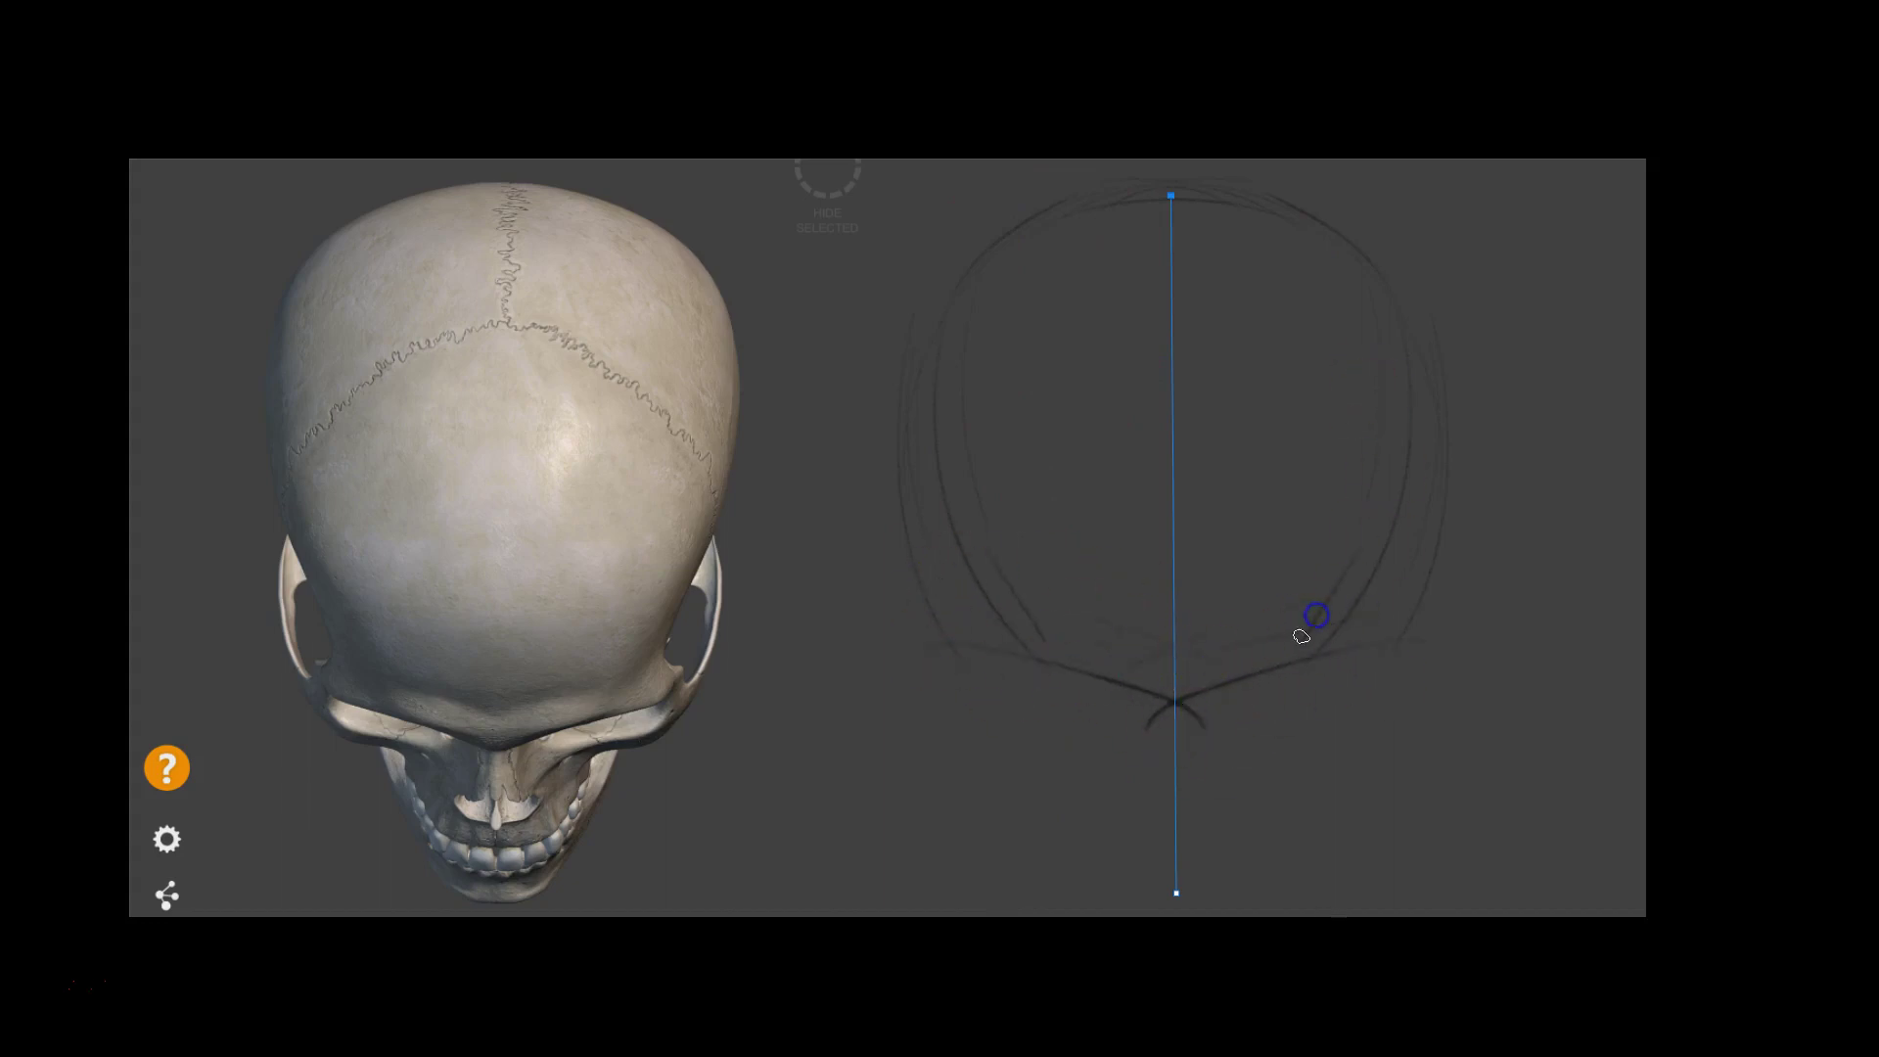
pyautogui.moveTo(1369, 596); pyautogui.dragTo(1331, 628)
pyautogui.moveTo(1182, 741); pyautogui.dragTo(1250, 705)
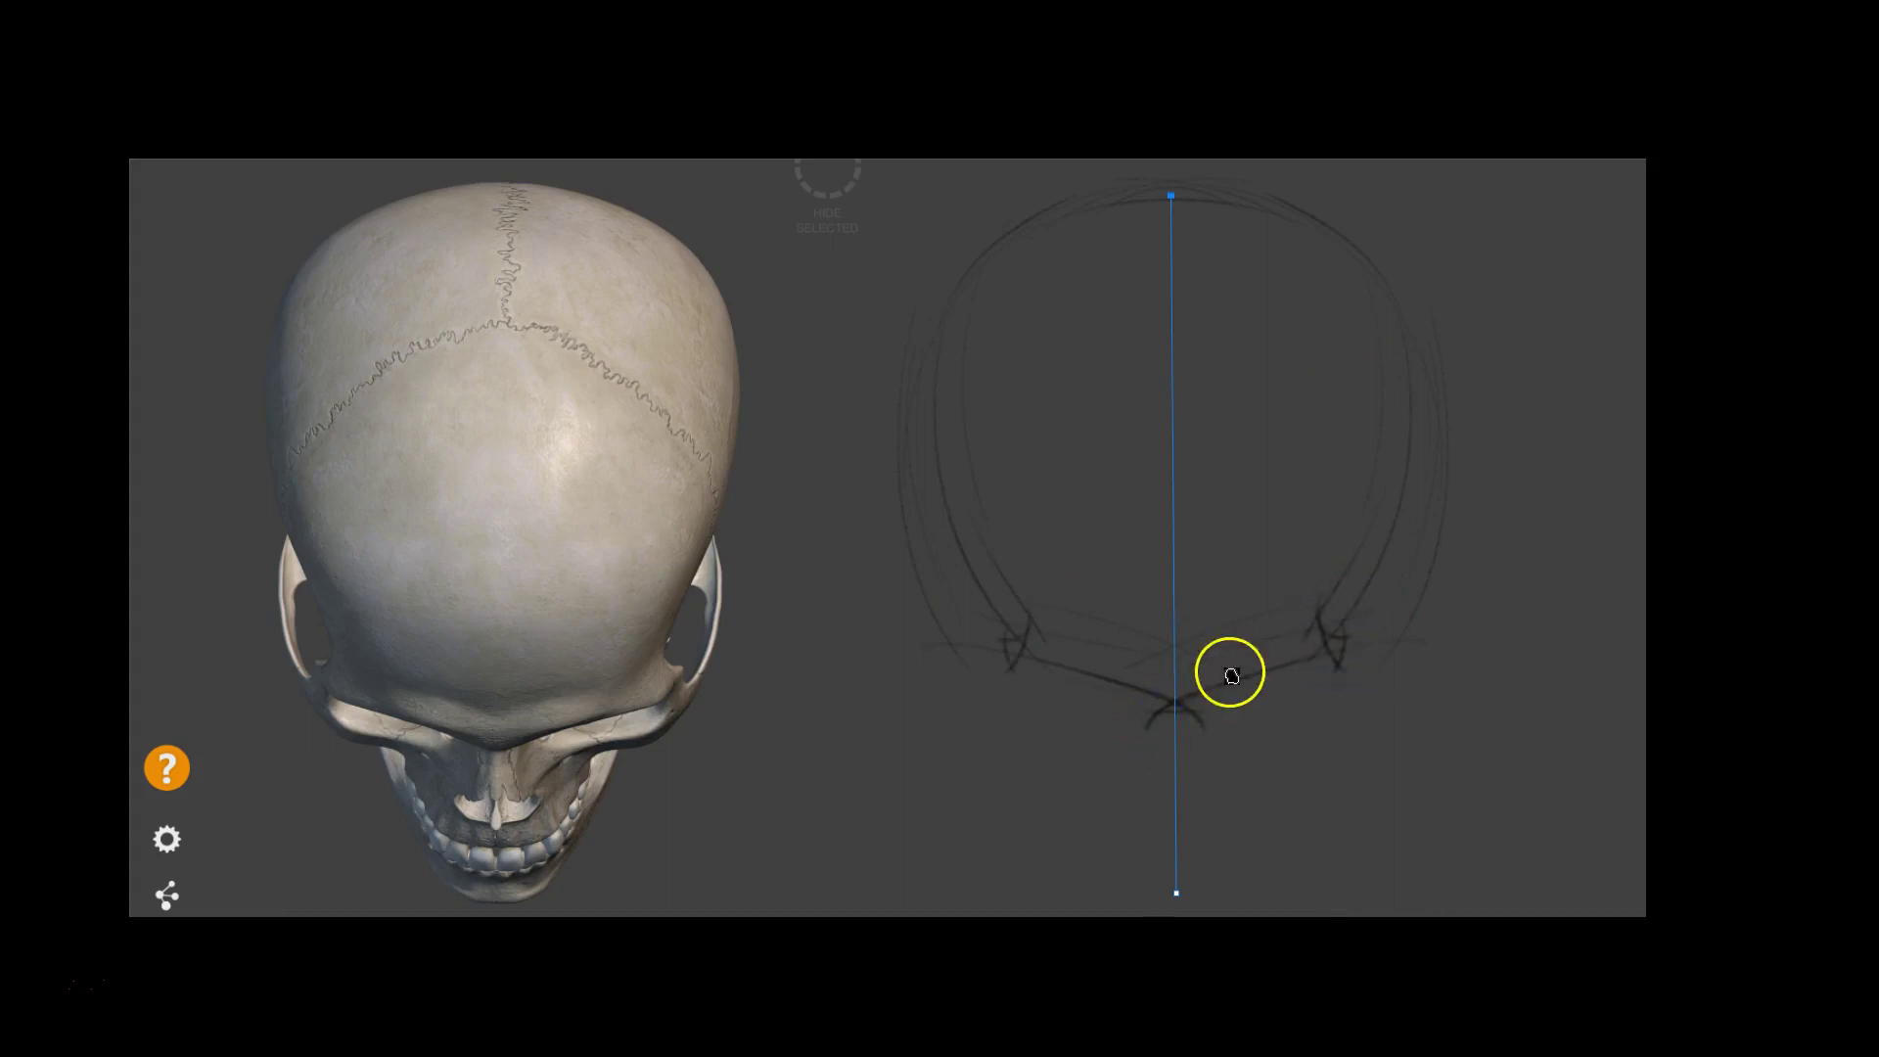
pyautogui.moveTo(1133, 692)
pyautogui.mouseDown()
pyautogui.moveTo(1165, 715)
pyautogui.moveTo(1047, 656)
pyautogui.moveTo(1087, 717)
pyautogui.moveTo(995, 642)
pyautogui.moveTo(1065, 723)
pyautogui.mouseUp()
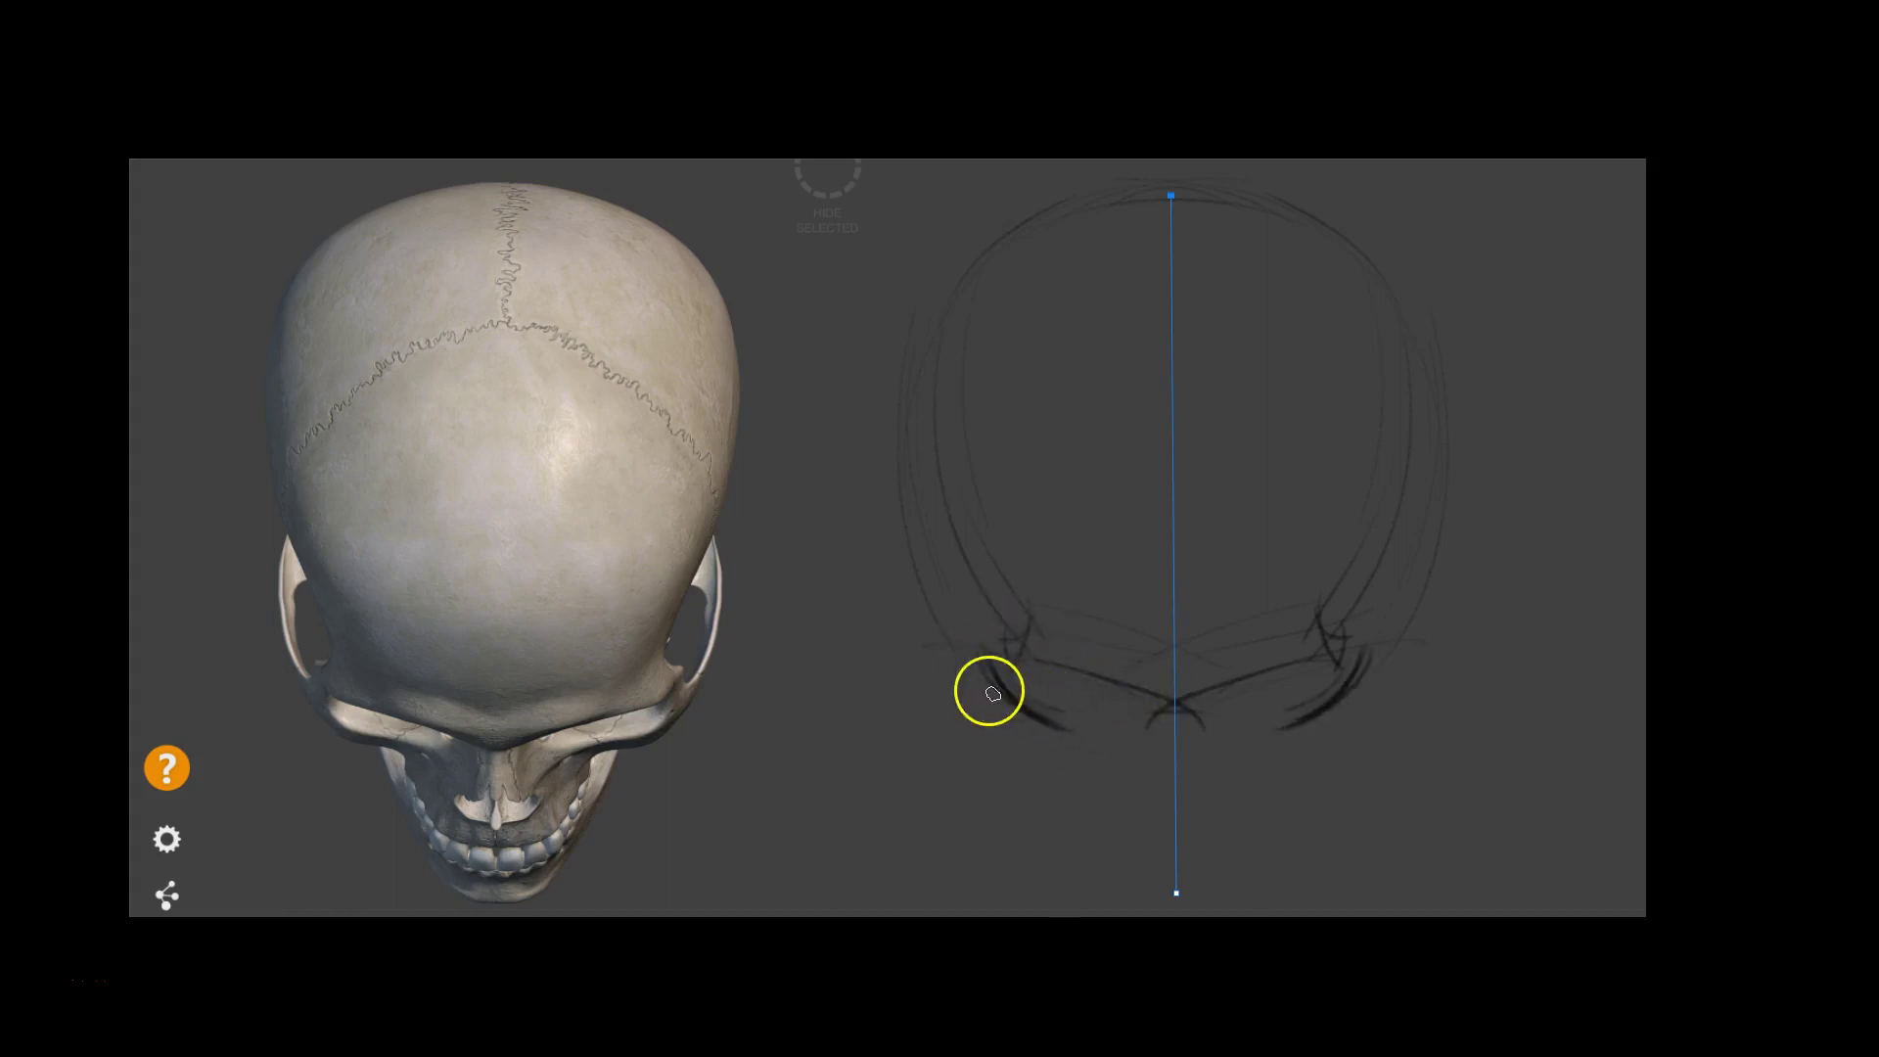
# Add the brow ridge, nose and lip strokes, then reinforce both head sides and cheeks
pyautogui.moveTo(1032, 684); pyautogui.dragTo(1085, 725)
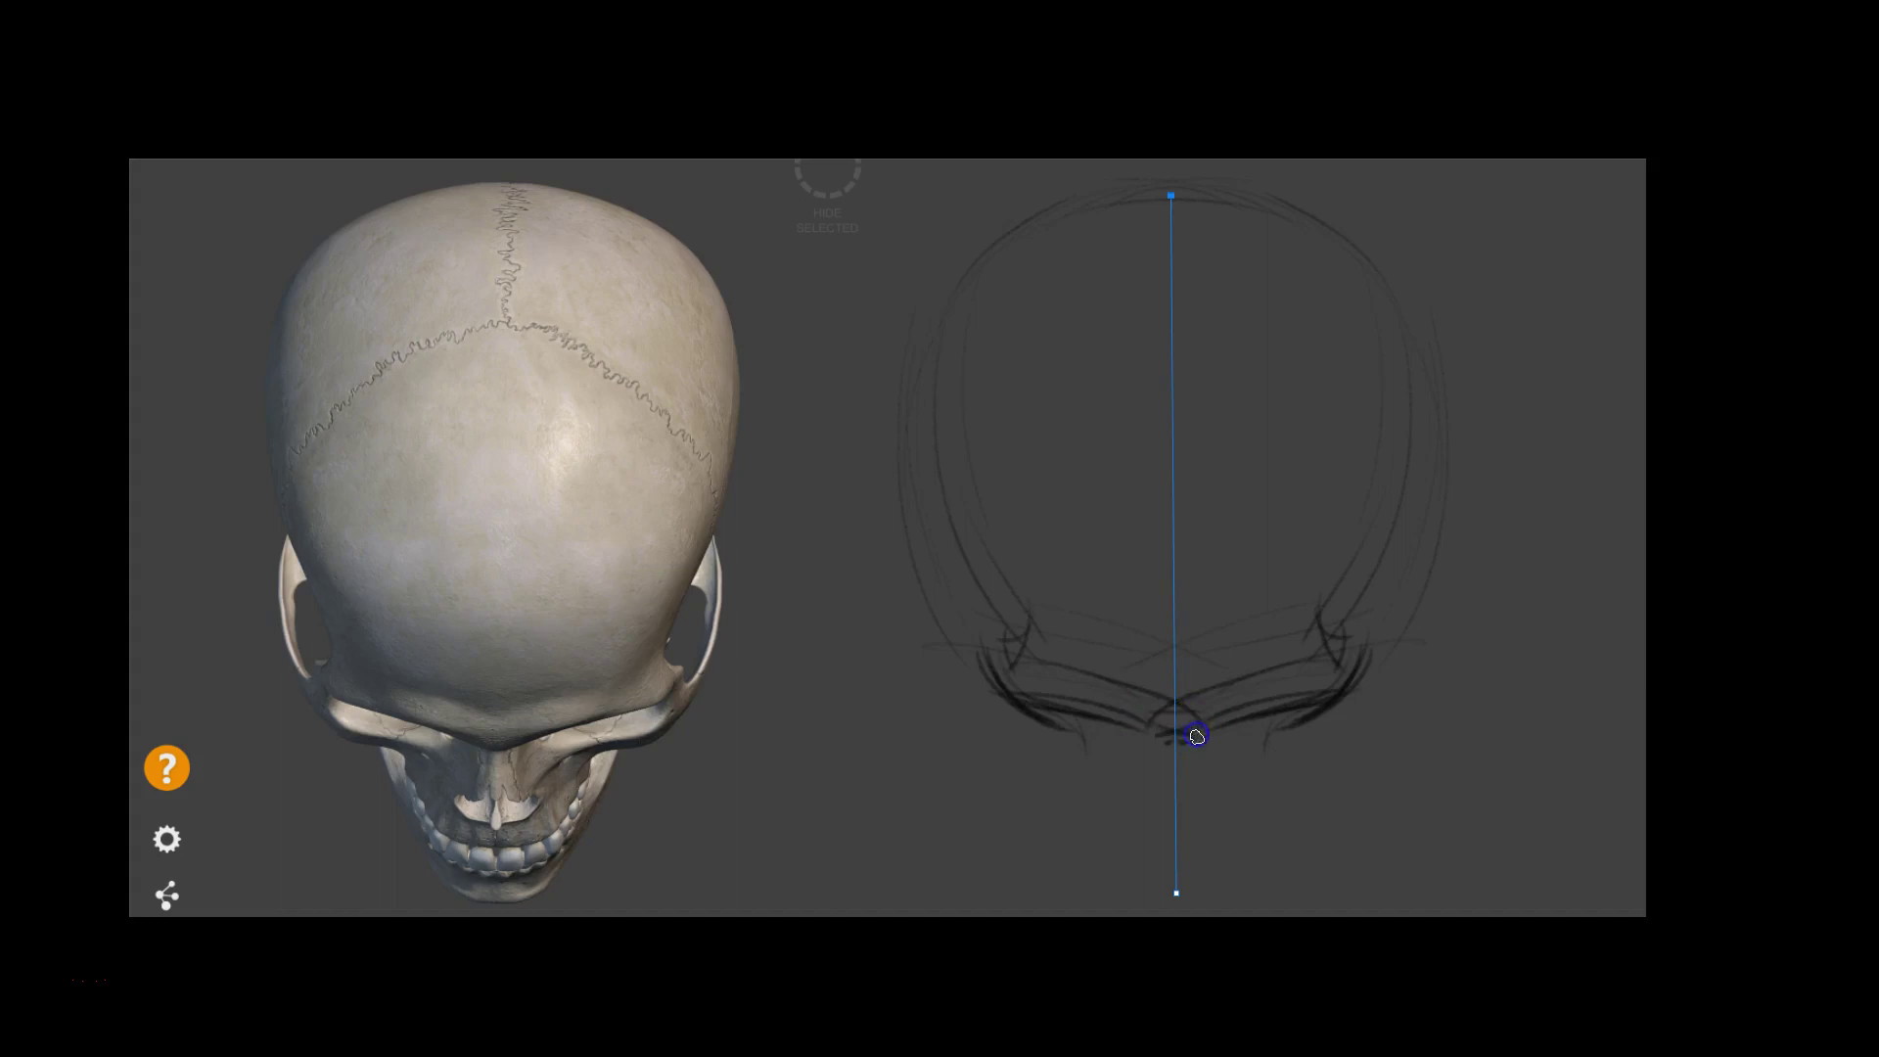
pyautogui.moveTo(1100, 708); pyautogui.dragTo(1299, 692)
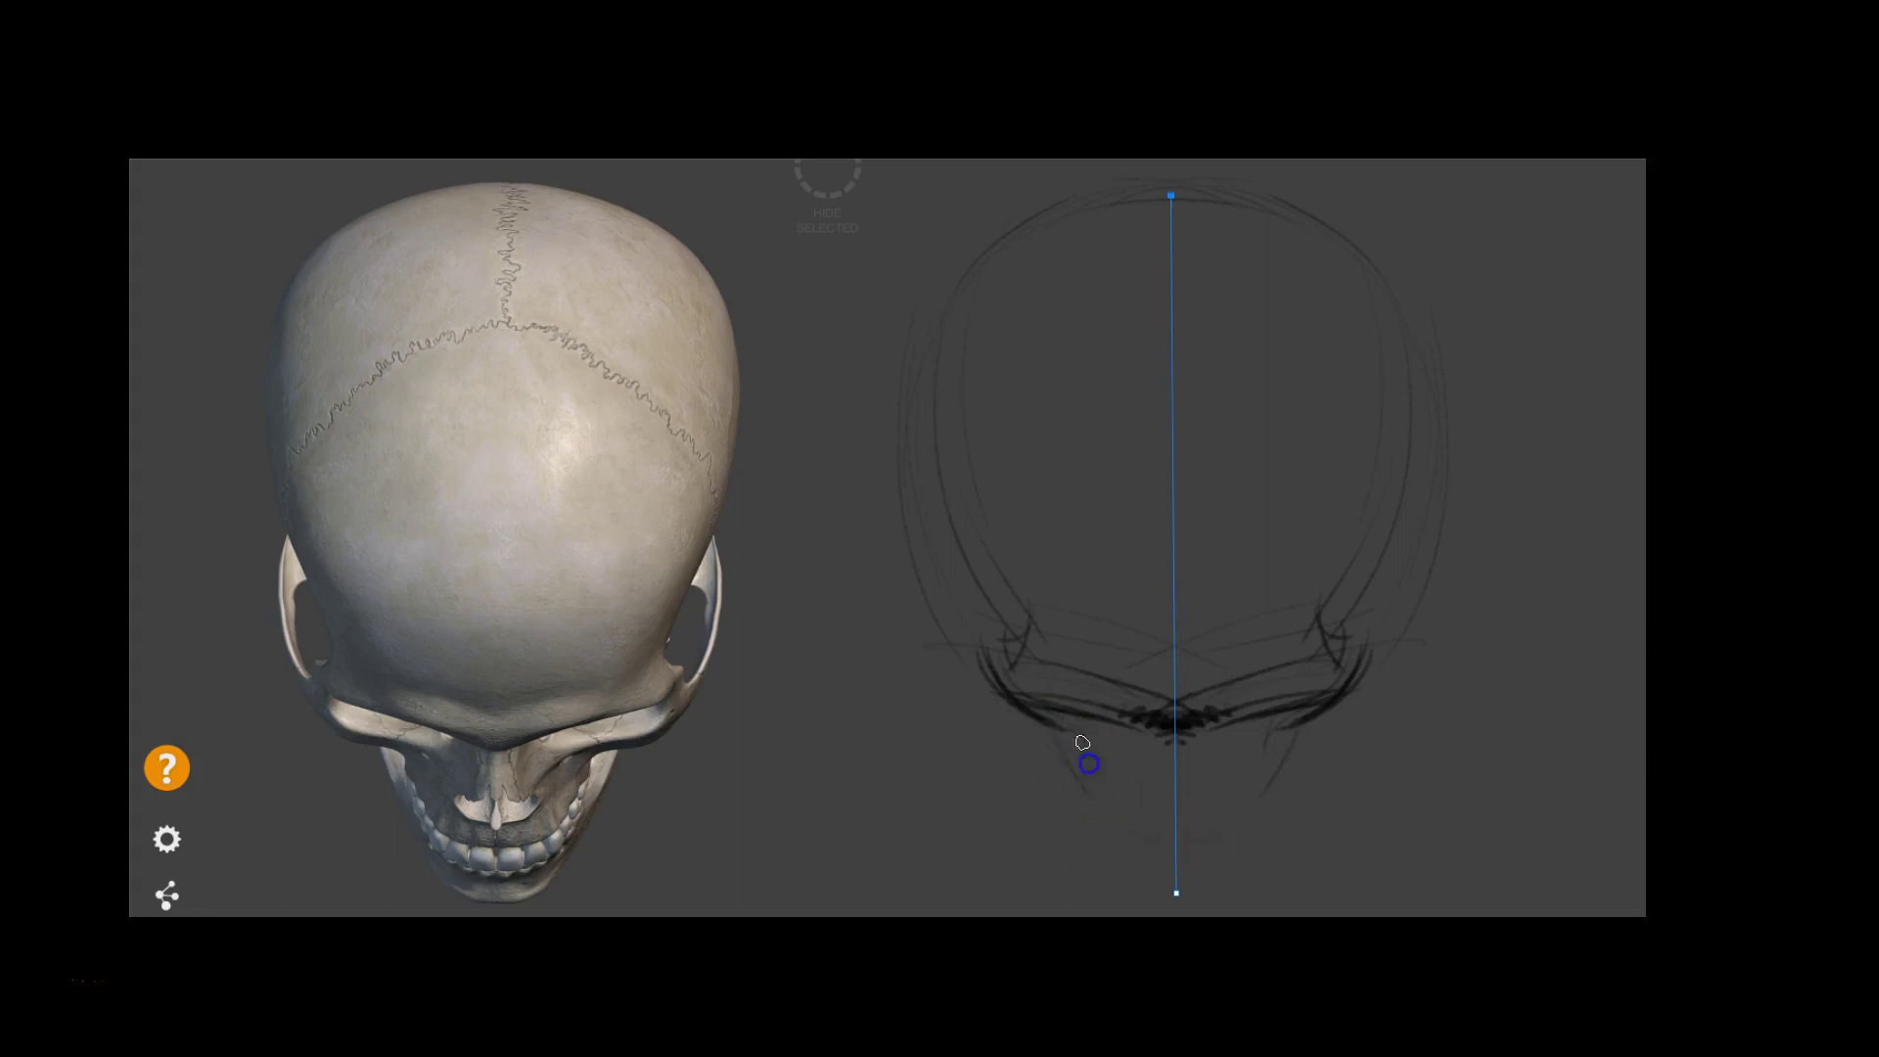
pyautogui.moveTo(1150, 771)
pyautogui.mouseDown()
pyautogui.moveTo(1075, 748)
pyautogui.moveTo(1180, 823)
pyautogui.moveTo(1268, 789)
pyautogui.moveTo(1242, 791)
pyautogui.moveTo(1208, 747)
pyautogui.mouseUp()
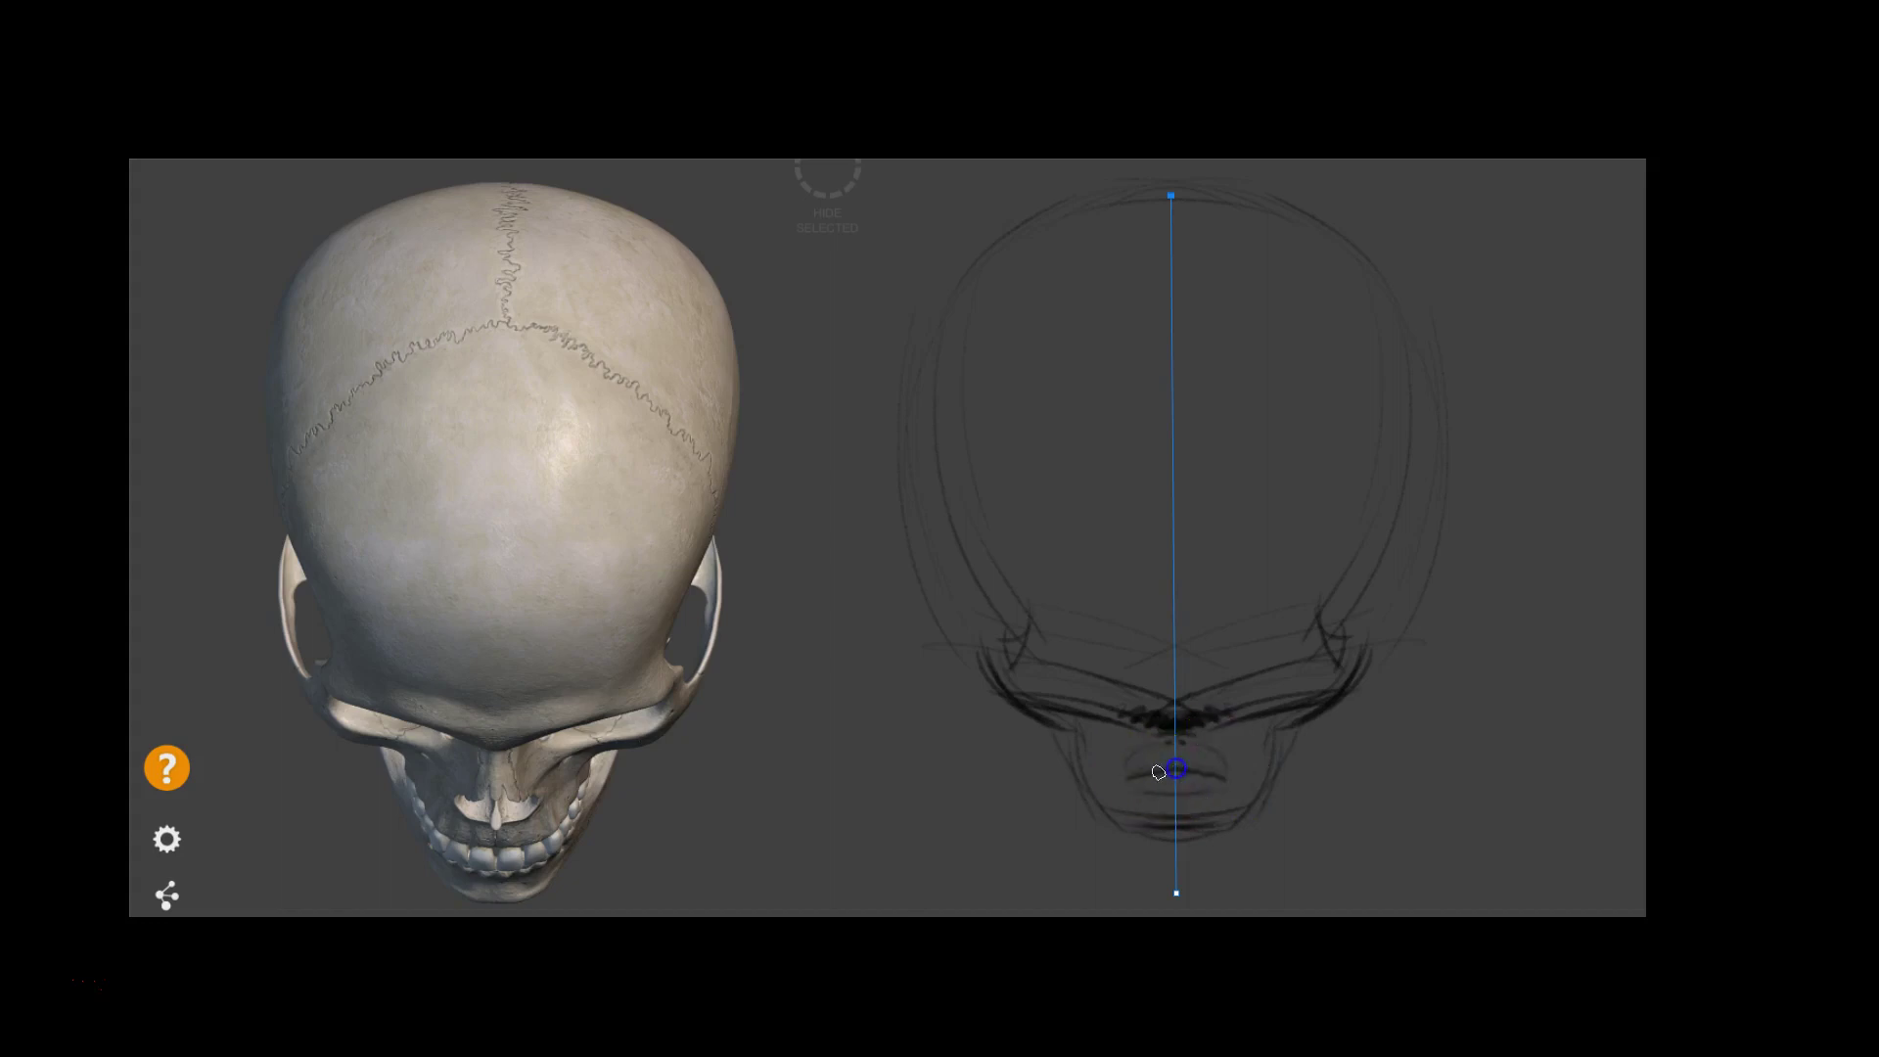
pyautogui.moveTo(1208, 797)
pyautogui.mouseDown()
pyautogui.moveTo(1313, 695)
pyautogui.moveTo(1300, 721)
pyautogui.moveTo(1385, 613)
pyautogui.moveTo(1378, 678)
pyautogui.mouseUp()
pyautogui.moveTo(1218, 738)
pyautogui.mouseDown()
pyautogui.moveTo(1322, 692)
pyautogui.moveTo(1229, 704)
pyautogui.moveTo(1360, 613)
pyautogui.moveTo(1246, 652)
pyautogui.moveTo(1347, 639)
pyautogui.moveTo(1246, 650)
pyautogui.moveTo(1363, 557)
pyautogui.moveTo(1217, 659)
pyautogui.moveTo(1194, 641)
pyautogui.moveTo(1317, 561)
pyautogui.moveTo(1359, 558)
pyautogui.mouseUp()
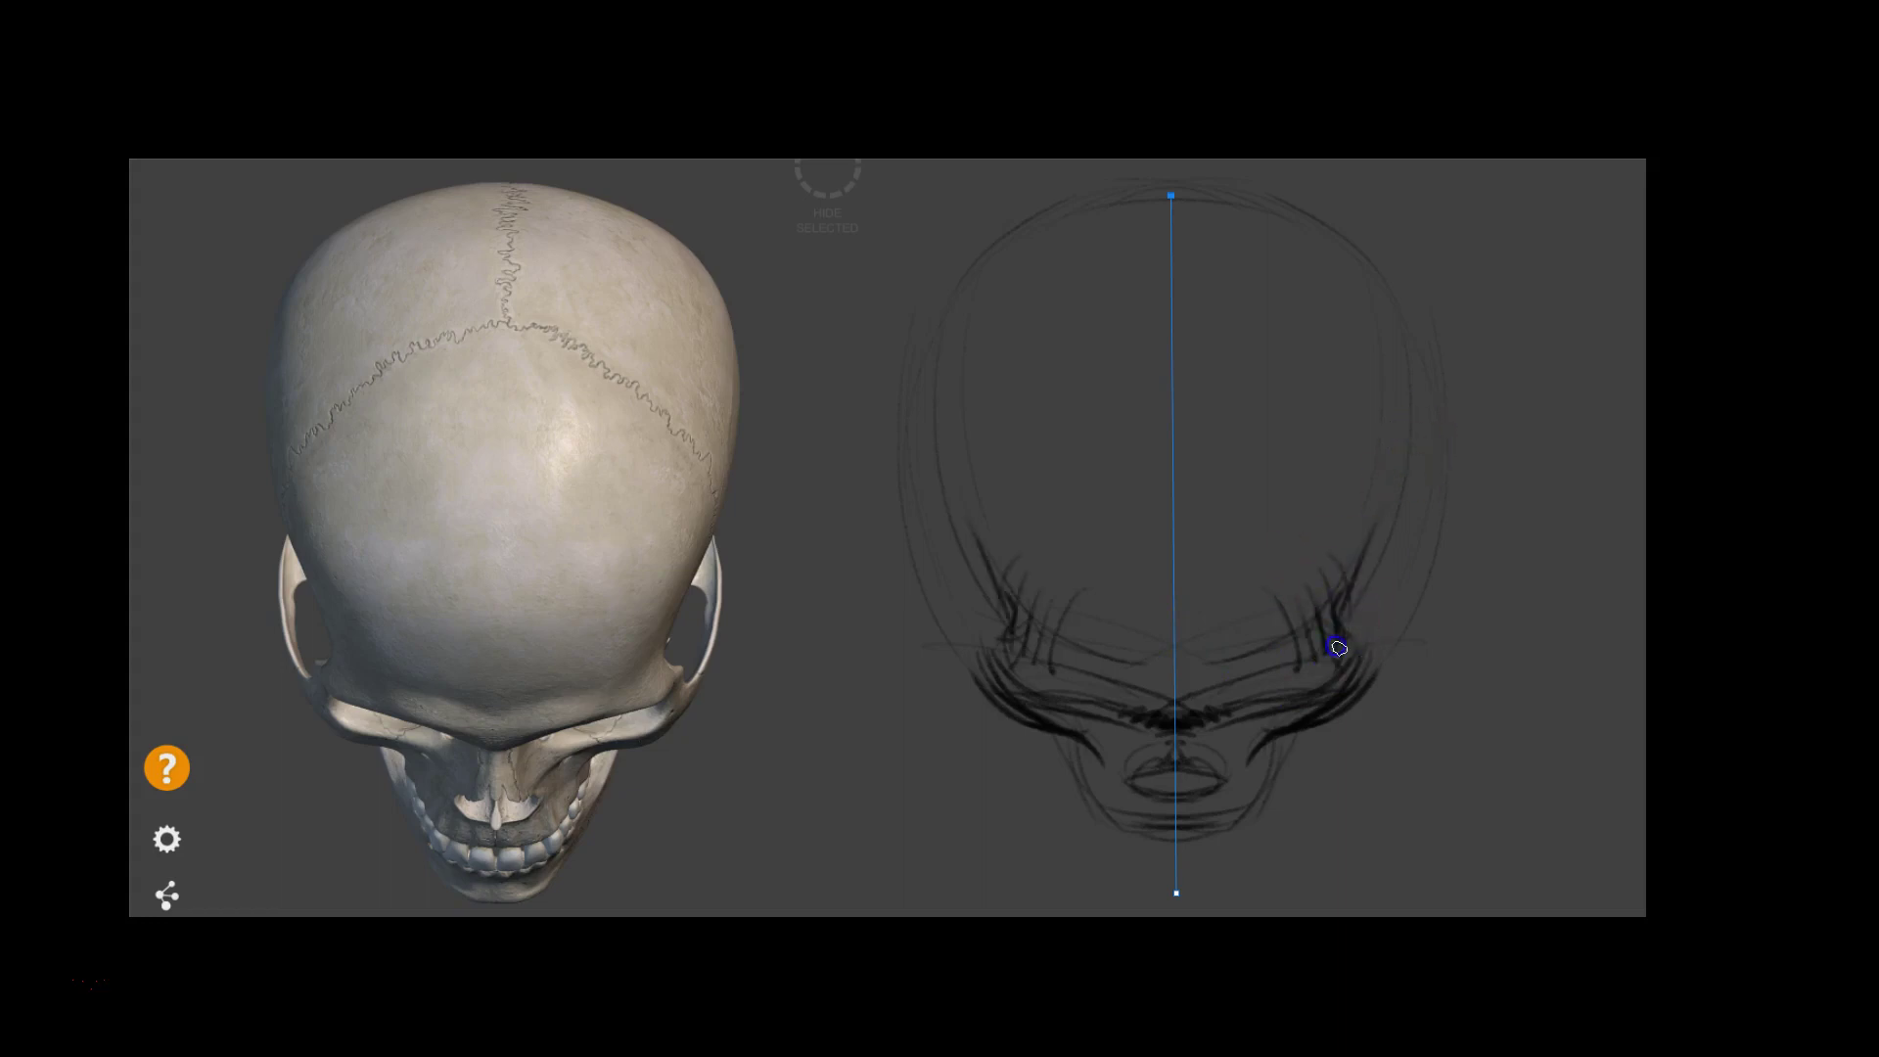
pyautogui.moveTo(1437, 470); pyautogui.dragTo(1397, 584)
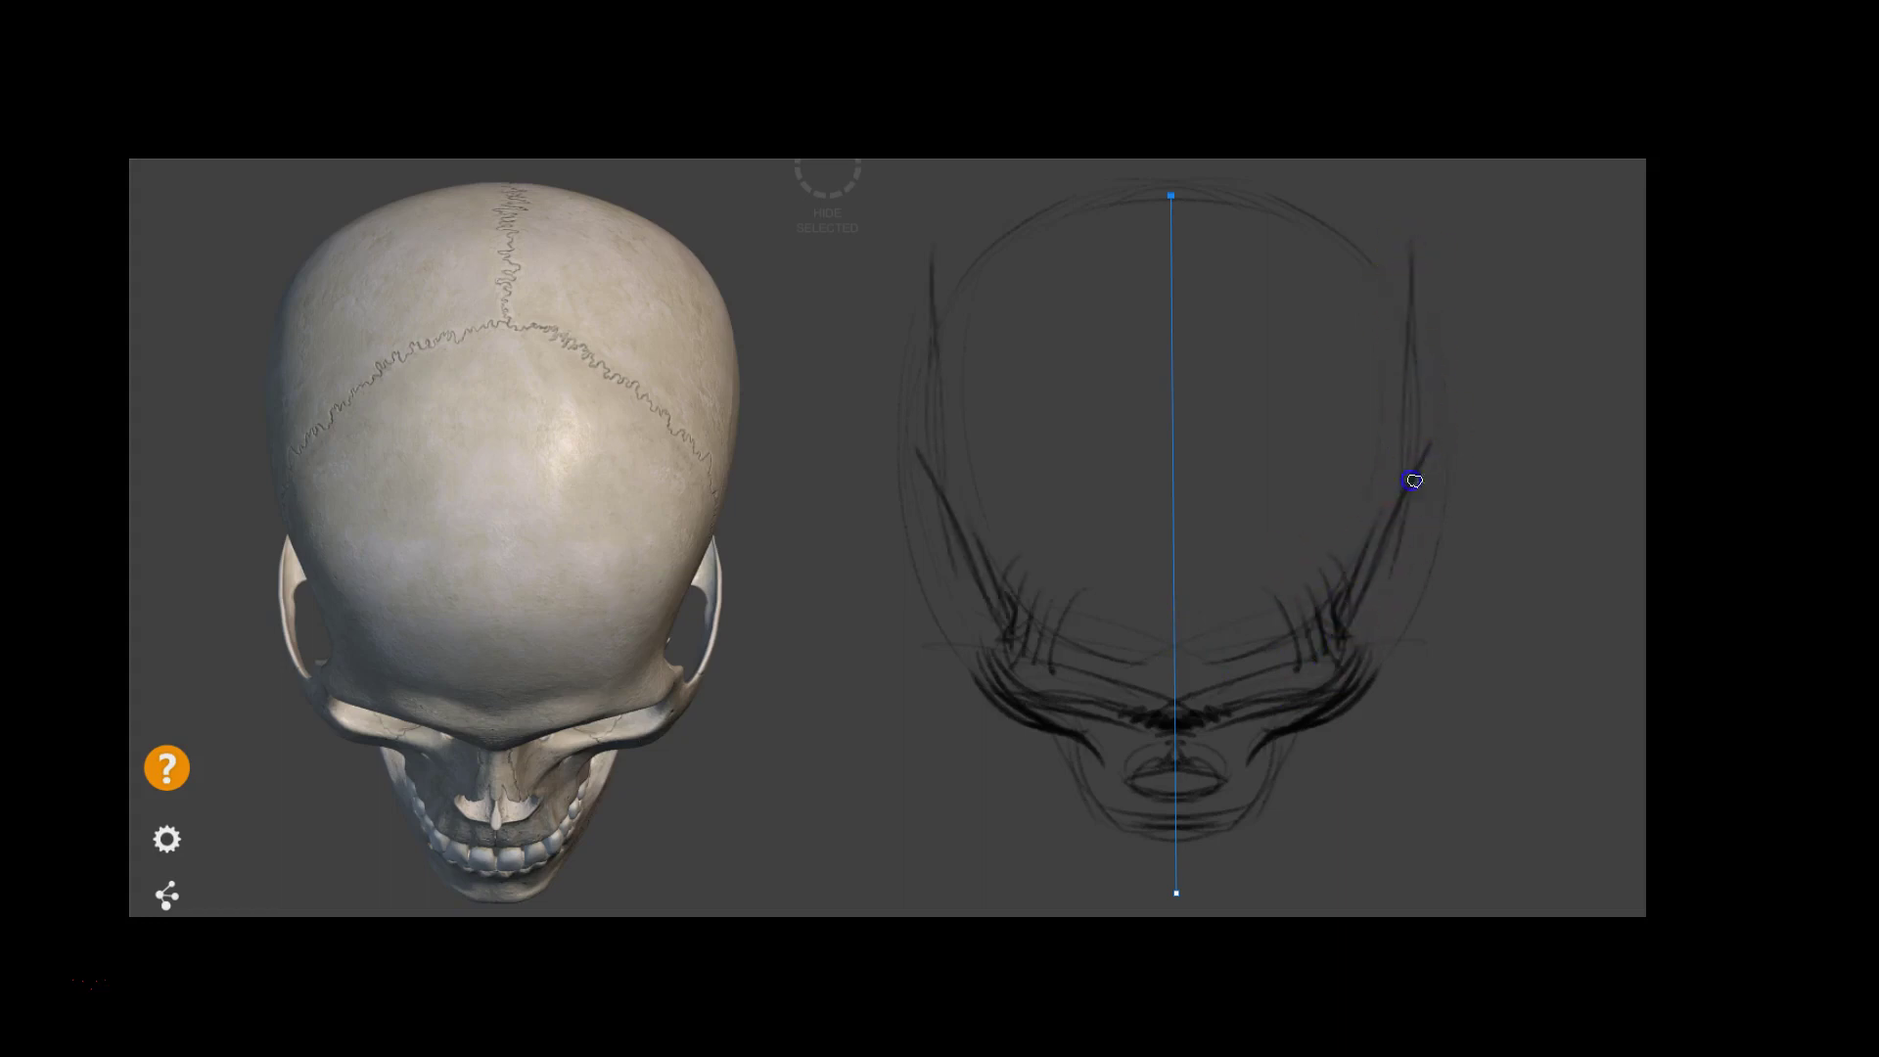
pyautogui.moveTo(936, 437); pyautogui.dragTo(934, 249)
pyautogui.moveTo(932, 451); pyautogui.dragTo(1048, 659)
# Redraw the mirrored suture arc across the top of the head
pyautogui.moveTo(950, 366); pyautogui.dragTo(1119, 216)
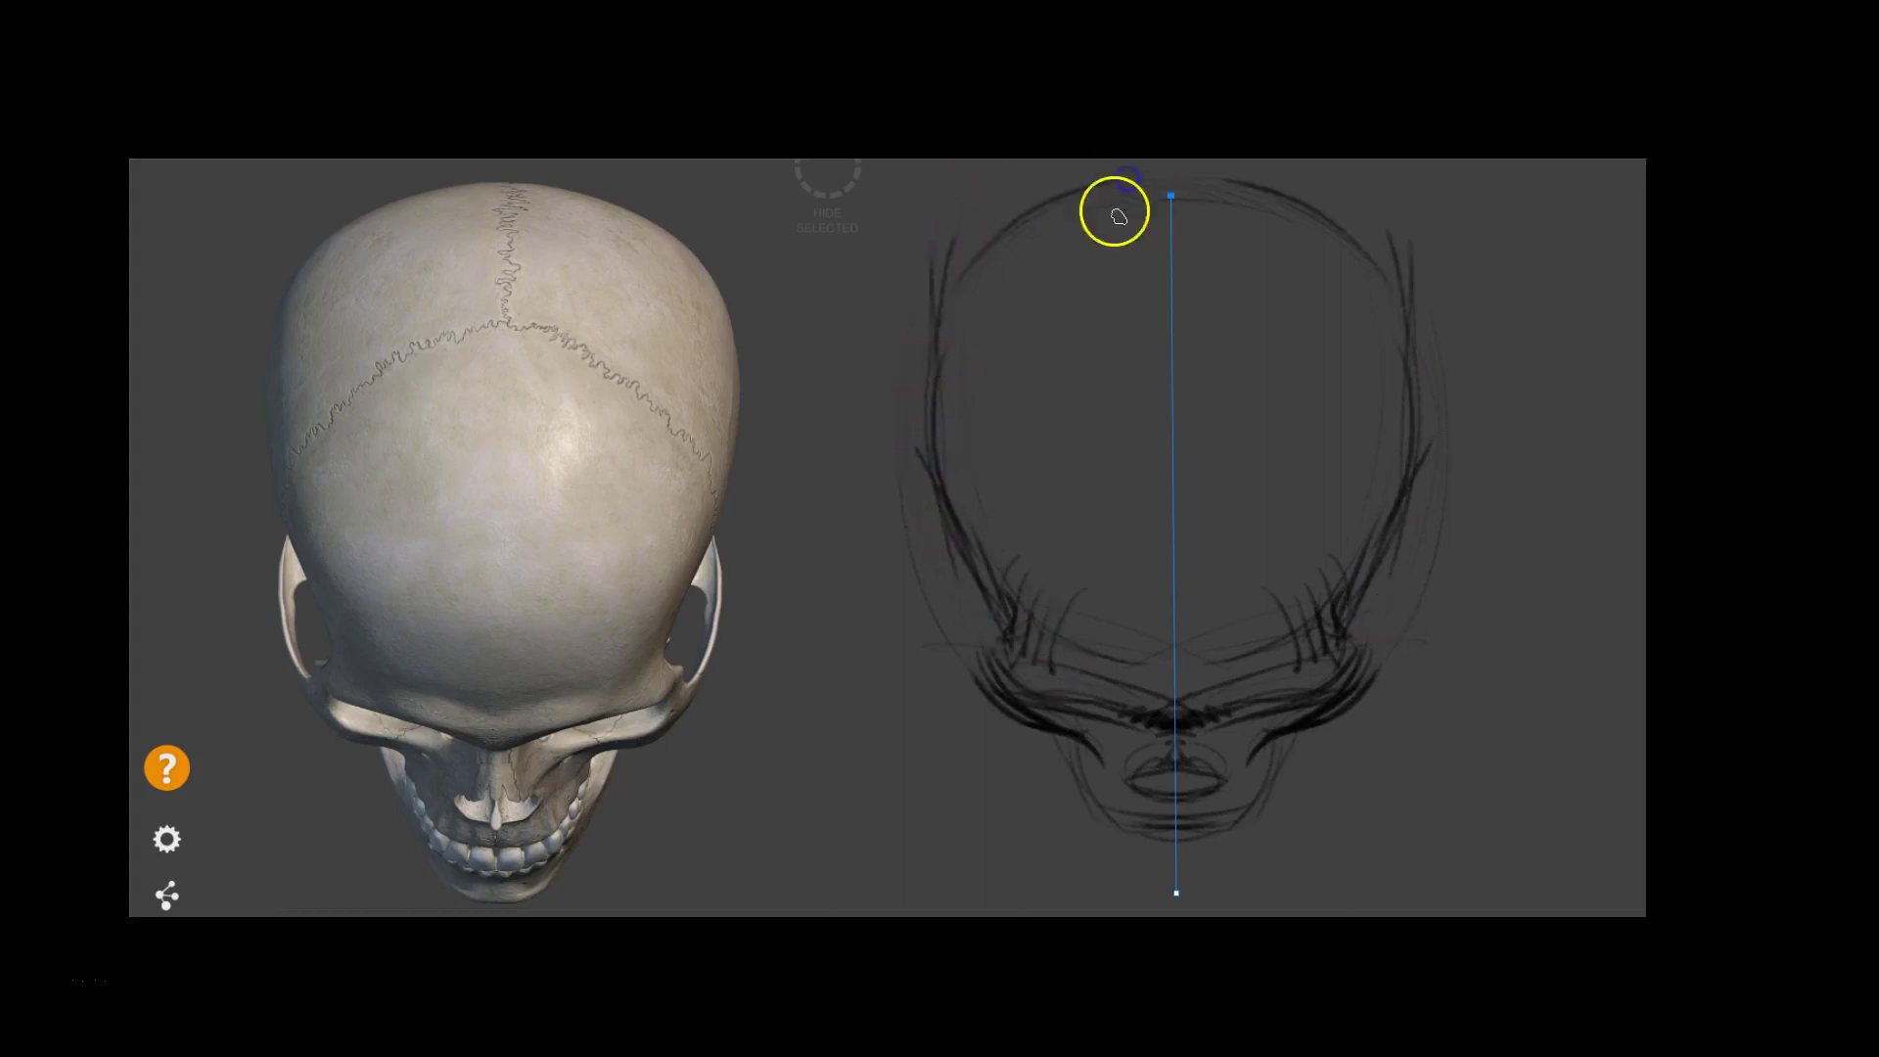
pyautogui.moveTo(1245, 204)
pyautogui.mouseDown()
pyautogui.moveTo(1299, 193)
pyautogui.moveTo(1229, 172)
pyautogui.mouseUp()
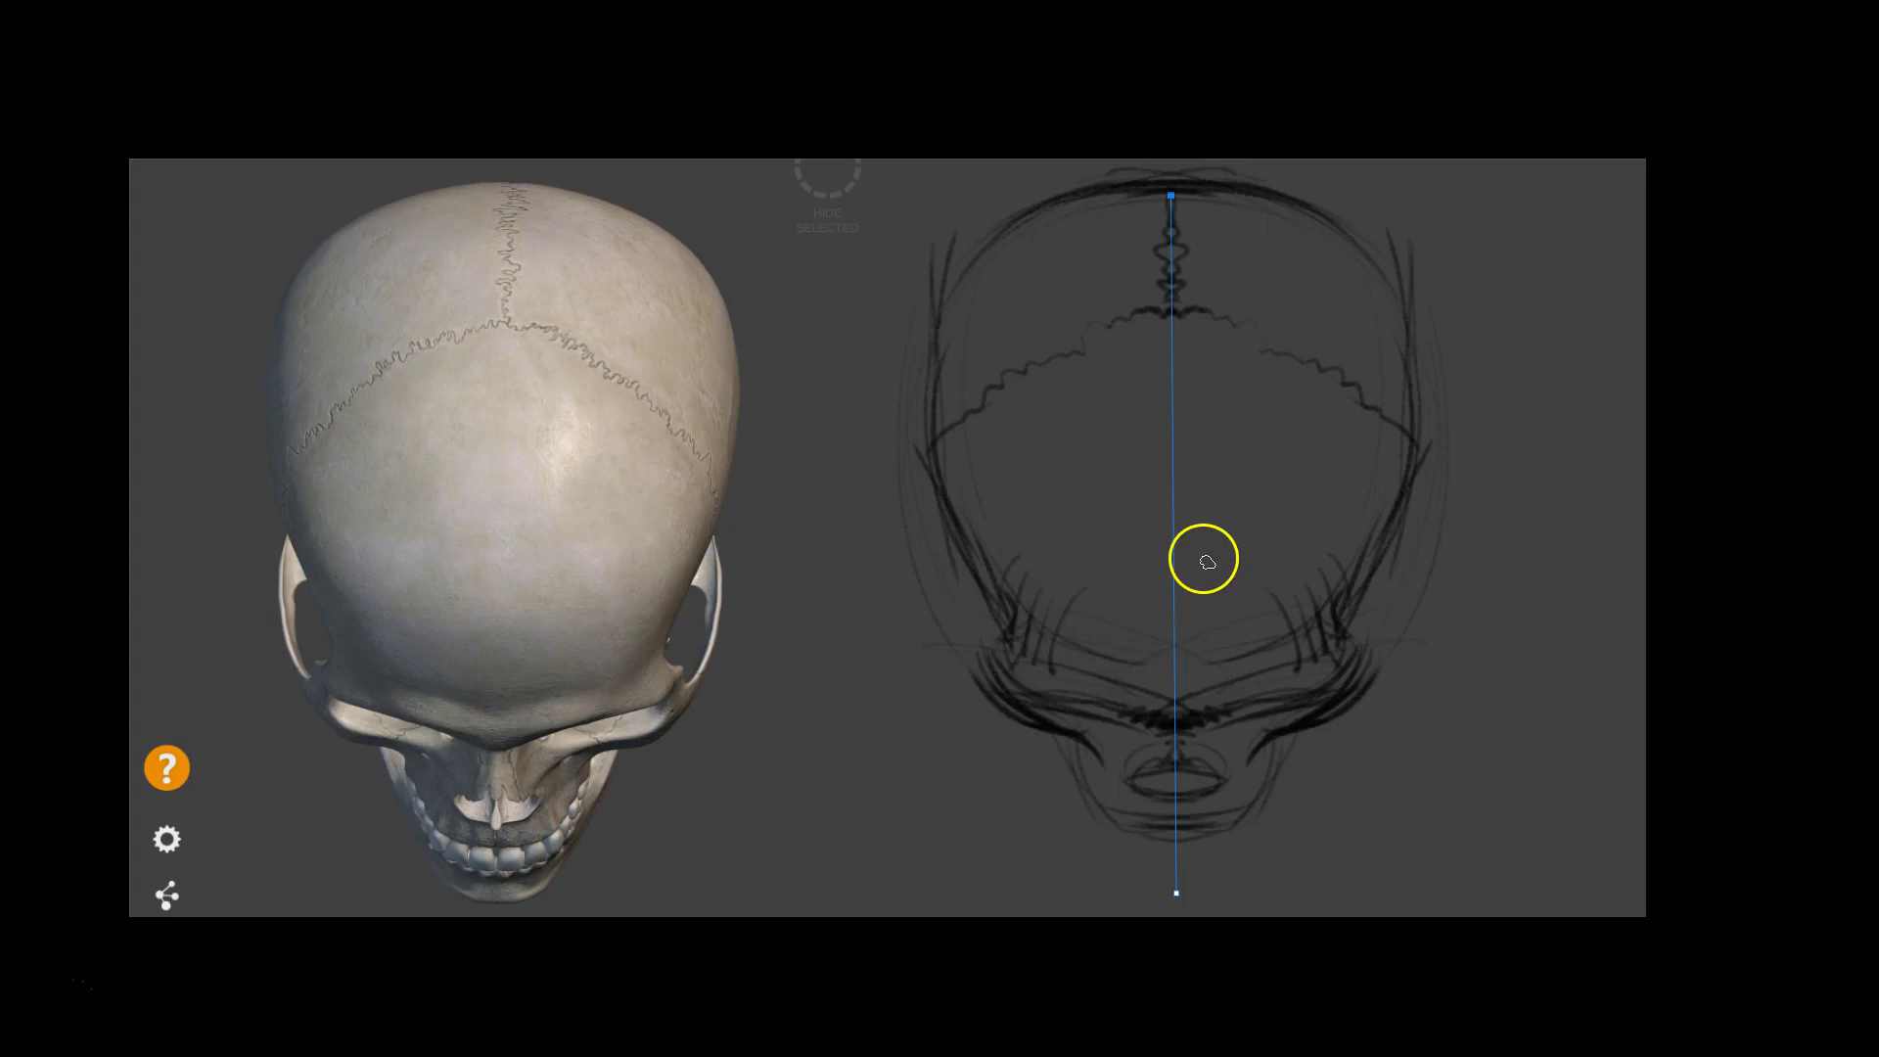
pyautogui.click(1055, 646)
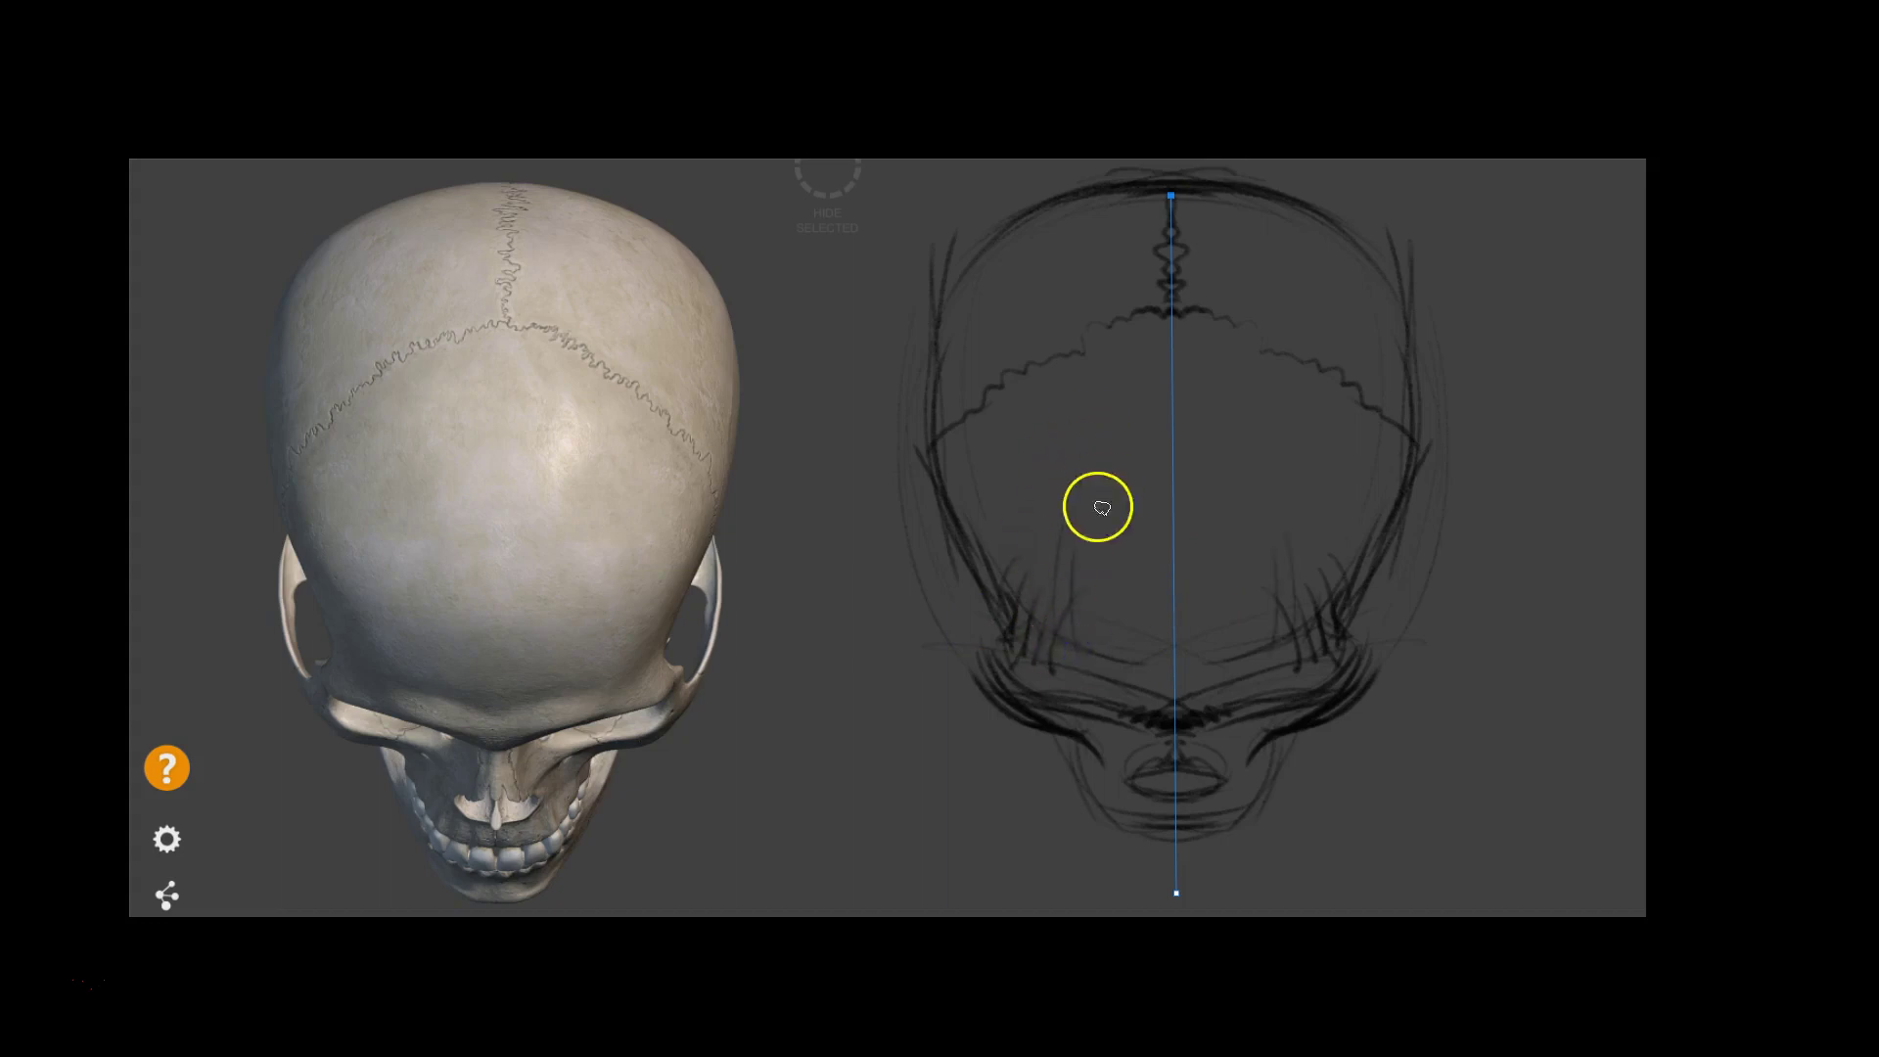
pyautogui.click(1086, 637)
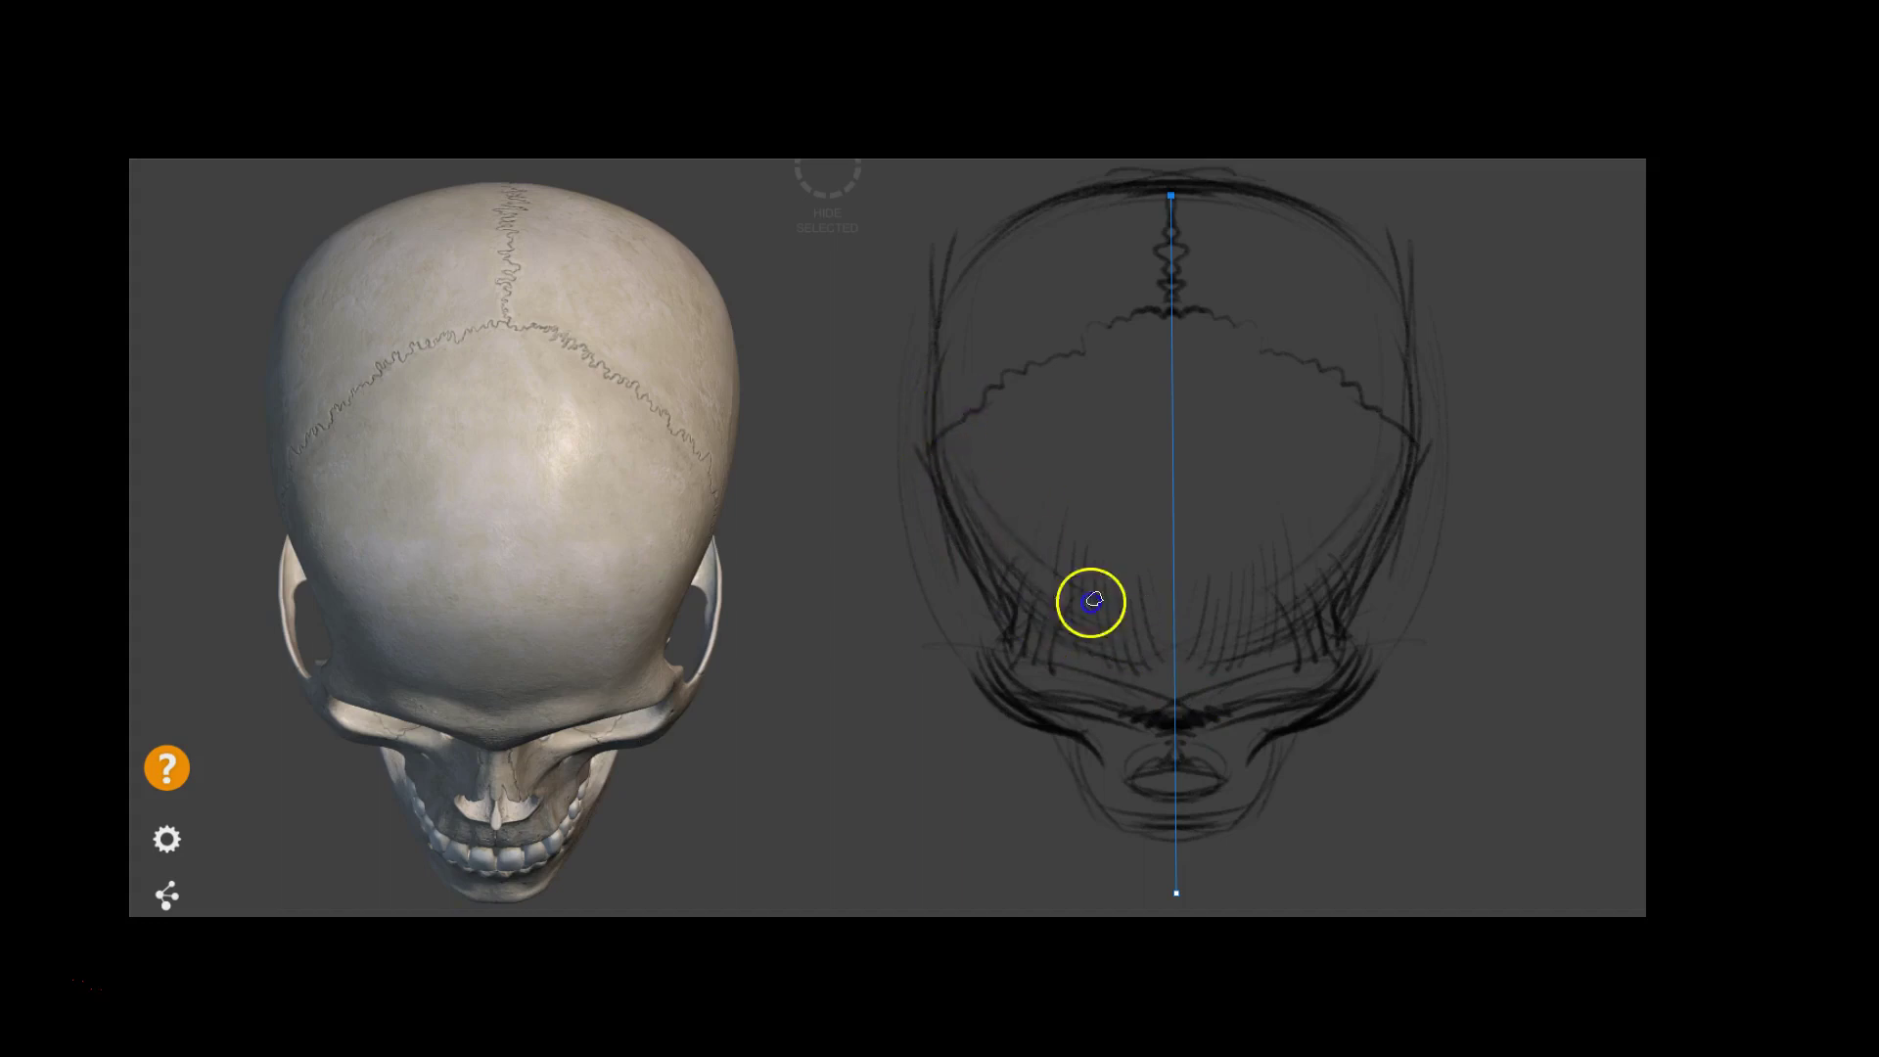
# Hatch both cheeks with mirrored strokes and darken the arc up to the crown
pyautogui.moveTo(972, 548); pyautogui.dragTo(1014, 588)
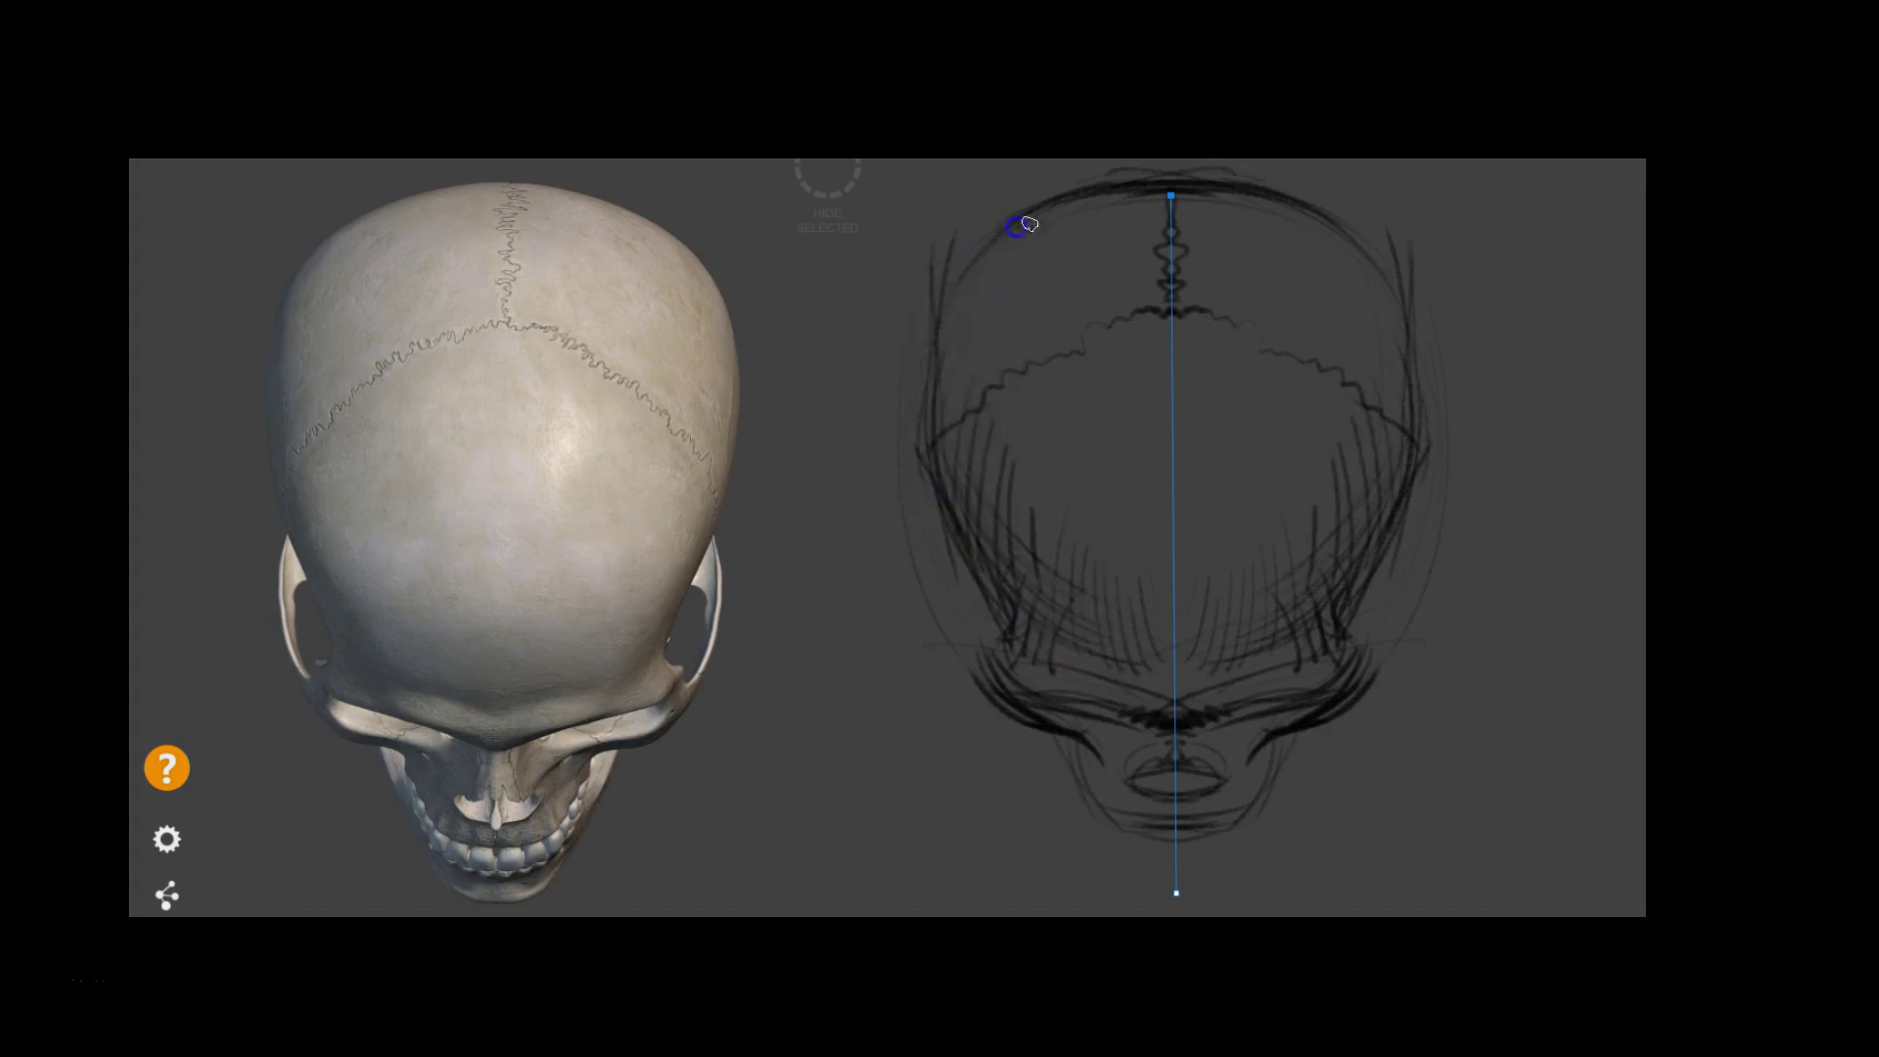
pyautogui.moveTo(1015, 553); pyautogui.dragTo(1028, 579)
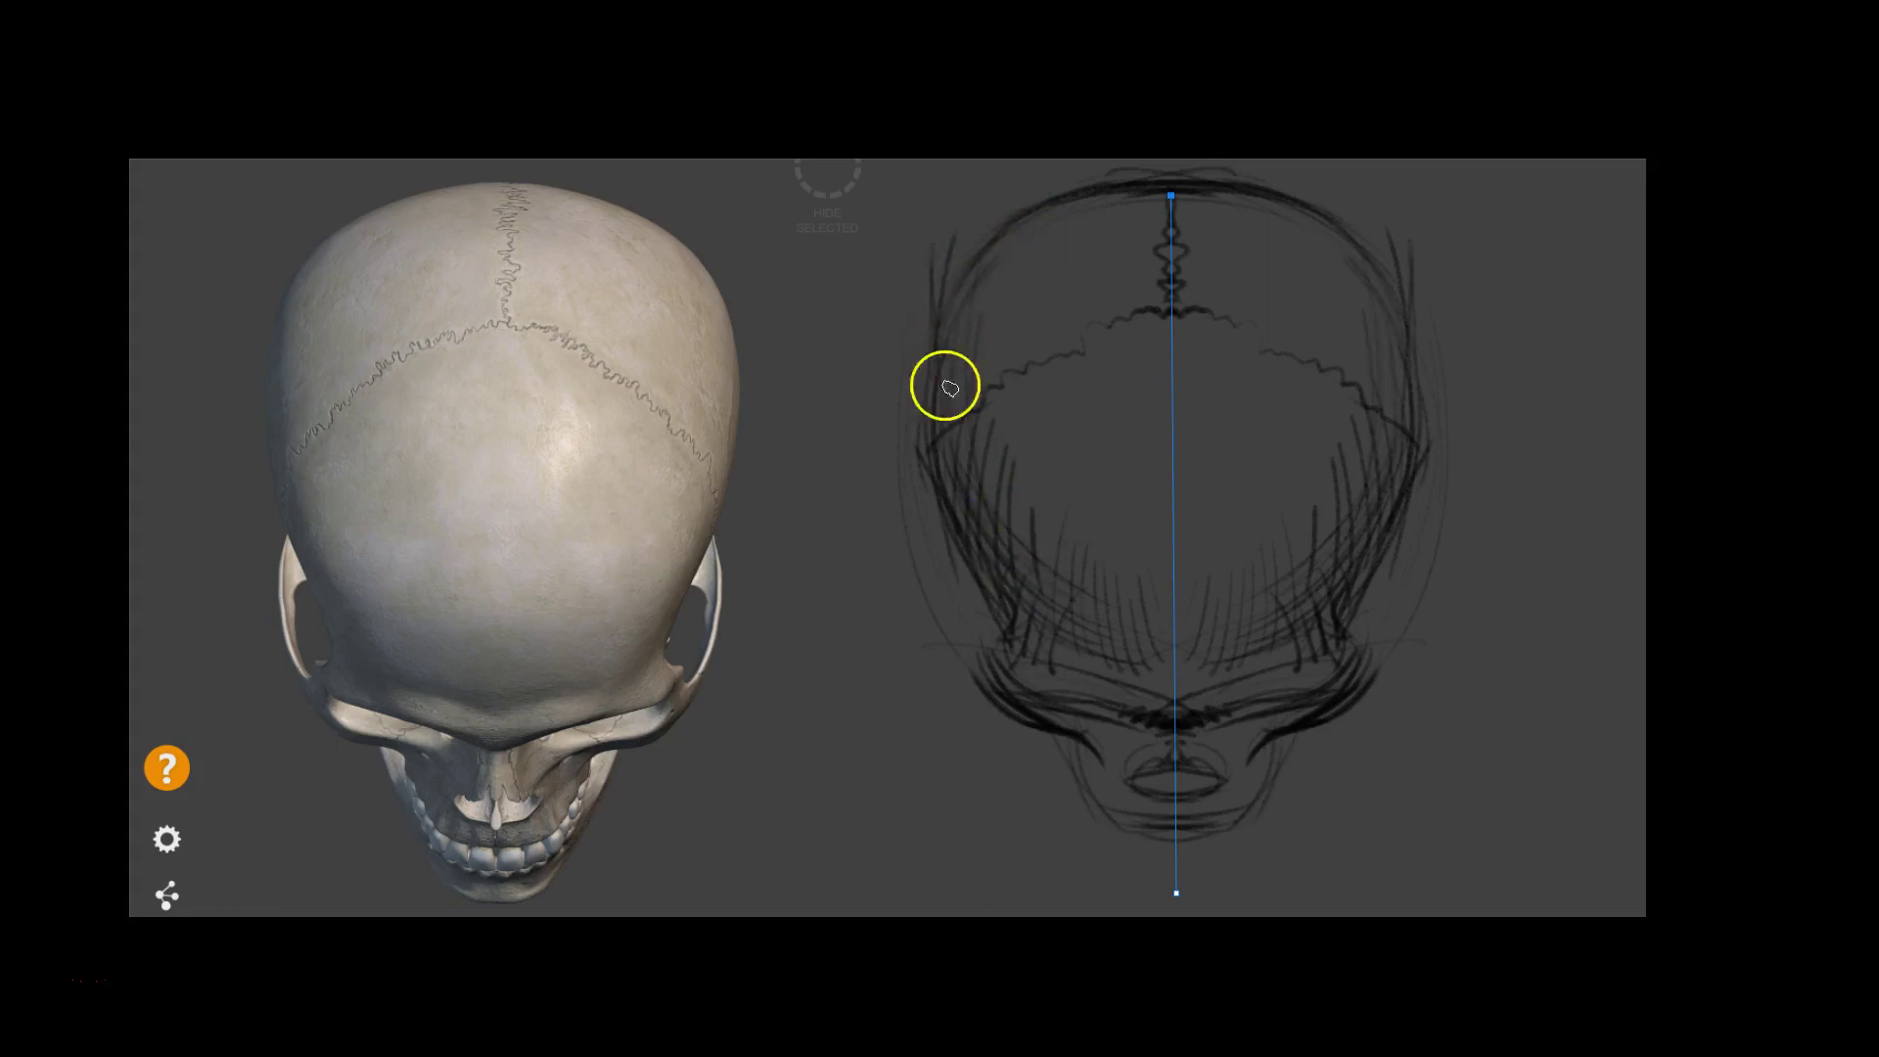
pyautogui.moveTo(970, 331); pyautogui.dragTo(1132, 209)
pyautogui.moveTo(1044, 483); pyautogui.dragTo(1028, 600)
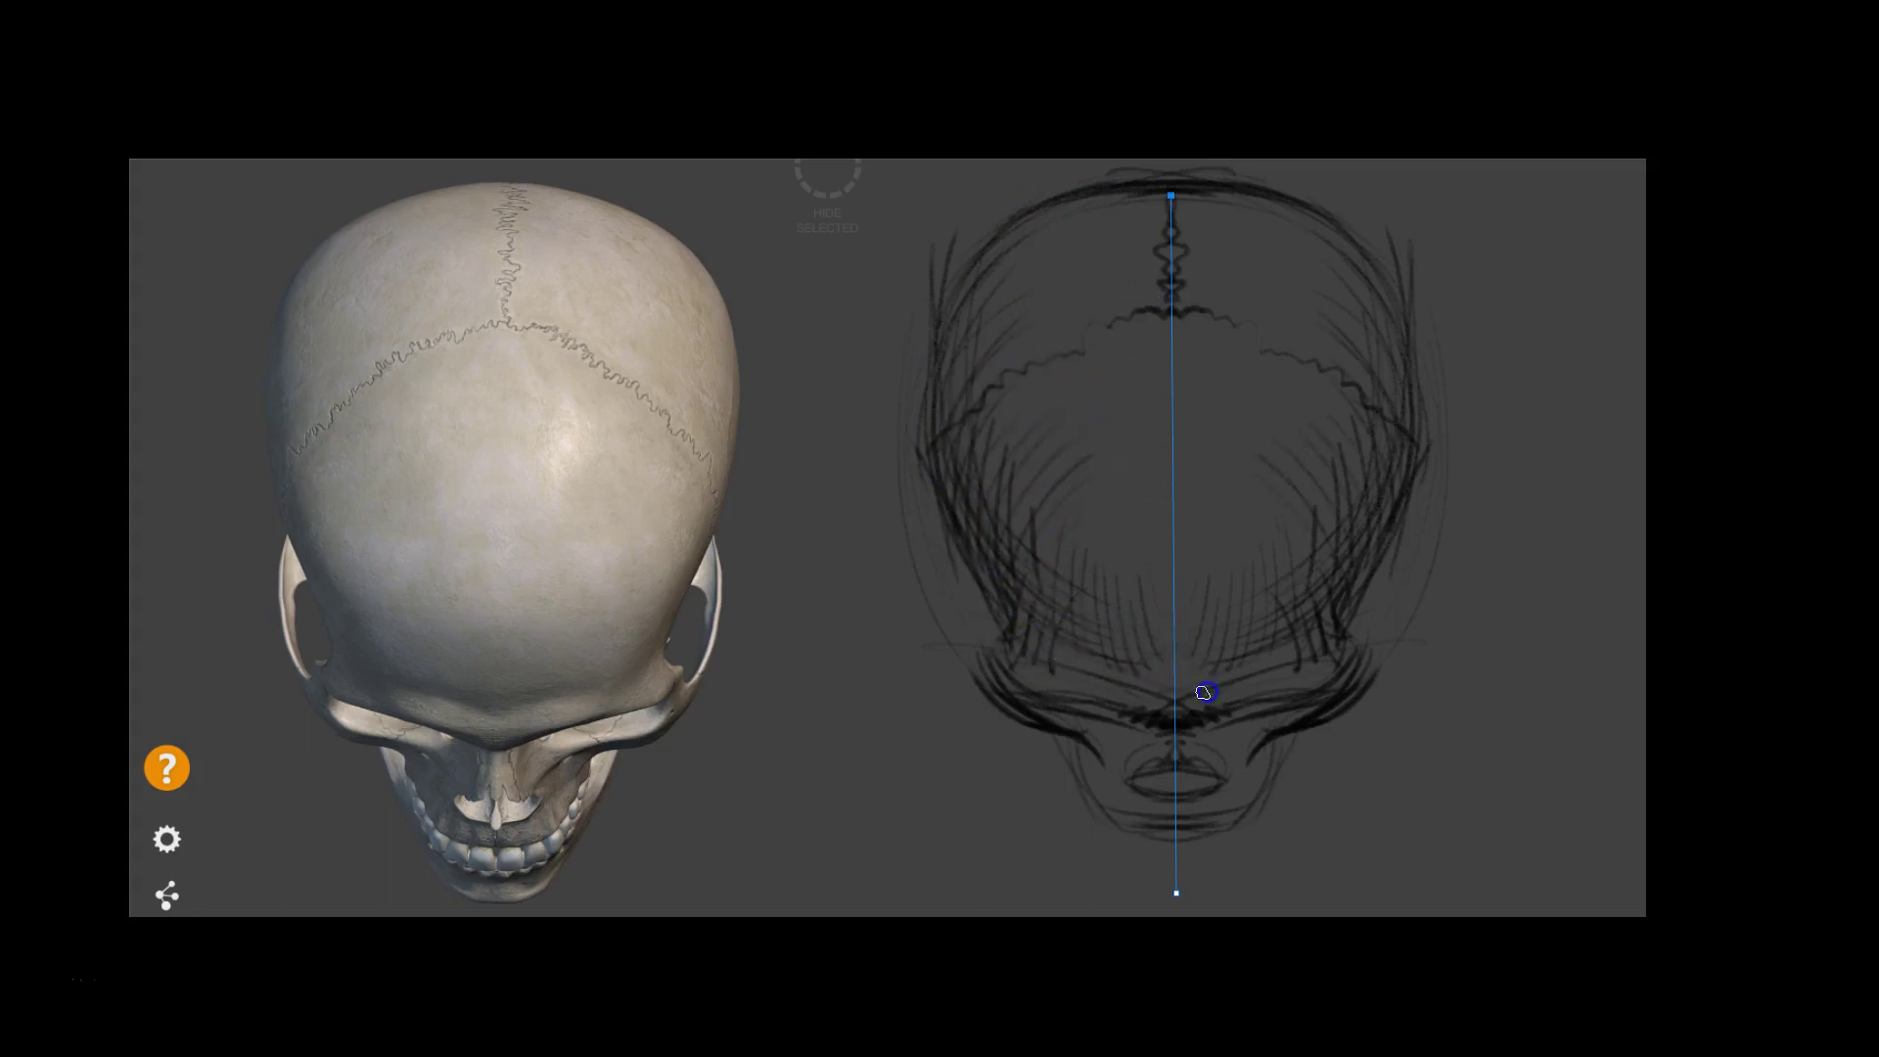
pyautogui.moveTo(1258, 674)
pyautogui.mouseDown()
pyautogui.moveTo(1214, 696)
pyautogui.moveTo(1145, 586)
pyautogui.mouseUp()
# Hatch down both sides of the head to its lower edges
pyautogui.moveTo(1085, 673)
pyautogui.mouseDown()
pyautogui.moveTo(1200, 629)
pyautogui.moveTo(960, 482)
pyautogui.moveTo(978, 692)
pyautogui.moveTo(949, 578)
pyautogui.moveTo(976, 553)
pyautogui.mouseUp()
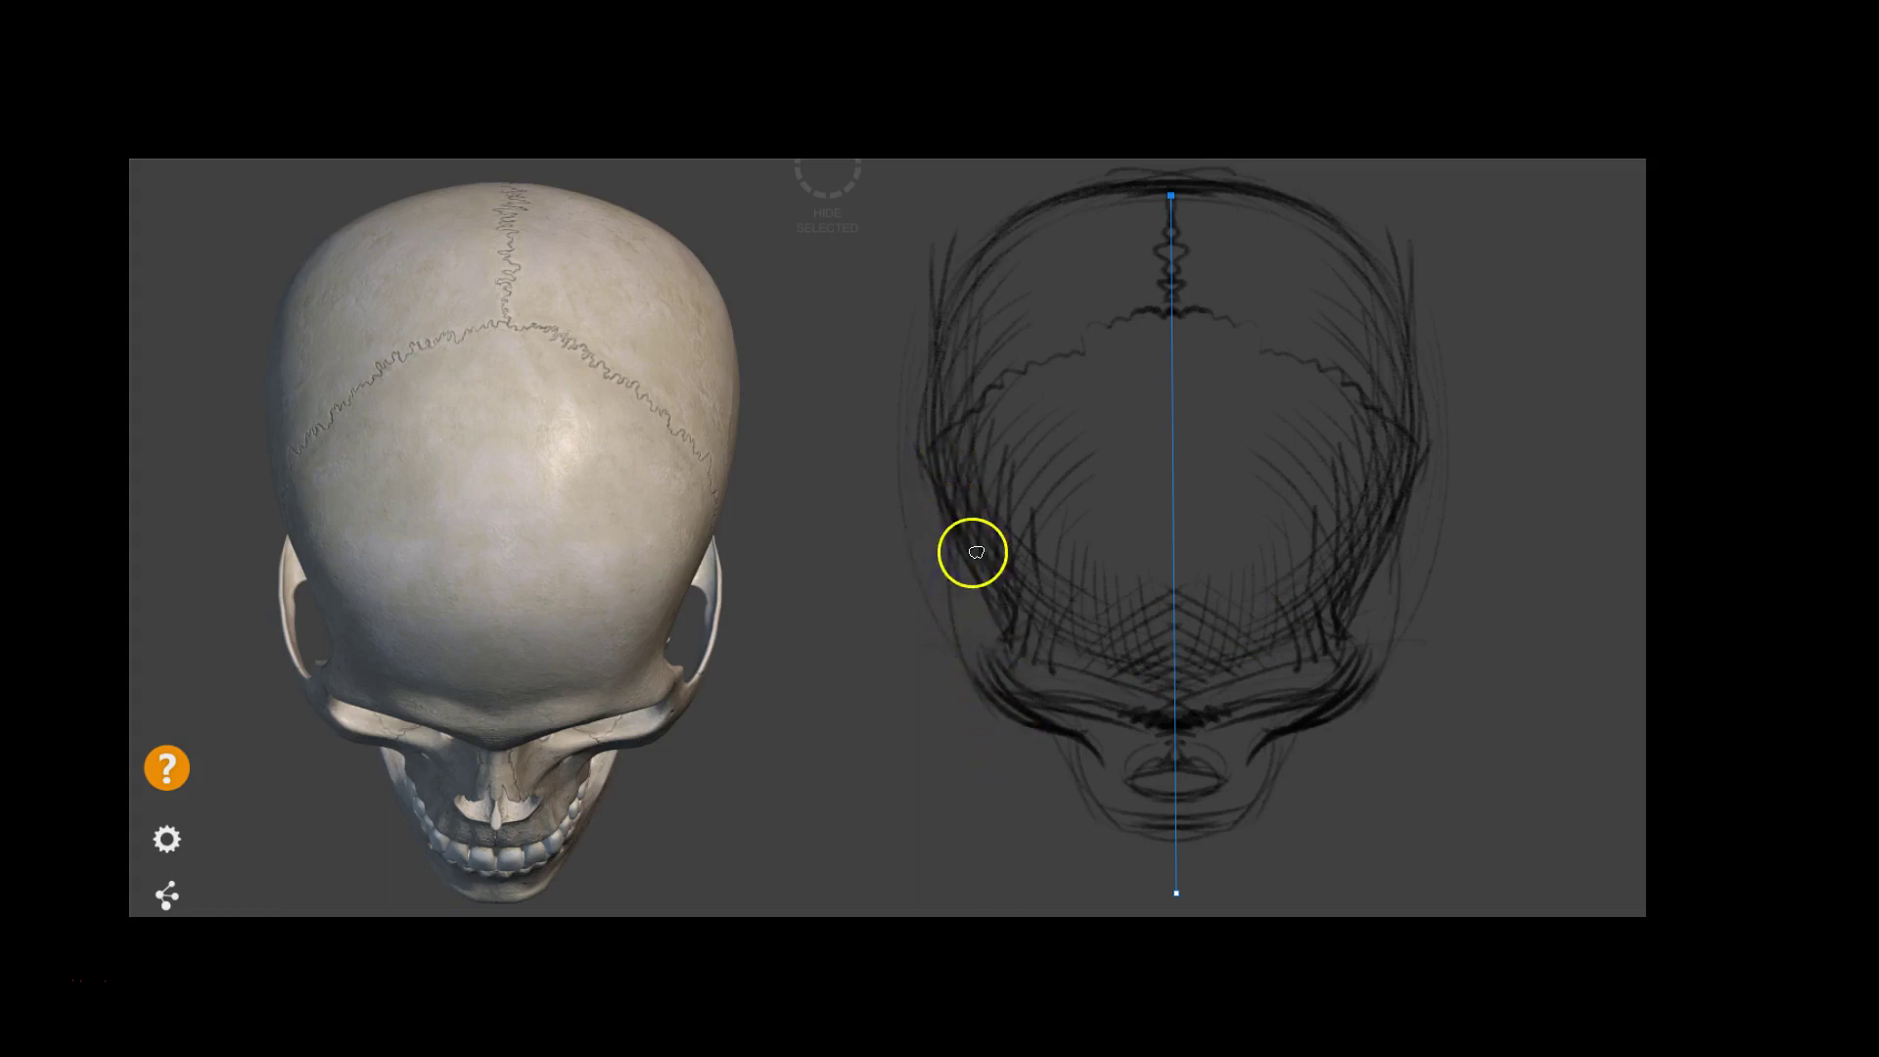
pyautogui.moveTo(982, 620)
pyautogui.mouseDown()
pyautogui.moveTo(936, 391)
pyautogui.moveTo(938, 459)
pyautogui.moveTo(1011, 617)
pyautogui.moveTo(943, 432)
pyautogui.moveTo(1023, 587)
pyautogui.mouseUp()
pyautogui.moveTo(984, 309)
pyautogui.mouseDown()
pyautogui.moveTo(960, 503)
pyautogui.moveTo(978, 549)
pyautogui.moveTo(1040, 470)
pyautogui.moveTo(1076, 602)
pyautogui.moveTo(965, 574)
pyautogui.moveTo(1019, 650)
pyautogui.mouseUp()
pyautogui.moveTo(968, 529); pyautogui.dragTo(1013, 720)
pyautogui.moveTo(1074, 591)
pyautogui.mouseDown()
pyautogui.moveTo(989, 650)
pyautogui.moveTo(1053, 613)
pyautogui.moveTo(1104, 647)
pyautogui.moveTo(999, 641)
pyautogui.moveTo(1061, 537)
pyautogui.moveTo(1117, 676)
pyautogui.moveTo(1166, 678)
pyautogui.moveTo(1111, 709)
pyautogui.mouseUp()
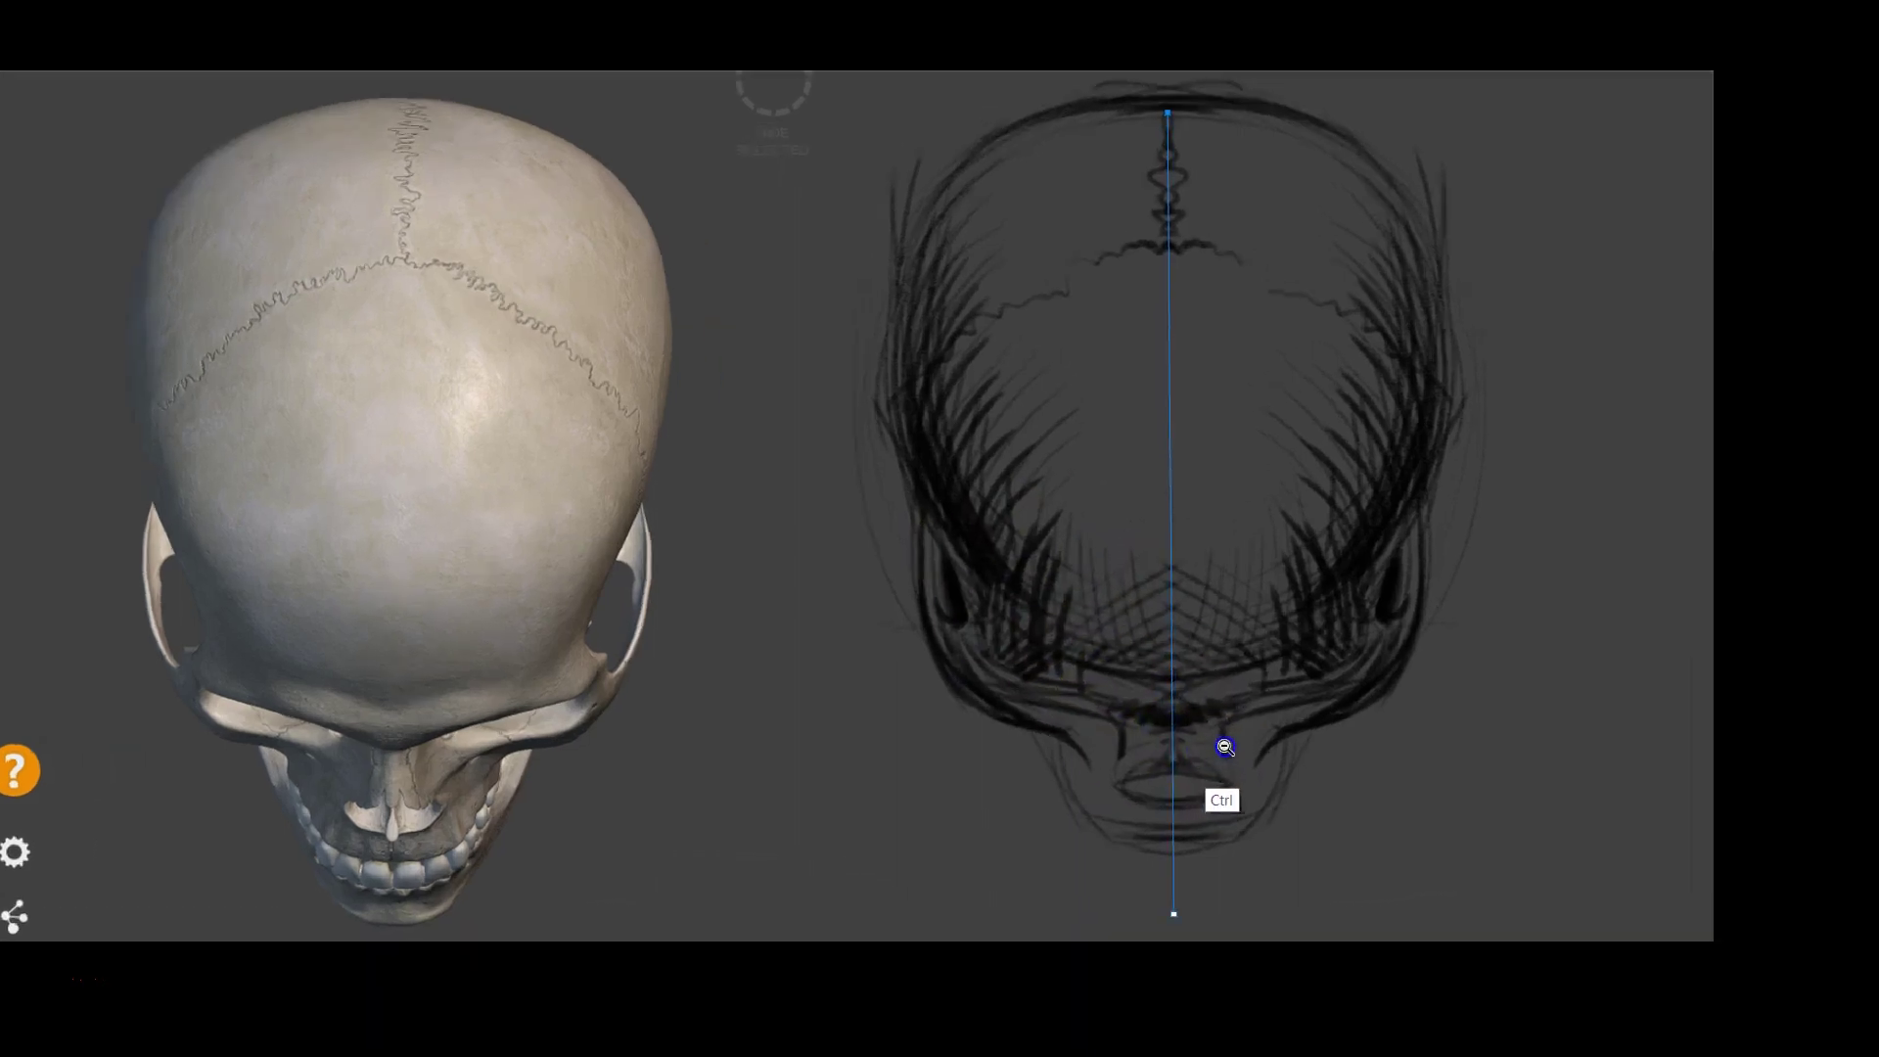
# Outline the jaw below the mouth and carry it down to a chin line
pyautogui.moveTo(1201, 751); pyautogui.dragTo(1293, 728)
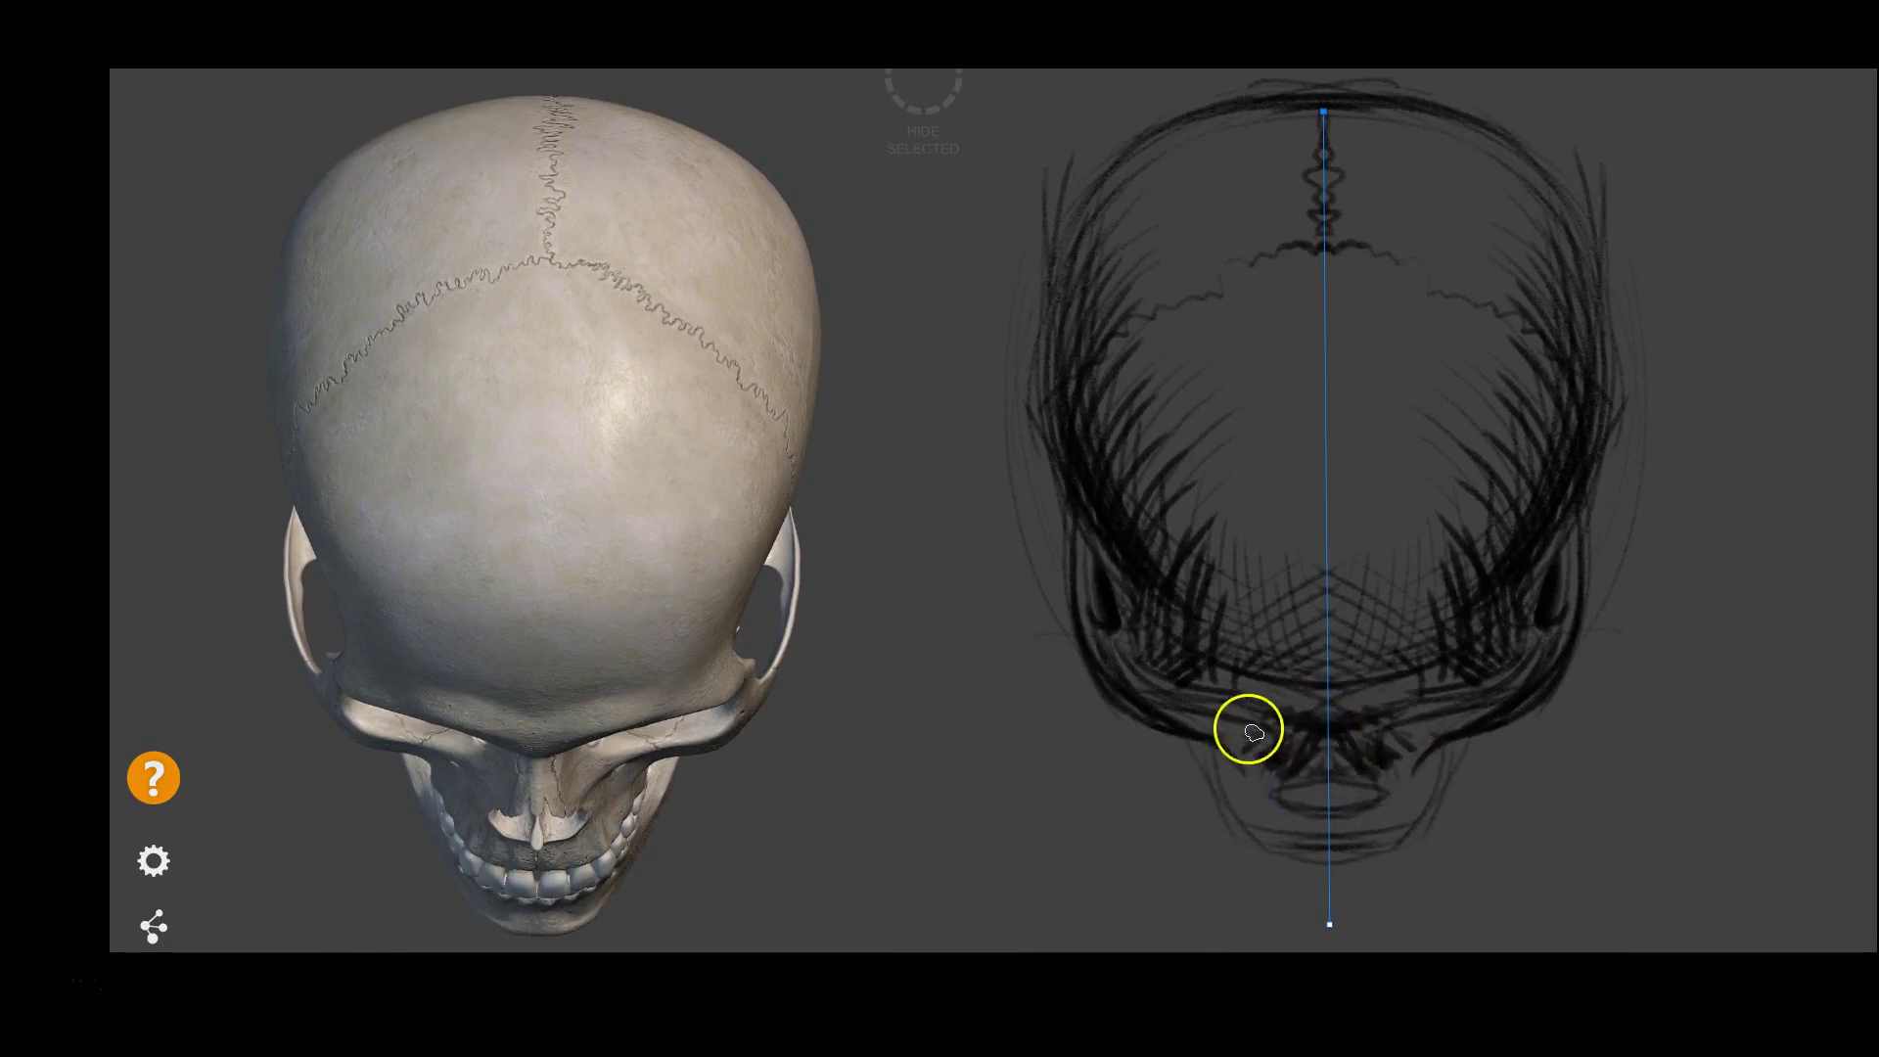
pyautogui.moveTo(1251, 808); pyautogui.dragTo(1308, 823)
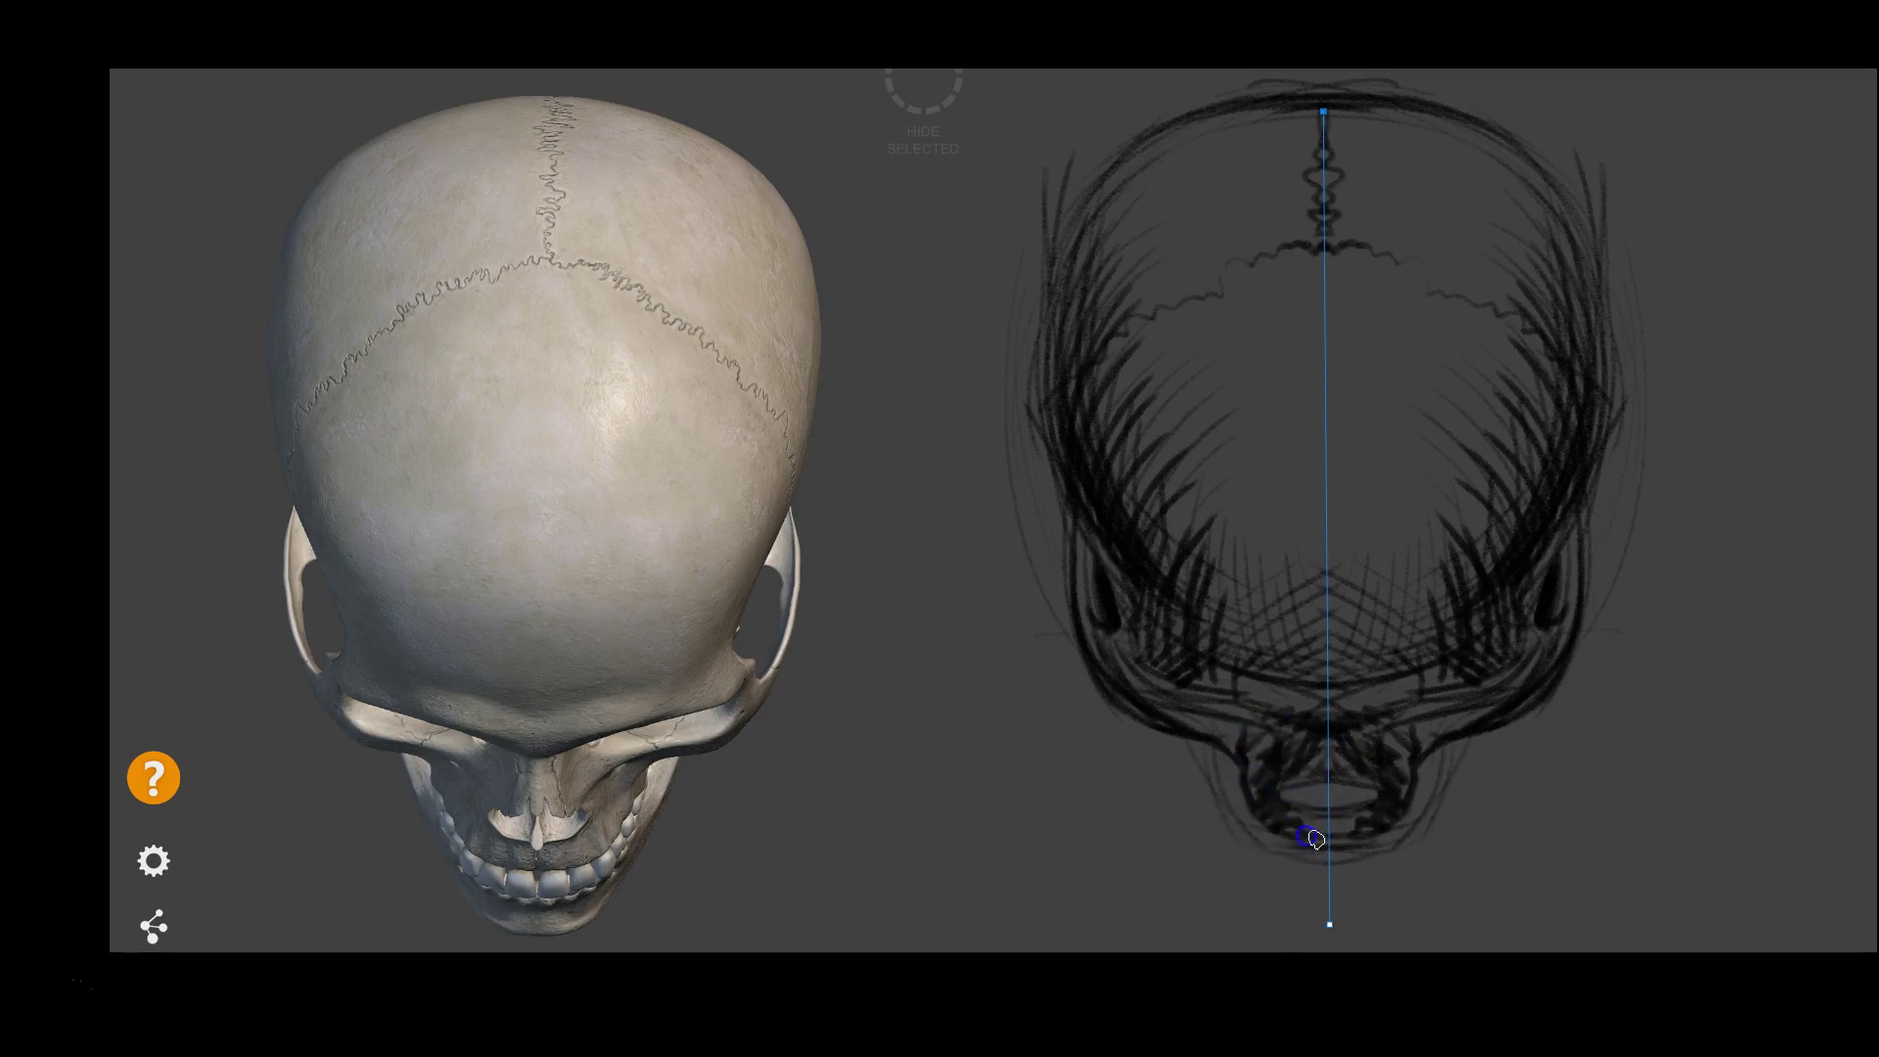
pyautogui.moveTo(1312, 760)
pyautogui.mouseDown()
pyautogui.moveTo(1262, 793)
pyautogui.moveTo(1149, 727)
pyautogui.mouseUp()
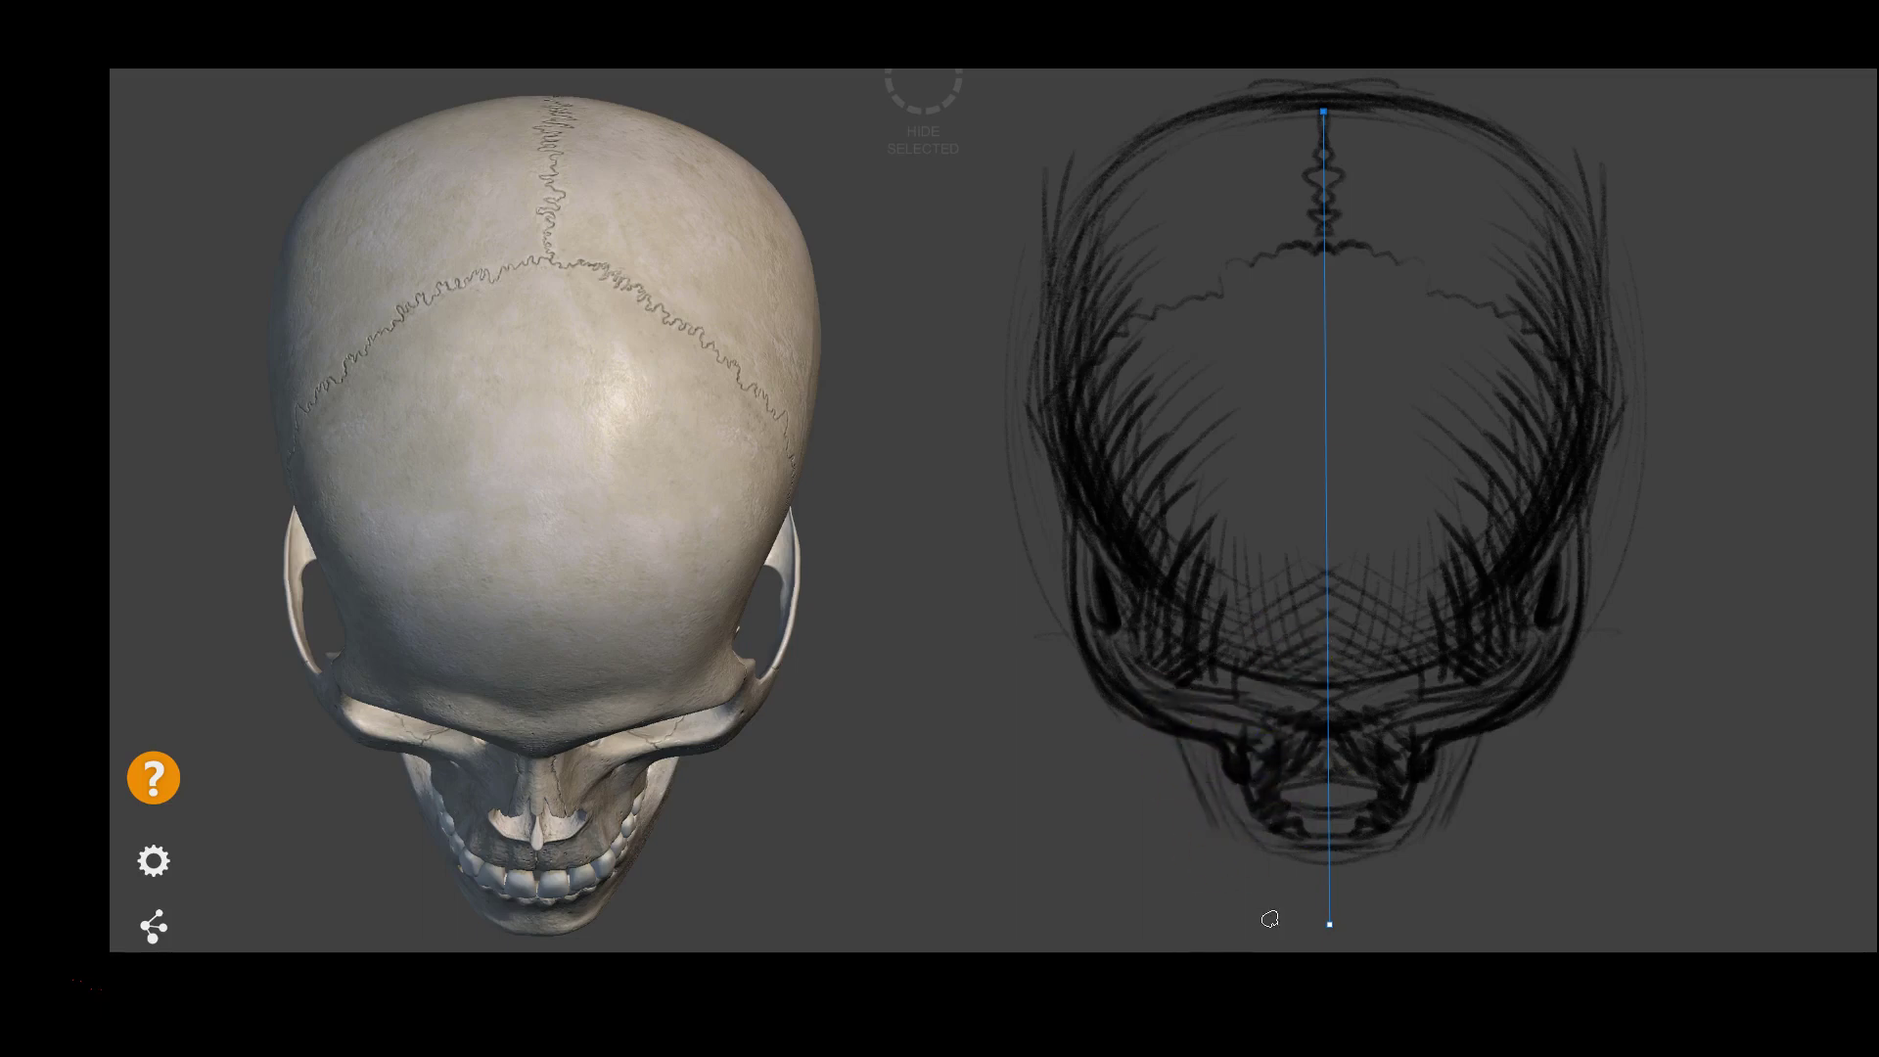
pyautogui.moveTo(1188, 734)
pyautogui.mouseDown()
pyautogui.moveTo(1244, 881)
pyautogui.moveTo(1368, 912)
pyautogui.moveTo(1258, 905)
pyautogui.mouseUp()
pyautogui.moveTo(1137, 670); pyautogui.dragTo(1244, 886)
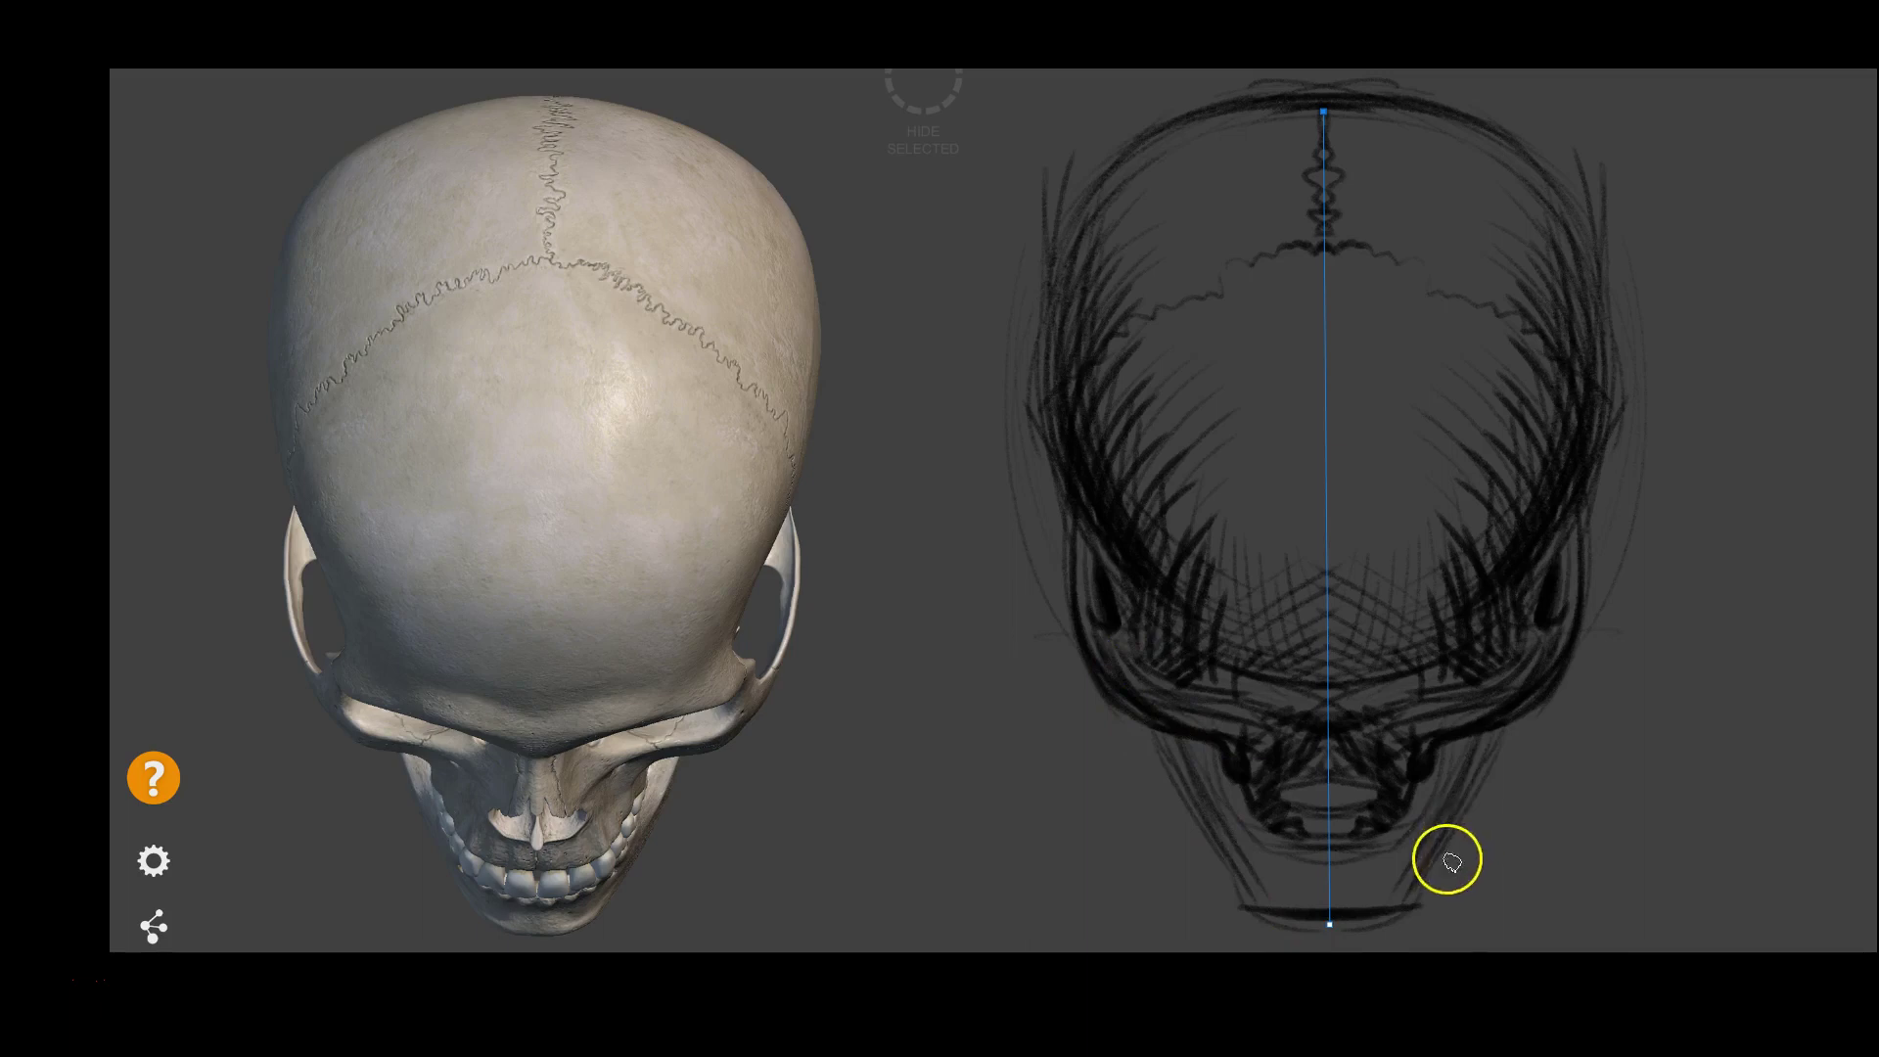
pyautogui.moveTo(1382, 869)
pyautogui.mouseDown()
pyautogui.moveTo(1347, 869)
pyautogui.moveTo(1371, 865)
pyautogui.mouseUp()
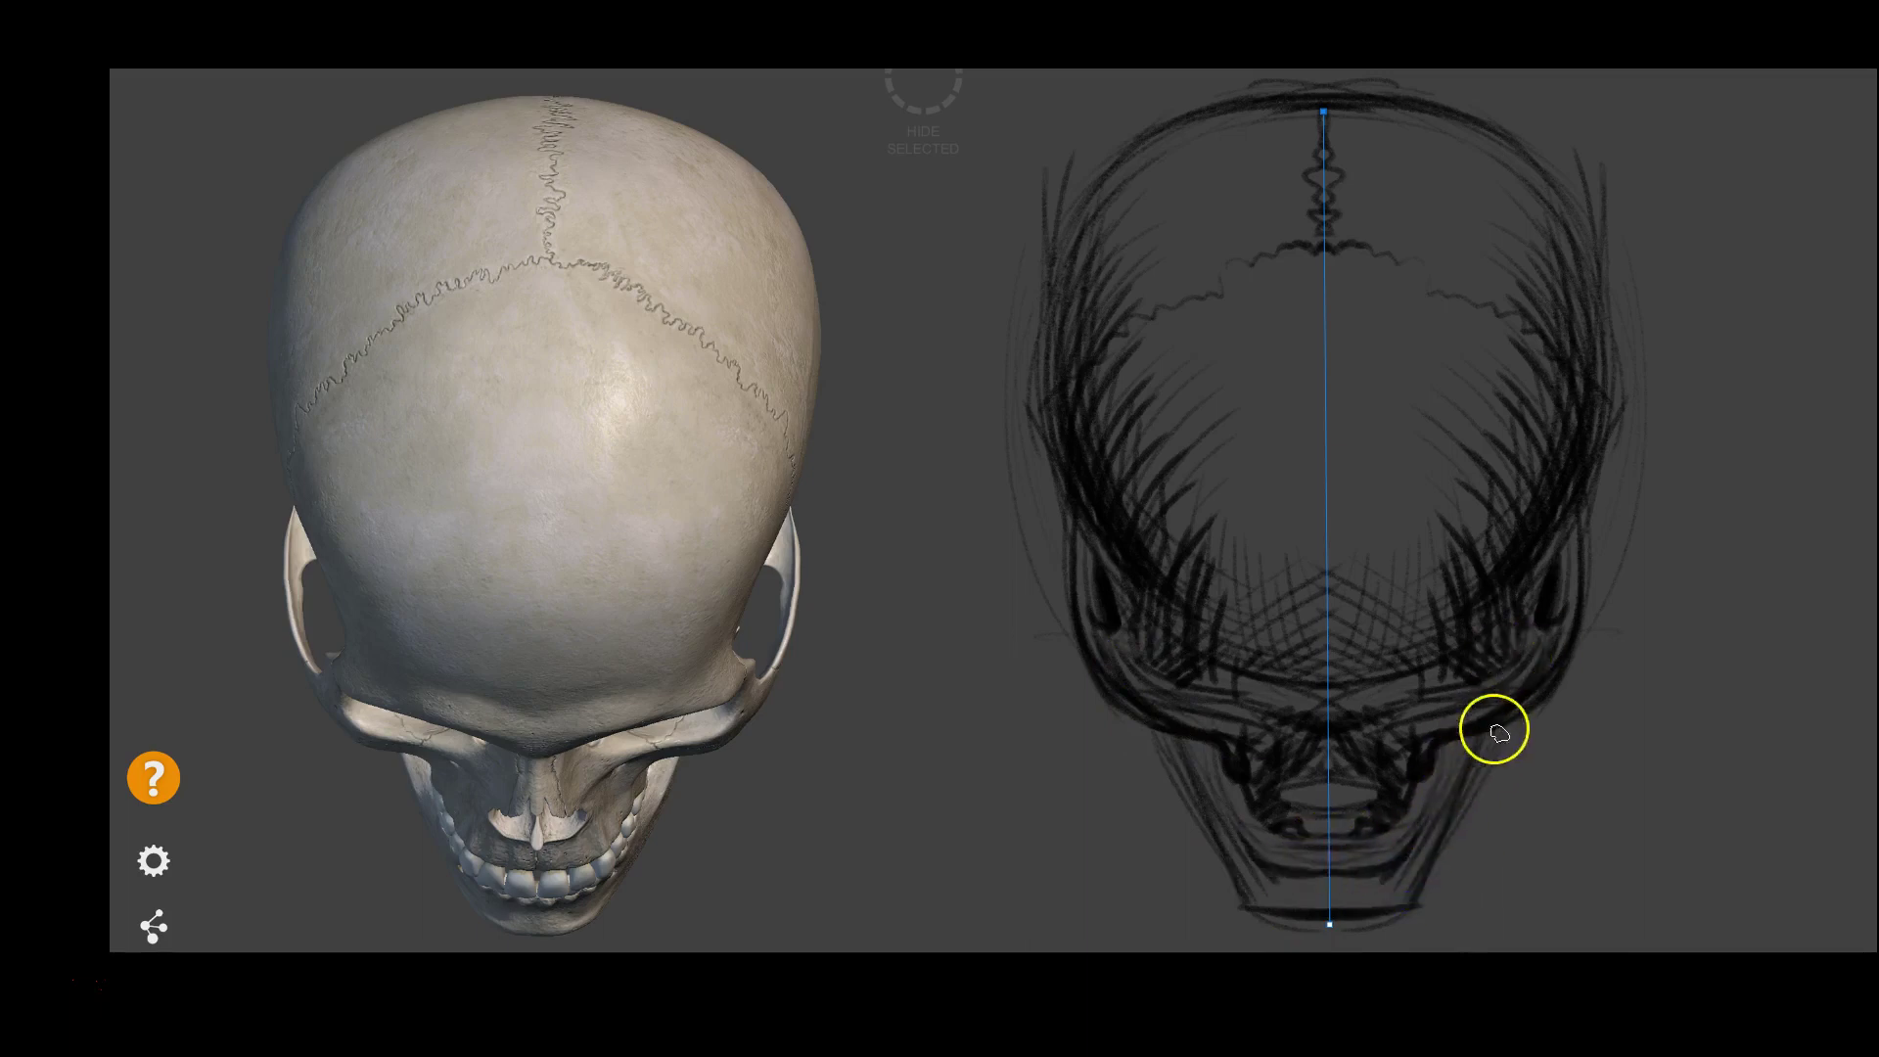
pyautogui.press('alt')
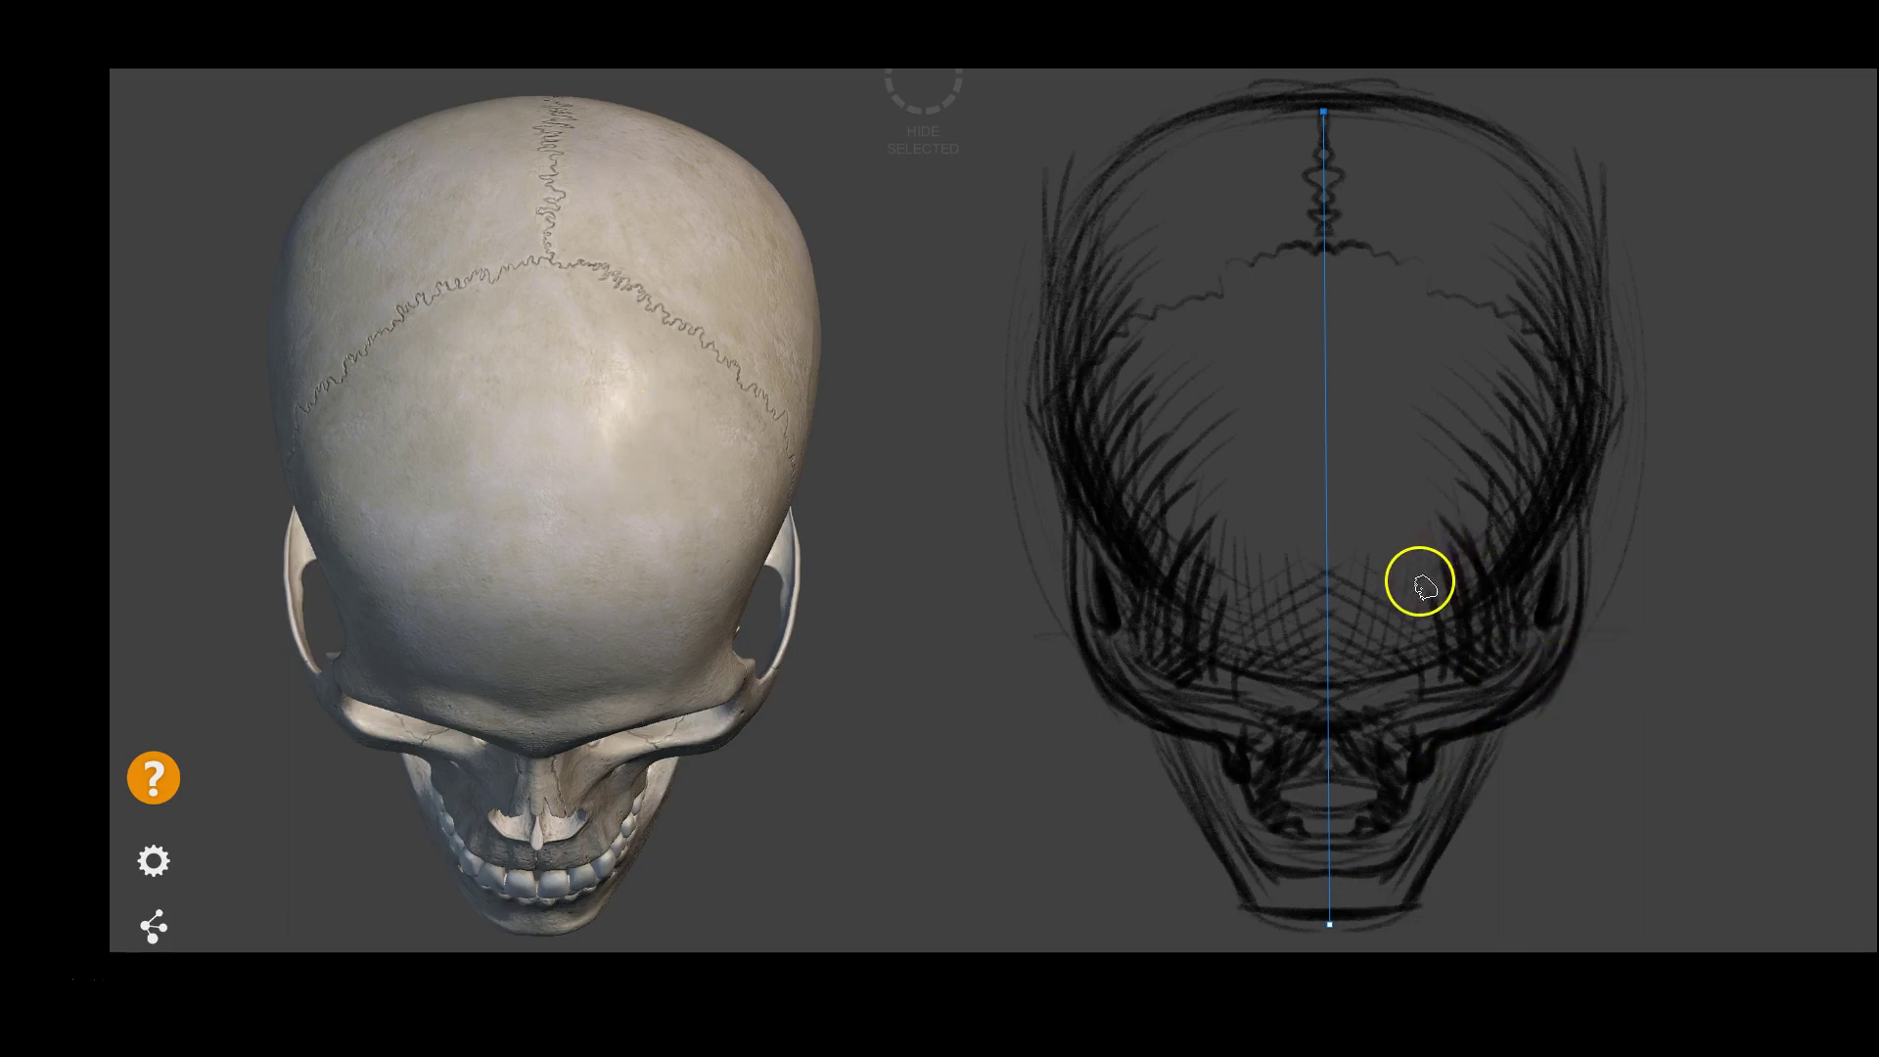
# Paint mirrored light cream tone across the sketch's upper centre and midline
pyautogui.moveTo(1429, 450); pyautogui.dragTo(1231, 434)
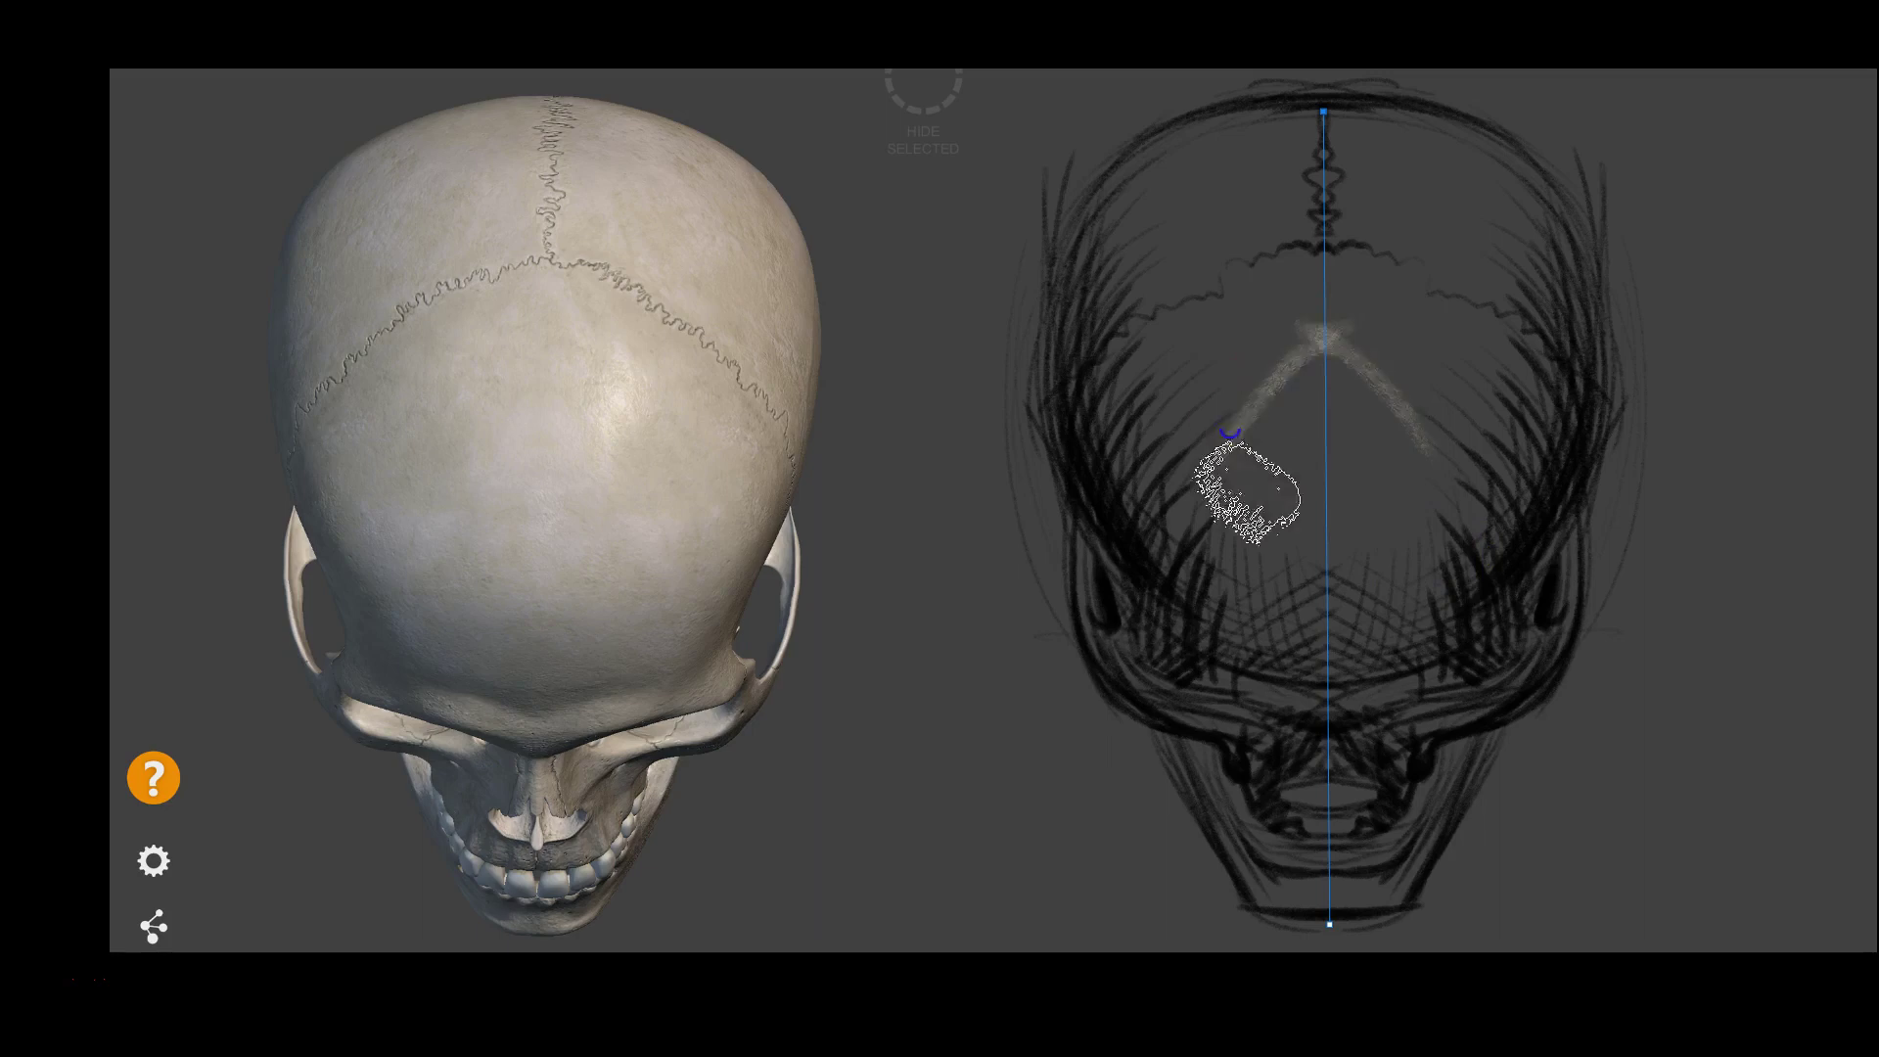
pyautogui.moveTo(1283, 294)
pyautogui.mouseDown()
pyautogui.moveTo(1334, 327)
pyautogui.moveTo(1304, 299)
pyautogui.moveTo(1327, 285)
pyautogui.mouseUp()
pyautogui.moveTo(1162, 353)
pyautogui.mouseDown()
pyautogui.moveTo(1298, 306)
pyautogui.moveTo(1212, 391)
pyautogui.moveTo(1288, 469)
pyautogui.moveTo(1282, 569)
pyautogui.mouseUp()
# Turn painting symmetry off, then paint cream tone down the cranium's left
pyautogui.press('Tab')
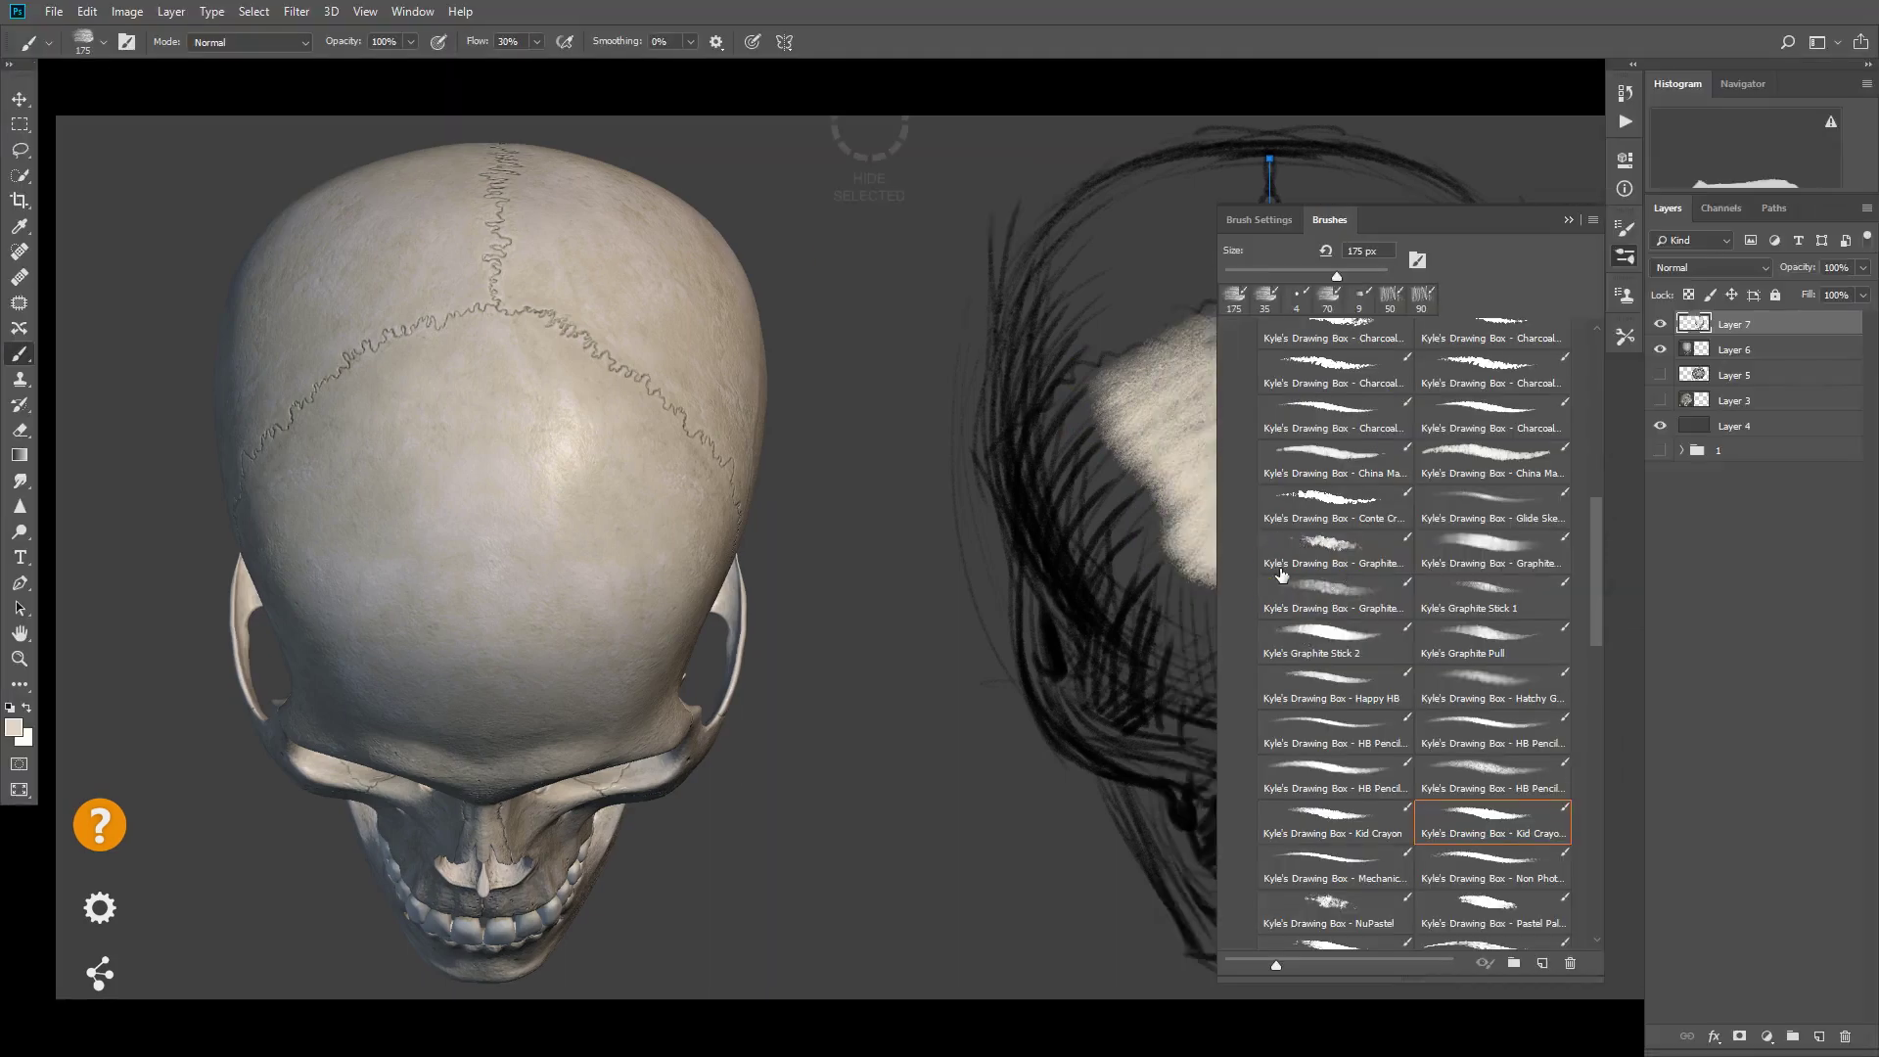
pyautogui.click(785, 42)
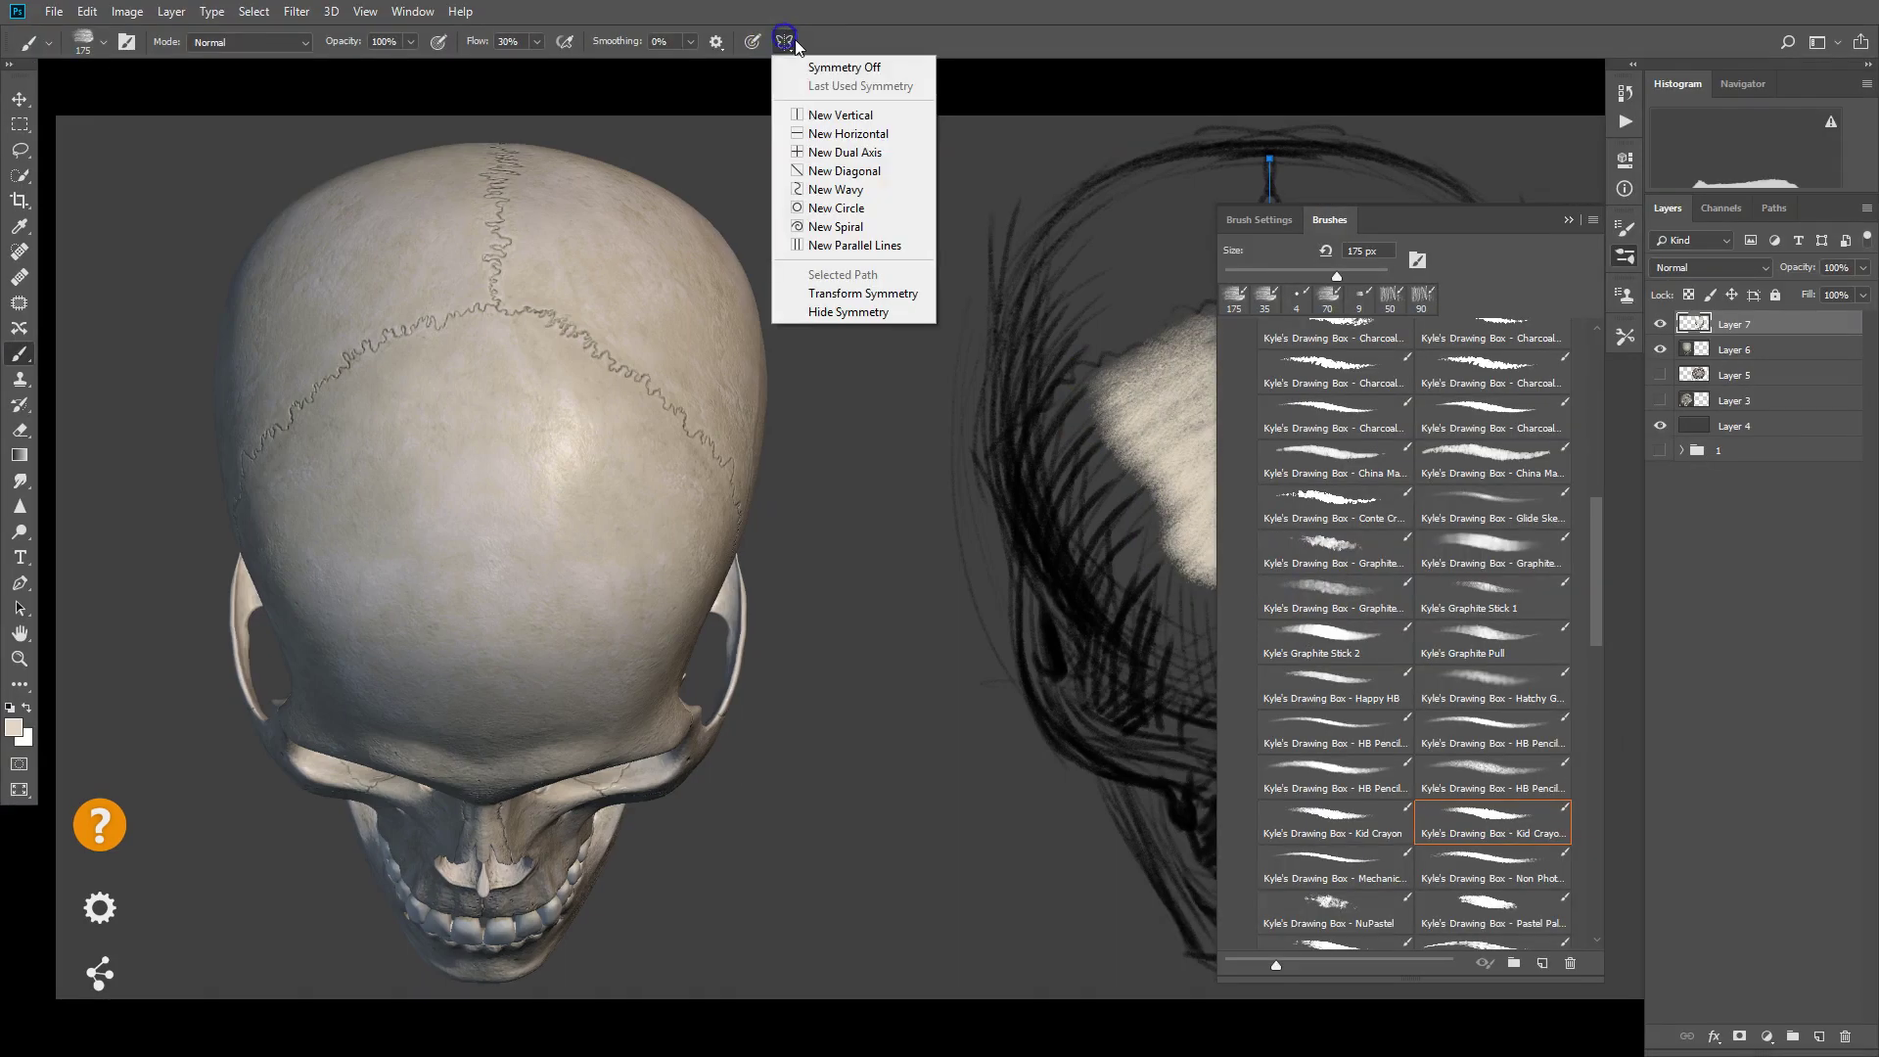
pyautogui.click(896, 67)
pyautogui.press('Tab')
pyautogui.moveTo(1255, 206)
pyautogui.mouseDown()
pyautogui.moveTo(1270, 219)
pyautogui.moveTo(1141, 231)
pyautogui.moveTo(1269, 161)
pyautogui.moveTo(1048, 273)
pyautogui.moveTo(1419, 189)
pyautogui.moveTo(1125, 185)
pyautogui.moveTo(1420, 153)
pyautogui.moveTo(1128, 231)
pyautogui.moveTo(1107, 189)
pyautogui.moveTo(1023, 361)
pyautogui.moveTo(1028, 315)
pyautogui.moveTo(1136, 225)
pyautogui.moveTo(1334, 168)
pyautogui.moveTo(1279, 201)
pyautogui.moveTo(1125, 525)
pyautogui.moveTo(1271, 369)
pyautogui.moveTo(1225, 663)
pyautogui.moveTo(1258, 626)
pyautogui.moveTo(1132, 491)
pyautogui.moveTo(1166, 473)
pyautogui.moveTo(1259, 495)
pyautogui.moveTo(1468, 629)
pyautogui.moveTo(1384, 378)
pyautogui.moveTo(1393, 566)
pyautogui.moveTo(1443, 389)
pyautogui.moveTo(1389, 537)
pyautogui.mouseUp()
# Paint cream tone over the cranium's top, right edge and jaw-to-left area
pyautogui.moveTo(1536, 306)
pyautogui.mouseDown()
pyautogui.moveTo(1439, 210)
pyautogui.moveTo(1553, 230)
pyautogui.moveTo(1393, 138)
pyautogui.moveTo(1405, 159)
pyautogui.moveTo(1552, 197)
pyautogui.mouseUp()
pyautogui.moveTo(1247, 213)
pyautogui.mouseDown()
pyautogui.moveTo(1275, 197)
pyautogui.moveTo(1312, 281)
pyautogui.moveTo(1342, 138)
pyautogui.moveTo(1468, 327)
pyautogui.moveTo(1430, 218)
pyautogui.moveTo(1472, 167)
pyautogui.mouseUp()
pyautogui.moveTo(1560, 354)
pyautogui.mouseDown()
pyautogui.moveTo(1430, 185)
pyautogui.moveTo(1510, 302)
pyautogui.moveTo(1504, 474)
pyautogui.moveTo(1489, 260)
pyautogui.moveTo(1519, 311)
pyautogui.moveTo(1393, 613)
pyautogui.moveTo(1406, 645)
pyautogui.moveTo(1451, 579)
pyautogui.moveTo(1468, 630)
pyautogui.moveTo(1300, 709)
pyautogui.moveTo(1334, 714)
pyautogui.moveTo(1510, 550)
pyautogui.moveTo(1430, 616)
pyautogui.moveTo(1410, 671)
pyautogui.moveTo(1426, 621)
pyautogui.moveTo(1409, 695)
pyautogui.moveTo(1471, 652)
pyautogui.moveTo(1406, 650)
pyautogui.moveTo(1478, 657)
pyautogui.moveTo(1405, 617)
pyautogui.moveTo(1397, 587)
pyautogui.moveTo(1312, 591)
pyautogui.moveTo(1409, 579)
pyautogui.moveTo(1351, 658)
pyautogui.moveTo(1412, 699)
pyautogui.moveTo(1443, 671)
pyautogui.moveTo(1377, 652)
pyautogui.mouseUp()
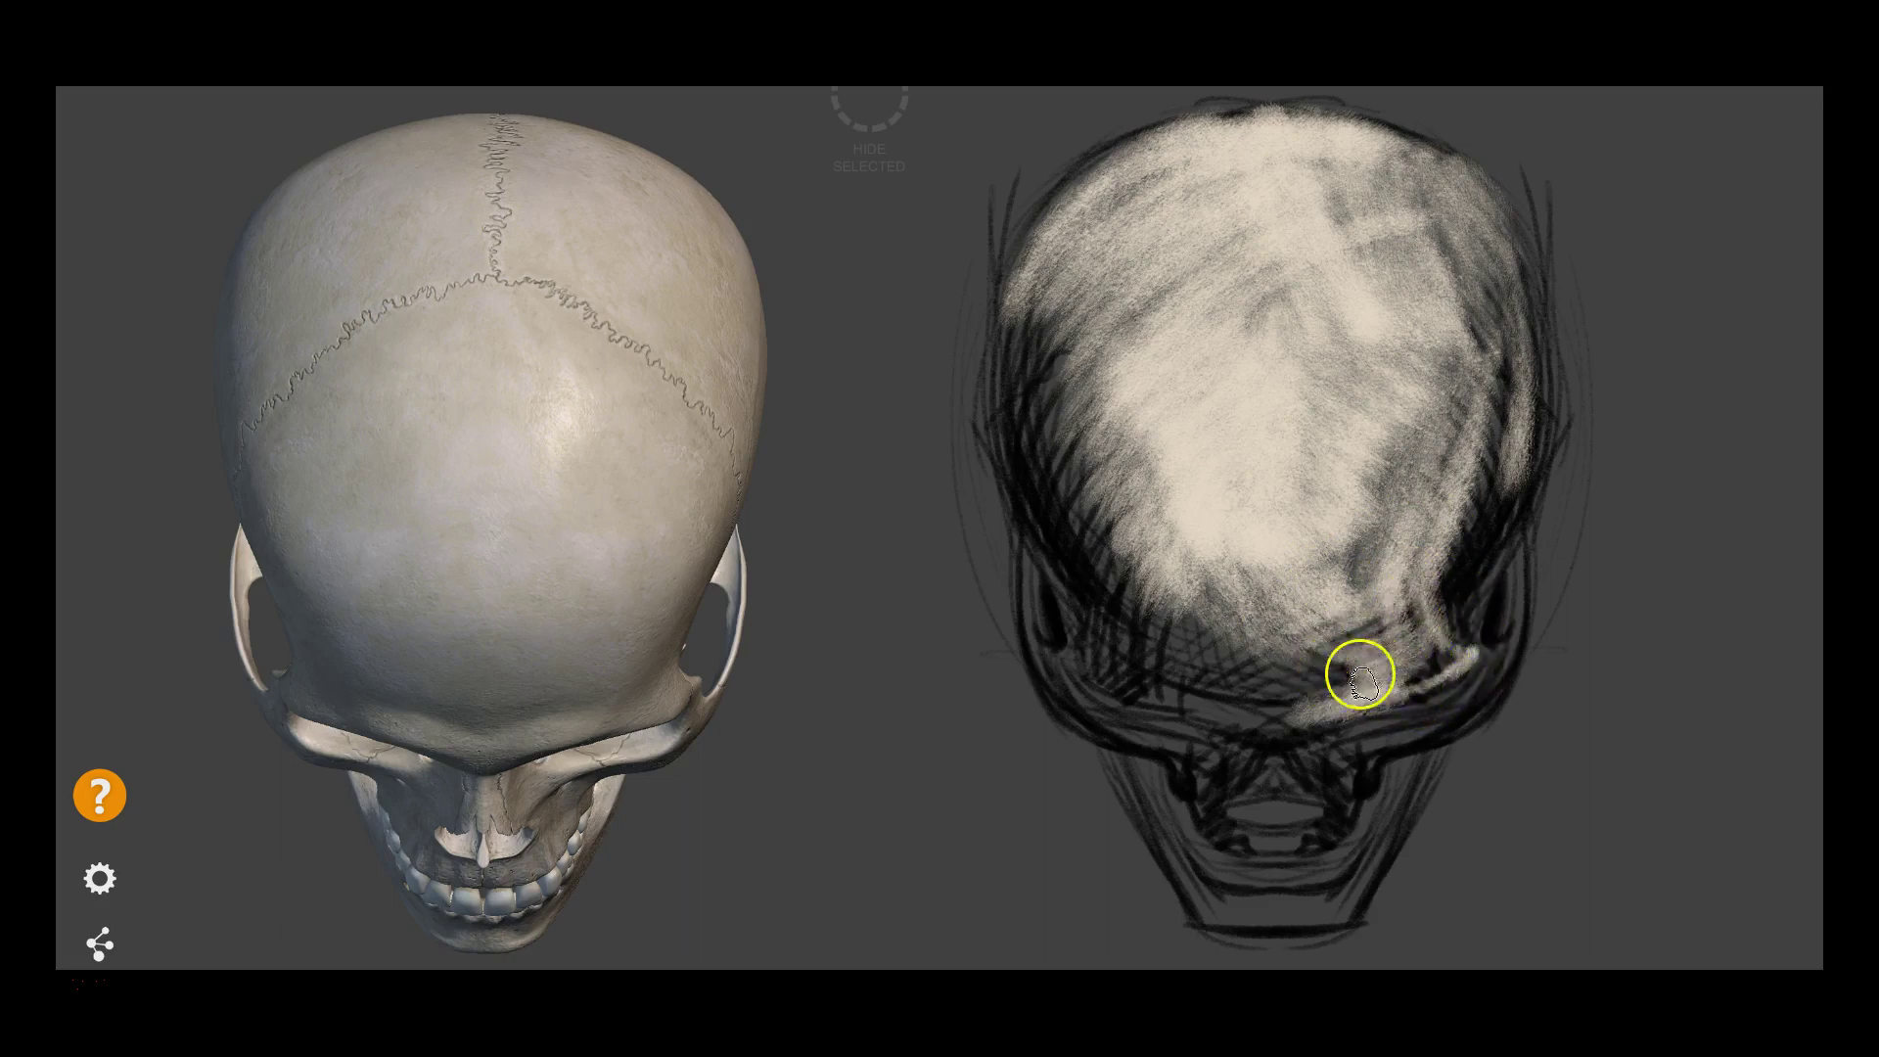
pyautogui.moveTo(1250, 721)
pyautogui.mouseDown()
pyautogui.moveTo(1091, 671)
pyautogui.moveTo(1100, 428)
pyautogui.moveTo(1165, 596)
pyautogui.moveTo(1112, 478)
pyautogui.moveTo(1074, 303)
pyautogui.moveTo(1173, 597)
pyautogui.moveTo(1062, 453)
pyautogui.moveTo(1112, 411)
pyautogui.moveTo(1066, 252)
pyautogui.moveTo(1129, 566)
pyautogui.moveTo(1259, 642)
pyautogui.moveTo(1040, 394)
pyautogui.moveTo(1238, 503)
pyautogui.moveTo(1302, 636)
pyautogui.mouseUp()
# Add a bright highlight down the left cheekbone edge
pyautogui.moveTo(1048, 486); pyautogui.dragTo(1030, 561)
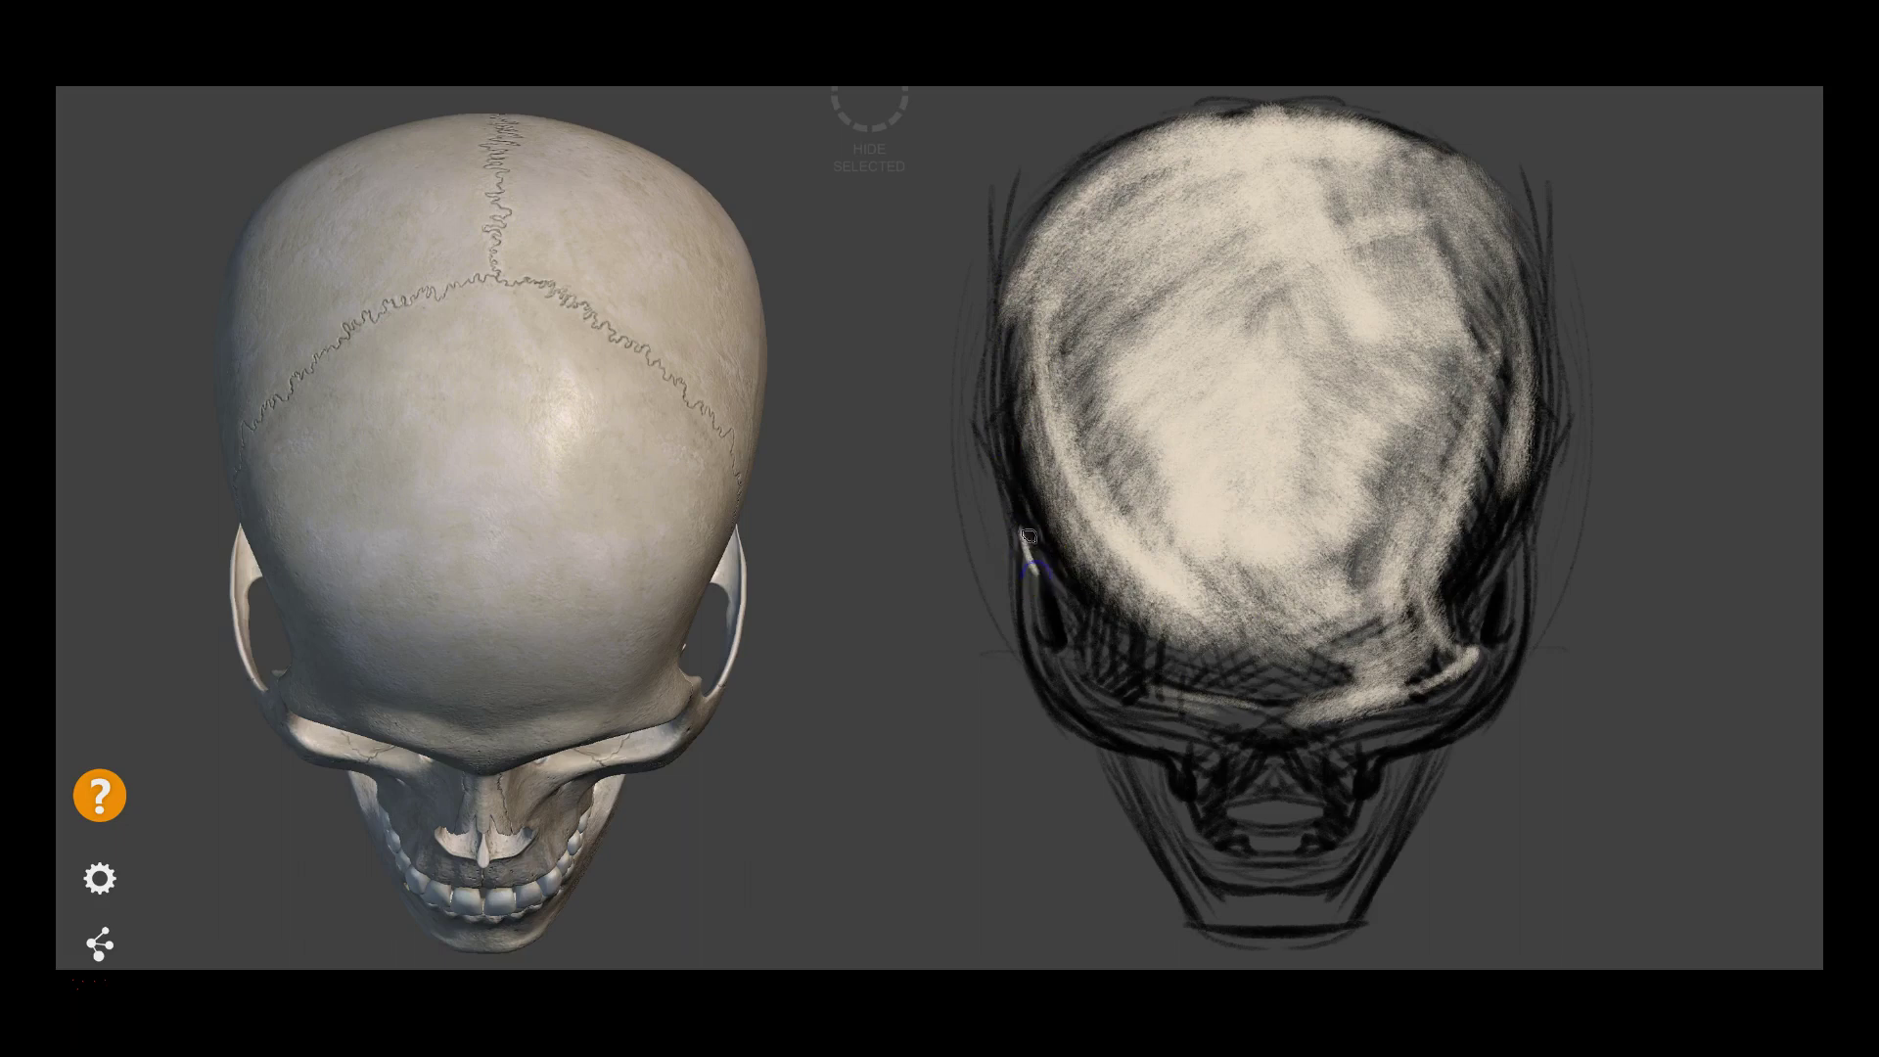
pyautogui.moveTo(1019, 533); pyautogui.dragTo(1080, 733)
pyautogui.moveTo(1038, 583); pyautogui.dragTo(1034, 554)
# Shade both ear openings dark and highlight their outer rims
pyautogui.moveTo(1037, 554)
pyautogui.mouseDown()
pyautogui.moveTo(1045, 612)
pyautogui.moveTo(1023, 645)
pyautogui.mouseUp()
pyautogui.moveTo(1512, 541); pyautogui.dragTo(1533, 504)
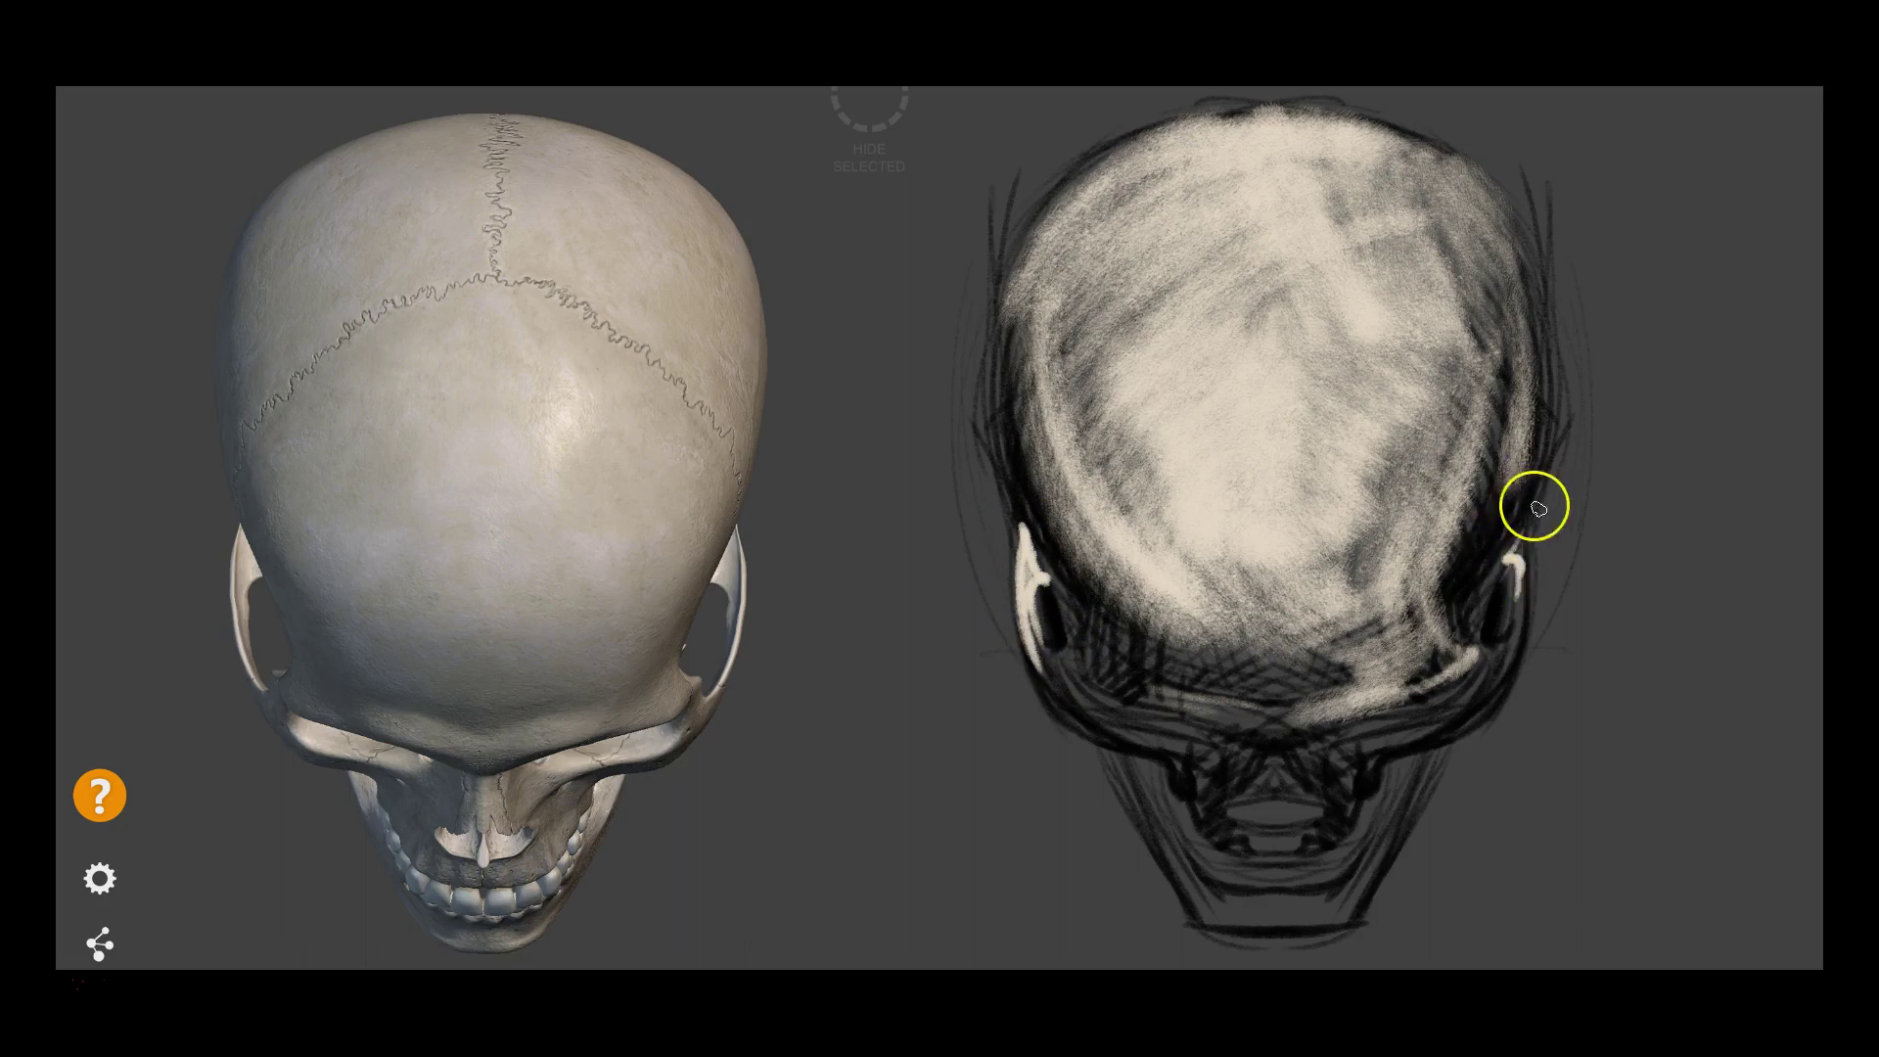
pyautogui.moveTo(1535, 503); pyautogui.dragTo(1510, 680)
pyautogui.moveTo(1520, 597); pyautogui.dragTo(1491, 672)
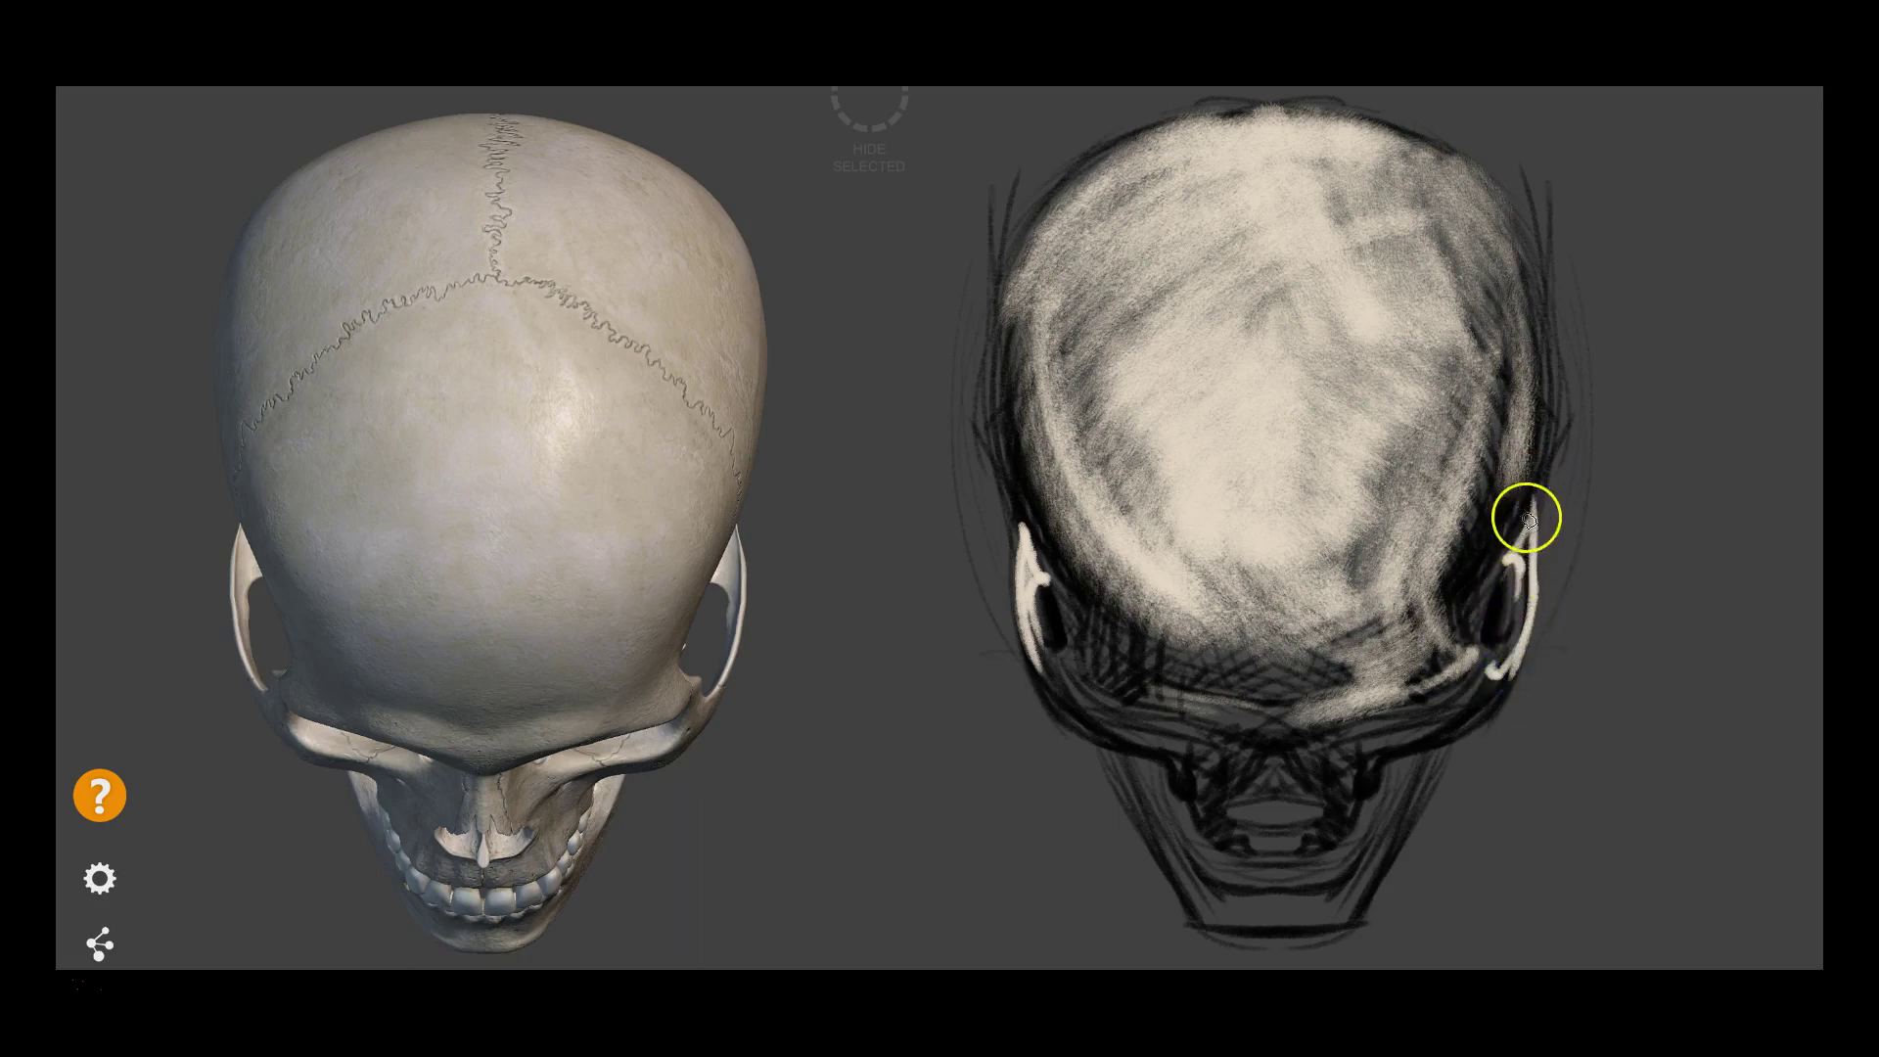
pyautogui.moveTo(1484, 544); pyautogui.dragTo(1486, 598)
pyautogui.click(1554, 529)
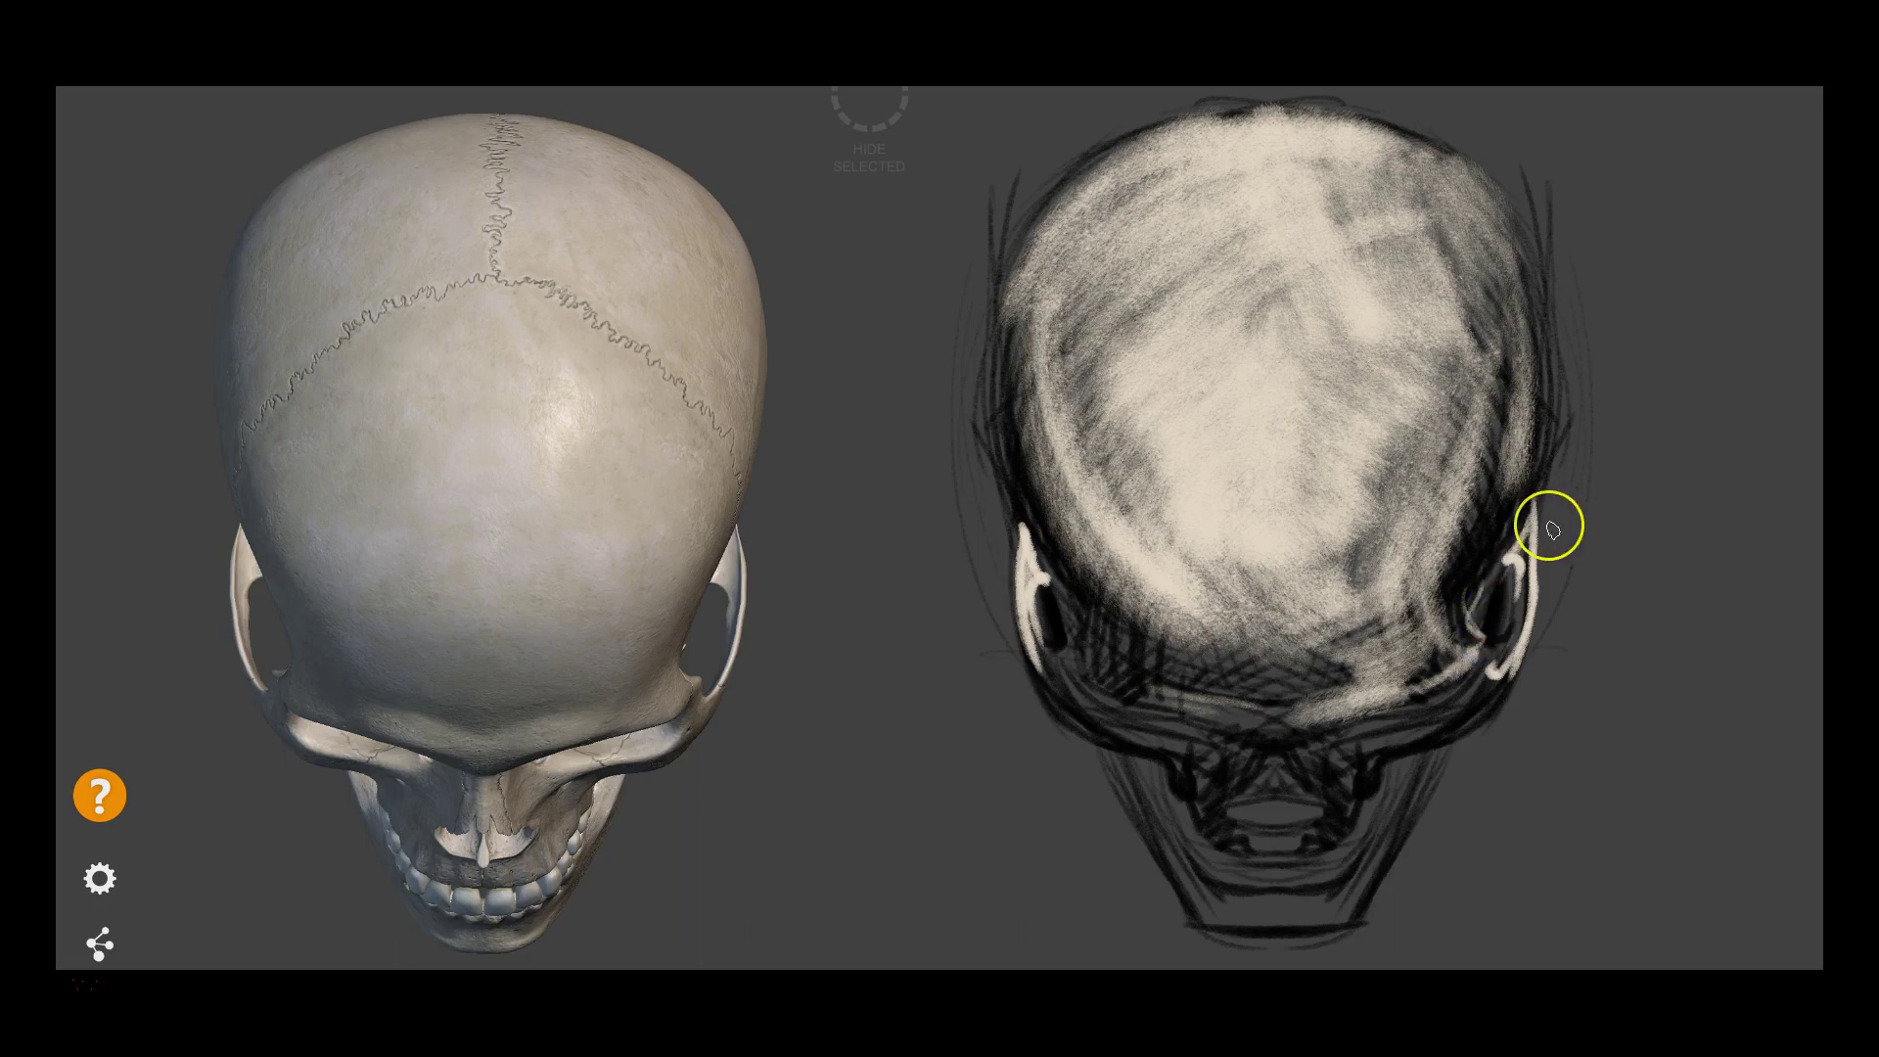
pyautogui.click(1497, 600)
pyautogui.moveTo(1056, 624); pyautogui.dragTo(1042, 608)
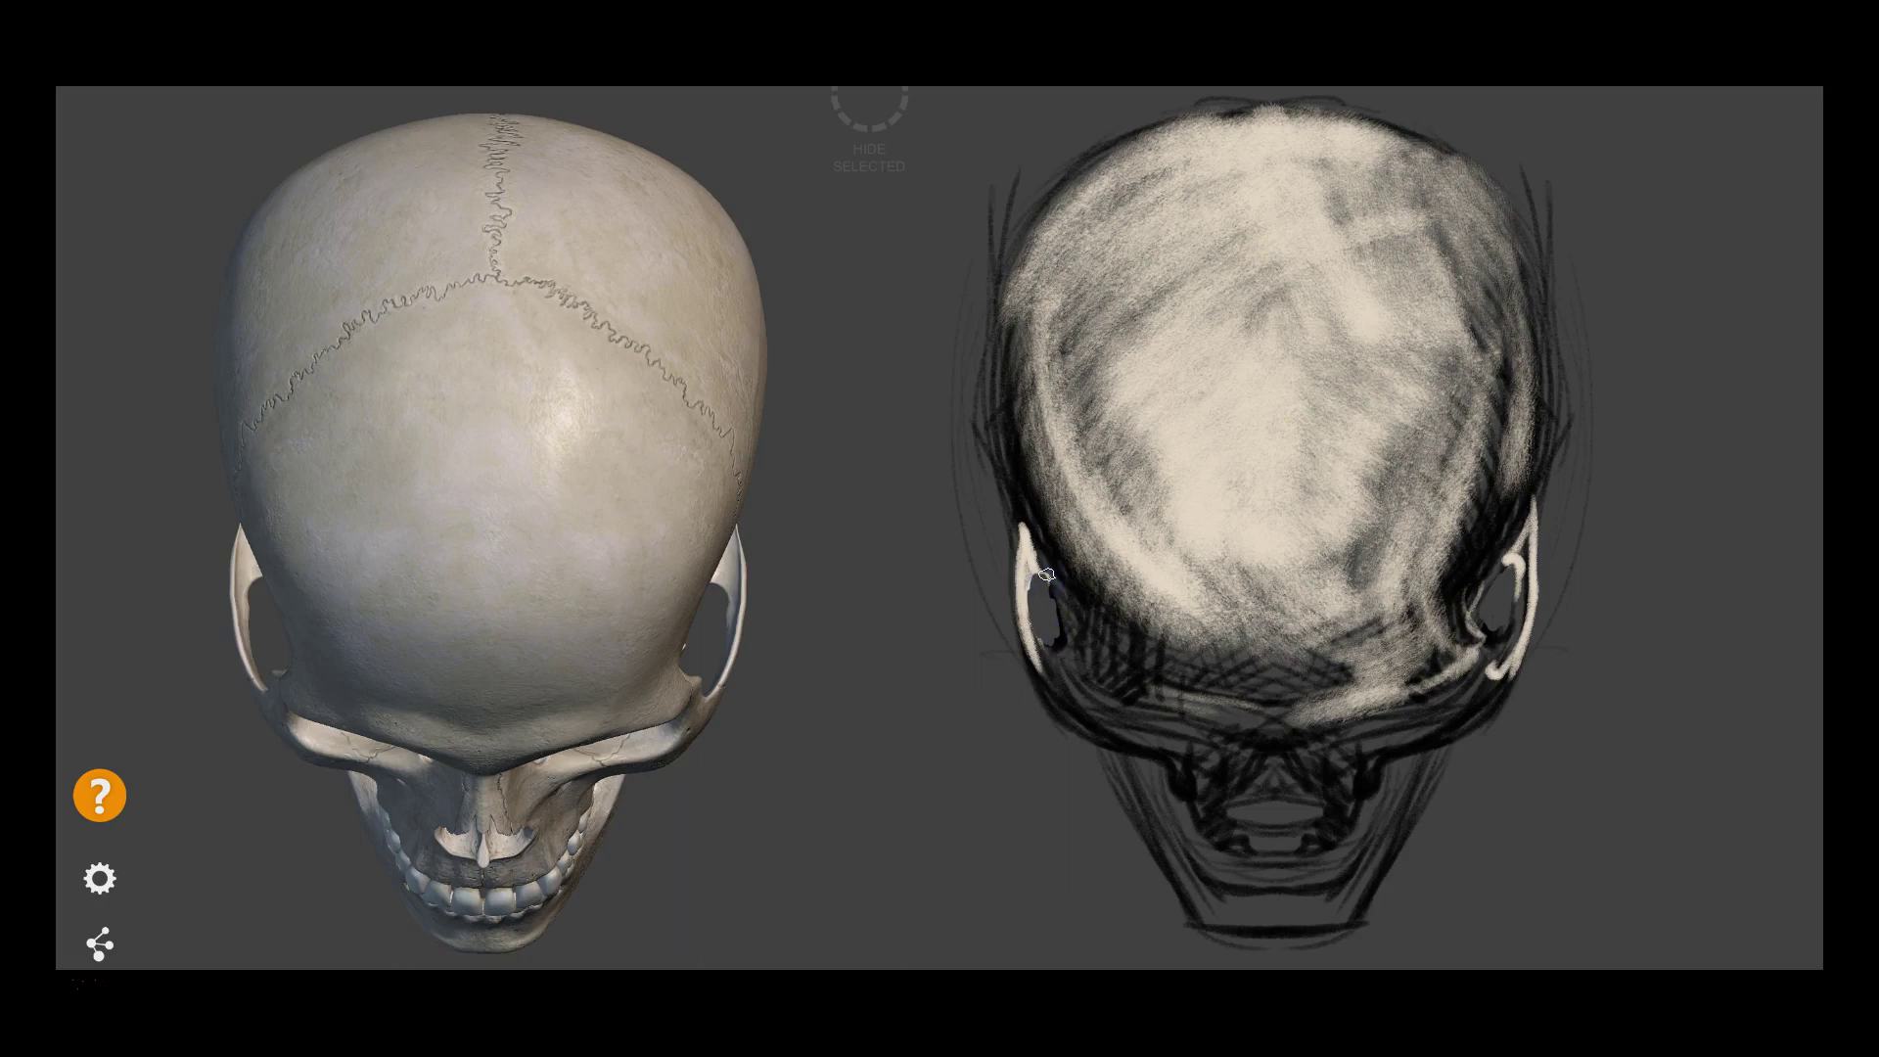
pyautogui.moveTo(1002, 450); pyautogui.dragTo(1018, 616)
pyautogui.moveTo(1531, 525)
pyautogui.mouseDown()
pyautogui.moveTo(1533, 500)
pyautogui.moveTo(1542, 583)
pyautogui.moveTo(1503, 689)
pyautogui.mouseUp()
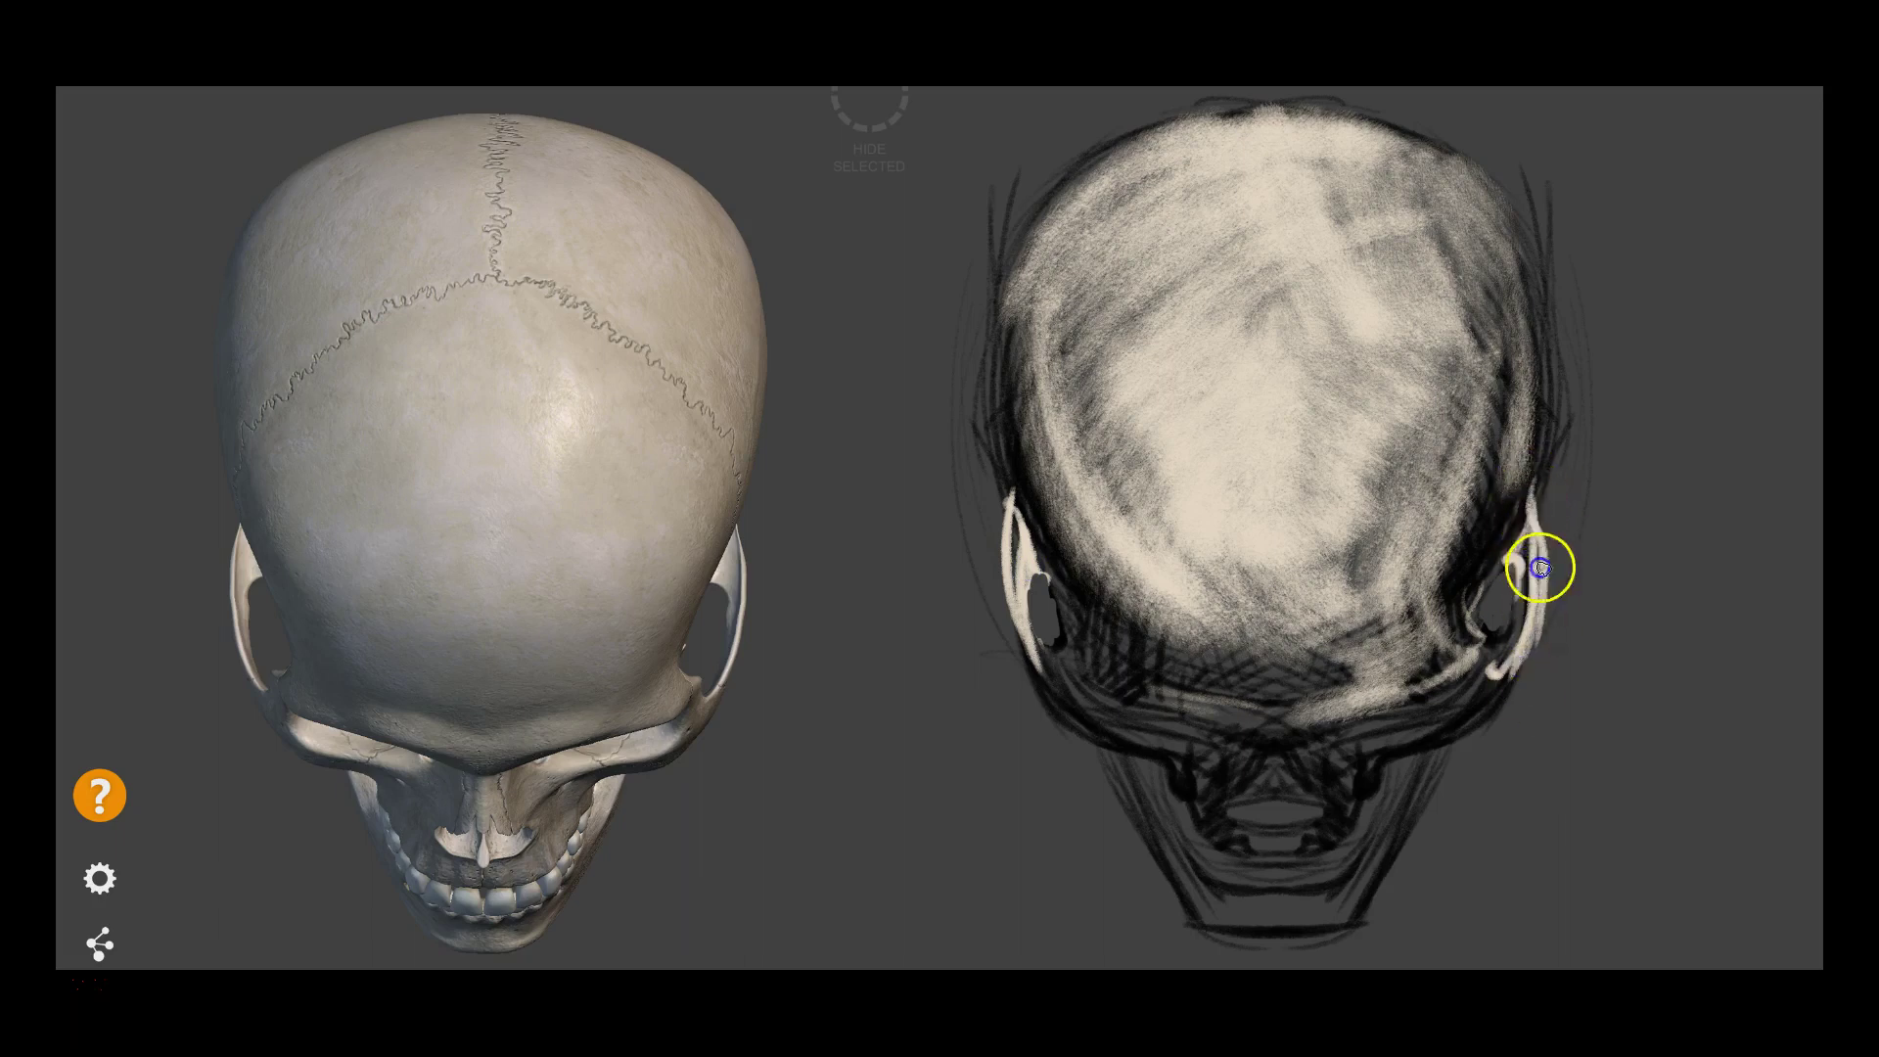
# Sample the reference bone colour and brighten the skull's upper-left edge
pyautogui.keyDown('alt'); pyautogui.click(245, 504); pyautogui.keyUp('alt')
pyautogui.moveTo(1011, 472); pyautogui.dragTo(1106, 602)
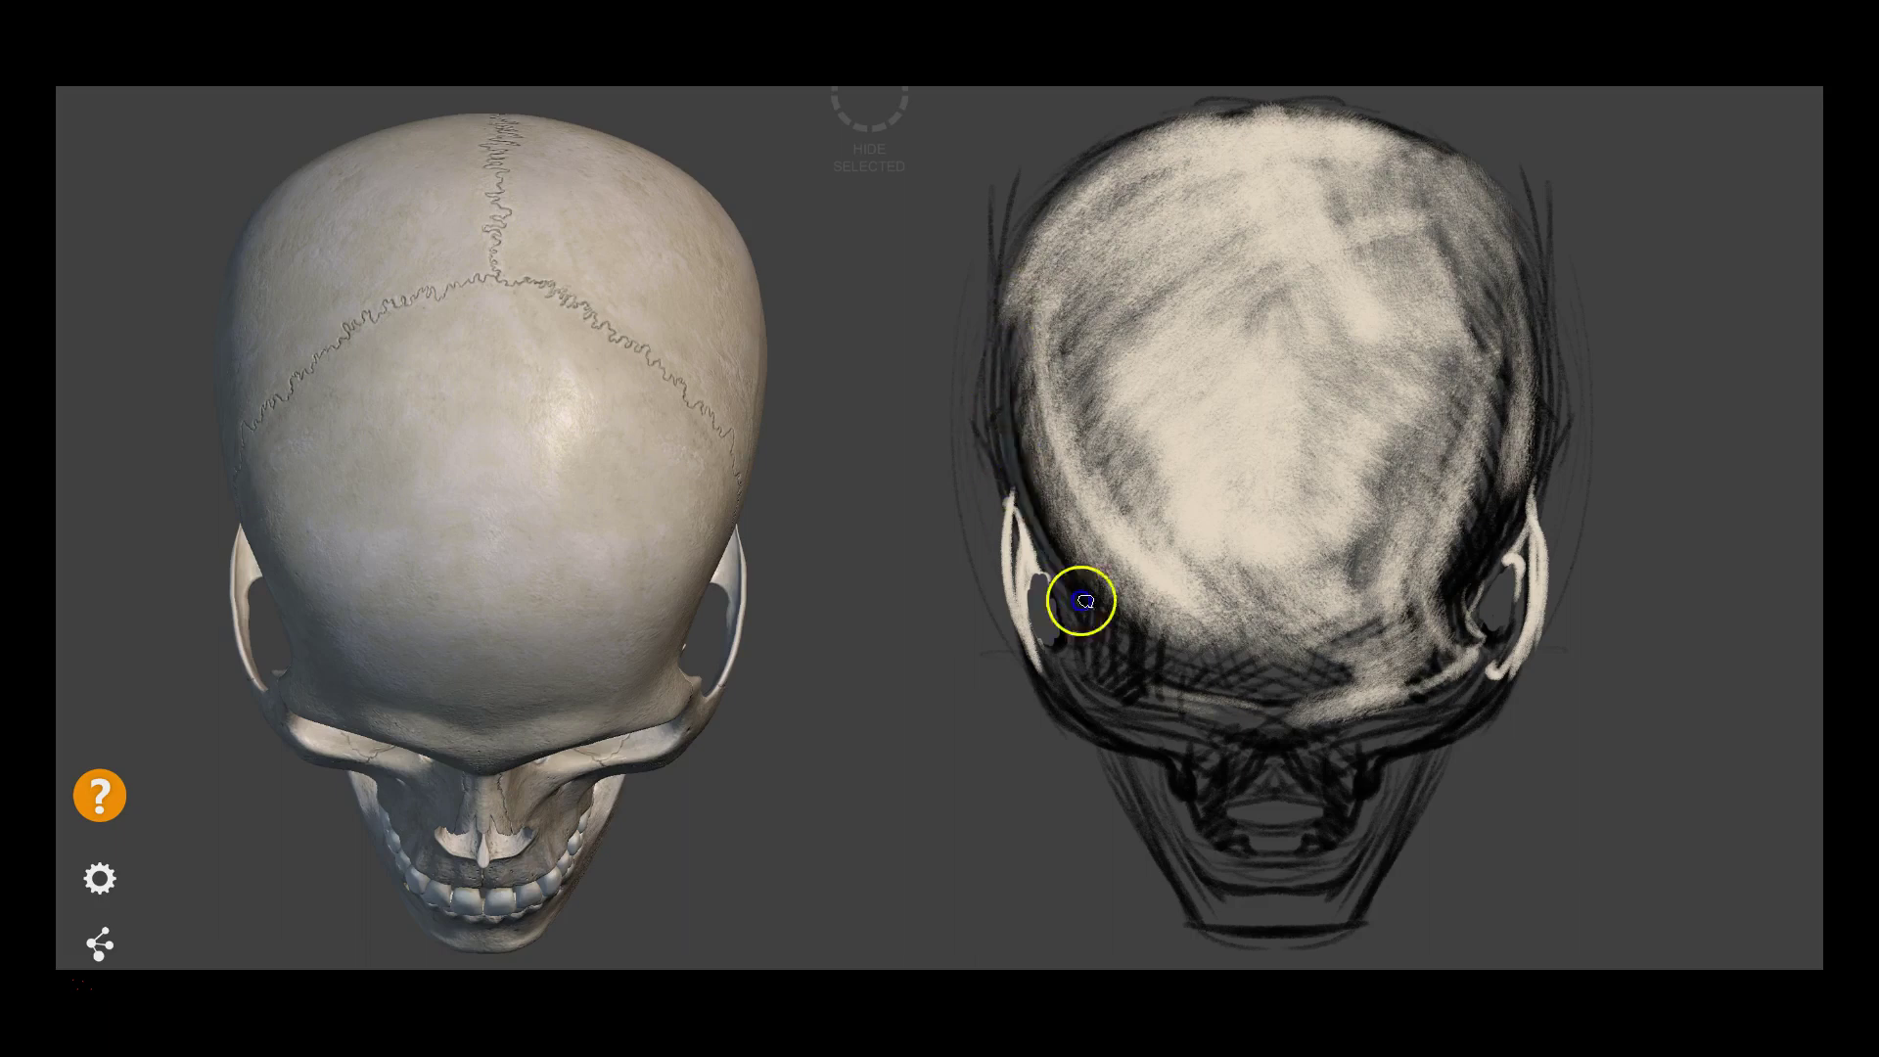
pyautogui.moveTo(1069, 176)
pyautogui.mouseDown()
pyautogui.moveTo(1023, 225)
pyautogui.moveTo(1257, 252)
pyautogui.mouseUp()
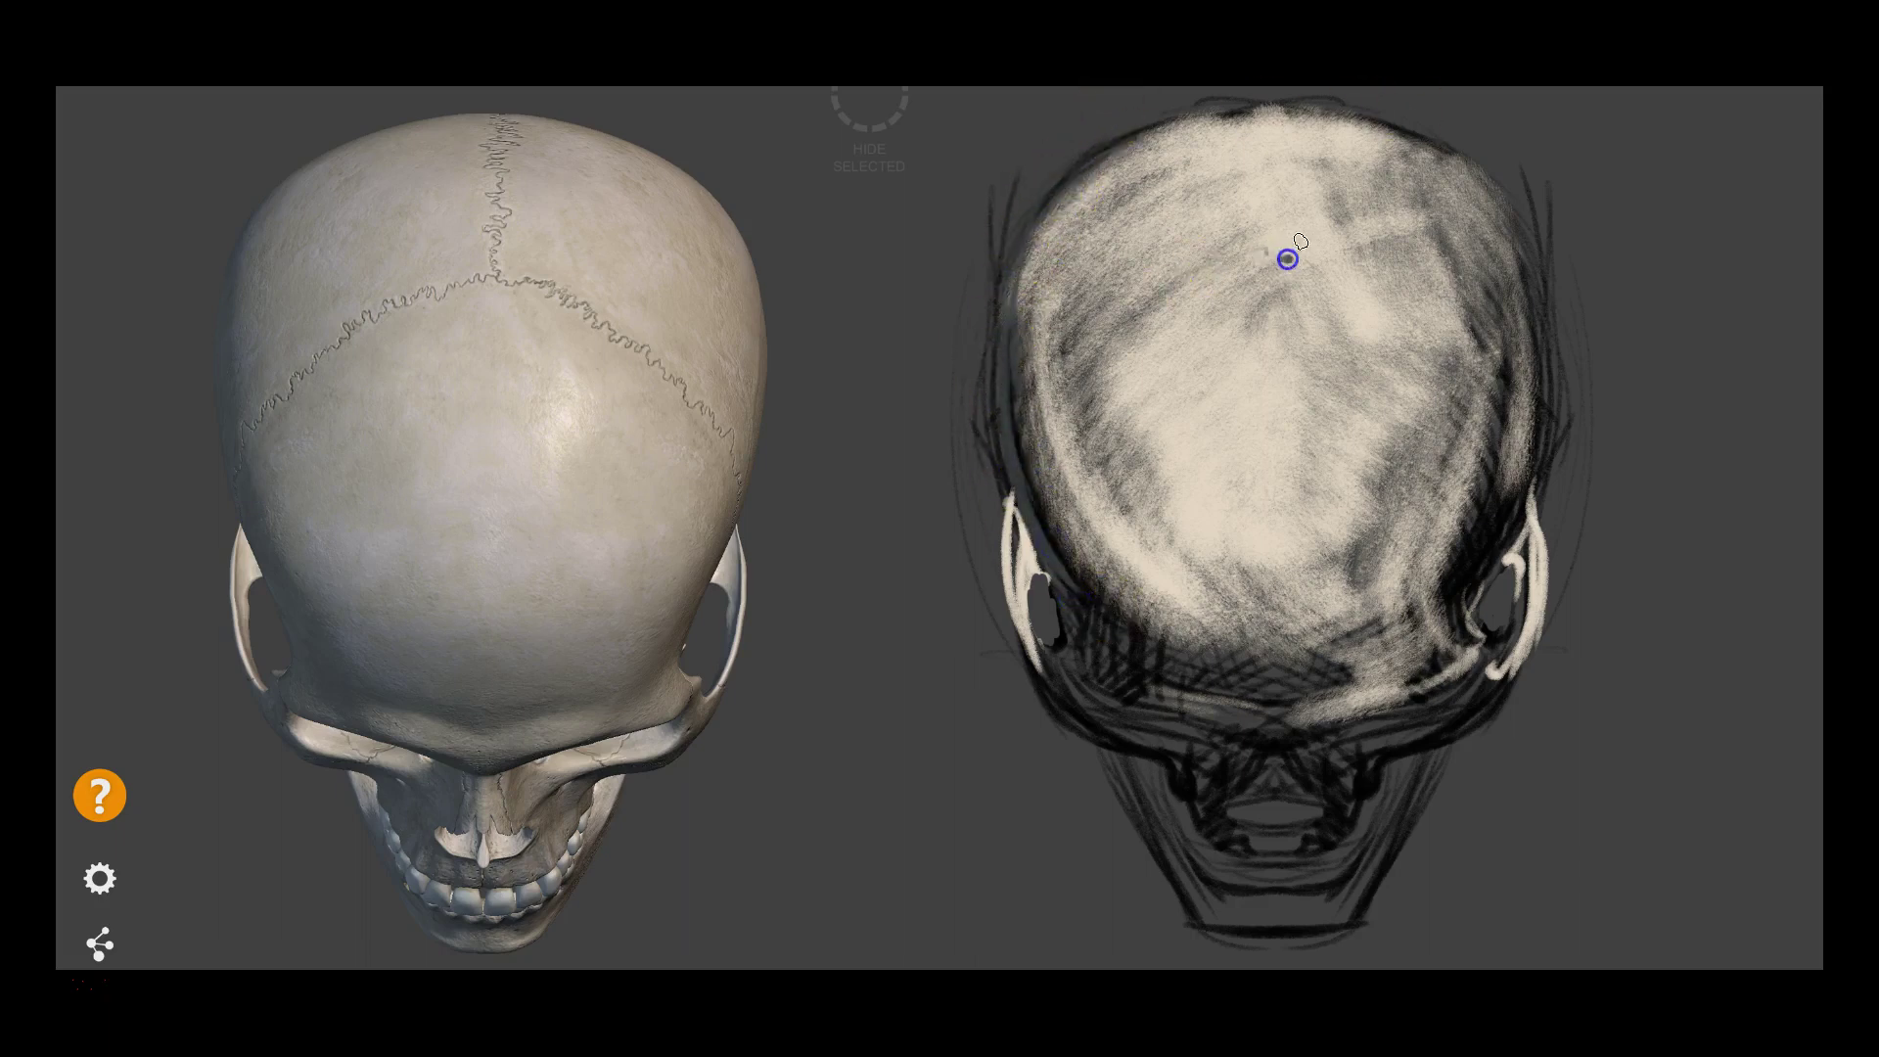
pyautogui.moveTo(1014, 395)
pyautogui.mouseDown()
pyautogui.moveTo(1044, 209)
pyautogui.moveTo(1014, 284)
pyautogui.mouseUp()
pyautogui.moveTo(1471, 590); pyautogui.dragTo(1543, 433)
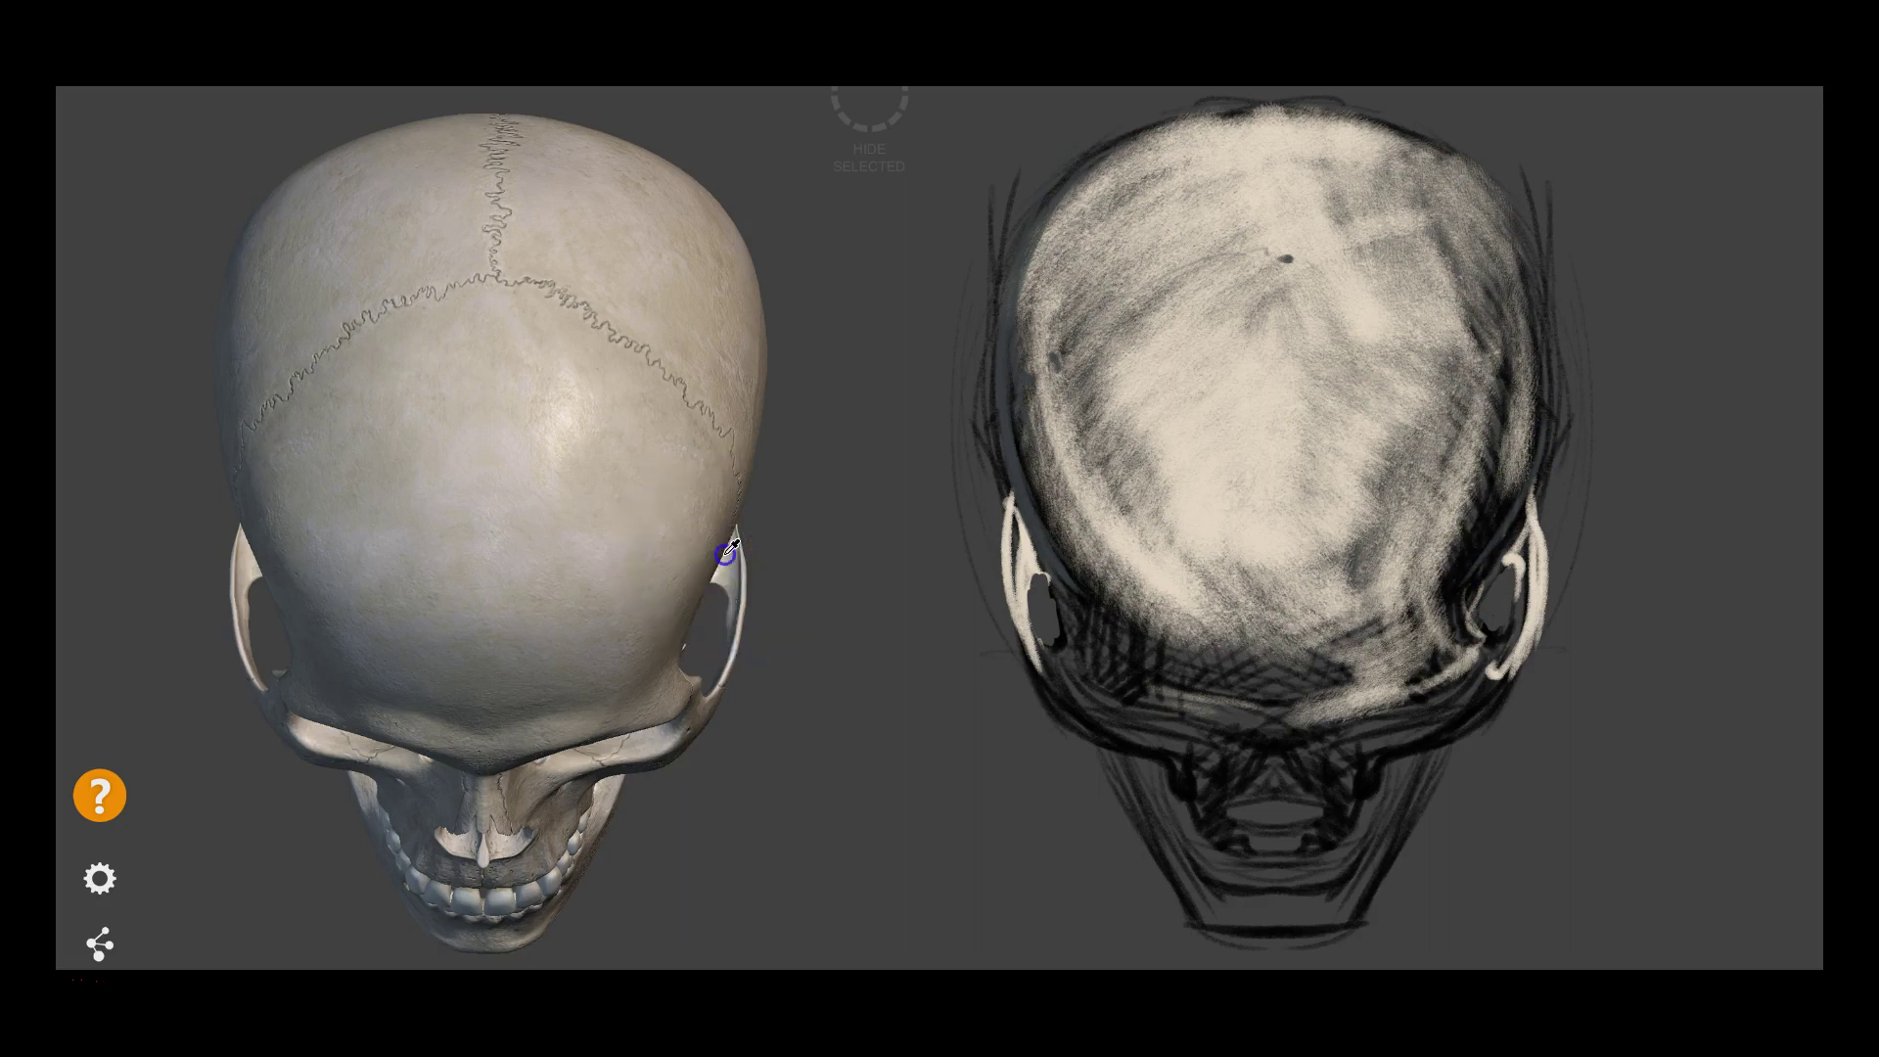
# Brush warm brown shading along the right edge around the ear
pyautogui.moveTo(1459, 574); pyautogui.dragTo(1539, 431)
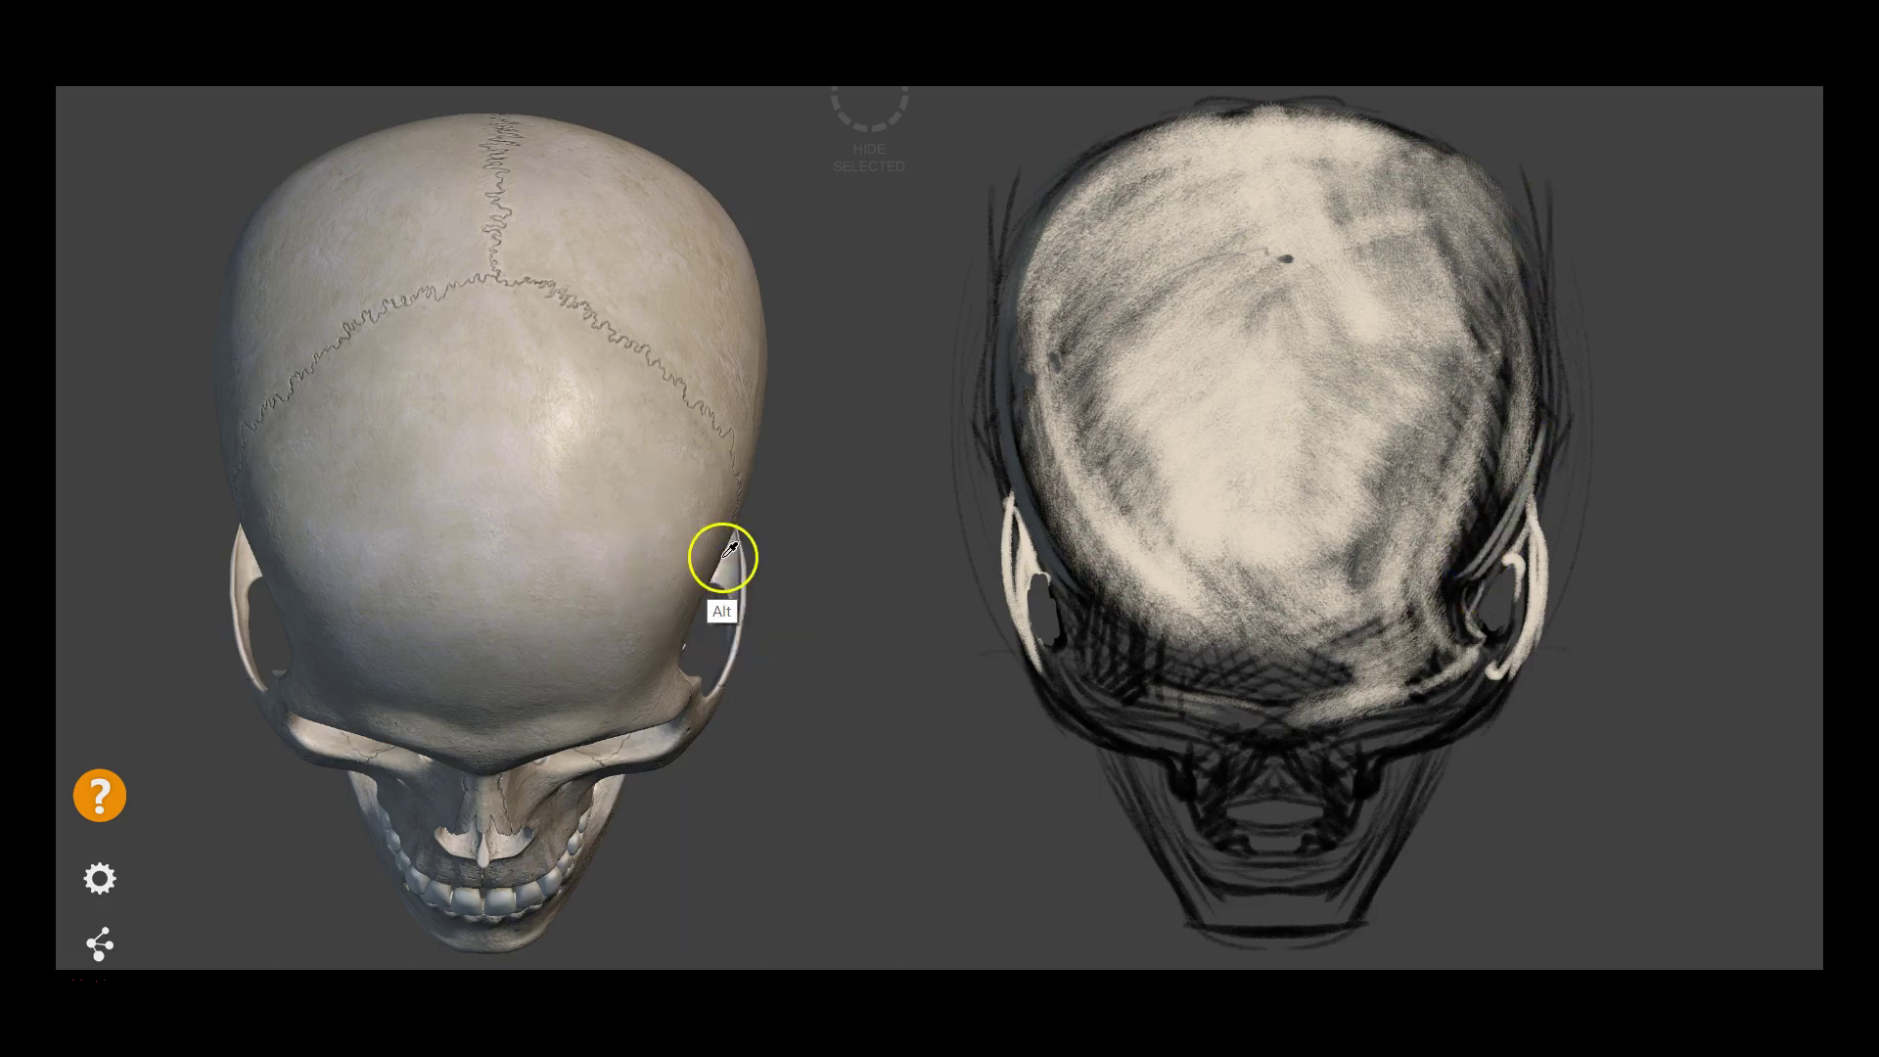
pyautogui.moveTo(1490, 576)
pyautogui.mouseDown()
pyautogui.moveTo(1466, 582)
pyautogui.moveTo(1544, 357)
pyautogui.mouseUp()
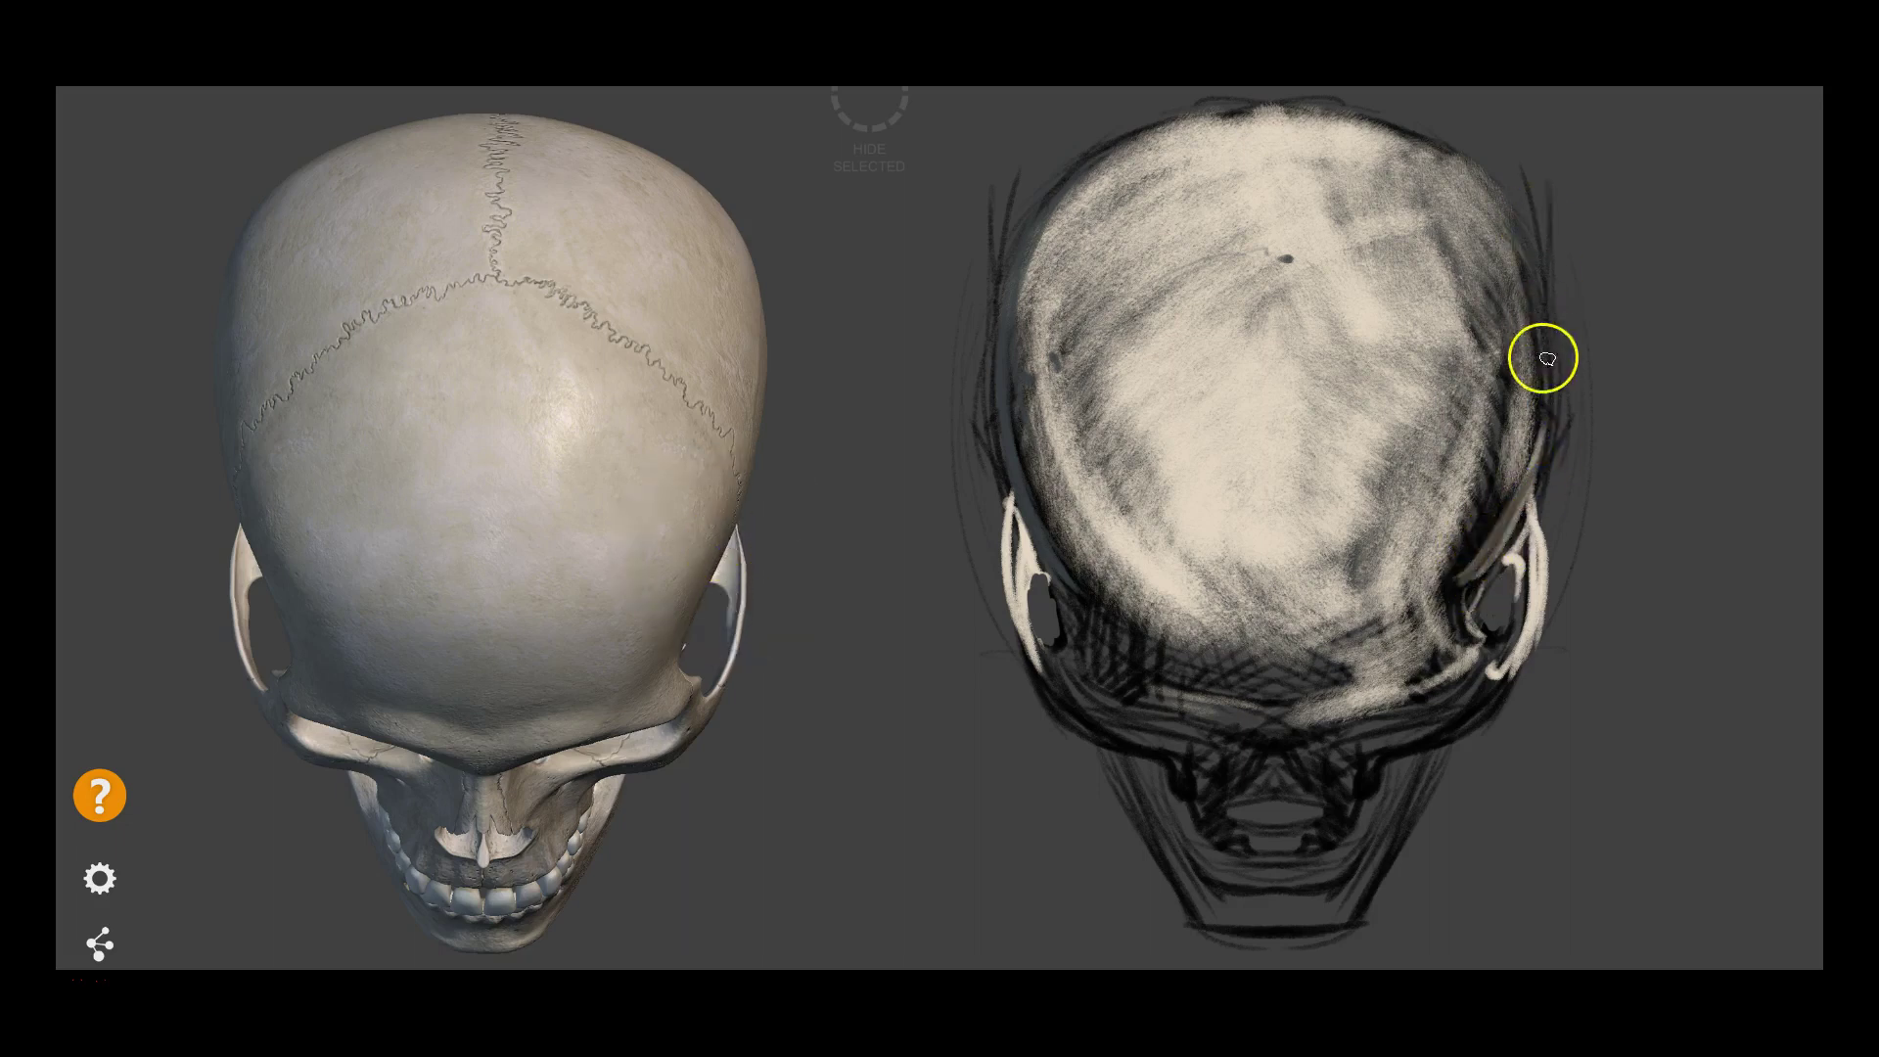
pyautogui.moveTo(1544, 501)
pyautogui.mouseDown()
pyautogui.moveTo(1544, 461)
pyautogui.moveTo(1447, 578)
pyautogui.moveTo(1447, 533)
pyautogui.moveTo(1385, 675)
pyautogui.moveTo(1342, 673)
pyautogui.mouseUp()
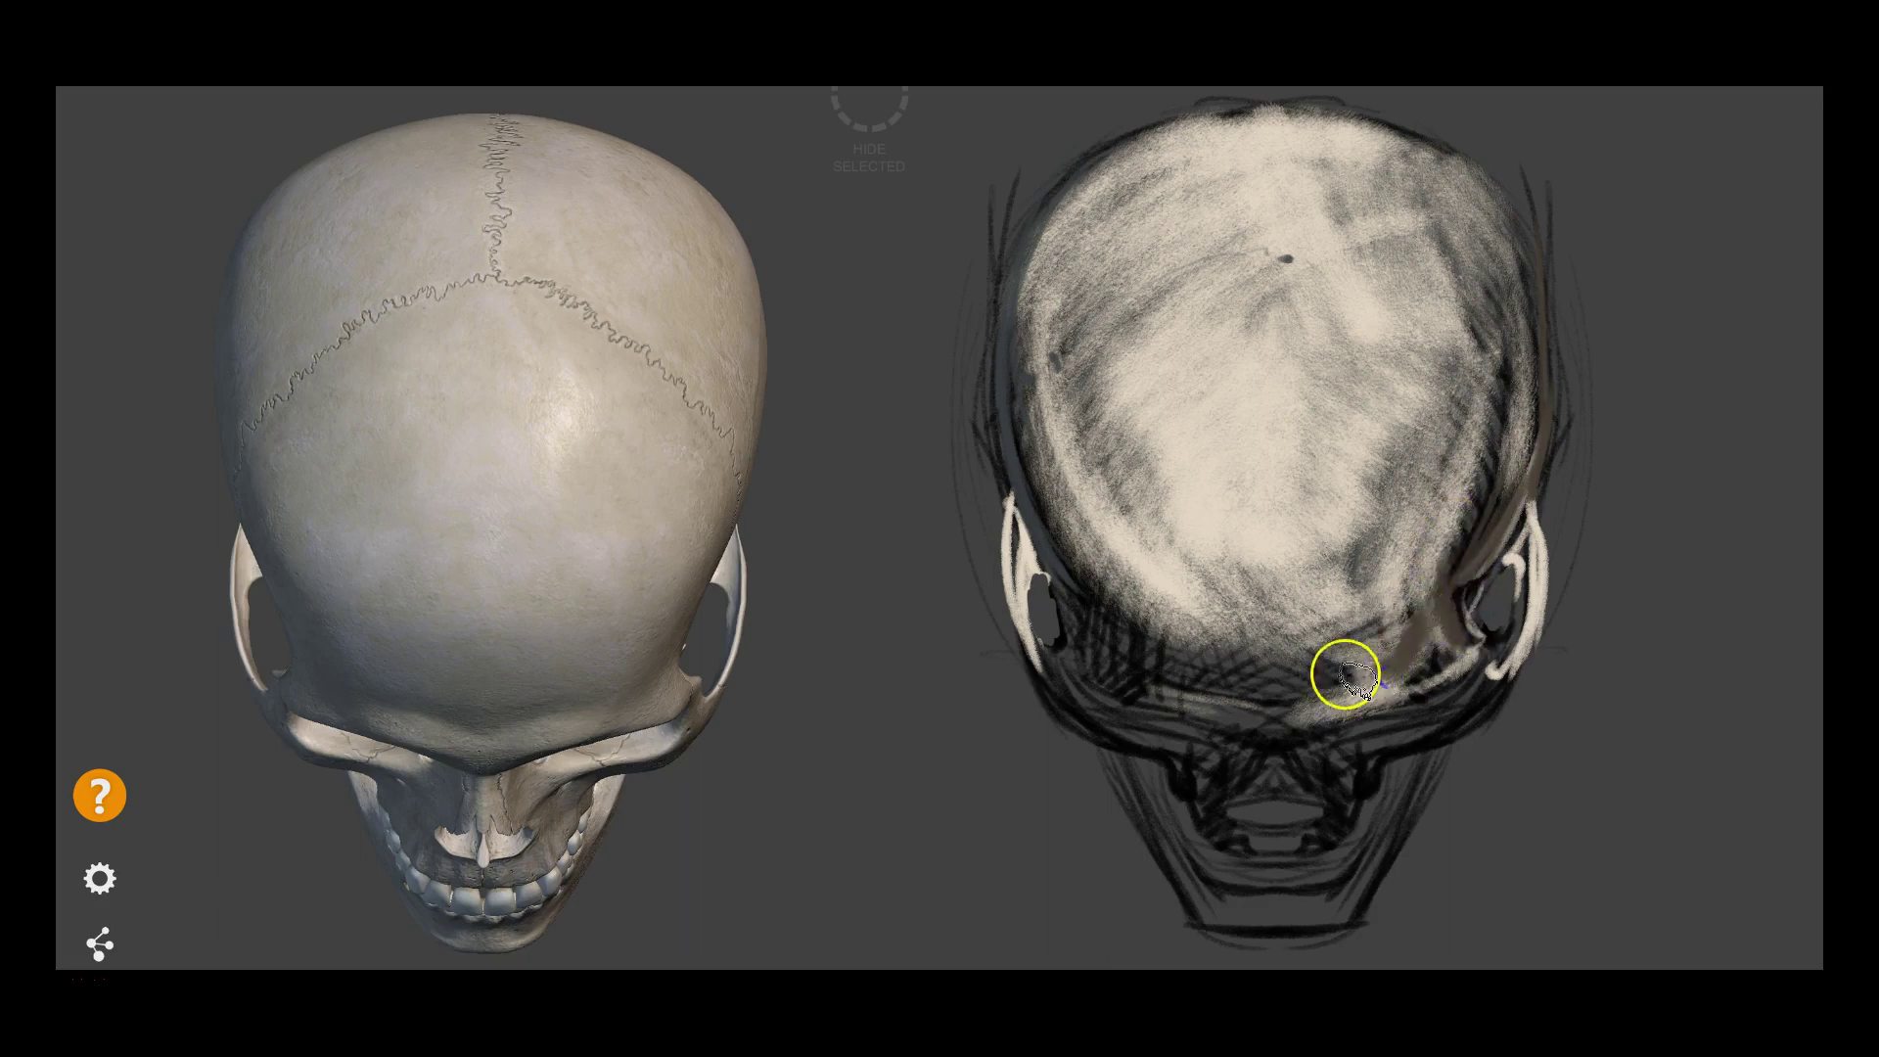
pyautogui.moveTo(1518, 314)
pyautogui.mouseDown()
pyautogui.moveTo(1489, 490)
pyautogui.moveTo(1504, 520)
pyautogui.moveTo(1544, 365)
pyautogui.moveTo(1519, 264)
pyautogui.mouseUp()
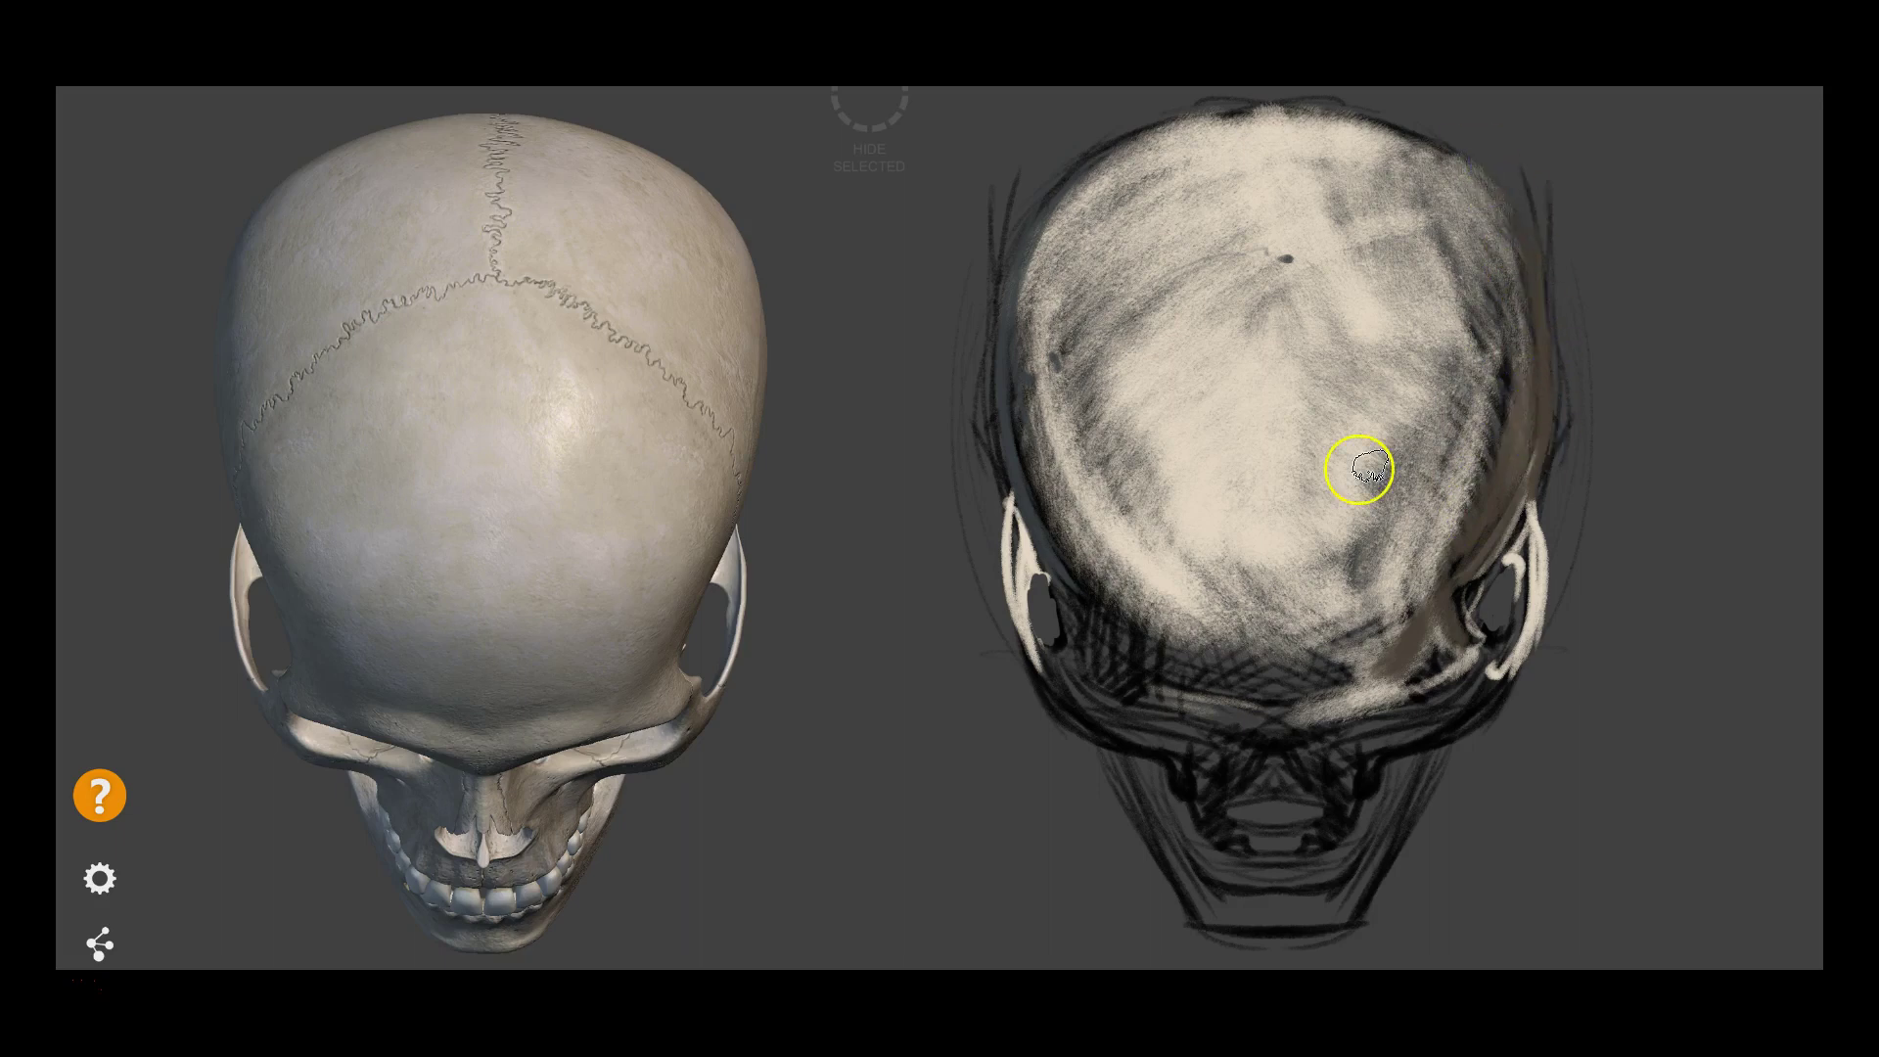
# Paint light tan strokes around the brow, nose, eye socket and upper jaw
pyautogui.moveTo(1318, 675)
pyautogui.mouseDown()
pyautogui.moveTo(1338, 725)
pyautogui.moveTo(1312, 786)
pyautogui.moveTo(1358, 763)
pyautogui.mouseUp()
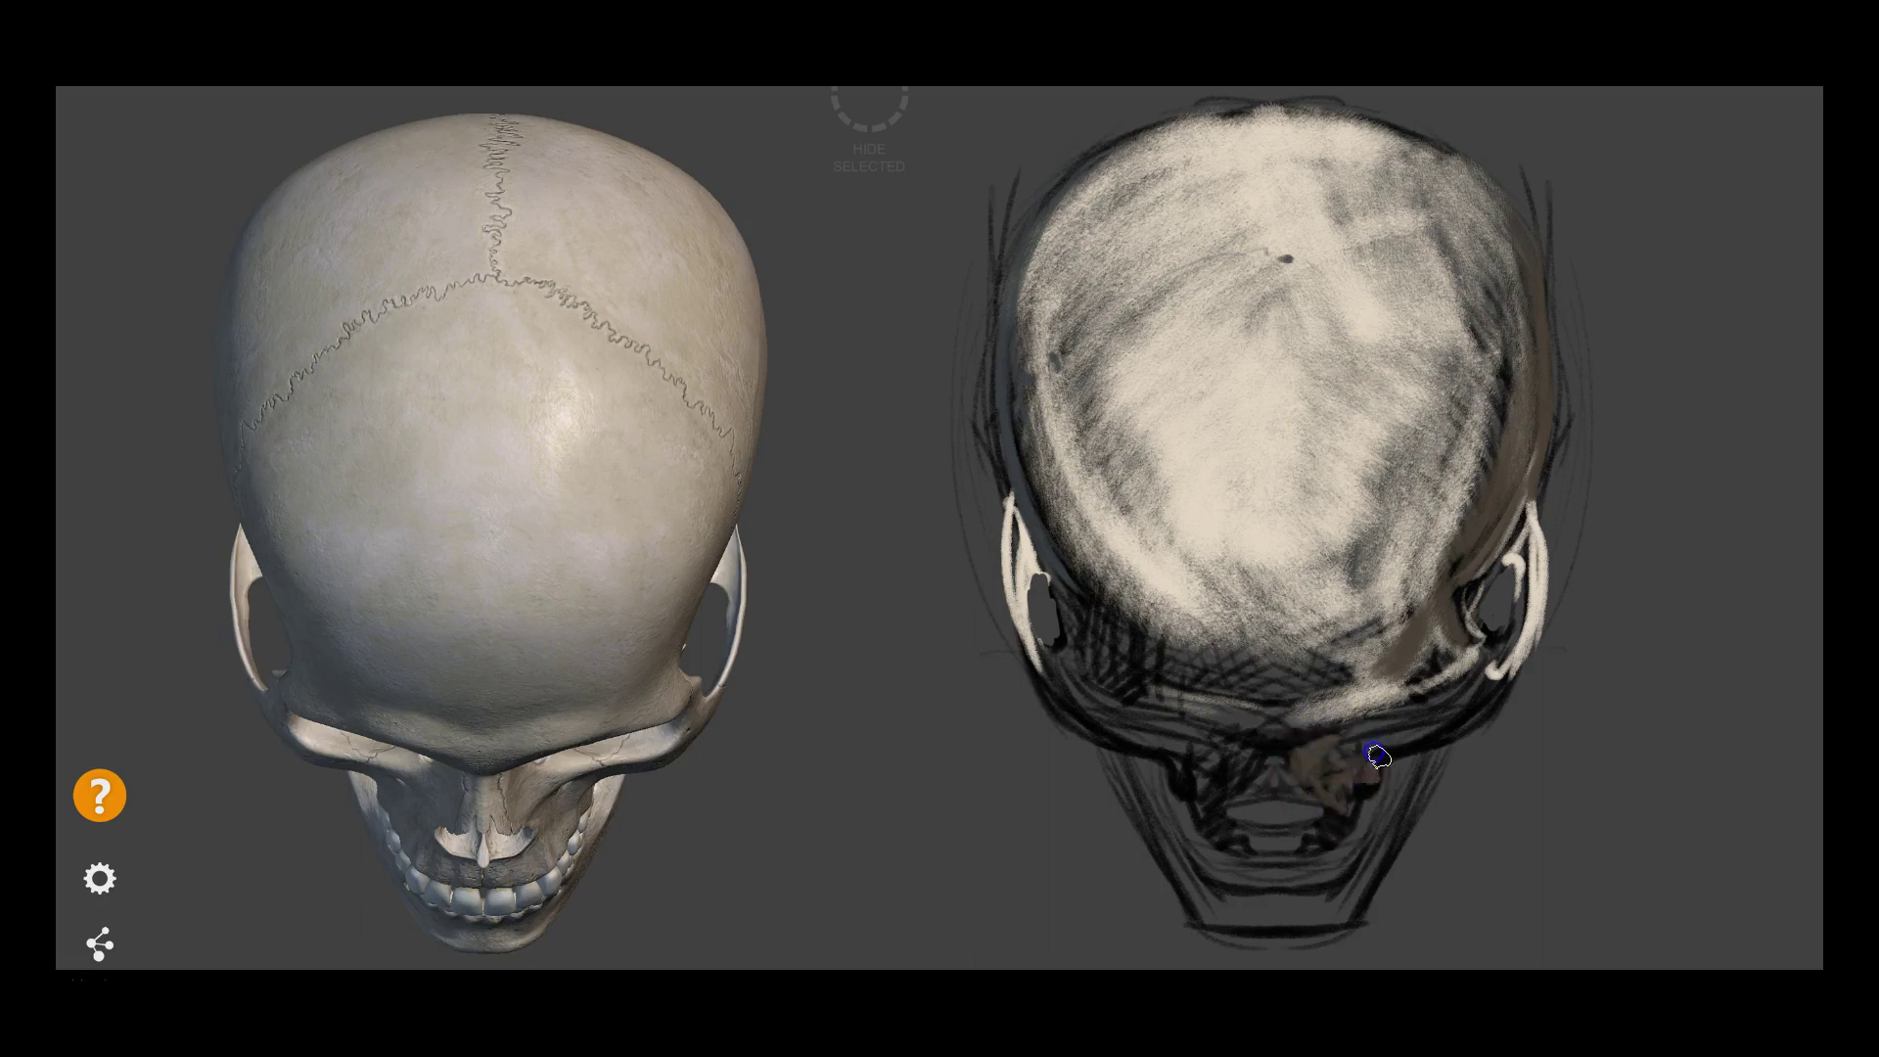
pyautogui.moveTo(1341, 781); pyautogui.dragTo(1501, 642)
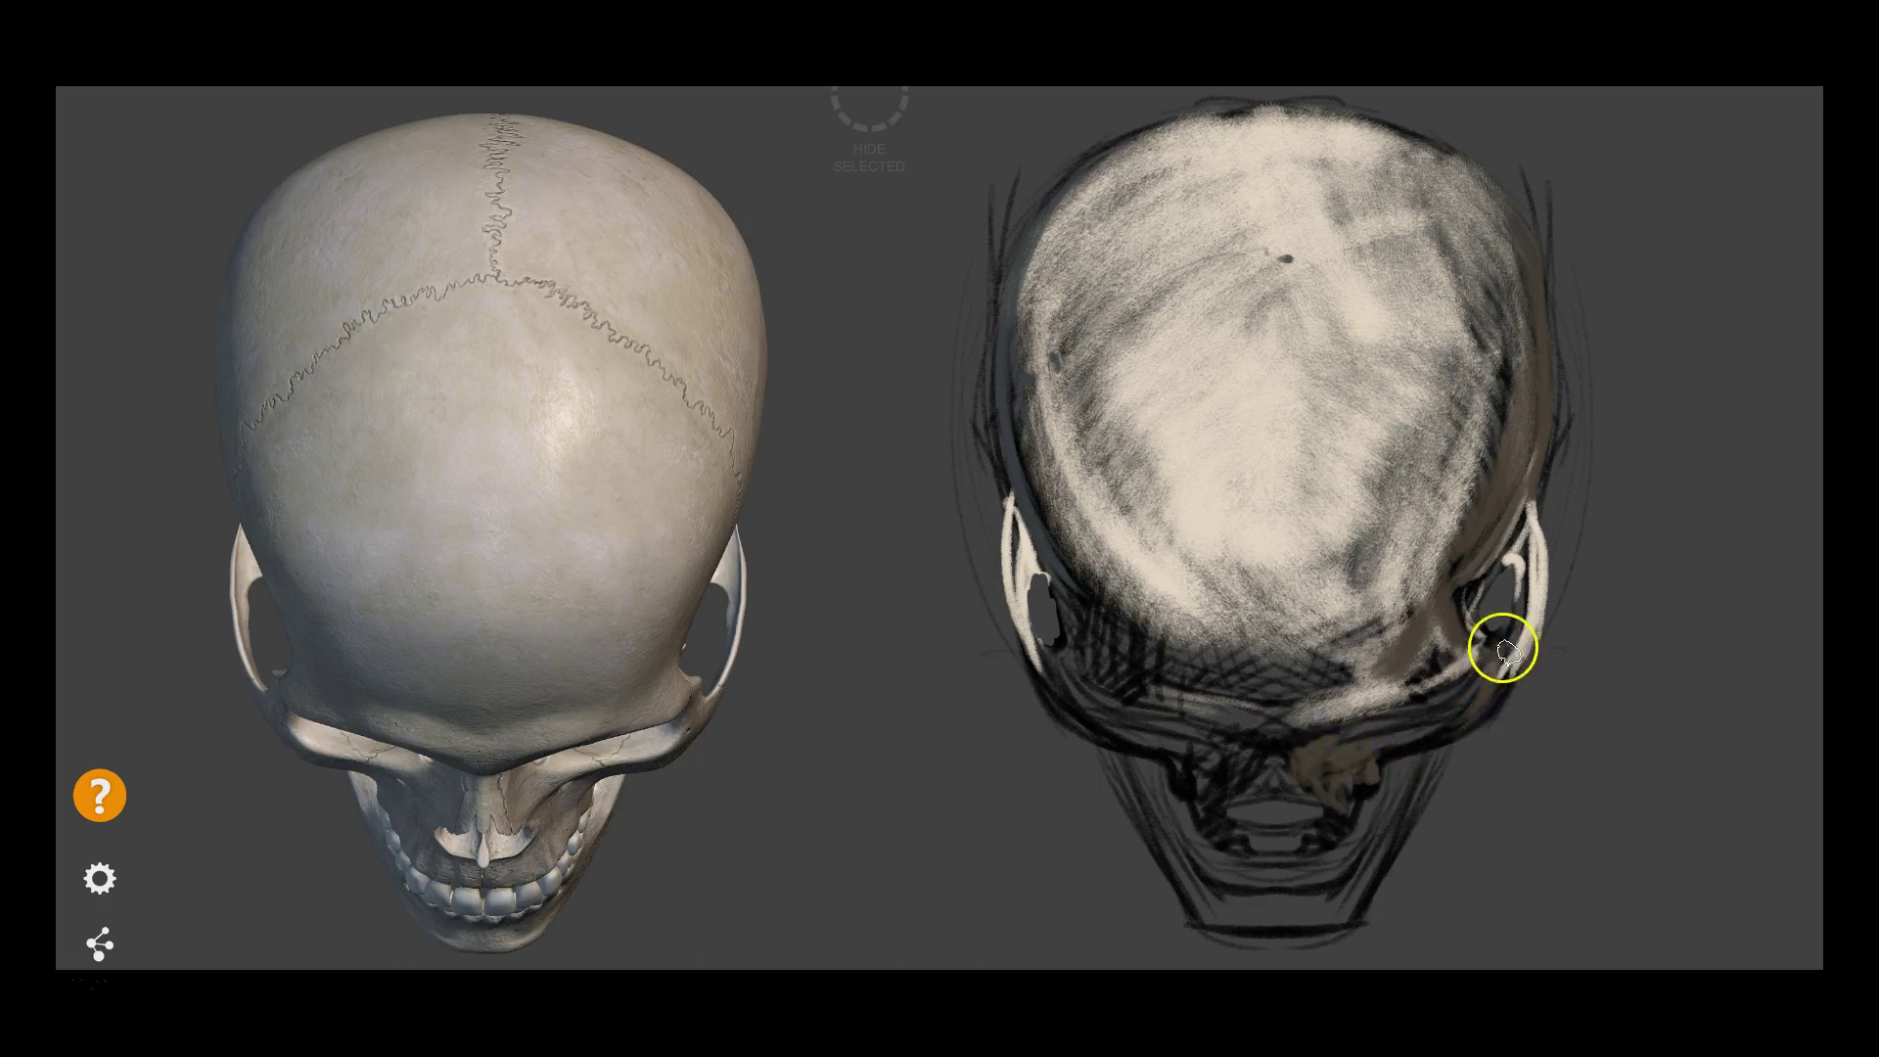
pyautogui.moveTo(1485, 716)
pyautogui.mouseDown()
pyautogui.moveTo(1498, 659)
pyautogui.moveTo(1342, 772)
pyautogui.mouseUp()
pyautogui.moveTo(1389, 851)
pyautogui.mouseDown()
pyautogui.moveTo(1397, 796)
pyautogui.moveTo(1313, 930)
pyautogui.mouseUp()
pyautogui.moveTo(1316, 783)
pyautogui.mouseDown()
pyautogui.moveTo(1342, 813)
pyautogui.moveTo(1318, 798)
pyautogui.moveTo(1288, 841)
pyautogui.mouseUp()
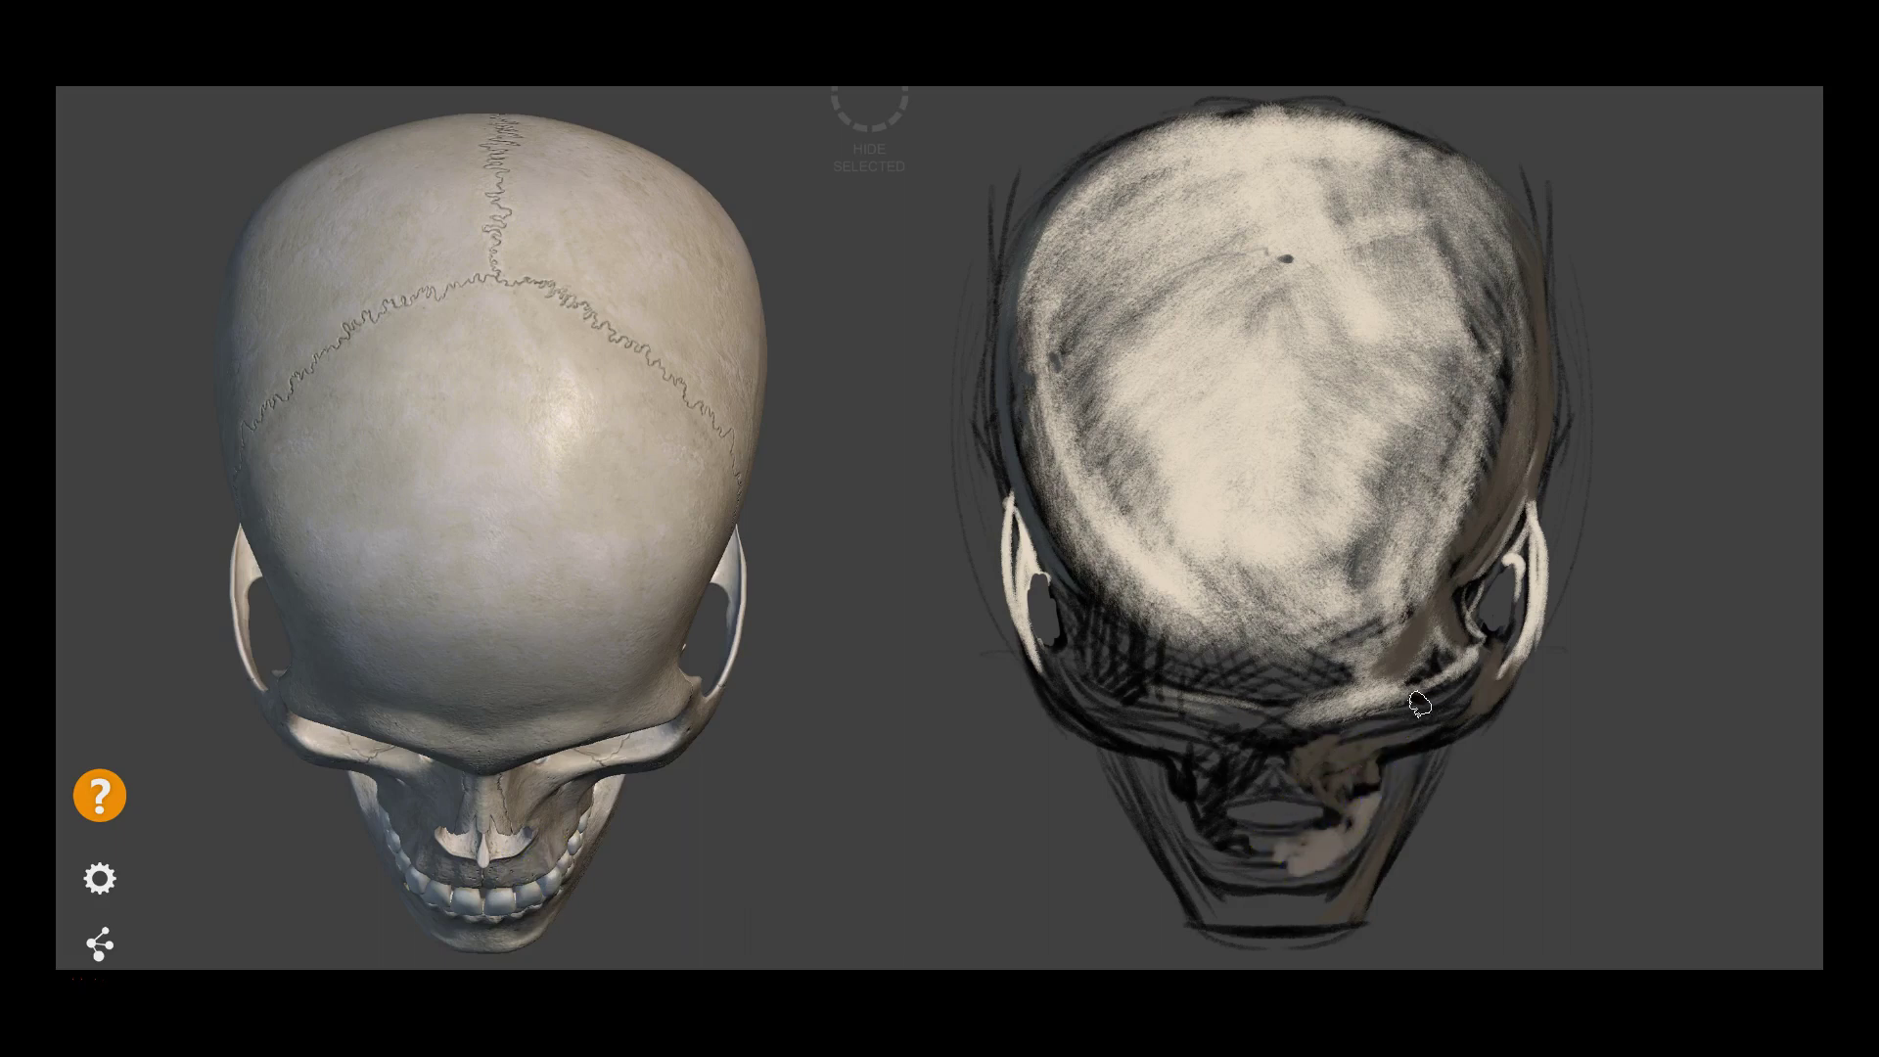
pyautogui.moveTo(1395, 769)
pyautogui.mouseDown()
pyautogui.moveTo(1264, 795)
pyautogui.moveTo(1258, 739)
pyautogui.moveTo(1162, 725)
pyautogui.moveTo(343, 725)
pyautogui.mouseUp()
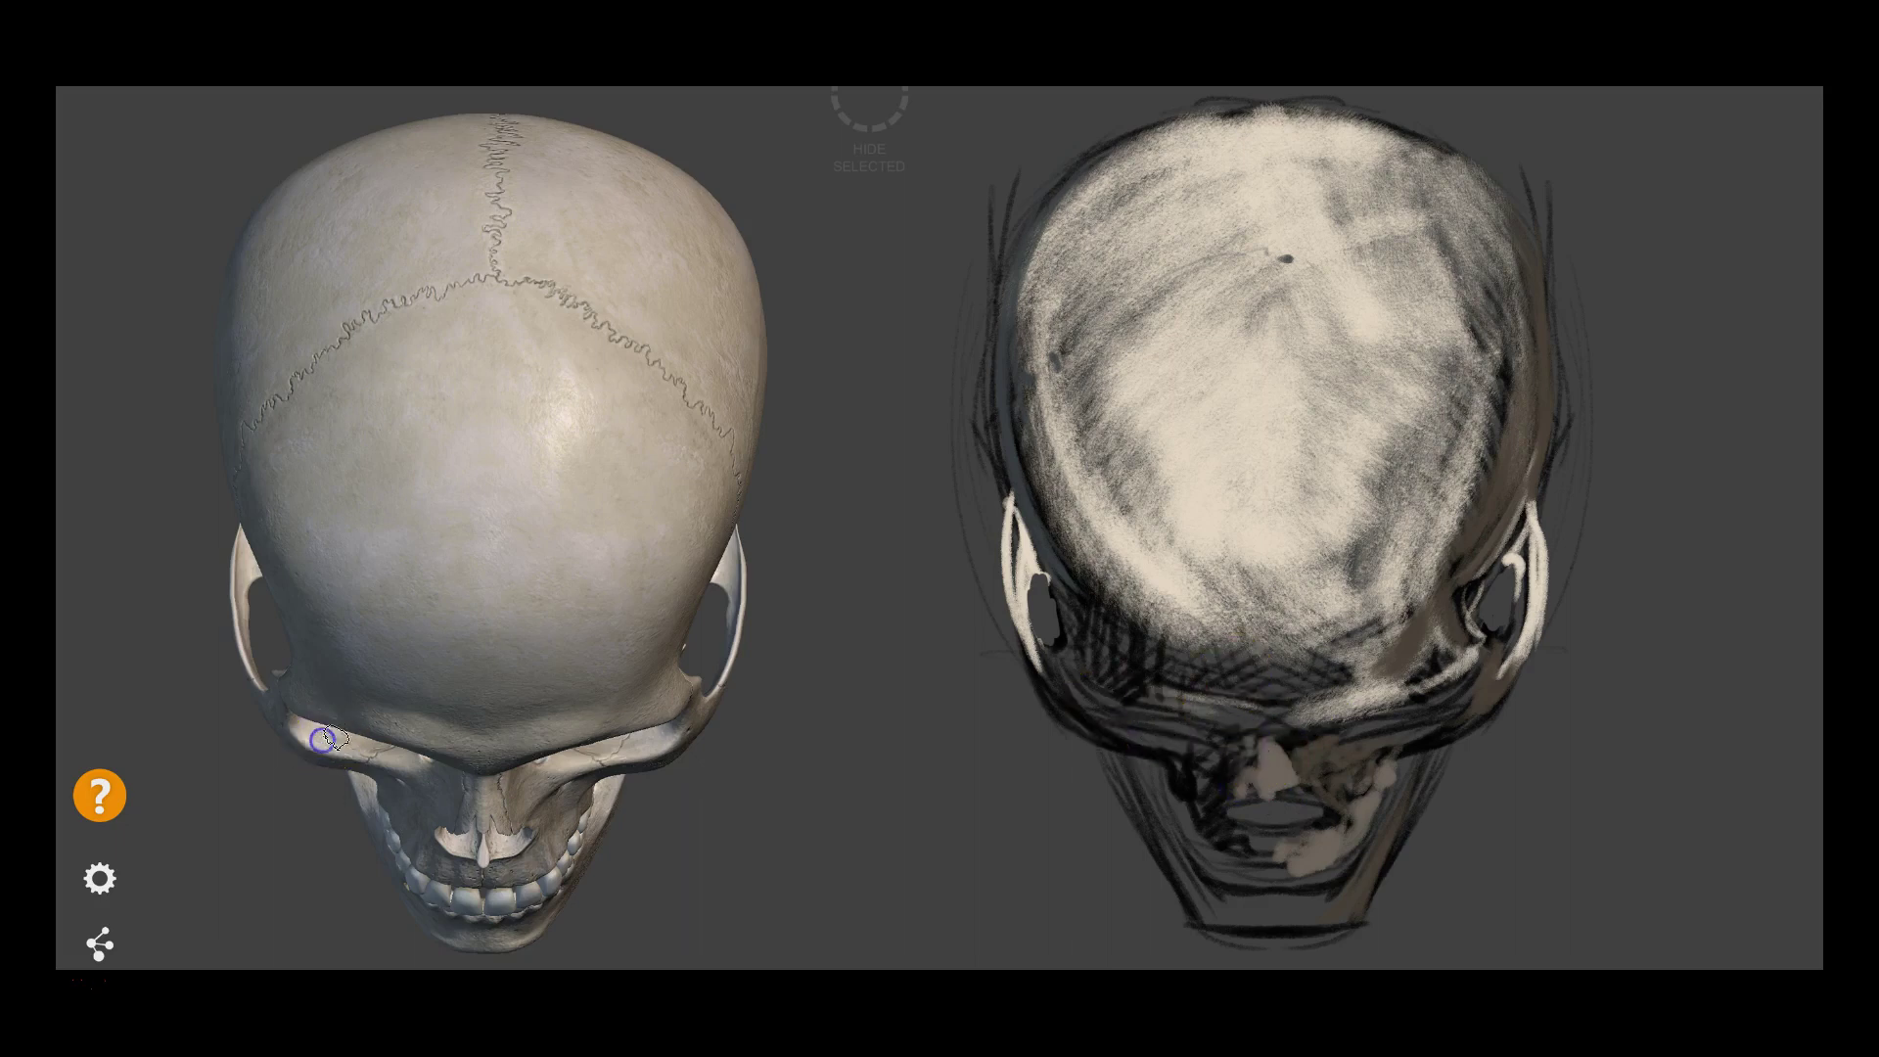
# Highlight the left cheekbone and jaw with cream
pyautogui.moveTo(1065, 683); pyautogui.dragTo(1160, 744)
pyautogui.moveTo(1068, 675)
pyautogui.mouseDown()
pyautogui.moveTo(1133, 734)
pyautogui.moveTo(1083, 684)
pyautogui.moveTo(1217, 747)
pyautogui.moveTo(1195, 754)
pyautogui.moveTo(1249, 795)
pyautogui.mouseUp()
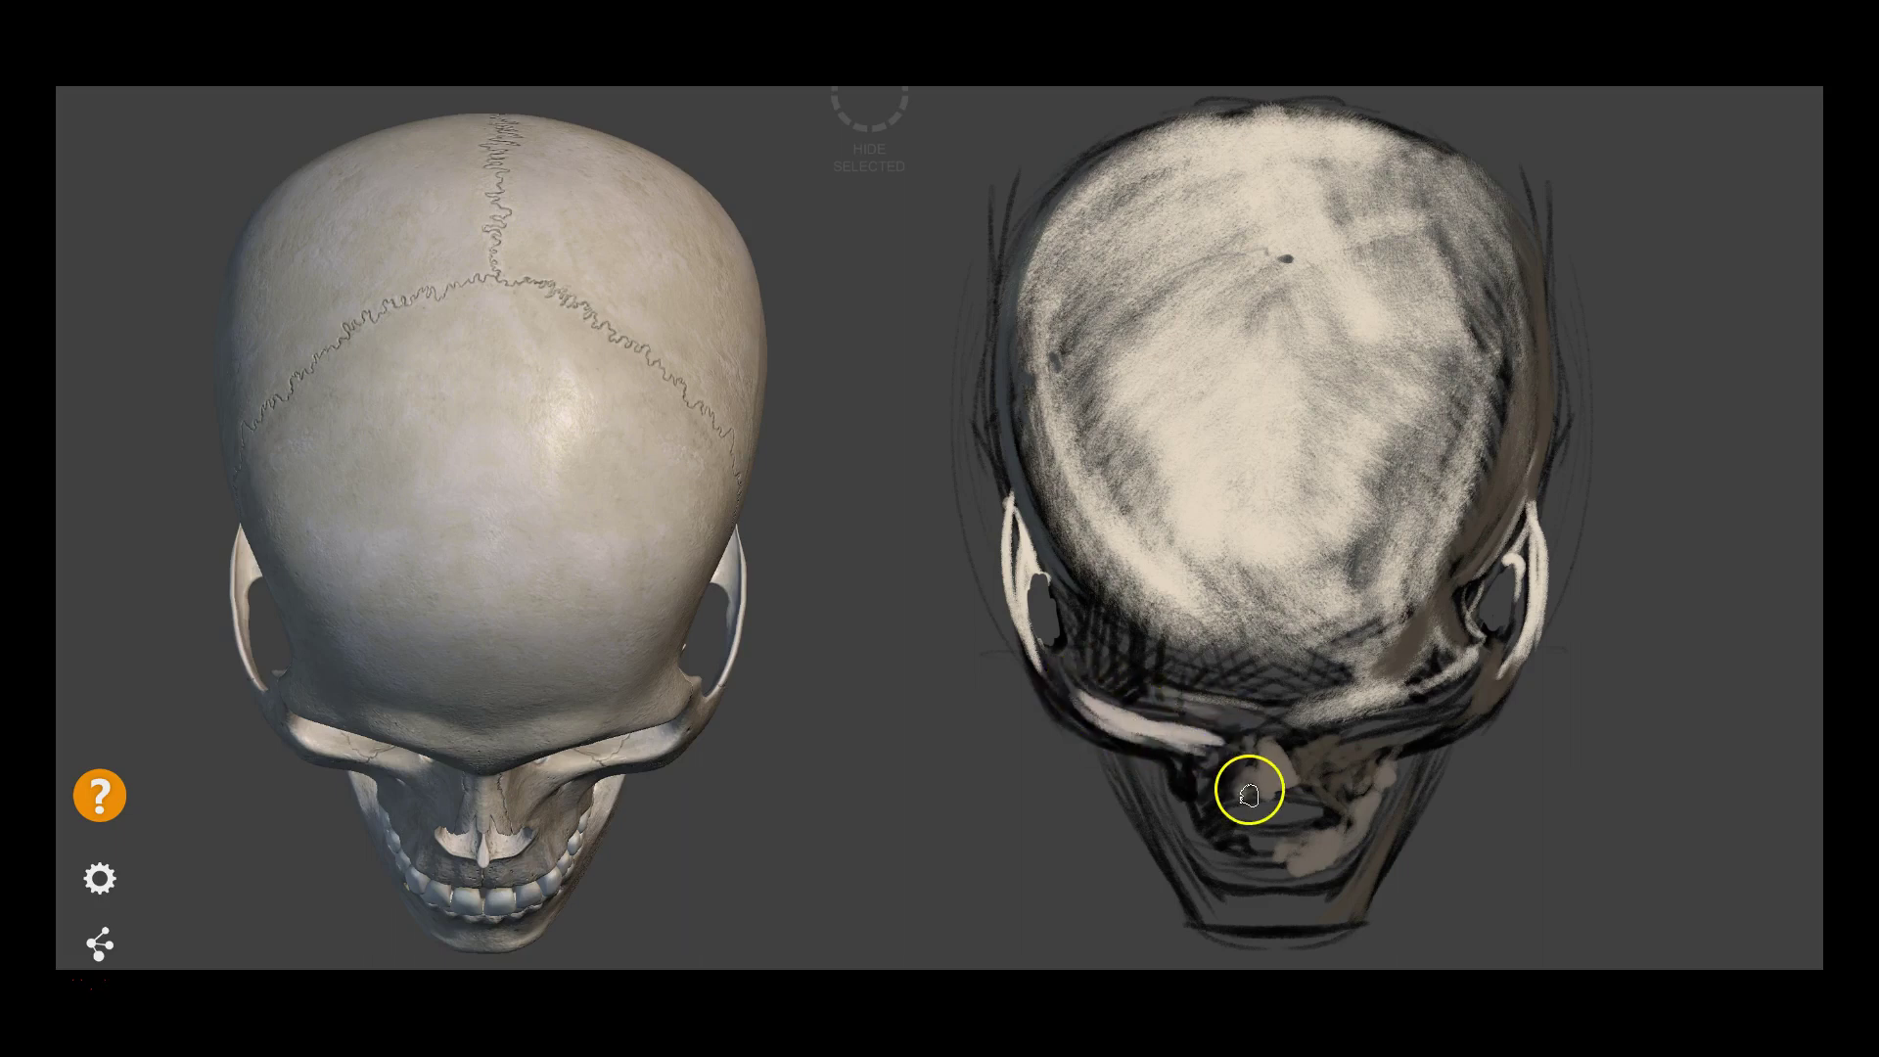
pyautogui.moveTo(1155, 830)
pyautogui.mouseDown()
pyautogui.moveTo(1103, 747)
pyautogui.moveTo(1155, 805)
pyautogui.mouseUp()
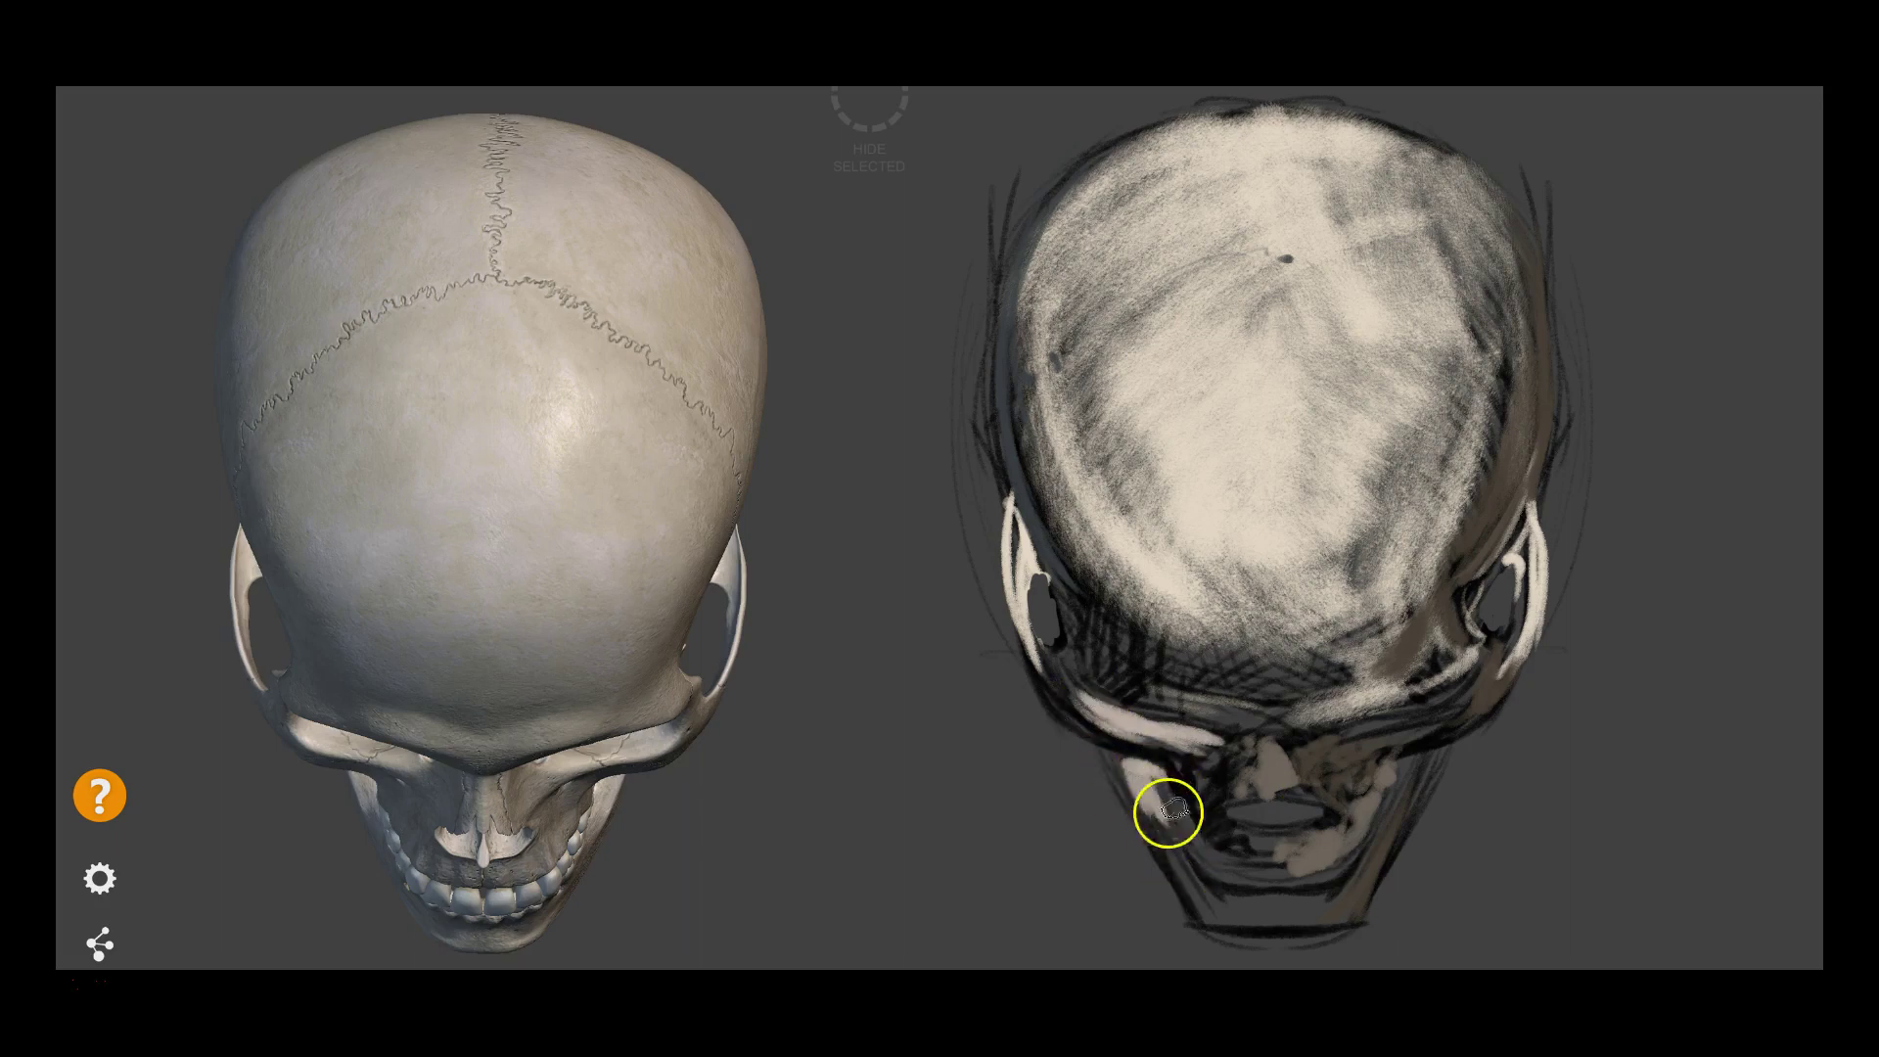
# Sample tooth colours from the reference and paint light teeth along both jaws
pyautogui.keyDown('alt'); pyautogui.click(447, 886); pyautogui.keyUp('alt')
pyautogui.click(1207, 784)
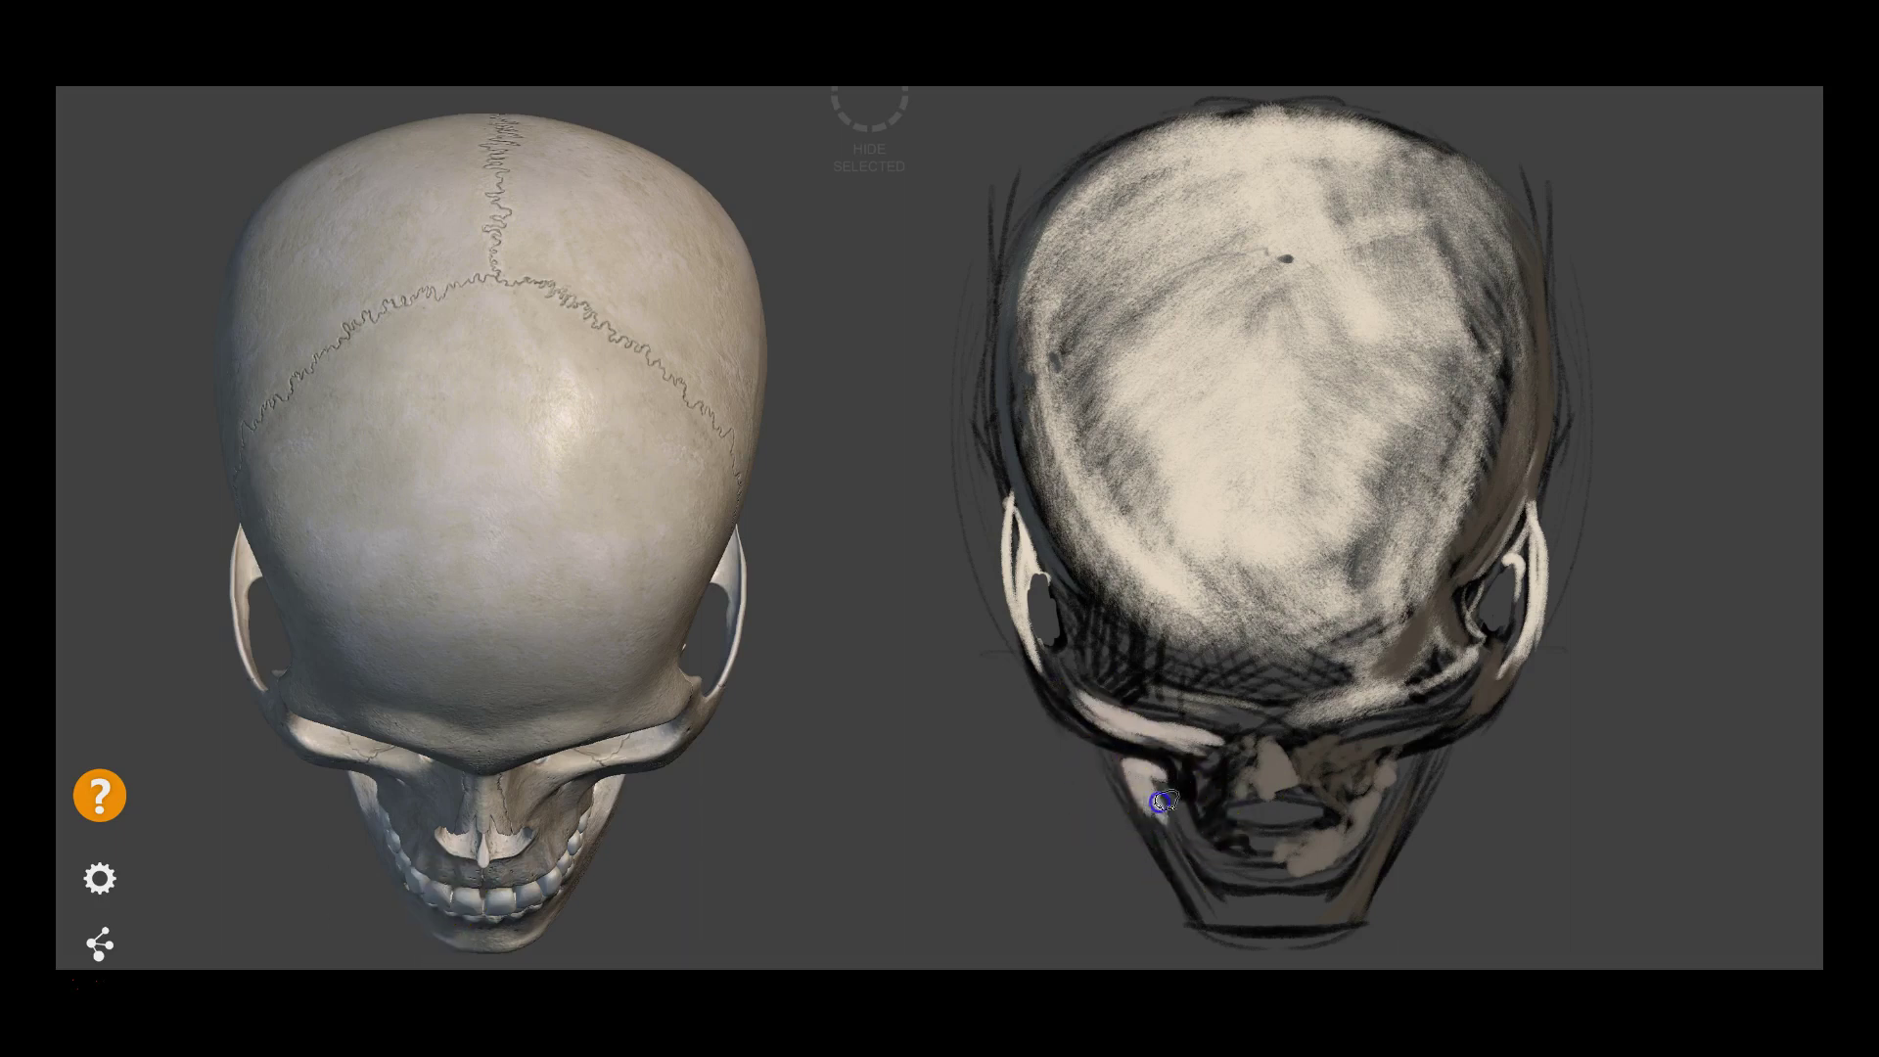
pyautogui.click(1200, 859)
pyautogui.moveTo(1201, 859)
pyautogui.mouseDown()
pyautogui.moveTo(1189, 841)
pyautogui.moveTo(1292, 874)
pyautogui.mouseUp()
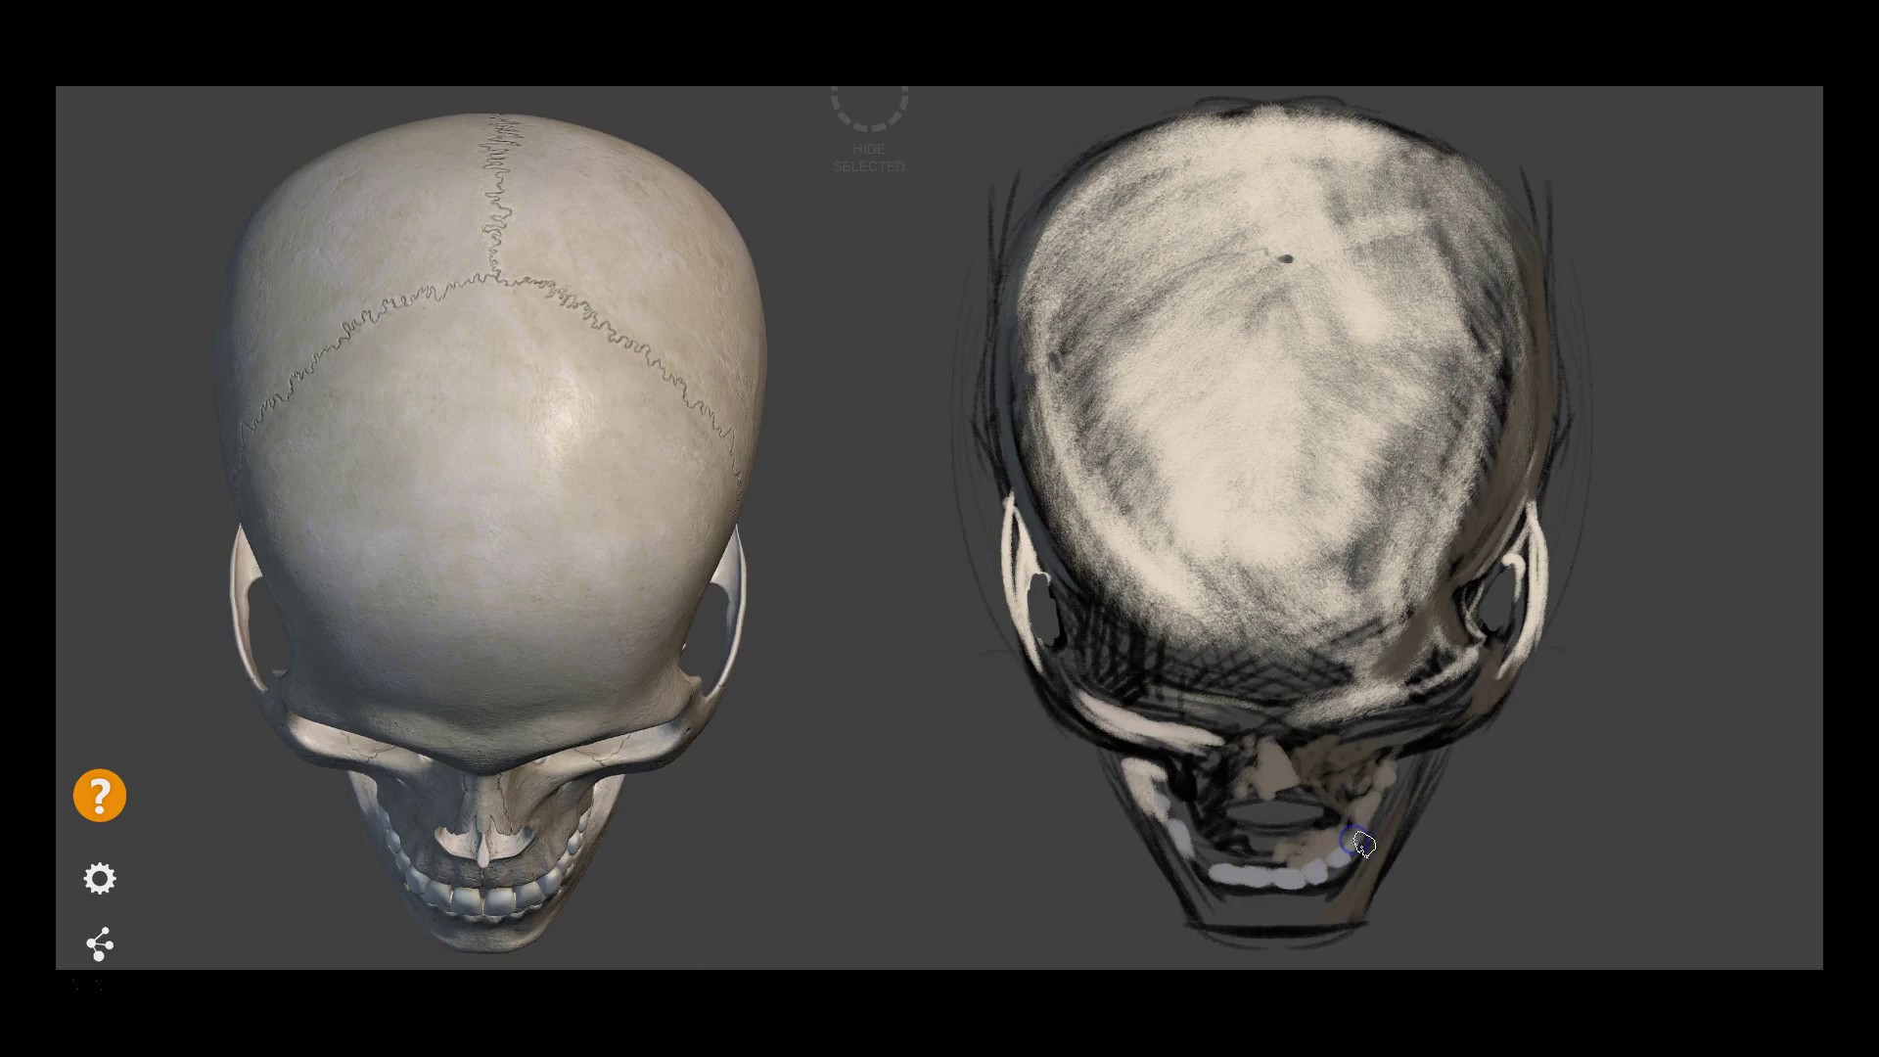
pyautogui.moveTo(1376, 762); pyautogui.dragTo(1363, 822)
pyautogui.keyDown('alt'); pyautogui.click(524, 845); pyautogui.keyUp('alt')
pyautogui.moveTo(1219, 806); pyautogui.dragTo(1251, 817)
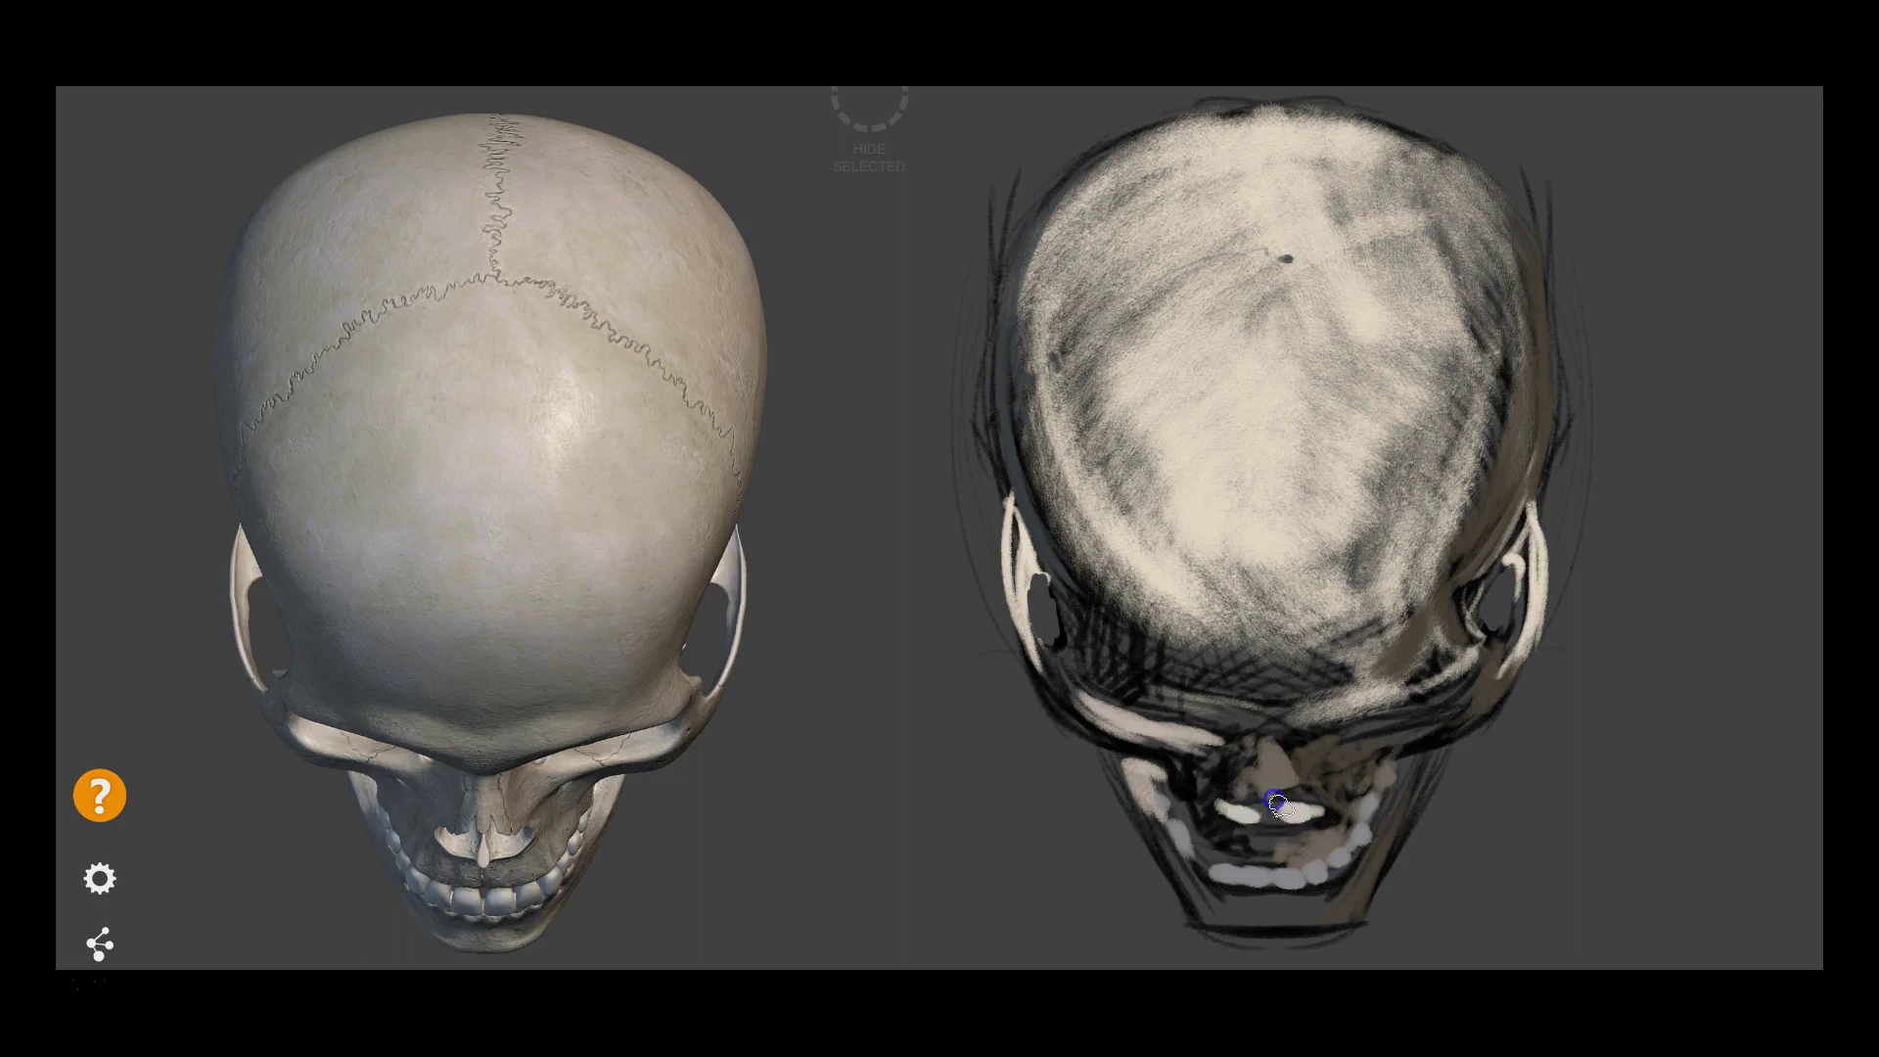
pyautogui.keyDown('alt'); pyautogui.click(541, 952); pyautogui.keyUp('alt')
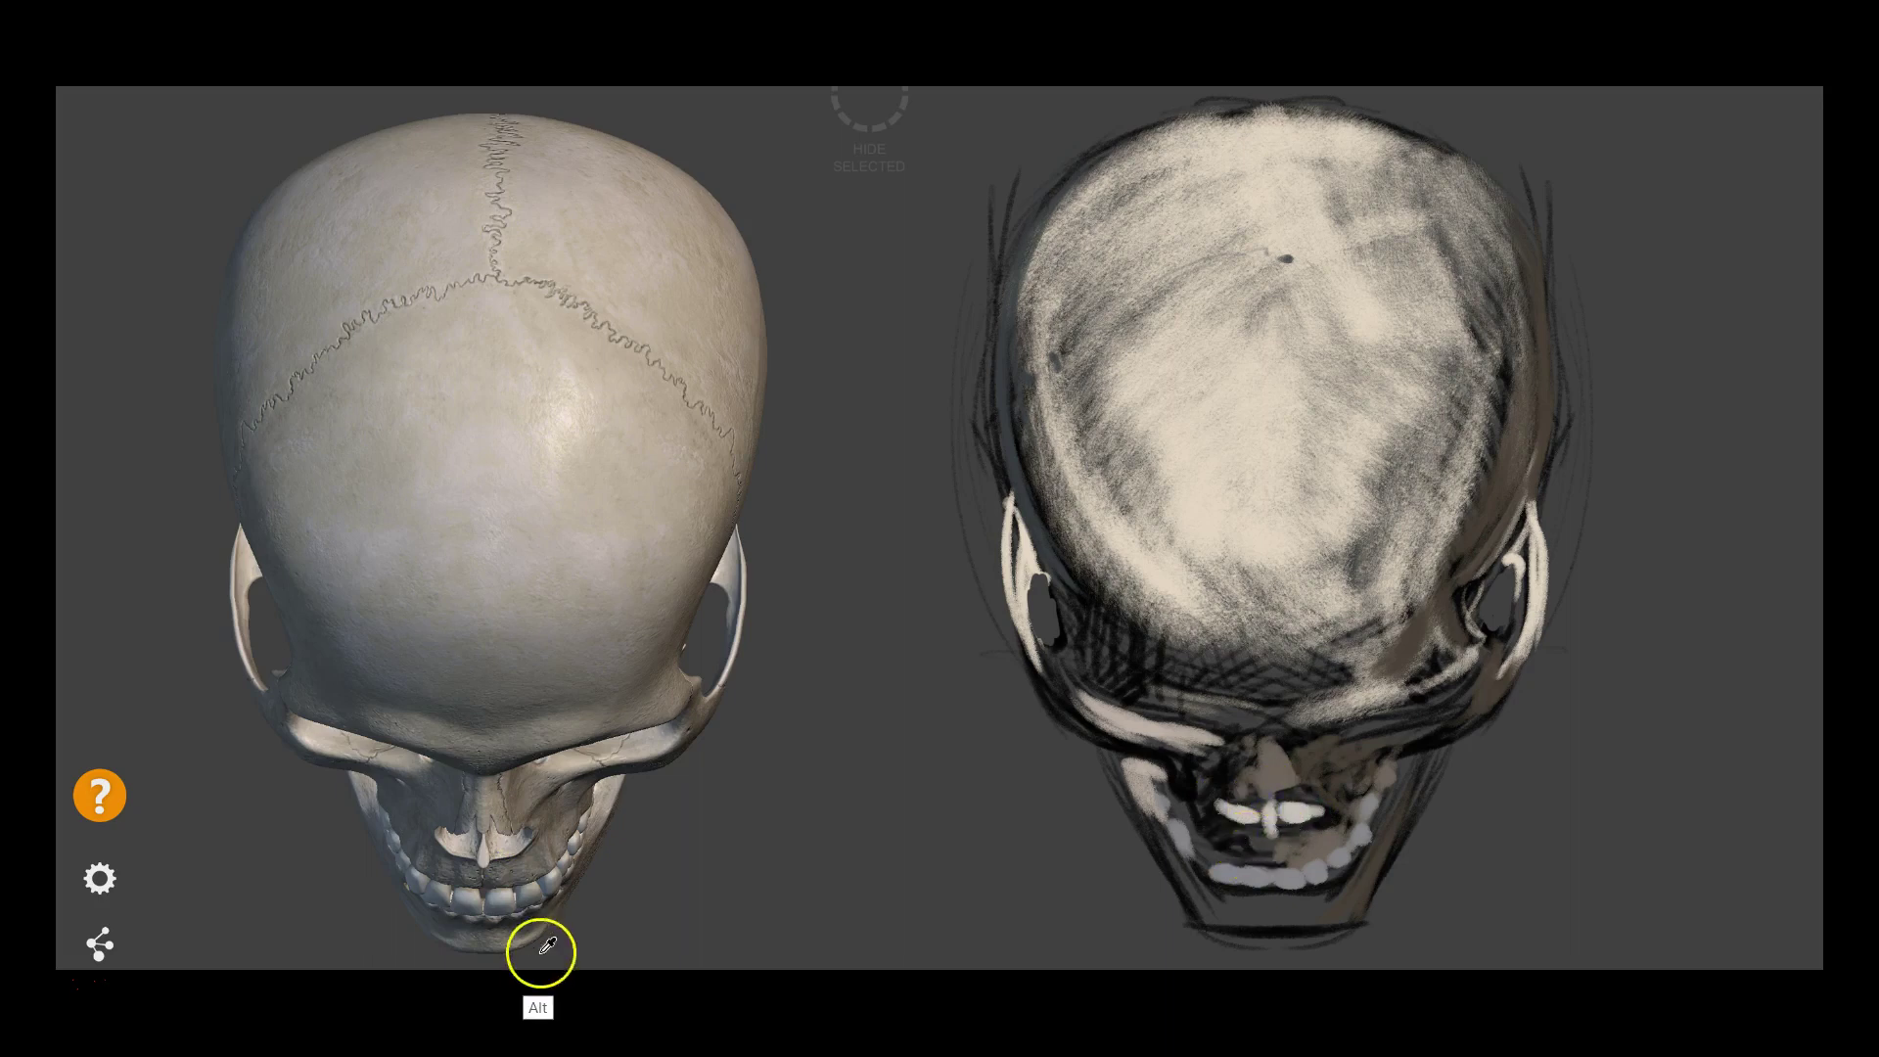
pyautogui.moveTo(1334, 914)
pyautogui.mouseDown()
pyautogui.moveTo(1375, 876)
pyautogui.moveTo(1312, 881)
pyautogui.moveTo(1279, 930)
pyautogui.mouseUp()
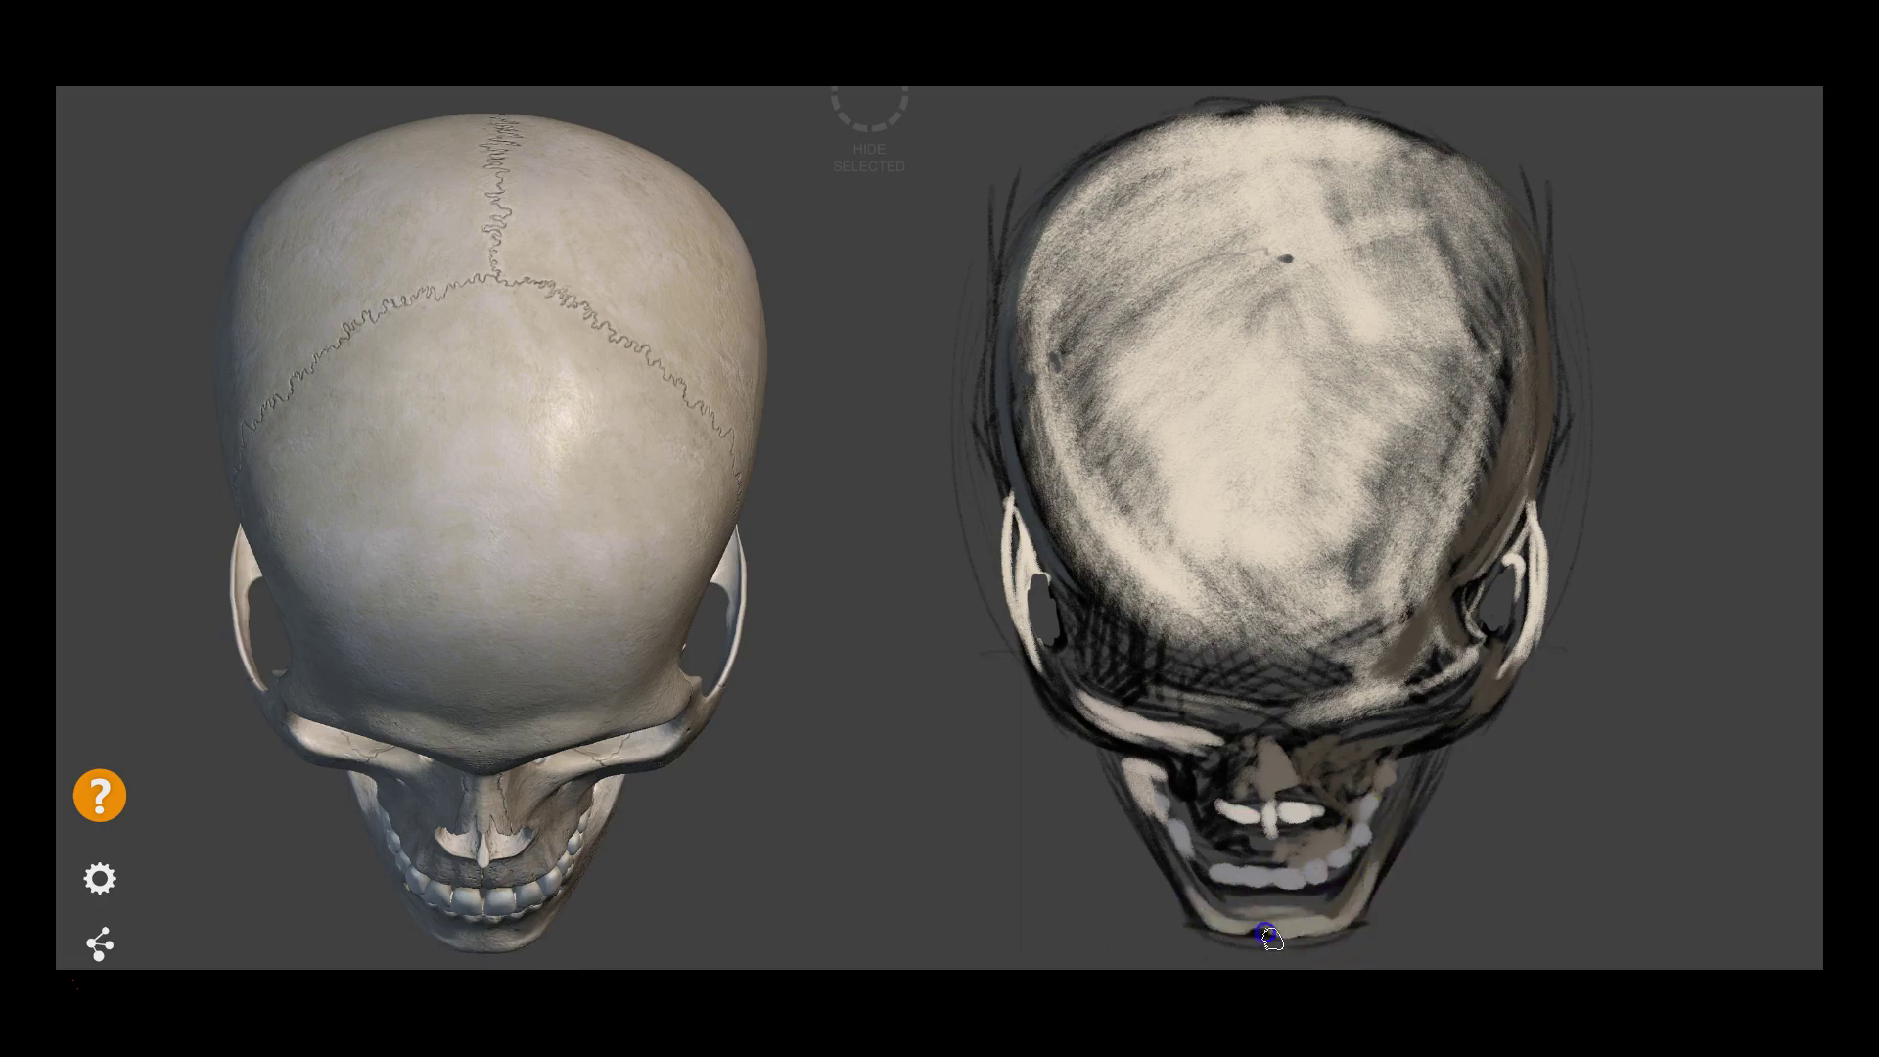
# Sample cheek and jaw tones to refine the cheeks, then darken the left eye socket bluish-grey
pyautogui.click(609, 794)
pyautogui.click(1406, 762)
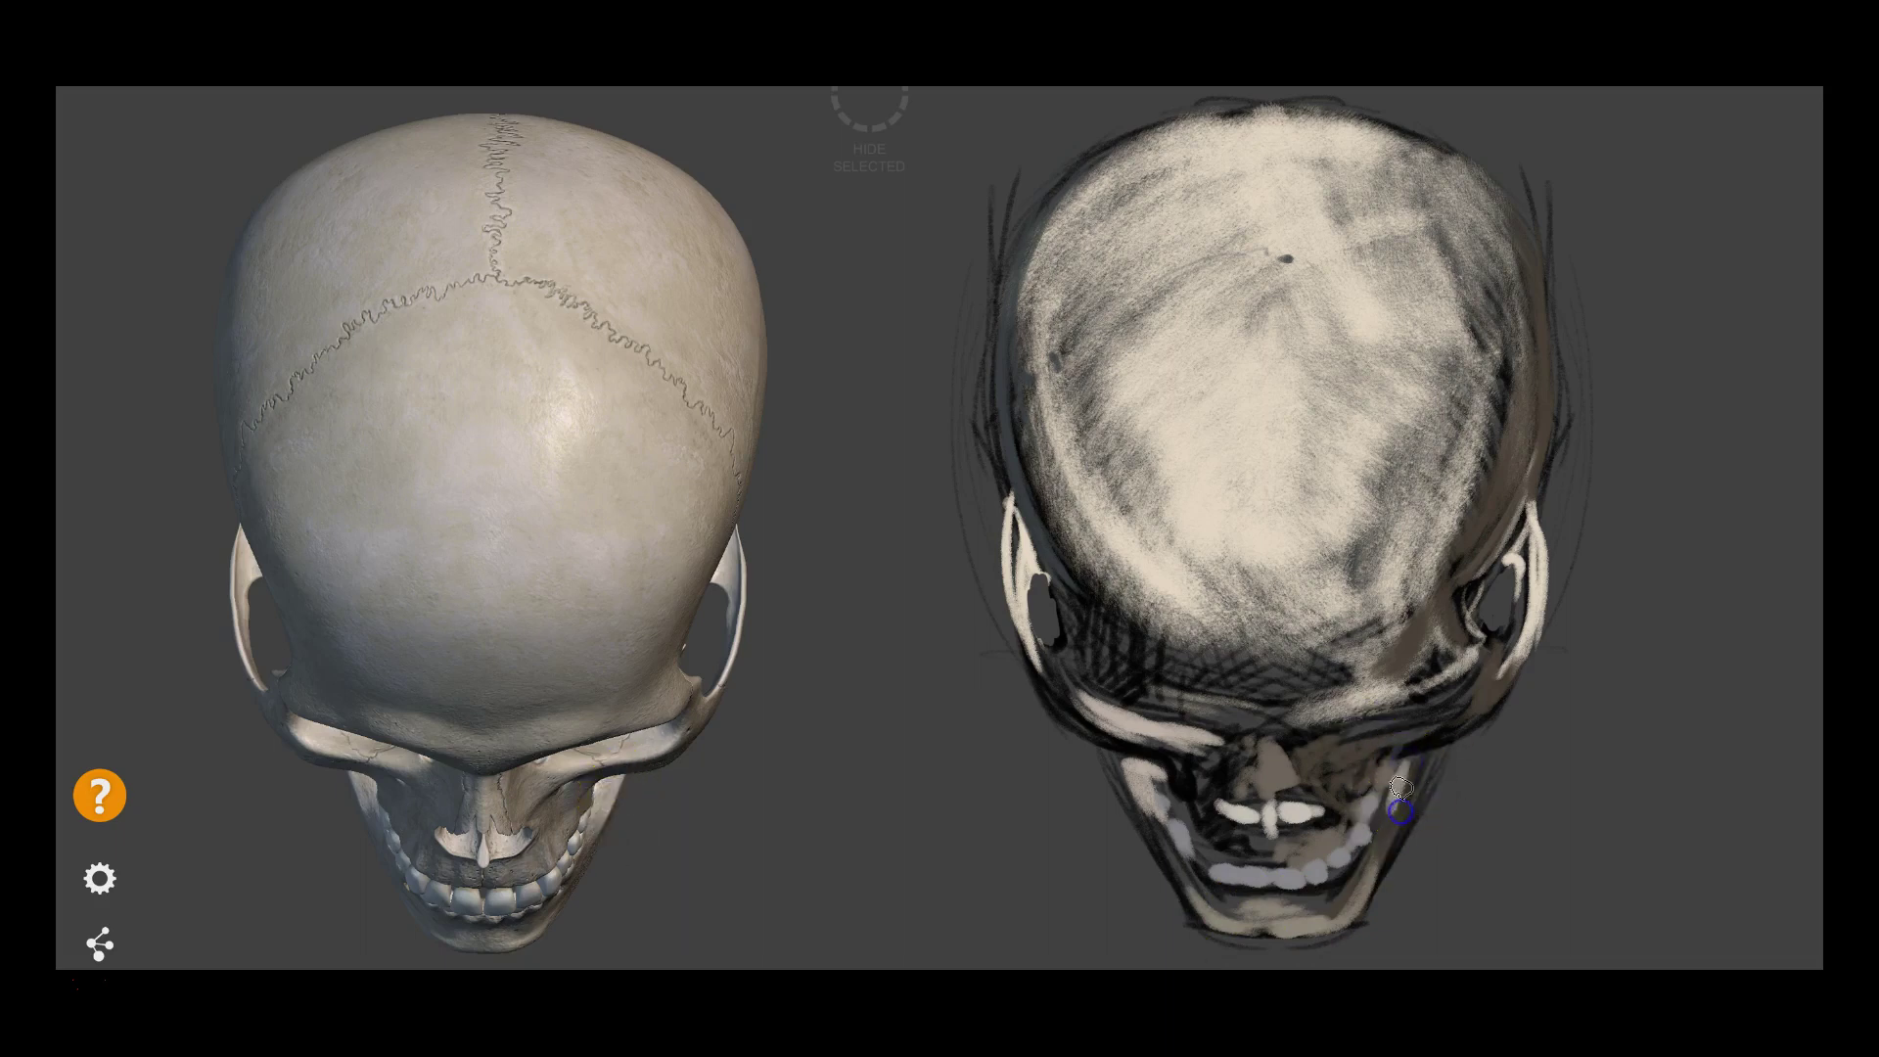
pyautogui.moveTo(1414, 775); pyautogui.dragTo(1417, 774)
pyautogui.click(372, 820)
pyautogui.click(1122, 761)
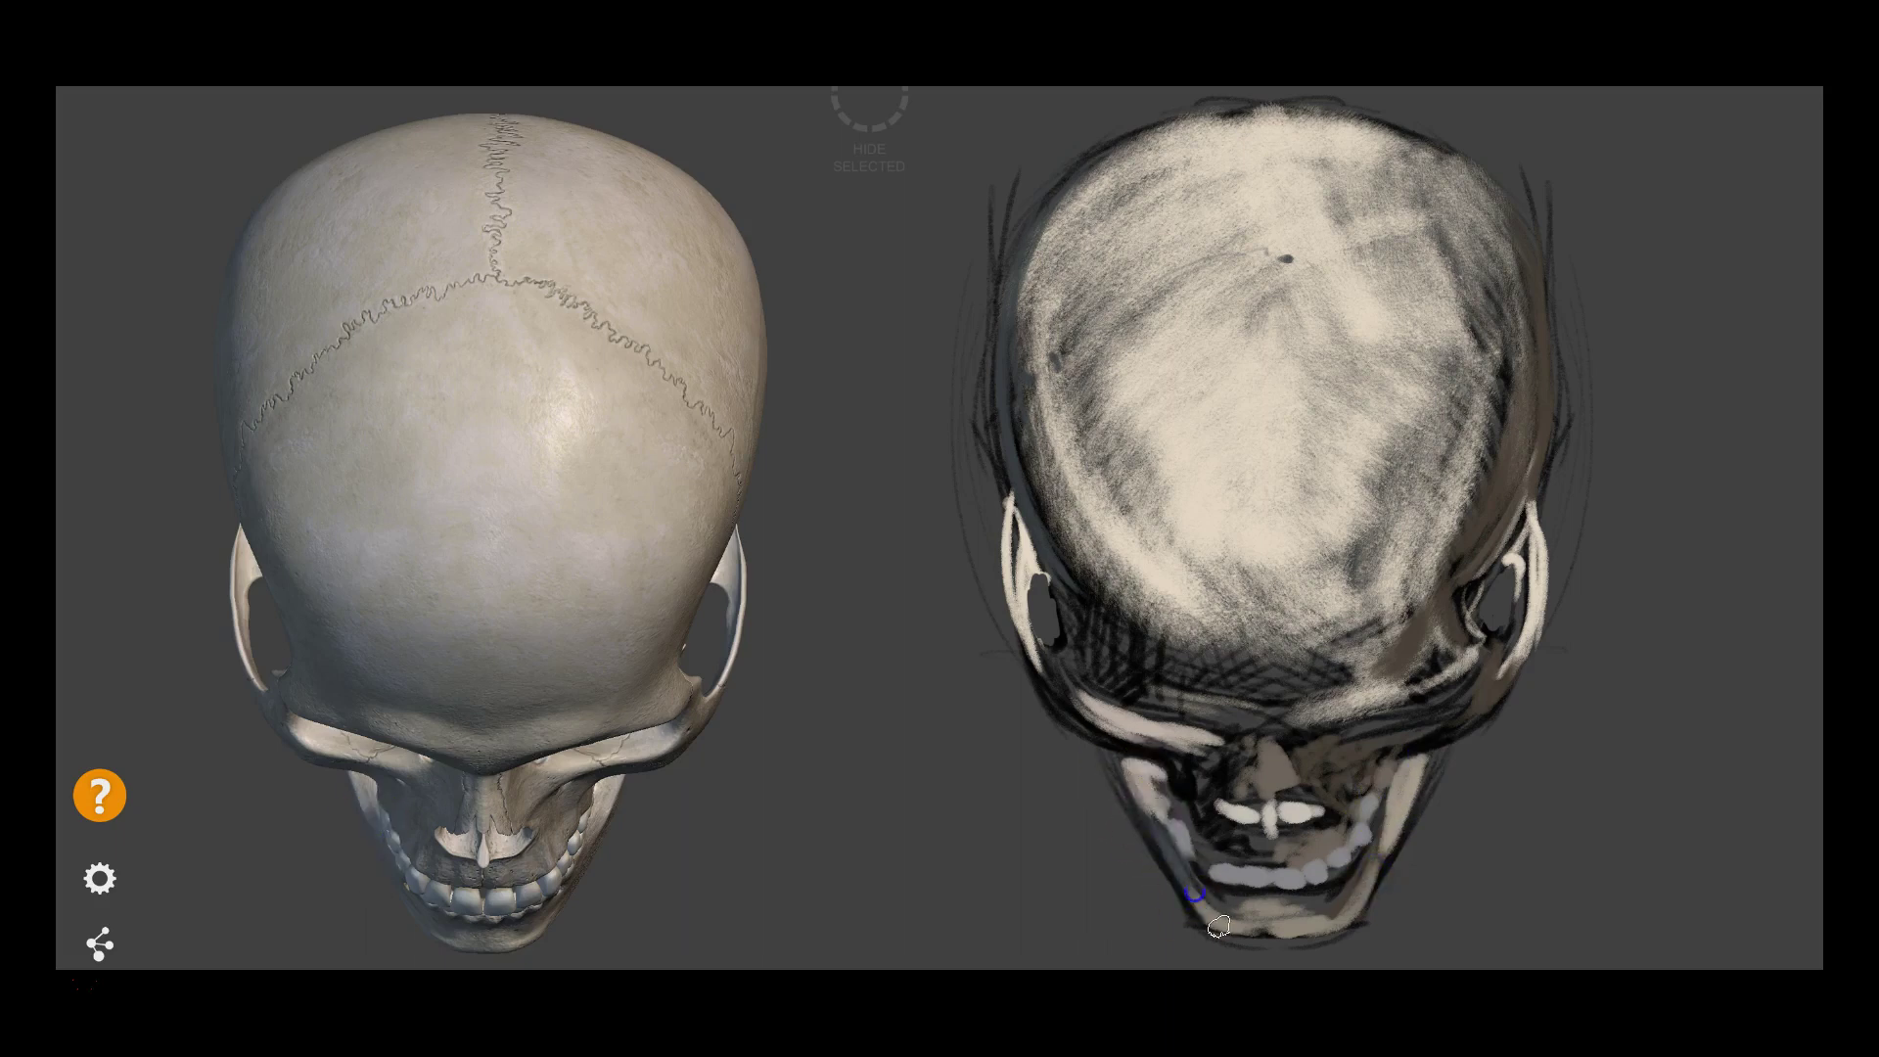
pyautogui.moveTo(1158, 818); pyautogui.dragTo(1211, 887)
pyautogui.moveTo(1212, 818); pyautogui.dragTo(1195, 818)
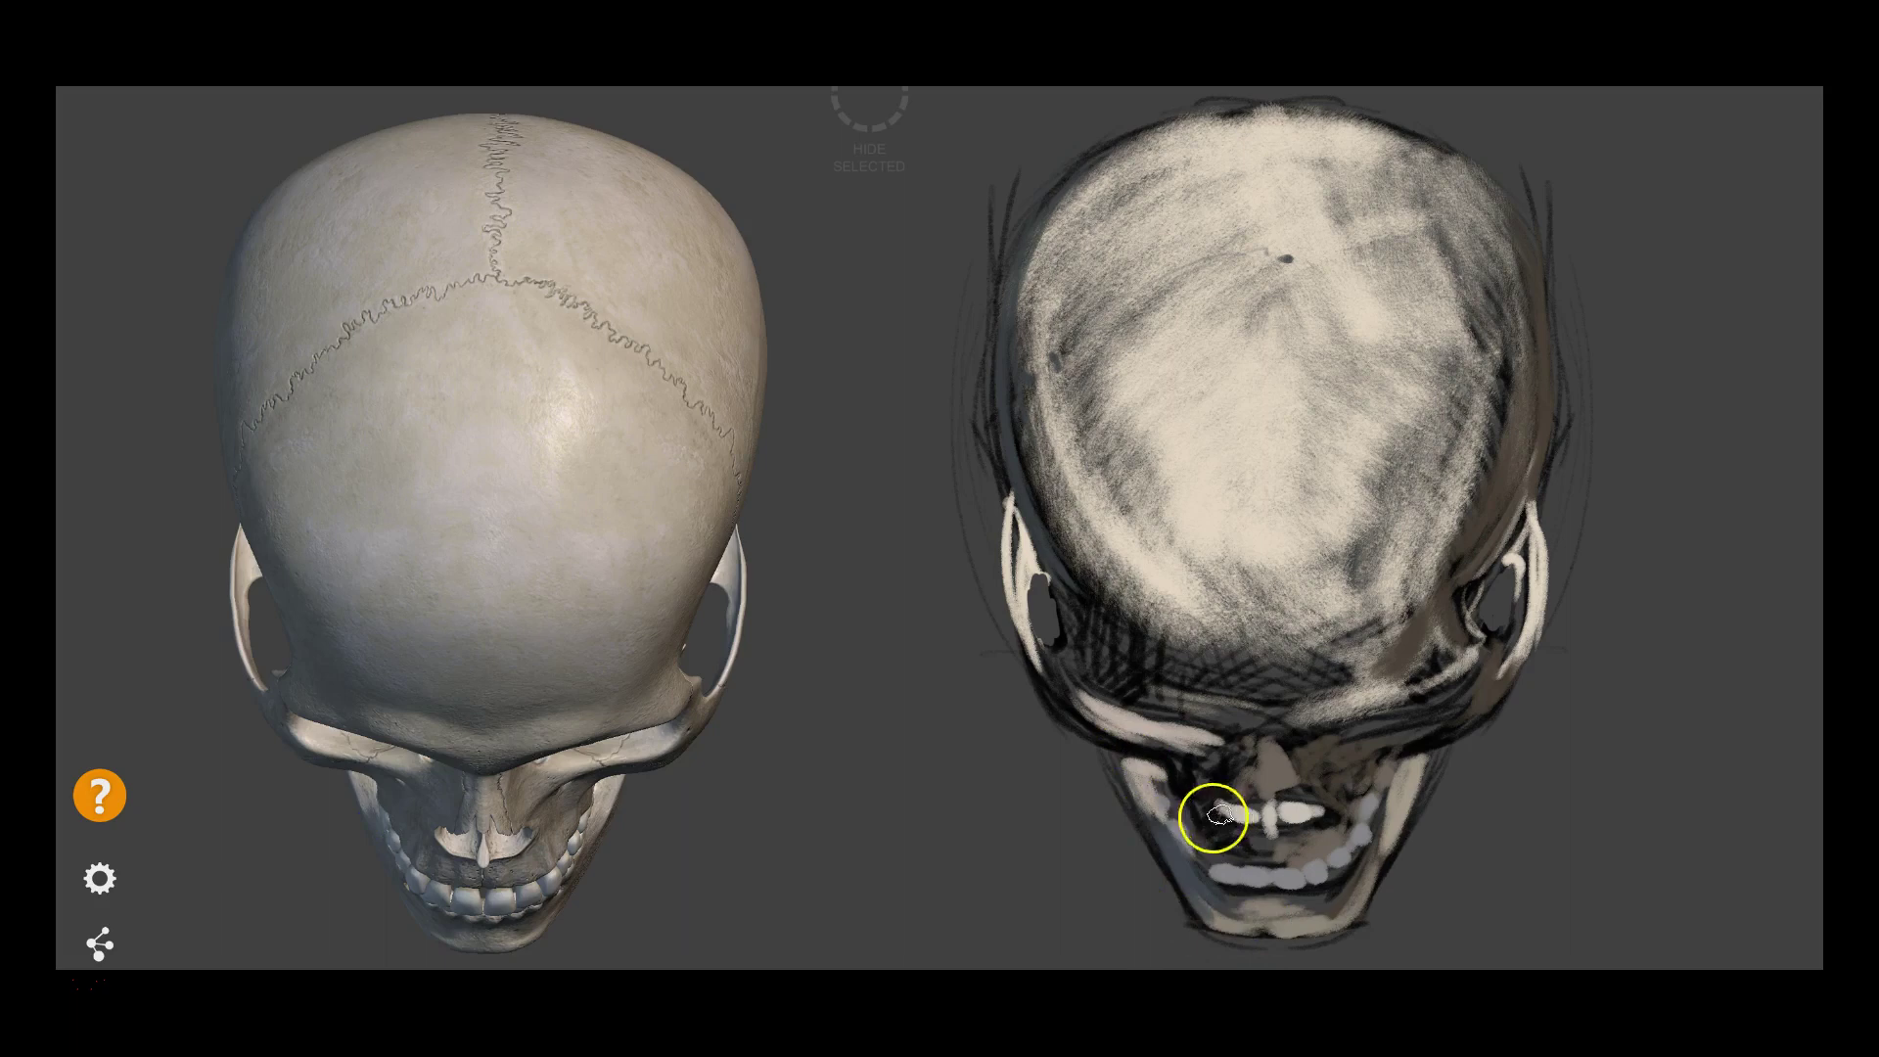
pyautogui.click(402, 797)
pyautogui.moveTo(1082, 729); pyautogui.dragTo(1154, 752)
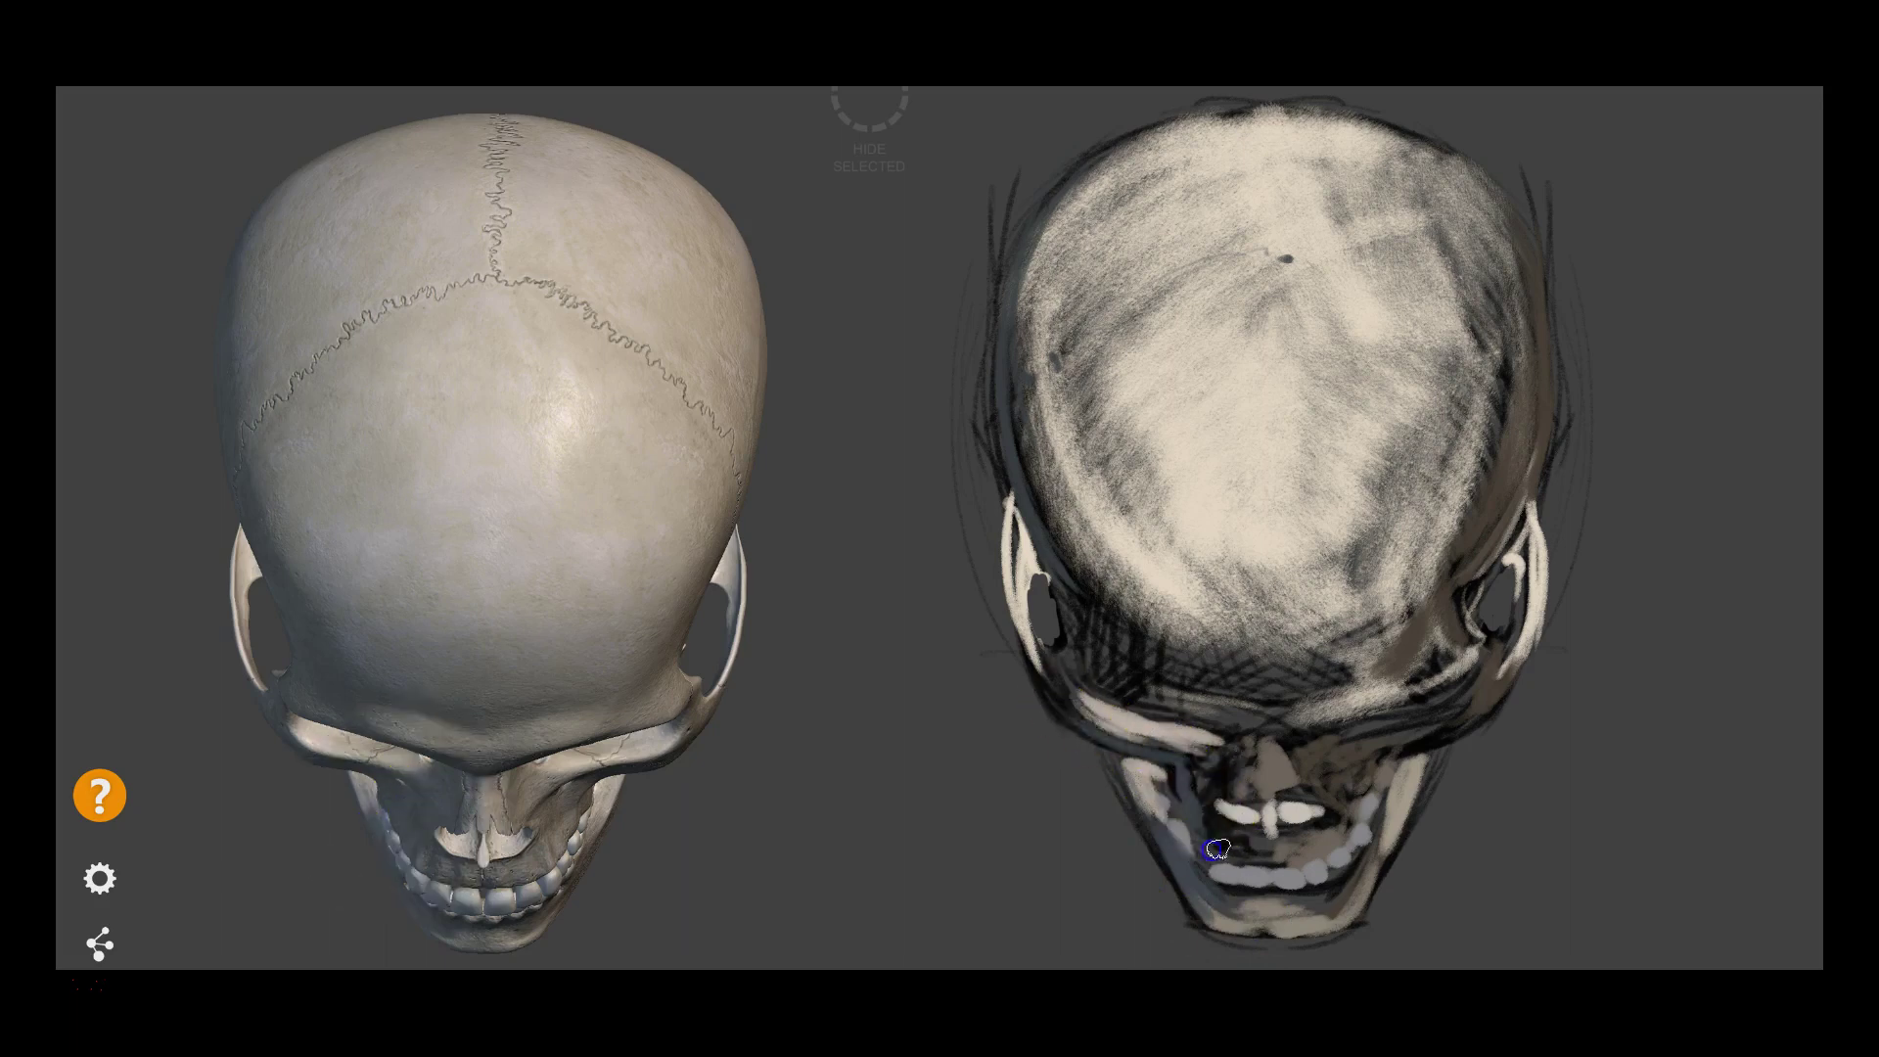
pyautogui.moveTo(1221, 762)
pyautogui.mouseDown()
pyautogui.moveTo(1195, 826)
pyautogui.moveTo(1215, 839)
pyautogui.moveTo(1324, 827)
pyautogui.mouseUp()
pyautogui.click(1215, 637)
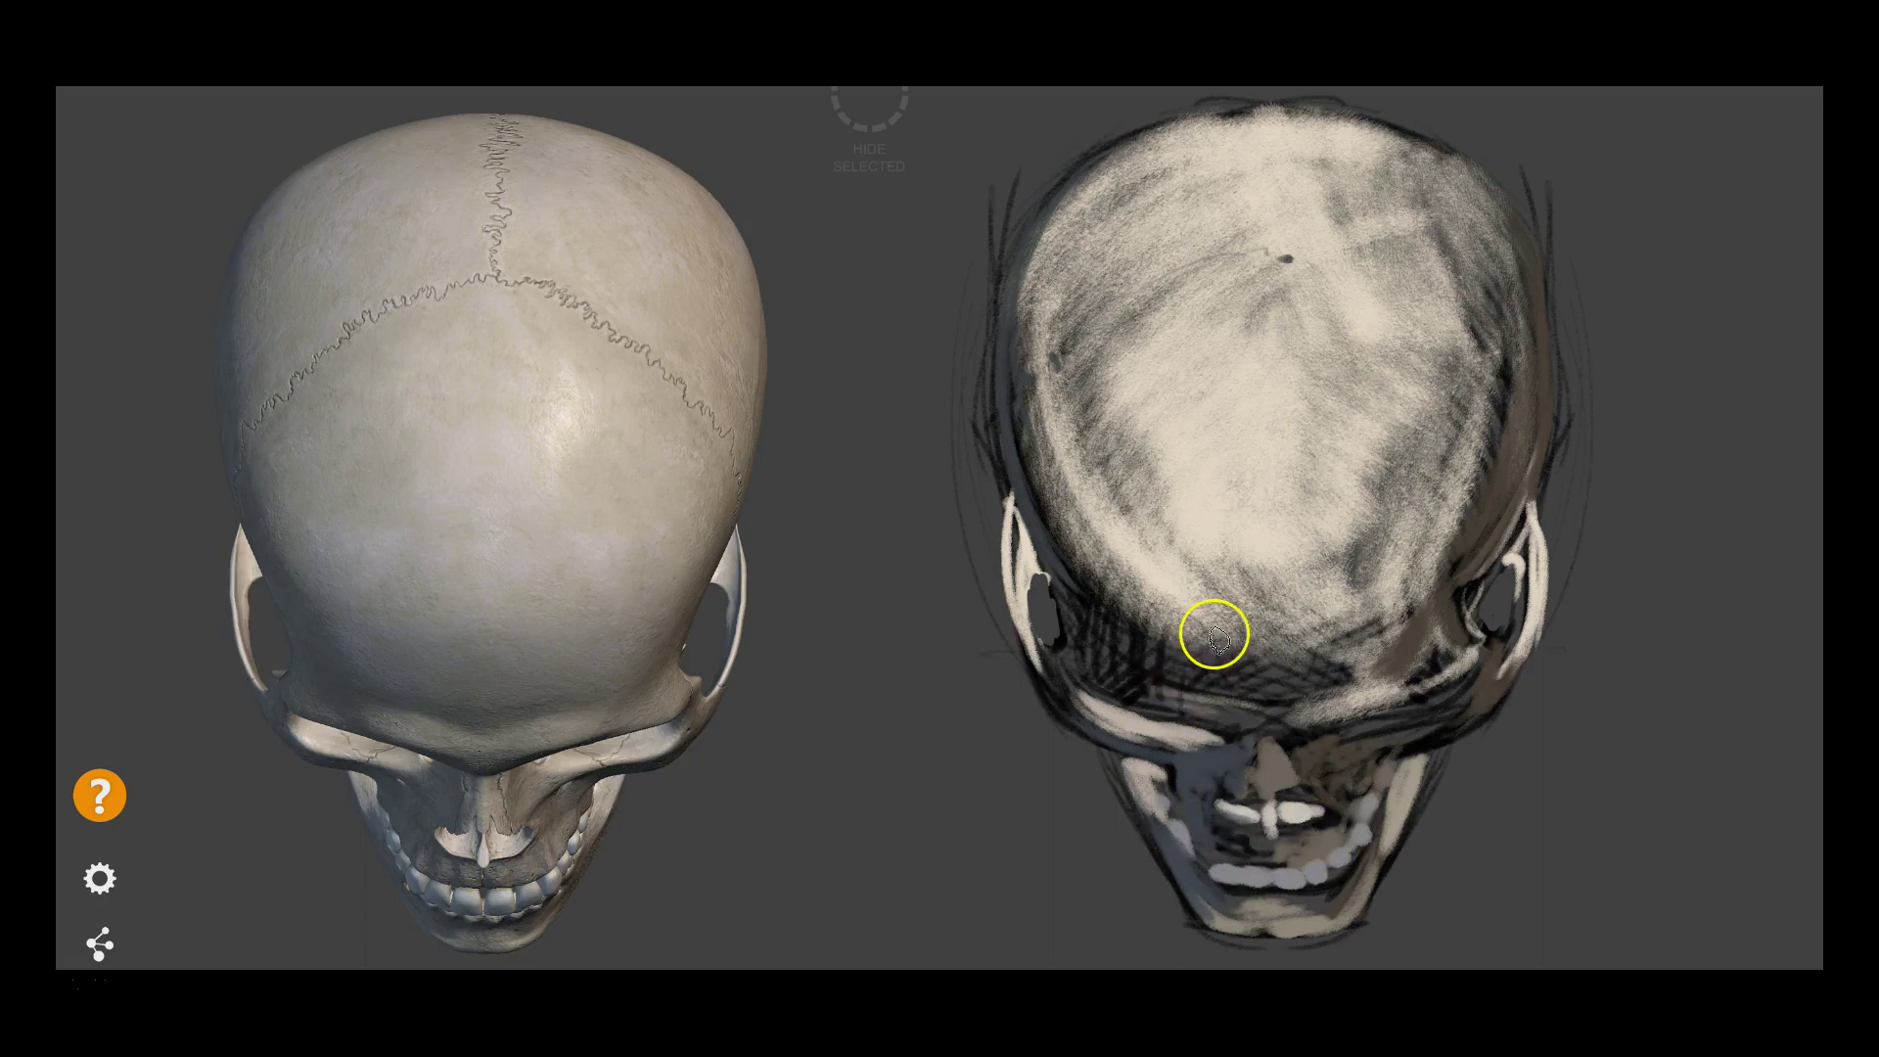
pyautogui.click(1158, 682)
pyautogui.click(1083, 668)
pyautogui.click(1036, 302)
pyautogui.click(1081, 206)
pyautogui.click(1020, 394)
pyautogui.click(1114, 107)
pyautogui.click(1076, 196)
pyautogui.click(1036, 410)
pyautogui.click(1113, 591)
pyautogui.click(1500, 304)
pyautogui.click(1492, 533)
pyautogui.click(1506, 303)
pyautogui.click(1478, 330)
pyautogui.click(1394, 605)
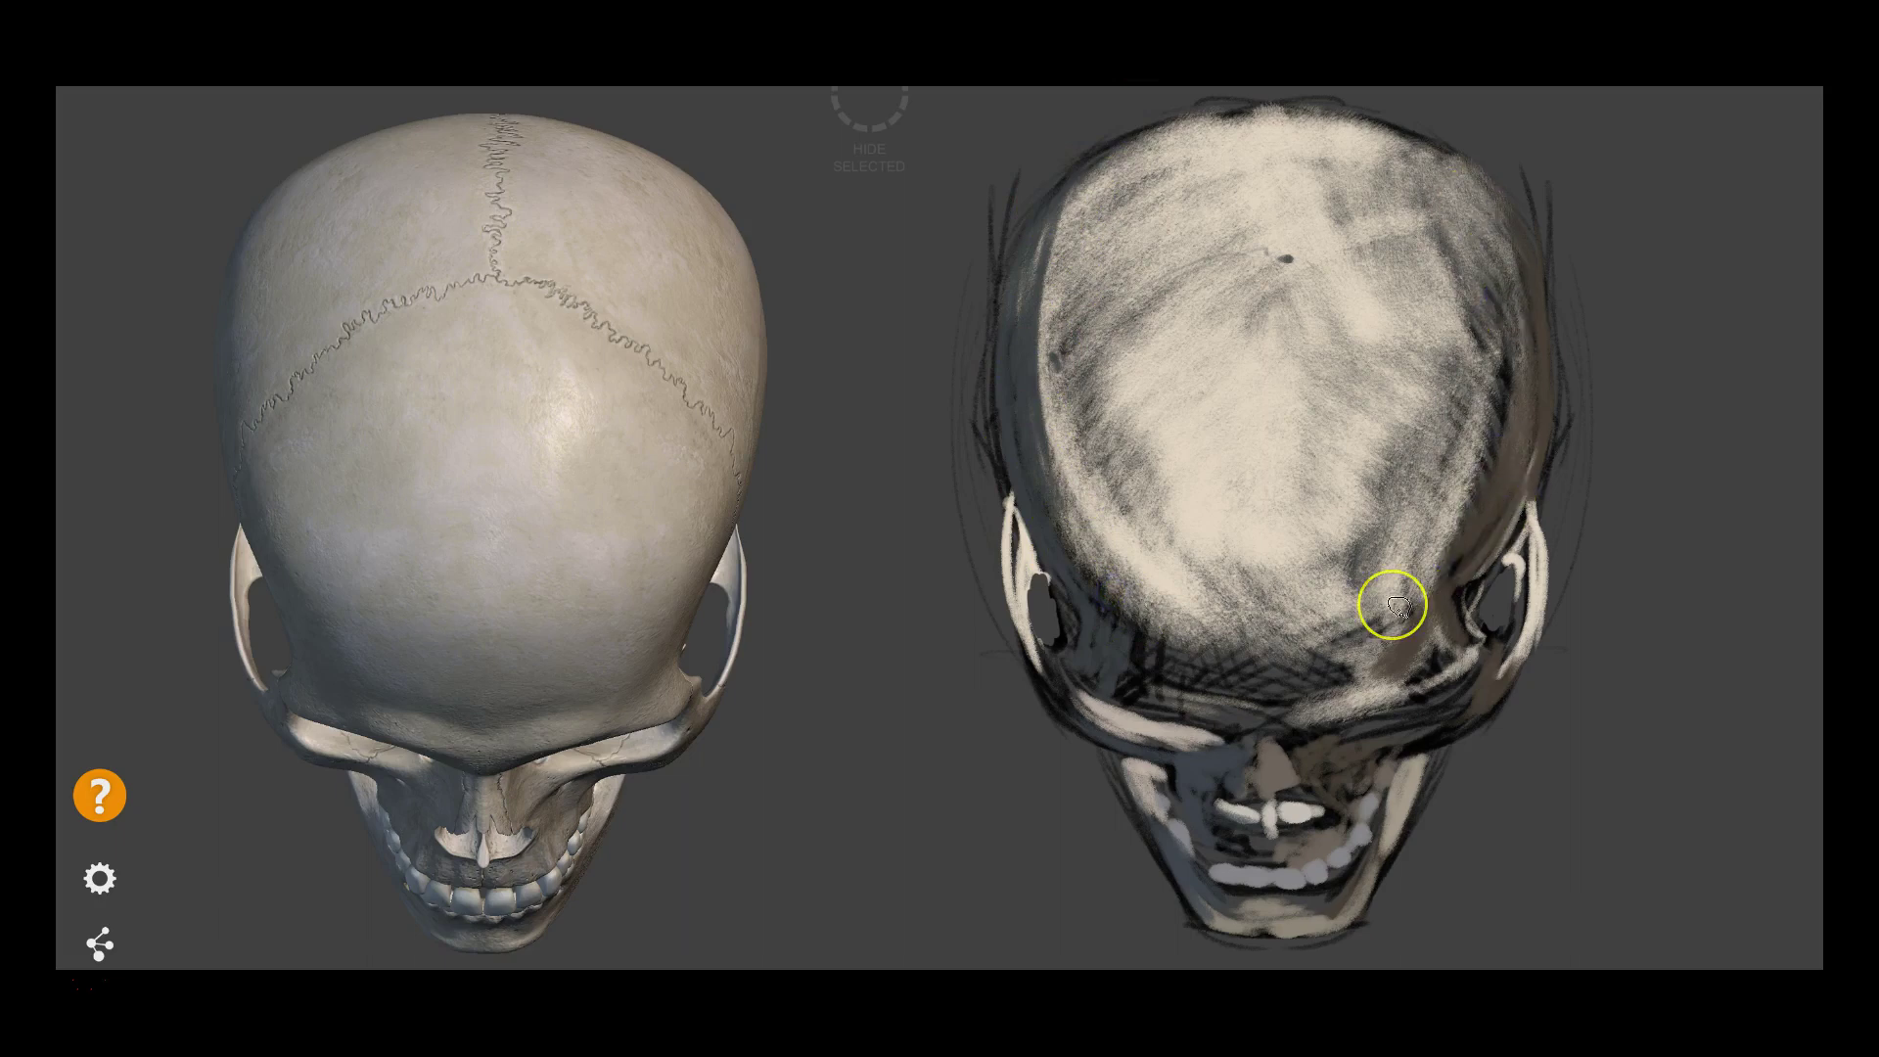
pyautogui.click(454, 714)
pyautogui.click(1224, 662)
pyautogui.click(1237, 721)
pyautogui.click(1325, 662)
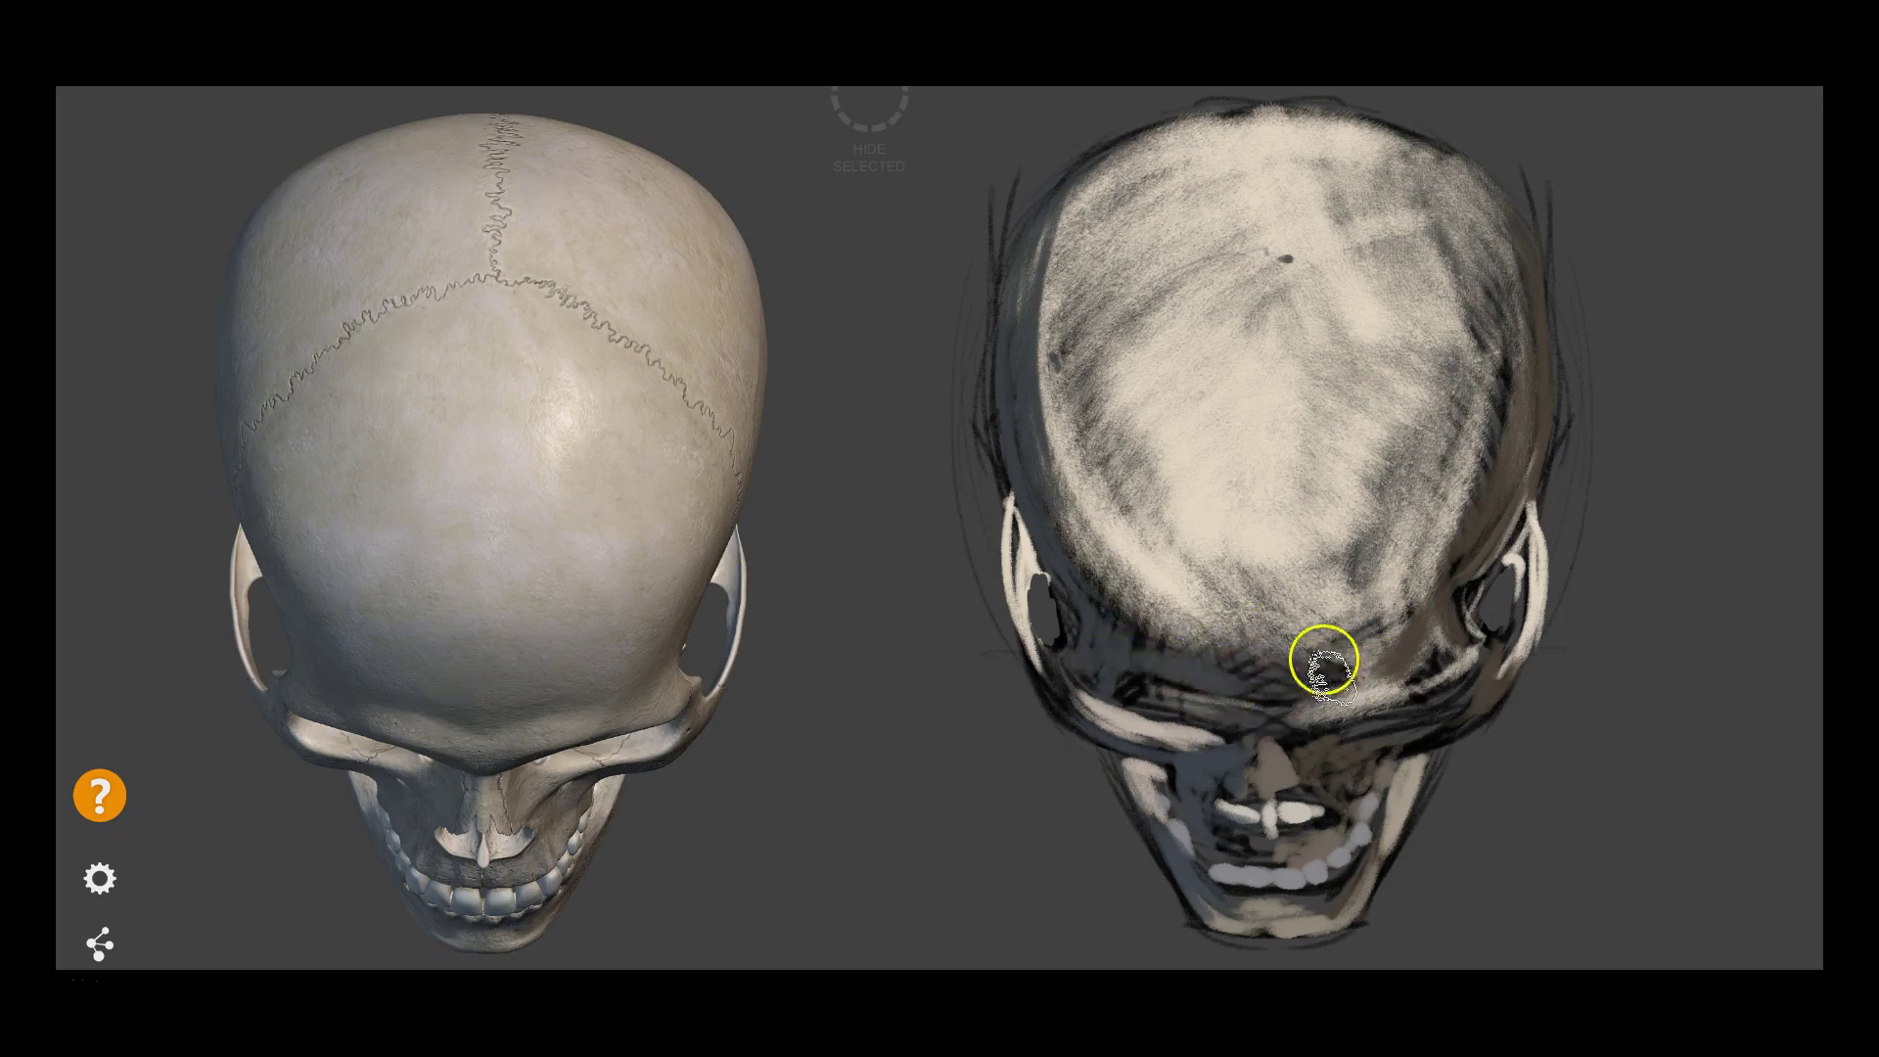
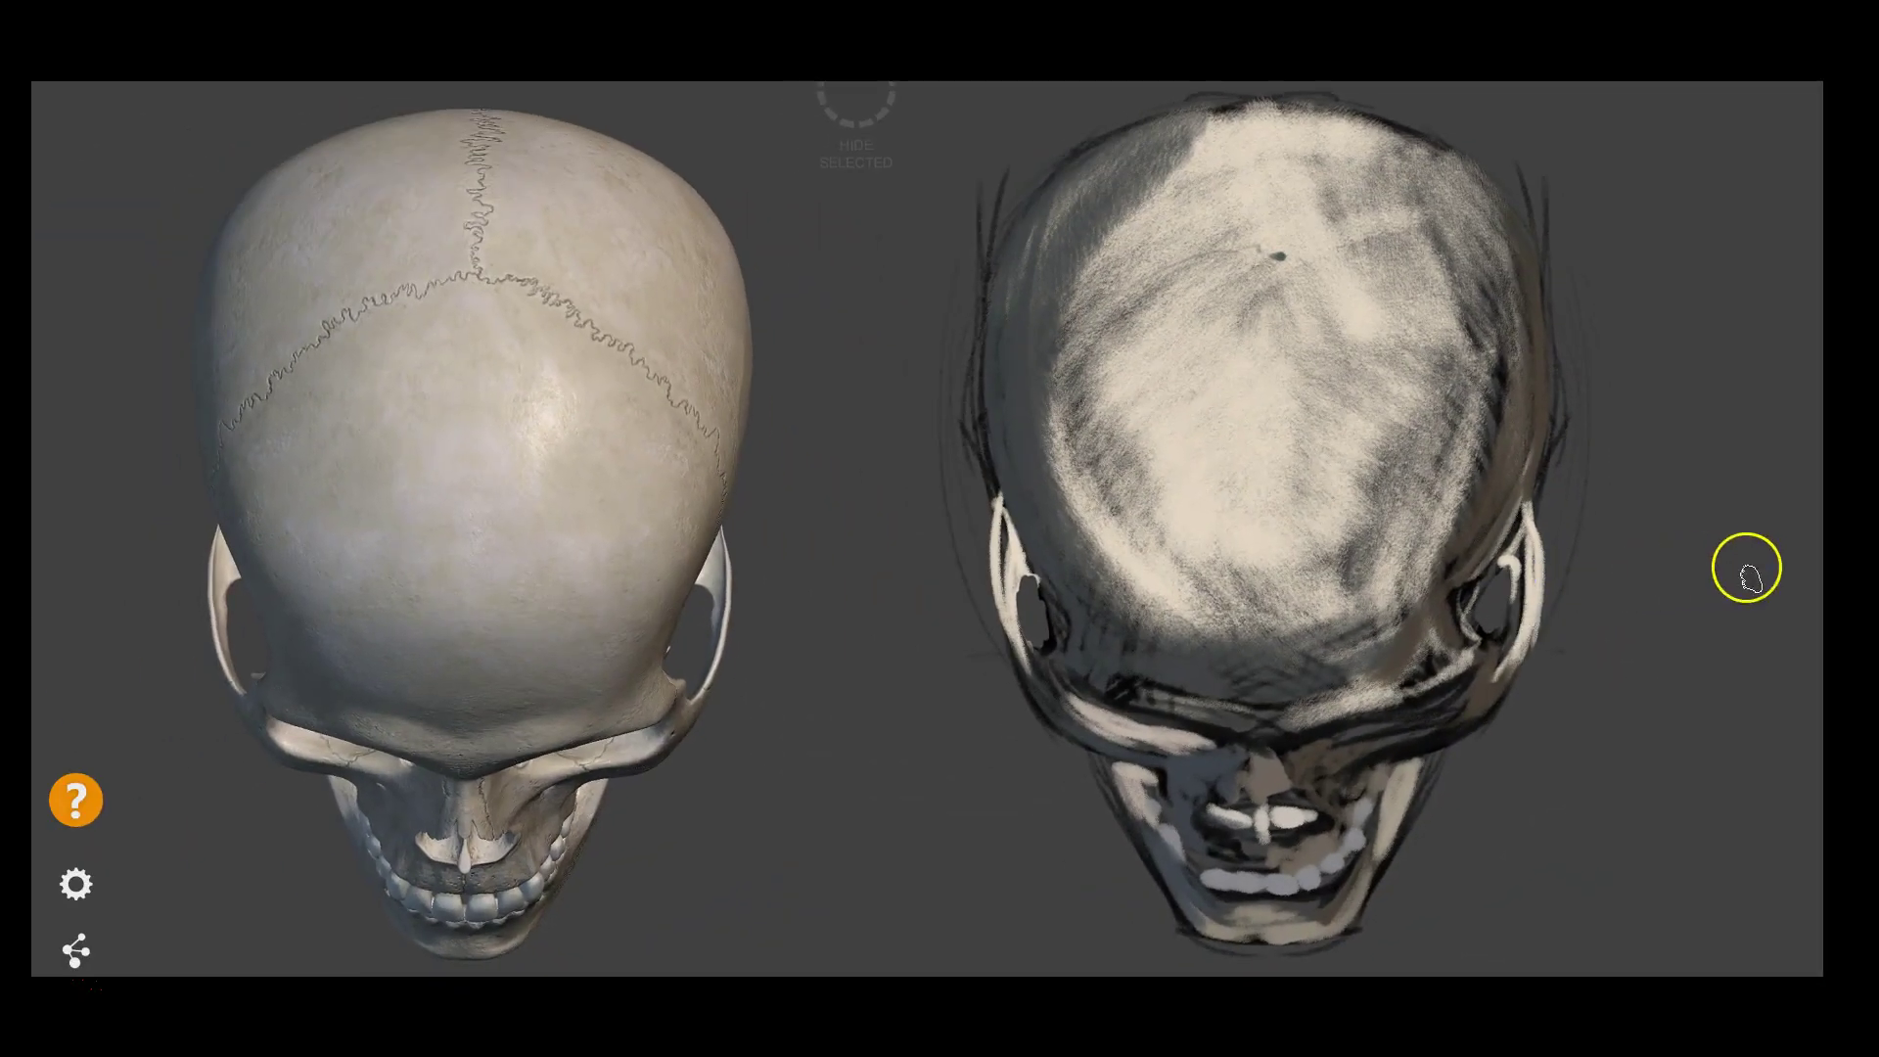
# Paint light and dark strokes over the skull's temple, brow and upper cranium
pyautogui.moveTo(1390, 602); pyautogui.dragTo(1429, 592)
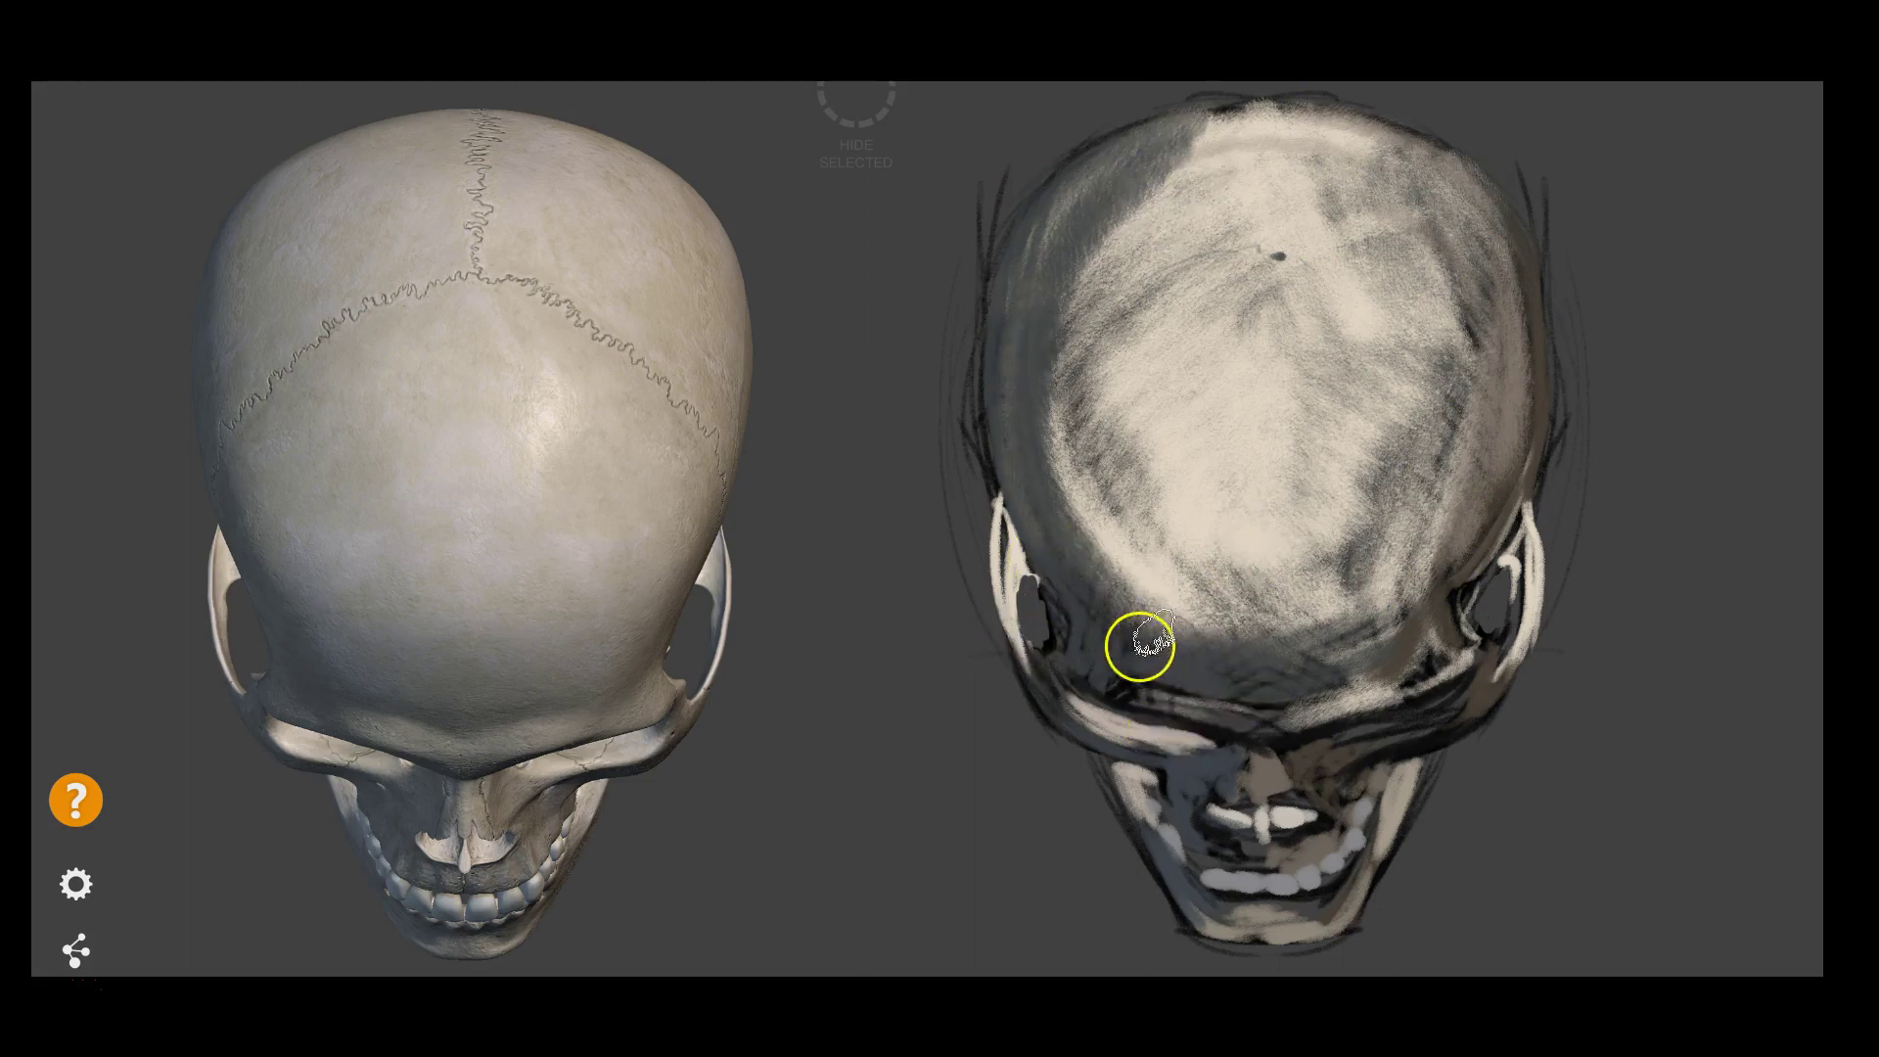
pyautogui.moveTo(1118, 693)
pyautogui.mouseDown()
pyautogui.moveTo(1224, 721)
pyautogui.moveTo(1452, 608)
pyautogui.moveTo(1380, 672)
pyautogui.moveTo(1449, 686)
pyautogui.mouseUp()
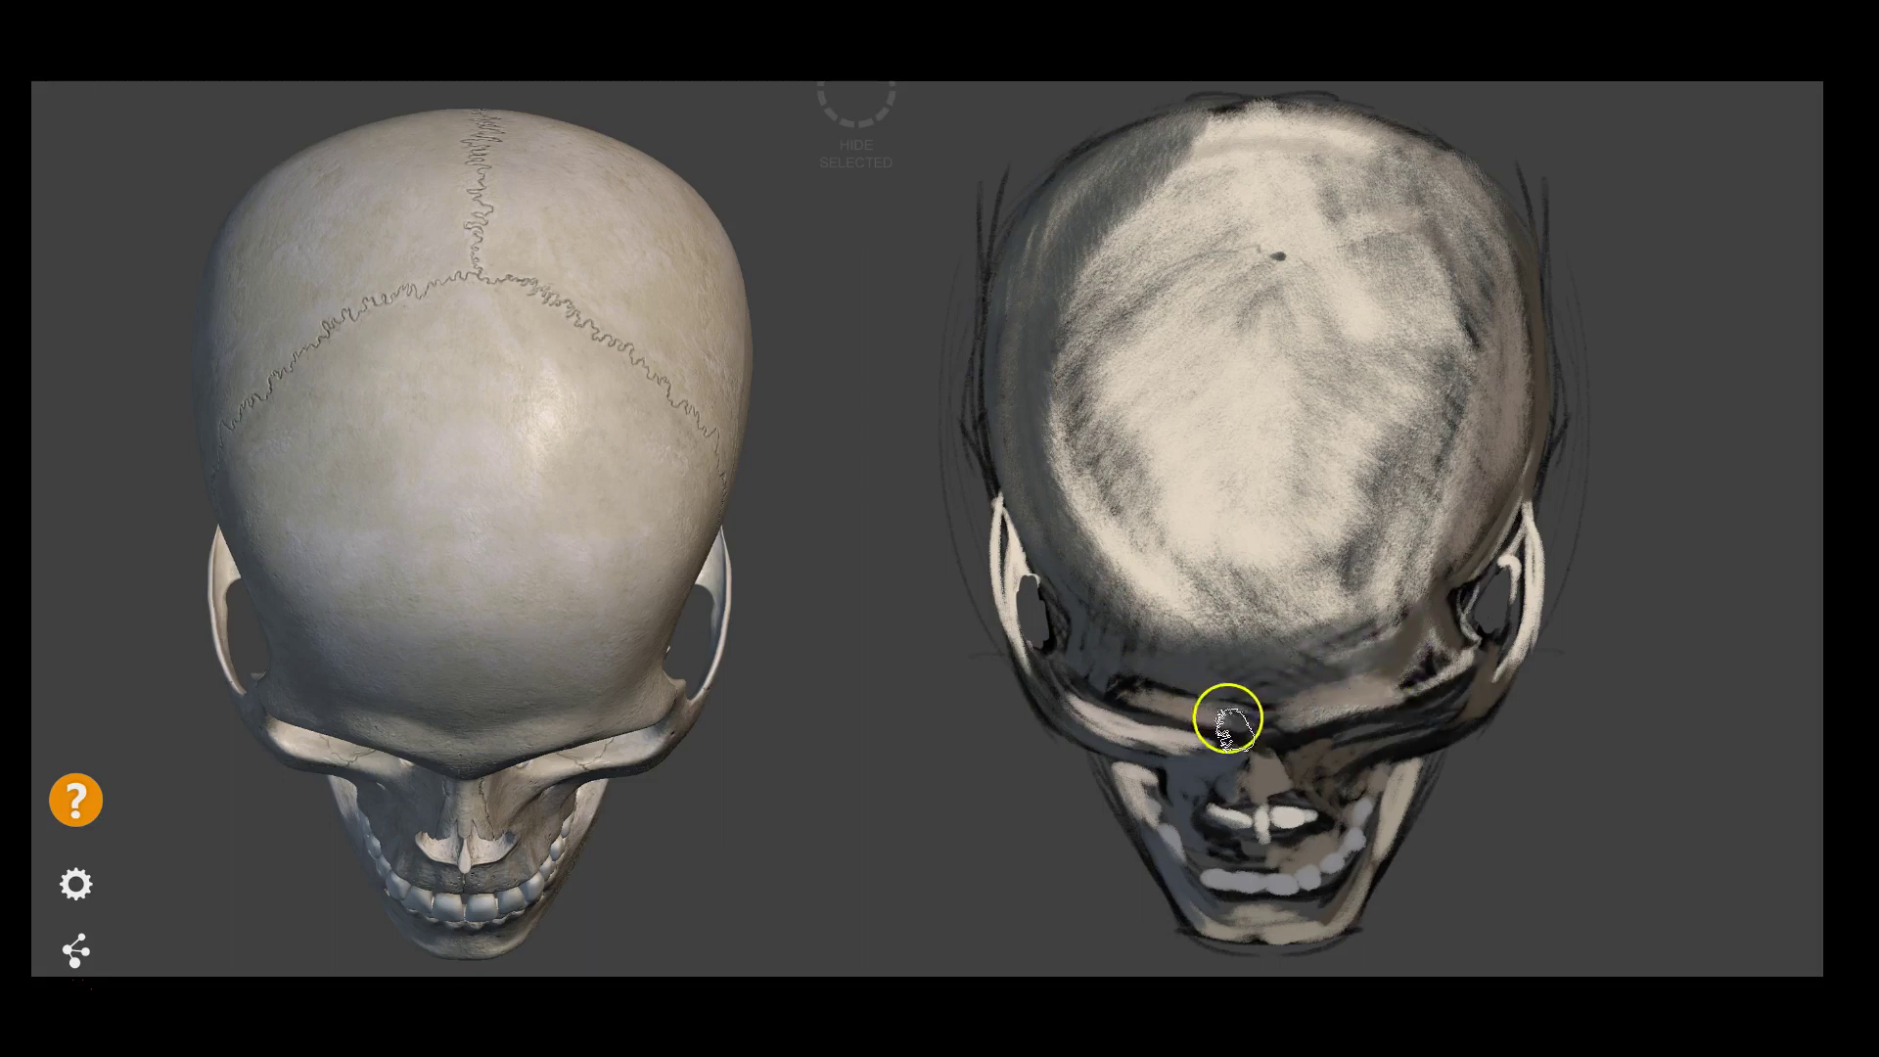
pyautogui.moveTo(1116, 545)
pyautogui.mouseDown()
pyautogui.moveTo(1279, 474)
pyautogui.moveTo(1191, 592)
pyautogui.moveTo(1032, 390)
pyautogui.moveTo(1010, 306)
pyautogui.mouseUp()
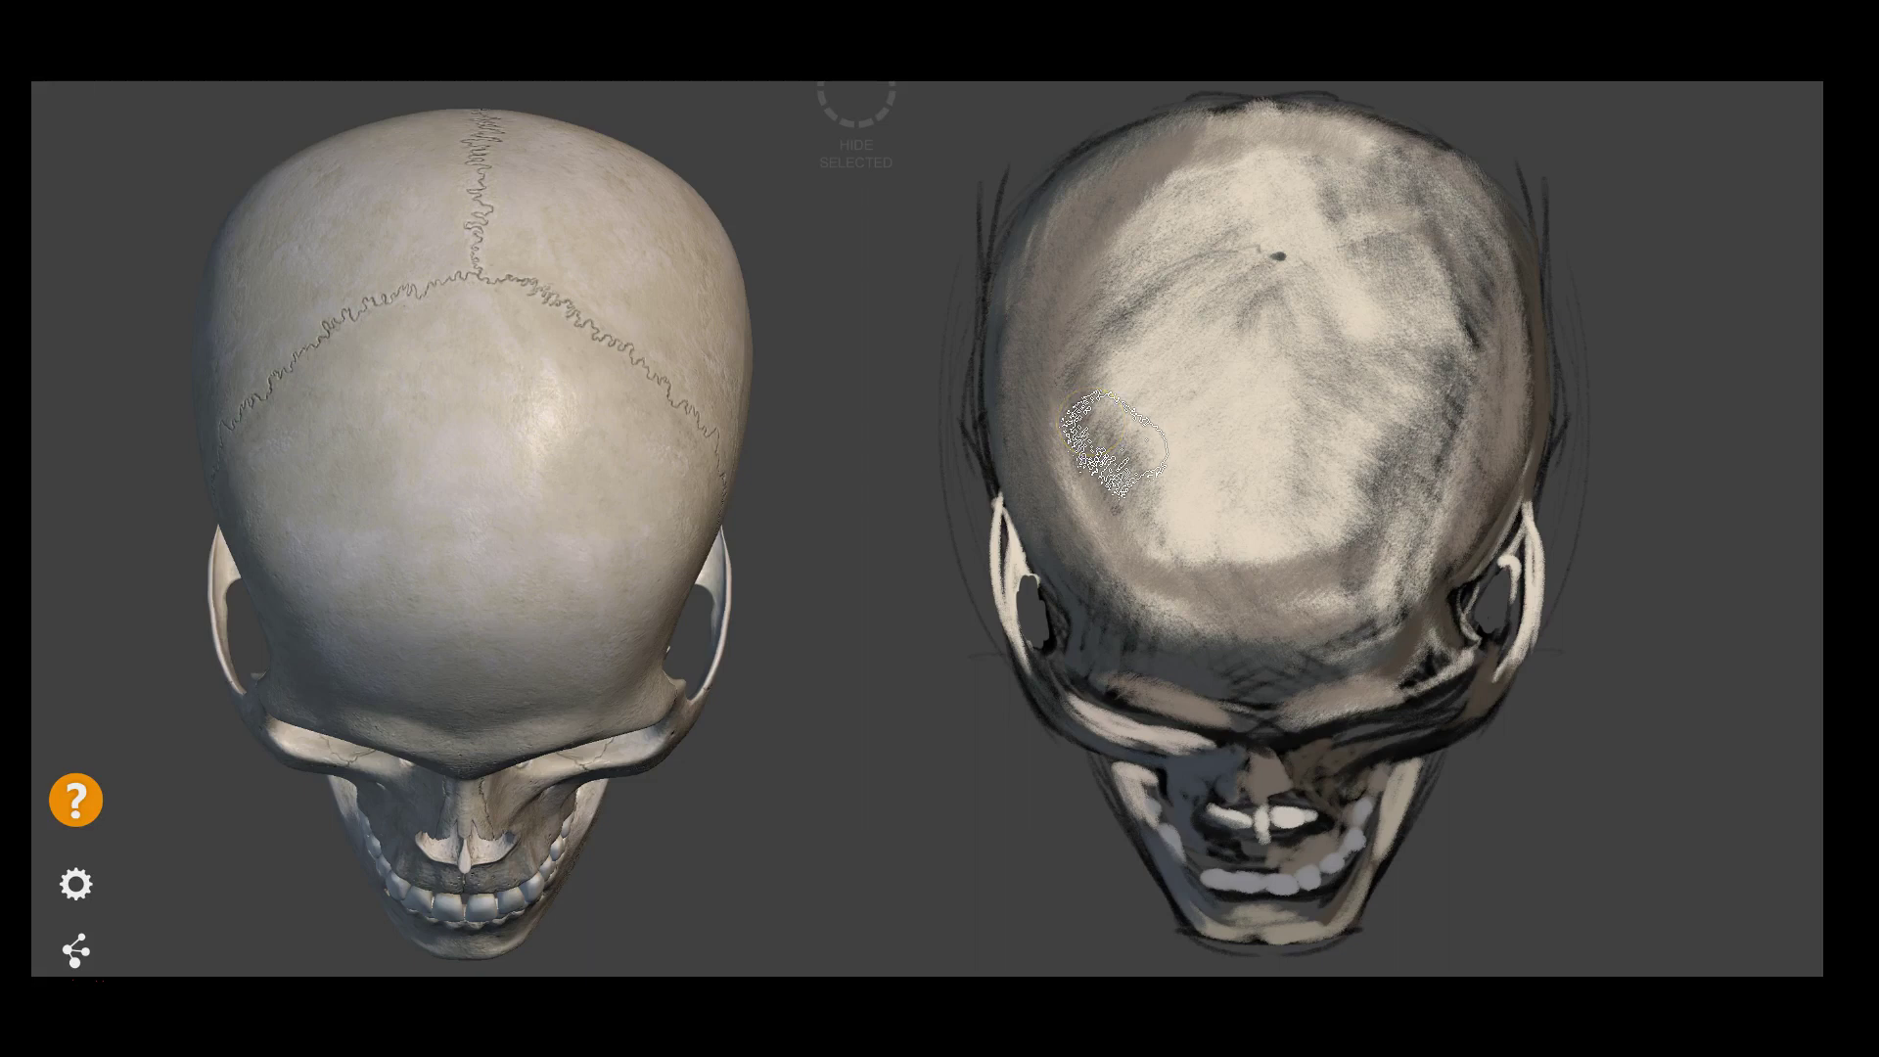
# Restore the full workspace and apply a 3.6 px Gaussian Blur to the painted skull
pyautogui.press('f')
pyautogui.click(296, 10)
pyautogui.moveTo(337, 233)
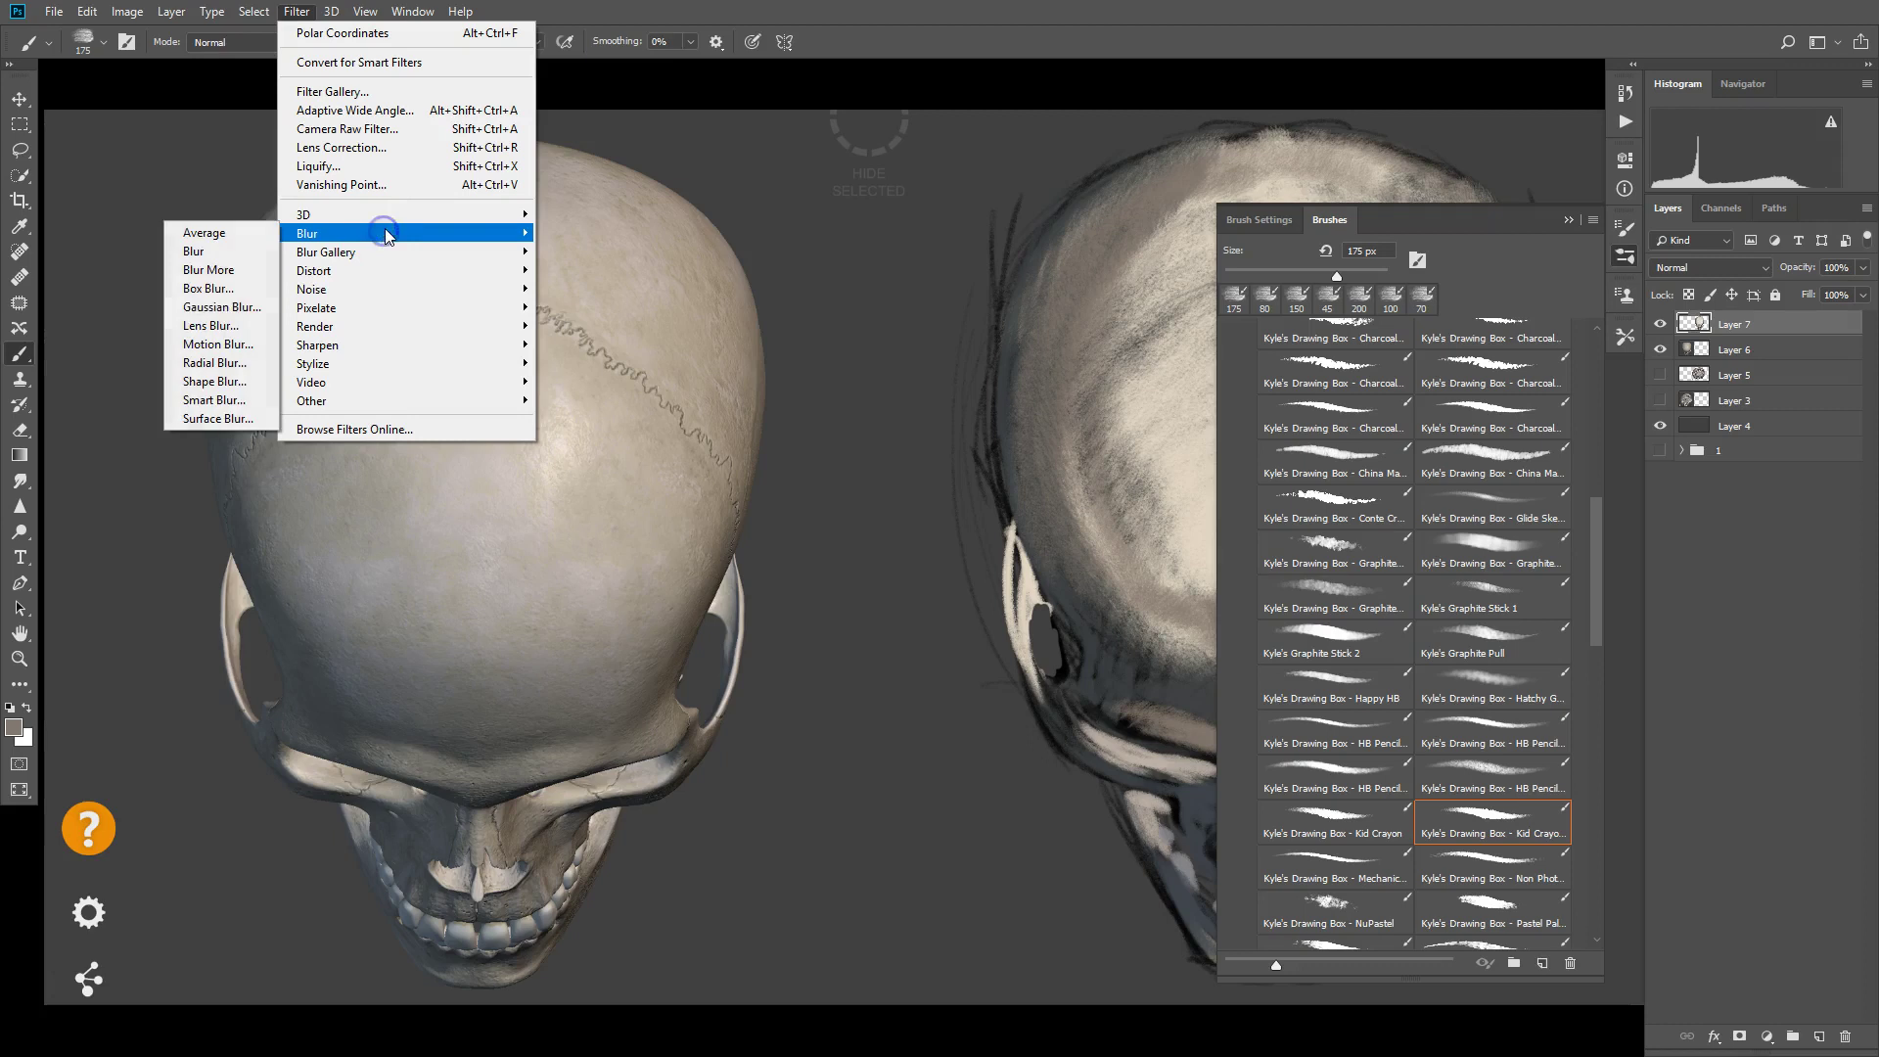
pyautogui.click(221, 310)
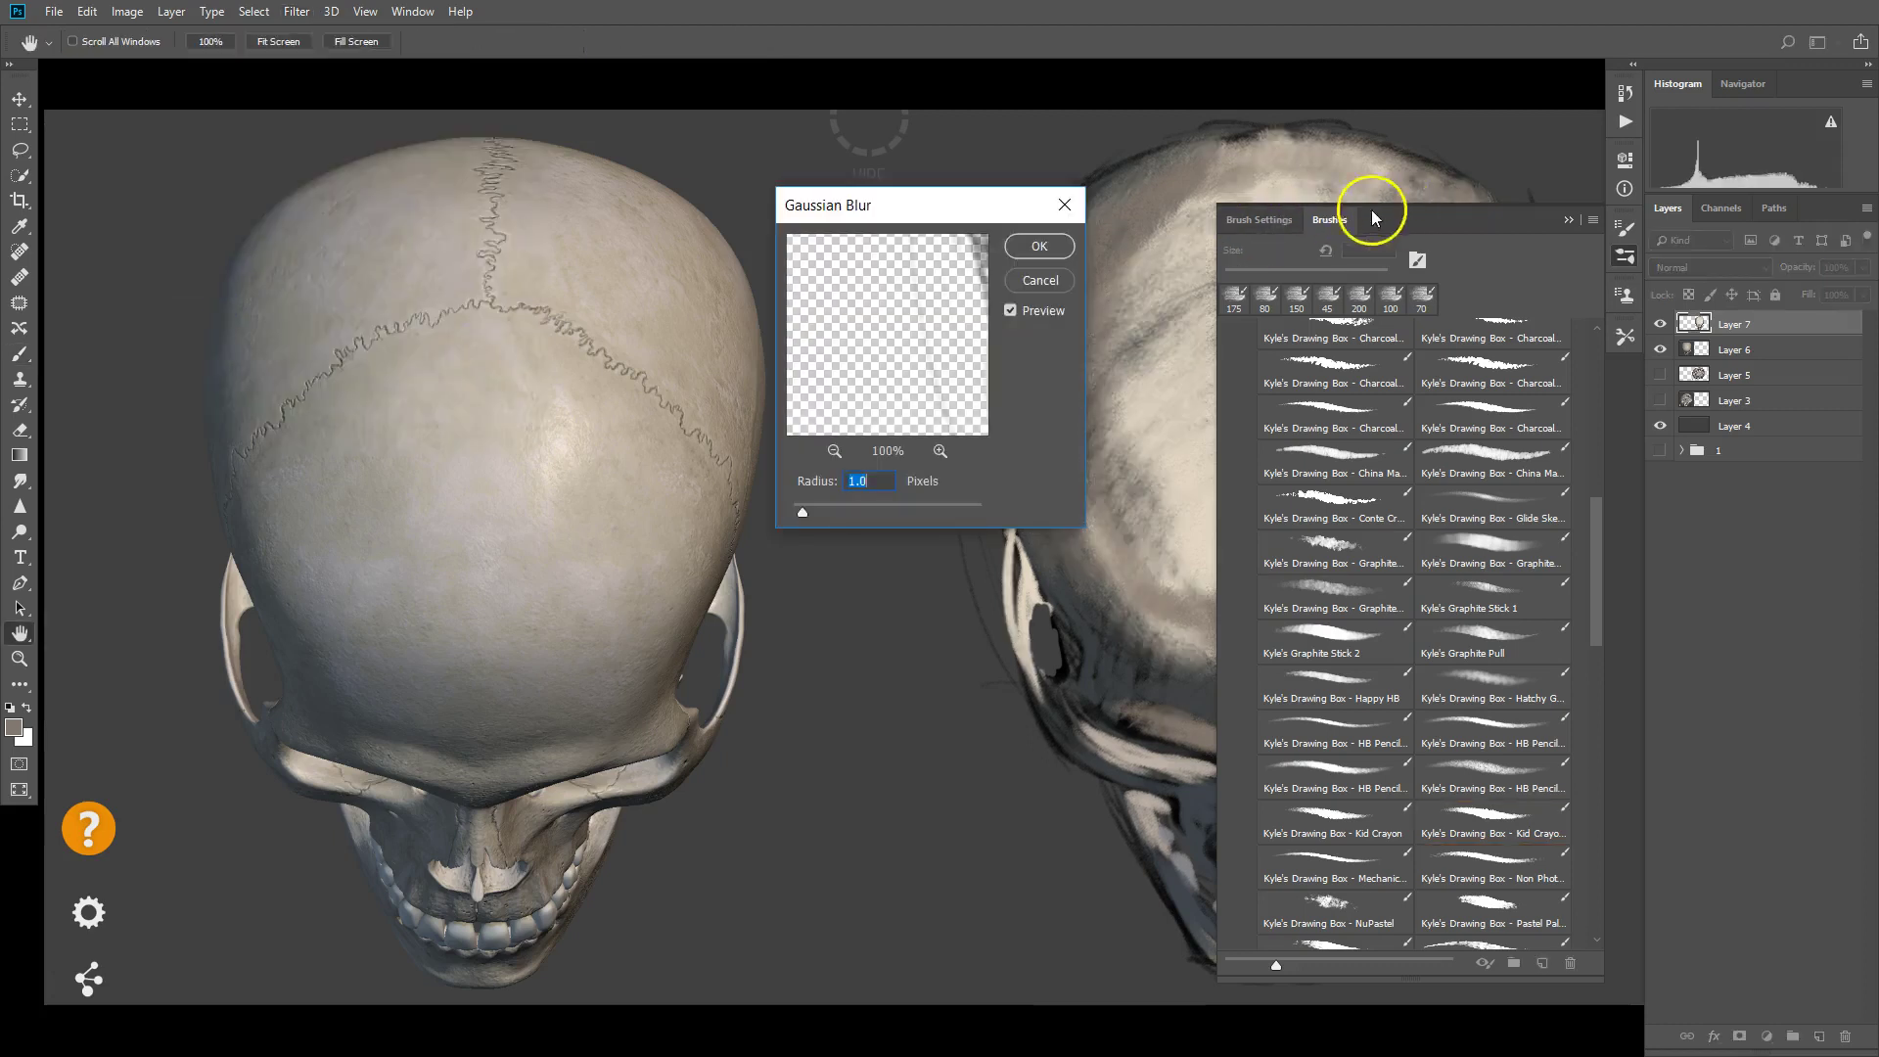
pyautogui.doubleClick(1344, 218)
pyautogui.moveTo(898, 206); pyautogui.dragTo(656, 310)
pyautogui.moveTo(601, 613)
pyautogui.mouseDown()
pyautogui.moveTo(629, 614)
pyautogui.moveTo(572, 619)
pyautogui.mouseUp()
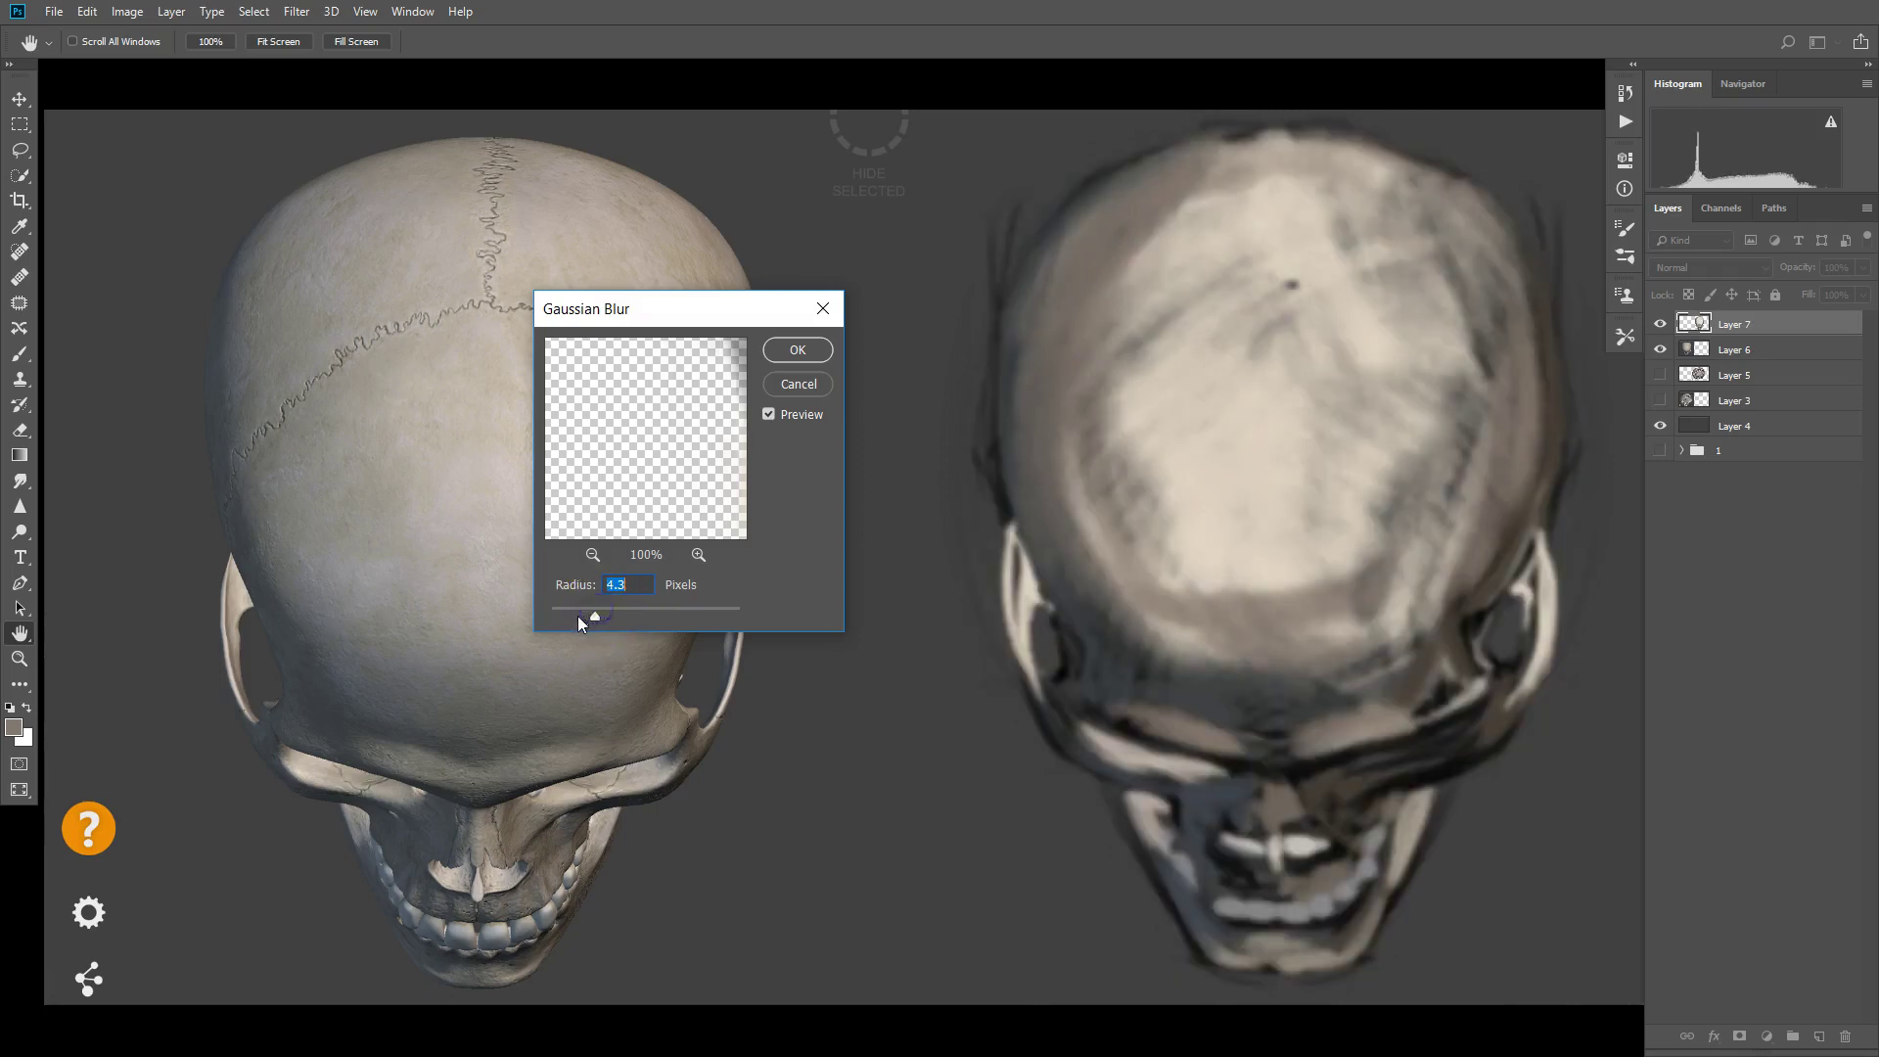
pyautogui.click(796, 350)
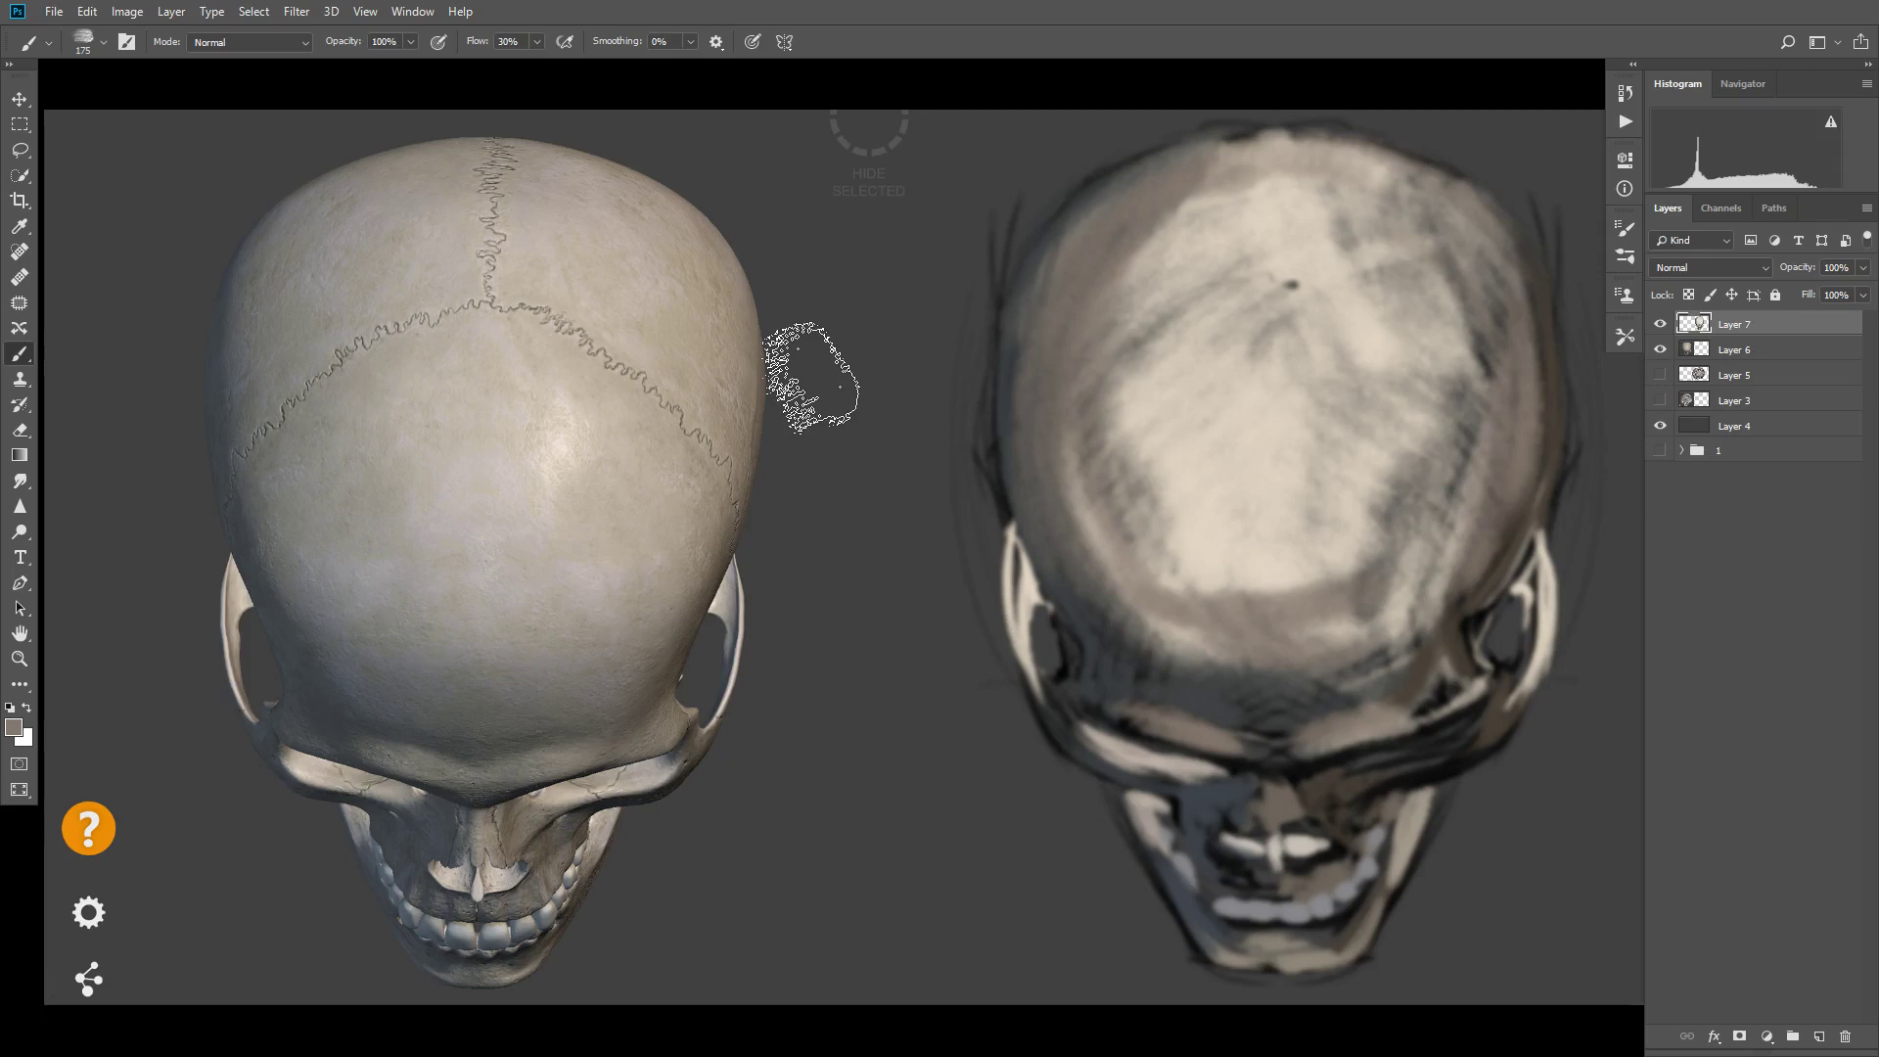
# Flatten the painted skull's tones with Levels output values 47 and 185
pyautogui.click(127, 11)
pyautogui.moveTo(157, 63)
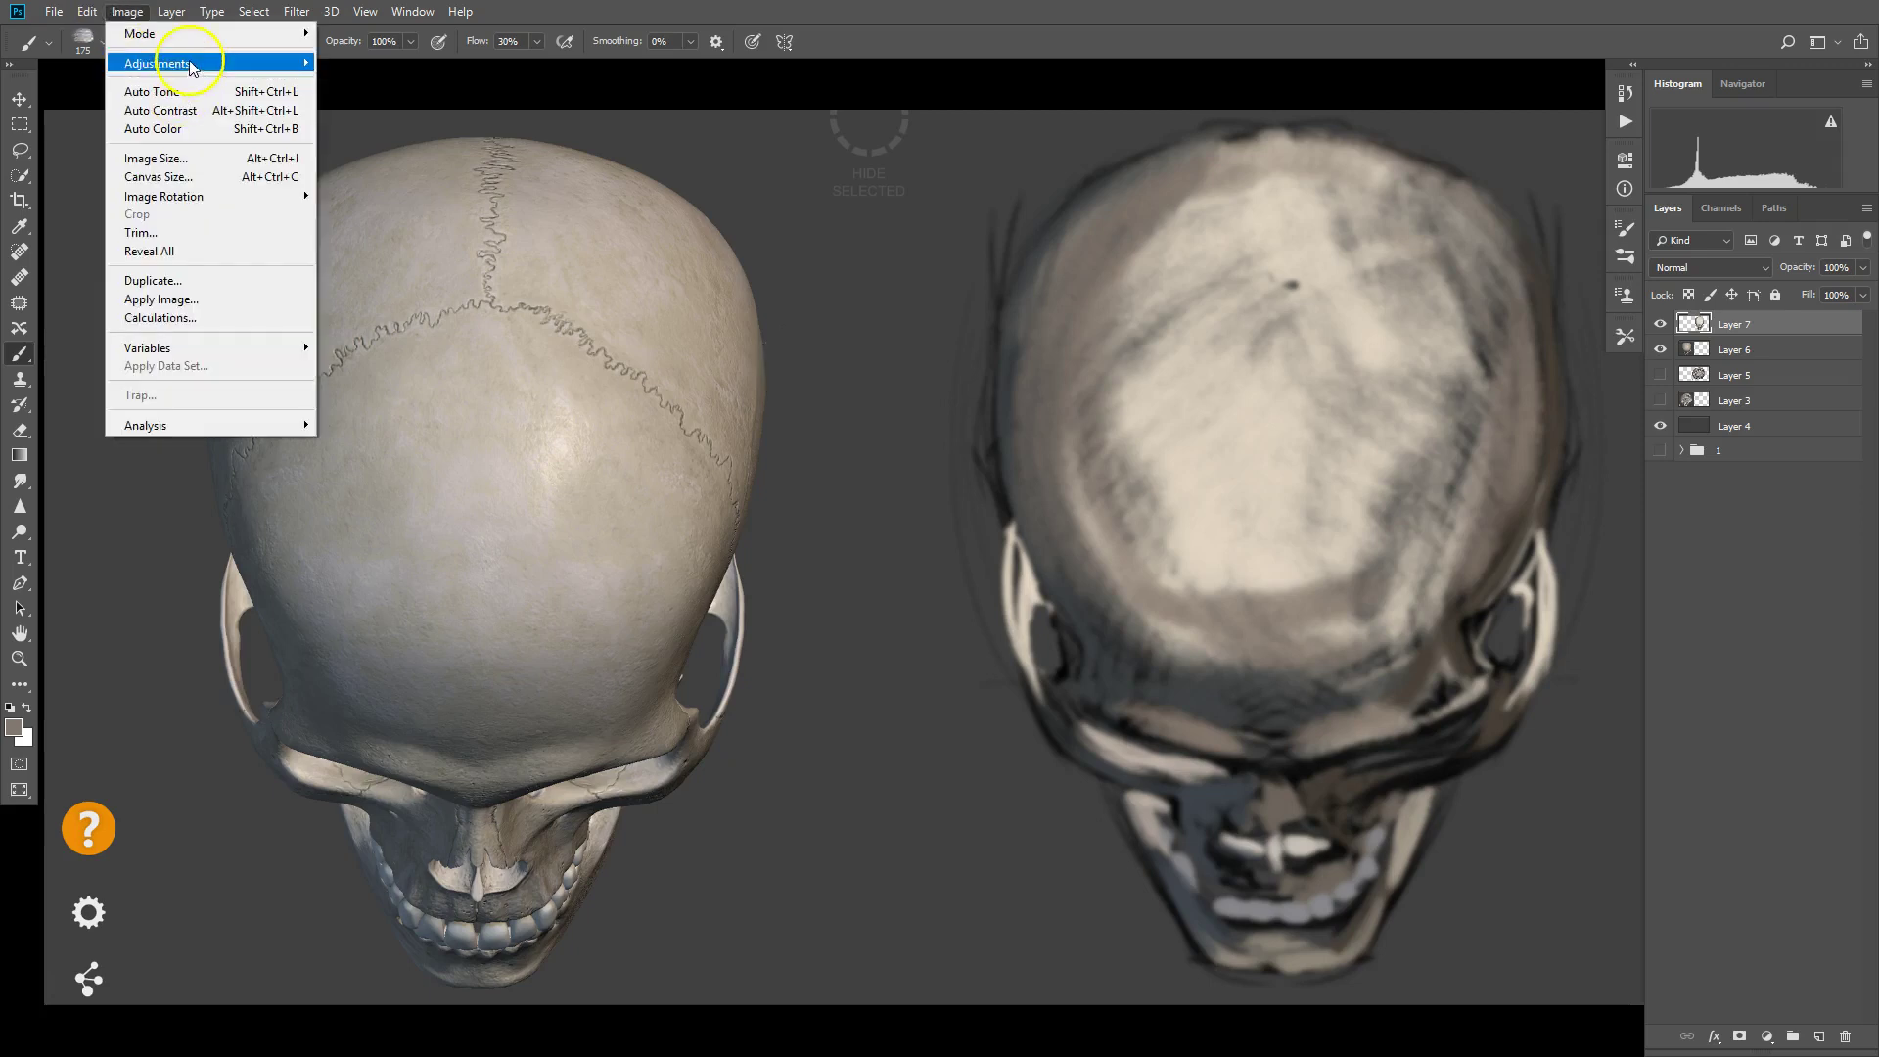
pyautogui.click(390, 82)
pyautogui.moveTo(1262, 28); pyautogui.dragTo(729, 446)
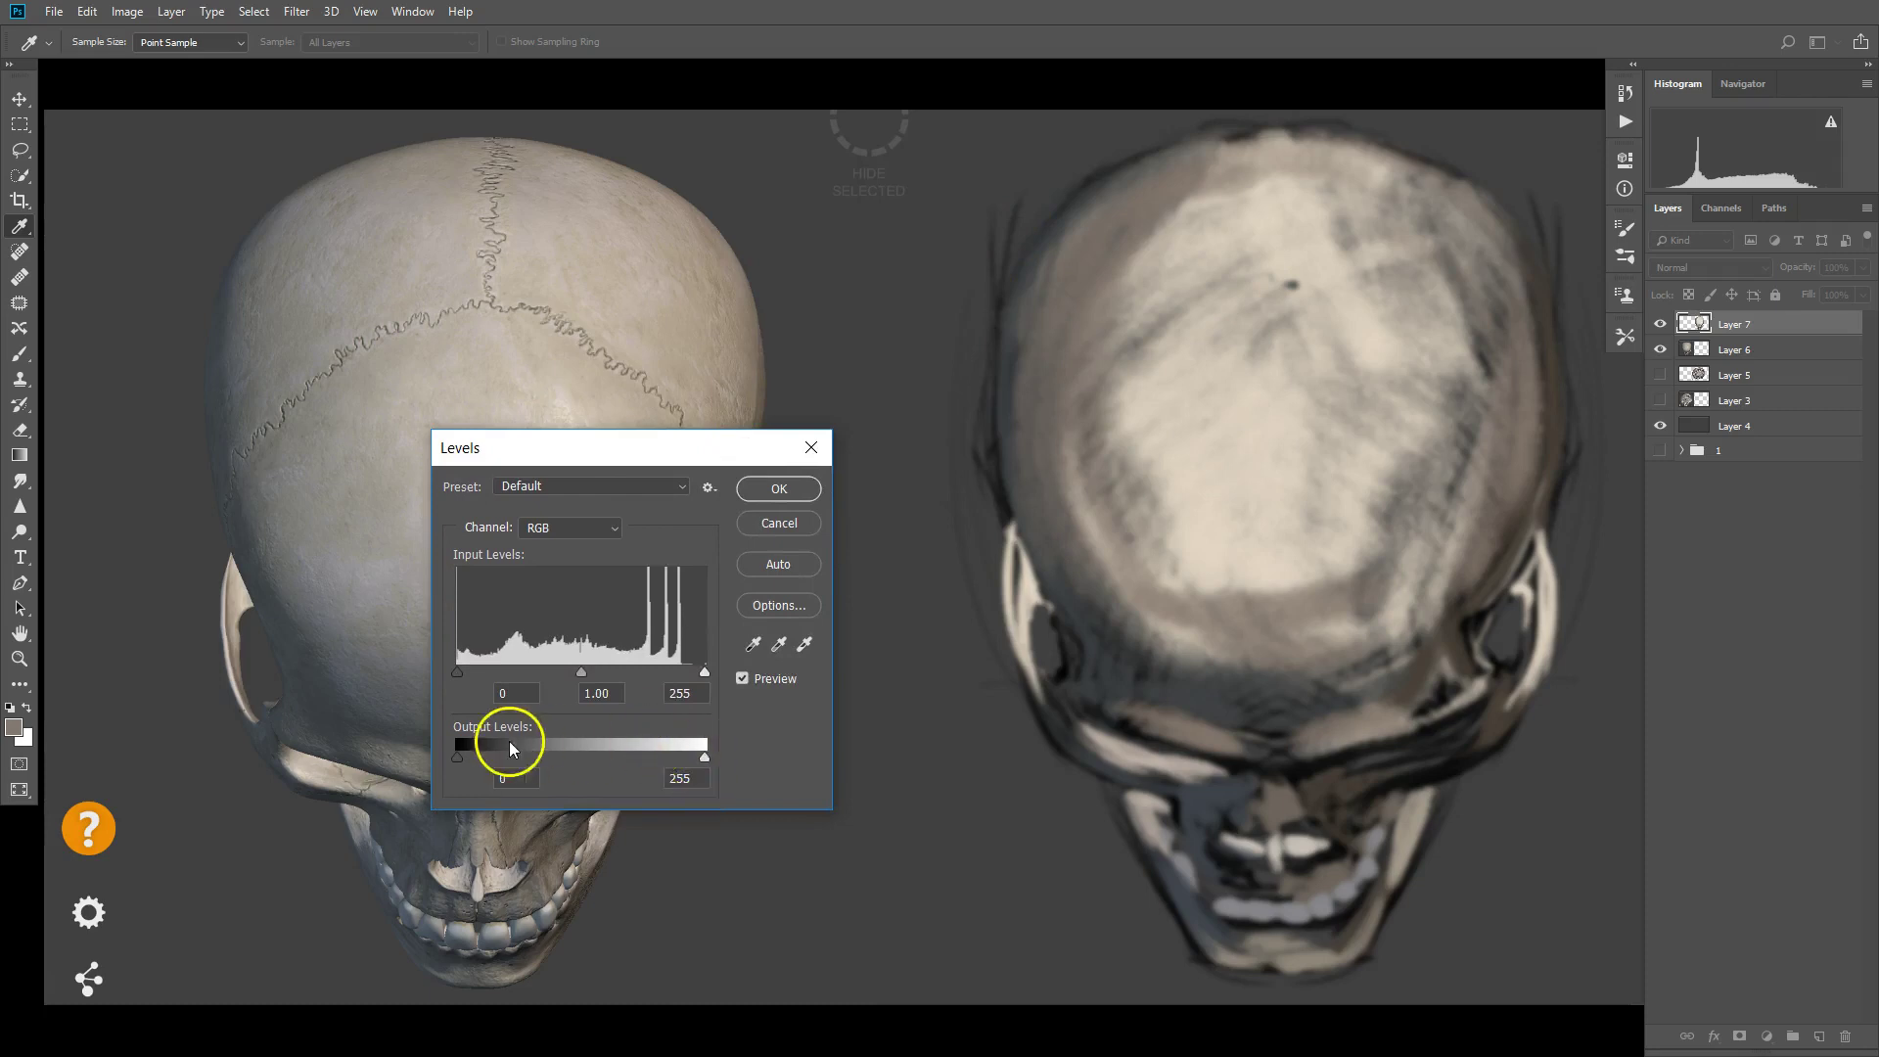
pyautogui.moveTo(470, 760); pyautogui.dragTo(523, 759)
pyautogui.moveTo(705, 759); pyautogui.dragTo(638, 762)
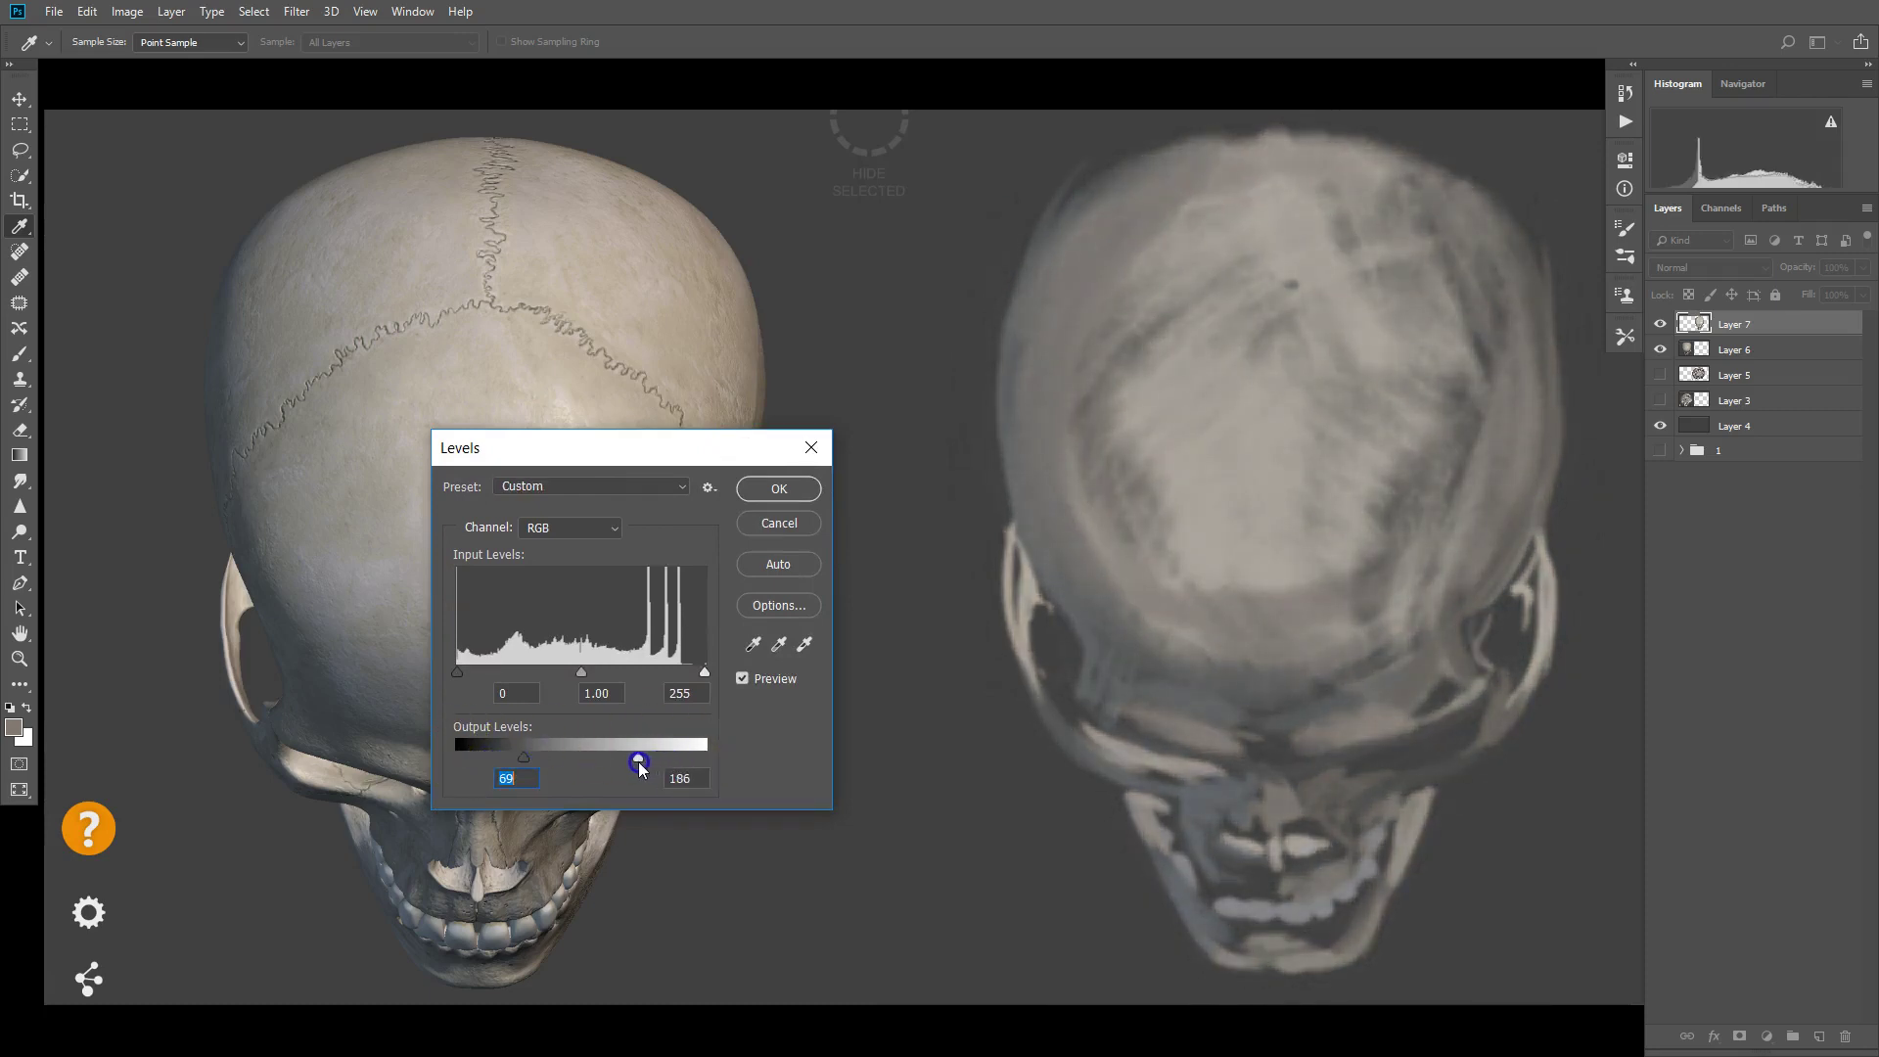
pyautogui.moveTo(521, 758); pyautogui.dragTo(503, 762)
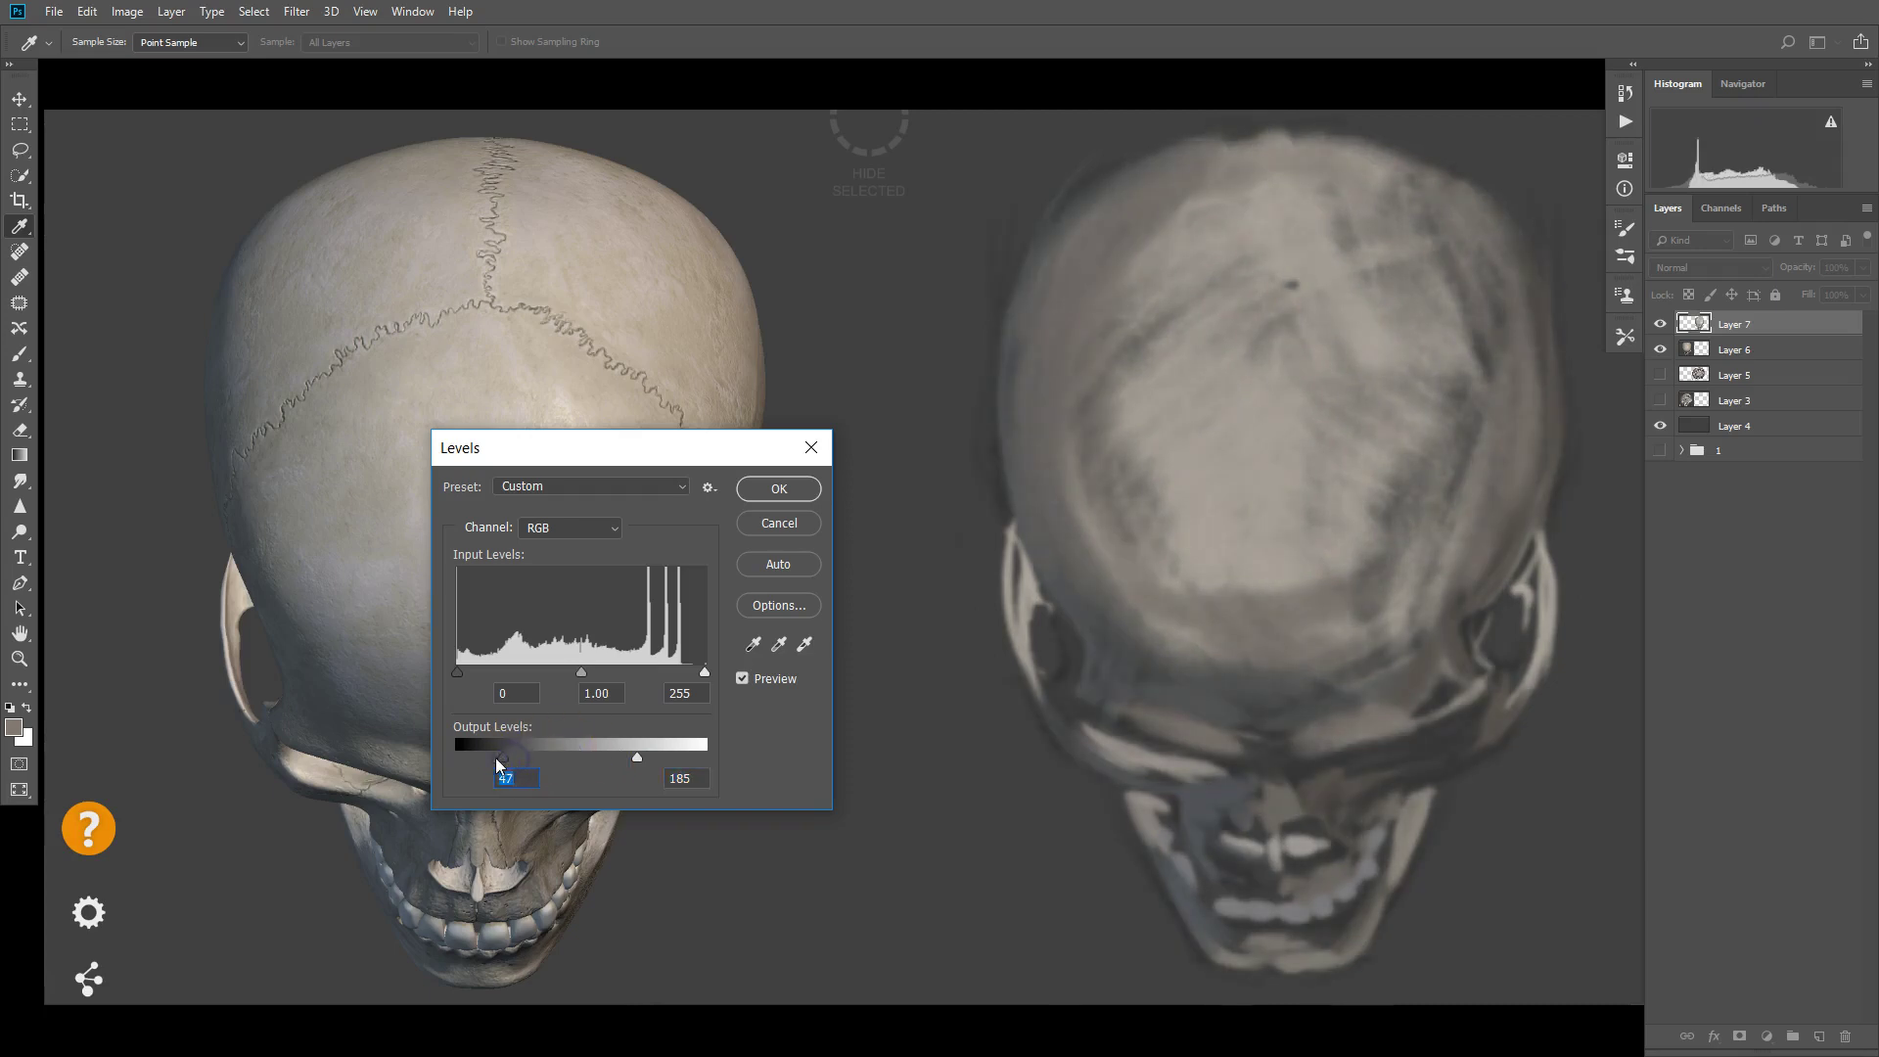
pyautogui.click(778, 488)
# Set the brush foreground colour to dark brown 1c0d02
pyautogui.press('b')
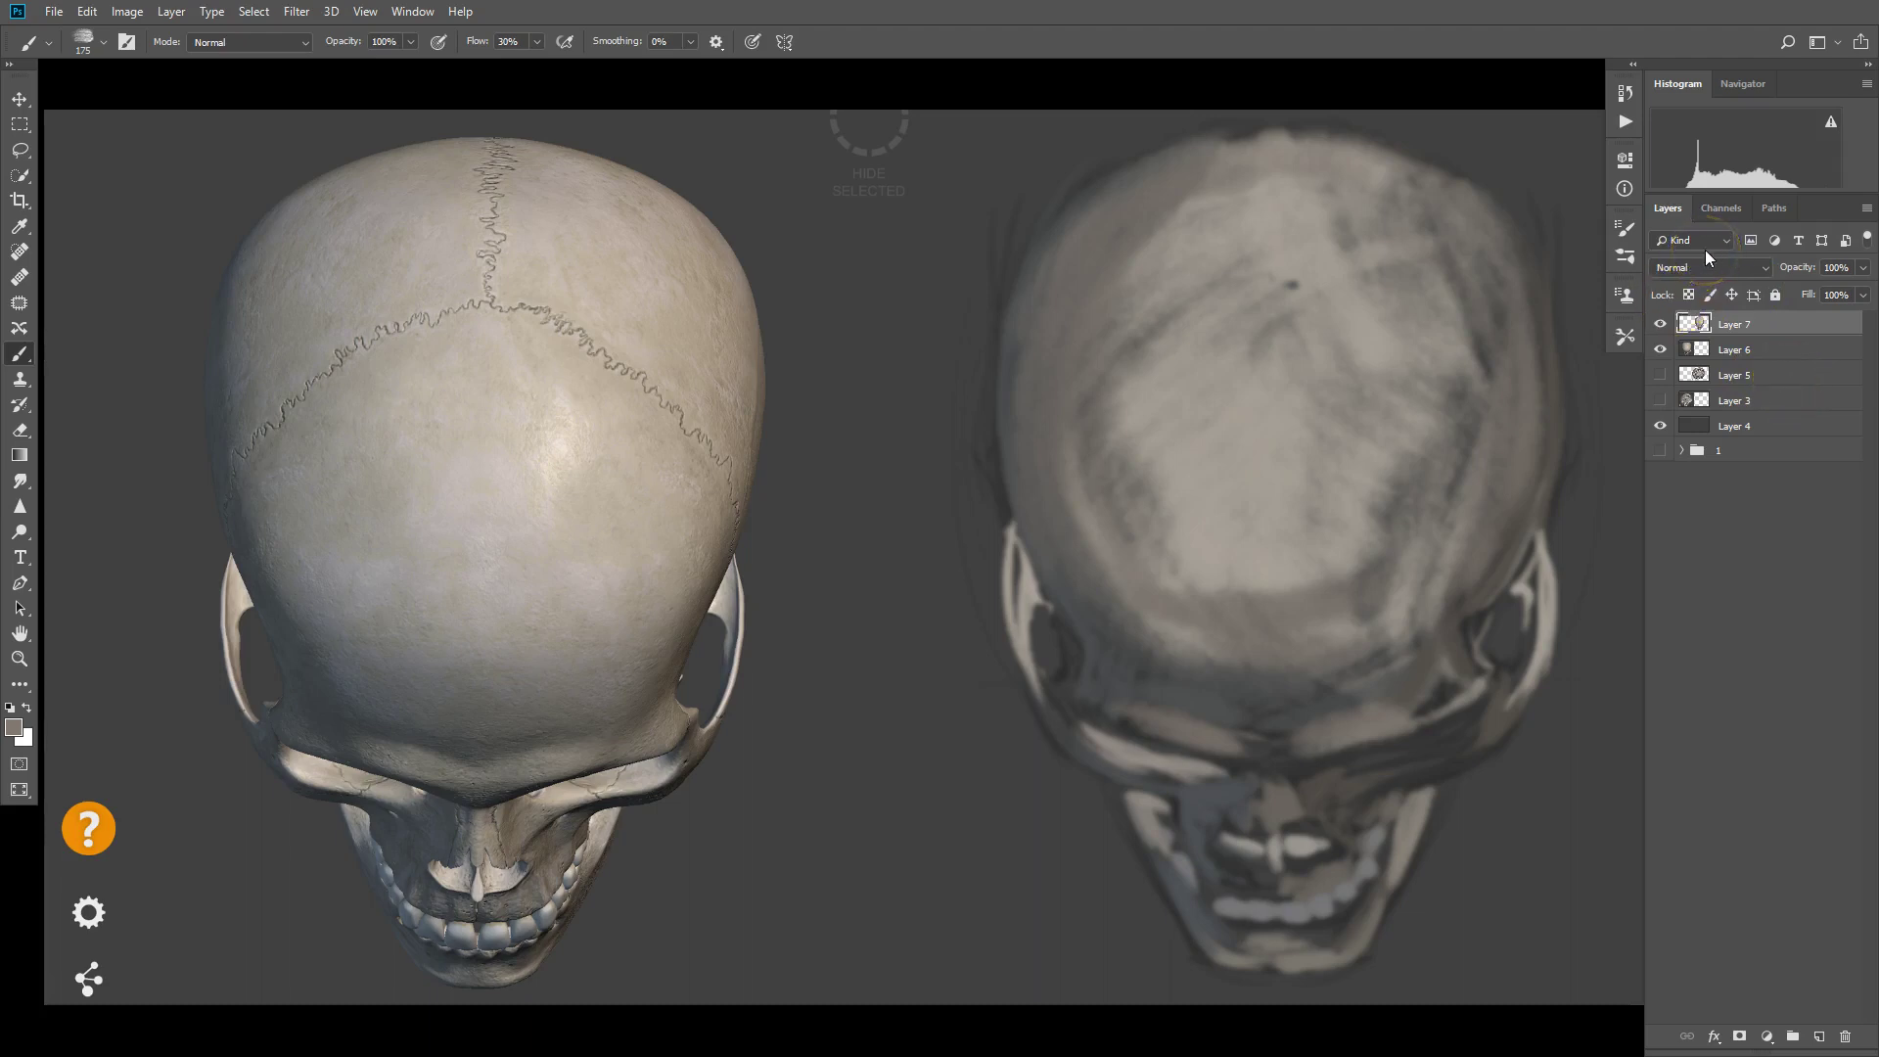
pyautogui.click(14, 732)
pyautogui.click(912, 419)
pyautogui.click(907, 459)
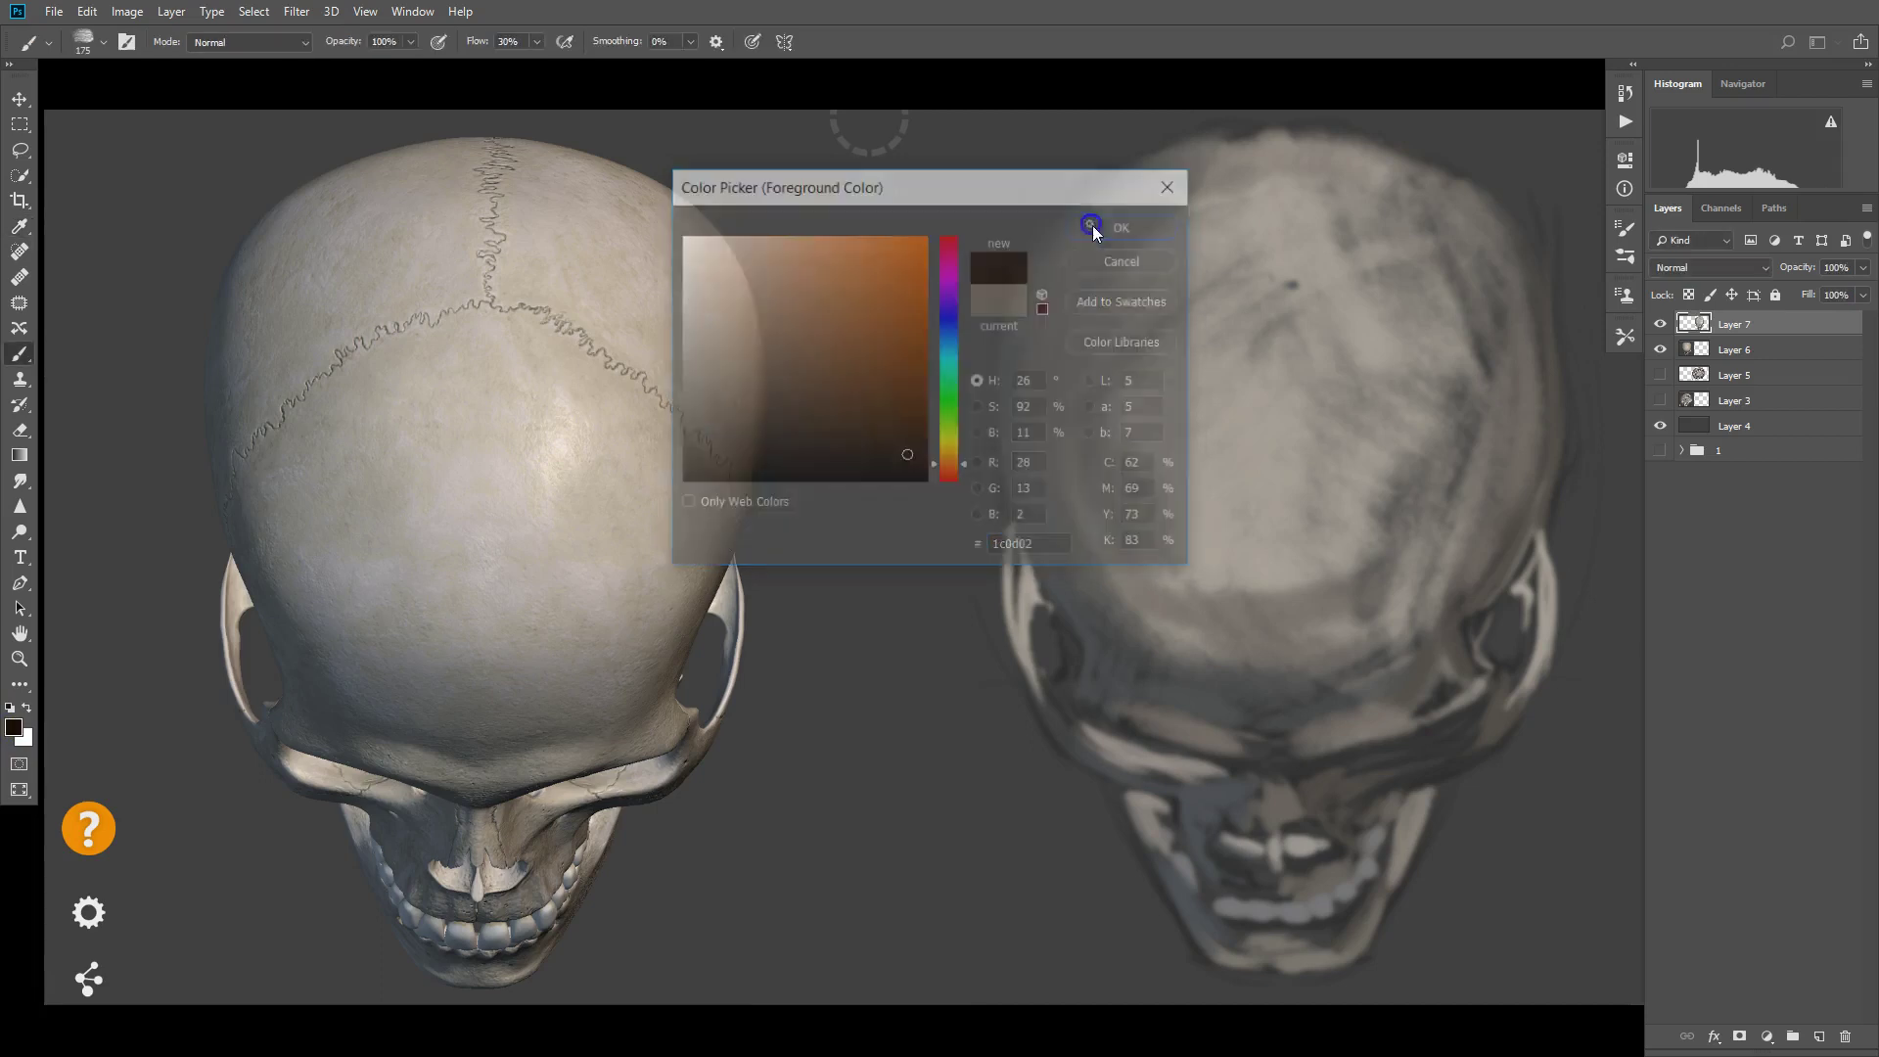
pyautogui.click(1088, 227)
# Paint thin dark vertical strokes between the skulls with a size-10 brush, then switch to Chrome
pyautogui.press('b')
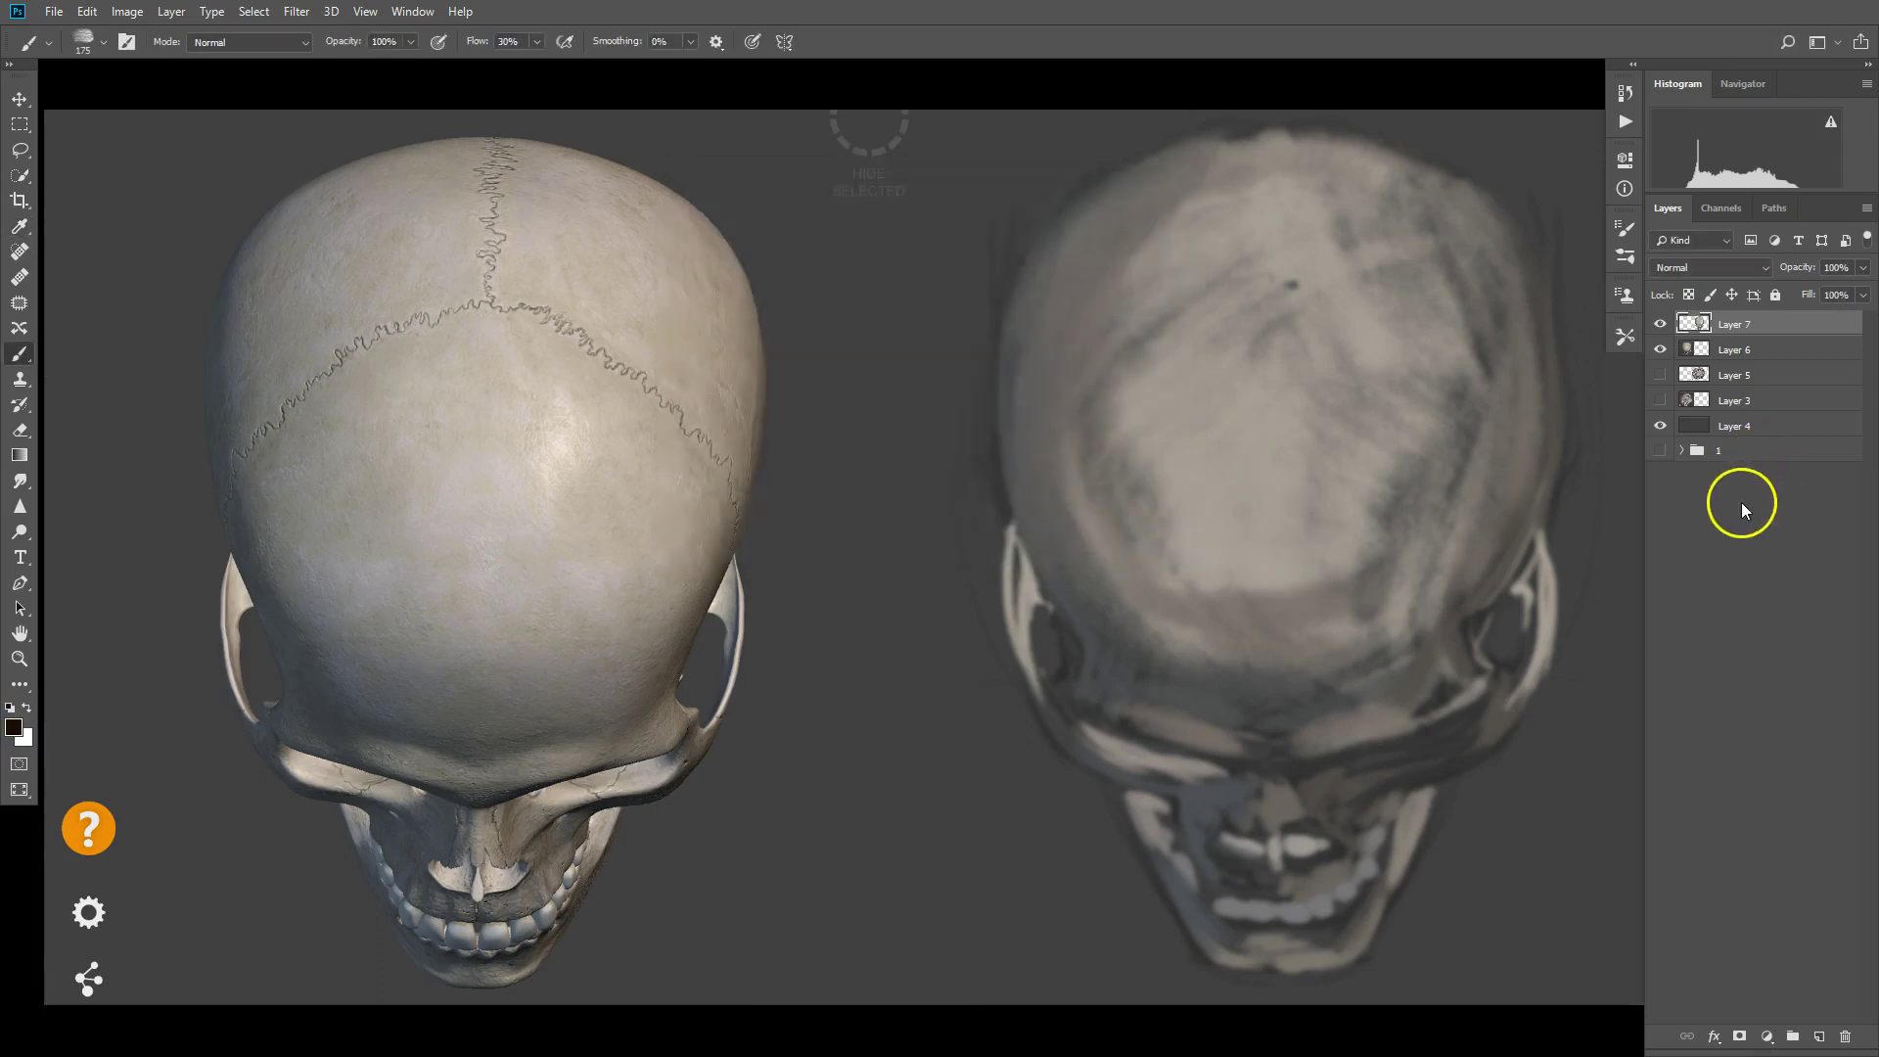
pyautogui.press(']')
pyautogui.press('[')
pyautogui.press('[')
pyautogui.press('[')
pyautogui.press('[')
pyautogui.press('[')
pyautogui.press('[')
pyautogui.press('[')
pyautogui.moveTo(859, 905)
pyautogui.mouseDown()
pyautogui.moveTo(864, 776)
pyautogui.moveTo(876, 898)
pyautogui.moveTo(886, 654)
pyautogui.mouseUp()
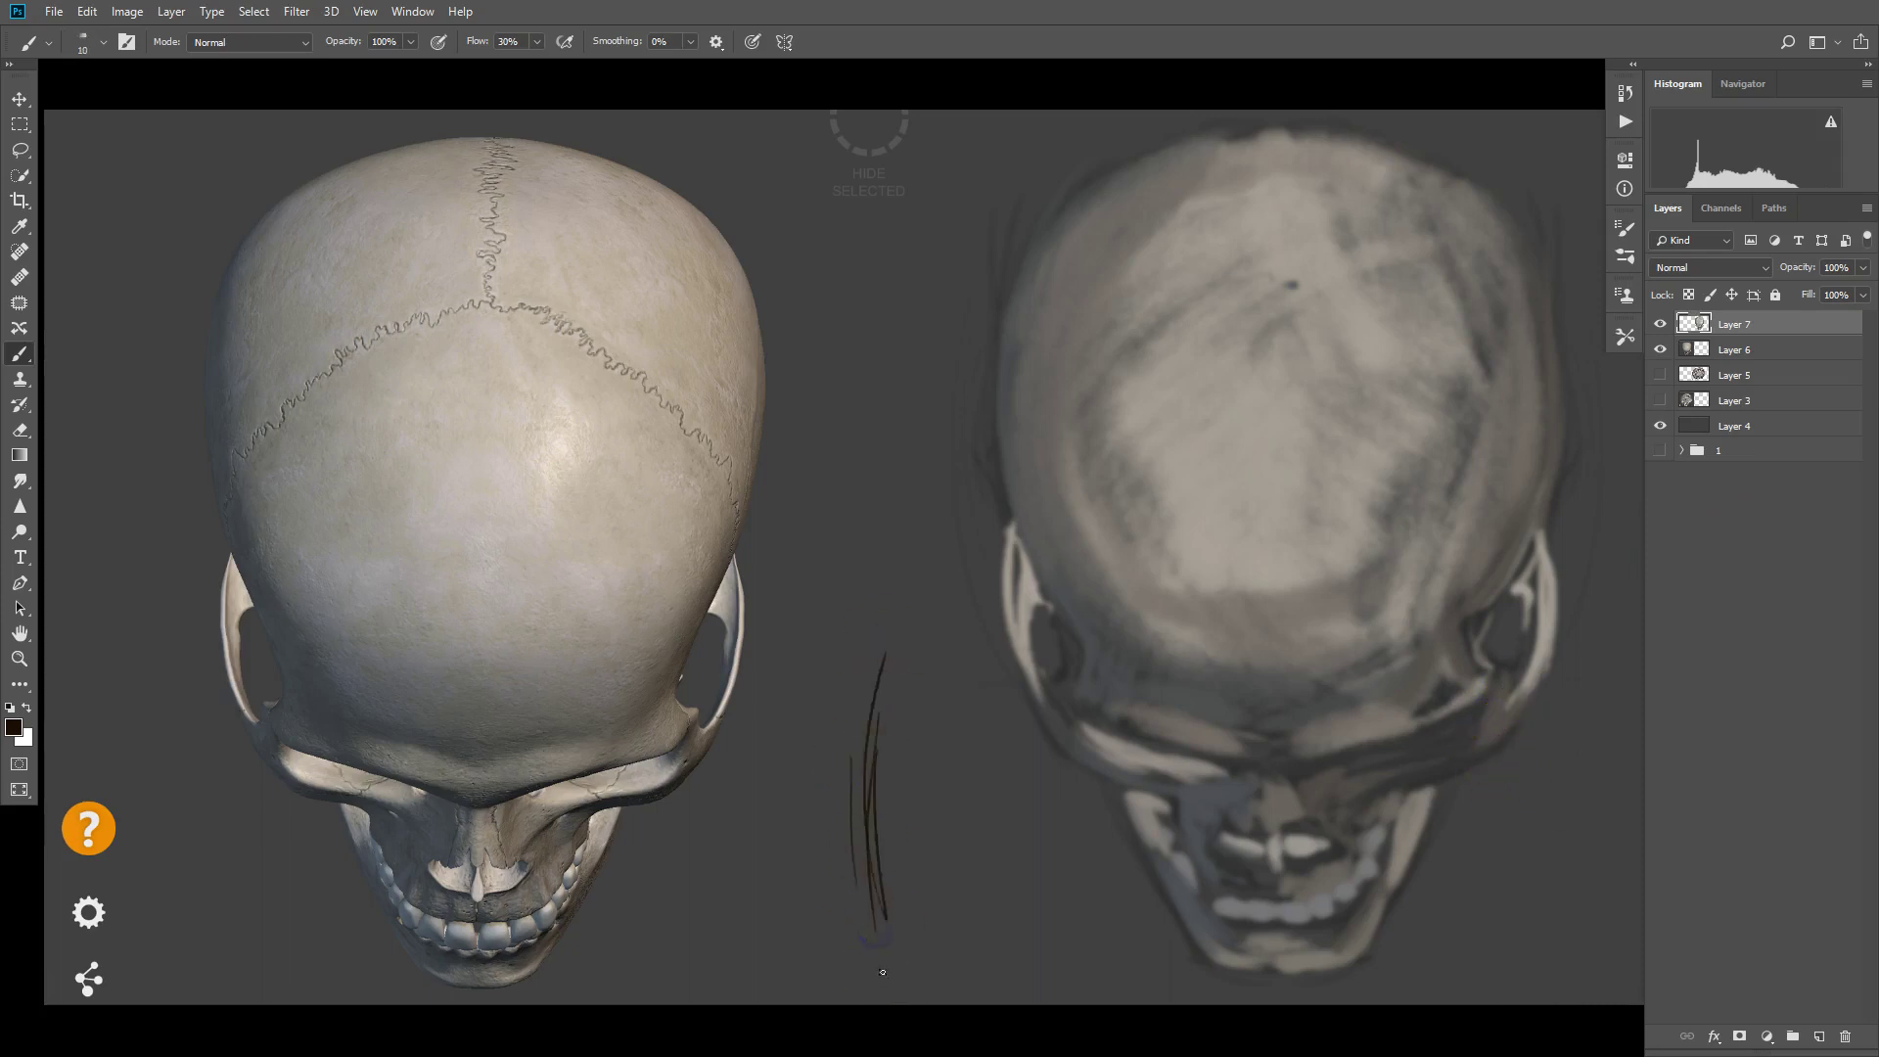
pyautogui.press('f')
pyautogui.hotkey('alt', 'Tab')
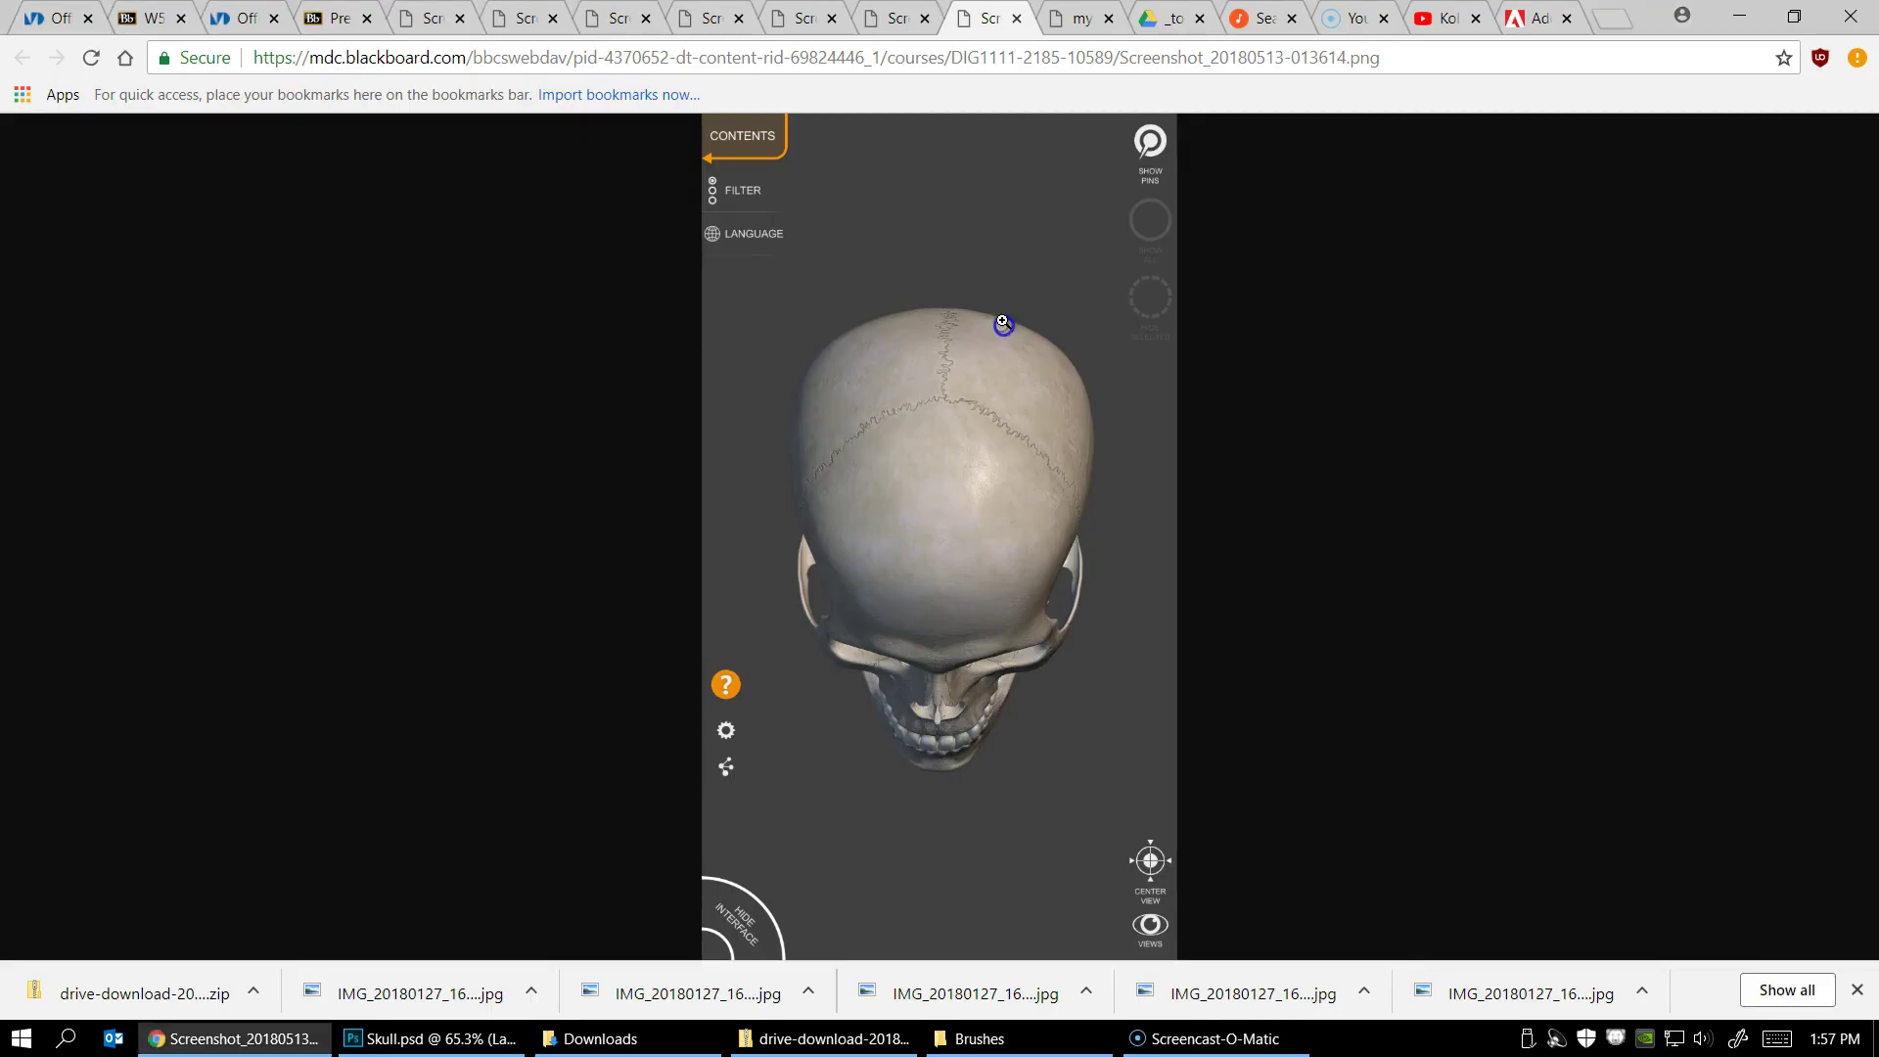
# Close the reference tab and browse the Google Play Music page
pyautogui.hotkey('ctrl', 'w')
pyautogui.click(701, 323)
pyautogui.scroll(-6, 701, 323)
pyautogui.scroll(9, 718, 336)
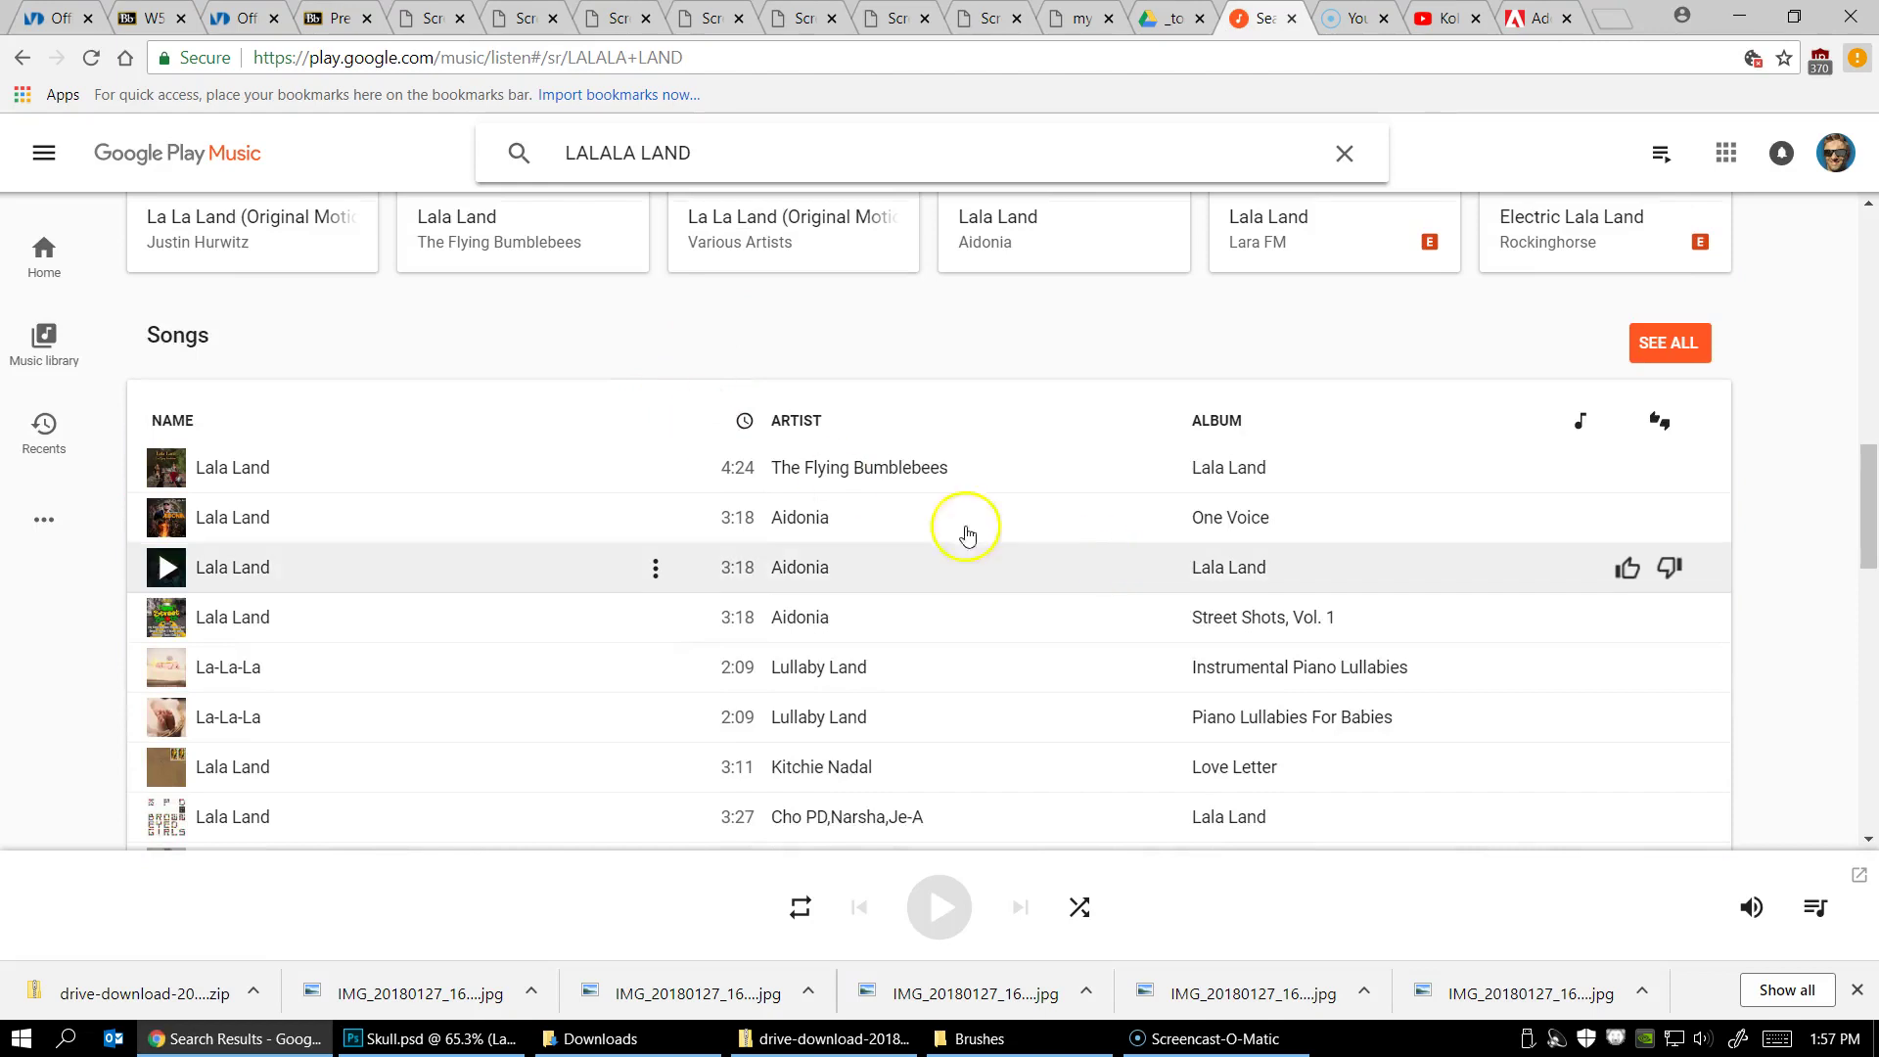
pyautogui.scroll(-1, 967, 533)
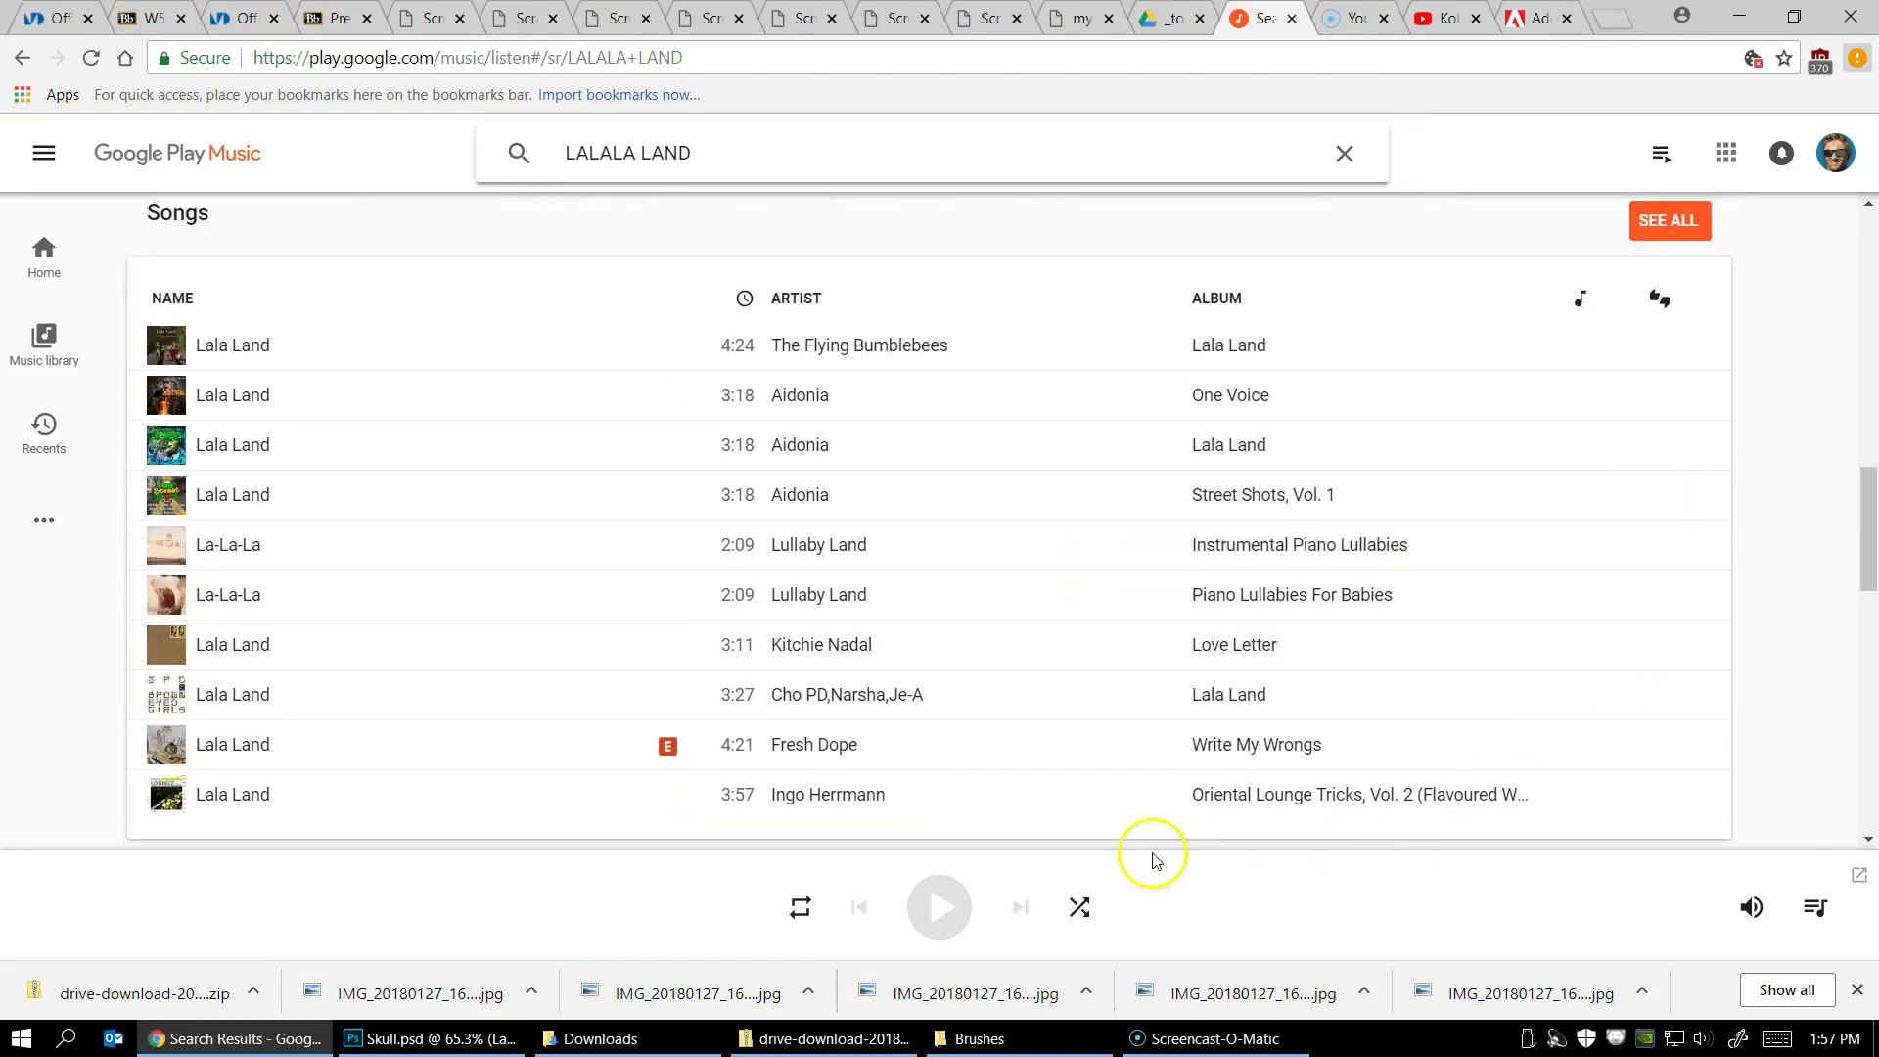
pyautogui.moveTo(1860, 514); pyautogui.dragTo(1849, 570)
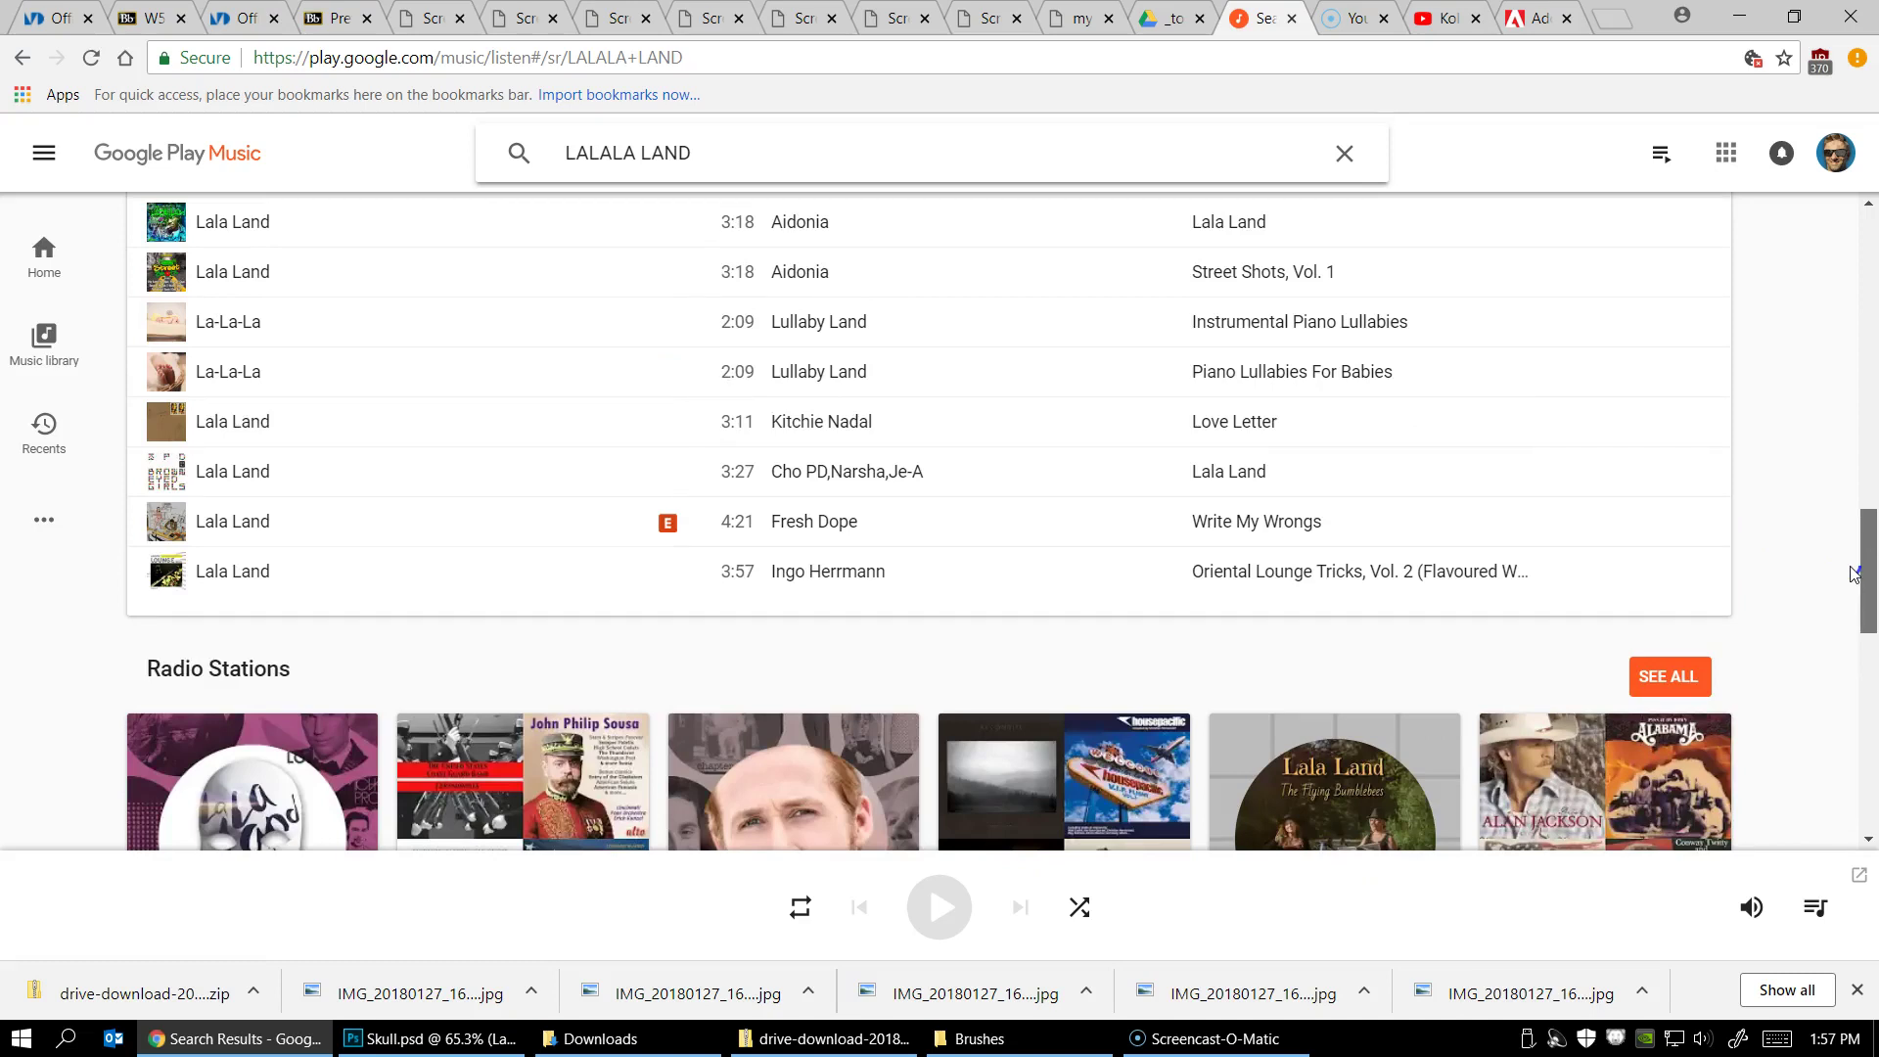
# Search Google Play Music for 'black panther' and play the Black Panther album
pyautogui.doubleClick(881, 169)
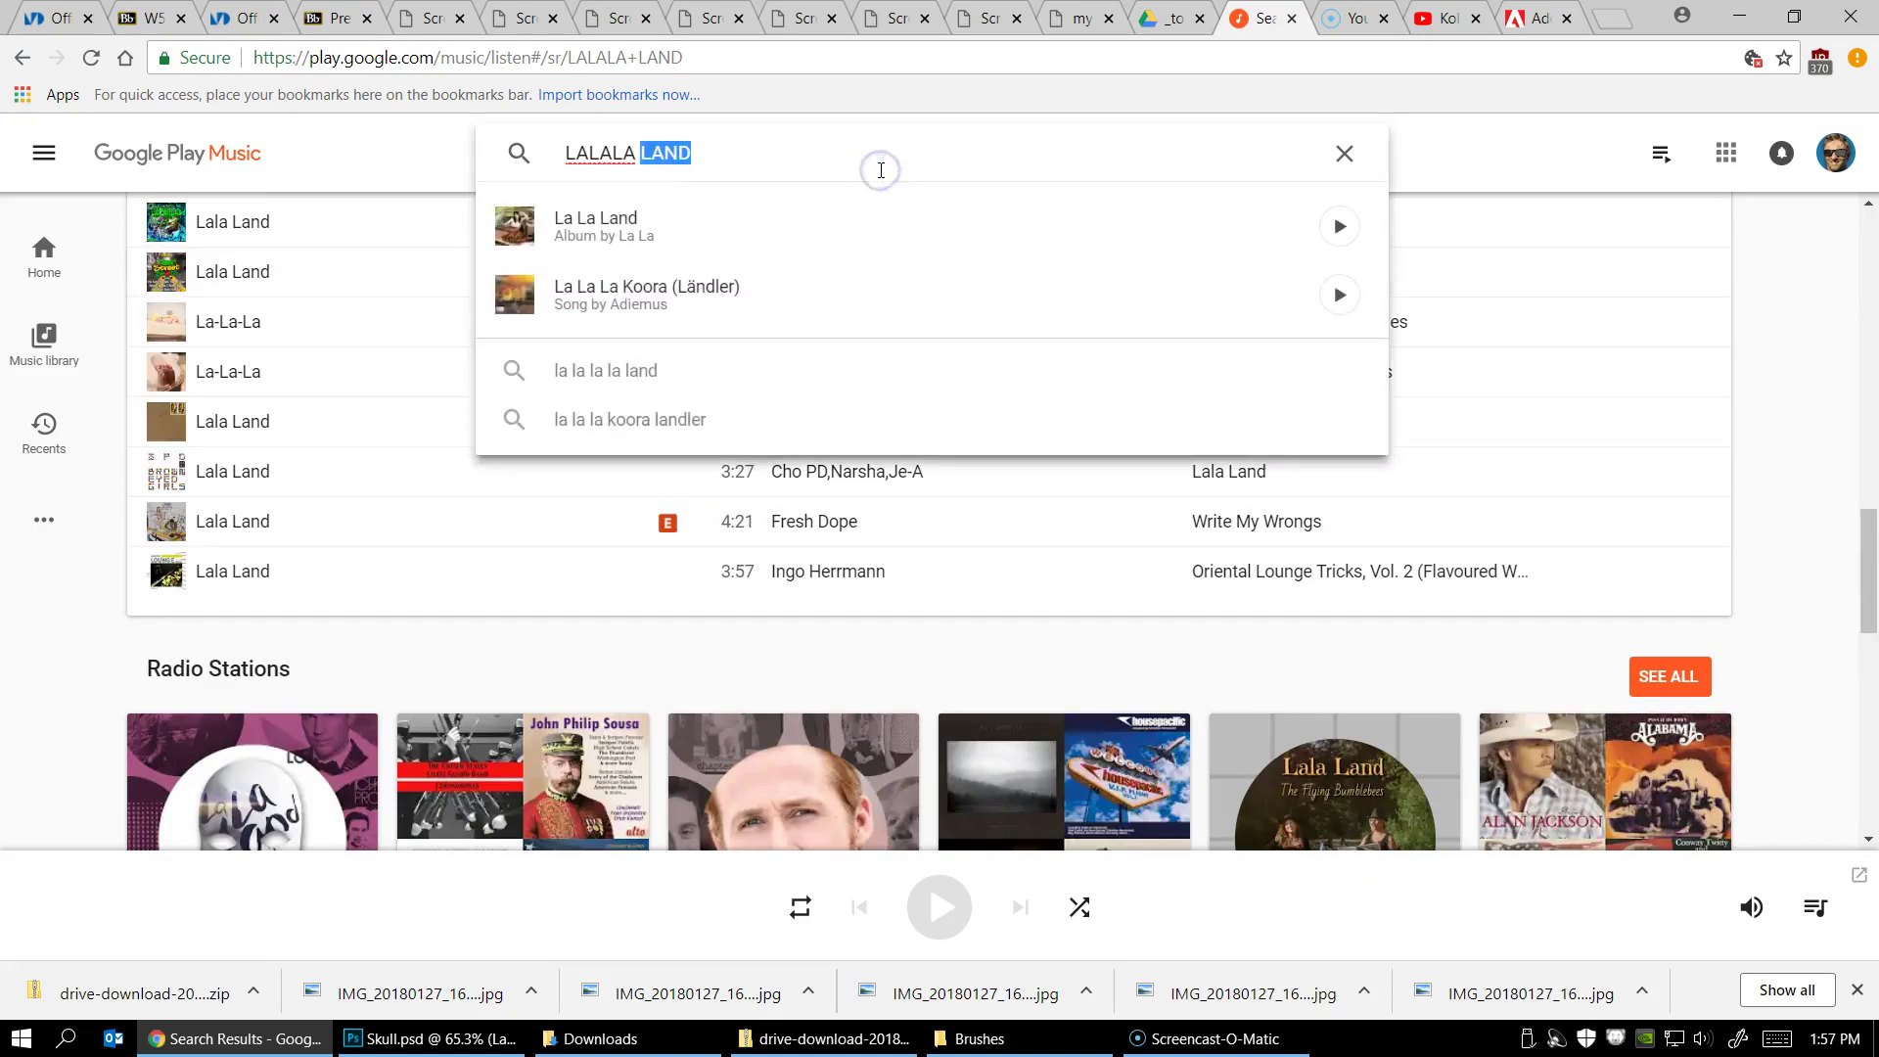
pyautogui.tripleClick(881, 169)
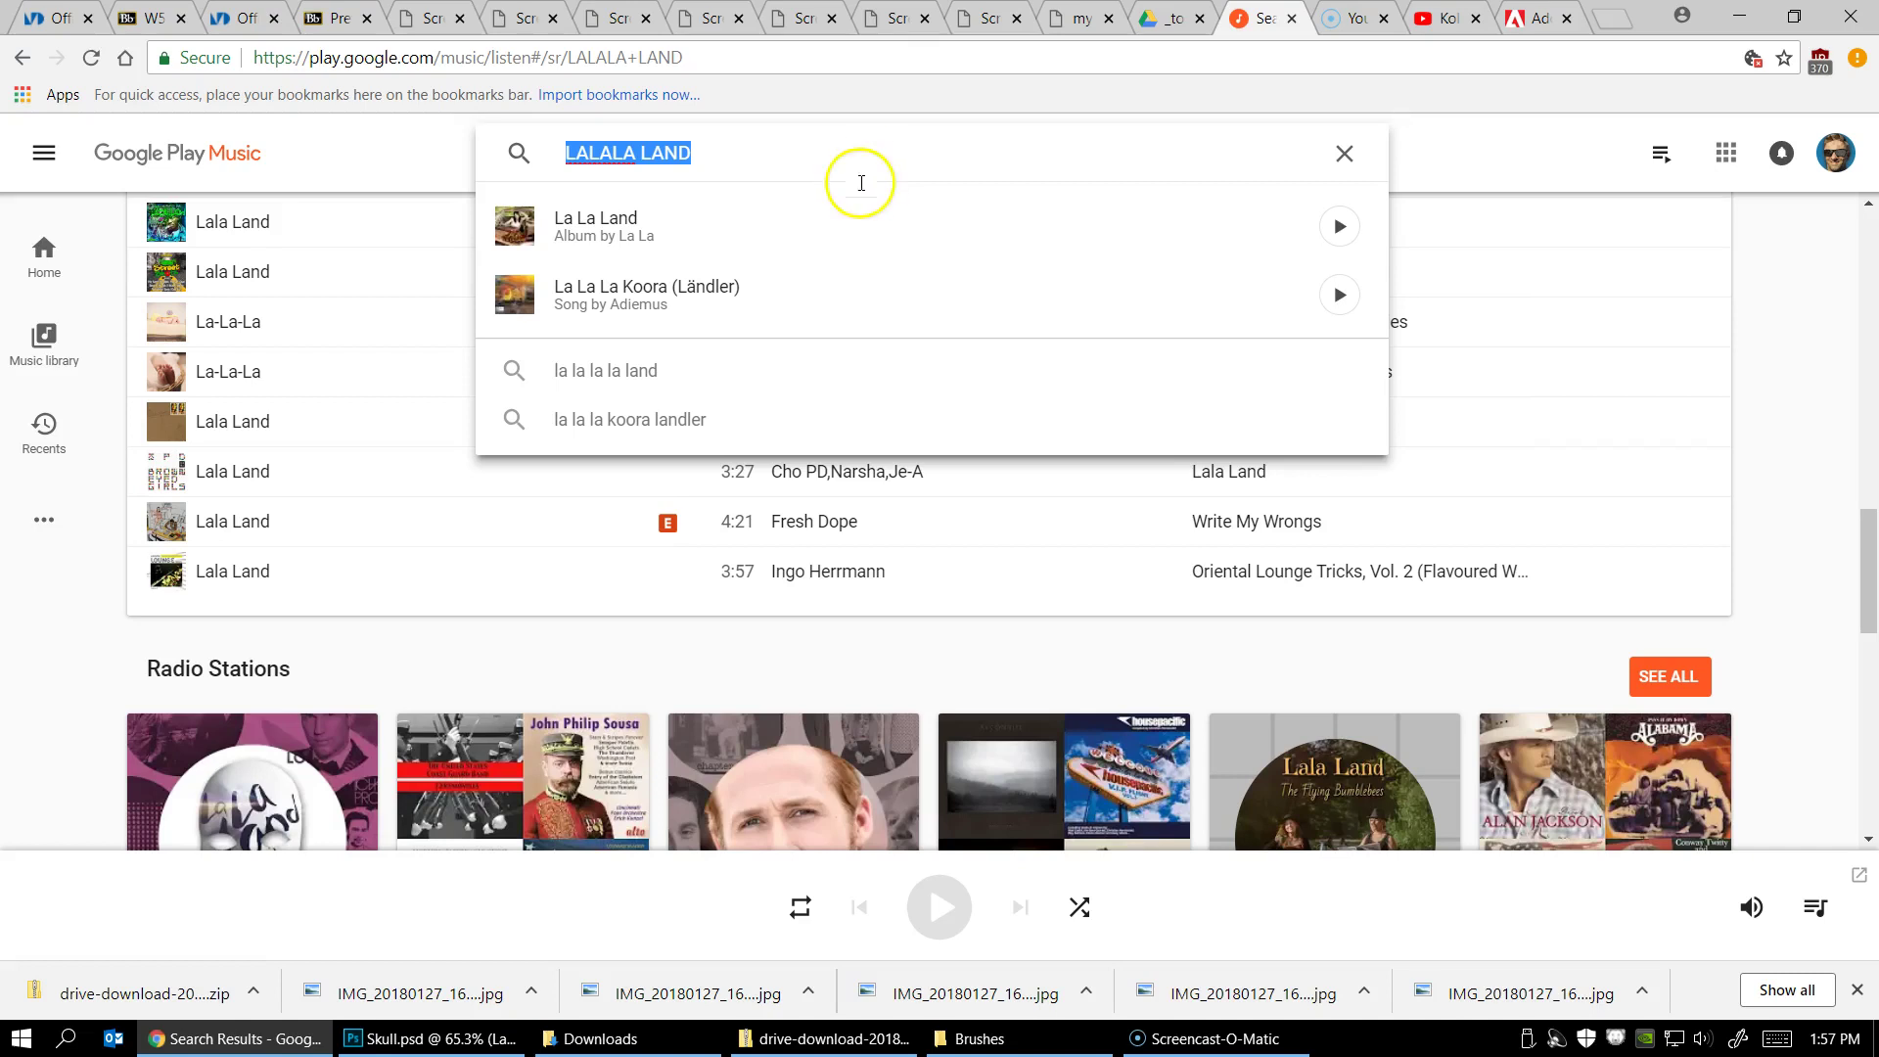
pyautogui.tripleClick(746, 148)
pyautogui.write('bla')
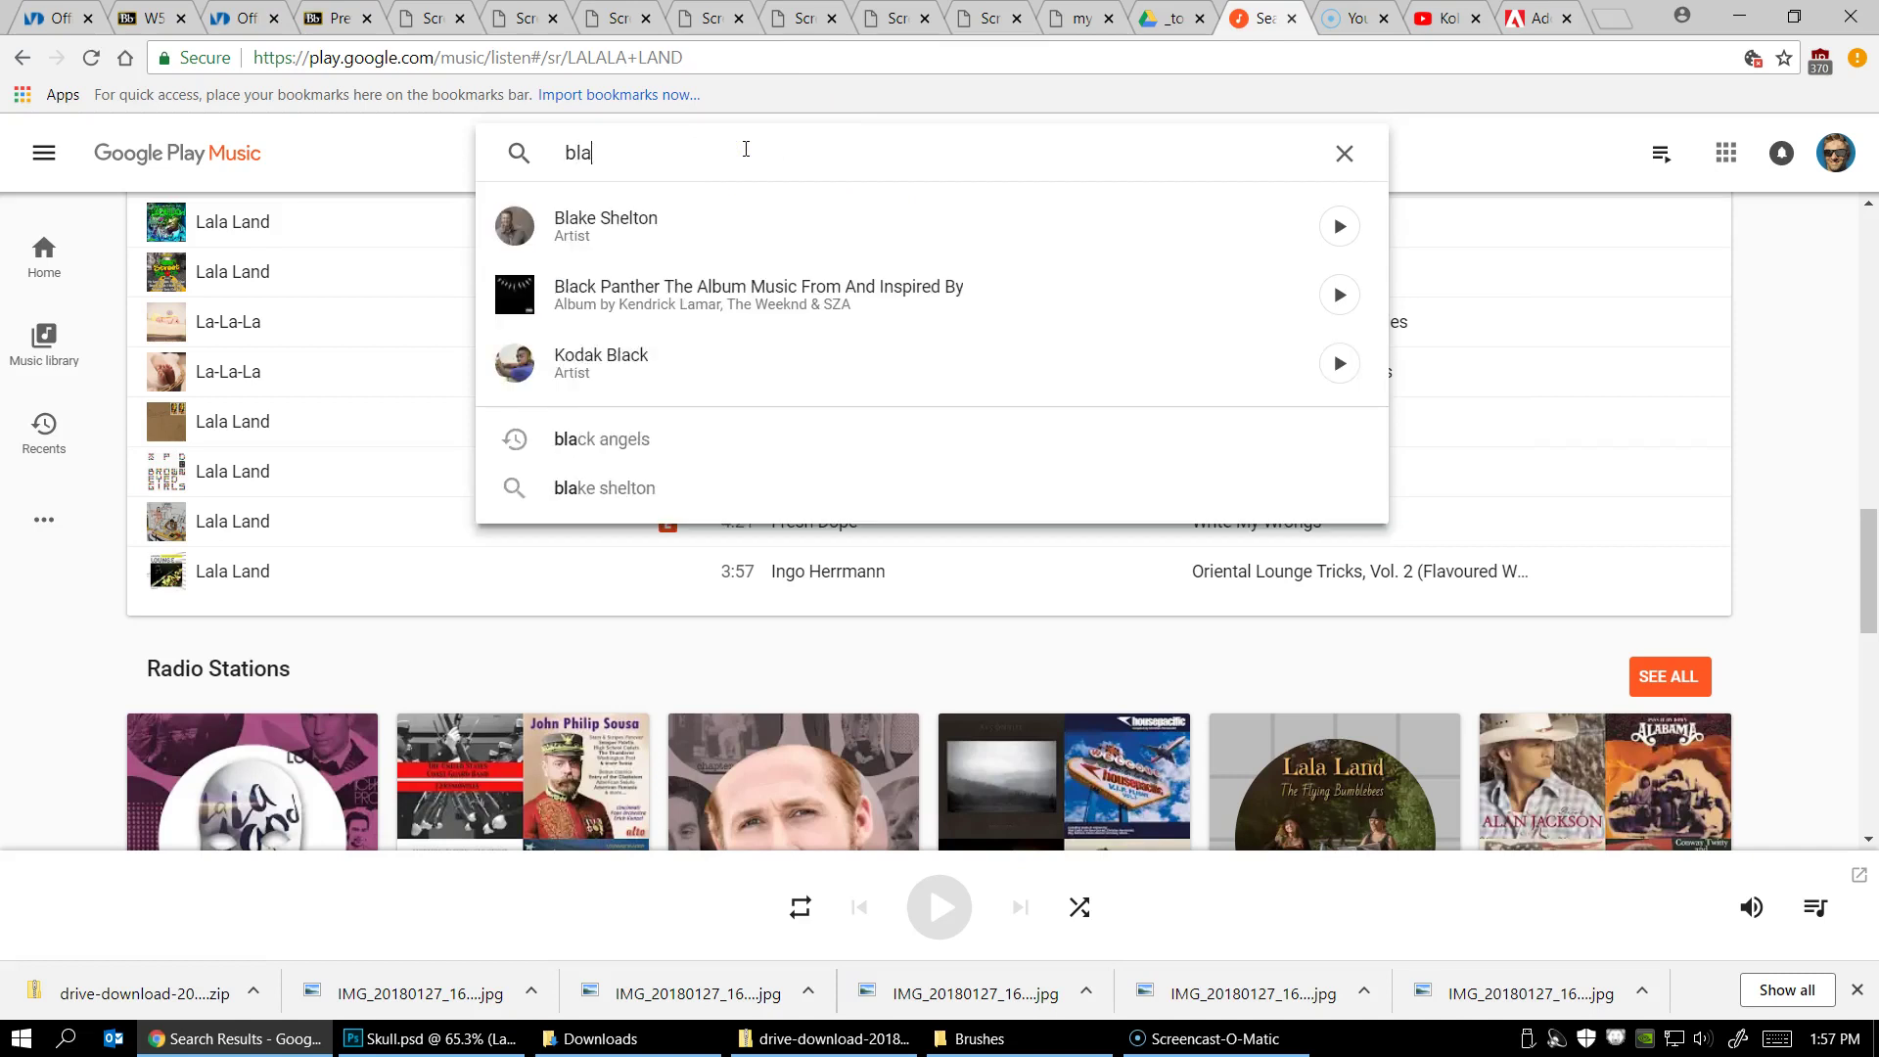
pyautogui.write('ck panther')
pyautogui.press('Return')
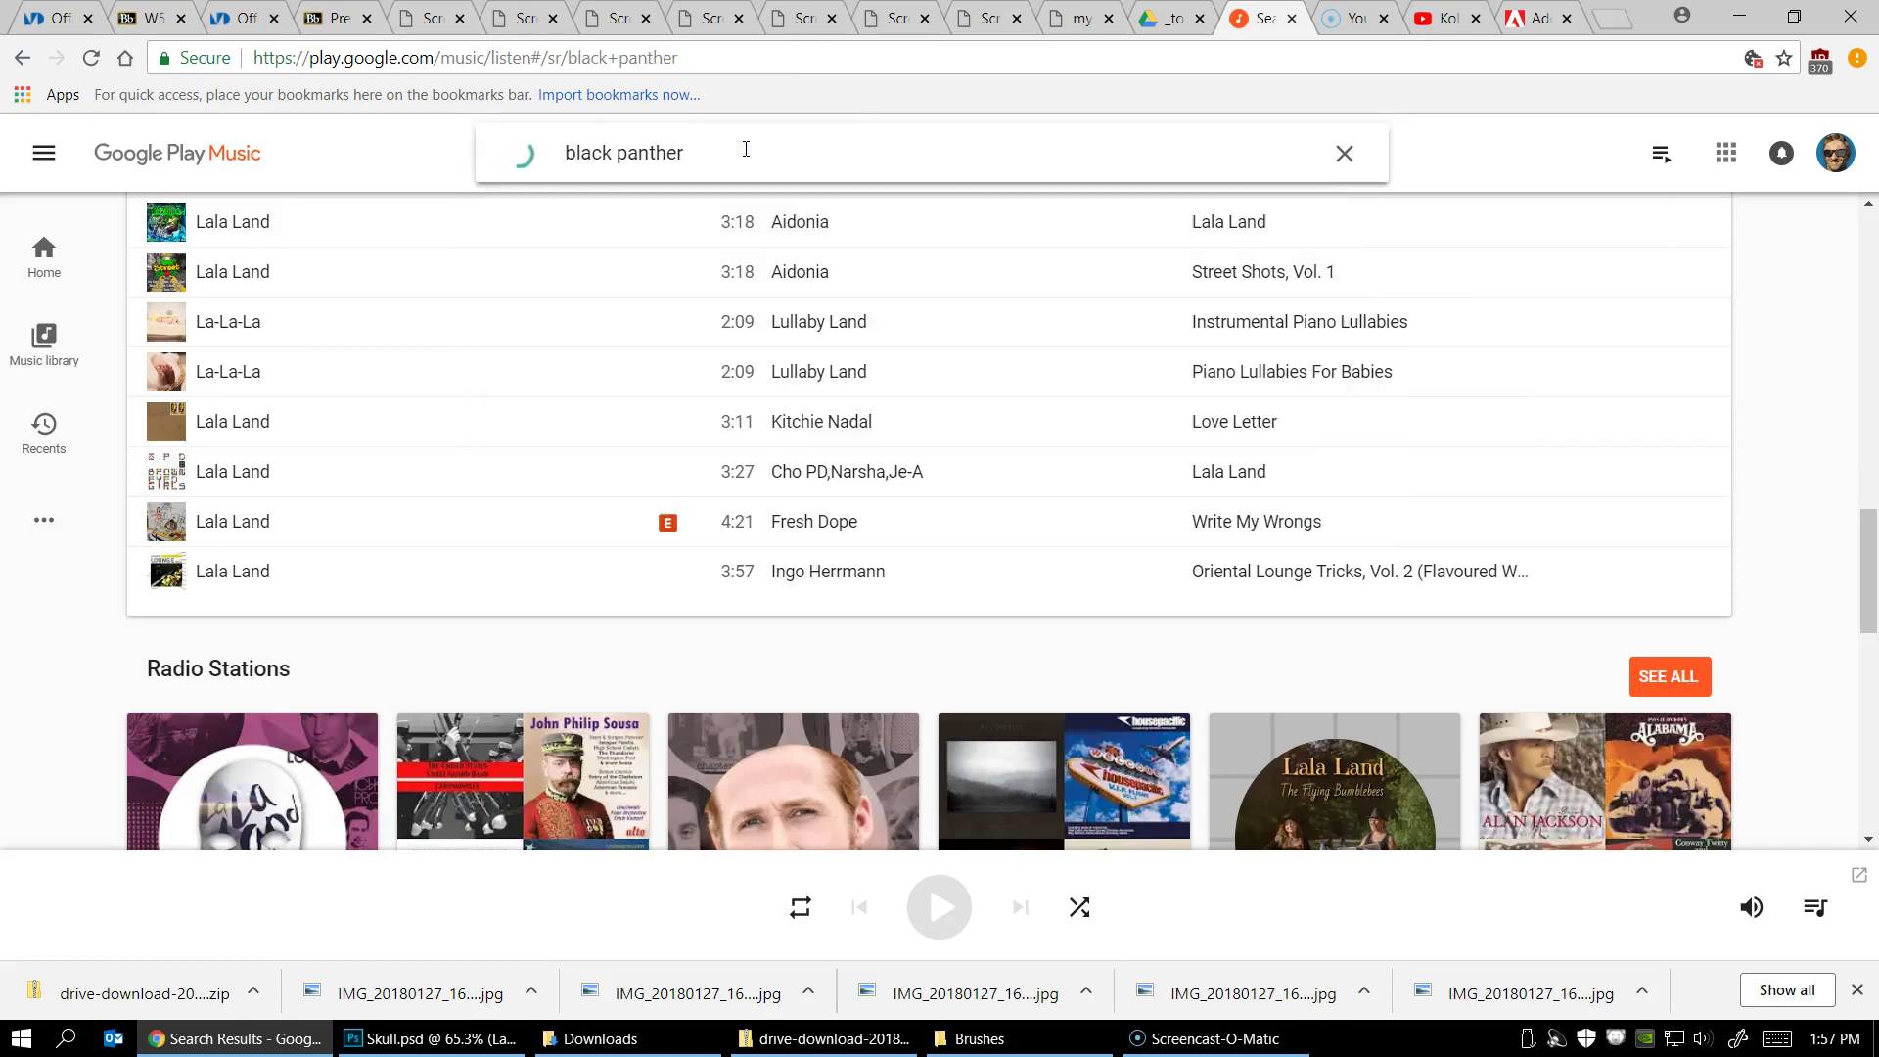
pyautogui.click(350, 510)
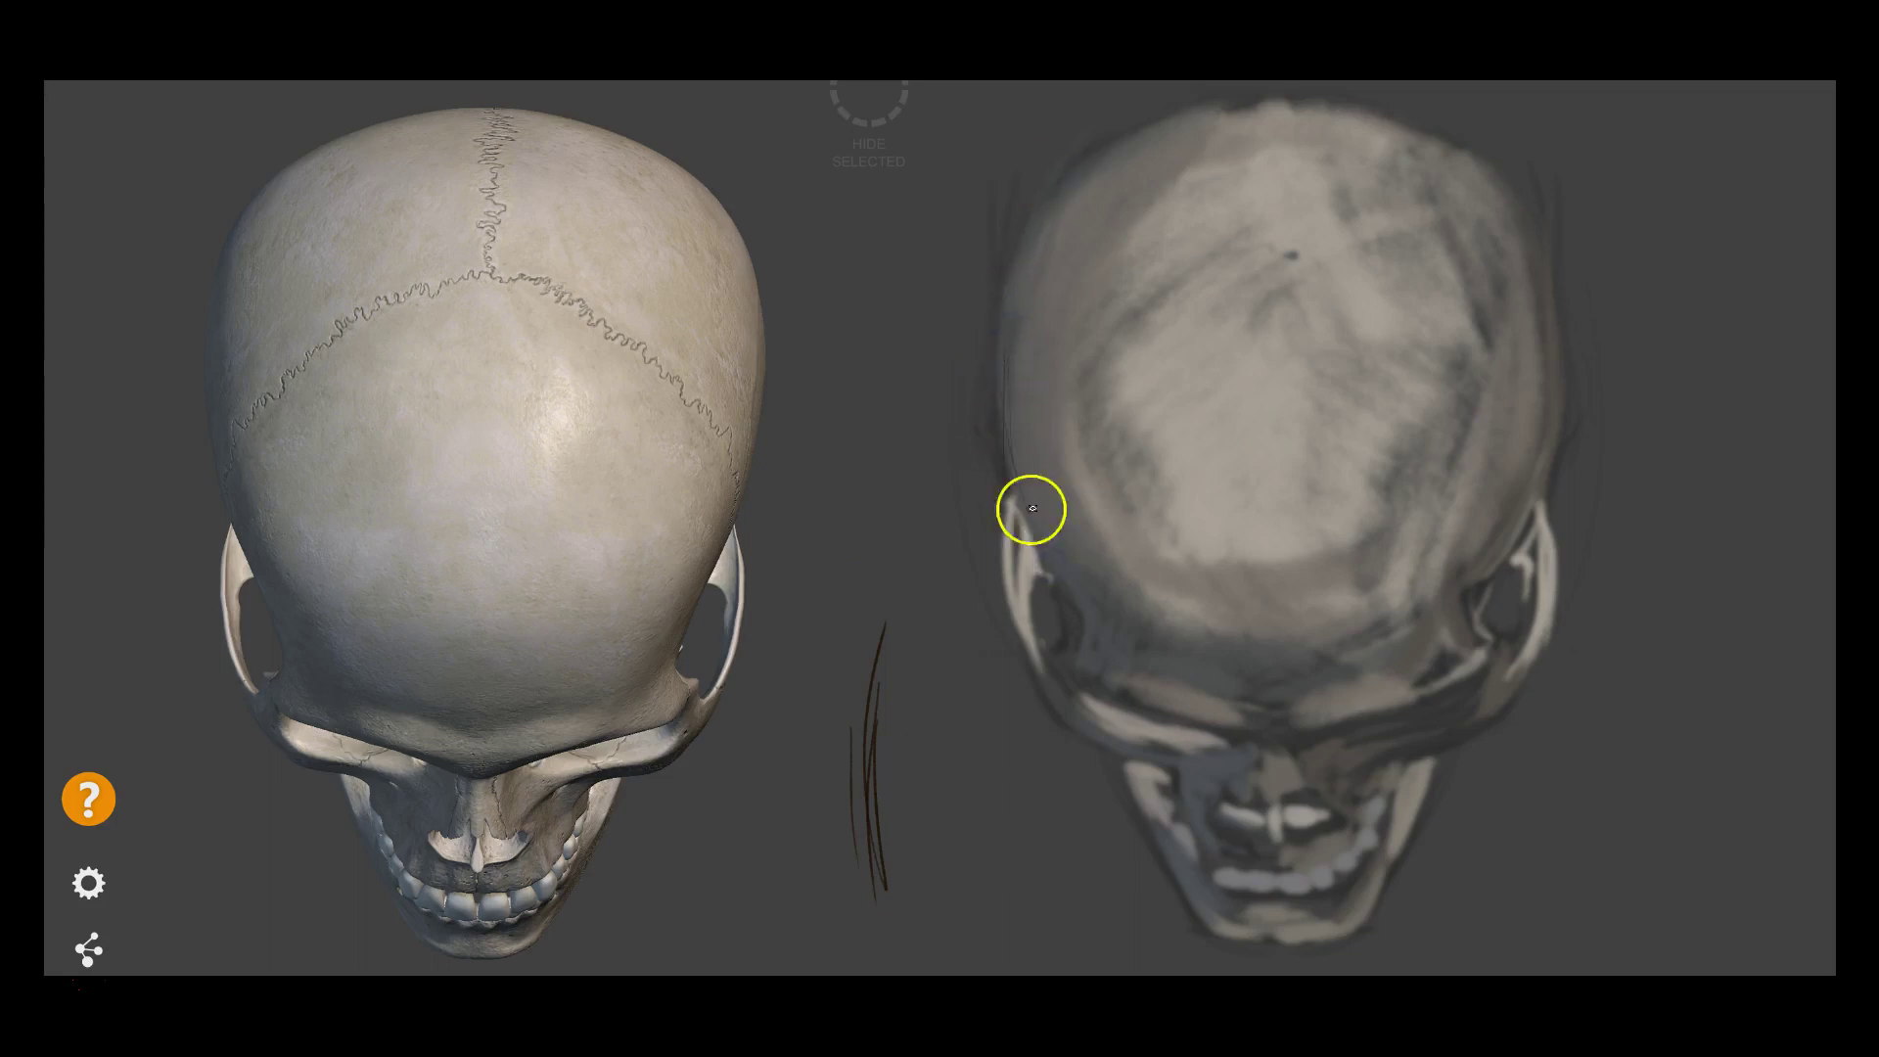
# Trace thin dark contours along the skull's left edge, cheekbone and jaw near the teeth
pyautogui.moveTo(1016, 476)
pyautogui.mouseDown()
pyautogui.moveTo(1091, 618)
pyautogui.moveTo(1064, 647)
pyautogui.mouseUp()
pyautogui.moveTo(1055, 675); pyautogui.dragTo(1034, 585)
pyautogui.moveTo(1055, 424); pyautogui.dragTo(1046, 670)
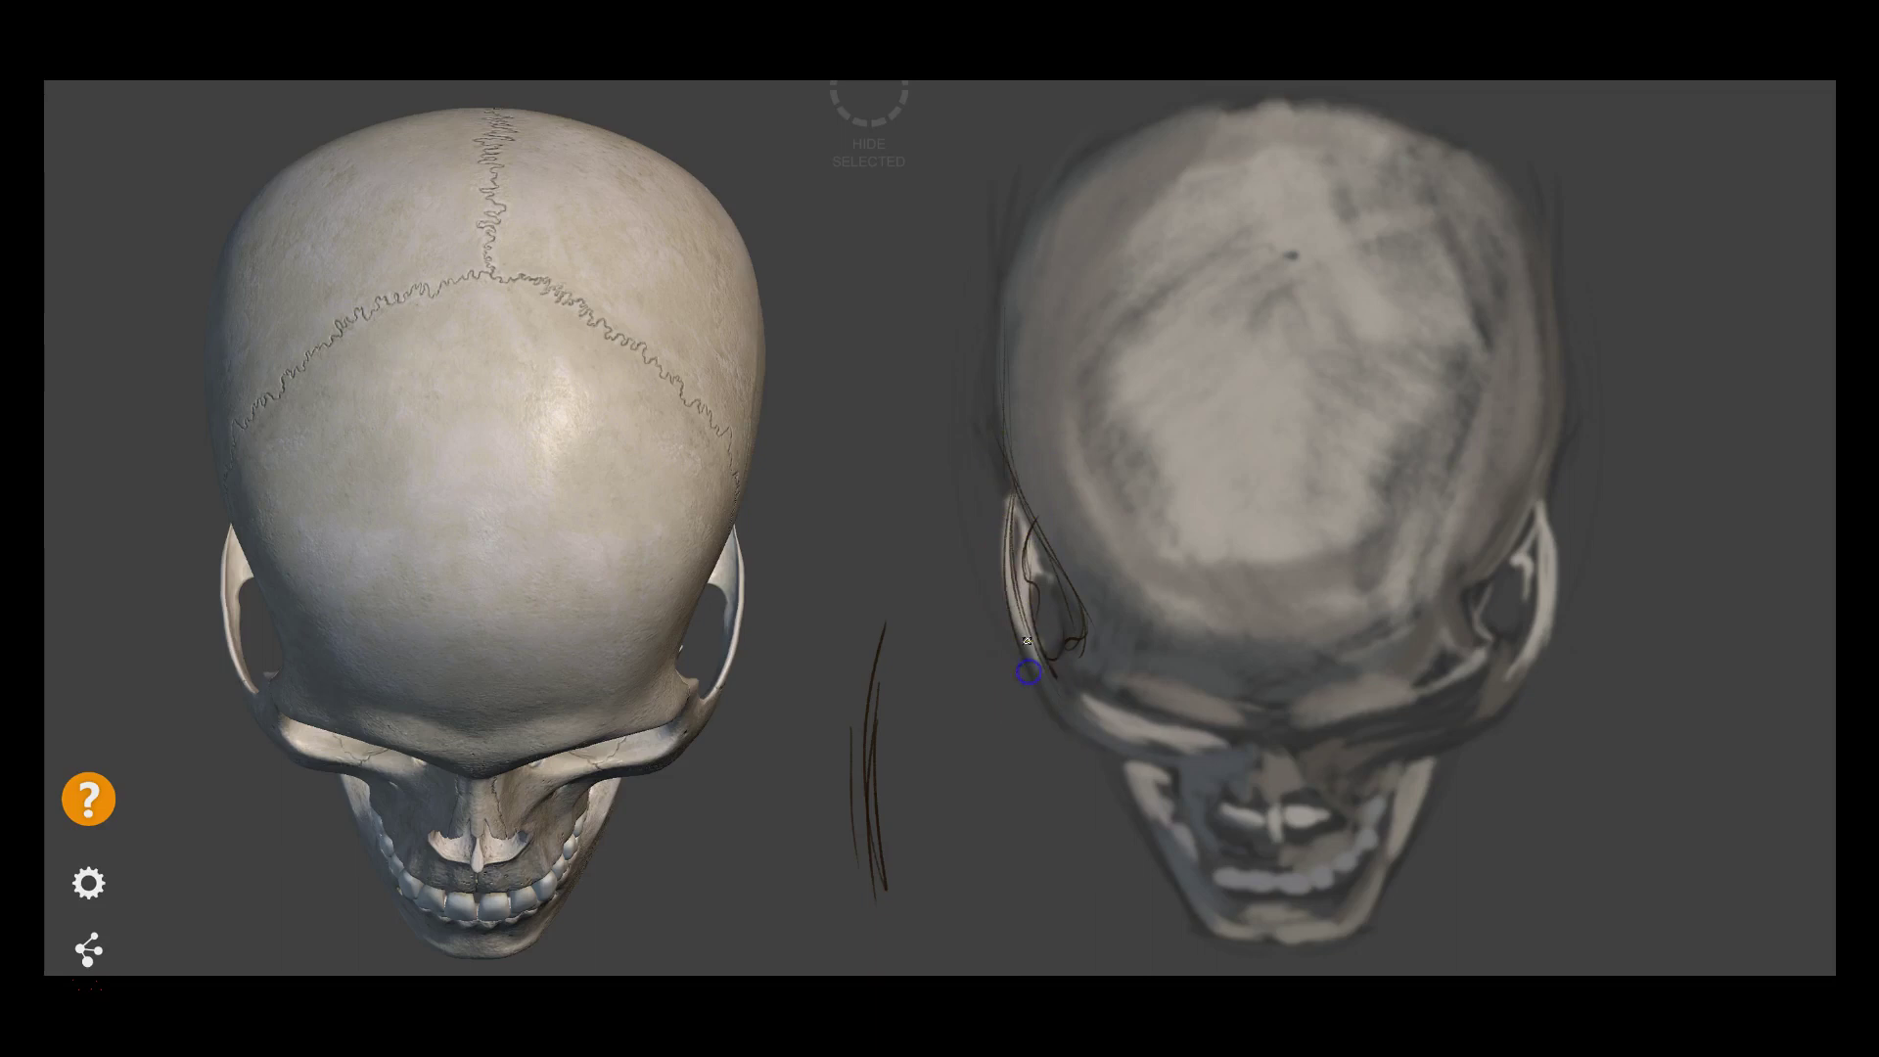
pyautogui.moveTo(998, 554)
pyautogui.mouseDown()
pyautogui.moveTo(1047, 725)
pyautogui.moveTo(1160, 764)
pyautogui.moveTo(1204, 861)
pyautogui.moveTo(1288, 851)
pyautogui.moveTo(1271, 890)
pyautogui.moveTo(1213, 858)
pyautogui.moveTo(1266, 871)
pyautogui.mouseUp()
pyautogui.click(1124, 748)
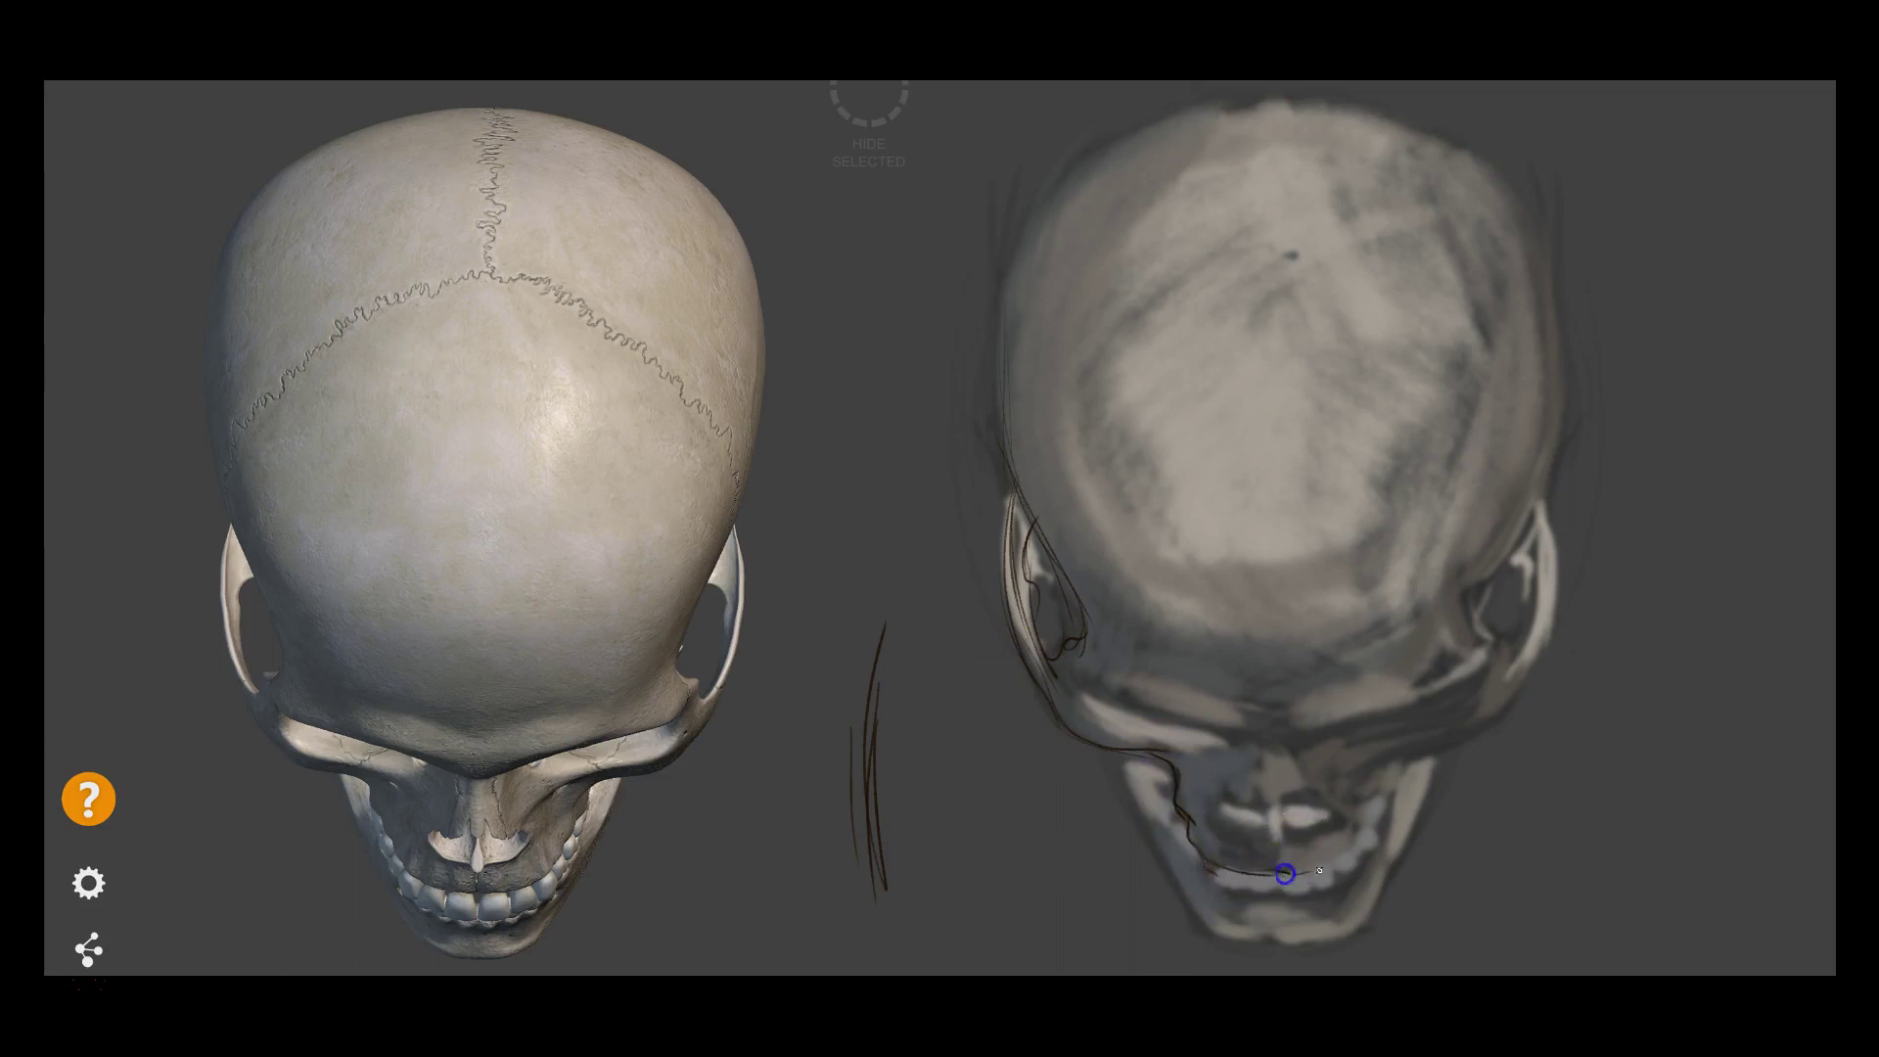
pyautogui.moveTo(1355, 851); pyautogui.dragTo(1368, 844)
pyautogui.click(1404, 750)
pyautogui.moveTo(1401, 755)
pyautogui.mouseDown()
pyautogui.moveTo(1426, 754)
pyautogui.moveTo(1356, 783)
pyautogui.moveTo(1431, 729)
pyautogui.moveTo(1422, 746)
pyautogui.mouseUp()
pyautogui.click(1454, 740)
# Outline the right cheekbone, temple and the ear's outer and inner edges
pyautogui.click(1448, 734)
pyautogui.click(1452, 720)
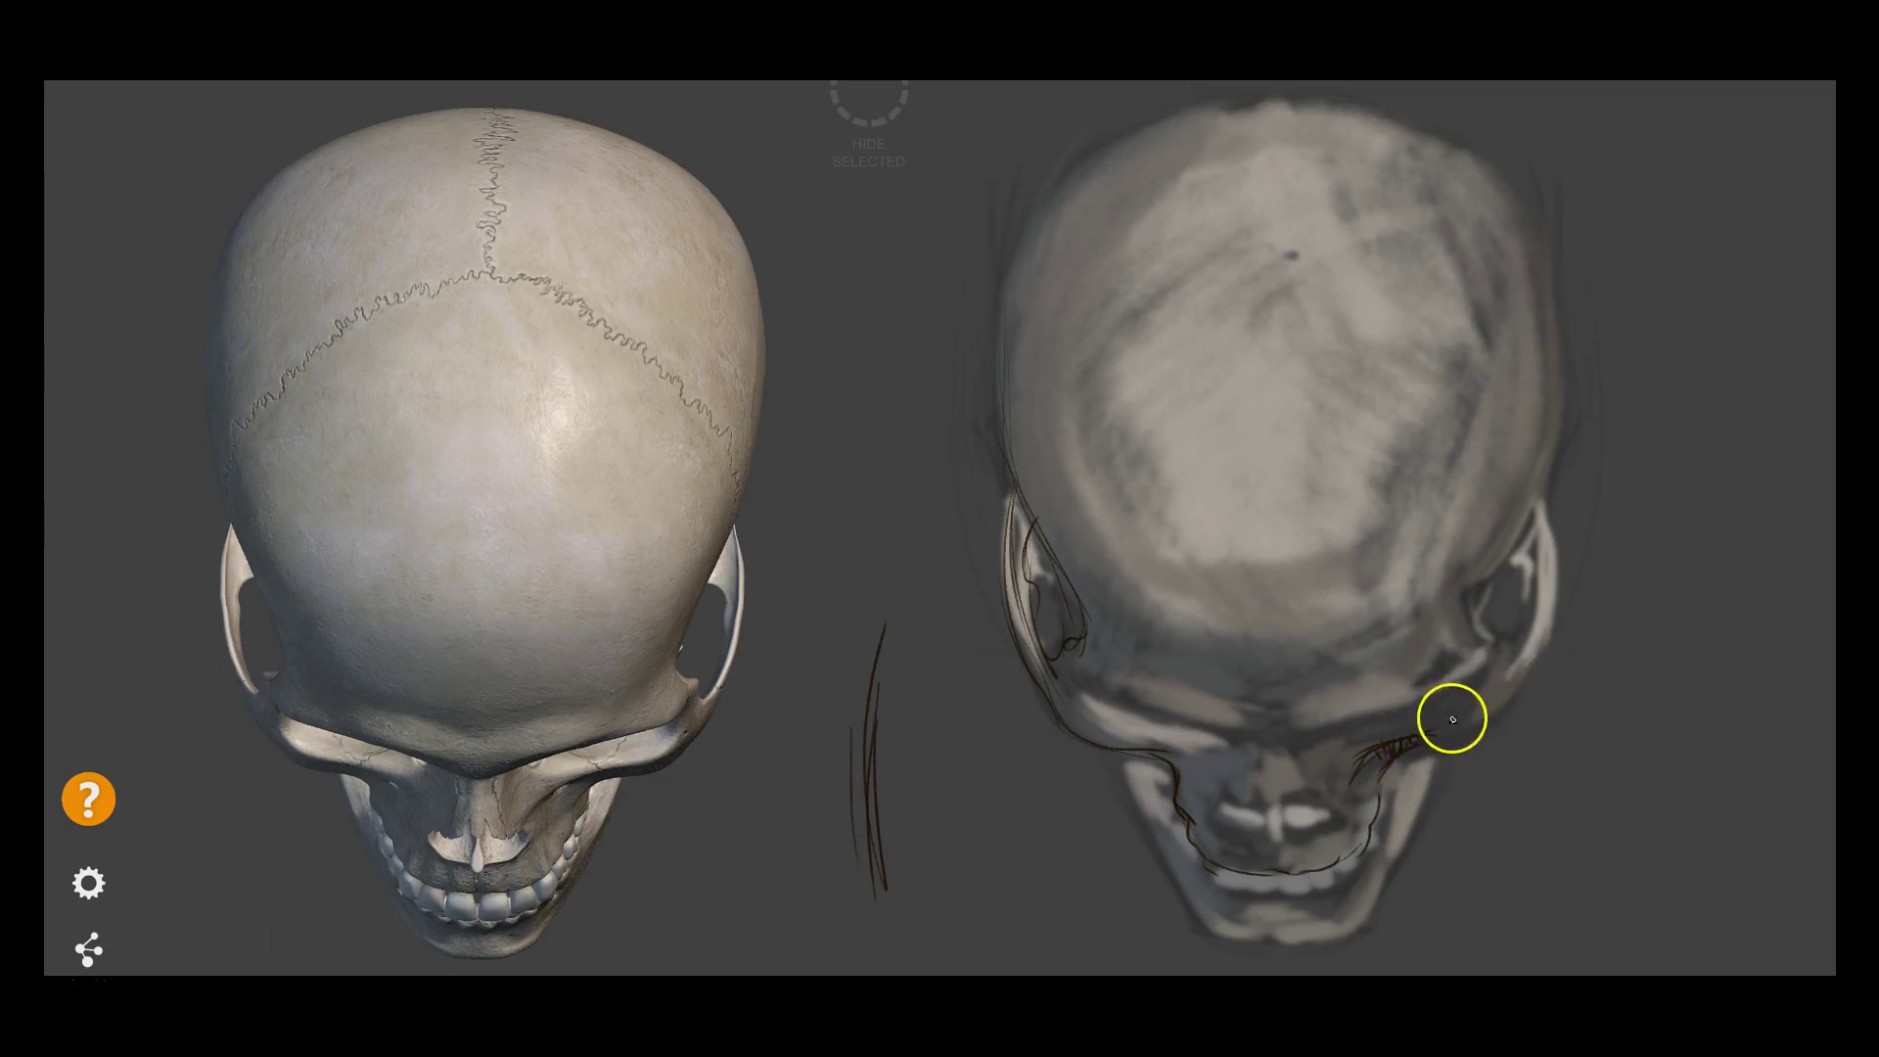
pyautogui.moveTo(1478, 735); pyautogui.dragTo(1510, 711)
pyautogui.click(1546, 675)
pyautogui.click(1561, 546)
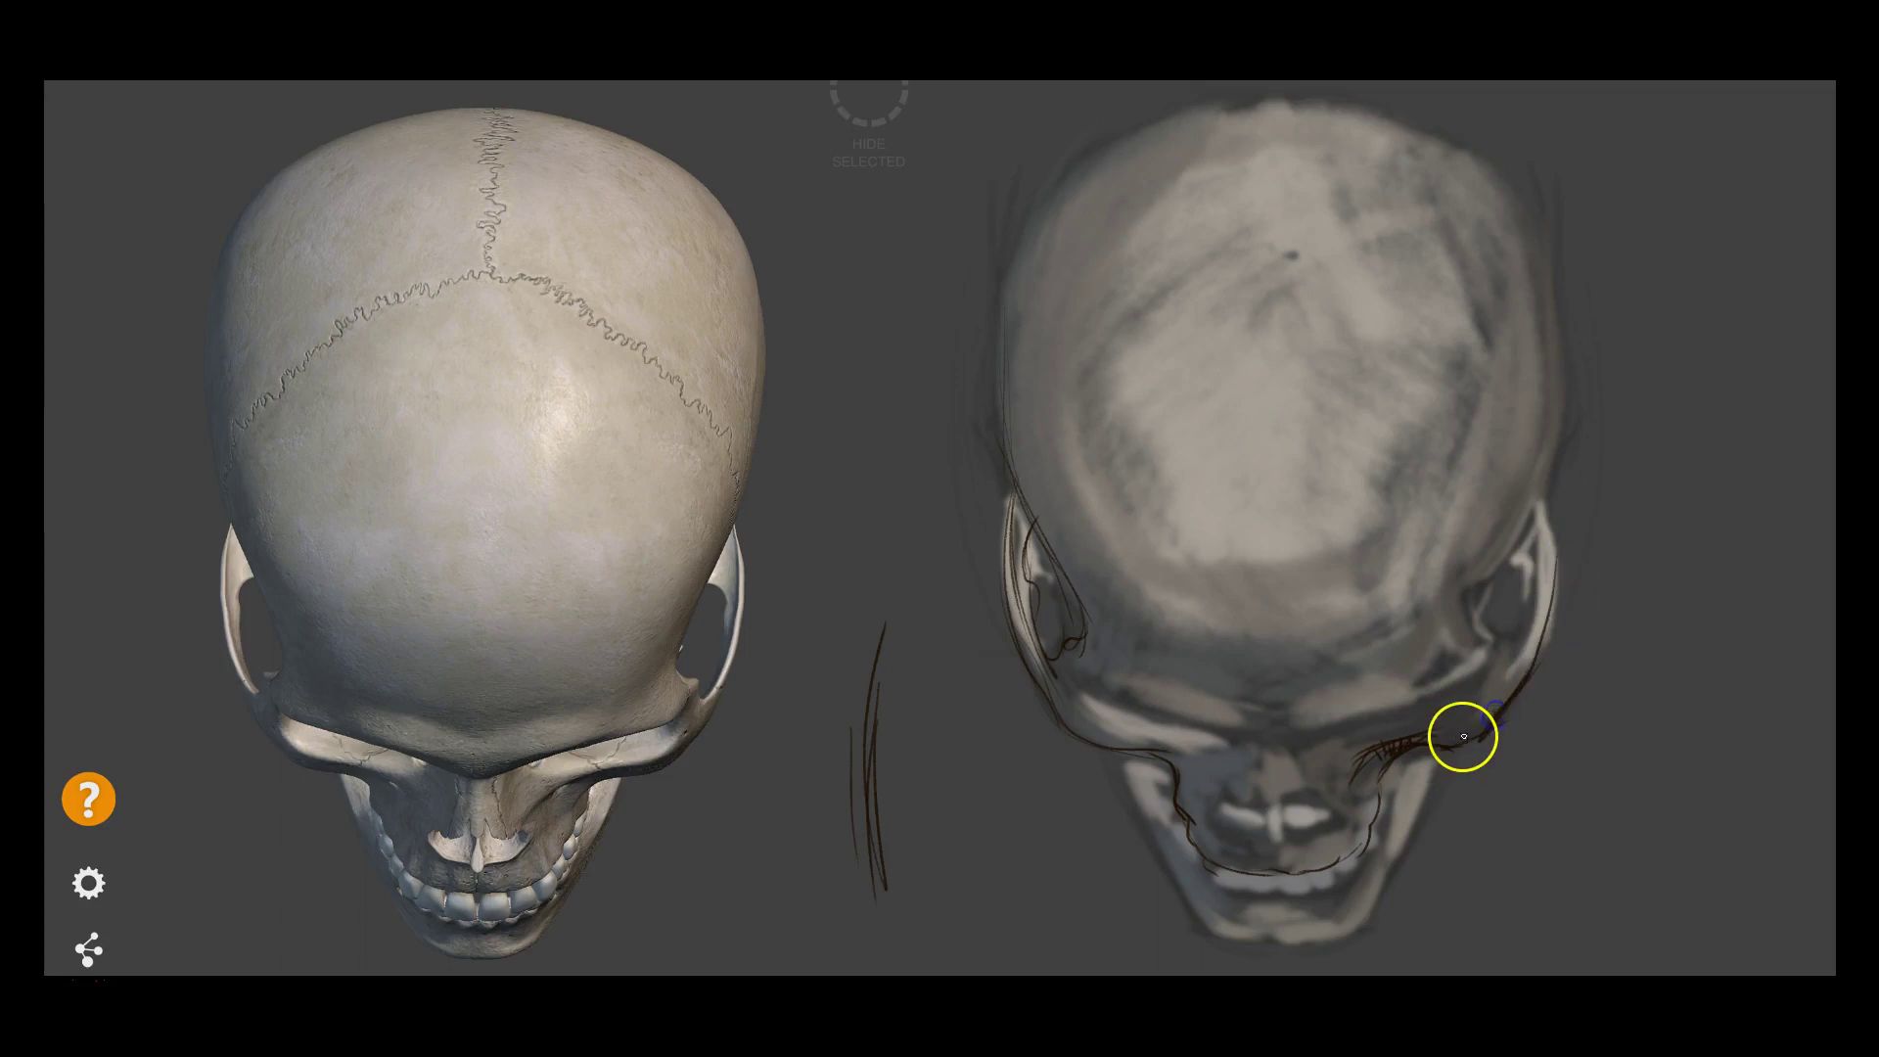
pyautogui.moveTo(1561, 430); pyautogui.dragTo(1484, 616)
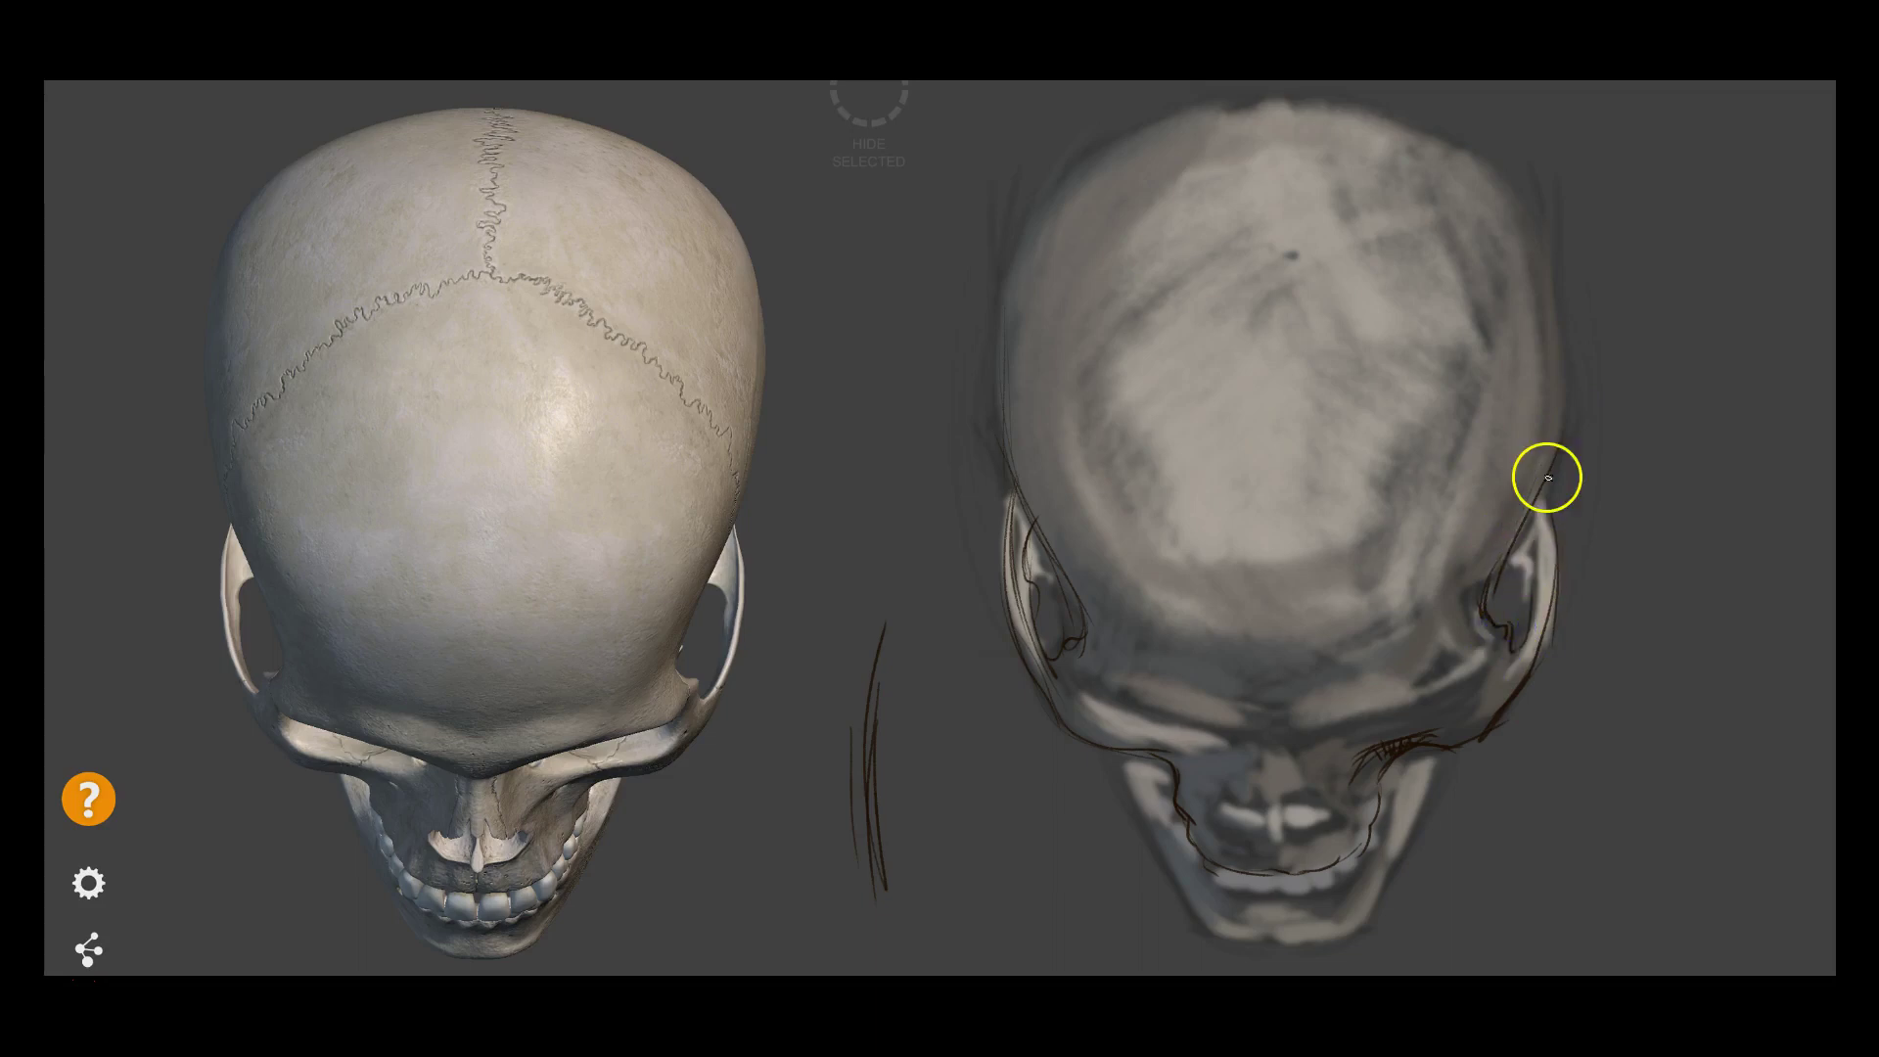
pyautogui.moveTo(1543, 491); pyautogui.dragTo(1510, 667)
pyautogui.moveTo(1523, 503); pyautogui.dragTo(1534, 562)
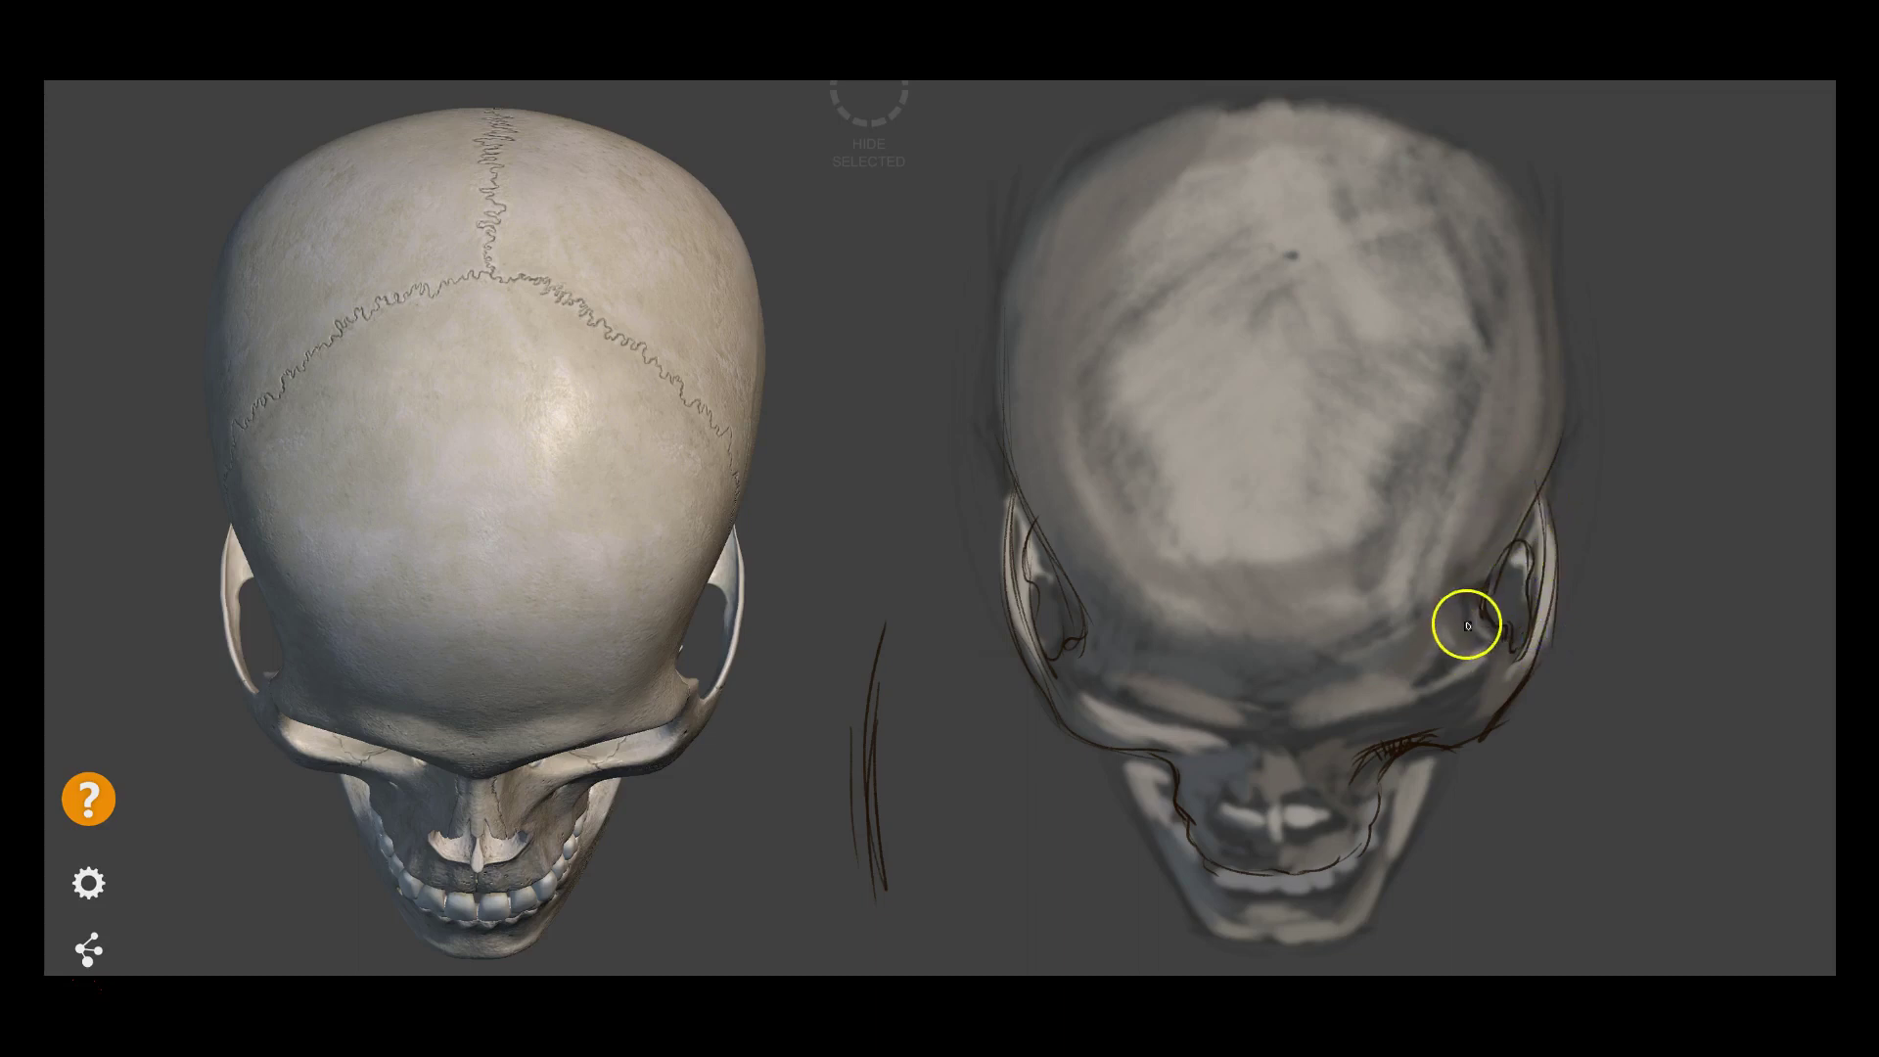
# Draw dark lines across the brow and near the left temple
pyautogui.moveTo(1294, 743); pyautogui.dragTo(1439, 703)
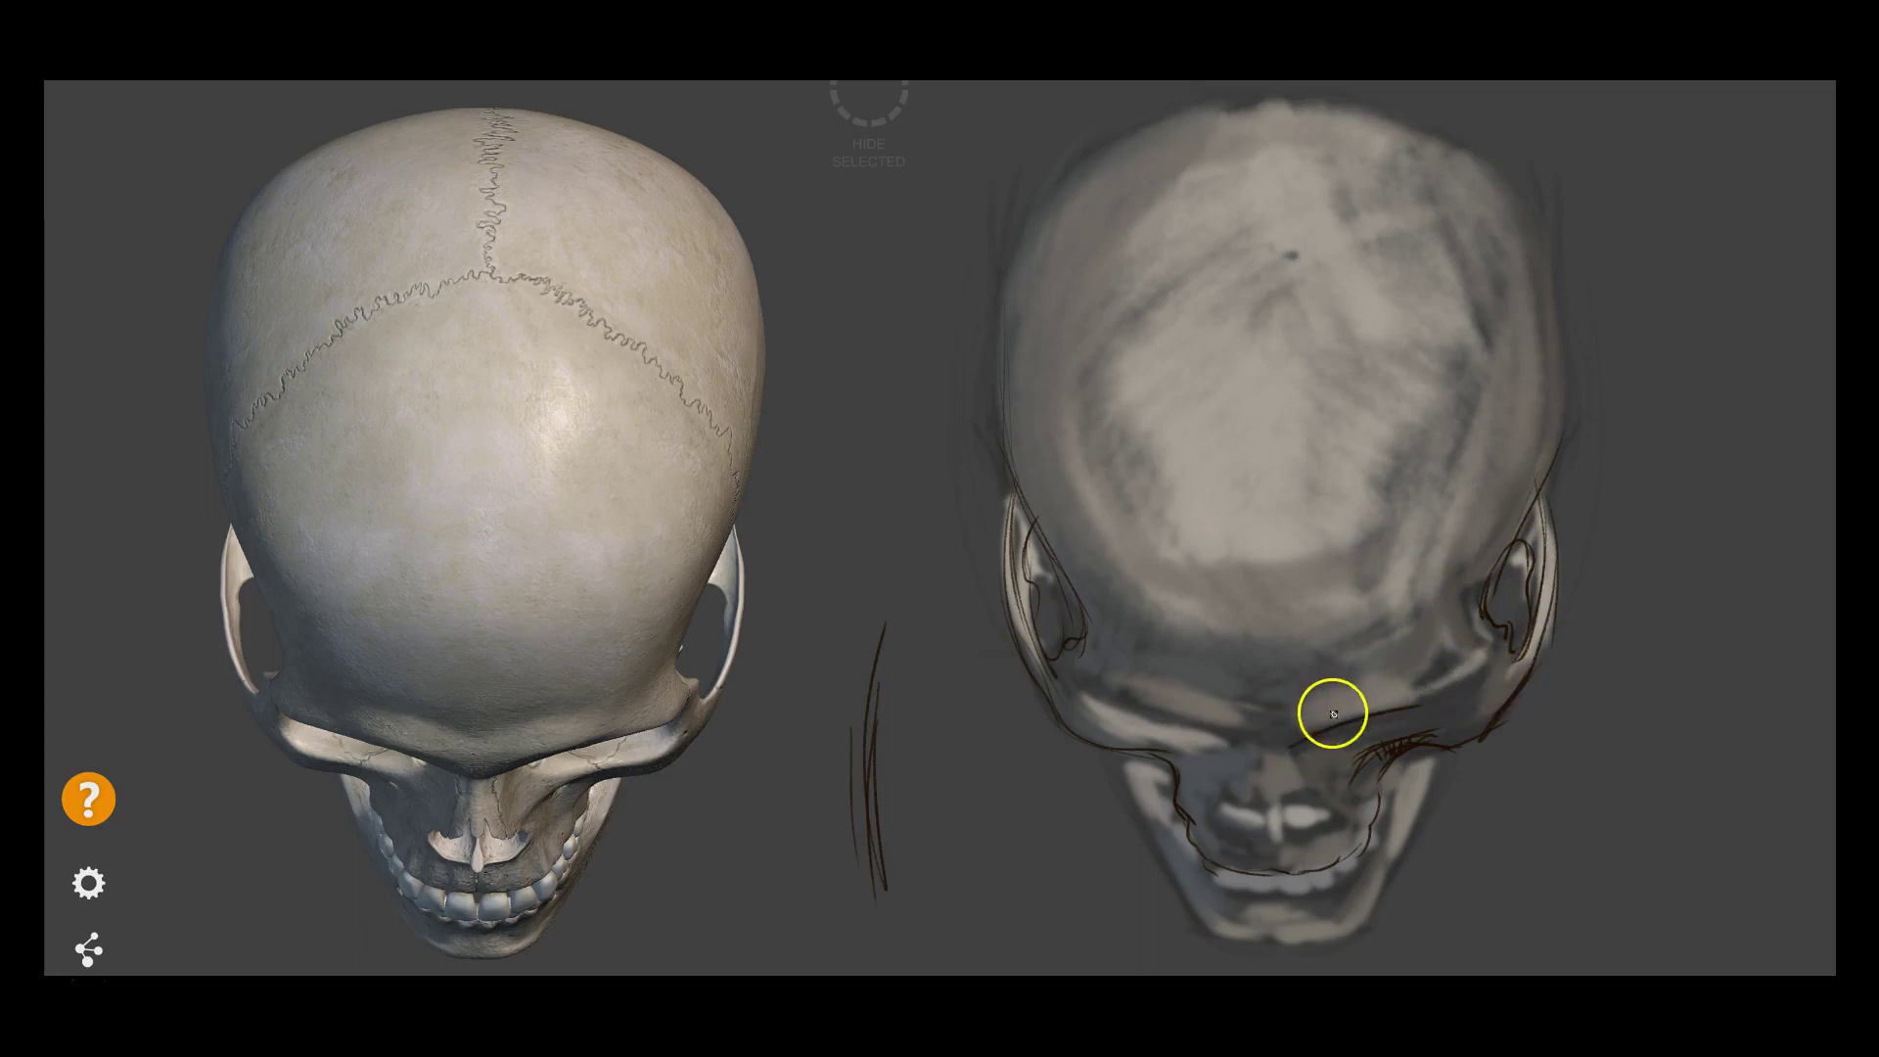
pyautogui.moveTo(1293, 749); pyautogui.dragTo(1253, 707)
pyautogui.moveTo(1293, 722); pyautogui.dragTo(1322, 730)
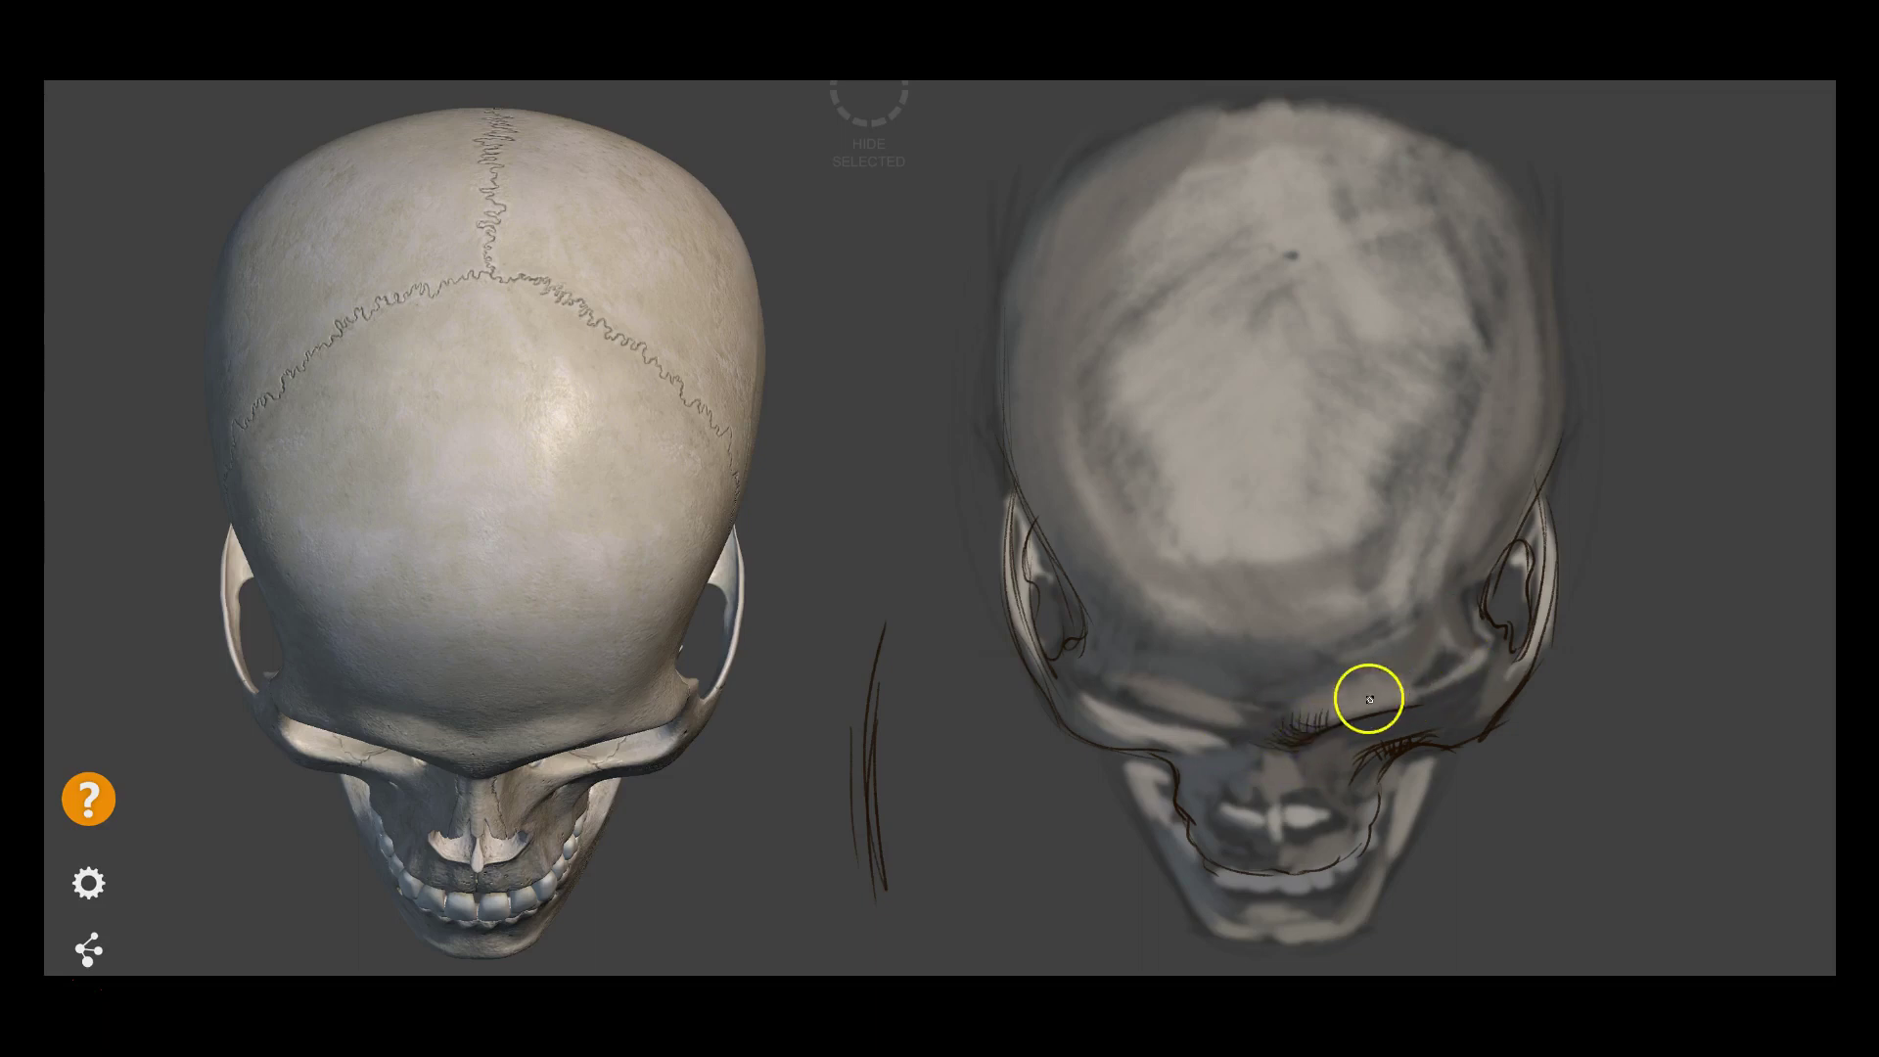
pyautogui.moveTo(1429, 662)
pyautogui.mouseDown()
pyautogui.moveTo(1492, 631)
pyautogui.moveTo(1420, 701)
pyautogui.mouseUp()
pyautogui.moveTo(1224, 734)
pyautogui.mouseDown()
pyautogui.moveTo(1279, 748)
pyautogui.moveTo(1262, 753)
pyautogui.mouseUp()
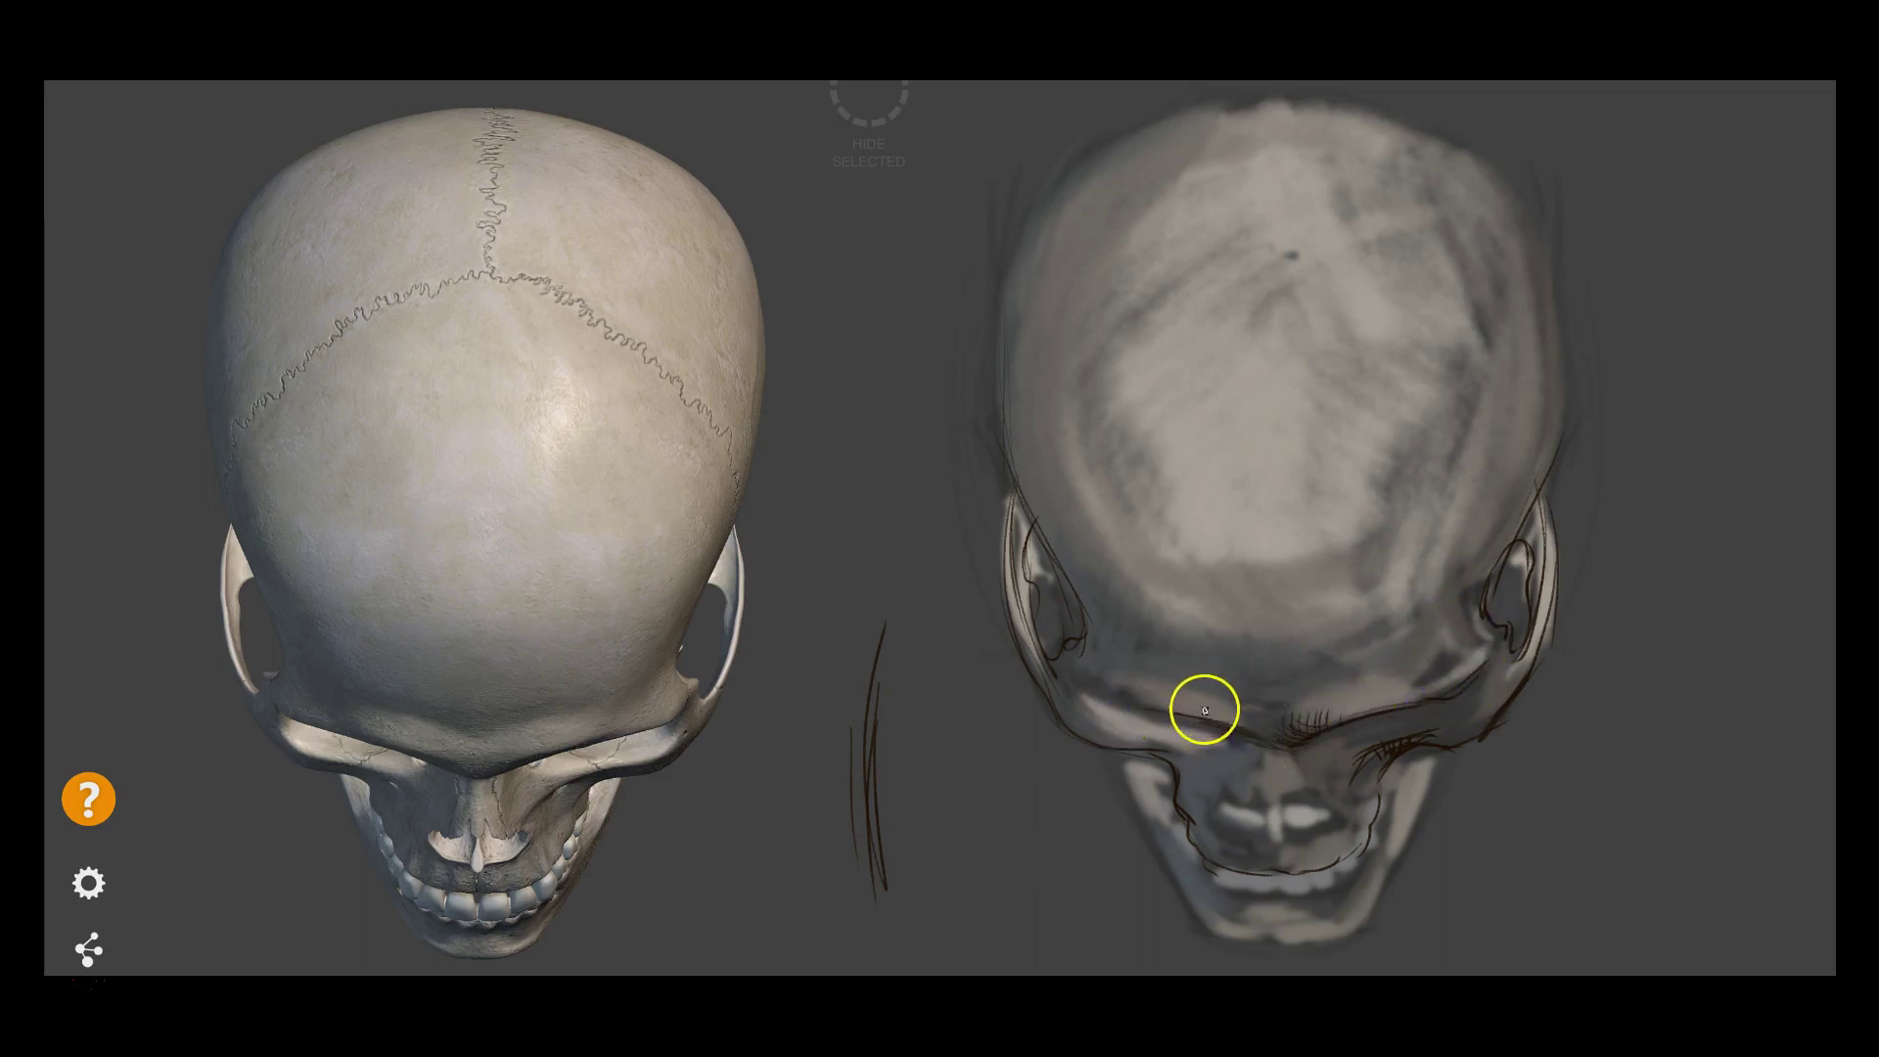
pyautogui.moveTo(1092, 673)
pyautogui.mouseDown()
pyautogui.moveTo(1115, 701)
pyautogui.moveTo(1178, 688)
pyautogui.mouseUp()
# Cross-hatch the left temple with diagonal strokes down to the brow
pyautogui.moveTo(1078, 470); pyautogui.dragTo(1087, 548)
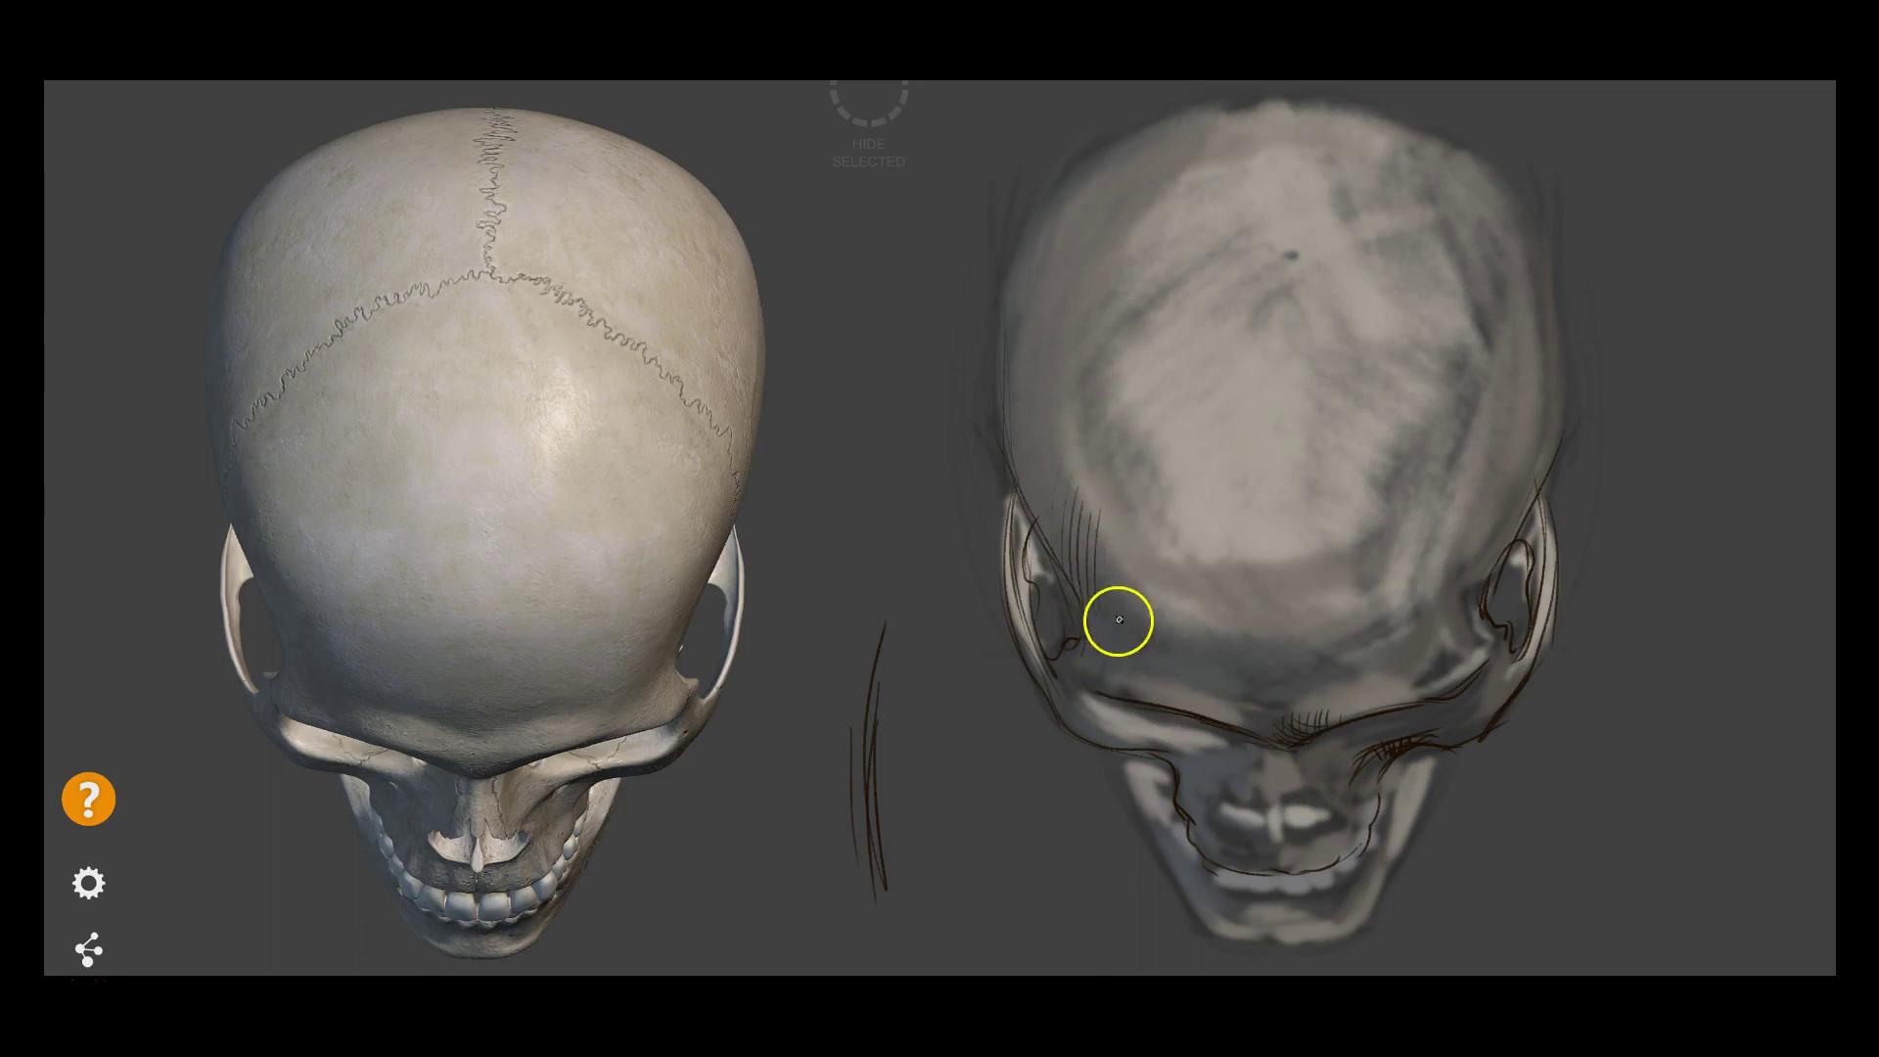
pyautogui.moveTo(1028, 485); pyautogui.dragTo(1145, 602)
pyautogui.moveTo(1136, 495); pyautogui.dragTo(1074, 637)
pyautogui.moveTo(1164, 548)
pyautogui.mouseDown()
pyautogui.moveTo(1096, 627)
pyautogui.moveTo(1125, 684)
pyautogui.mouseUp()
pyautogui.moveTo(1184, 609); pyautogui.dragTo(1103, 662)
pyautogui.click(1097, 592)
pyautogui.moveTo(1103, 637); pyautogui.dragTo(1154, 713)
pyautogui.moveTo(1099, 608); pyautogui.dragTo(1143, 693)
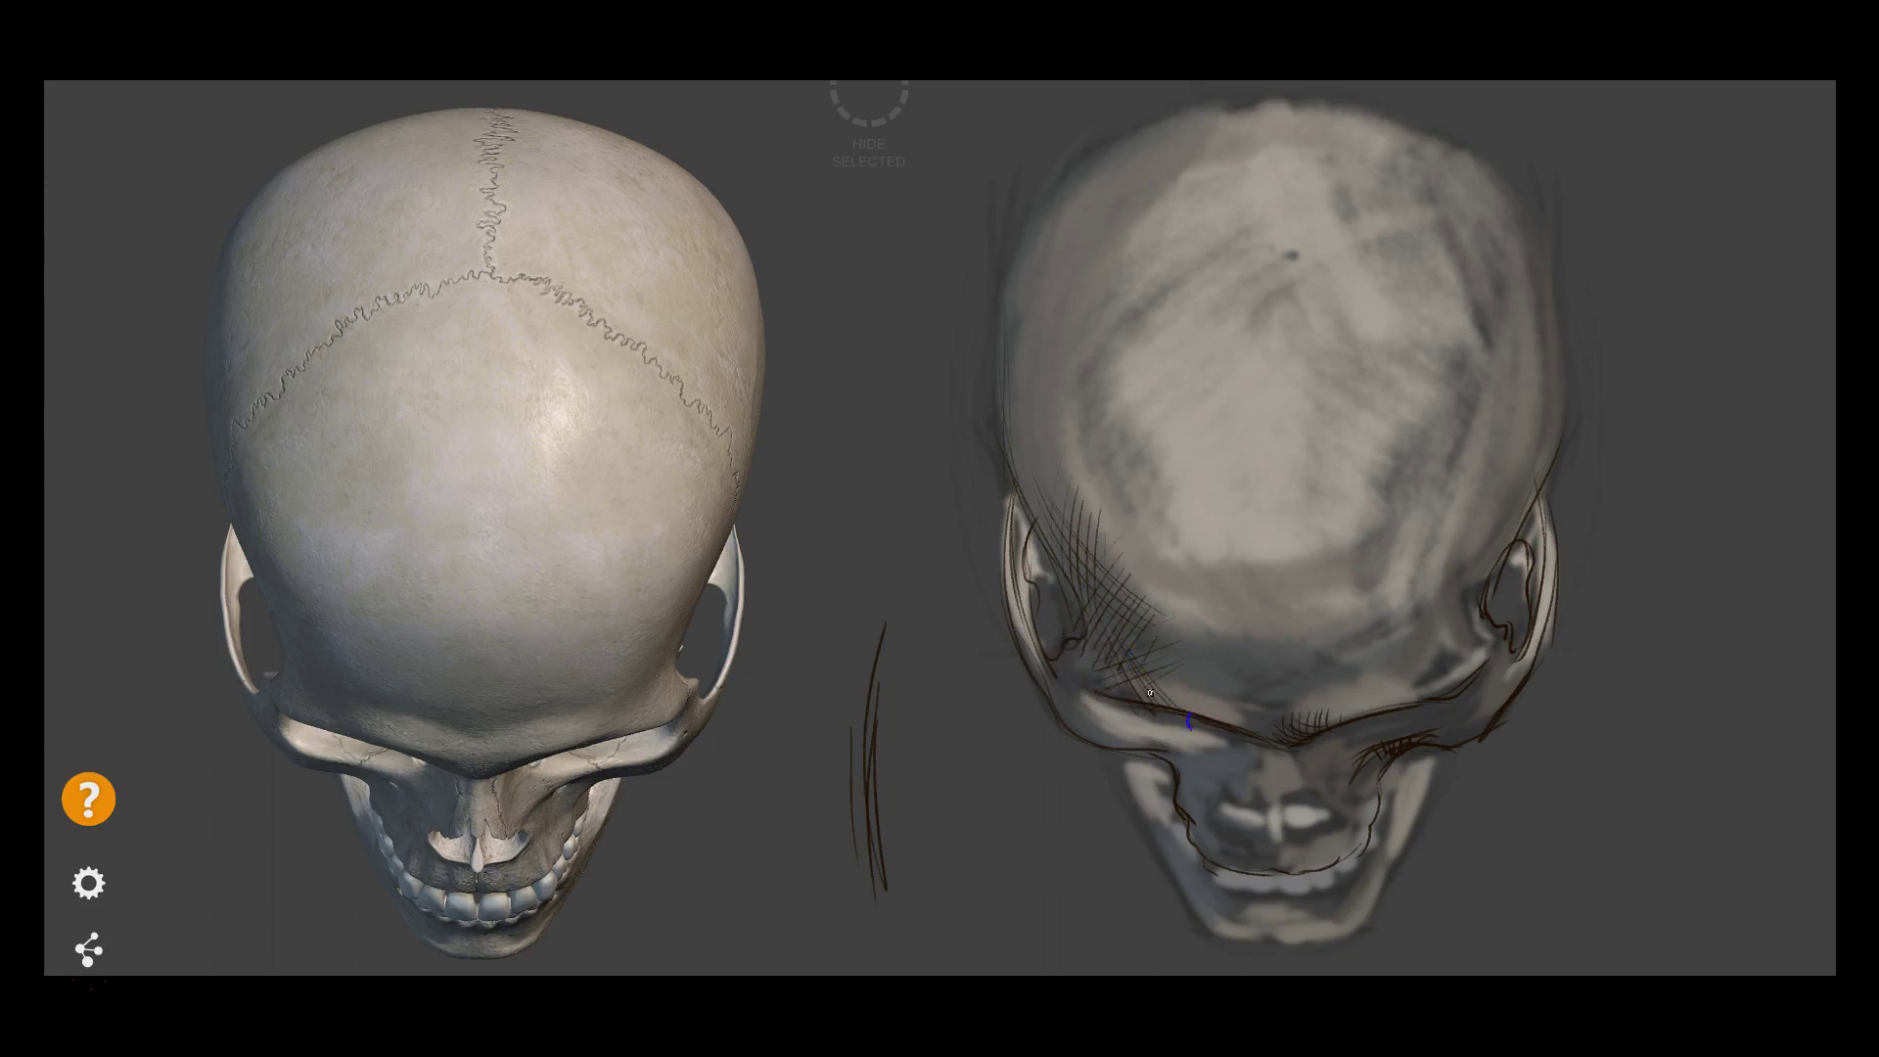
# Hatch the left brow, then outline the skull's left edge and eye socket's inner edge
pyautogui.click(1284, 692)
pyautogui.click(1145, 562)
pyautogui.click(1184, 628)
pyautogui.moveTo(1184, 628); pyautogui.dragTo(1209, 685)
pyautogui.moveTo(1244, 623)
pyautogui.mouseDown()
pyautogui.moveTo(1175, 685)
pyautogui.moveTo(1208, 686)
pyautogui.mouseUp()
pyautogui.moveTo(1292, 642); pyautogui.dragTo(1219, 695)
pyautogui.click(1340, 527)
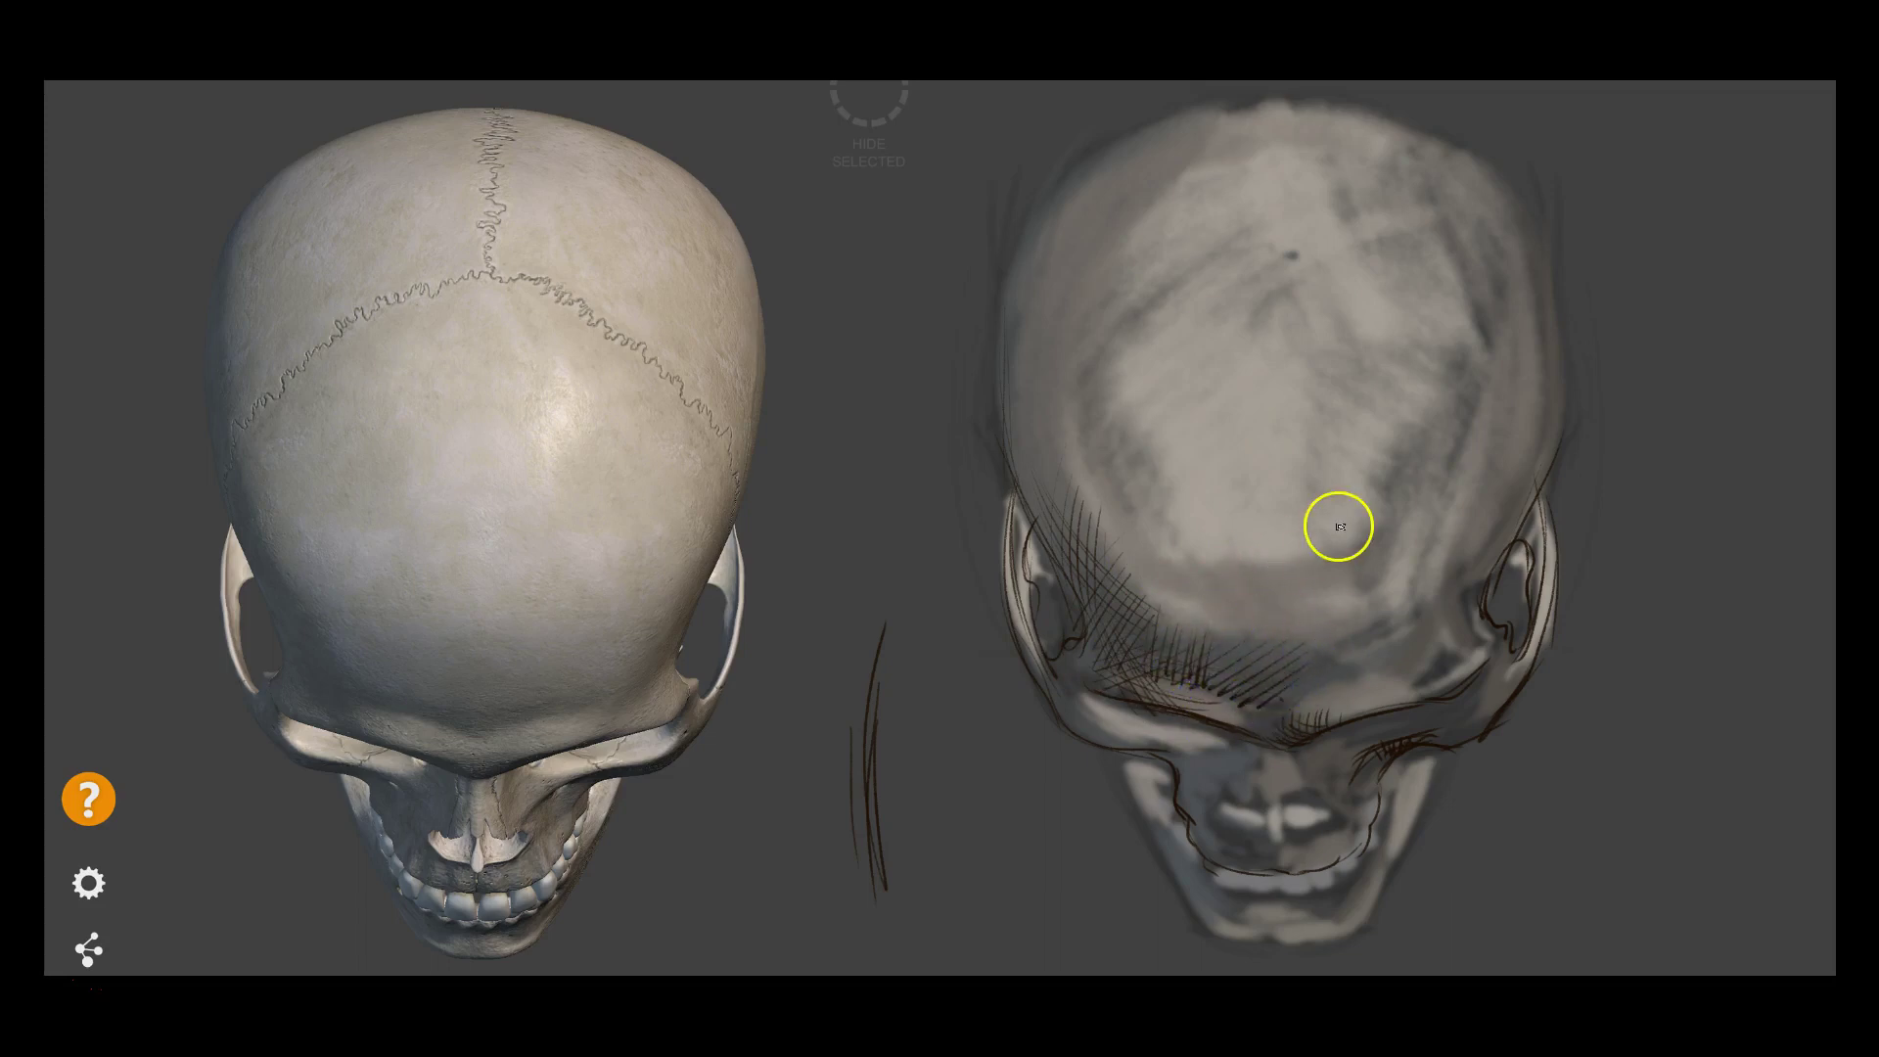
pyautogui.moveTo(1010, 337)
pyautogui.mouseDown()
pyautogui.moveTo(1006, 283)
pyautogui.moveTo(1074, 611)
pyautogui.moveTo(1042, 541)
pyautogui.moveTo(1036, 563)
pyautogui.mouseUp()
pyautogui.click(1031, 575)
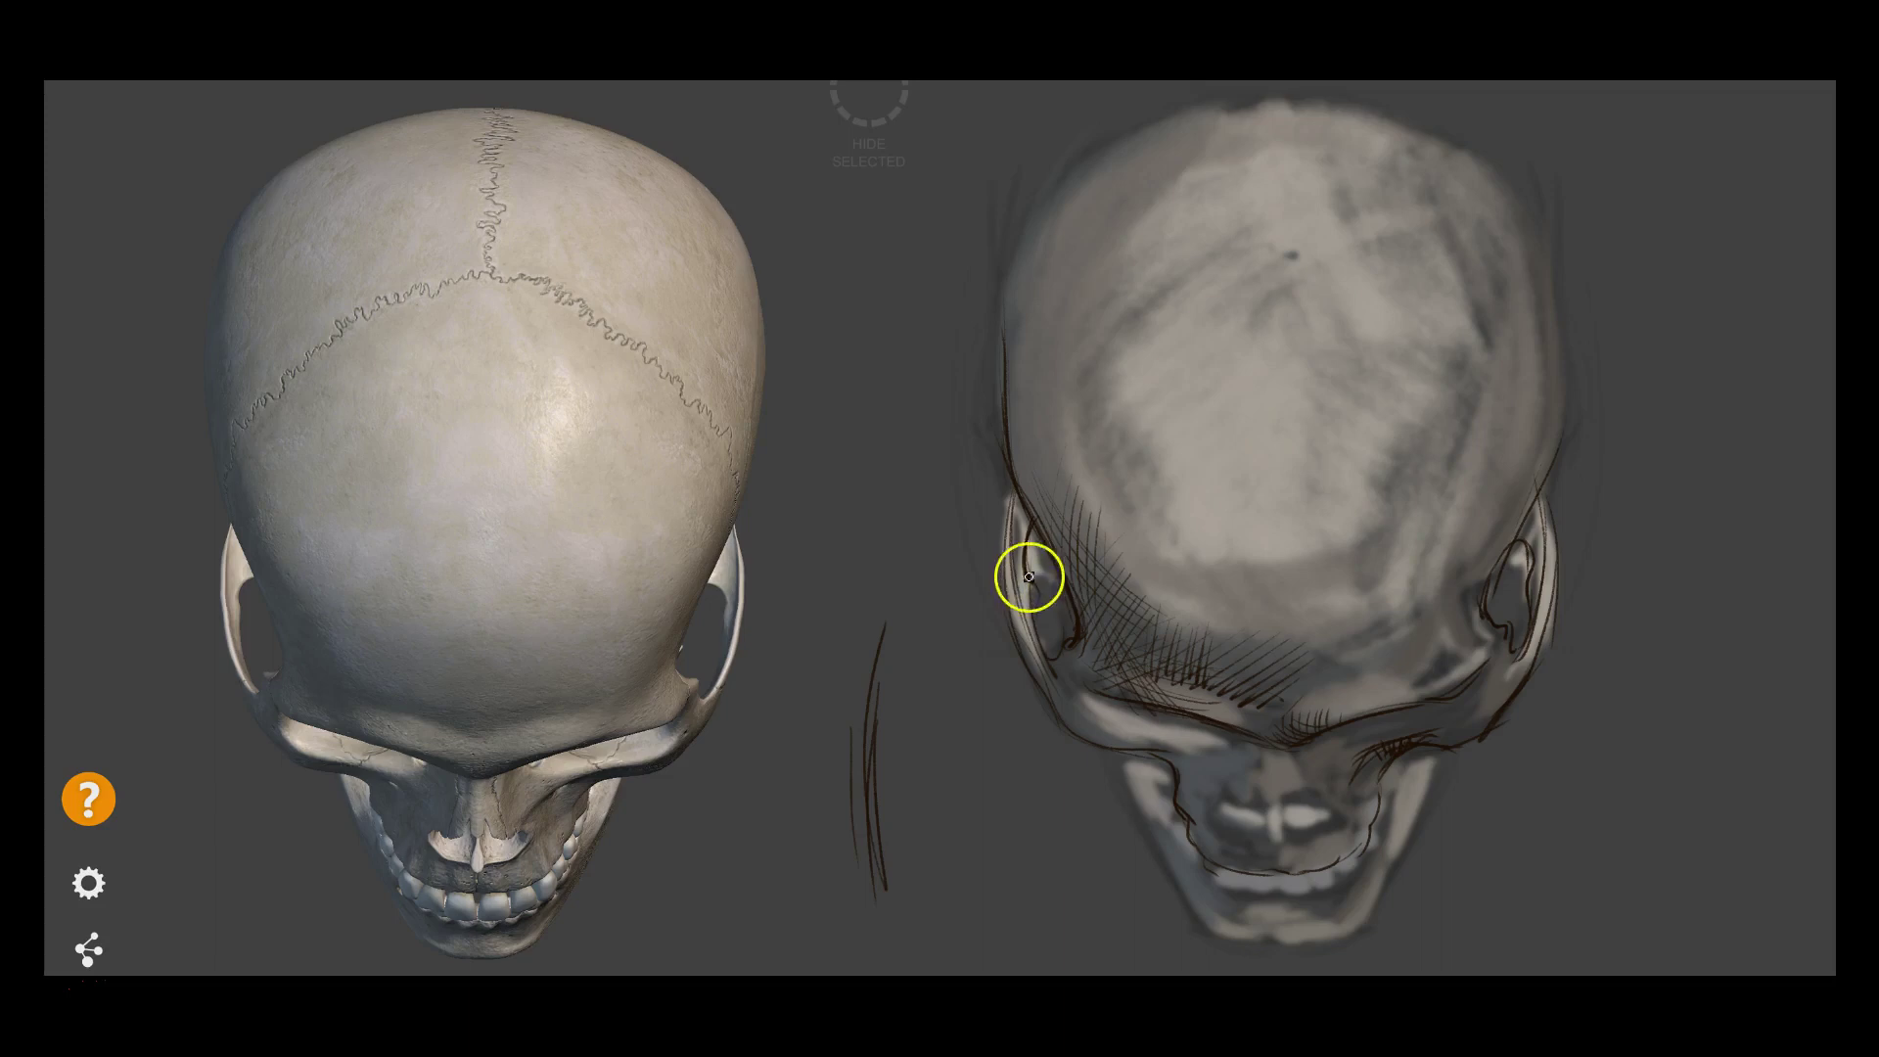
pyautogui.moveTo(1033, 548); pyautogui.dragTo(1041, 585)
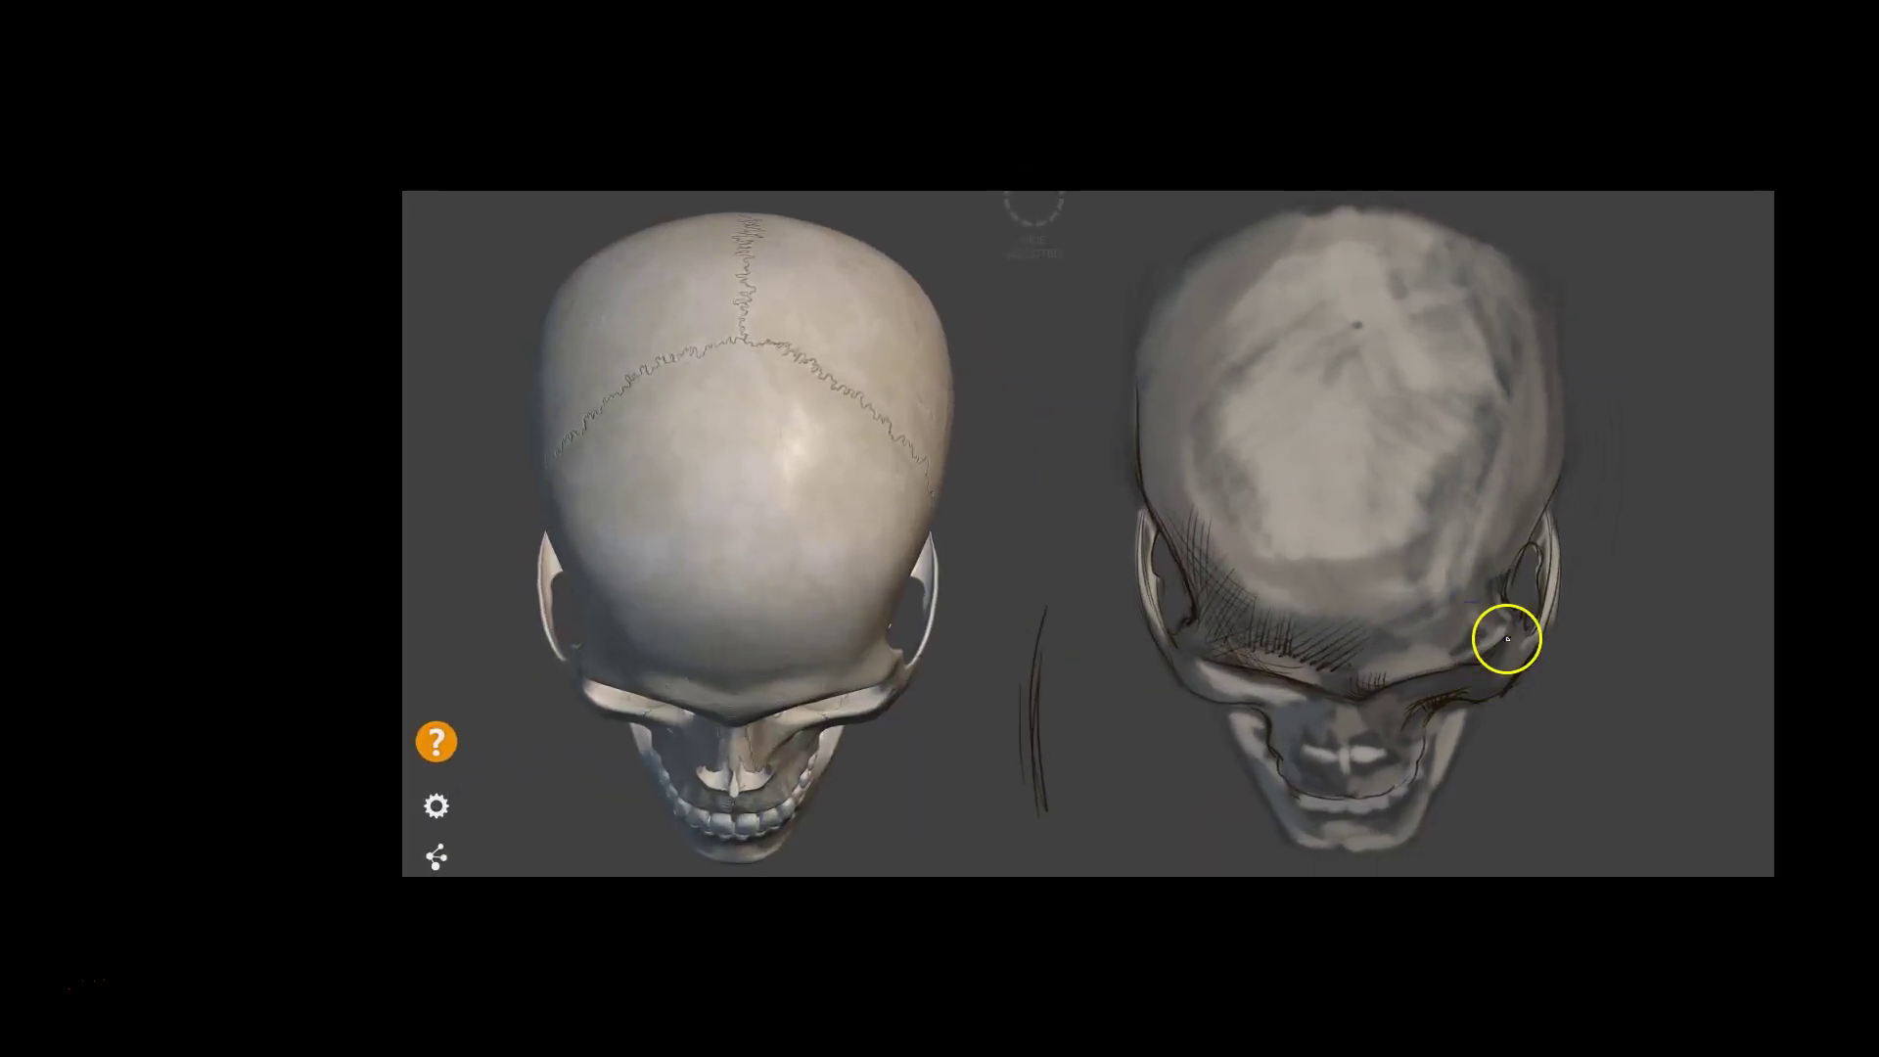
# Draw dark contours up both sides and across the top of the cranium
pyautogui.moveTo(1554, 468); pyautogui.dragTo(1570, 345)
pyautogui.moveTo(1529, 542); pyautogui.dragTo(1525, 564)
pyautogui.moveTo(1570, 440); pyautogui.dragTo(1570, 279)
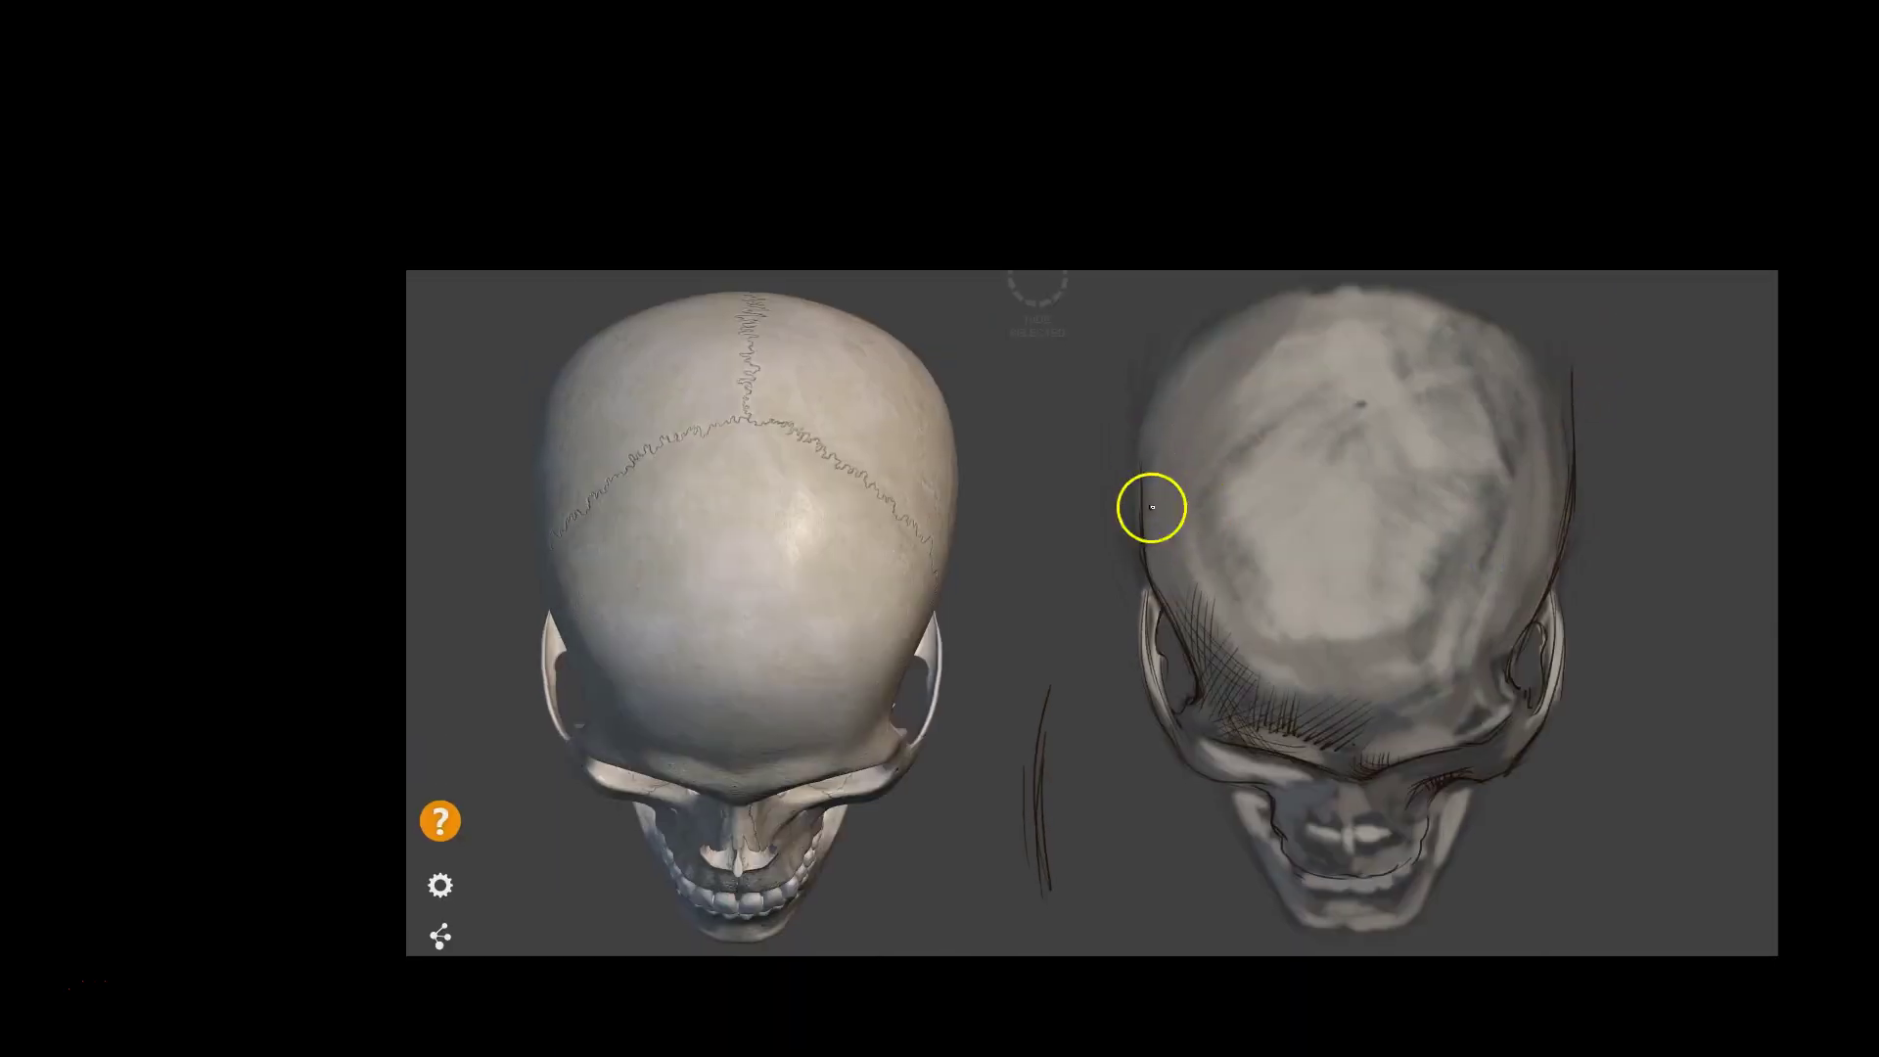
pyautogui.moveTo(1152, 507)
pyautogui.mouseDown()
pyautogui.moveTo(1139, 428)
pyautogui.moveTo(1184, 315)
pyautogui.mouseUp()
pyautogui.moveTo(1355, 281); pyautogui.dragTo(1189, 343)
pyautogui.moveTo(1364, 277)
pyautogui.mouseDown()
pyautogui.moveTo(1442, 285)
pyautogui.moveTo(1527, 352)
pyautogui.moveTo(1577, 411)
pyautogui.moveTo(1573, 470)
pyautogui.moveTo(1578, 450)
pyautogui.mouseUp()
# Hatch the cranium's upper-right side near the ear and diagonally across the forehead
pyautogui.moveTo(1512, 377)
pyautogui.mouseDown()
pyautogui.moveTo(1573, 495)
pyautogui.moveTo(1539, 607)
pyautogui.mouseUp()
pyautogui.moveTo(1492, 535)
pyautogui.mouseDown()
pyautogui.moveTo(1532, 613)
pyautogui.moveTo(1517, 675)
pyautogui.mouseUp()
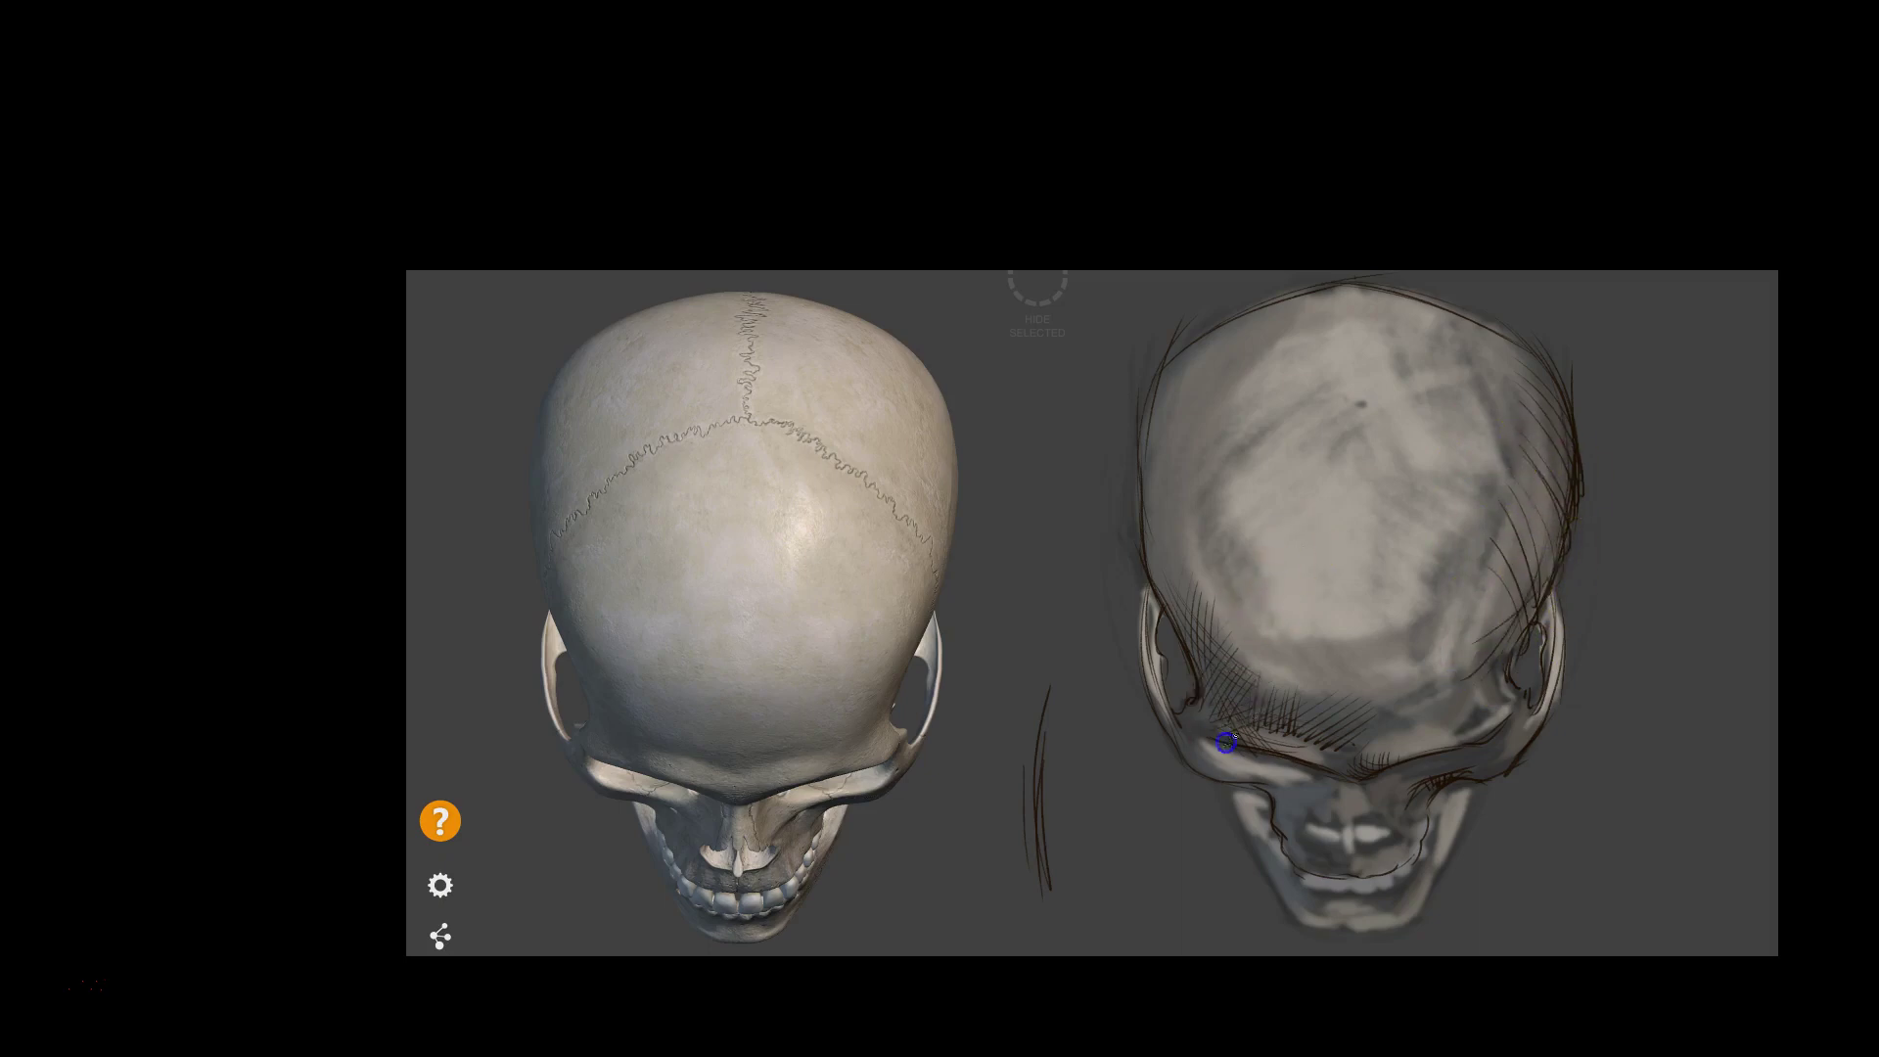
pyautogui.moveTo(1292, 617); pyautogui.dragTo(1279, 734)
pyautogui.moveTo(1360, 603); pyautogui.dragTo(1325, 747)
pyautogui.moveTo(1444, 587)
pyautogui.mouseDown()
pyautogui.moveTo(1371, 704)
pyautogui.moveTo(1390, 705)
pyautogui.mouseUp()
pyautogui.moveTo(1447, 638)
pyautogui.mouseDown()
pyautogui.moveTo(1423, 735)
pyautogui.moveTo(1437, 715)
pyautogui.mouseUp()
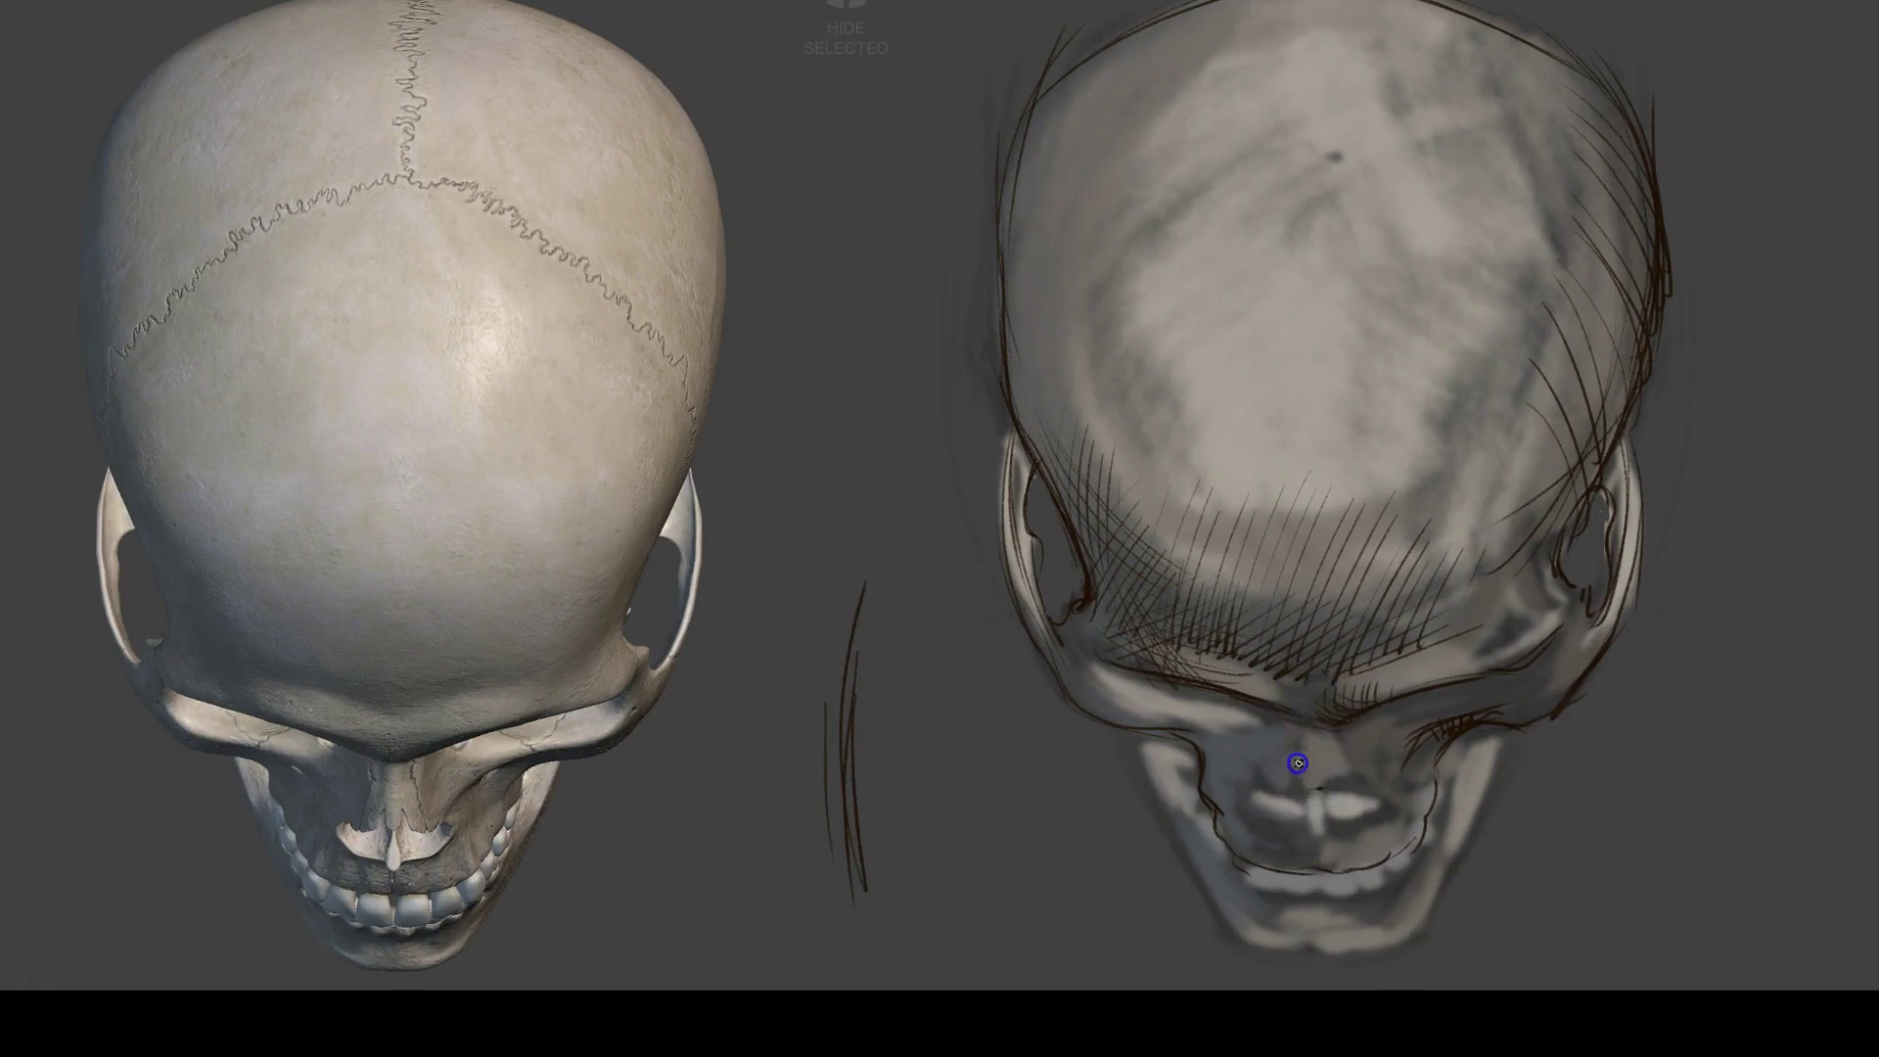
# Sketch the nostrils, hatch around the nose and add hatching along the right brow
pyautogui.moveTo(1320, 793); pyautogui.dragTo(1322, 800)
pyautogui.moveTo(1300, 827)
pyautogui.mouseDown()
pyautogui.moveTo(1323, 832)
pyautogui.moveTo(1299, 794)
pyautogui.mouseUp()
pyautogui.moveTo(1250, 789)
pyautogui.mouseDown()
pyautogui.moveTo(1224, 759)
pyautogui.moveTo(1262, 713)
pyautogui.moveTo(1230, 730)
pyautogui.moveTo(1273, 730)
pyautogui.moveTo(1258, 734)
pyautogui.mouseUp()
pyautogui.moveTo(1261, 811); pyautogui.dragTo(1290, 781)
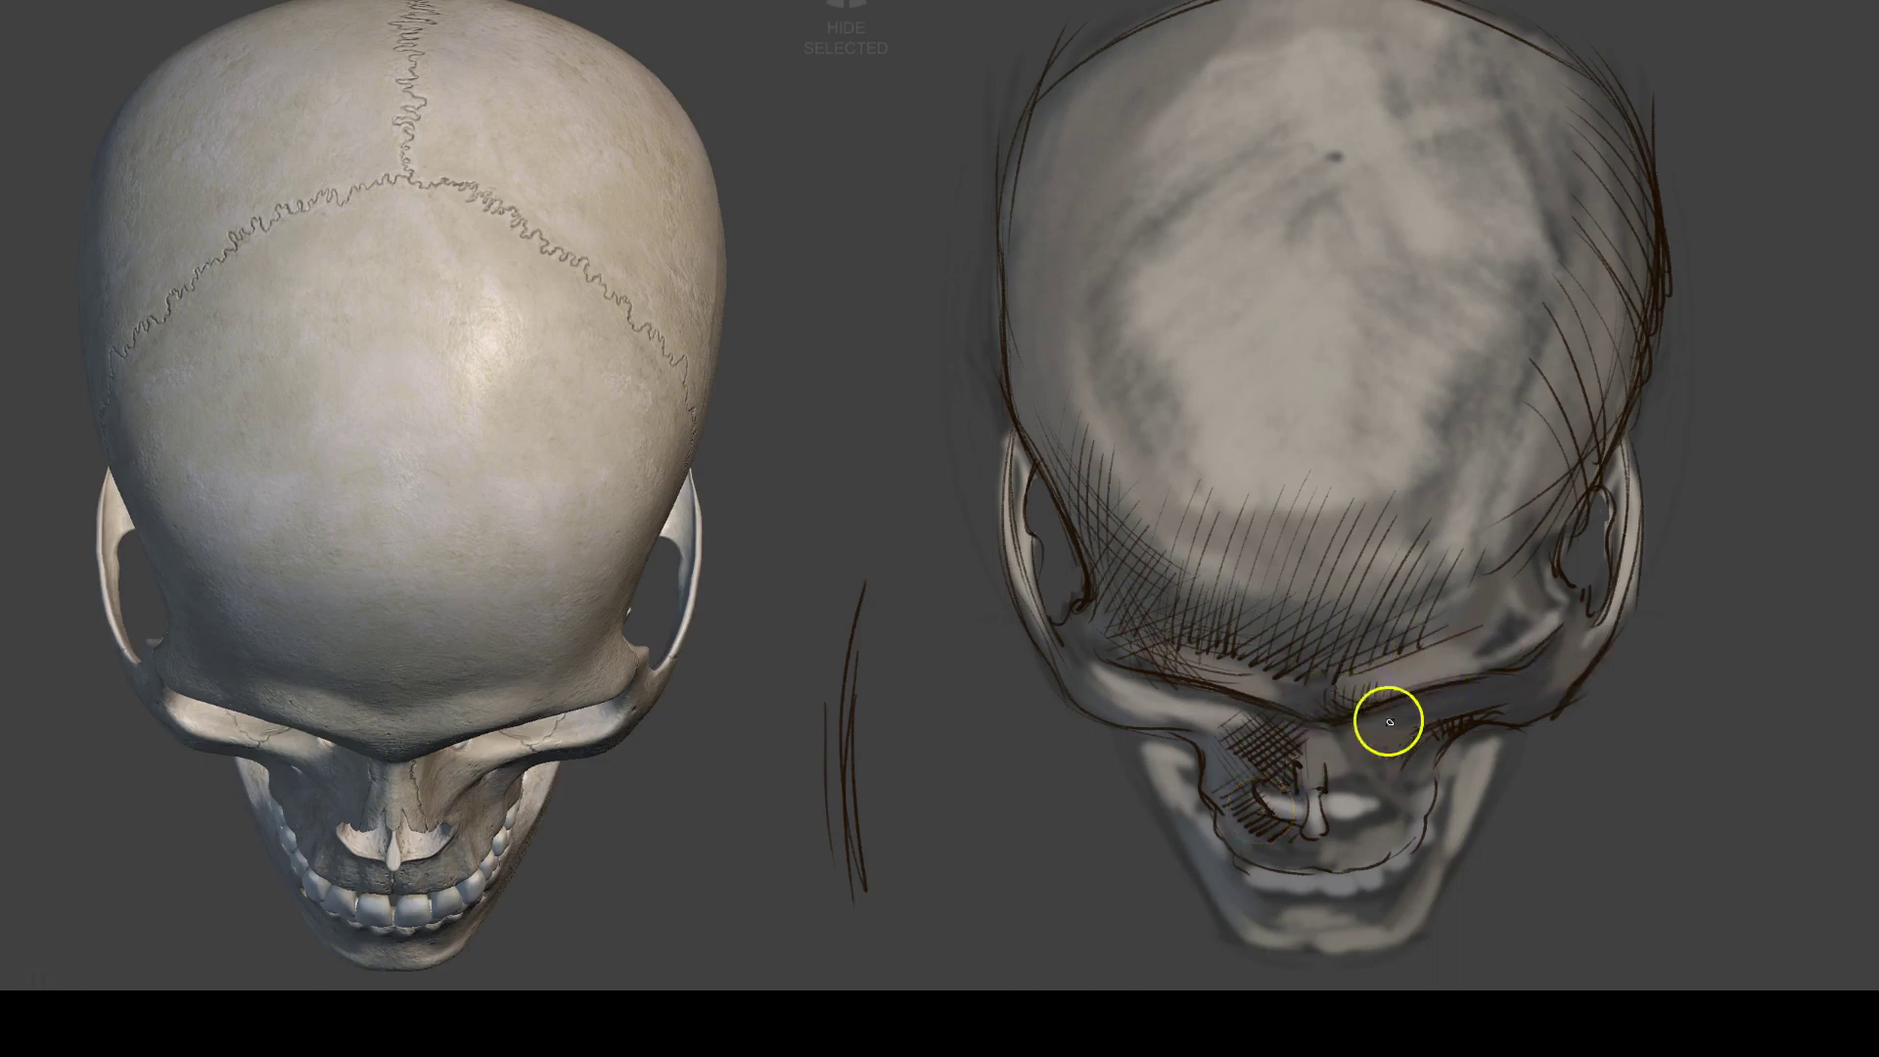
pyautogui.moveTo(1334, 789); pyautogui.dragTo(1391, 704)
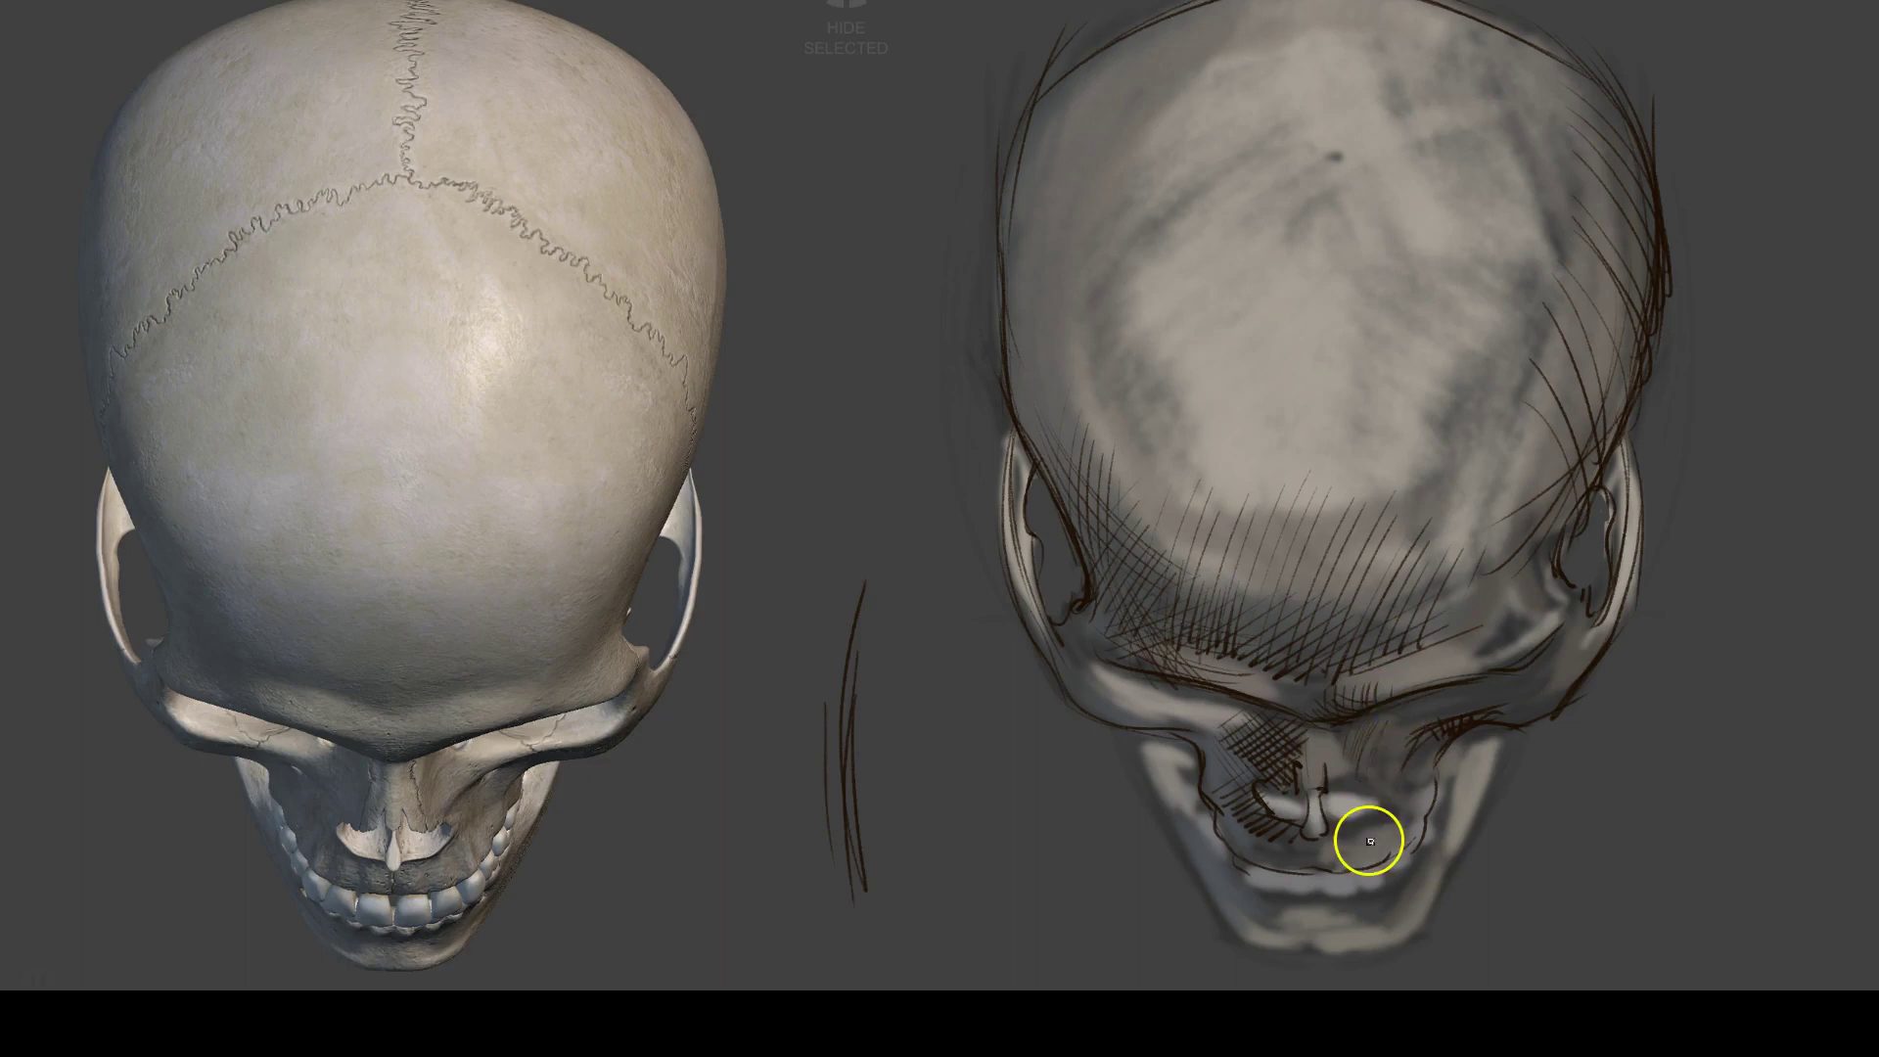
pyautogui.moveTo(1391, 788); pyautogui.dragTo(1352, 744)
pyautogui.click(1411, 763)
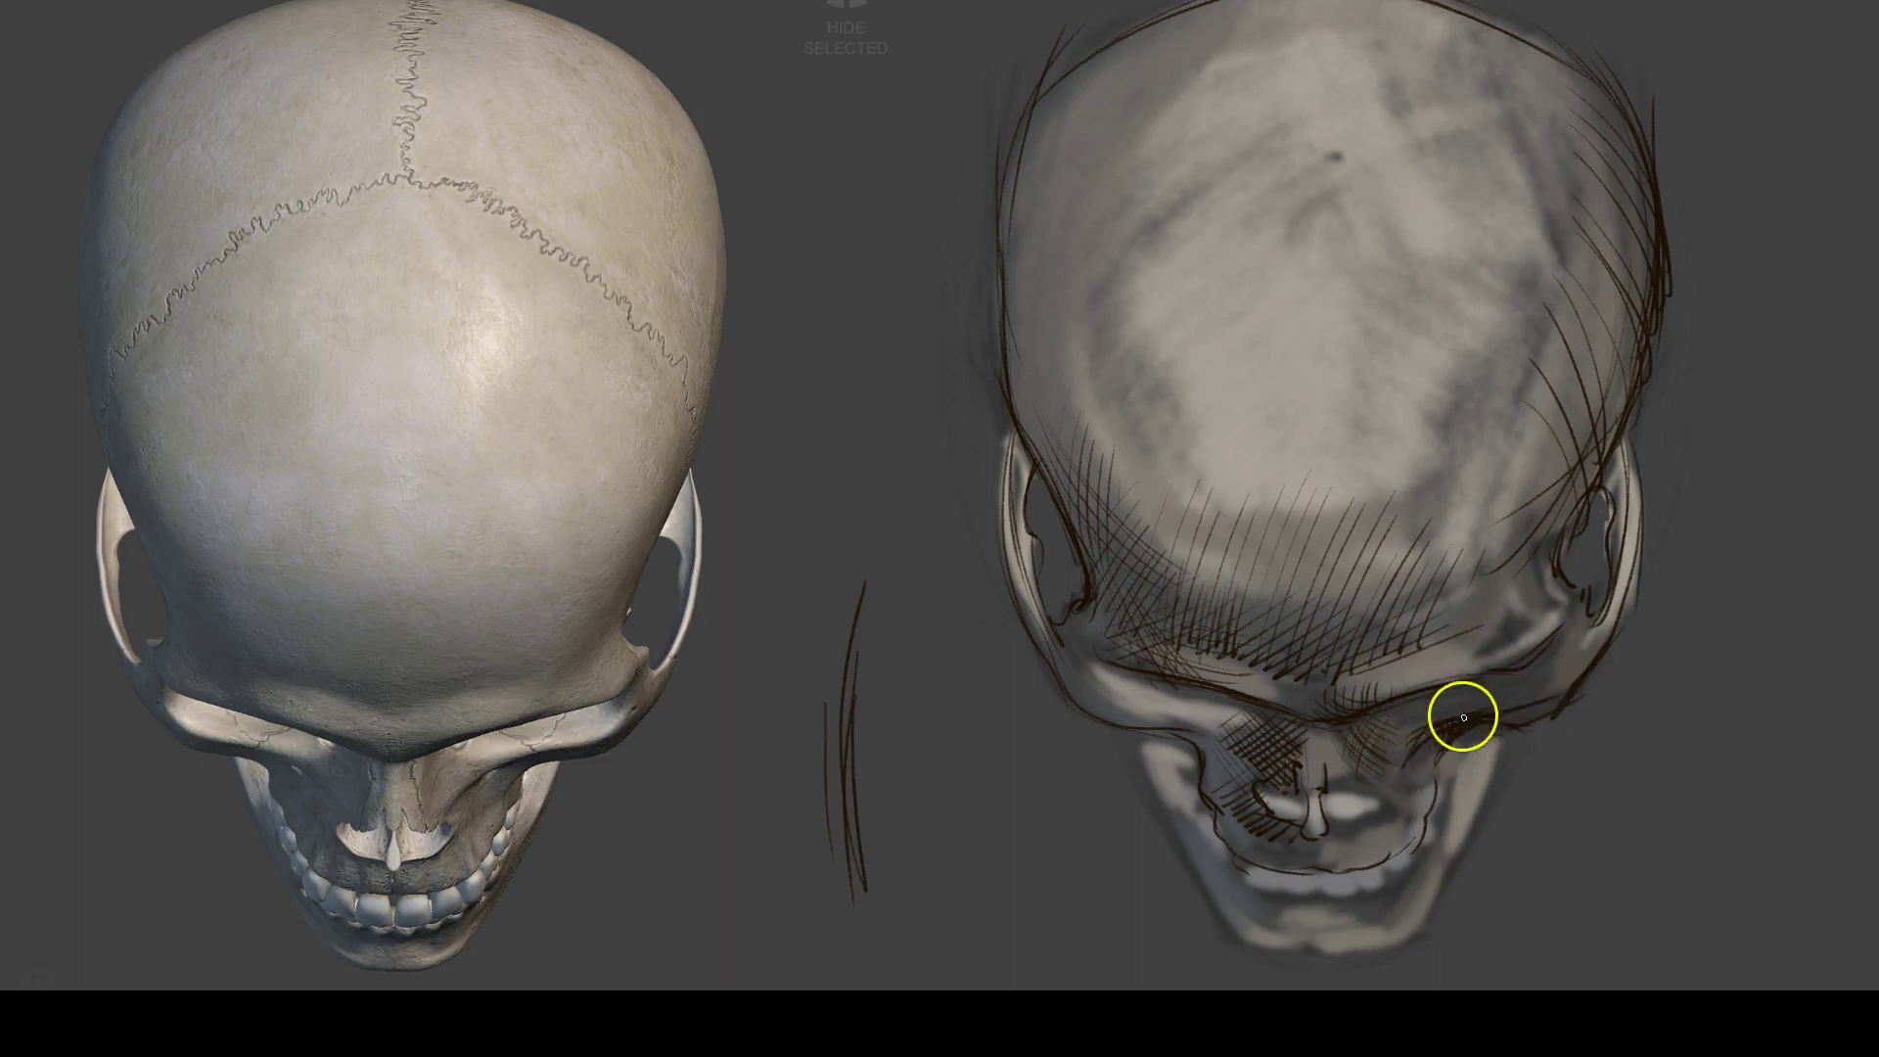
pyautogui.moveTo(1586, 630)
pyautogui.mouseDown()
pyautogui.moveTo(1483, 721)
pyautogui.moveTo(1533, 681)
pyautogui.moveTo(1570, 697)
pyautogui.moveTo(1566, 655)
pyautogui.moveTo(1555, 720)
pyautogui.mouseUp()
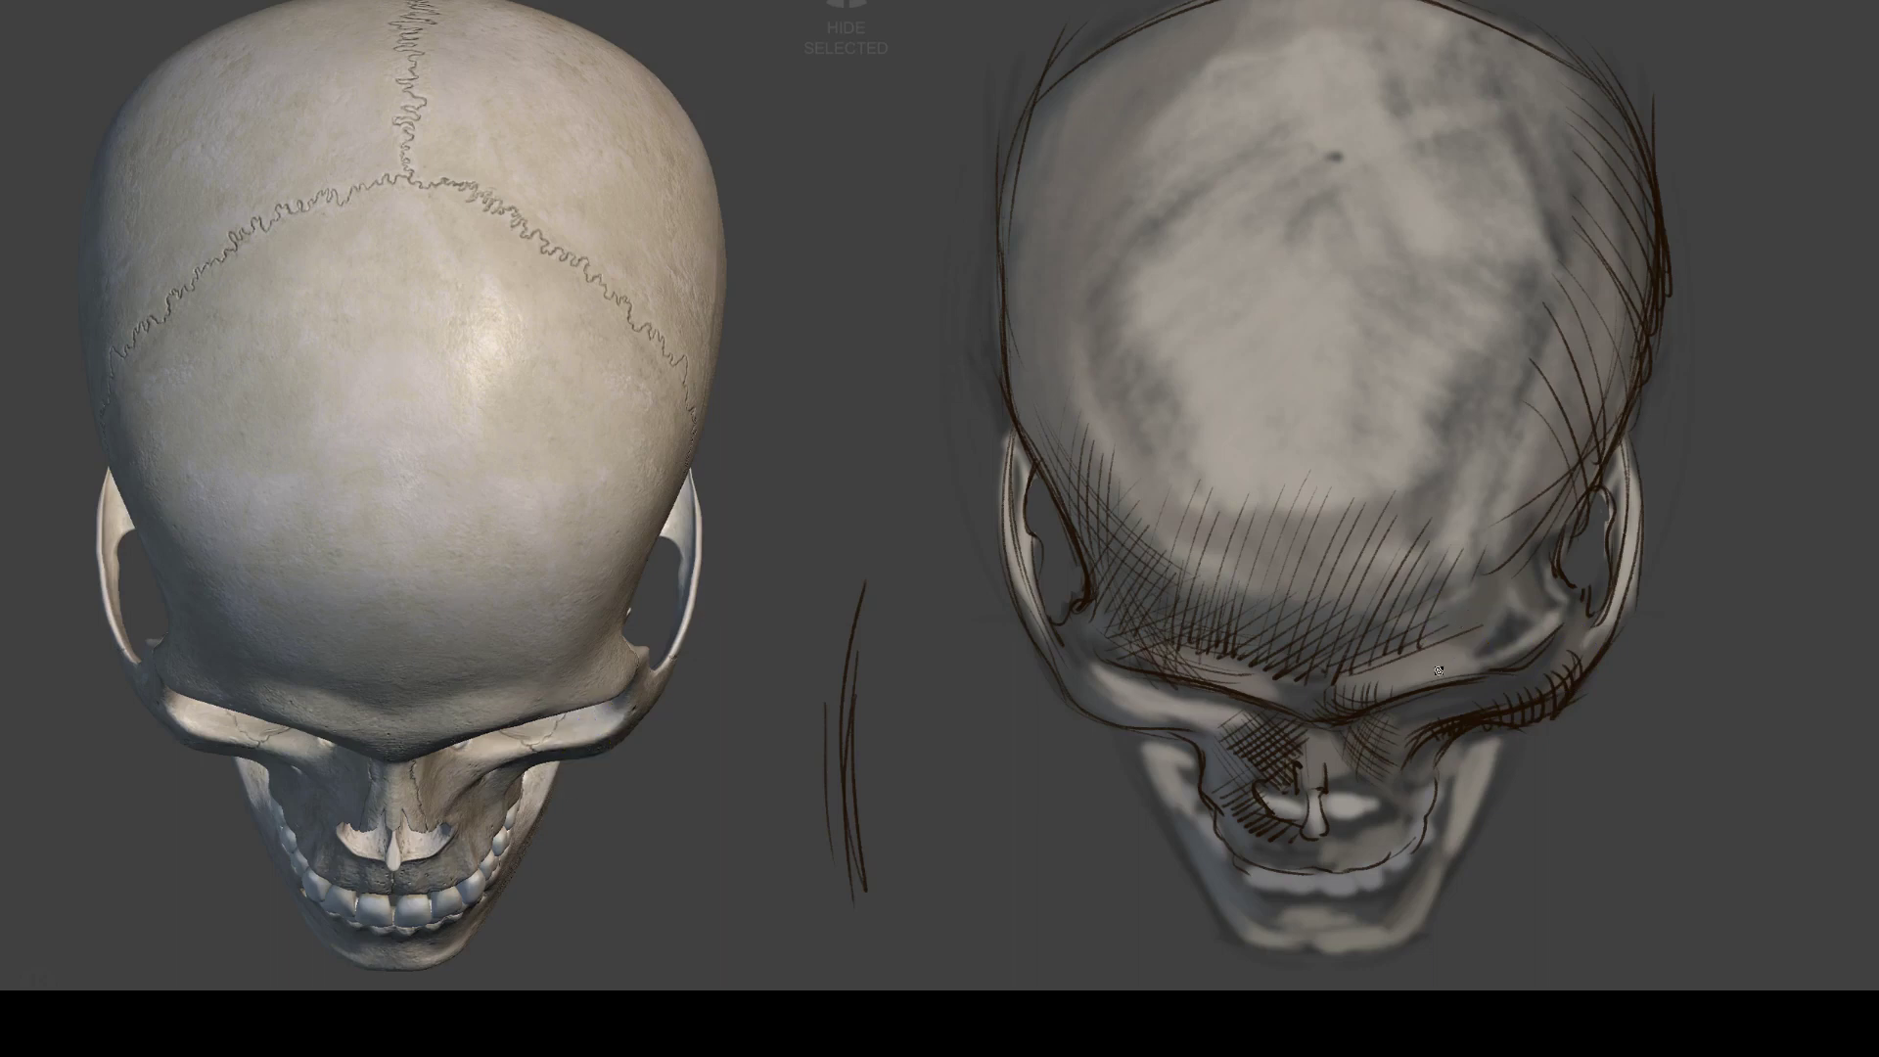
# Paint white highlights along the right brow, outer right orbit rim and left brow rim
pyautogui.moveTo(1511, 686); pyautogui.dragTo(1417, 707)
pyautogui.moveTo(1567, 640)
pyautogui.mouseDown()
pyautogui.moveTo(1389, 692)
pyautogui.moveTo(1389, 726)
pyautogui.moveTo(1473, 685)
pyautogui.mouseUp()
pyautogui.moveTo(1392, 725)
pyautogui.mouseDown()
pyautogui.moveTo(1489, 679)
pyautogui.moveTo(1540, 684)
pyautogui.moveTo(1461, 714)
pyautogui.moveTo(1537, 680)
pyautogui.moveTo(1503, 697)
pyautogui.moveTo(1528, 697)
pyautogui.moveTo(1448, 714)
pyautogui.moveTo(1557, 633)
pyautogui.moveTo(1455, 696)
pyautogui.moveTo(1503, 671)
pyautogui.moveTo(1500, 691)
pyautogui.moveTo(1527, 692)
pyautogui.mouseUp()
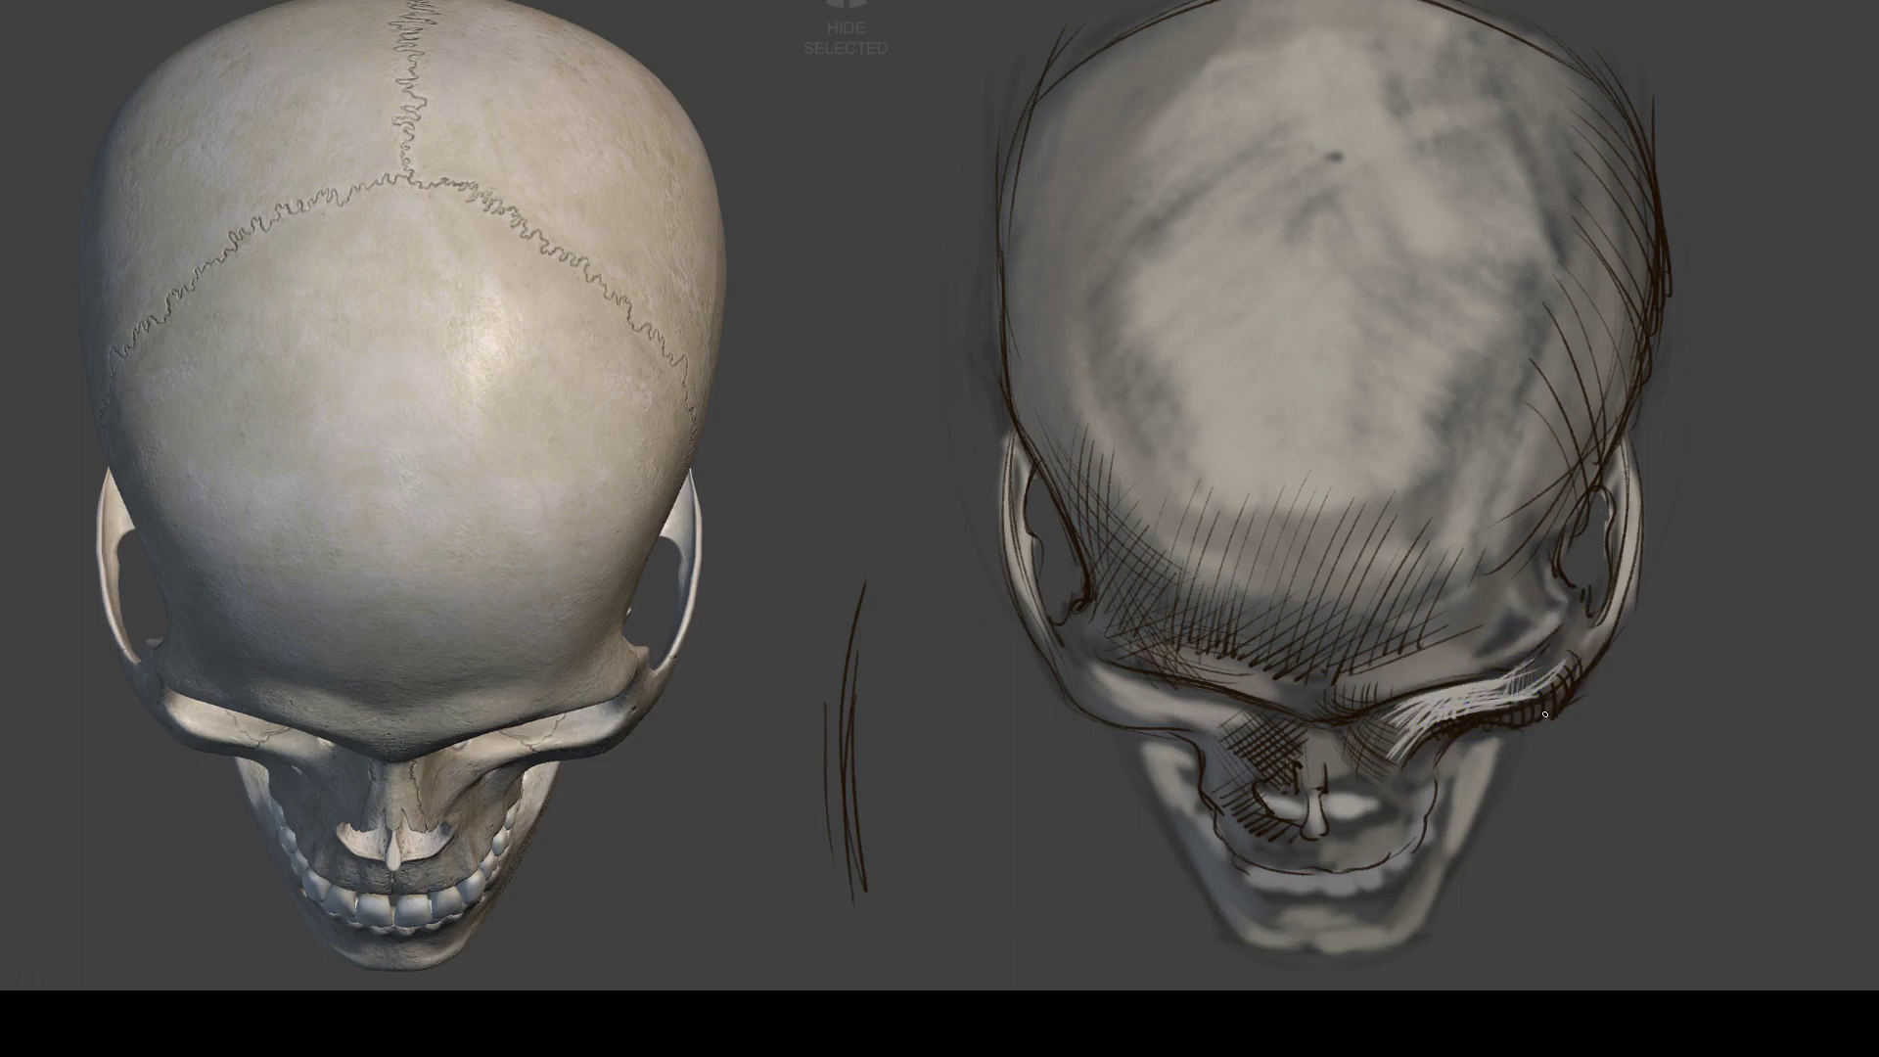
pyautogui.moveTo(1555, 577)
pyautogui.mouseDown()
pyautogui.moveTo(1606, 656)
pyautogui.moveTo(1507, 701)
pyautogui.mouseUp()
pyautogui.moveTo(1091, 677)
pyautogui.mouseDown()
pyautogui.moveTo(1121, 710)
pyautogui.moveTo(1107, 659)
pyautogui.moveTo(1245, 720)
pyautogui.moveTo(1107, 662)
pyautogui.moveTo(1192, 685)
pyautogui.mouseUp()
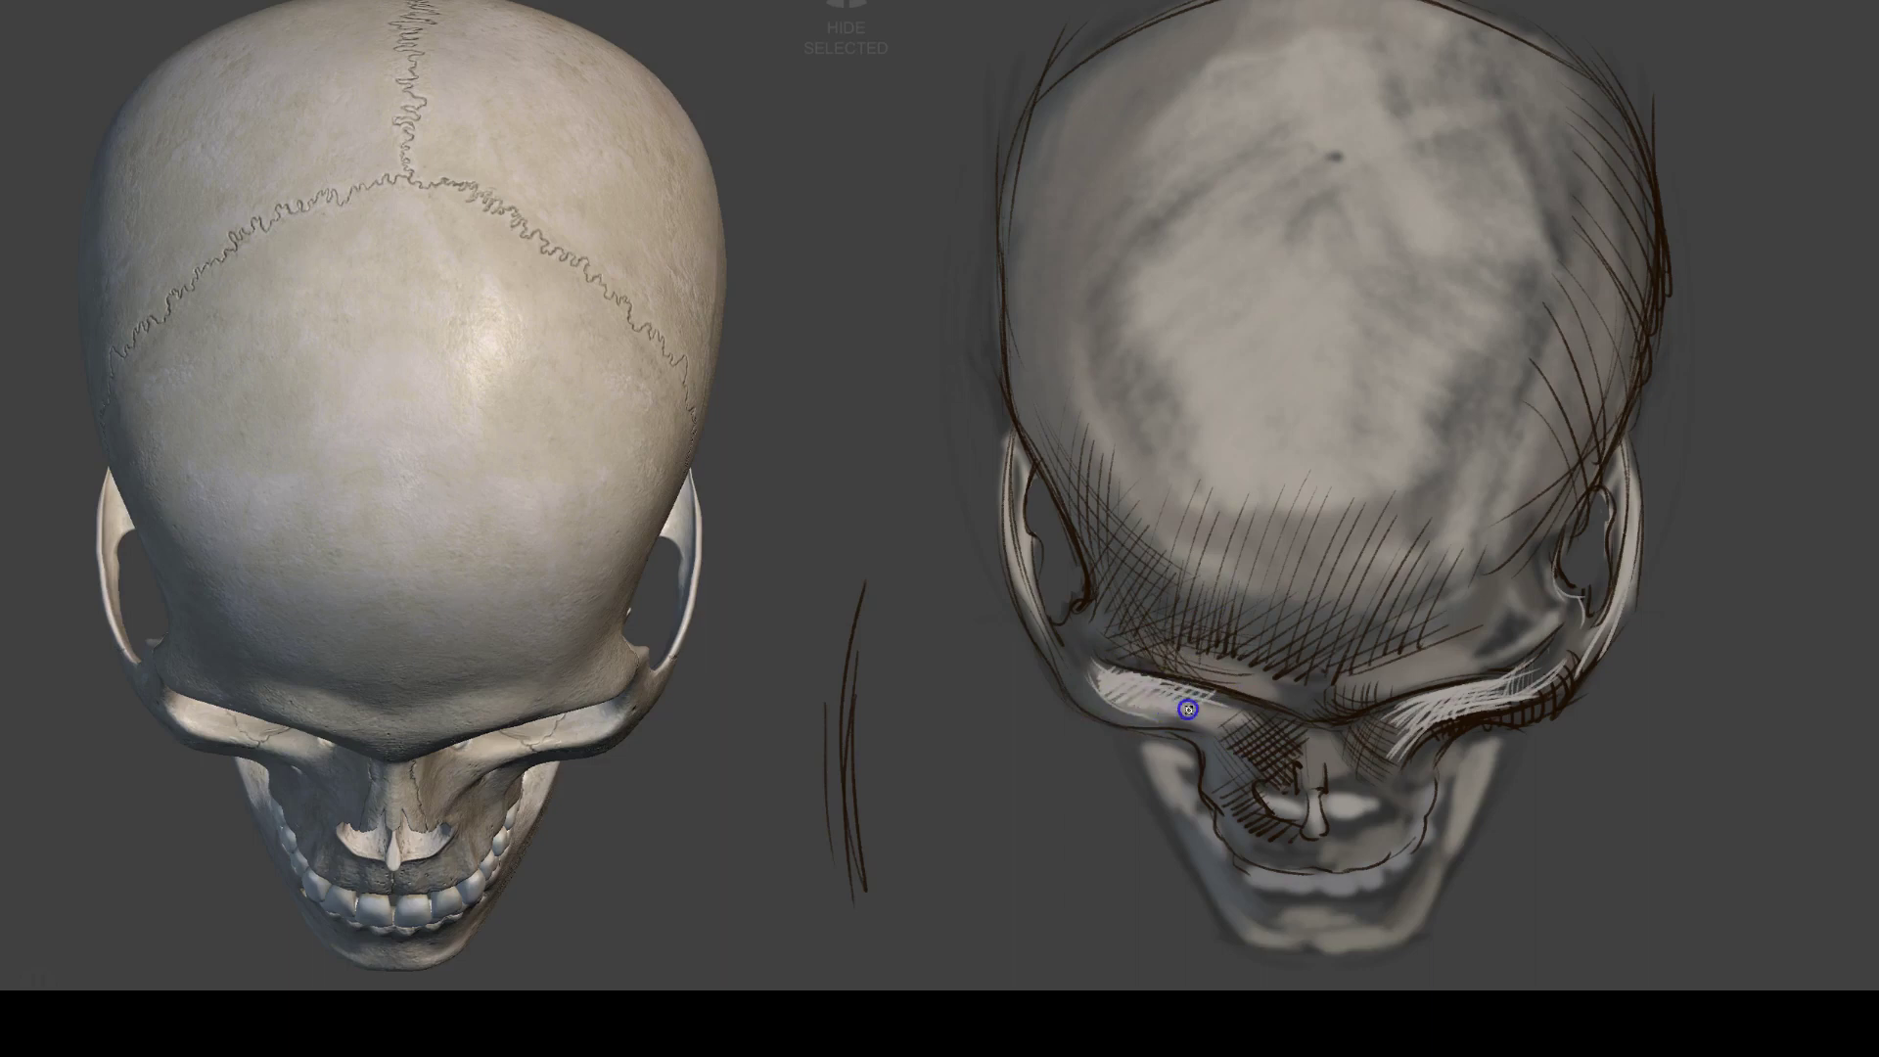
# Rework the shading around the nose and teeth, then adjust volume and return to Photoshop
pyautogui.moveTo(1266, 806)
pyautogui.mouseDown()
pyautogui.moveTo(1334, 721)
pyautogui.moveTo(1309, 763)
pyautogui.mouseUp()
pyautogui.moveTo(1313, 838)
pyautogui.mouseDown()
pyautogui.moveTo(1335, 735)
pyautogui.moveTo(1315, 798)
pyautogui.moveTo(1373, 798)
pyautogui.moveTo(1322, 803)
pyautogui.mouseUp()
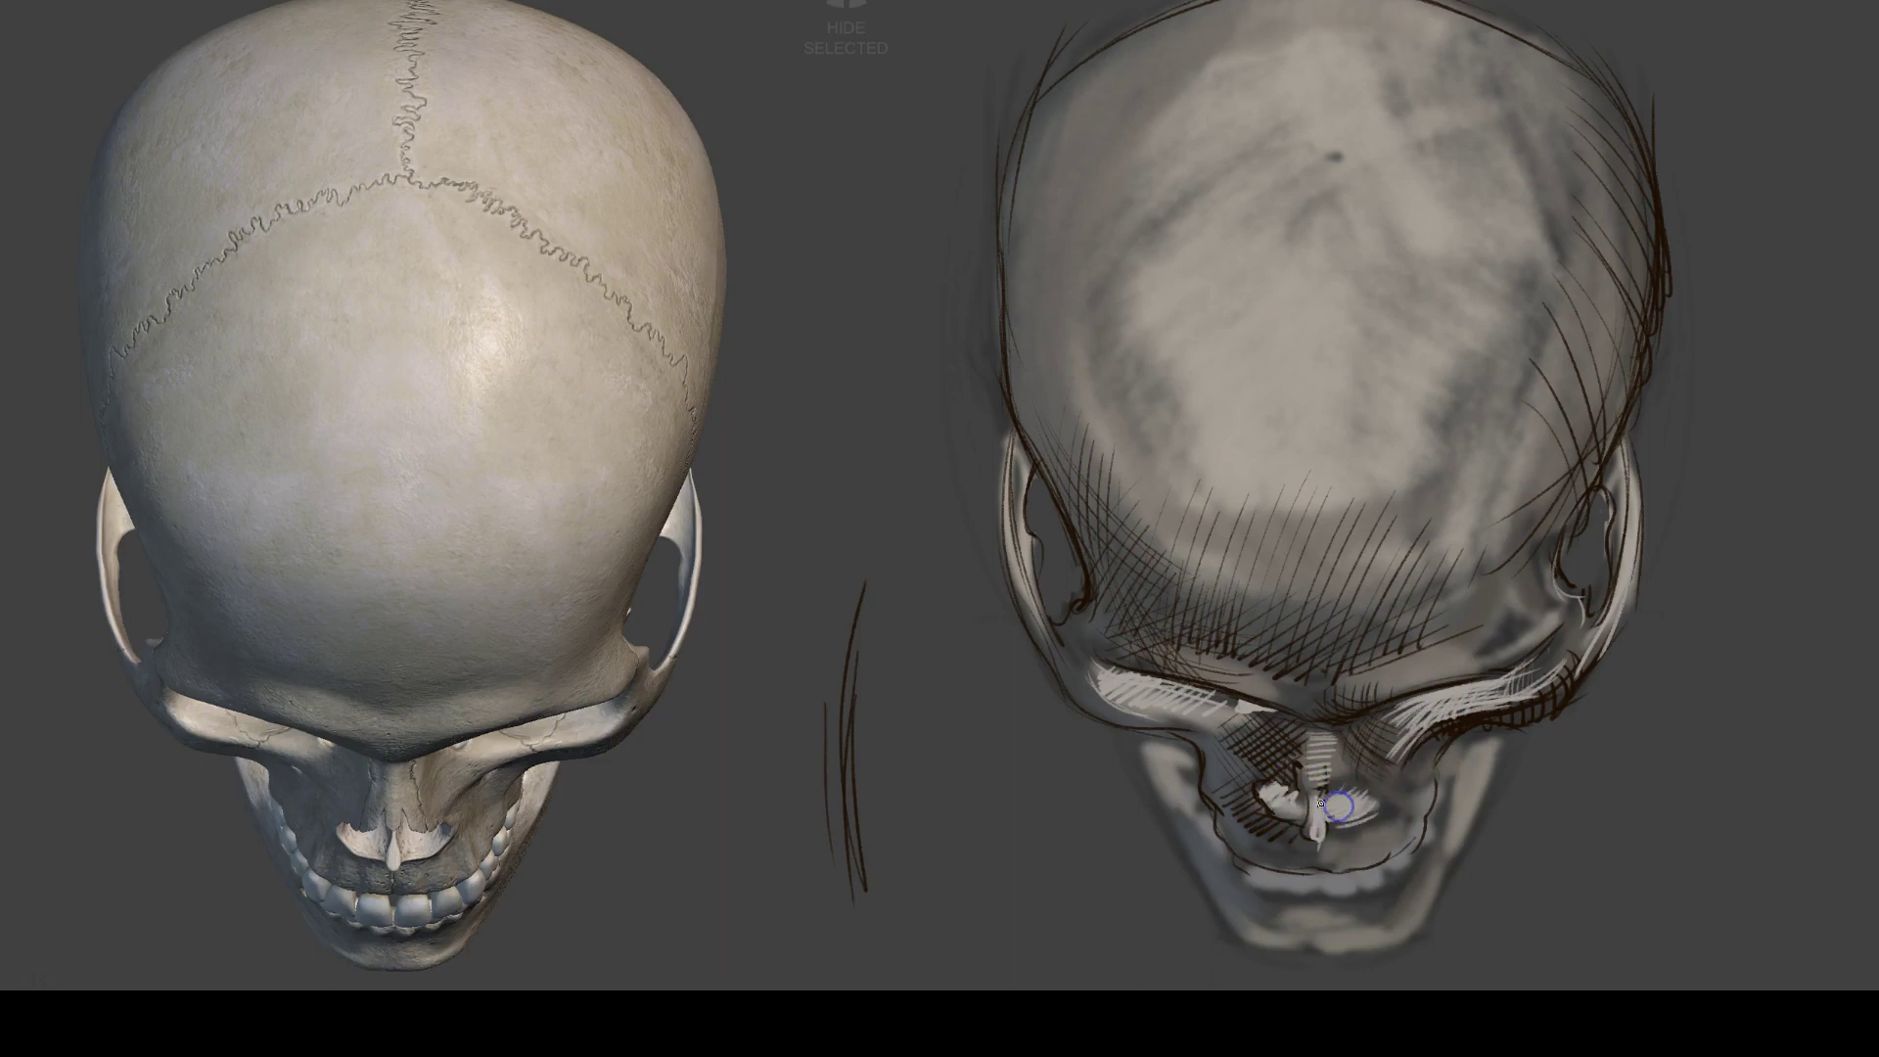
pyautogui.moveTo(1333, 893); pyautogui.dragTo(1354, 878)
pyautogui.moveTo(1384, 886); pyautogui.dragTo(1421, 847)
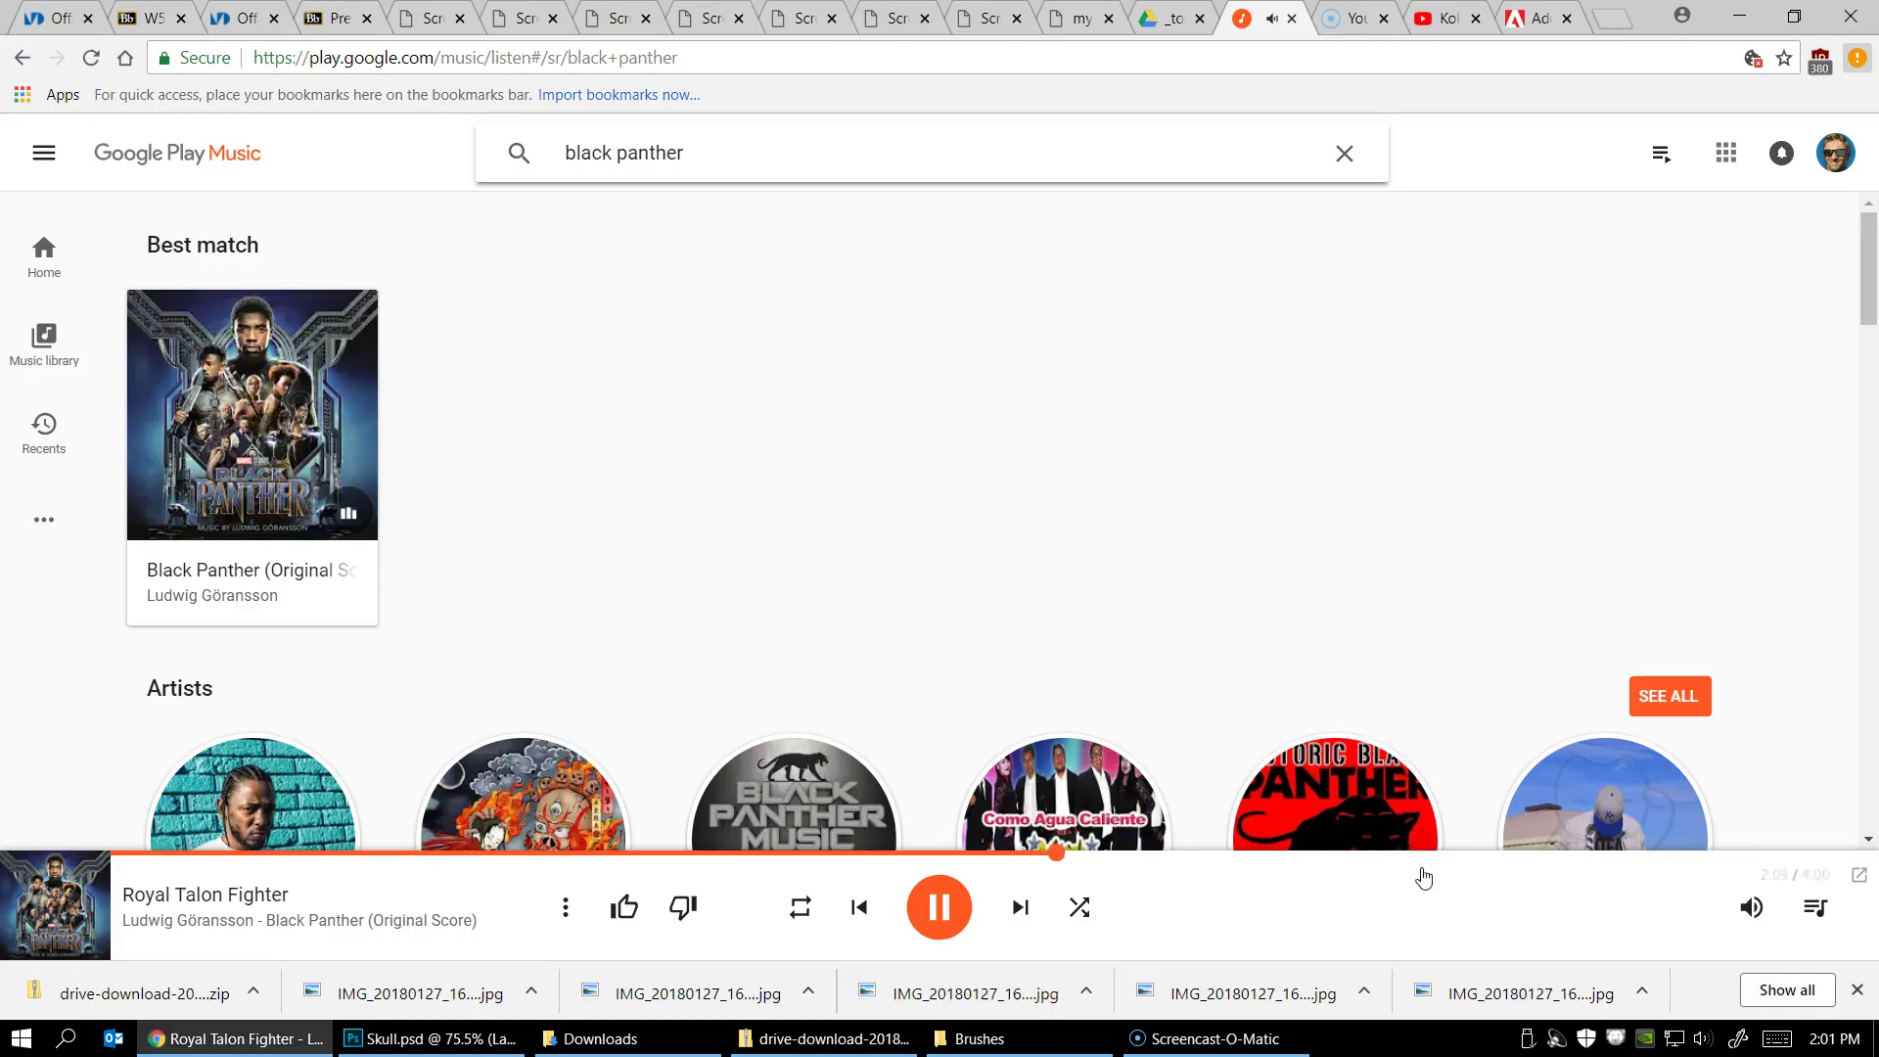
pyautogui.click(1703, 1036)
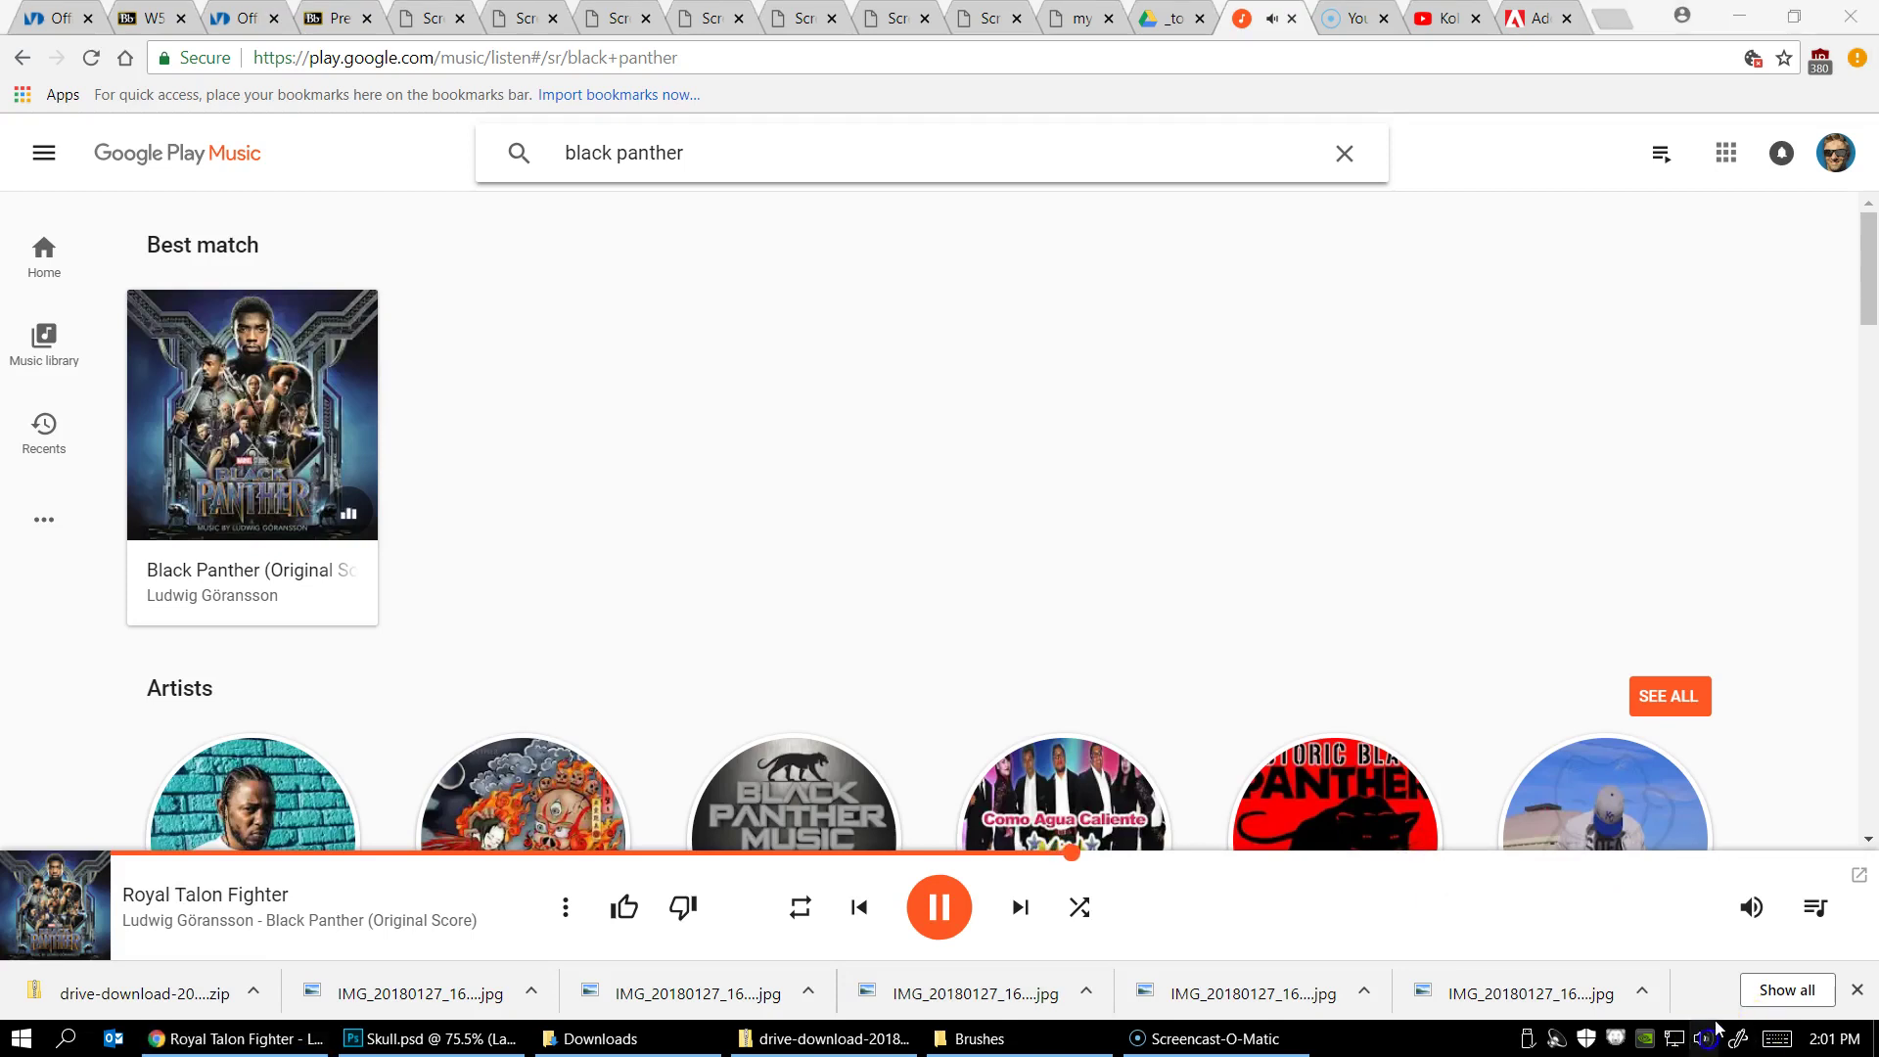
pyautogui.hotkey('alt', 'Tab')
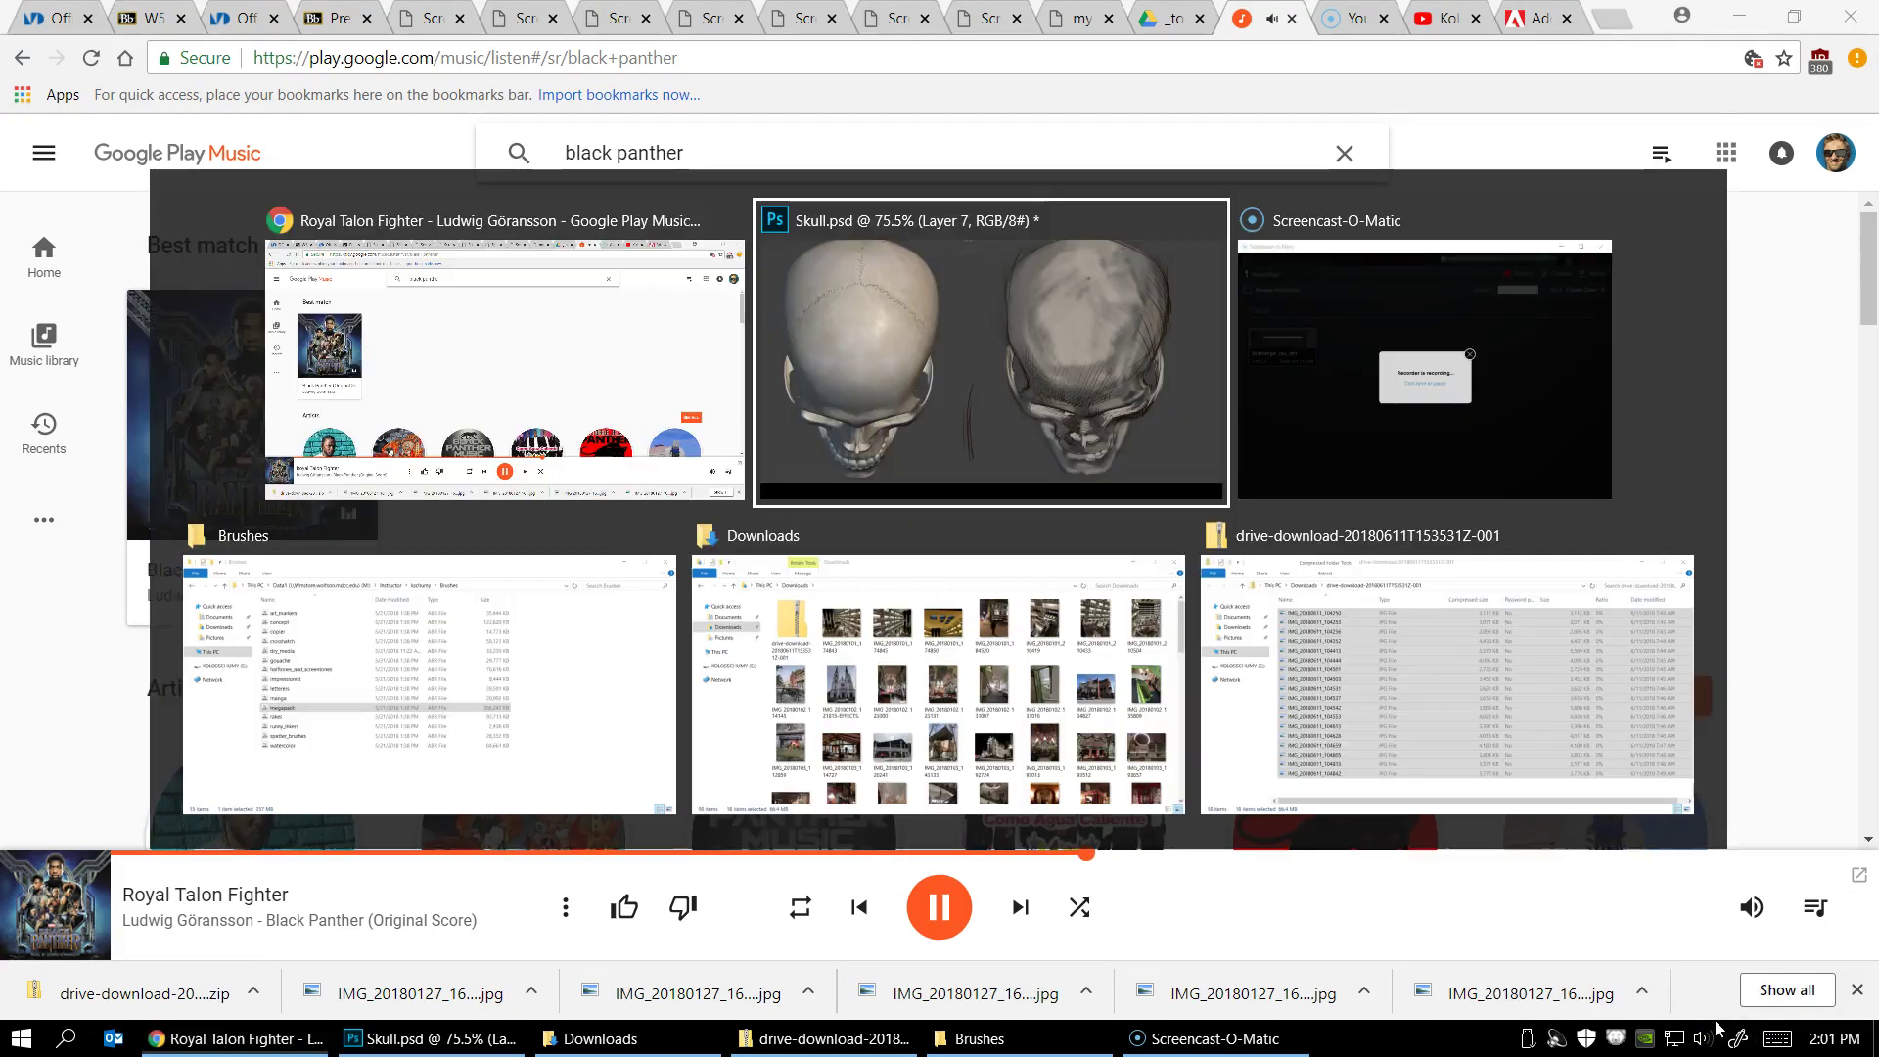
pyautogui.hotkey('alt', 'Tab')
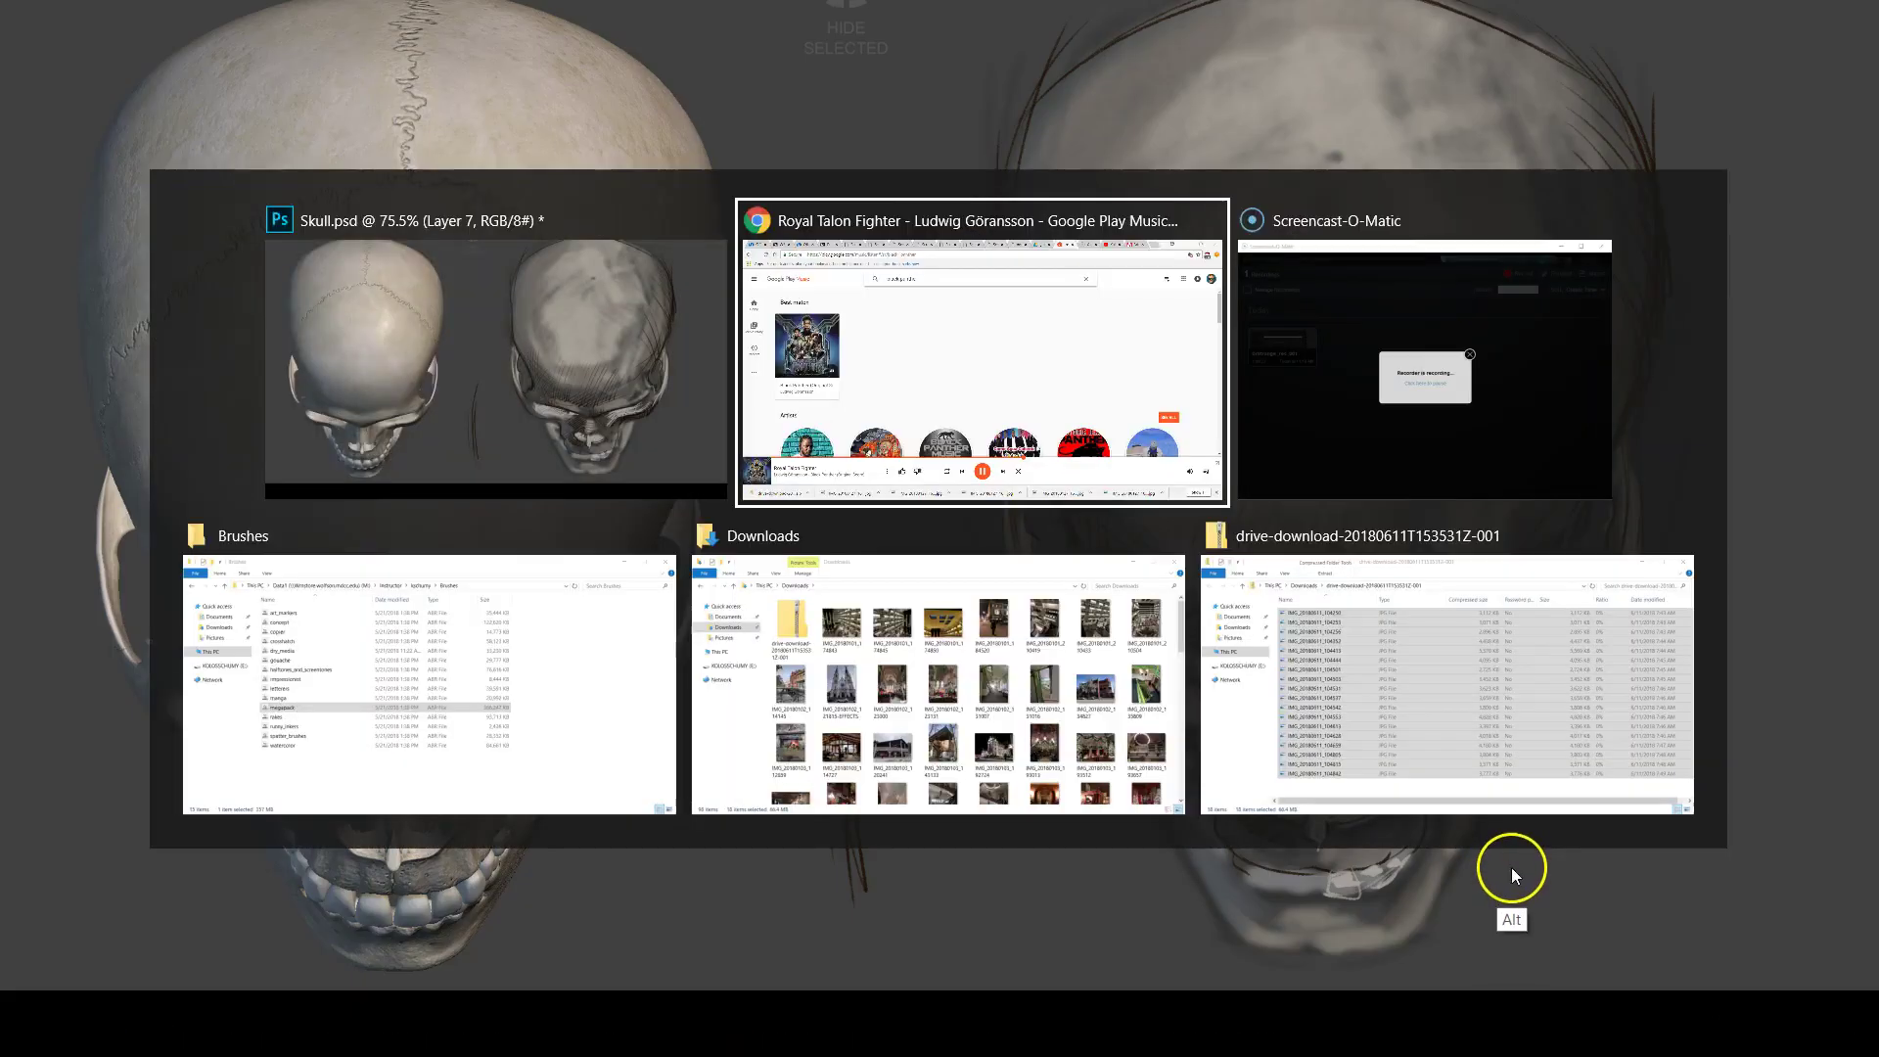
# Hatch around the lower teeth, along the cheekbone and the lower-left jaw
pyautogui.moveTo(1397, 875); pyautogui.dragTo(1402, 844)
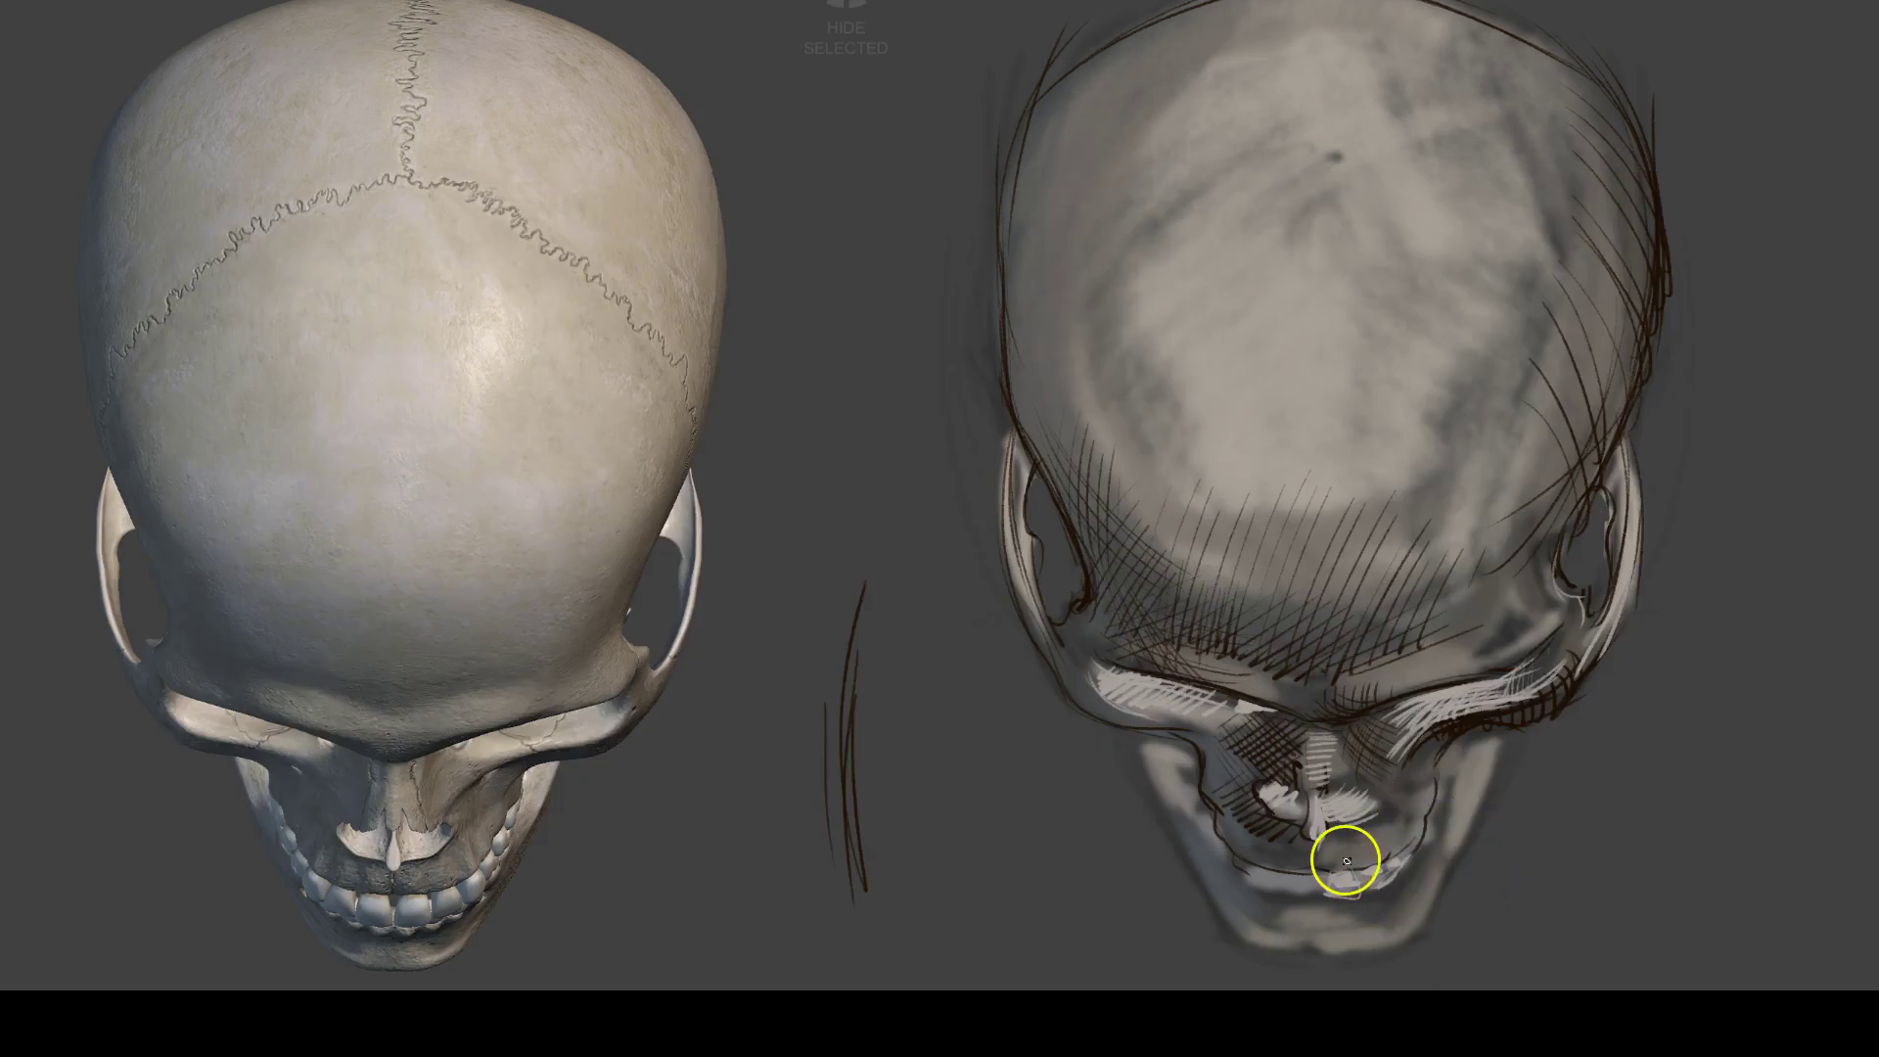
pyautogui.moveTo(1449, 780)
pyautogui.mouseDown()
pyautogui.moveTo(1477, 743)
pyautogui.moveTo(1442, 844)
pyautogui.mouseUp()
pyautogui.moveTo(1488, 744)
pyautogui.mouseDown()
pyautogui.moveTo(1494, 792)
pyautogui.moveTo(1505, 749)
pyautogui.mouseUp()
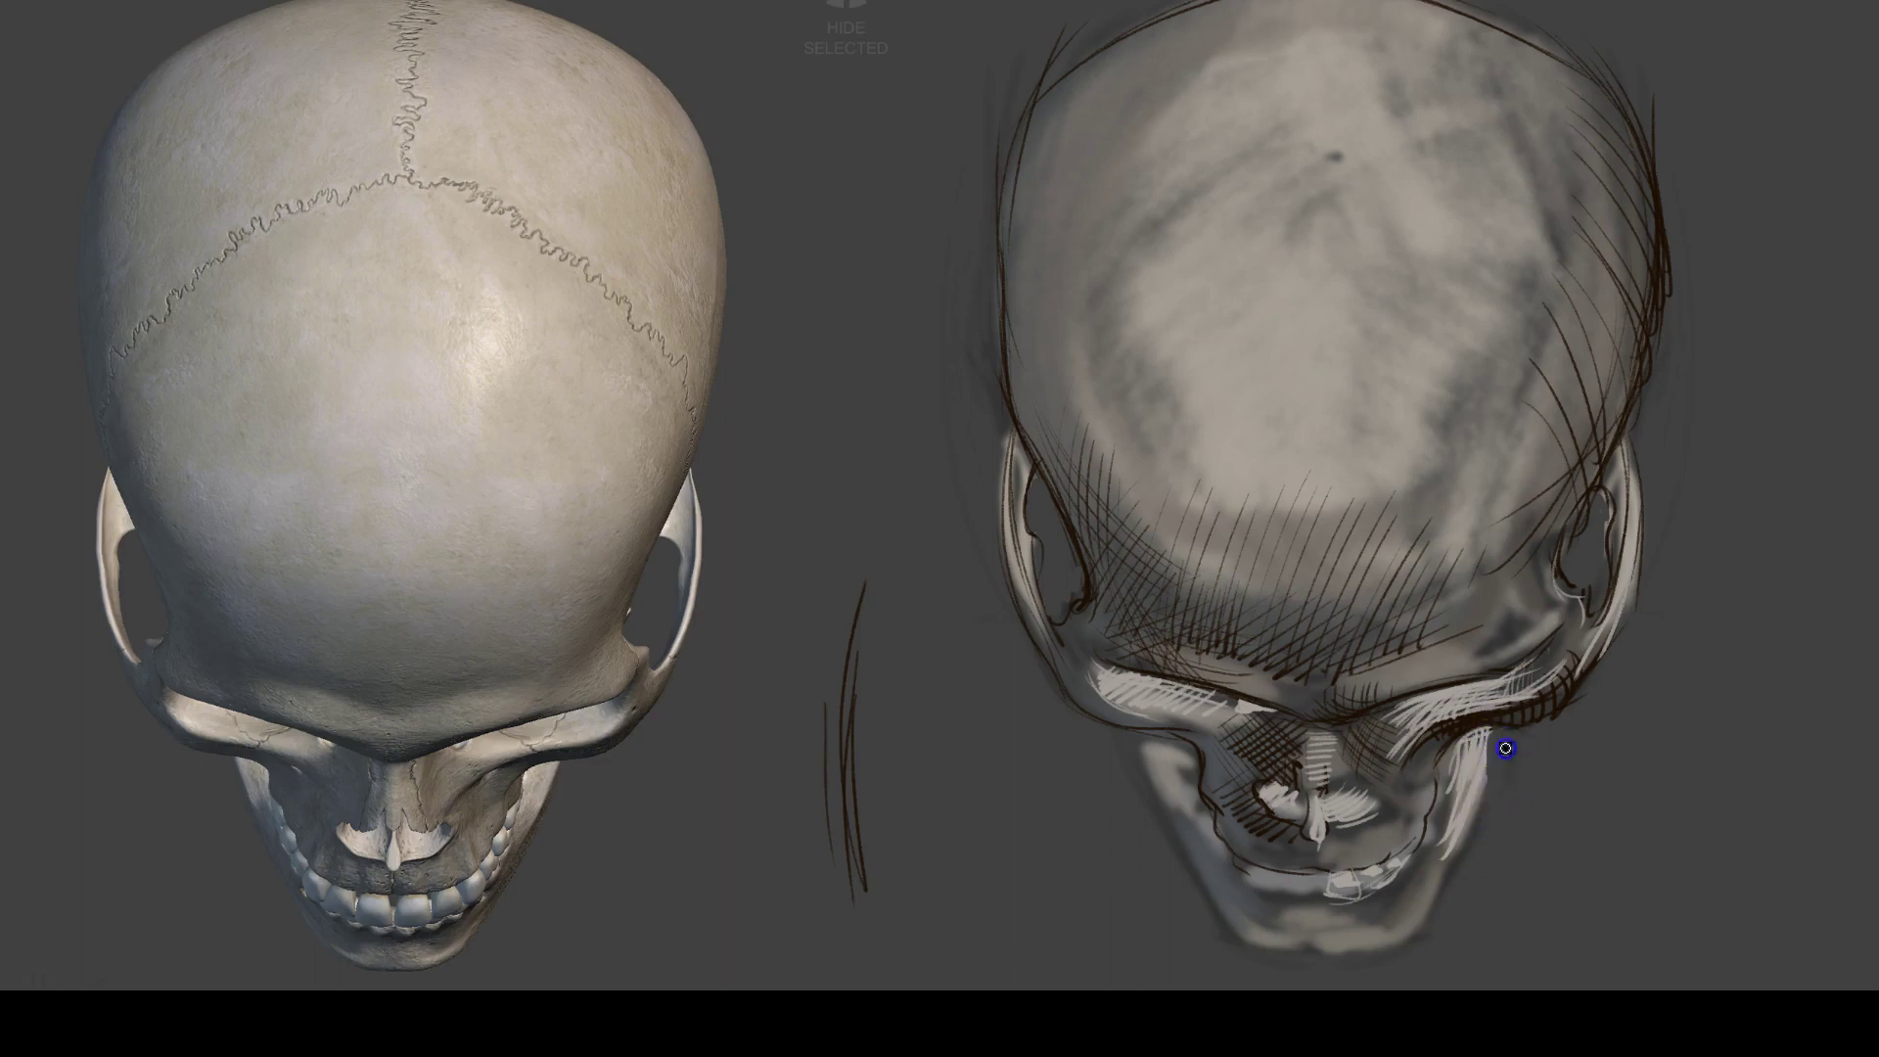
pyautogui.moveTo(1112, 735)
pyautogui.mouseDown()
pyautogui.moveTo(1141, 783)
pyautogui.moveTo(1145, 747)
pyautogui.moveTo(1201, 771)
pyautogui.moveTo(1162, 721)
pyautogui.moveTo(1162, 776)
pyautogui.moveTo(1215, 821)
pyautogui.mouseUp()
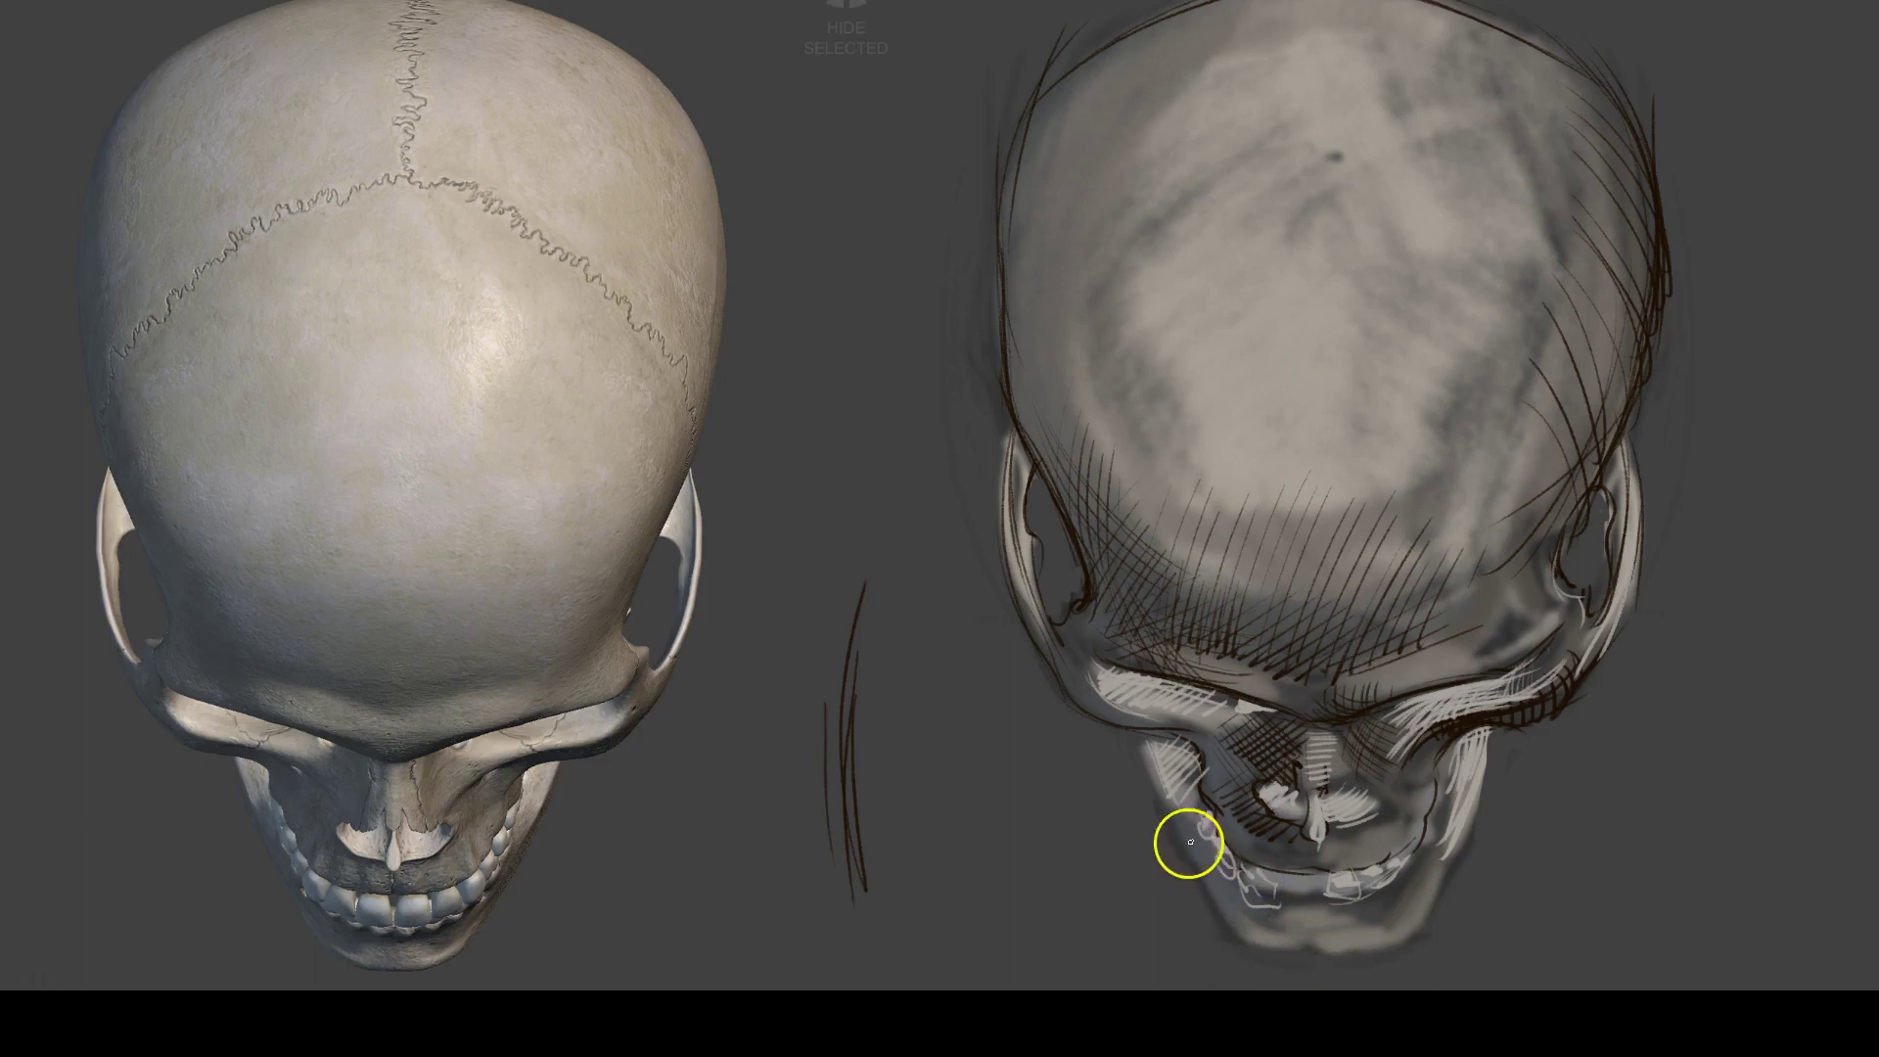
# Paint white tooth and jaw outlines and darken the shading below the right eye socket
pyautogui.moveTo(1190, 842)
pyautogui.mouseDown()
pyautogui.moveTo(1259, 902)
pyautogui.moveTo(1230, 910)
pyautogui.moveTo(1412, 930)
pyautogui.mouseUp()
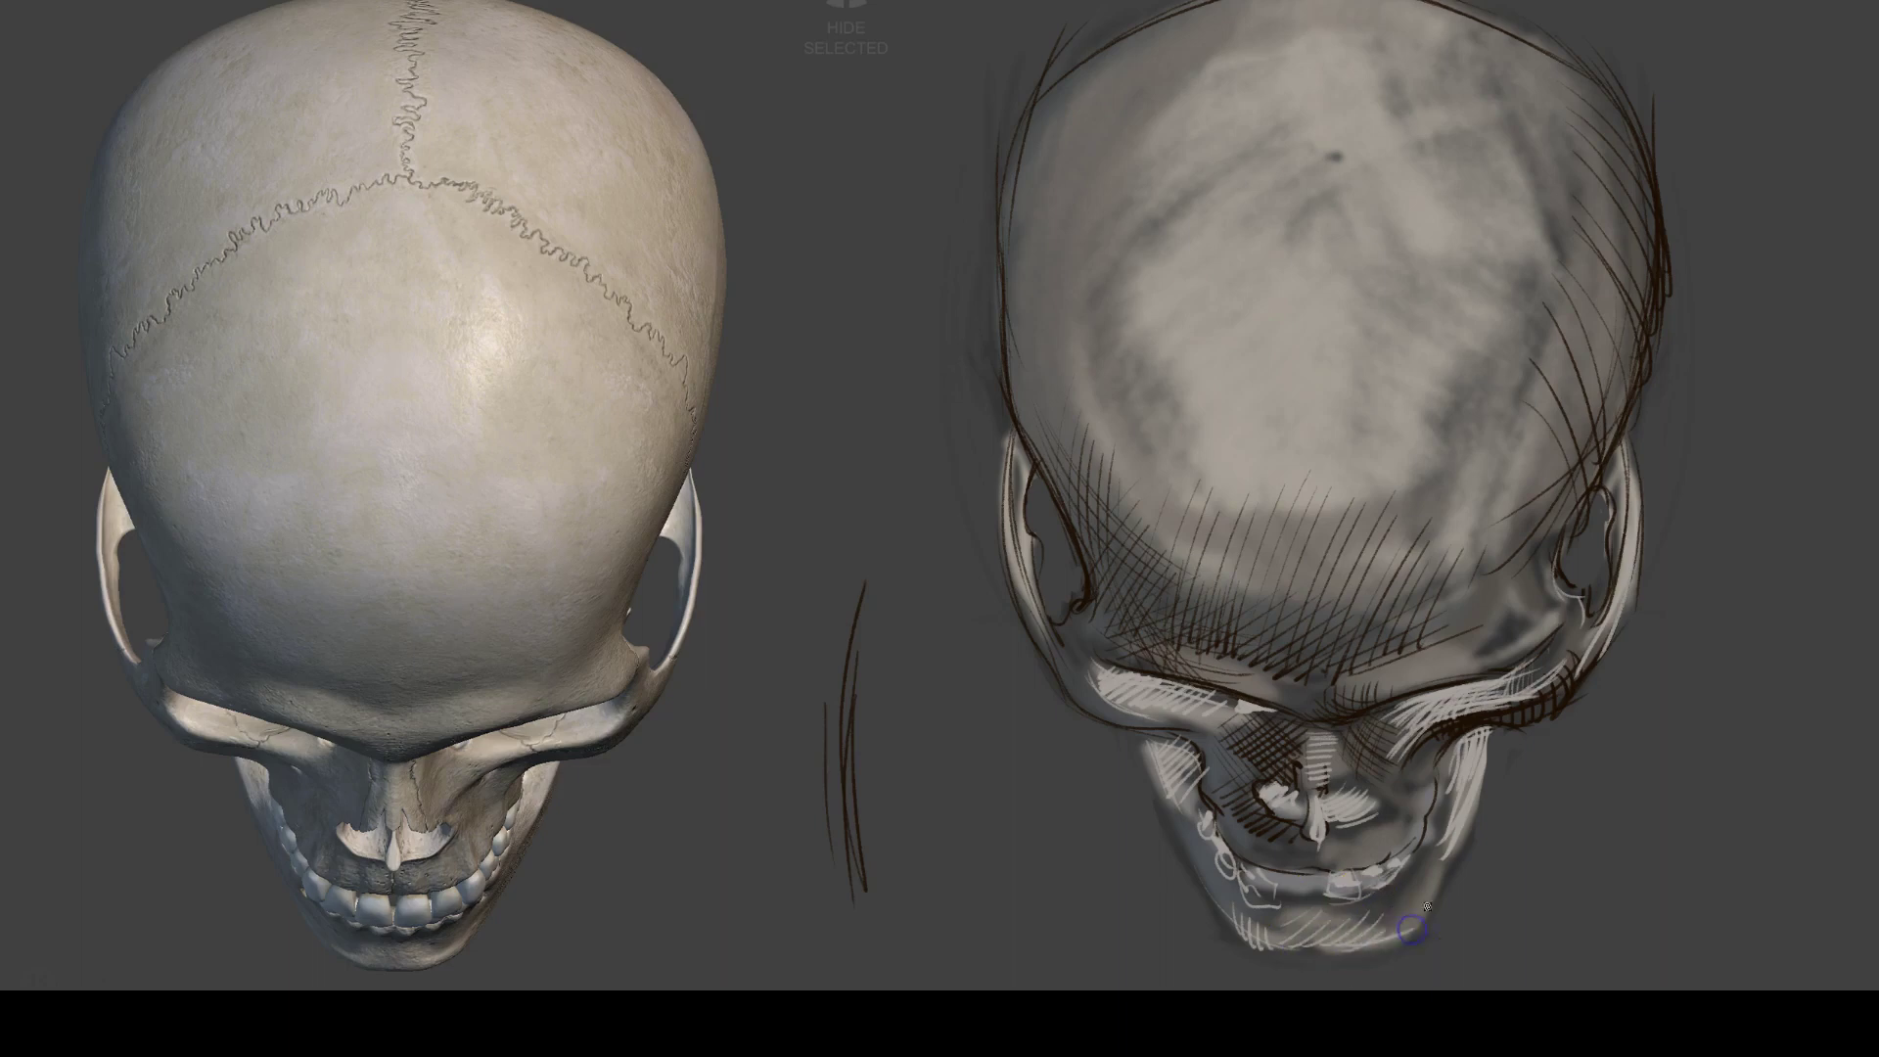
pyautogui.moveTo(1439, 852)
pyautogui.mouseDown()
pyautogui.moveTo(1410, 923)
pyautogui.moveTo(1435, 839)
pyautogui.mouseUp()
pyautogui.moveTo(1376, 756)
pyautogui.mouseDown()
pyautogui.moveTo(1371, 793)
pyautogui.moveTo(1418, 831)
pyautogui.mouseUp()
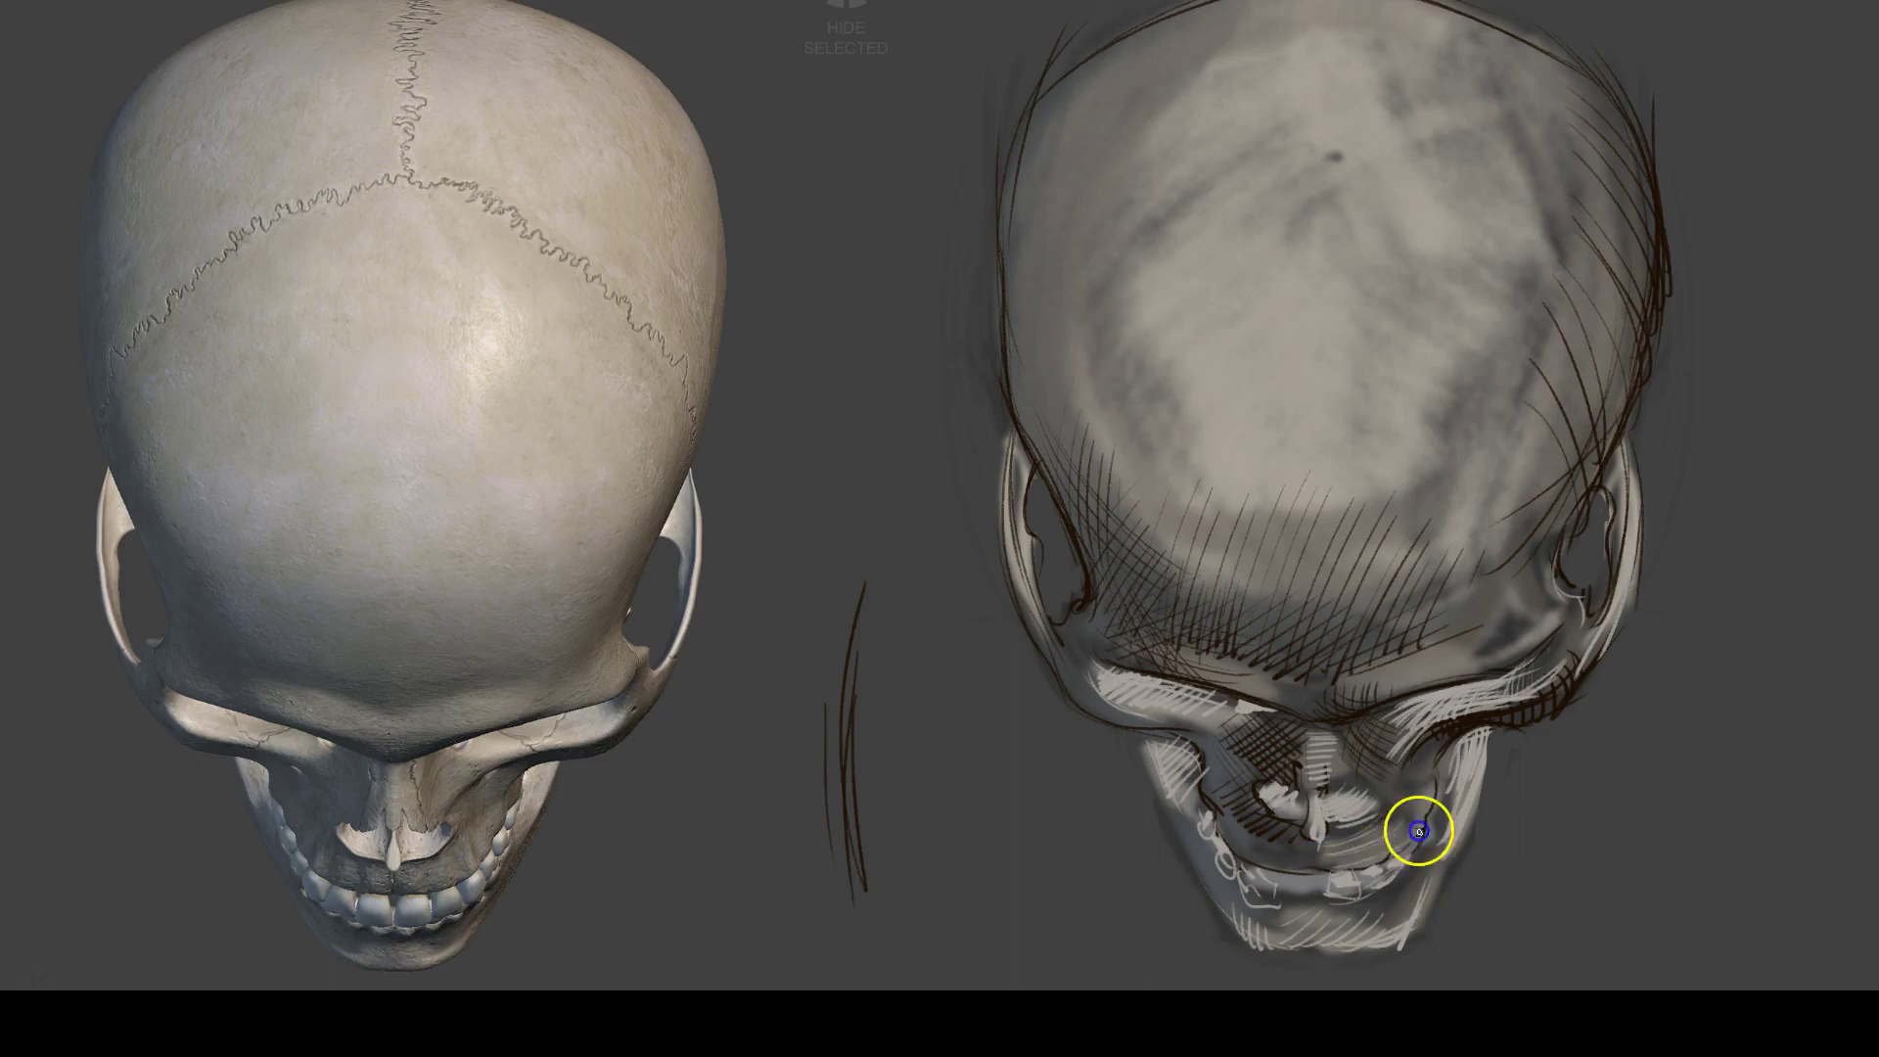
pyautogui.moveTo(1301, 837)
pyautogui.mouseDown()
pyautogui.moveTo(1396, 828)
pyautogui.moveTo(1334, 885)
pyautogui.moveTo(1308, 872)
pyautogui.moveTo(1346, 890)
pyautogui.moveTo(1308, 897)
pyautogui.mouseUp()
pyautogui.moveTo(1286, 887); pyautogui.dragTo(1349, 897)
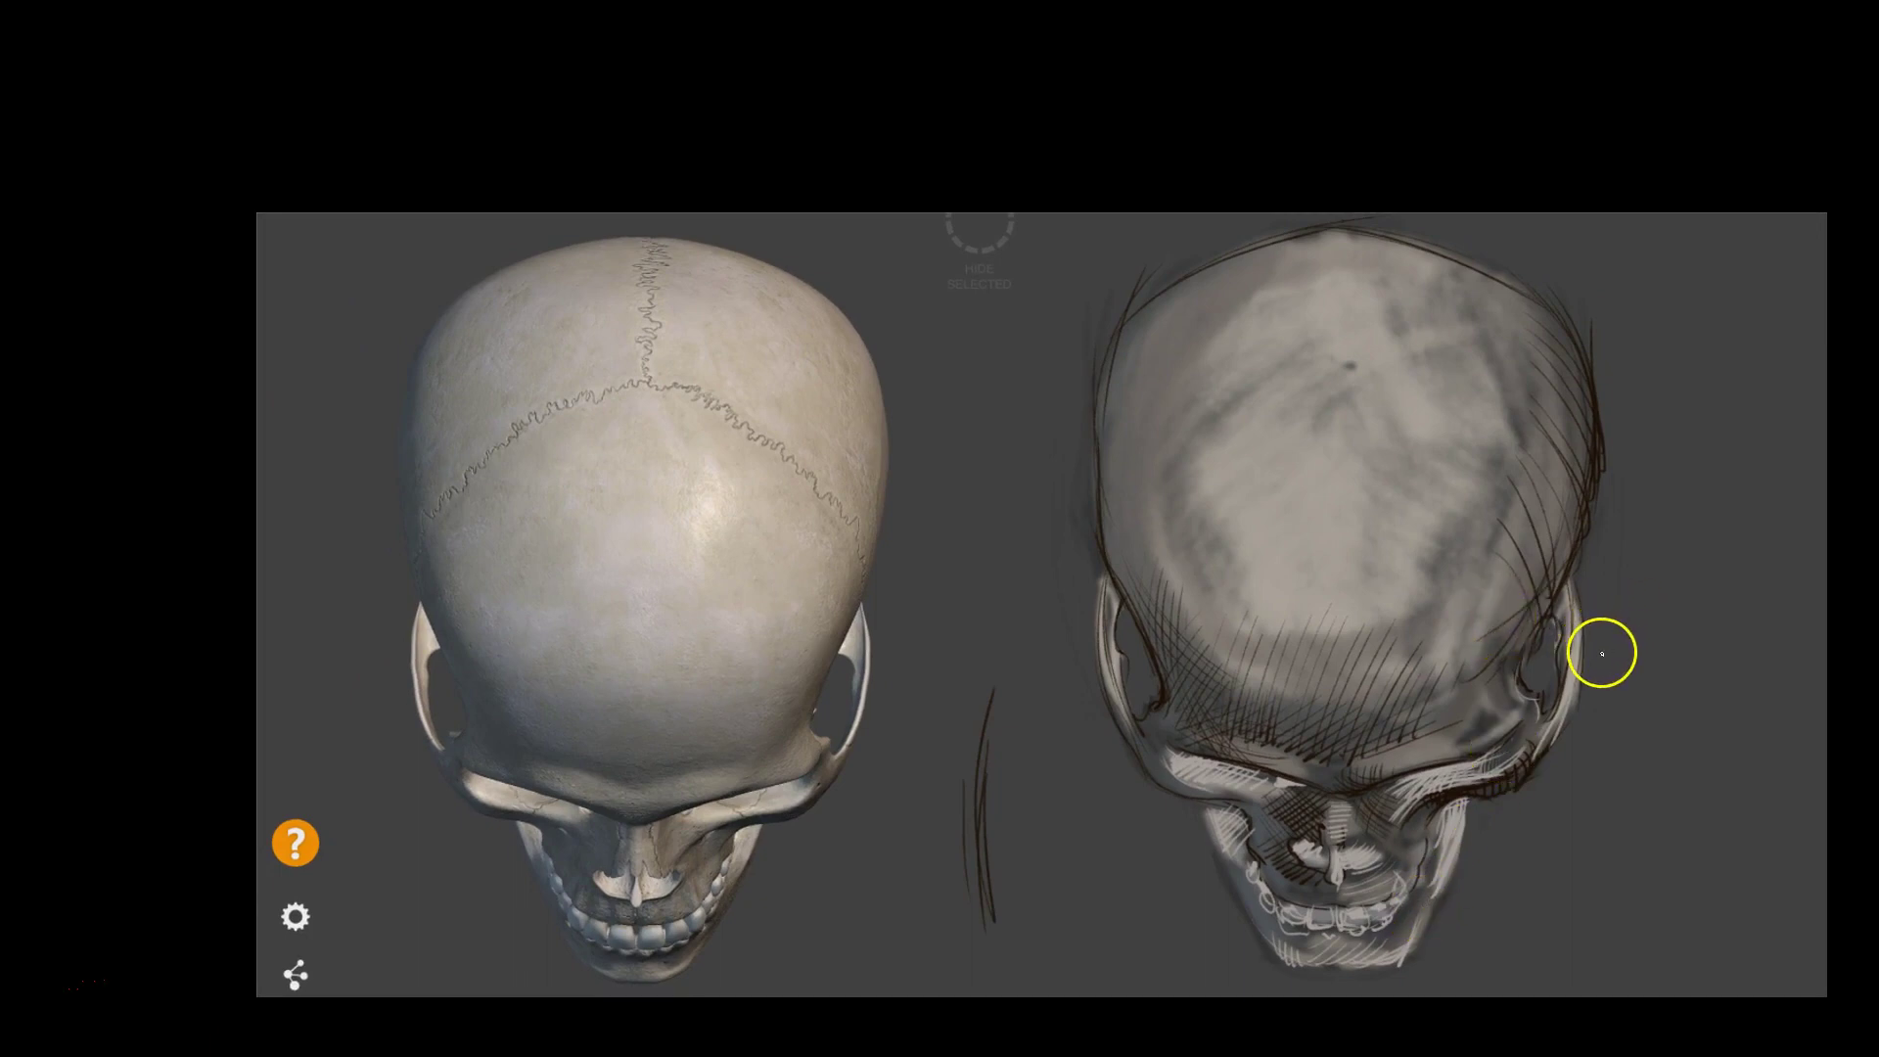
# Select small cranium patches and shift them right and across the upper cranium to even the tone
pyautogui.click(1272, 501)
pyautogui.click(1267, 512)
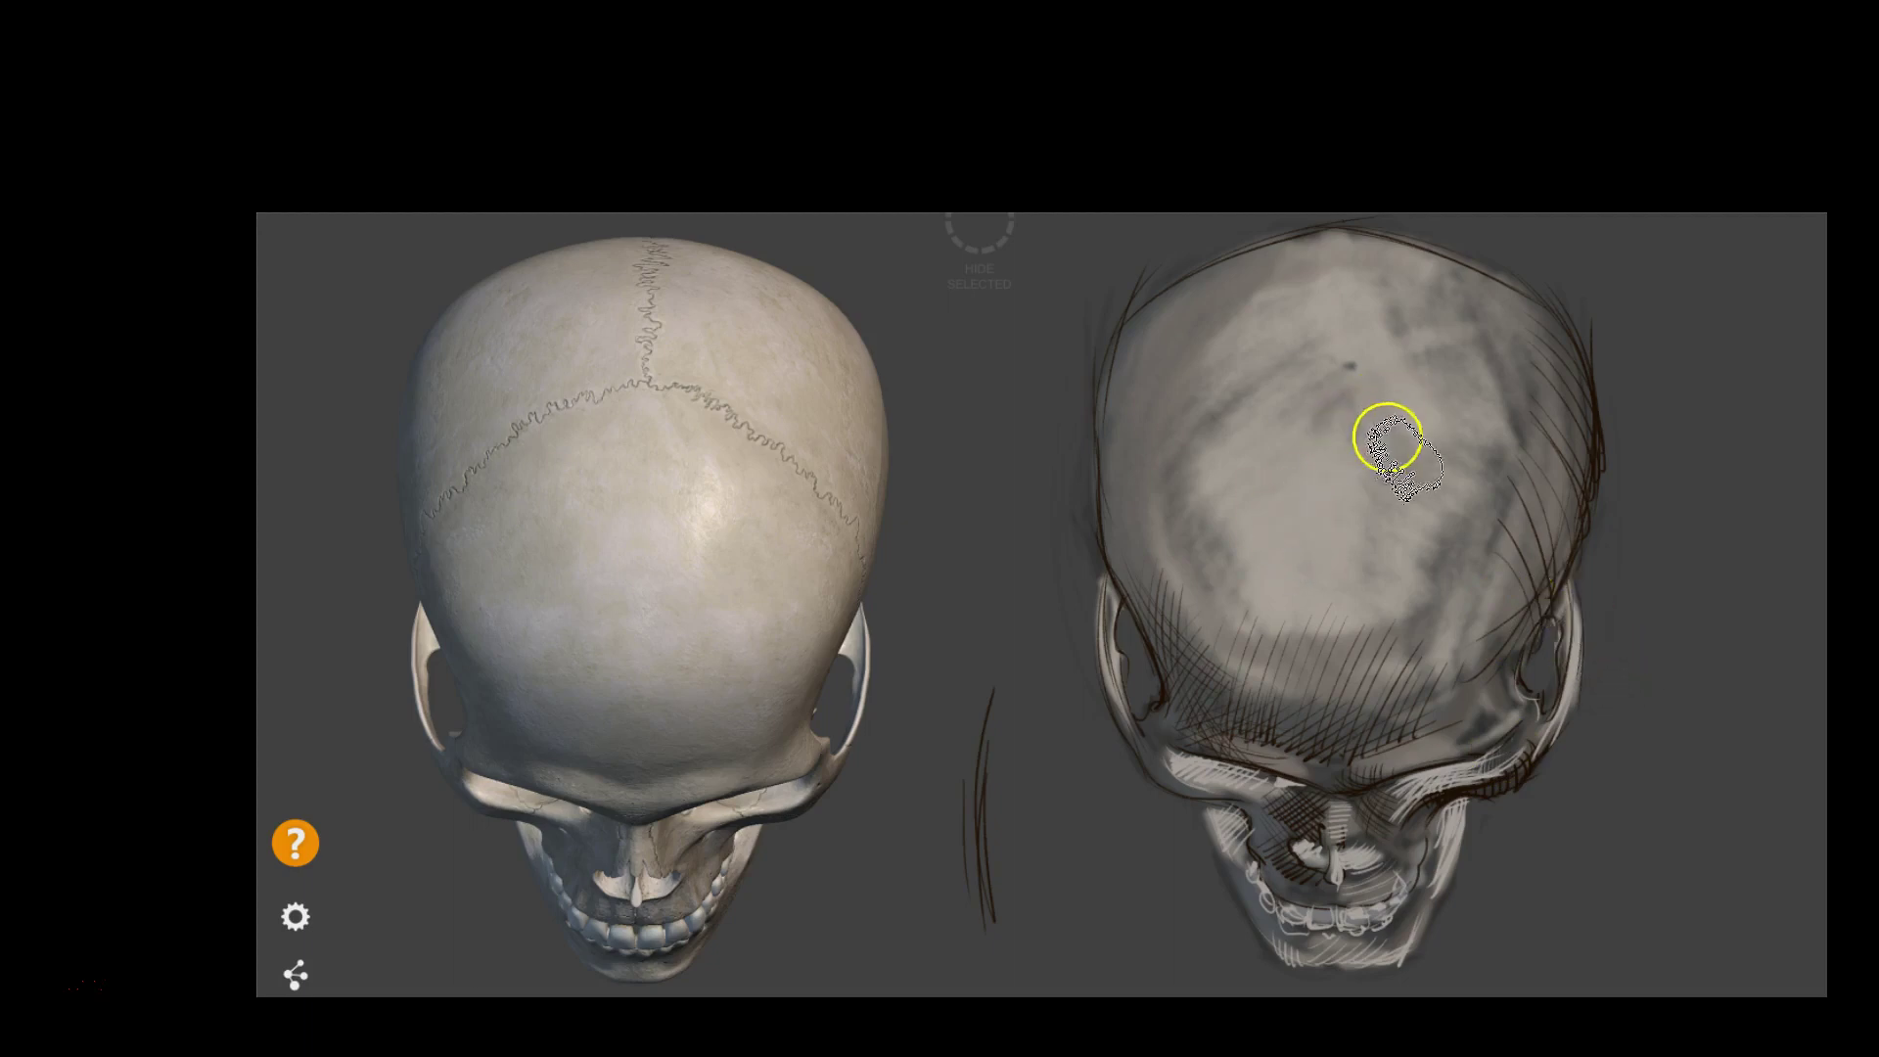
pyautogui.click(1363, 478)
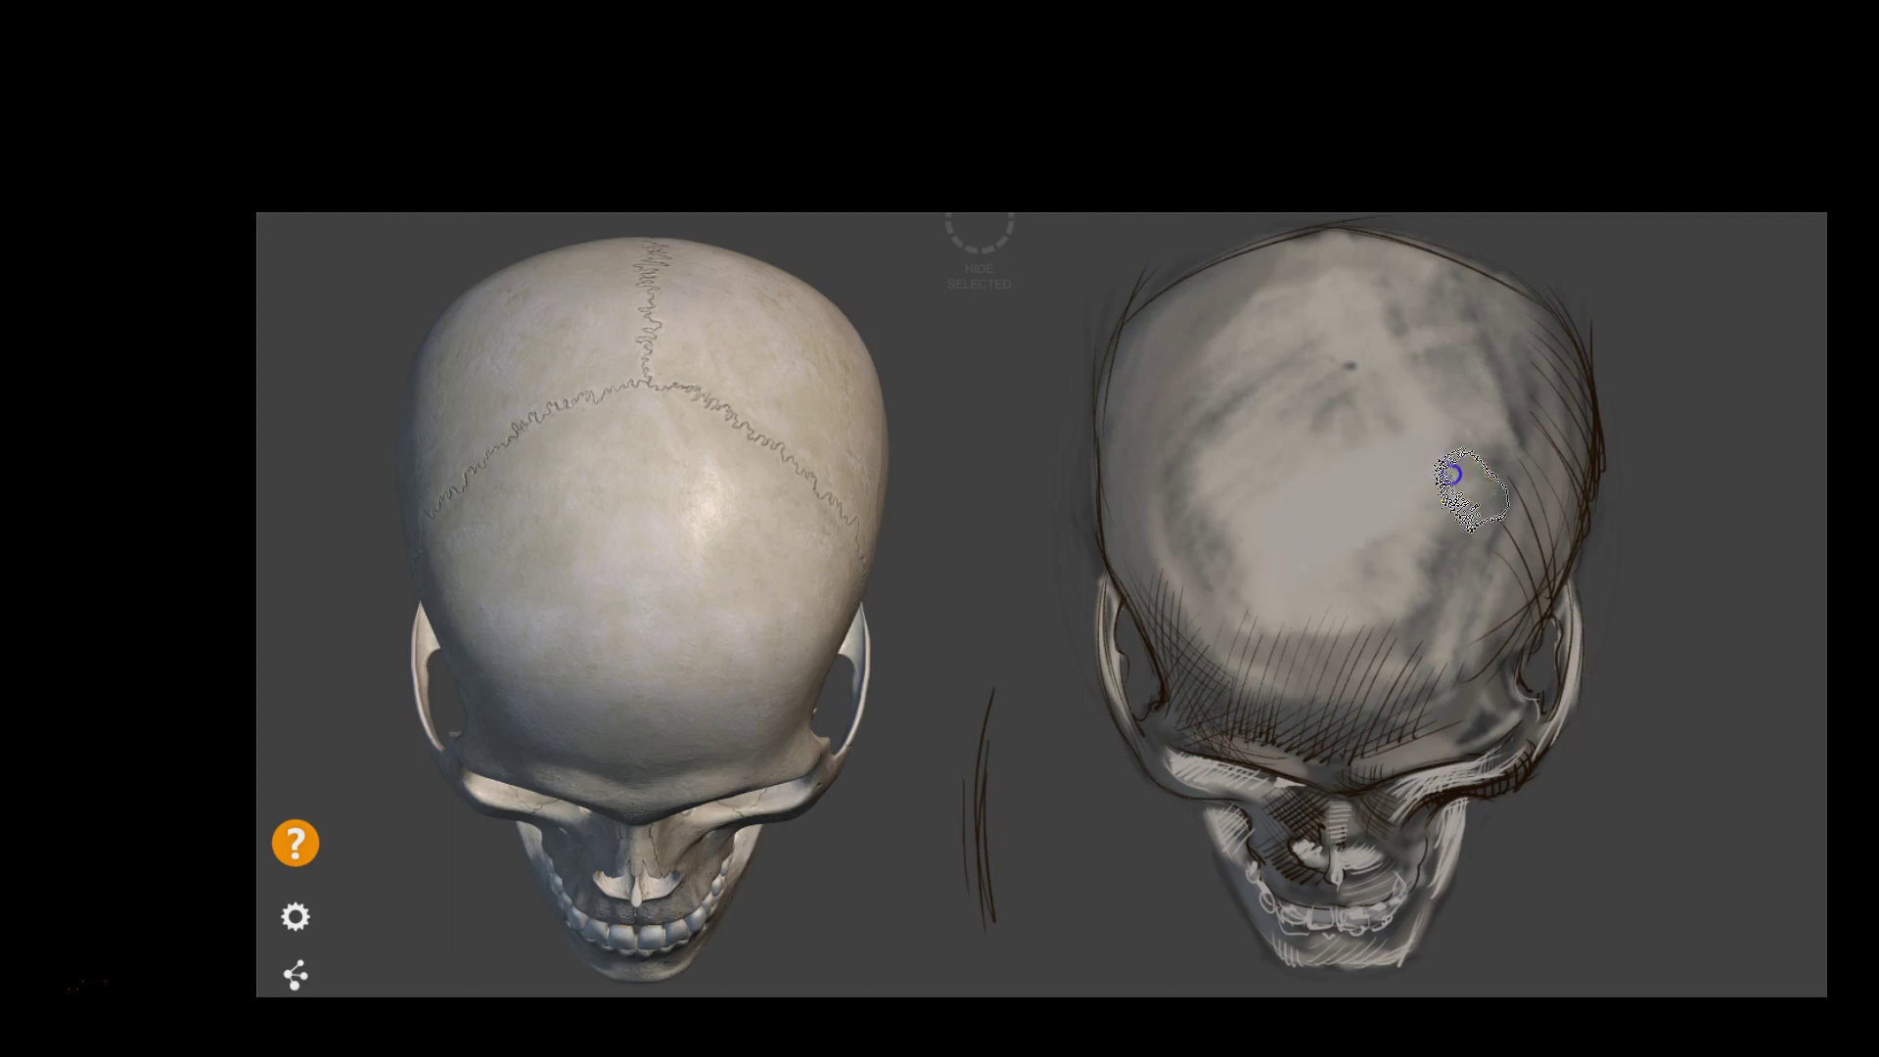
pyautogui.moveTo(1333, 606); pyautogui.dragTo(1404, 613)
pyautogui.moveTo(1491, 569)
pyautogui.mouseDown()
pyautogui.moveTo(1435, 470)
pyautogui.moveTo(1339, 537)
pyautogui.moveTo(1410, 520)
pyautogui.moveTo(1410, 470)
pyautogui.moveTo(1498, 491)
pyautogui.moveTo(1526, 537)
pyautogui.moveTo(1351, 421)
pyautogui.moveTo(1393, 365)
pyautogui.moveTo(1397, 298)
pyautogui.moveTo(1224, 304)
pyautogui.moveTo(1116, 398)
pyautogui.moveTo(1237, 306)
pyautogui.moveTo(1112, 489)
pyautogui.moveTo(1259, 327)
pyautogui.moveTo(1159, 526)
pyautogui.moveTo(1166, 617)
pyautogui.moveTo(1242, 574)
pyautogui.moveTo(1246, 600)
pyautogui.moveTo(1158, 540)
pyautogui.moveTo(1195, 663)
pyautogui.moveTo(1233, 617)
pyautogui.moveTo(1154, 386)
pyautogui.moveTo(1181, 575)
pyautogui.moveTo(1224, 637)
pyautogui.moveTo(1430, 627)
pyautogui.moveTo(1419, 411)
pyautogui.moveTo(1325, 377)
pyautogui.moveTo(1515, 343)
pyautogui.moveTo(1443, 303)
pyautogui.moveTo(1518, 461)
pyautogui.moveTo(1468, 474)
pyautogui.moveTo(1437, 286)
pyautogui.moveTo(1576, 469)
pyautogui.mouseUp()
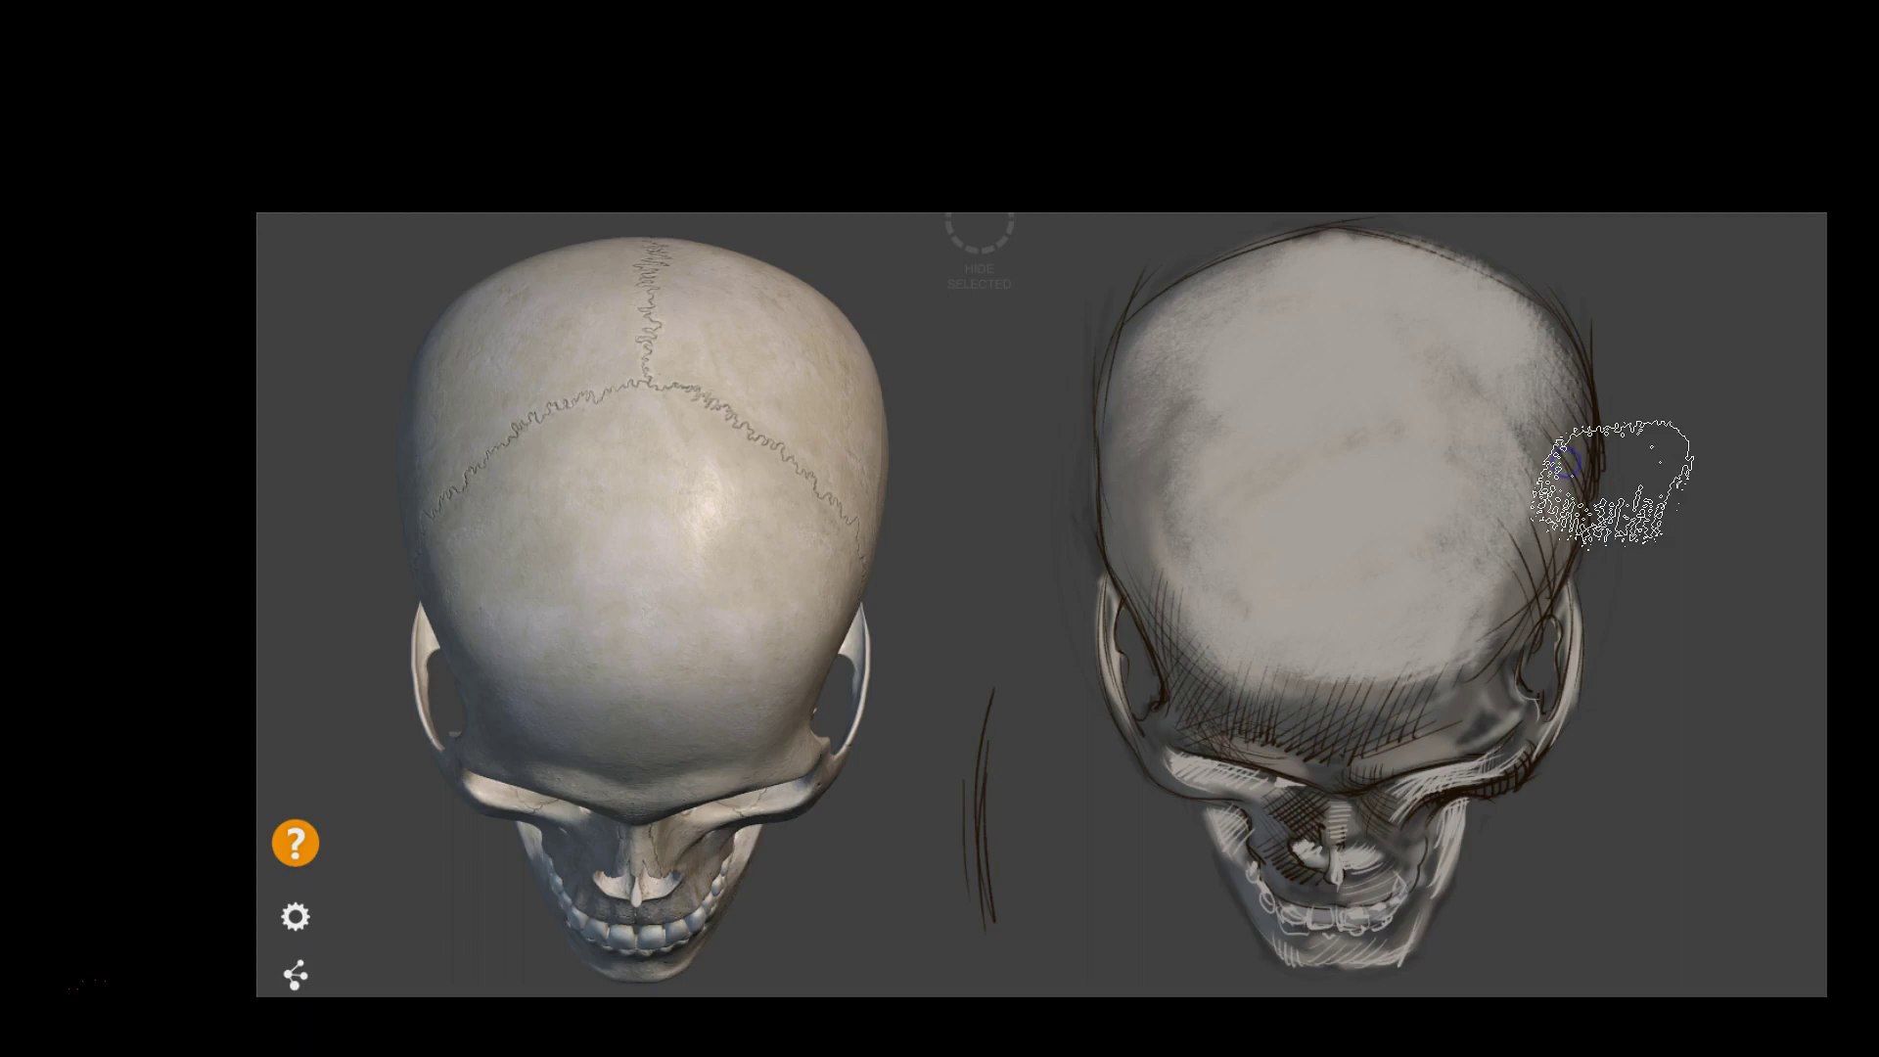
# Drag further patches down the cranium and toward the right cheekbone and brow to smooth blotches
pyautogui.moveTo(1172, 400); pyautogui.dragTo(1183, 496)
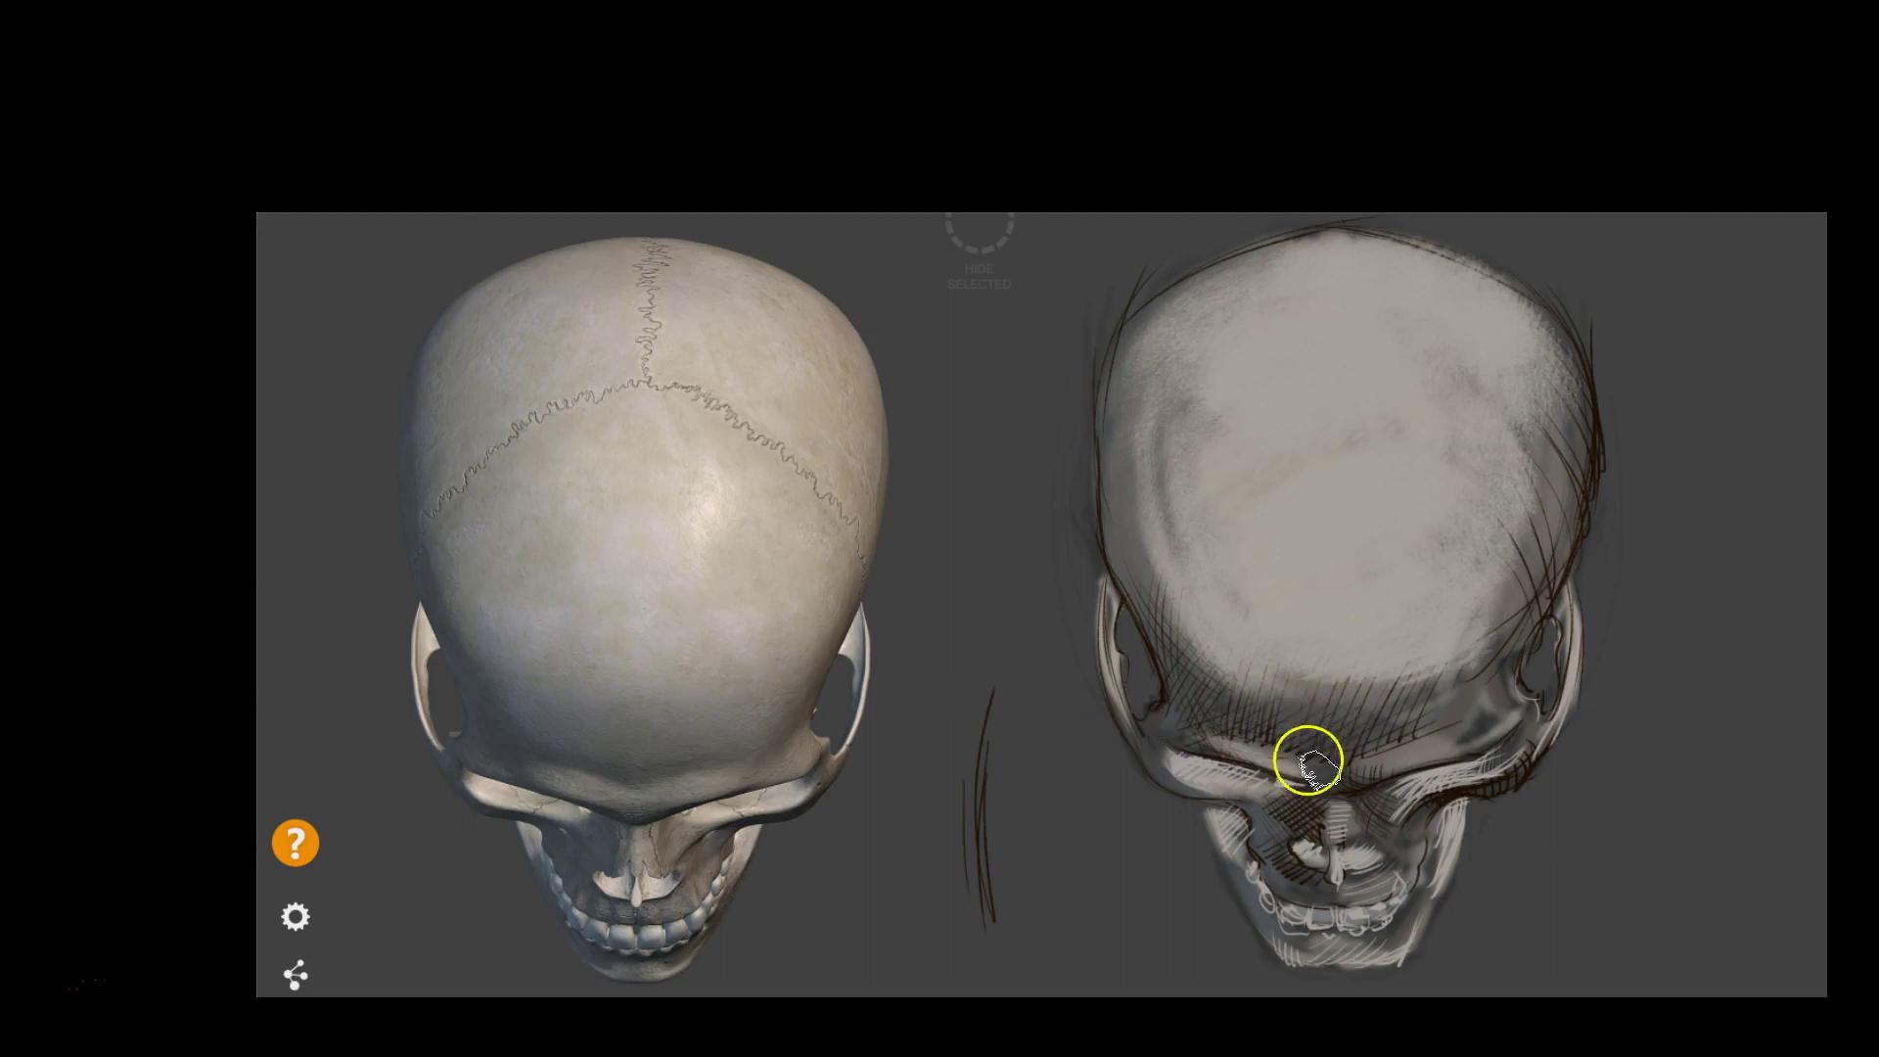
pyautogui.moveTo(1385, 756); pyautogui.dragTo(1515, 739)
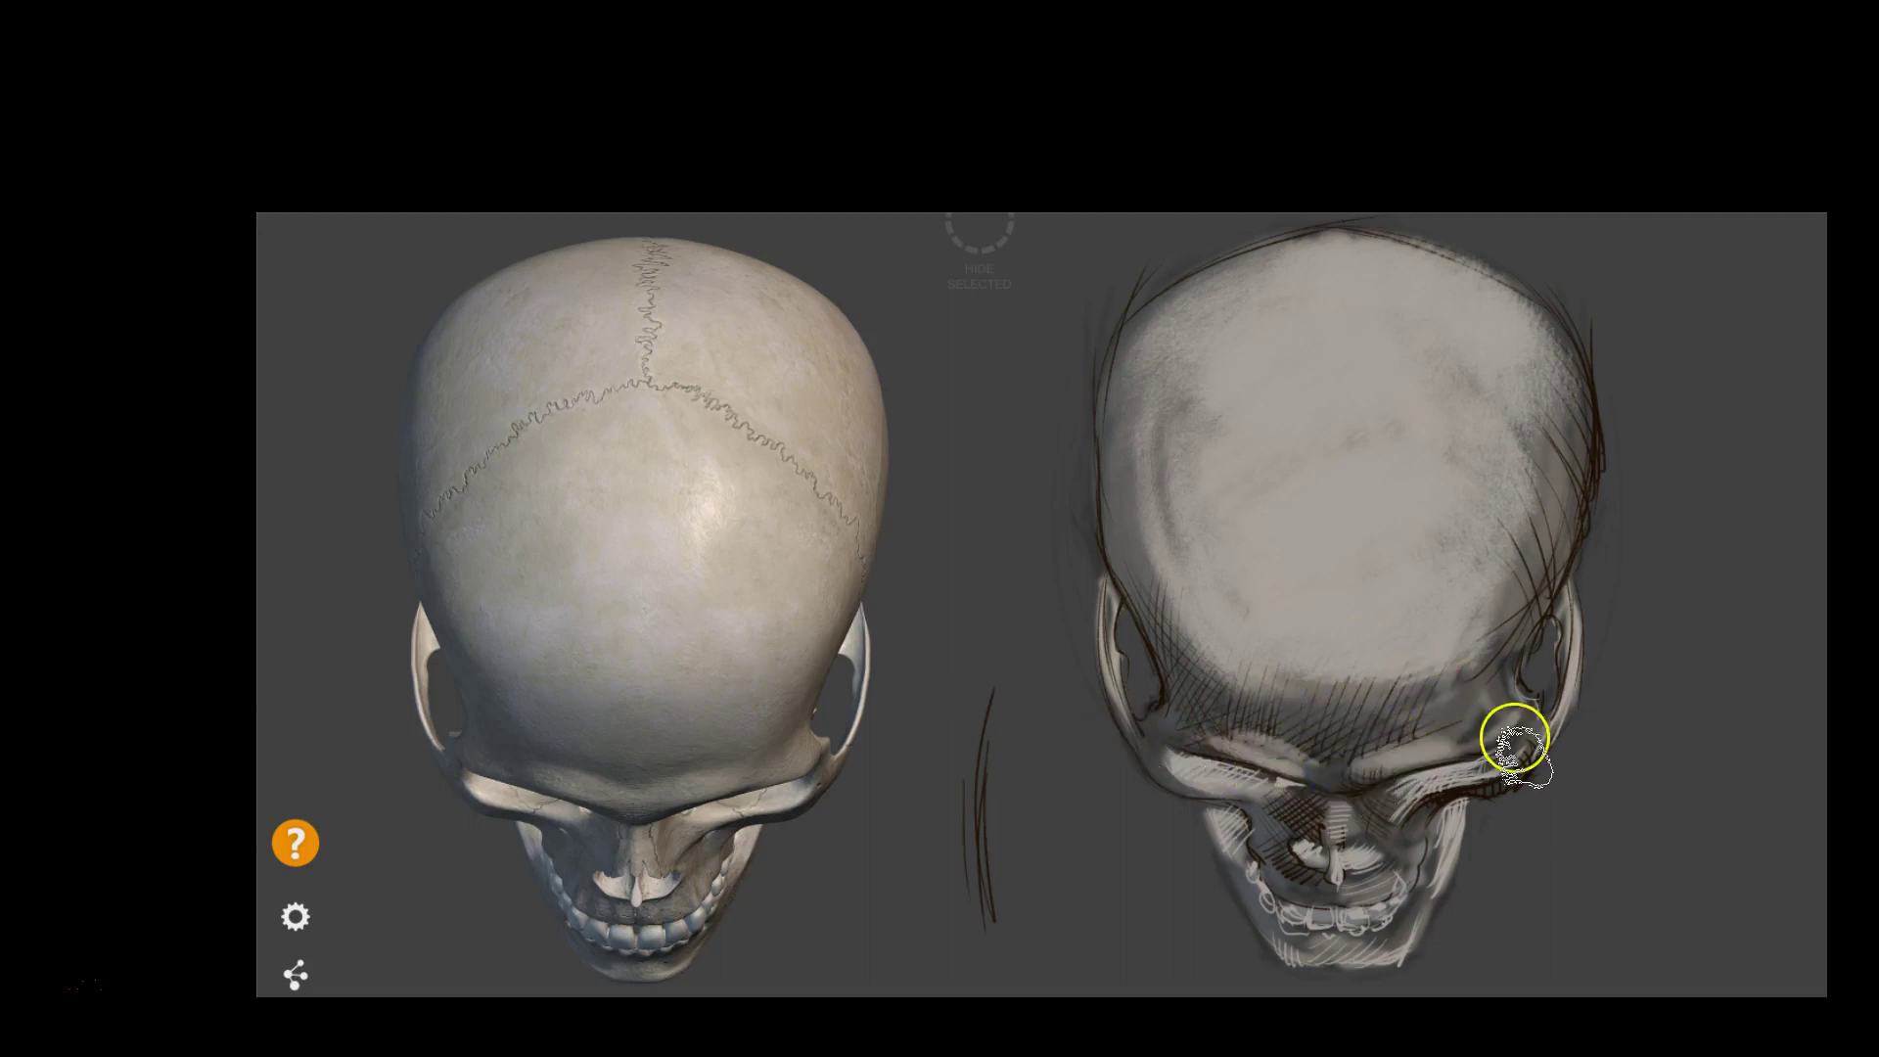
pyautogui.moveTo(1312, 768)
pyautogui.mouseDown()
pyautogui.moveTo(1448, 741)
pyautogui.moveTo(1442, 600)
pyautogui.moveTo(1367, 558)
pyautogui.moveTo(1259, 343)
pyautogui.moveTo(1295, 653)
pyautogui.moveTo(1558, 799)
pyautogui.mouseUp()
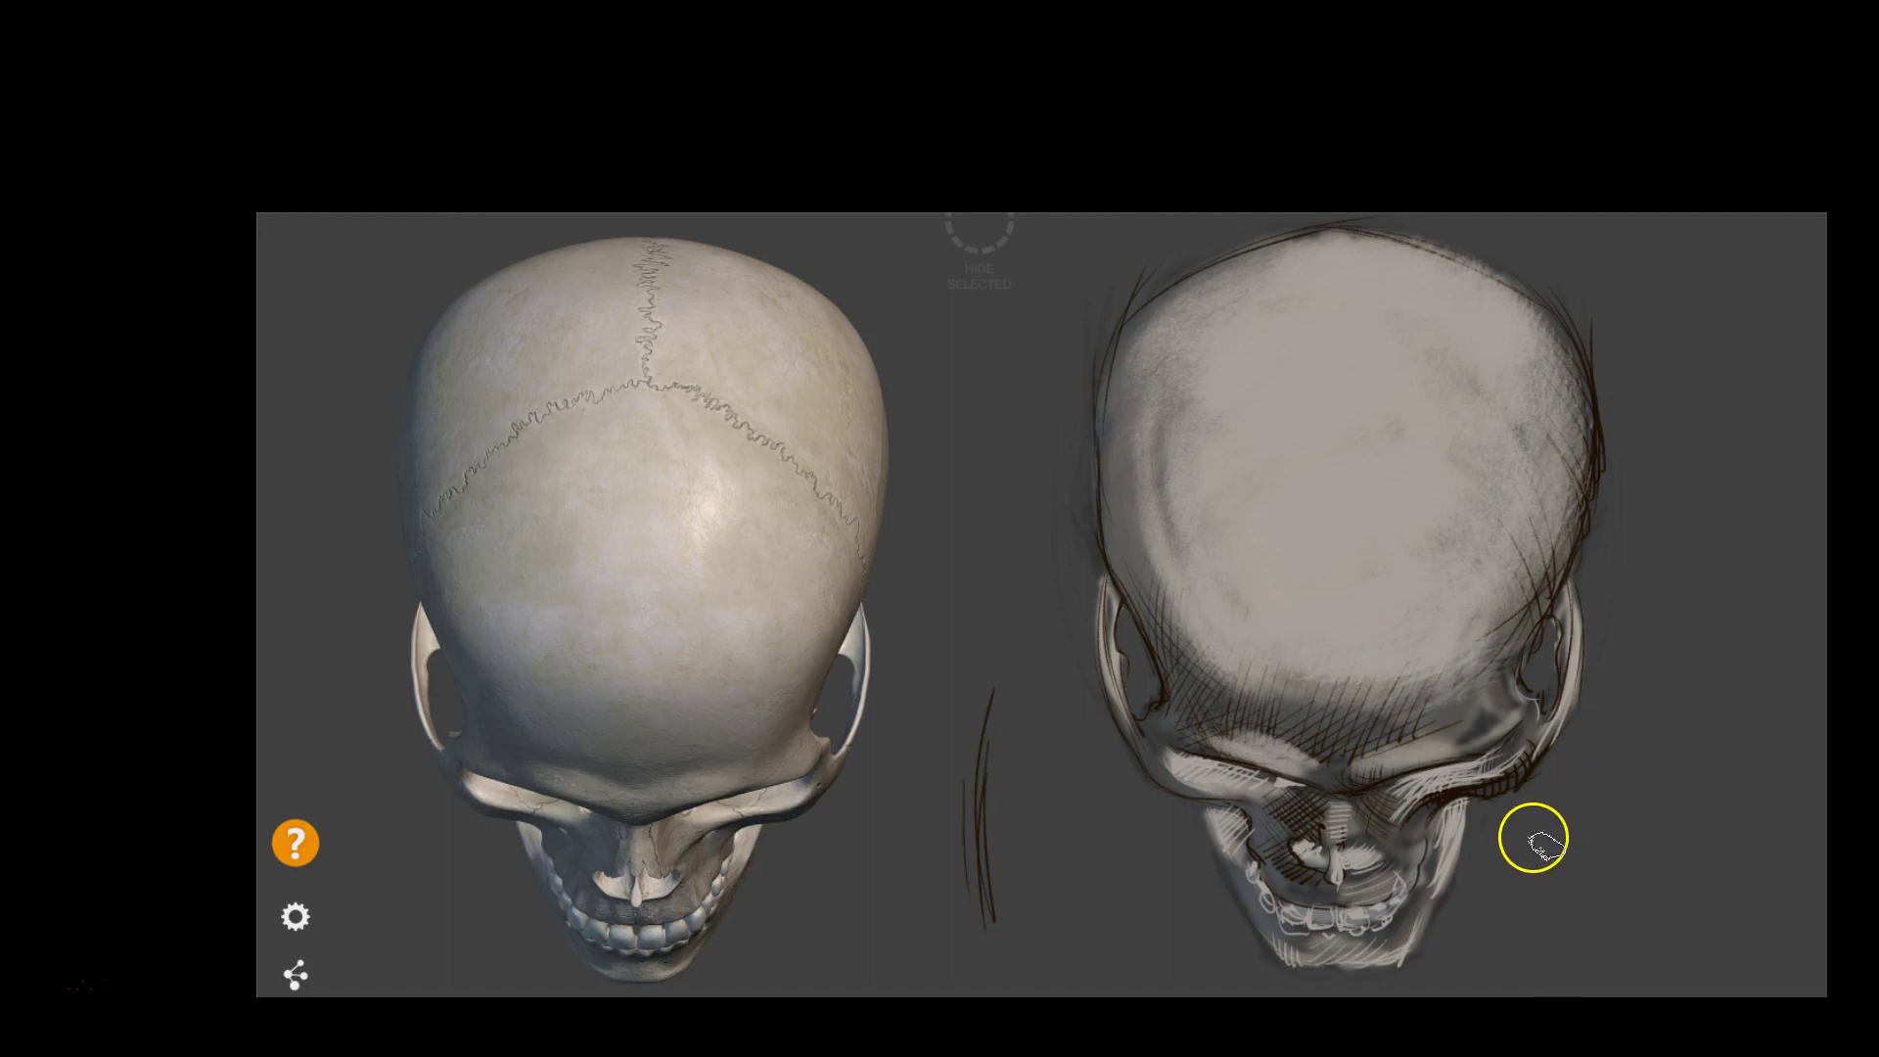
pyautogui.press('super')
pyautogui.moveTo(1497, 575); pyautogui.dragTo(1439, 591)
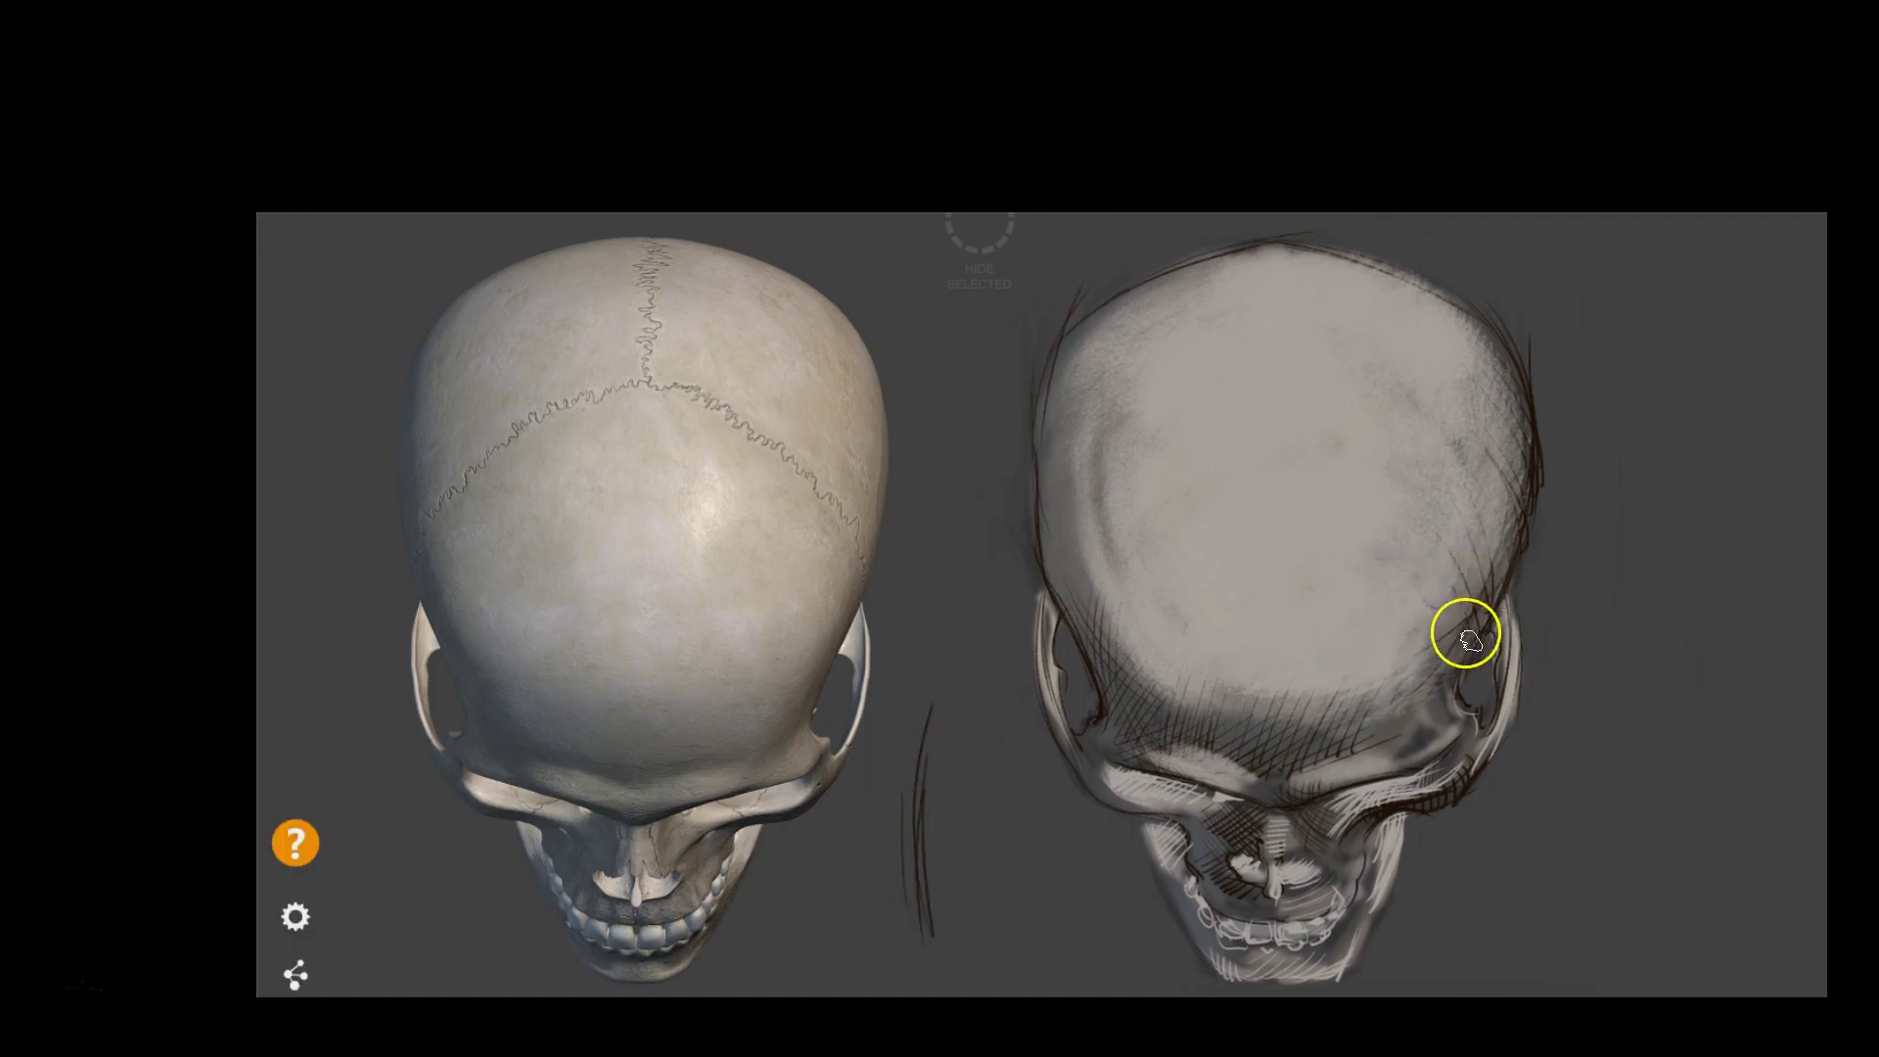